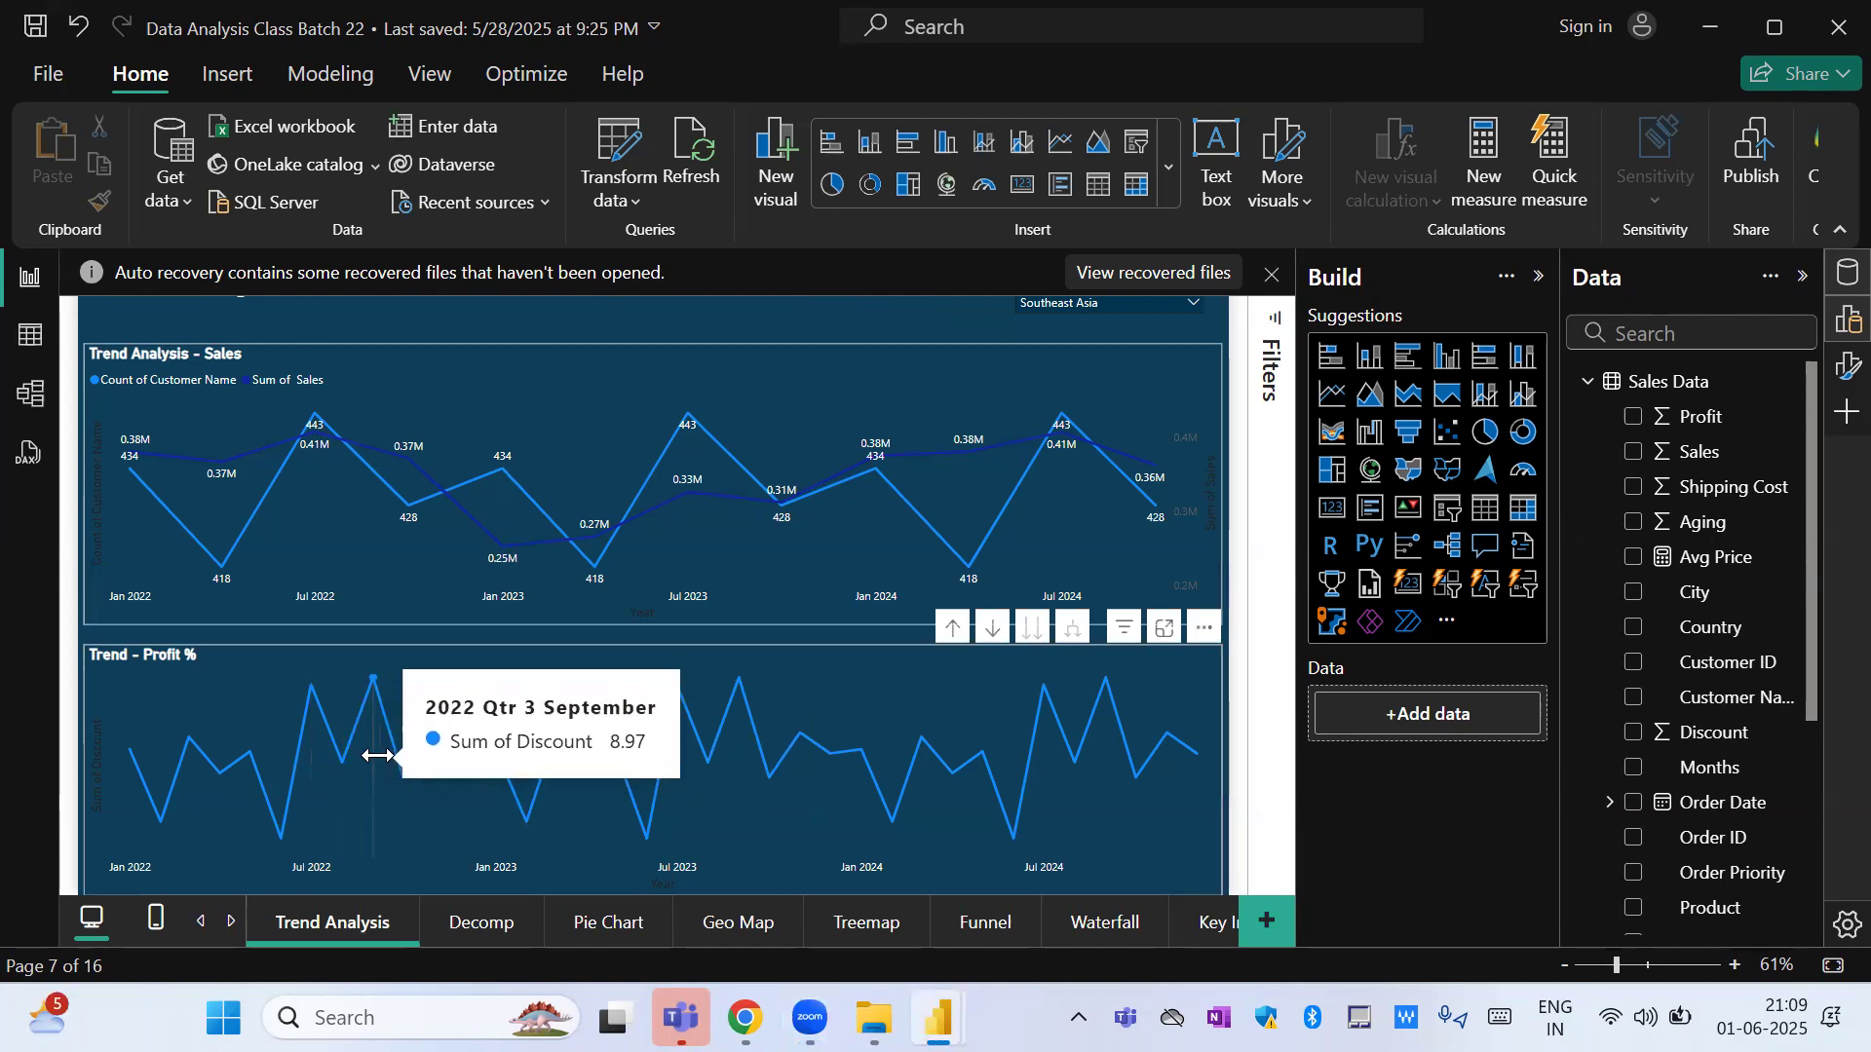
Replace Discount with Sales as the Y-axis field of the Trend - Profit % line chart.
{"action": "left_click", "coordinate": [1174, 839]}
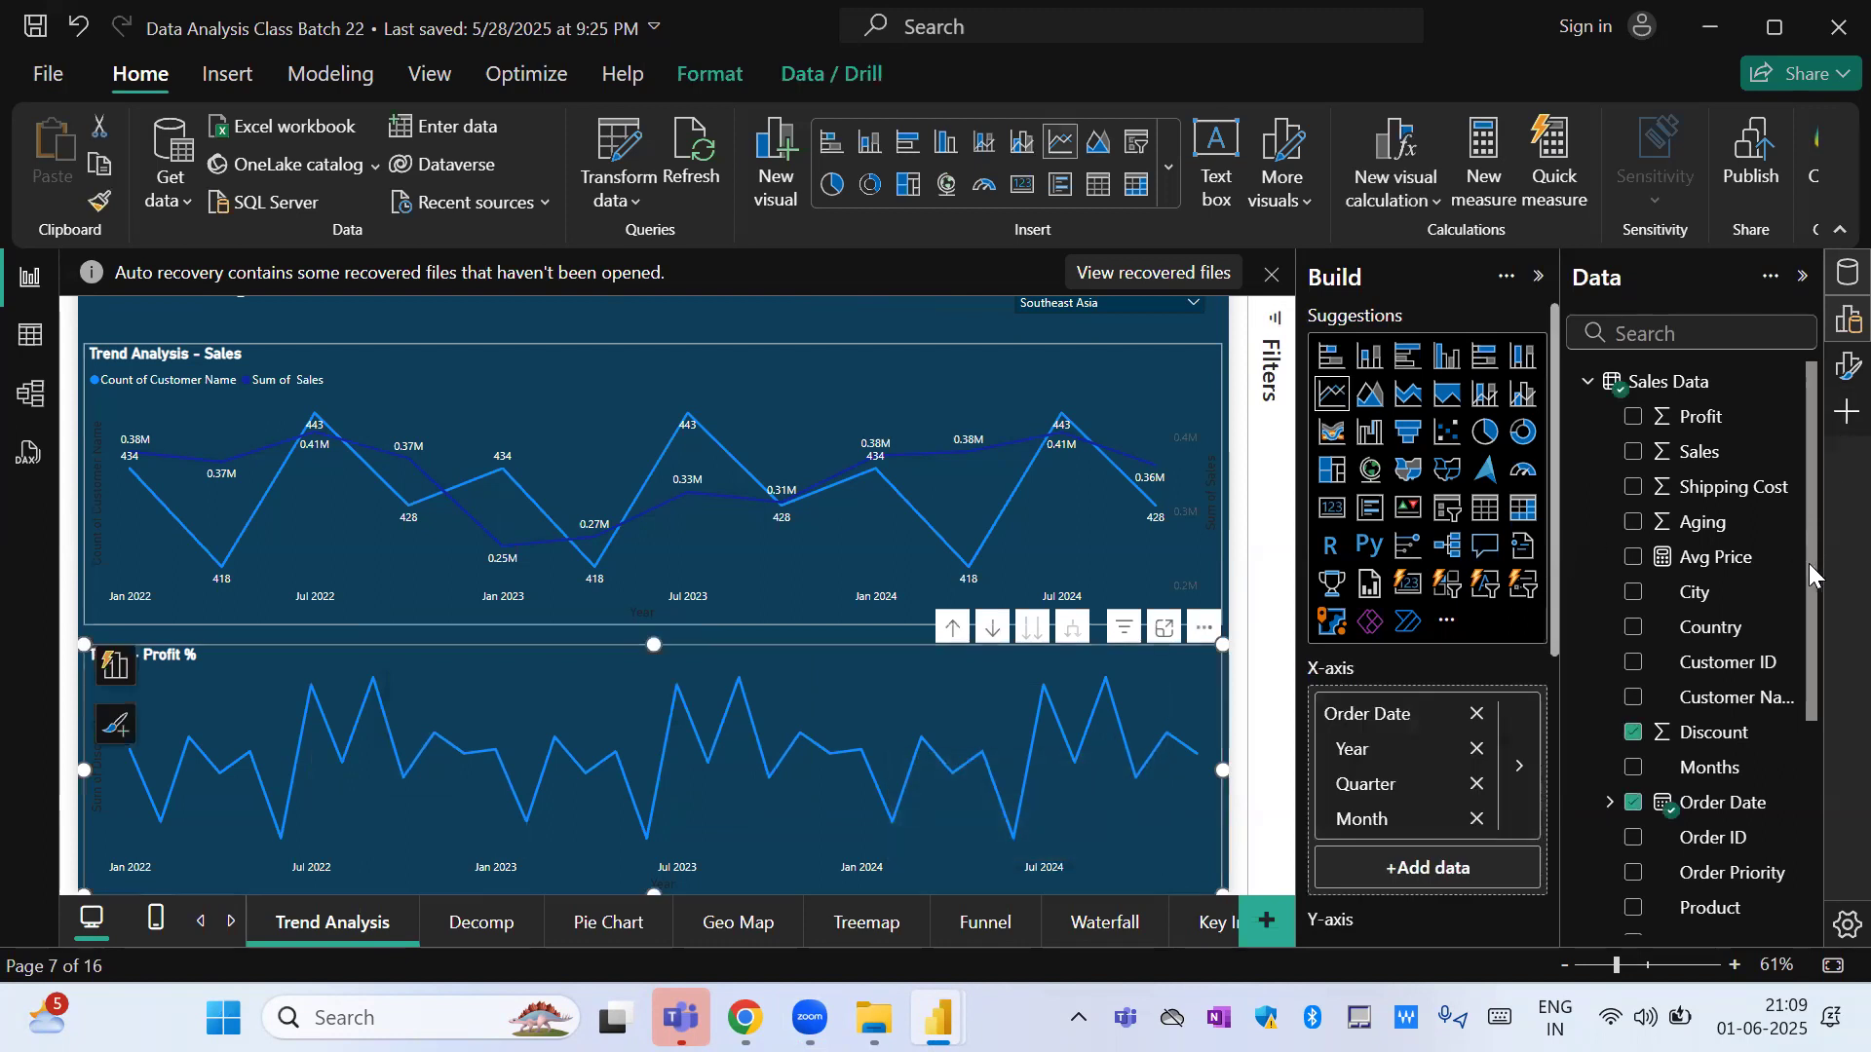
{"action": "mouse_move", "coordinate": [1811, 582]}
{"action": "left_mouse_down"}
{"action": "mouse_move", "coordinate": [1822, 844]}
{"action": "mouse_move", "coordinate": [1823, 556]}
{"action": "left_mouse_up"}
{"action": "left_click_drag", "start_coordinate": [1557, 645], "coordinate": [1558, 791]}
{"action": "left_click", "coordinate": [1520, 705]}
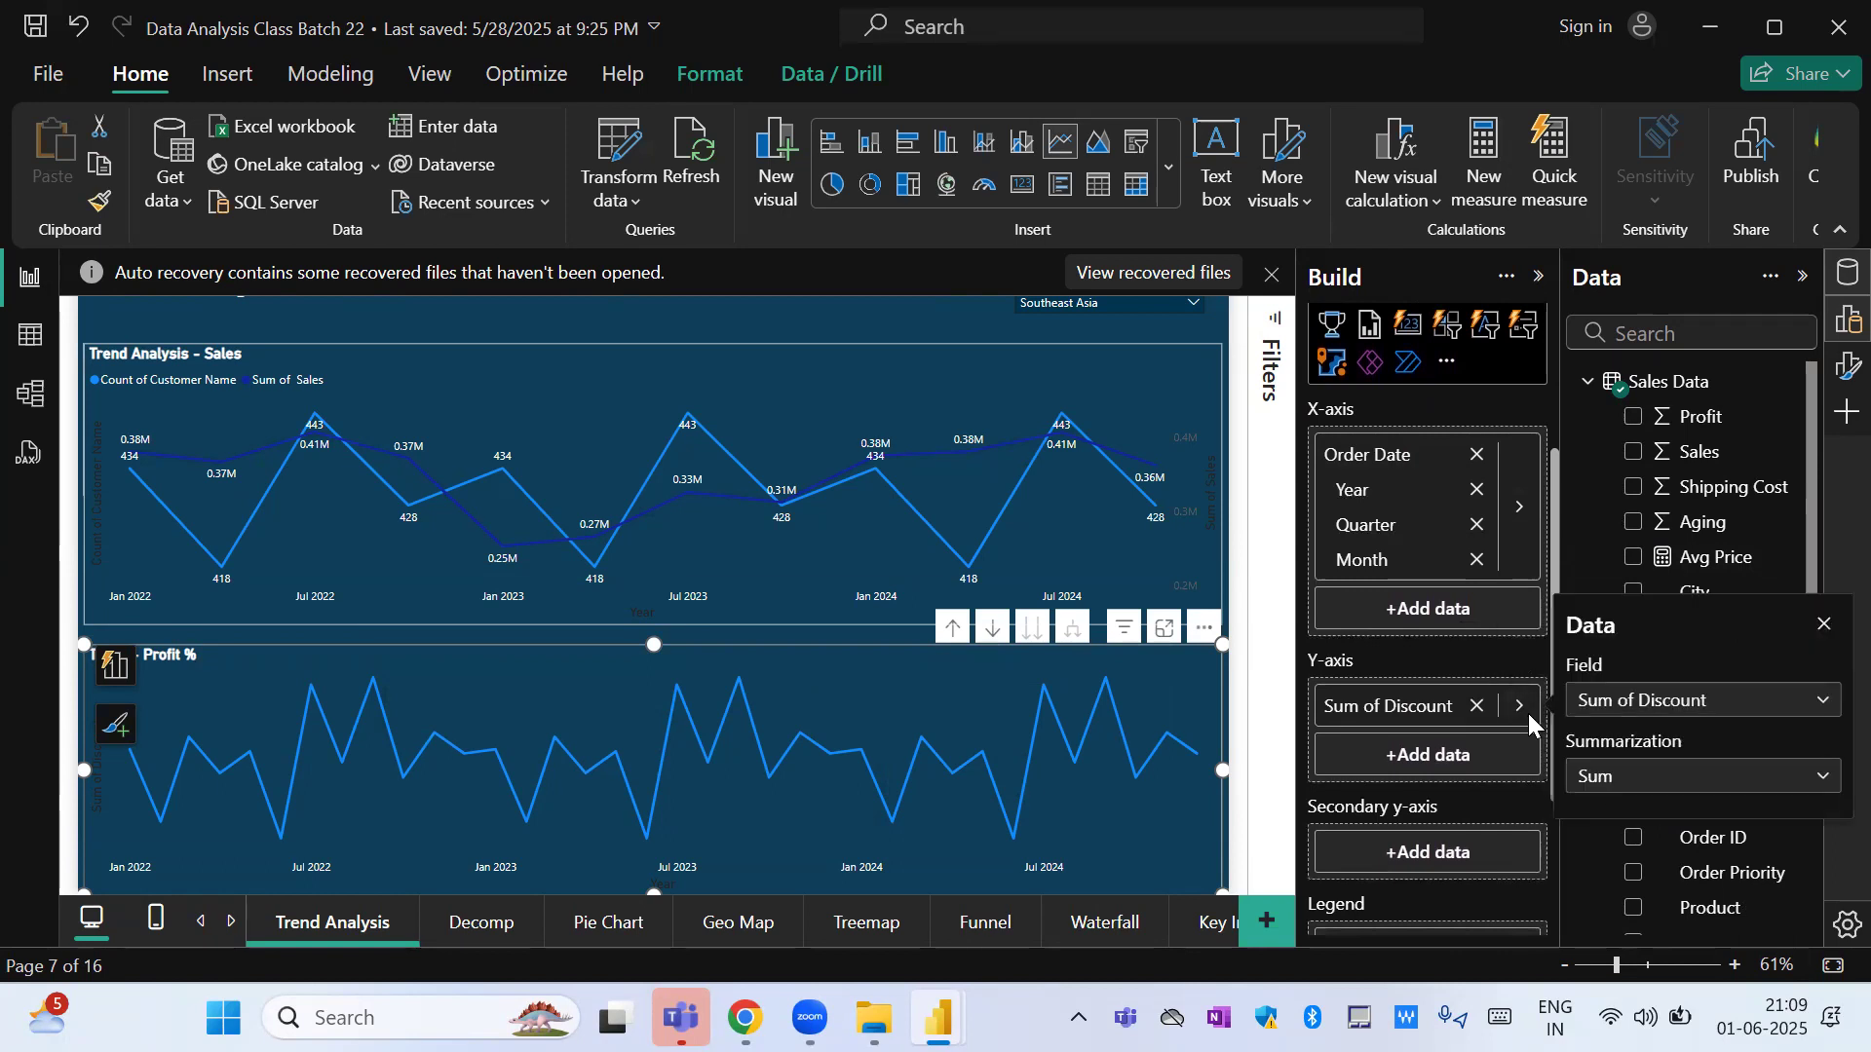
{"action": "left_click", "coordinate": [1612, 701]}
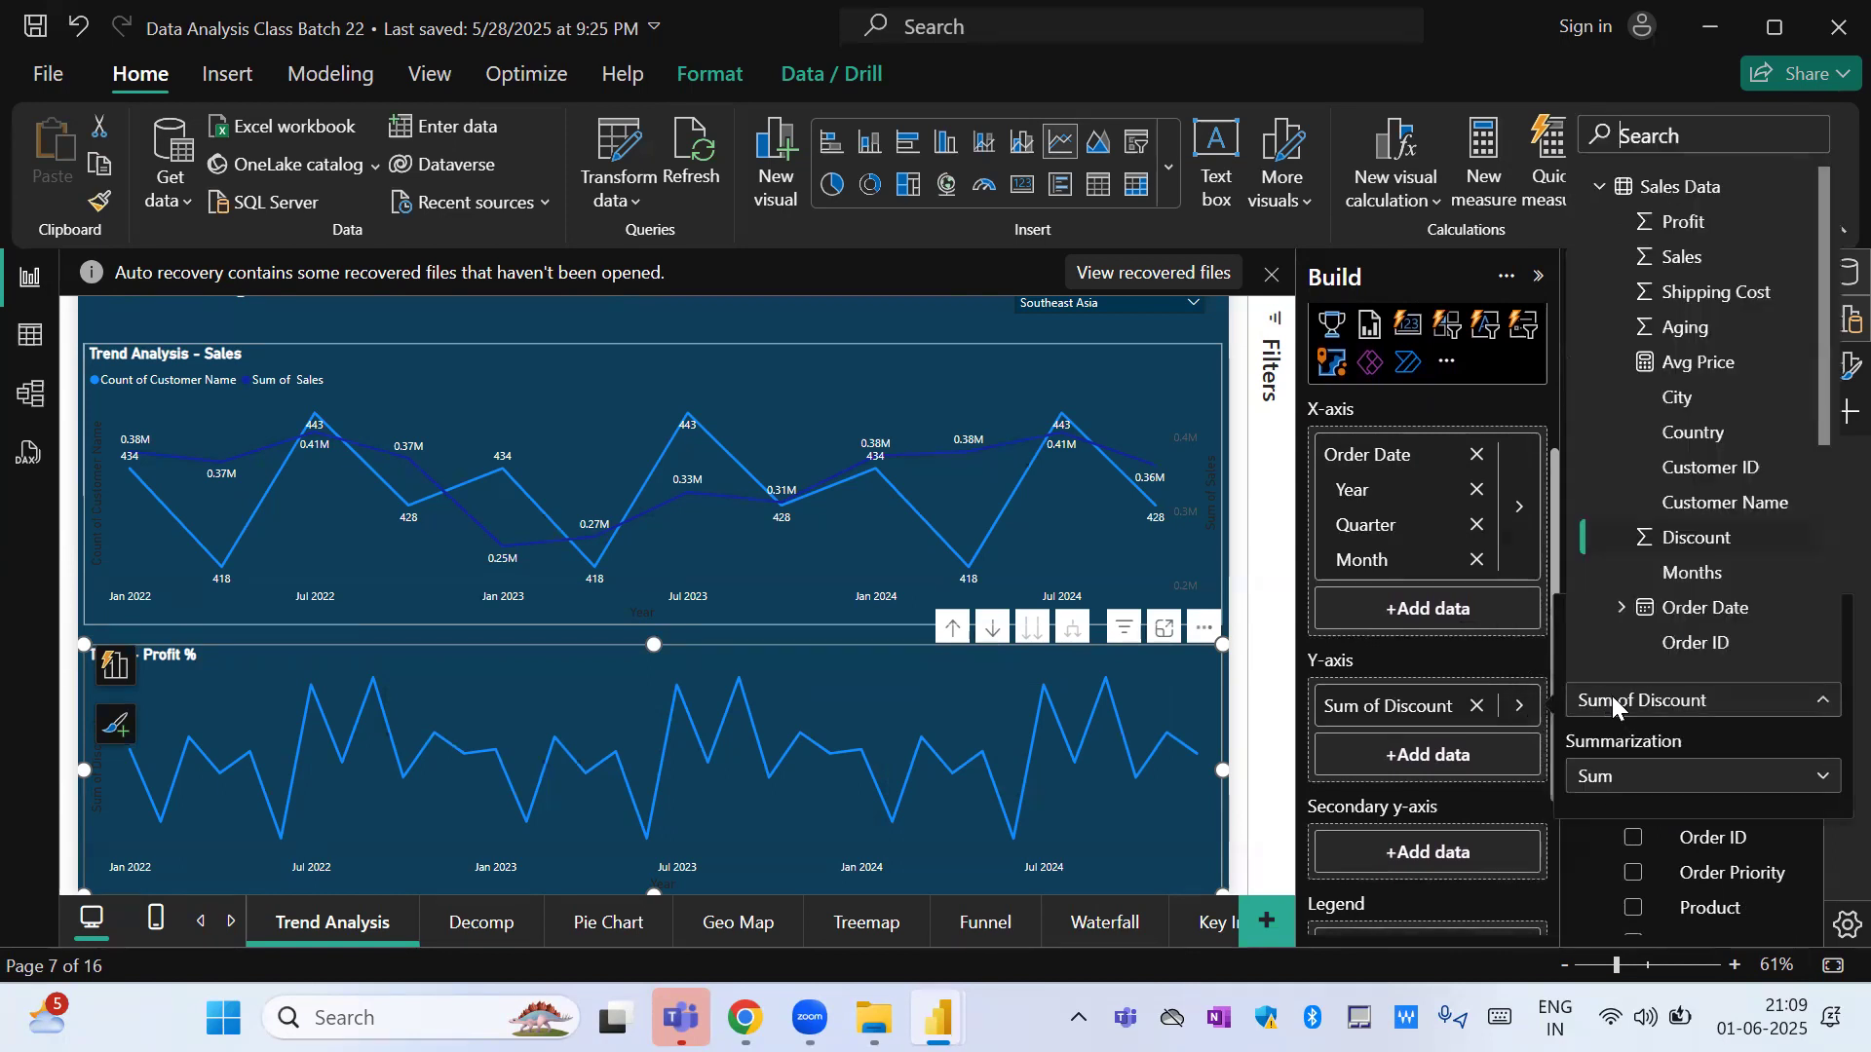
{"action": "left_click", "coordinate": [1700, 258]}
Set the summarization of Sales on the Trend - Profit % chart's Y-axis to Average and deselect the chart.
{"action": "left_click", "coordinate": [1520, 705]}
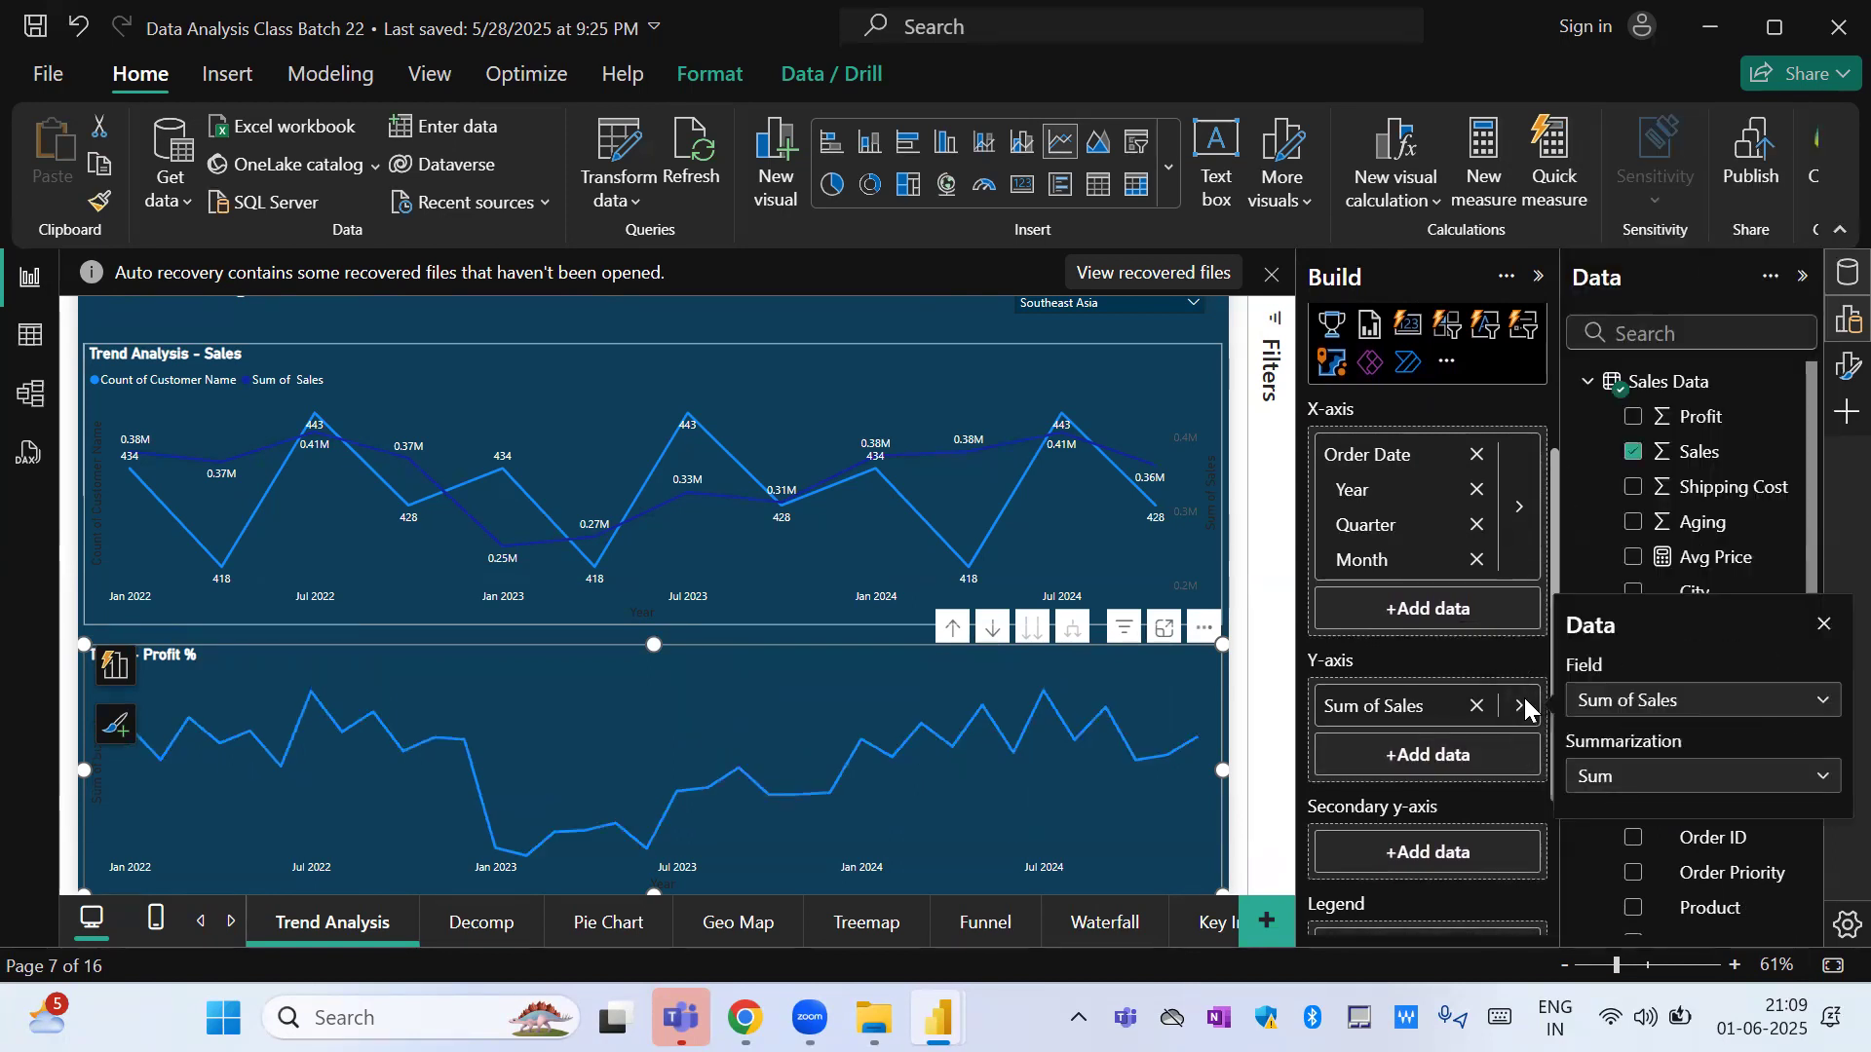
{"action": "left_click", "coordinate": [1662, 776]}
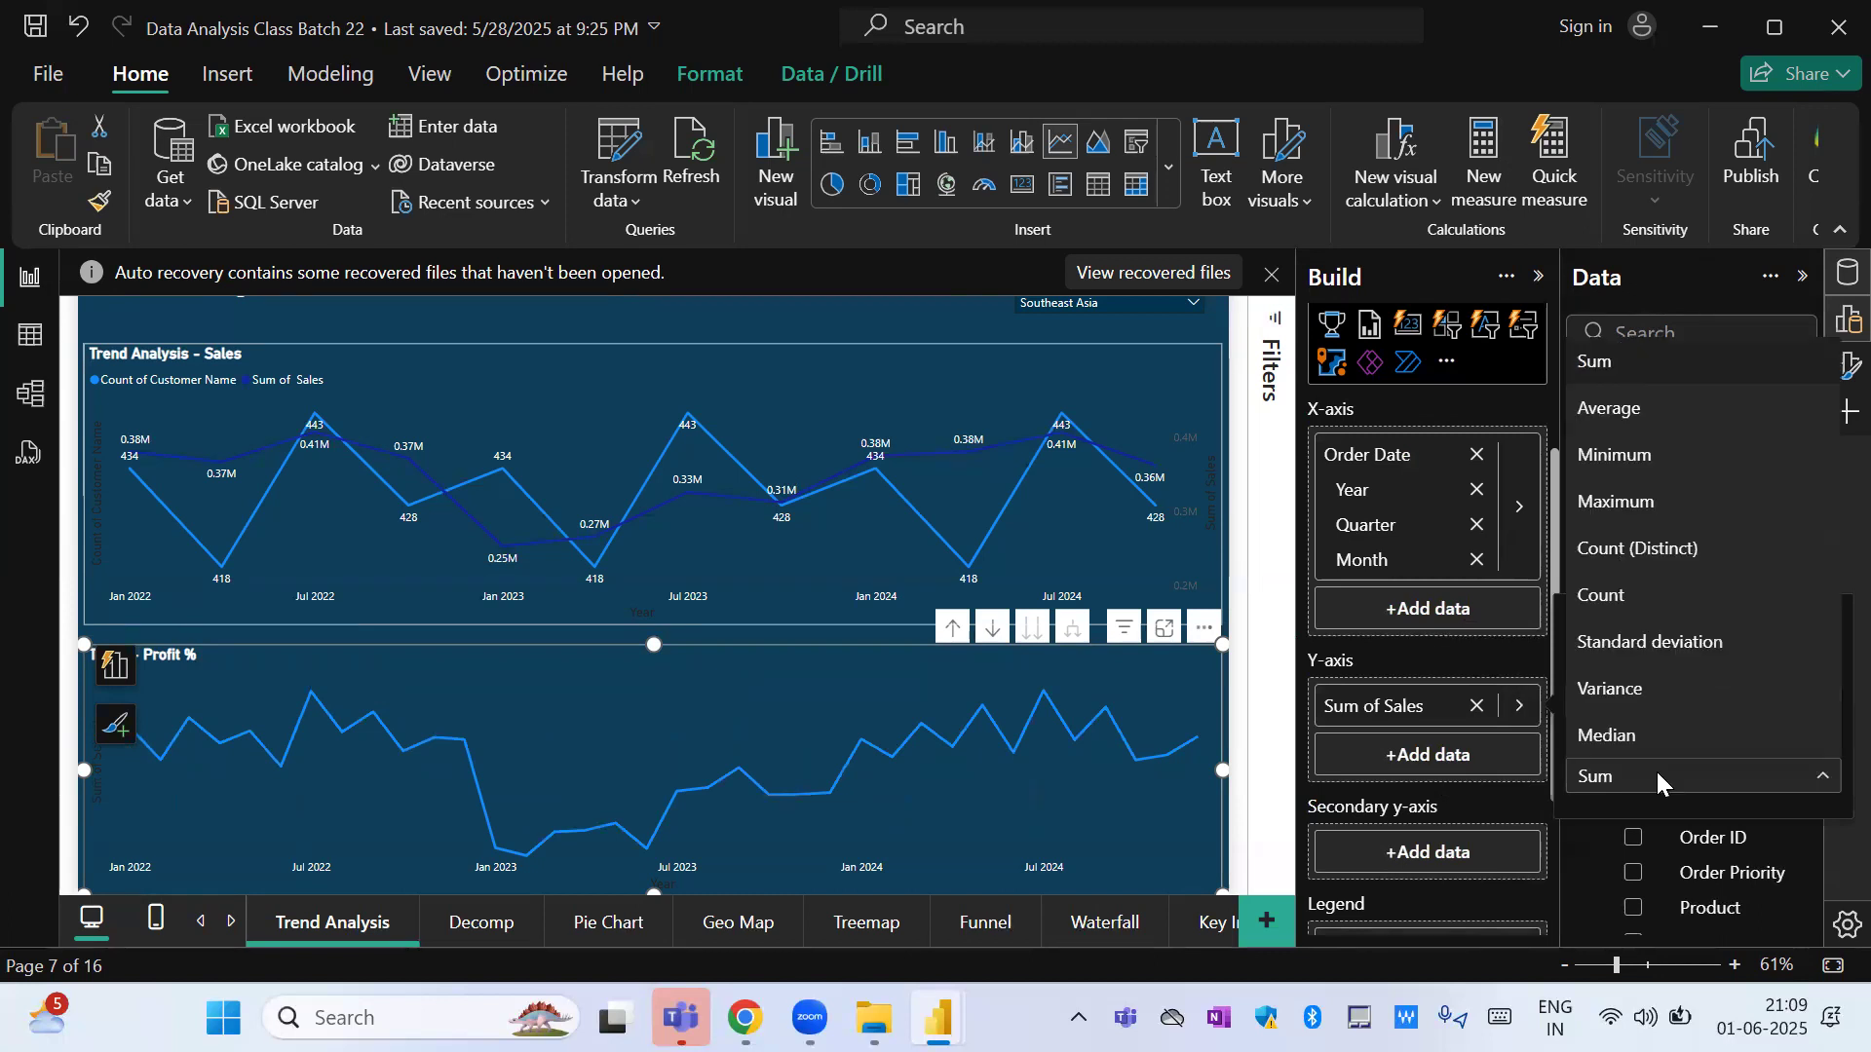
{"action": "left_click", "coordinate": [1628, 409]}
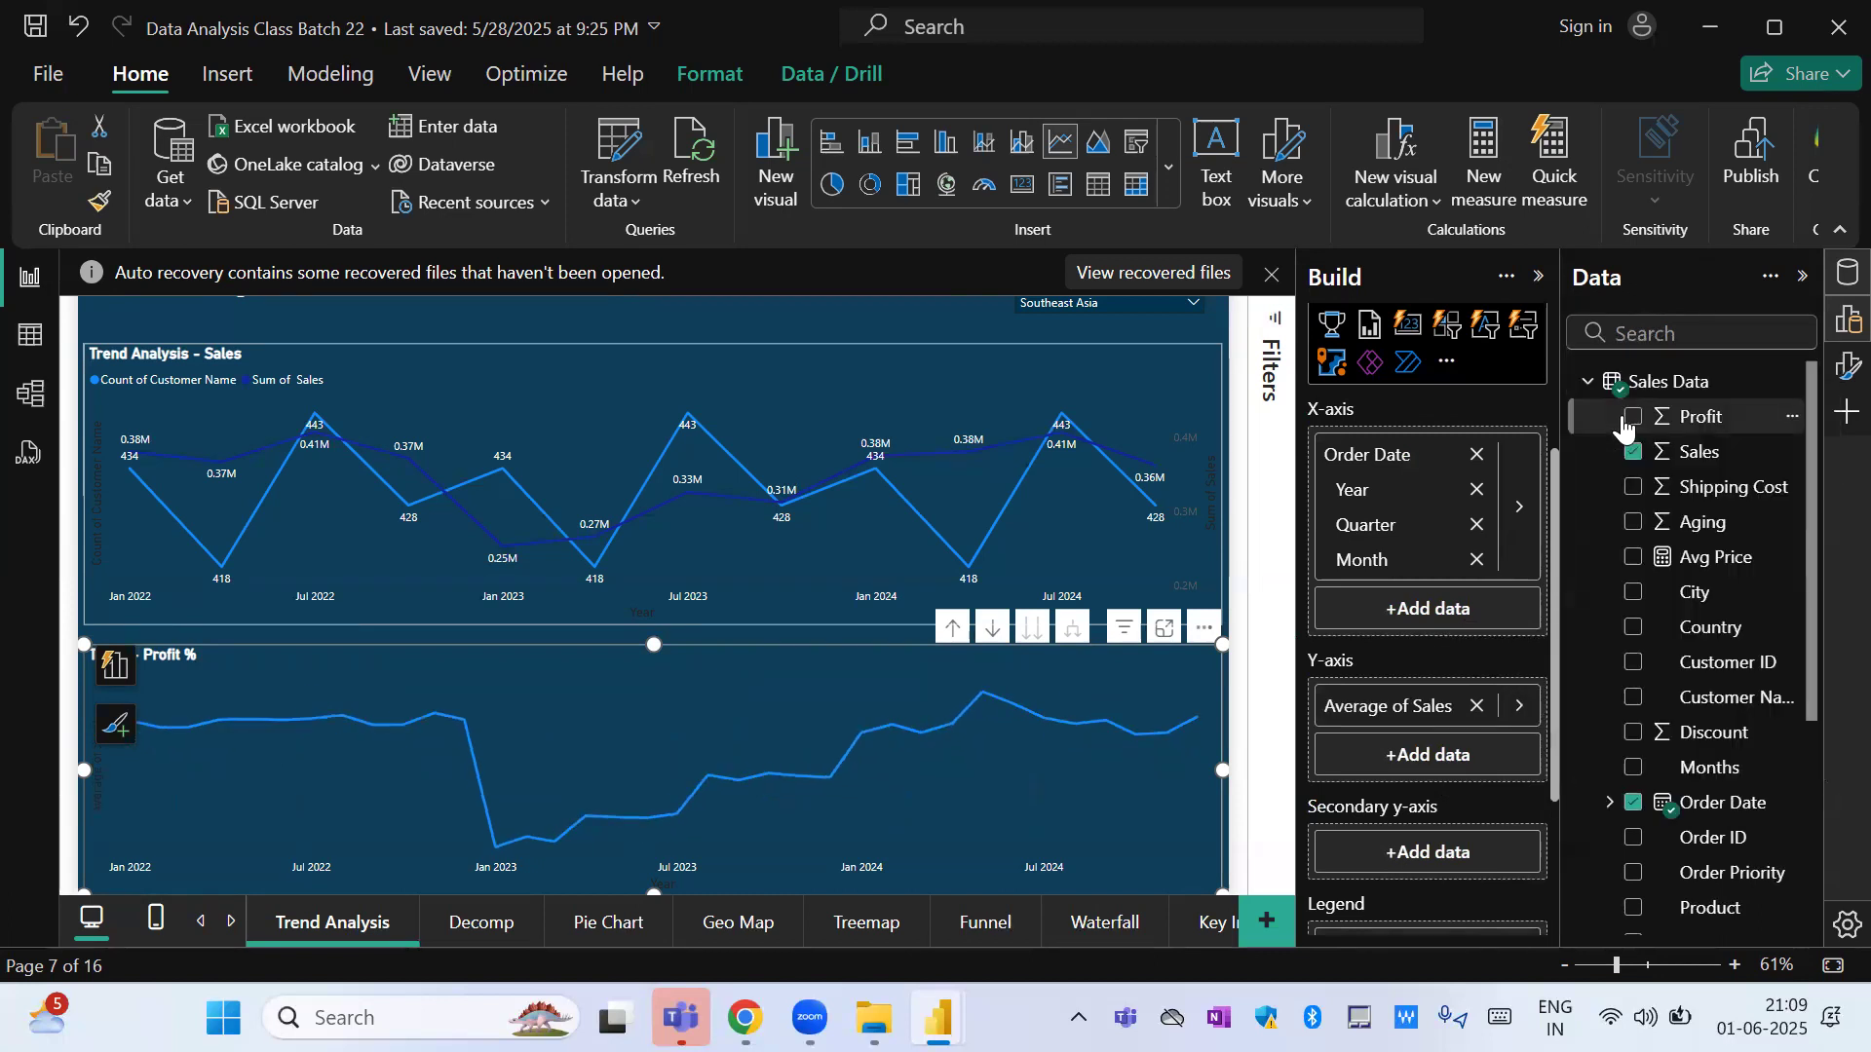
{"action": "left_click", "coordinate": [736, 317]}
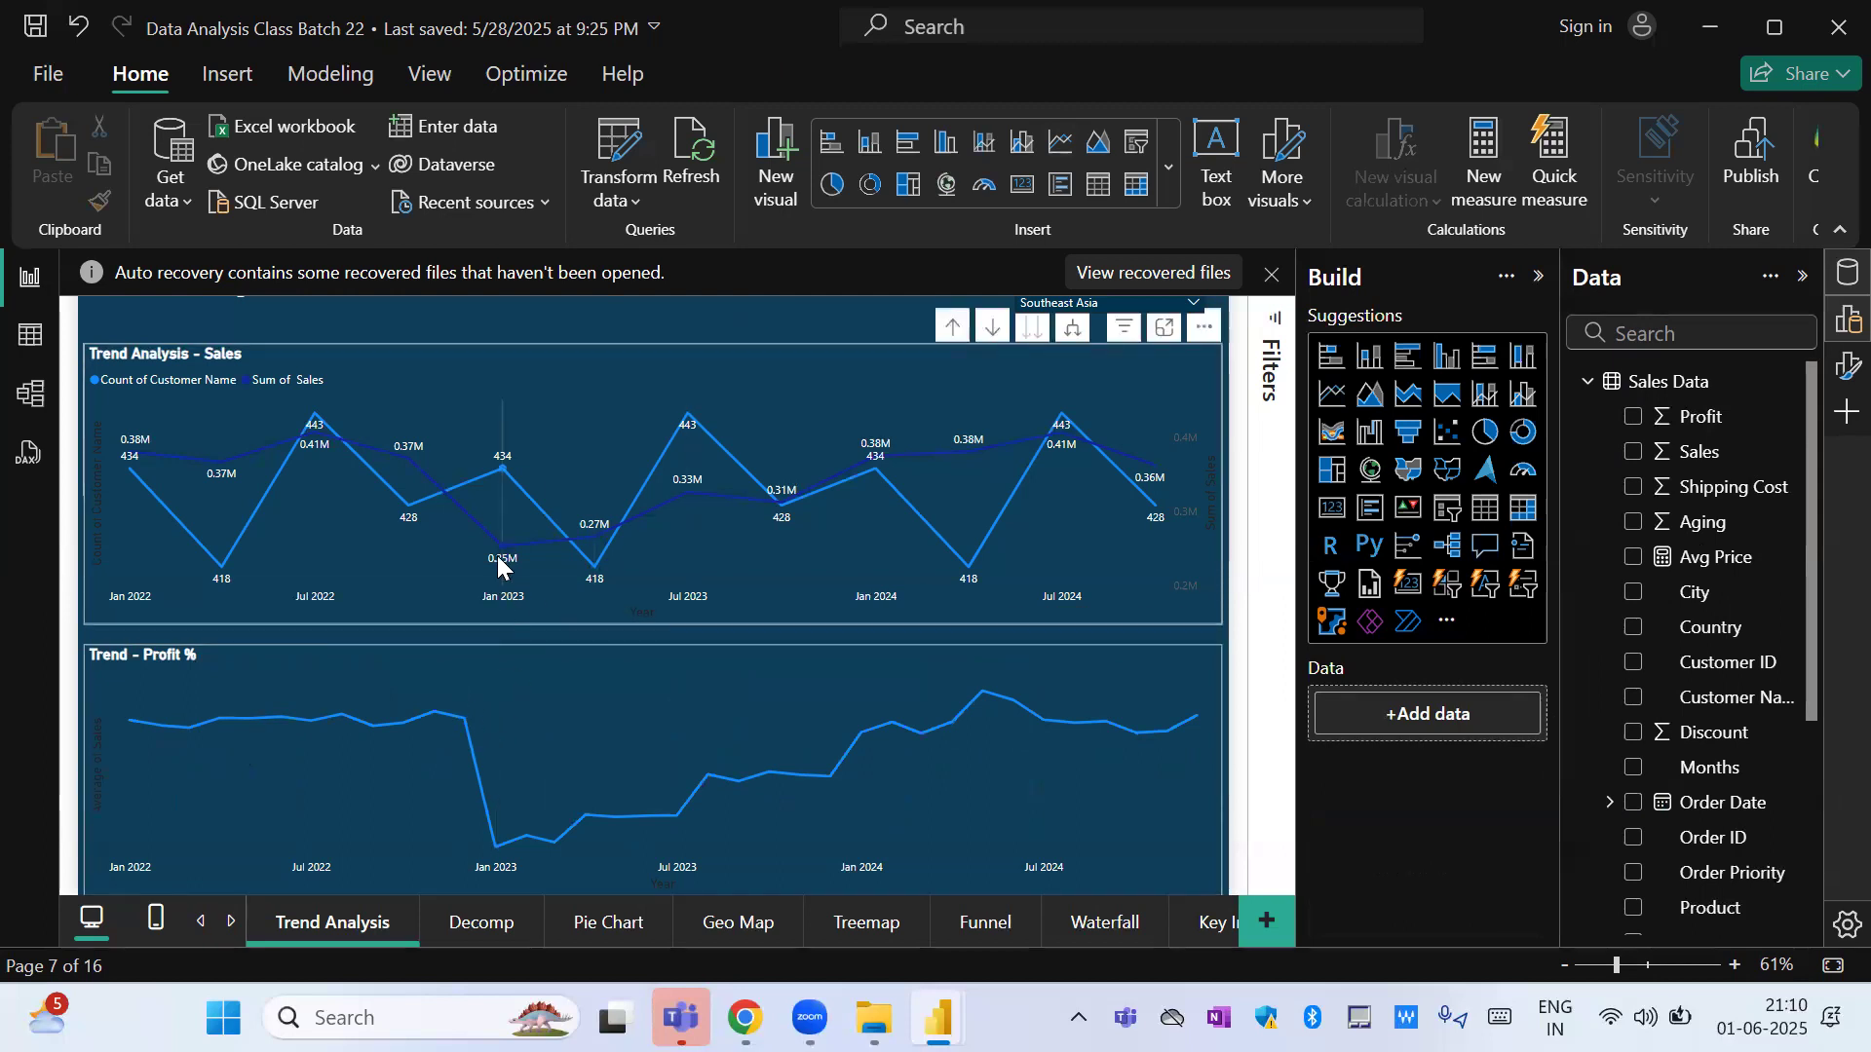
Compare the January 2023 points of the Trend Analysis - Sales and Trend - Profit % charts.
{"action": "mouse_move", "coordinate": [498, 558]}
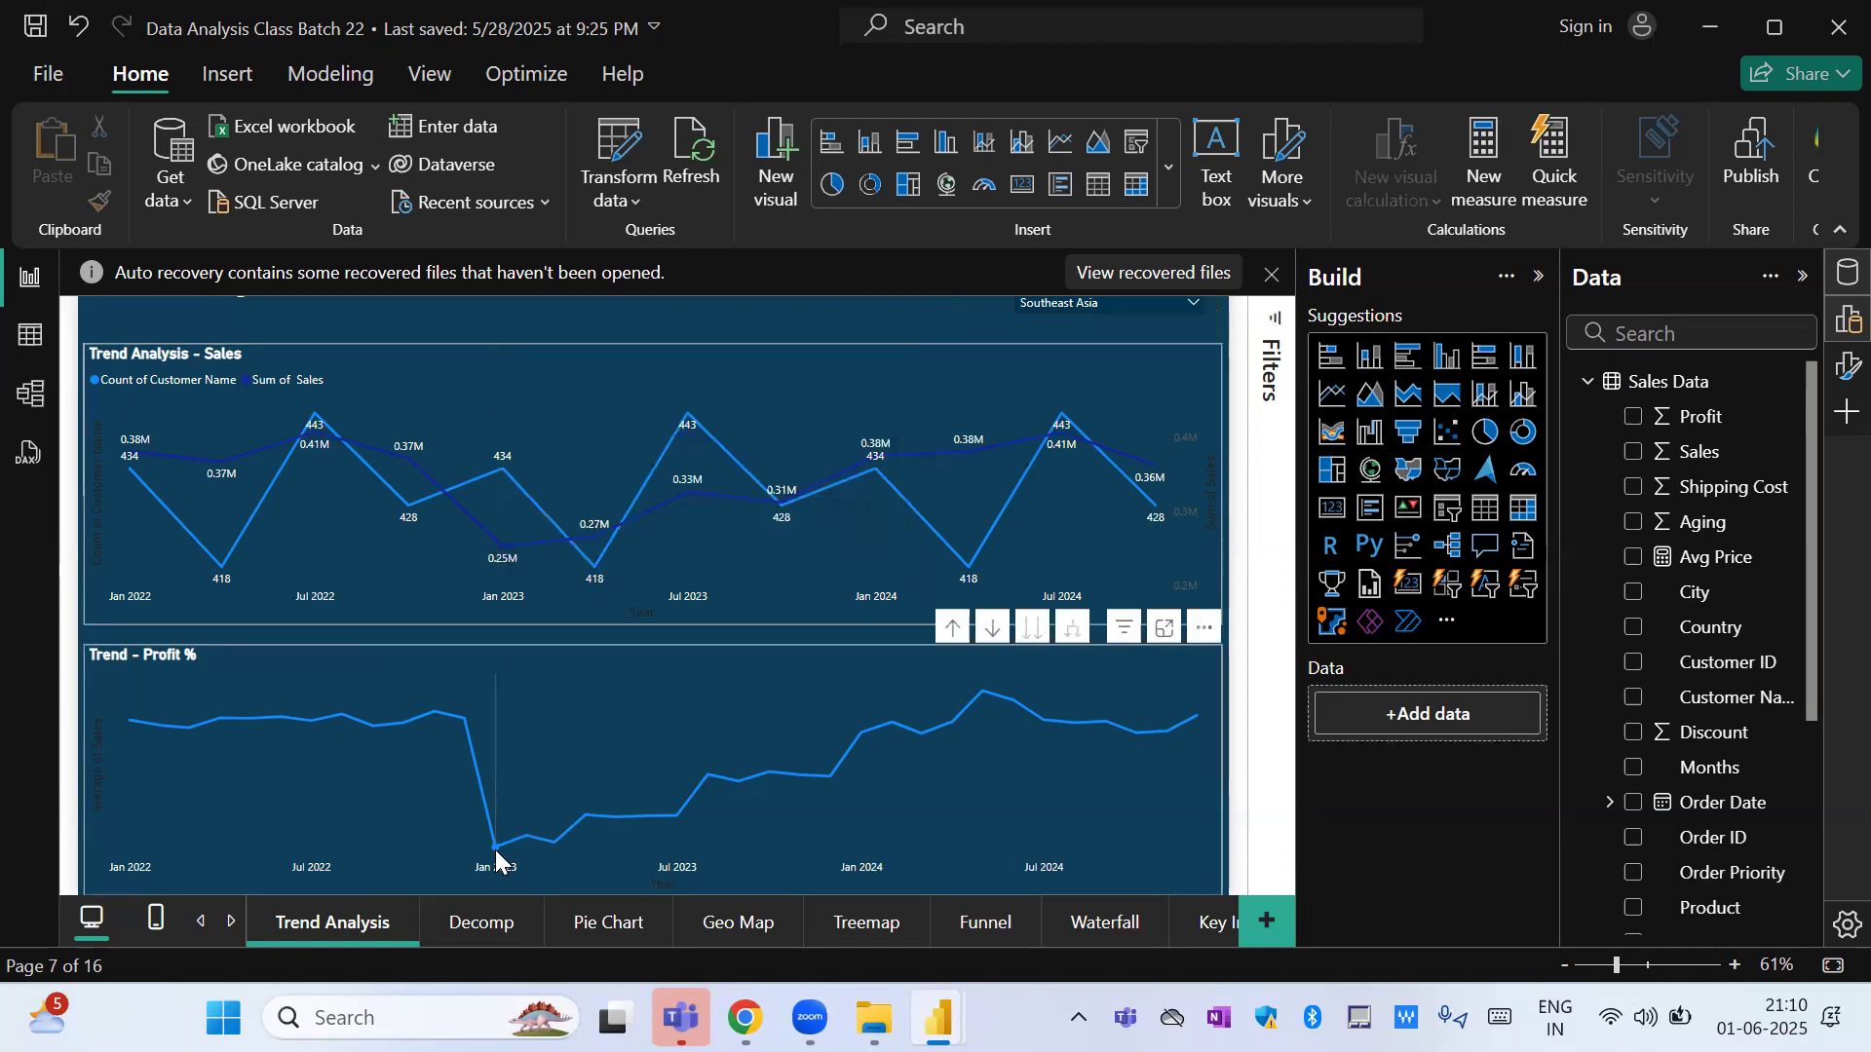
{"action": "mouse_move", "coordinate": [496, 857]}
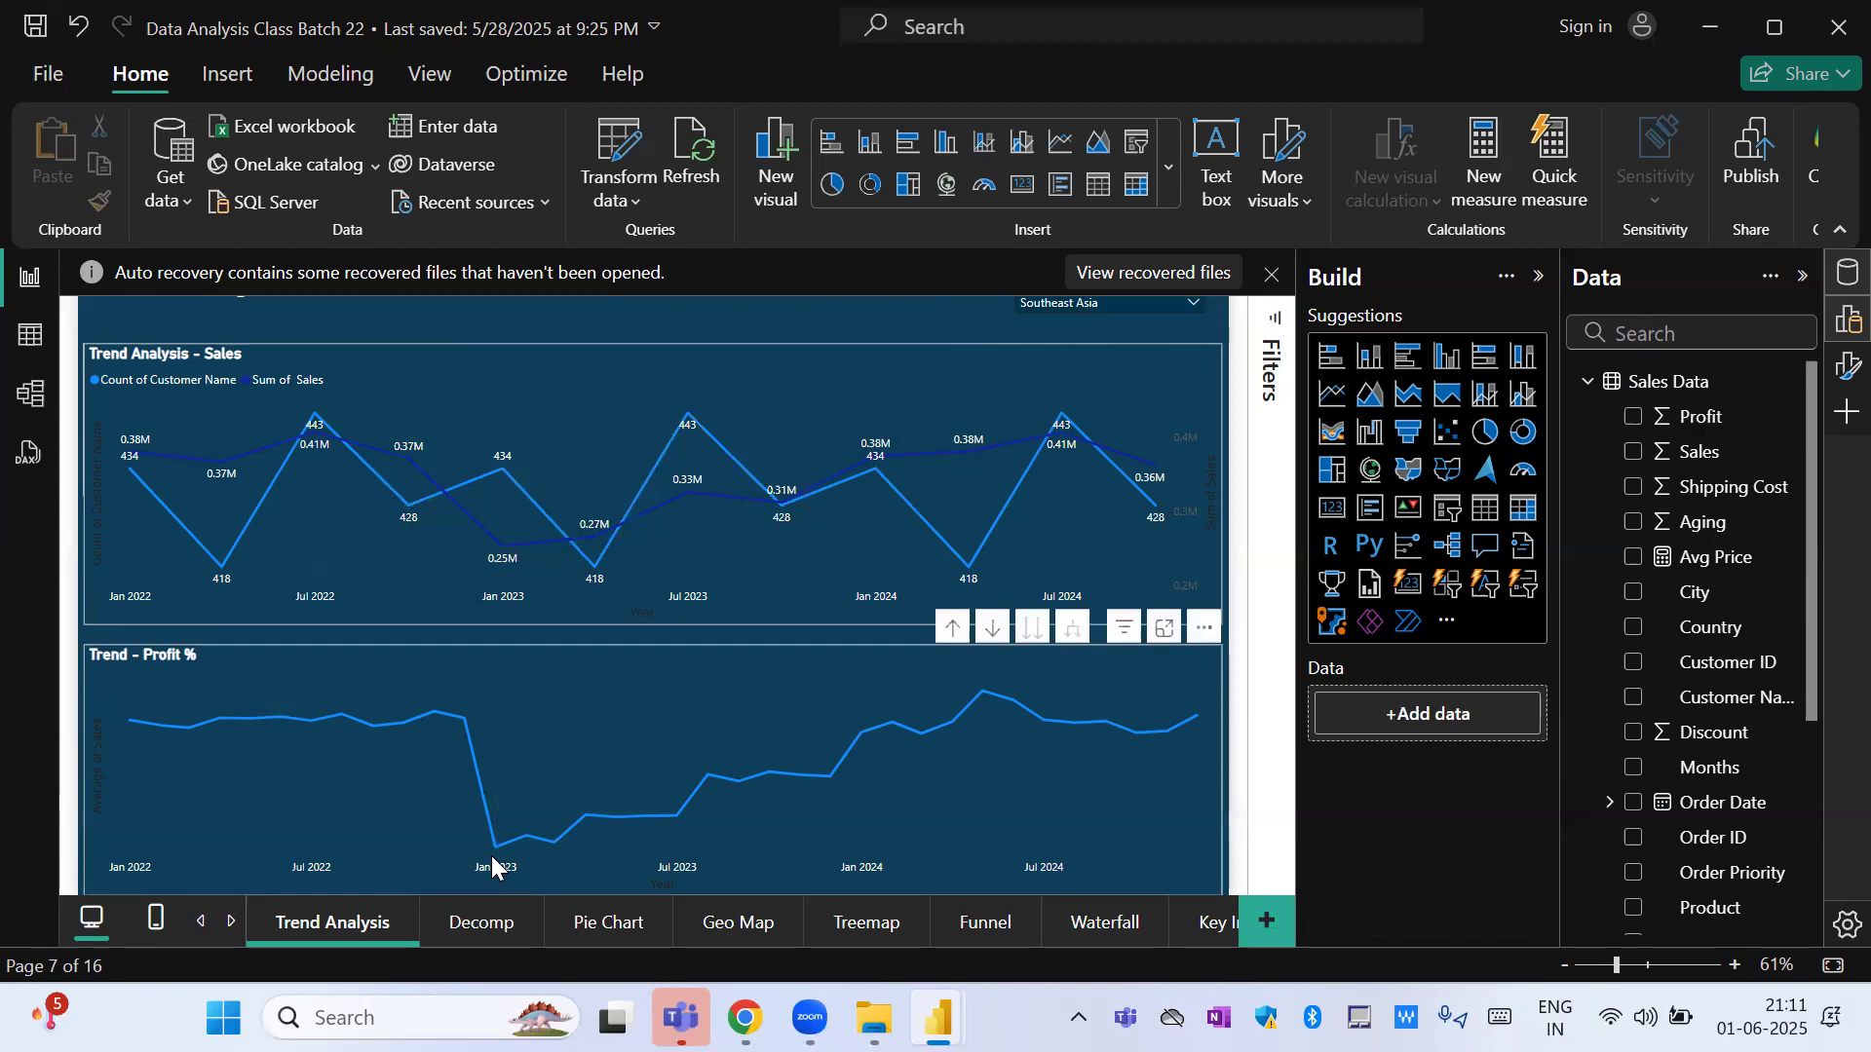
{"action": "mouse_move", "coordinate": [494, 857]}
{"action": "mouse_move", "coordinate": [1201, 722]}
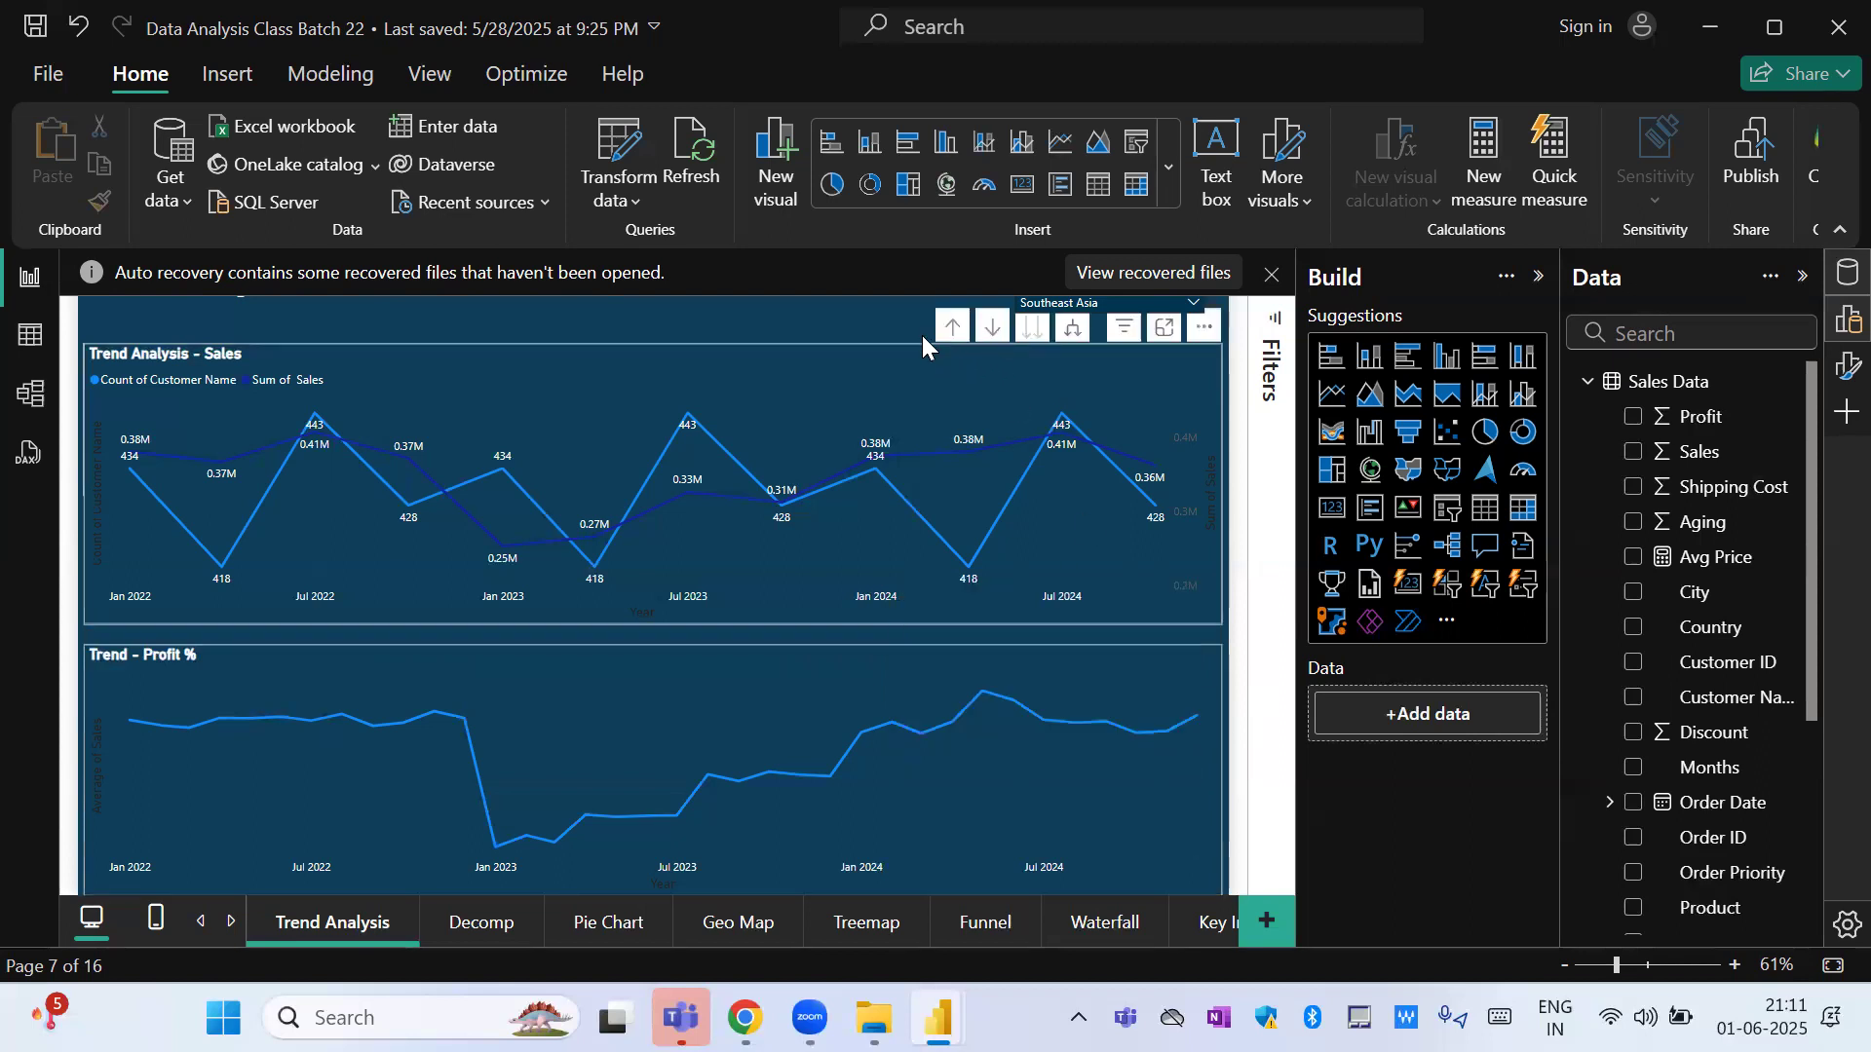
Dismiss the recovered-files notice, choosing to view the files later.
{"action": "left_click", "coordinate": [1270, 282]}
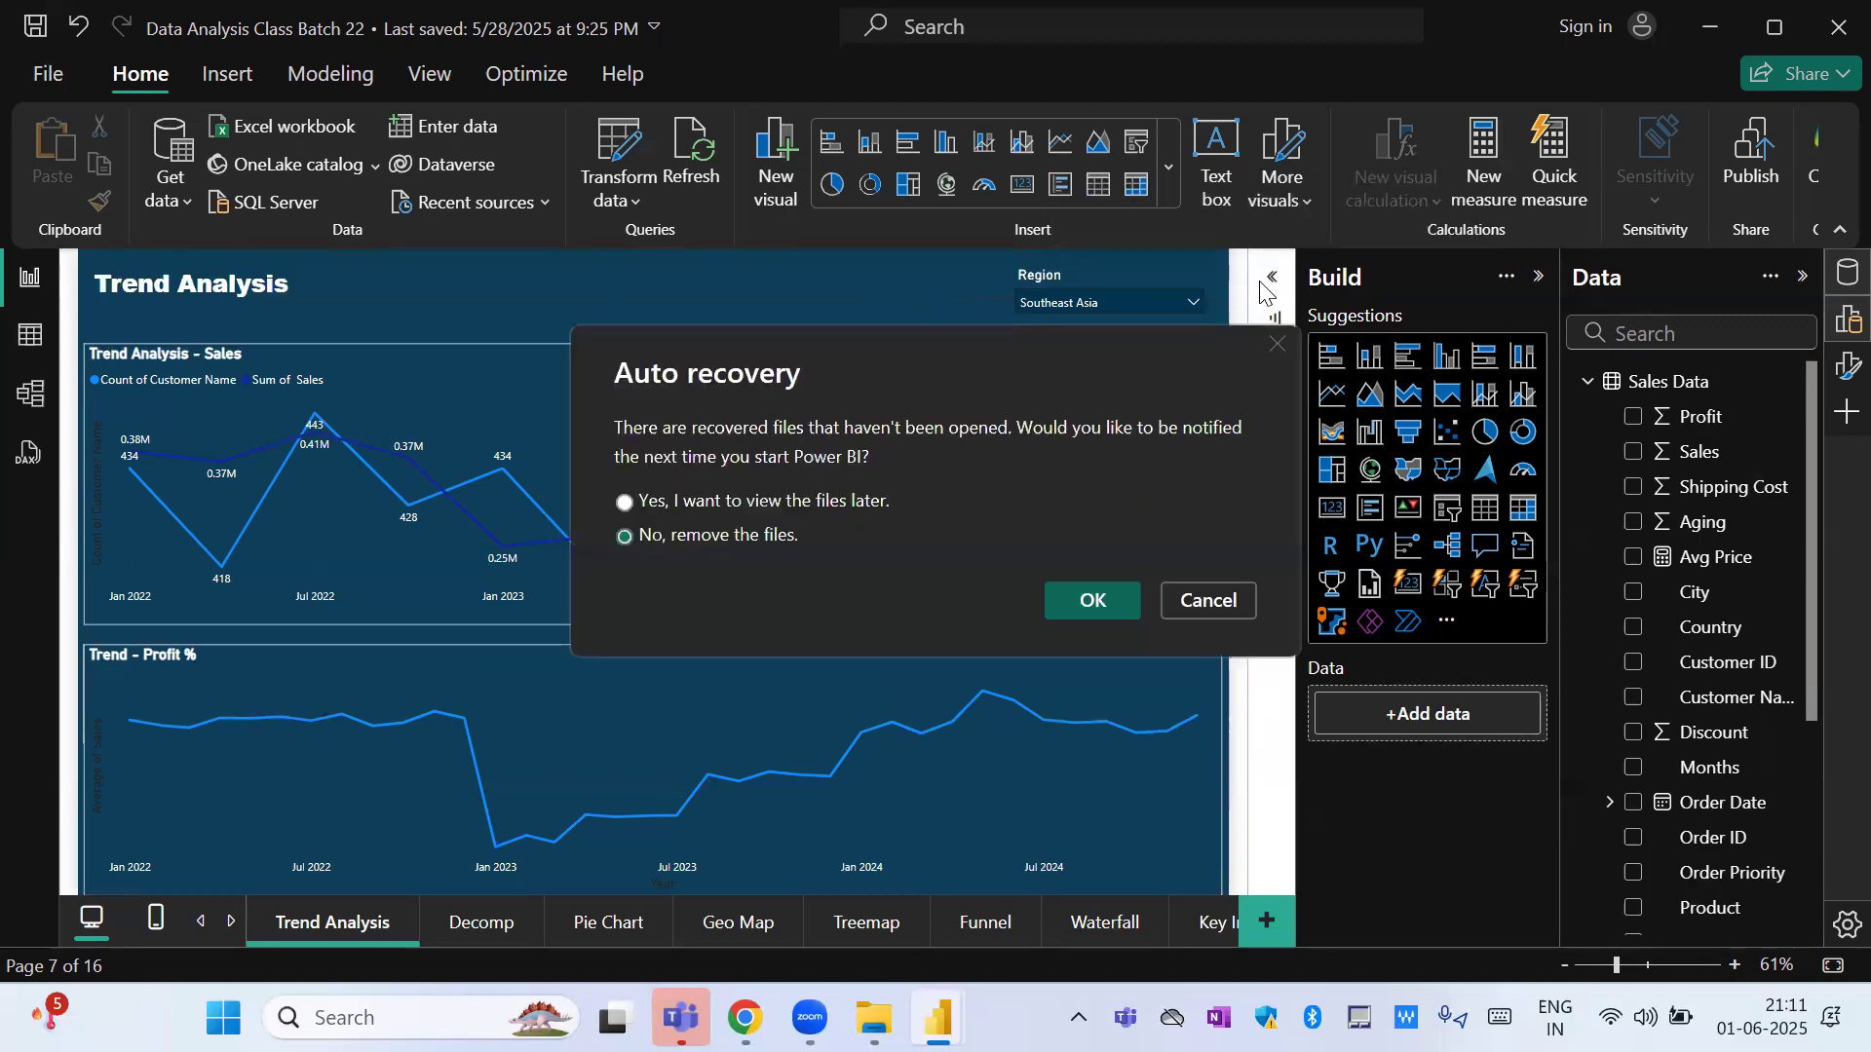
{"action": "left_click", "coordinate": [816, 503]}
{"action": "left_click", "coordinate": [1095, 601]}
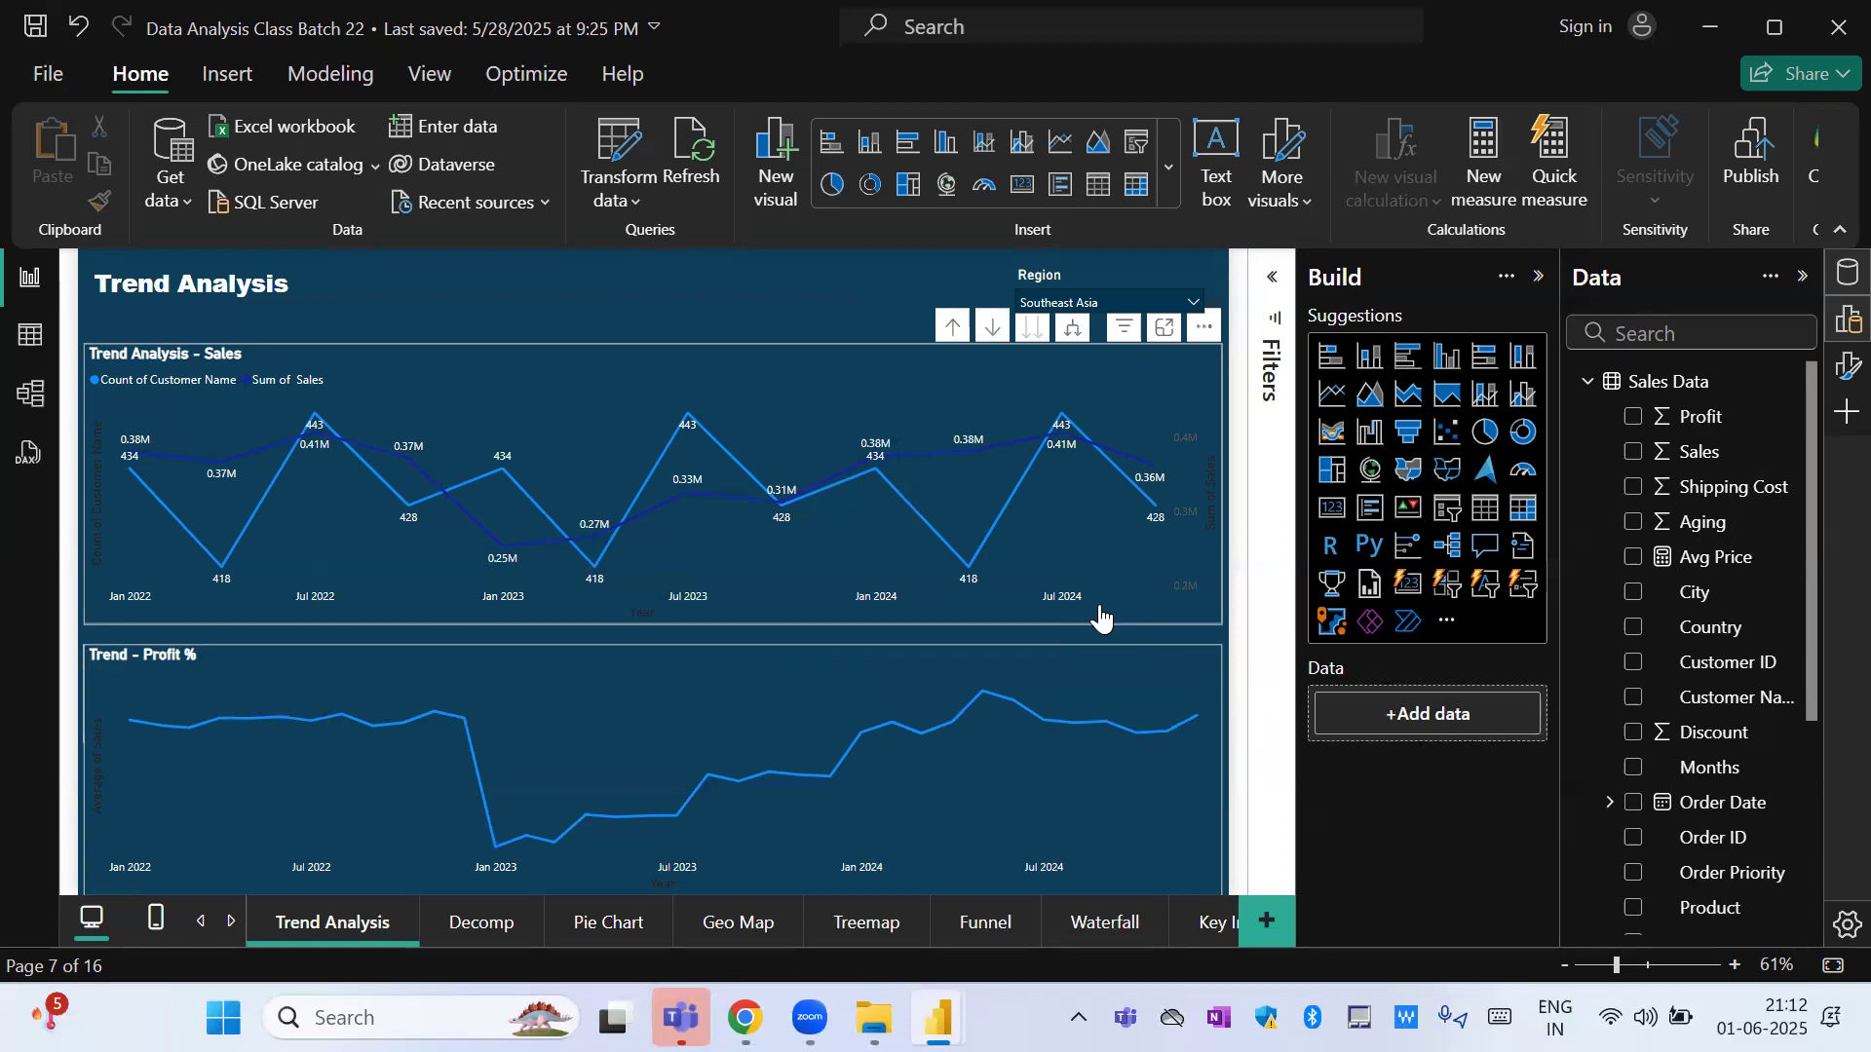
Inspect the data-point details in both trend charts, including 2023 Qtr 1 in the sales chart.
{"action": "mouse_move", "coordinate": [133, 816]}
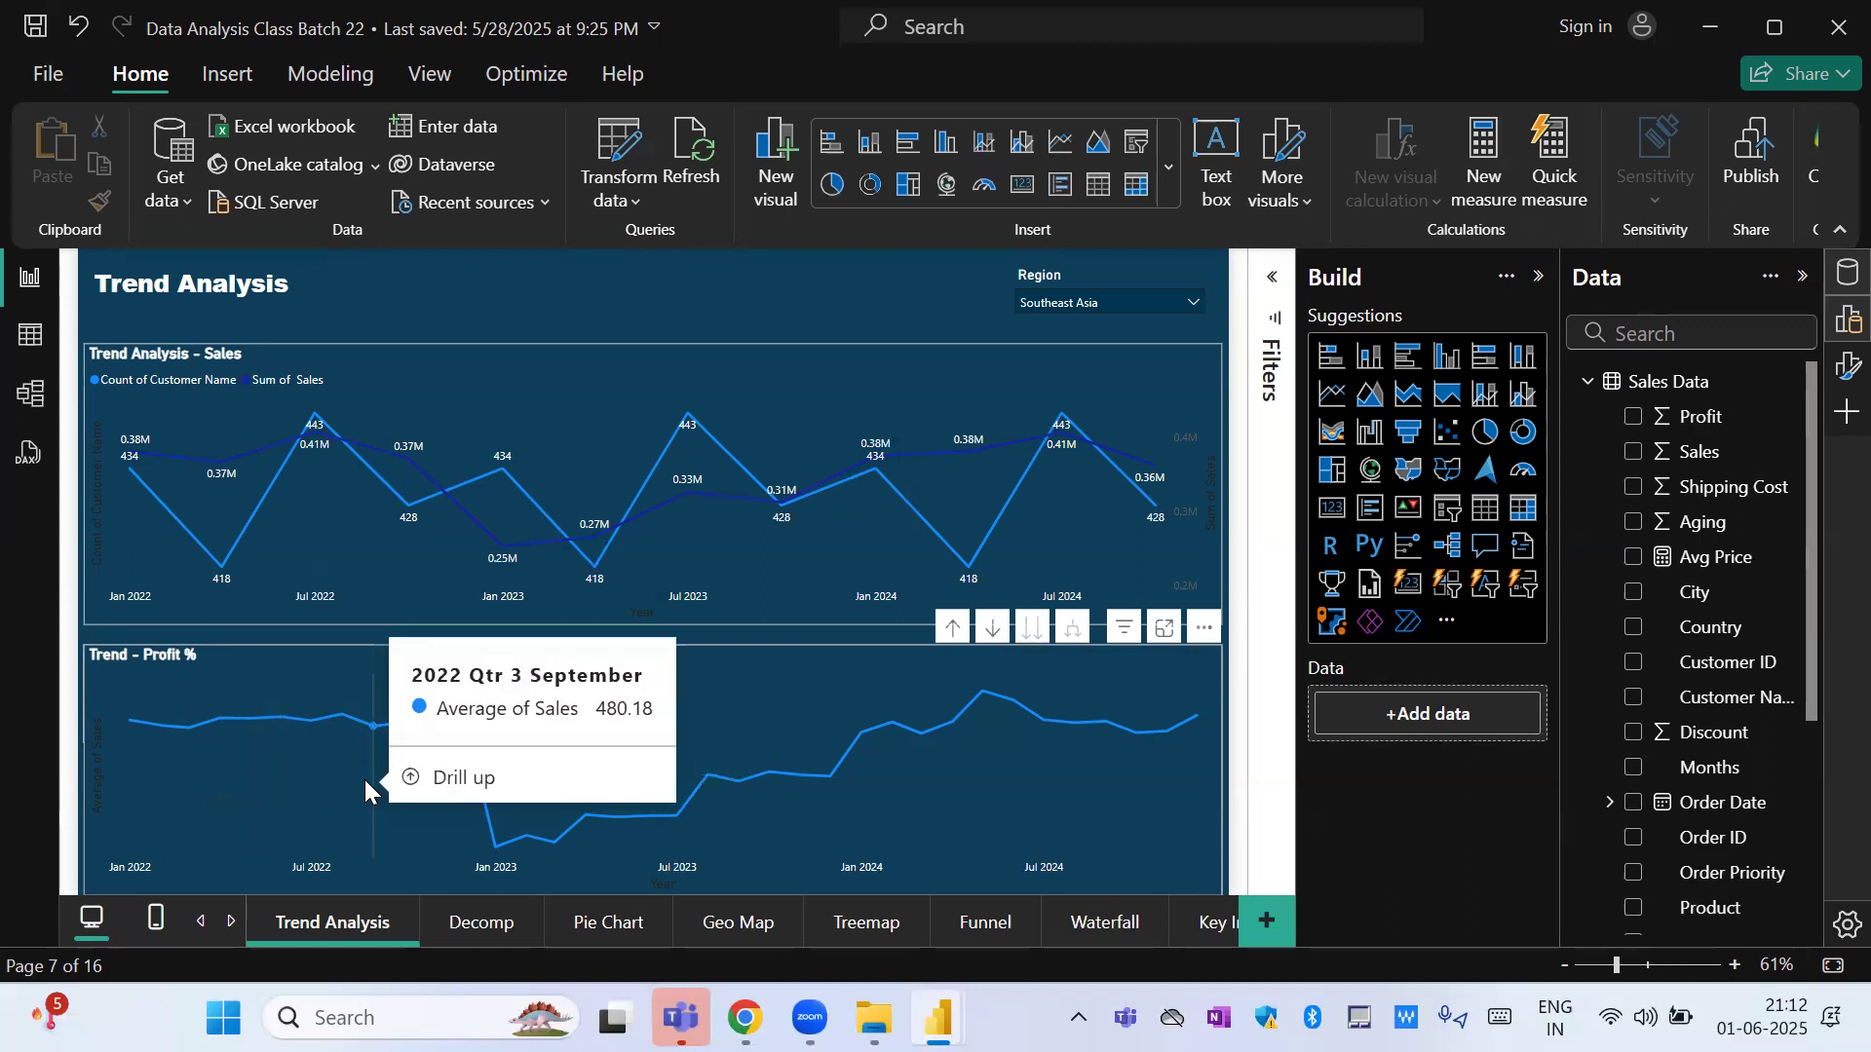
{"action": "mouse_move", "coordinate": [216, 579]}
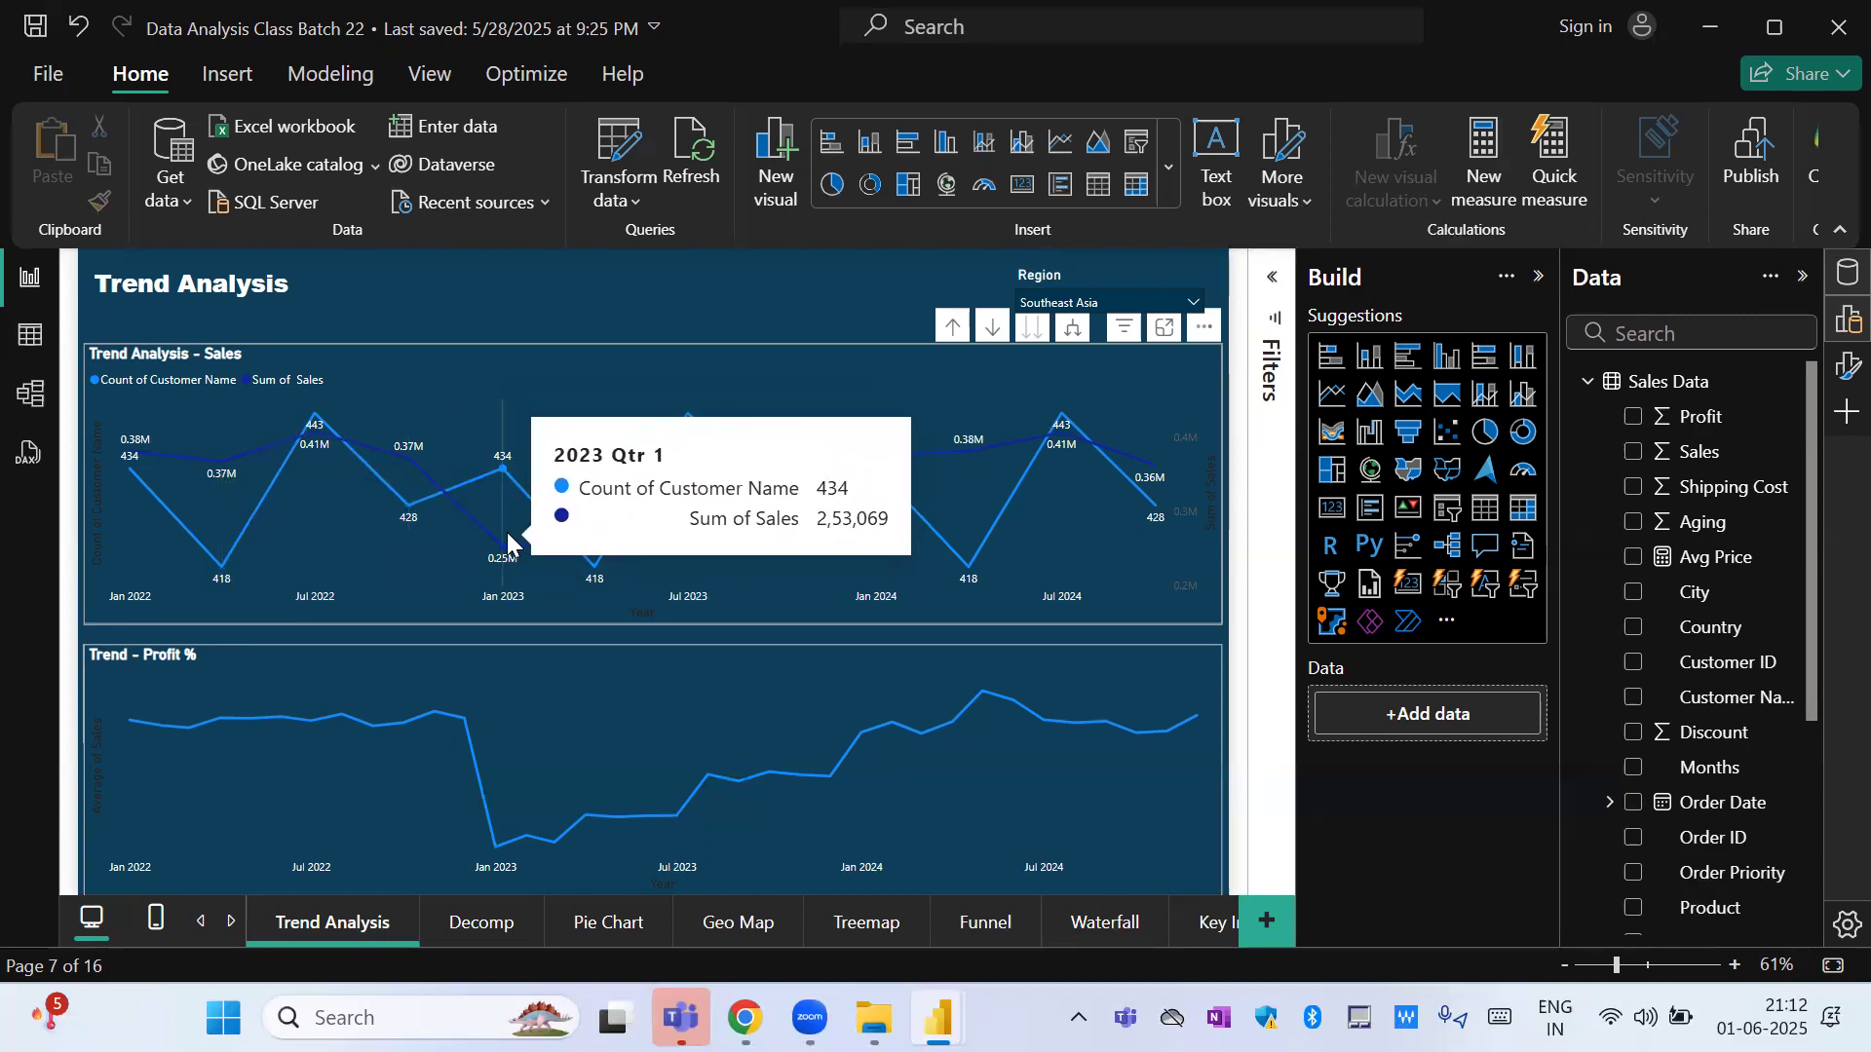
{"action": "mouse_move", "coordinate": [508, 543]}
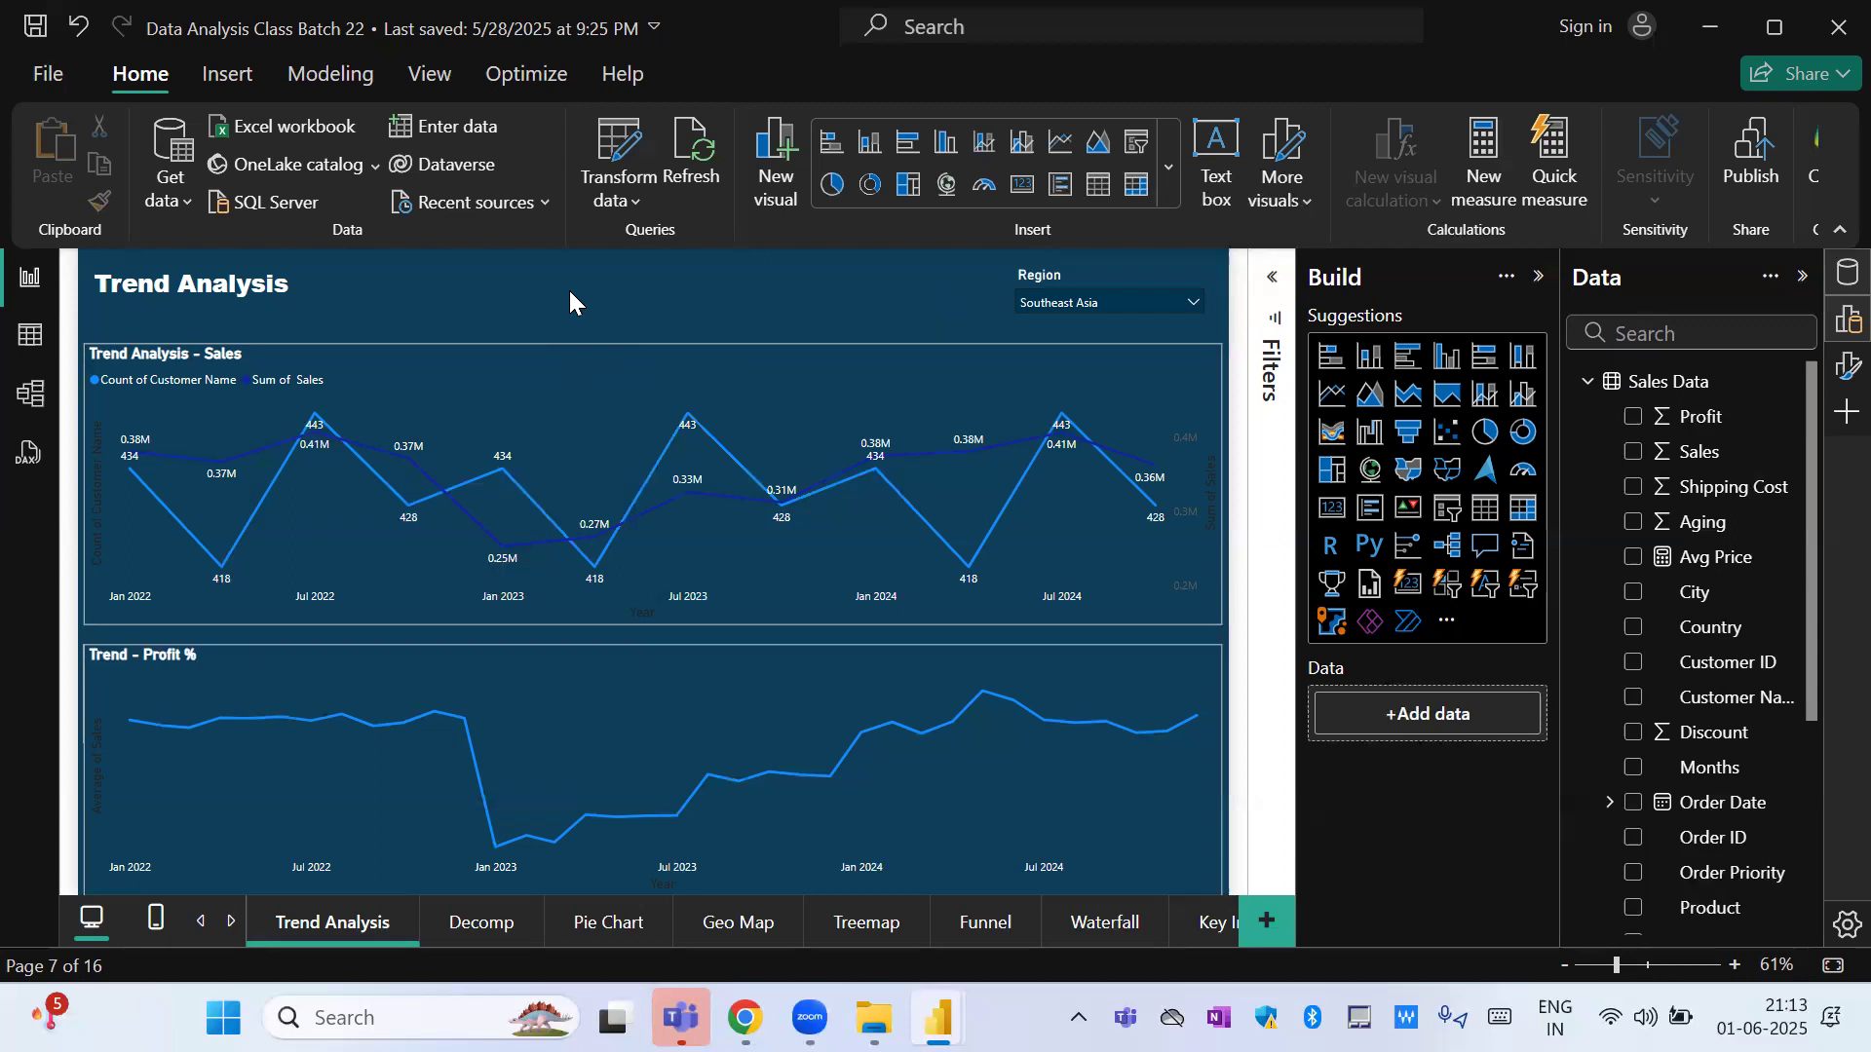
Go back to the Bar page and examine the Sales Mix by Order Priority and Segment chart.
{"action": "left_click", "coordinate": [201, 922]}
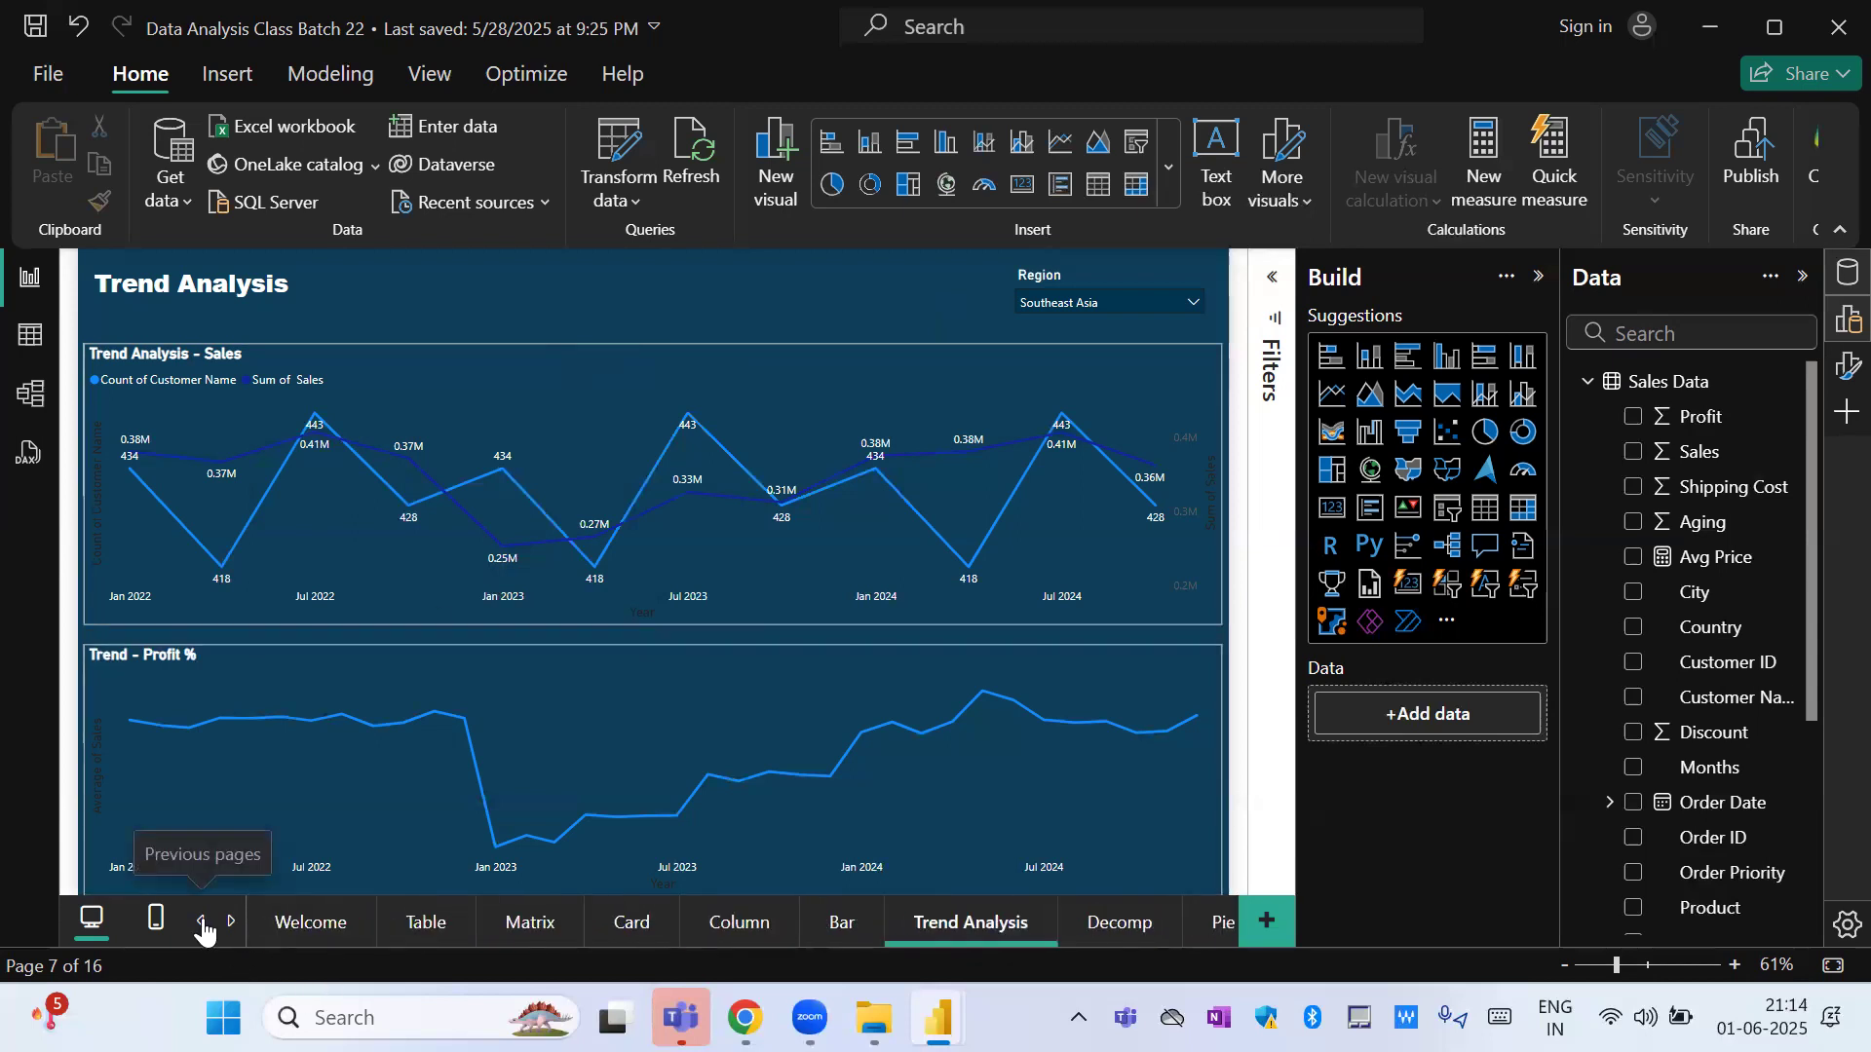
{"action": "left_click", "coordinate": [842, 925]}
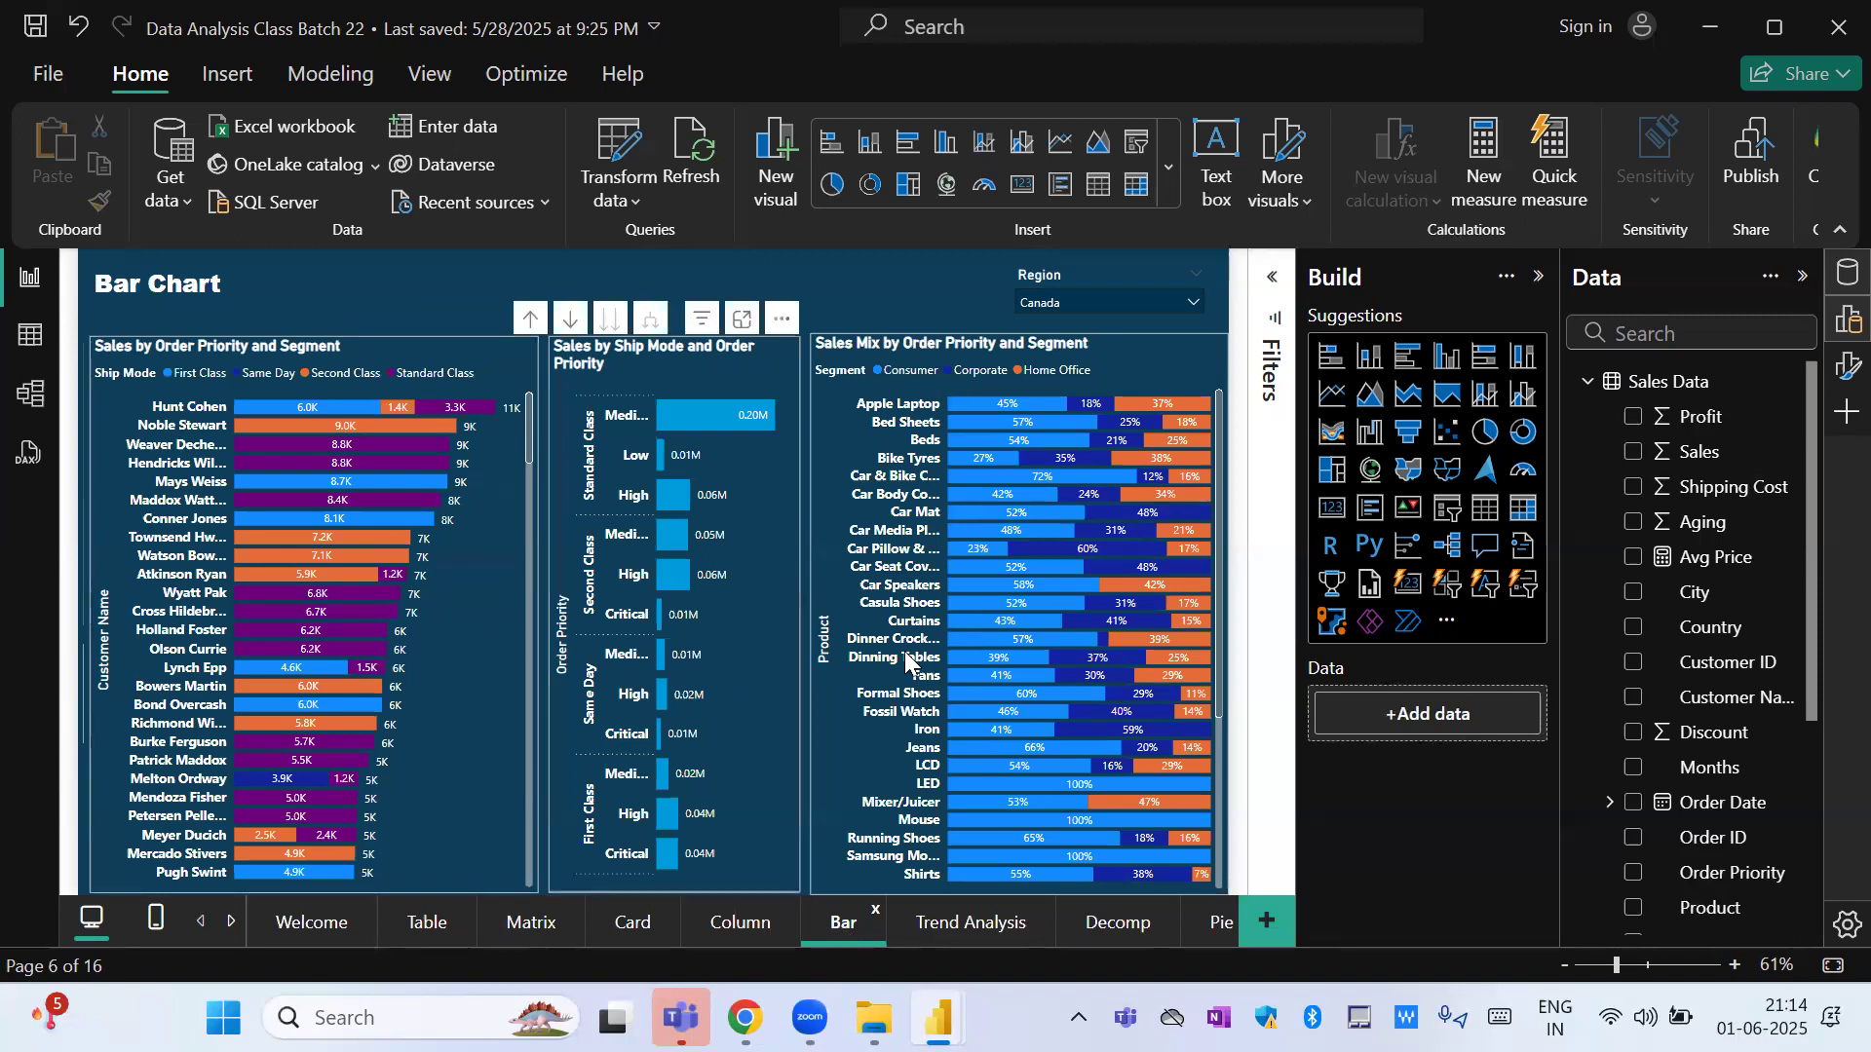
{"action": "mouse_move", "coordinate": [984, 658]}
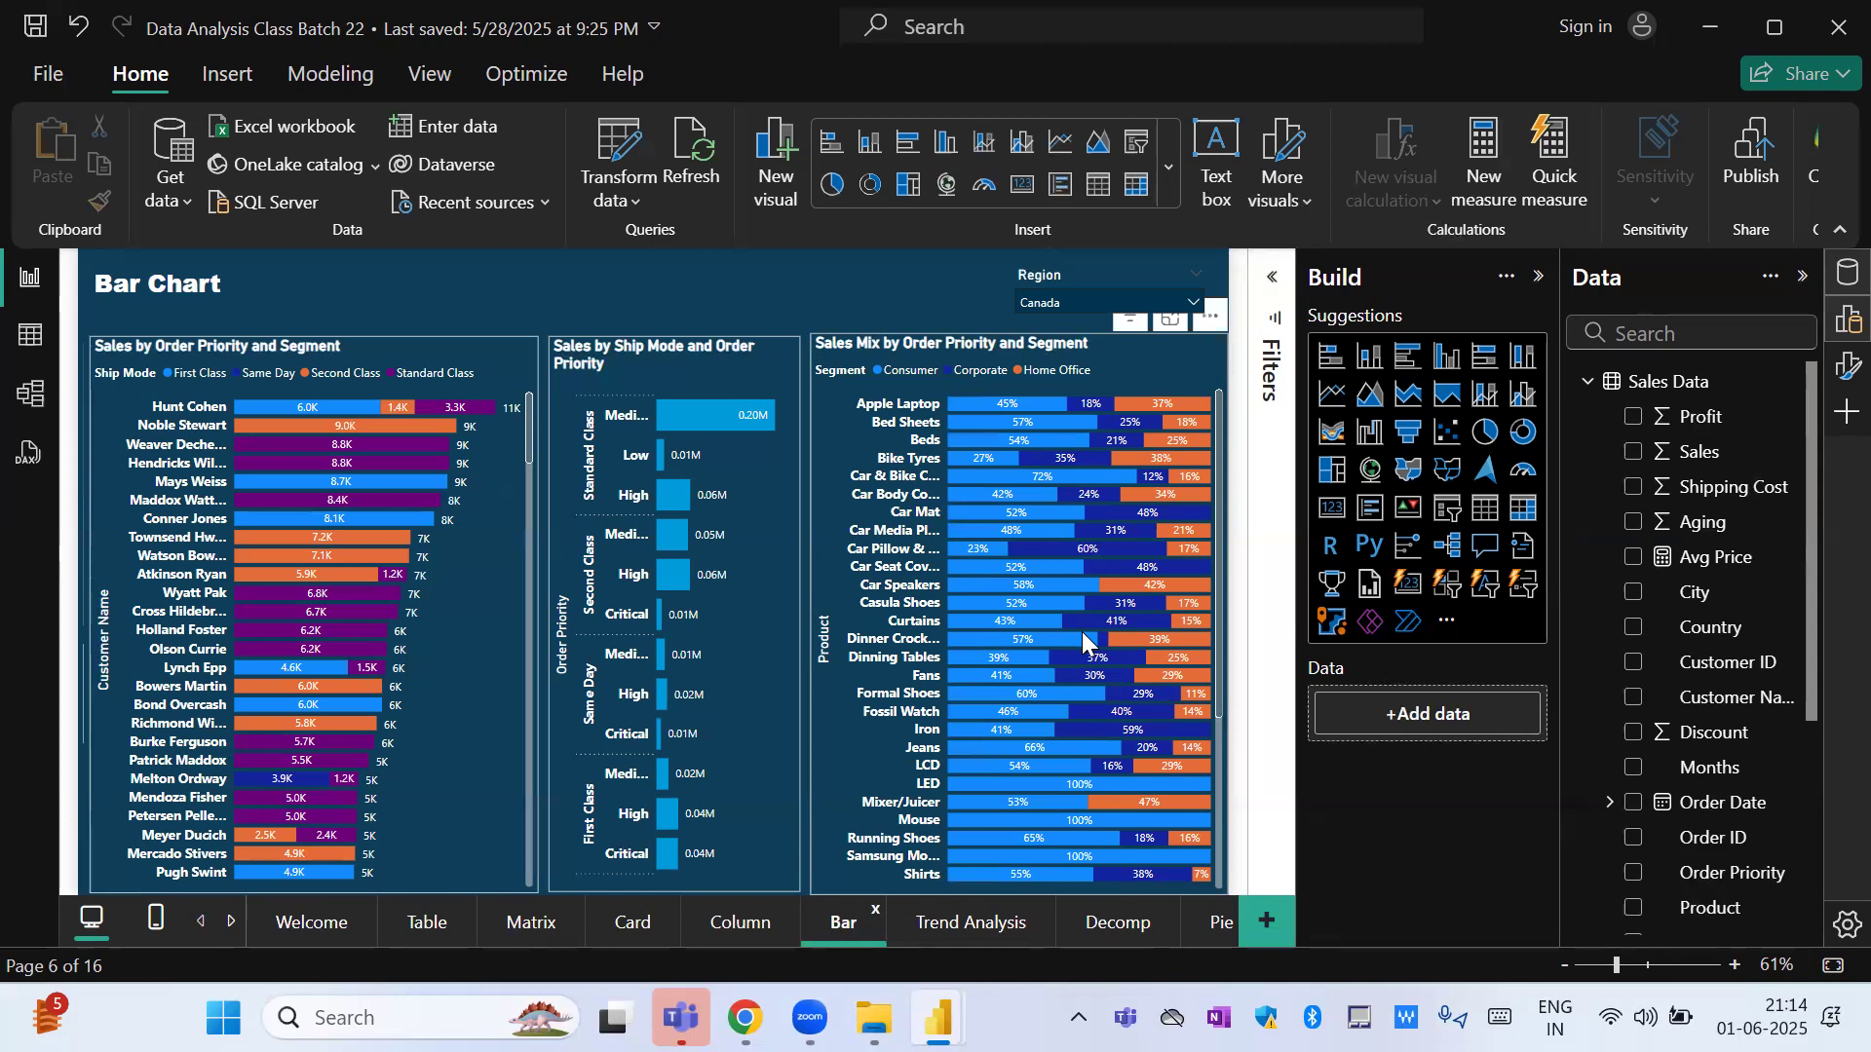
Look through the Card, Column and Matrix pages of the report.
{"action": "left_click", "coordinate": [632, 923]}
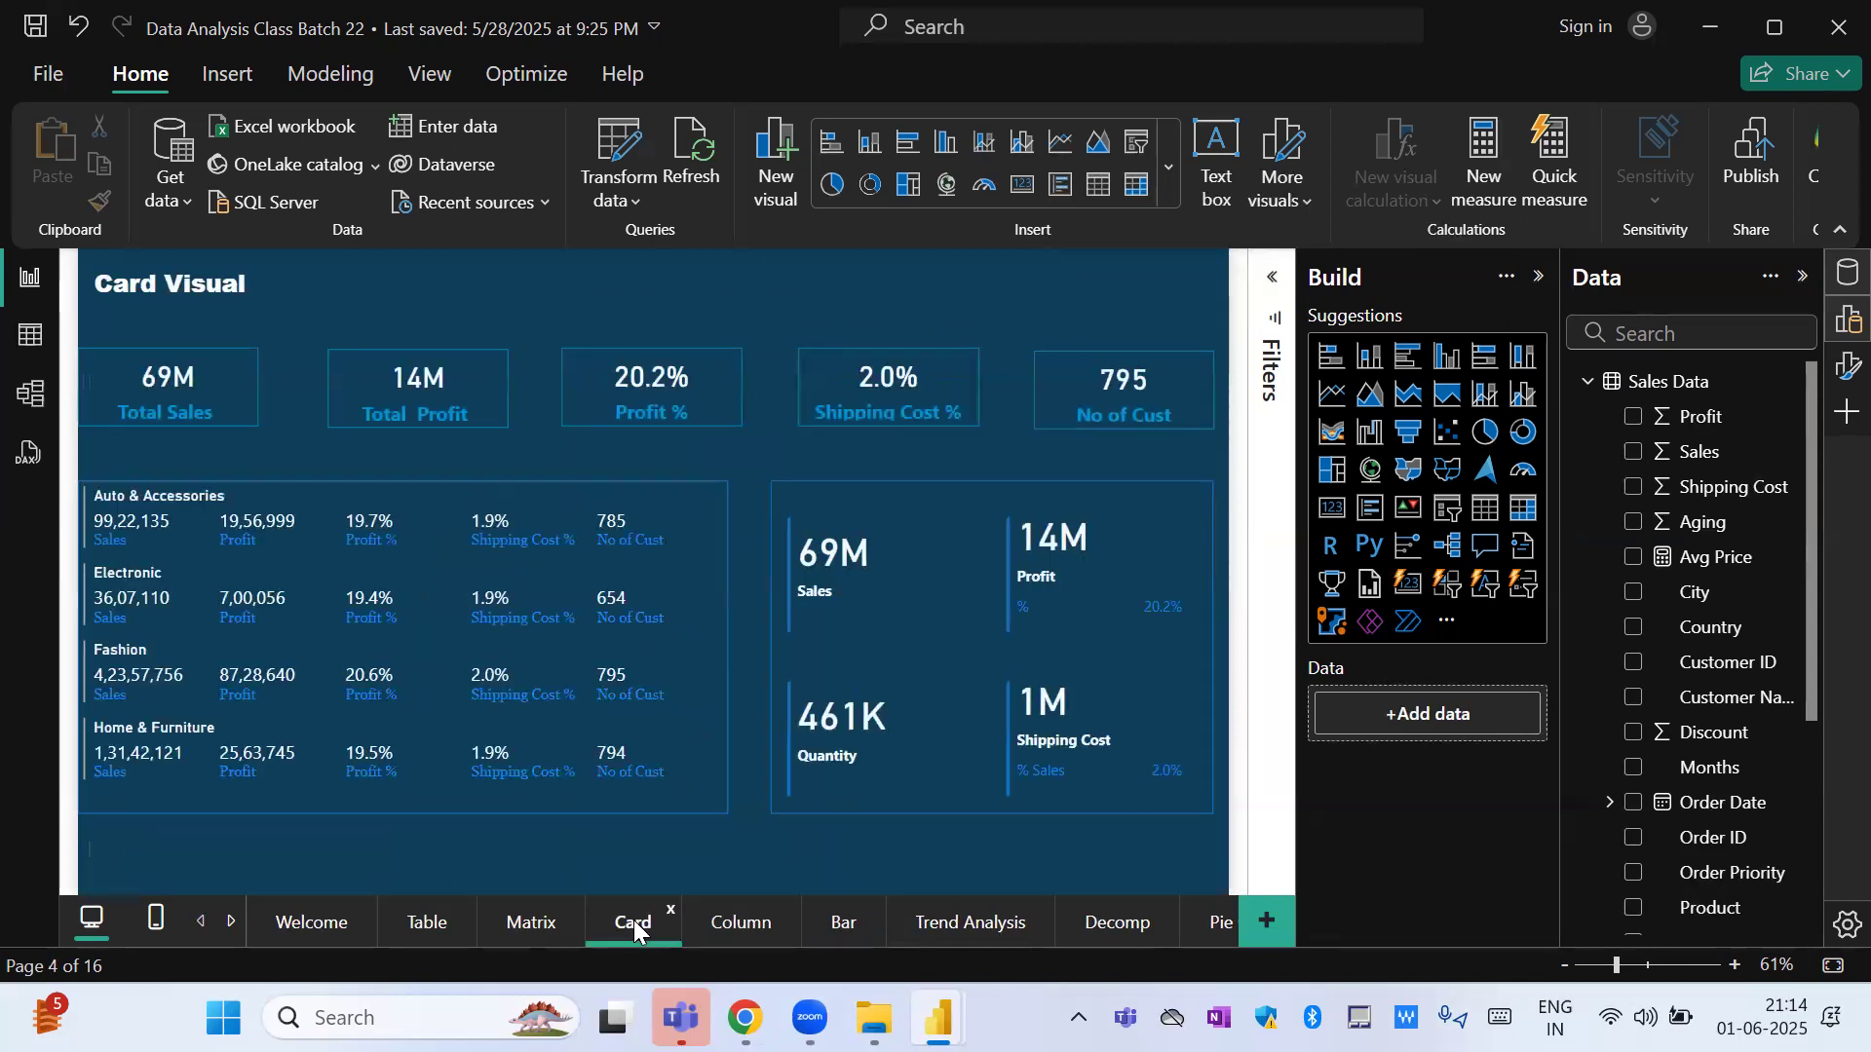
{"action": "left_click", "coordinate": [729, 932]}
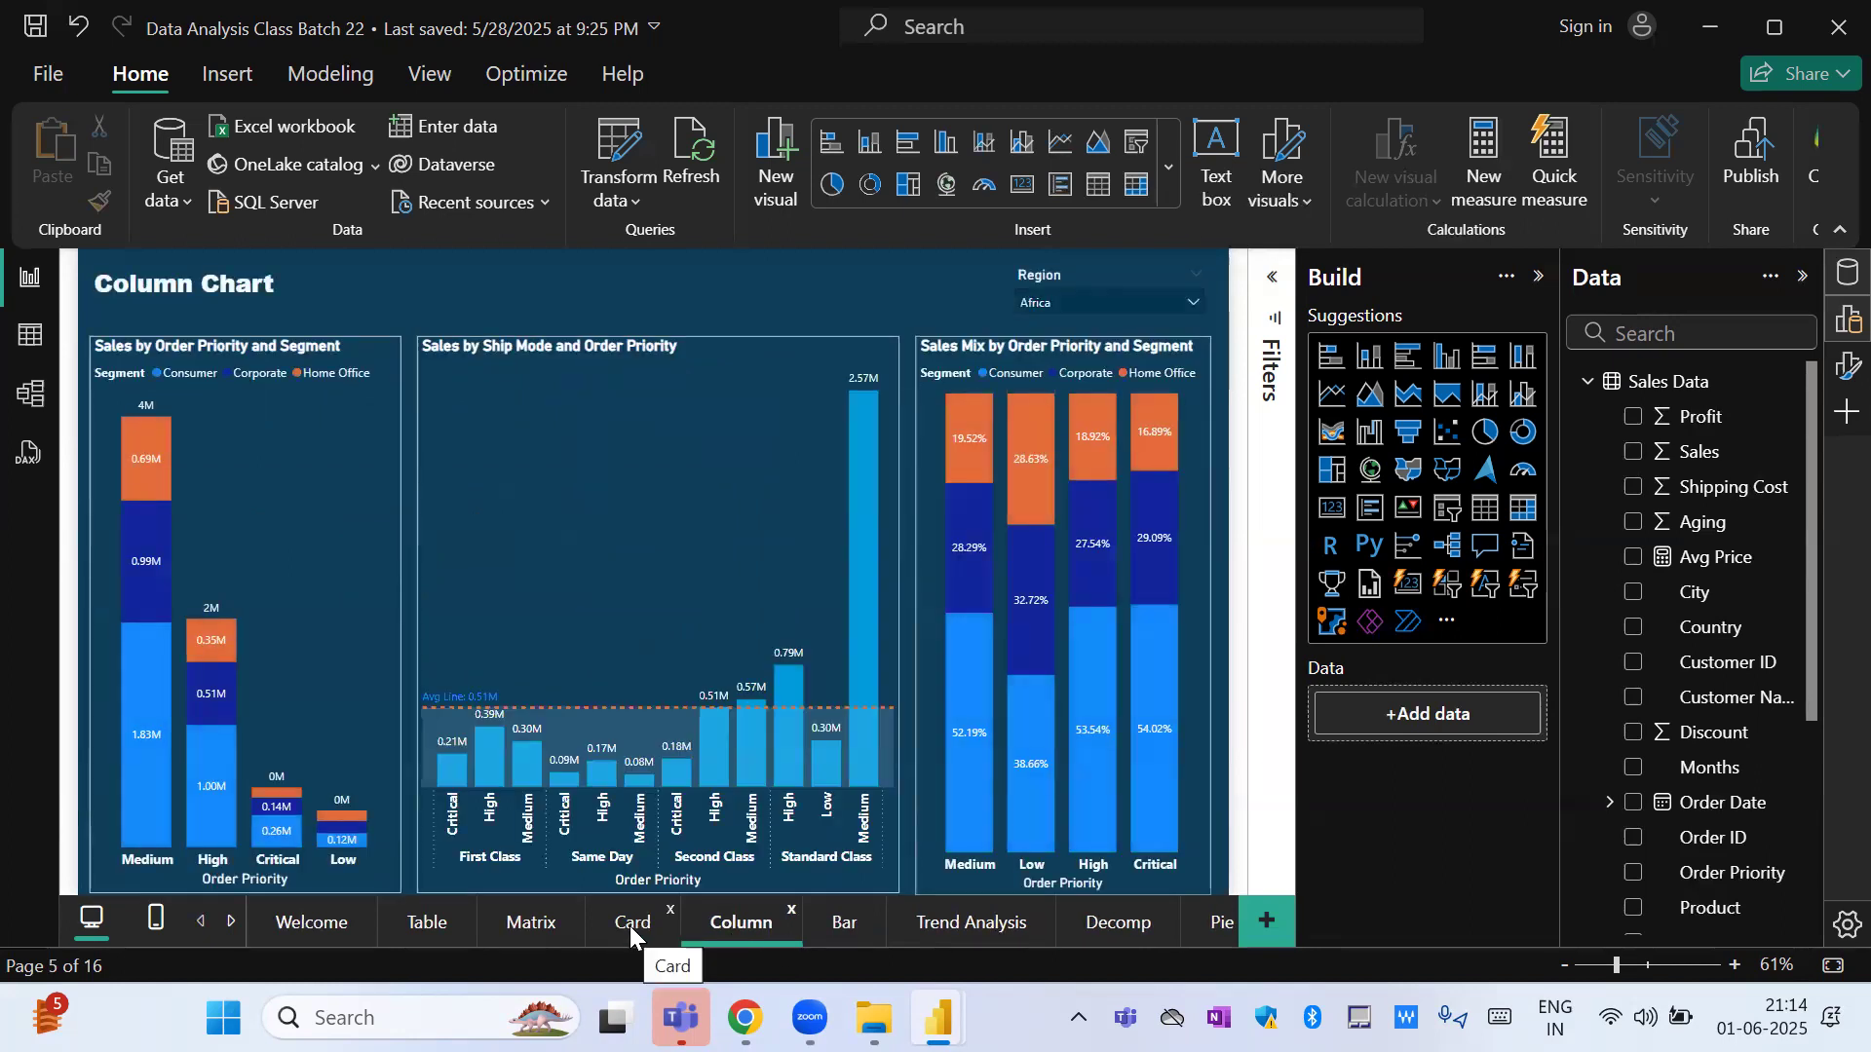
{"action": "left_click", "coordinate": [539, 922]}
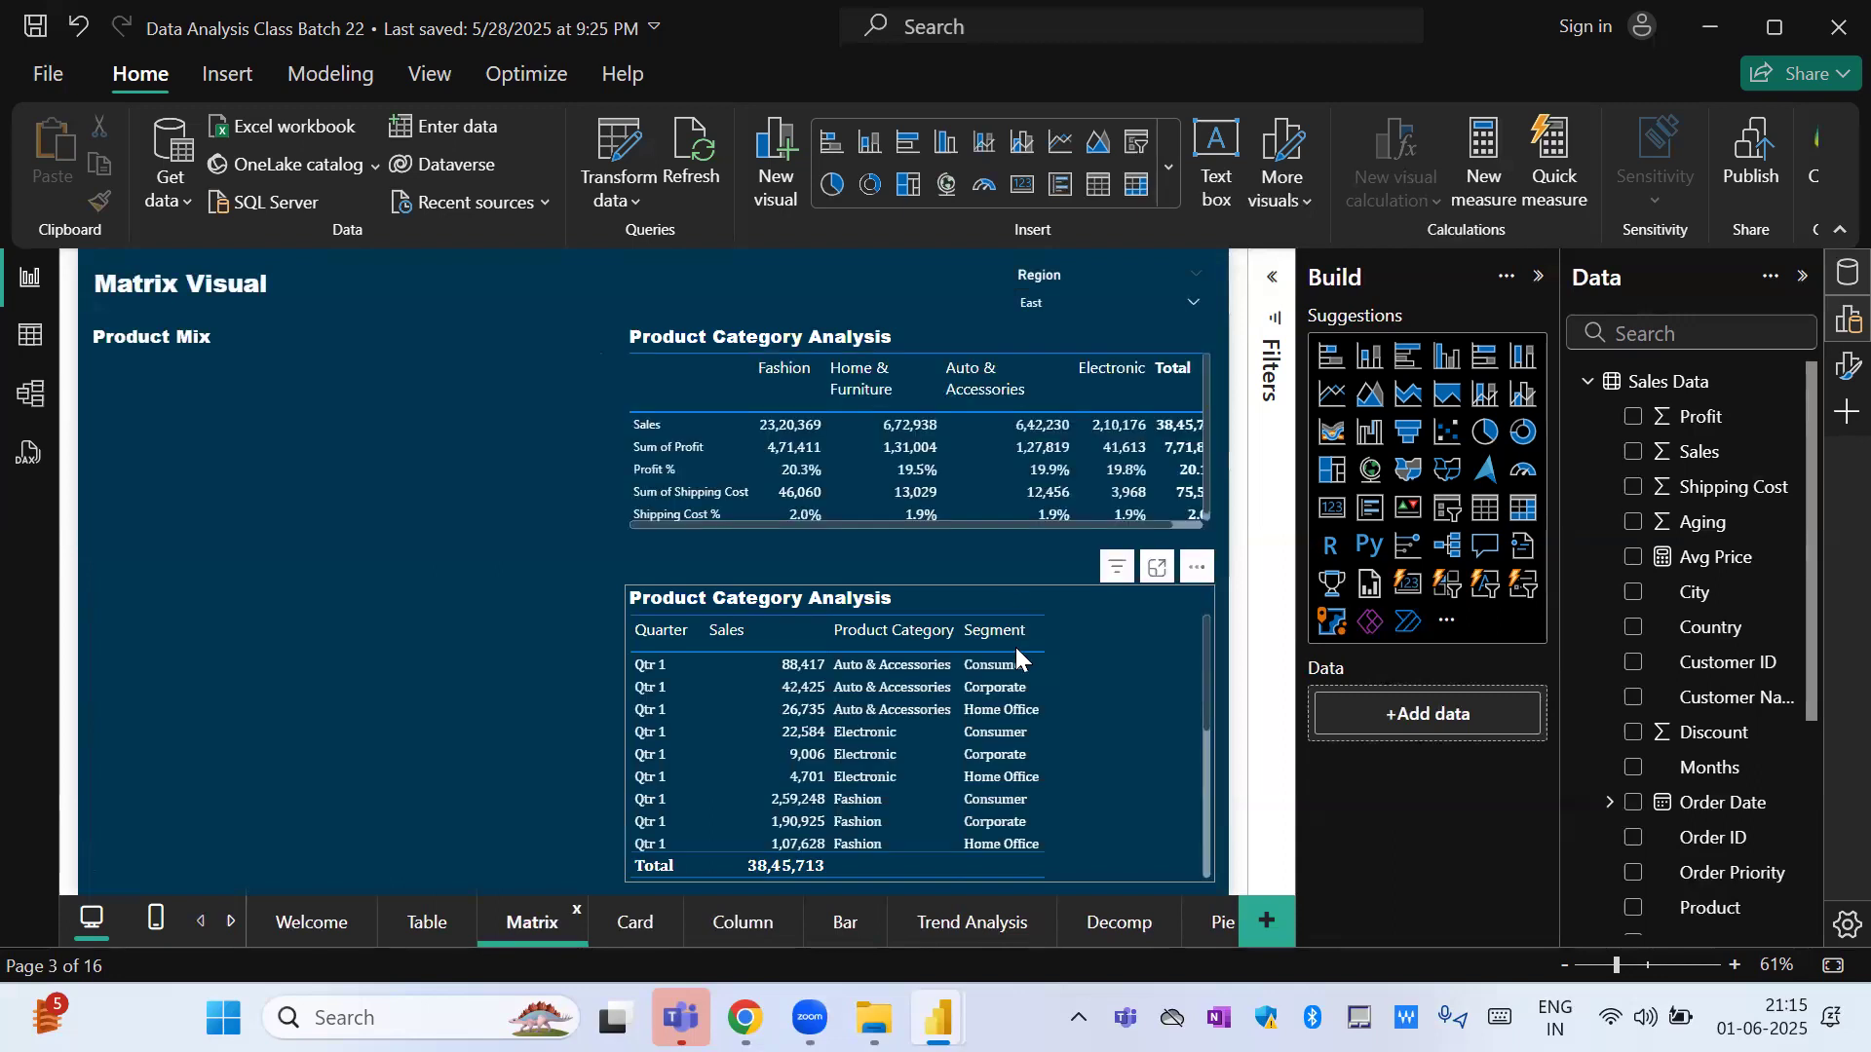
Inspect the Consumer segment of Car Mat on the Bar page, and review the charts on the Column page.
{"action": "left_click", "coordinate": [846, 924]}
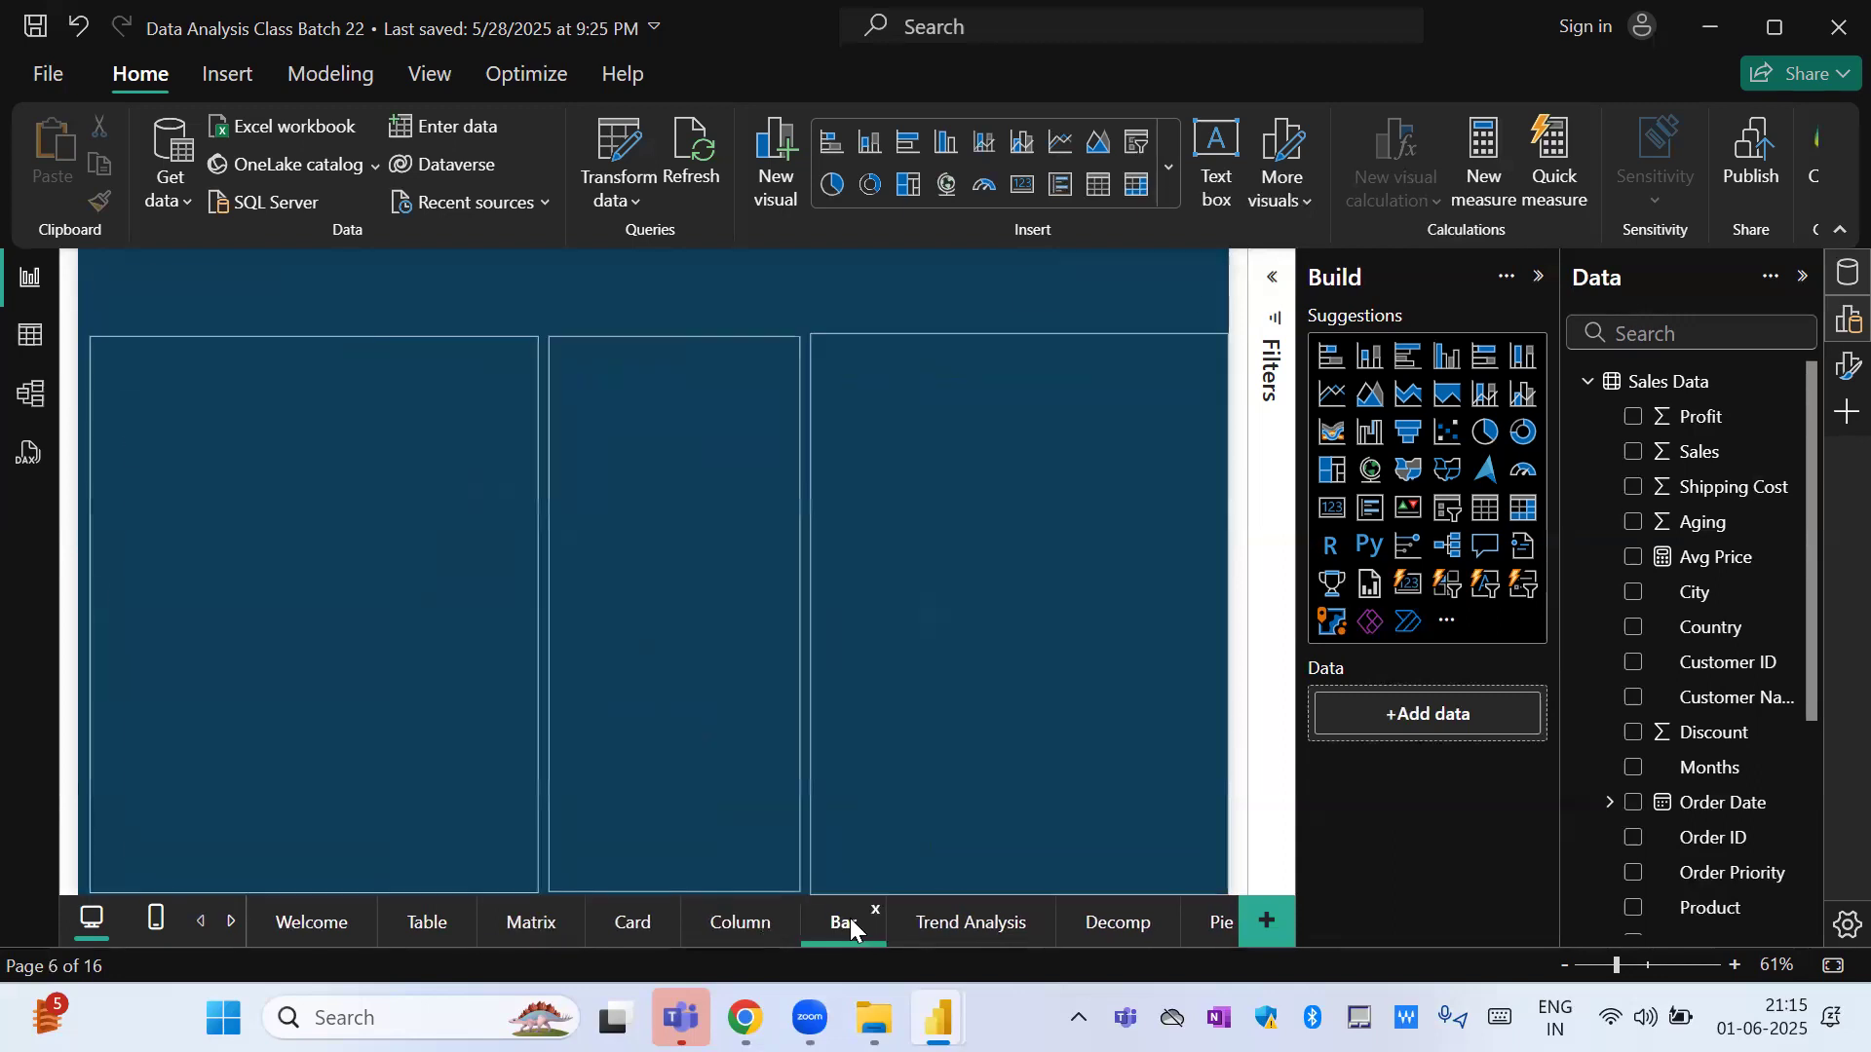
{"action": "mouse_move", "coordinate": [1048, 508]}
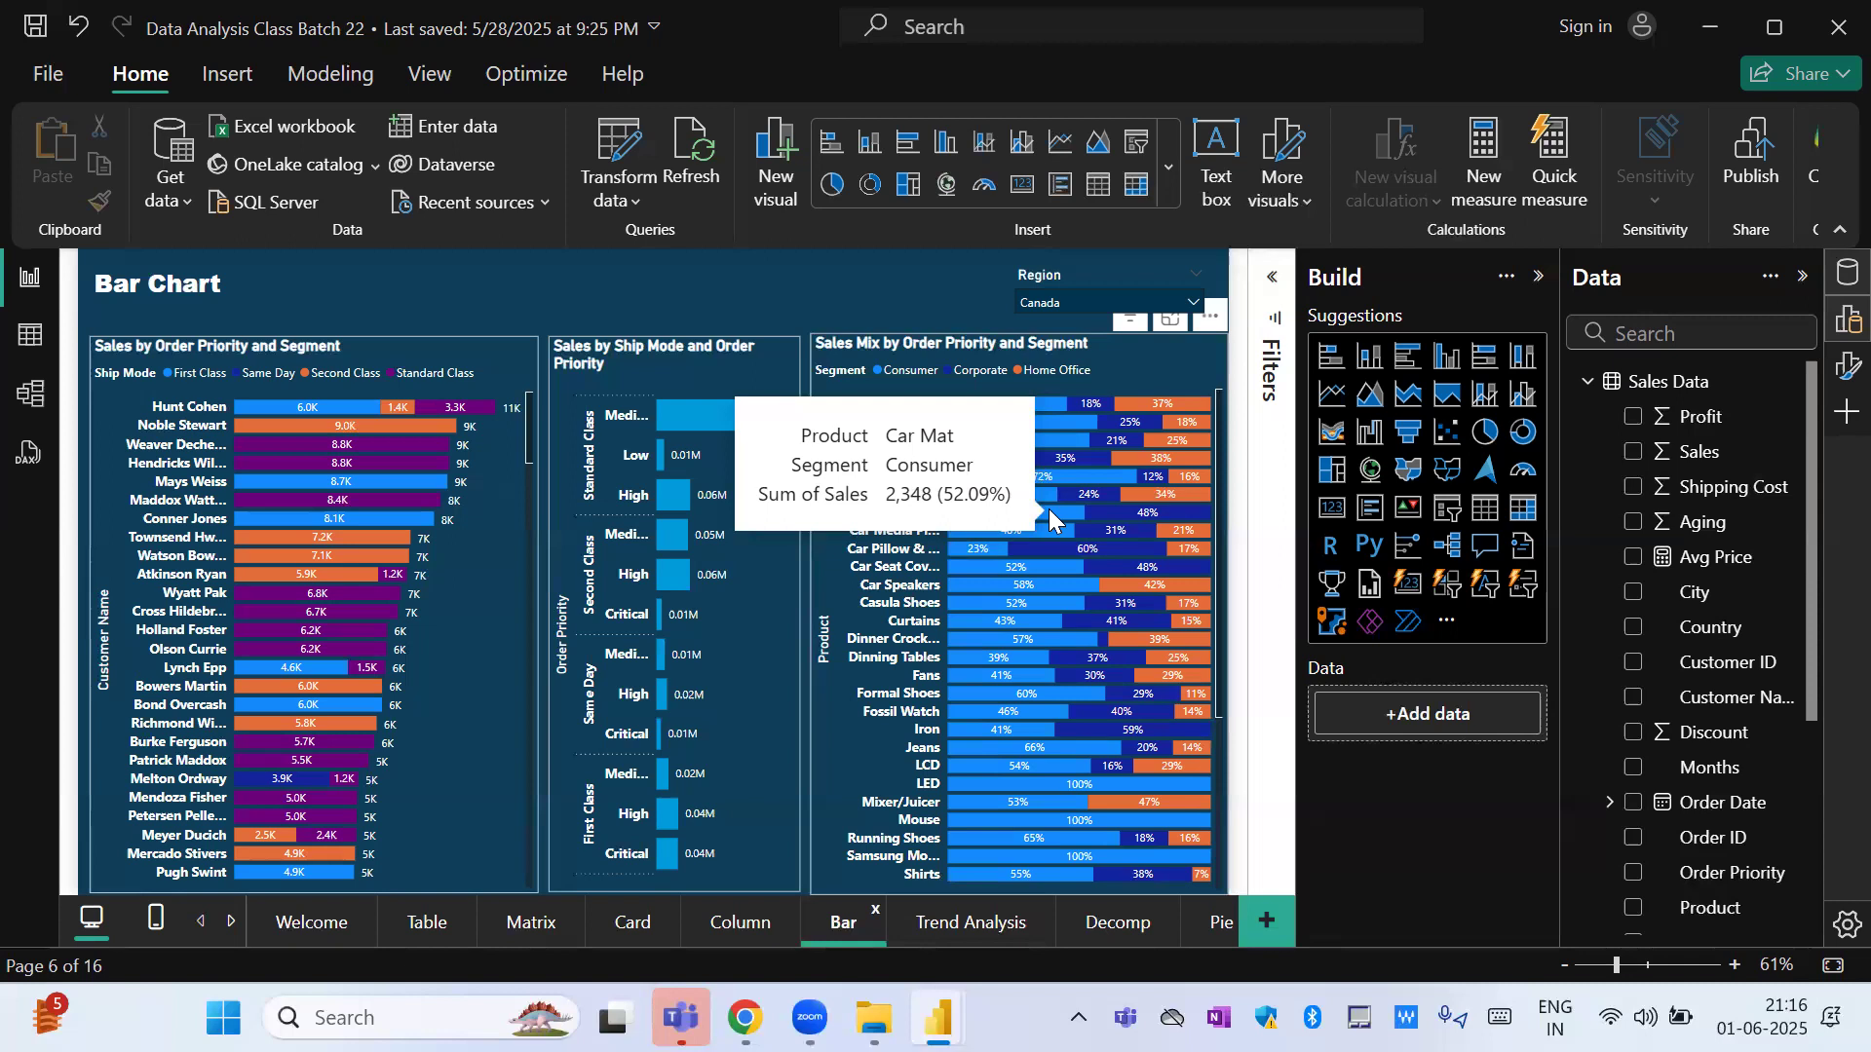
{"action": "left_click", "coordinate": [738, 938]}
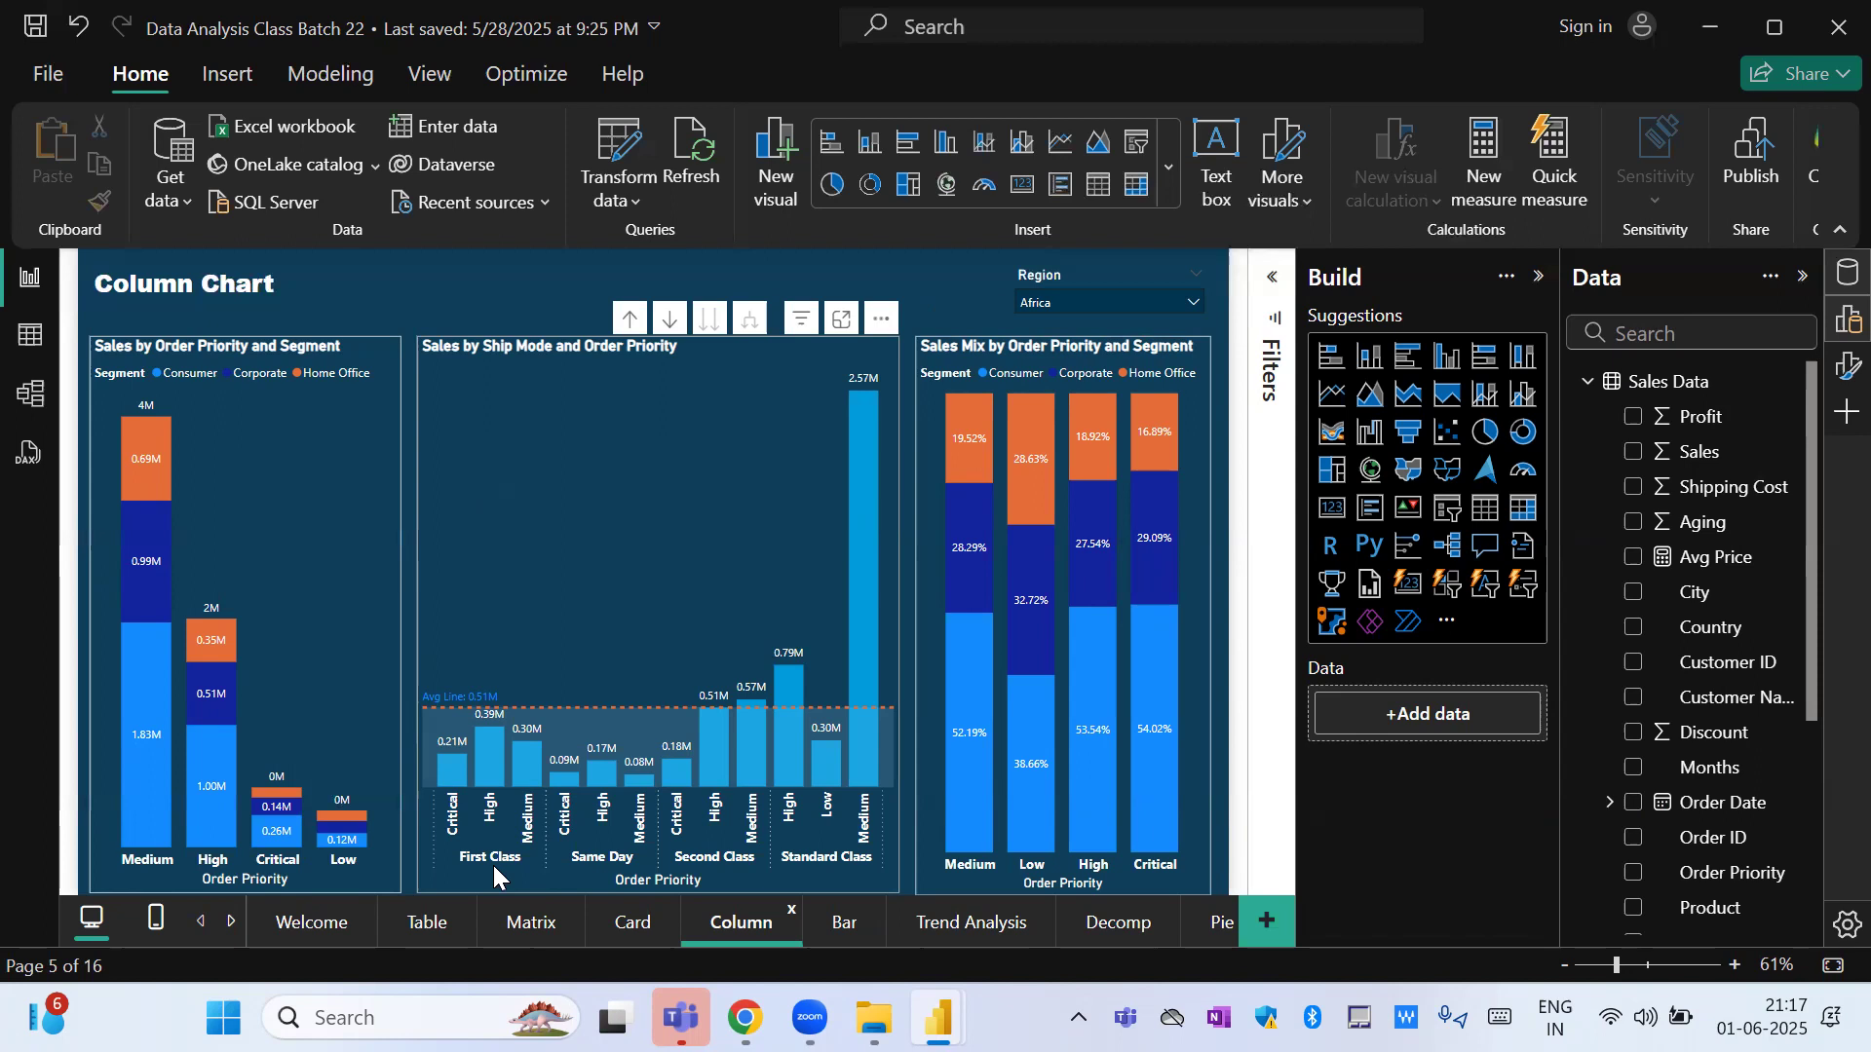
On the Card page, show the filters of the Shipping Cost % card and collapse the Build and Data panes.
{"action": "left_click", "coordinate": [628, 925]}
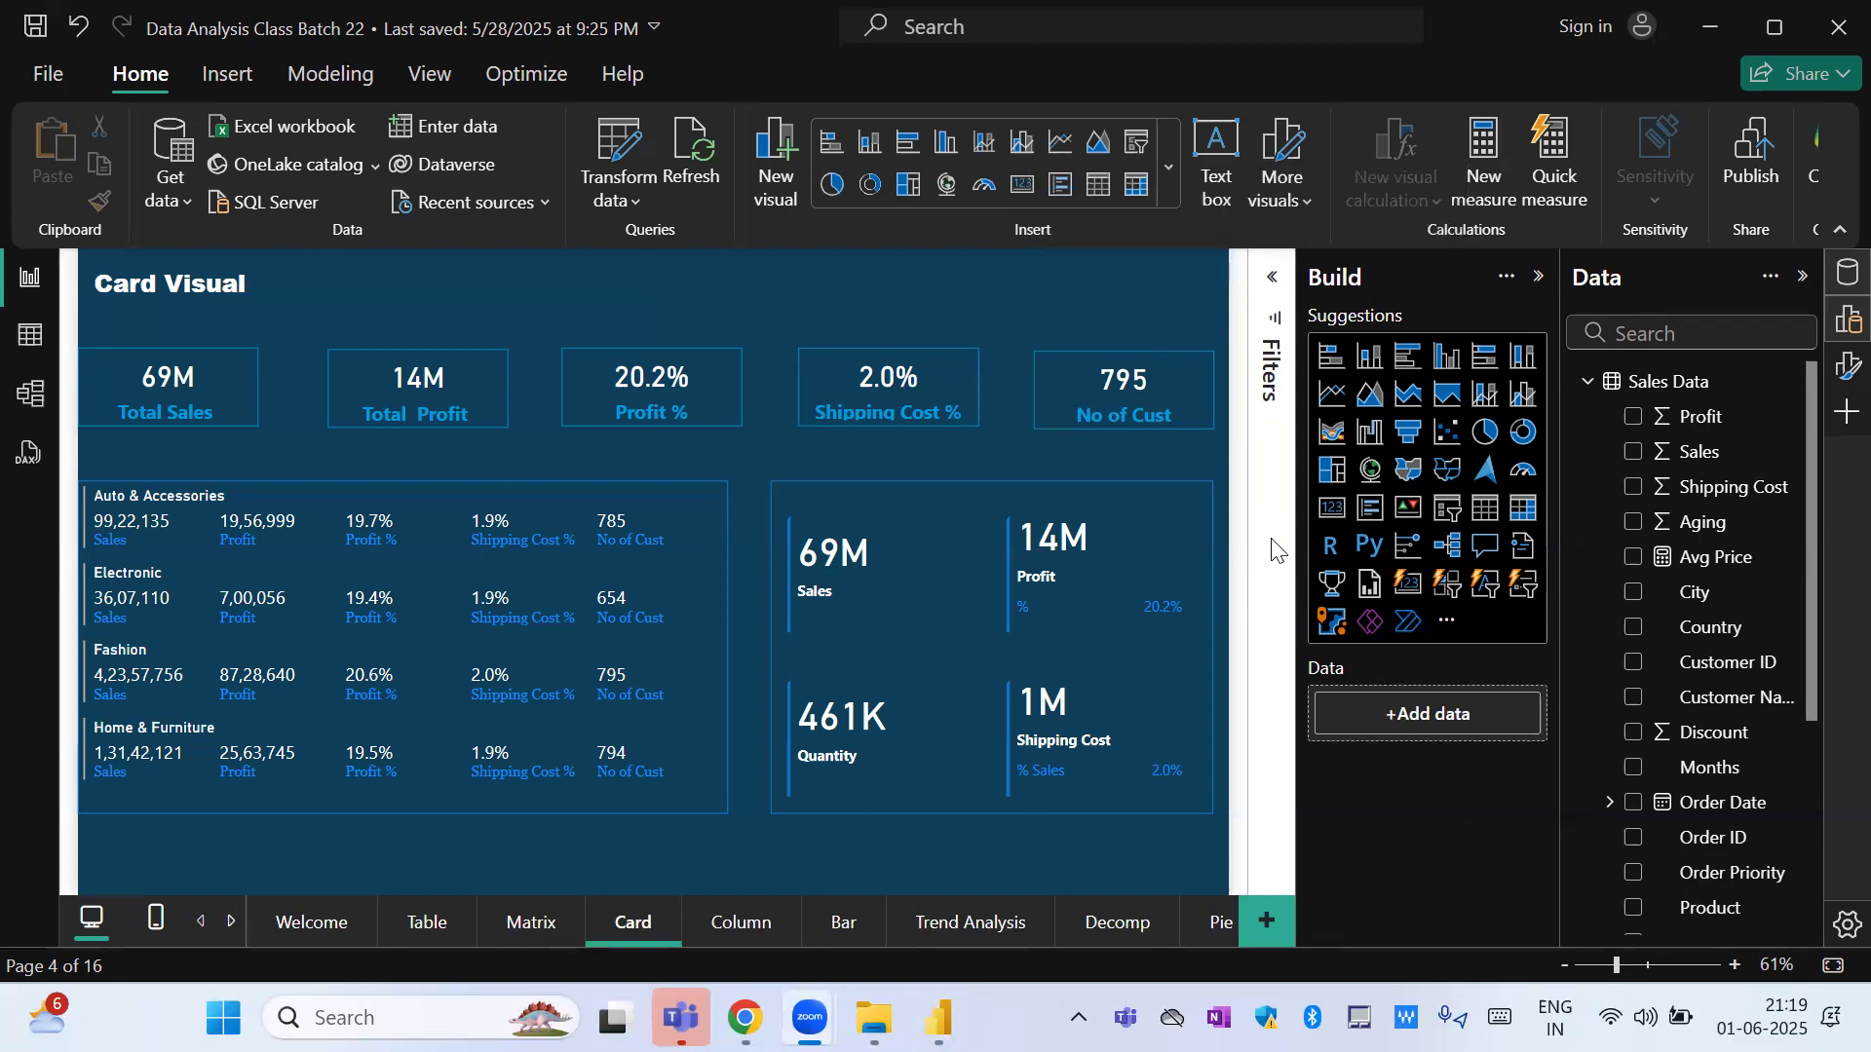
{"action": "left_click", "coordinate": [1271, 278]}
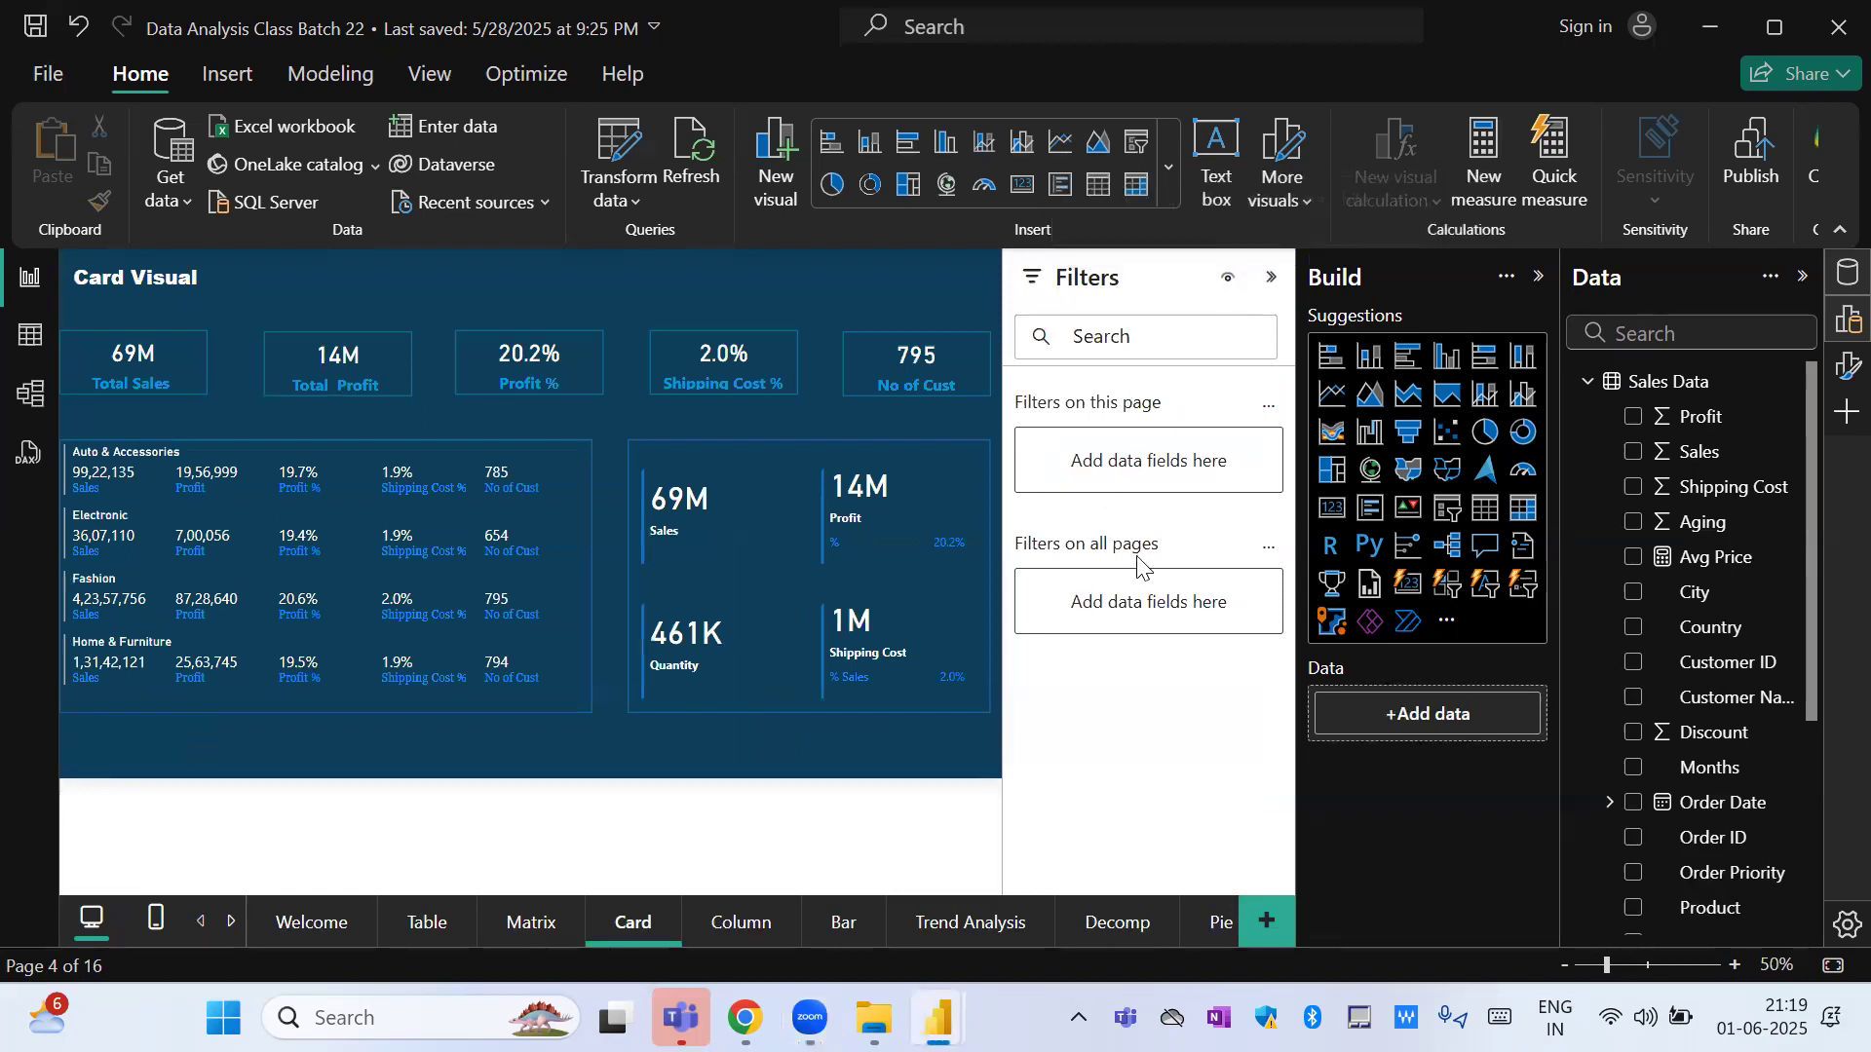
{"action": "left_click", "coordinate": [756, 370]}
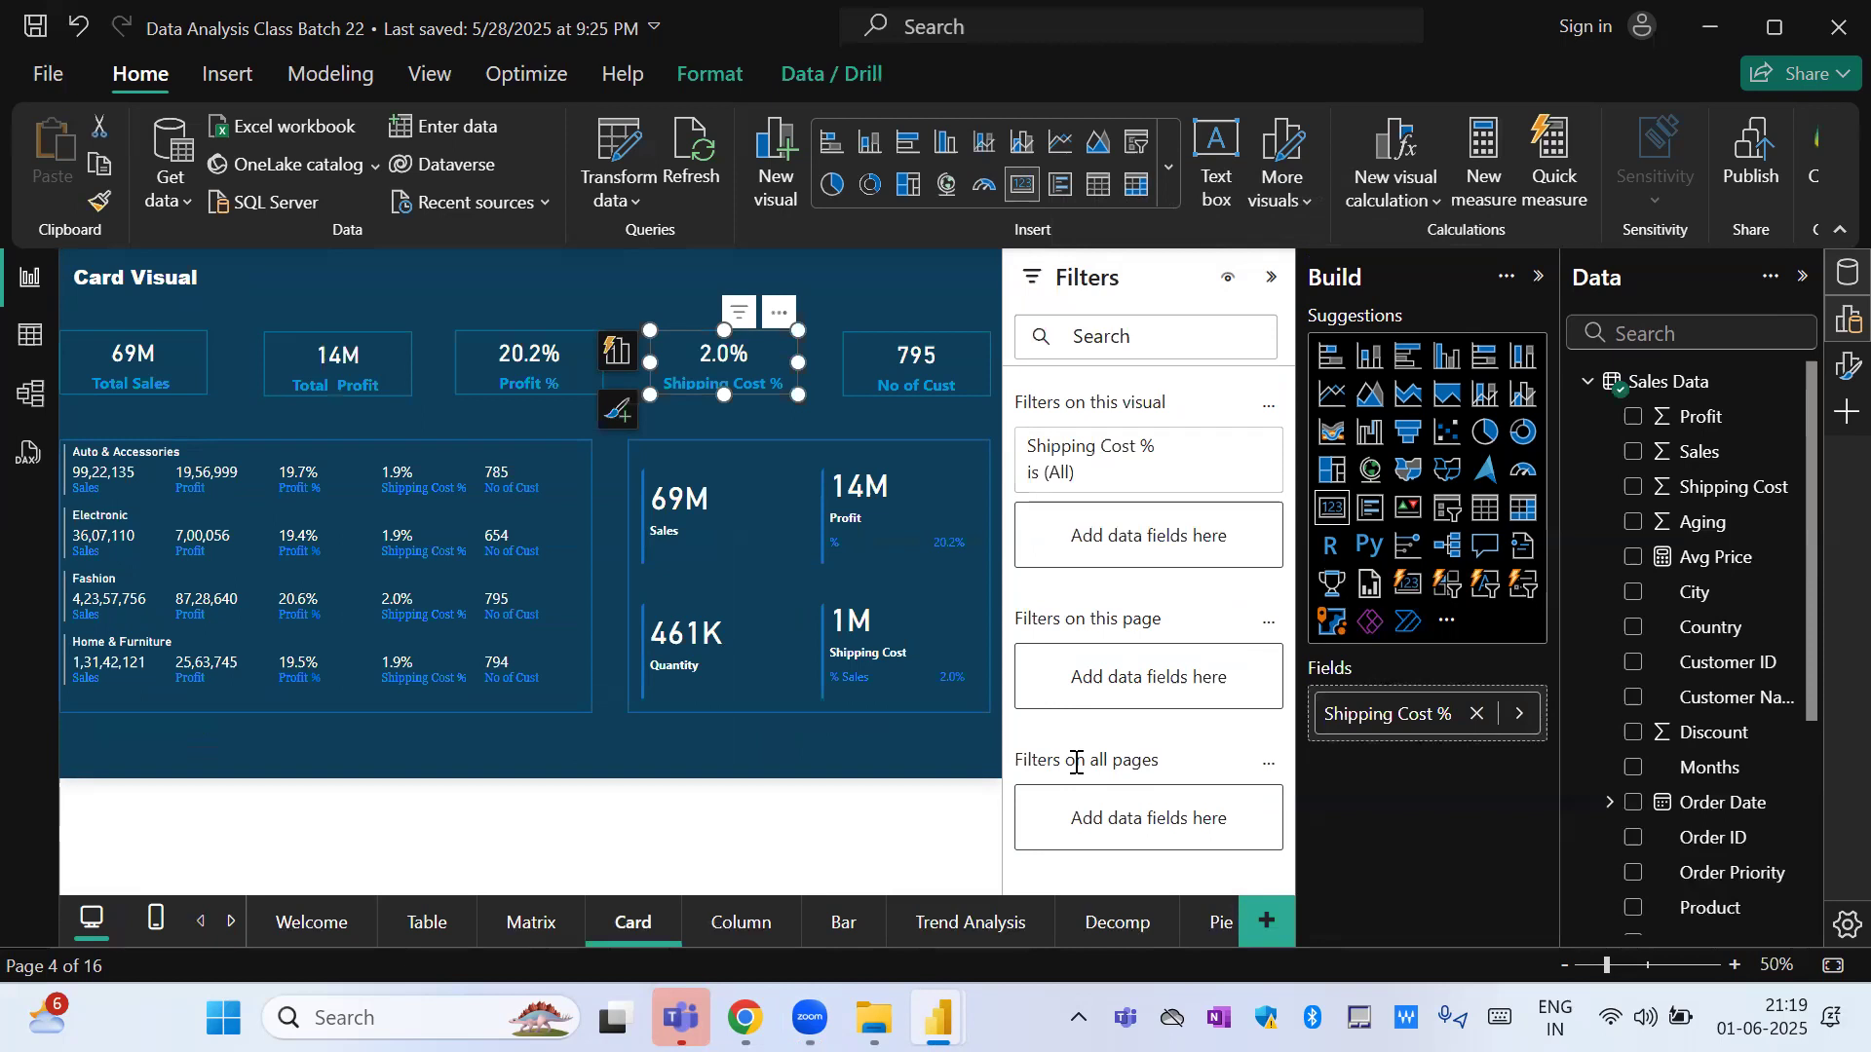
{"action": "left_click", "coordinate": [1540, 278]}
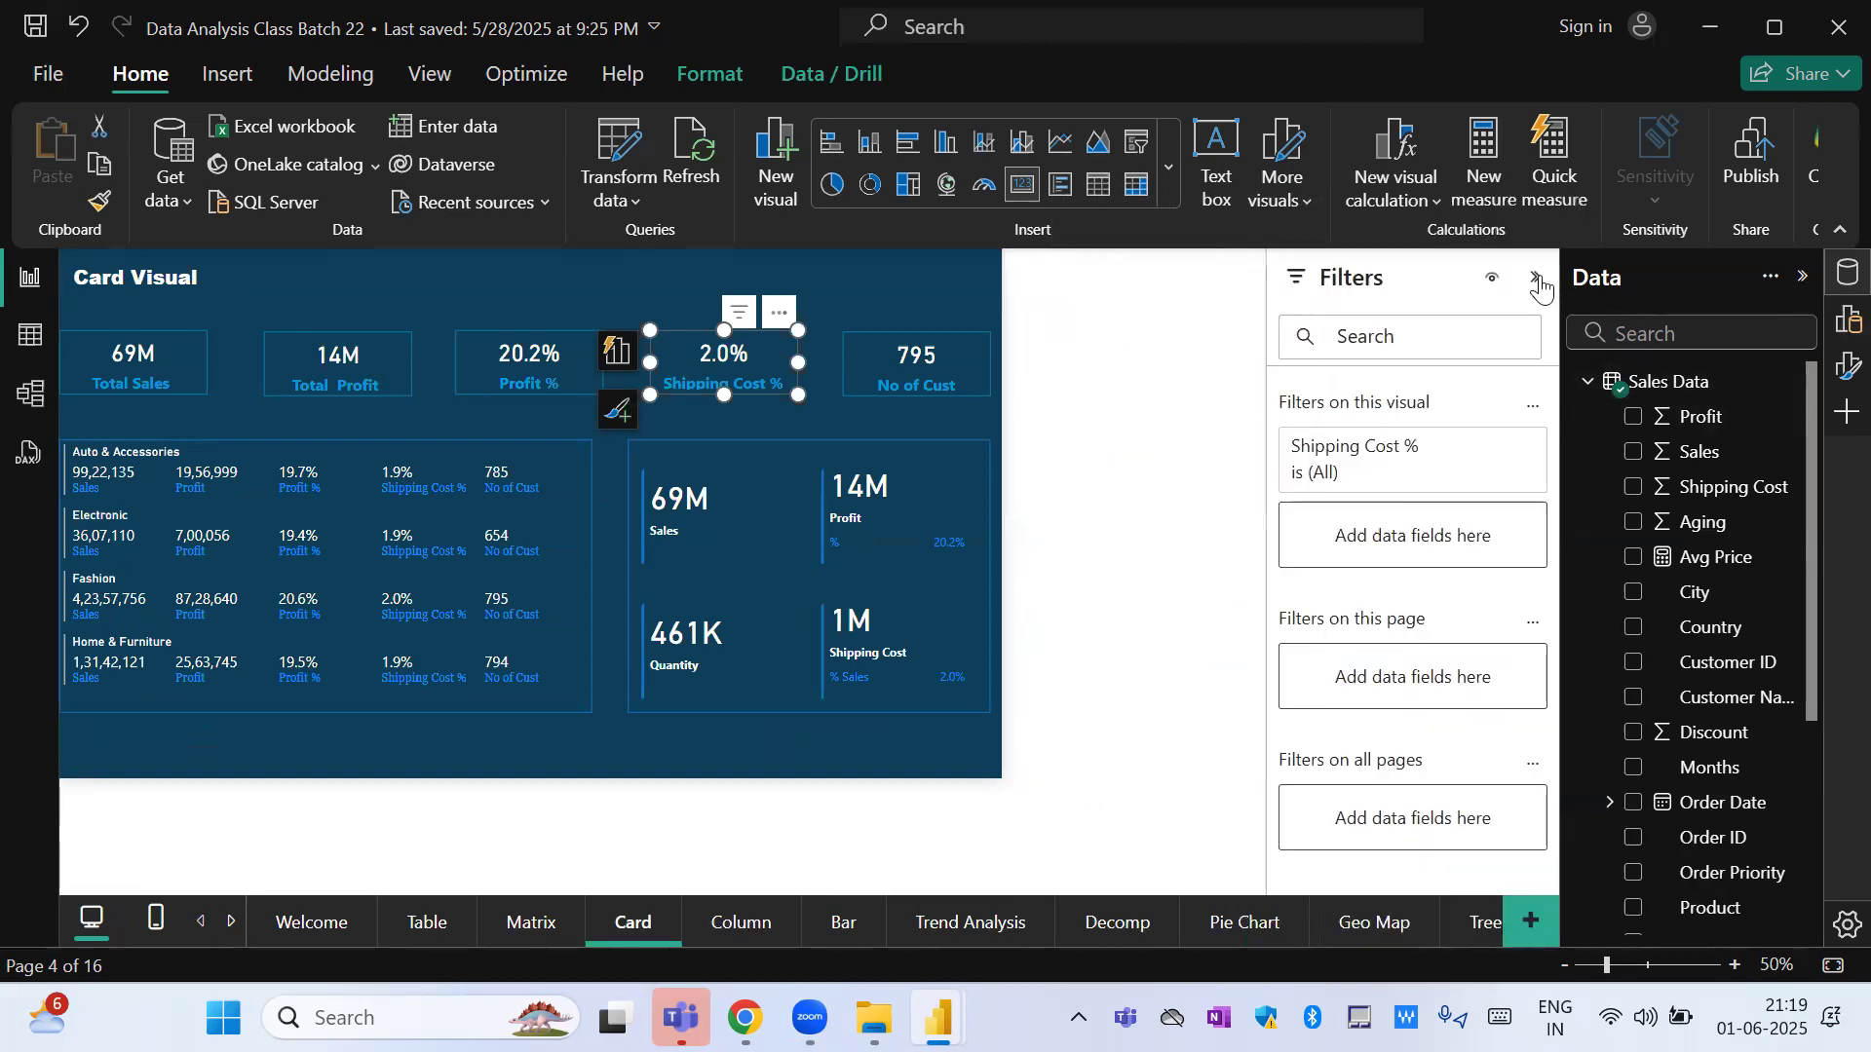
{"action": "left_click", "coordinate": [1802, 276]}
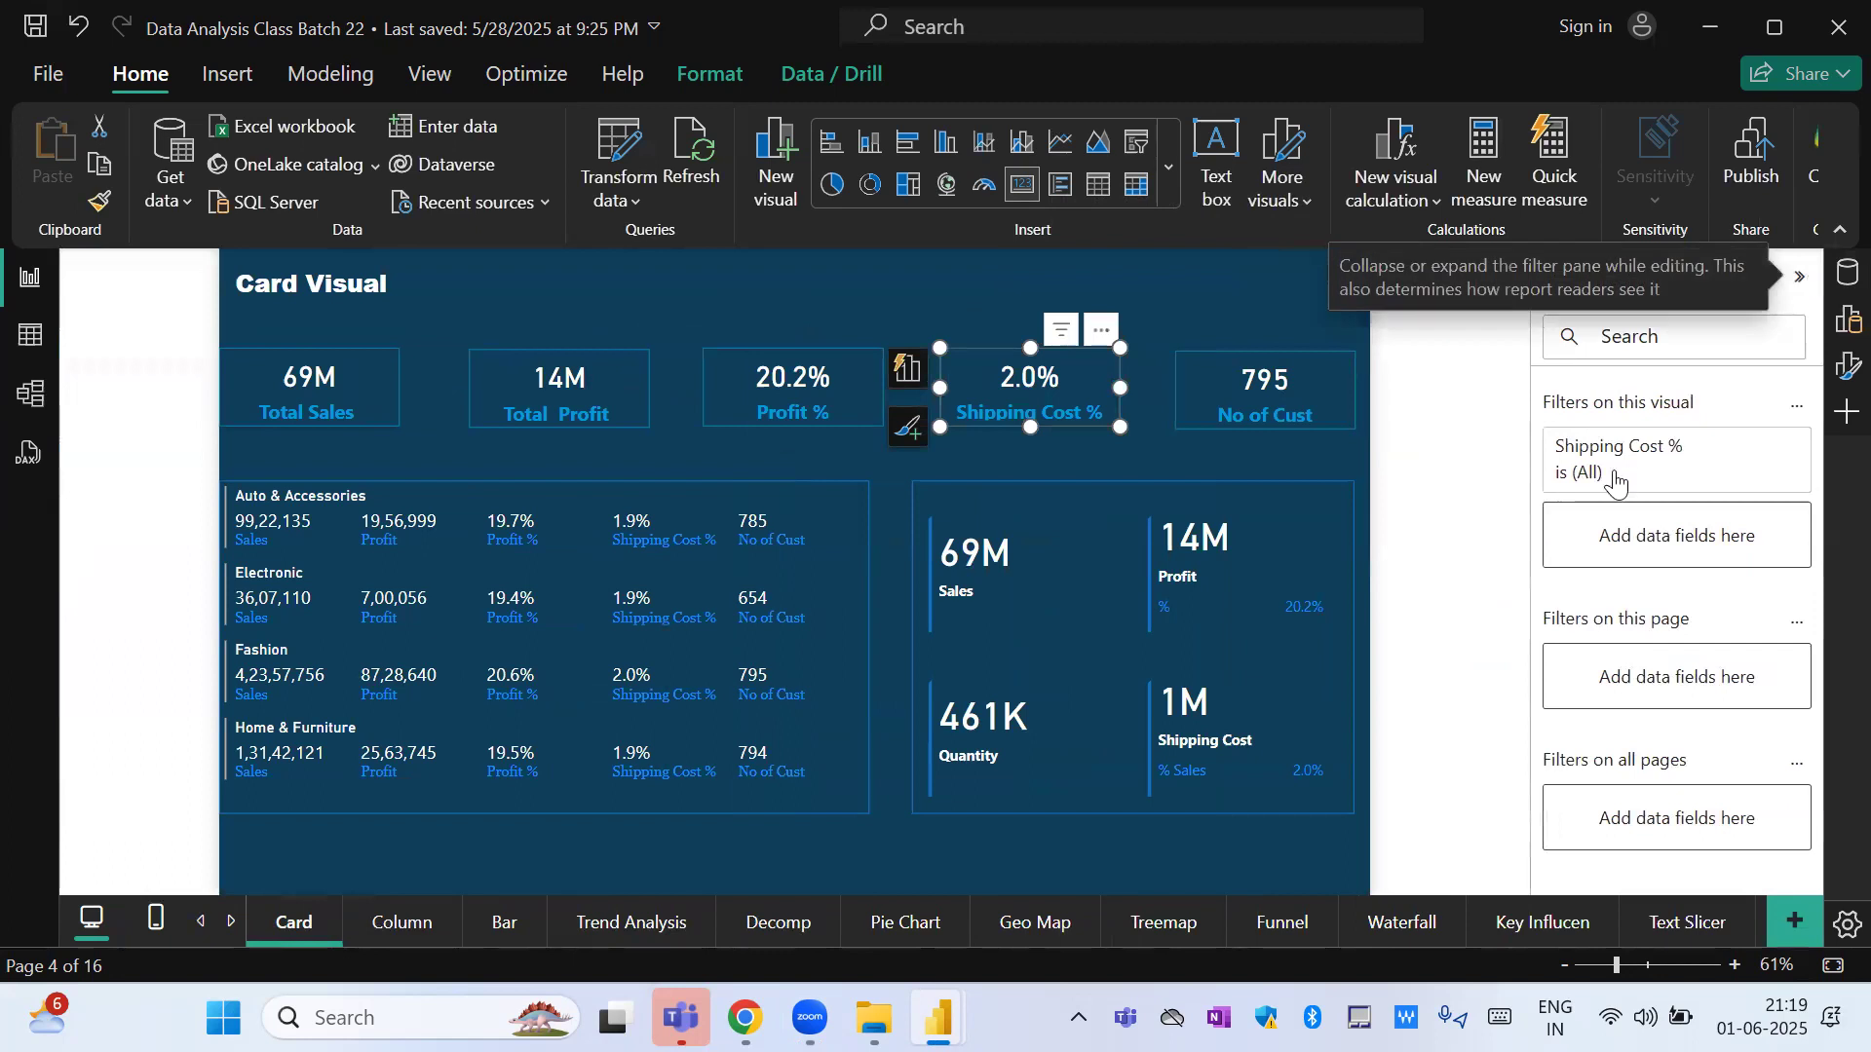
Examine the visual-level filter conditions of the No of Cust card and the Total Sales card.
{"action": "left_click", "coordinate": [1267, 394]}
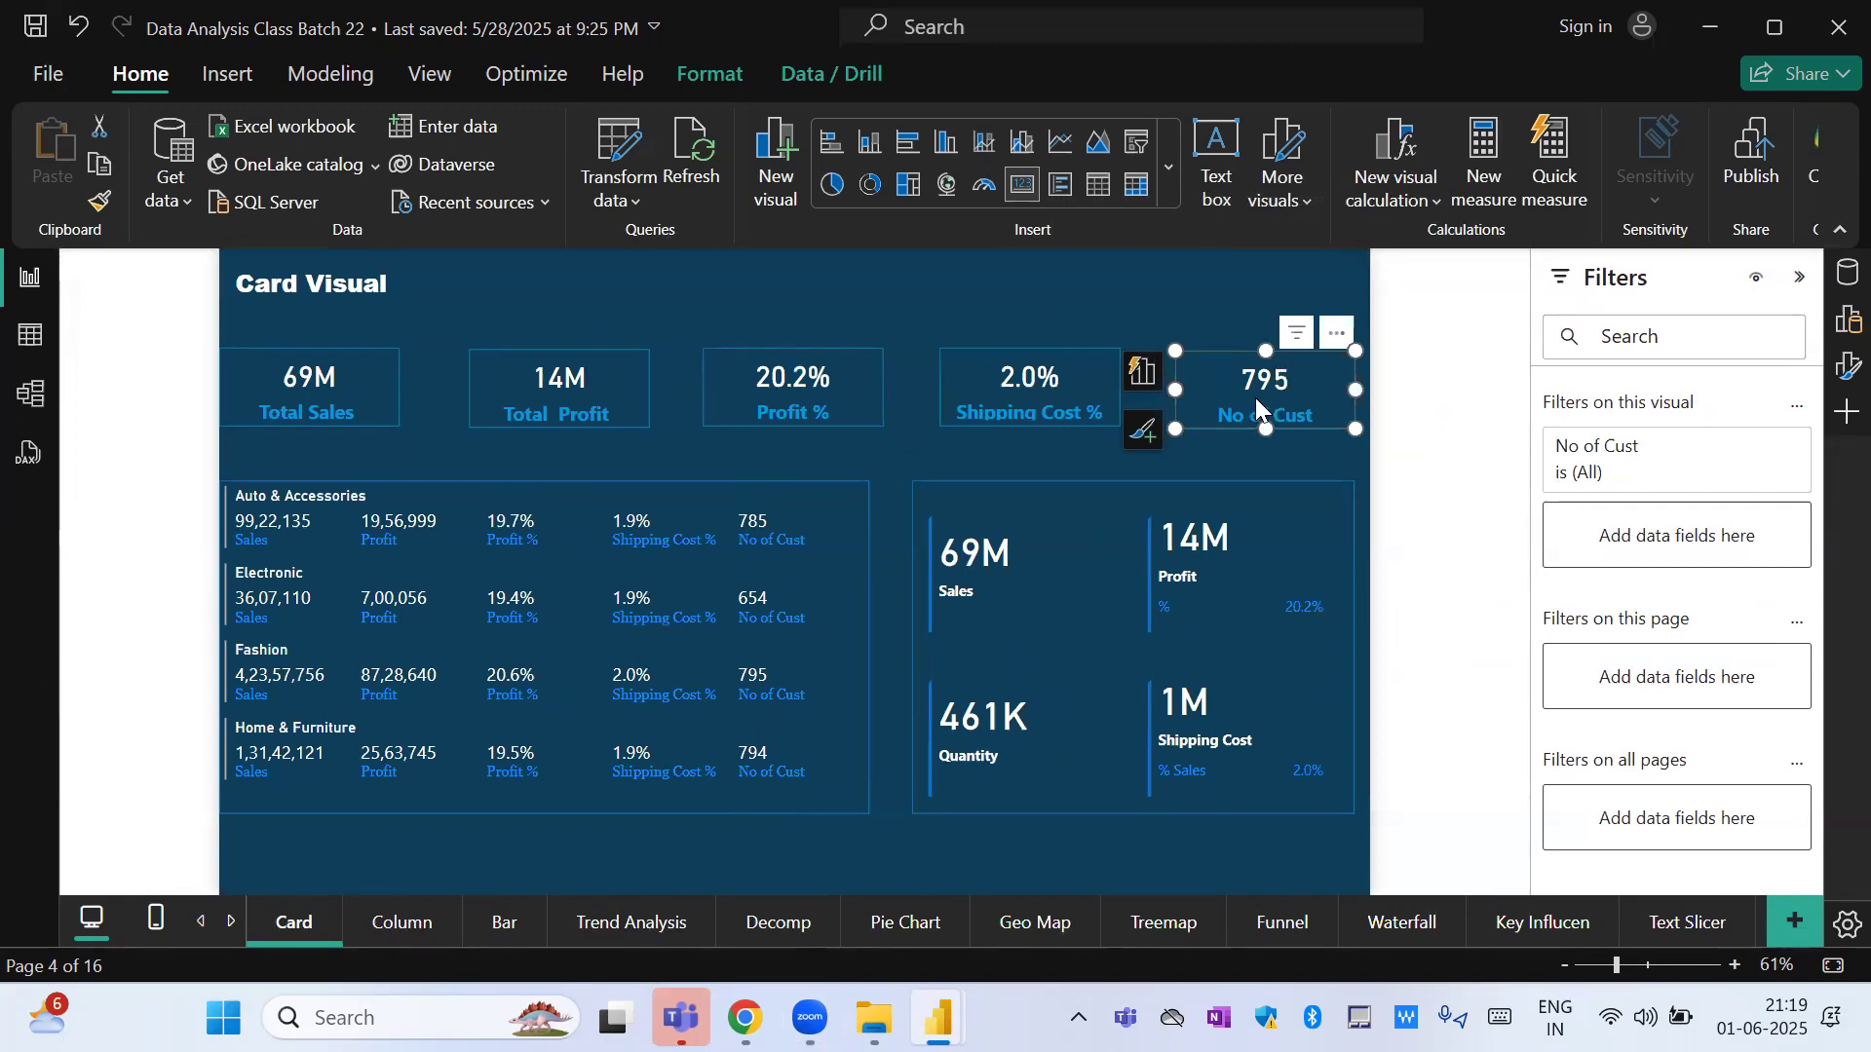
{"action": "left_click", "coordinate": [1758, 454]}
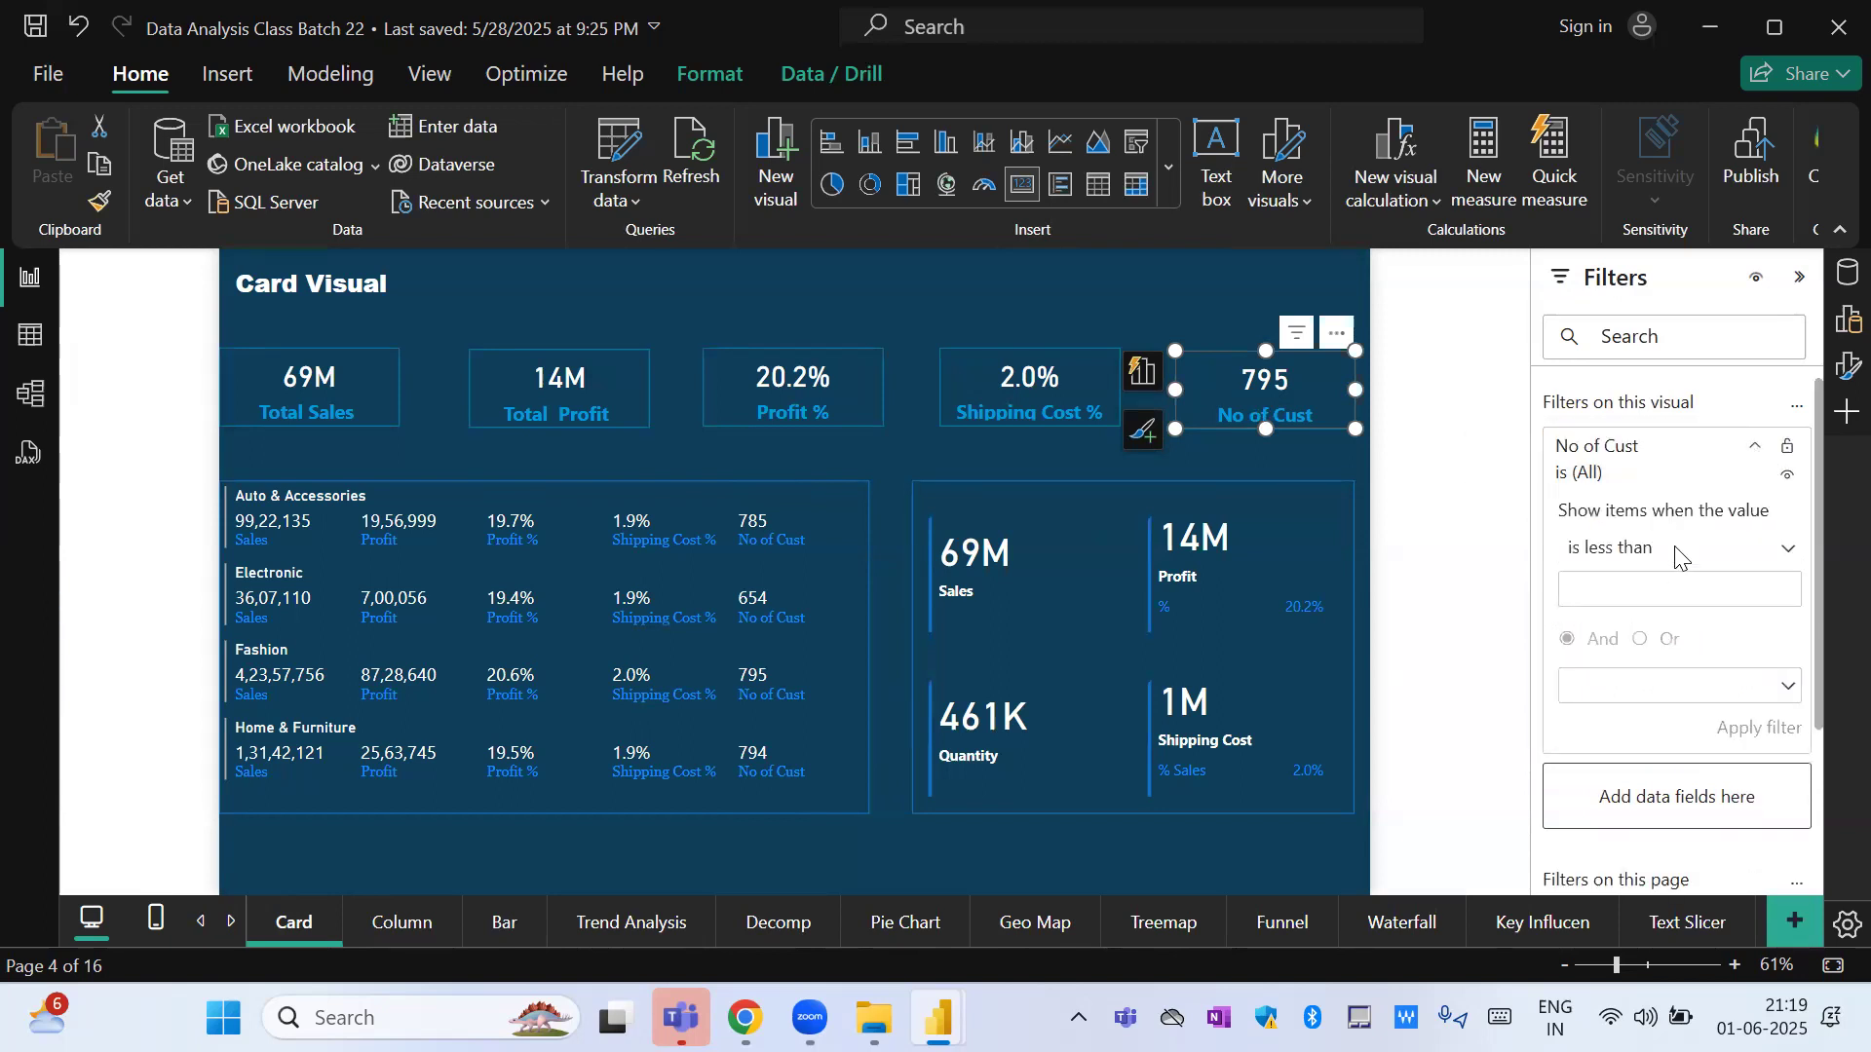
{"action": "left_click", "coordinate": [1759, 454]}
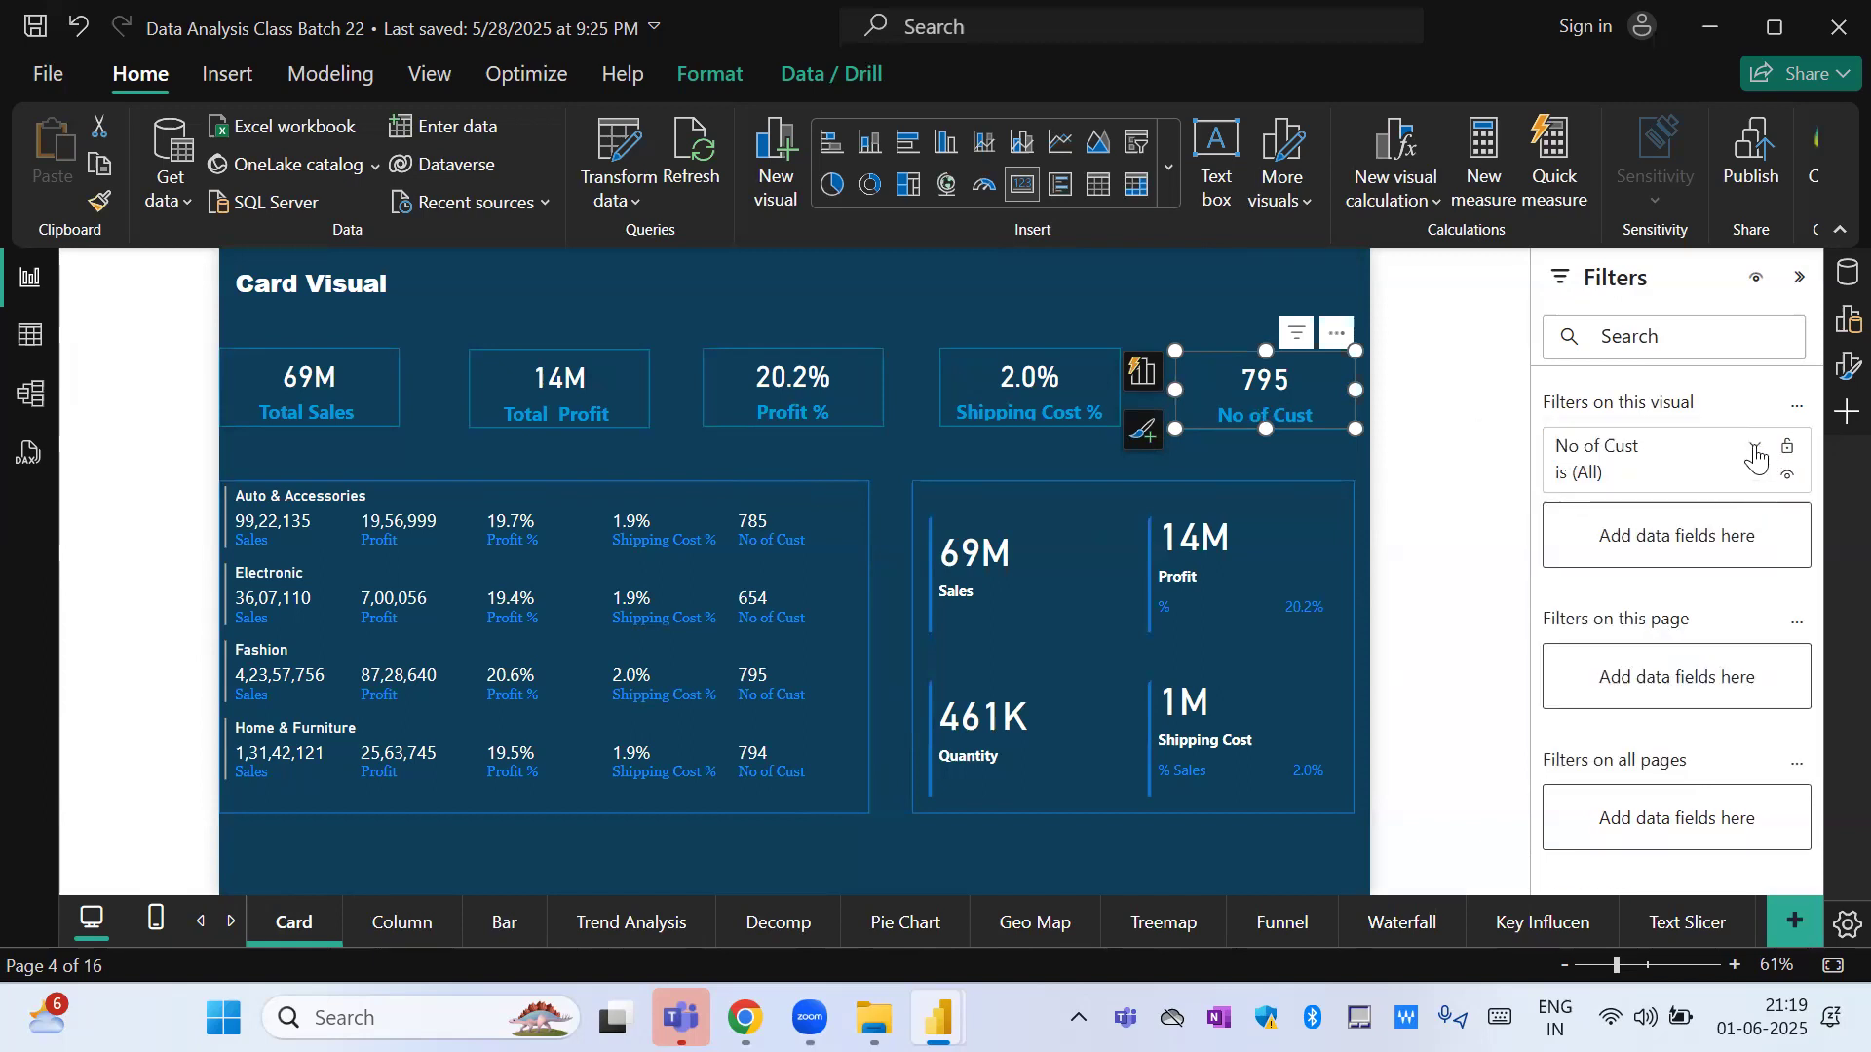
{"action": "left_click", "coordinate": [1760, 454]}
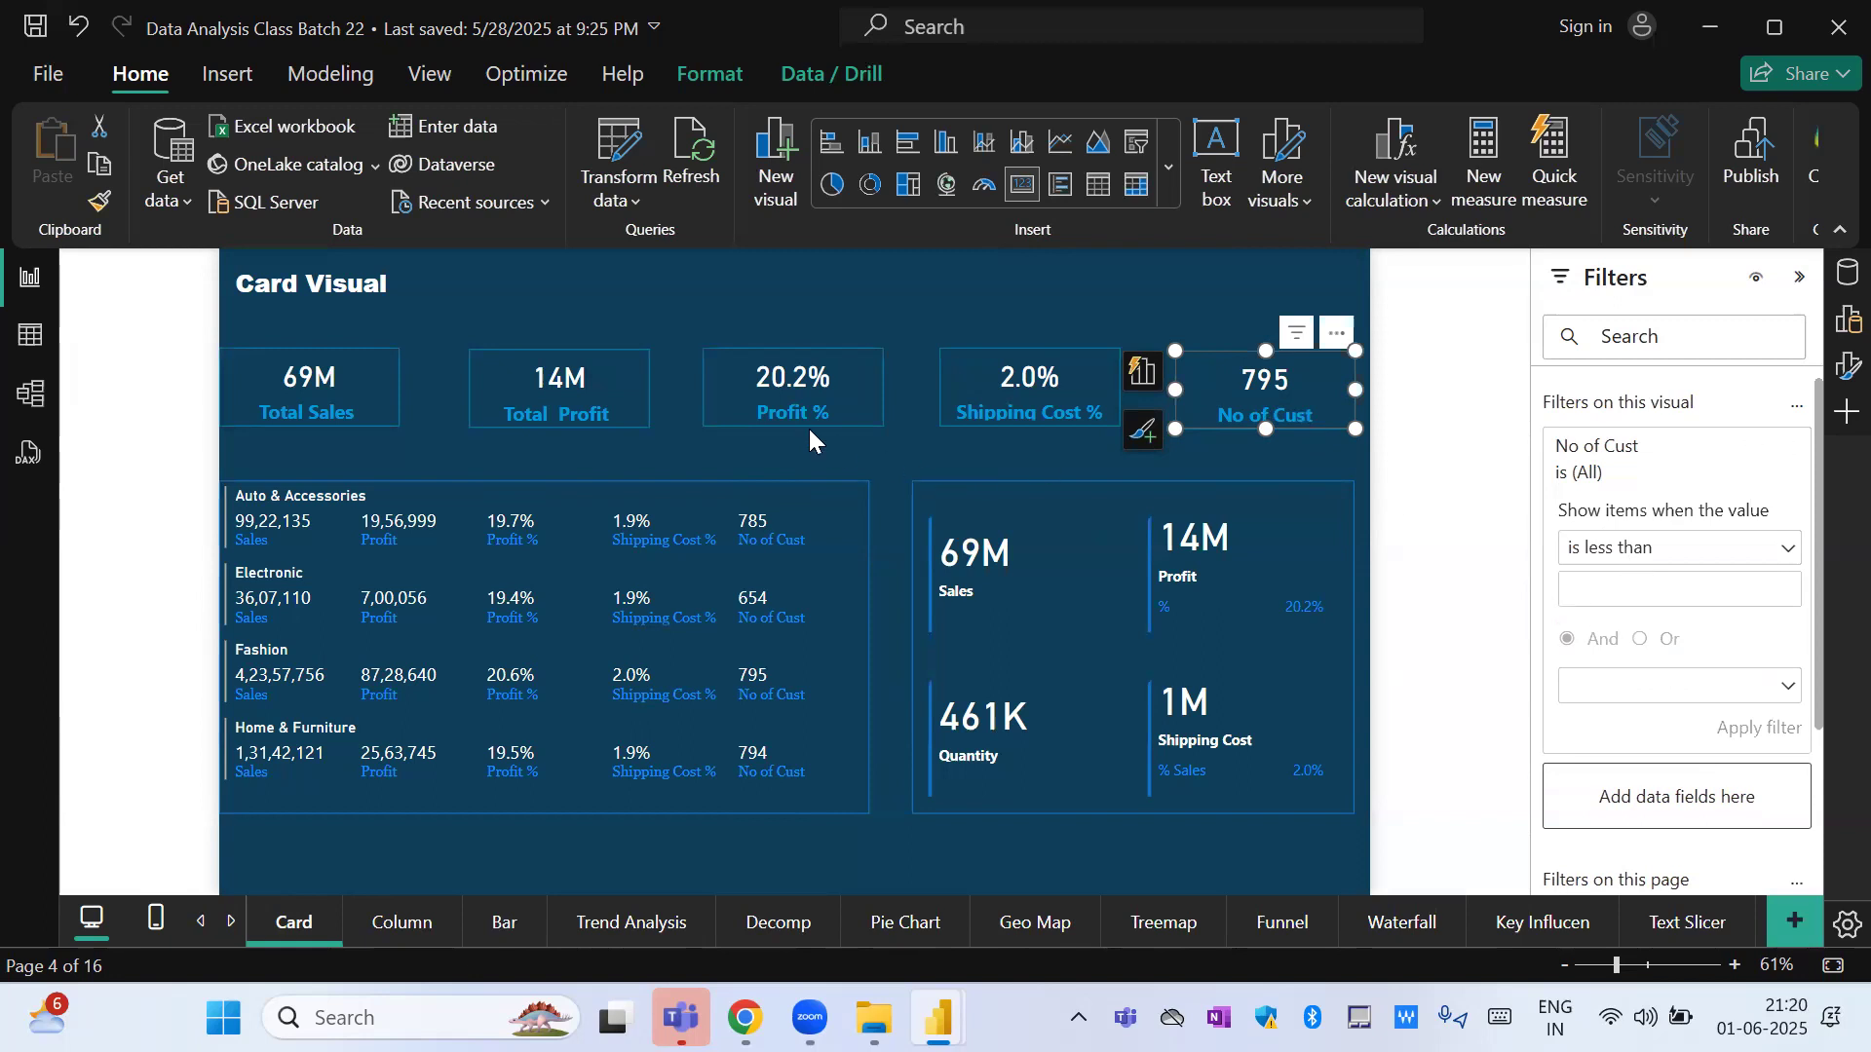
{"action": "left_click", "coordinate": [339, 383]}
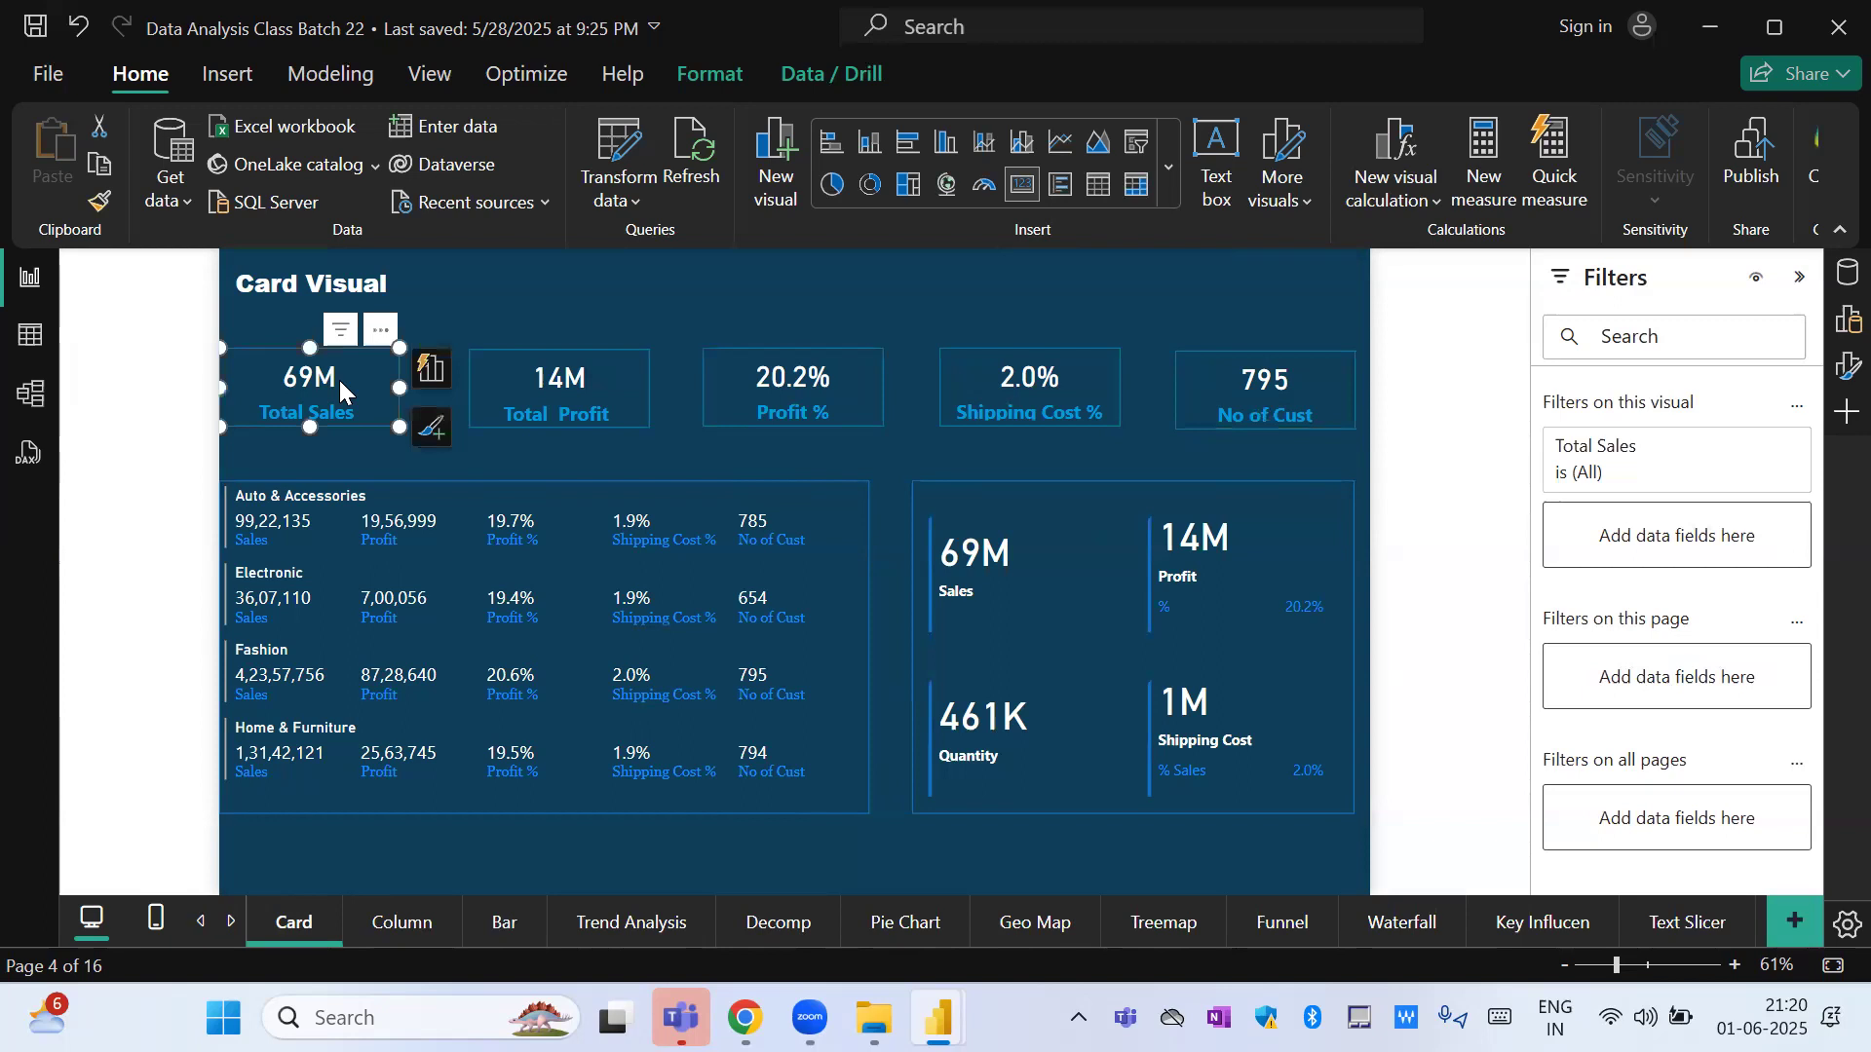
{"action": "left_click", "coordinate": [1759, 453]}
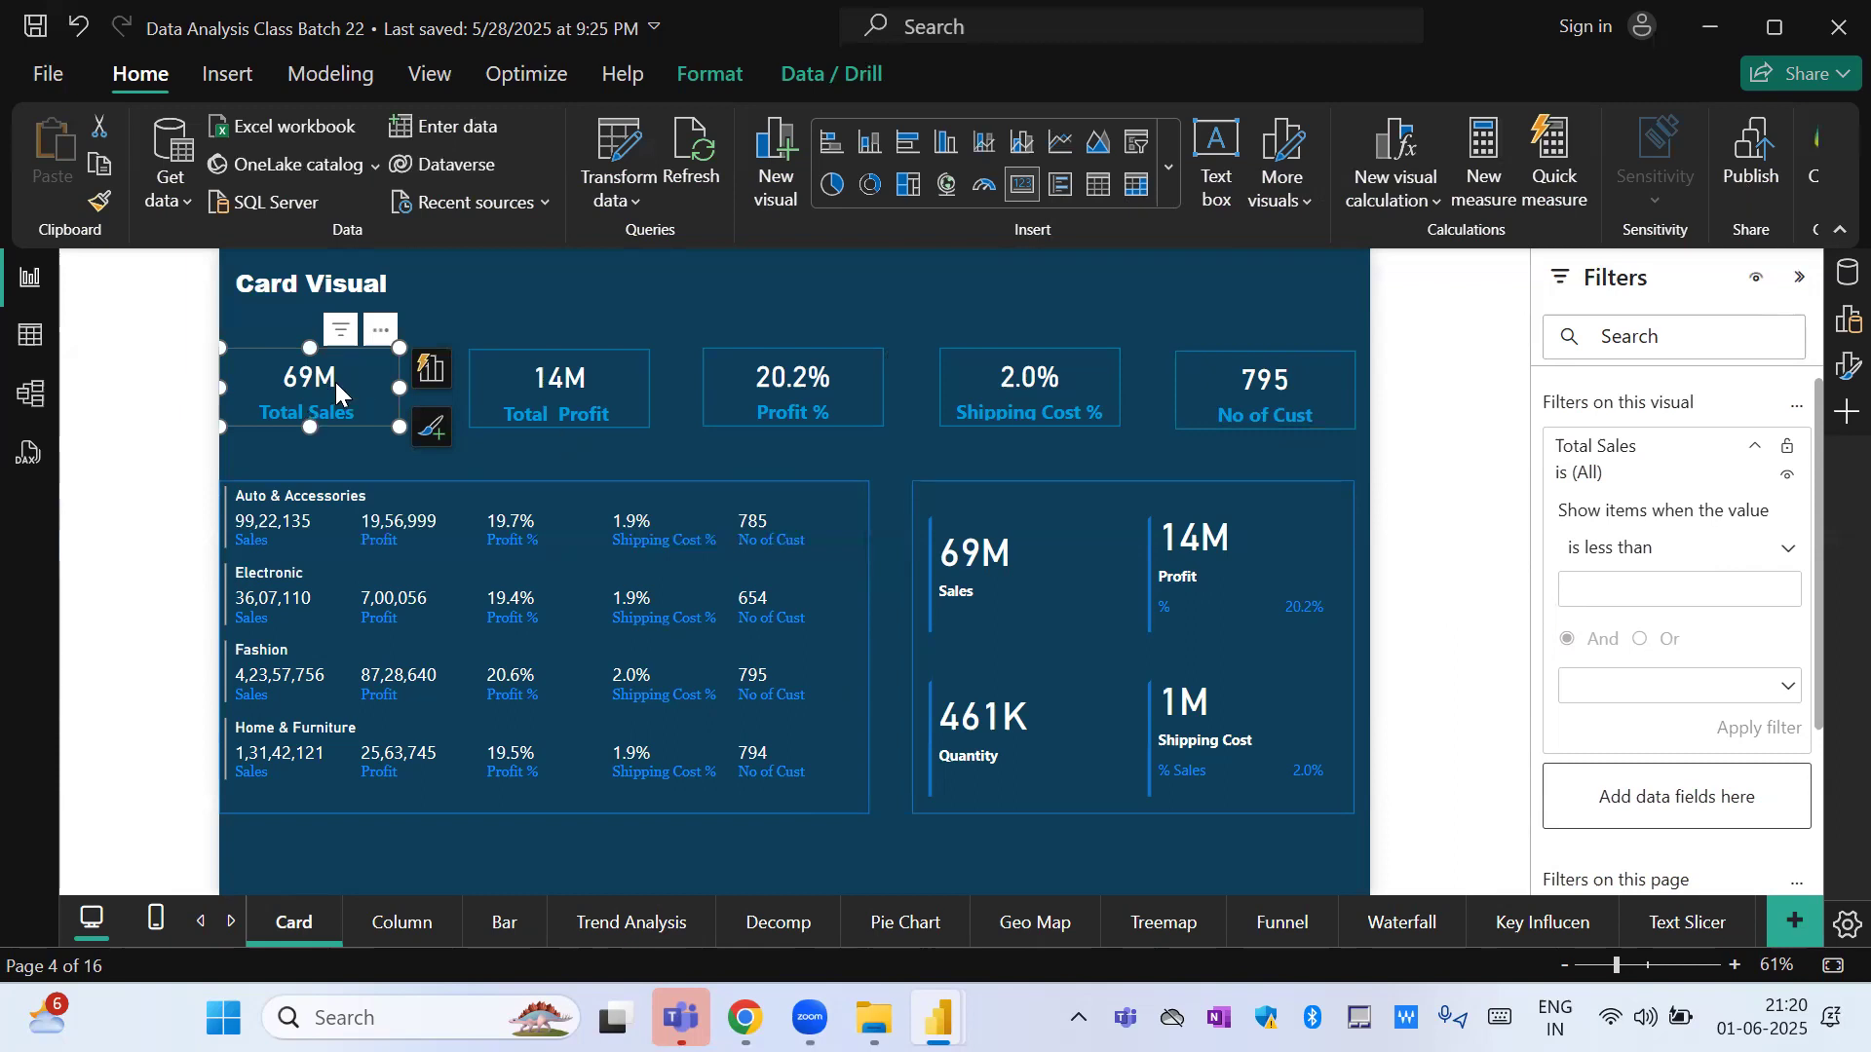
Add the Order Priority field as a visual-level filter on the Total Sales card.
{"action": "left_click", "coordinate": [1803, 280]}
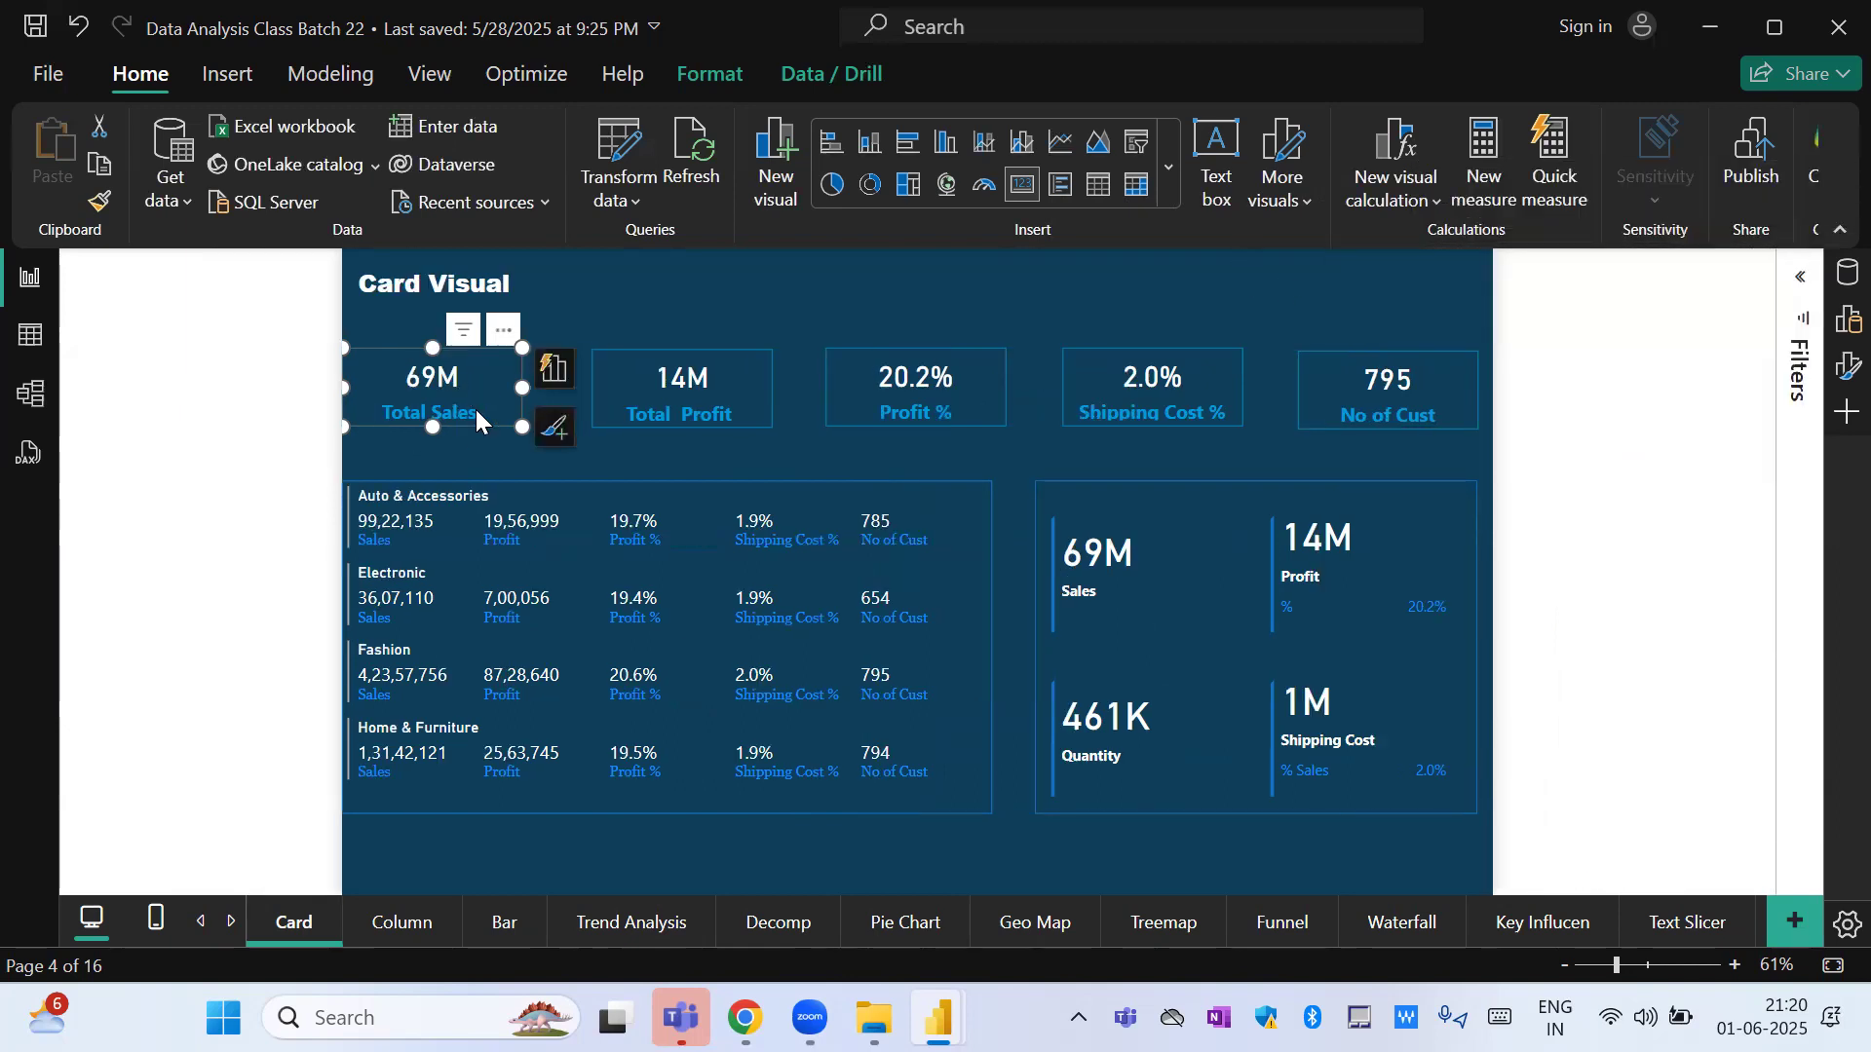
{"action": "left_click", "coordinate": [1801, 278]}
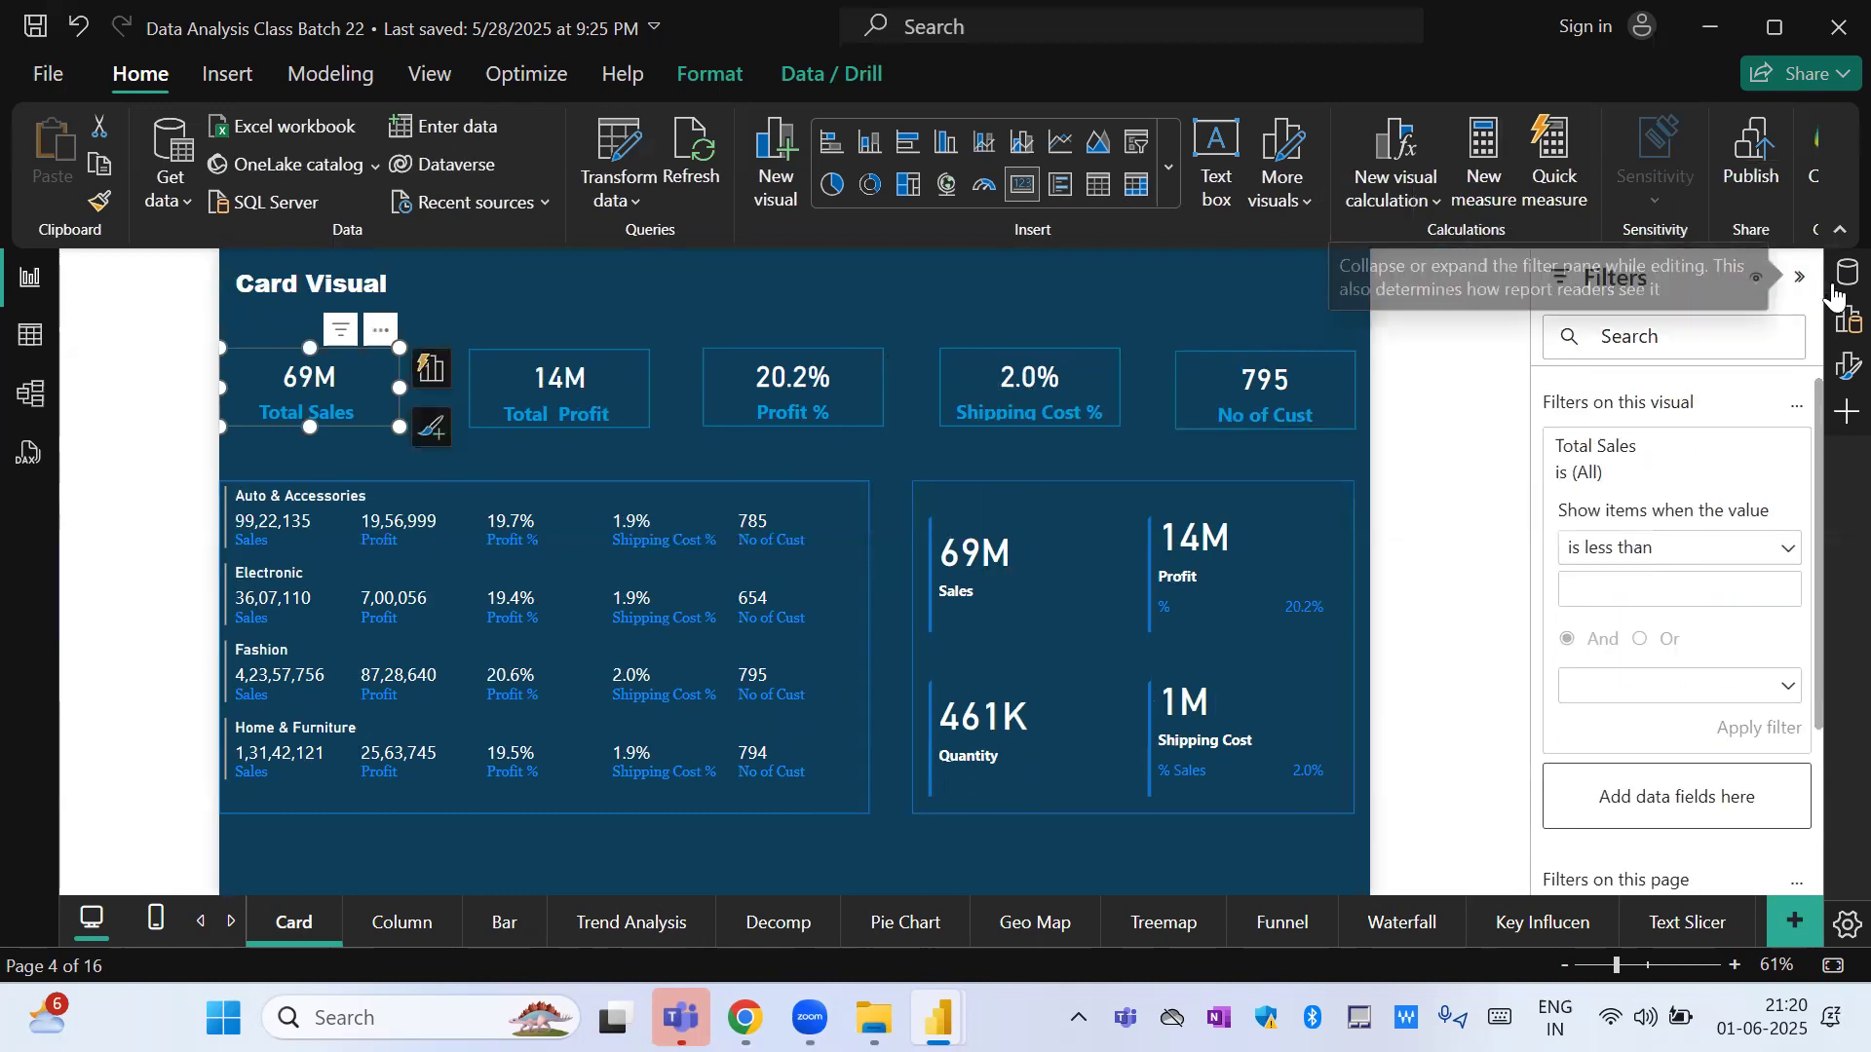
{"action": "left_click", "coordinate": [1847, 275]}
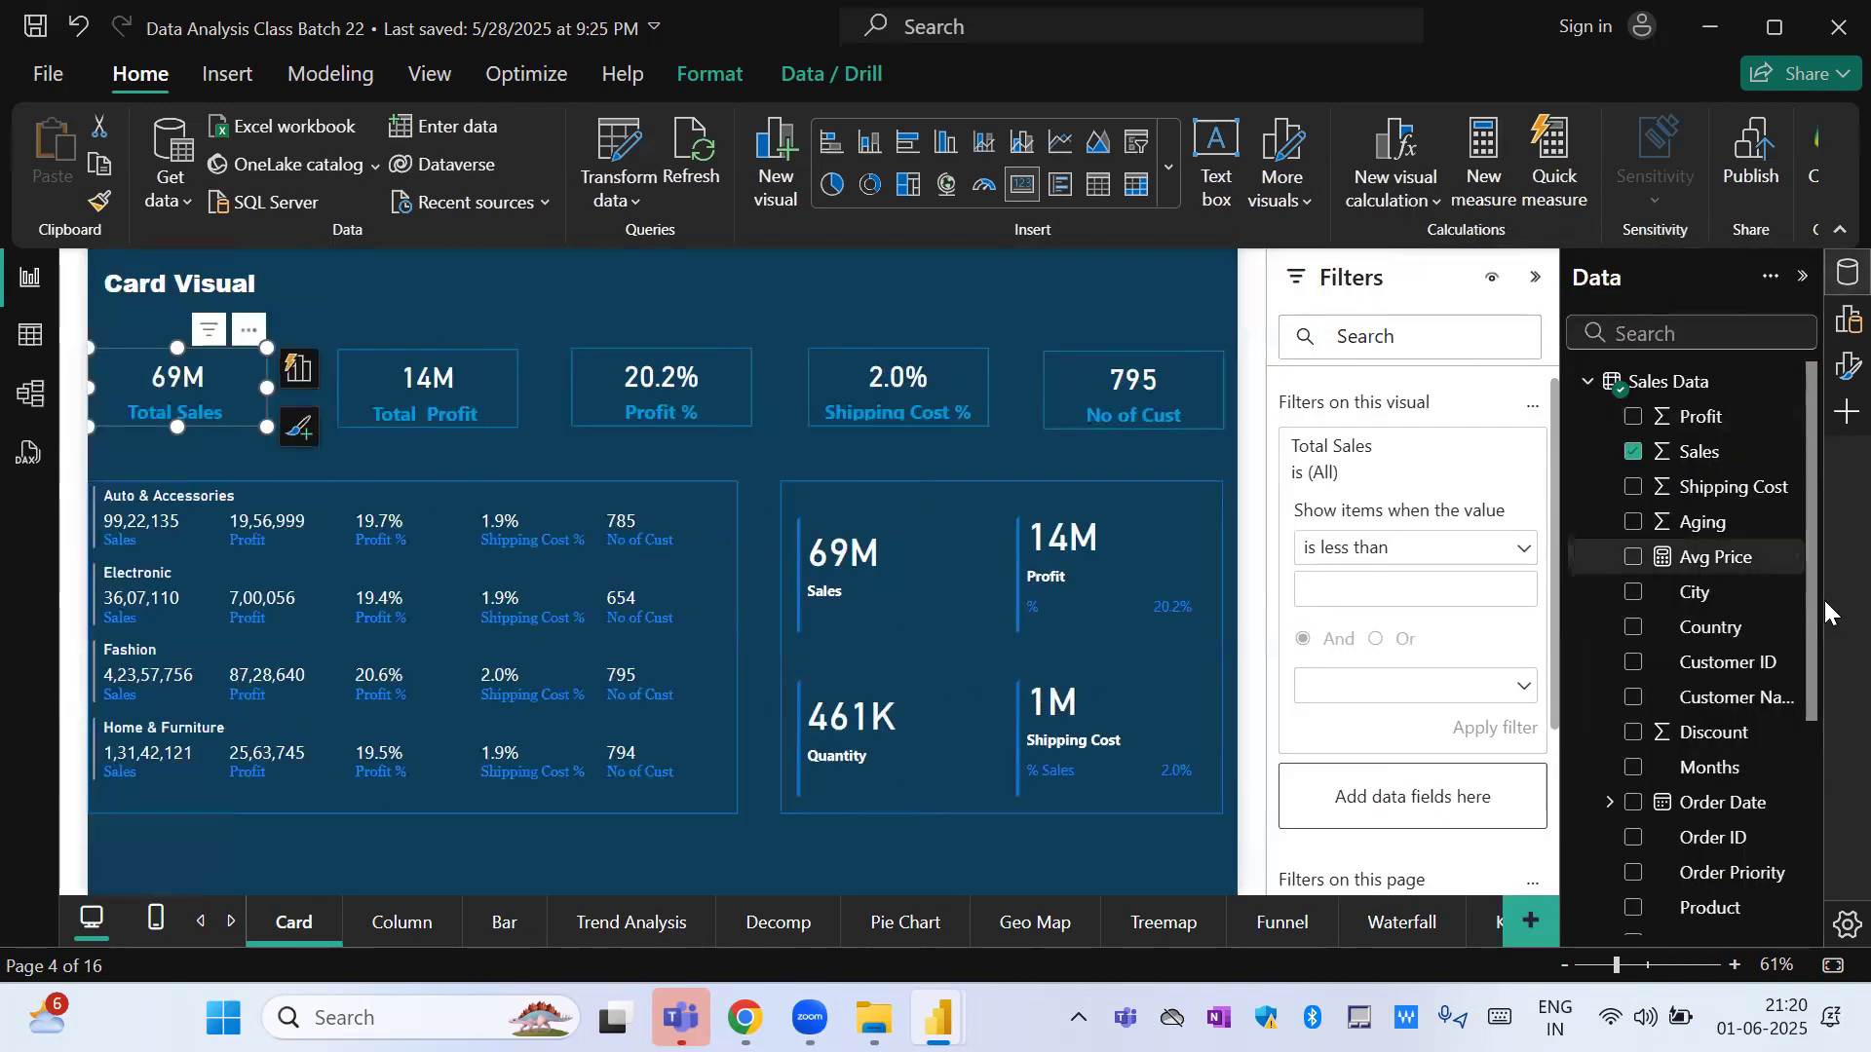
{"action": "left_click_drag", "start_coordinate": [1812, 643], "coordinate": [1809, 771]}
{"action": "left_click_drag", "start_coordinate": [1742, 688], "coordinate": [1449, 819]}
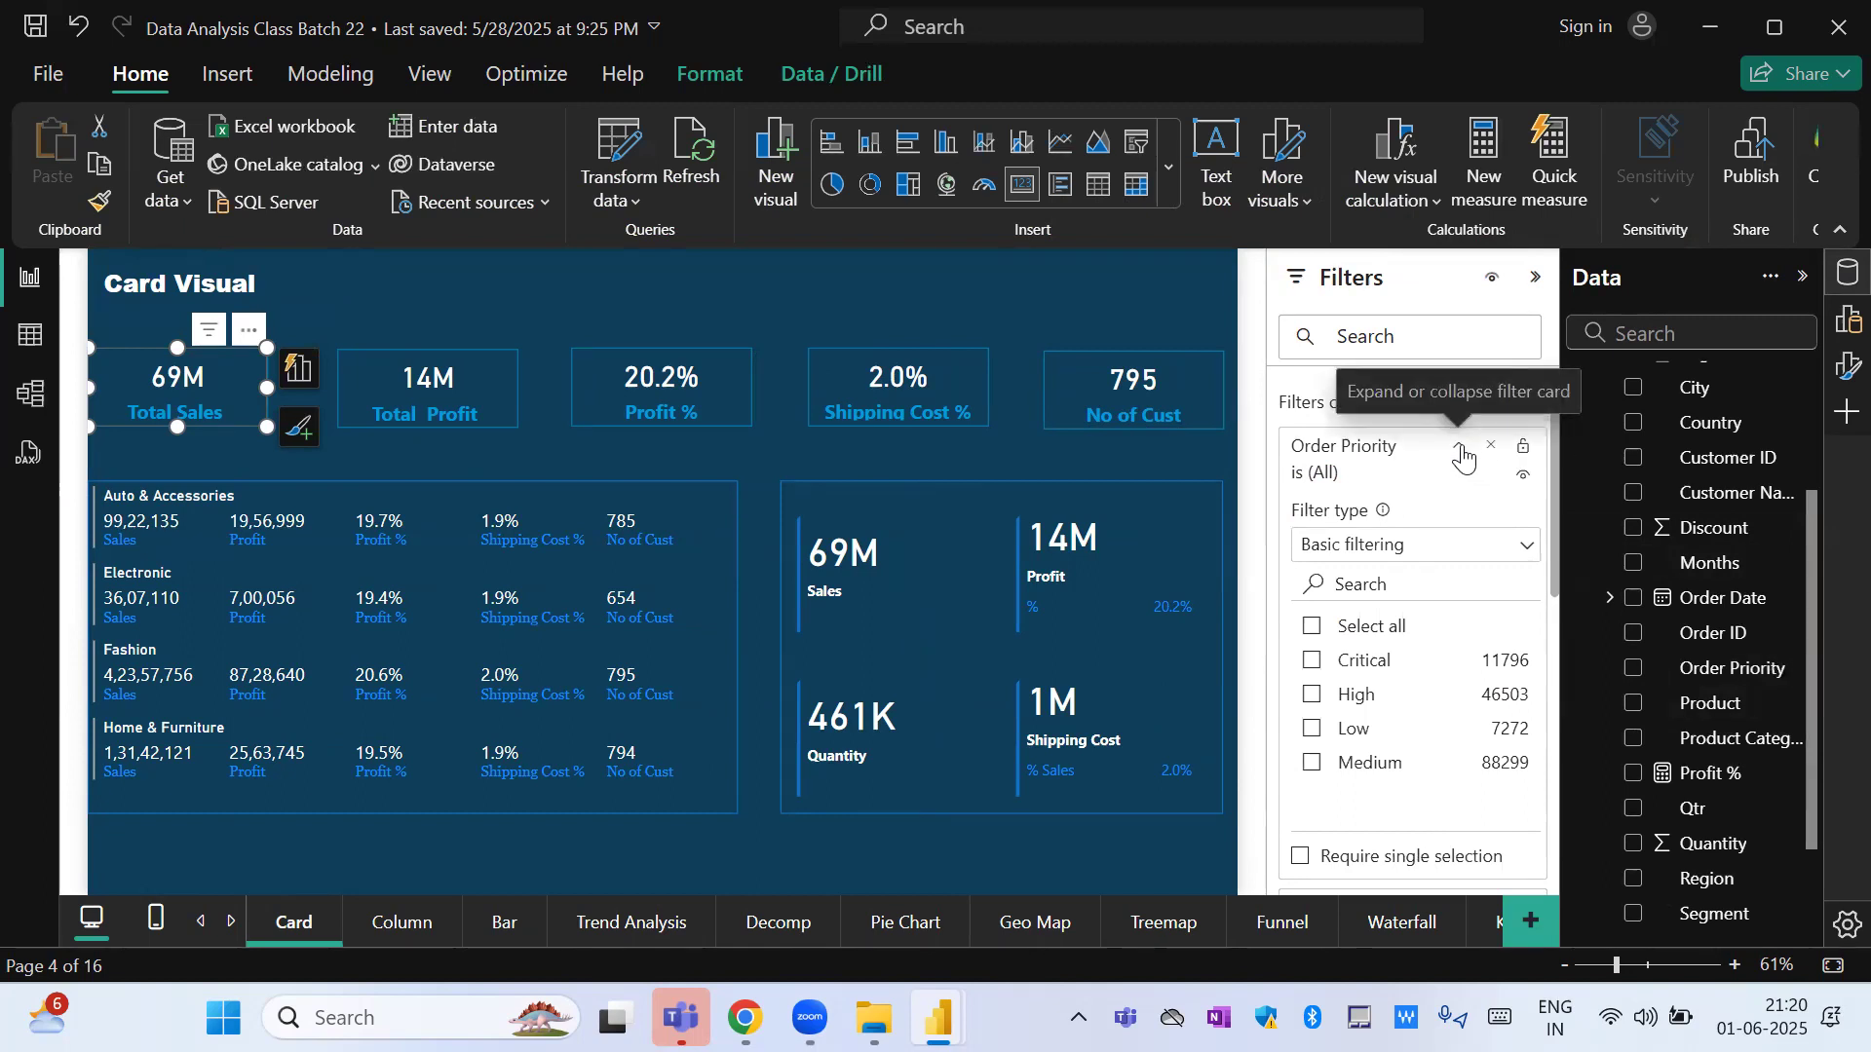
Collapse the Total Sales filter card and keep the expanded Order Priority filter on Basic filtering.
{"action": "left_click", "coordinate": [1462, 452]}
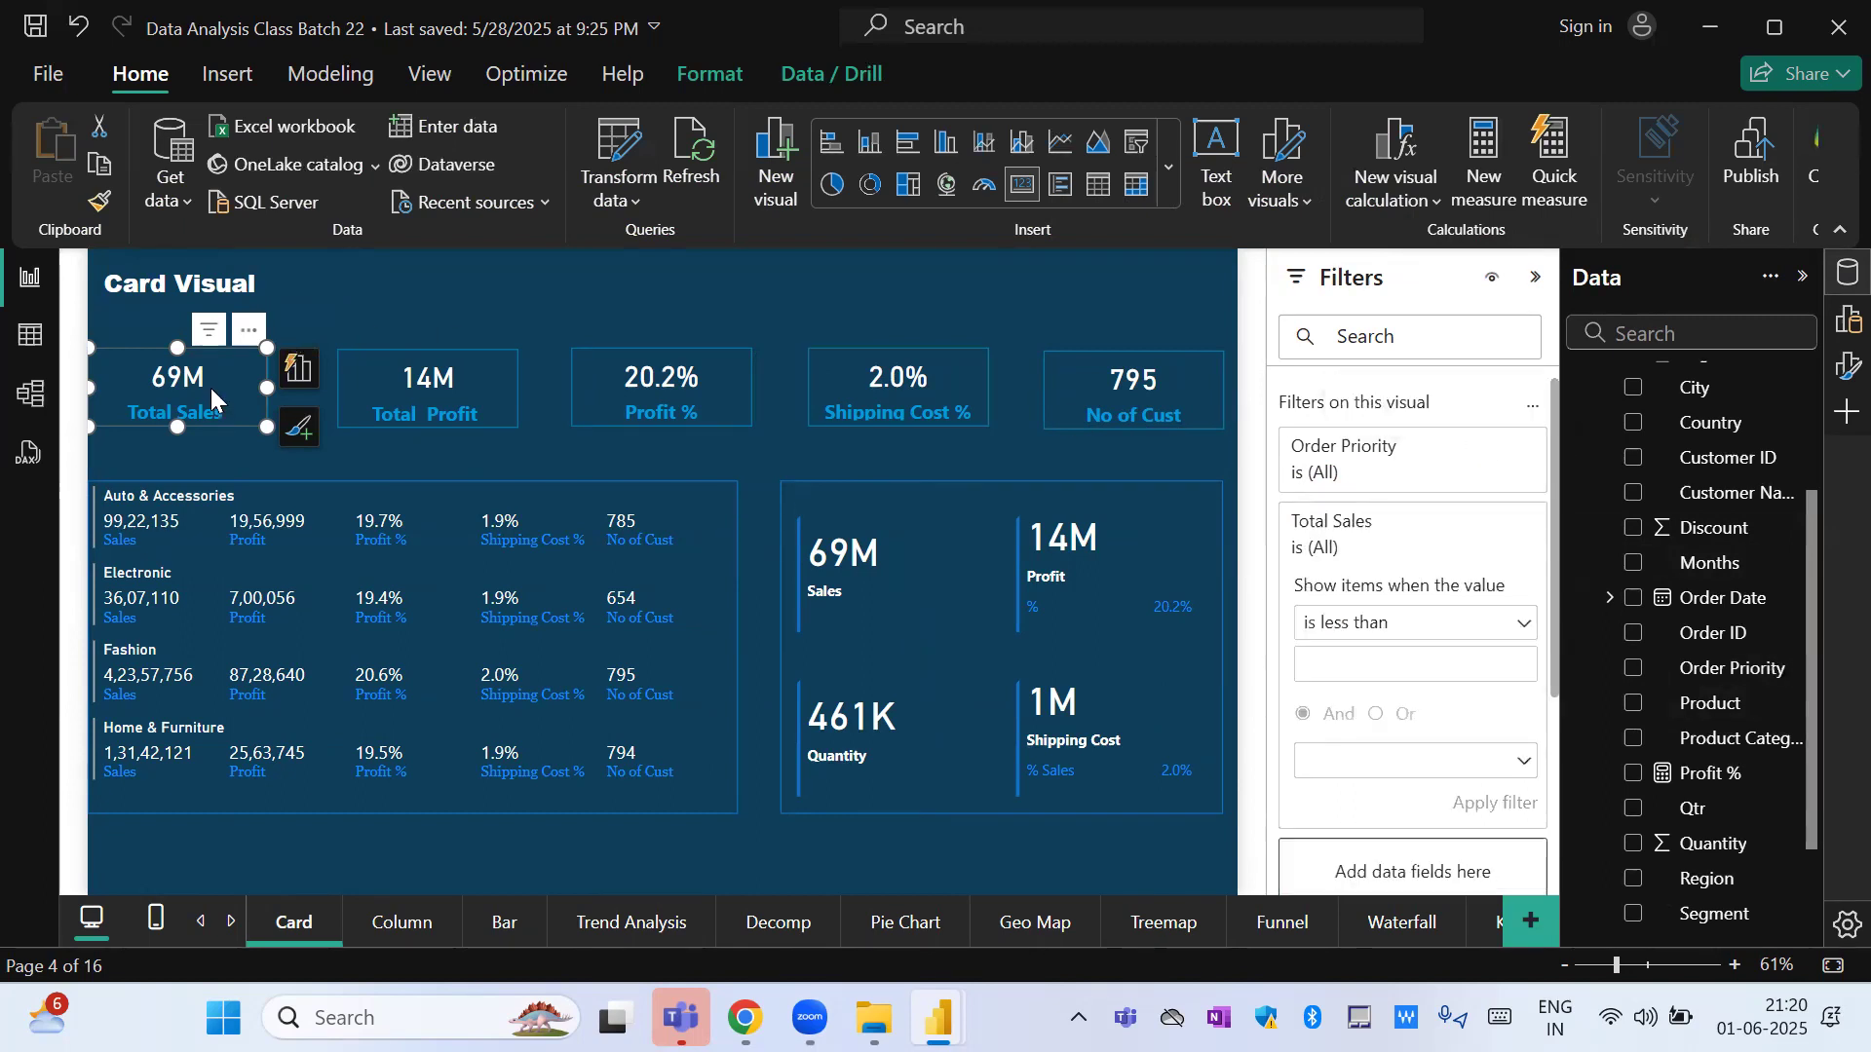
{"action": "left_click", "coordinate": [1488, 532]}
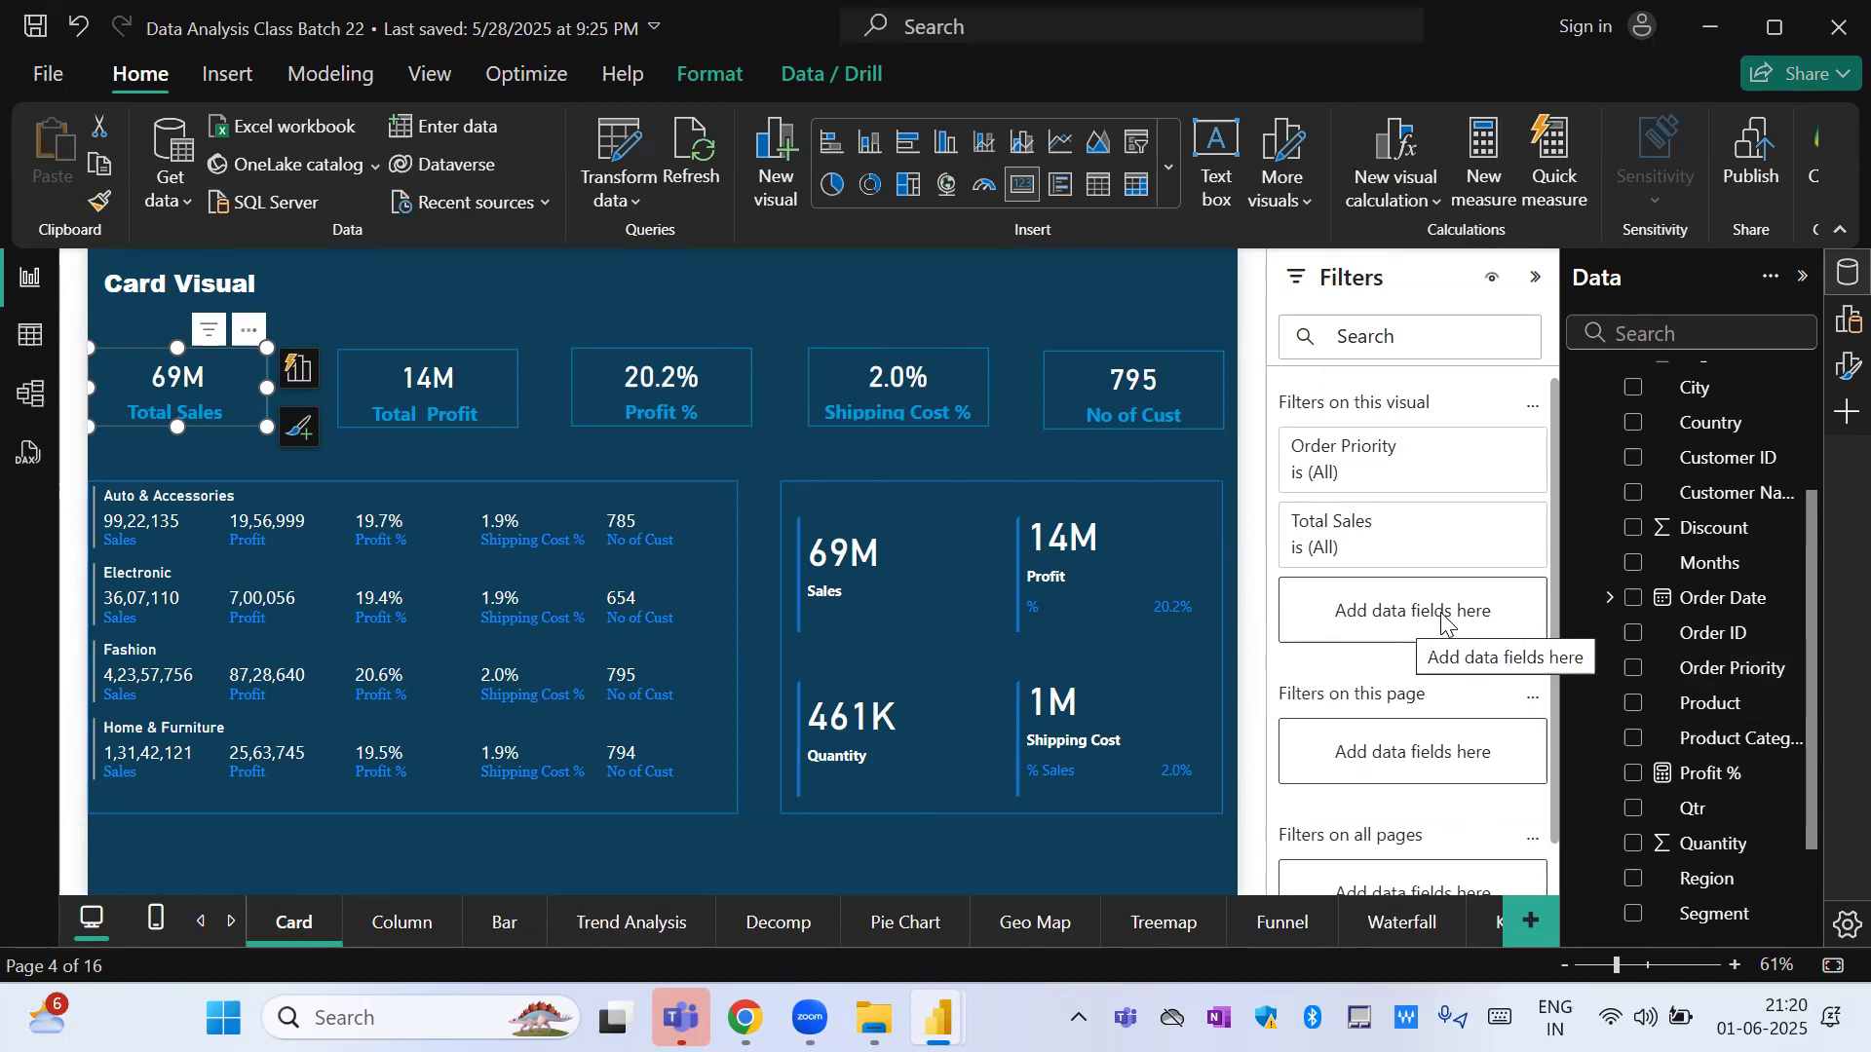
{"action": "left_click", "coordinate": [1461, 450]}
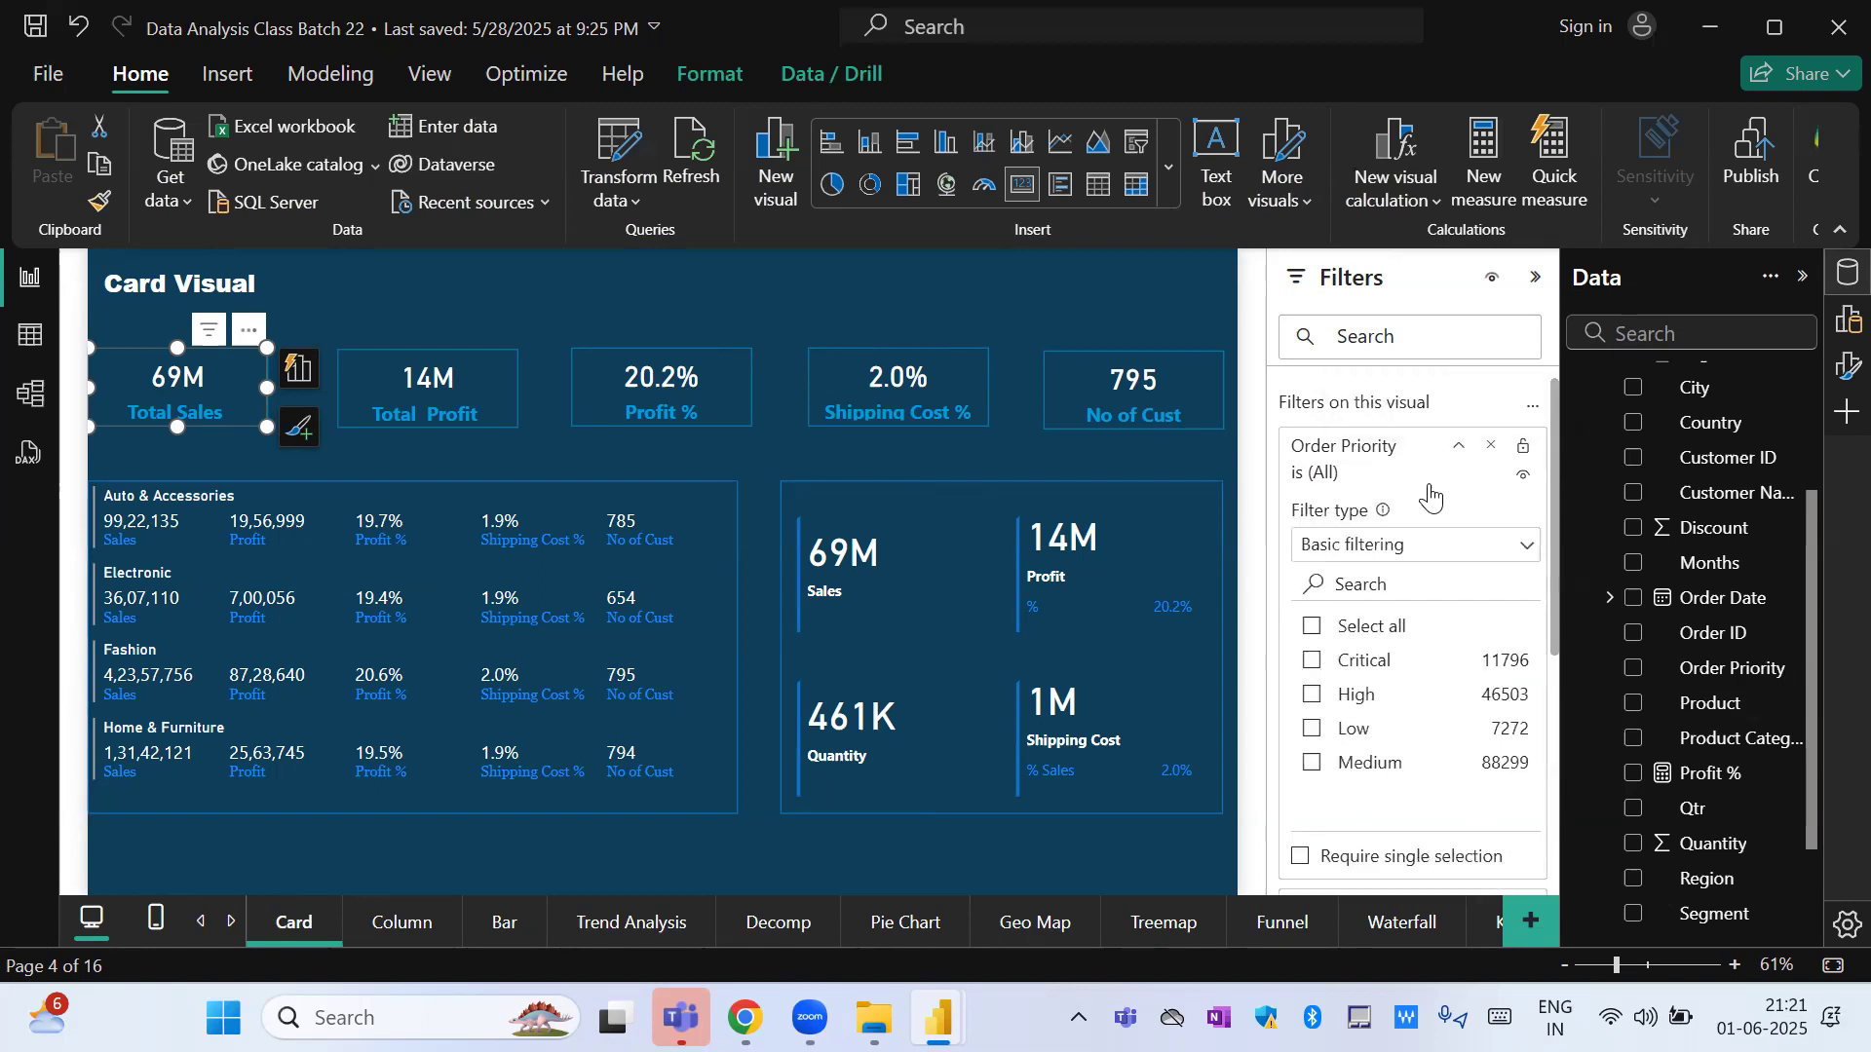
{"action": "left_click", "coordinate": [1410, 547]}
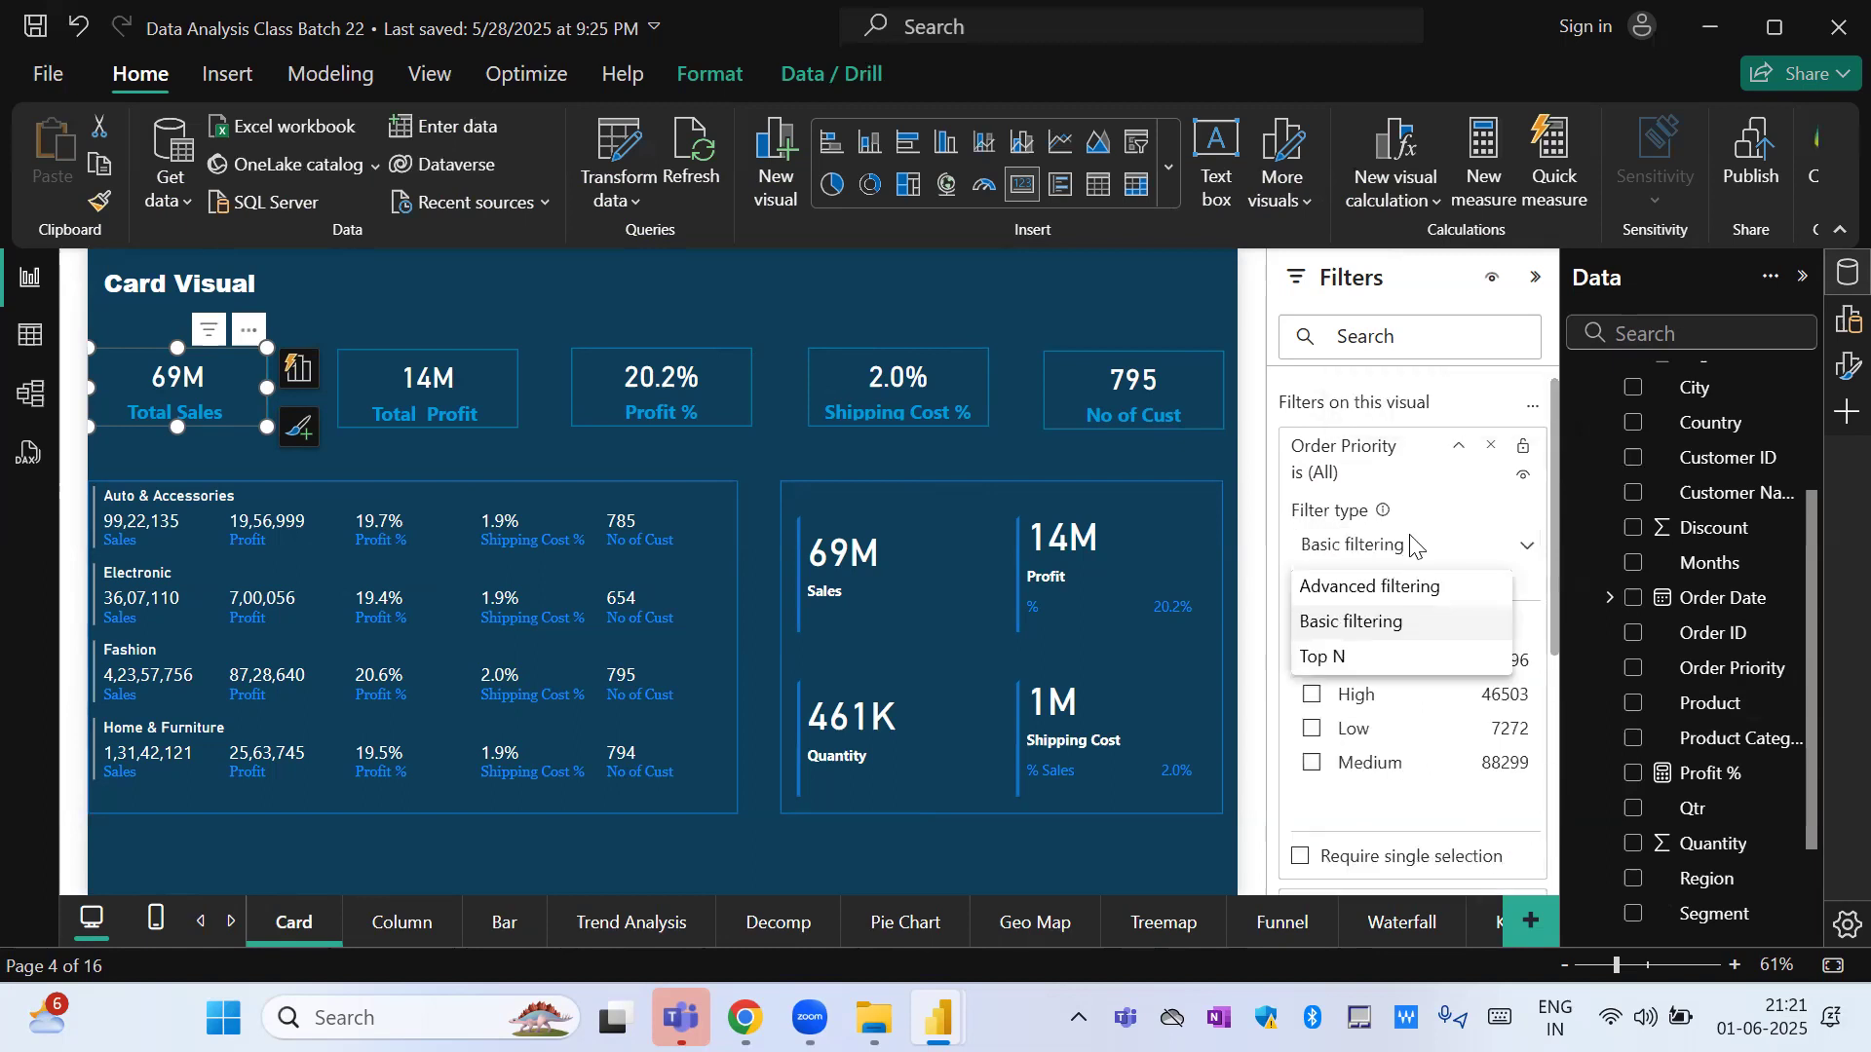
{"action": "left_click", "coordinate": [1372, 625]}
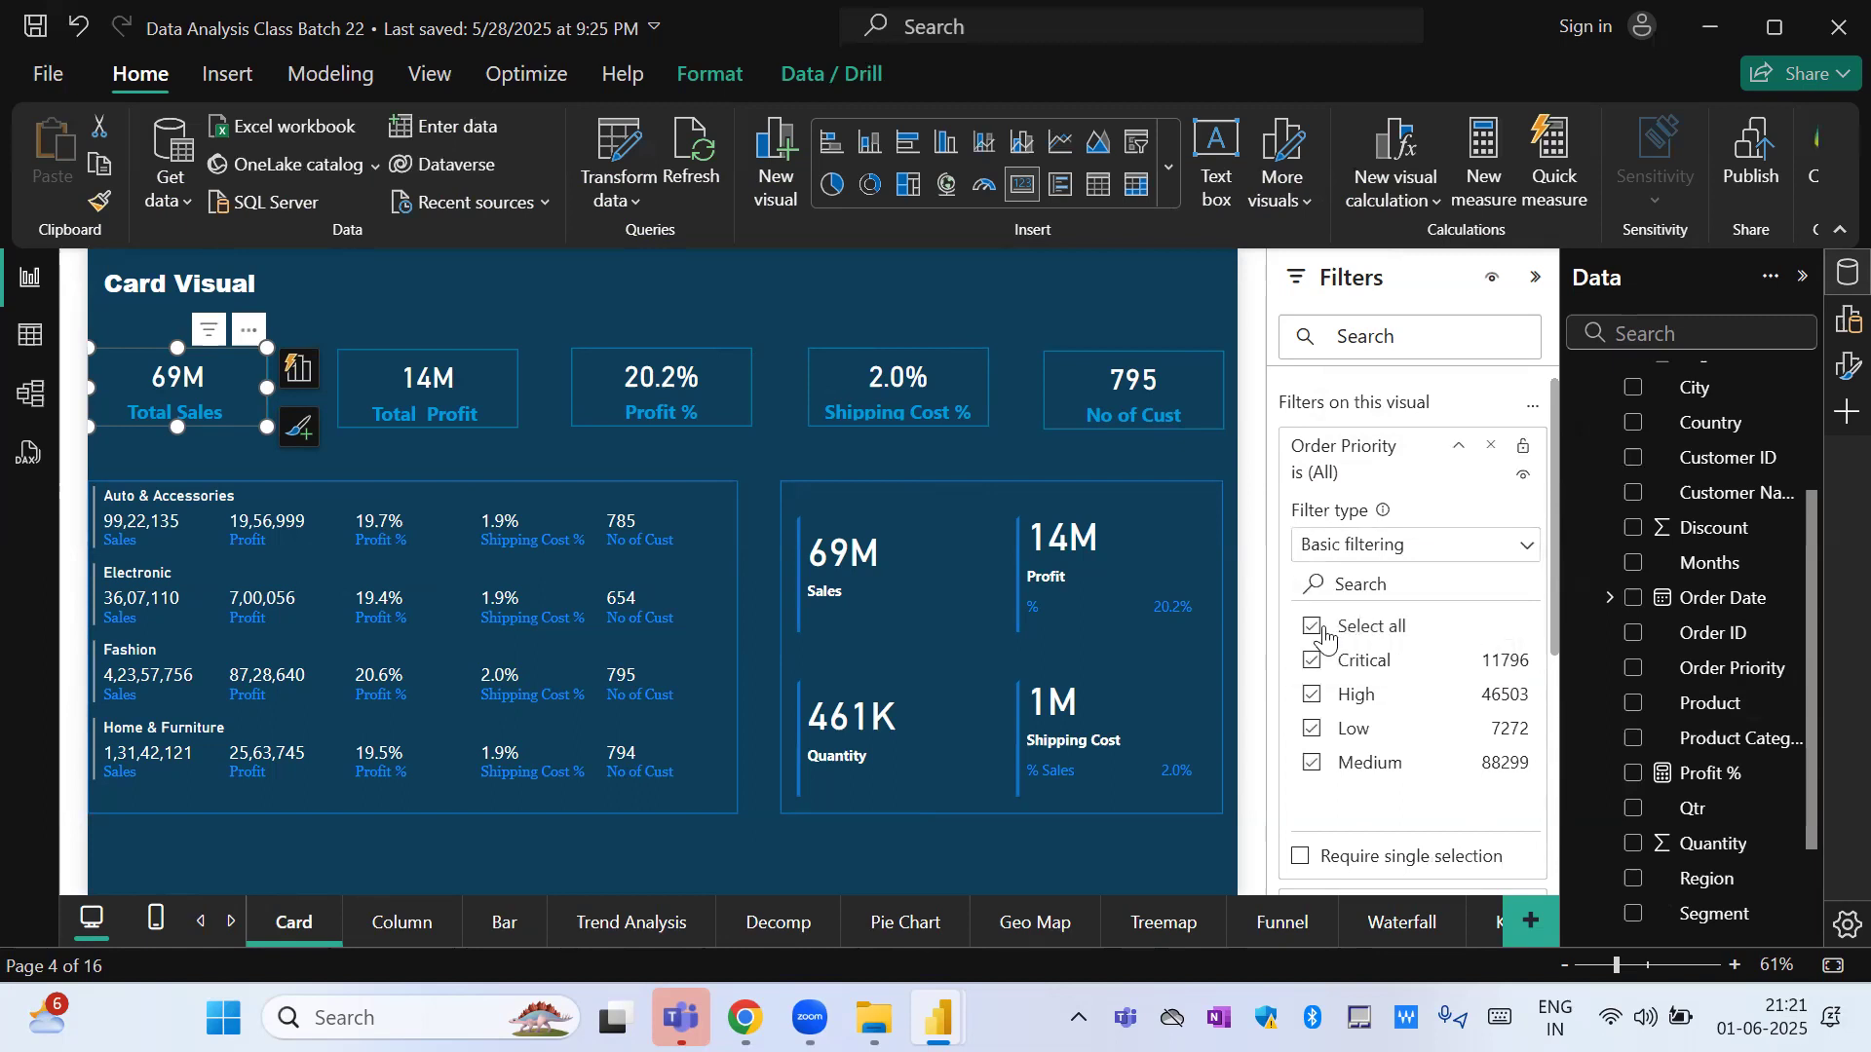
Exclude High from the Order Priority filter, include it again, and exclude both Low and High.
{"action": "left_click", "coordinate": [1310, 698]}
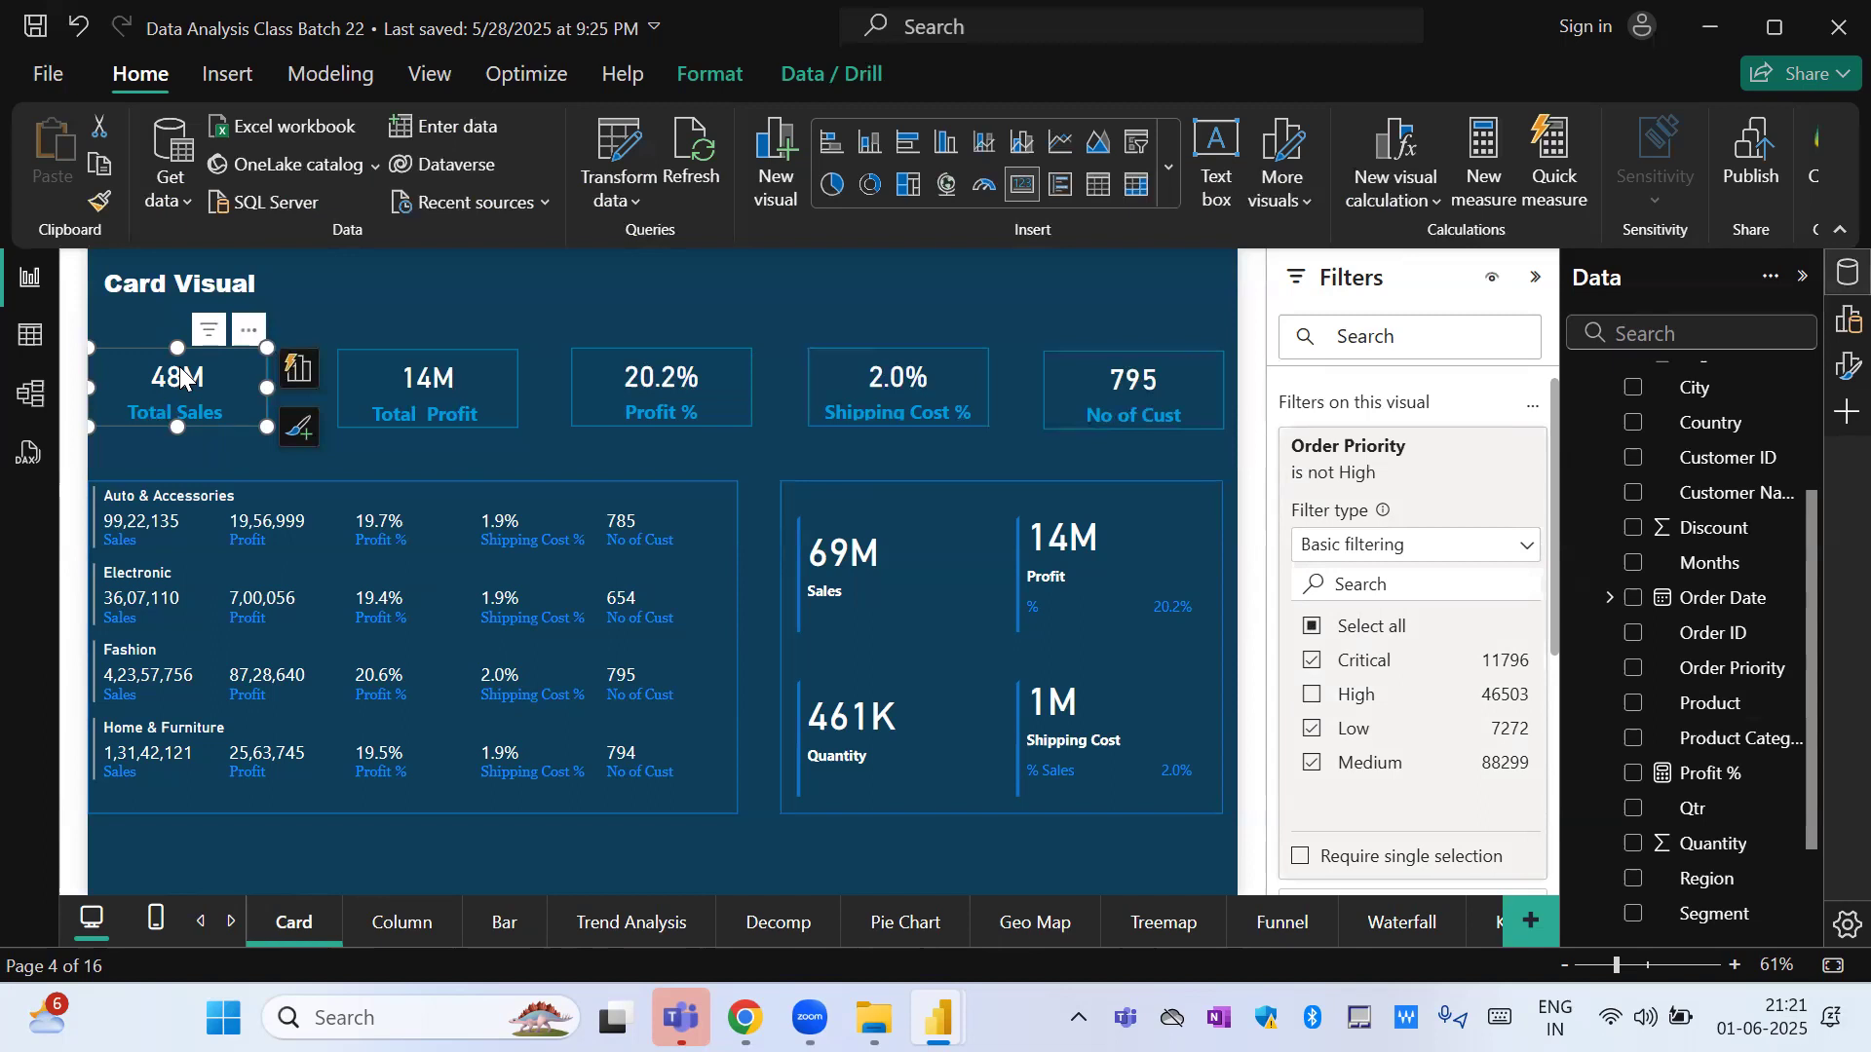
{"action": "left_click", "coordinate": [1310, 694]}
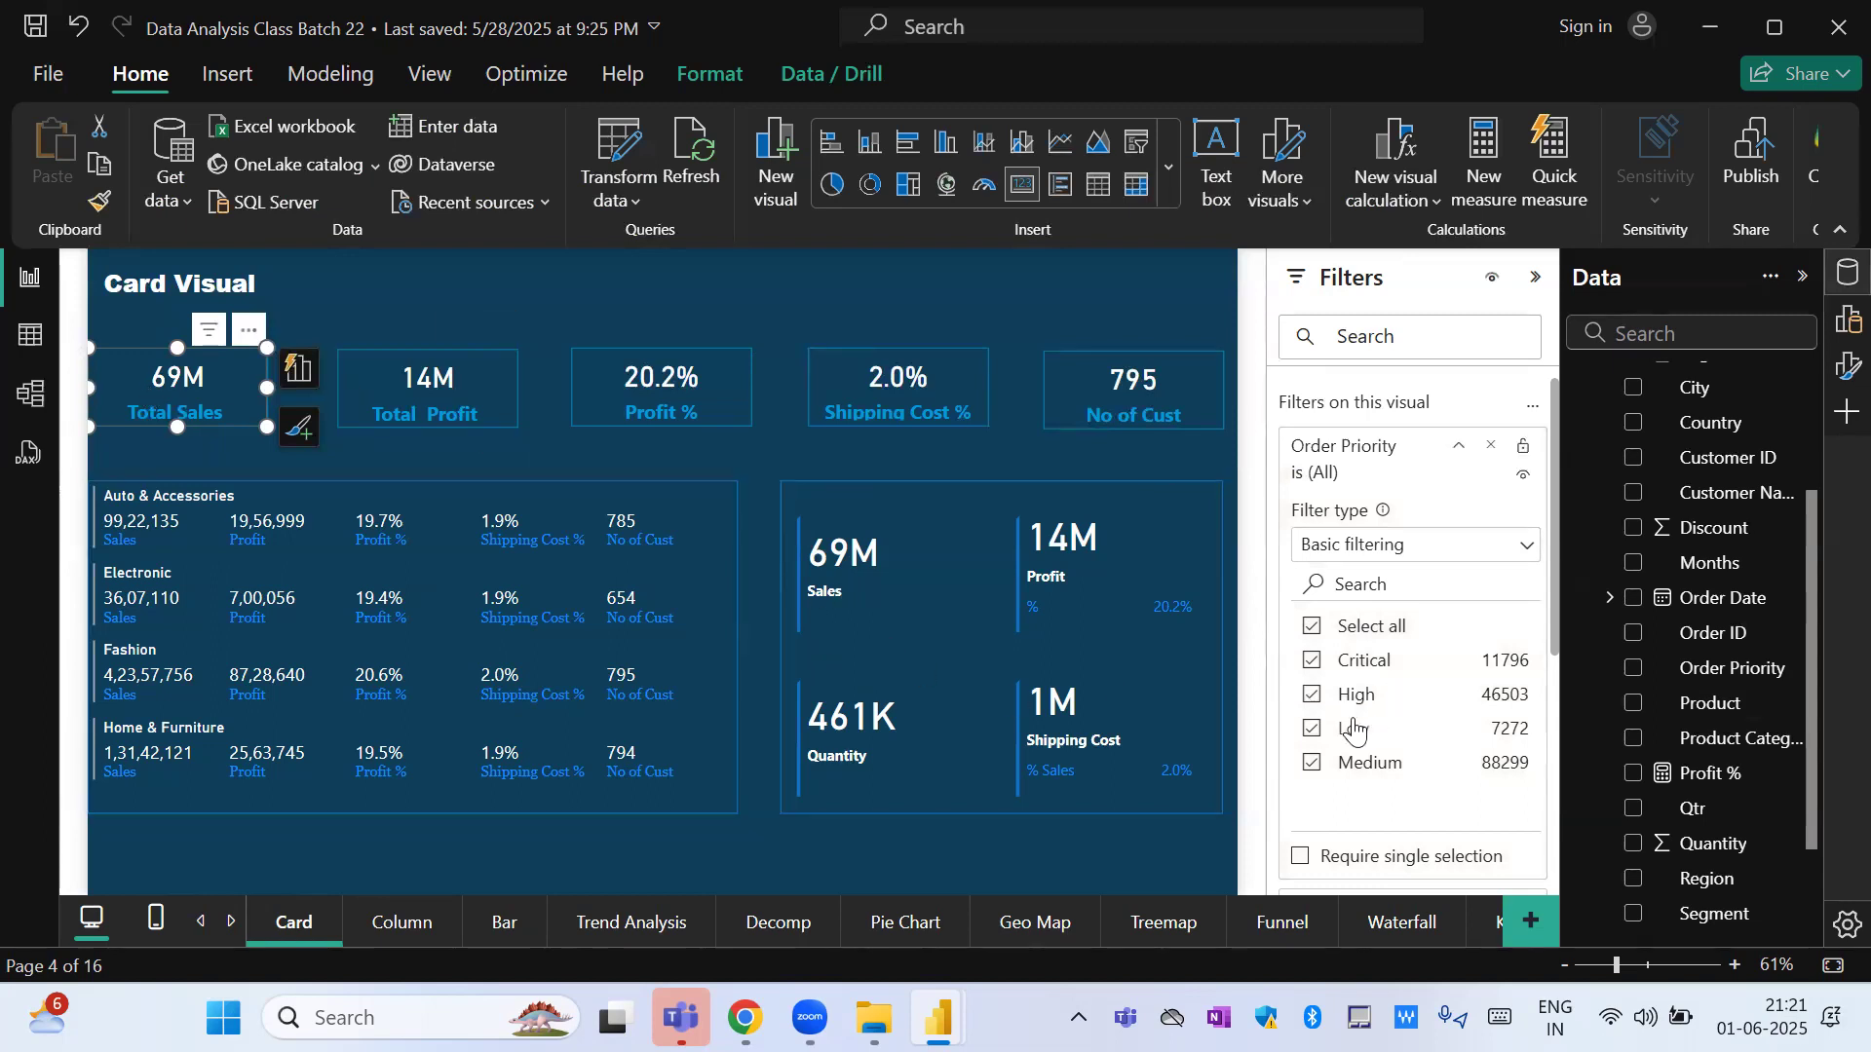
{"action": "left_click", "coordinate": [1308, 733]}
{"action": "left_click", "coordinate": [1316, 698]}
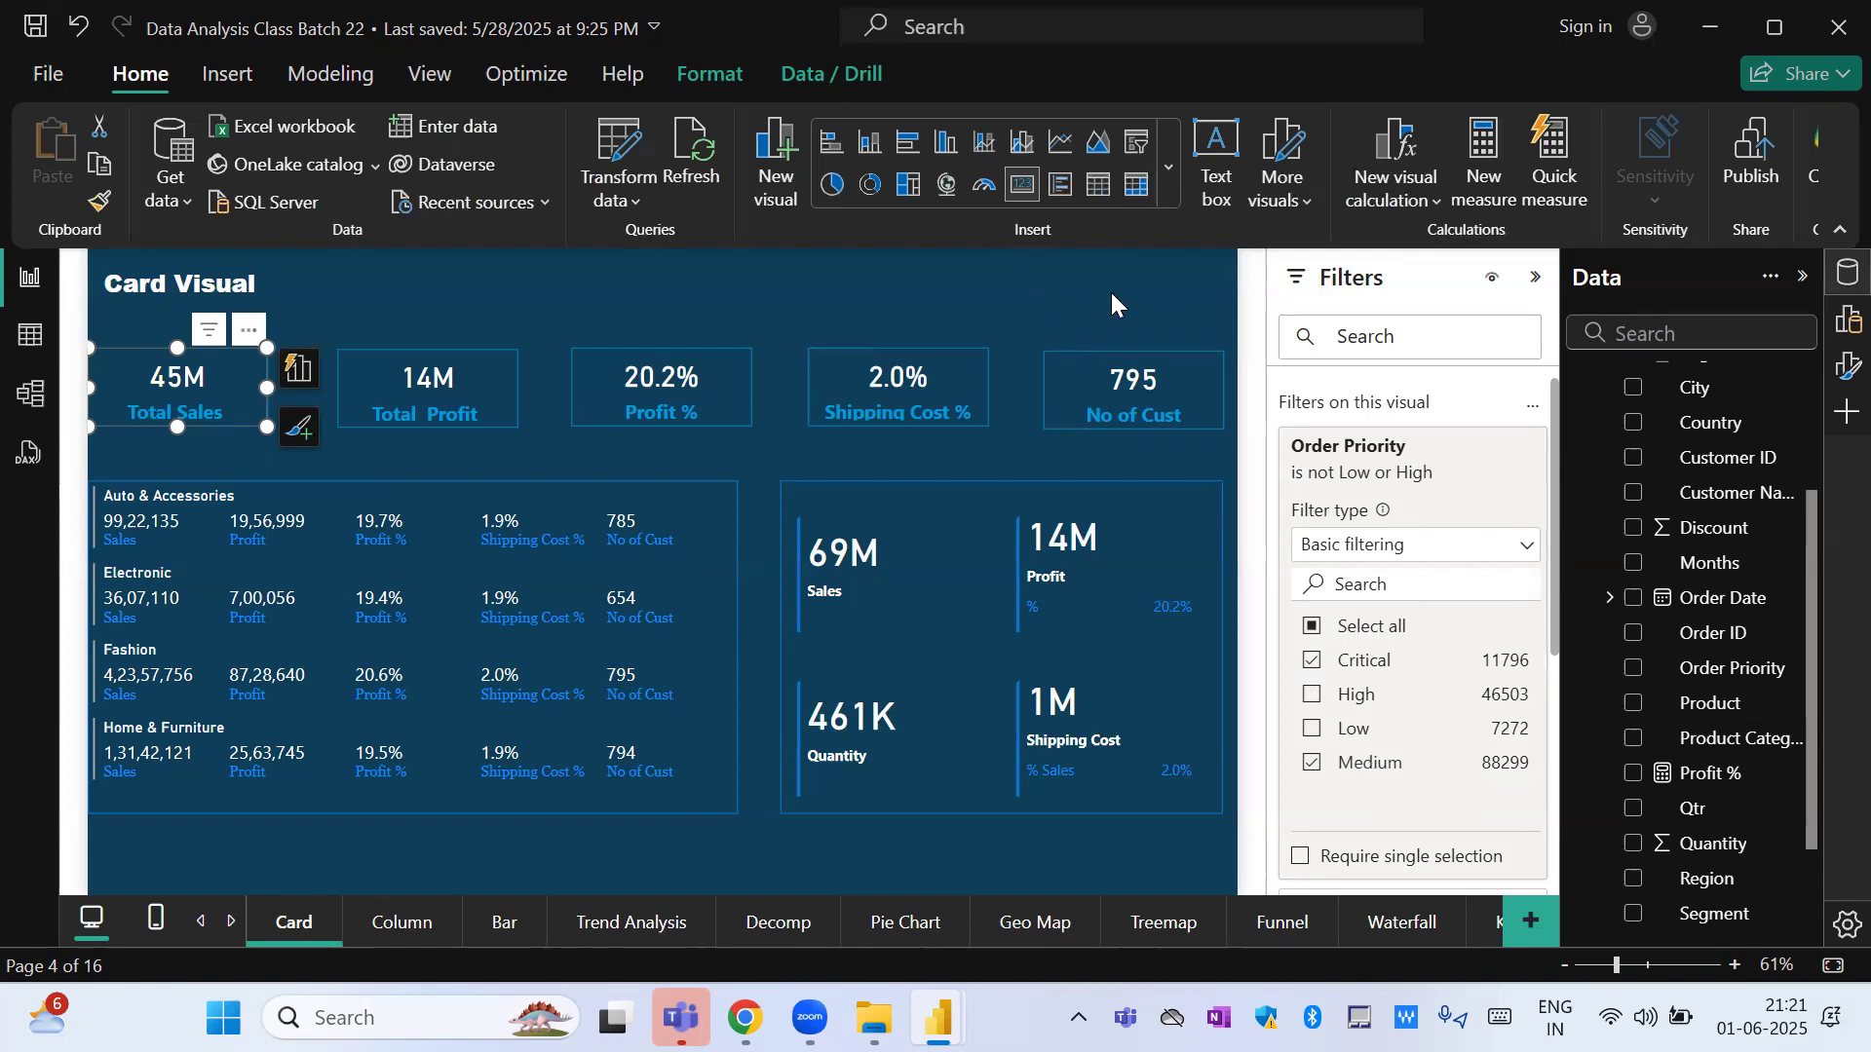
Switch to the Batch 22 report, open its Card page and move the Customer Name slicer to the right of the Shipping Cost card.
{"action": "key", "text": "alt+Tab"}
{"action": "key", "text": "alt+Tab"}
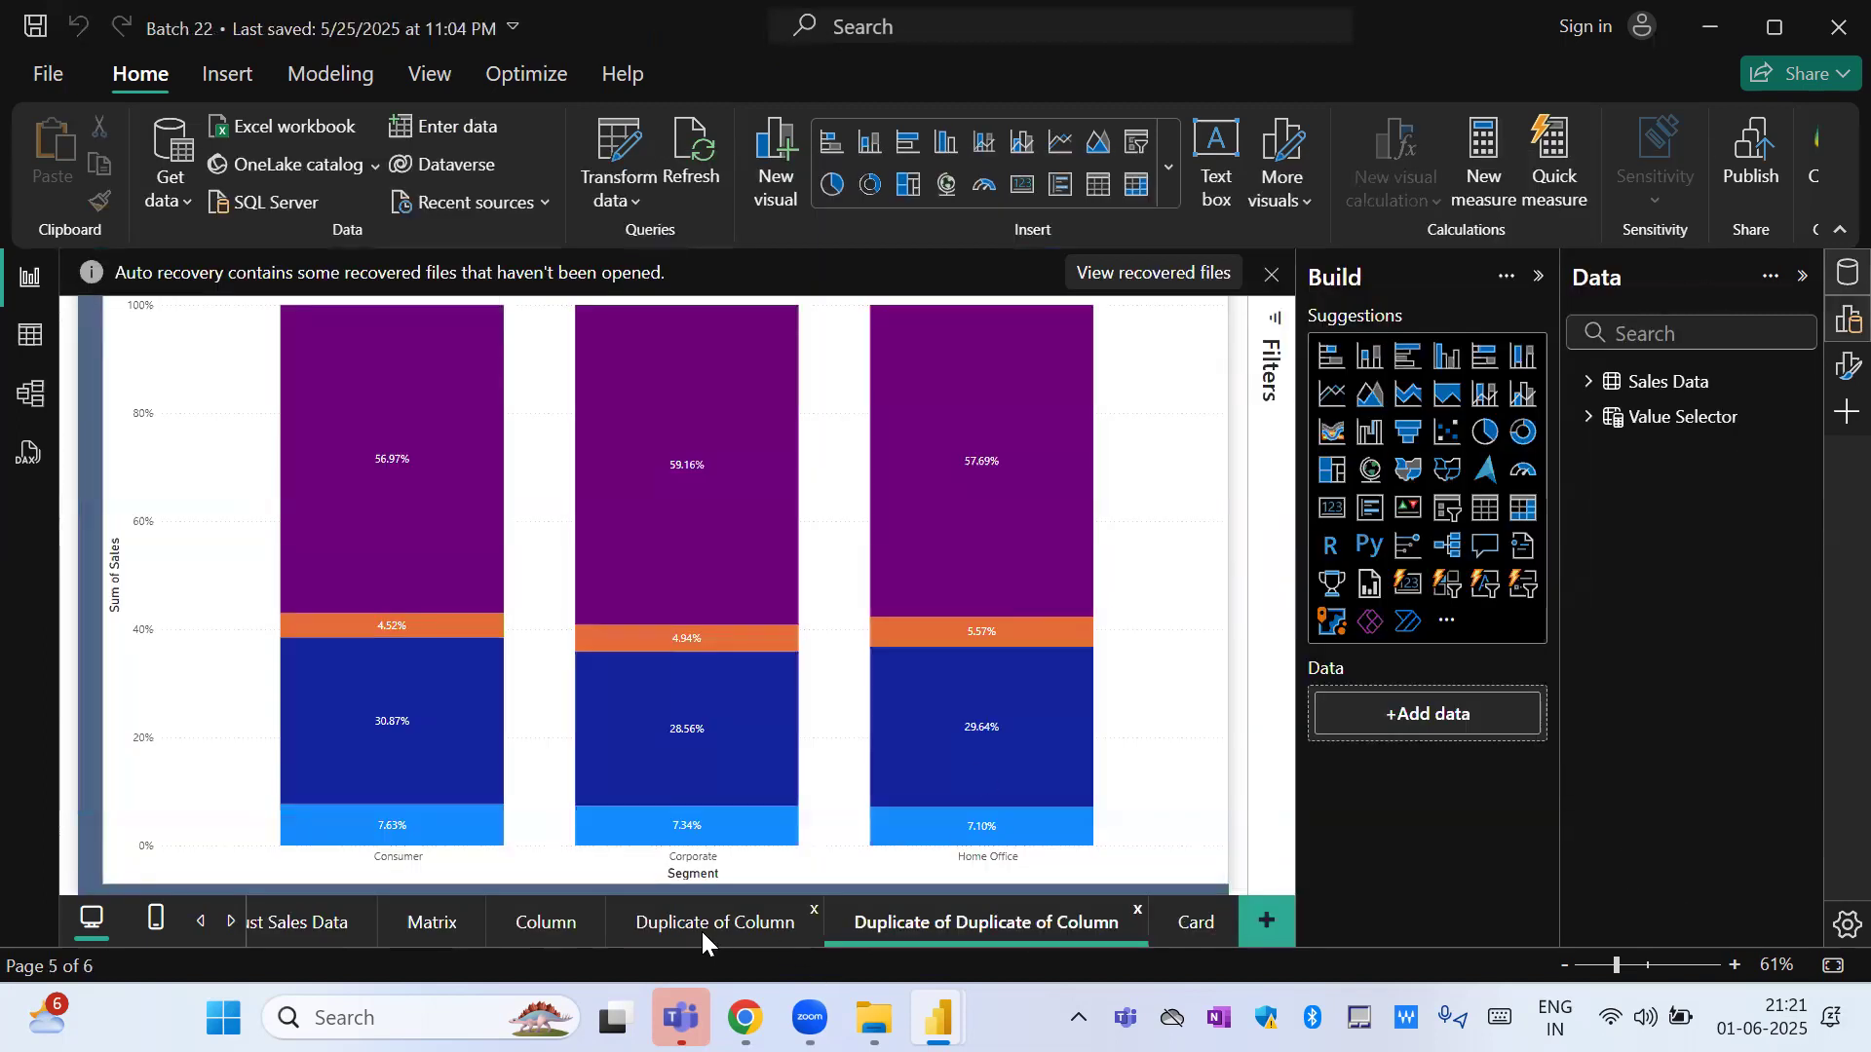
{"action": "left_click", "coordinate": [700, 928]}
{"action": "left_click", "coordinate": [1178, 922]}
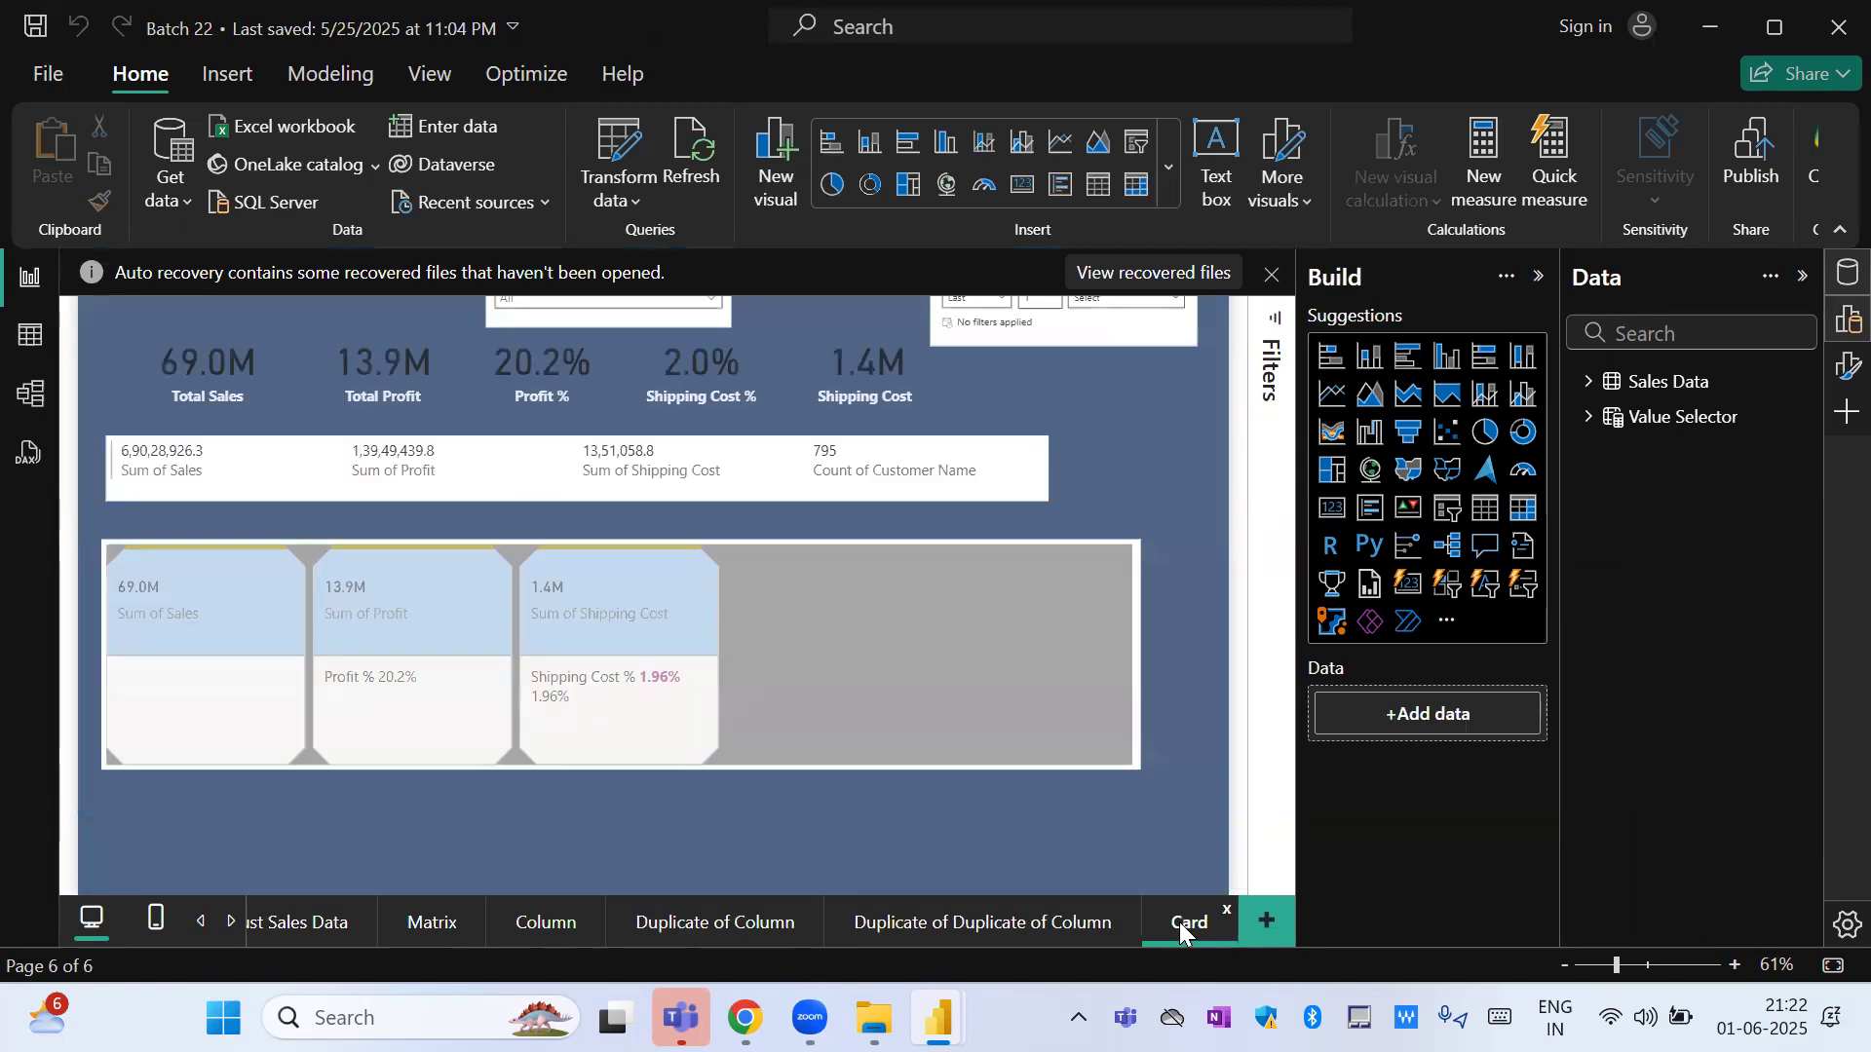
{"action": "left_click_drag", "start_coordinate": [622, 317], "coordinate": [1119, 409]}
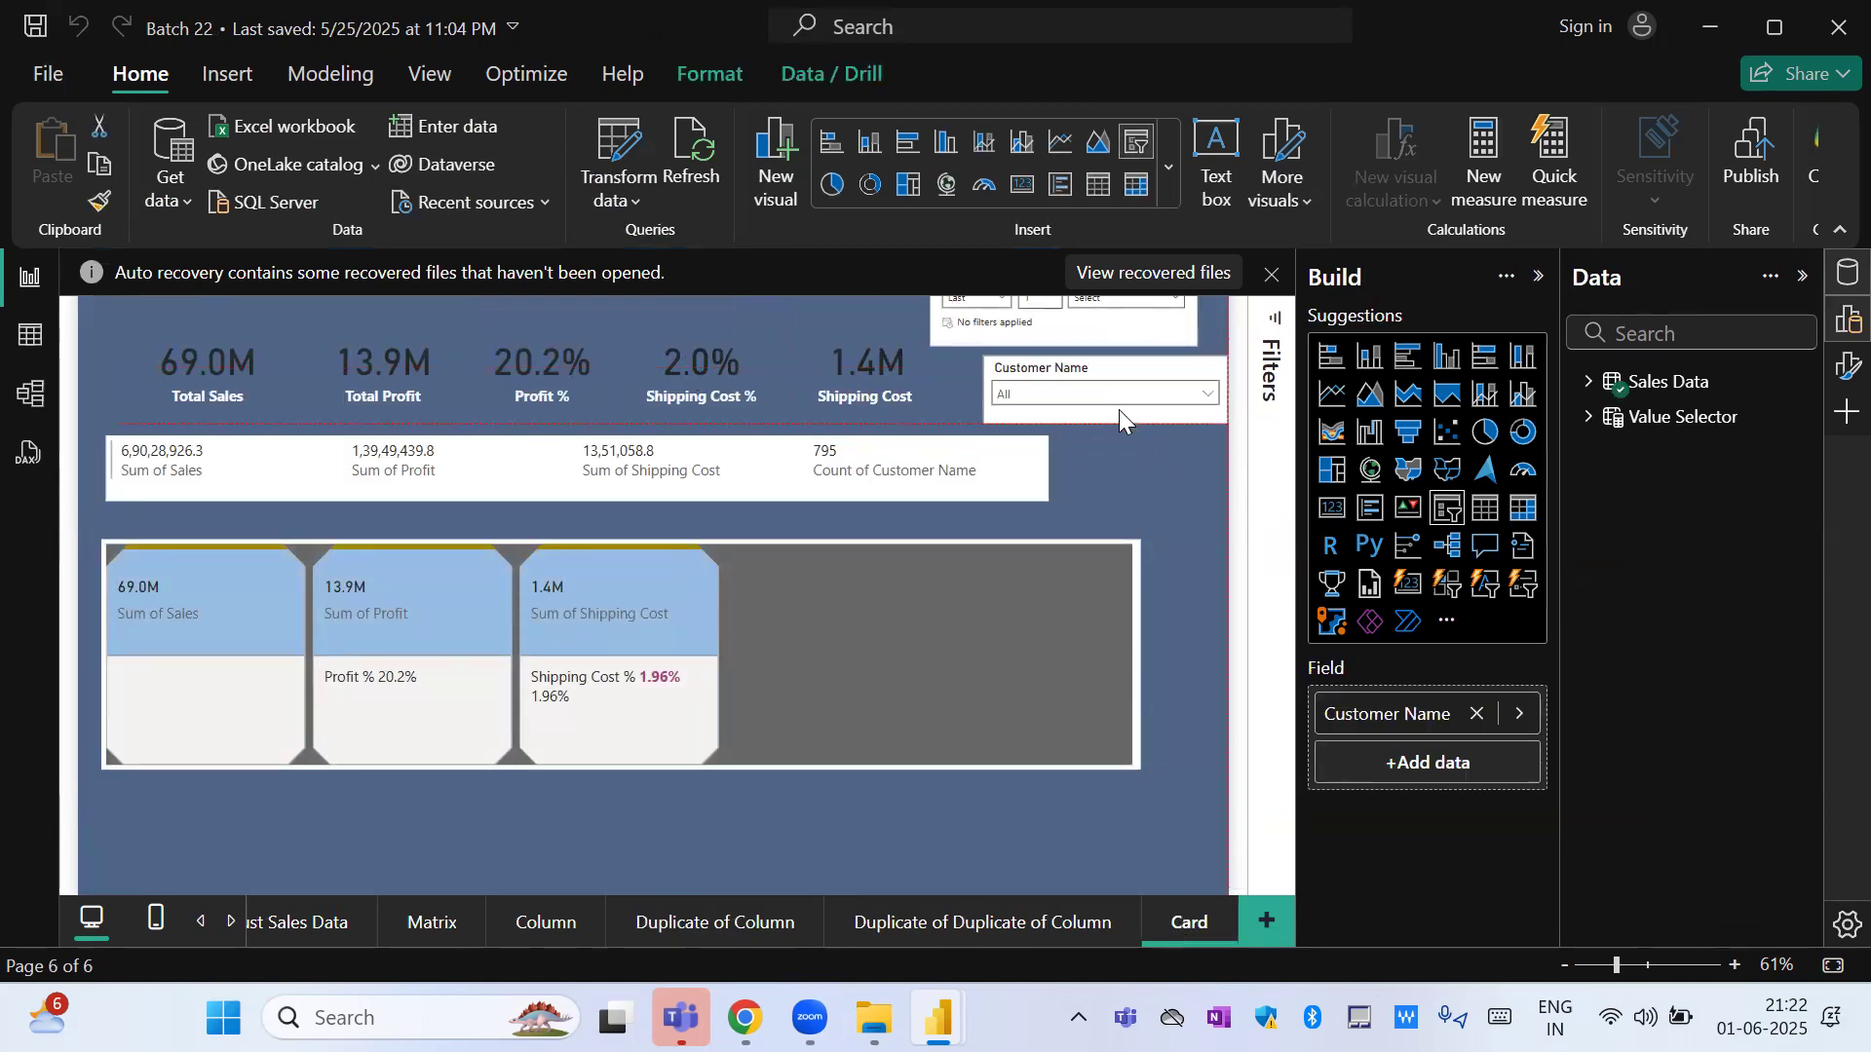
Filter the Card page to the second listed customer with the Customer Name slicer and collapse its list.
{"action": "left_click", "coordinate": [1207, 394]}
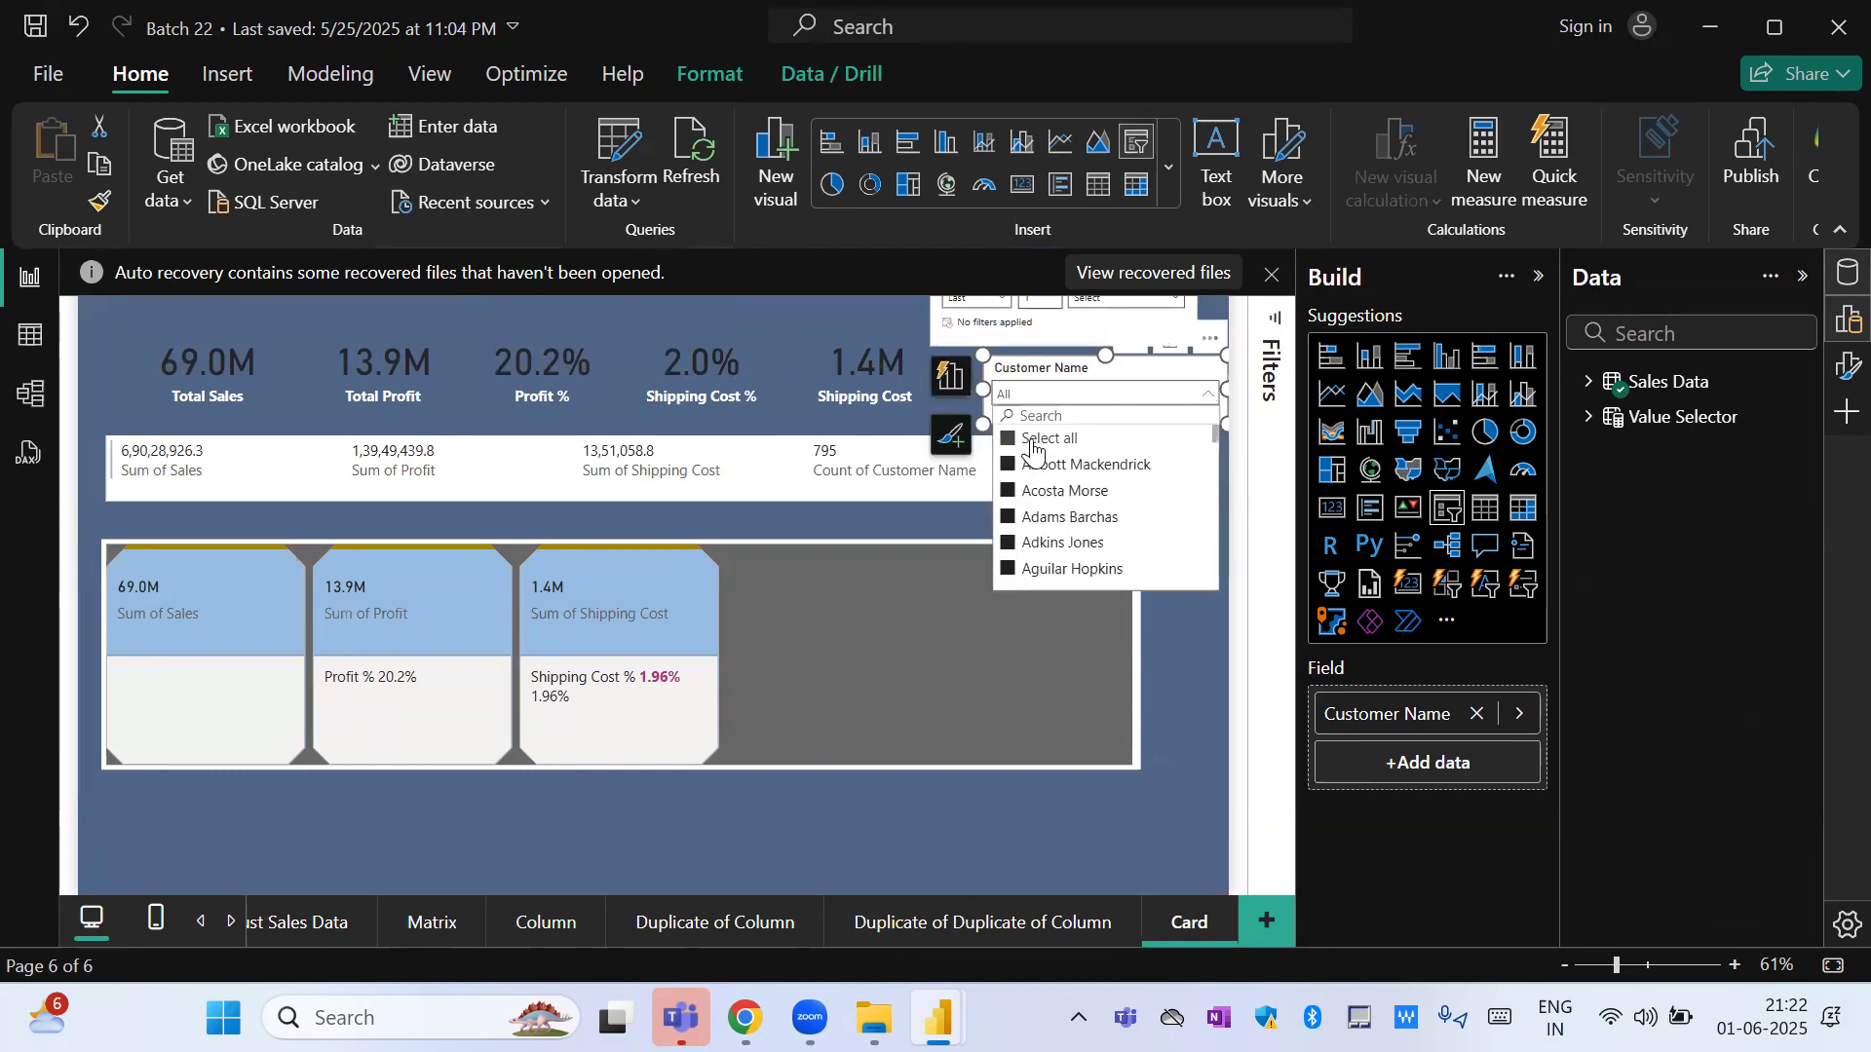
{"action": "left_click", "coordinate": [1047, 493]}
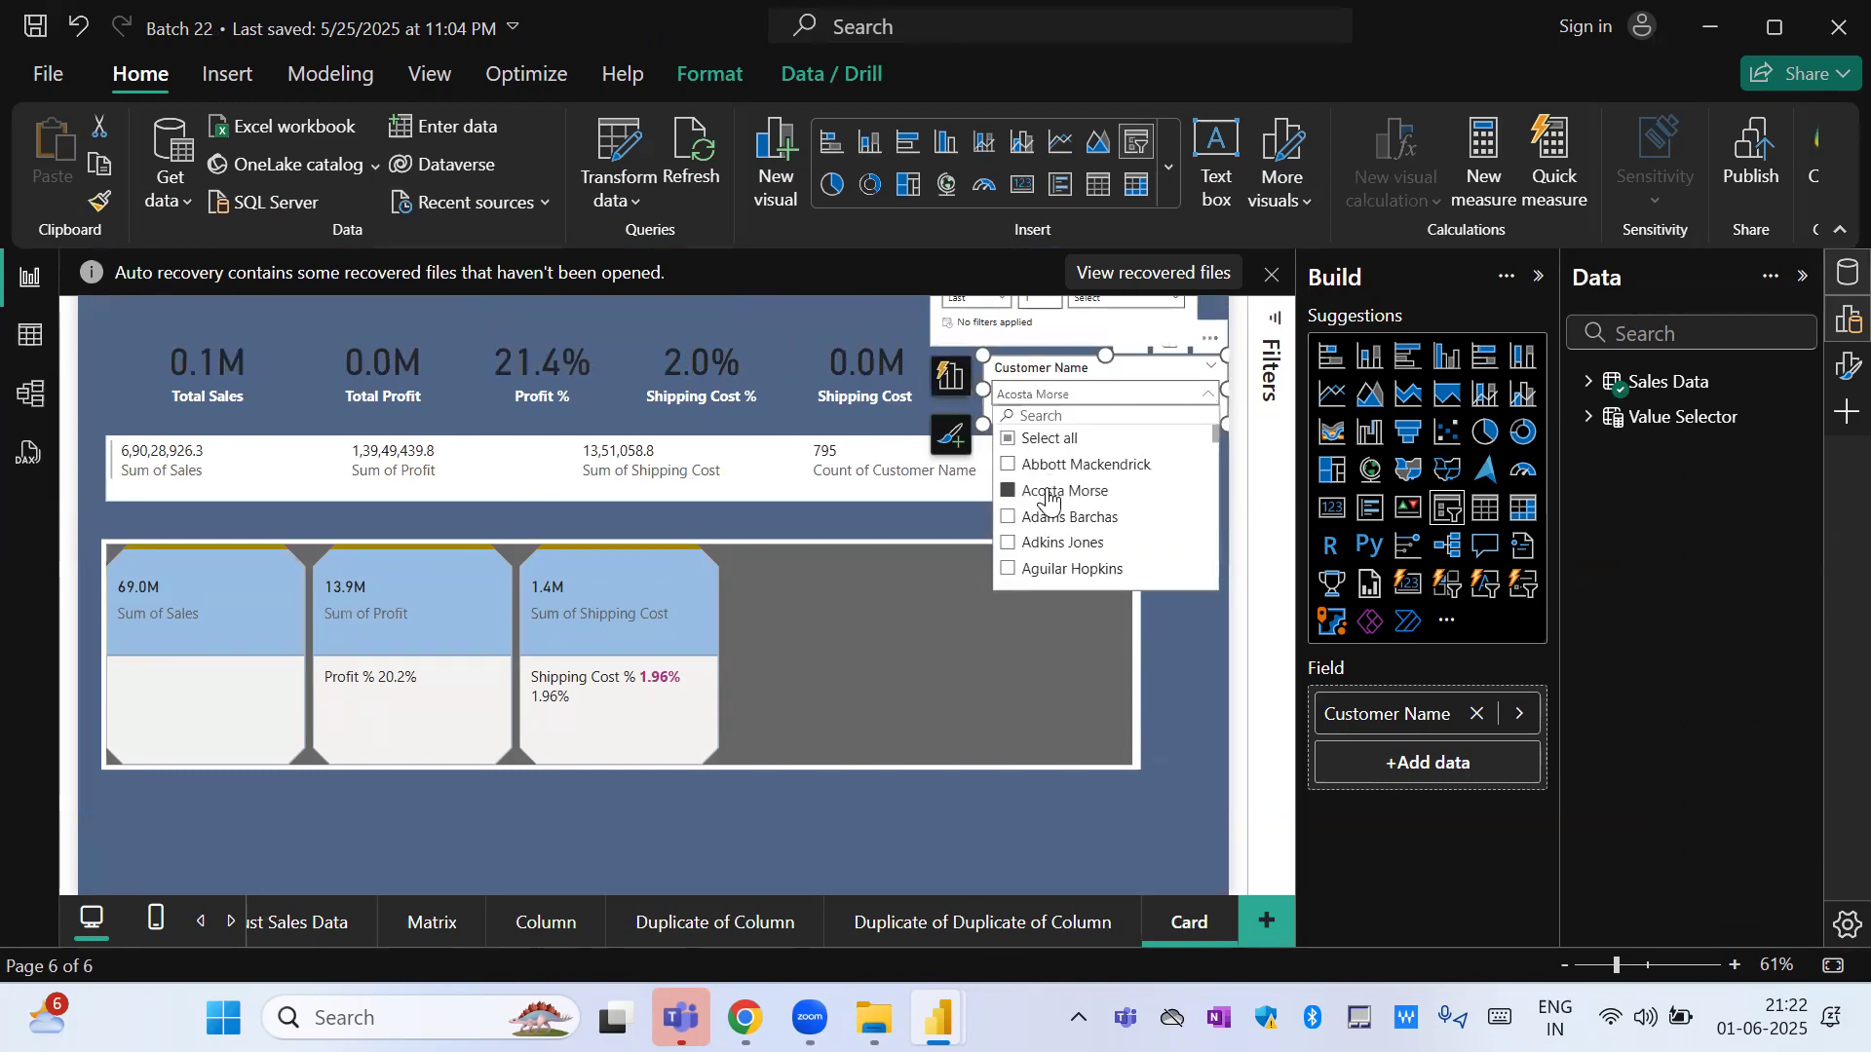
{"action": "left_click", "coordinate": [1053, 391]}
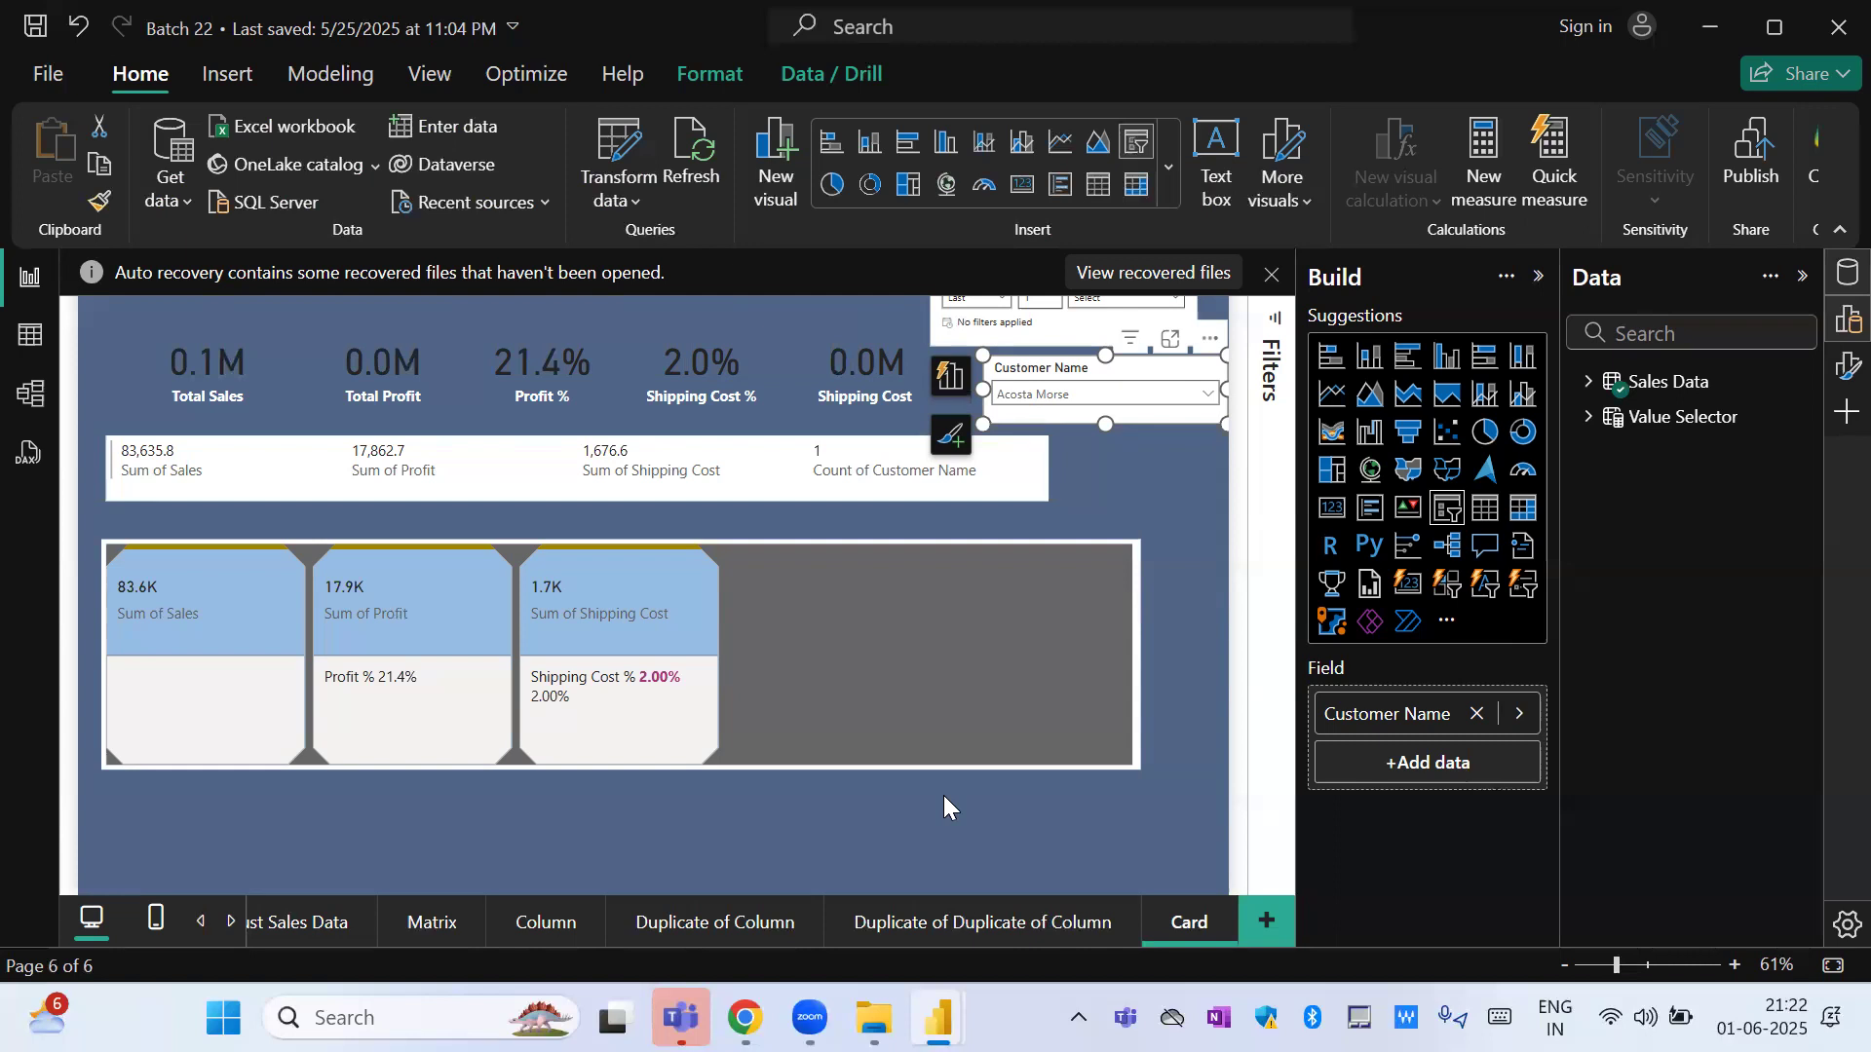
Return to the Data Analysis Class Batch 22 report, clear the Order Priority selections and set that filter to Advanced filtering.
{"action": "key", "text": "alt+Tab"}
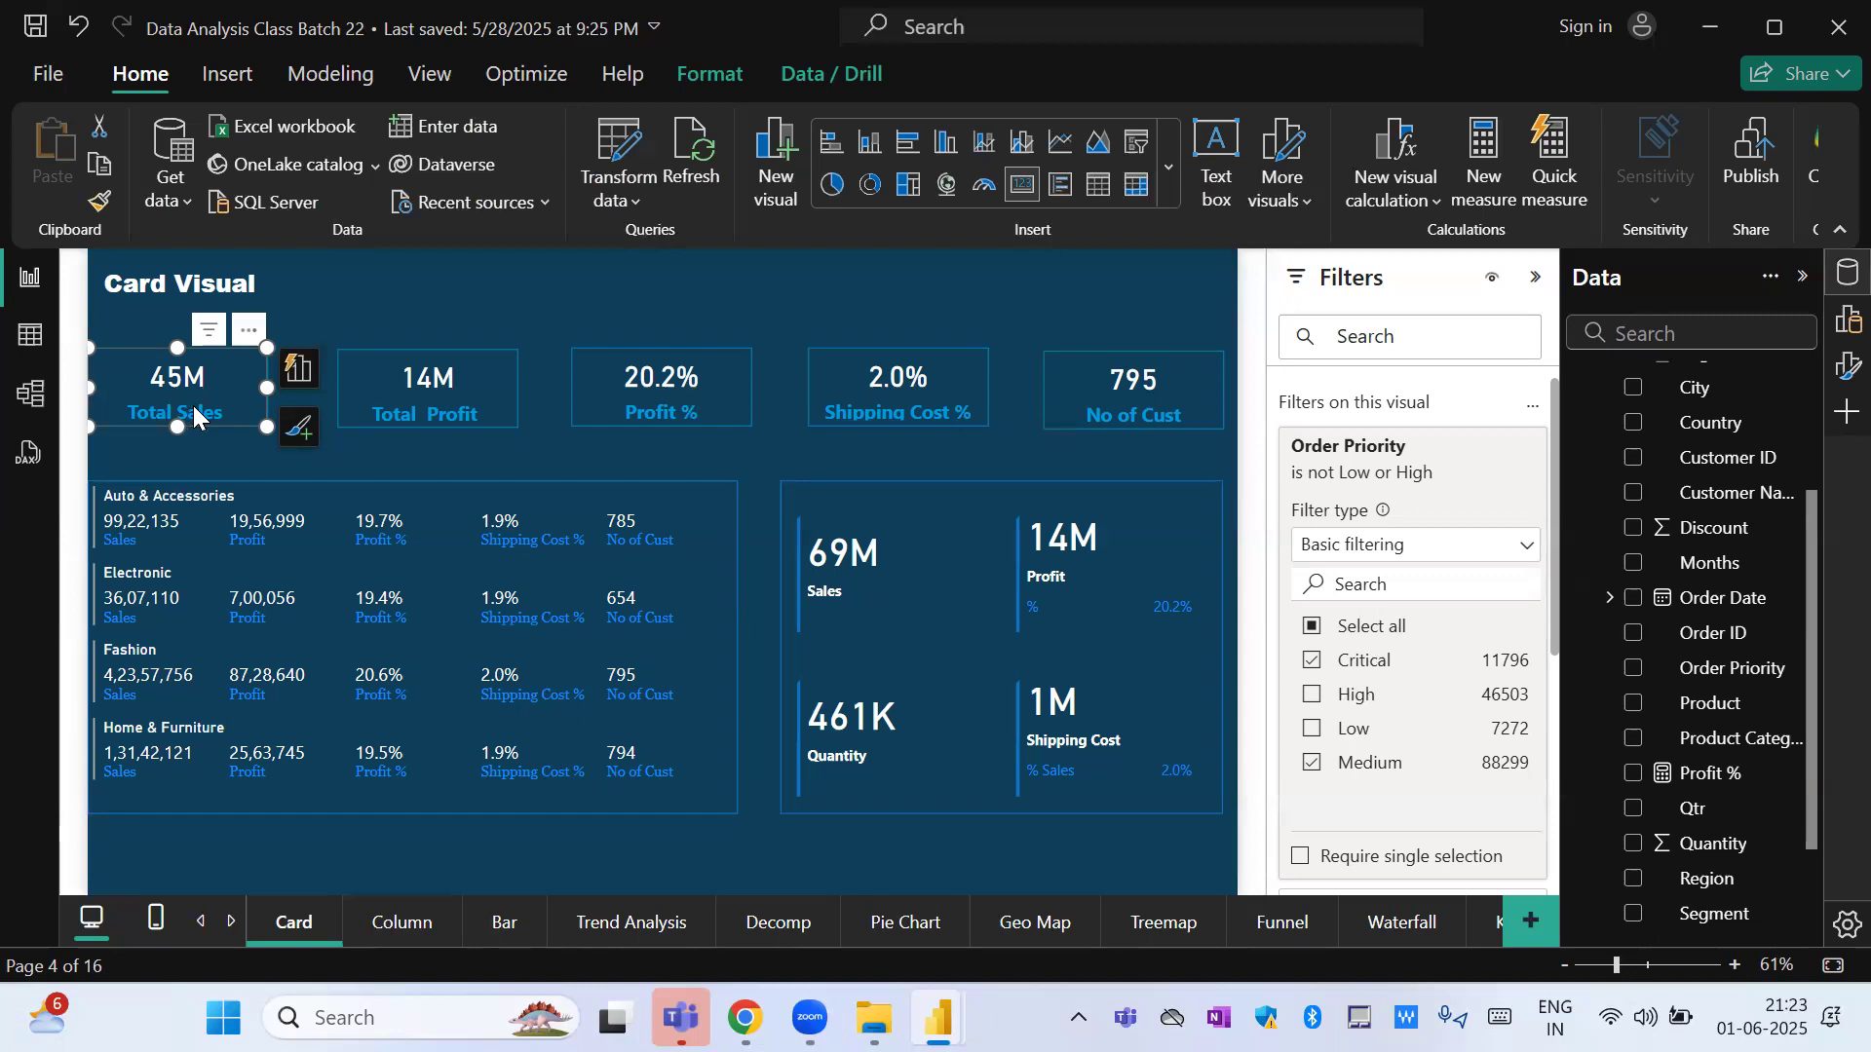
{"action": "left_click", "coordinate": [1341, 633]}
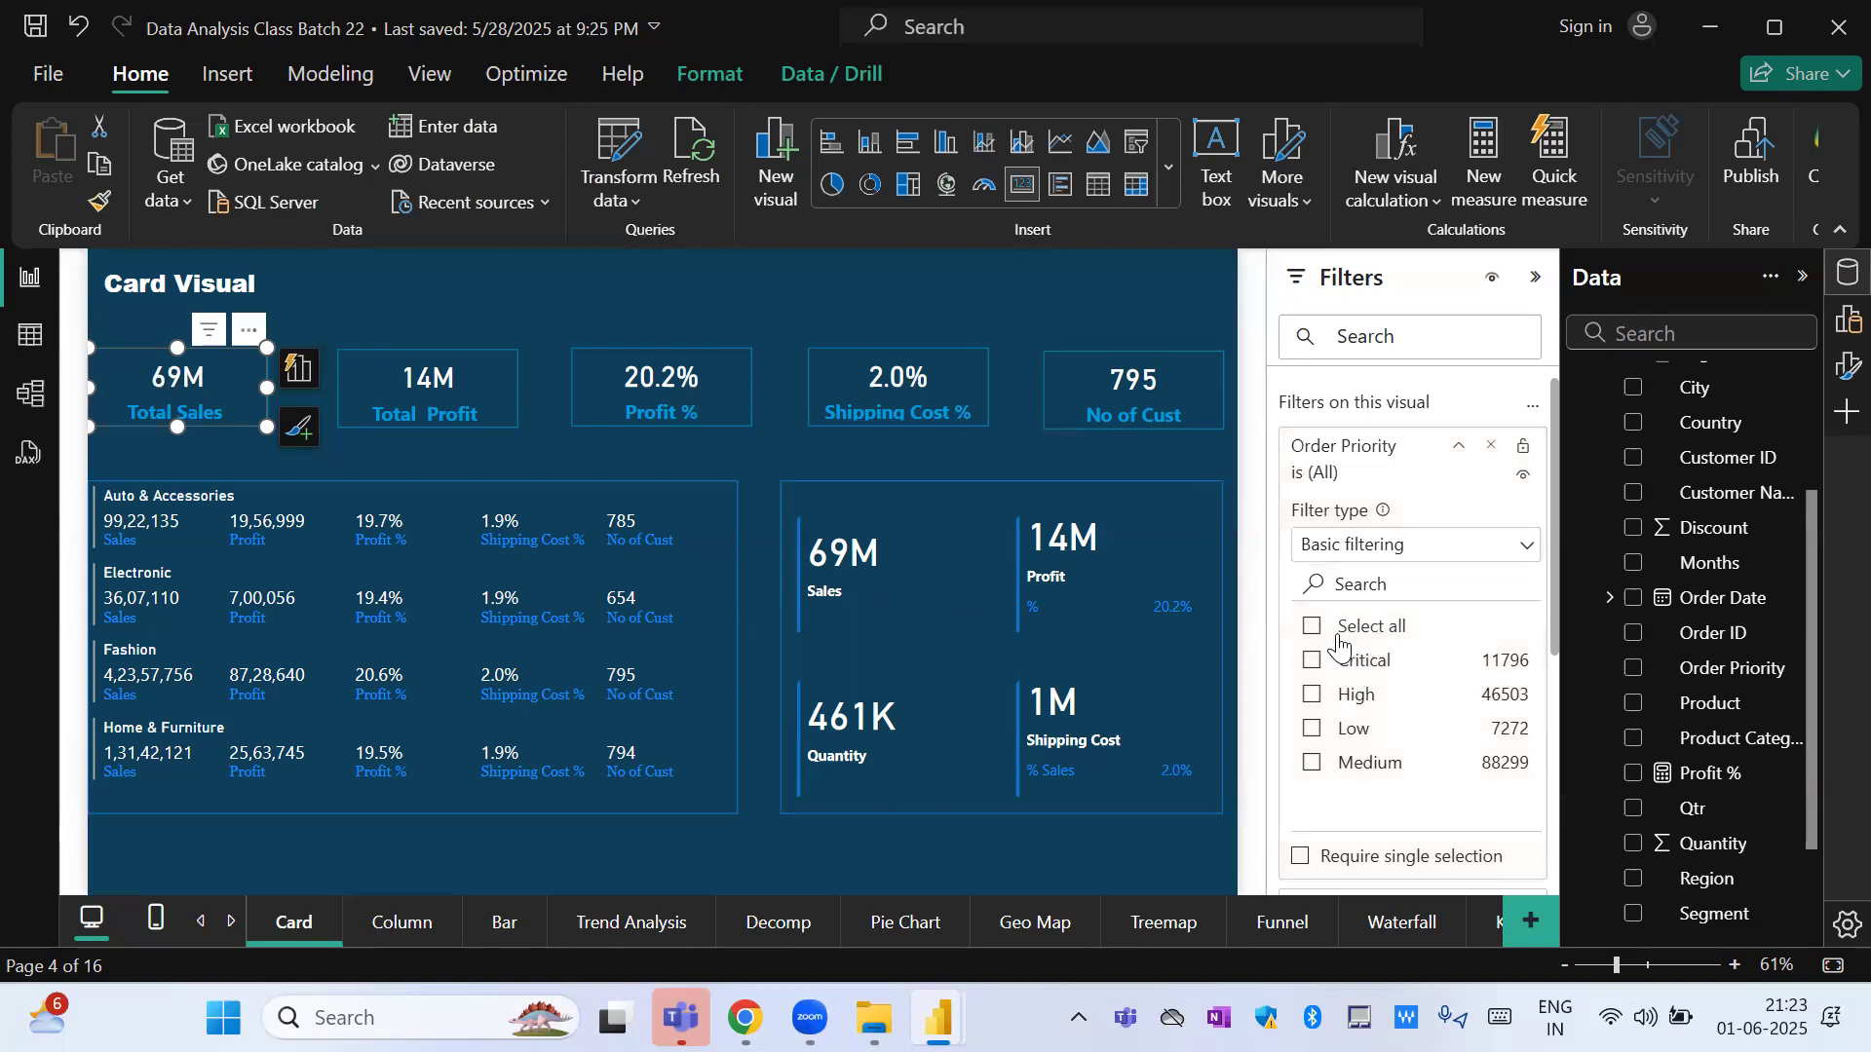
{"action": "left_click", "coordinate": [1391, 548]}
{"action": "left_click", "coordinate": [1366, 589]}
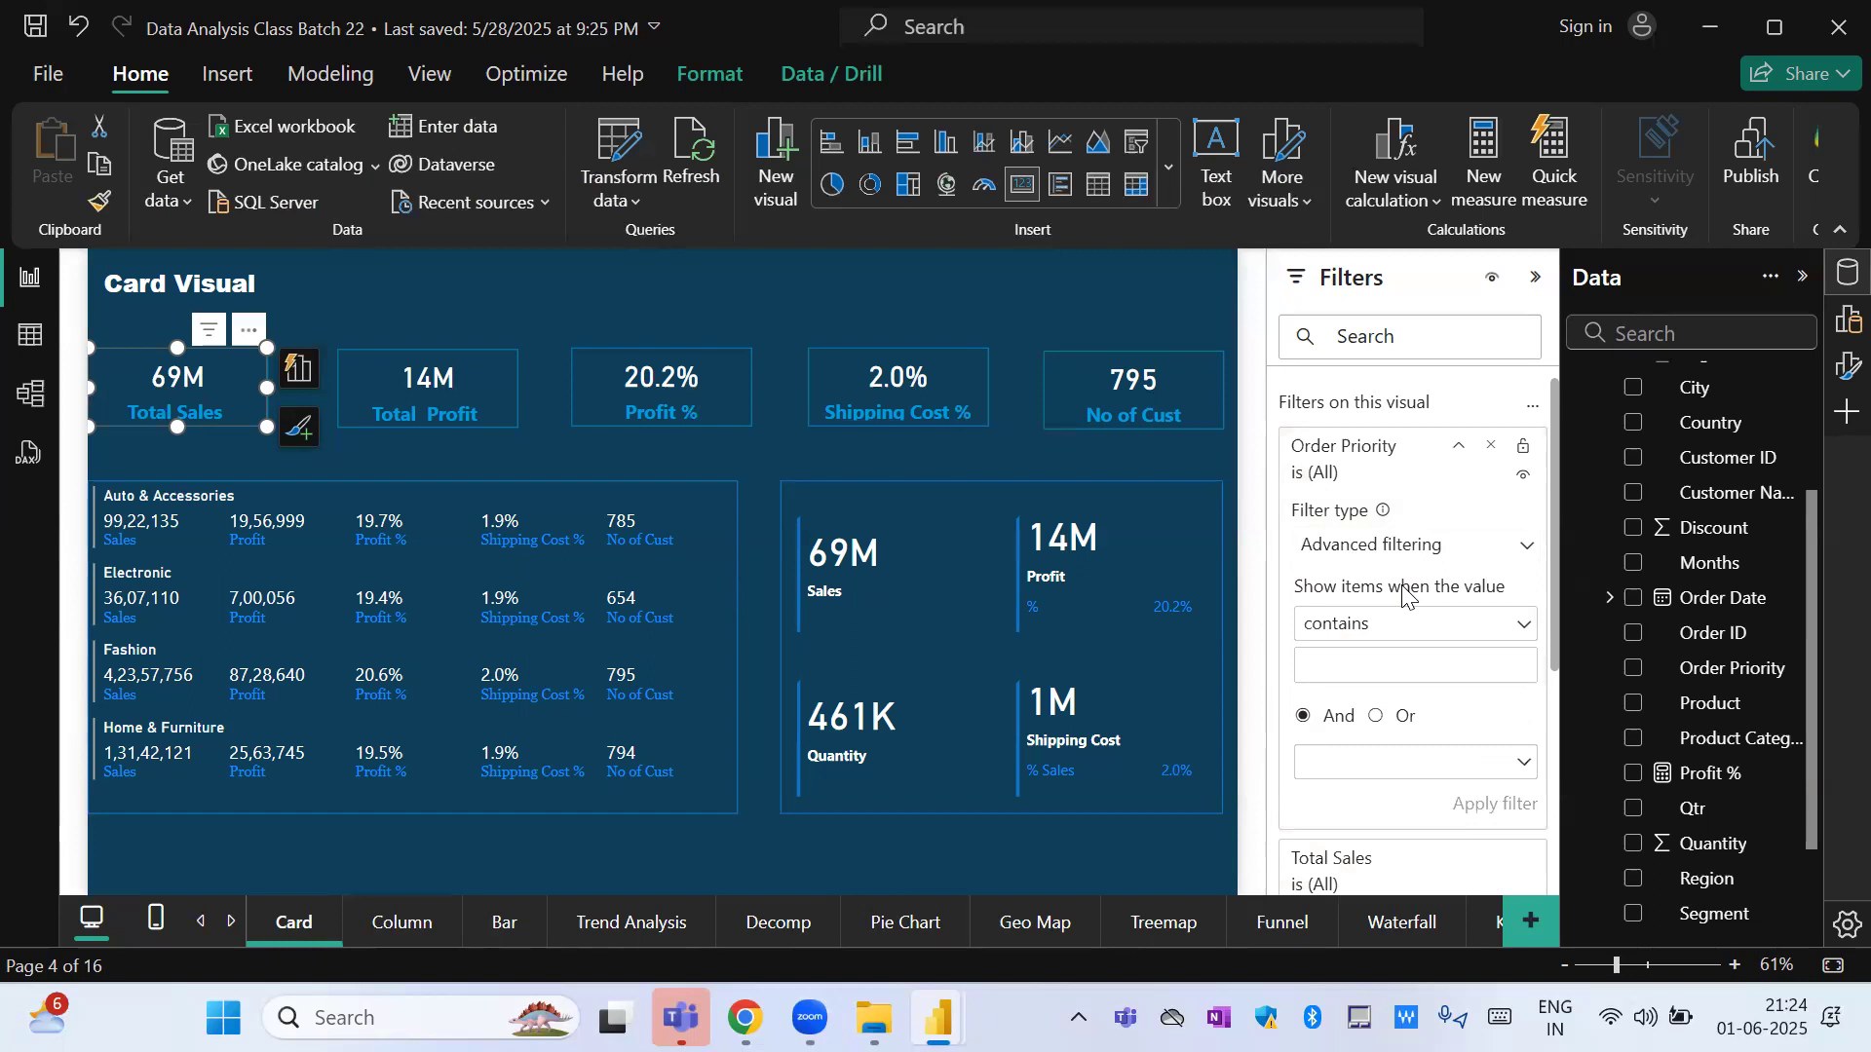
Set the Order Priority filter's condition to "starts with" and activate its value field.
{"action": "left_click", "coordinate": [1386, 626]}
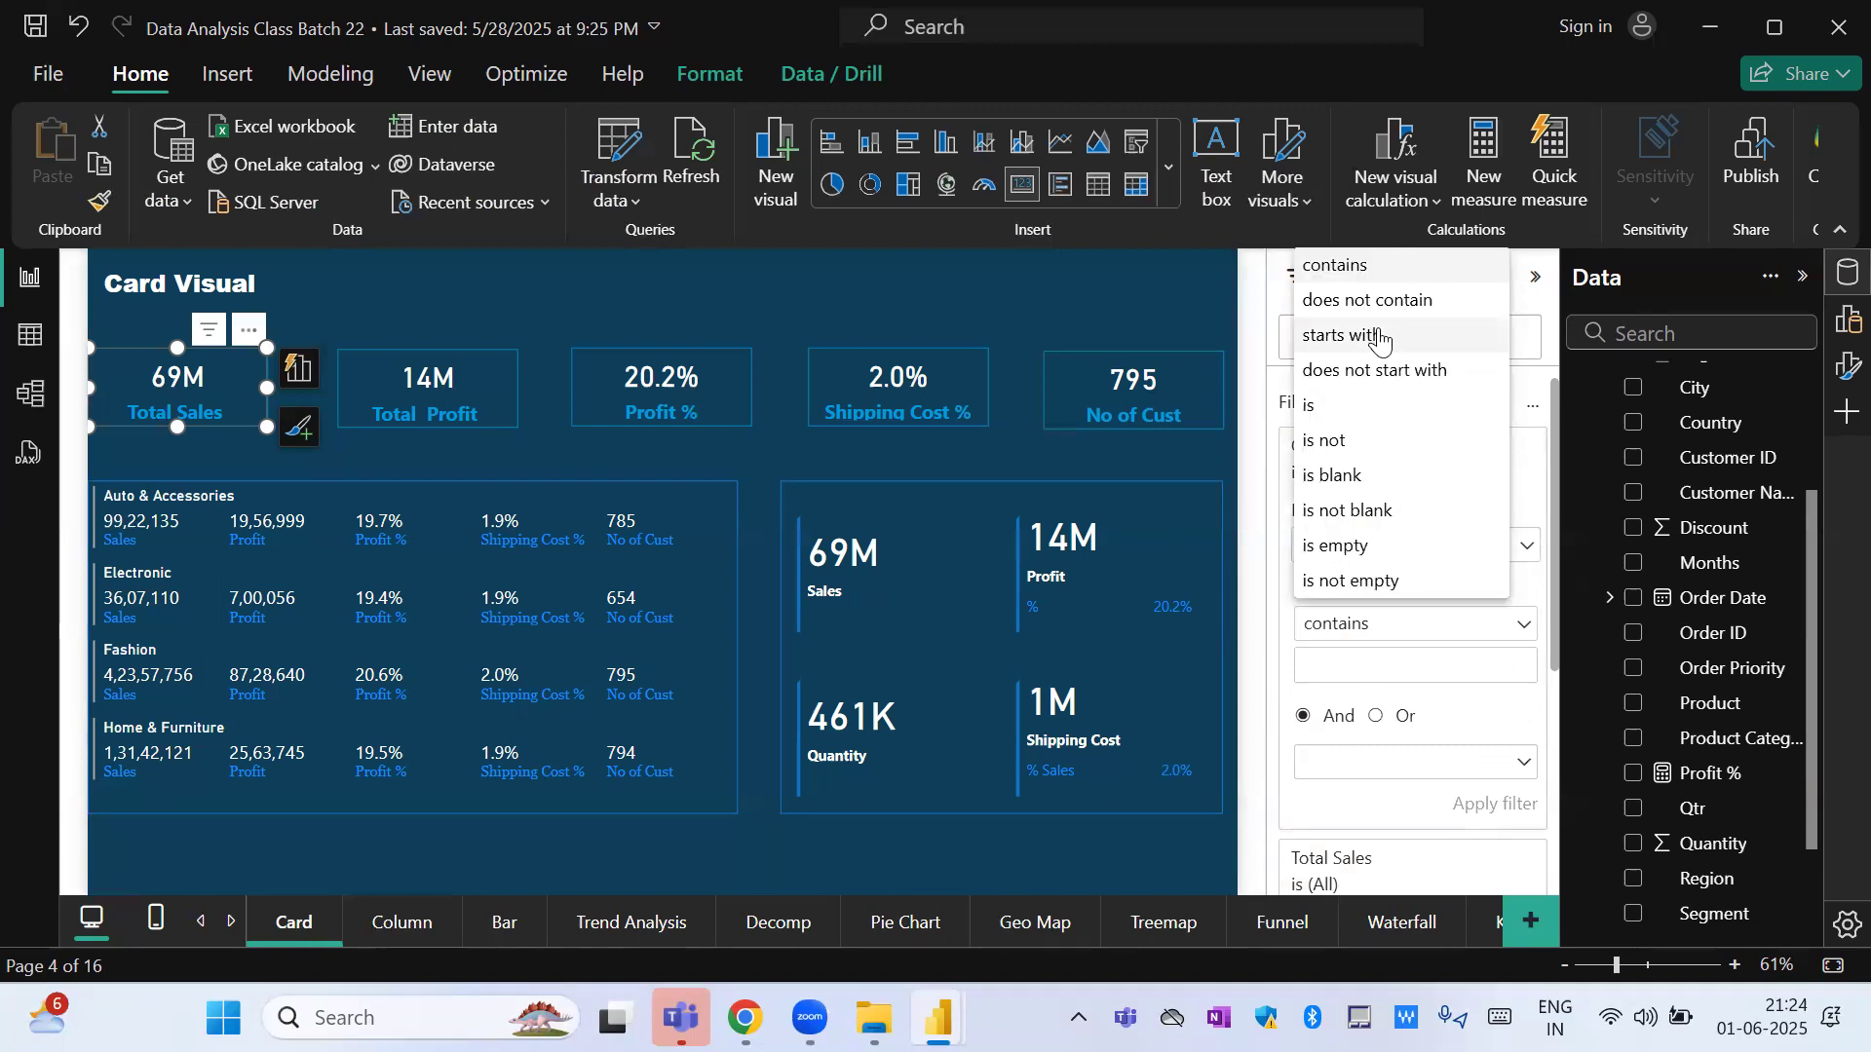
{"action": "left_click", "coordinate": [1379, 337]}
{"action": "left_click", "coordinate": [1385, 675]}
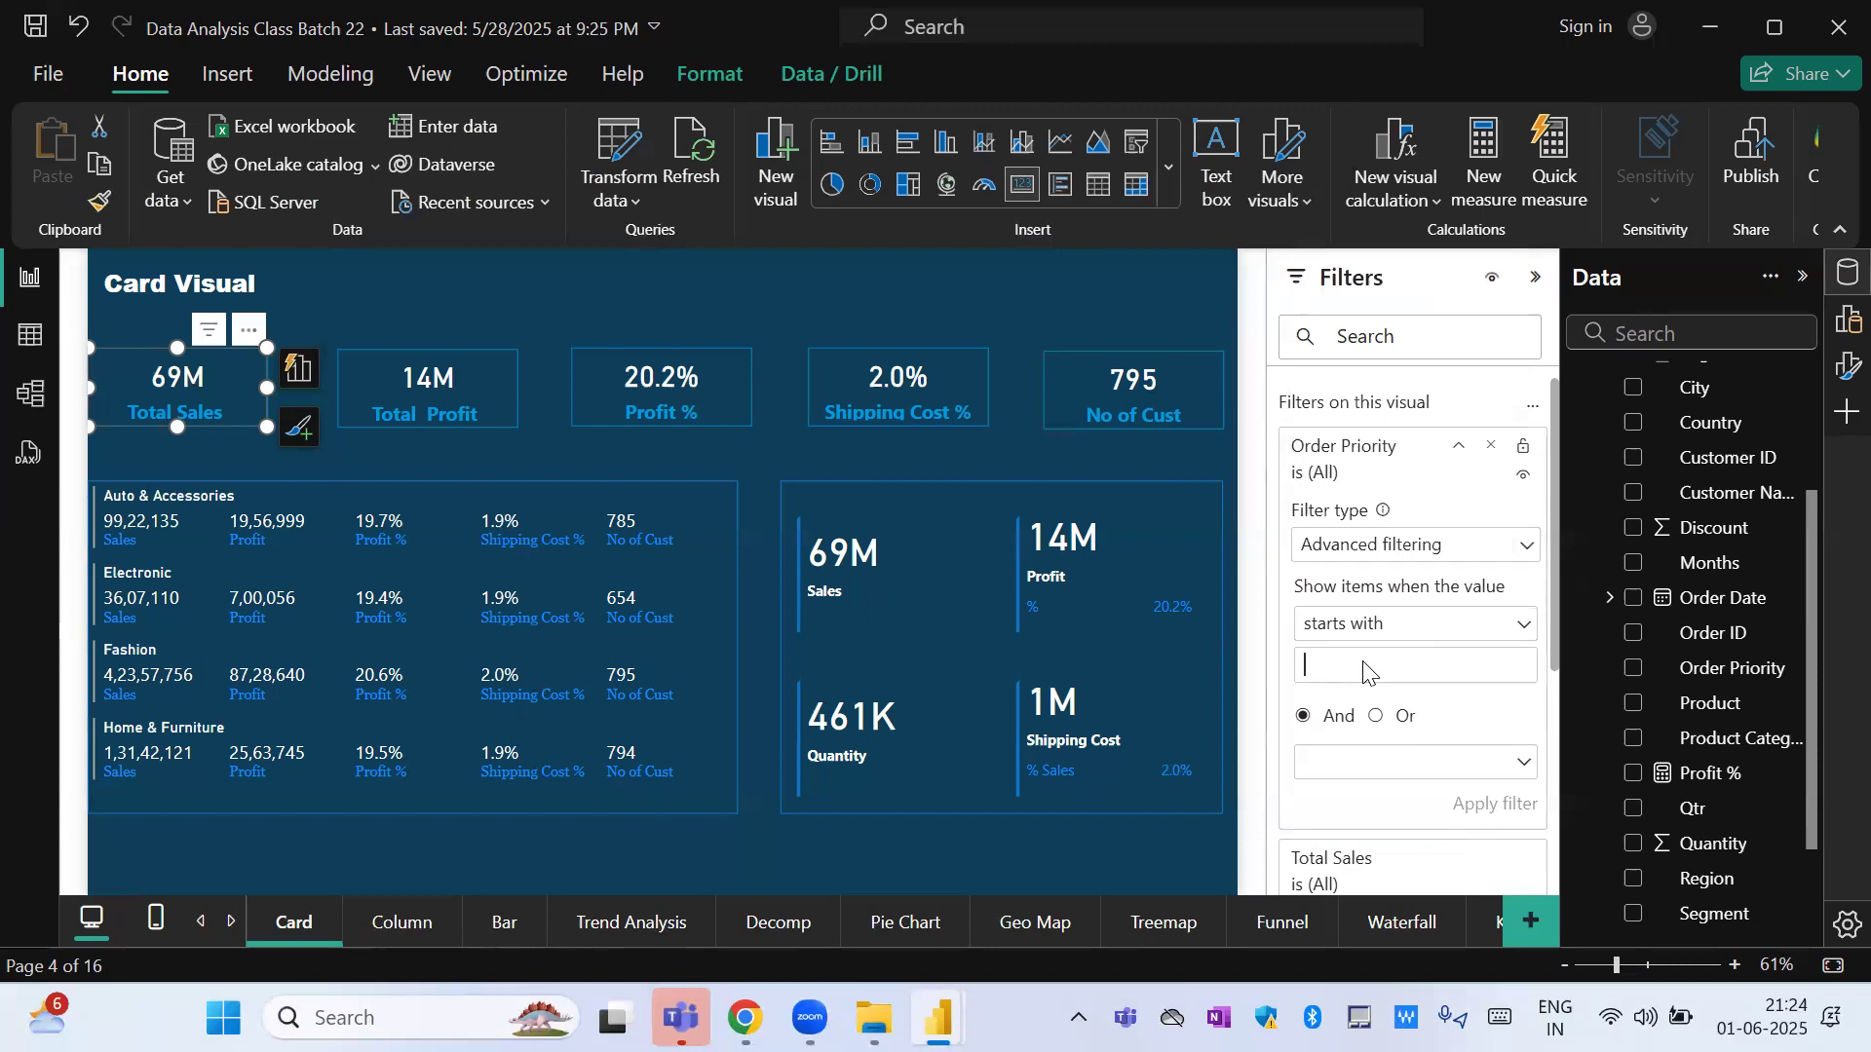
{"action": "left_click", "coordinate": [1336, 661]}
Switch the Order Priority filter type to Basic filtering, back to Advanced filtering, and finally to Top N.
{"action": "left_click", "coordinate": [1357, 546]}
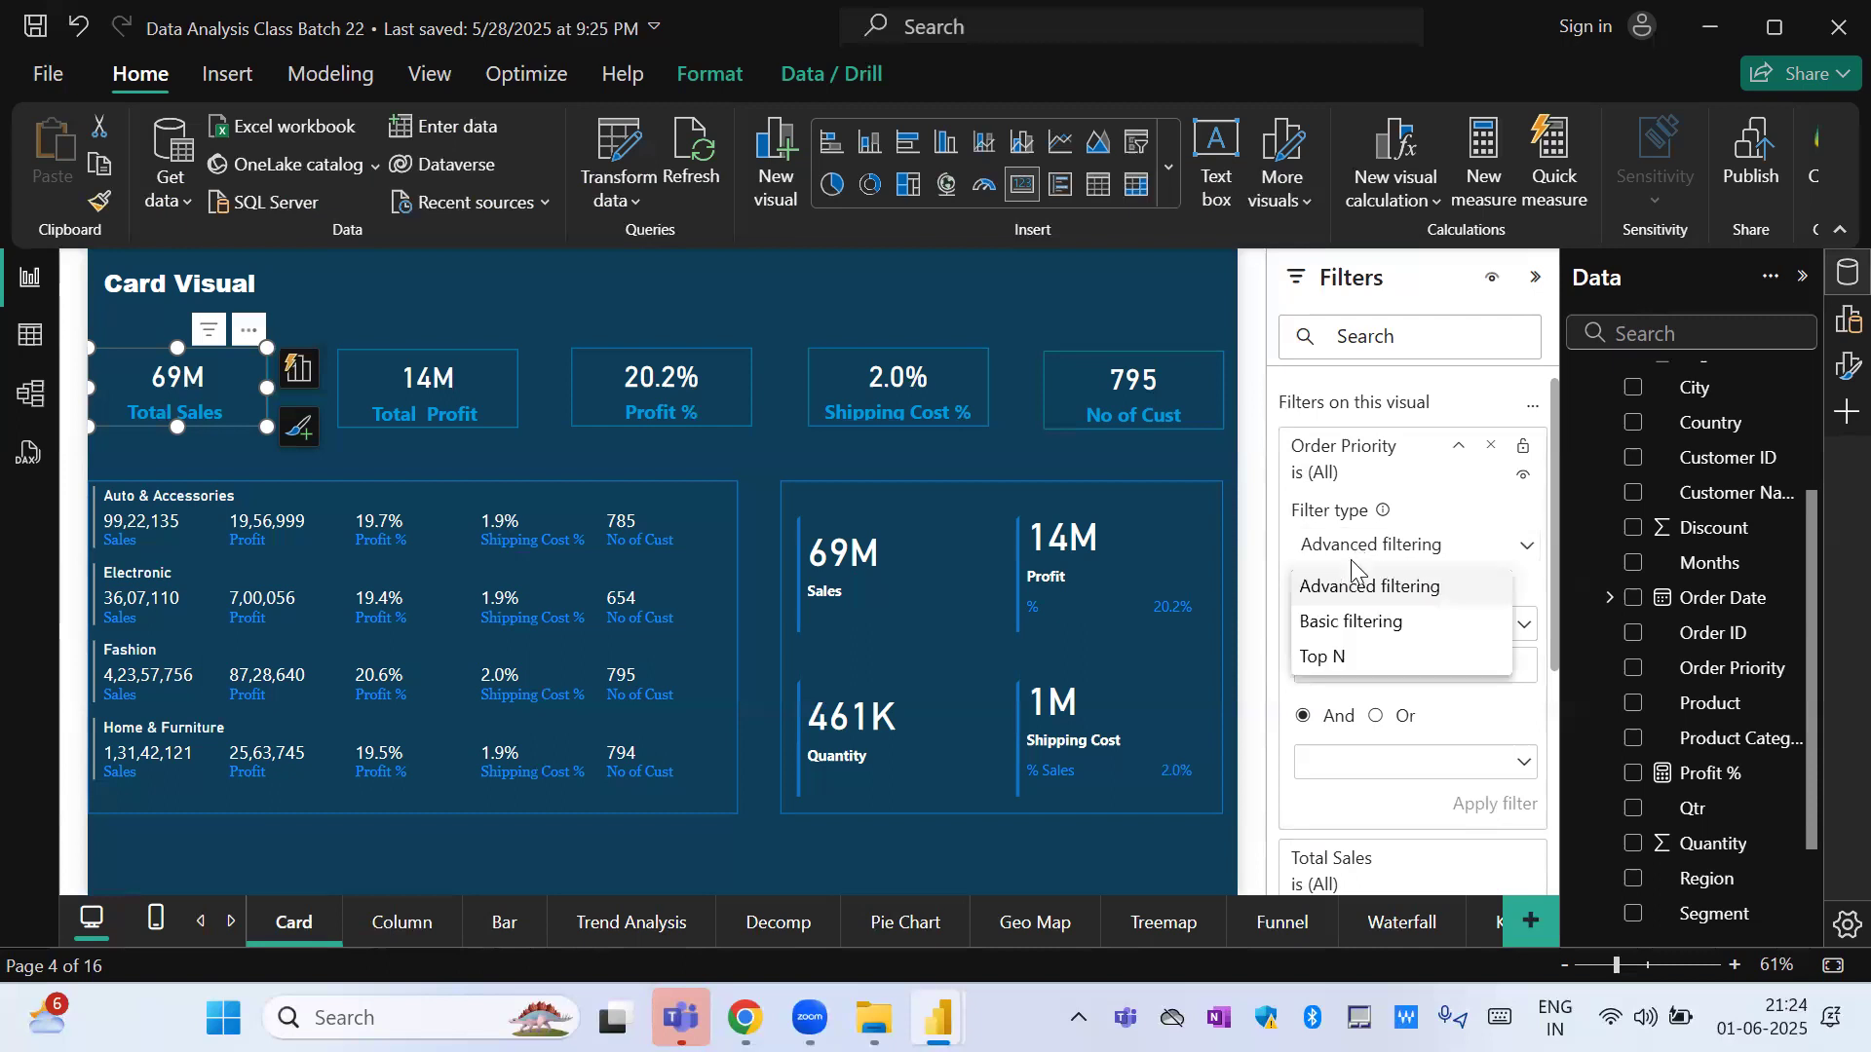
{"action": "left_click", "coordinate": [1348, 632]}
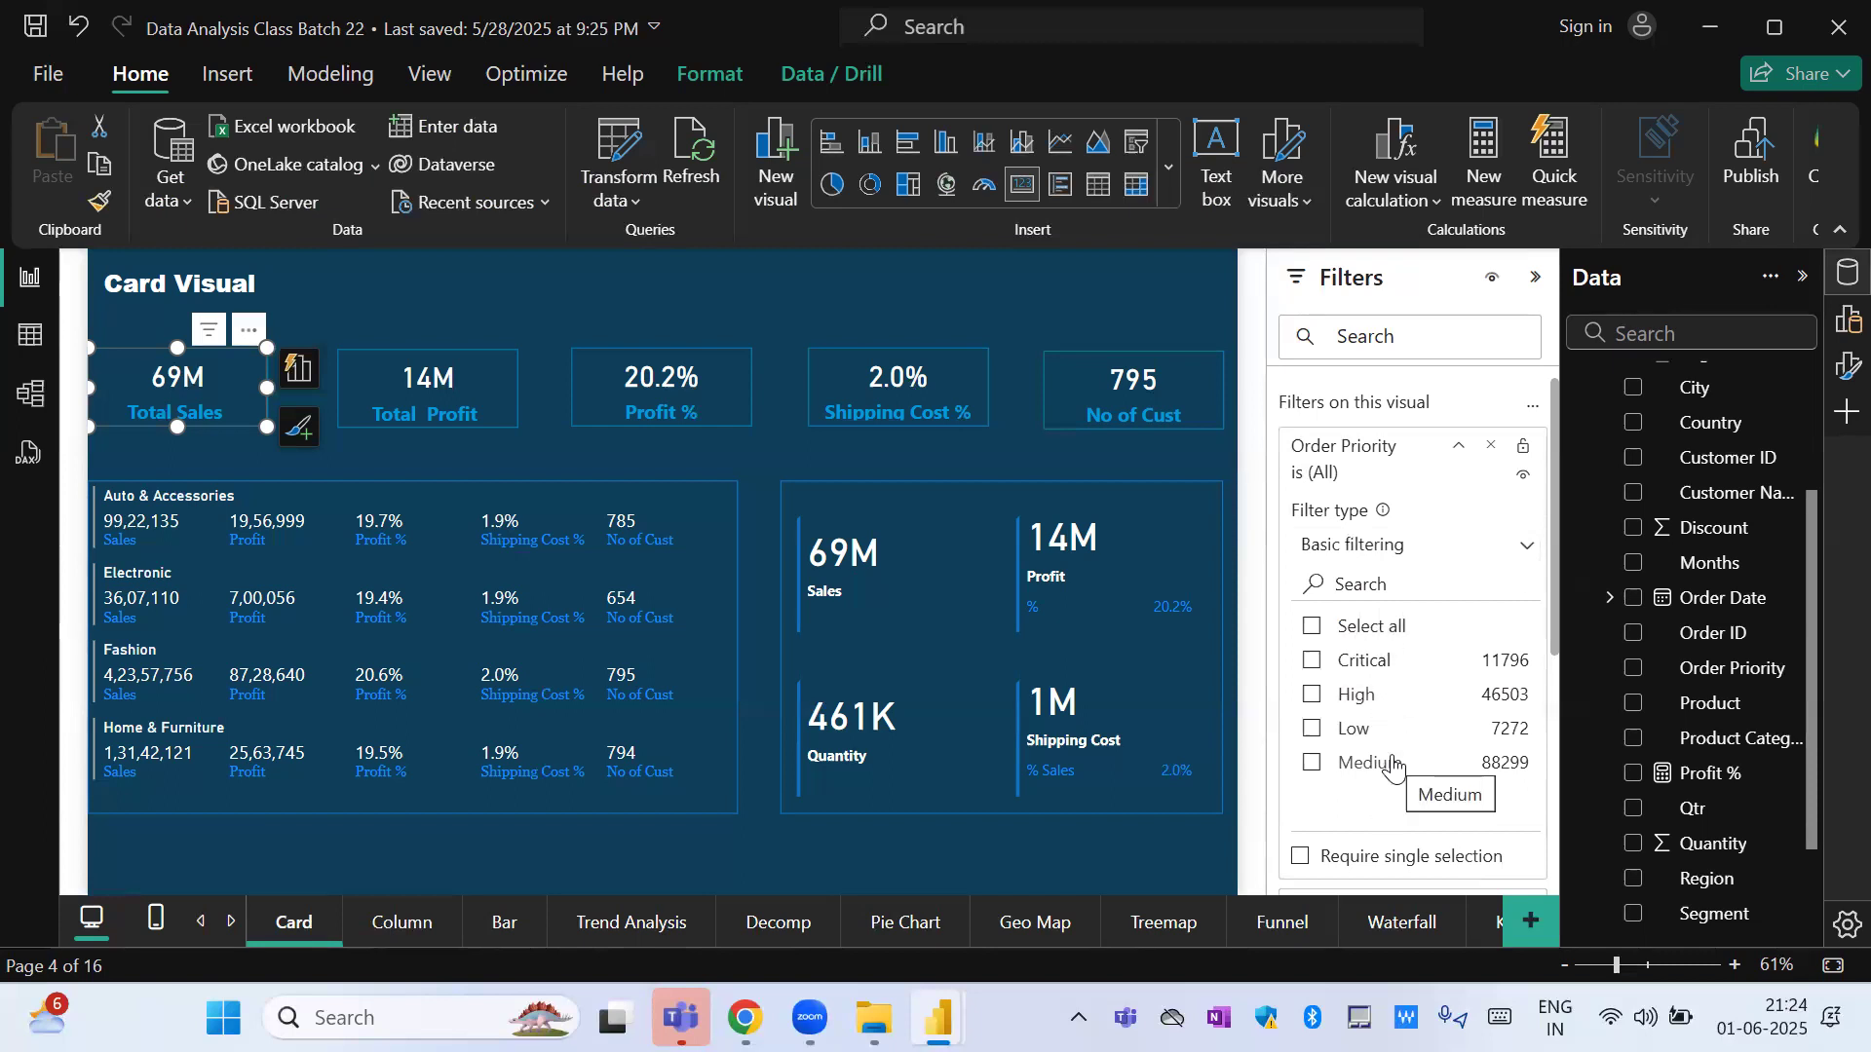
{"action": "left_click", "coordinate": [1380, 557]}
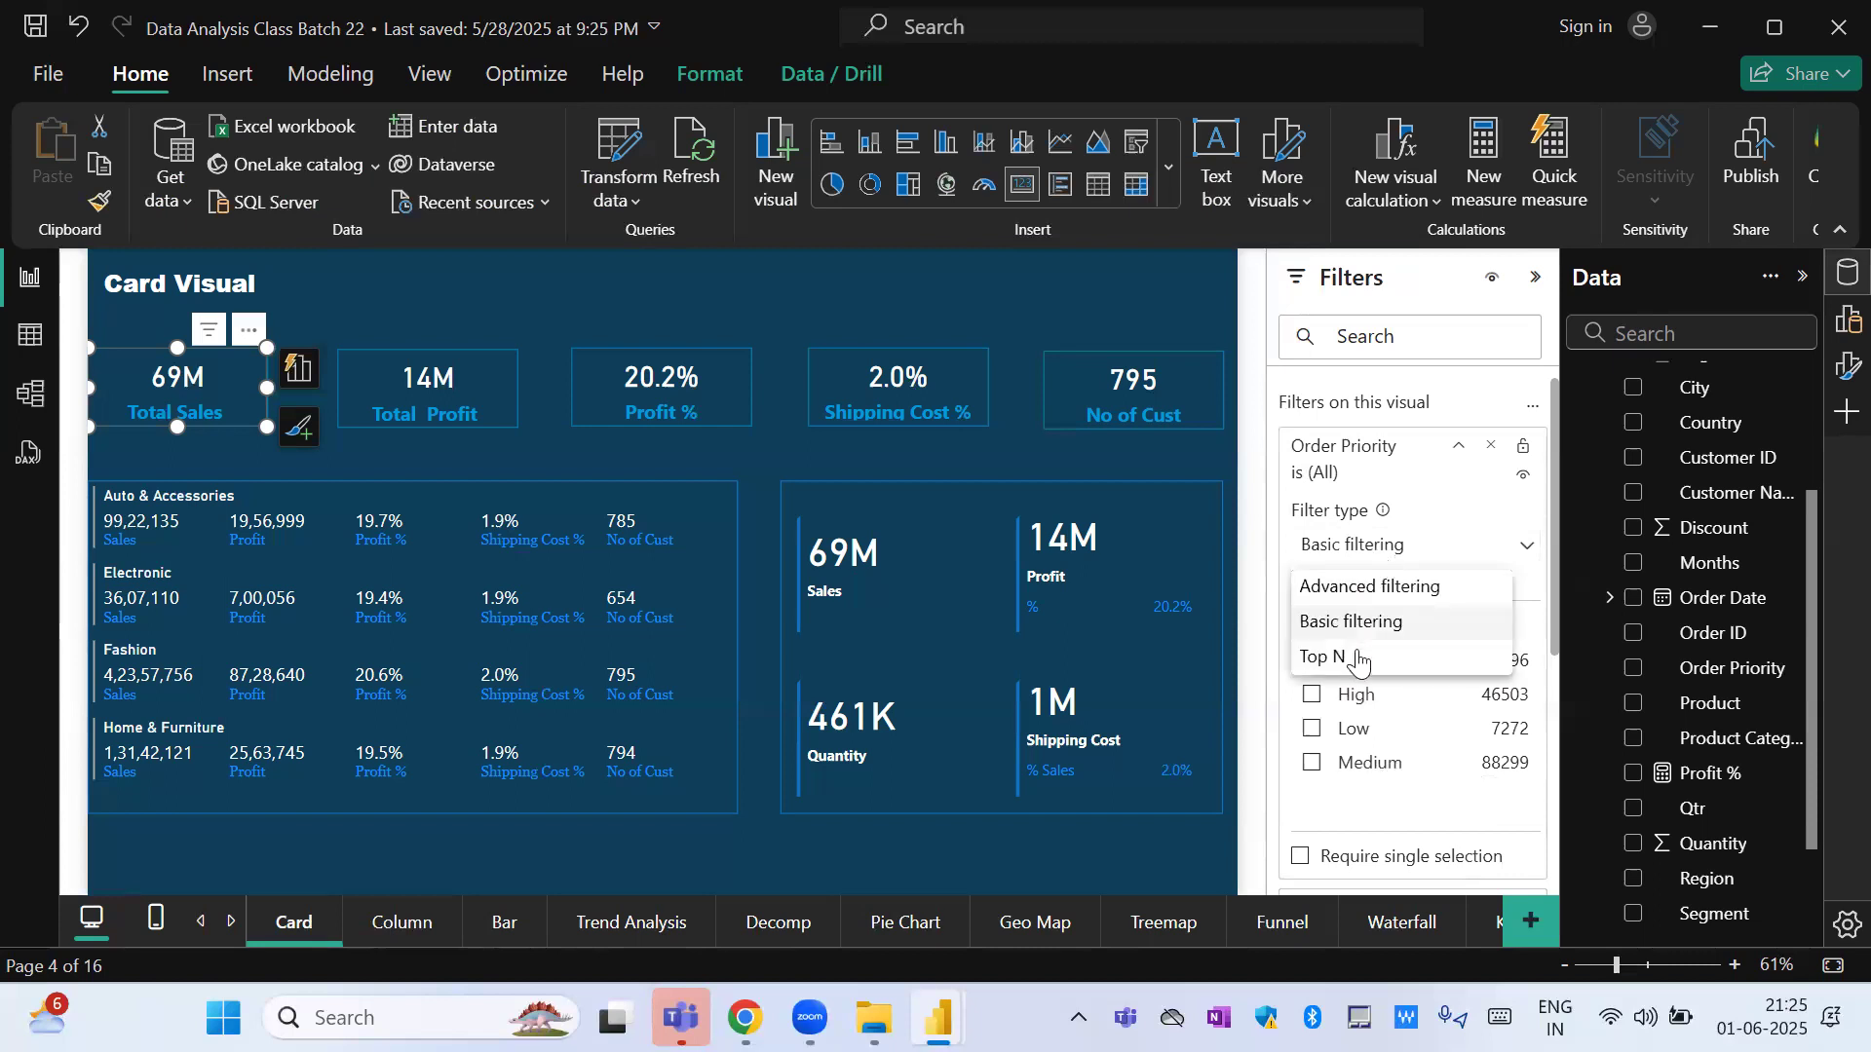
{"action": "left_click", "coordinate": [1378, 586]}
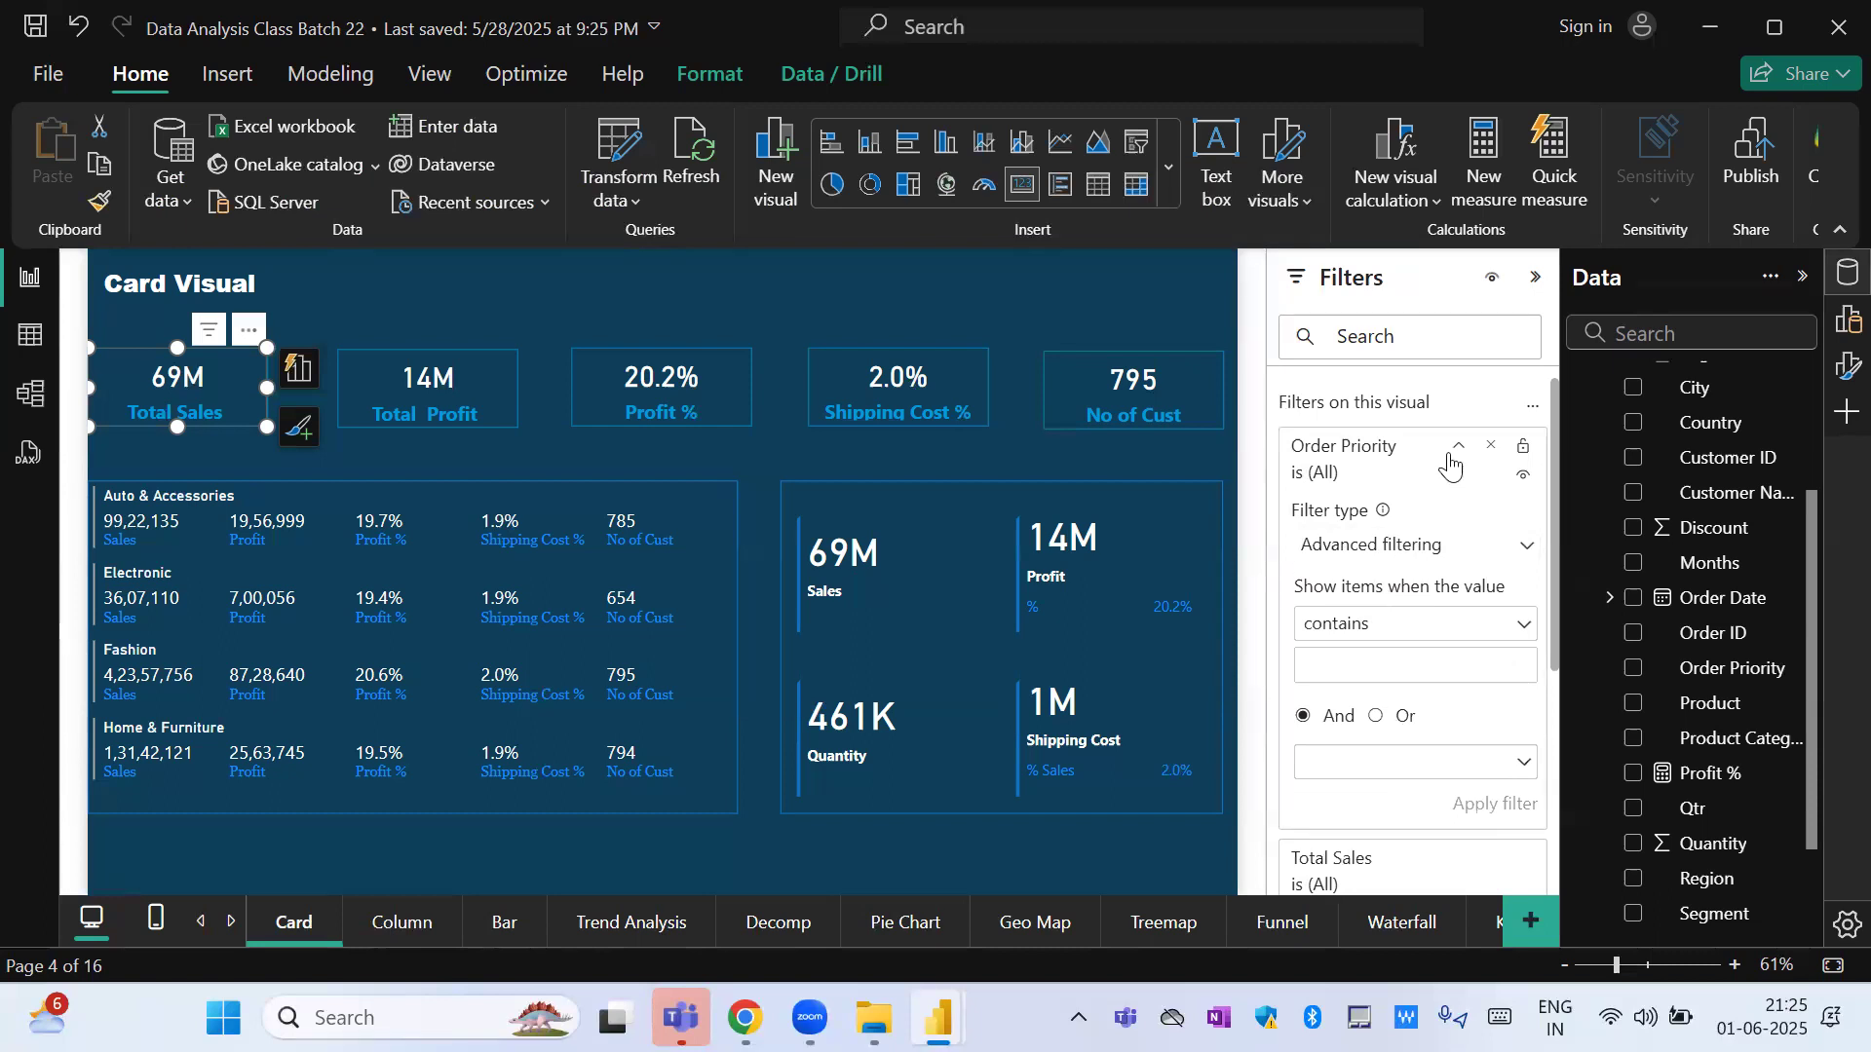
{"action": "left_click", "coordinate": [1430, 545]}
{"action": "left_click", "coordinate": [1369, 670]}
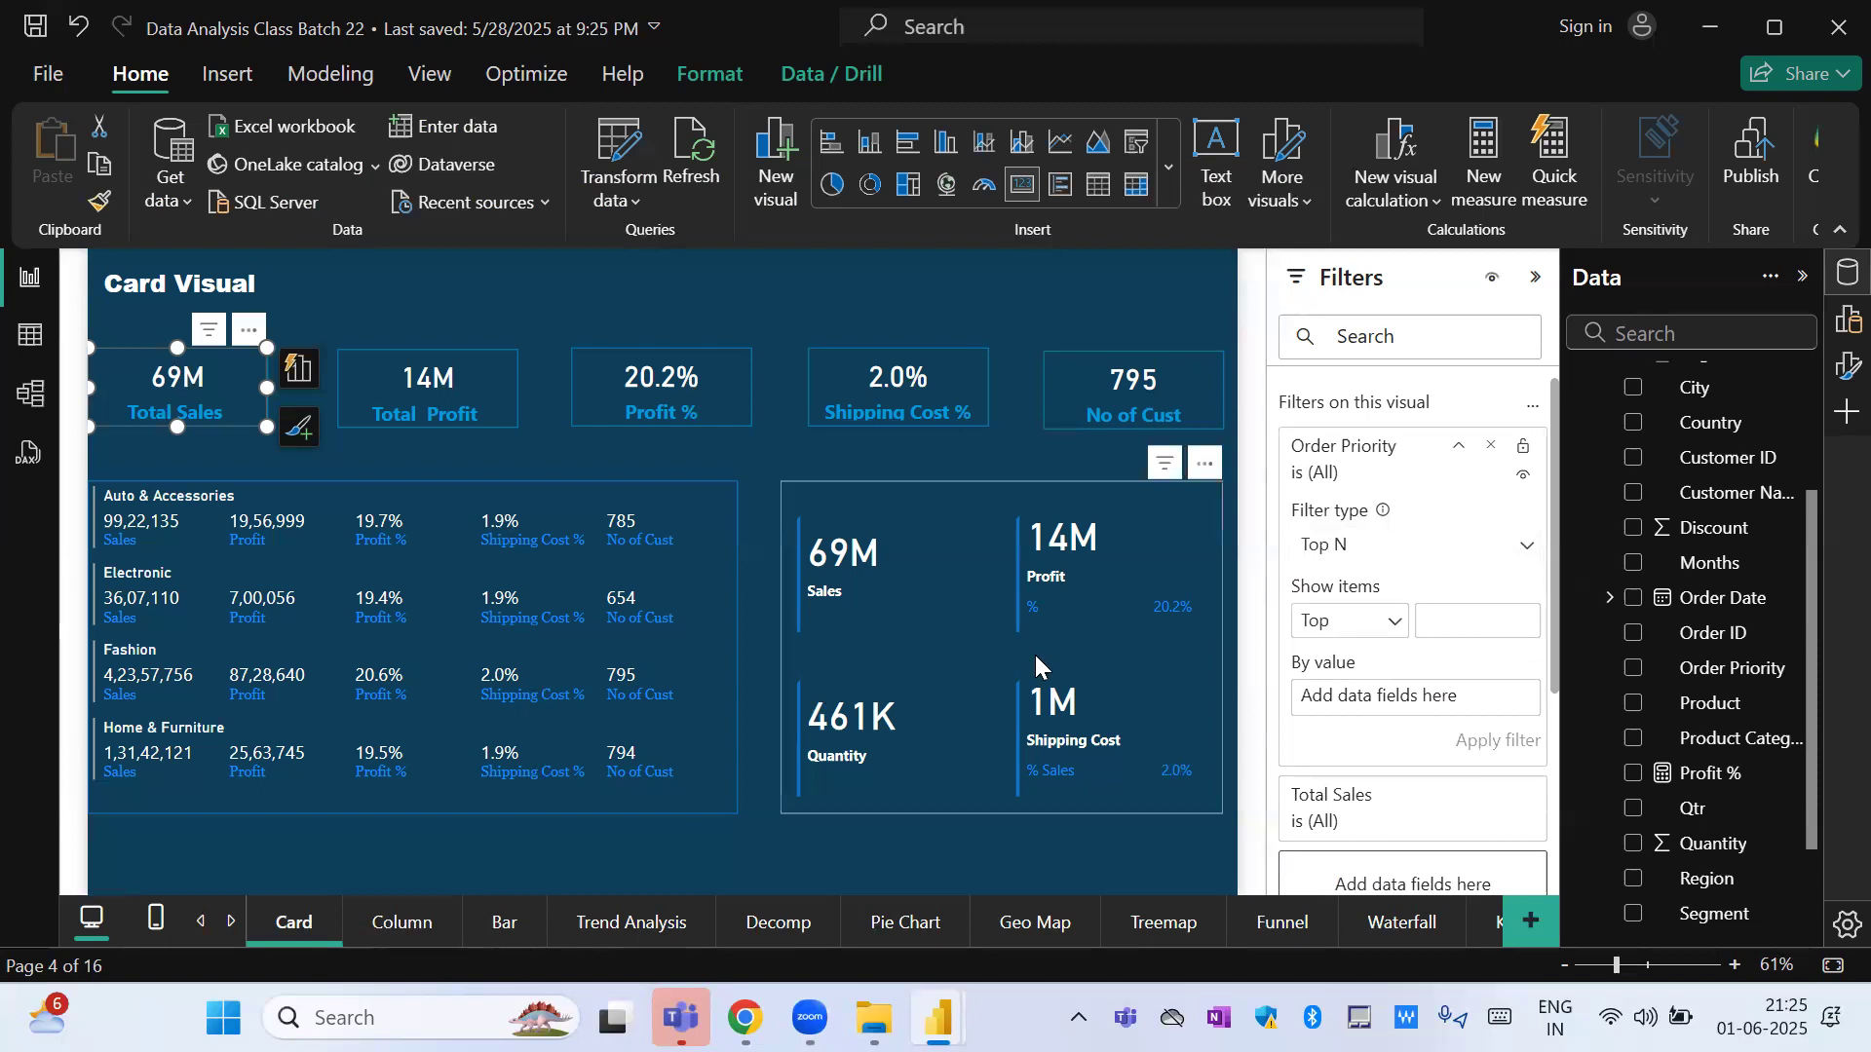
Narrow the Sales, Profit, Quantity and Shipping Cost card and the product category card, moving the former close beside the latter.
{"action": "left_click", "coordinate": [871, 659]}
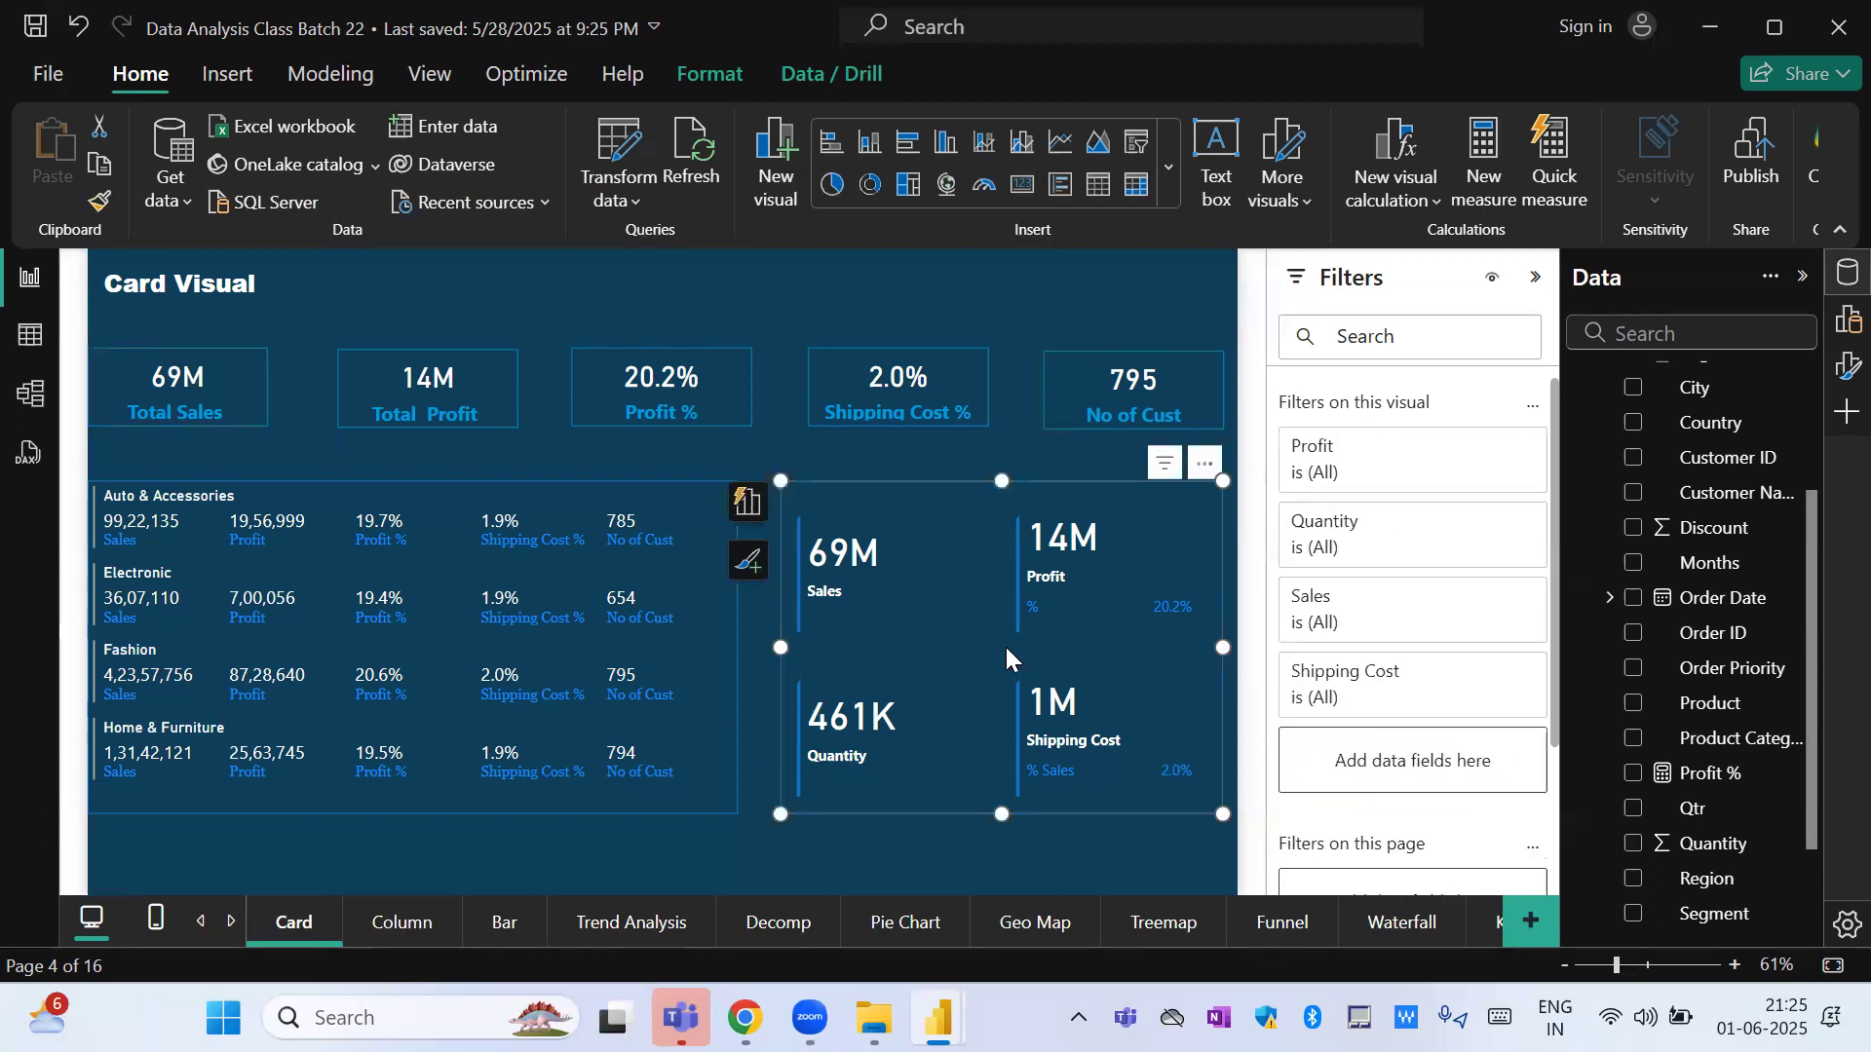
{"action": "left_click_drag", "start_coordinate": [1221, 650], "coordinate": [1028, 648]}
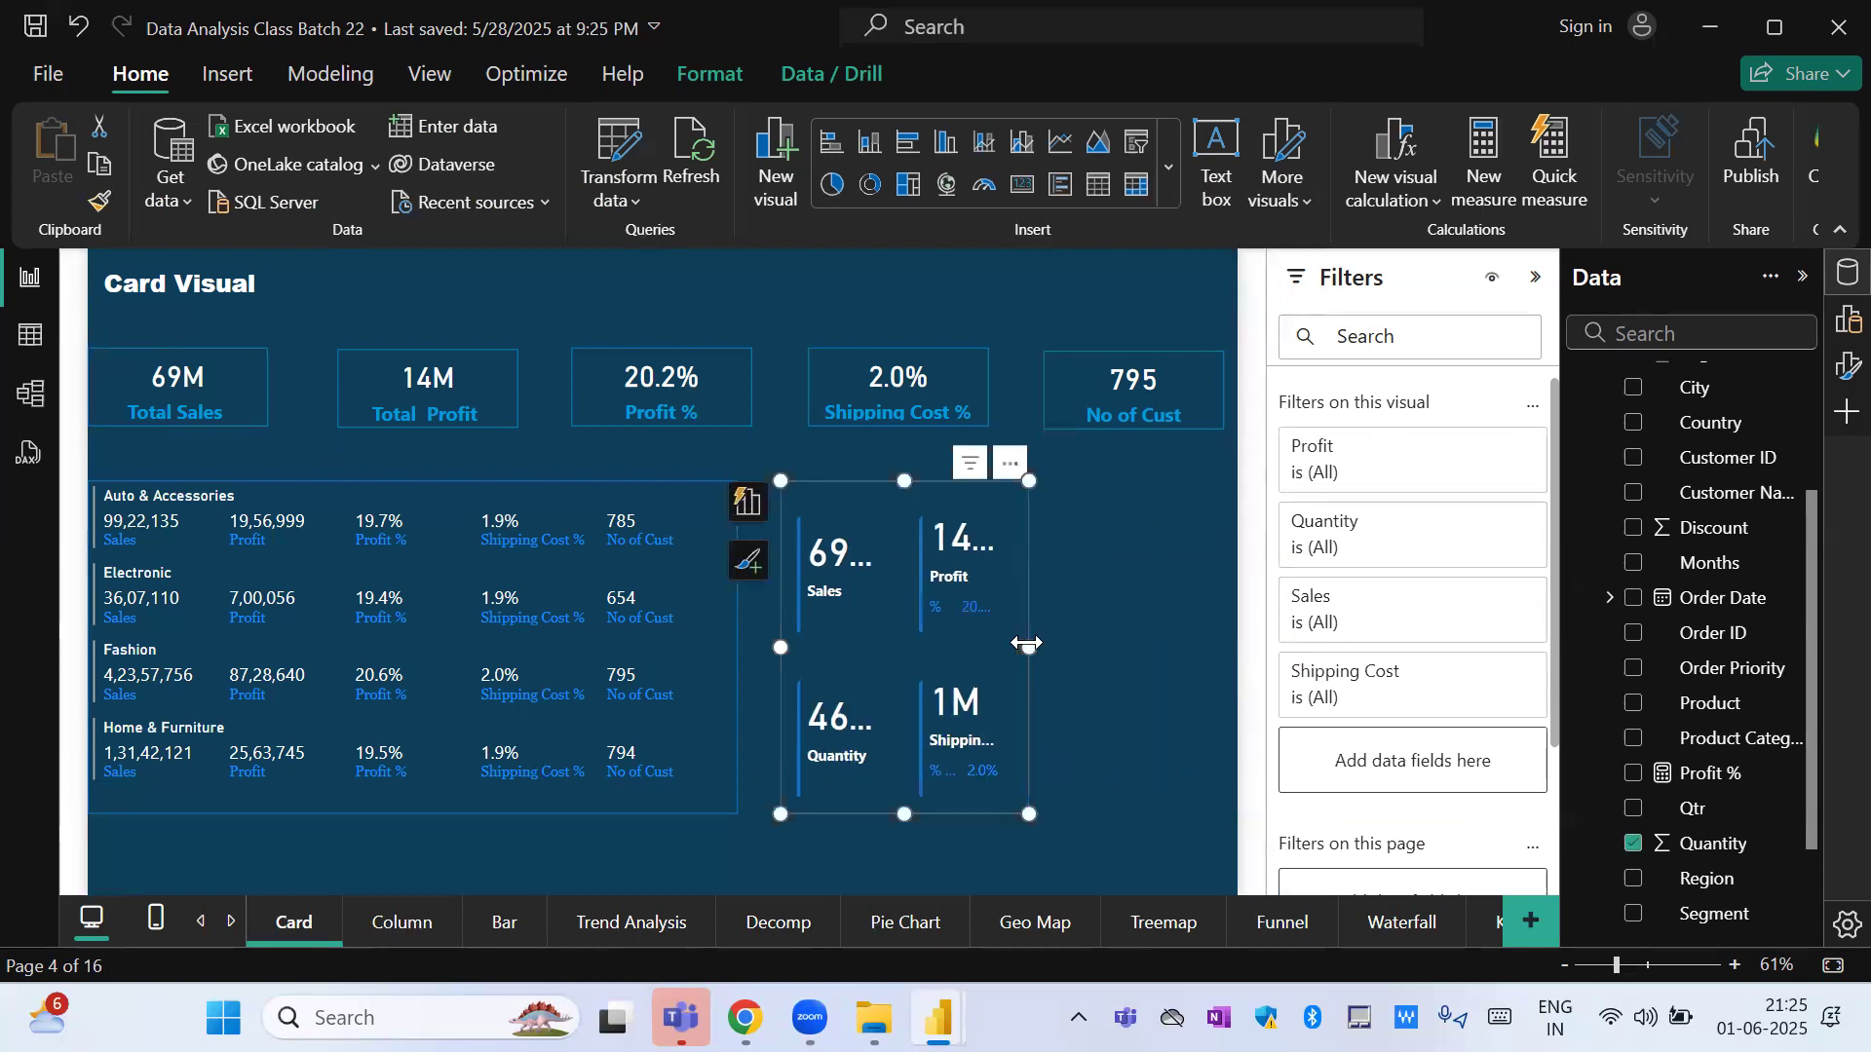
{"action": "left_click", "coordinate": [728, 647]}
{"action": "left_click_drag", "start_coordinate": [732, 647], "coordinate": [392, 648]}
{"action": "left_click_drag", "start_coordinate": [845, 640], "coordinate": [501, 635]}
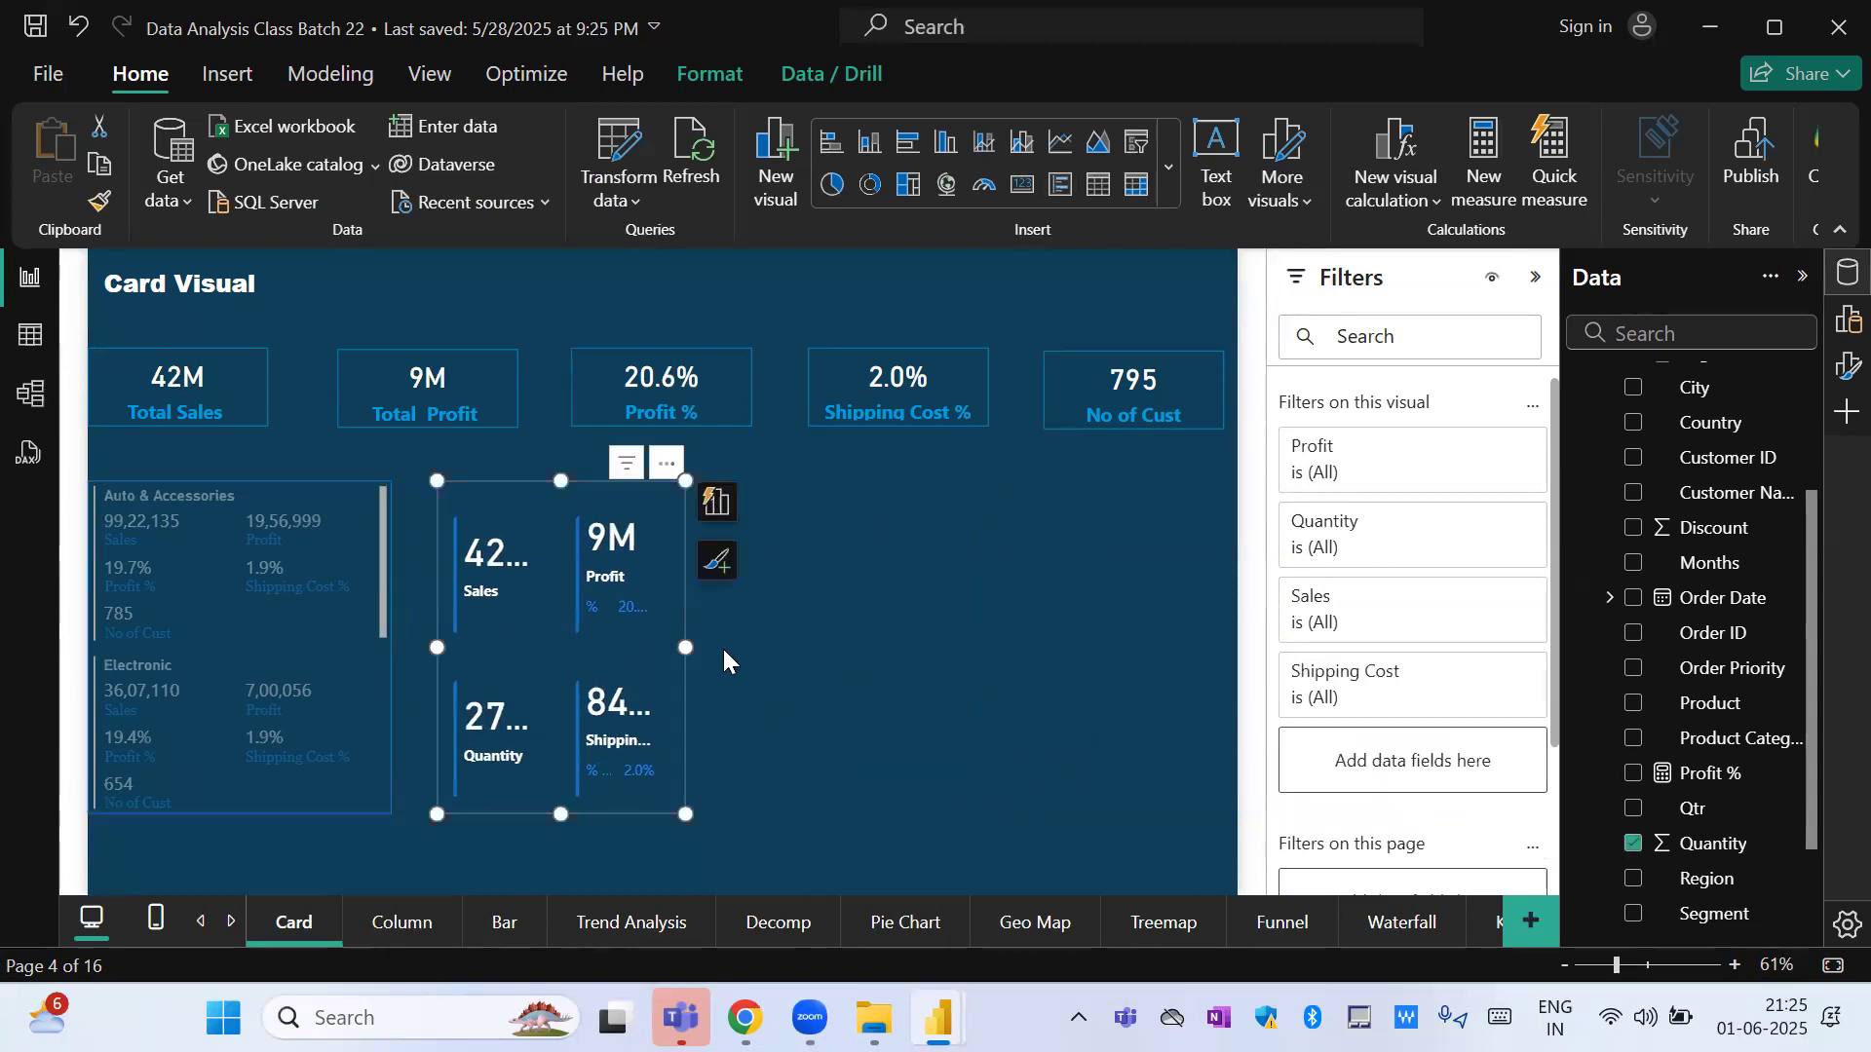
{"action": "left_click", "coordinate": [857, 629]}
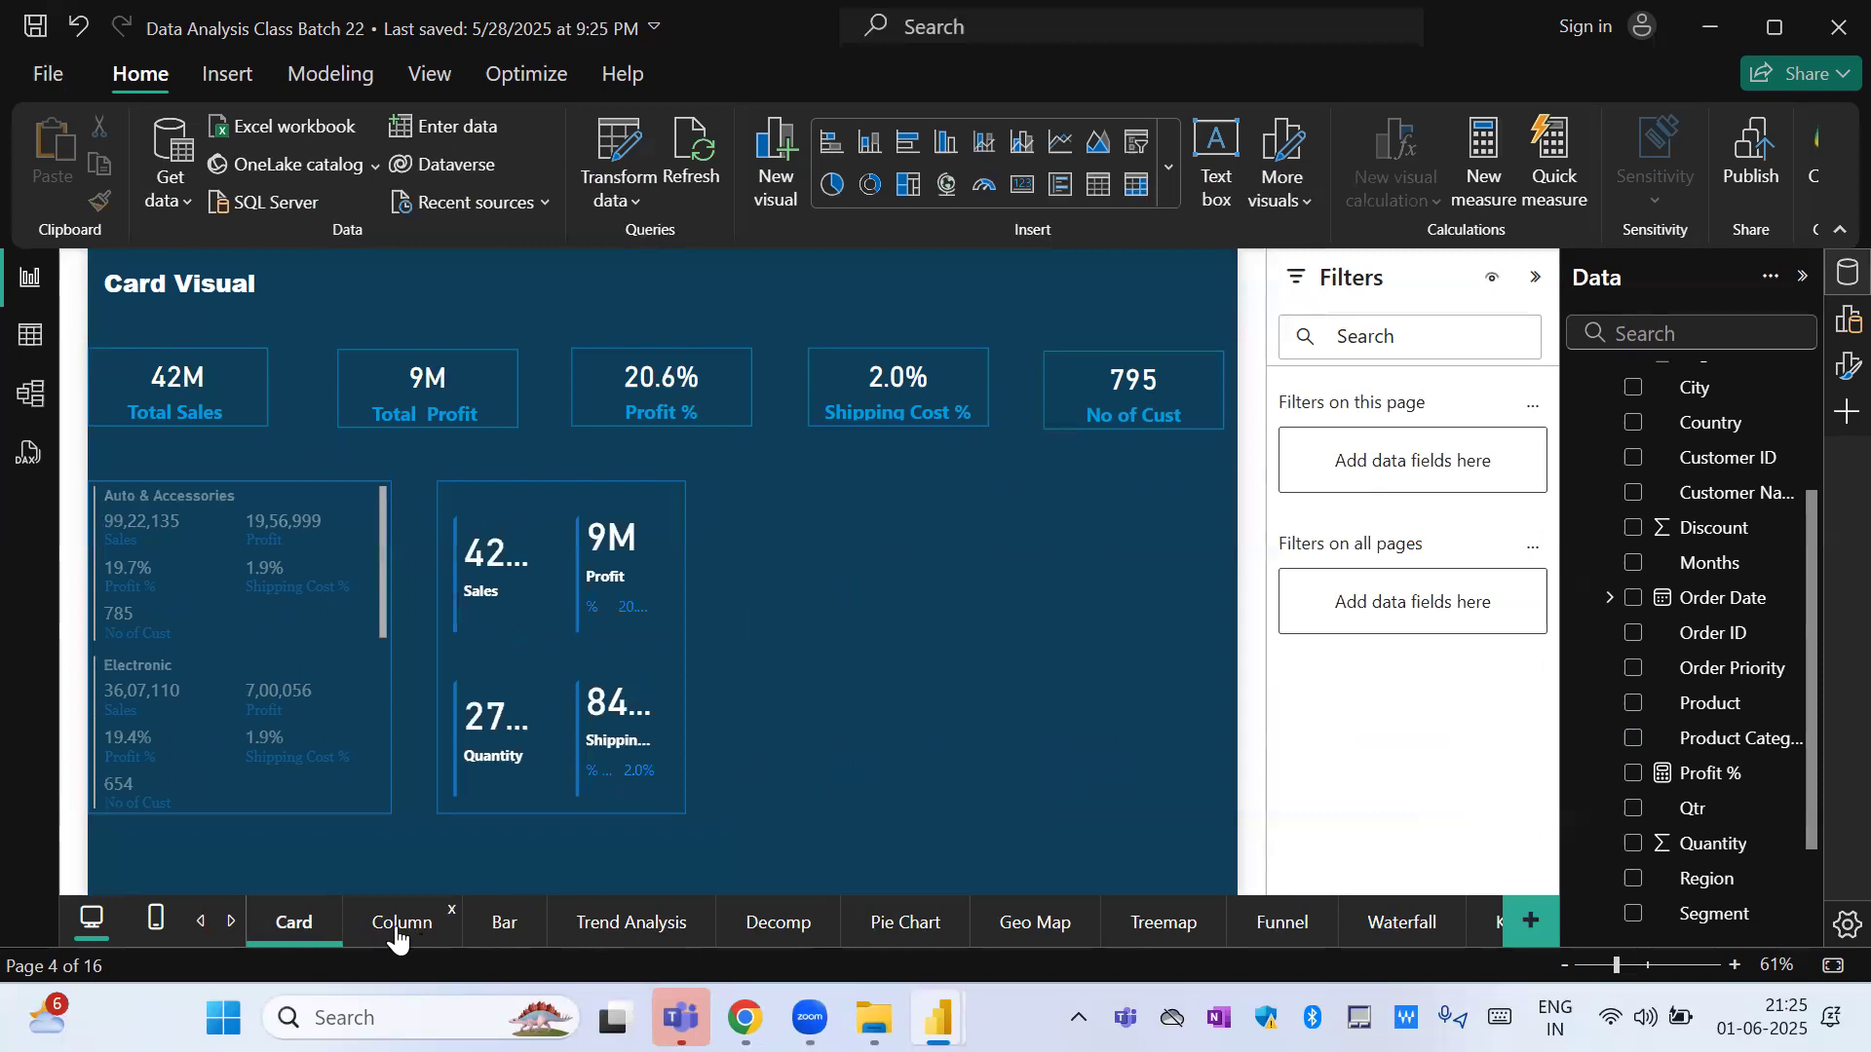
Open the Table page and show the visual-level filters of the Customer Level Analysis table.
{"action": "left_click", "coordinate": [202, 922]}
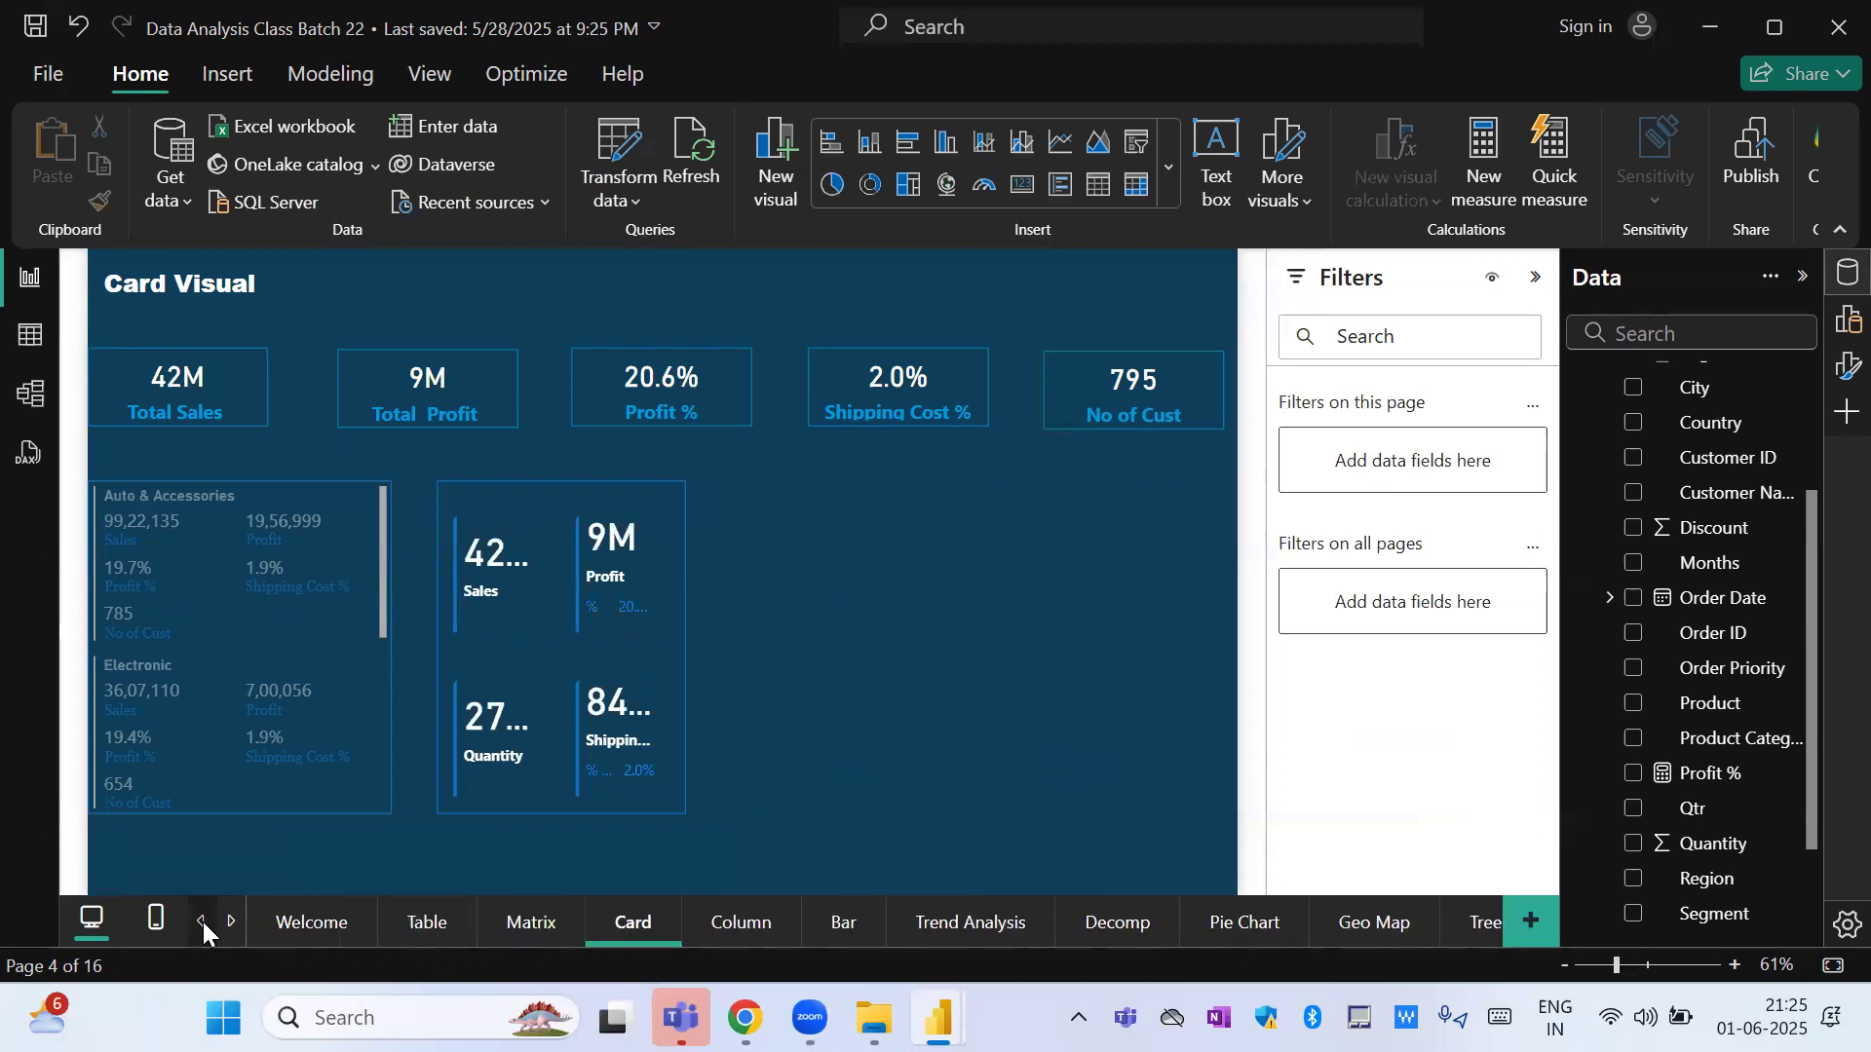
{"action": "left_click", "coordinate": [425, 921]}
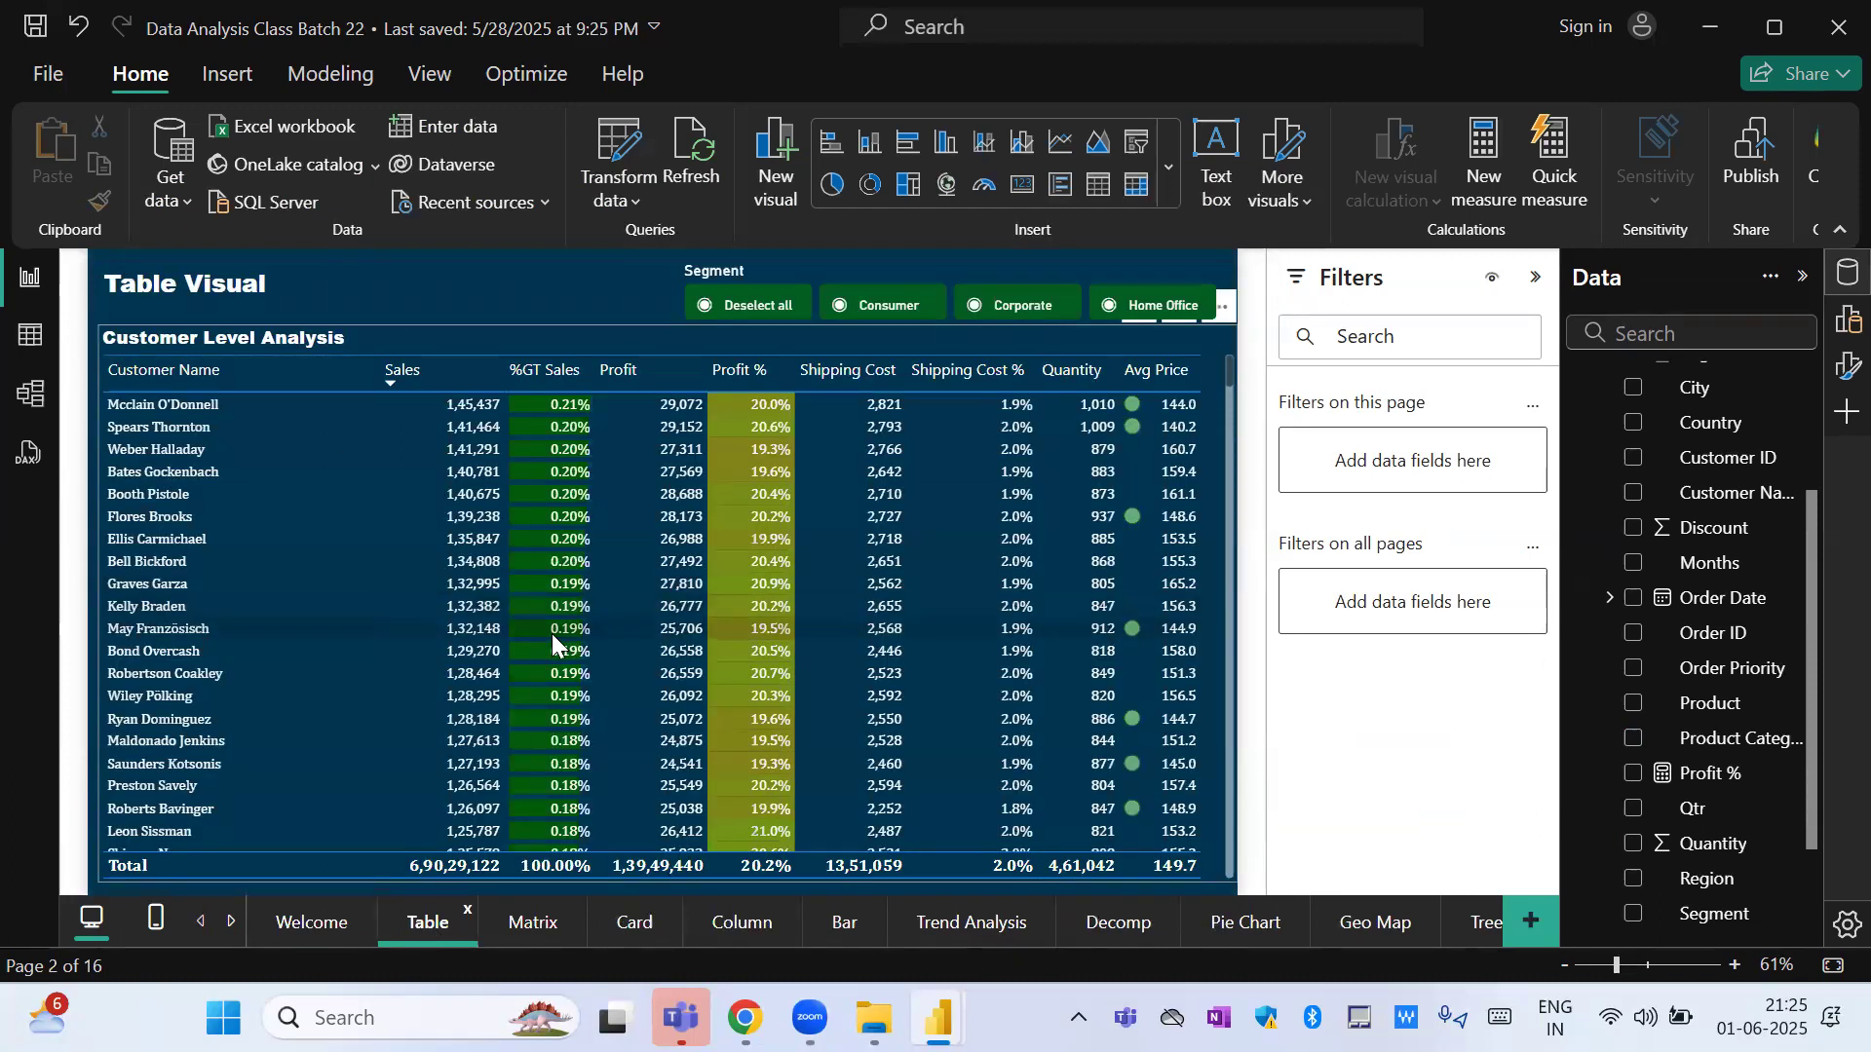
{"action": "left_click", "coordinate": [535, 339]}
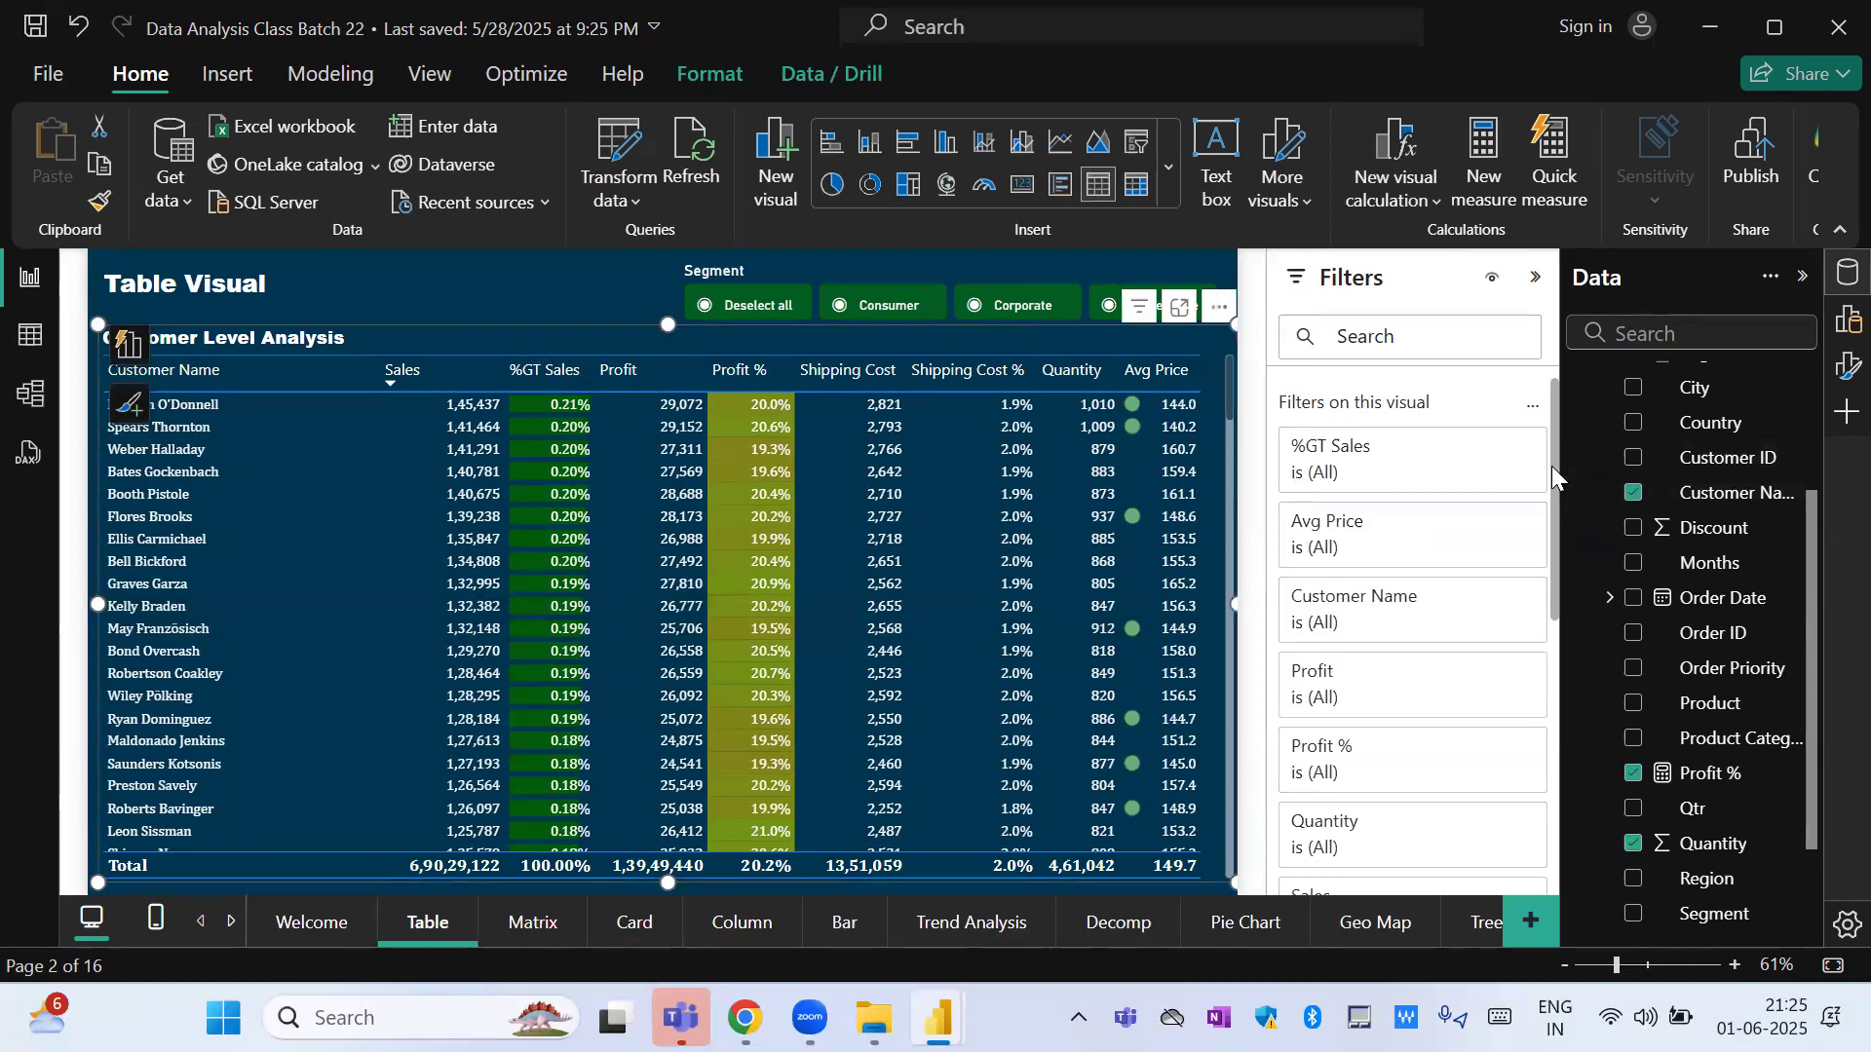
Expand the Sales filter of the Customer Level Analysis table and show its available comparison conditions.
{"action": "left_click_drag", "start_coordinate": [1553, 477], "coordinate": [1553, 651]}
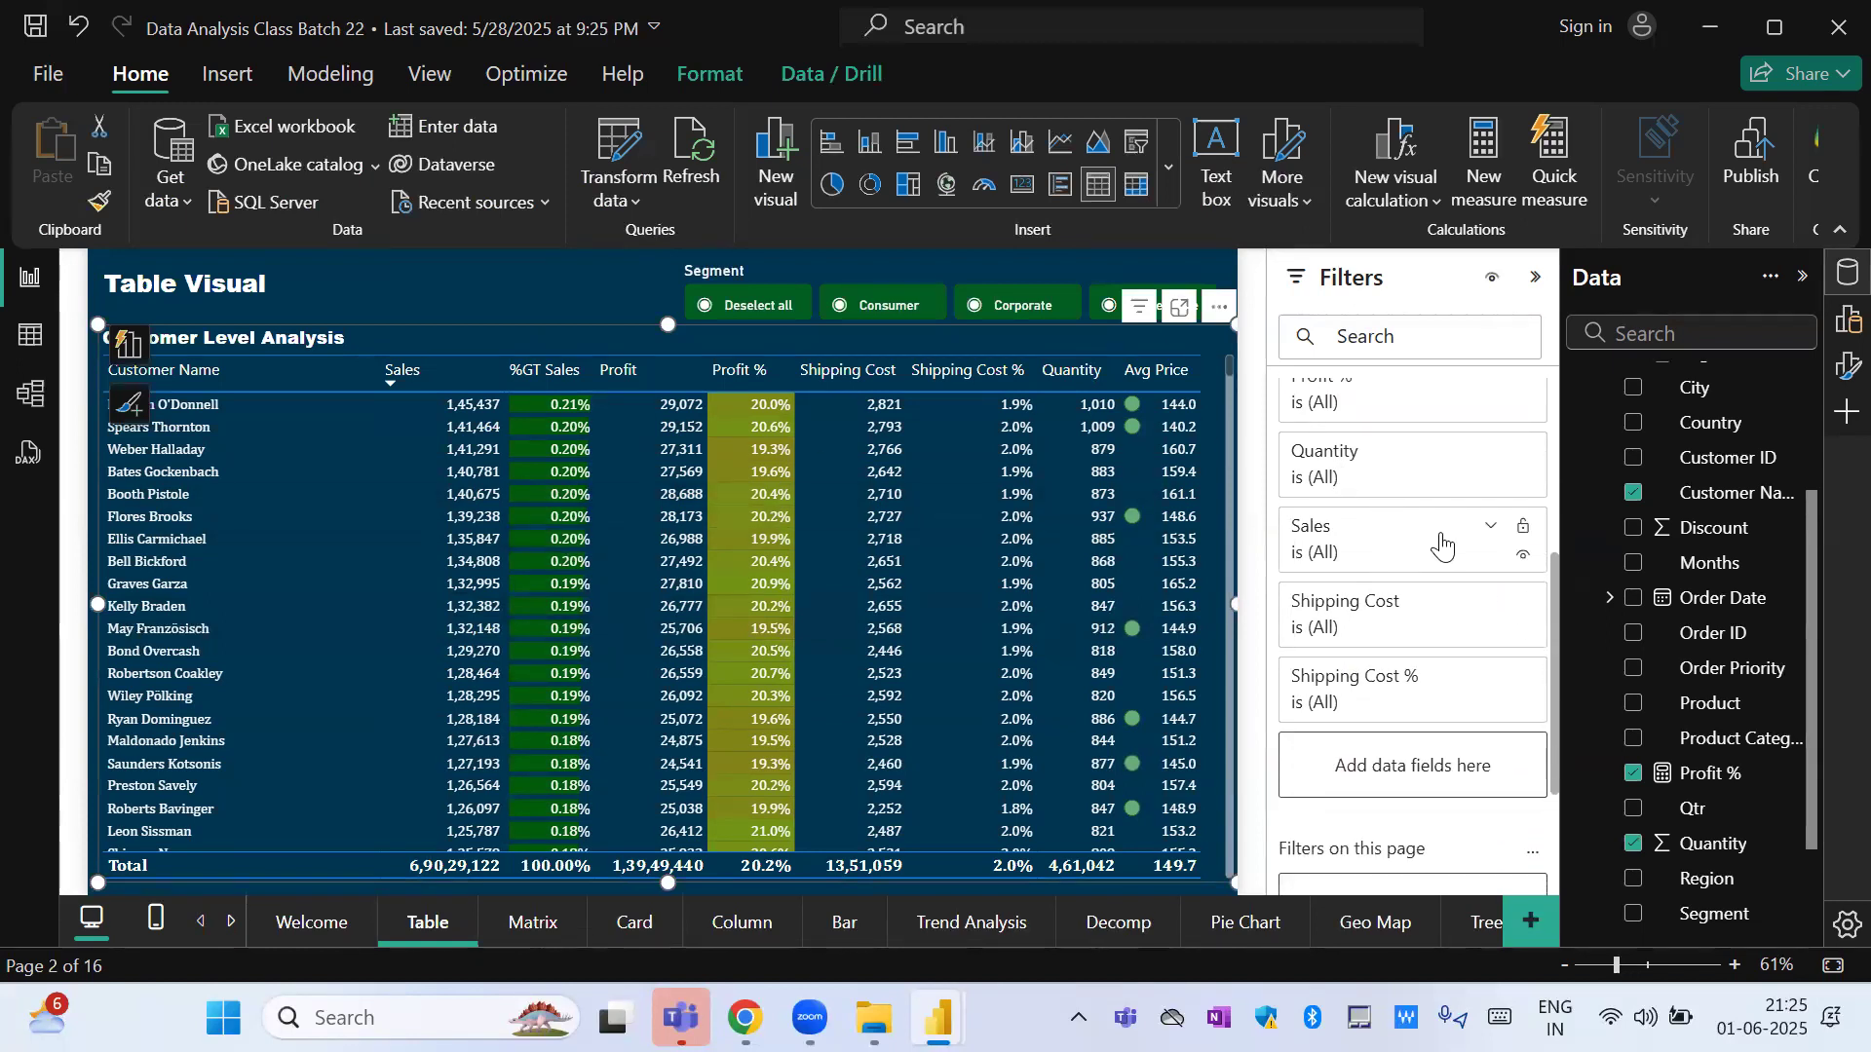
{"action": "left_click", "coordinate": [1487, 531]}
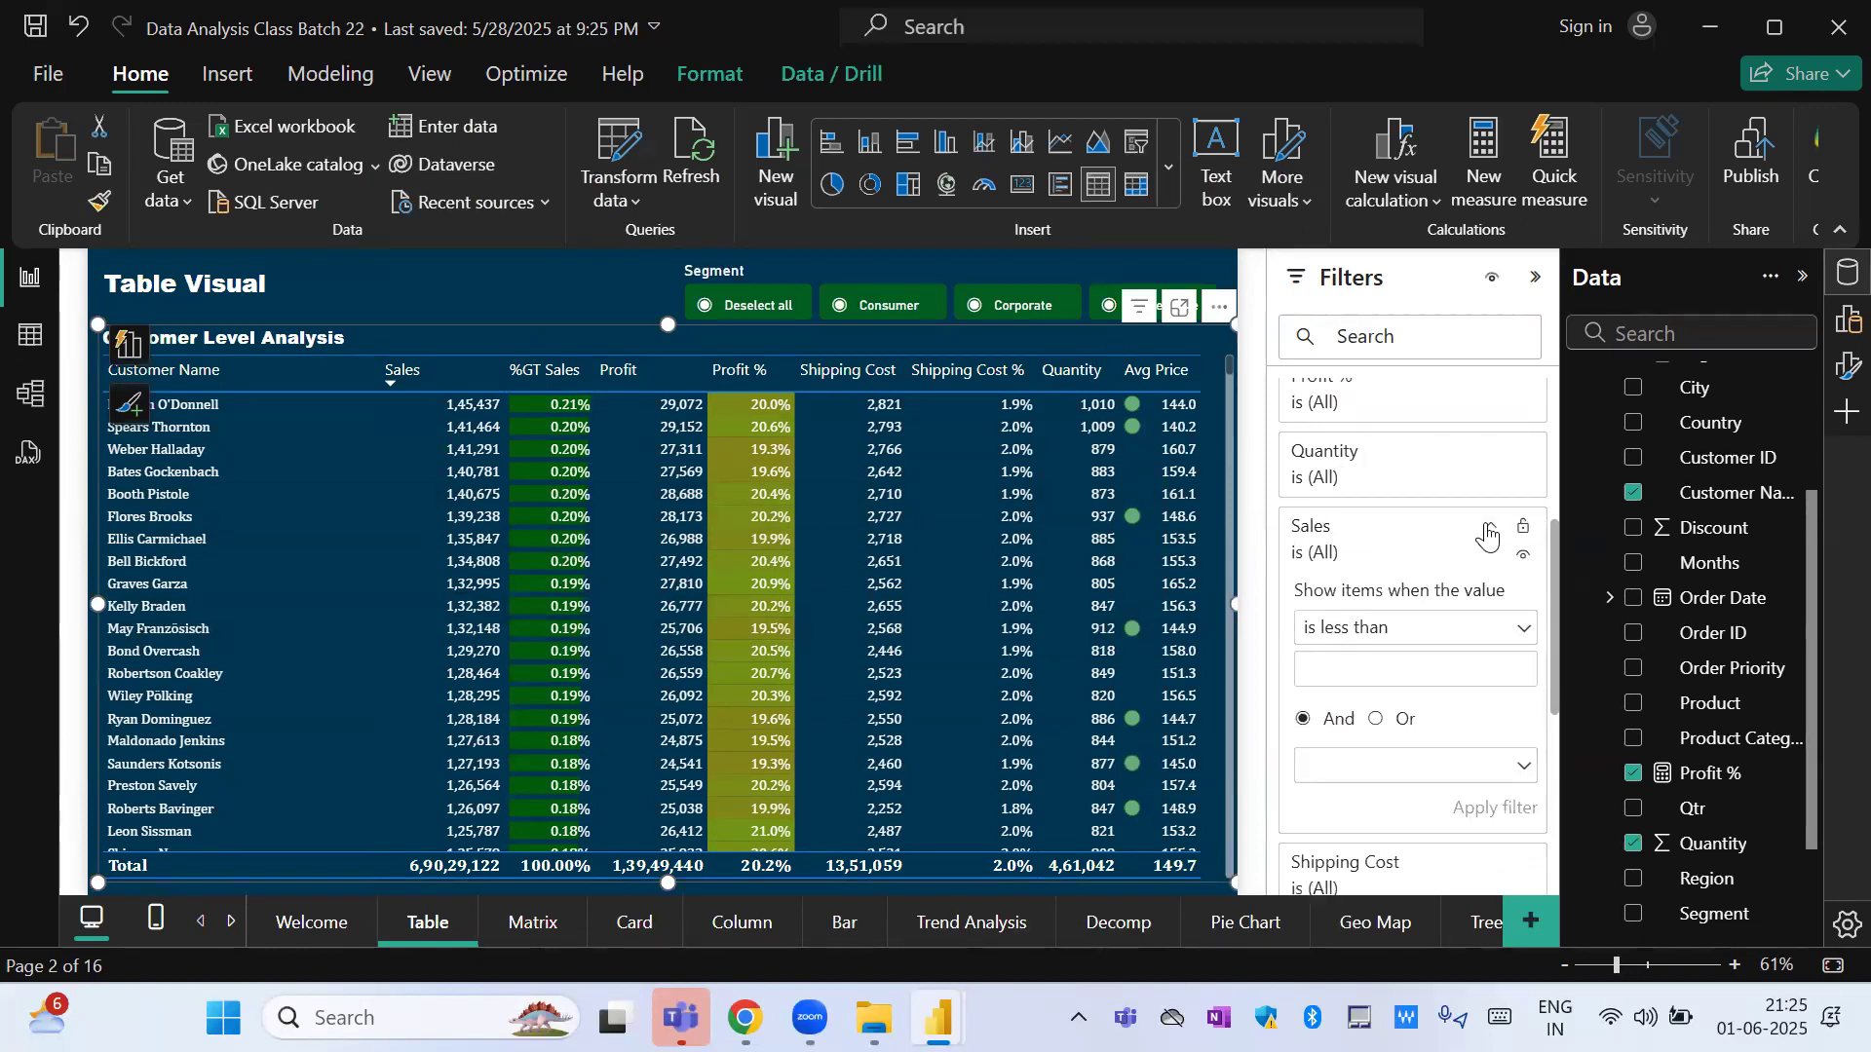
{"action": "left_click", "coordinate": [1415, 633]}
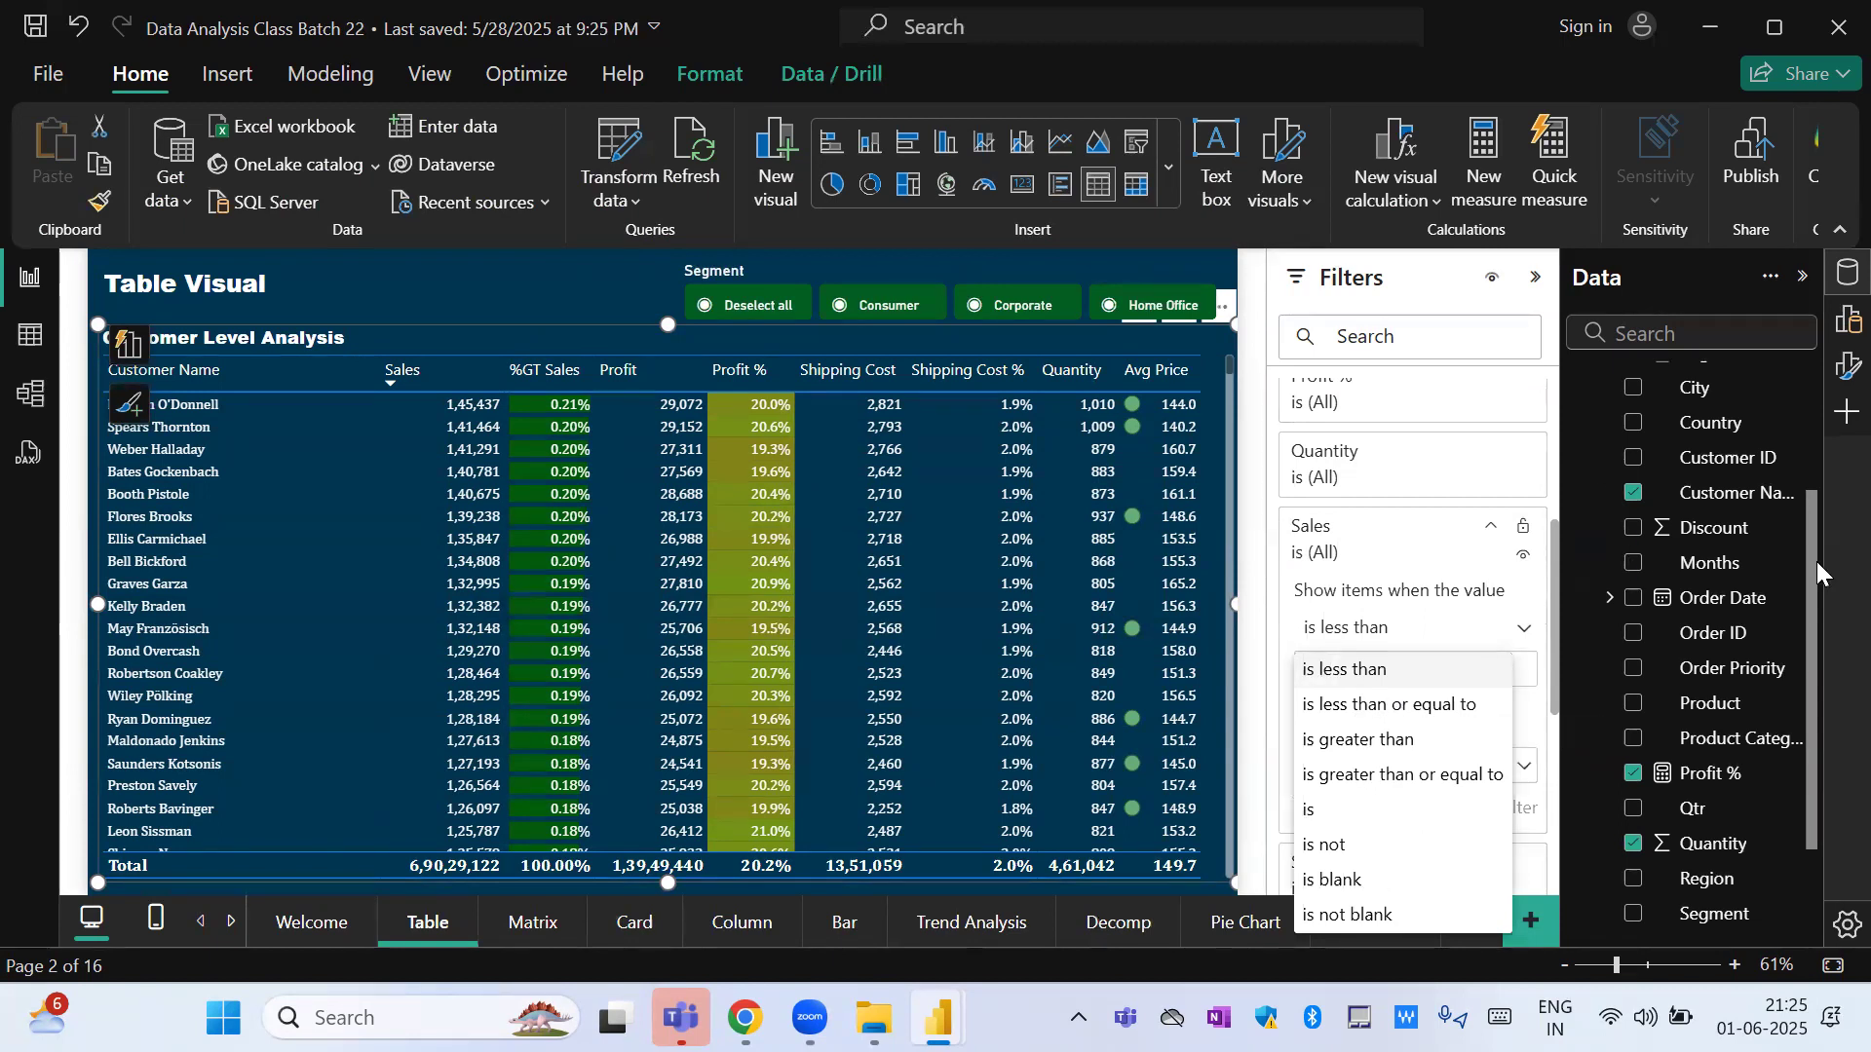
Create a separate card visual from the Sales field over the table and delete that card.
{"action": "left_click", "coordinate": [1808, 389]}
{"action": "left_click_drag", "start_coordinate": [1812, 531], "coordinate": [1808, 367]}
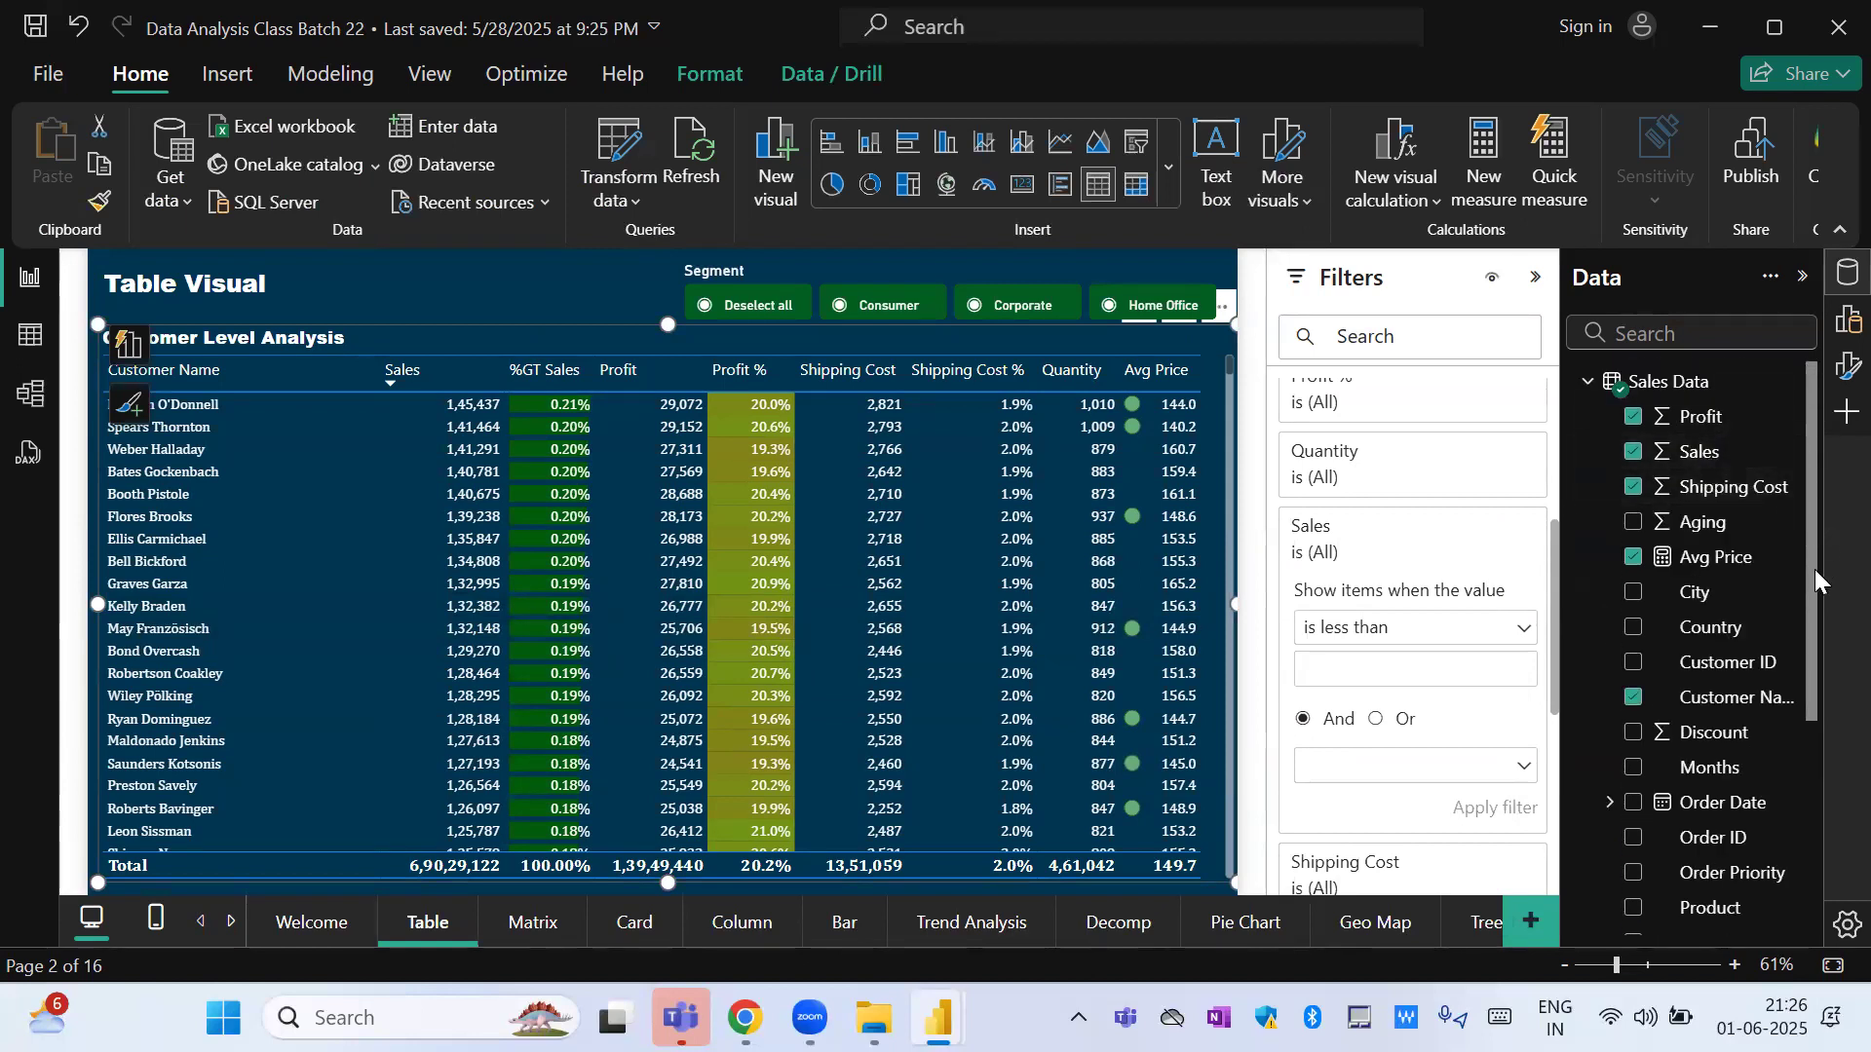
{"action": "left_click_drag", "start_coordinate": [1815, 573], "coordinate": [1816, 585]}
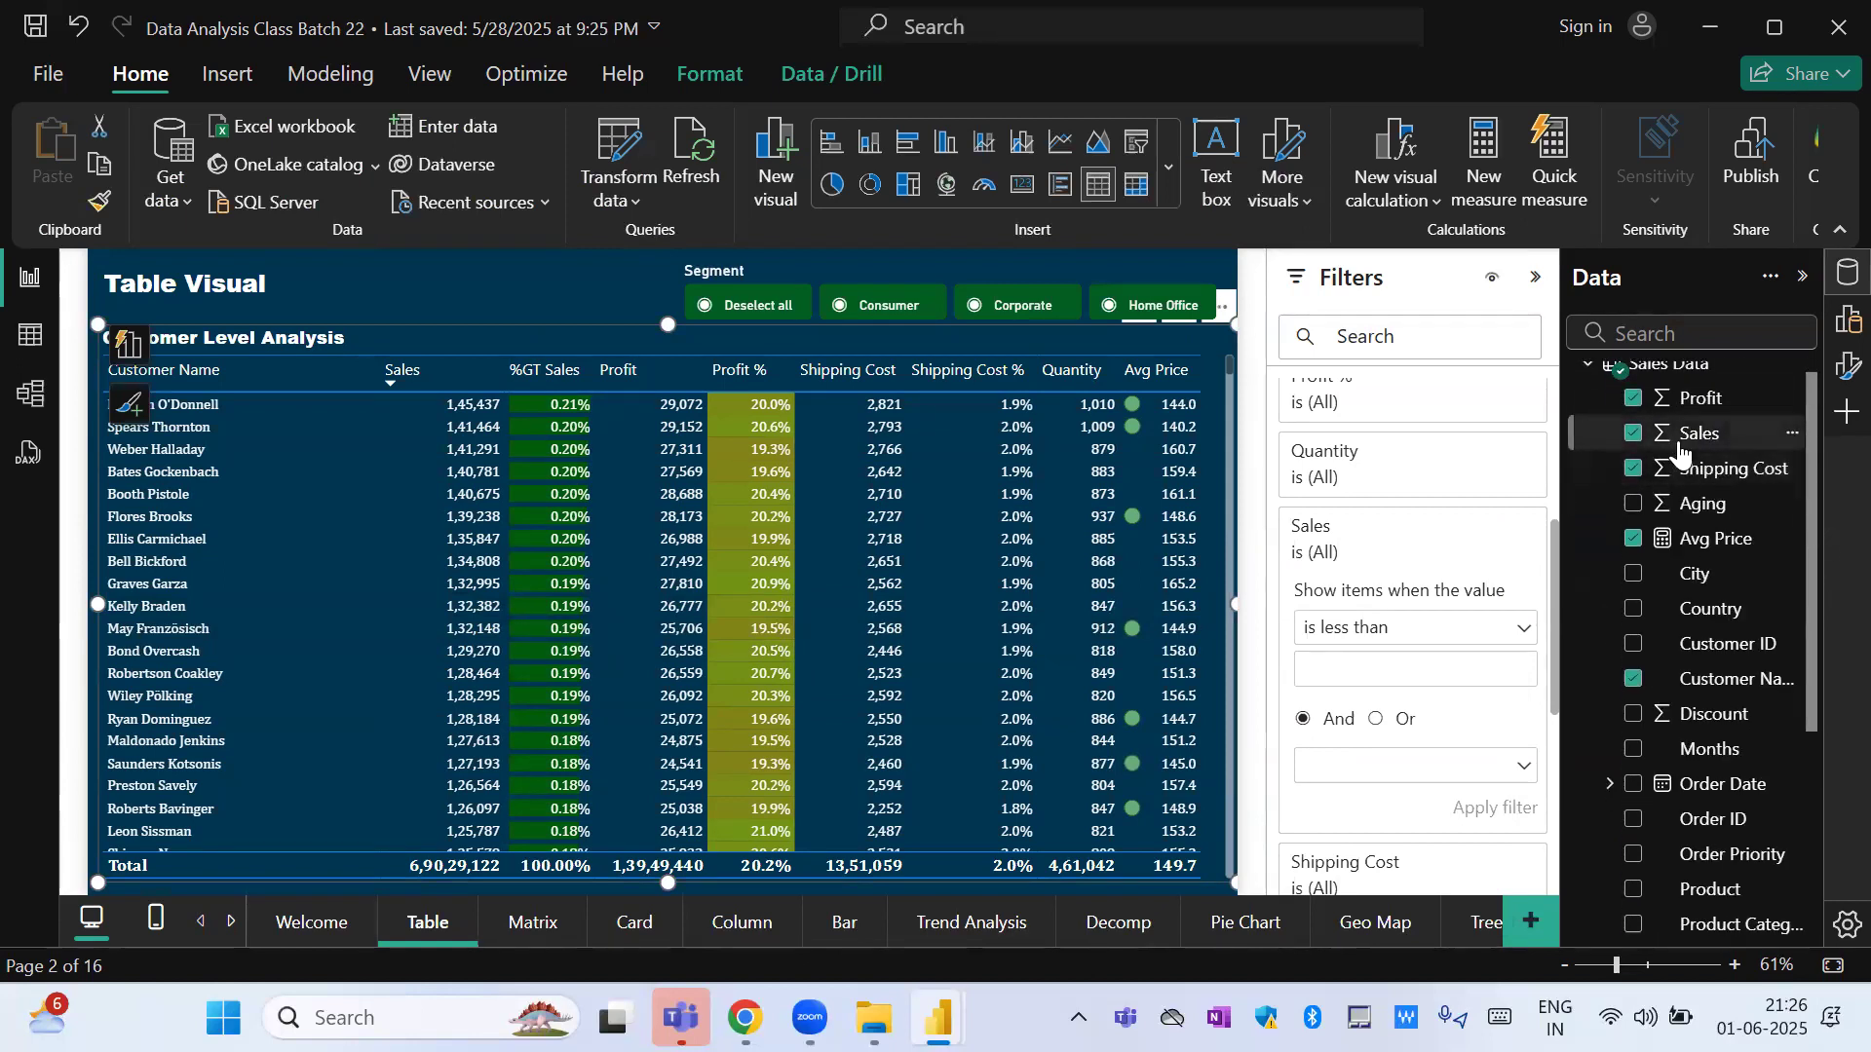
{"action": "left_click_drag", "start_coordinate": [1678, 453], "coordinate": [299, 606]}
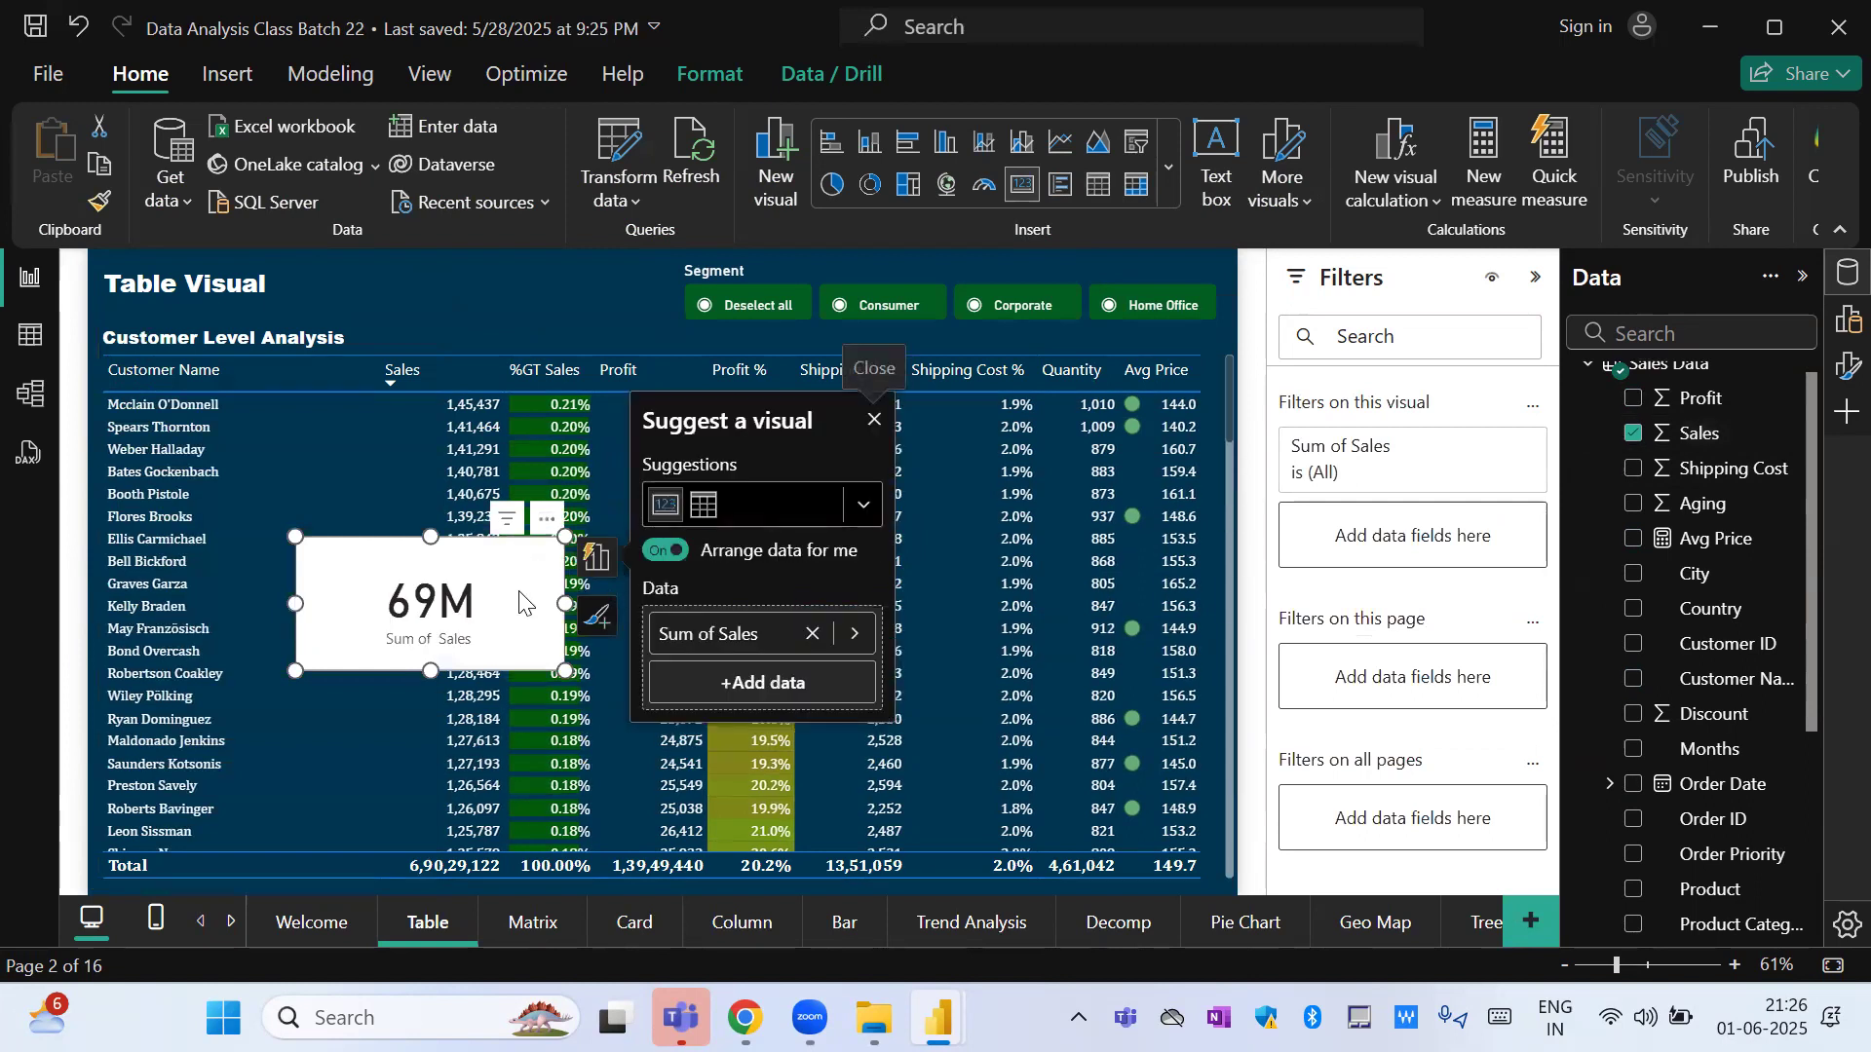
{"action": "key", "text": "Delete"}
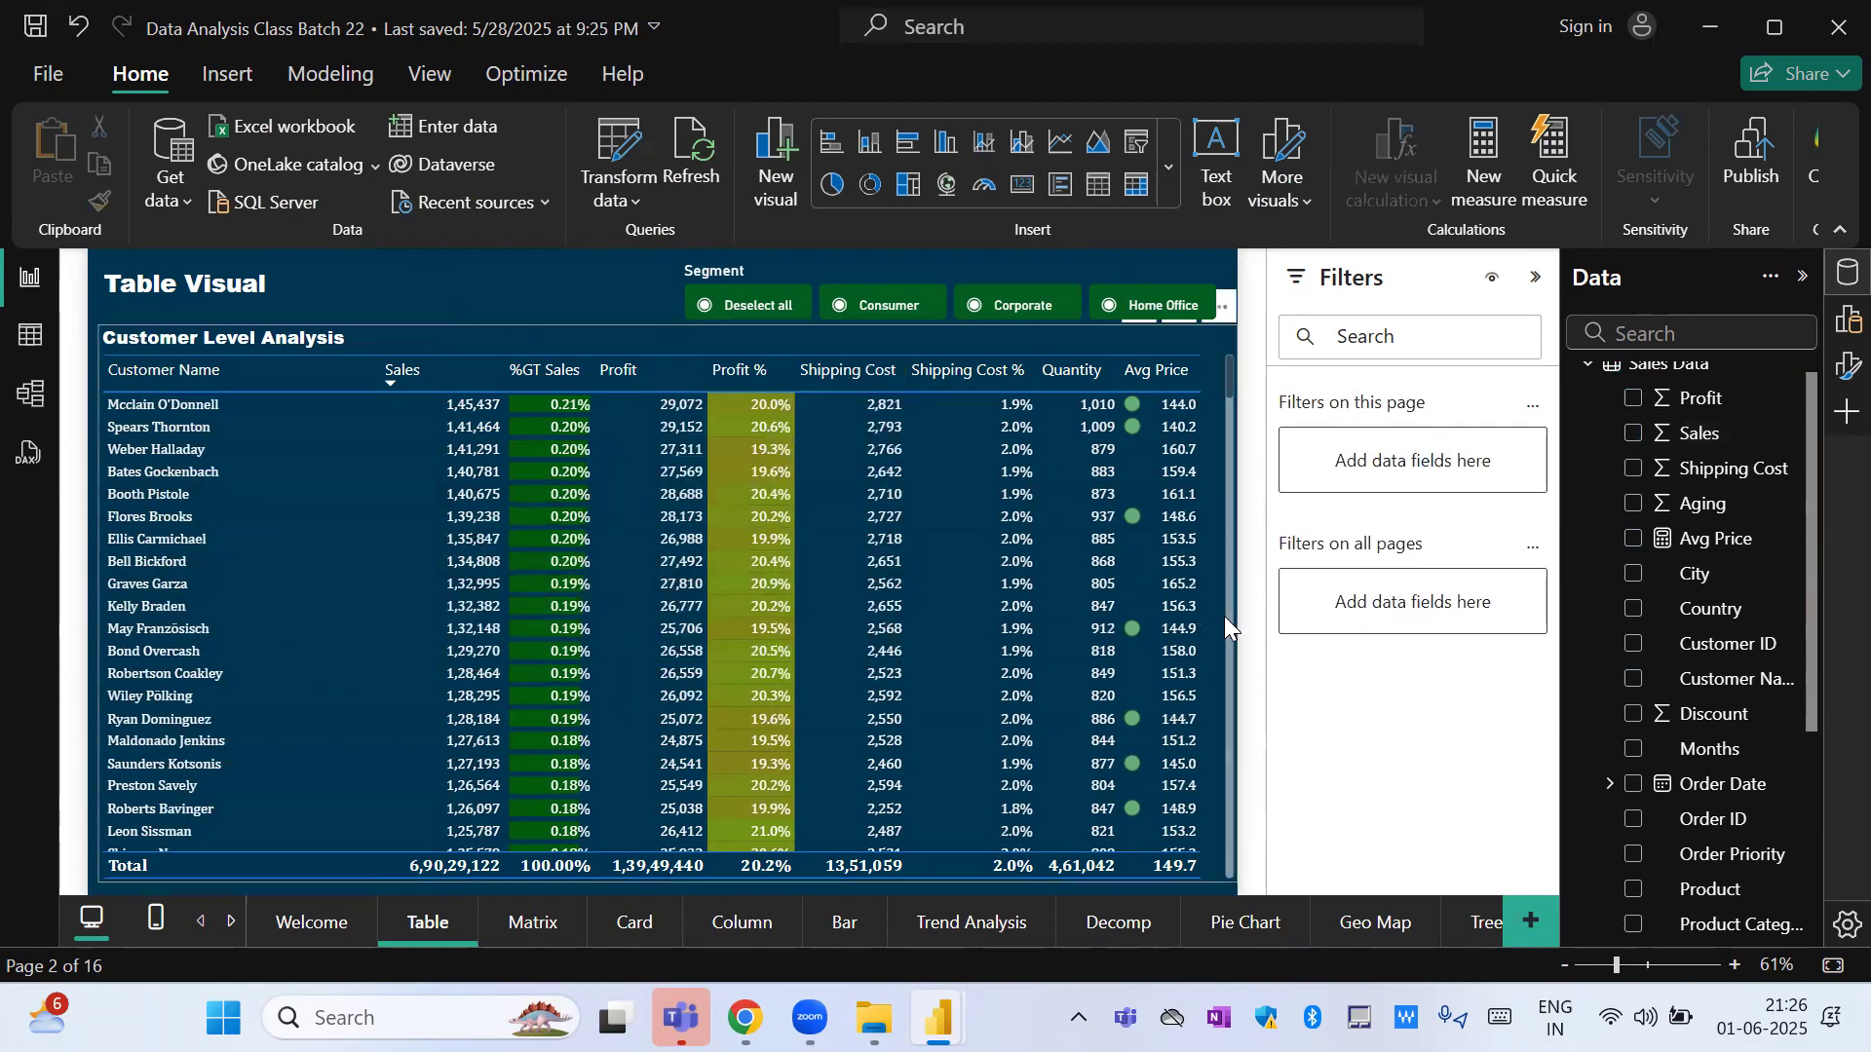
Select the Customer Level Analysis table and switch its Customer Name filter to the Top N filter type.
{"action": "left_click", "coordinate": [1223, 616]}
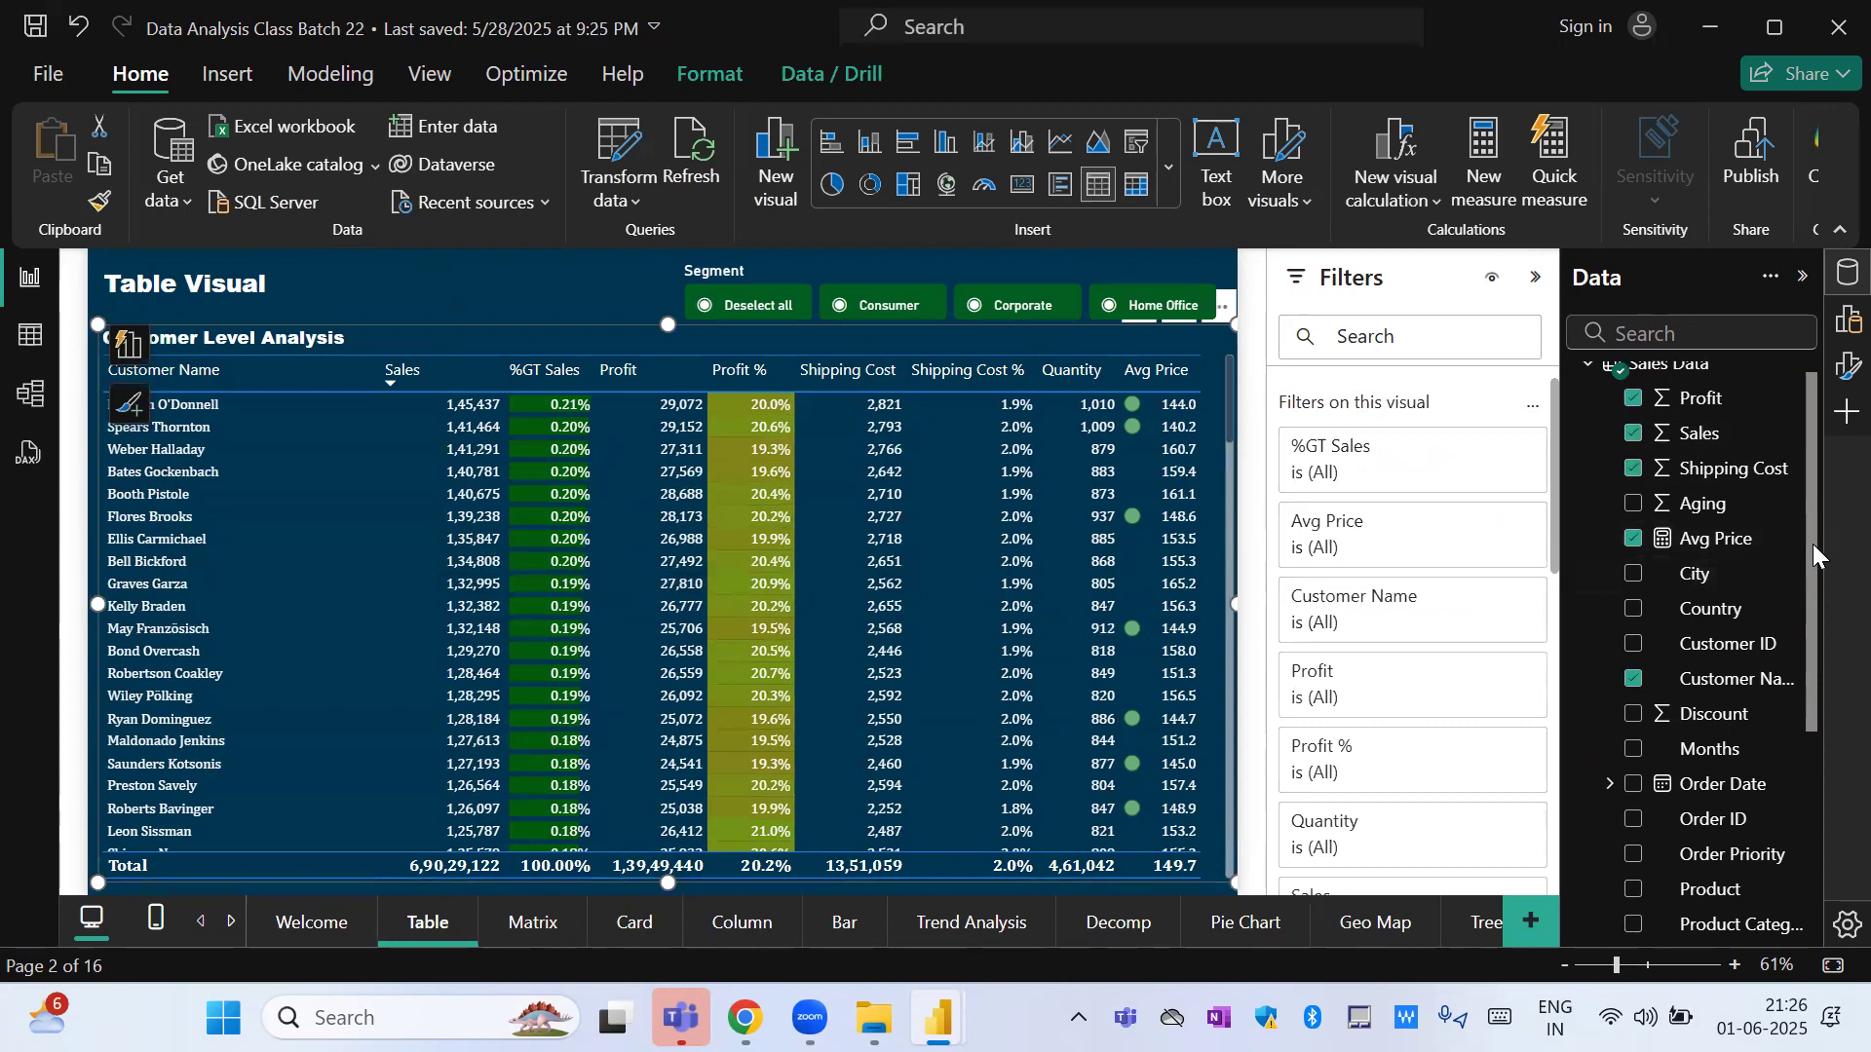
{"action": "scroll", "coordinate": [1820, 639], "scroll_direction": "down", "scroll_amount": 2}
{"action": "scroll", "coordinate": [1820, 638], "scroll_direction": "down", "scroll_amount": 3}
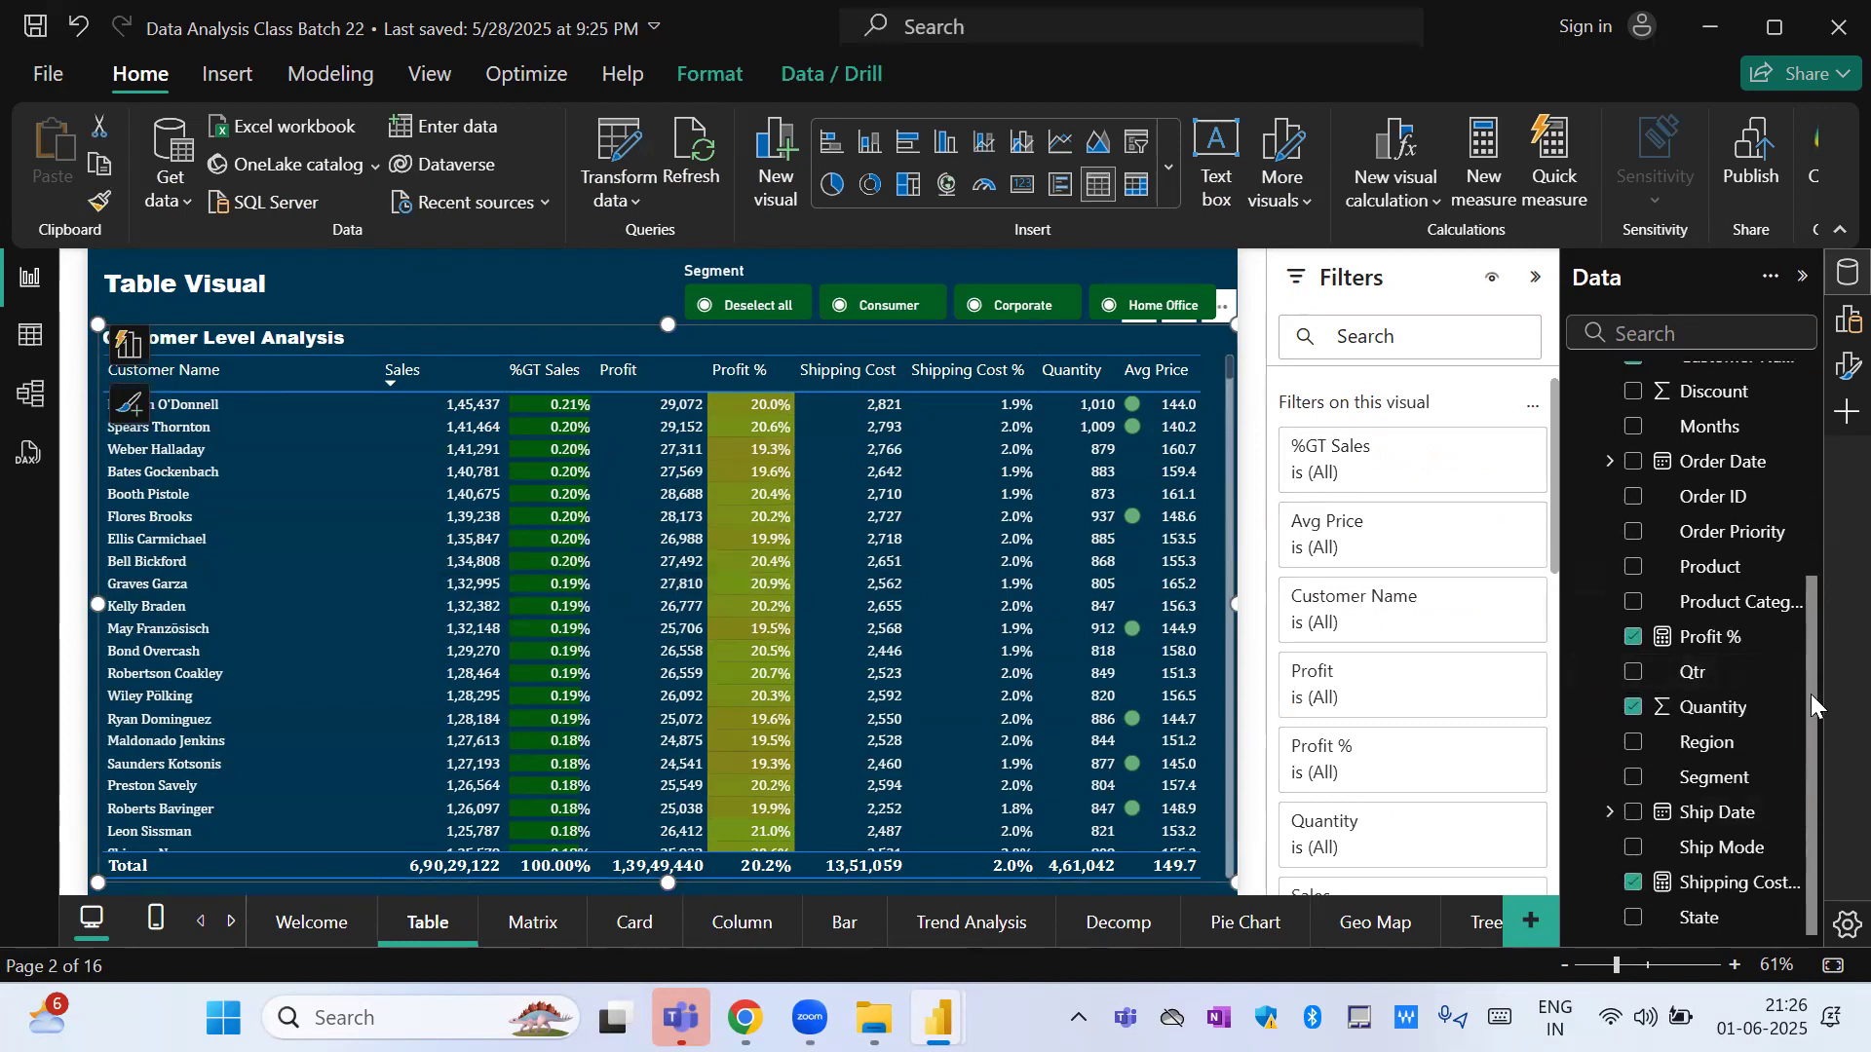
{"action": "left_click_drag", "start_coordinate": [1810, 693], "coordinate": [1809, 477]}
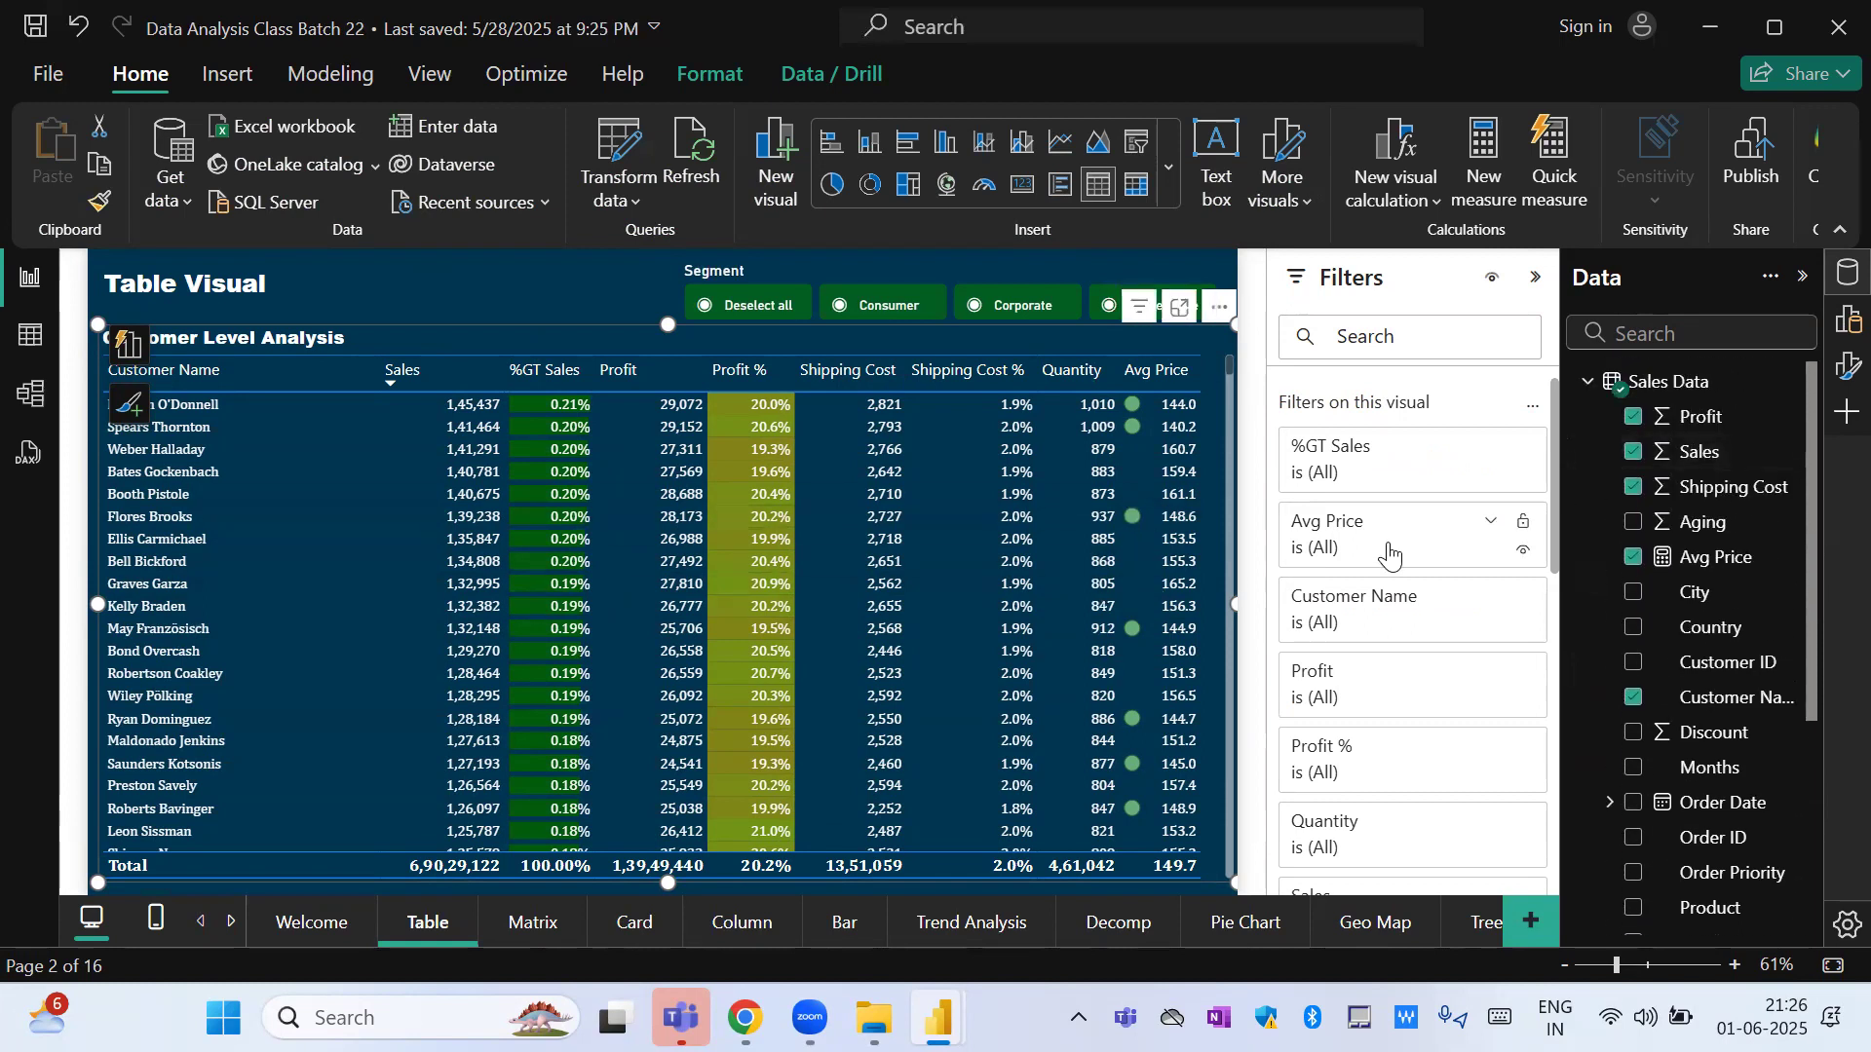
{"action": "left_click", "coordinate": [1489, 602]}
{"action": "left_click_drag", "start_coordinate": [1563, 531], "coordinate": [1559, 611]}
{"action": "left_click", "coordinate": [1367, 405]}
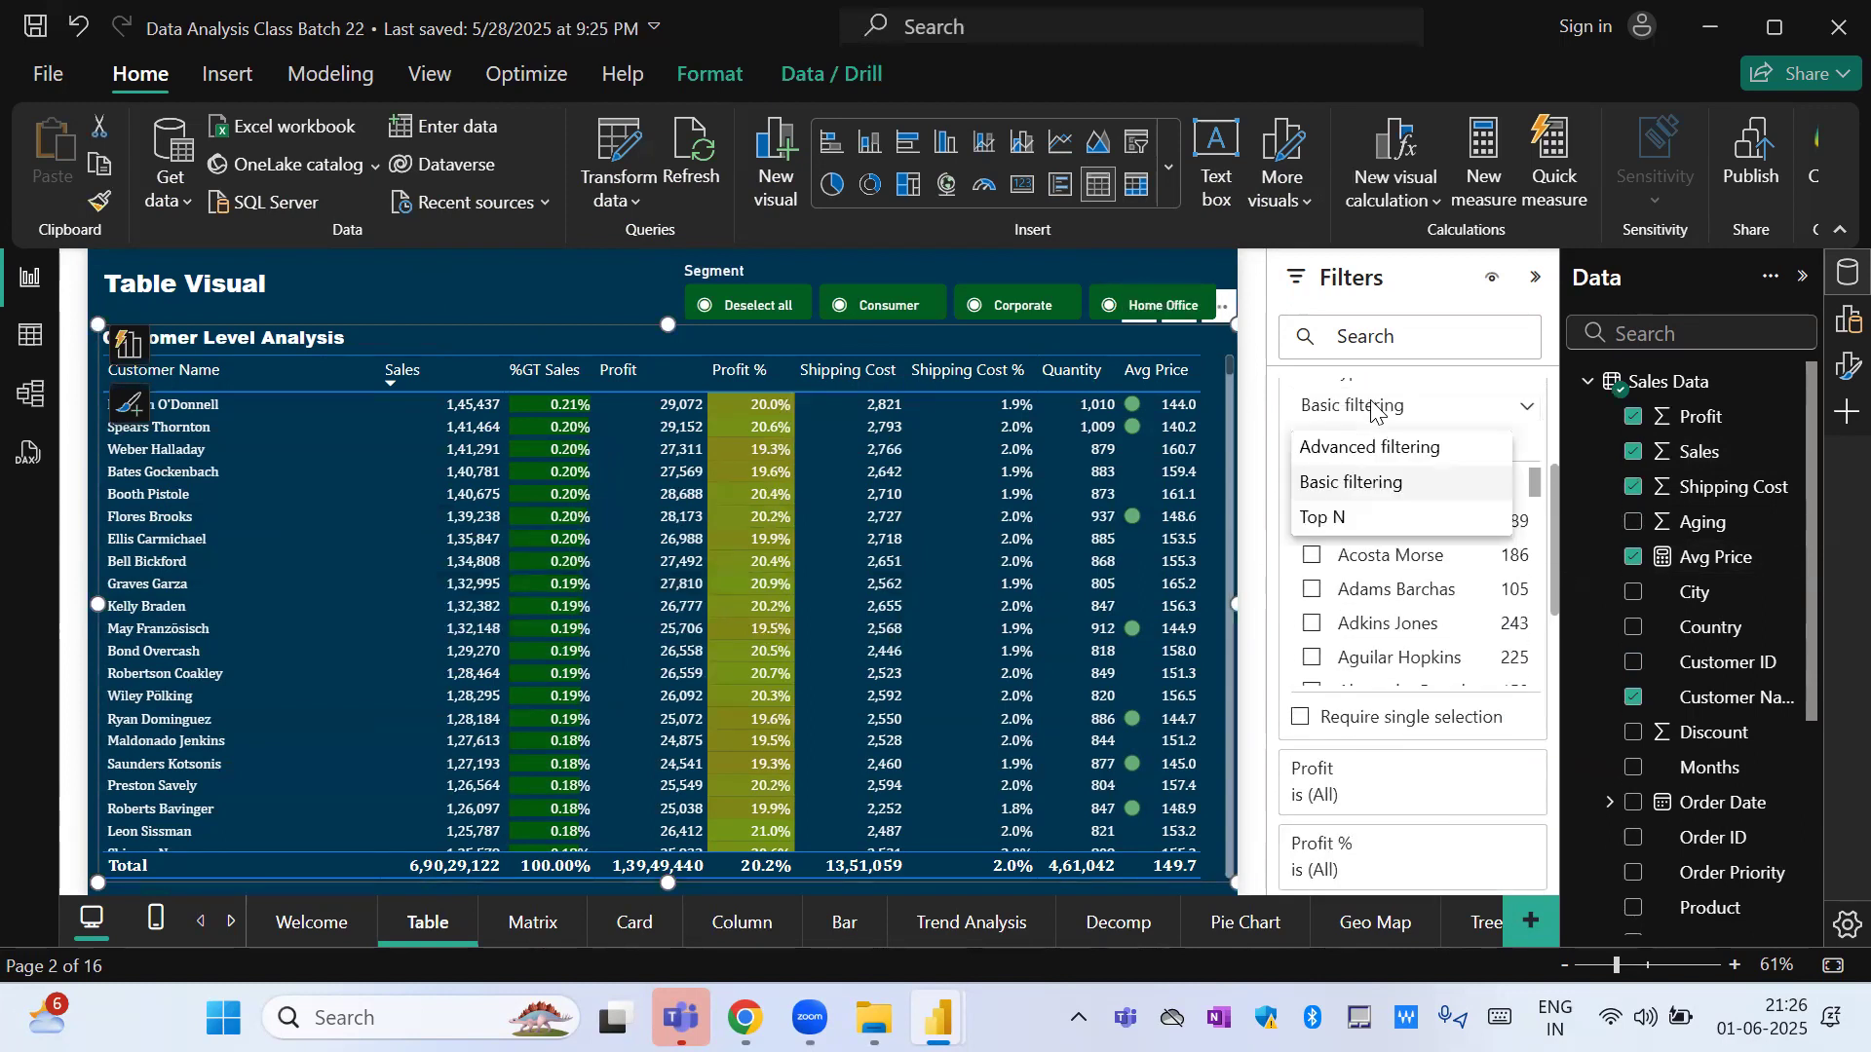
{"action": "left_click", "coordinate": [1354, 522]}
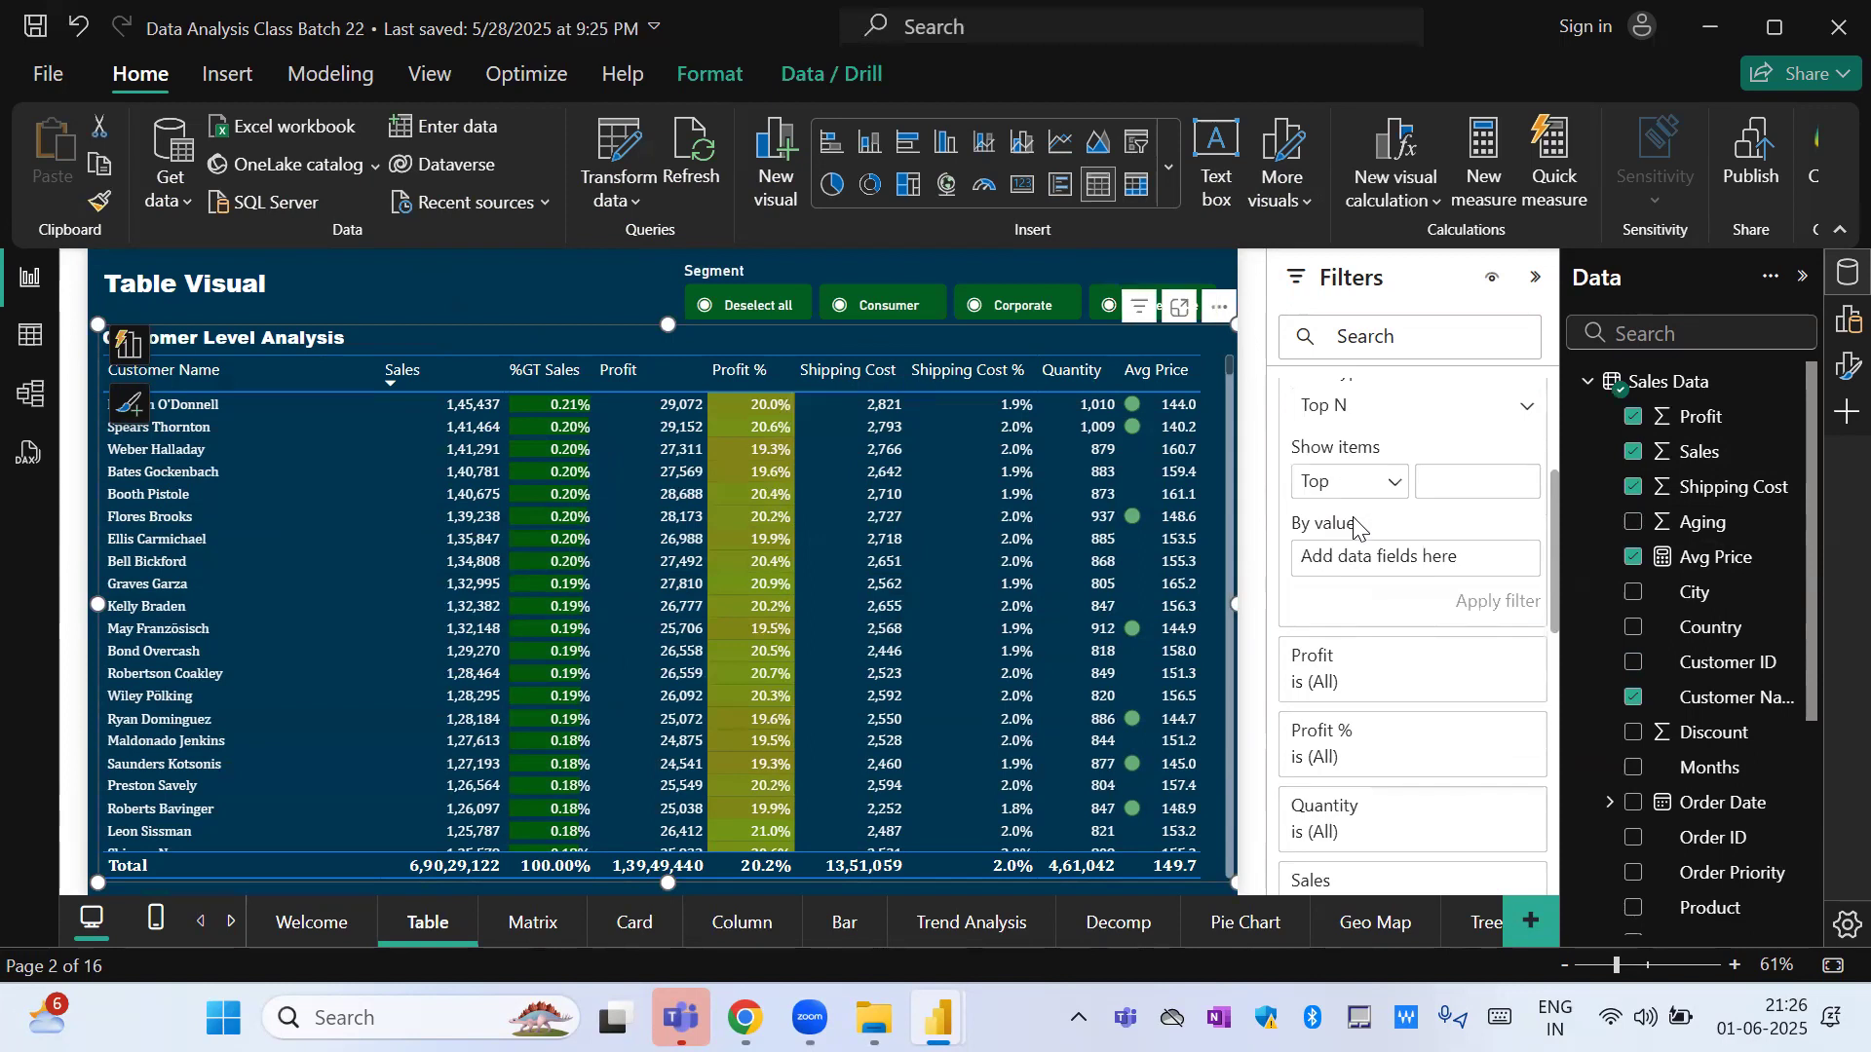
Apply the Customer Name filter to show the top 5 customers by Sum of Sales.
{"action": "left_click", "coordinate": [1500, 487]}
{"action": "type", "text": "5"}
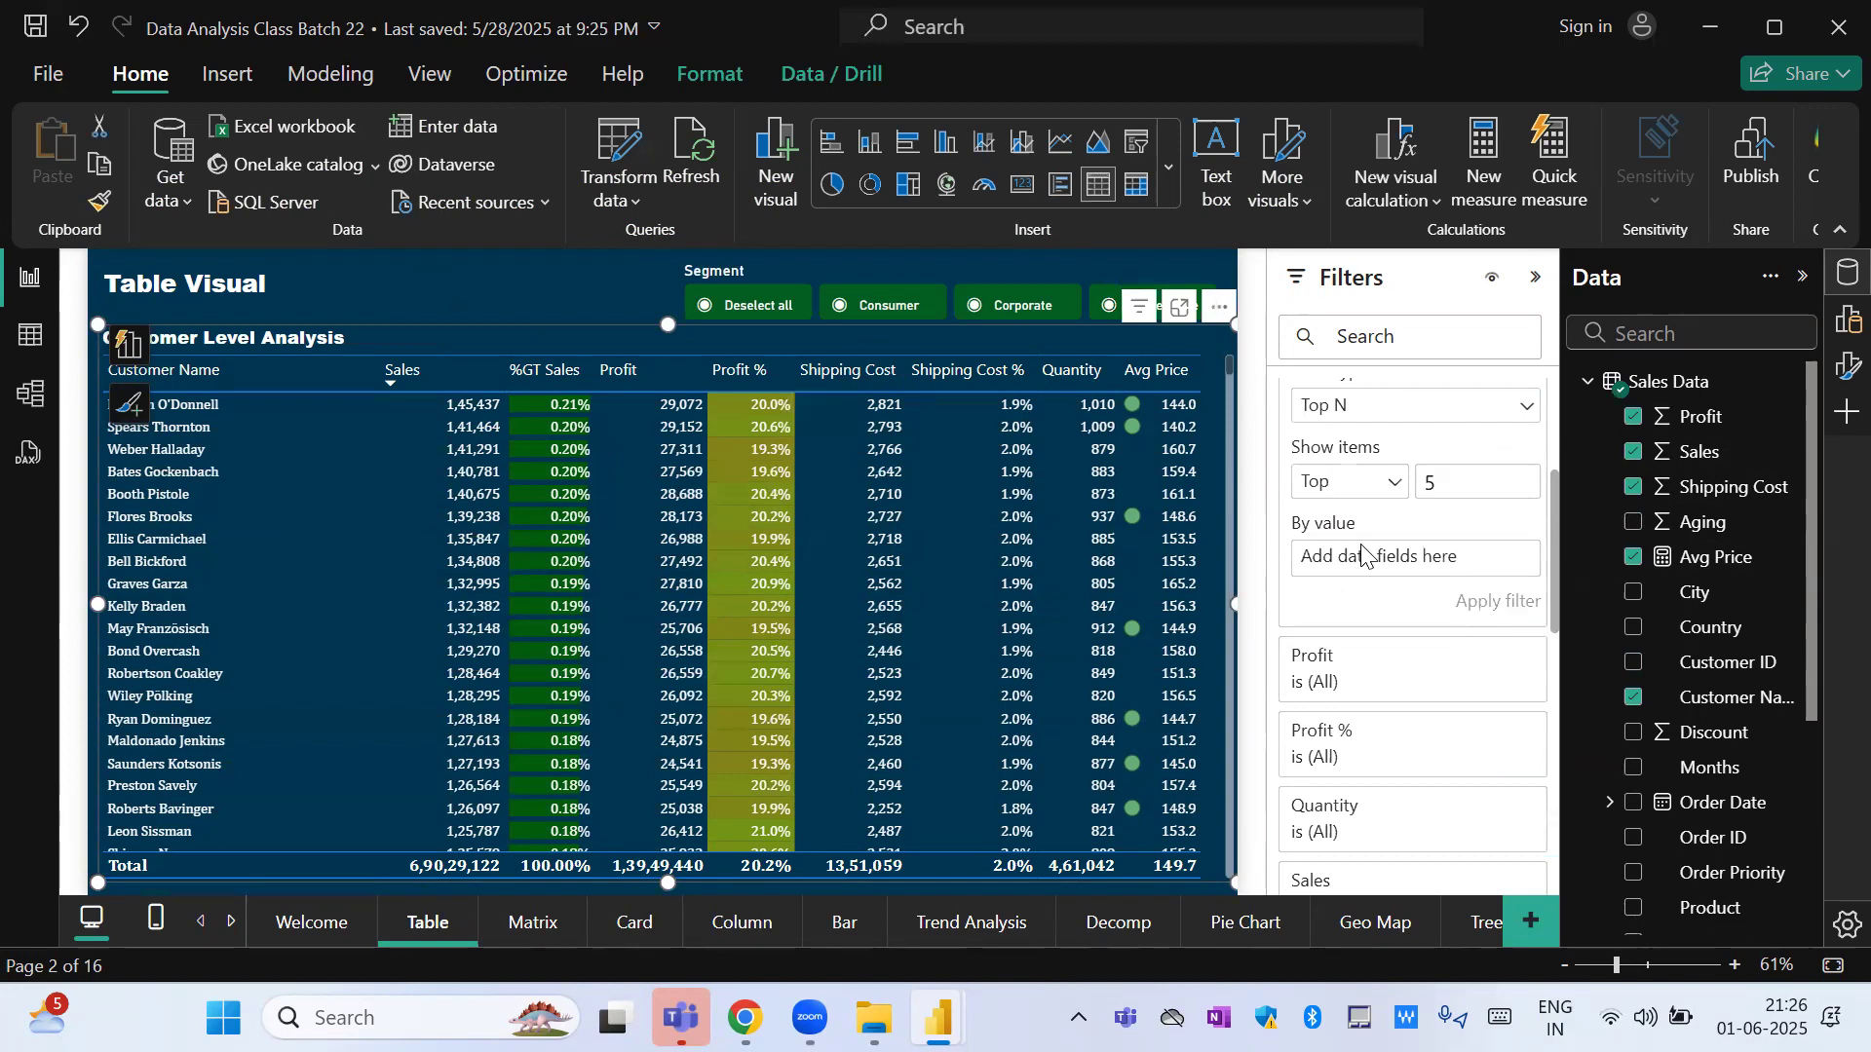
{"action": "left_click_drag", "start_coordinate": [1700, 451], "coordinate": [1383, 565]}
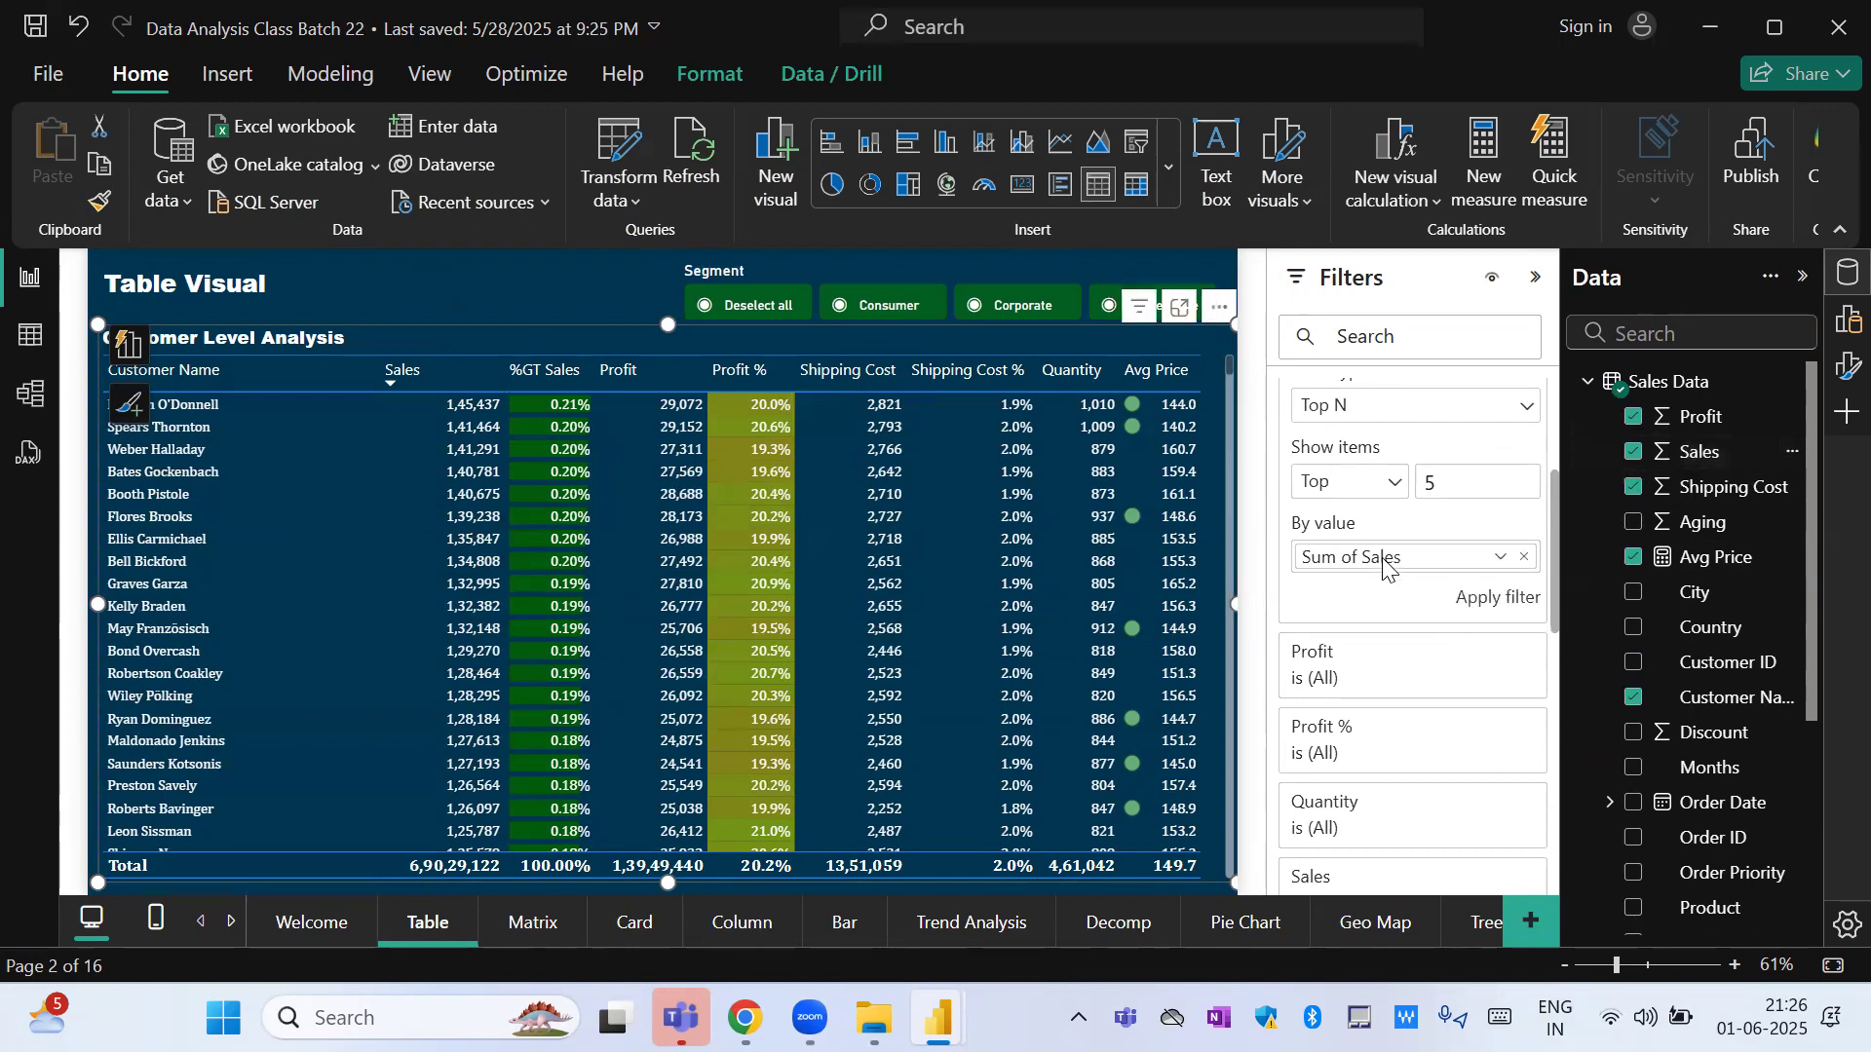
{"action": "left_click", "coordinate": [1479, 601]}
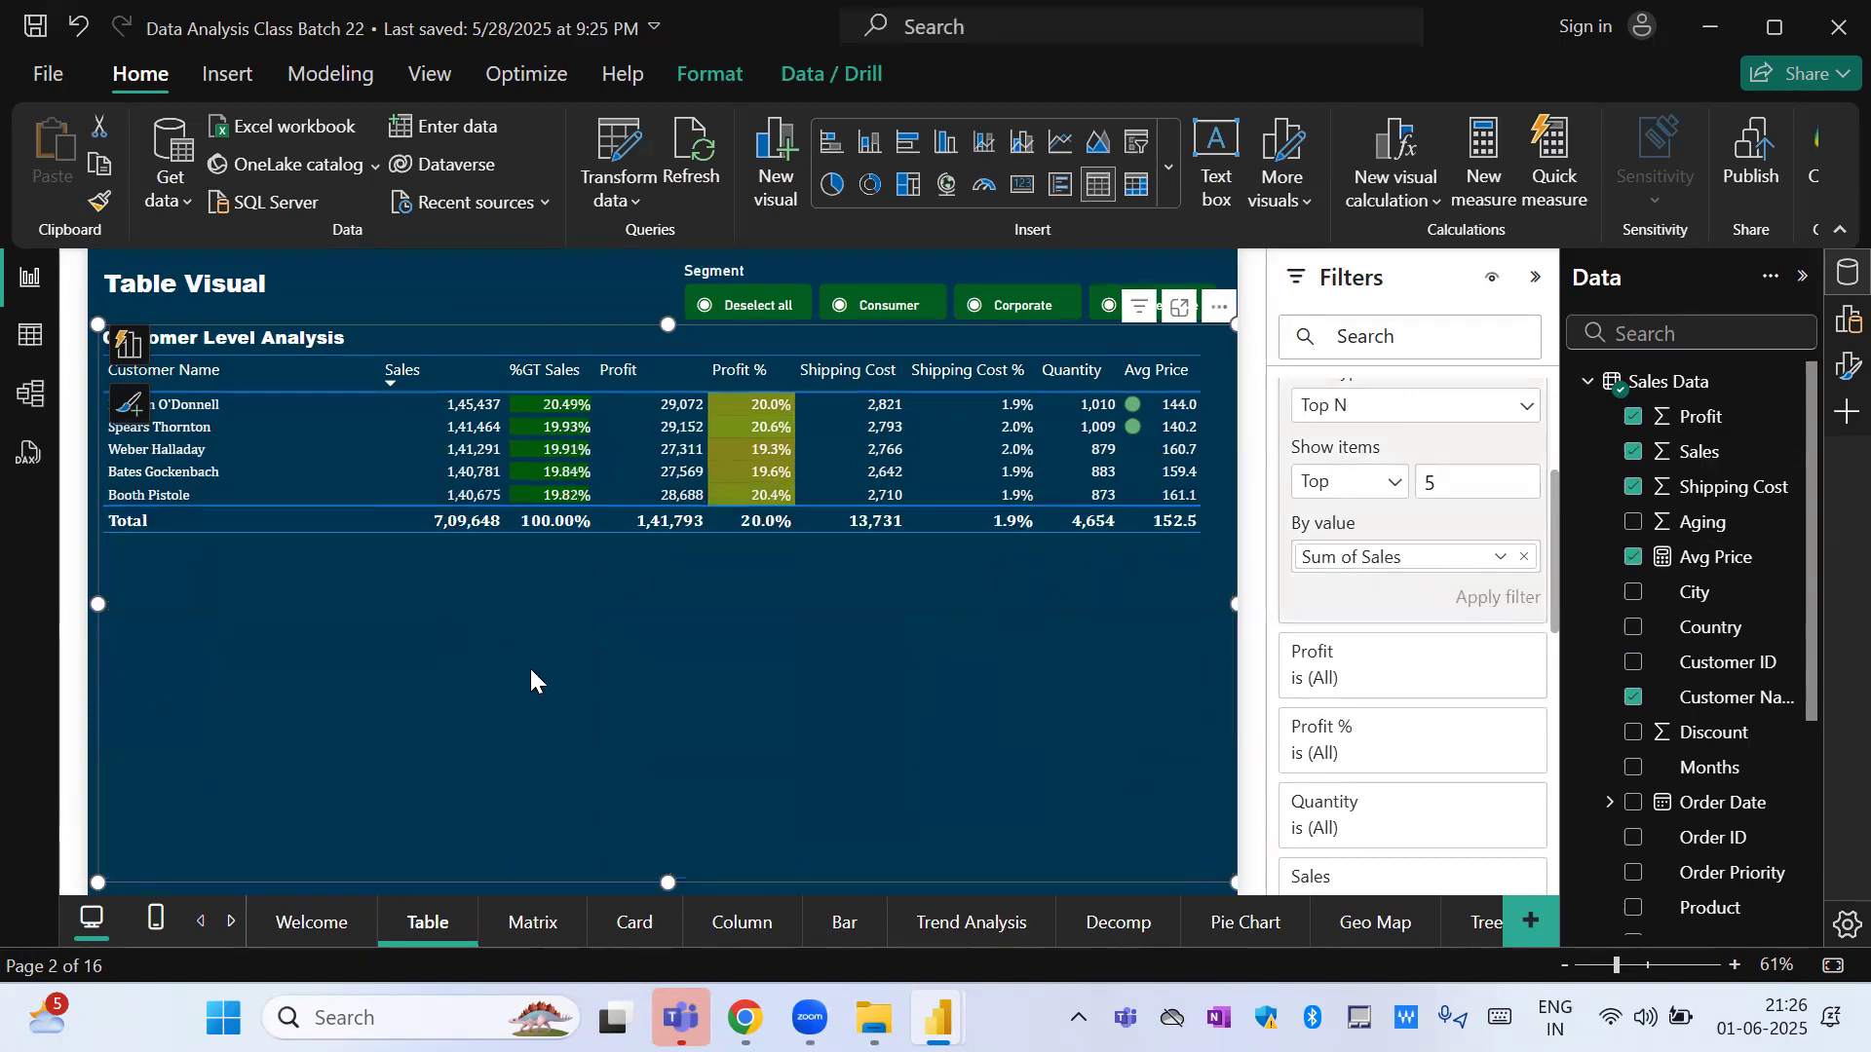
Apply the Customer Name filter with 10 items, and reapply it with Sum of Profit as the ranking value.
{"action": "key", "text": "BackSpace"}
{"action": "type", "text": "10"}
{"action": "left_click", "coordinate": [1495, 598]}
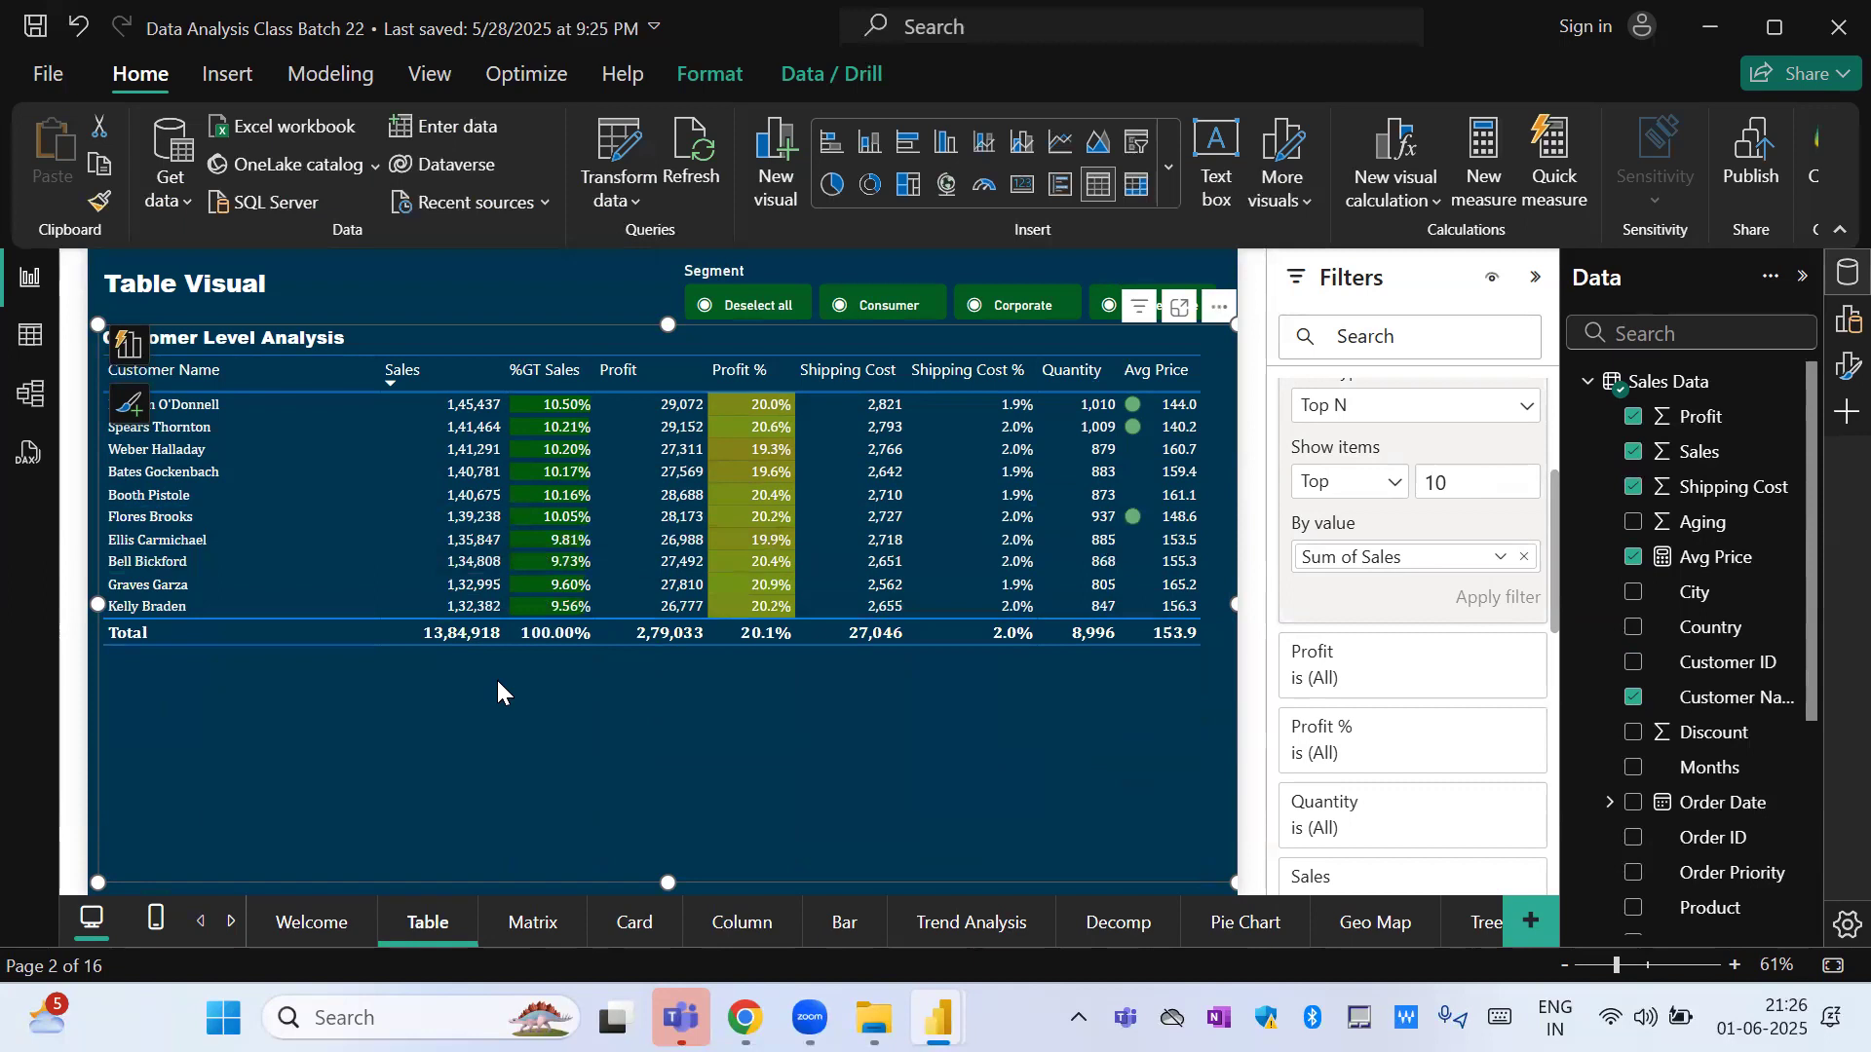
{"action": "left_click", "coordinate": [1524, 558]}
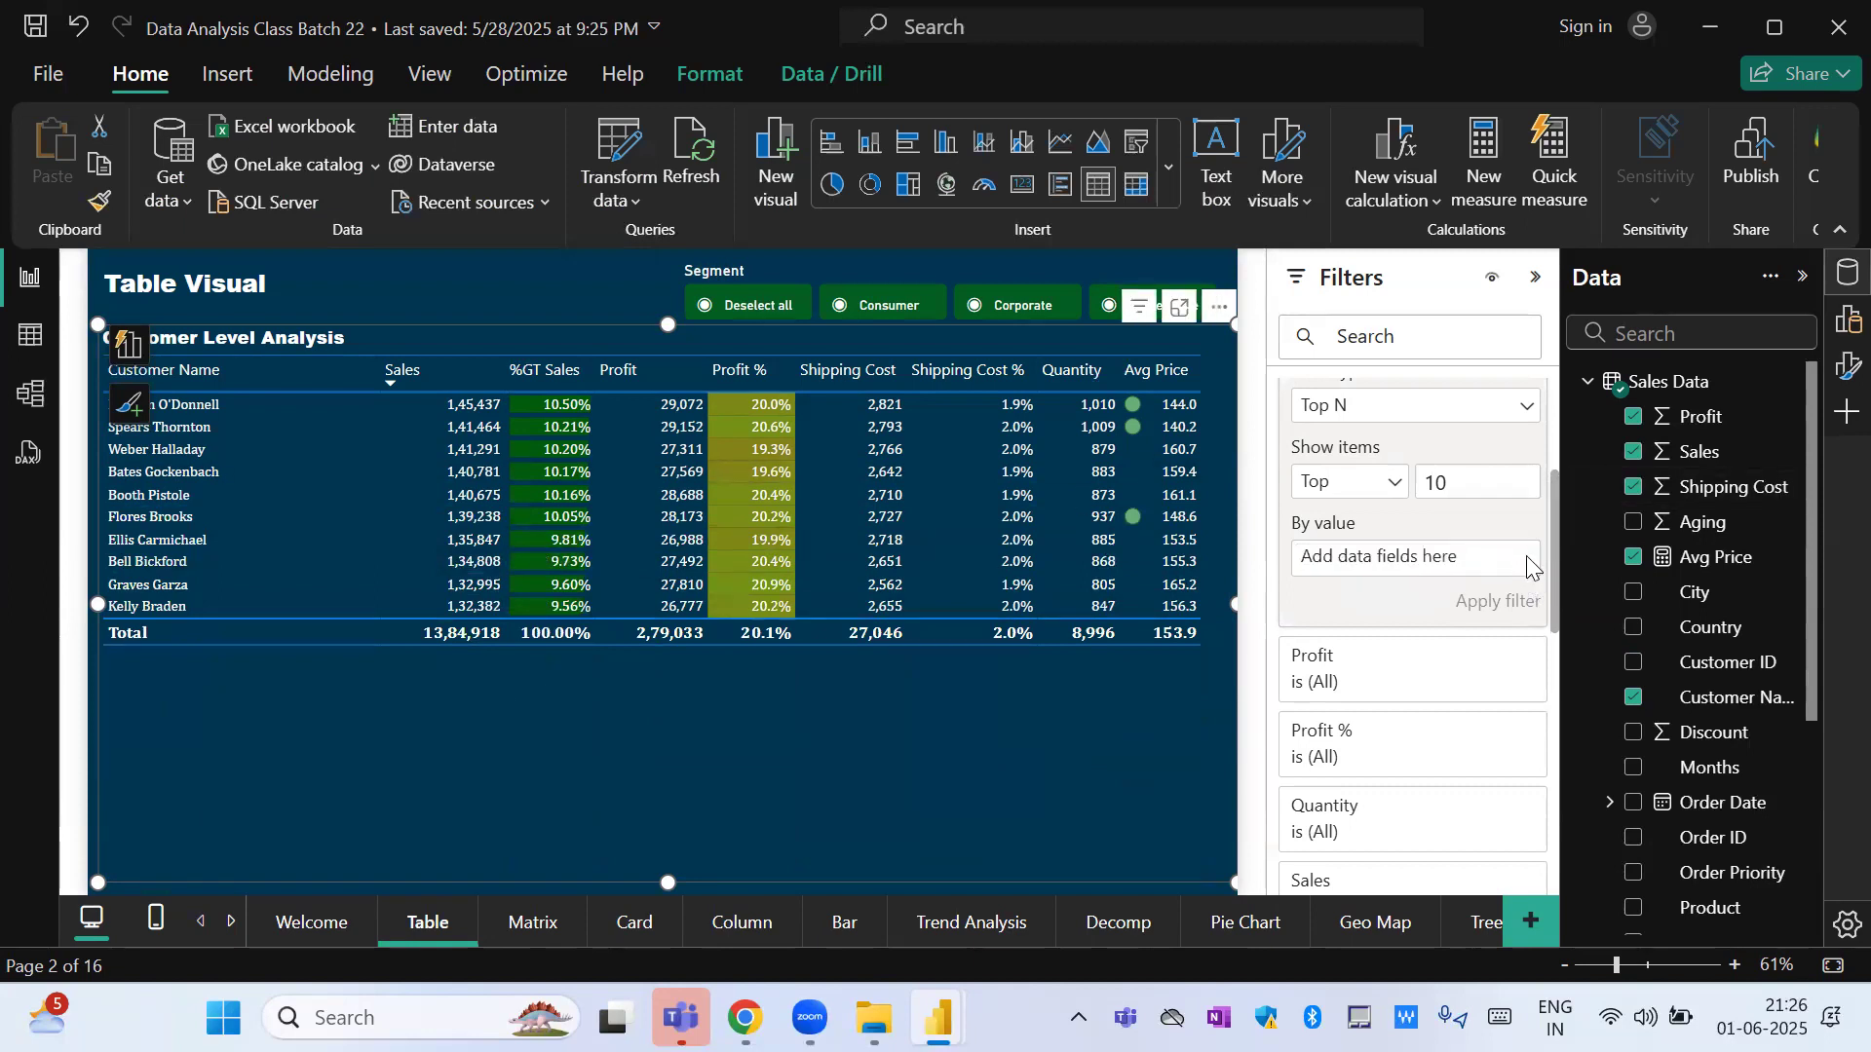
{"action": "left_click_drag", "start_coordinate": [1697, 421], "coordinate": [1401, 556]}
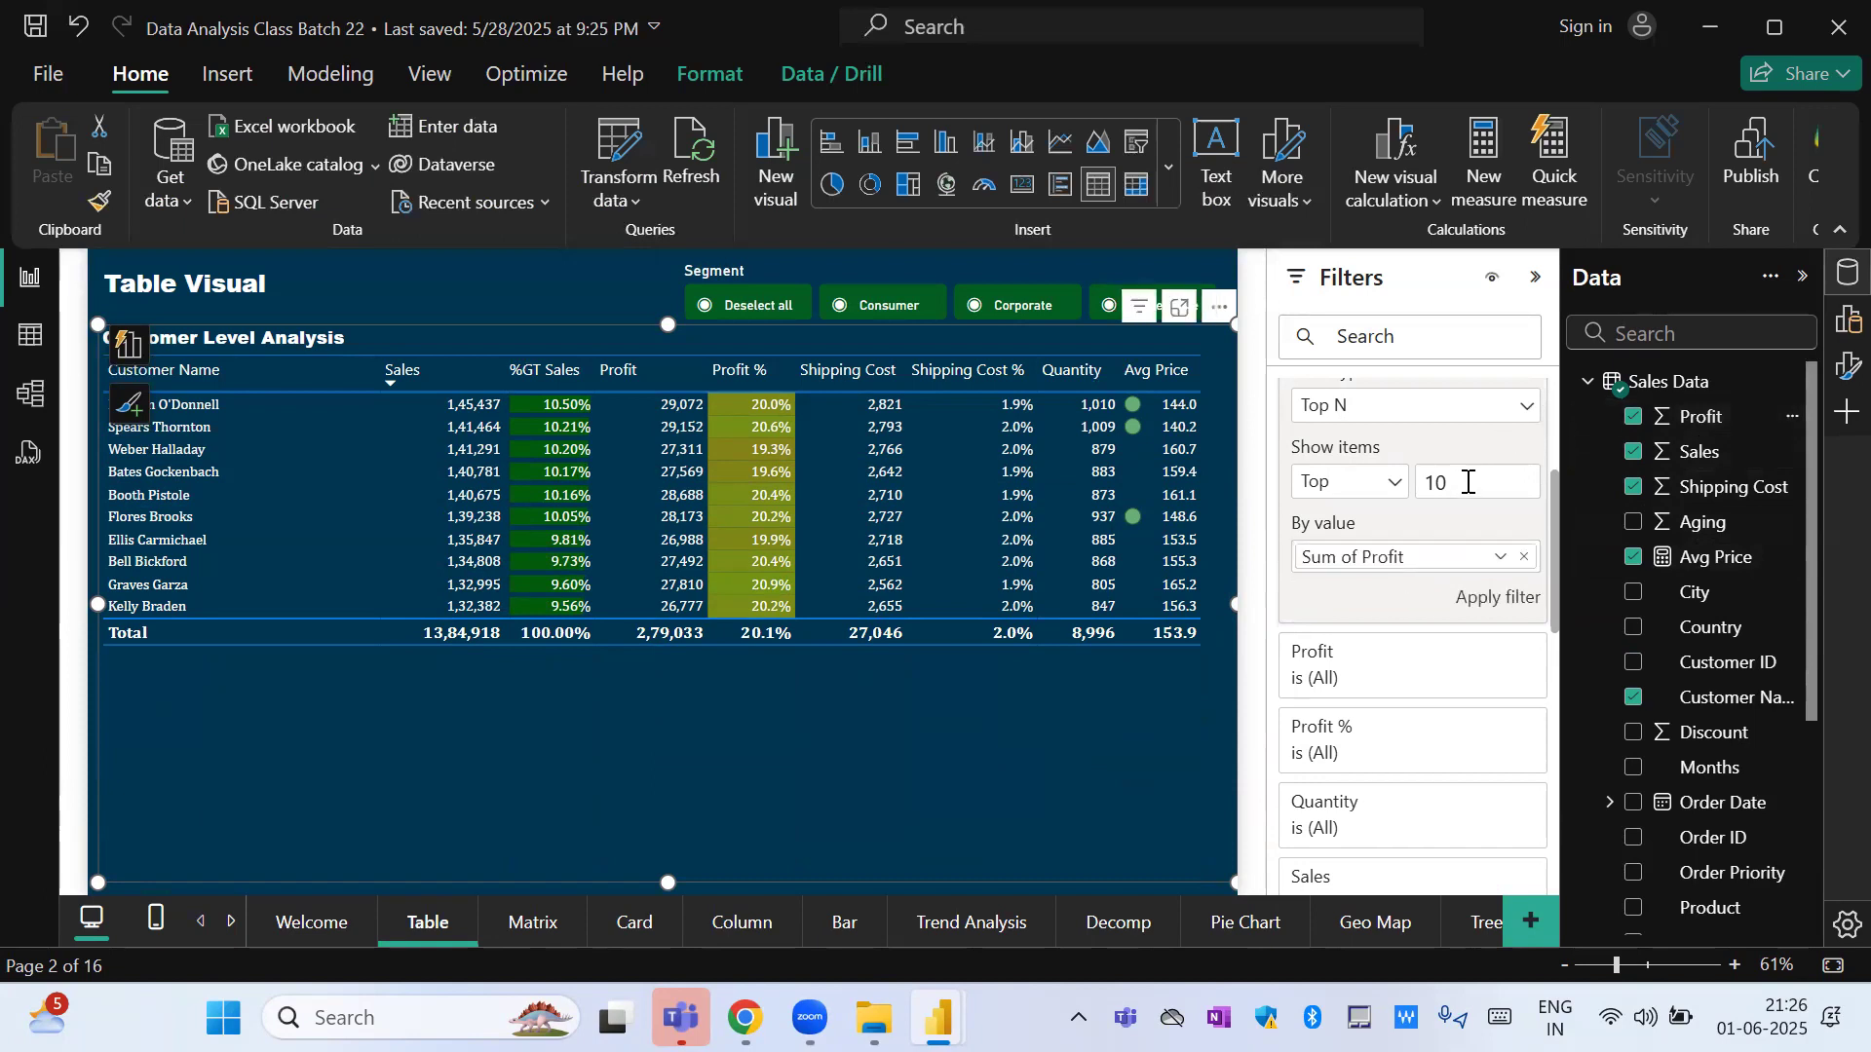
{"action": "left_click", "coordinate": [1488, 596]}
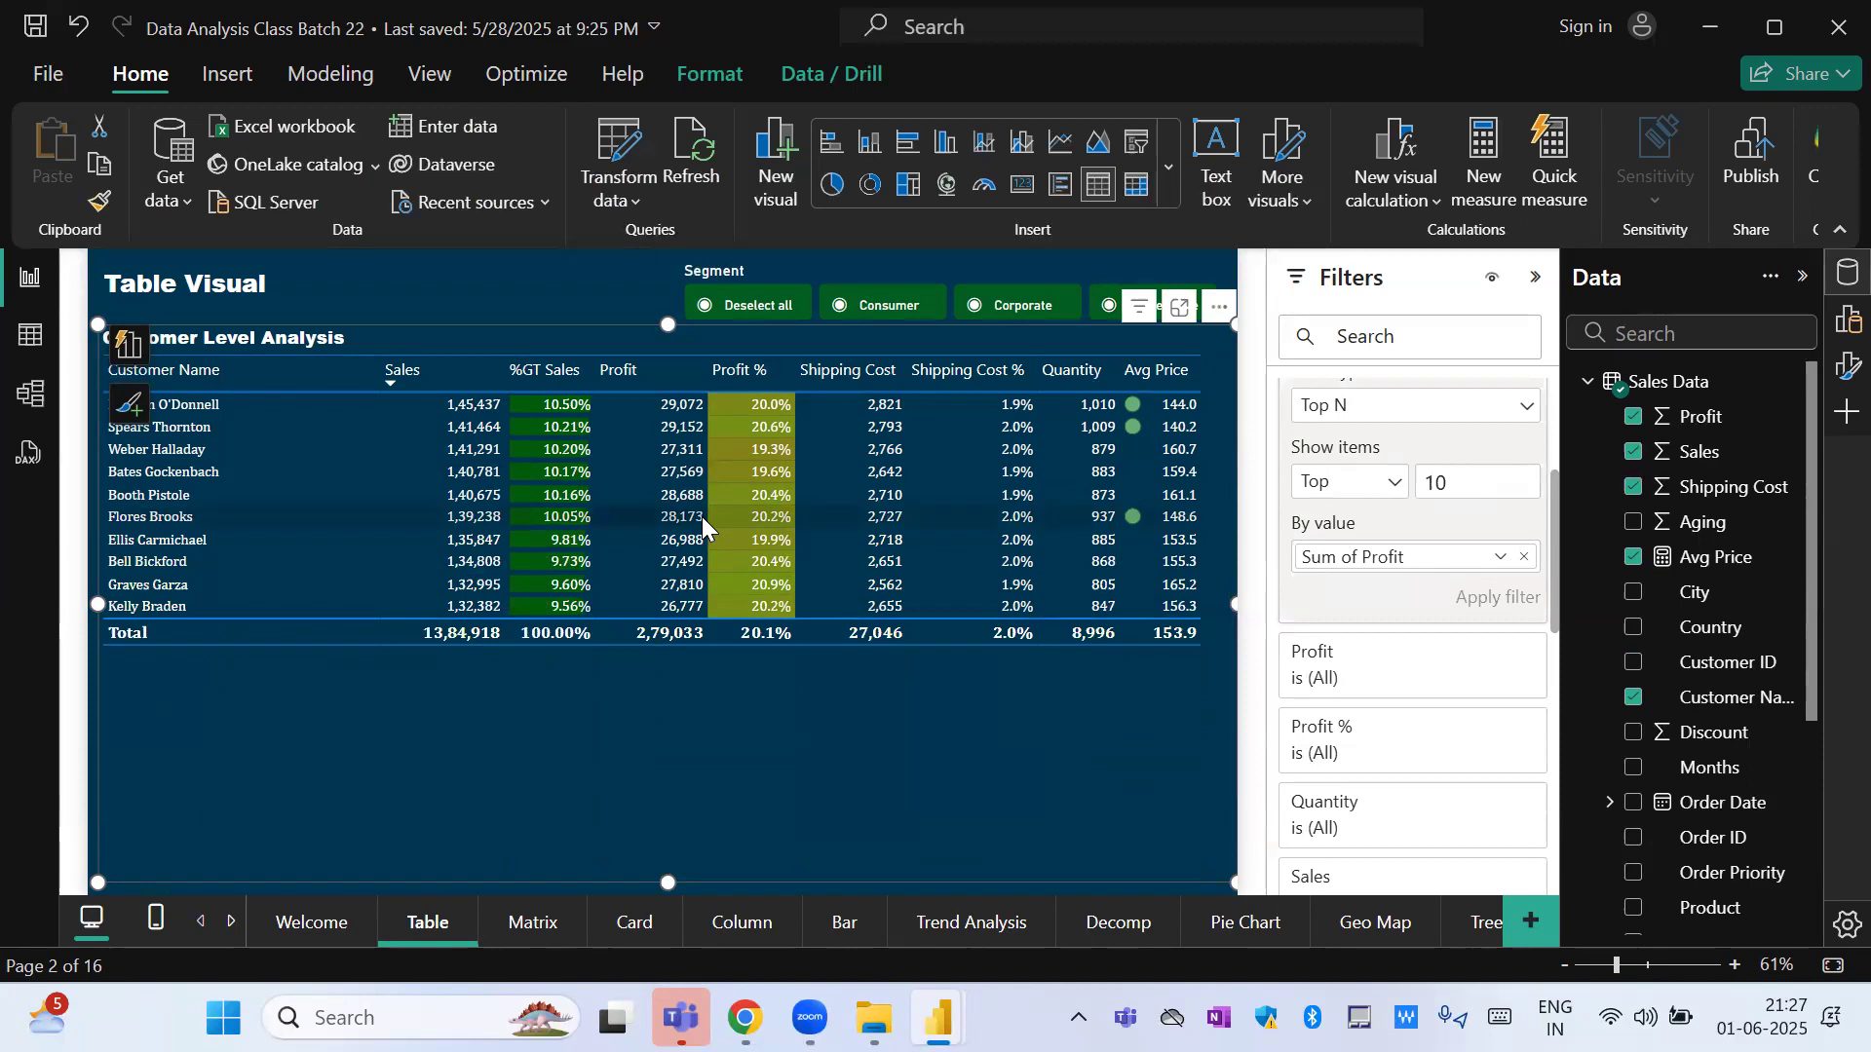
Switch the Customer Name filter to Bottom and apply it to show the bottom 10 customers by Sum of Profit.
{"action": "left_click", "coordinate": [1364, 487]}
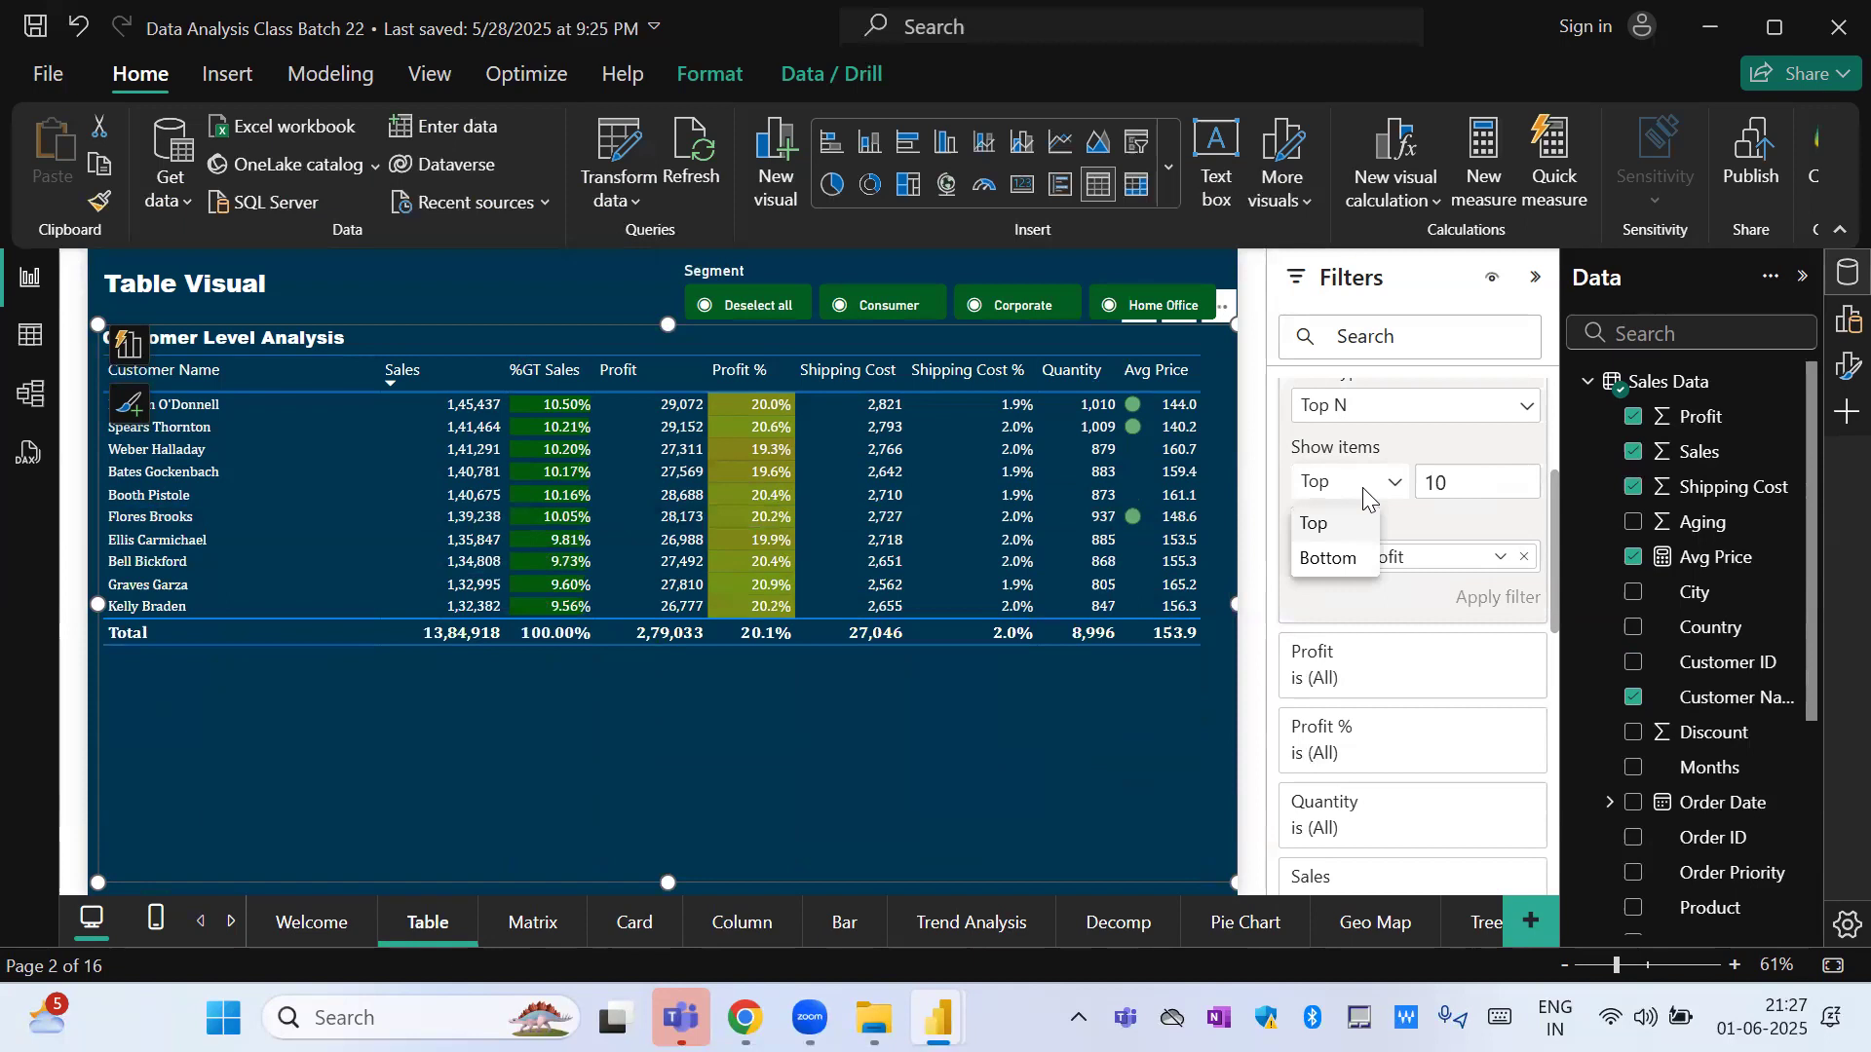
{"action": "left_click", "coordinate": [1330, 559]}
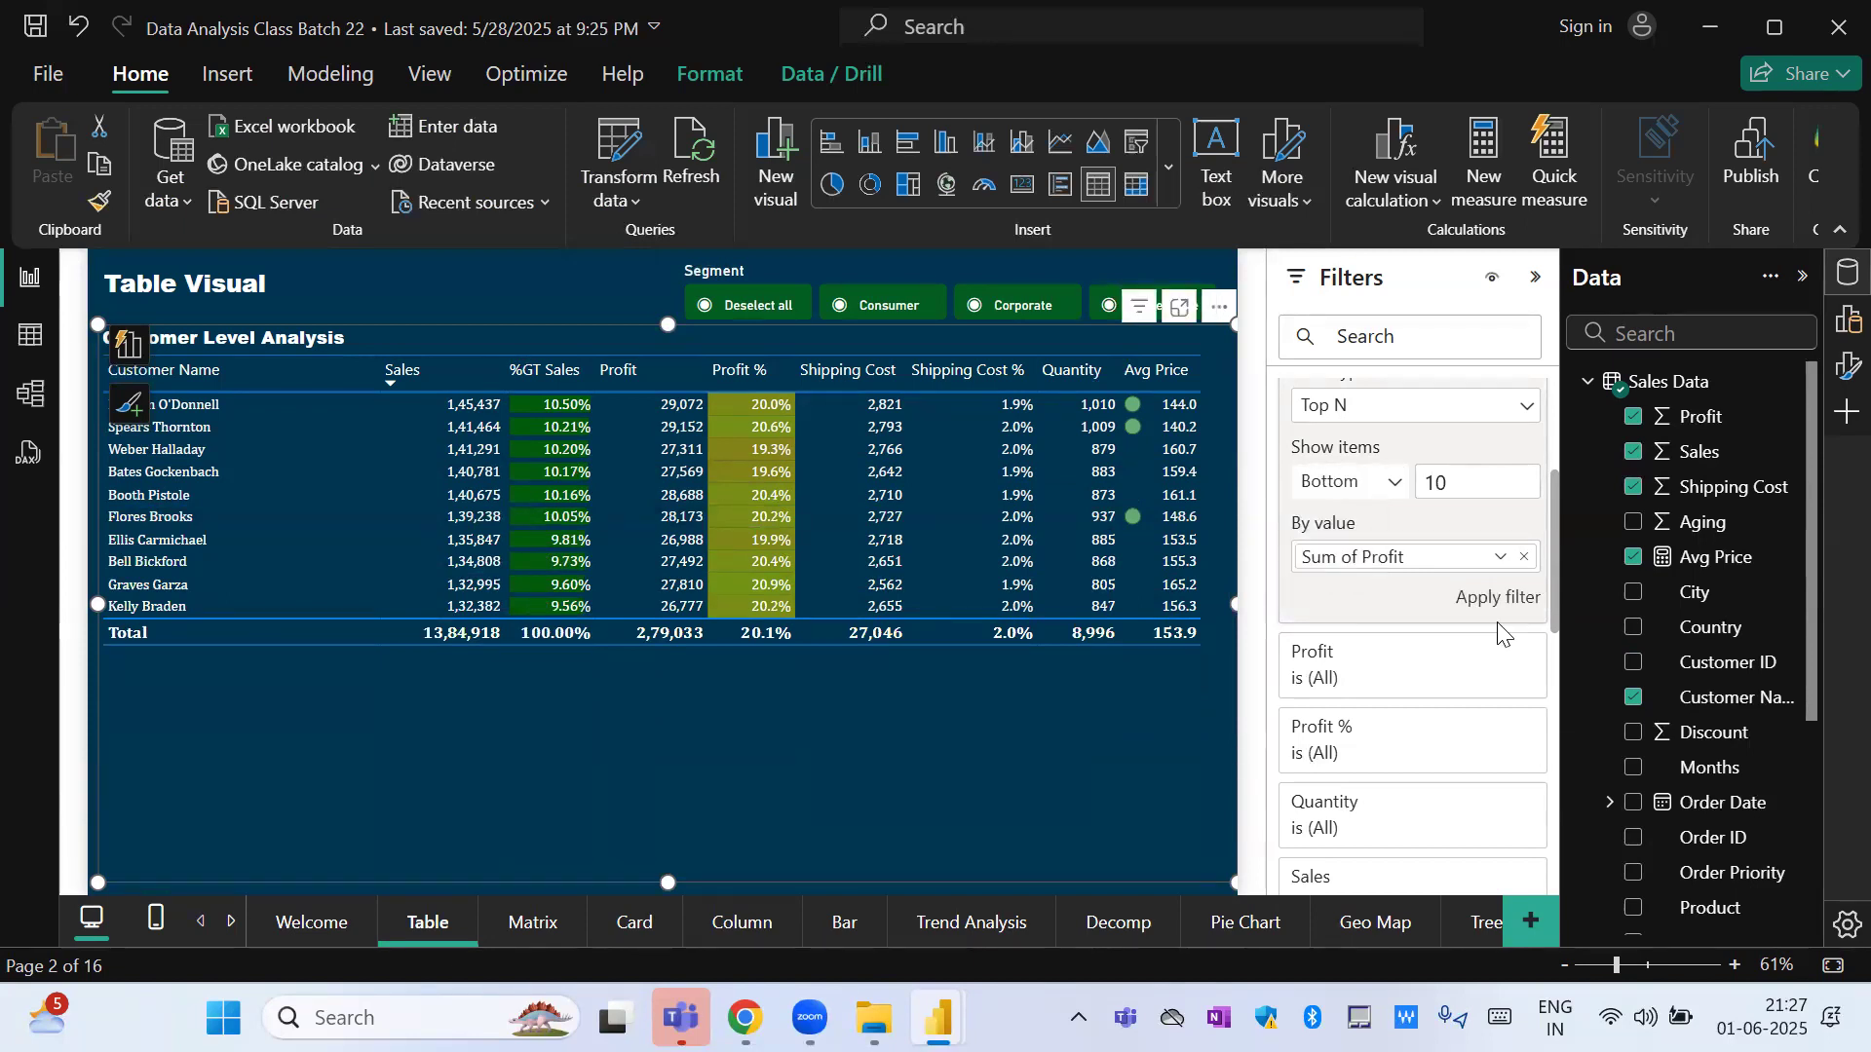
{"action": "left_click", "coordinate": [1498, 598]}
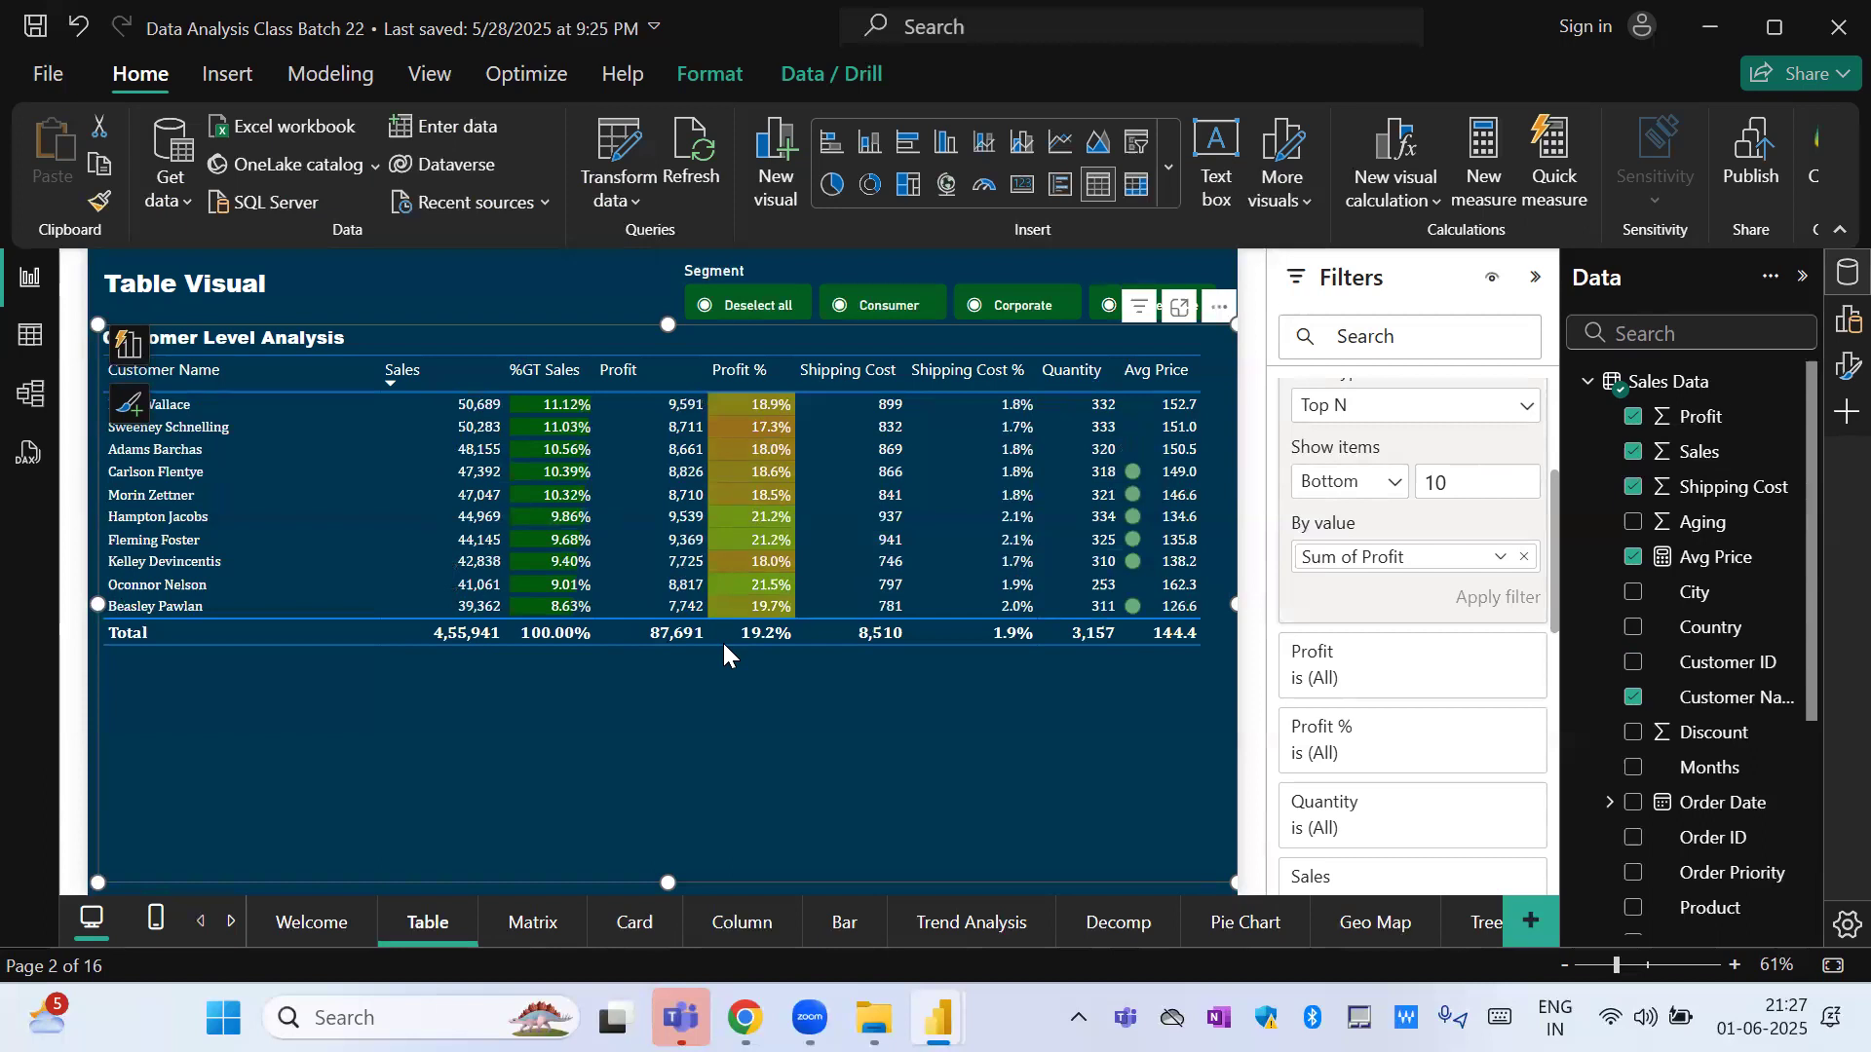
View the filtered table for the Consumer segment and the Corporate segment with the Segment slicer, and restore all segments.
{"action": "left_click", "coordinate": [739, 317]}
{"action": "left_click", "coordinate": [897, 316]}
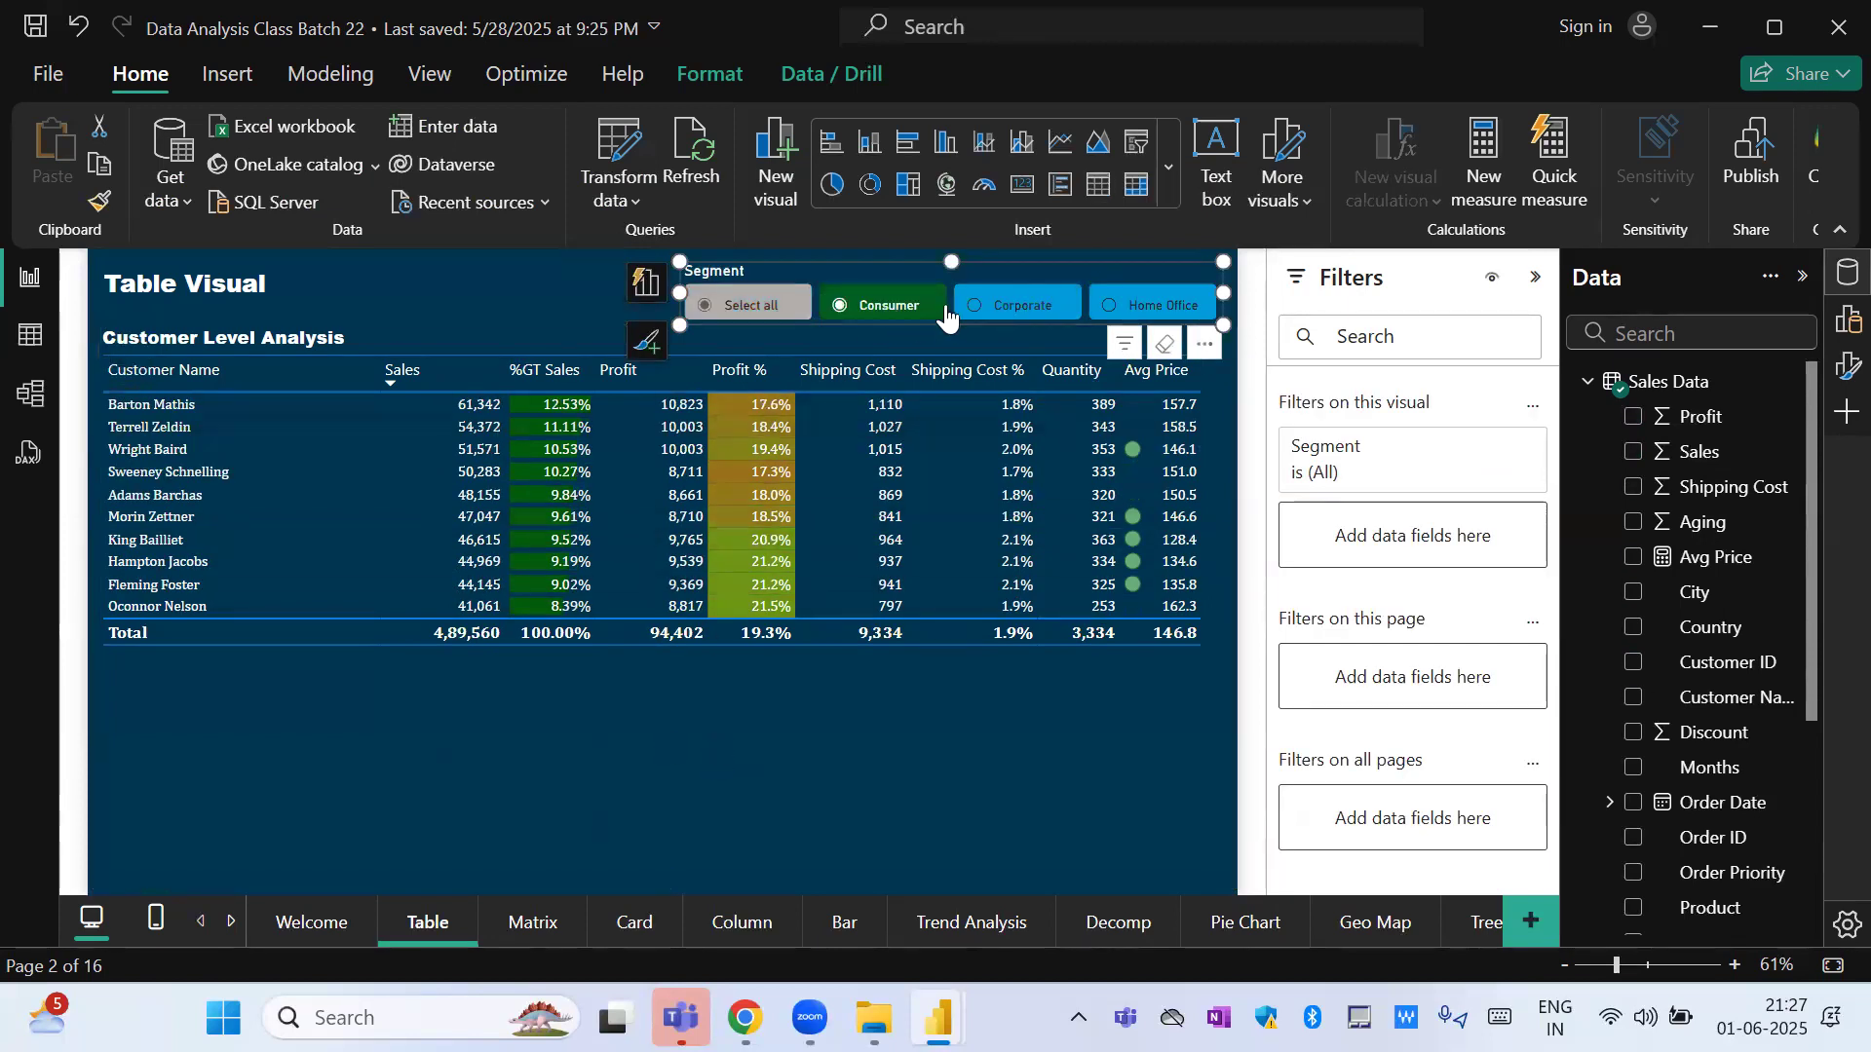
{"action": "left_click", "coordinate": [997, 310]}
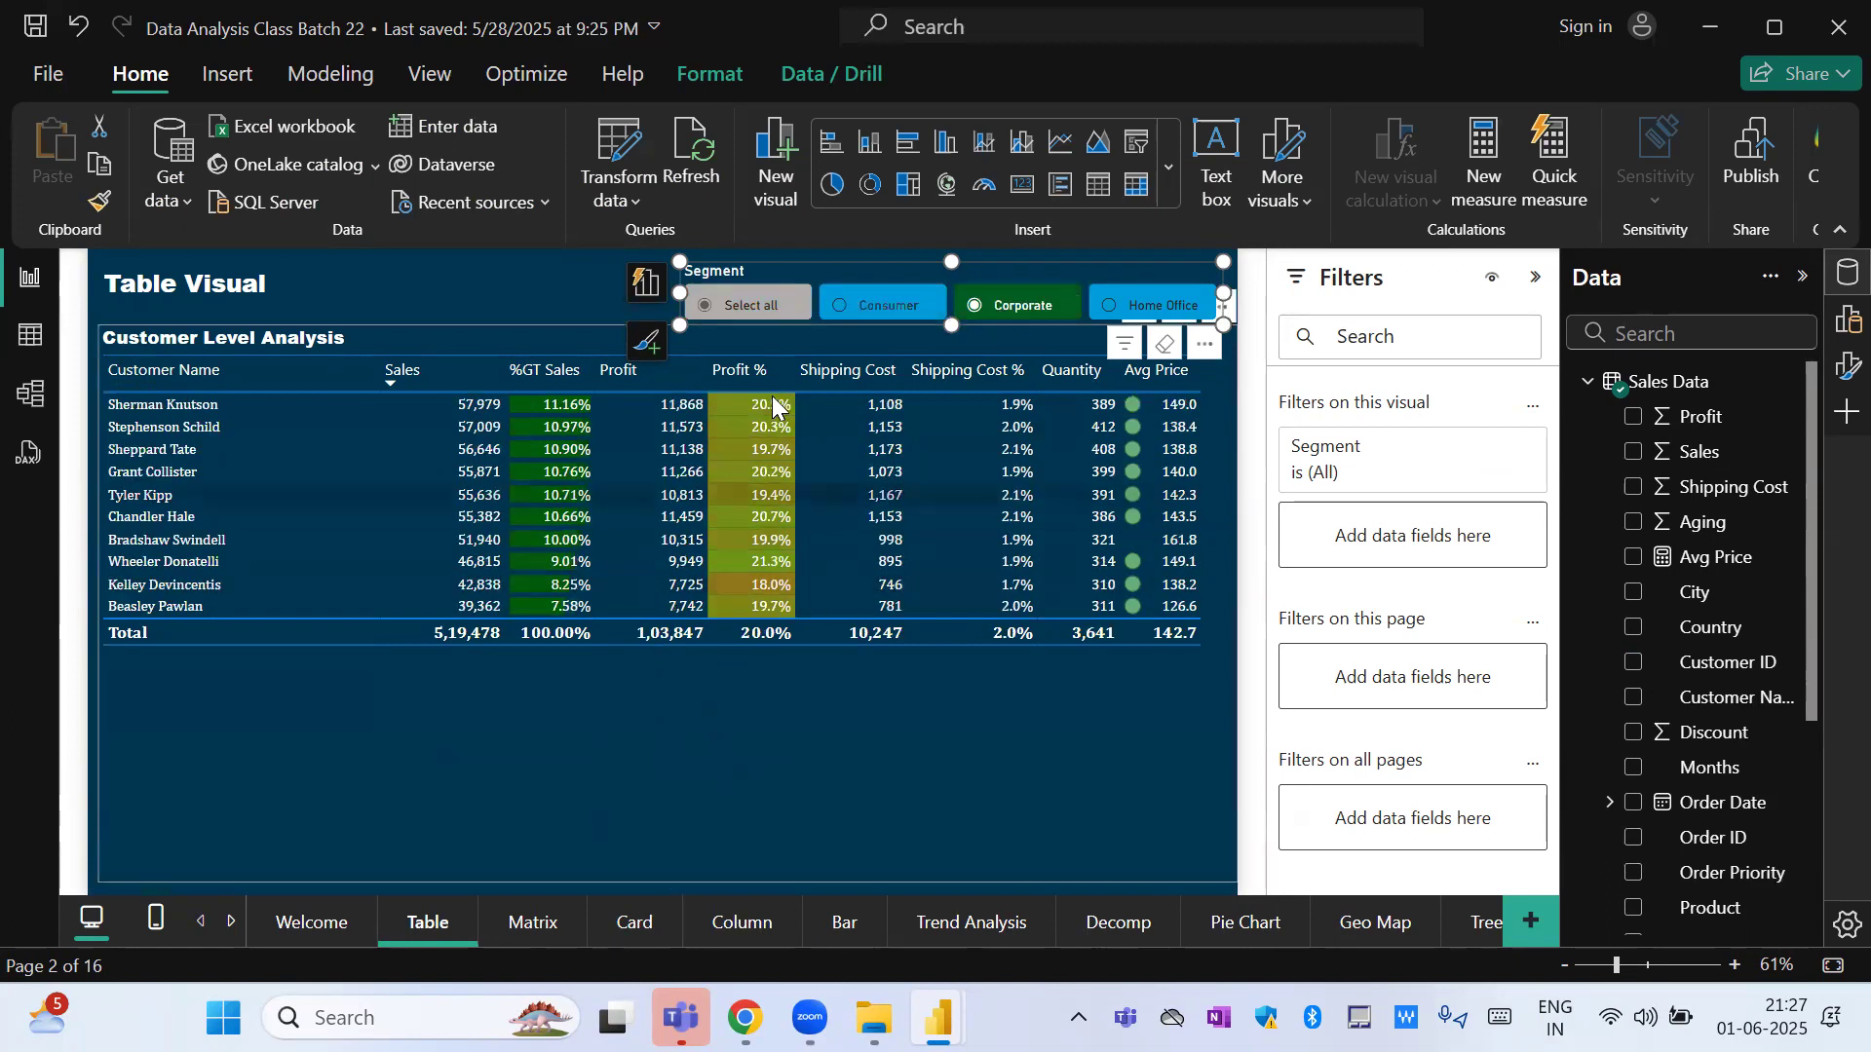
{"action": "left_click", "coordinate": [737, 306]}
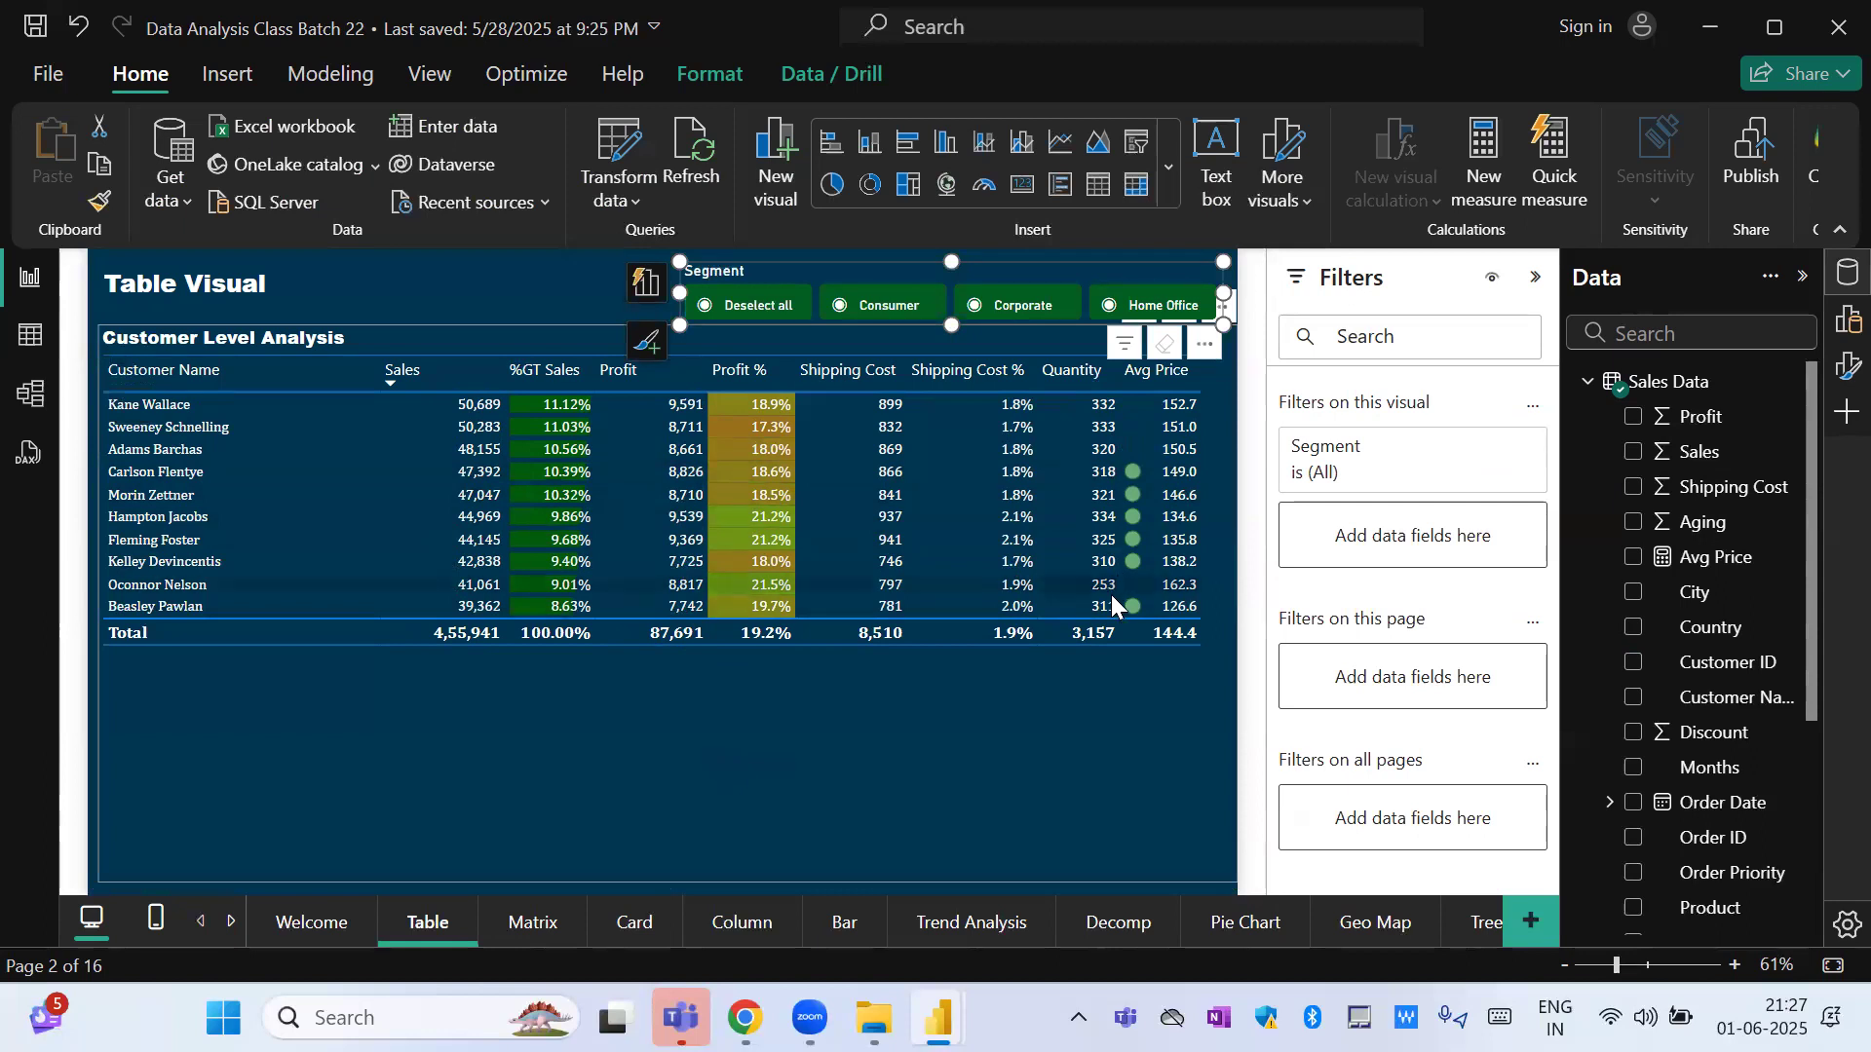
Reselect the Customer Level Analysis table and apply its Customer Name filter as the top 10 by Sum of Profit.
{"action": "left_click", "coordinate": [1199, 572]}
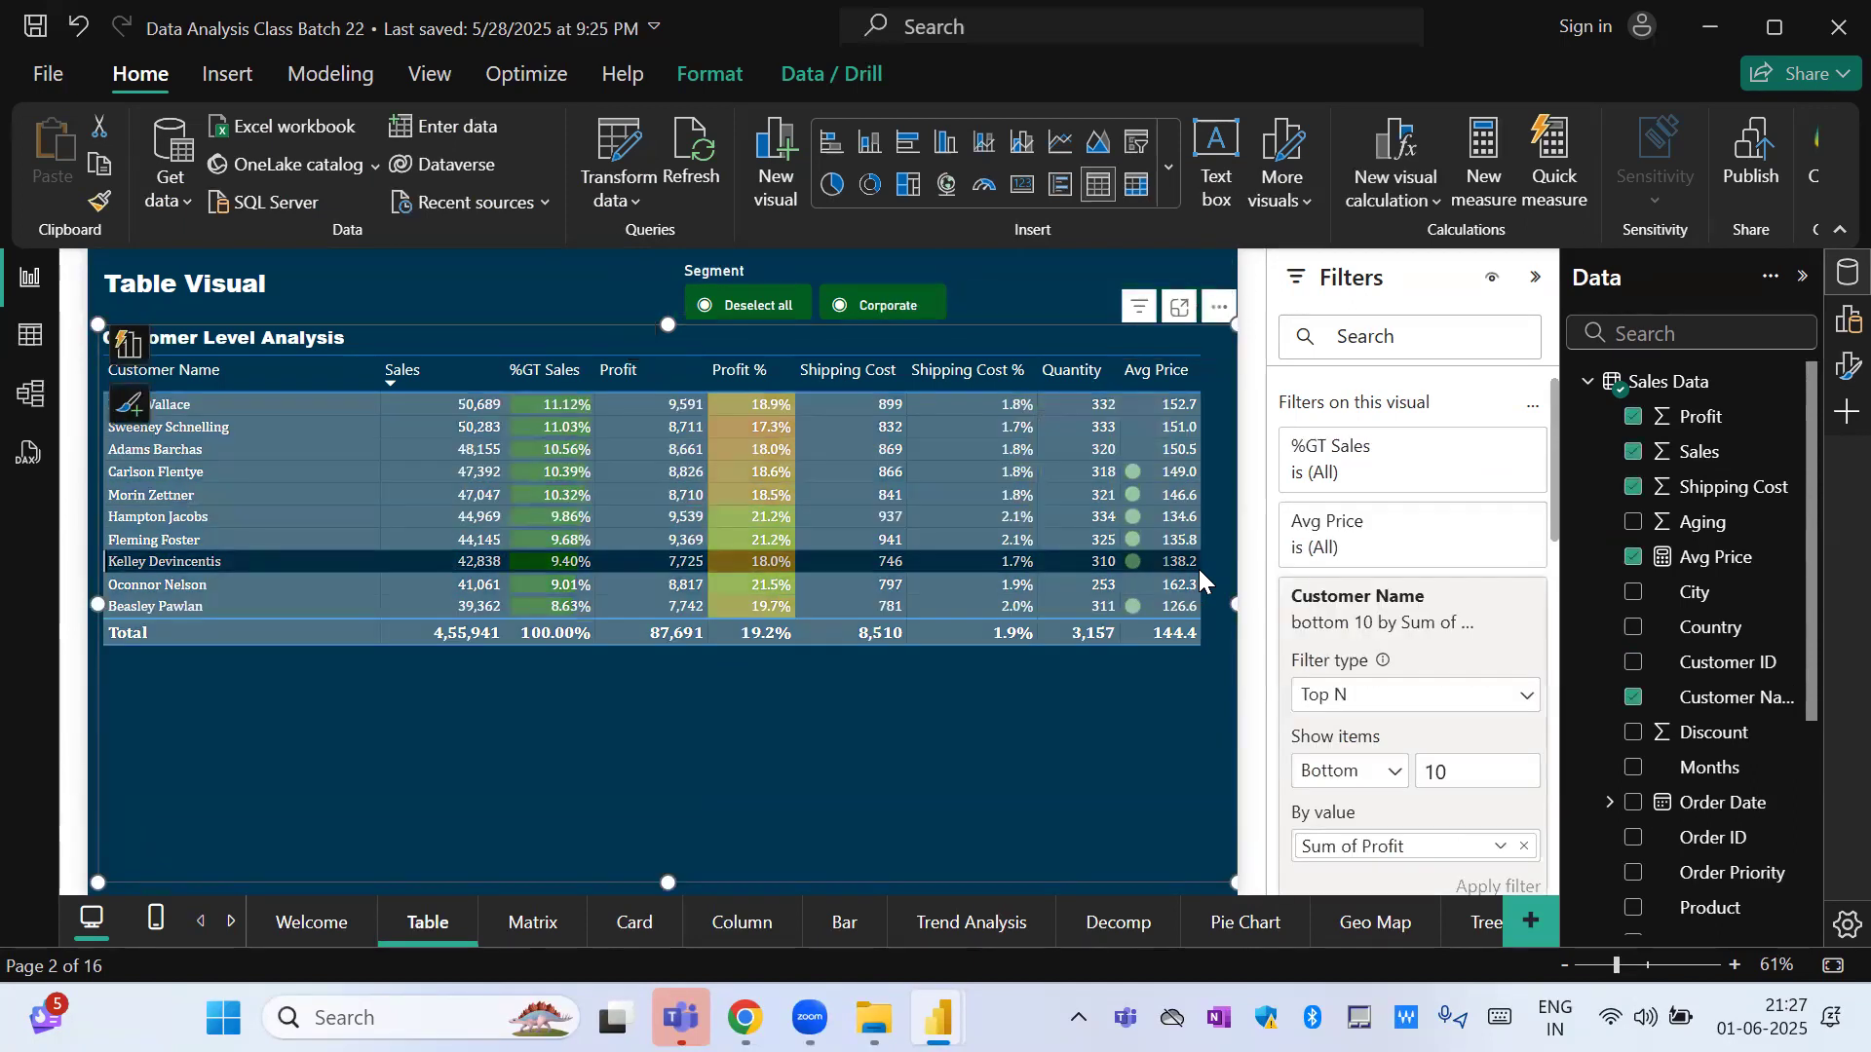
{"action": "left_click", "coordinate": [1199, 569]}
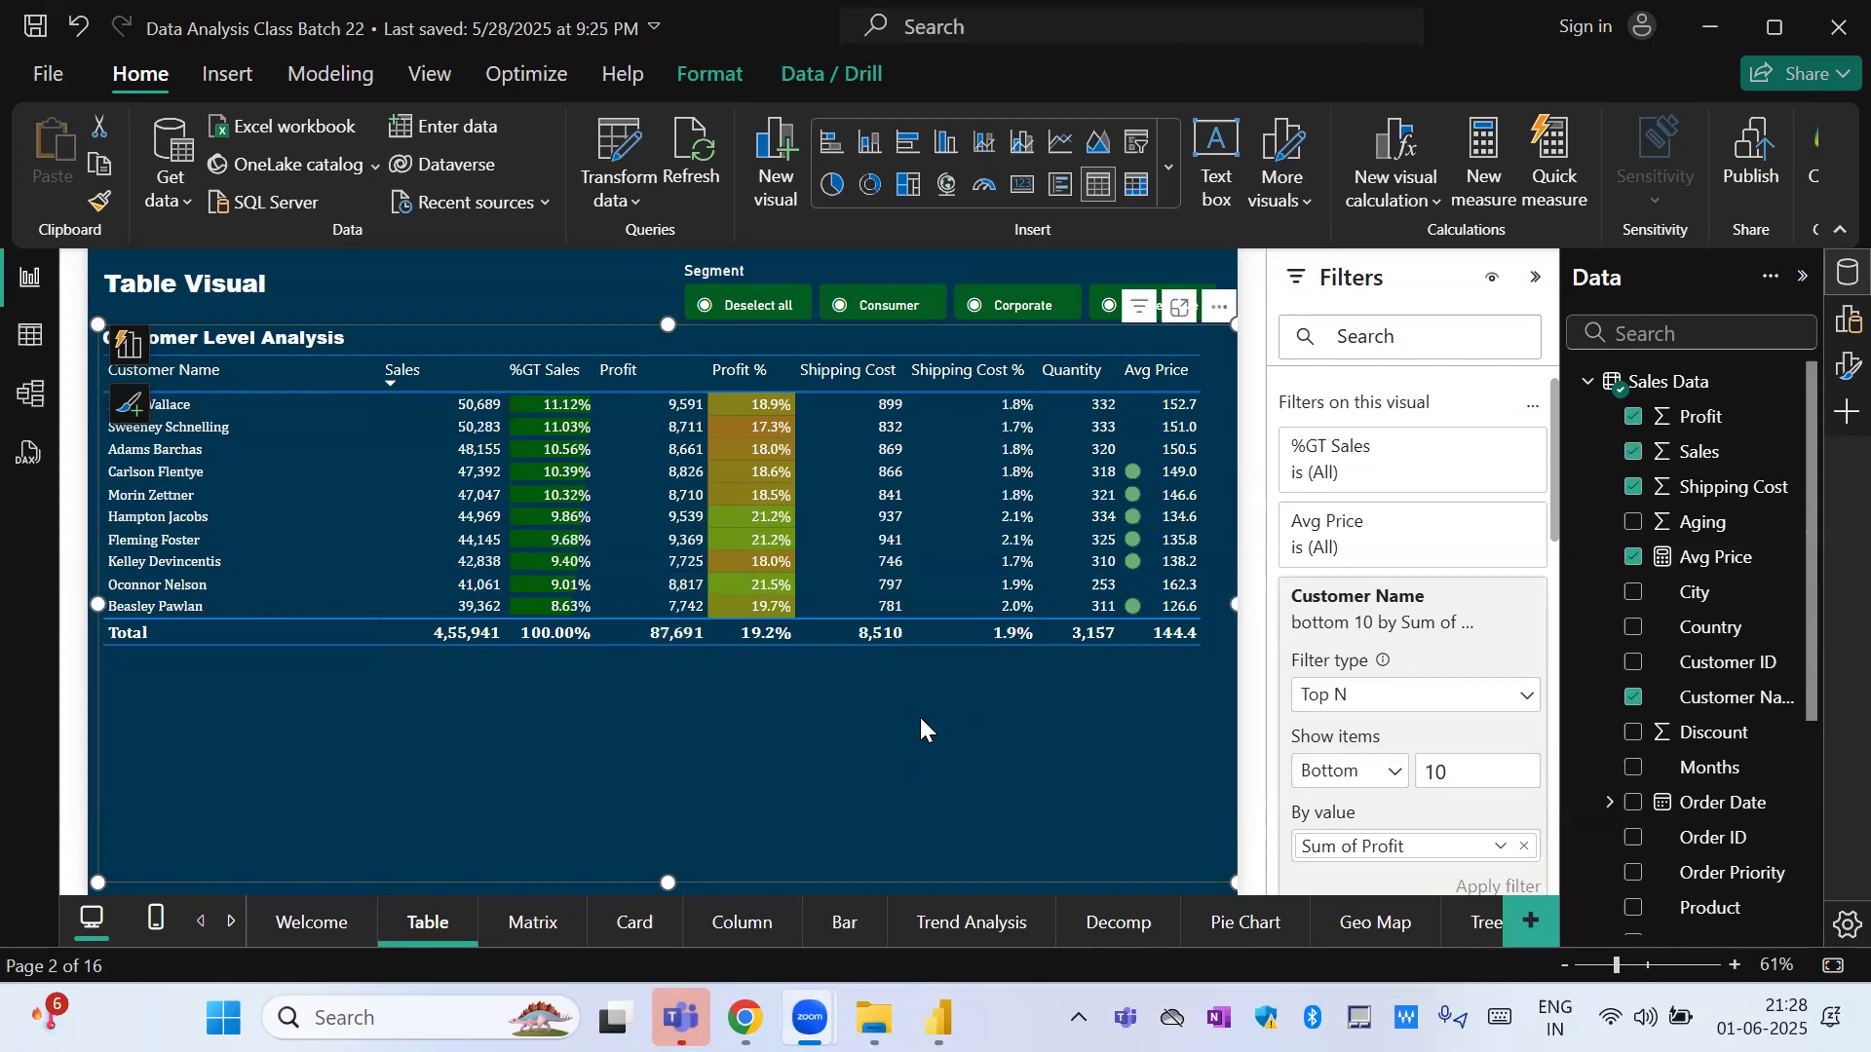
{"action": "left_click", "coordinate": [1352, 776]}
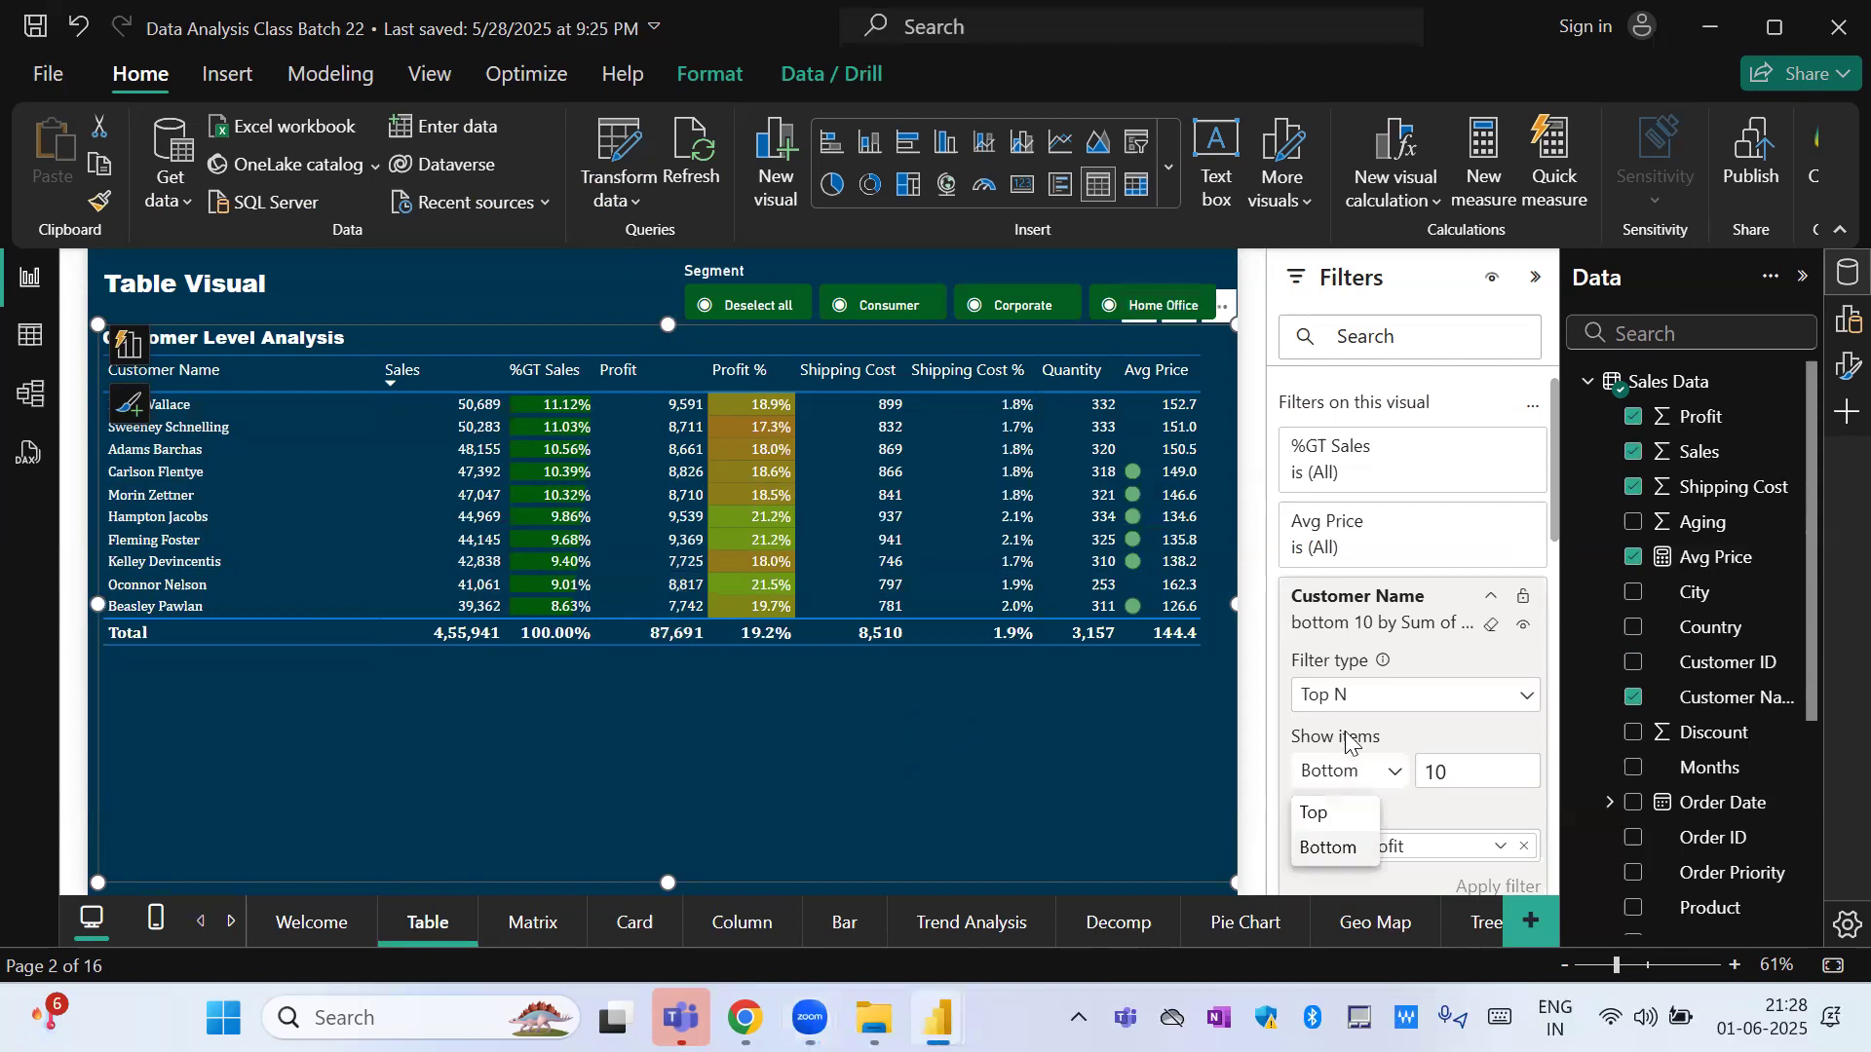
{"action": "left_click", "coordinate": [1327, 821]}
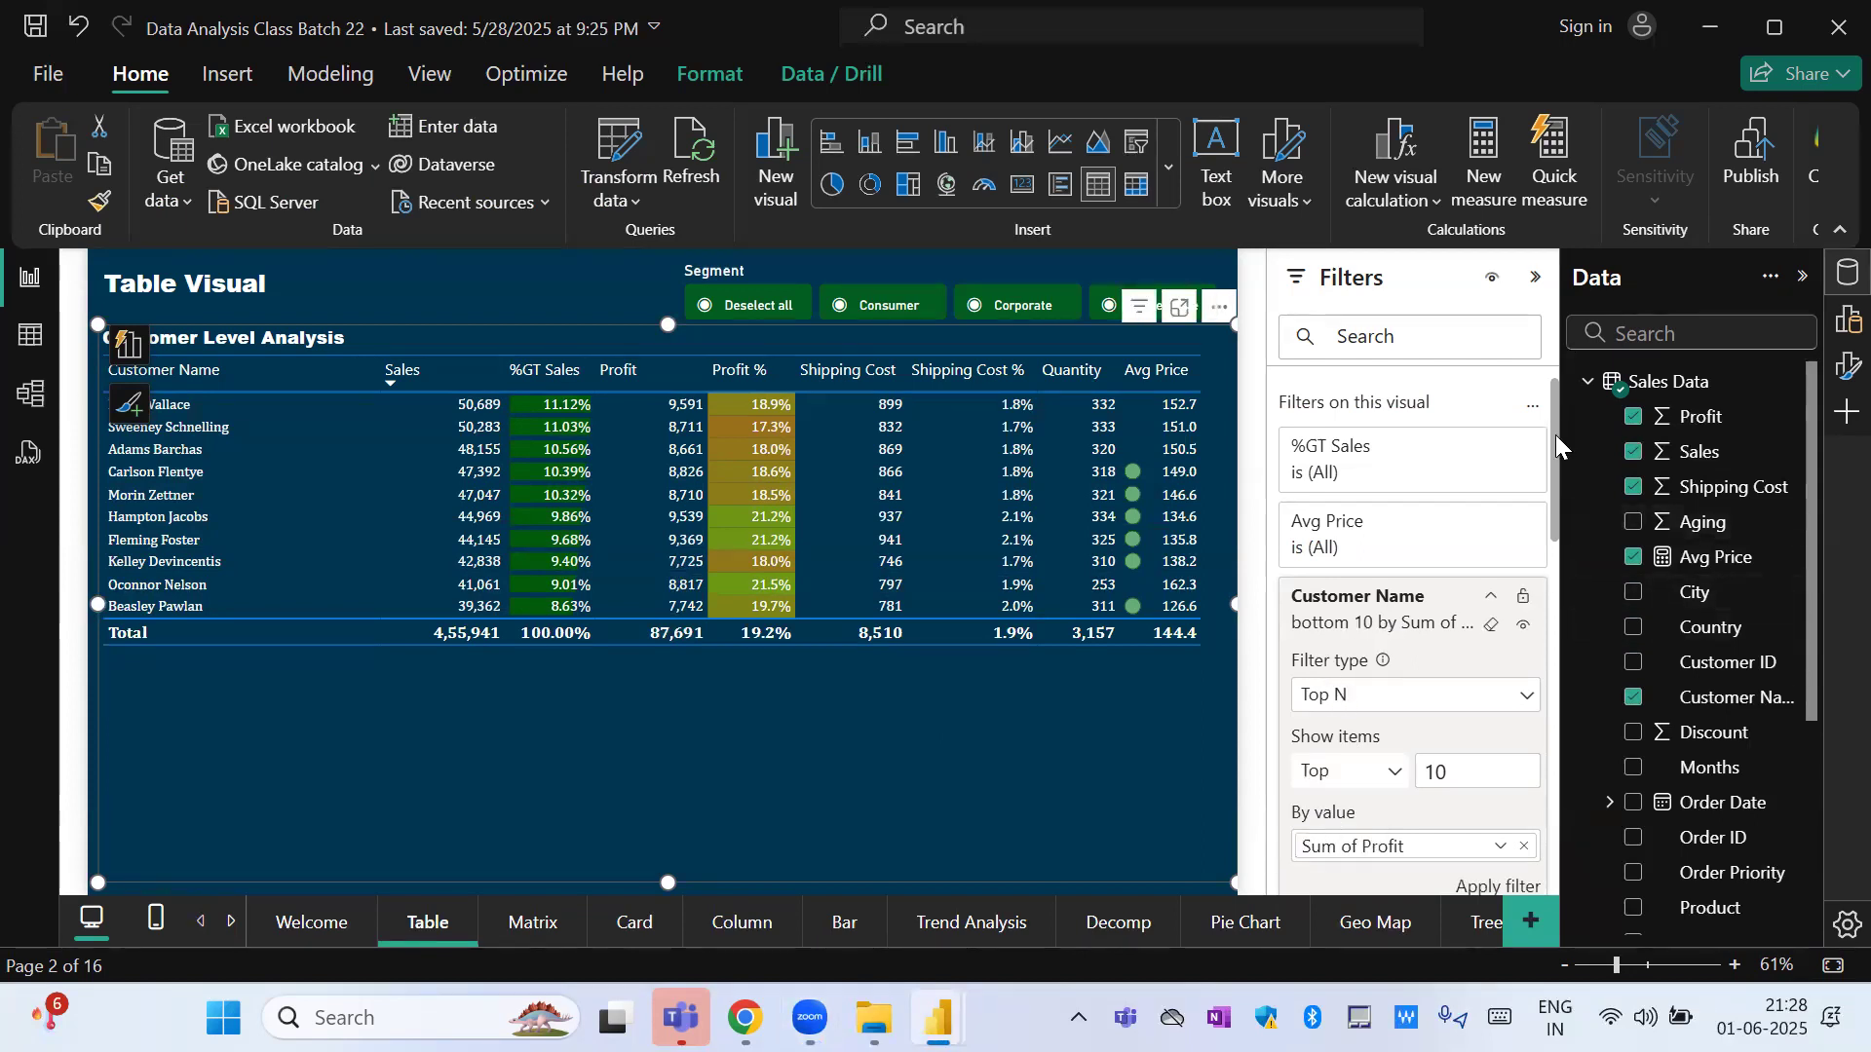
{"action": "left_click_drag", "start_coordinate": [1555, 435], "coordinate": [1555, 497]}
{"action": "left_click", "coordinate": [1513, 689]}
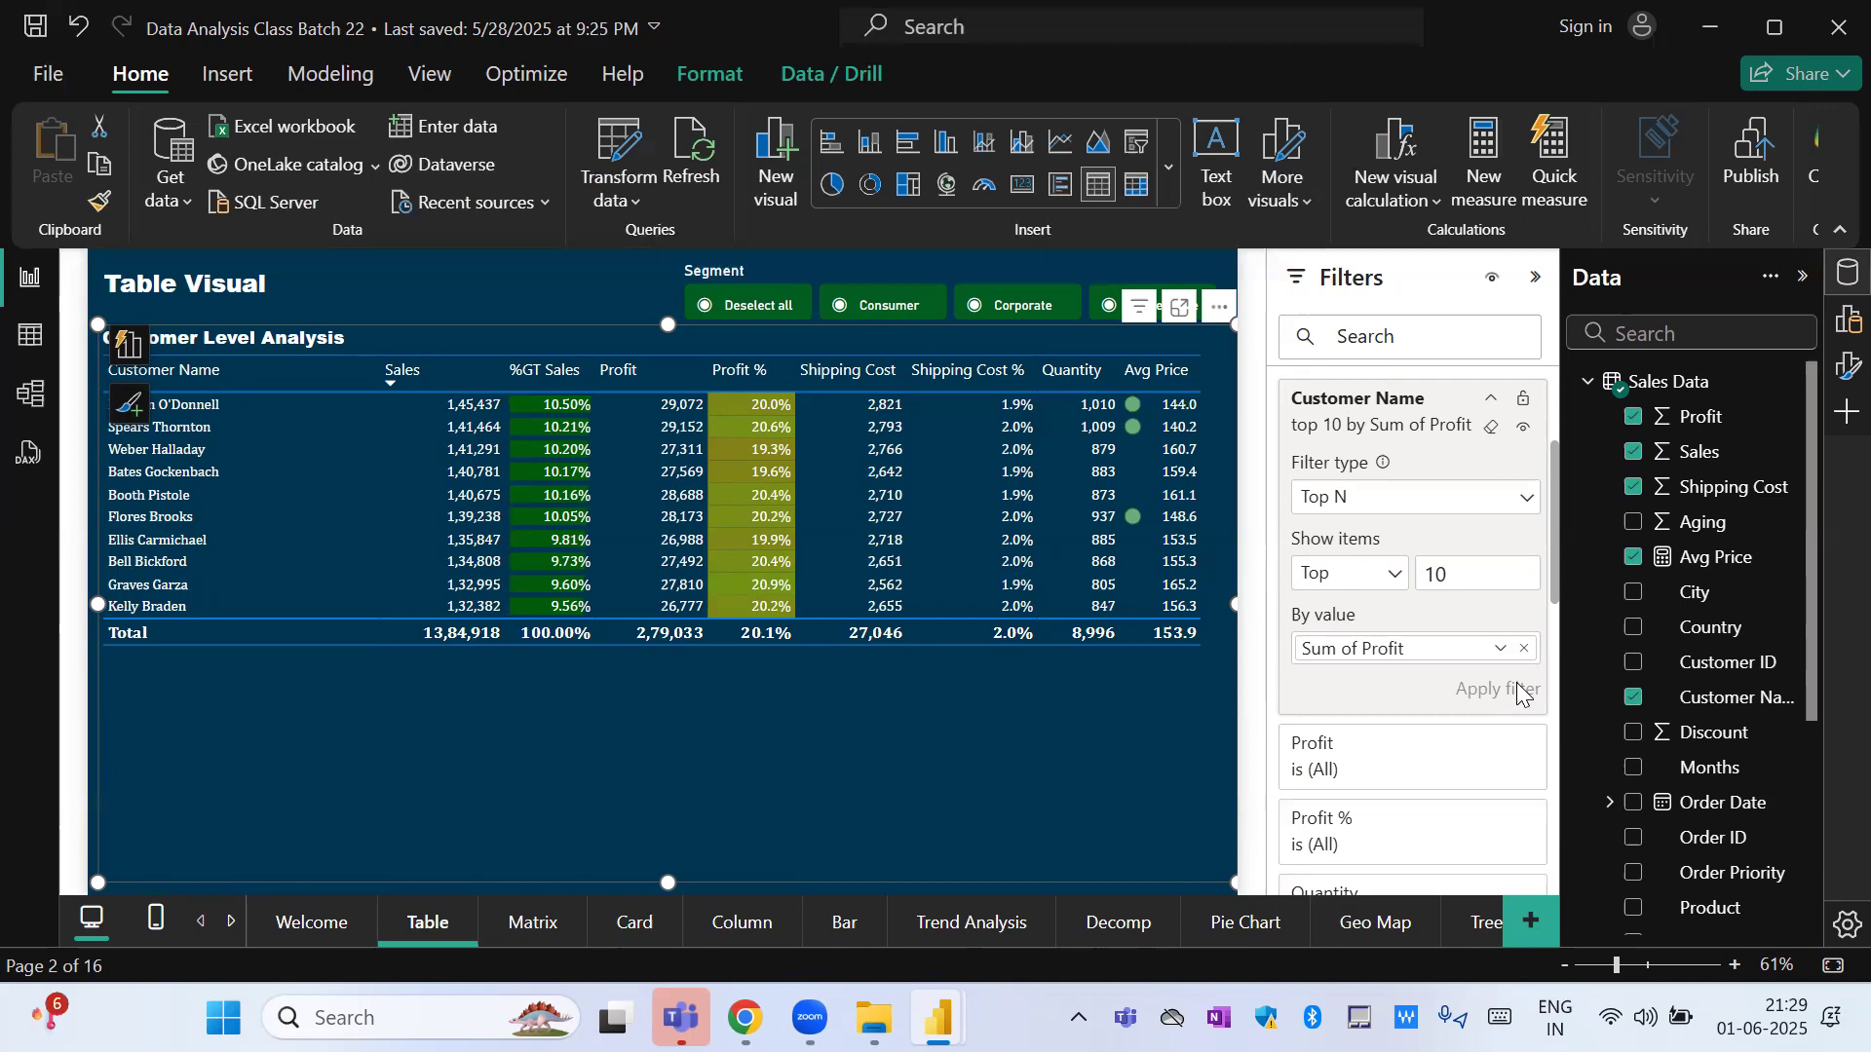
Set the Customer Name filter to Bottom without applying it, and clear and collapse that filter.
{"action": "left_click", "coordinate": [1390, 575]}
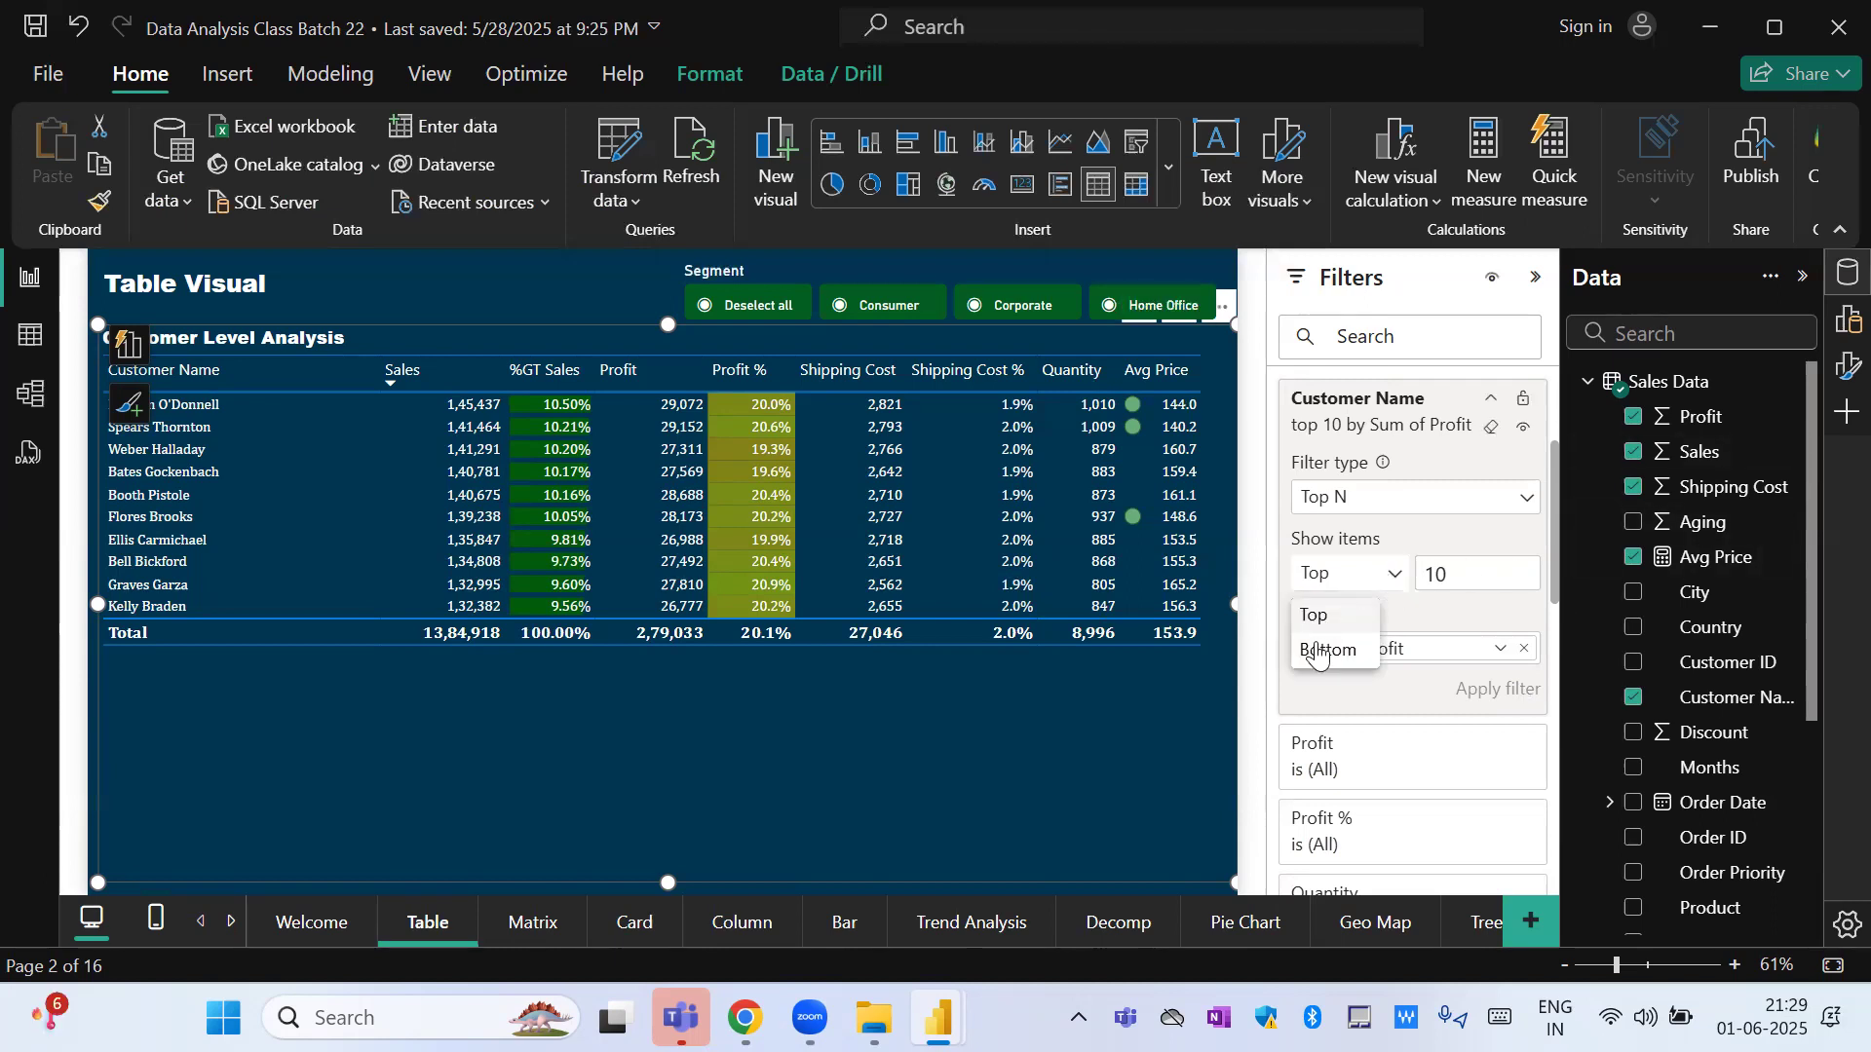
{"action": "left_click", "coordinate": [1325, 649]}
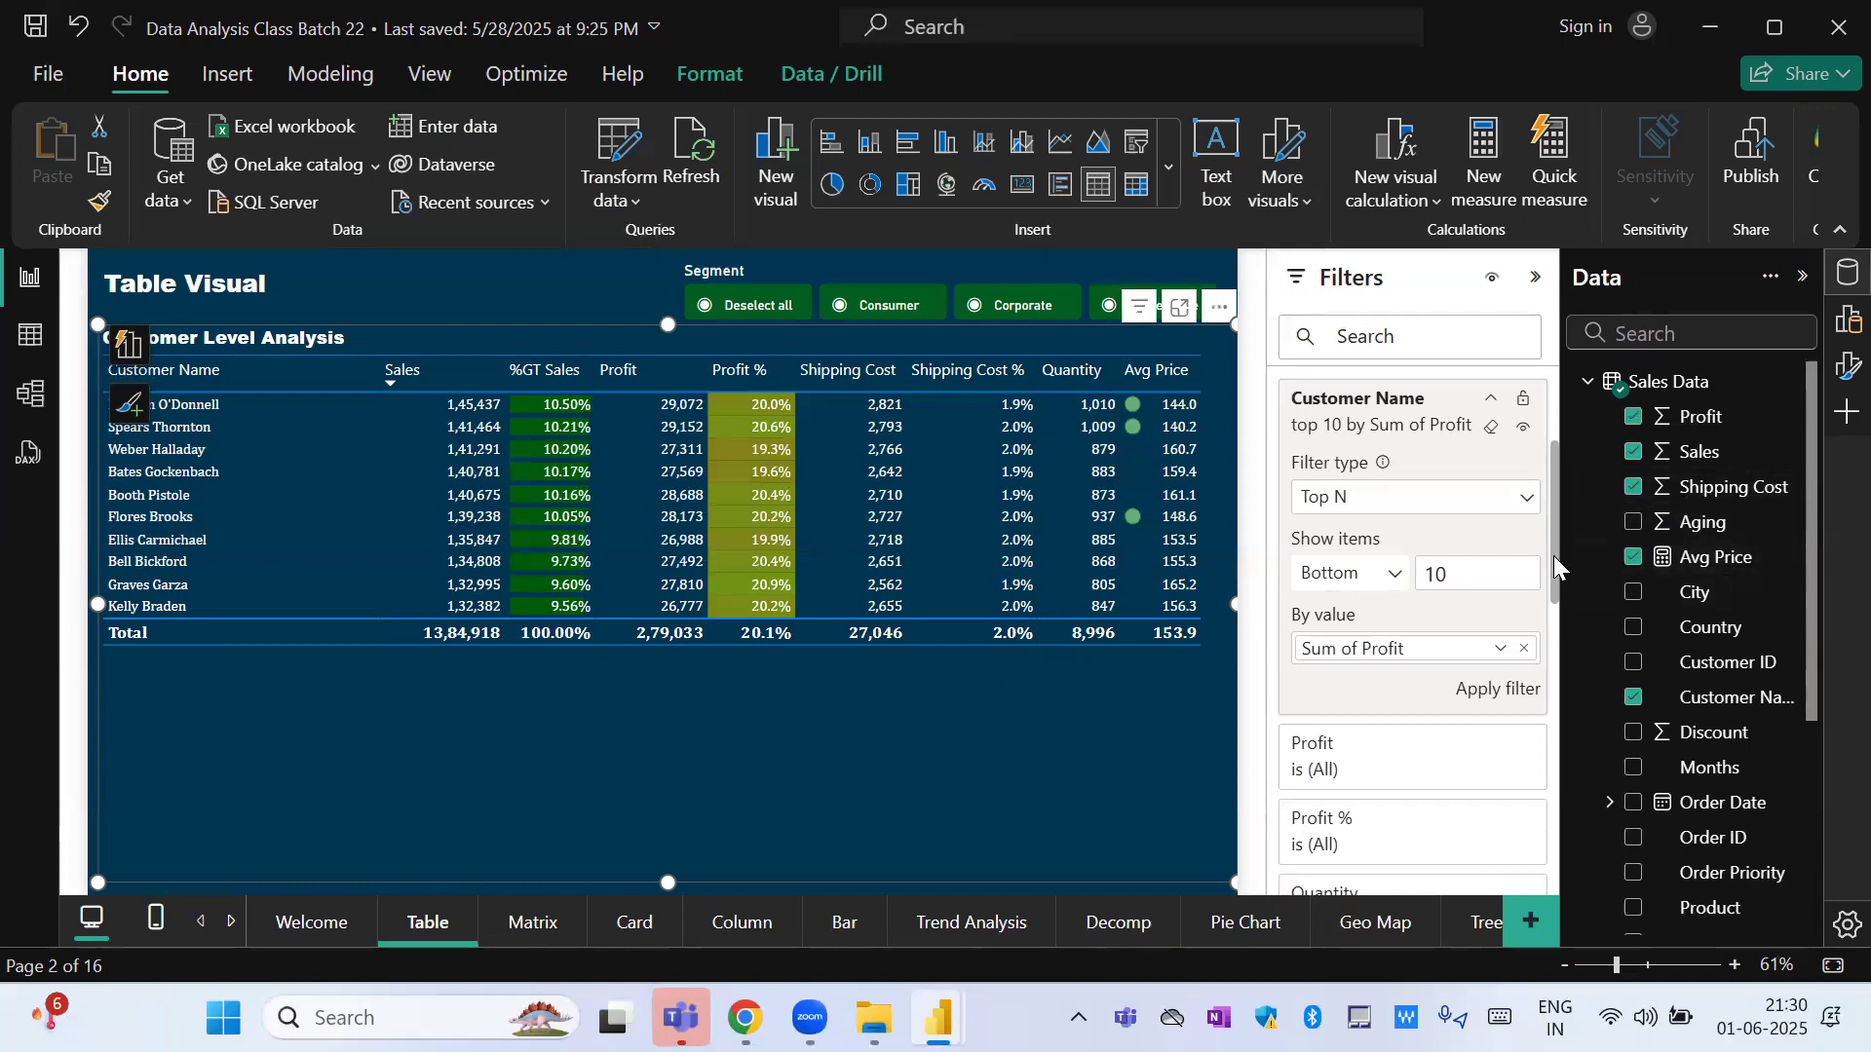
{"action": "scroll", "coordinate": [1560, 535], "scroll_direction": "up", "scroll_amount": 1}
{"action": "scroll", "coordinate": [1559, 534], "scroll_direction": "up", "scroll_amount": 3}
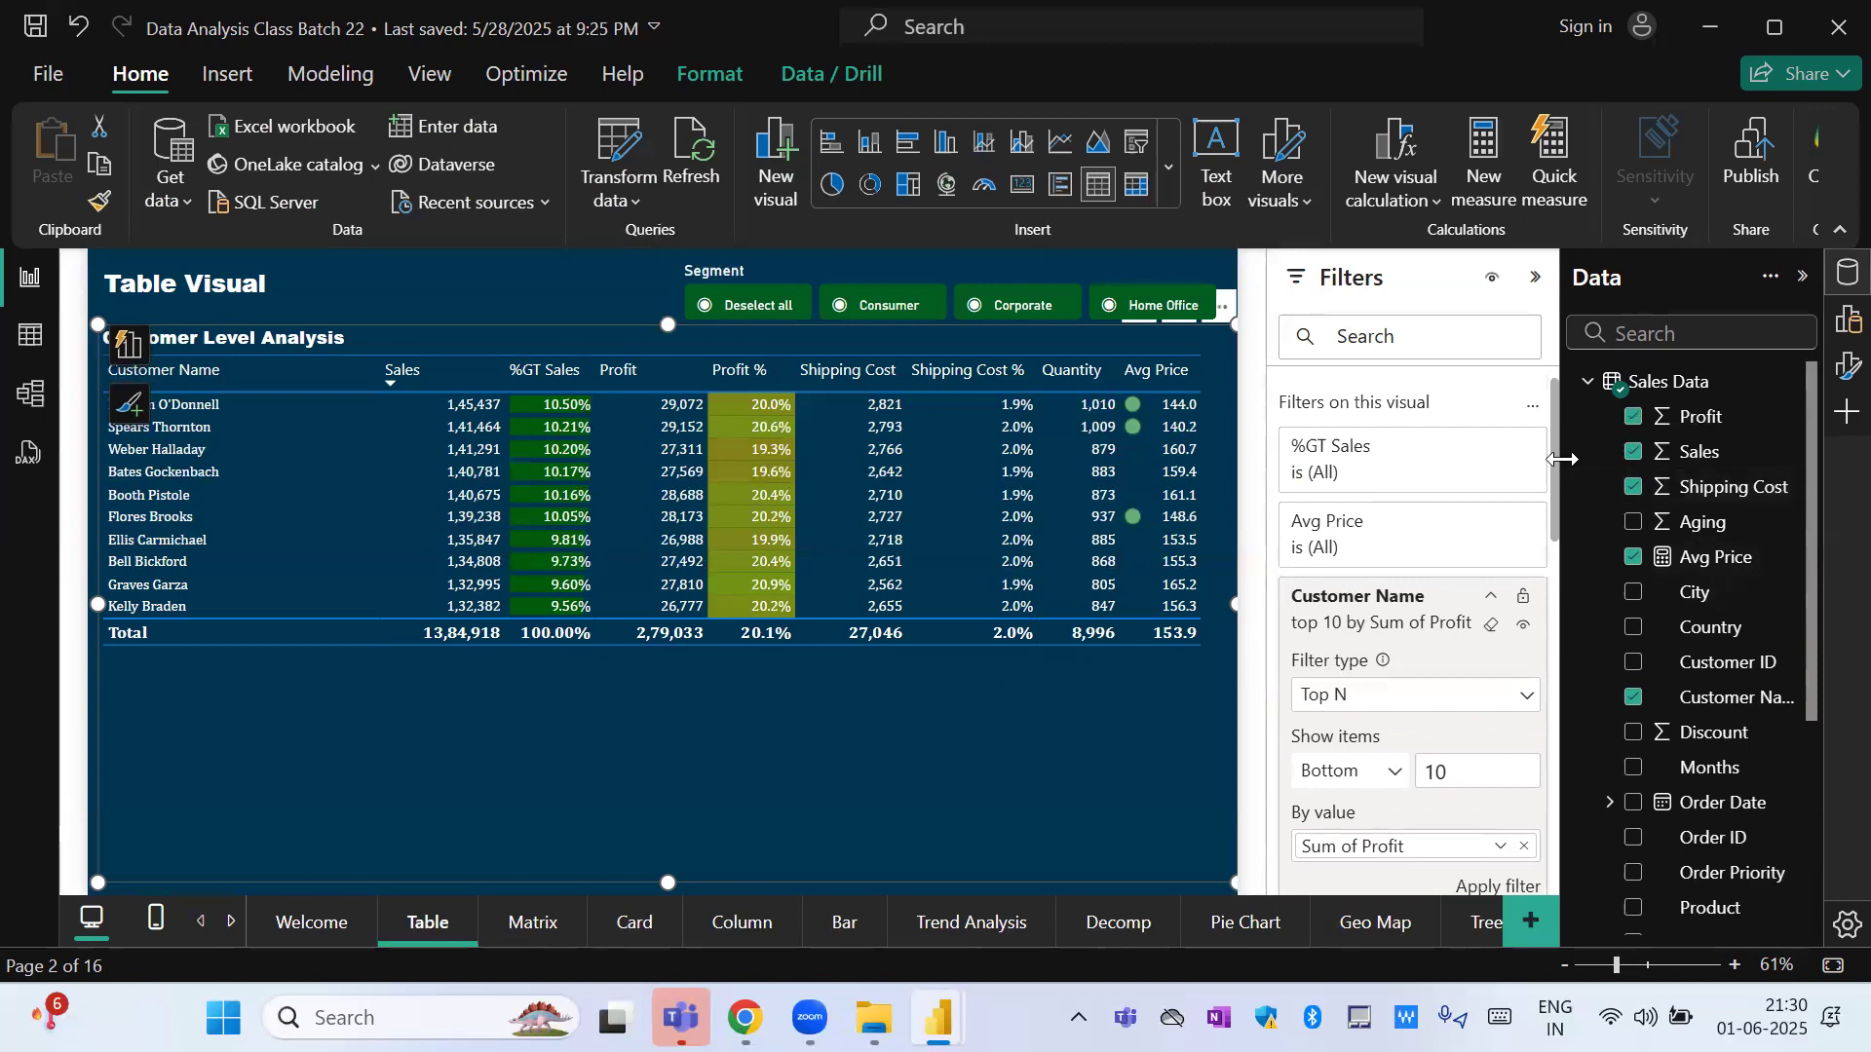
{"action": "left_click", "coordinate": [1492, 624]}
{"action": "left_click", "coordinate": [1490, 596]}
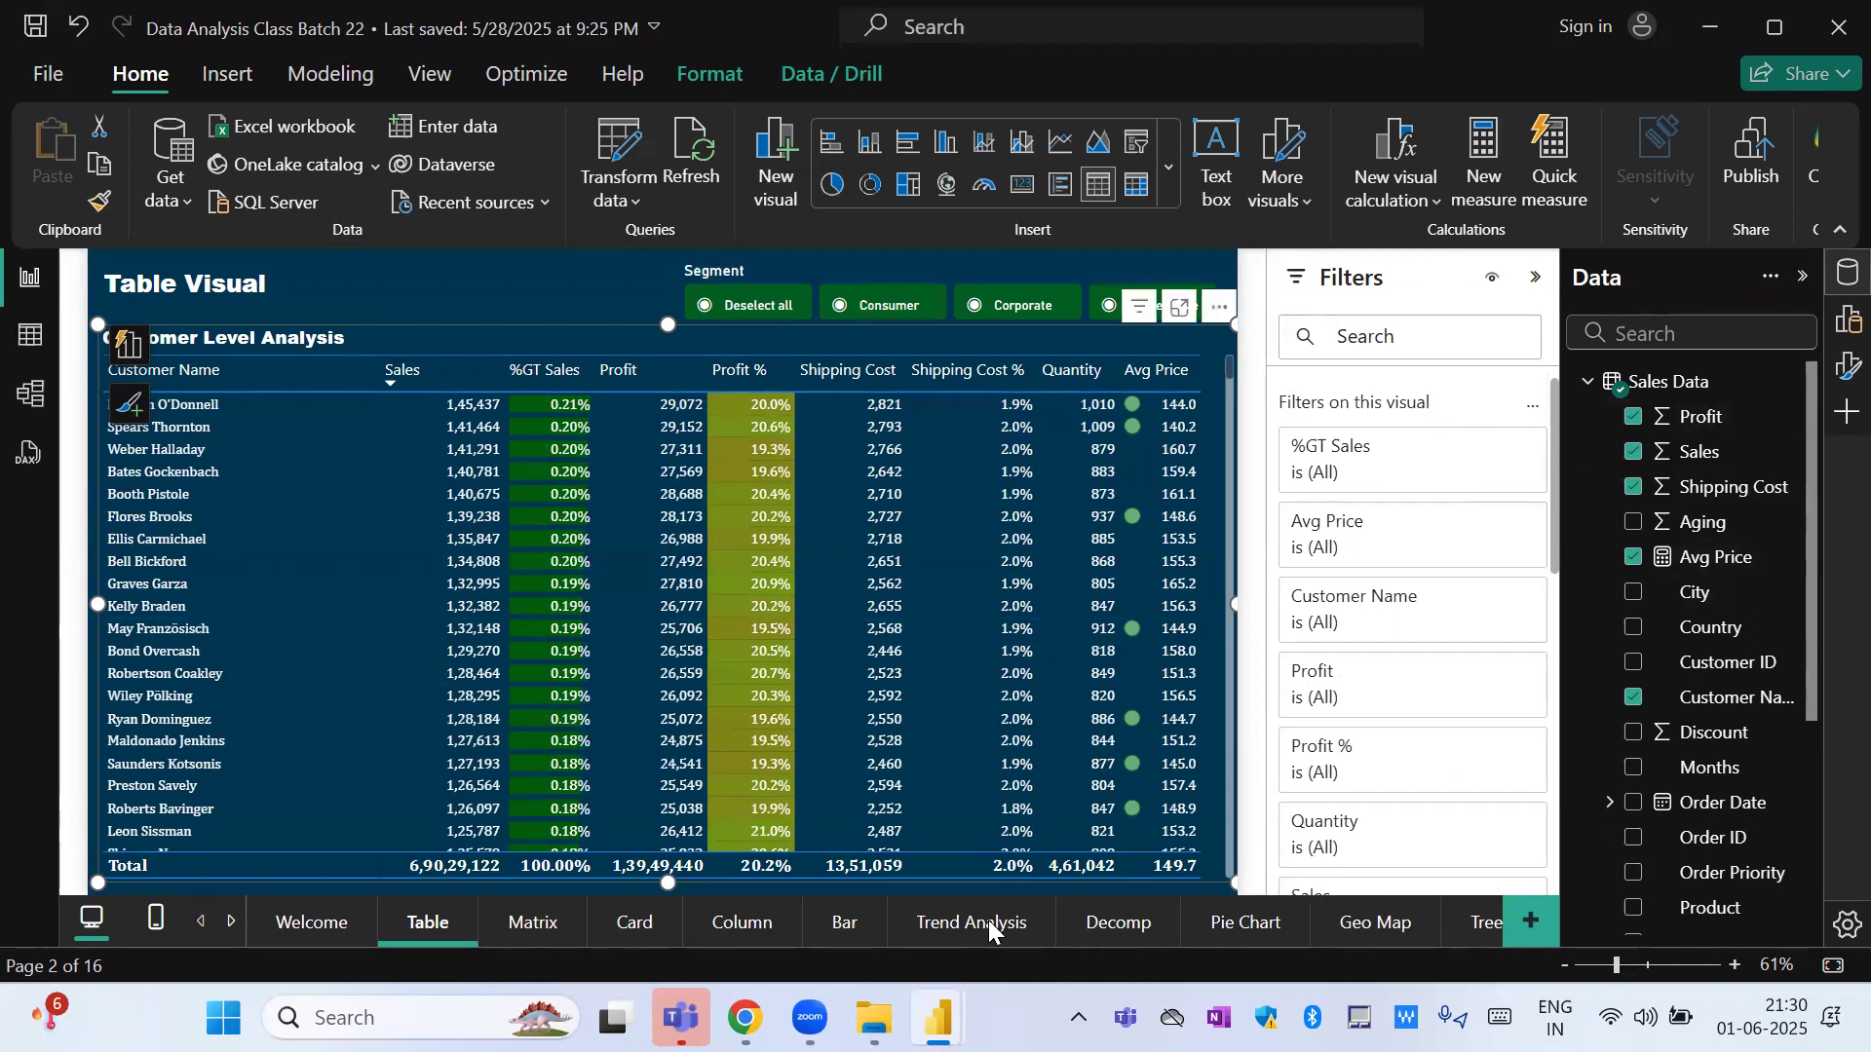
Open the Card page and select the card showing Sales, Profit, Quantity and Shipping Cost.
{"action": "left_click", "coordinate": [643, 928]}
{"action": "left_click", "coordinate": [650, 631]}
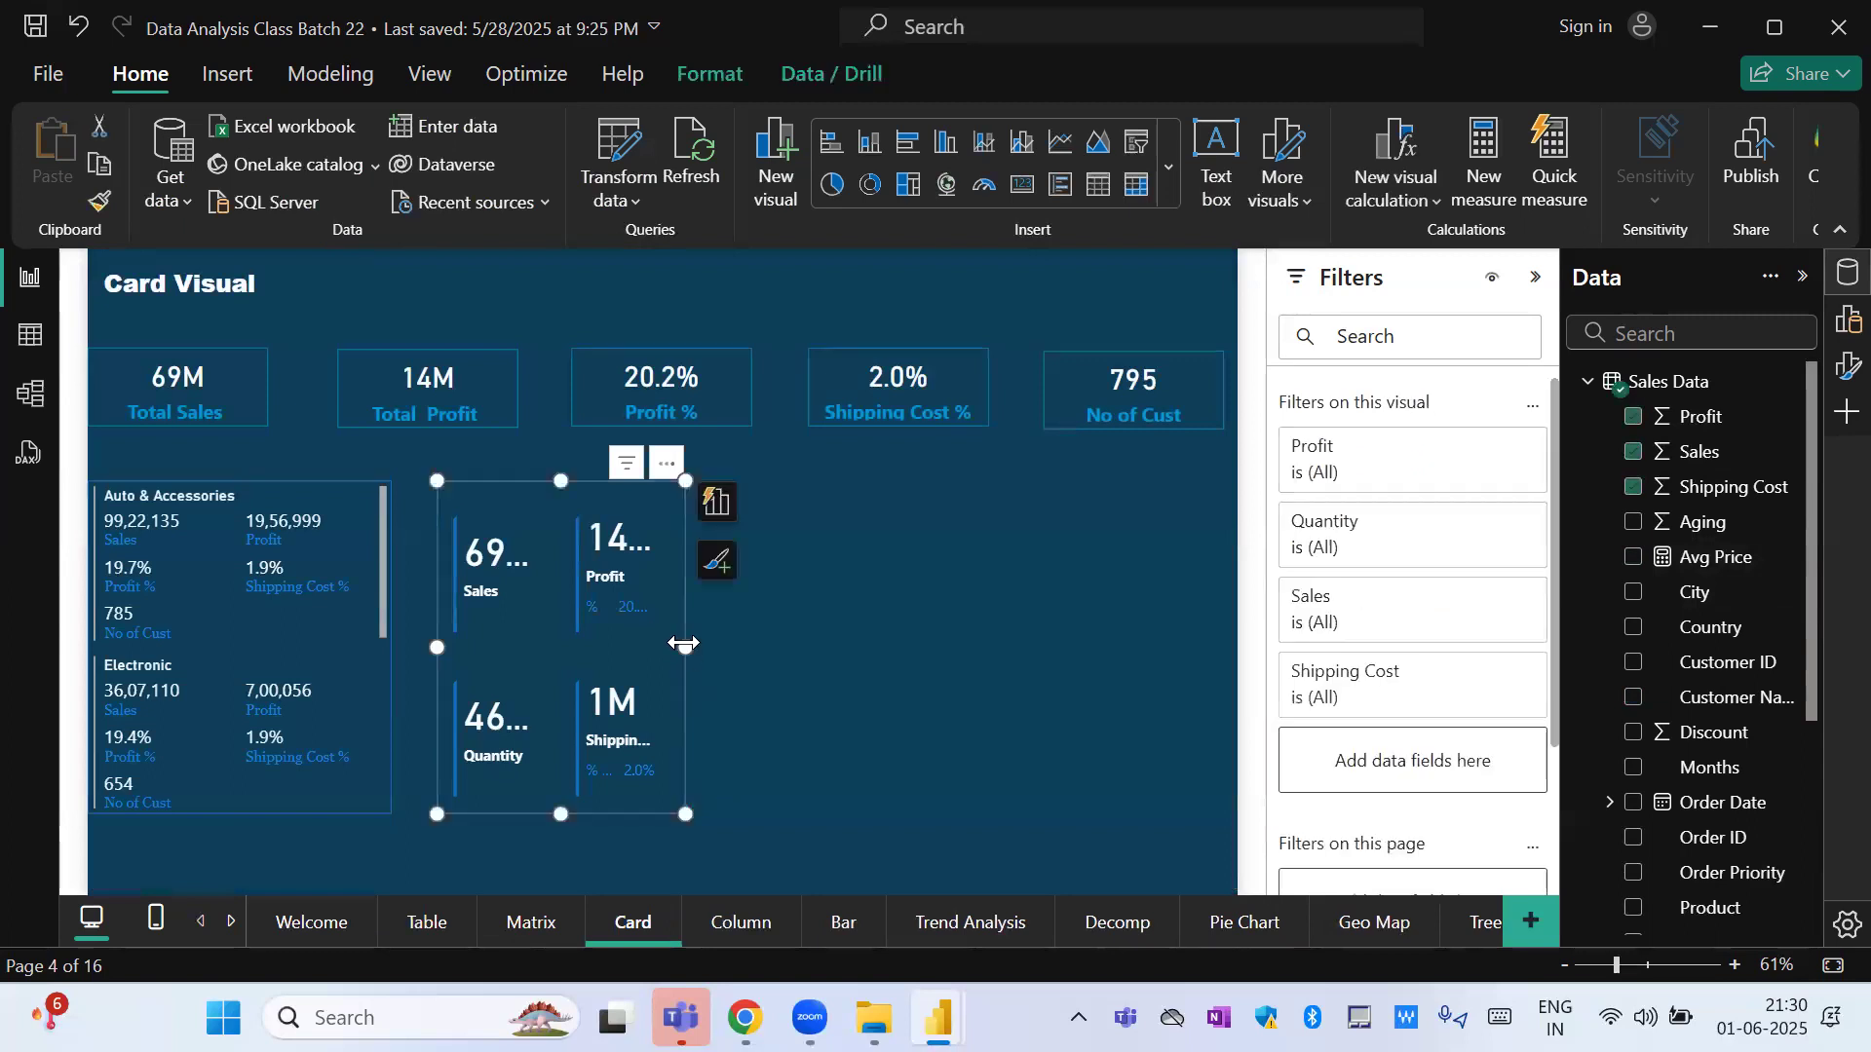
Widen the Sales, Profit, Quantity and Shipping Cost card and the product category multi-row card to fill the page, and clear the Electronic selection.
{"action": "left_click_drag", "start_coordinate": [685, 633], "coordinate": [957, 629]}
{"action": "left_click_drag", "start_coordinate": [822, 633], "coordinate": [1057, 624]}
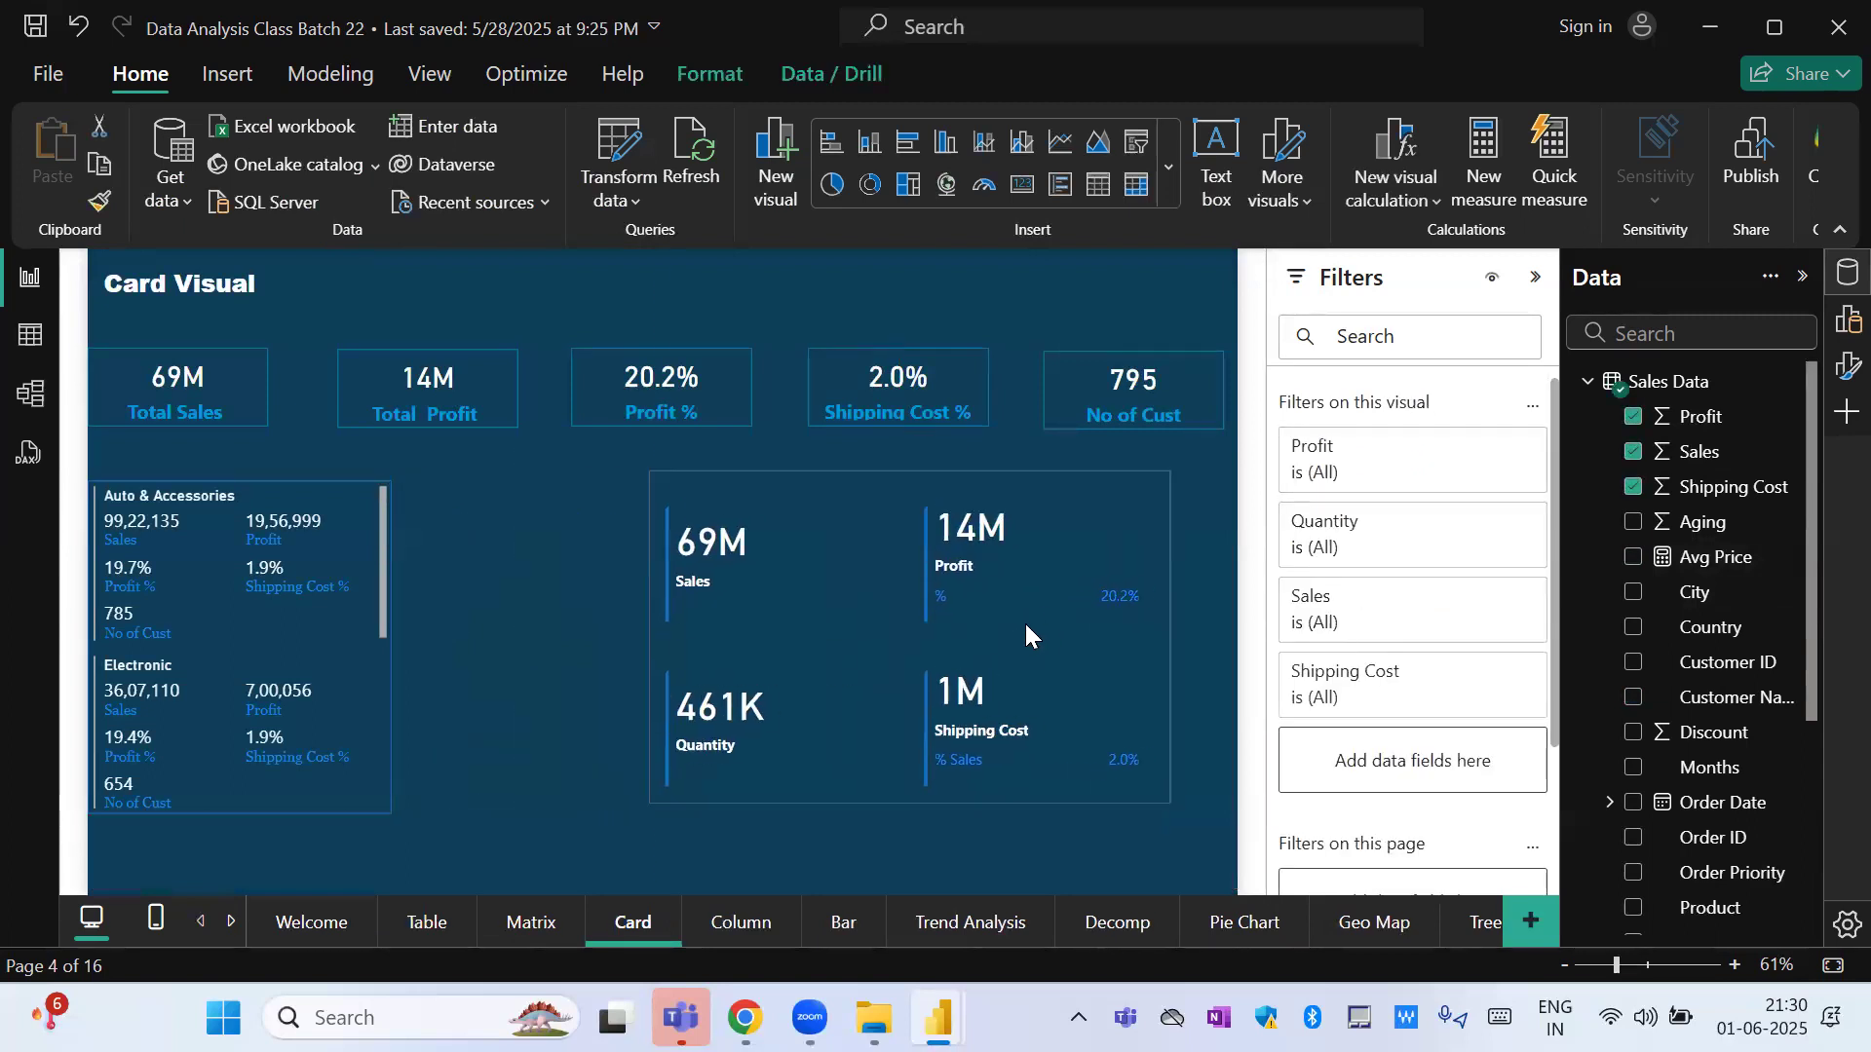
{"action": "left_click", "coordinate": [360, 660]}
{"action": "left_click_drag", "start_coordinate": [391, 647], "coordinate": [606, 646]}
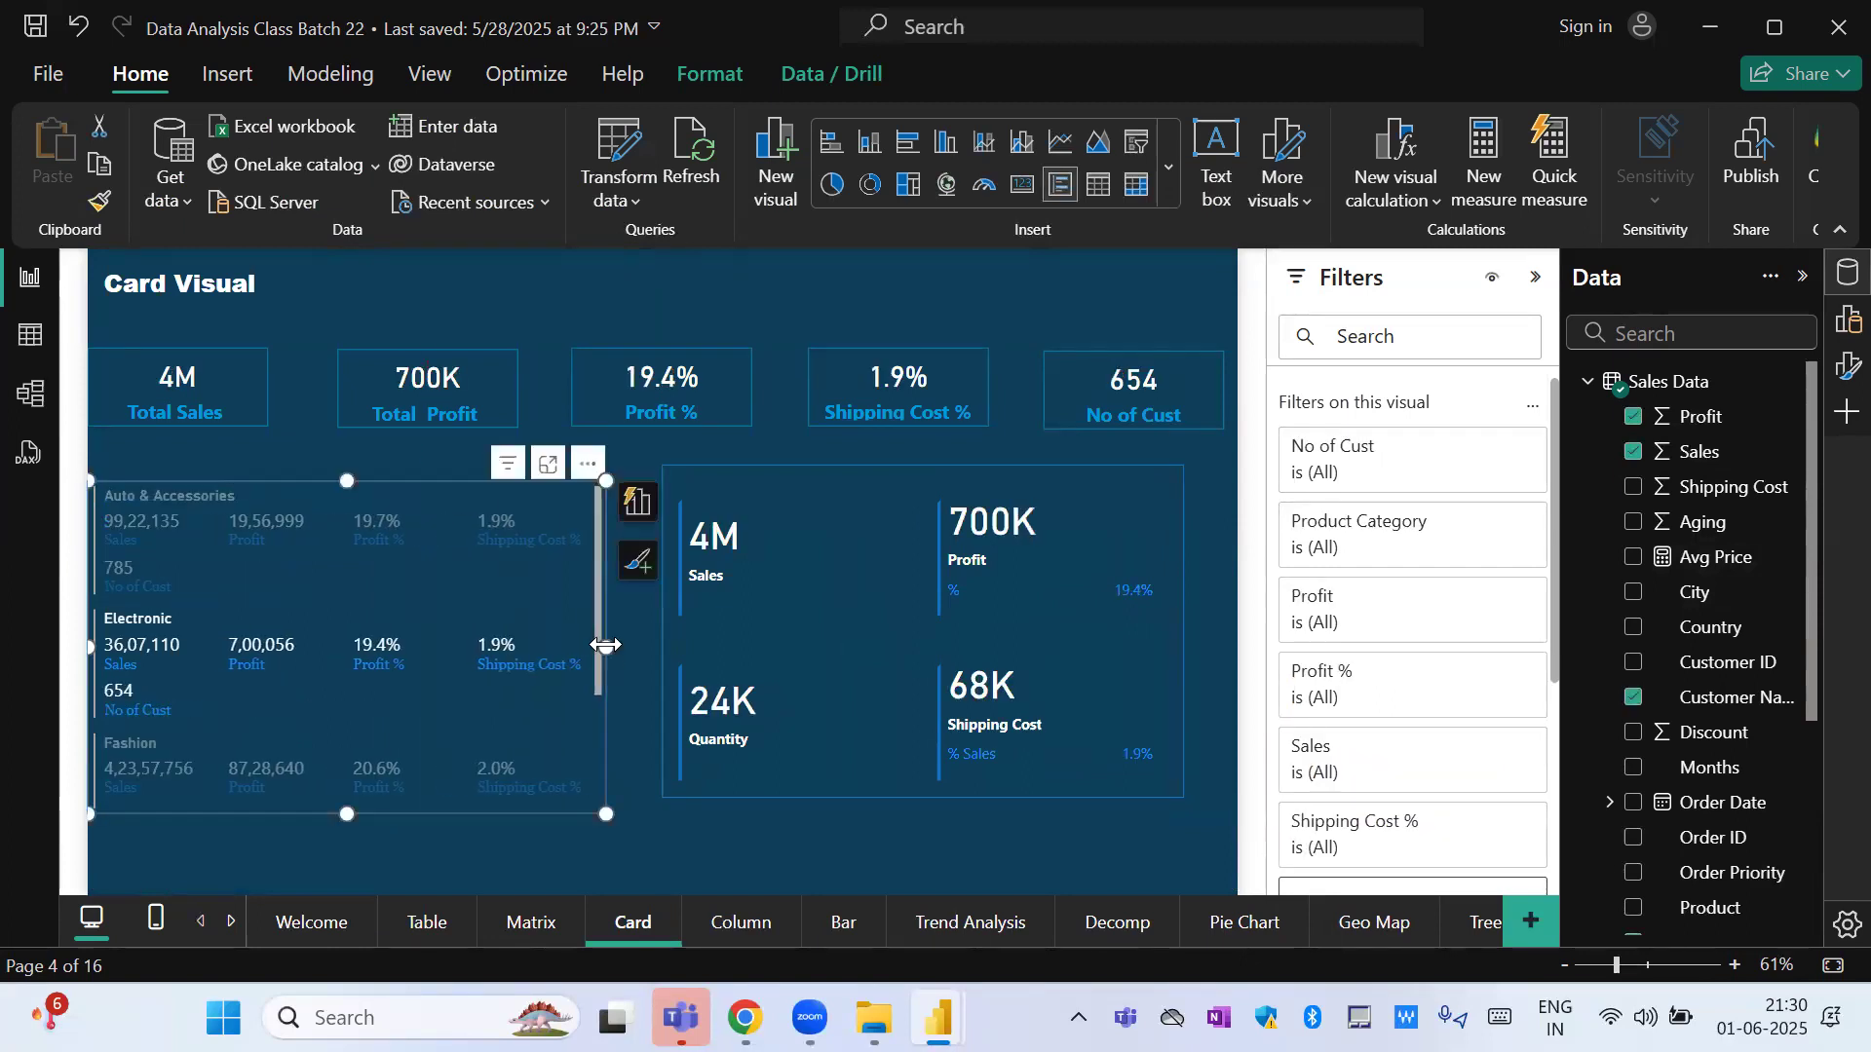
{"action": "left_click", "coordinate": [255, 655]}
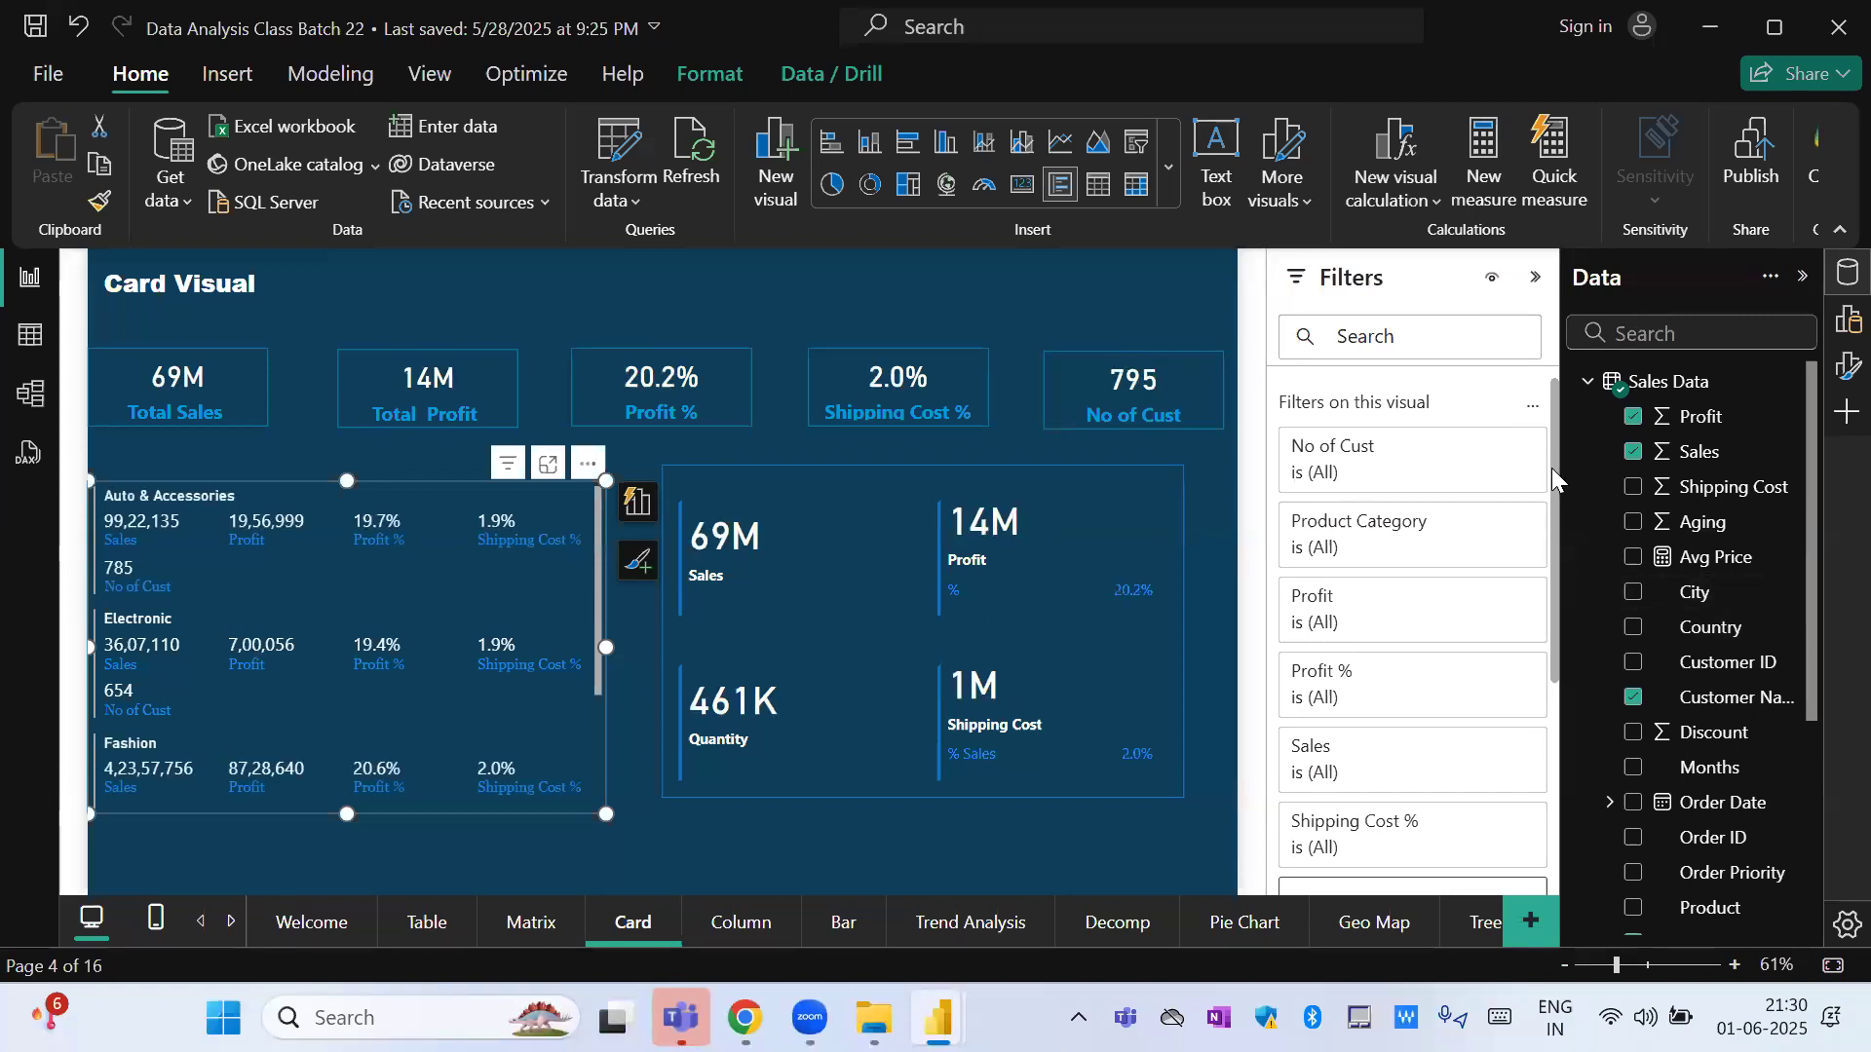
Compare the visual, page and all-pages filter sections with the category card selected, with nothing selected, and with the Sales and Profit card selected.
{"action": "left_click_drag", "start_coordinate": [1557, 467], "coordinate": [1564, 717]}
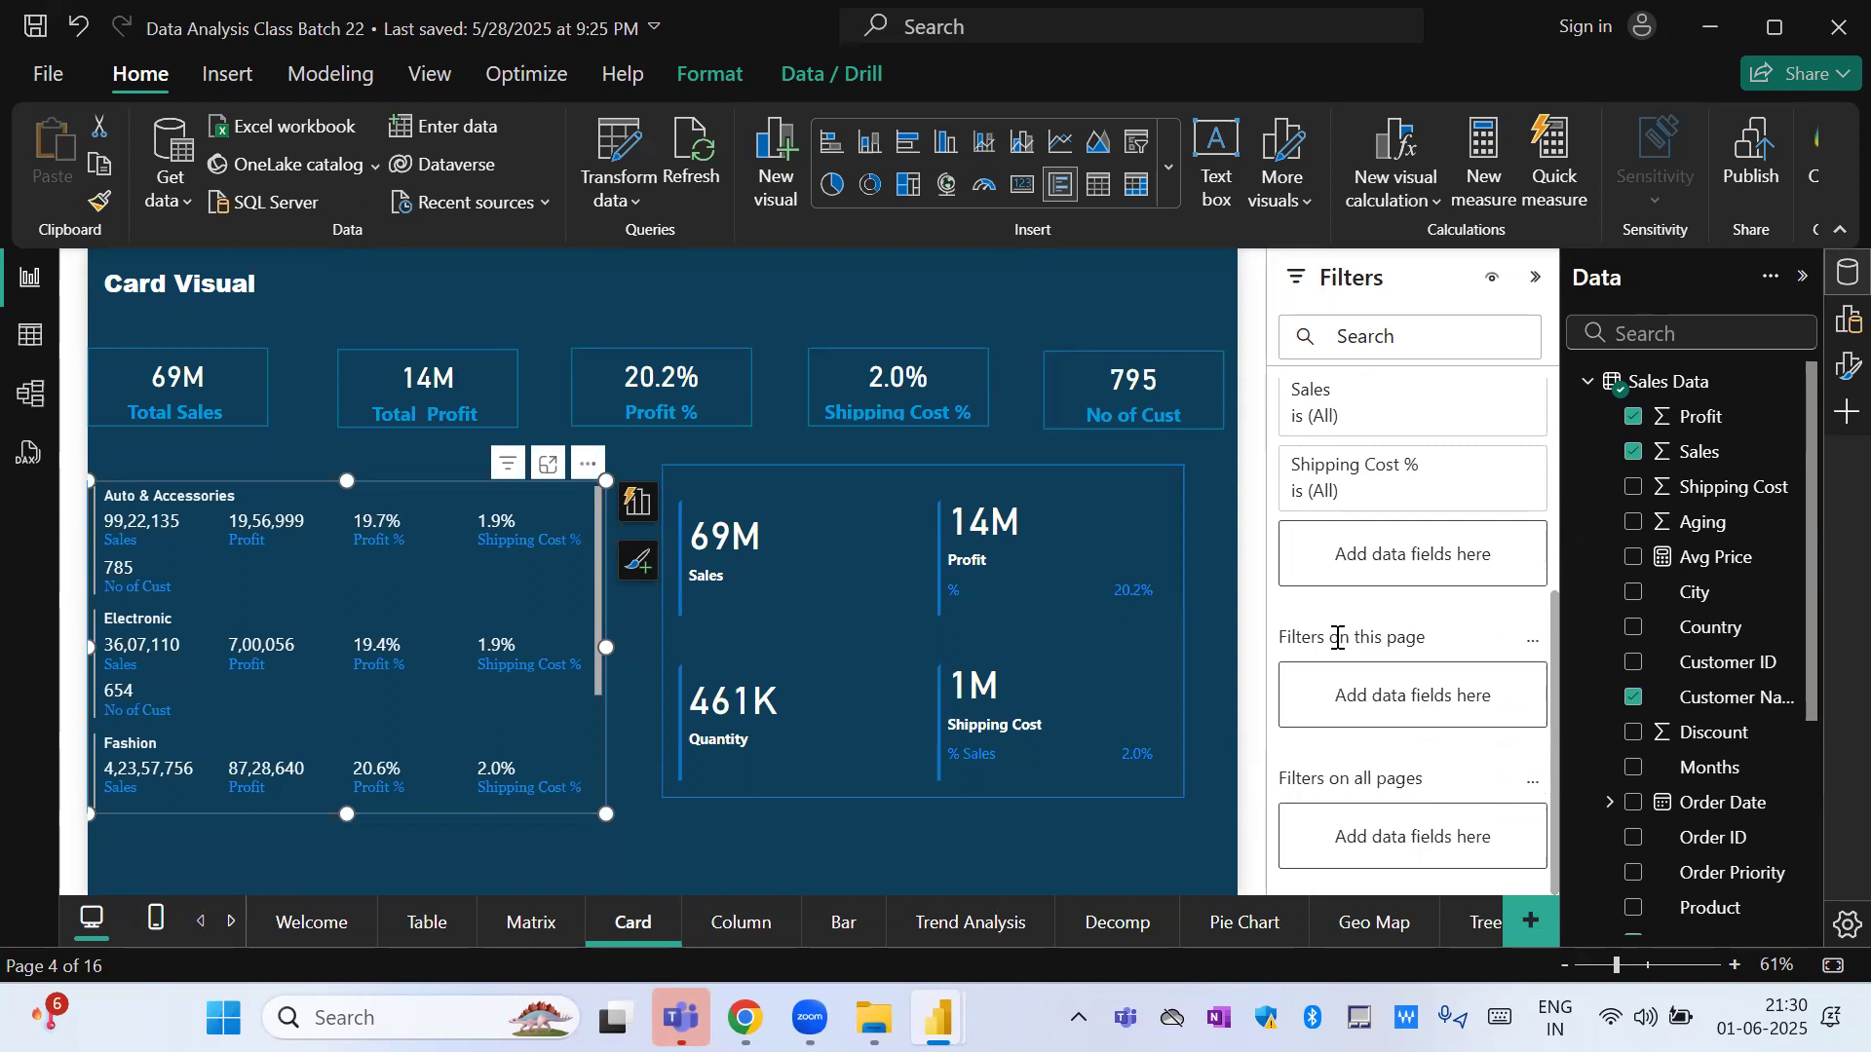
{"action": "left_click", "coordinate": [1066, 856]}
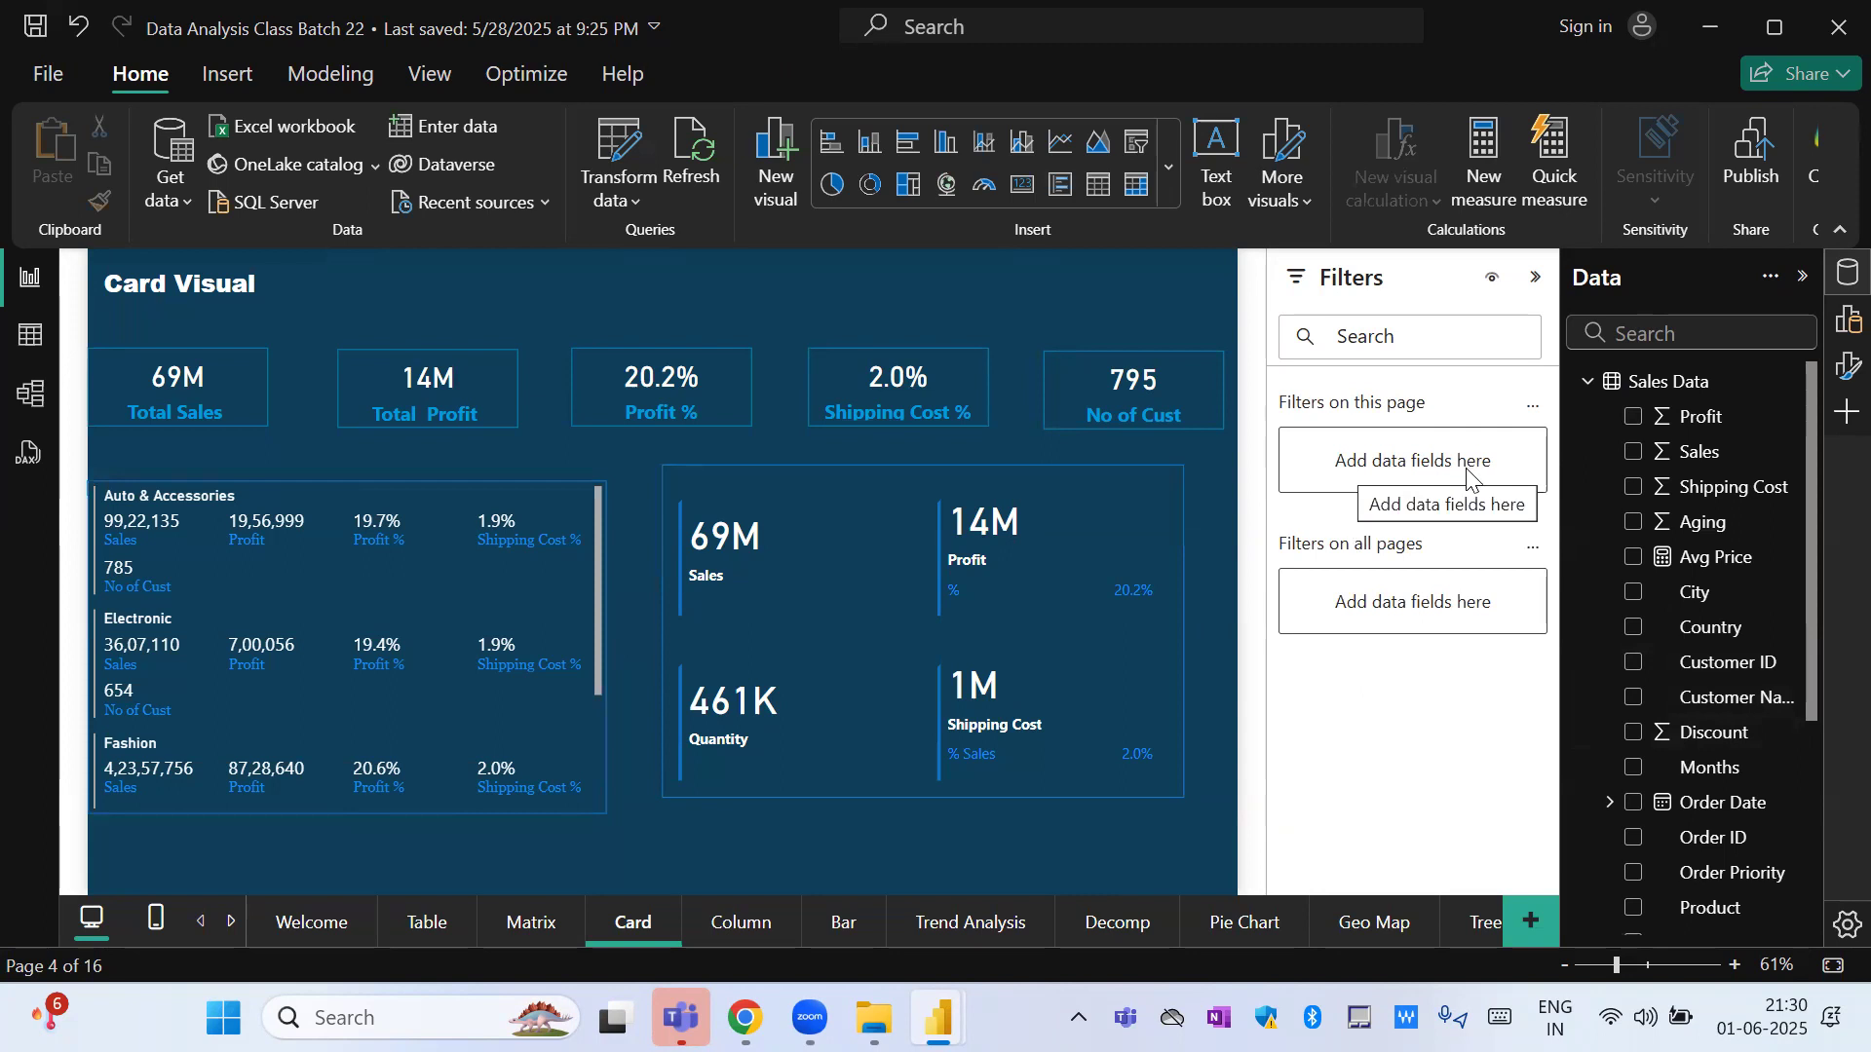
{"action": "left_click", "coordinate": [779, 587]}
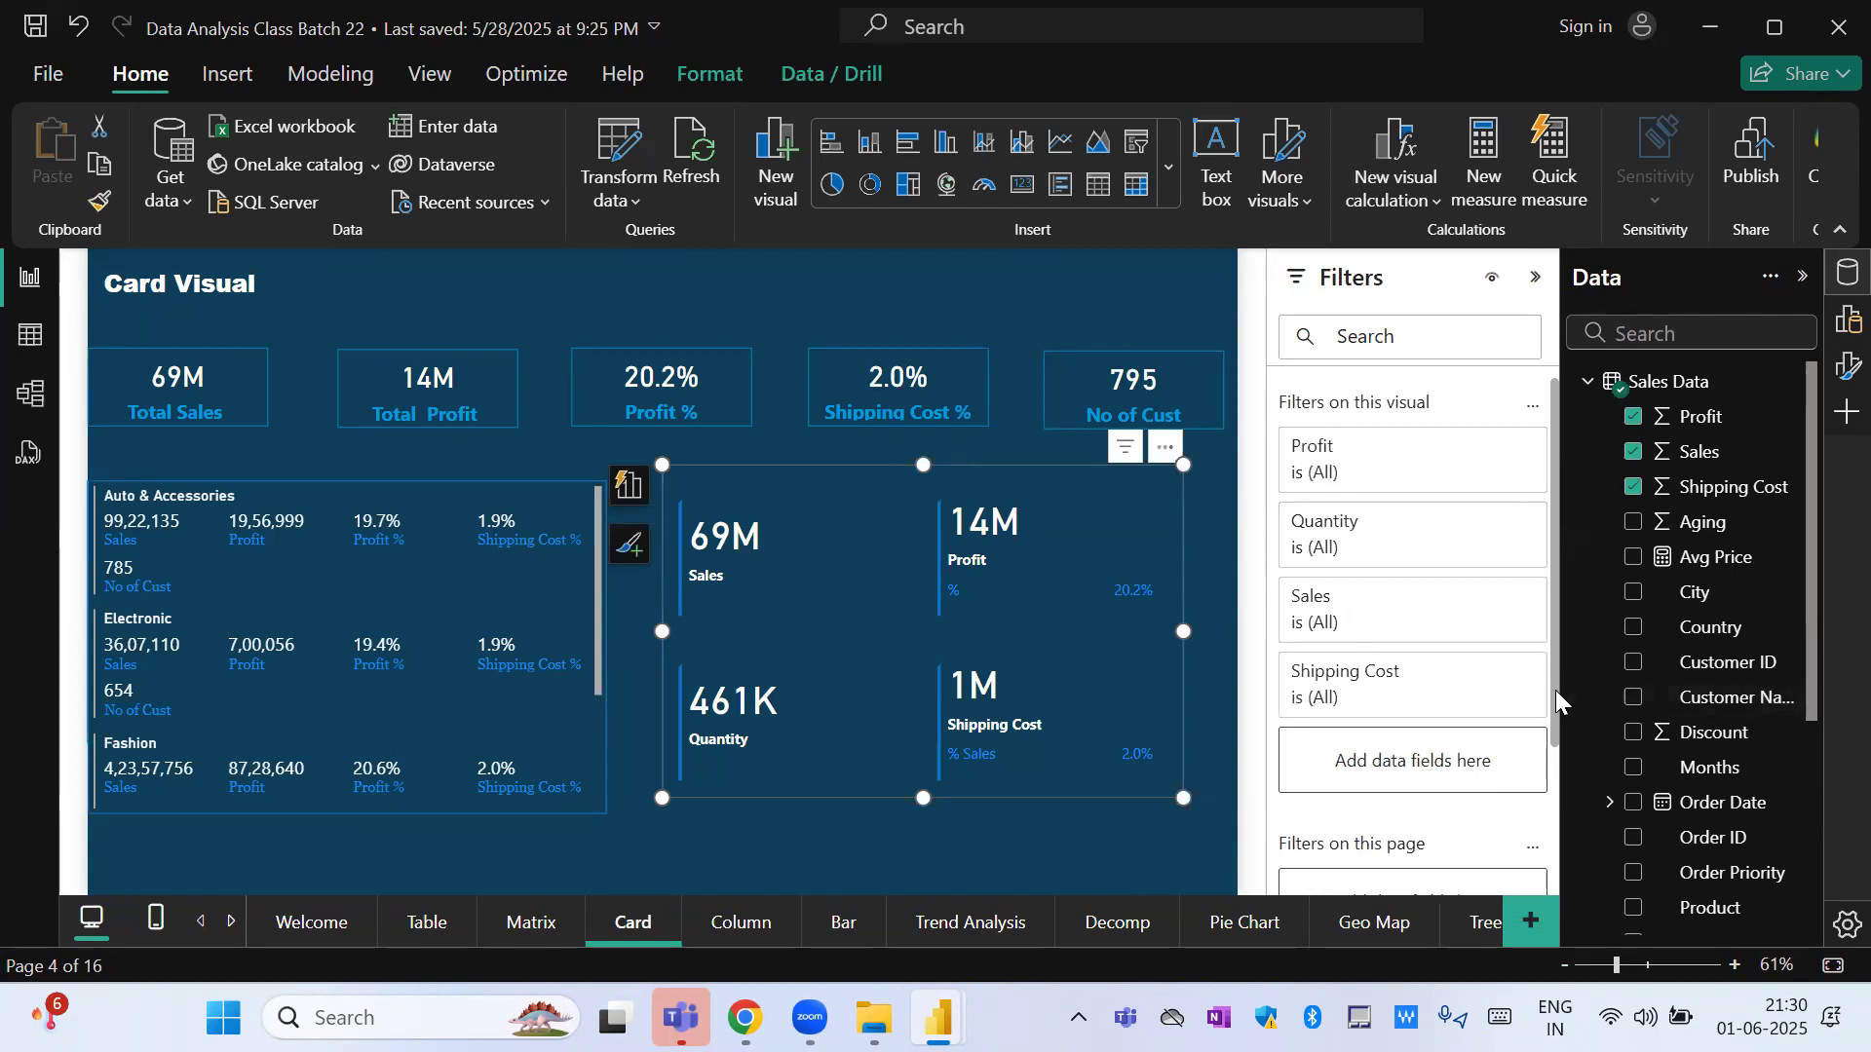
{"action": "scroll", "coordinate": [1557, 694], "scroll_direction": "down", "scroll_amount": 3}
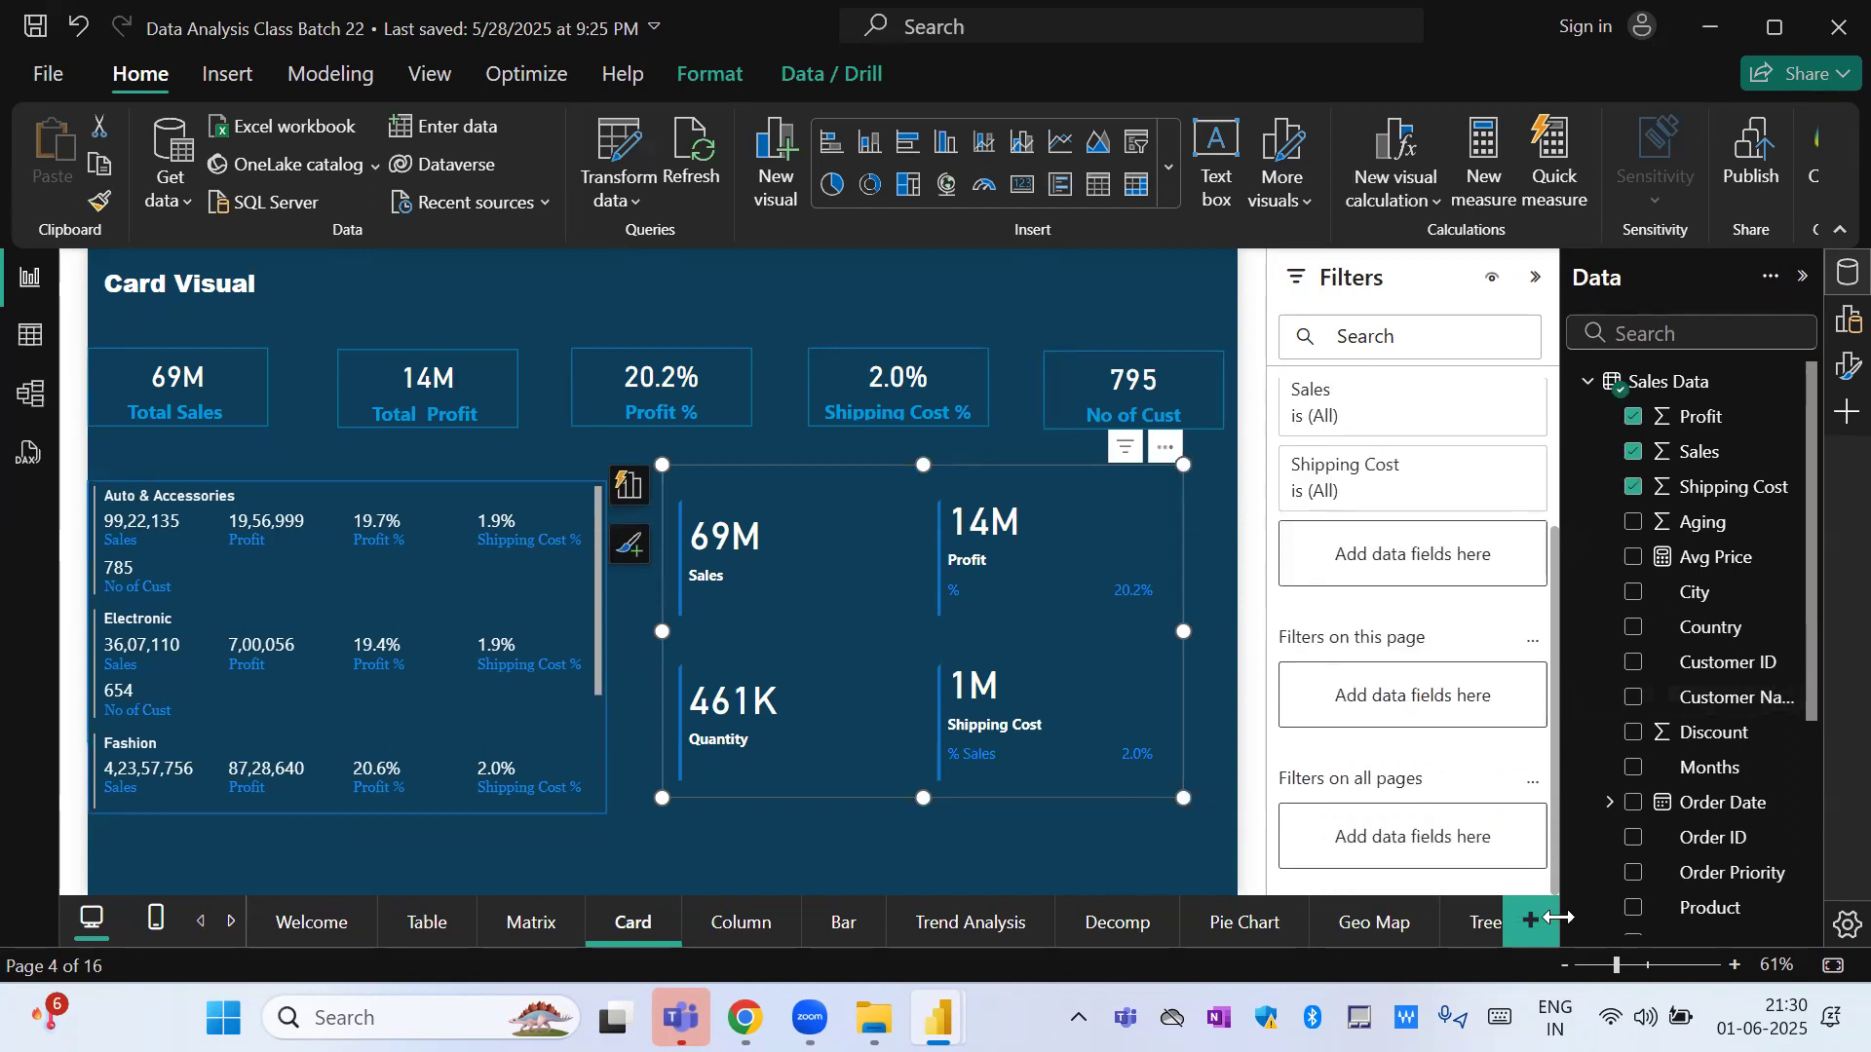
{"action": "left_click", "coordinate": [1026, 855]}
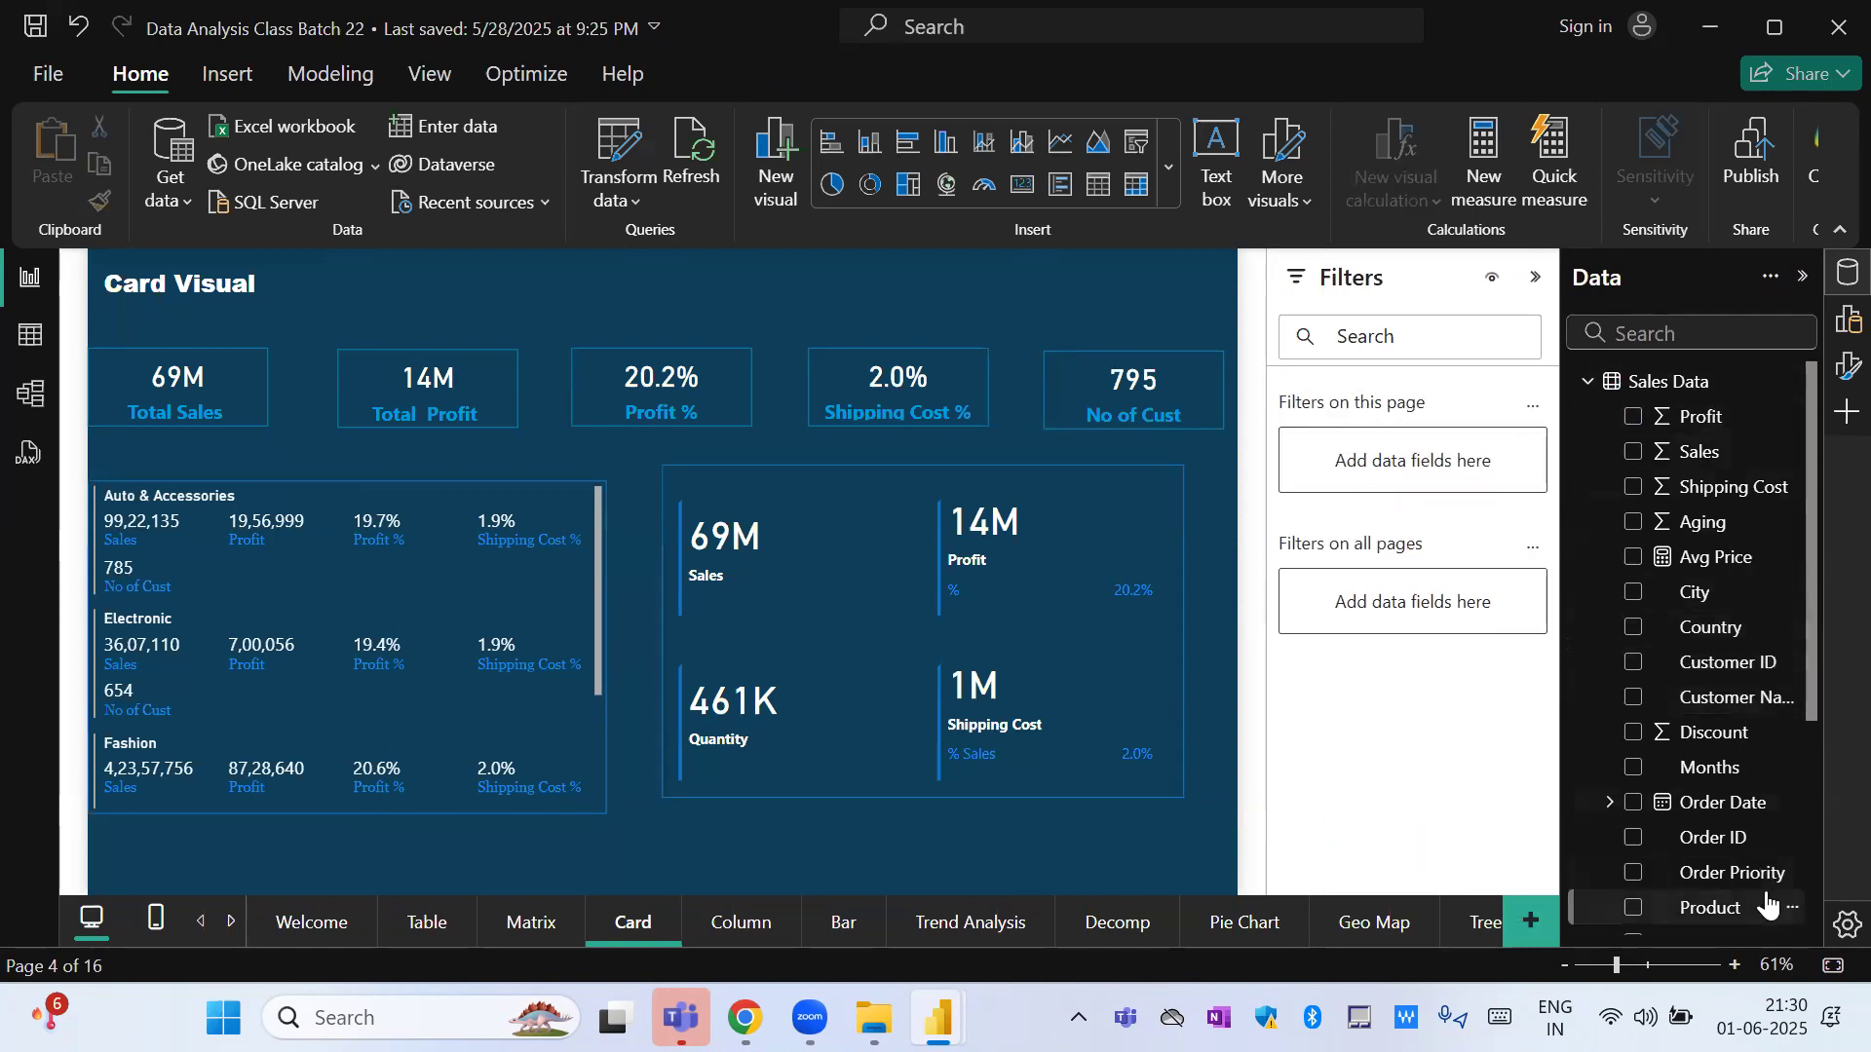
Add Product Category as a page filter limited to Electronic on the Card page, and check its effect against the Table page.
{"action": "left_click_drag", "start_coordinate": [1809, 713], "coordinate": [1452, 478]}
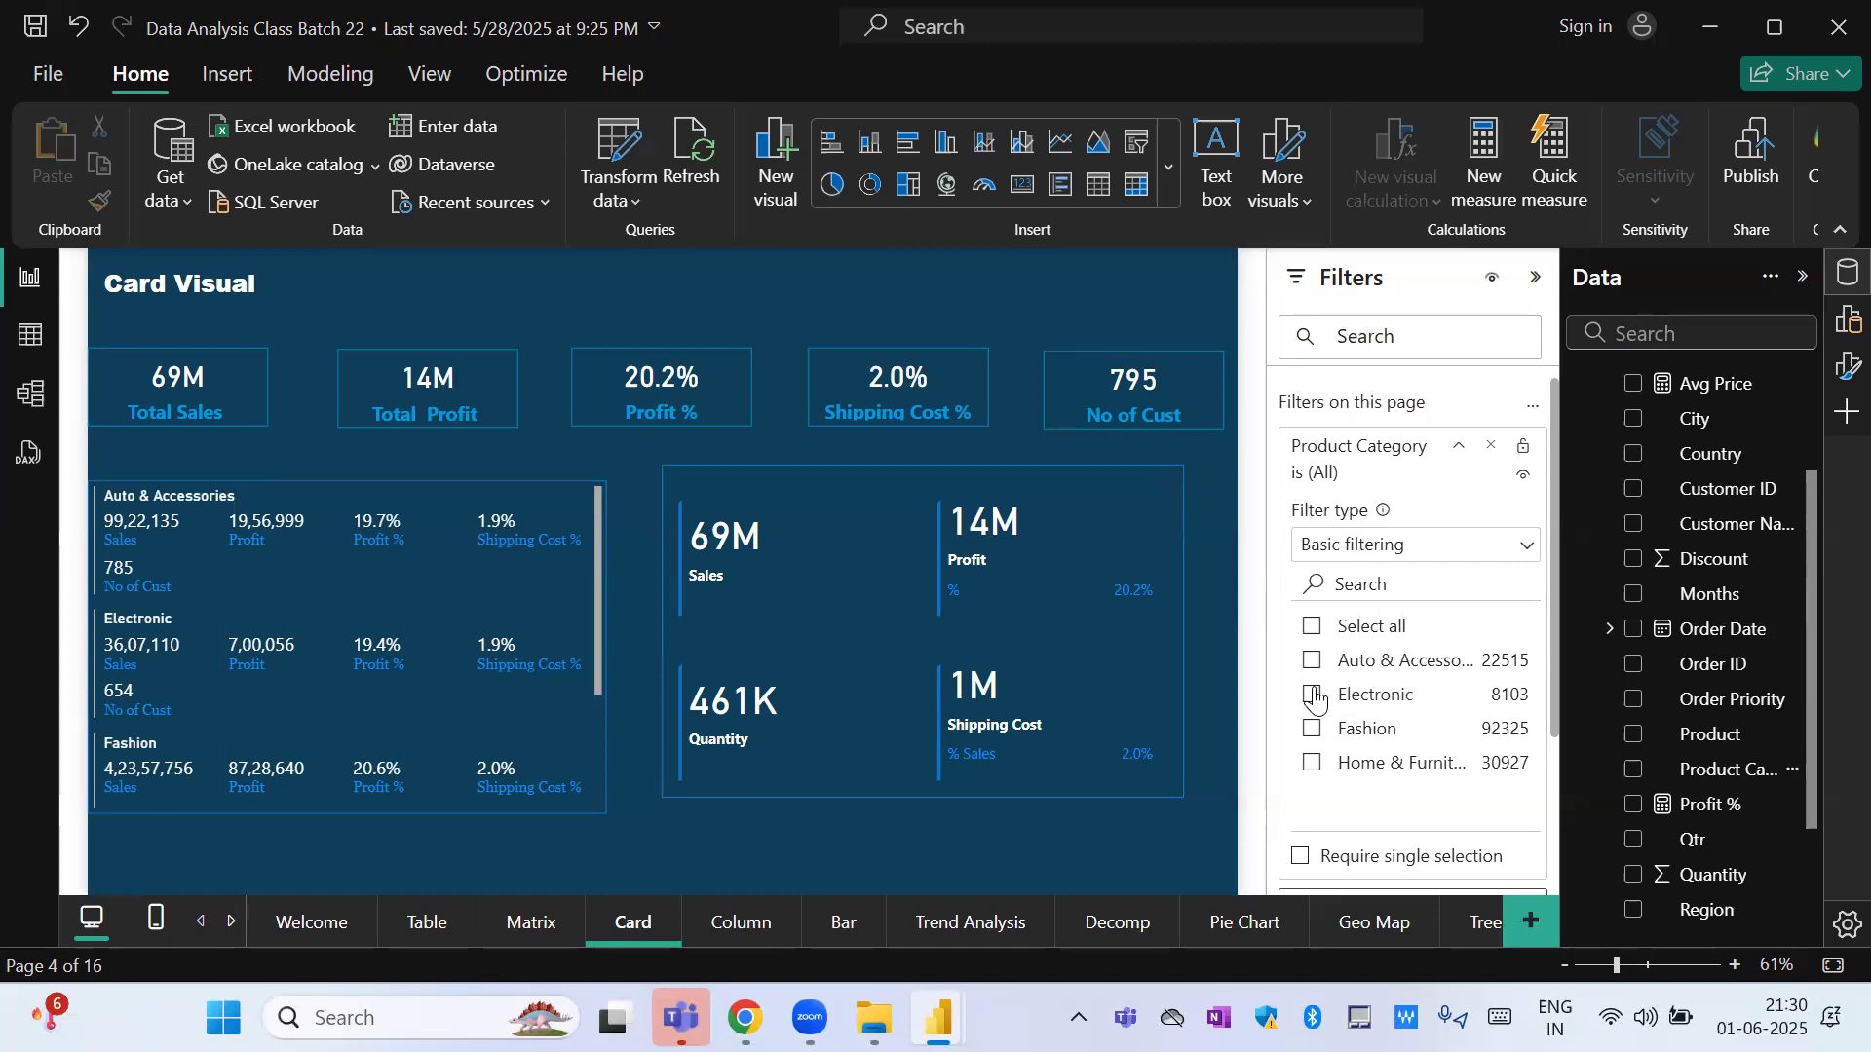
{"action": "left_click", "coordinate": [1313, 695]}
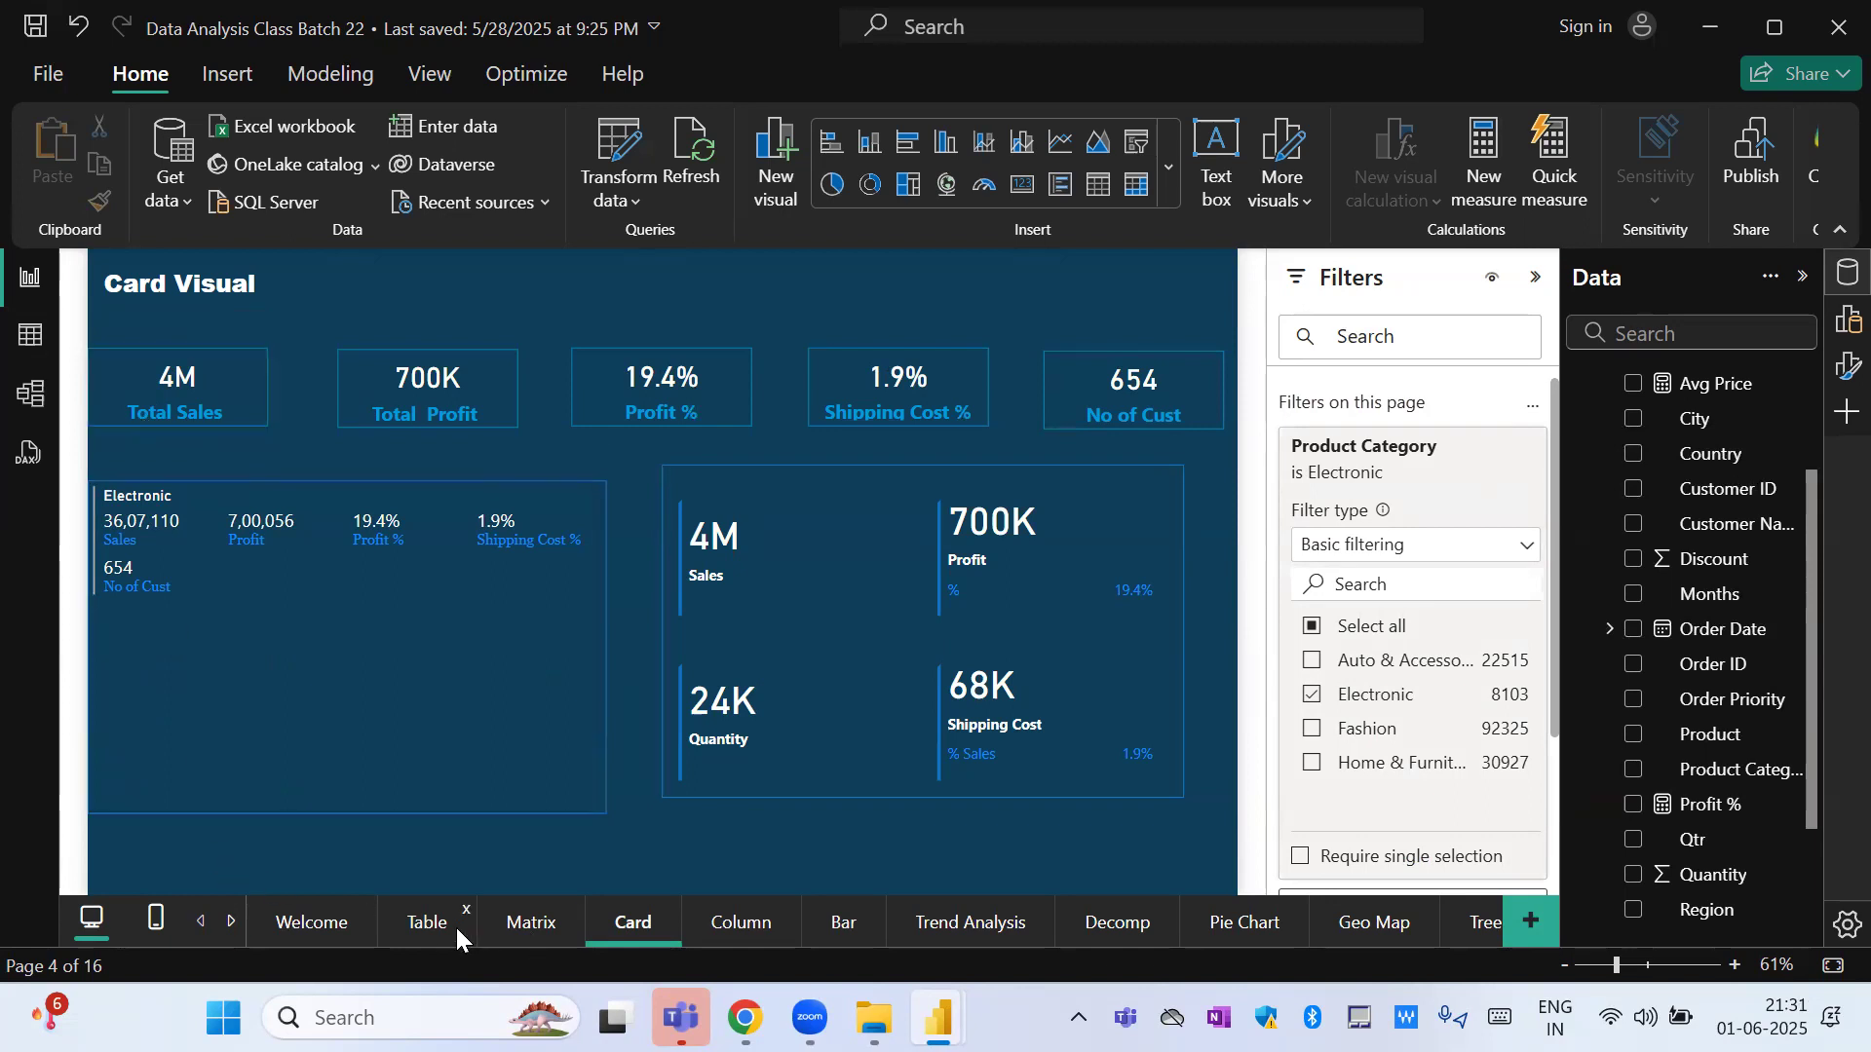
{"action": "left_click", "coordinate": [424, 929]}
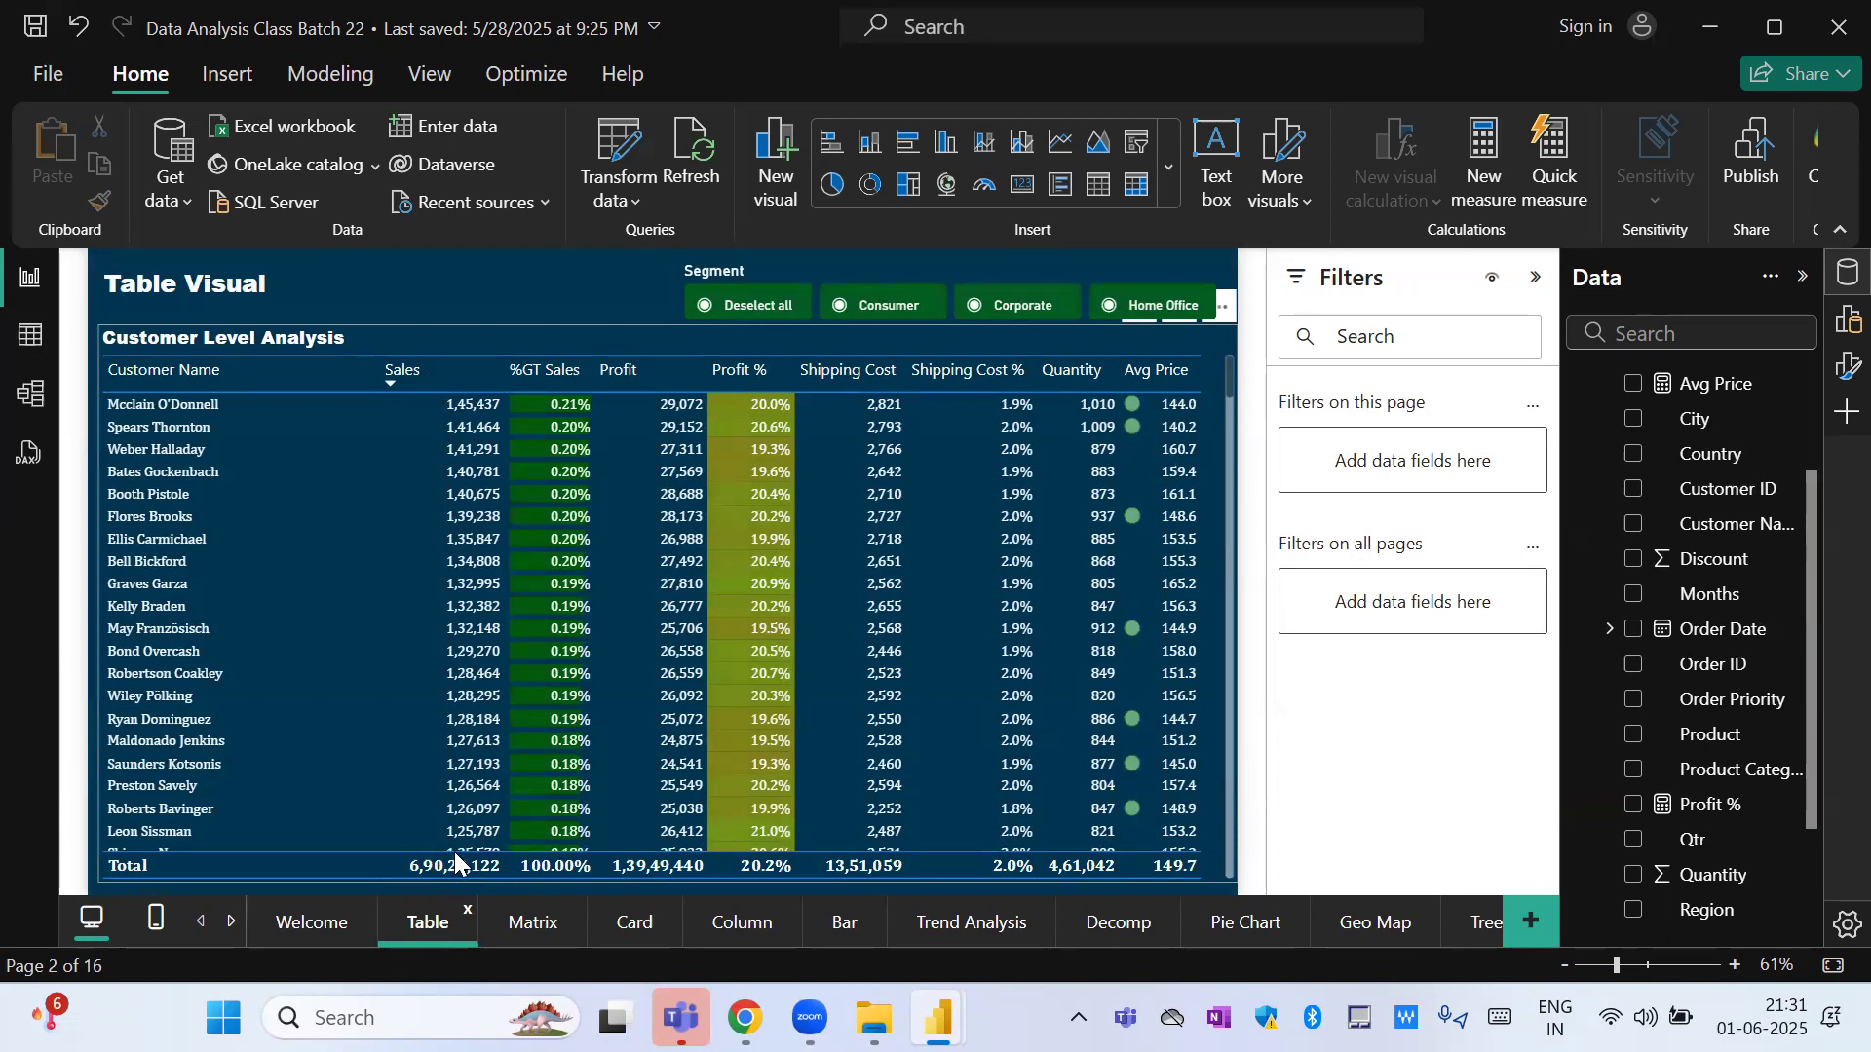
{"action": "left_click", "coordinate": [631, 929]}
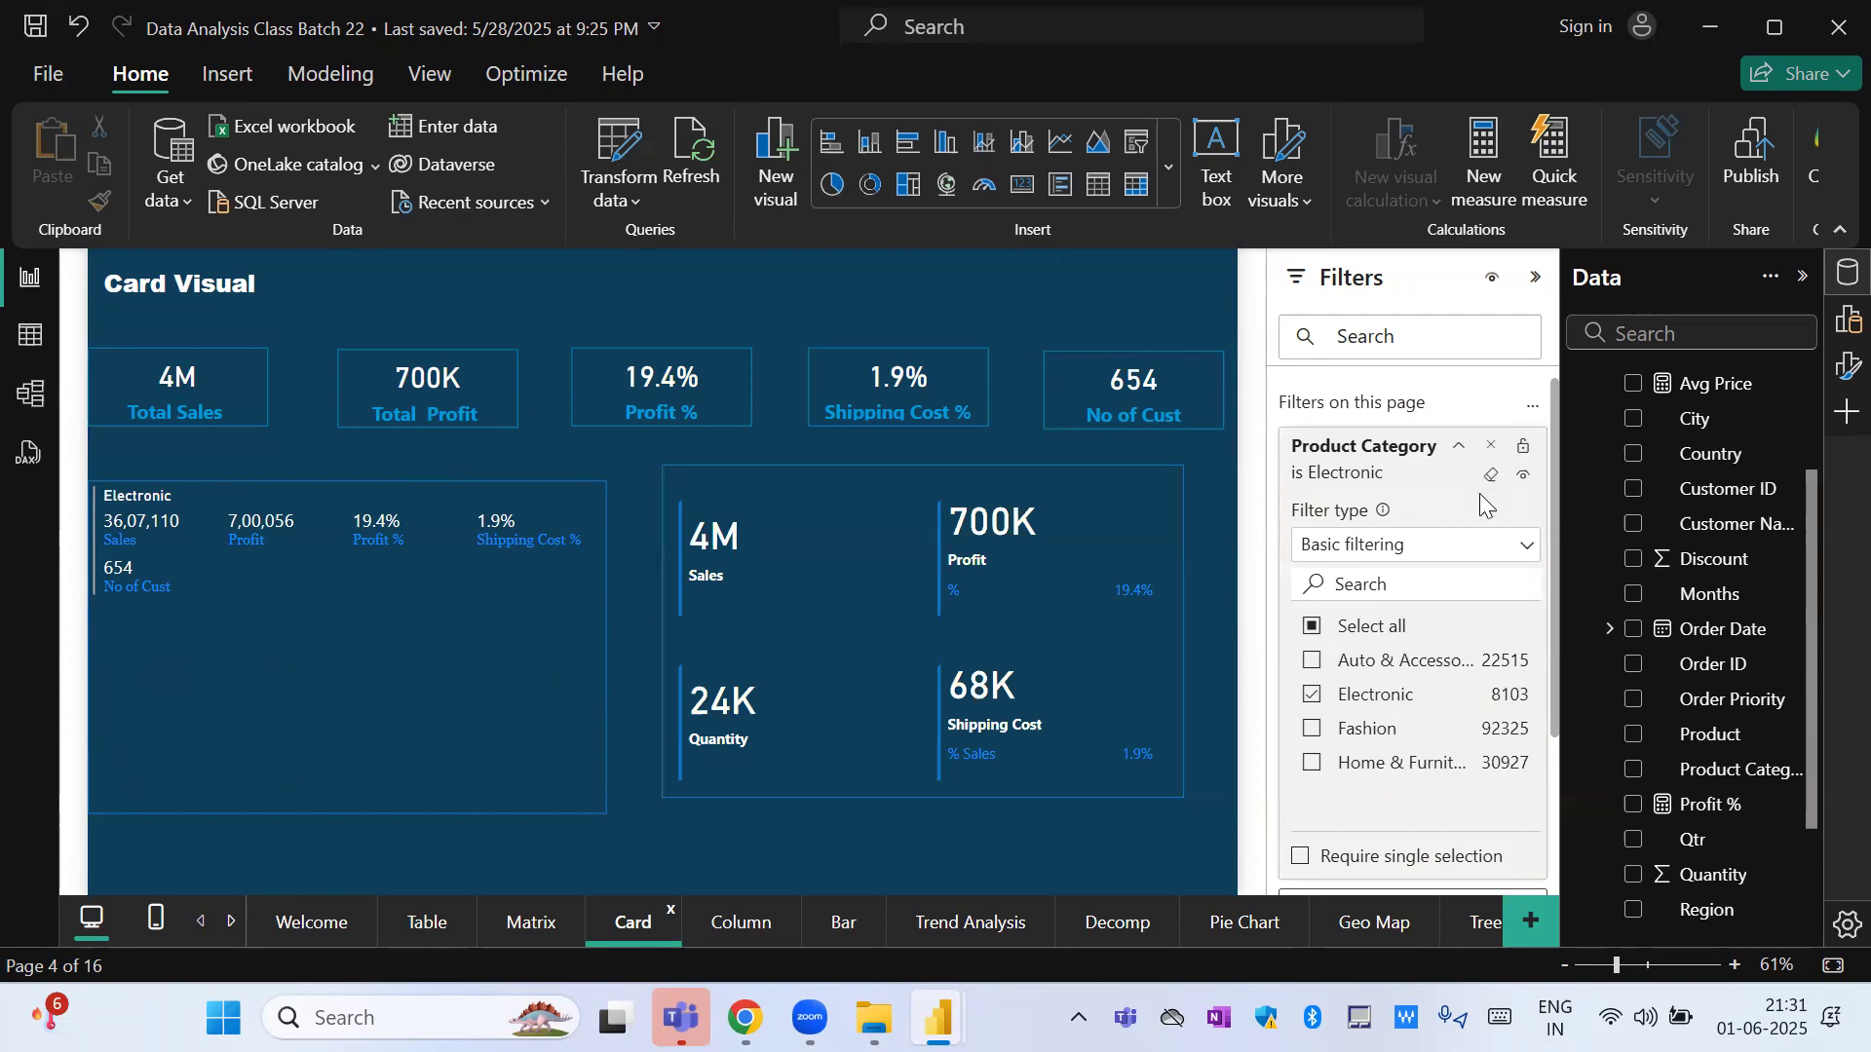
Switch the Product Category page filter to Advanced filtering, review its condition options, and clear the filter.
{"action": "left_click", "coordinate": [1448, 547]}
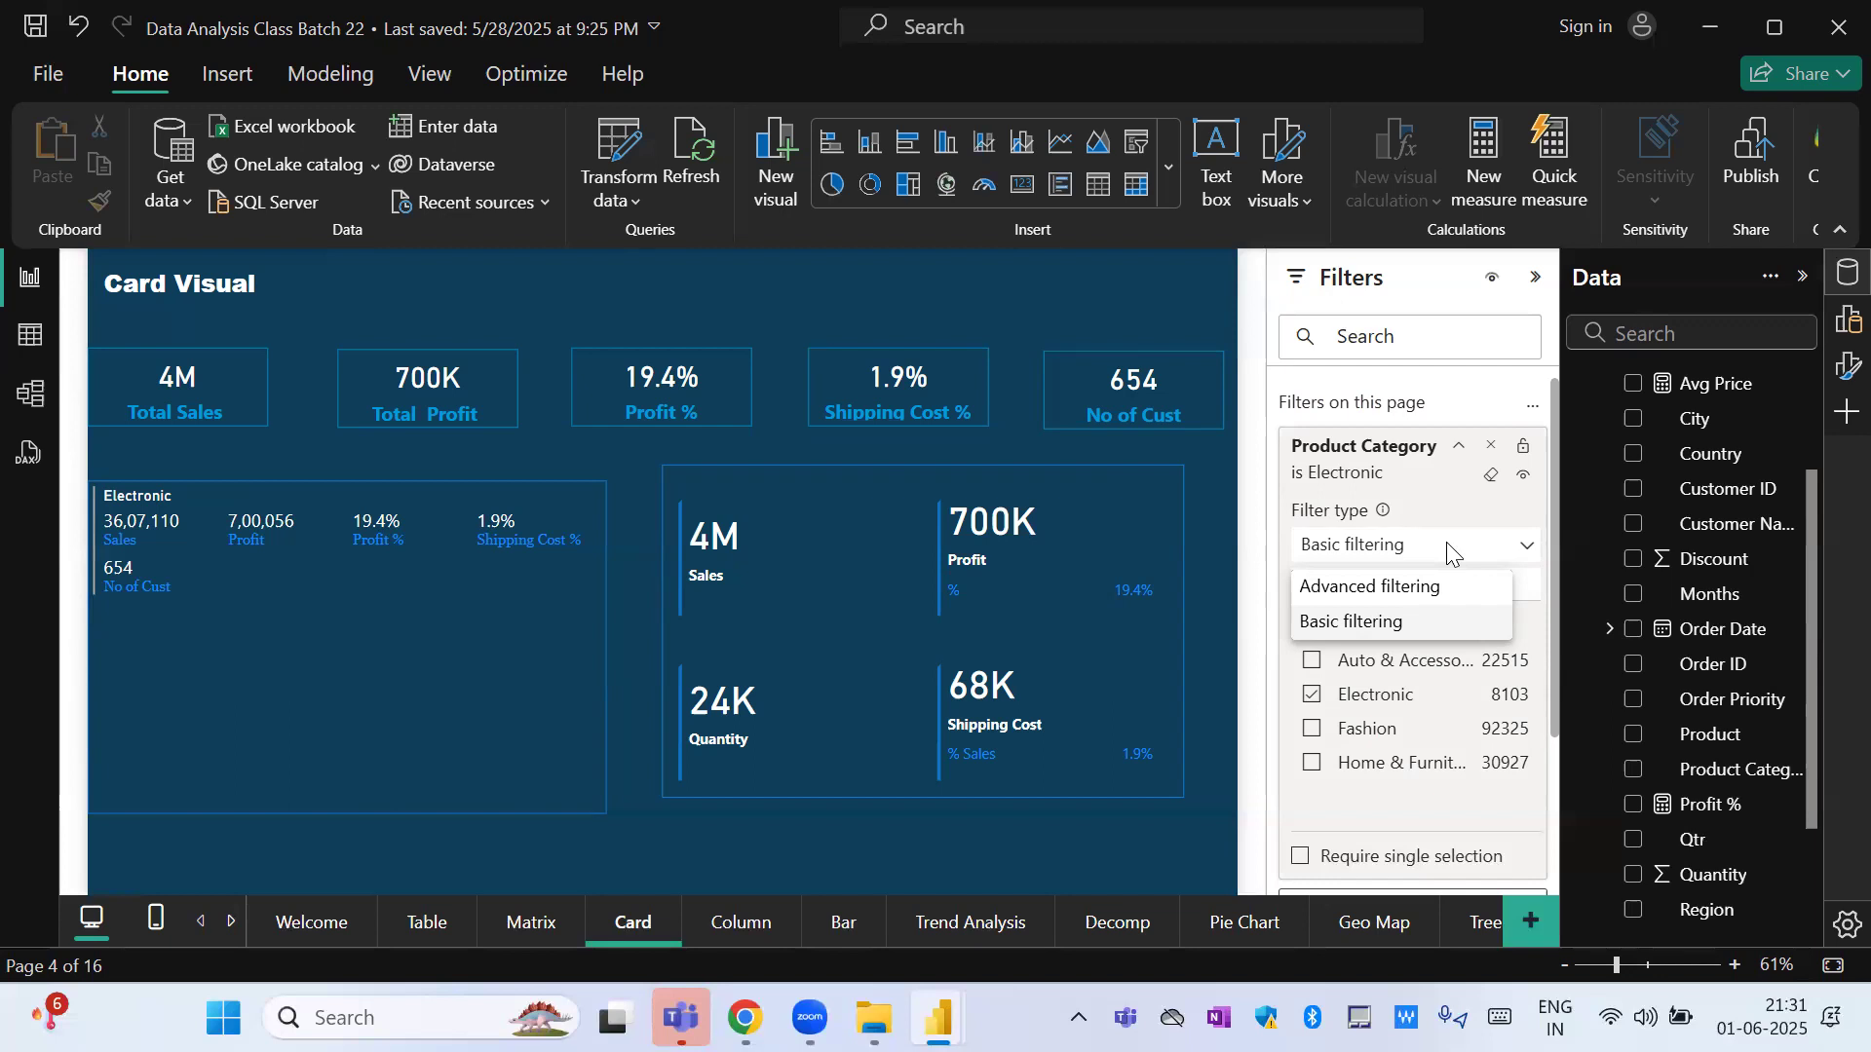
{"action": "left_click", "coordinate": [1374, 587]}
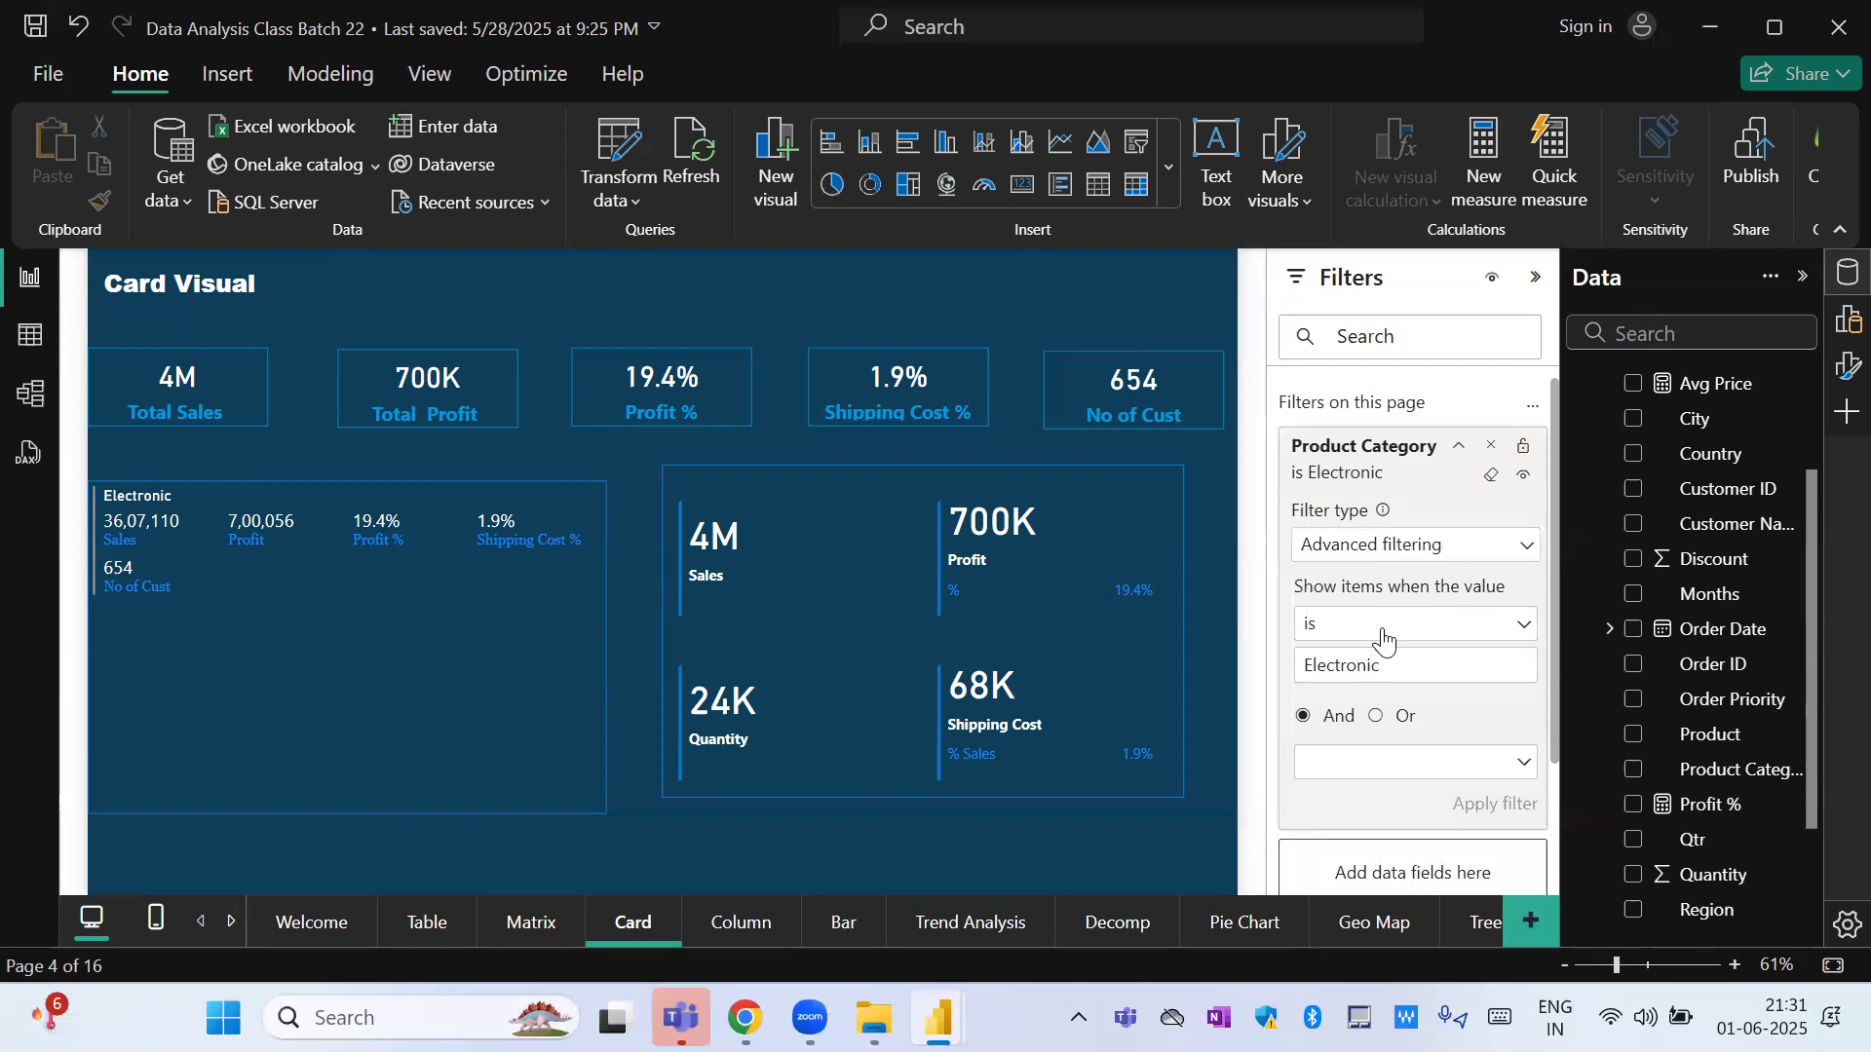
{"action": "left_click", "coordinate": [1383, 638]}
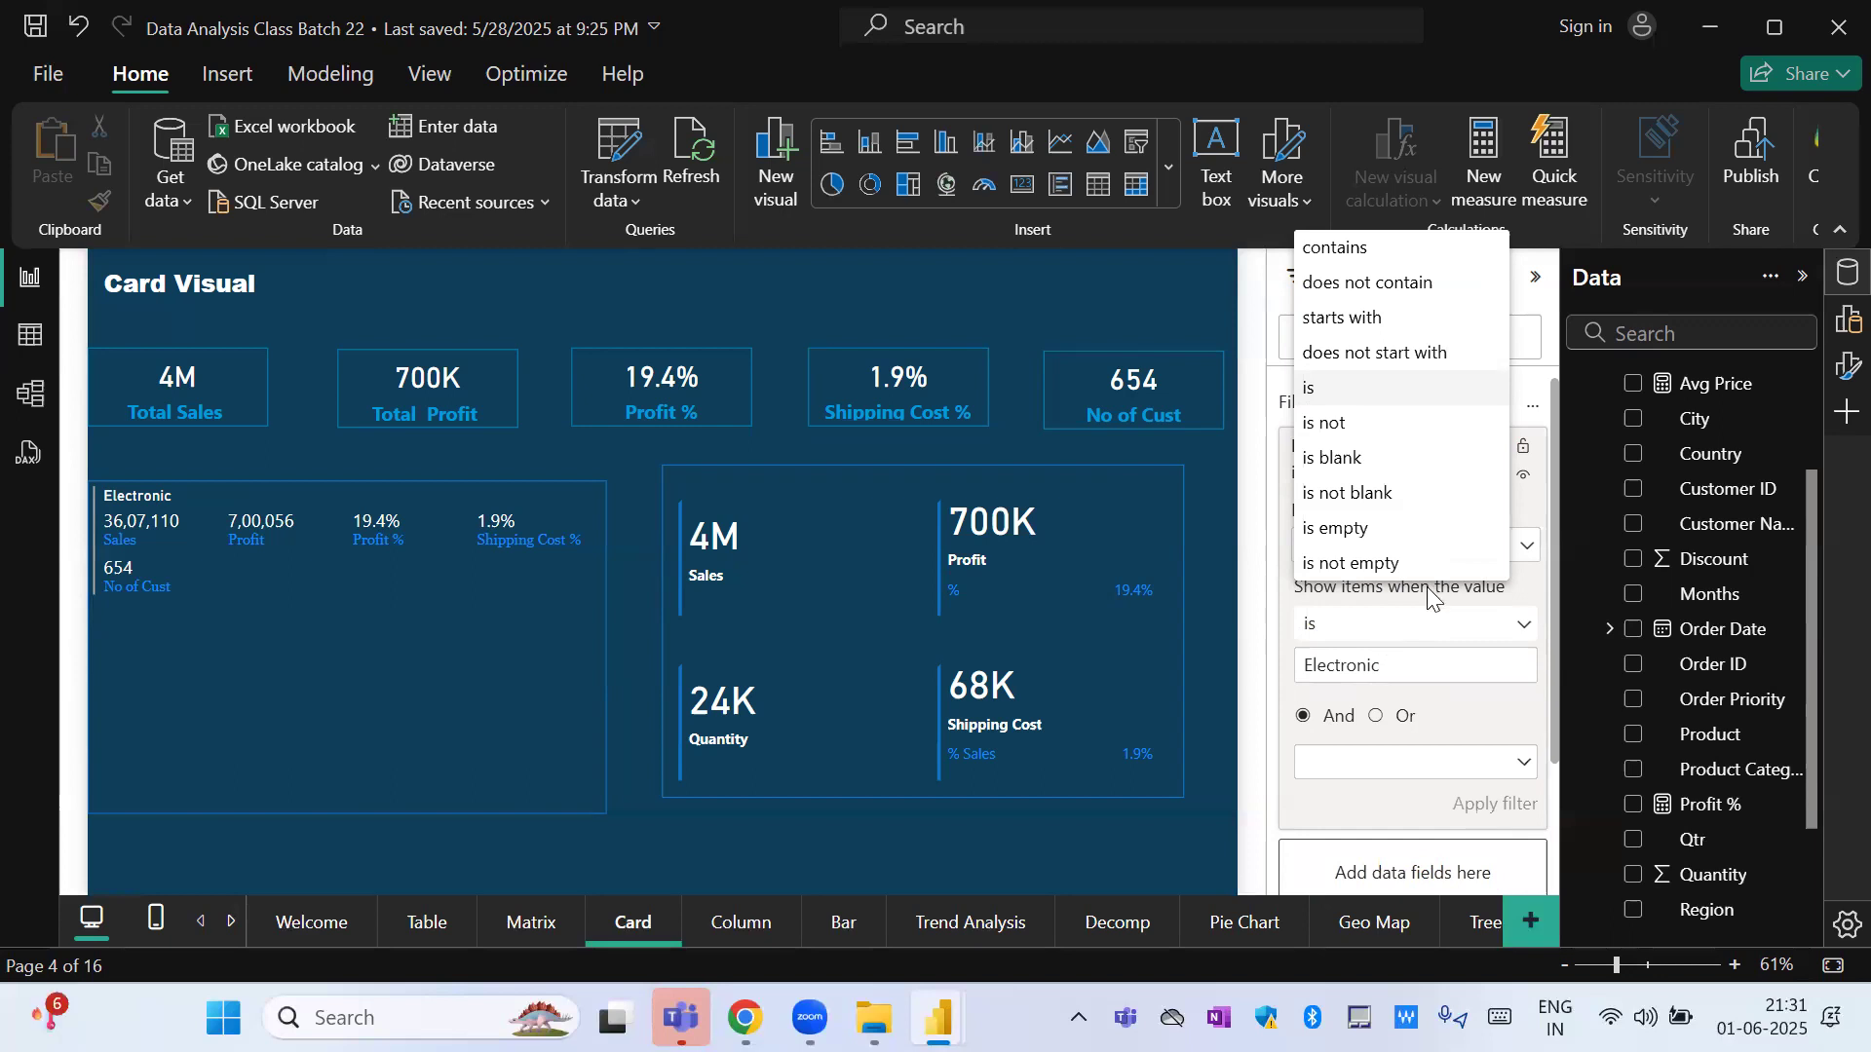
{"action": "left_click", "coordinate": [1526, 585]}
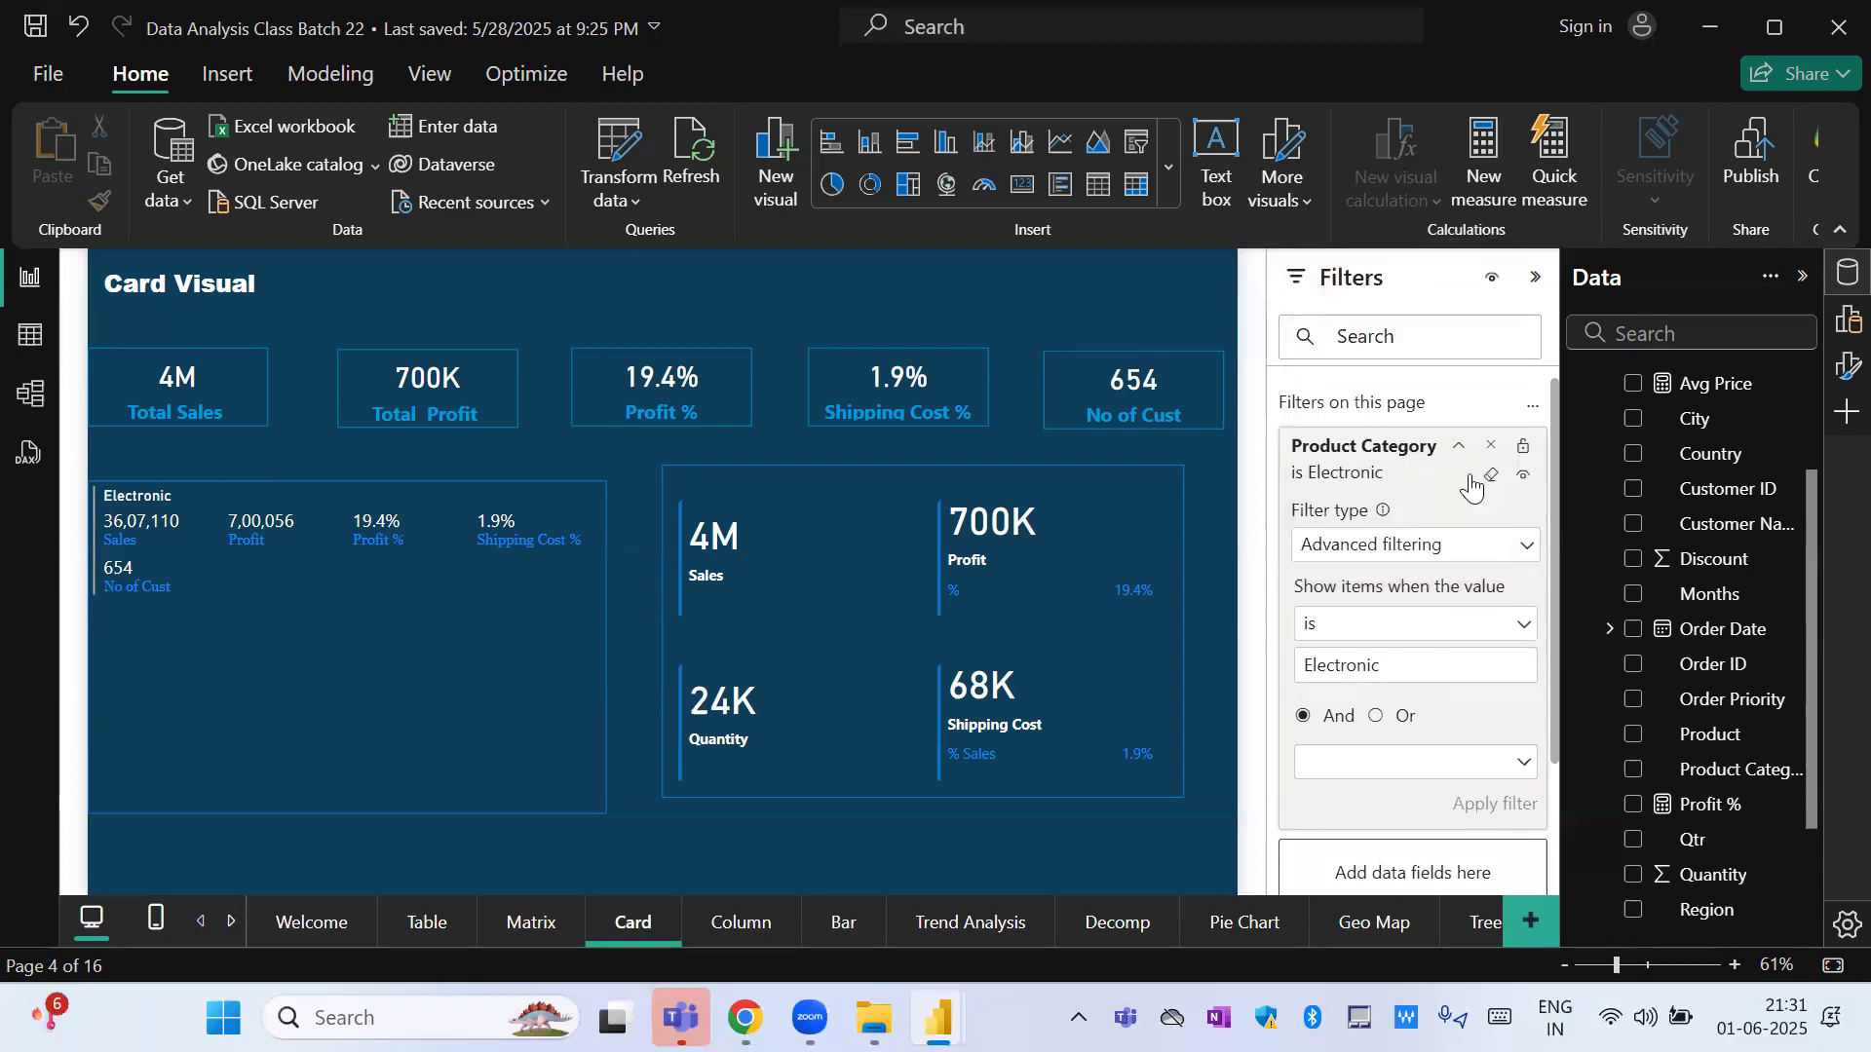
{"action": "left_click", "coordinate": [1492, 476]}
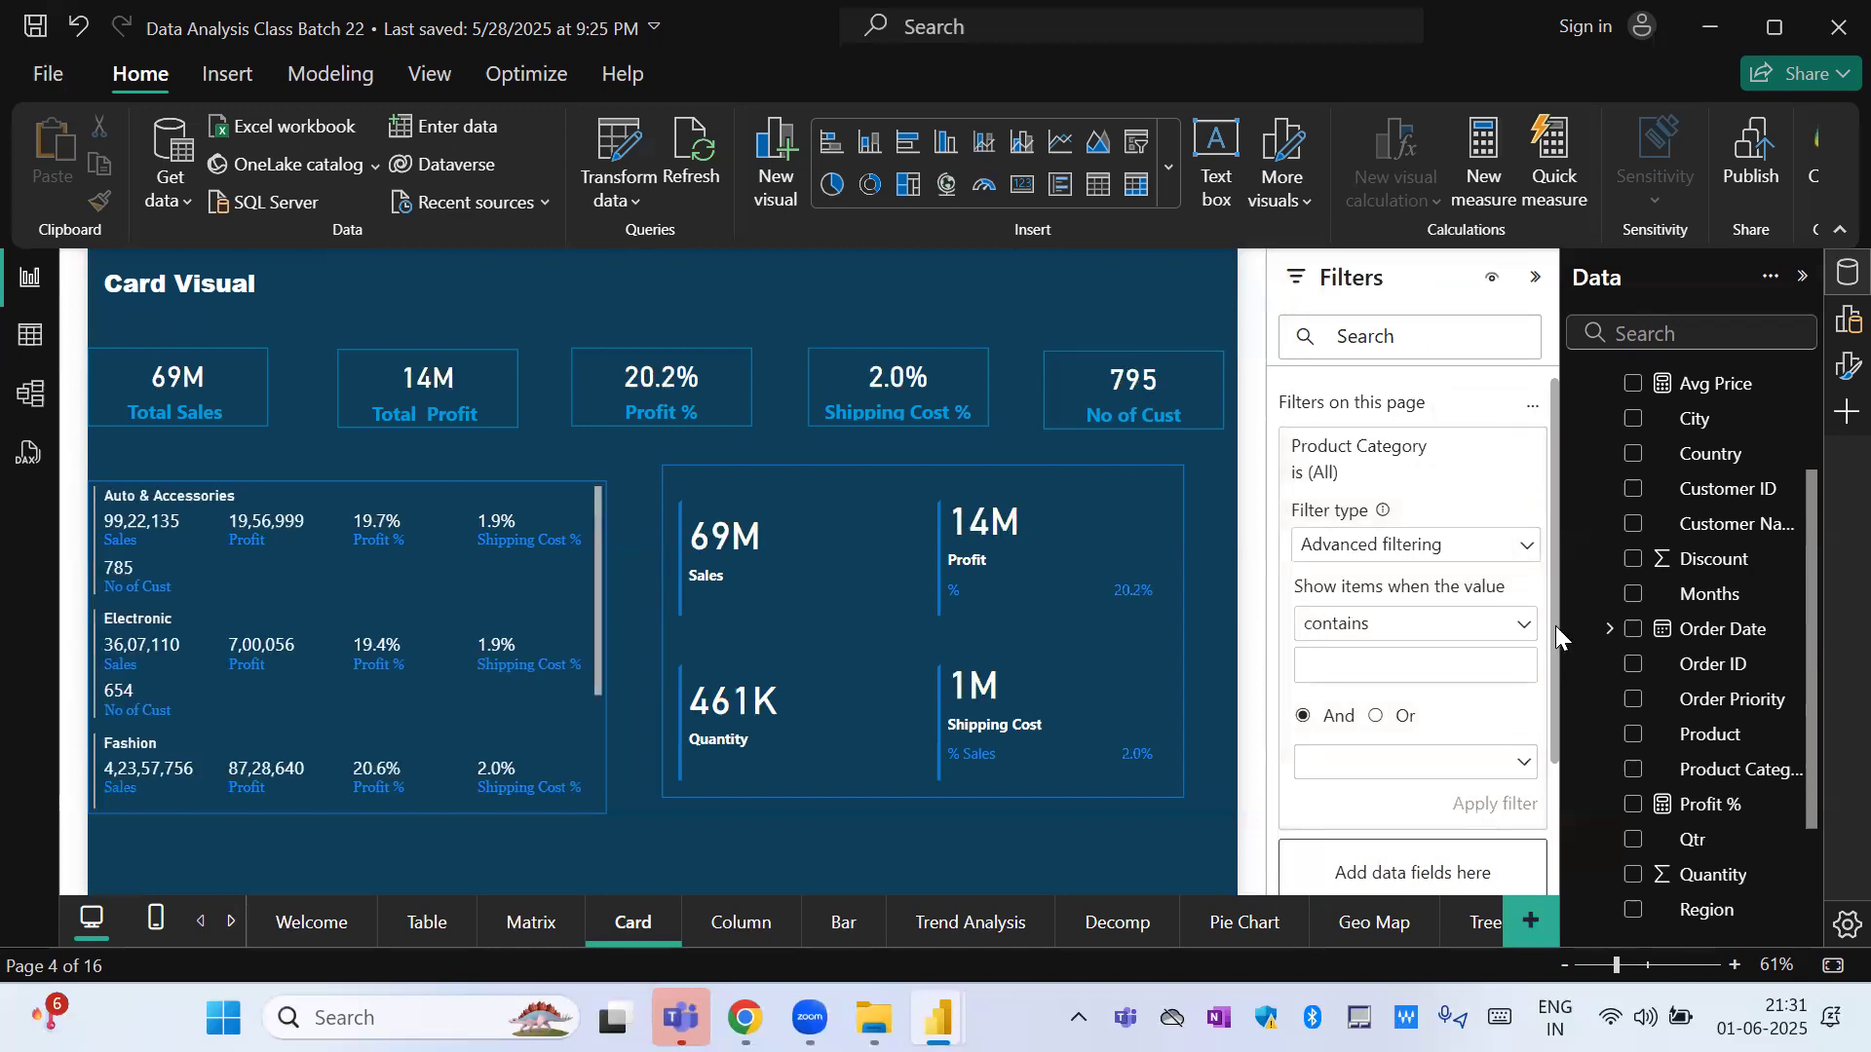
Add Order Priority as a filter on all pages, limit it to High, and view its effect on the Table page.
{"action": "scroll", "coordinate": [1555, 625], "scroll_direction": "down", "scroll_amount": 3}
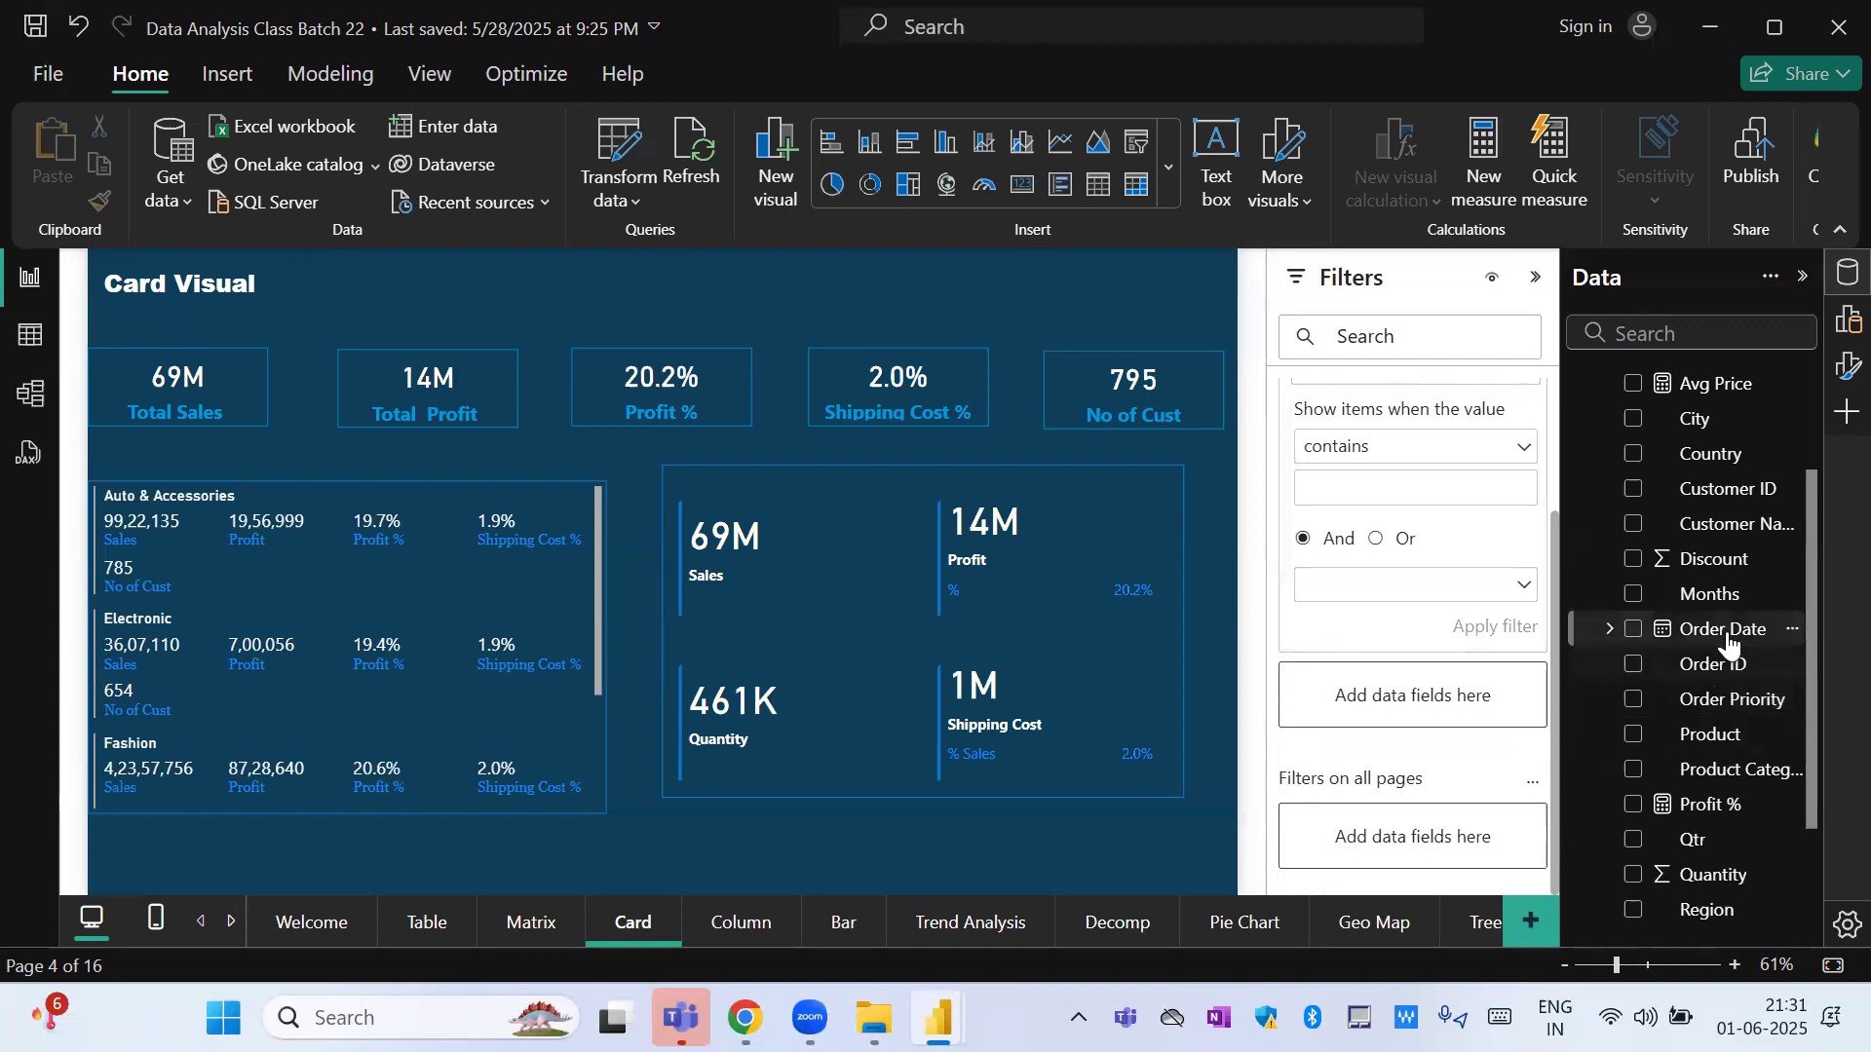
{"action": "left_click_drag", "start_coordinate": [1733, 714], "coordinate": [1462, 846]}
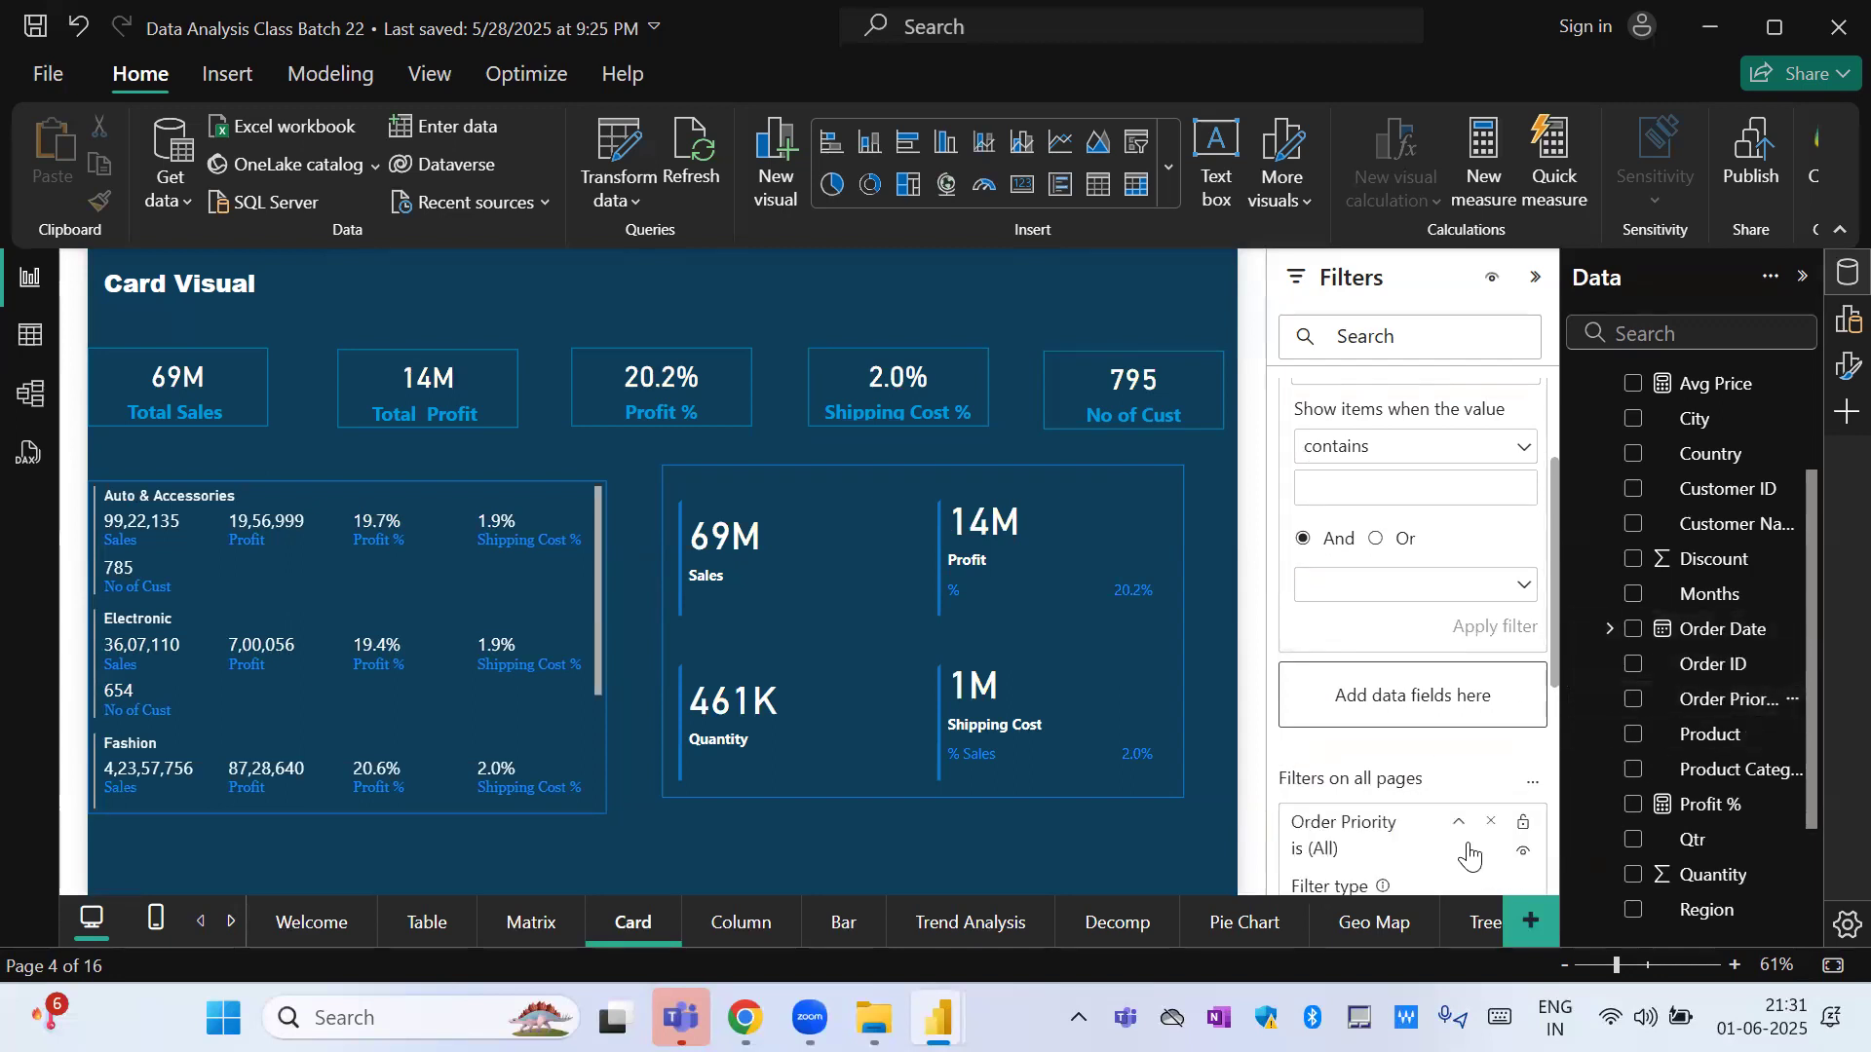
{"action": "left_click_drag", "start_coordinate": [1553, 635], "coordinate": [1553, 814]}
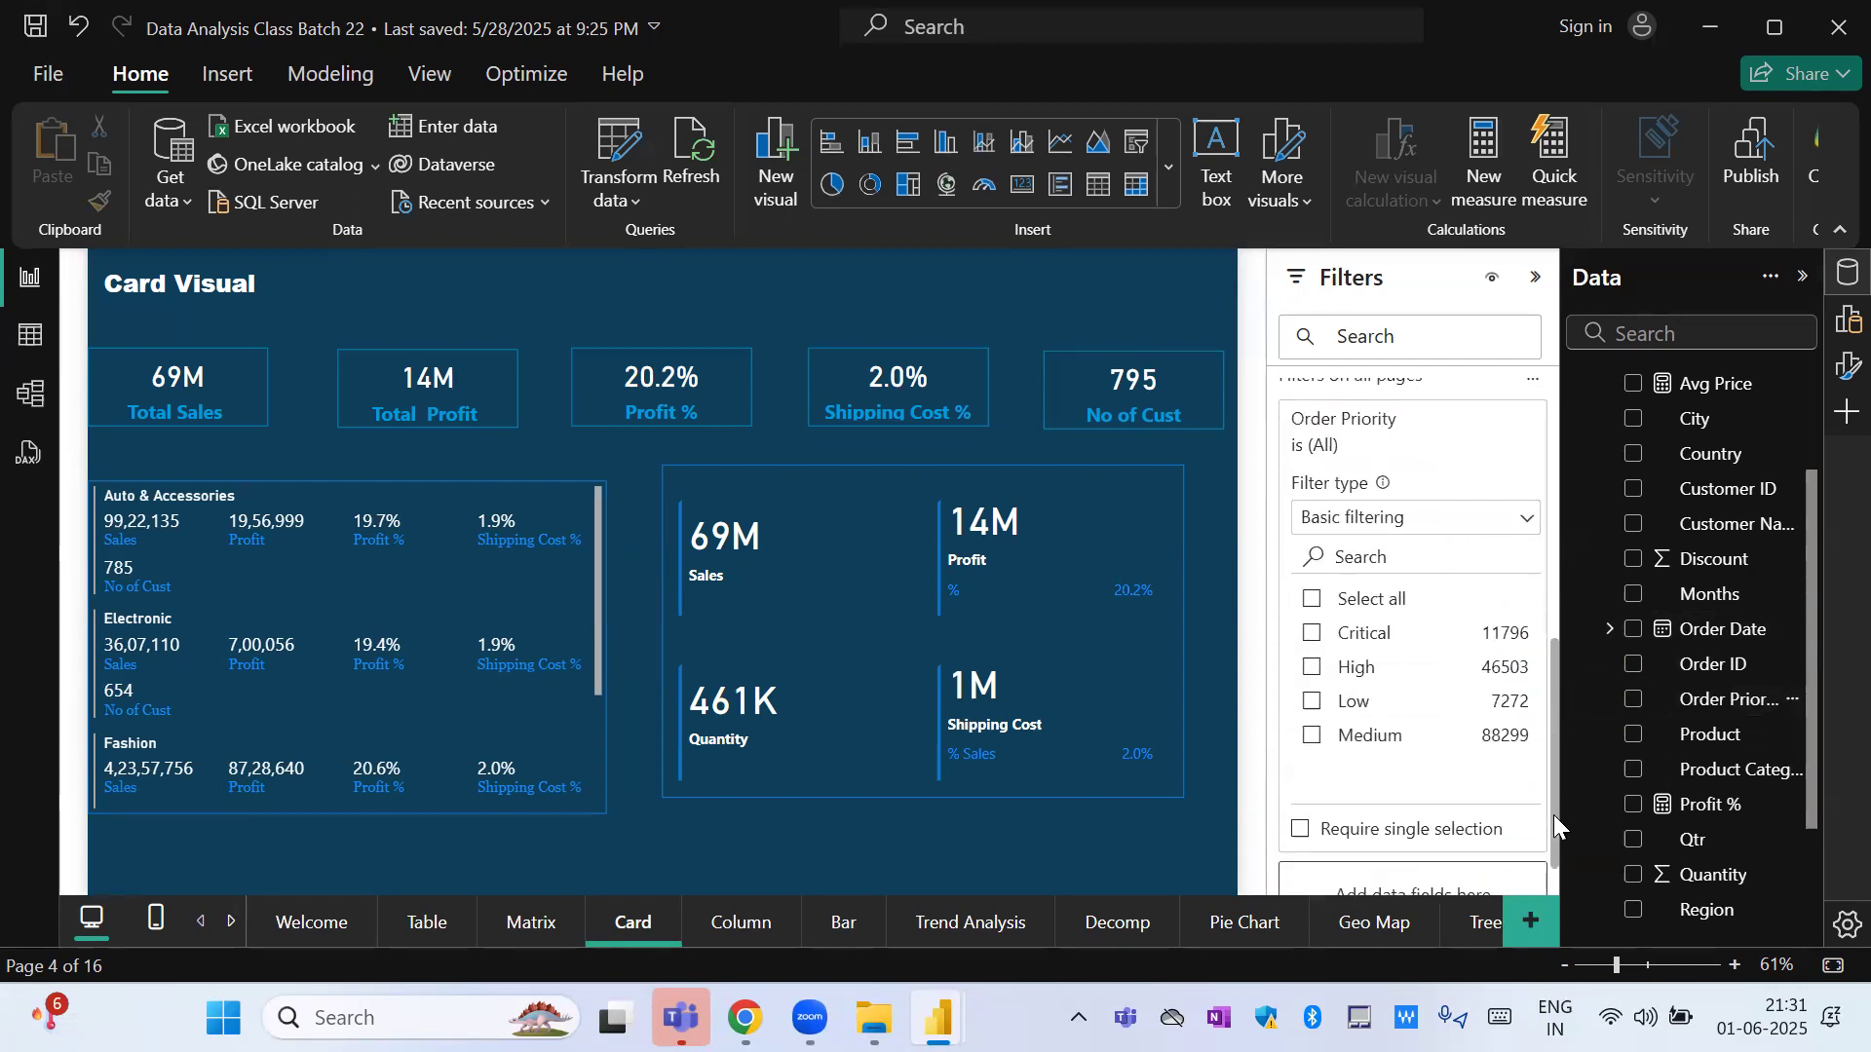
{"action": "left_click", "coordinate": [1312, 671]}
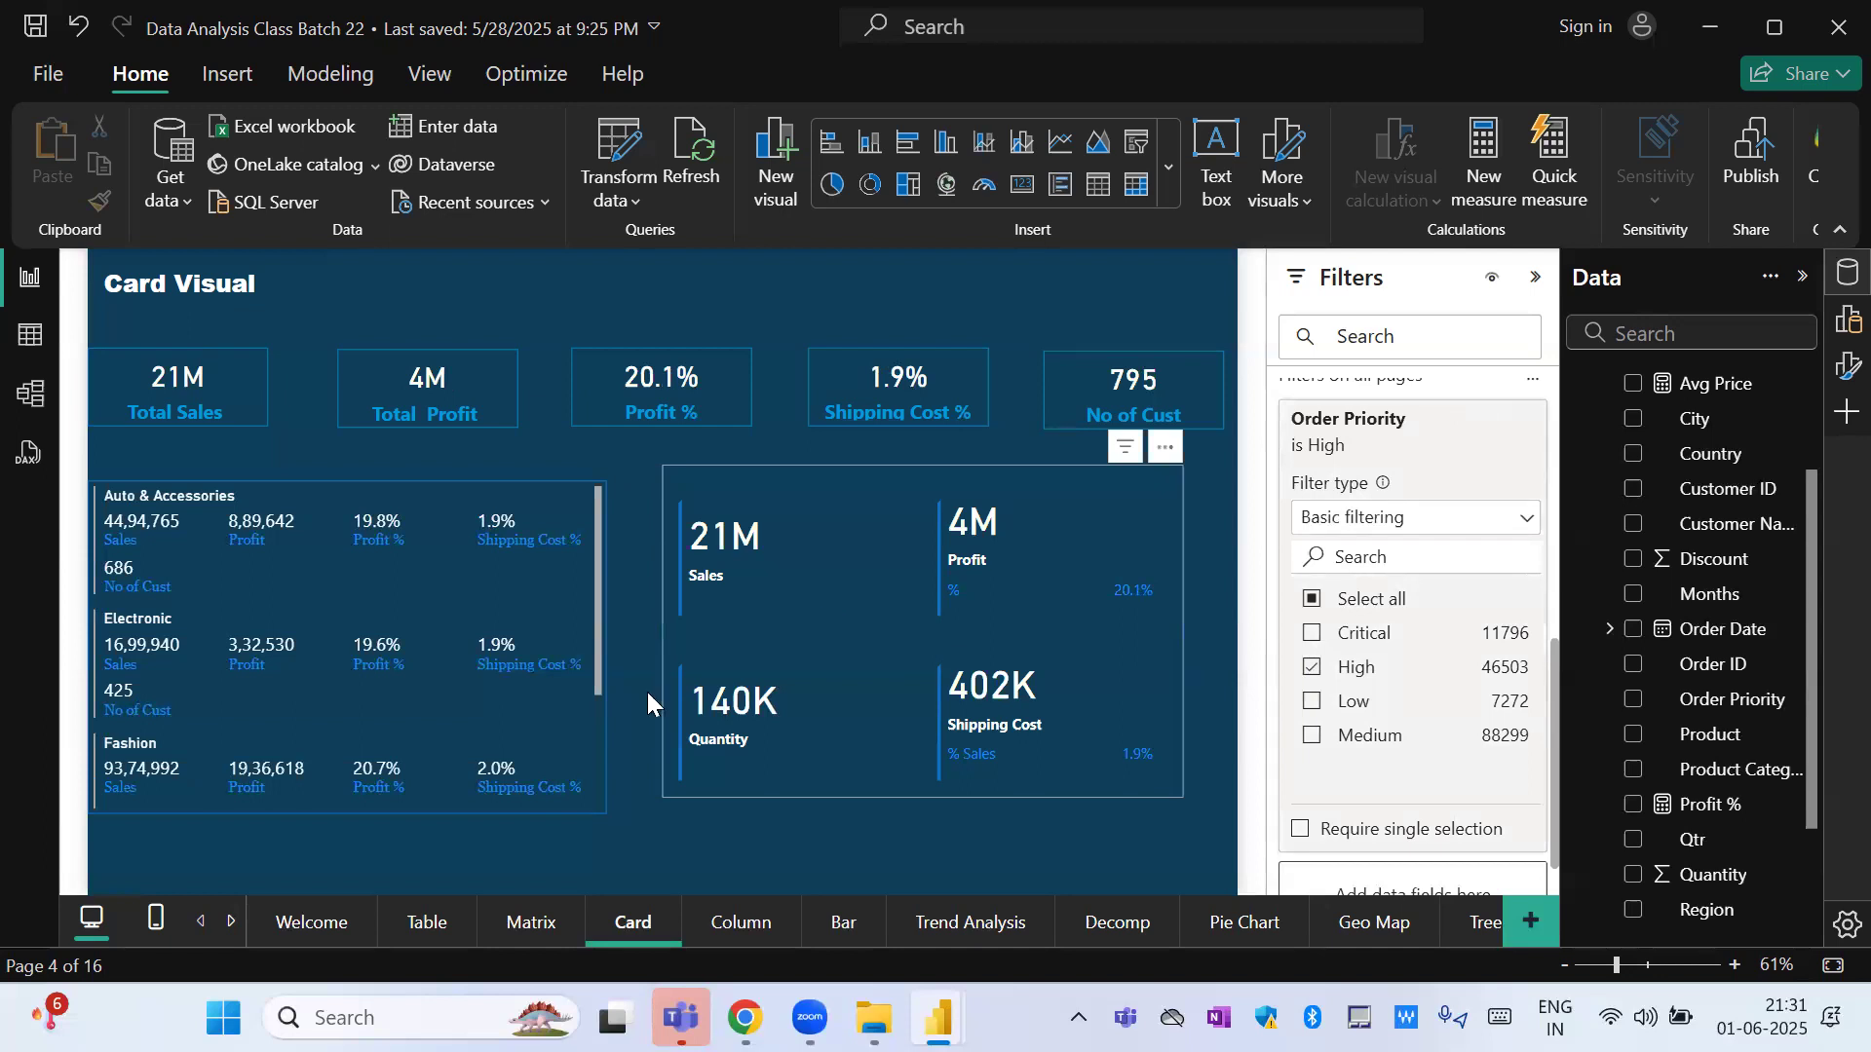
{"action": "left_click", "coordinate": [407, 933]}
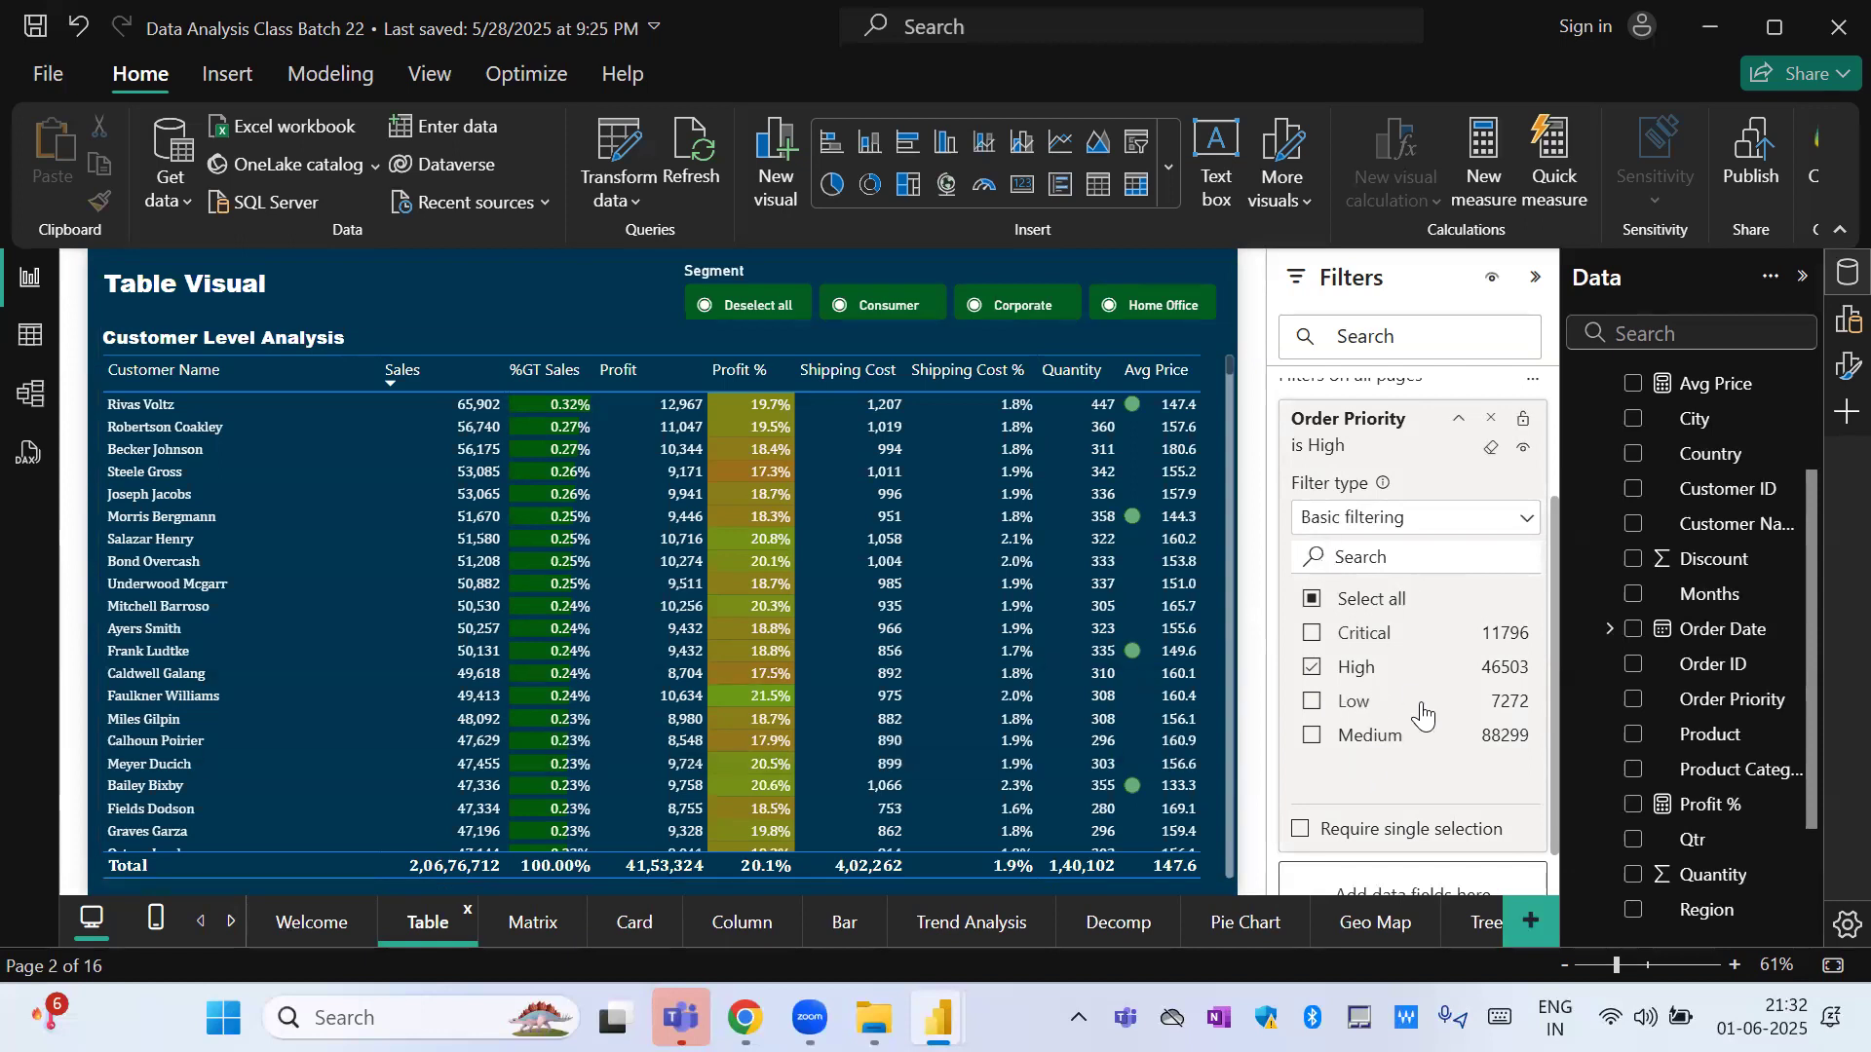
Require single selection in the Order Priority filter and choose Critical, High, Low and Medium in turn, leaving Medium selected.
{"action": "left_click", "coordinate": [1435, 525]}
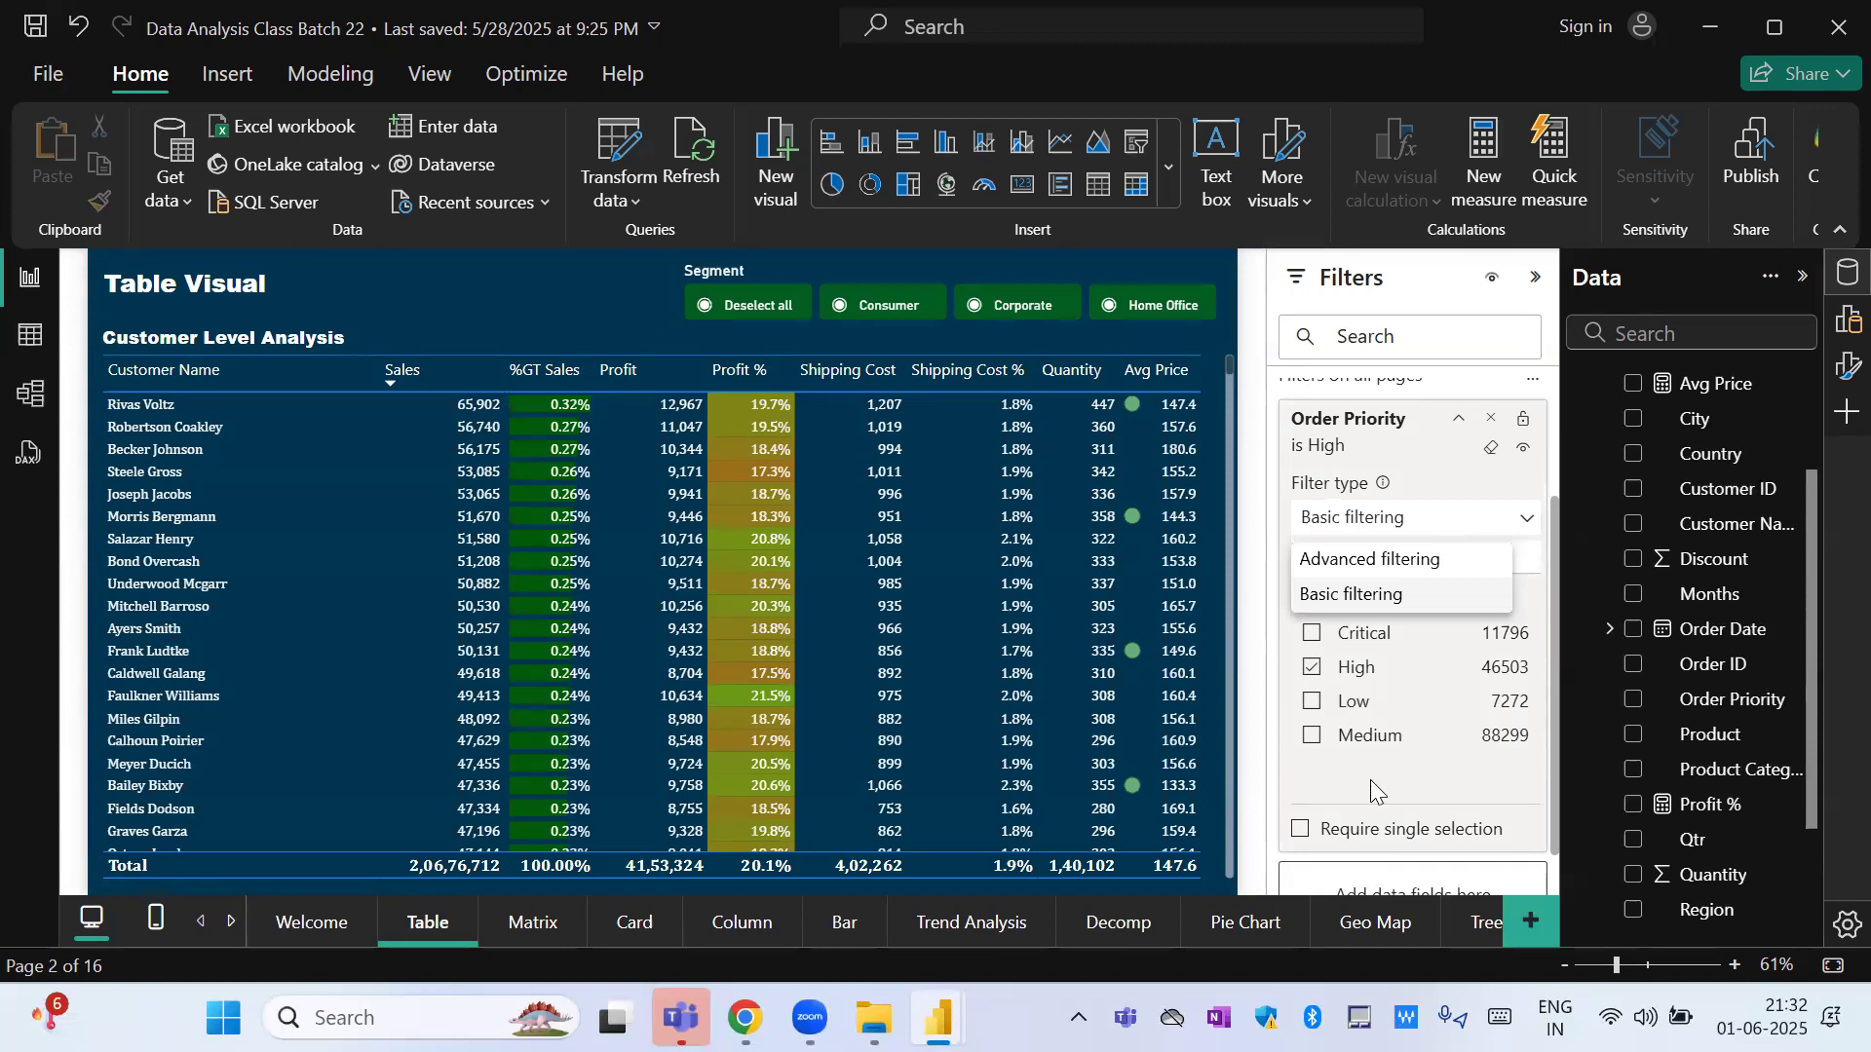
{"action": "left_click", "coordinate": [1357, 836]}
{"action": "left_click", "coordinate": [1303, 831]}
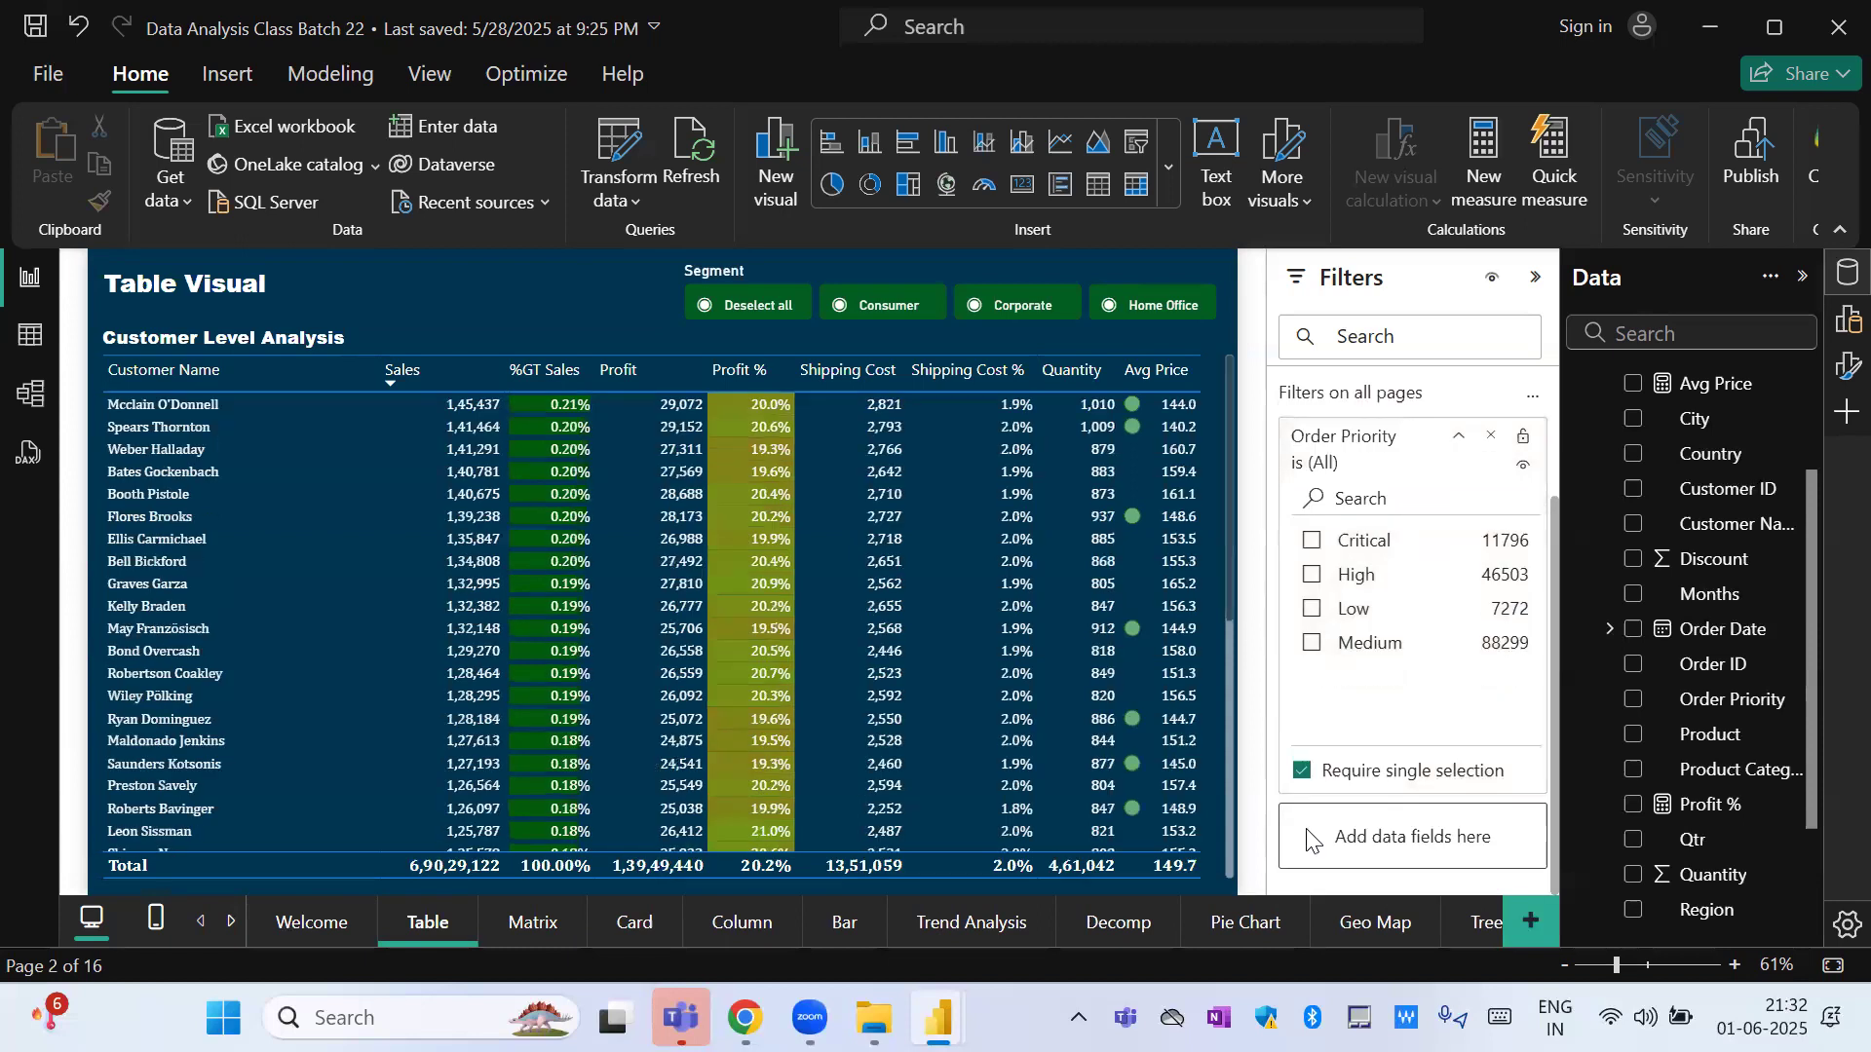
{"action": "left_click", "coordinate": [1312, 541]}
{"action": "left_click", "coordinate": [1311, 576]}
{"action": "left_click", "coordinate": [1311, 608]}
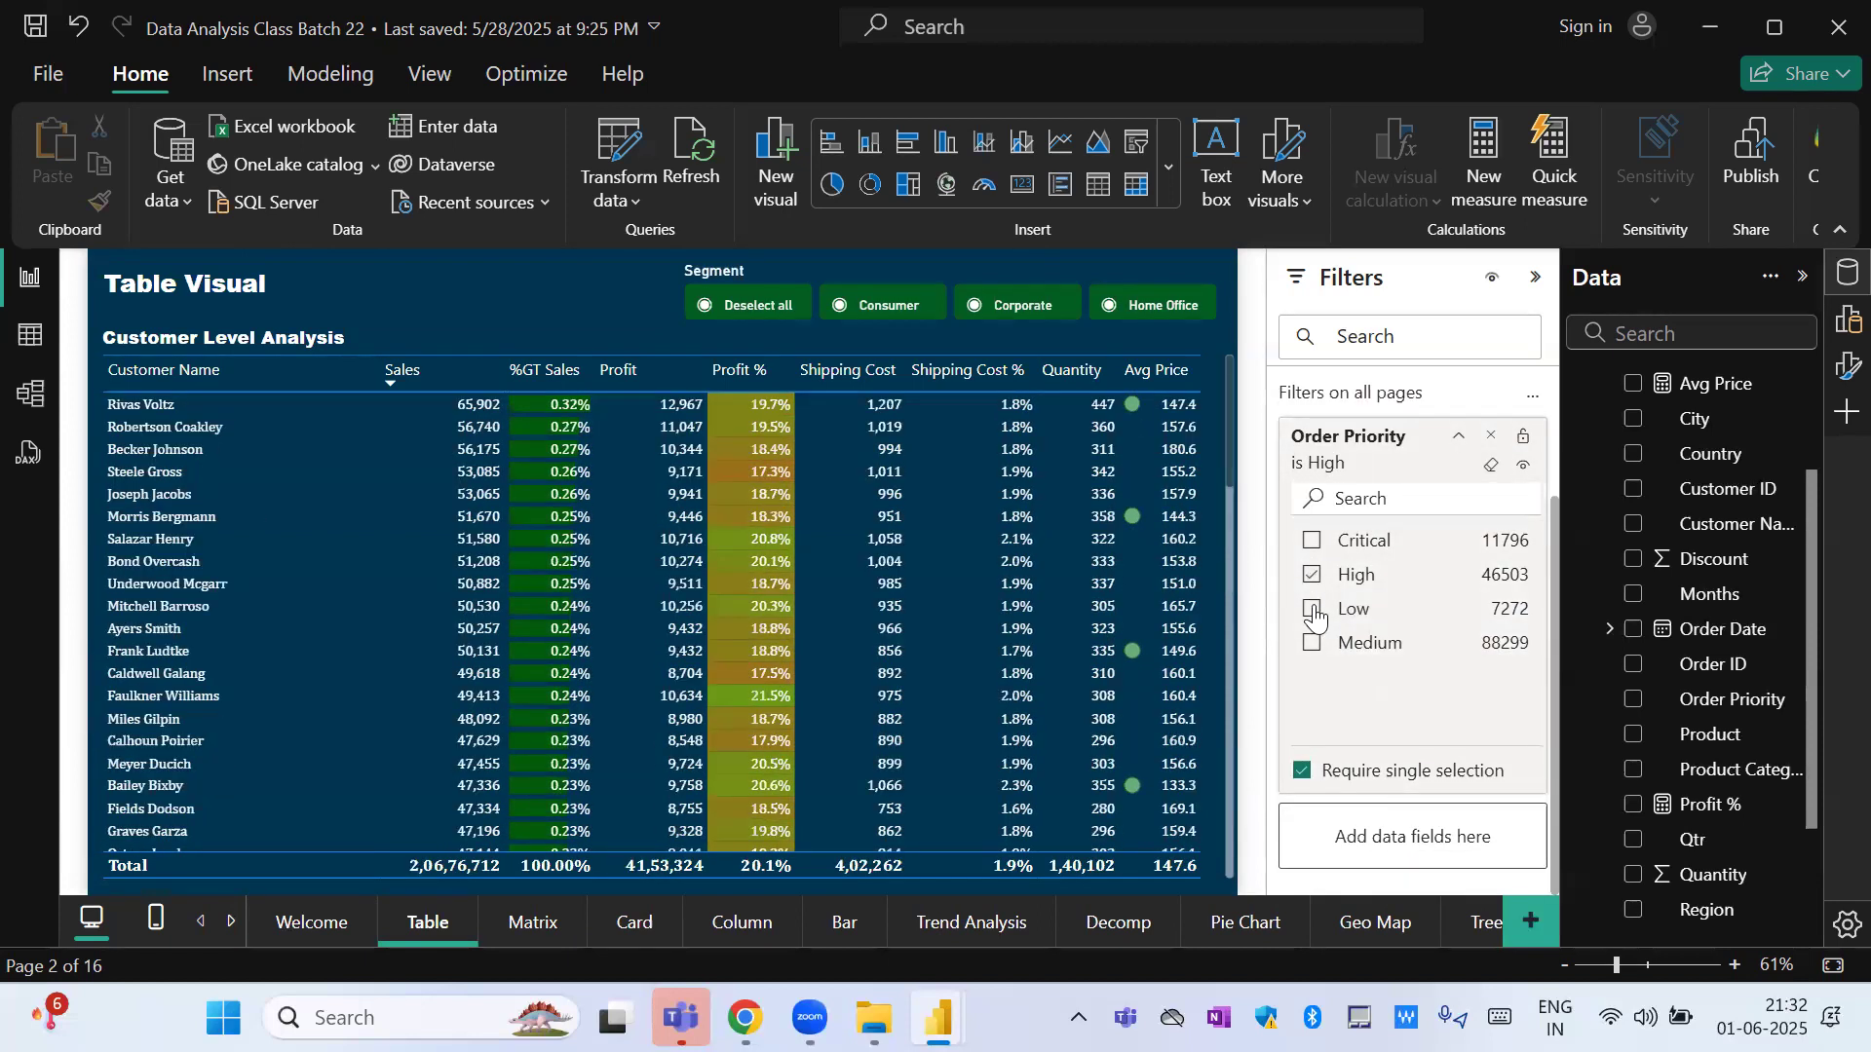
{"action": "left_click", "coordinate": [1312, 644]}
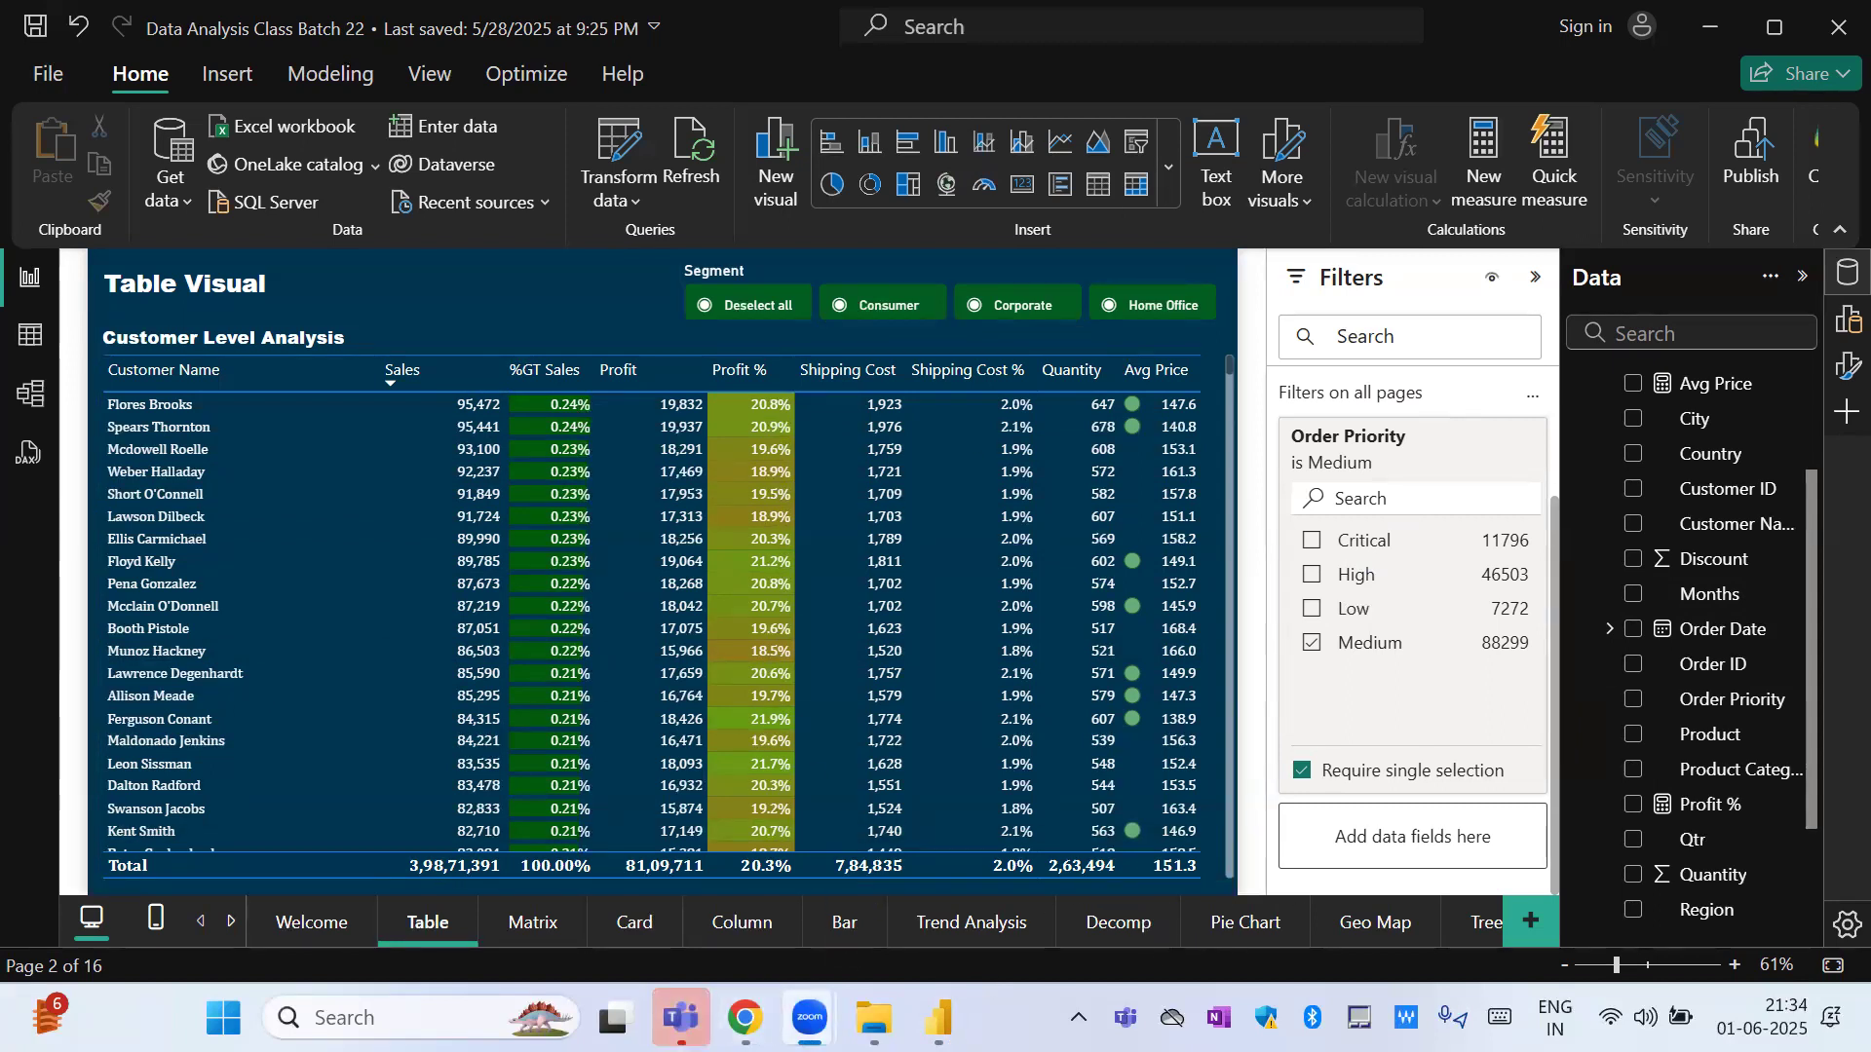
Switch to the other open Power BI report, Batch 22.
{"action": "mouse_move", "coordinate": [808, 1018]}
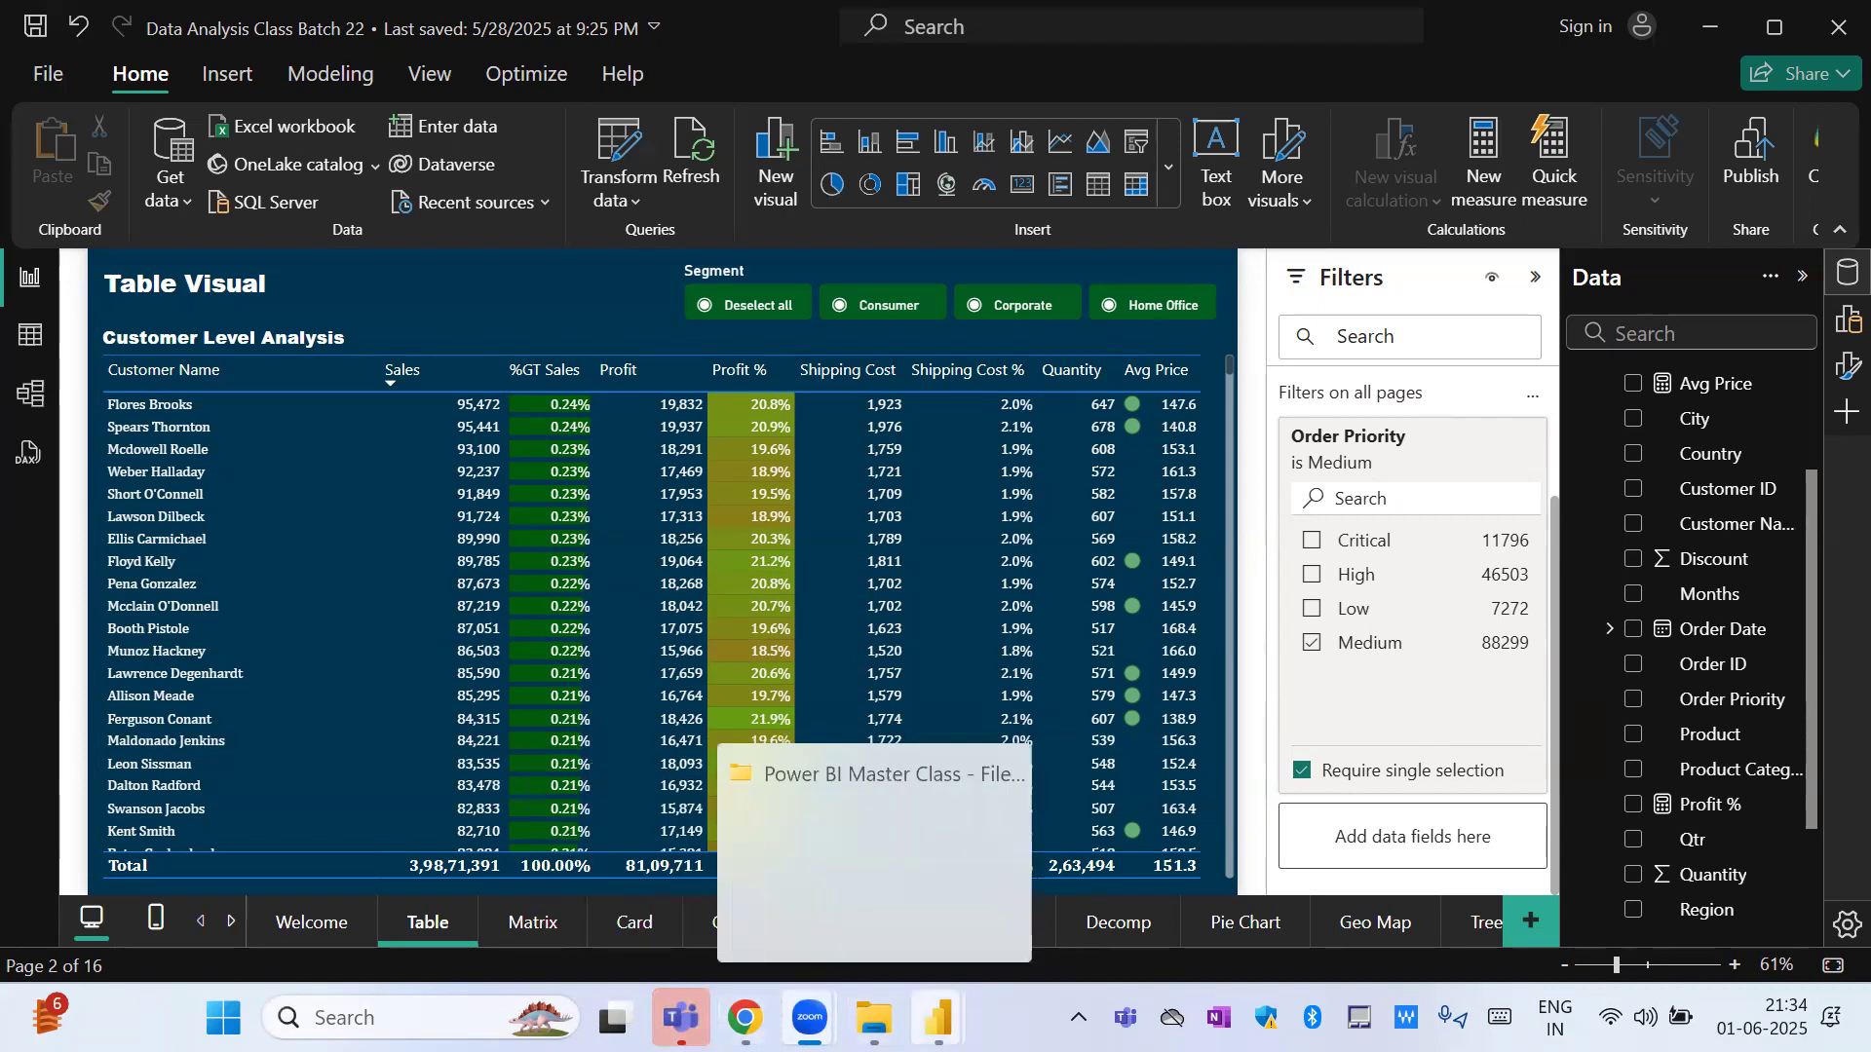
{"action": "mouse_move", "coordinate": [938, 1018]}
{"action": "left_click", "coordinate": [1043, 879]}
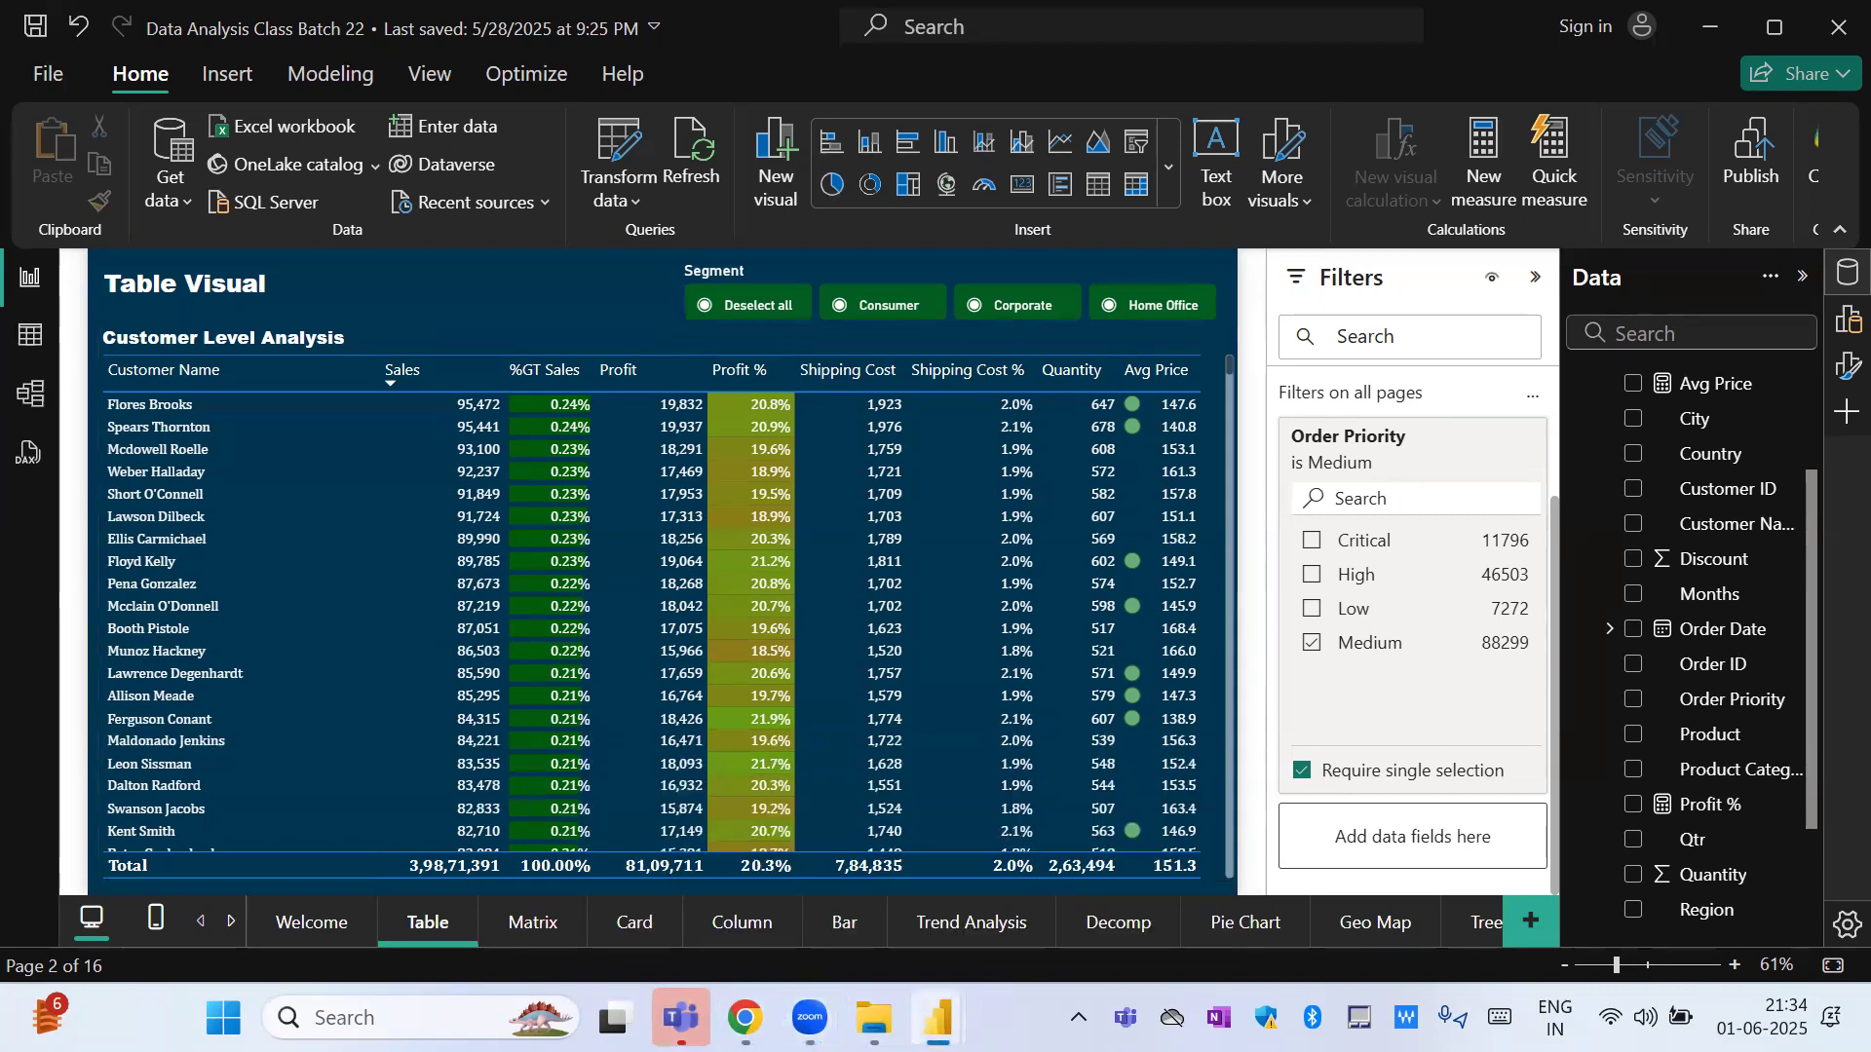
{"action": "left_click", "coordinate": [766, 924]}
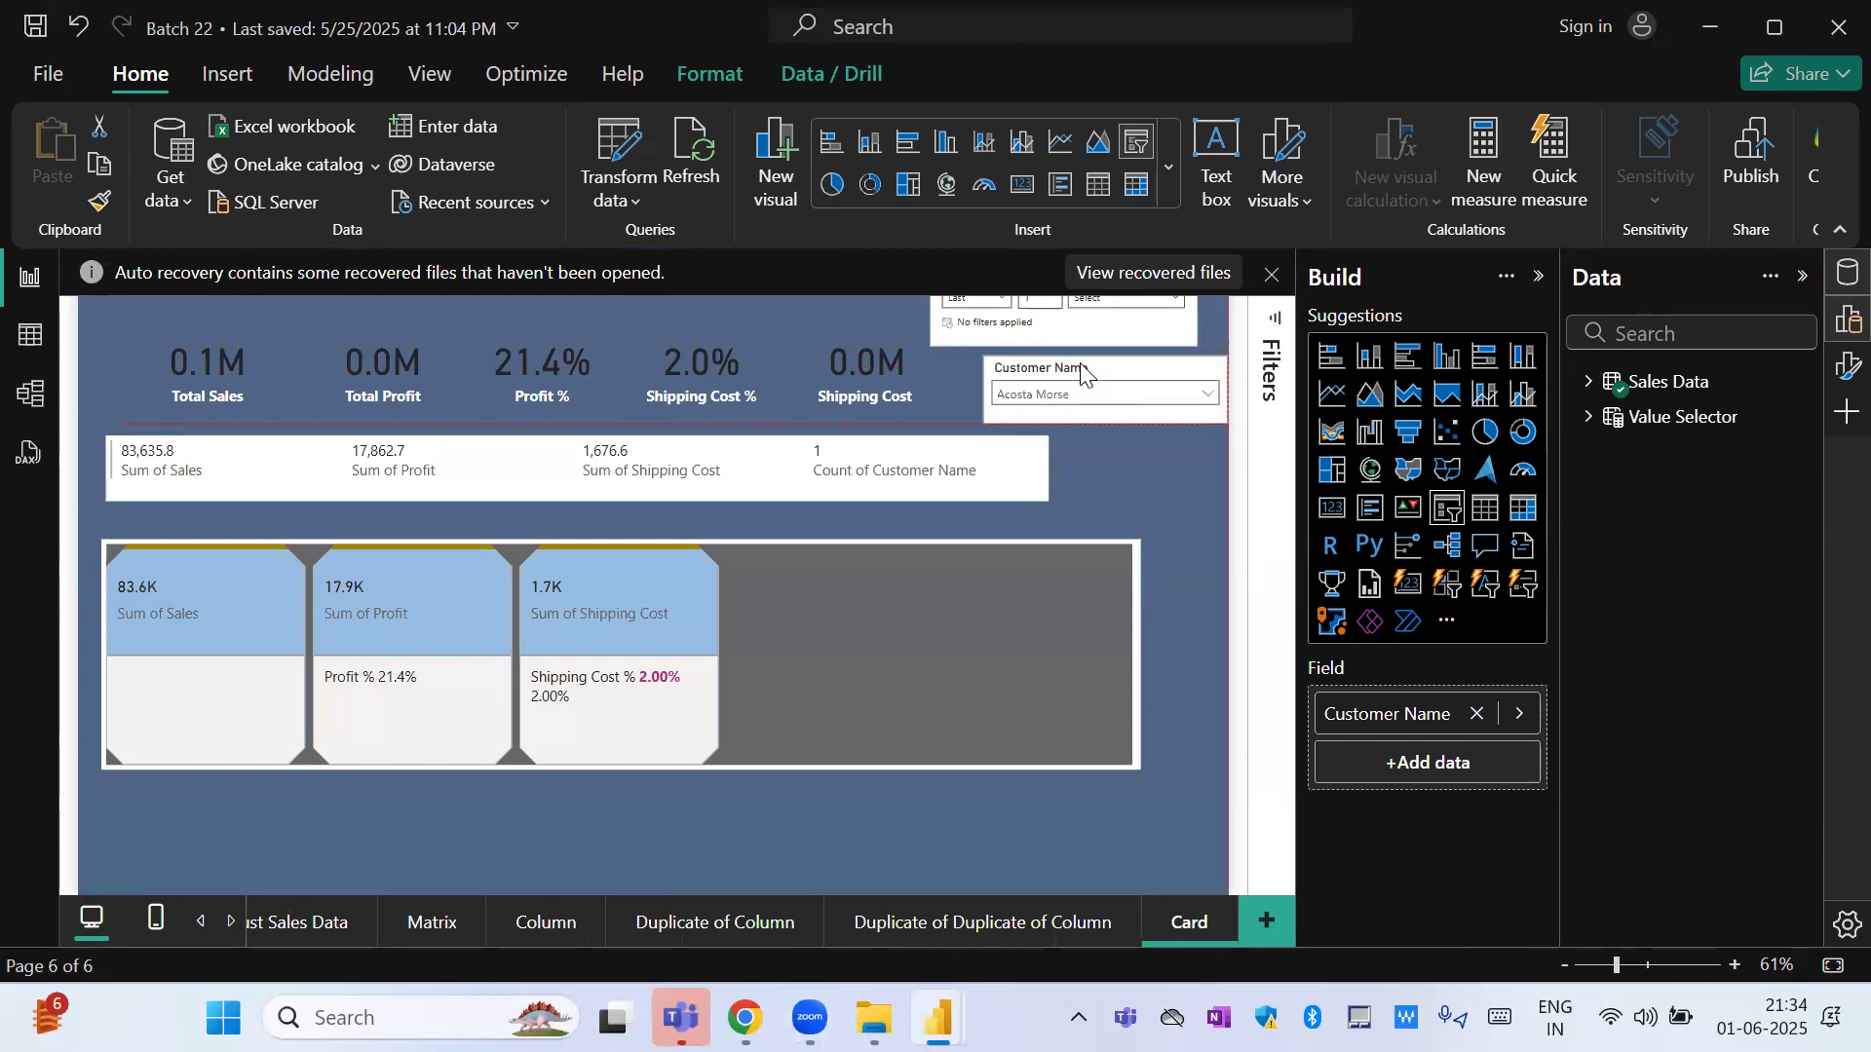
Narrow the multi-row card on the Card page and move the Order Date slicer directly below the Customer Name slicer.
{"action": "left_click", "coordinate": [1035, 451]}
{"action": "left_click_drag", "start_coordinate": [1047, 462], "coordinate": [826, 438]}
{"action": "left_click_drag", "start_coordinate": [1008, 337], "coordinate": [1051, 493]}
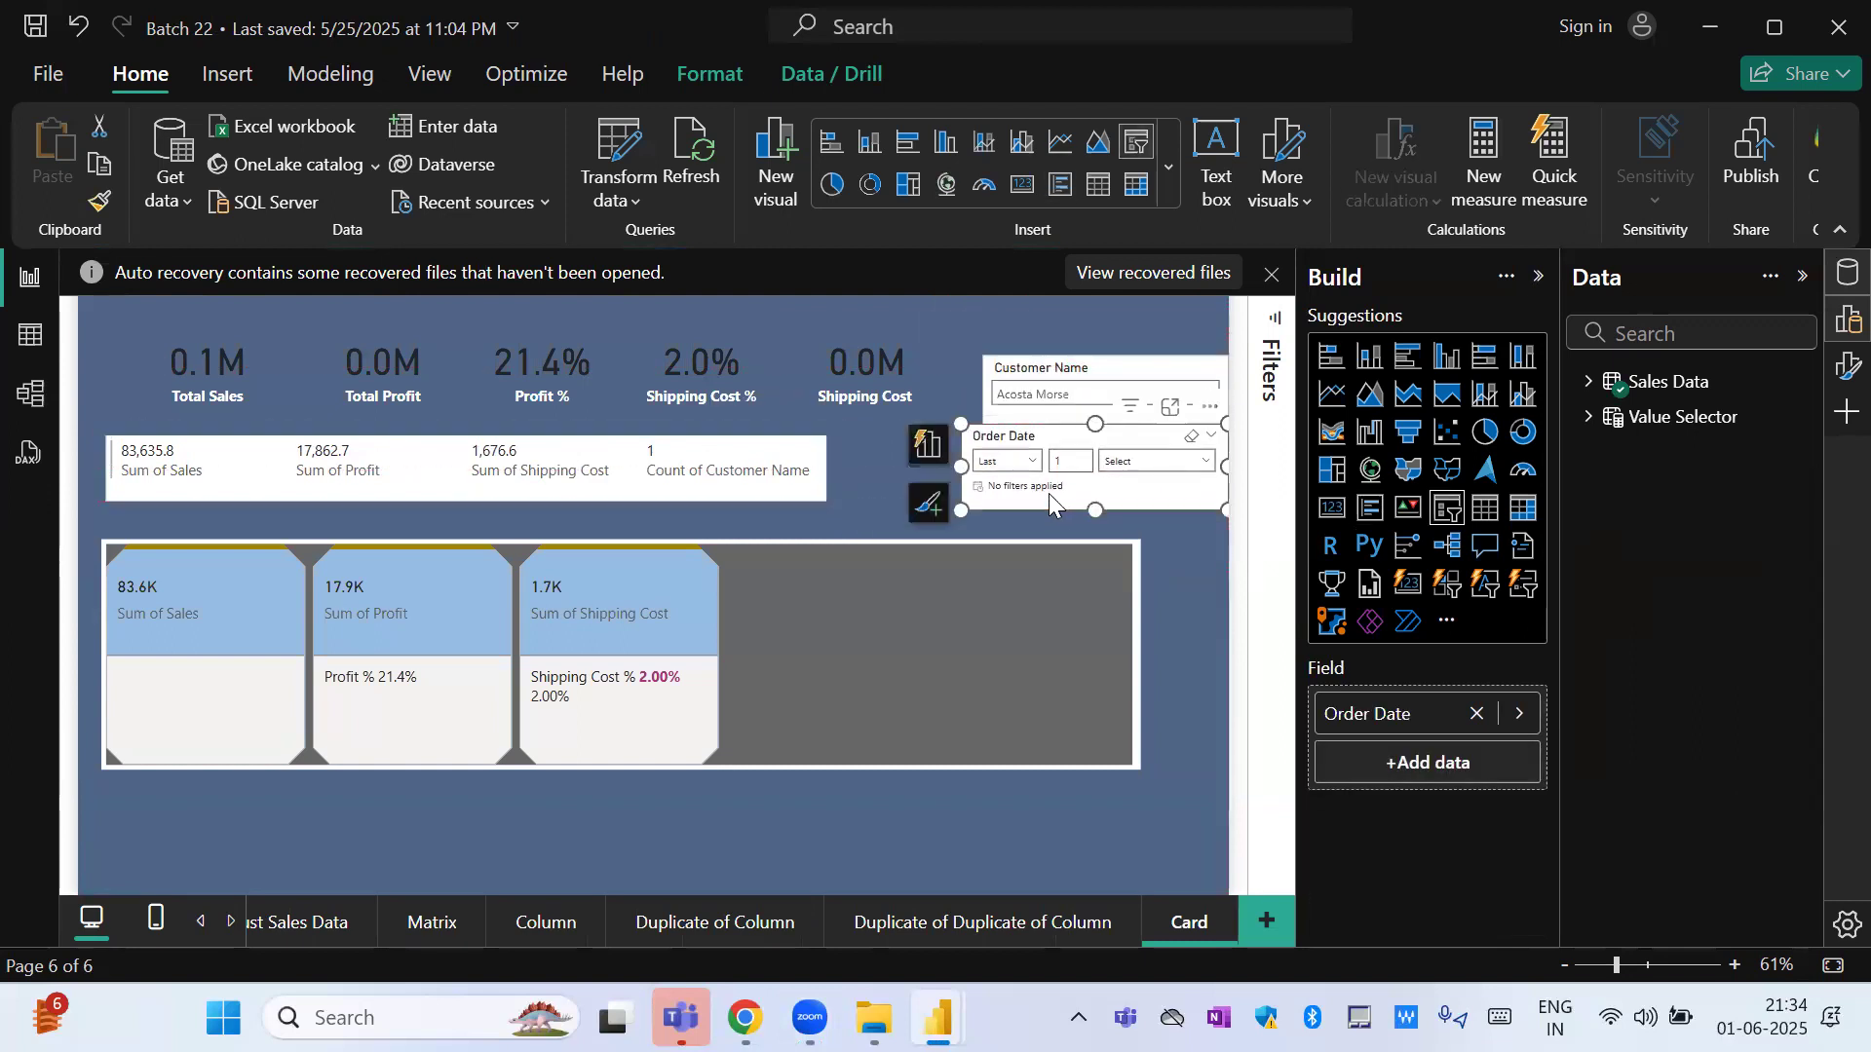
View the Last, Next and This period choices of the Order Date slicer without changing the selection.
{"action": "left_click", "coordinate": [1020, 463]}
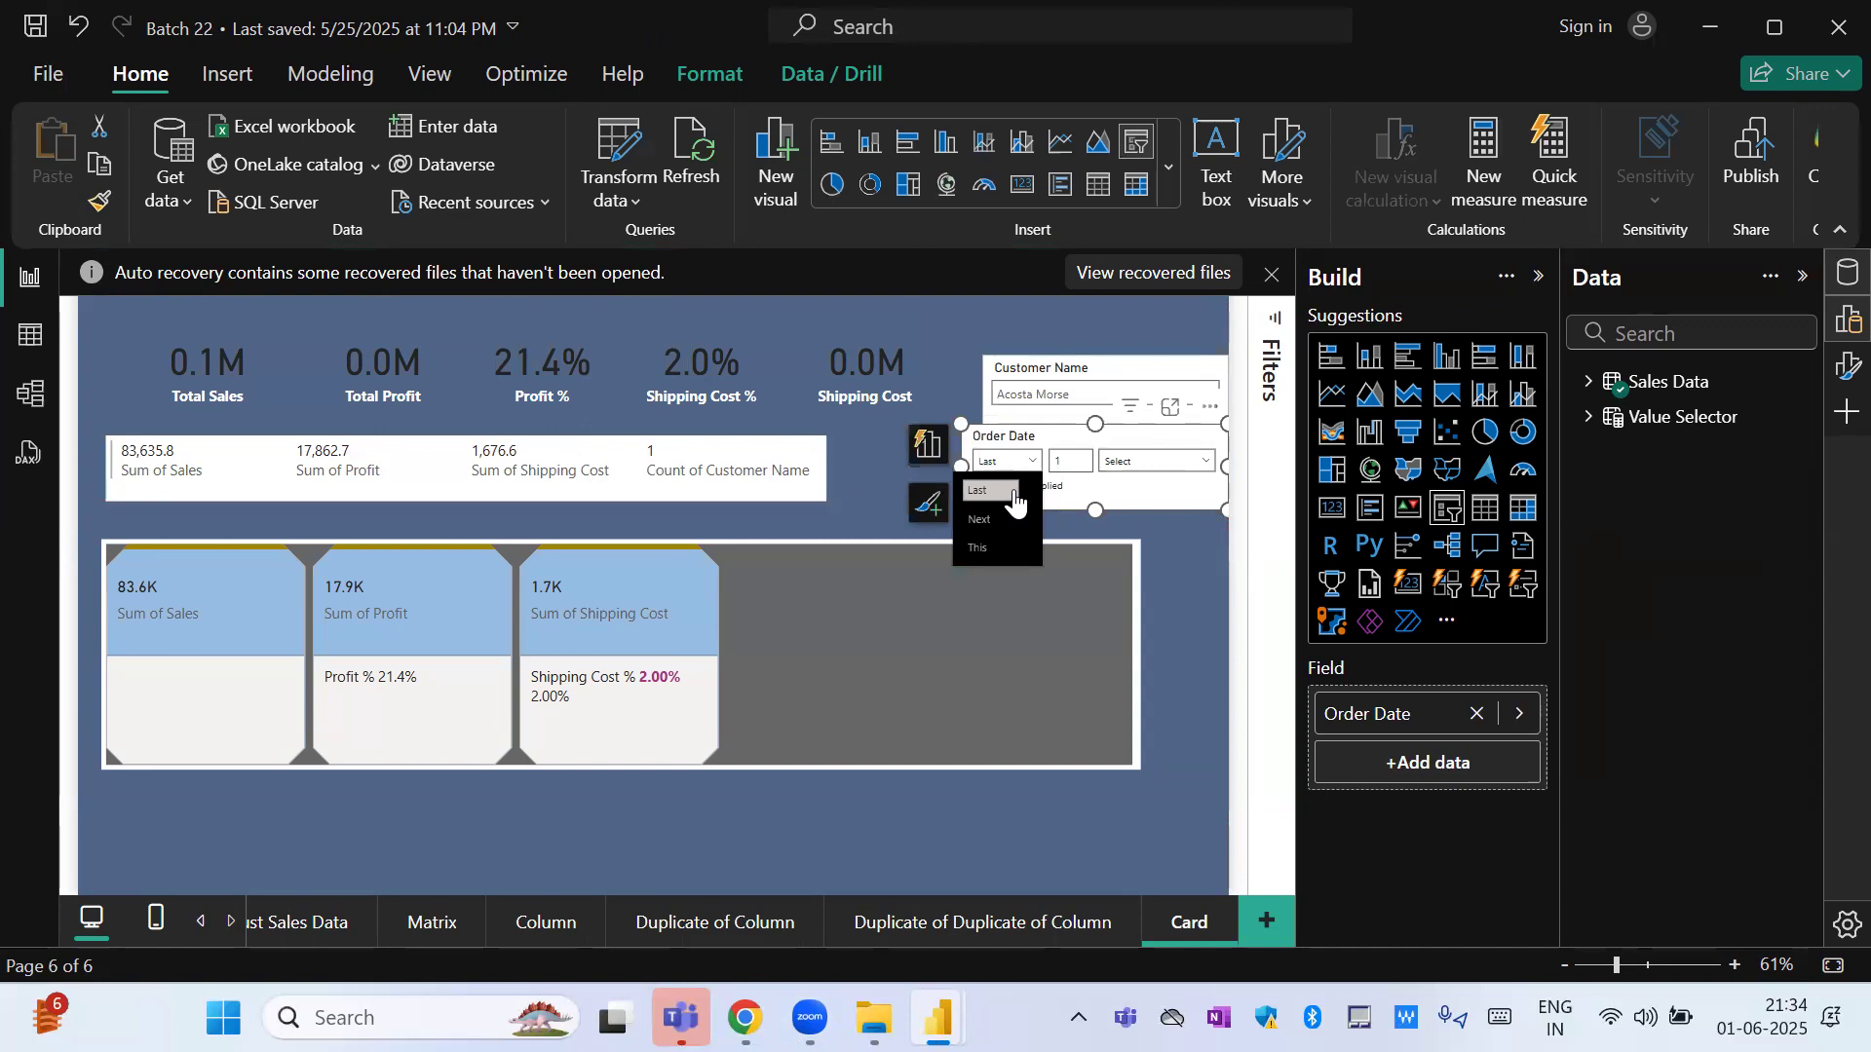
{"action": "left_click", "coordinate": [1015, 462]}
{"action": "left_click", "coordinate": [1015, 462]}
{"action": "left_click", "coordinate": [1043, 431]}
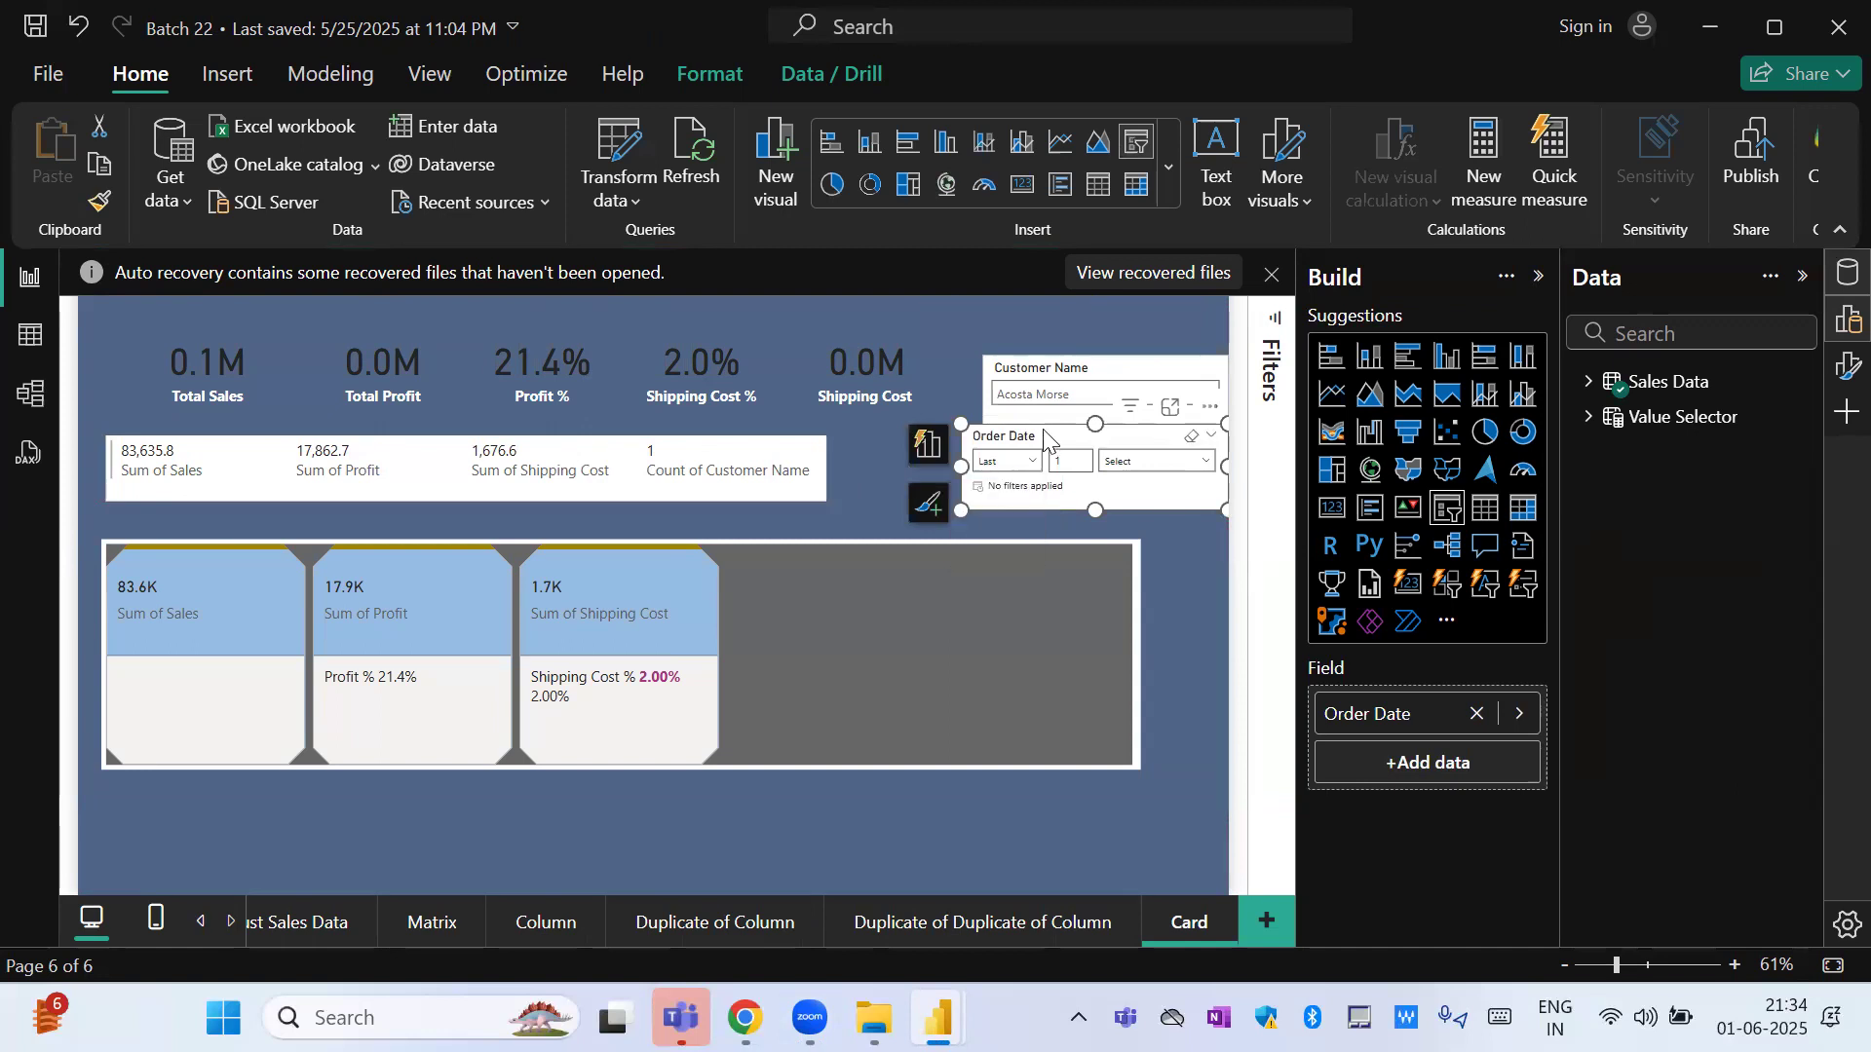
View the available style options in the Order Date slicer's settings without changing the style.
{"action": "left_click", "coordinate": [1848, 367]}
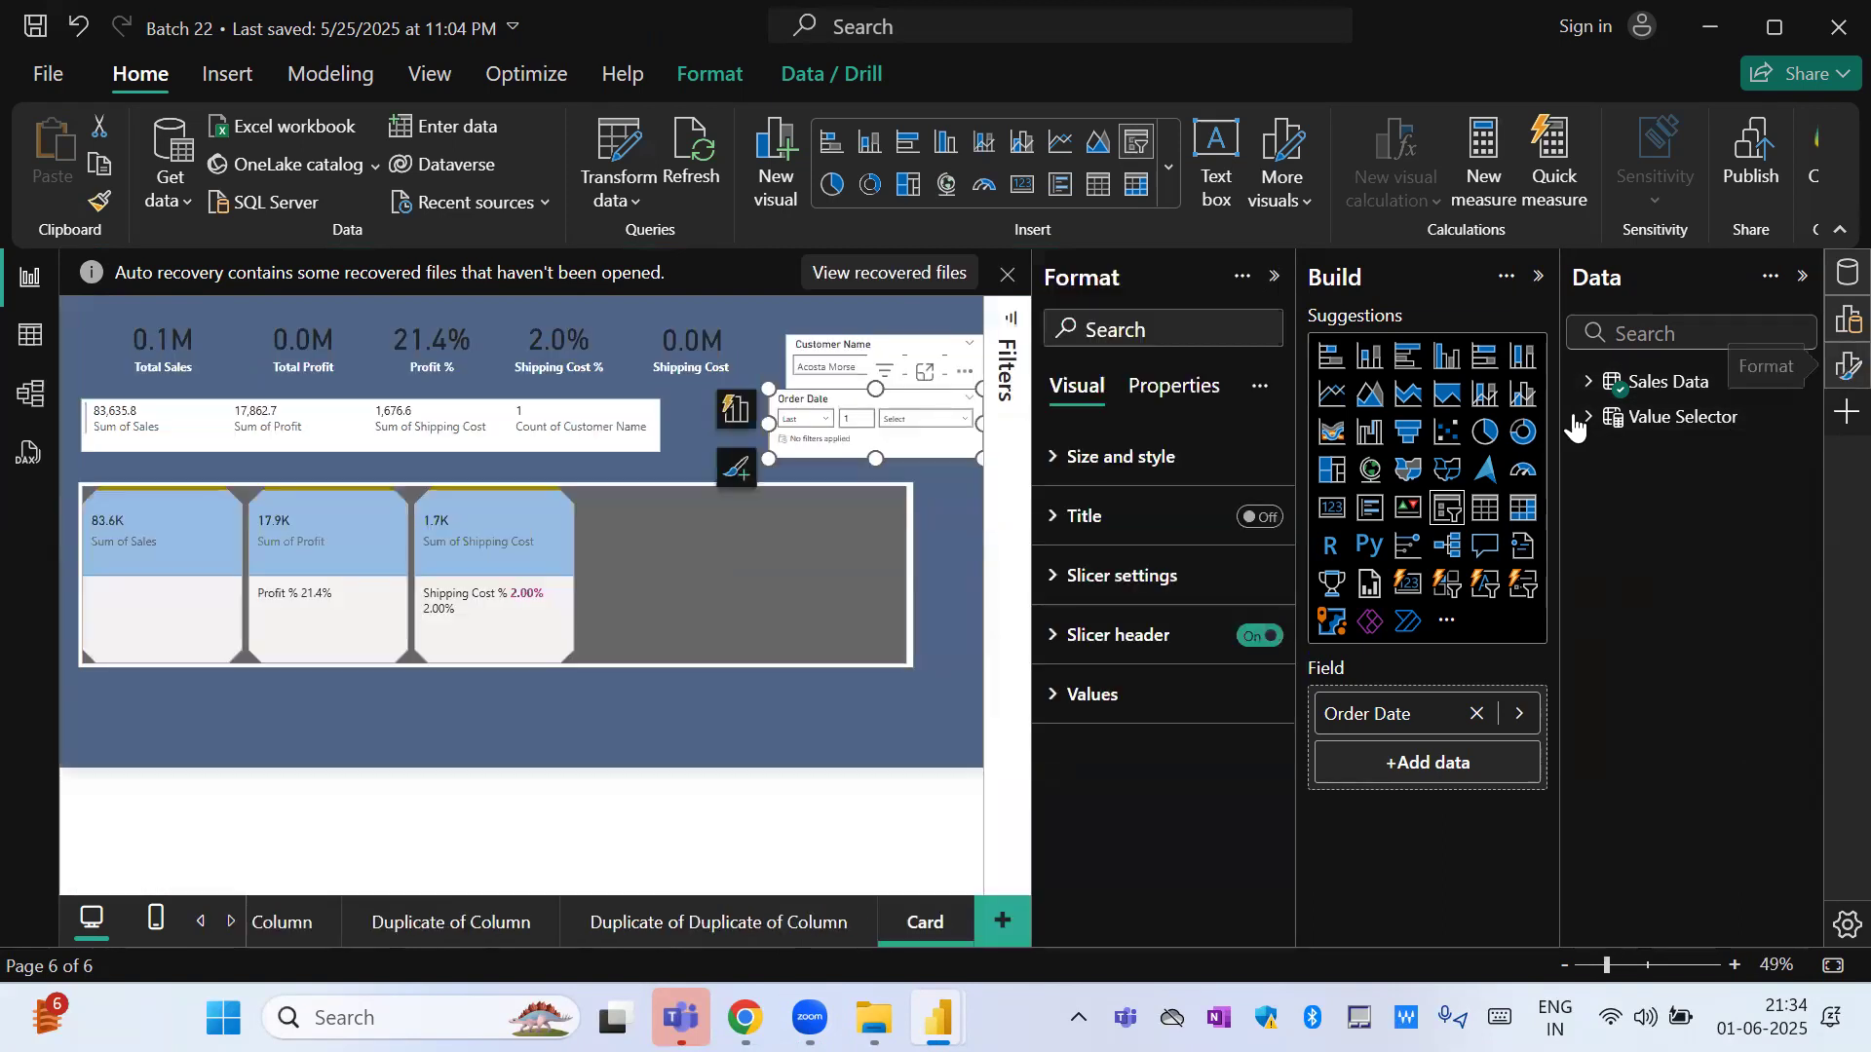
{"action": "left_click", "coordinate": [1539, 276]}
{"action": "left_click", "coordinate": [1376, 585]}
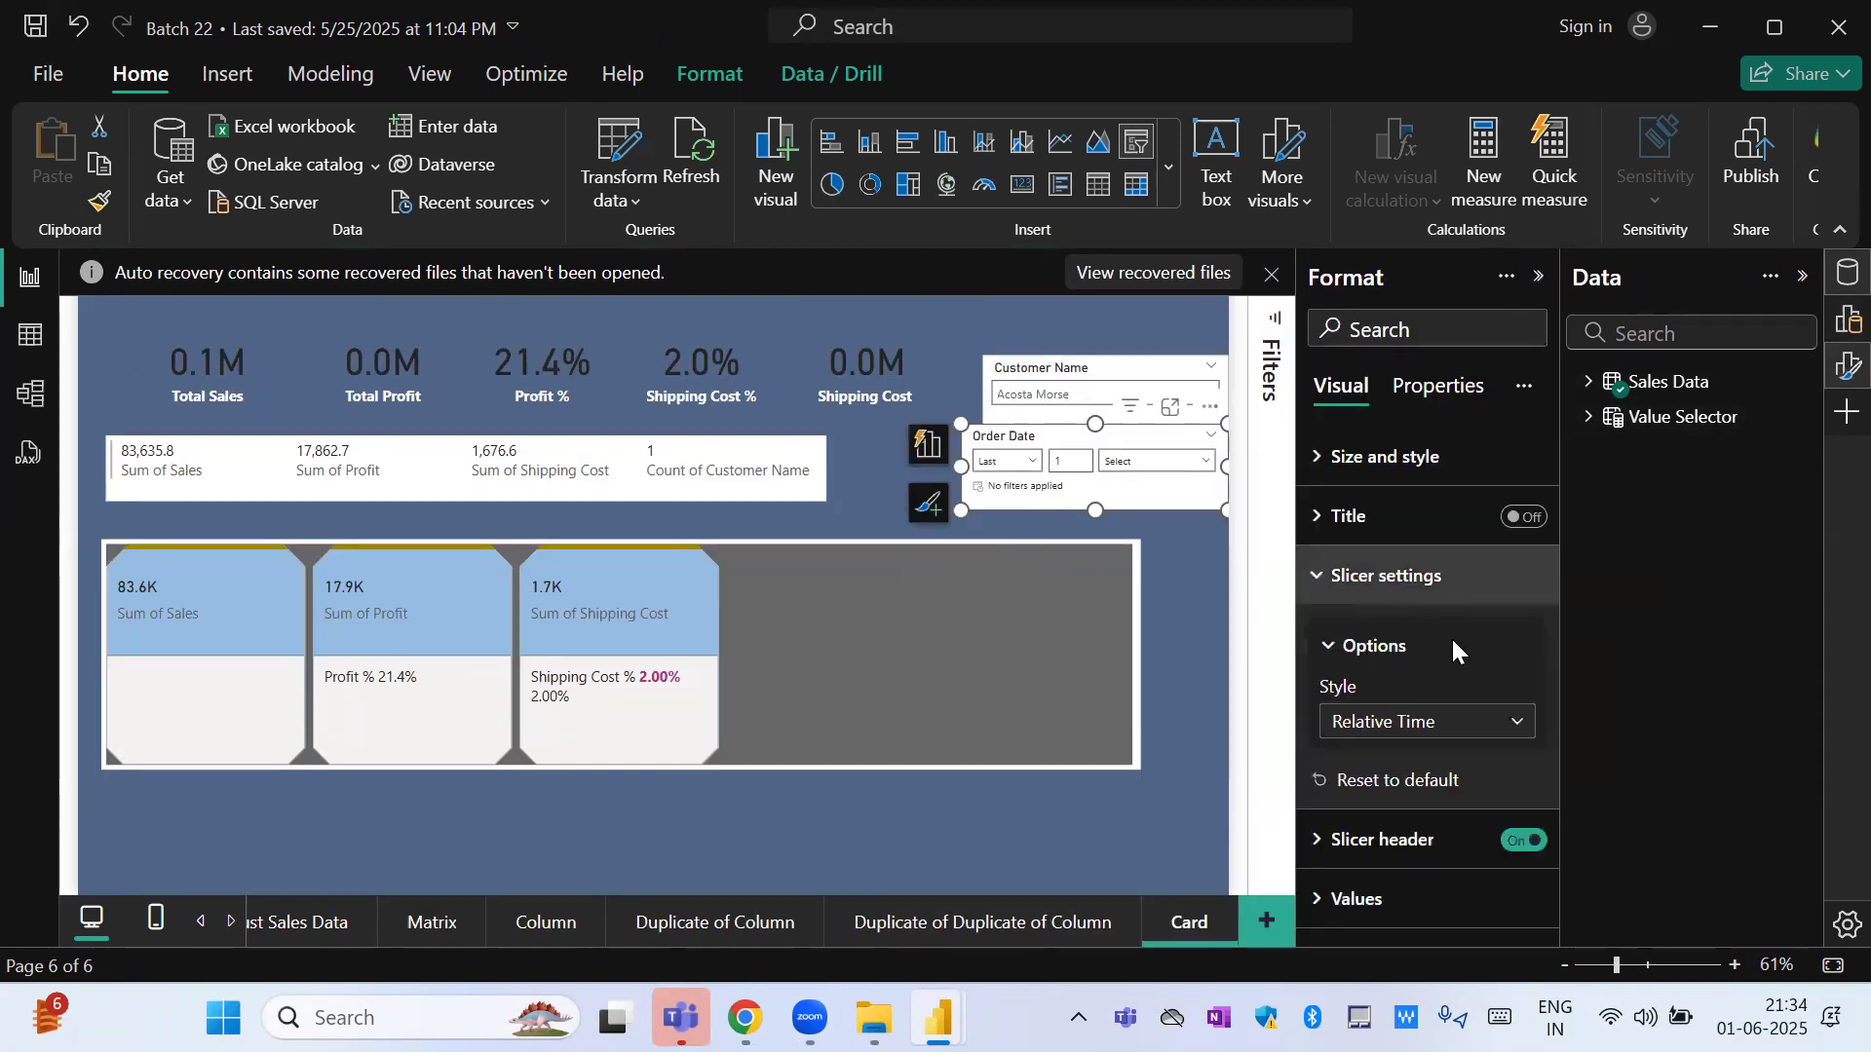
{"action": "left_click", "coordinate": [1403, 726]}
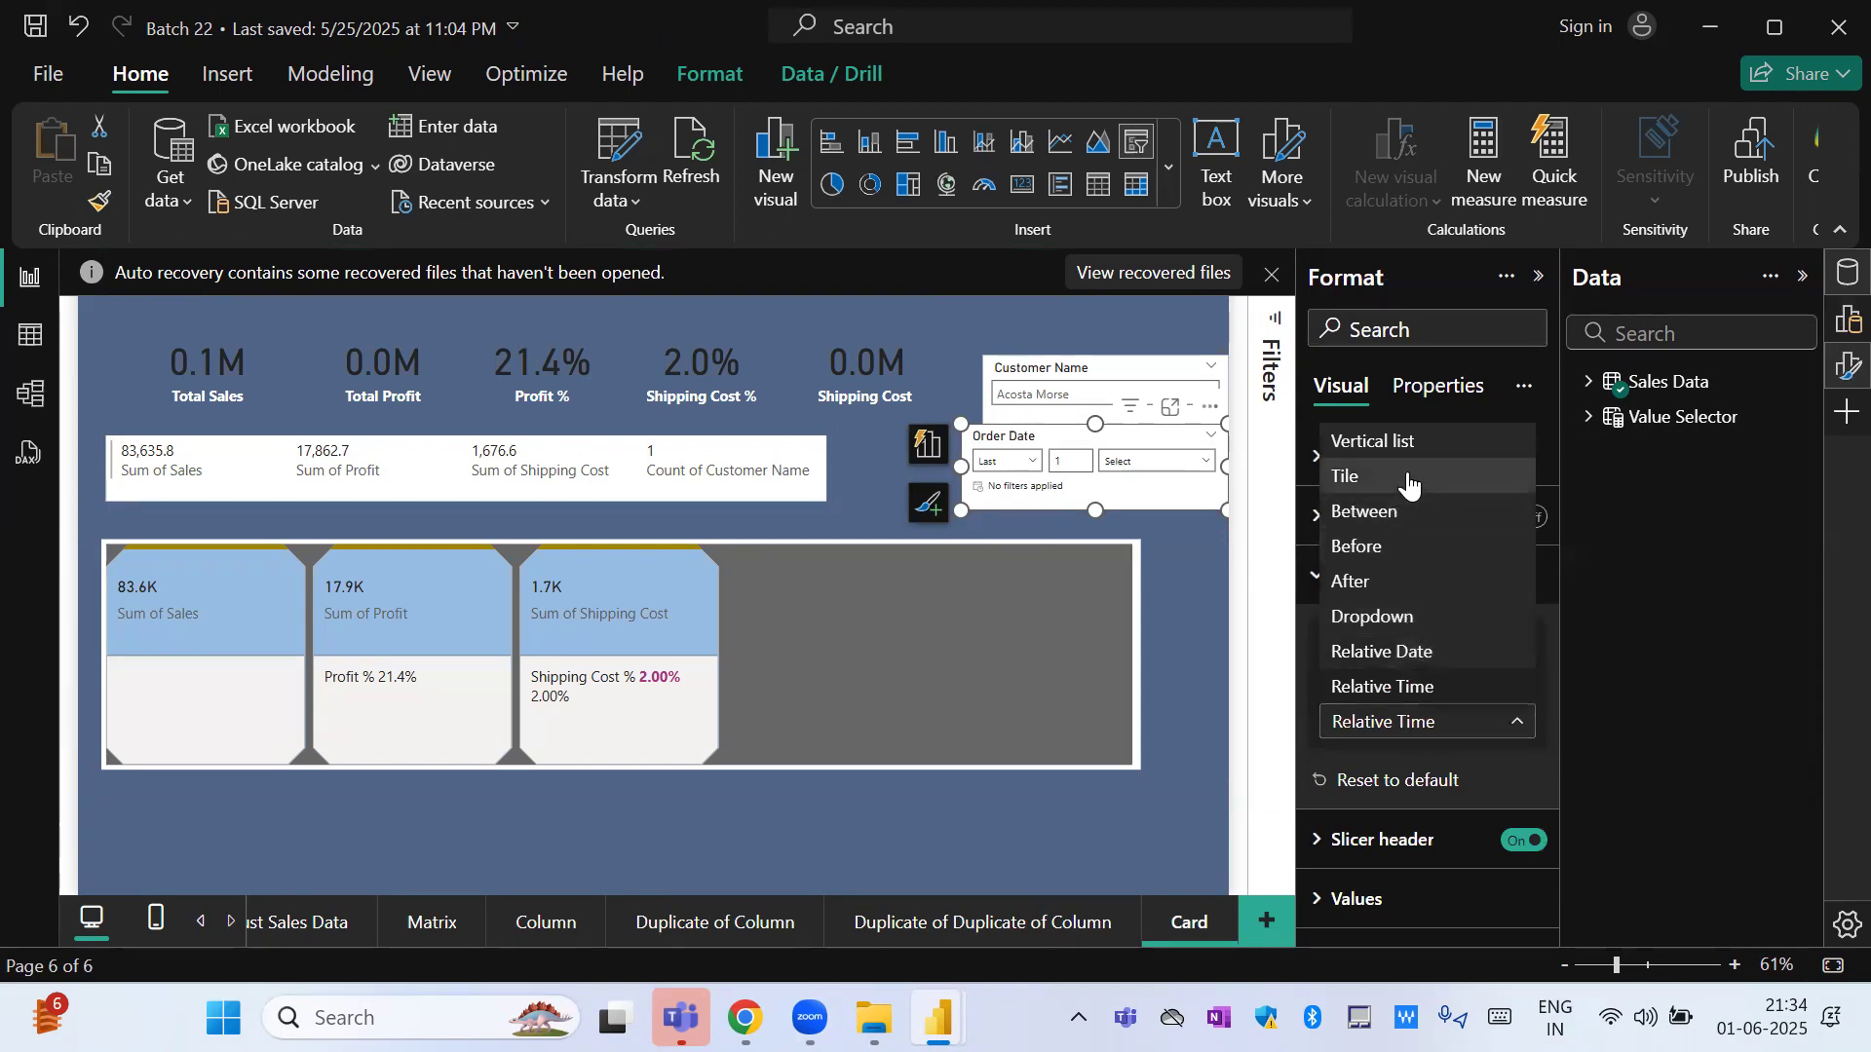
{"action": "left_click", "coordinate": [1052, 655]}
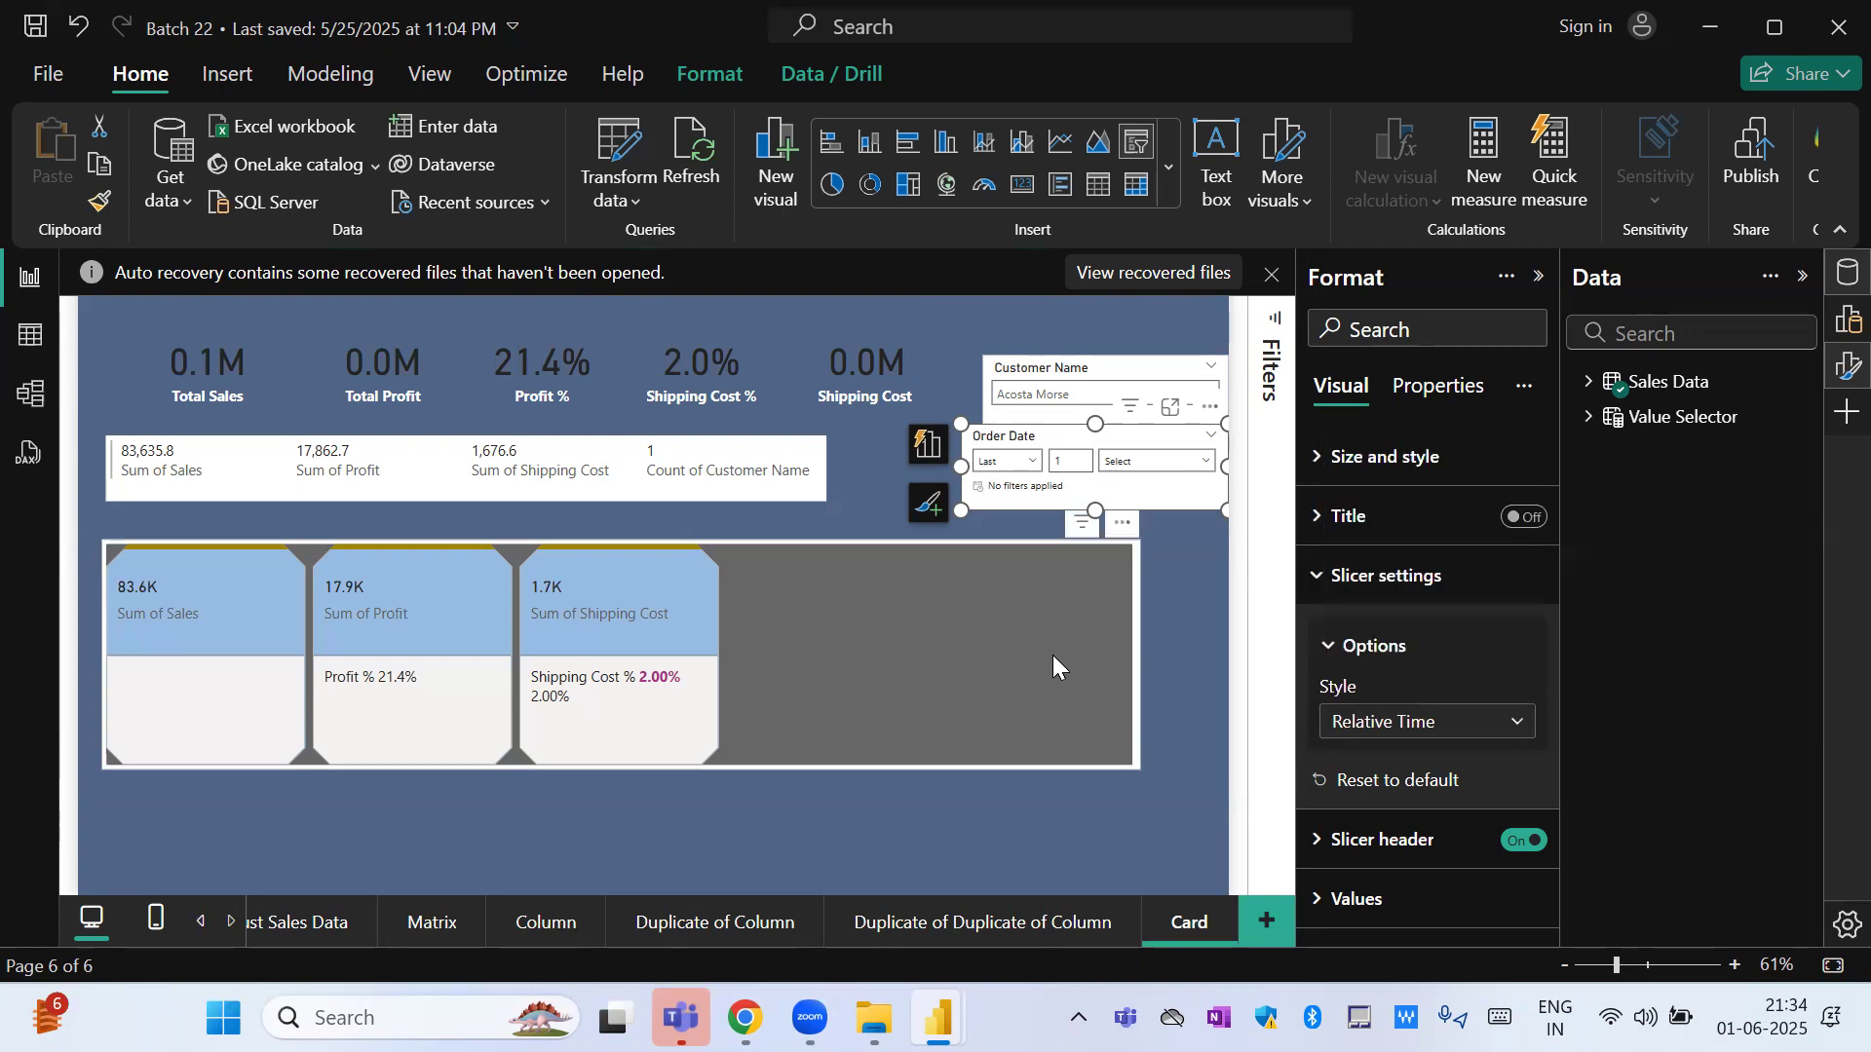
Narrow the card visual with the blue headers to about half its width and move the Order Date slicer further down.
{"action": "left_click", "coordinate": [1122, 645]}
{"action": "left_click_drag", "start_coordinate": [1138, 651], "coordinate": [633, 682]}
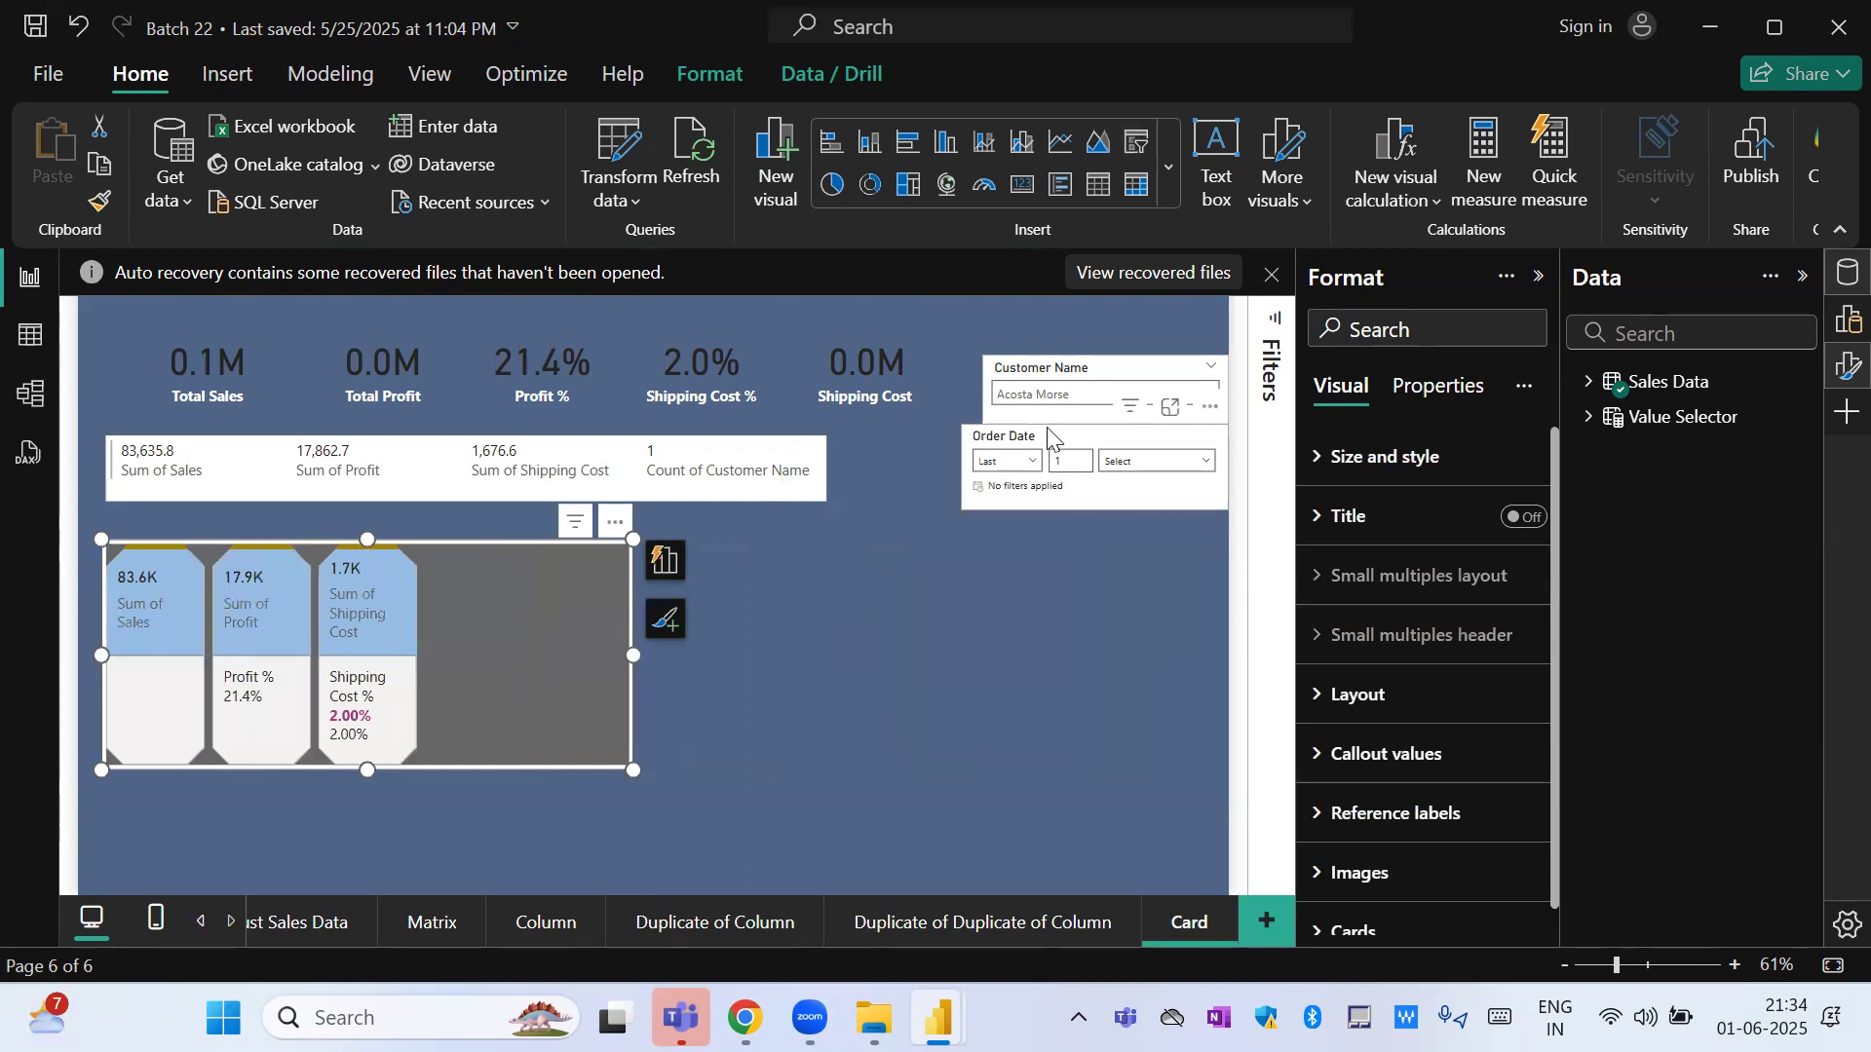
{"action": "left_click_drag", "start_coordinate": [1046, 439], "coordinate": [1036, 518]}
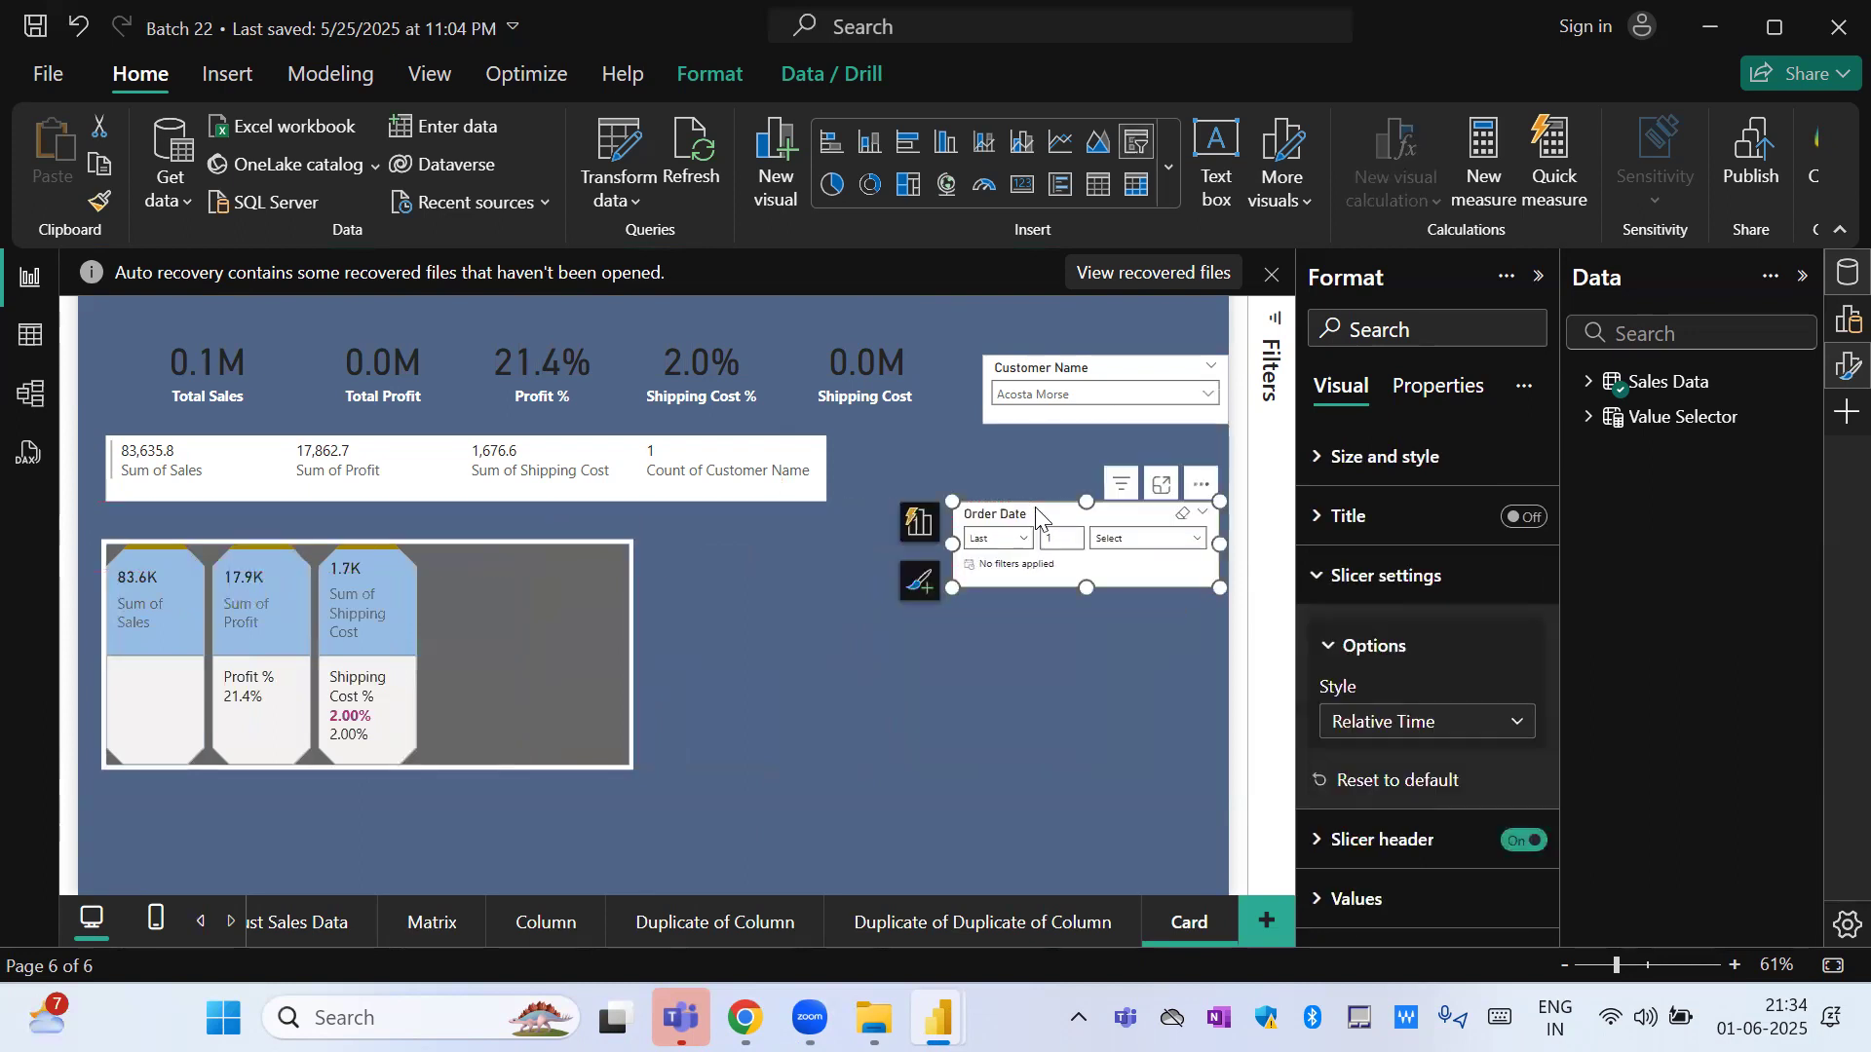
Select all customers in the Customer Name slicer.
{"action": "left_click", "coordinate": [1049, 394]}
{"action": "left_click", "coordinate": [1036, 439]}
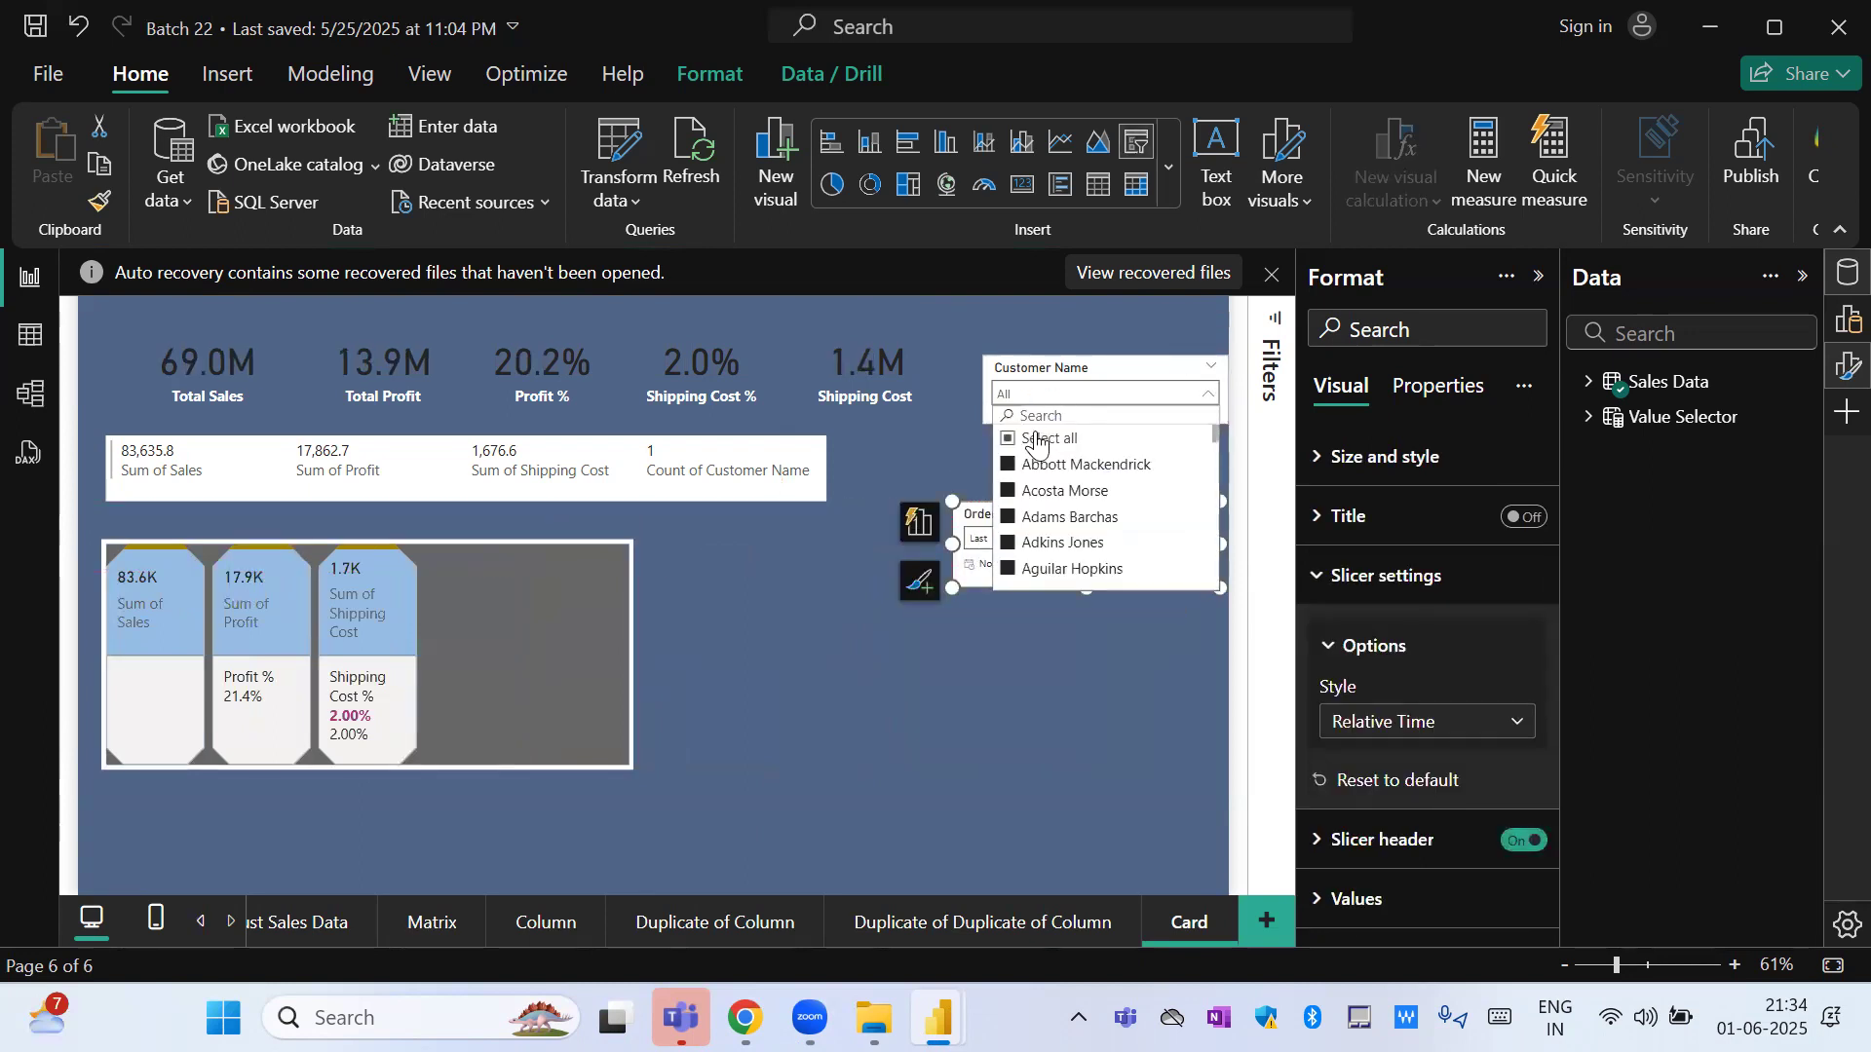
{"action": "left_click", "coordinate": [937, 453]}
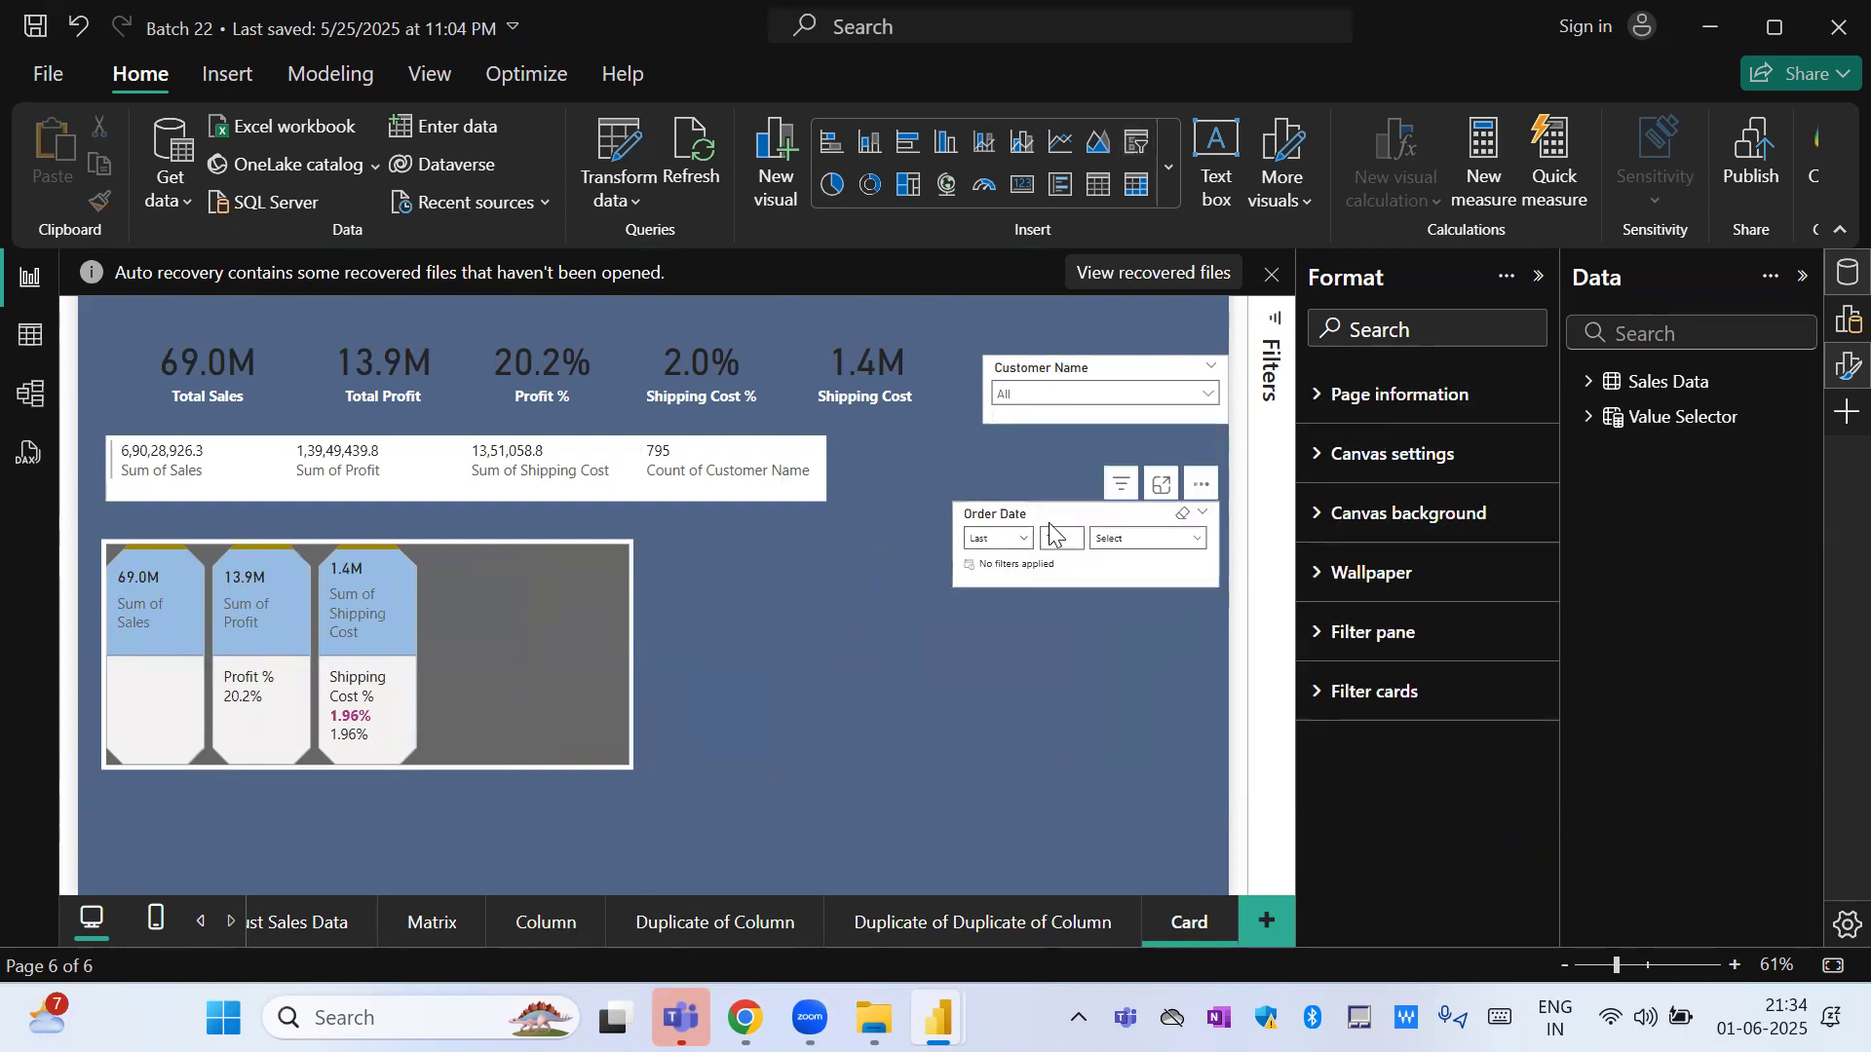
Delete the Order Date slicer and move the Customer Name slicer slightly up and to the left.
{"action": "left_click", "coordinate": [1043, 527]}
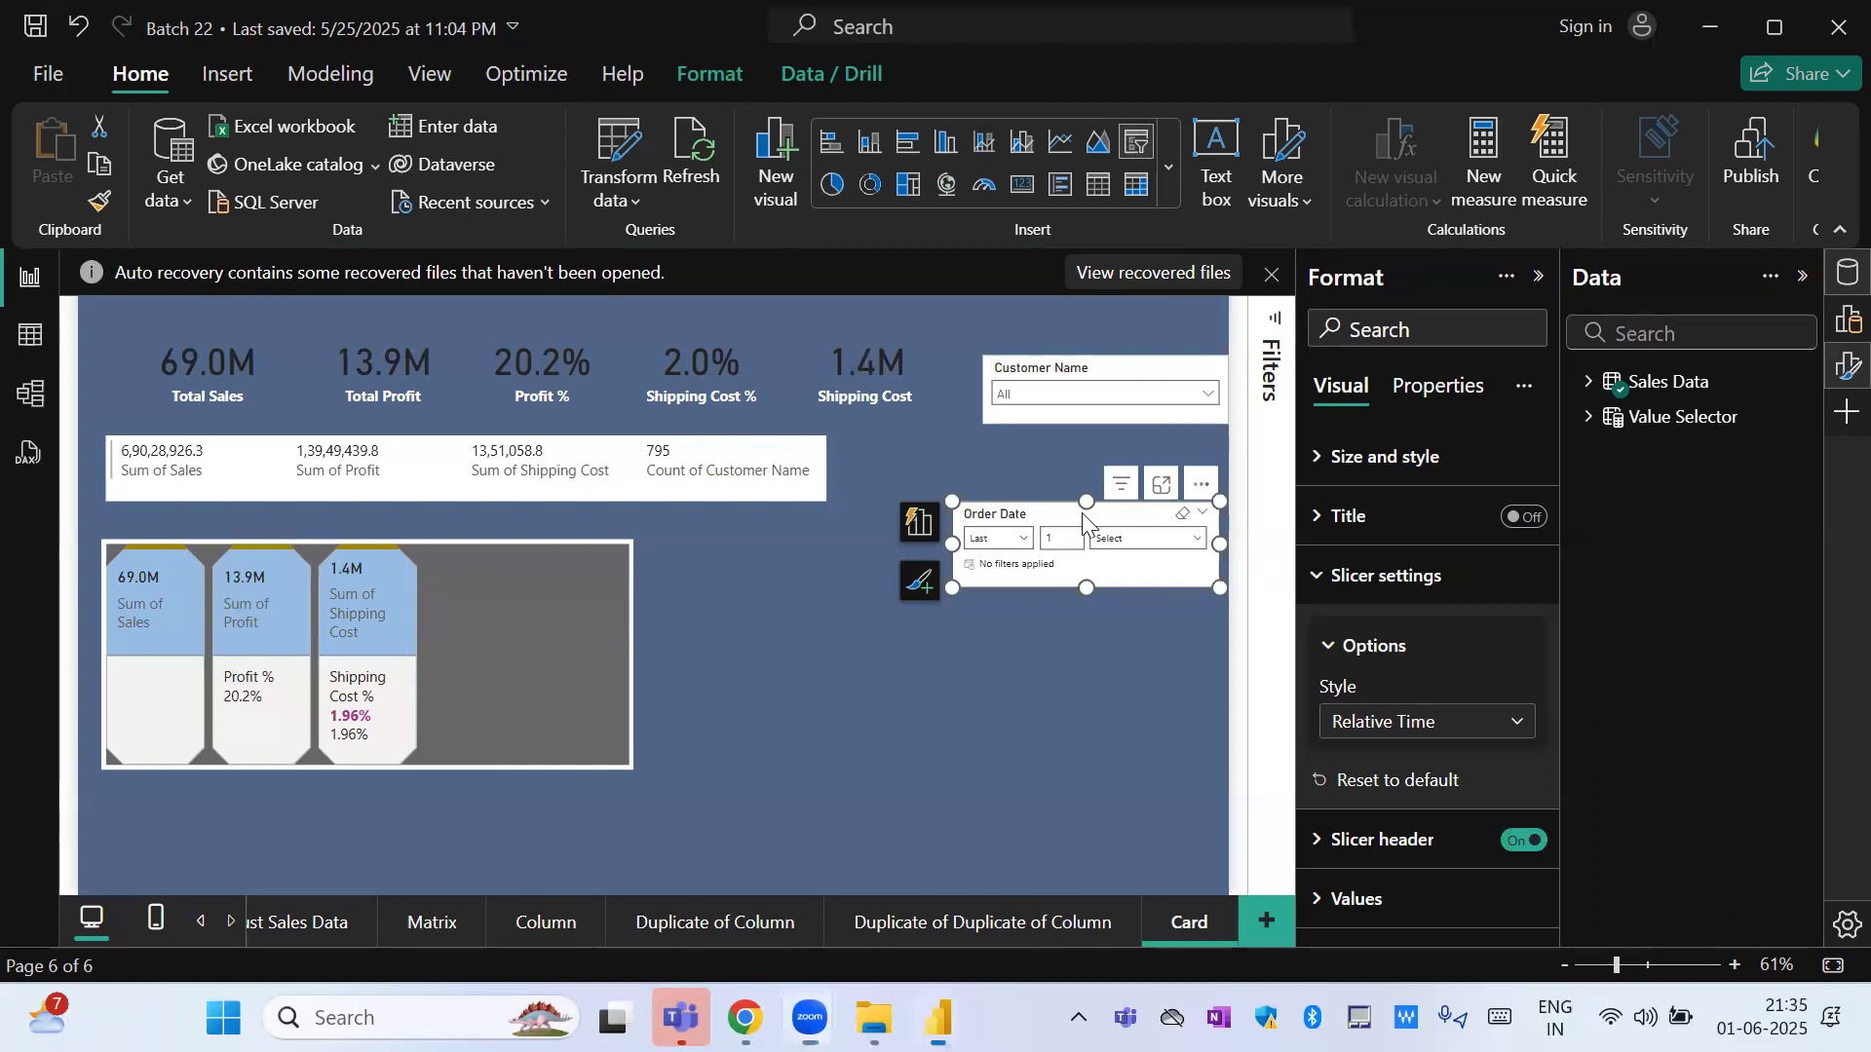
{"action": "key", "text": "Delete"}
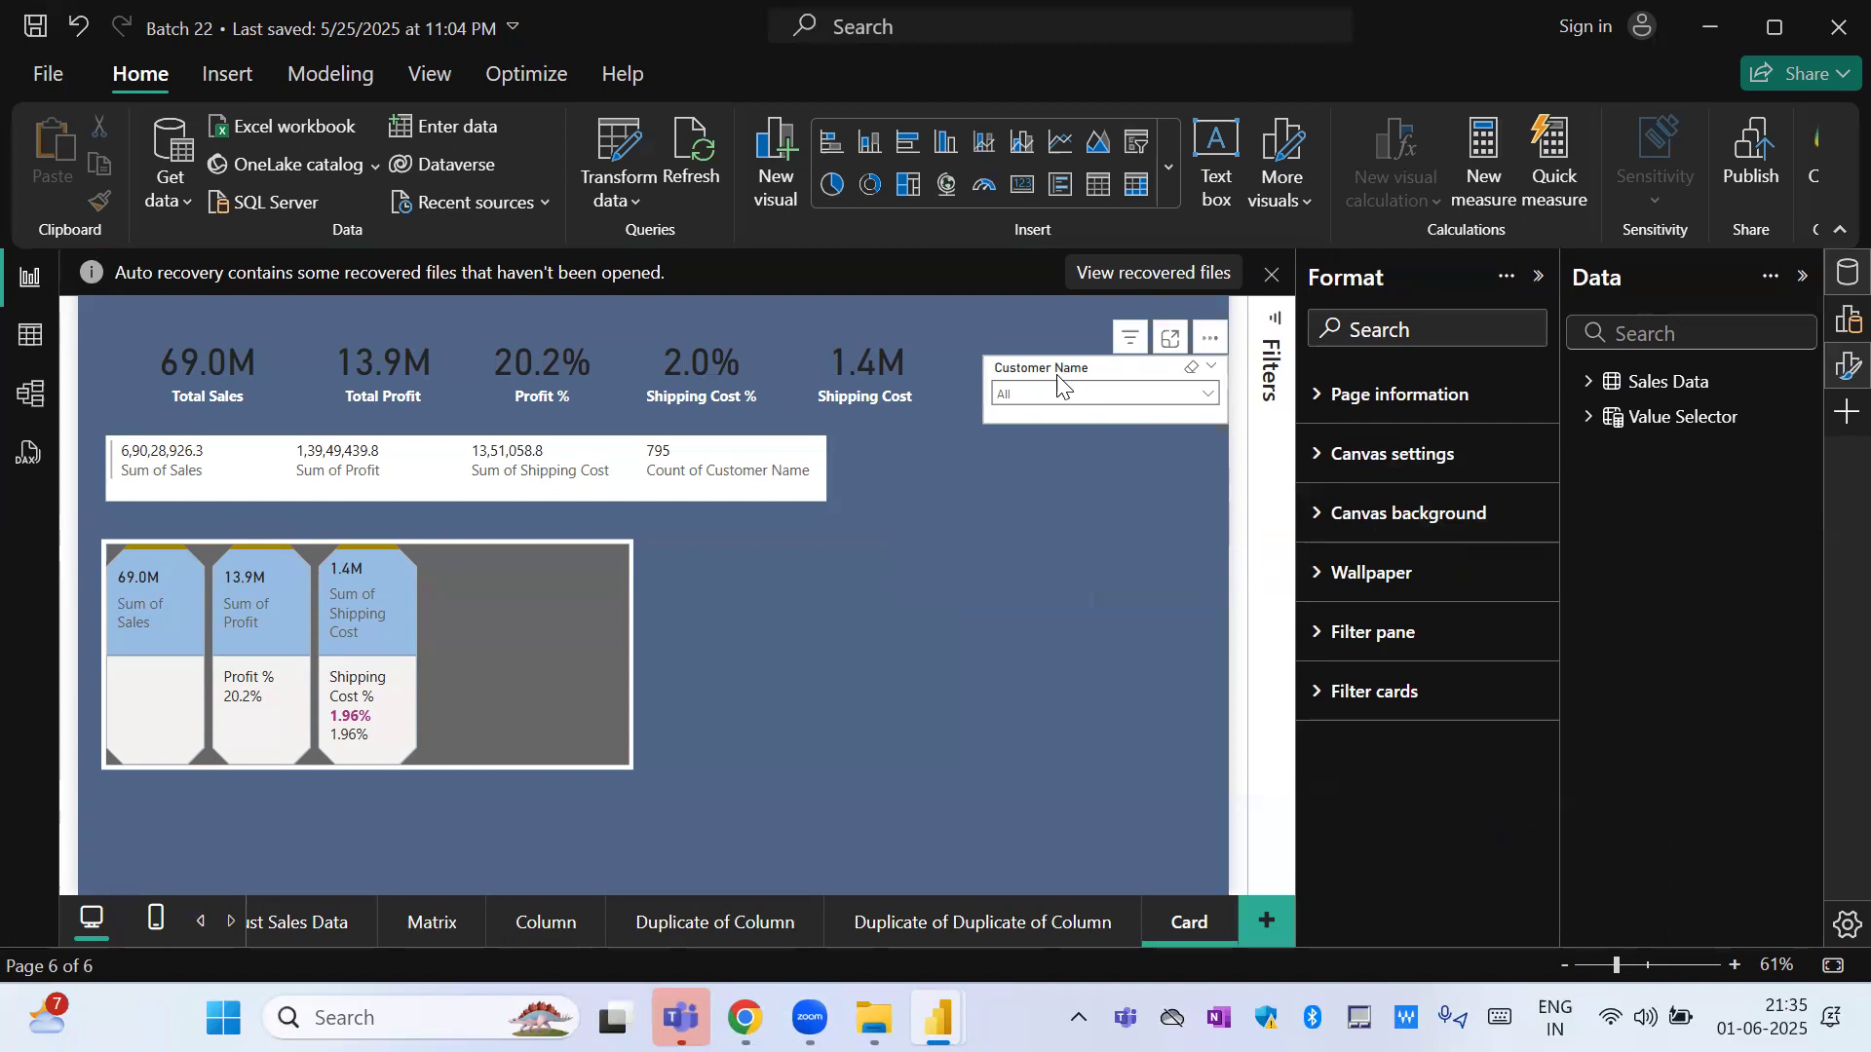
{"action": "left_click_drag", "start_coordinate": [1058, 382], "coordinate": [1023, 353]}
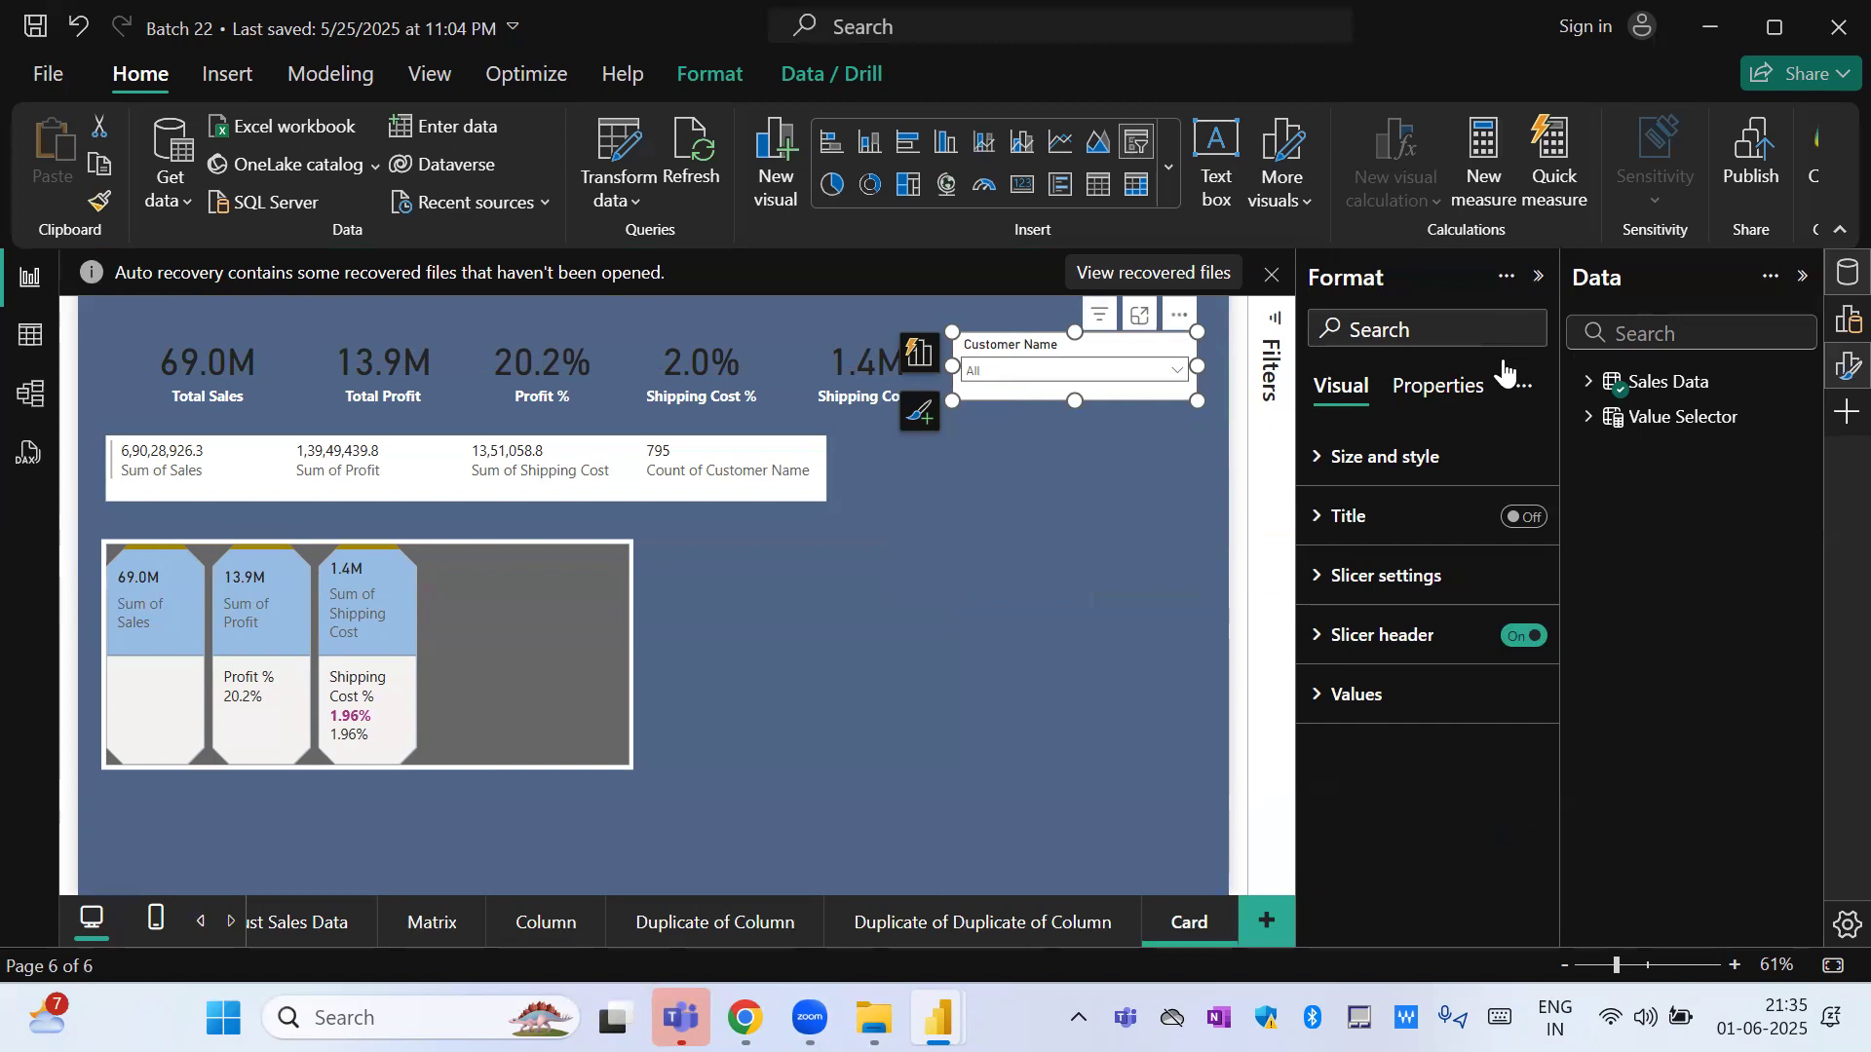
Change the Customer Name slicer's style to Vertical list and stretch it down to show a long list of customers.
{"action": "left_click", "coordinate": [1177, 370]}
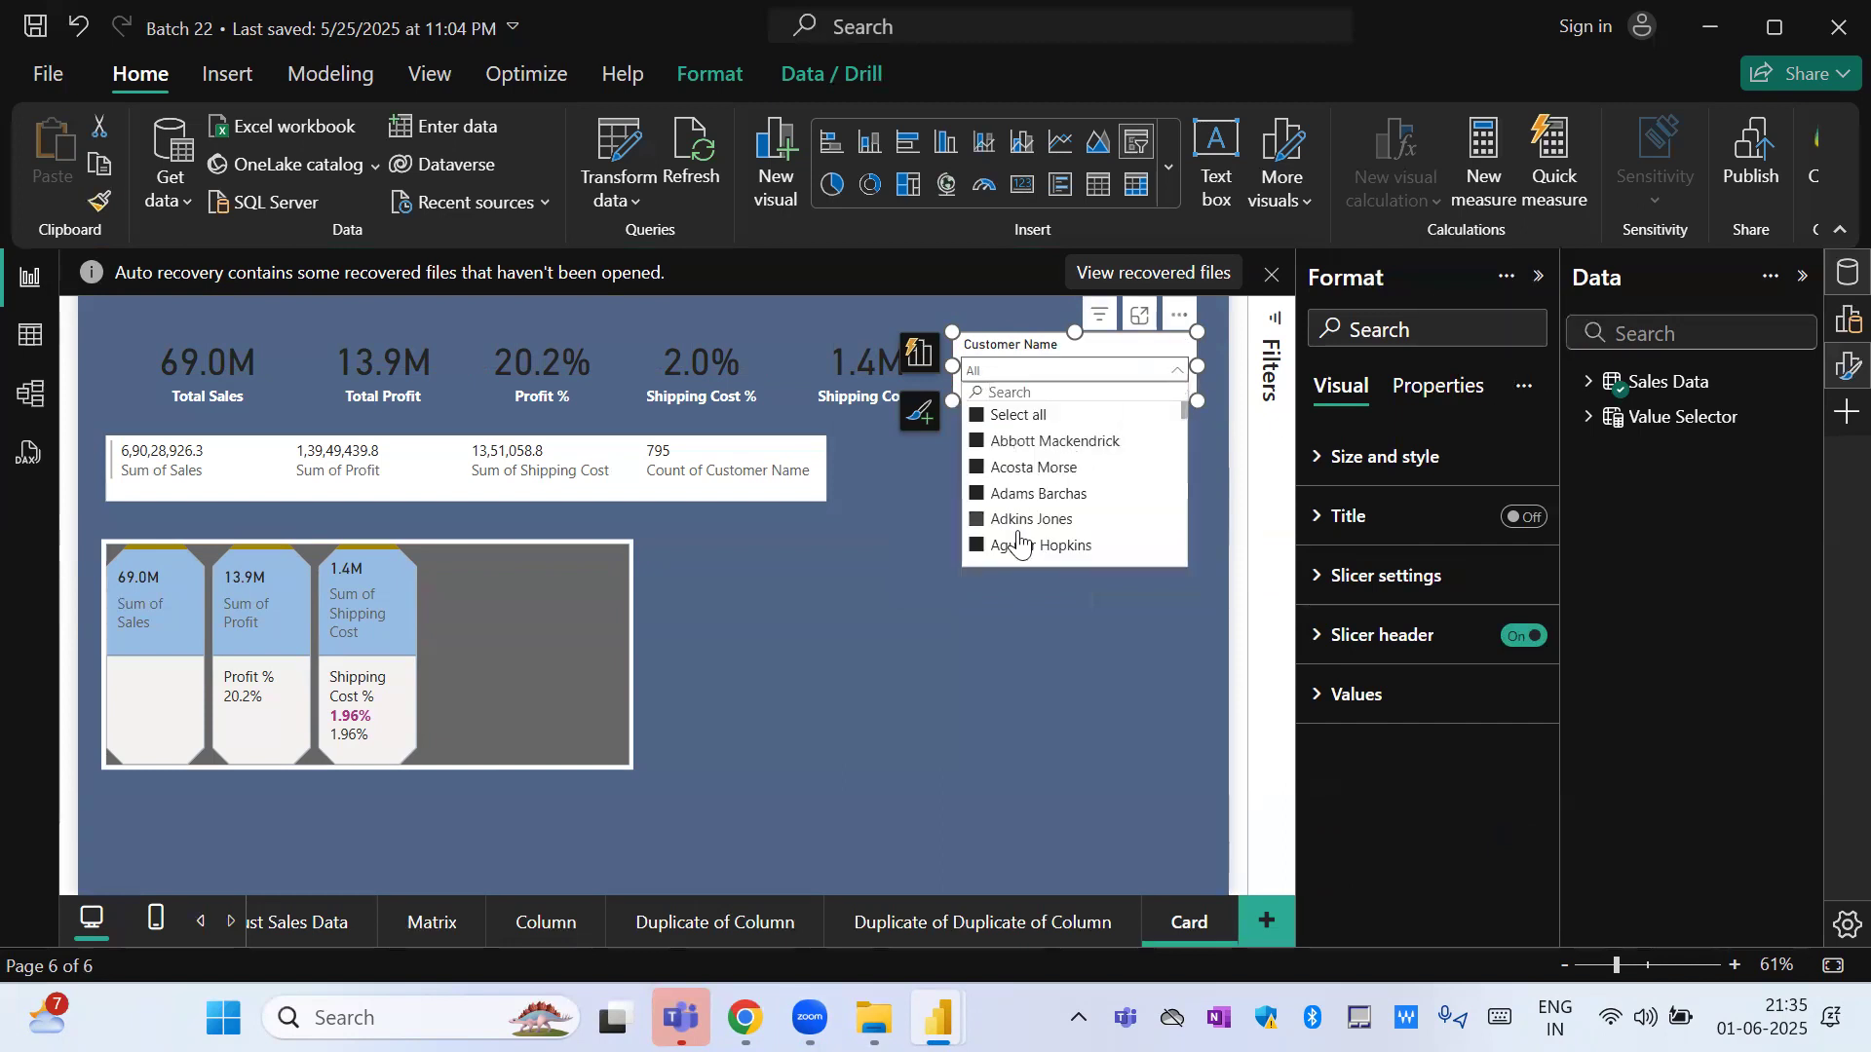
{"action": "left_click", "coordinate": [1364, 576]}
{"action": "left_click", "coordinate": [1432, 729]}
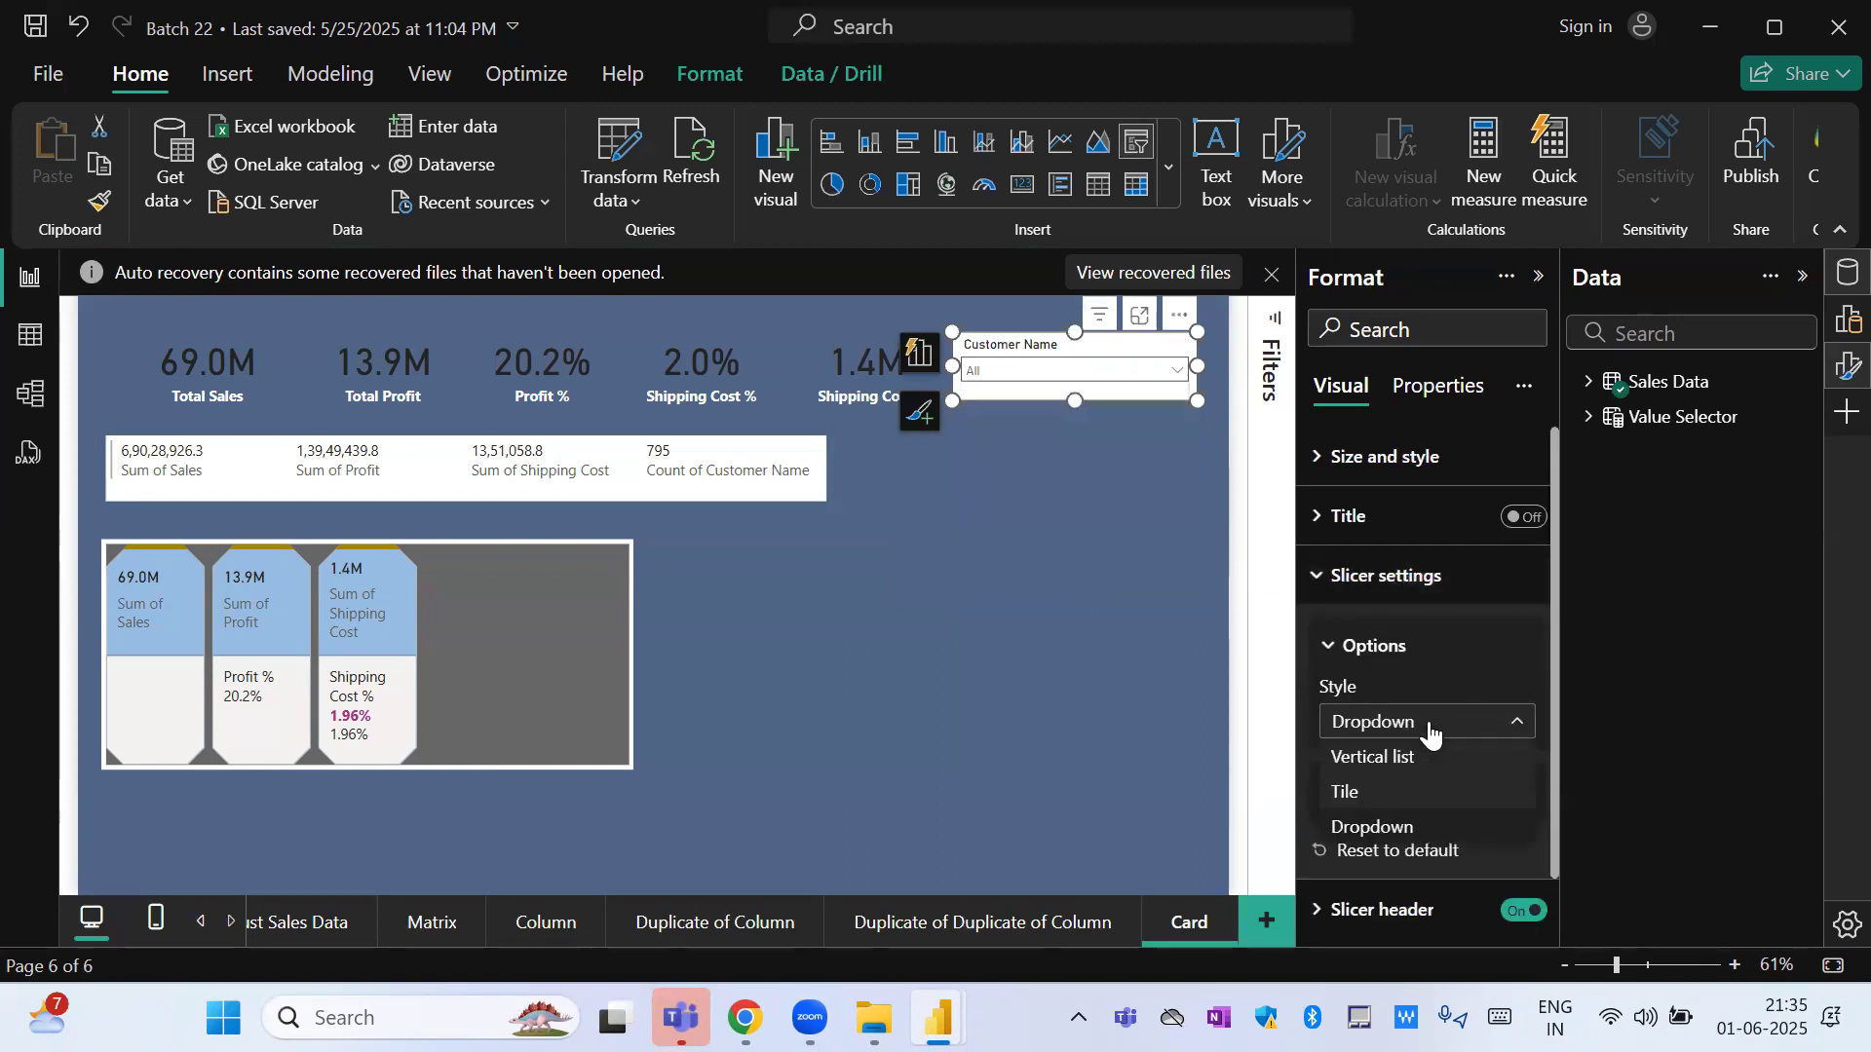
{"action": "left_click", "coordinate": [1406, 758]}
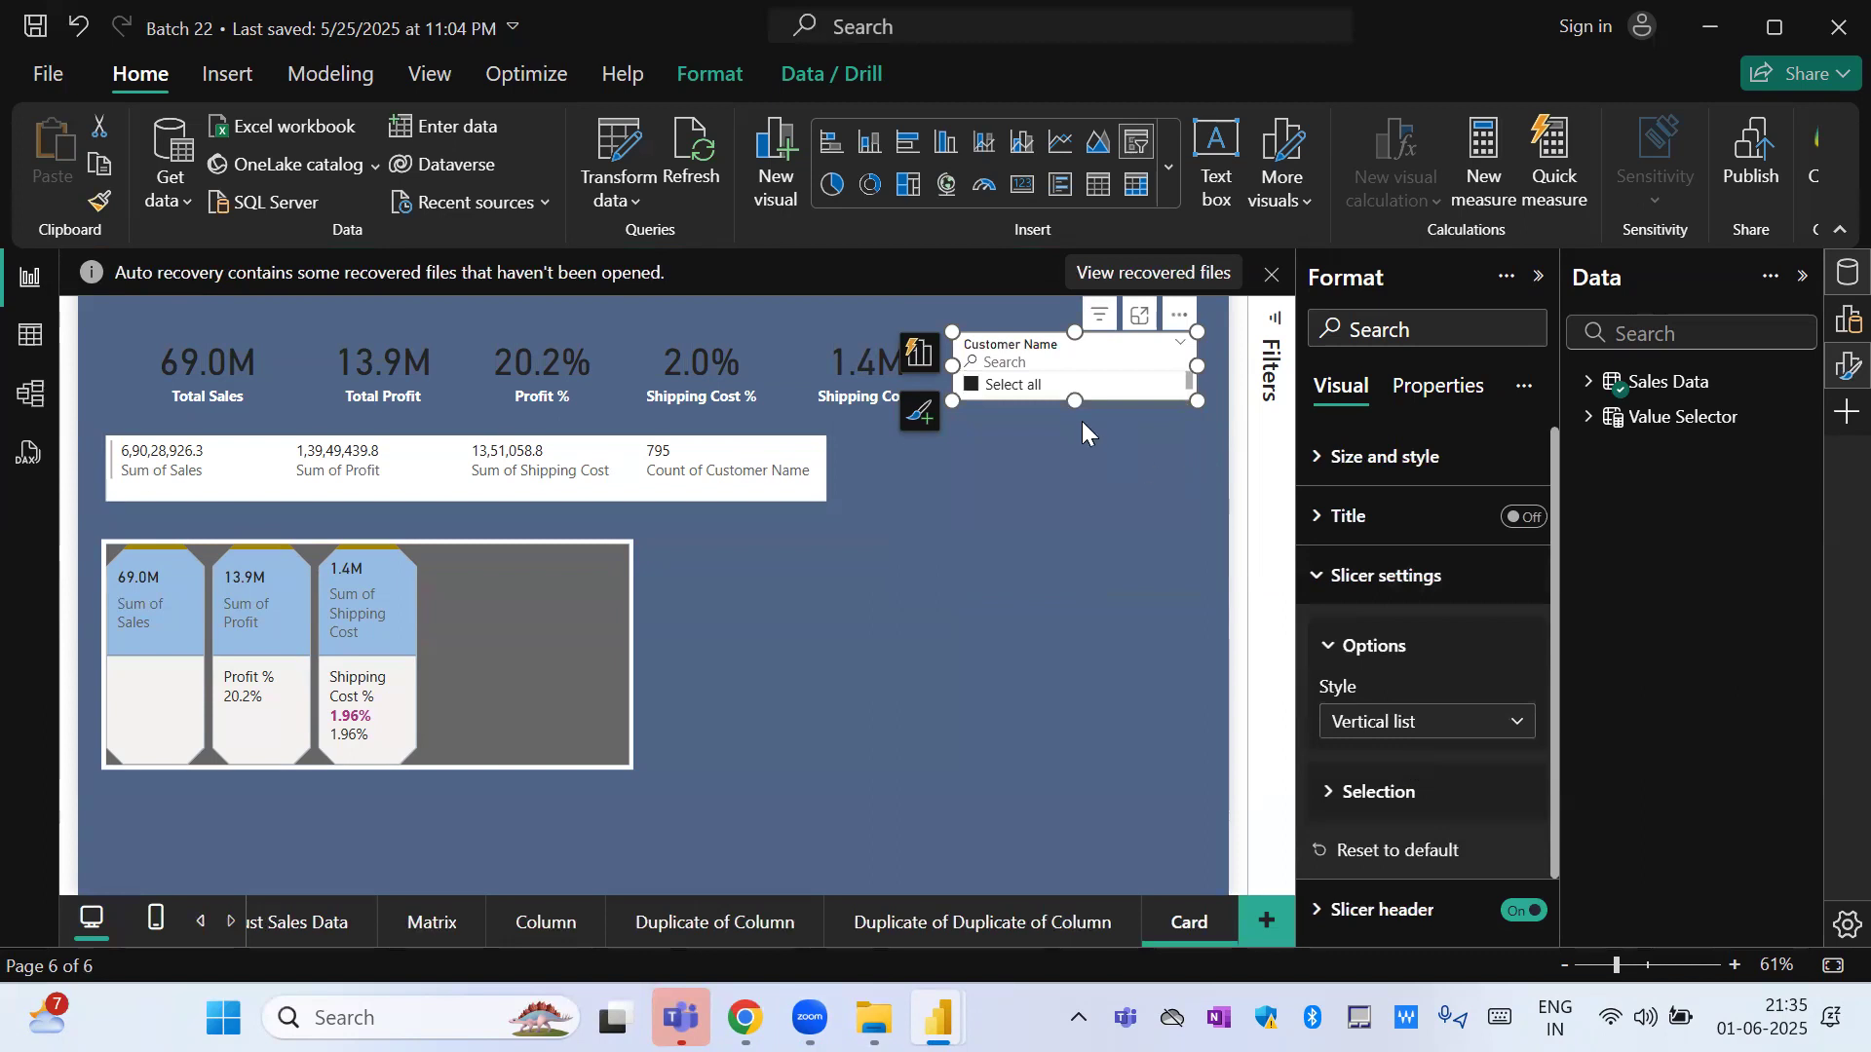
{"action": "left_click_drag", "start_coordinate": [1075, 401], "coordinate": [1087, 824]}
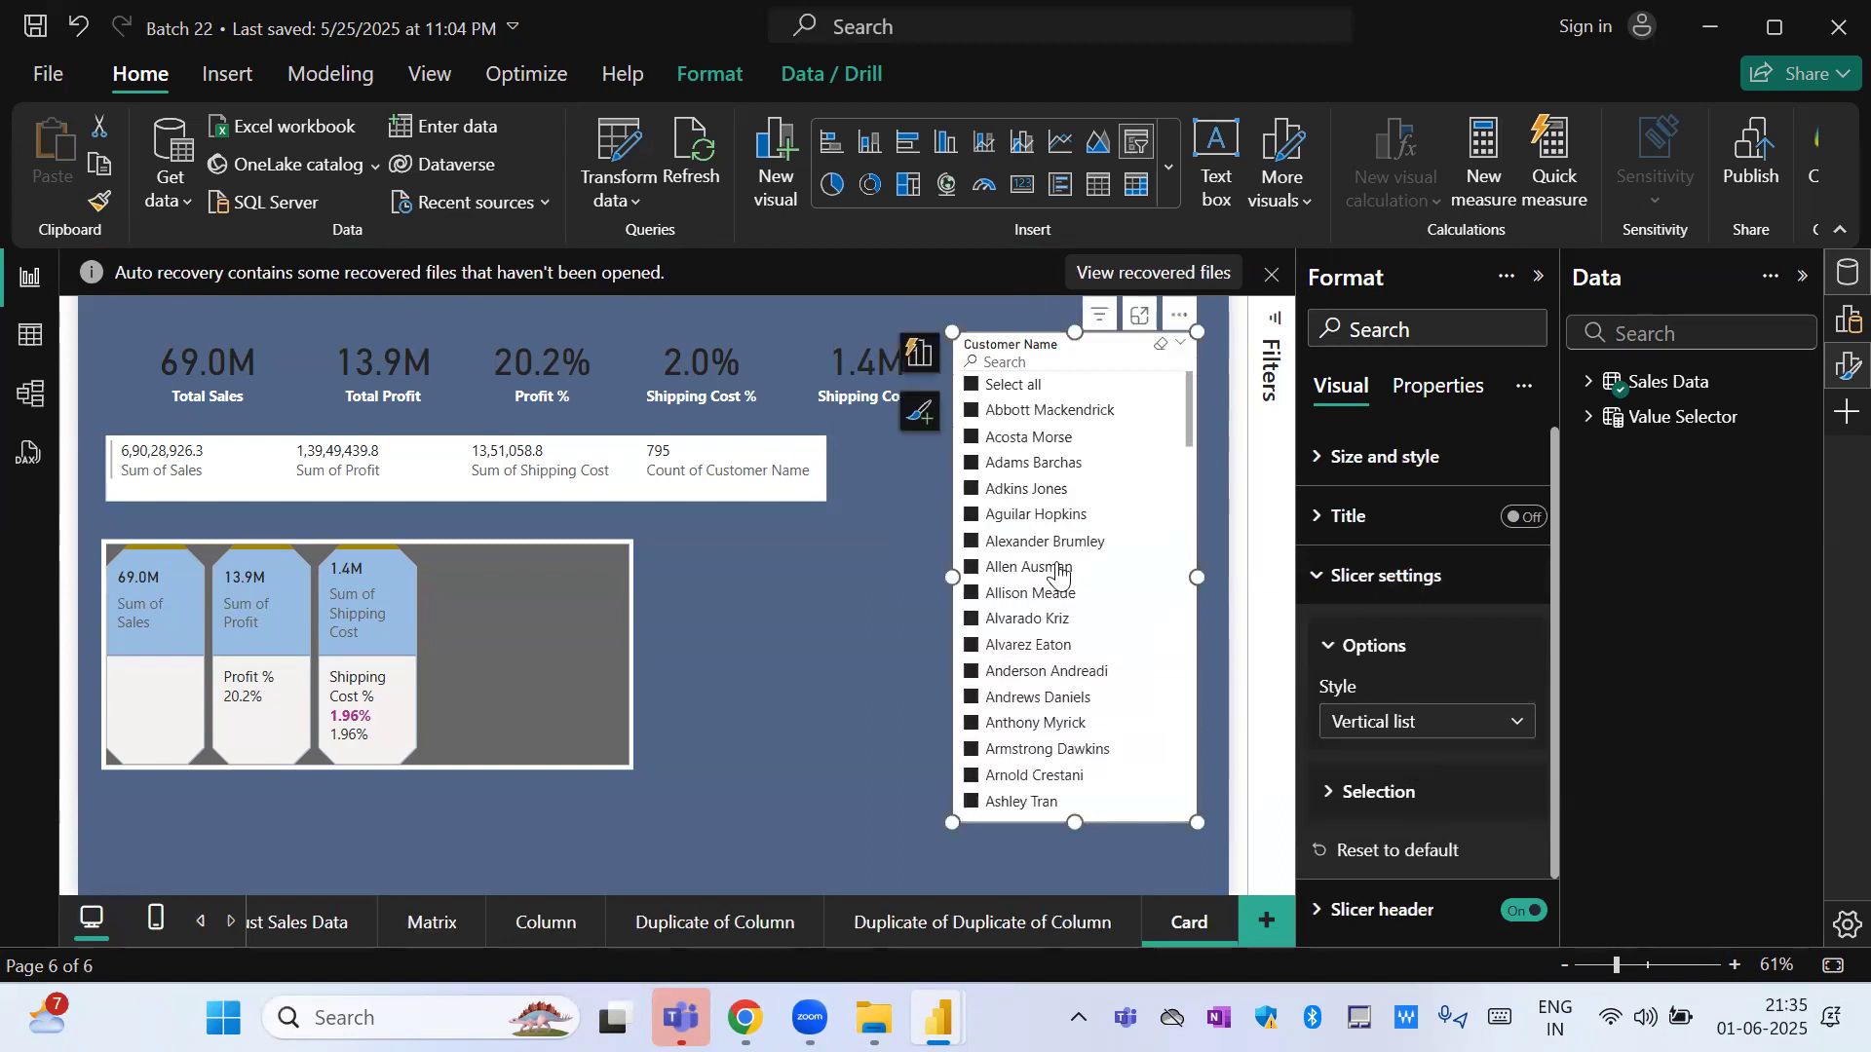
Set the Customer Name slicer's style to Tile.
{"action": "left_click", "coordinate": [1379, 722]}
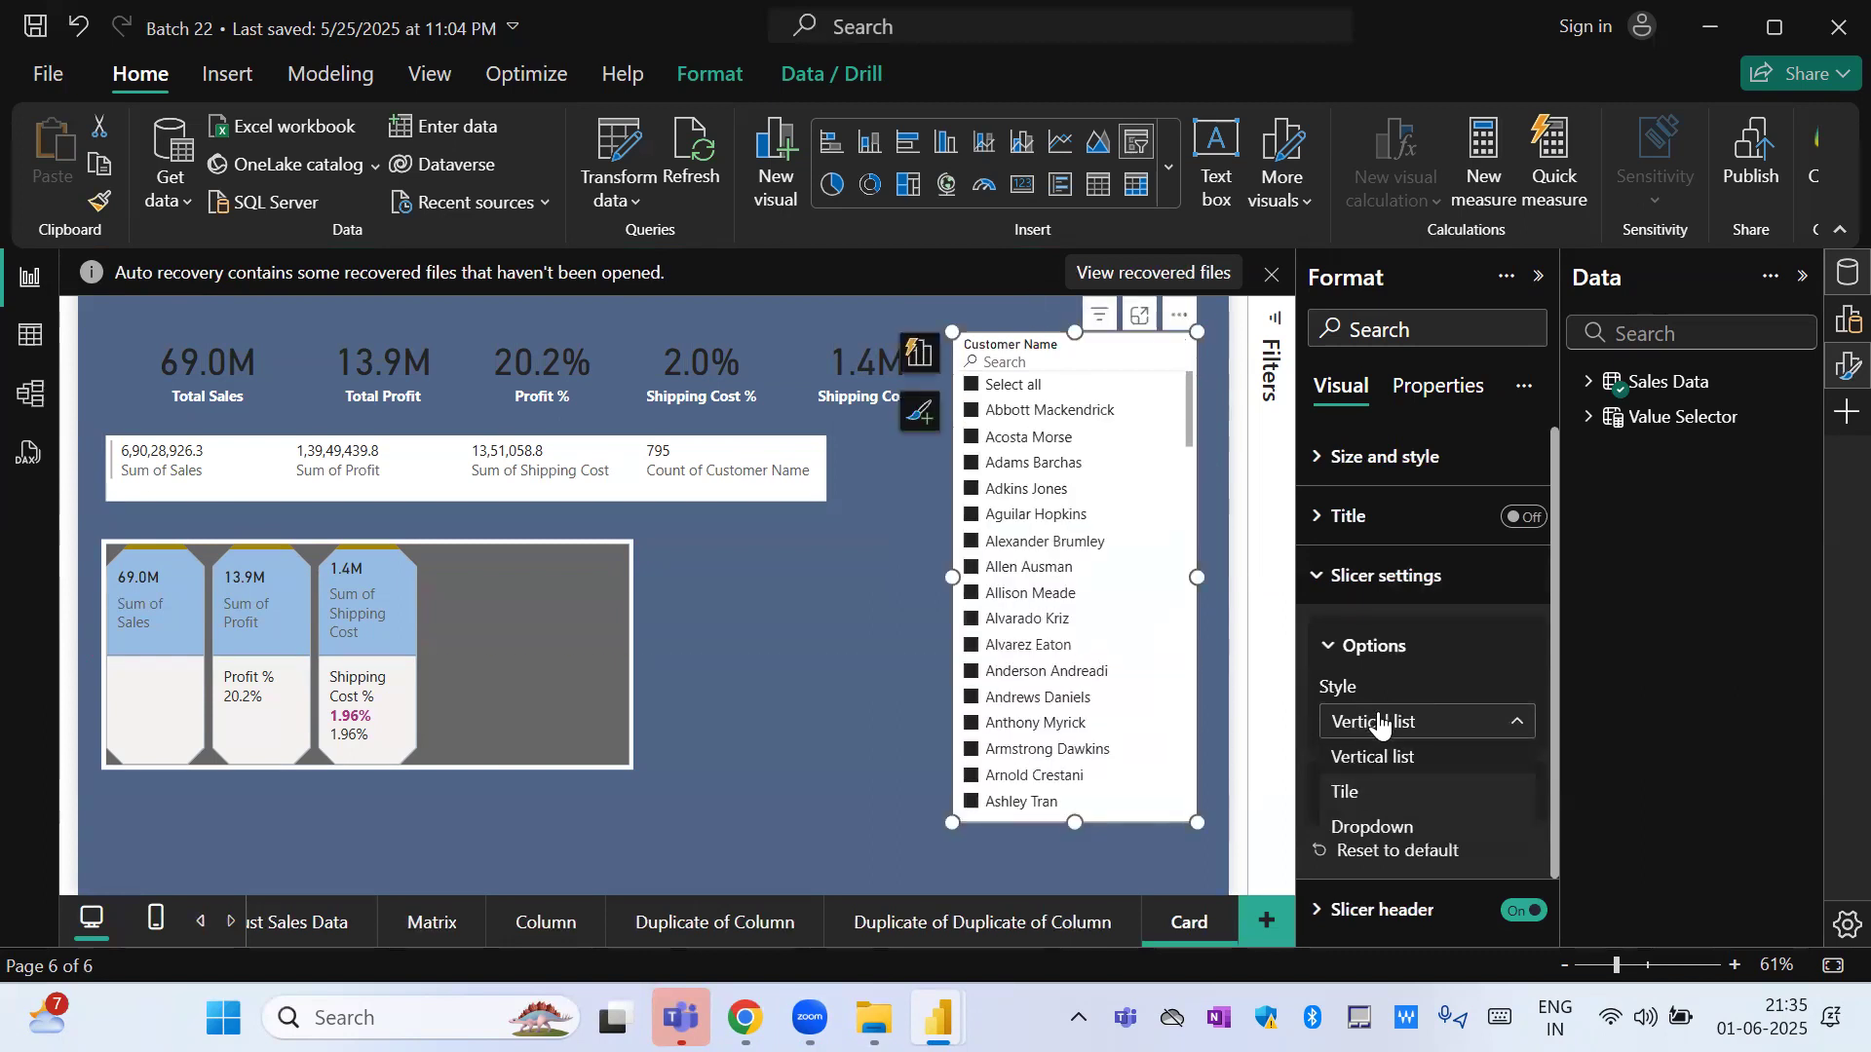
{"action": "left_click", "coordinate": [1378, 789]}
{"action": "left_click", "coordinate": [1050, 398]}
{"action": "left_click", "coordinate": [1030, 468]}
{"action": "left_click", "coordinate": [1117, 475]}
{"action": "left_click", "coordinate": [1116, 512]}
{"action": "left_click", "coordinate": [1036, 413]}
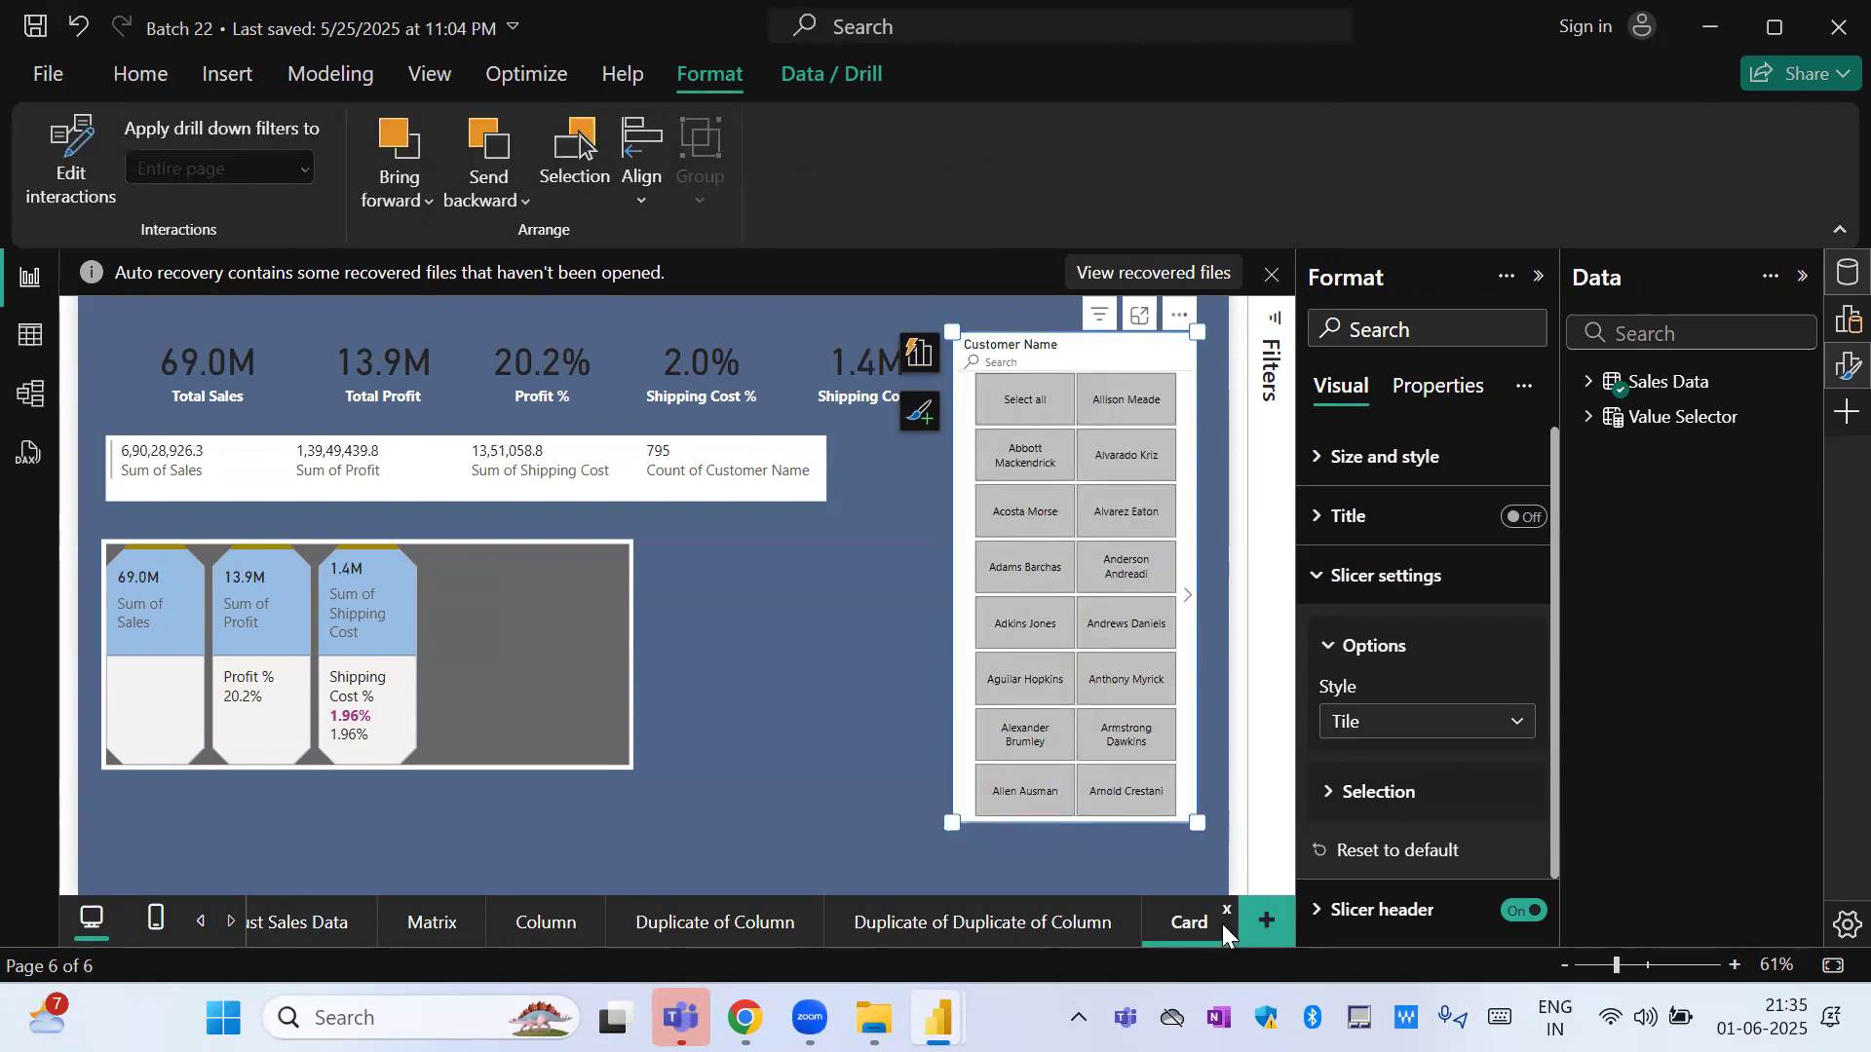
Shrink the Customer Name tile slicer to a small box and place it near the page's upper edge, beside the Shipping Cost card.
{"action": "left_click_drag", "start_coordinate": [1198, 823], "coordinate": [1146, 472]}
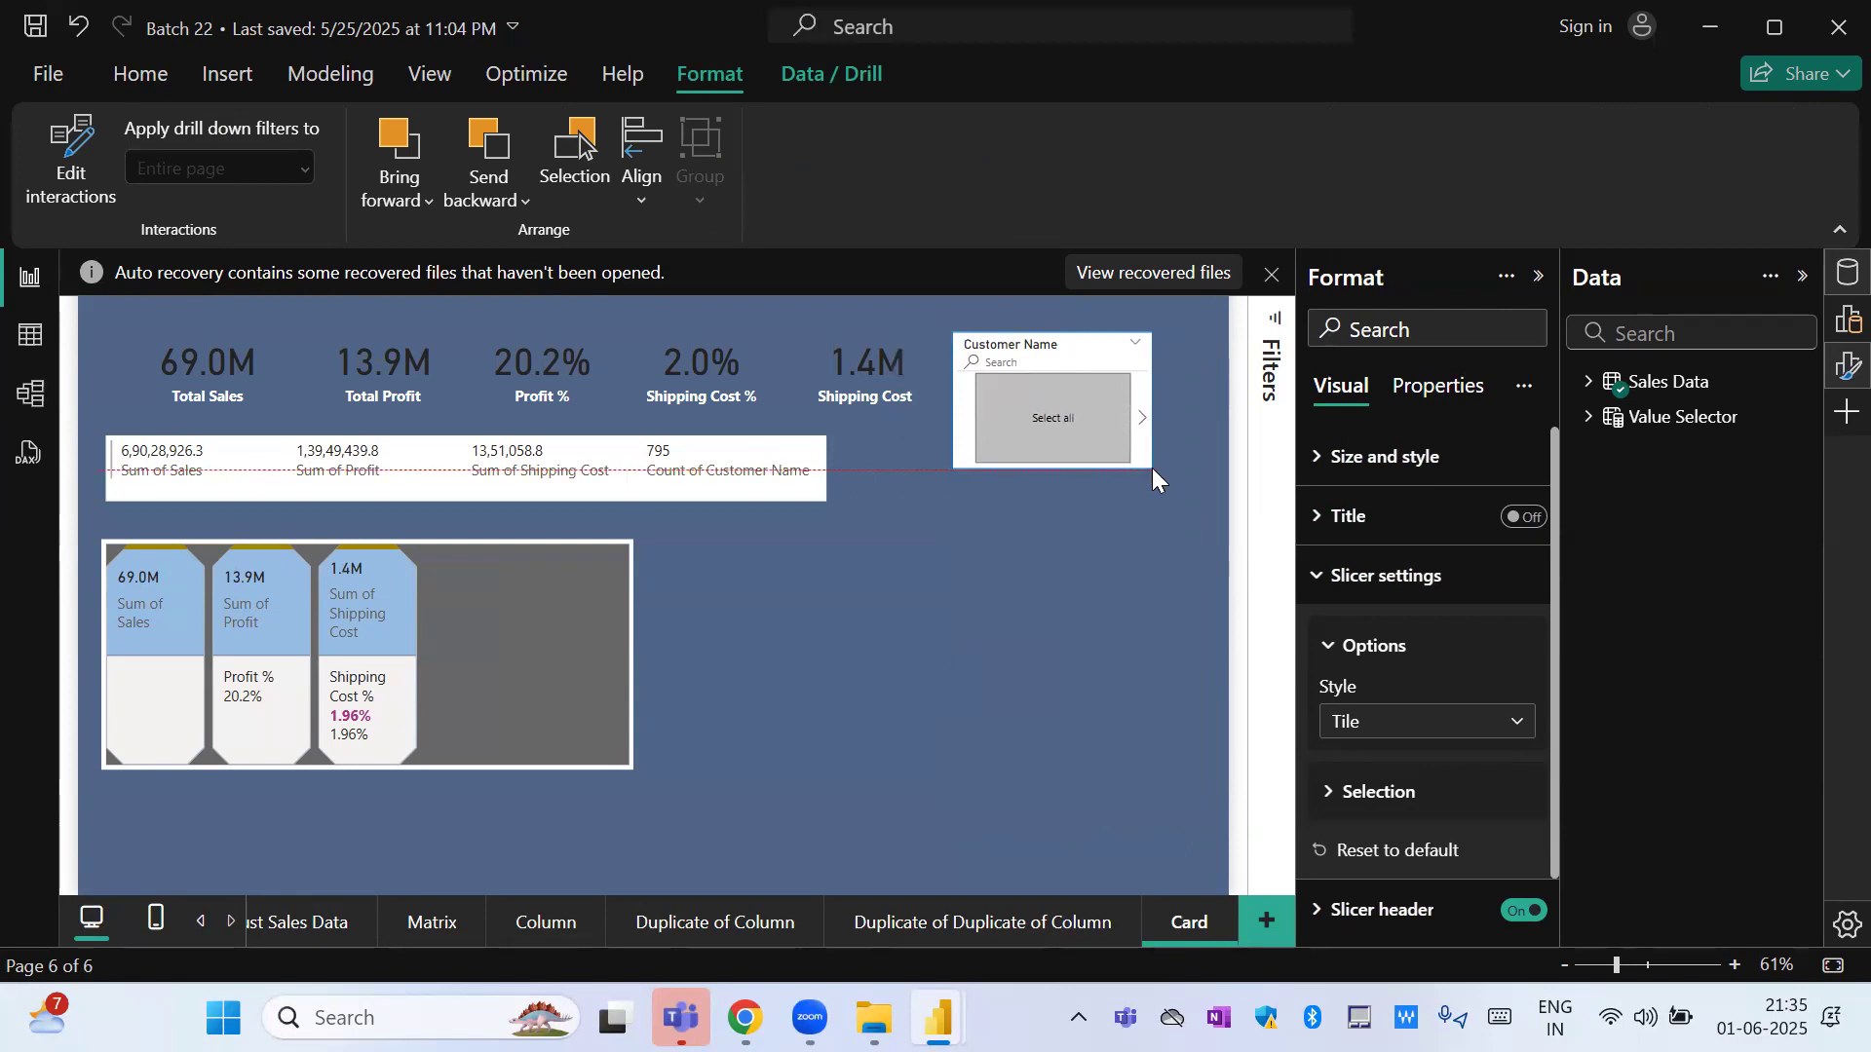
{"action": "left_click", "coordinate": [1020, 573]}
{"action": "left_click", "coordinate": [1049, 363]}
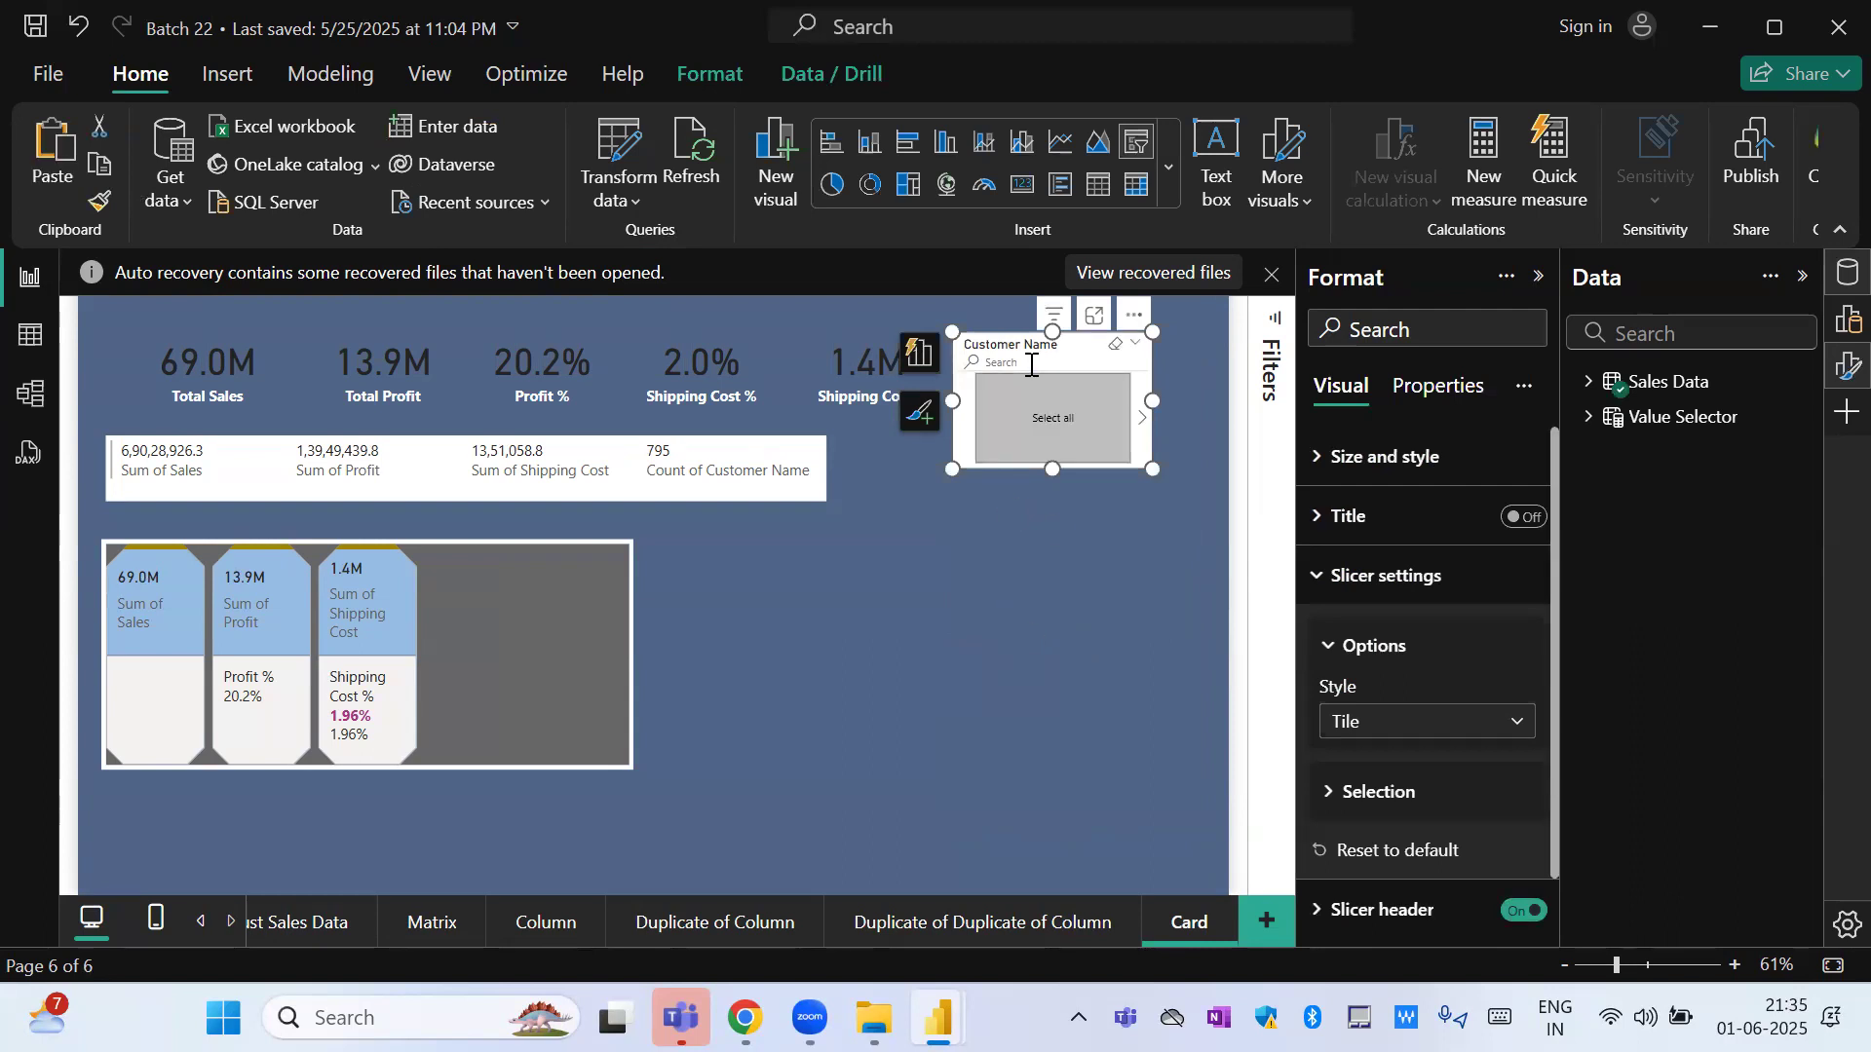
{"action": "left_click", "coordinate": [938, 603]}
{"action": "left_click_drag", "start_coordinate": [963, 392], "coordinate": [984, 337]}
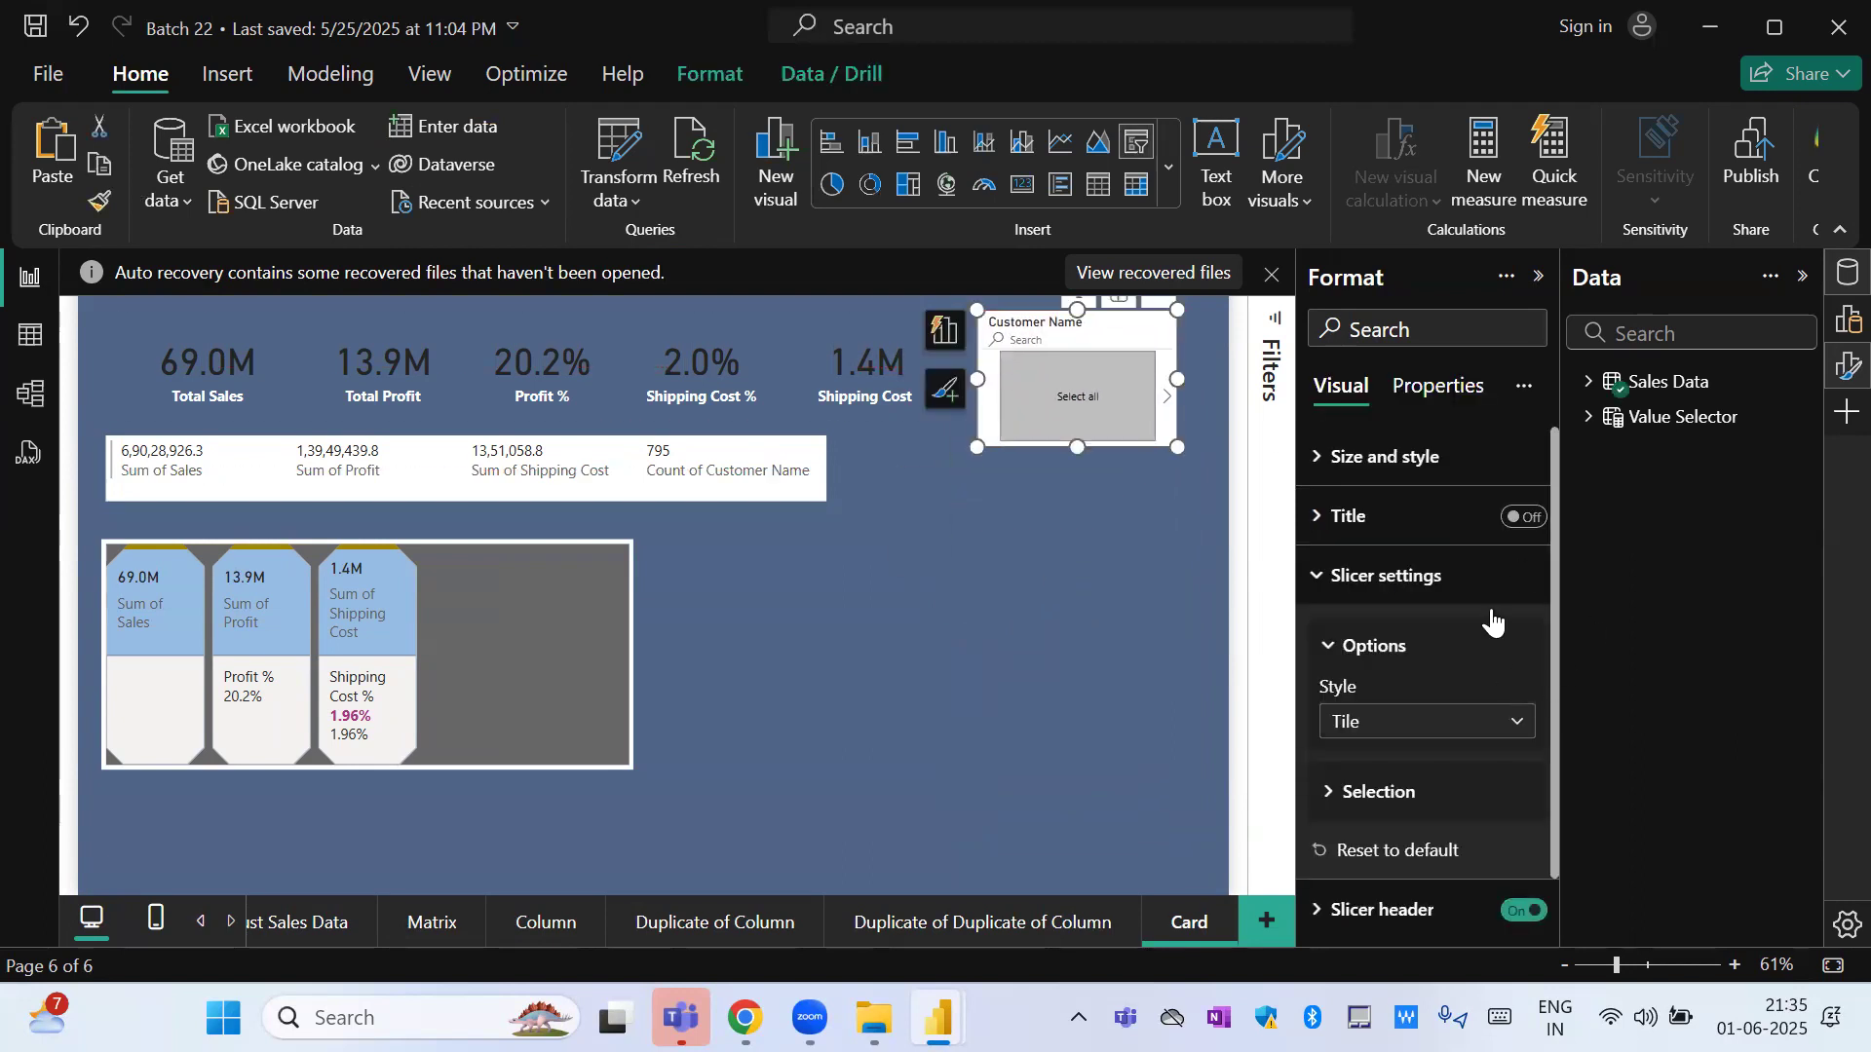
Replace the Customer Name field of the slicer with Quarter from the Order Date hierarchy.
{"action": "left_click", "coordinate": [1848, 319]}
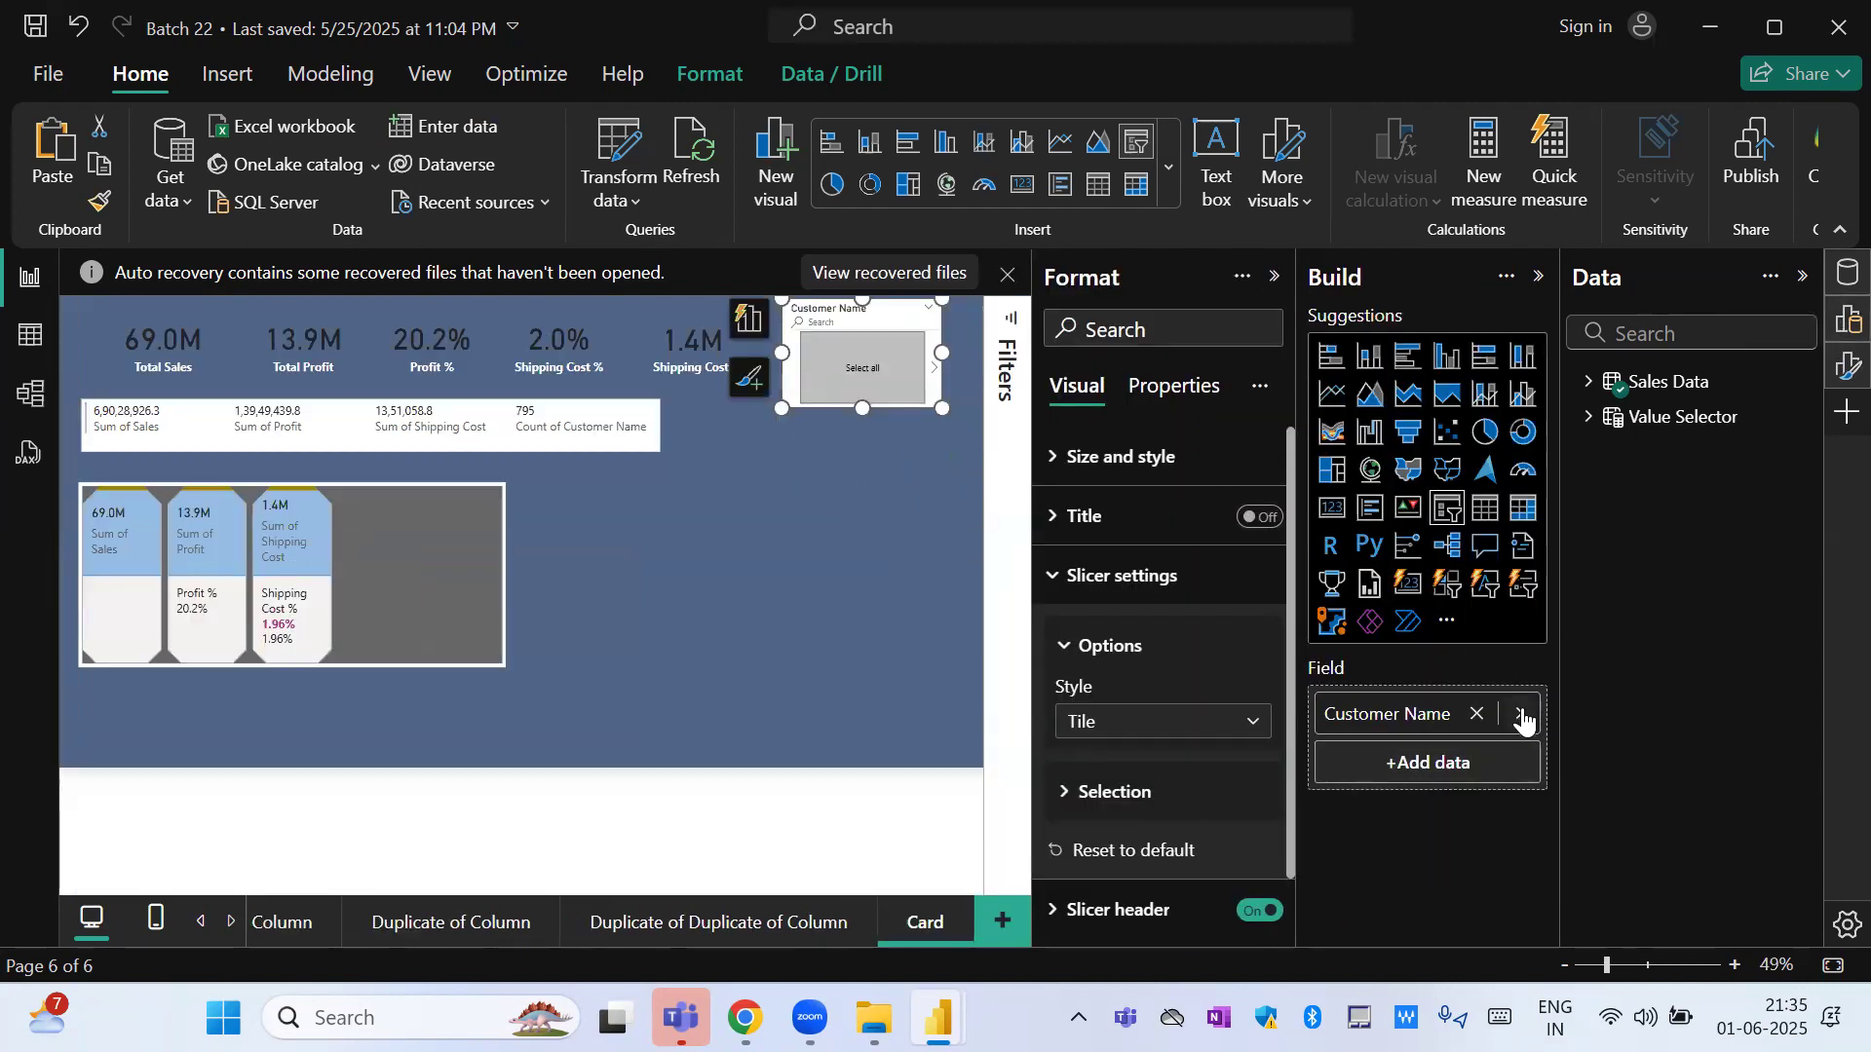
{"action": "left_click", "coordinate": [1519, 713]}
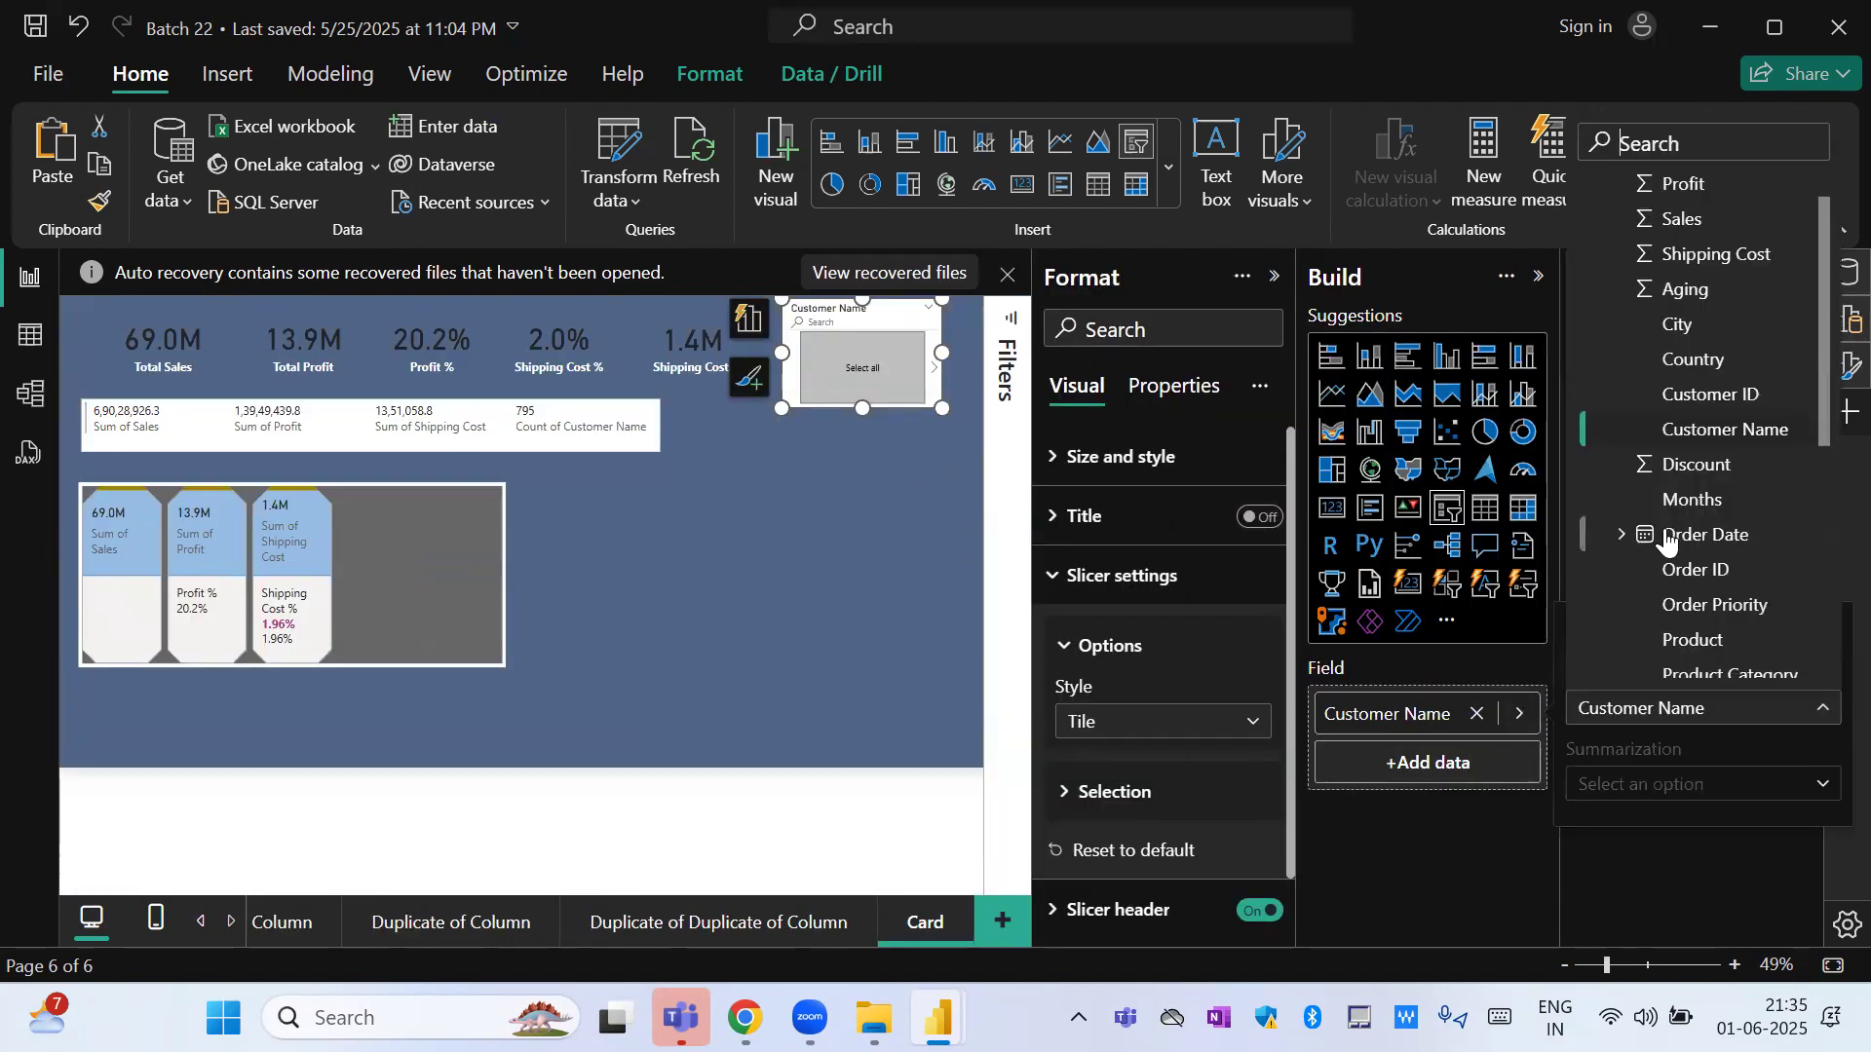
{"action": "left_click", "coordinate": [1622, 535]}
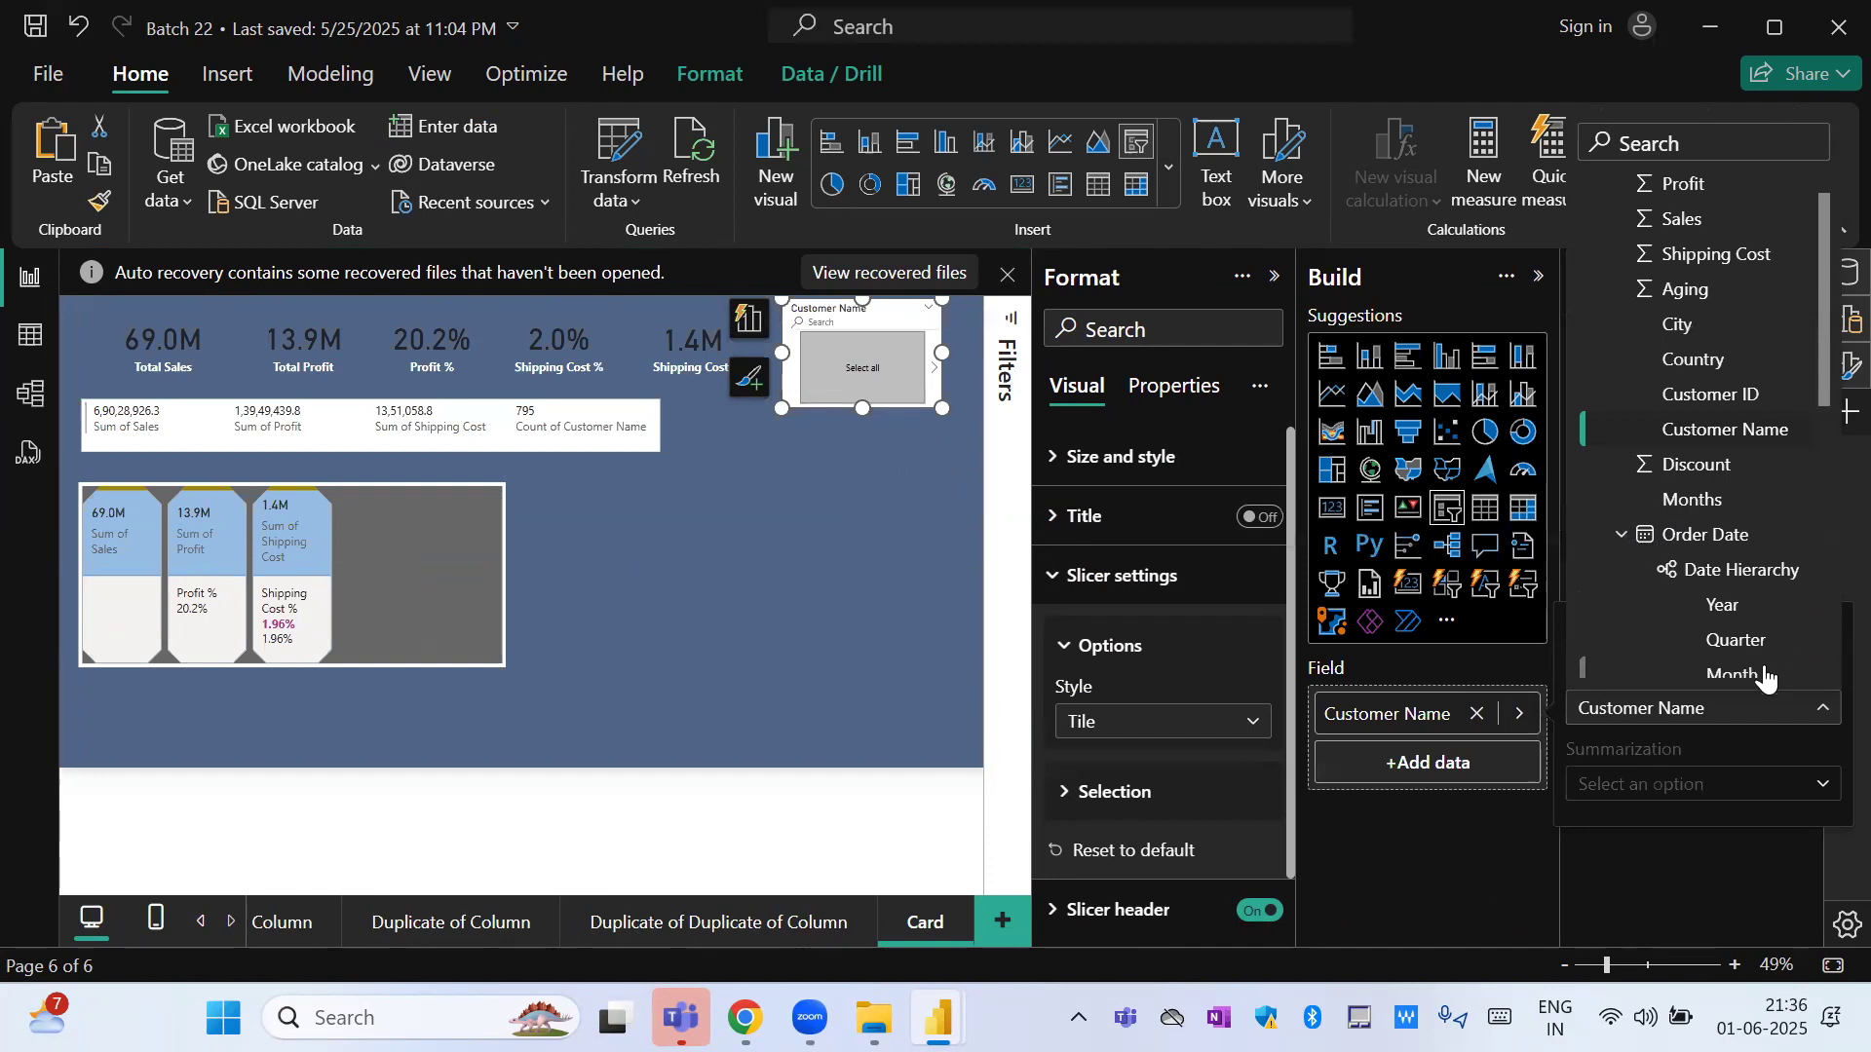
{"action": "left_click", "coordinate": [1737, 643]}
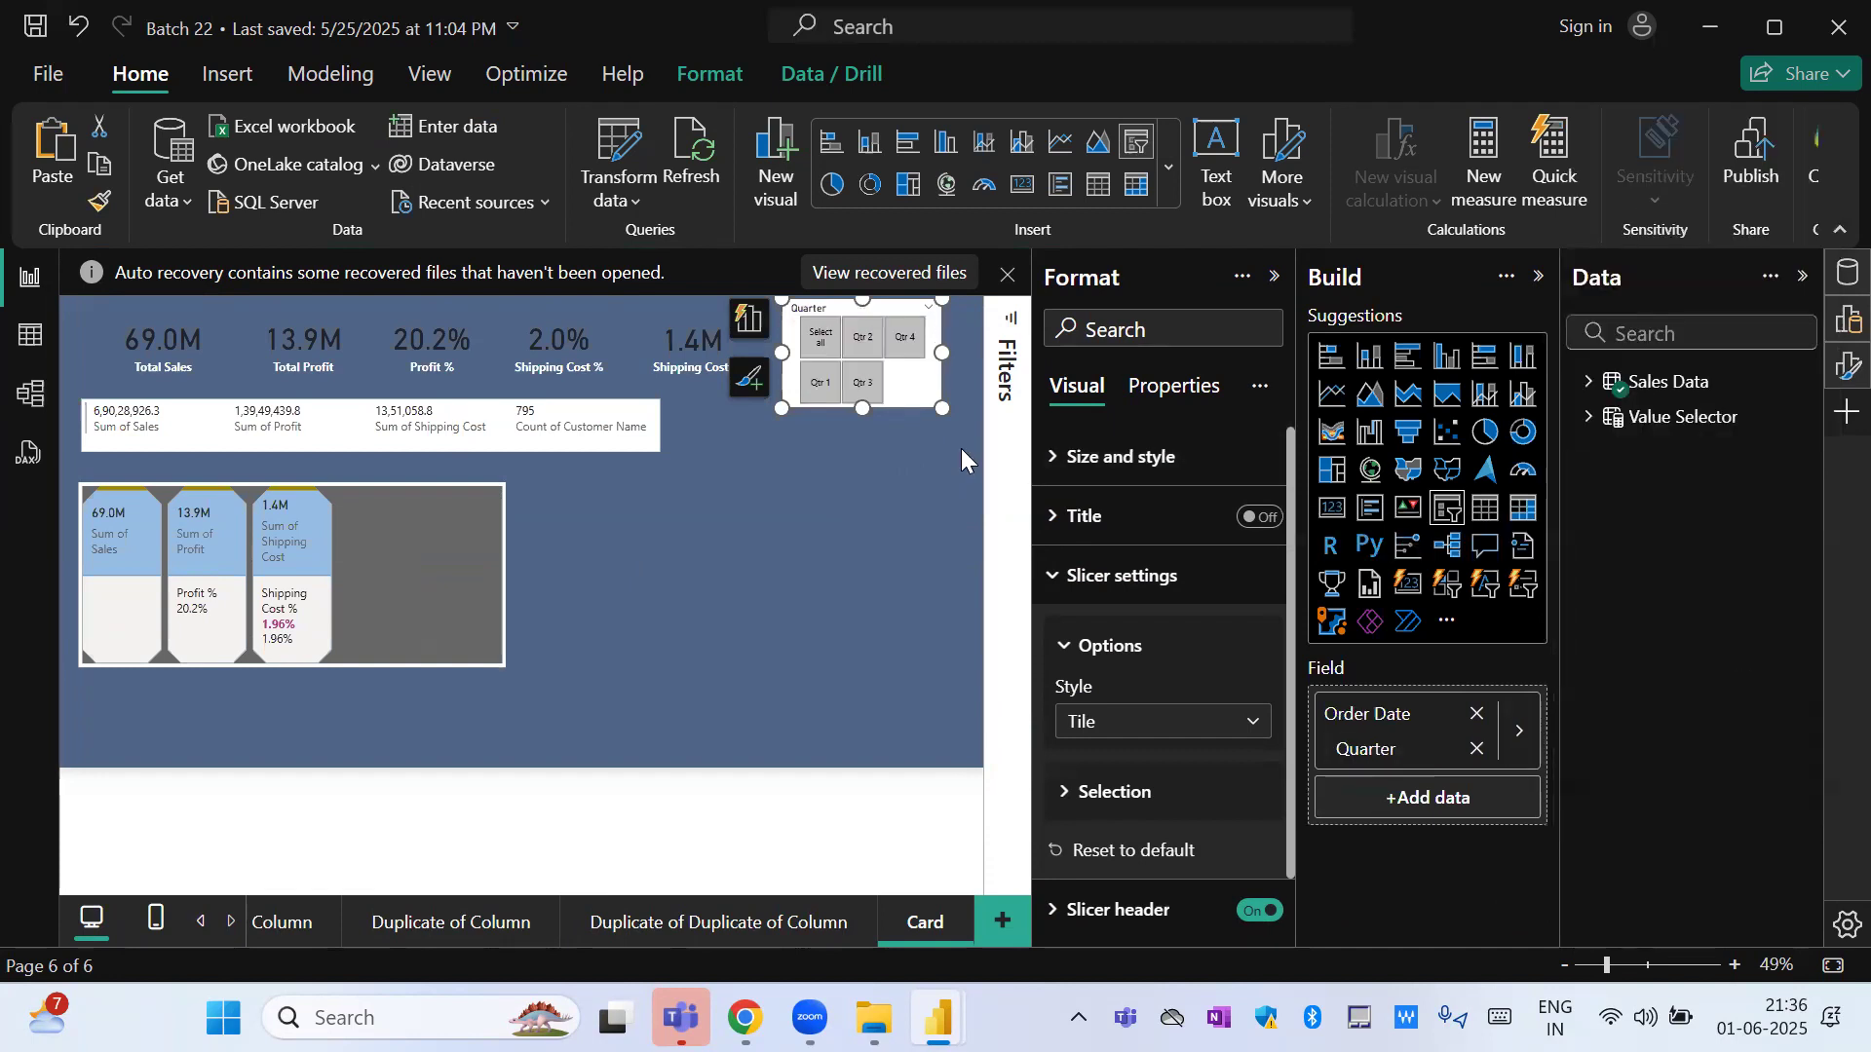
Move the Quarter slicer down beside the lower card visual and widen it toward that card.
{"action": "left_click", "coordinate": [876, 356]}
{"action": "left_click", "coordinate": [876, 356]}
{"action": "mouse_move", "coordinate": [947, 339]}
{"action": "left_mouse_down"}
{"action": "mouse_move", "coordinate": [847, 561]}
{"action": "mouse_move", "coordinate": [979, 575]}
{"action": "left_mouse_up"}
{"action": "left_click", "coordinate": [761, 614]}
{"action": "left_click", "coordinate": [761, 614]}
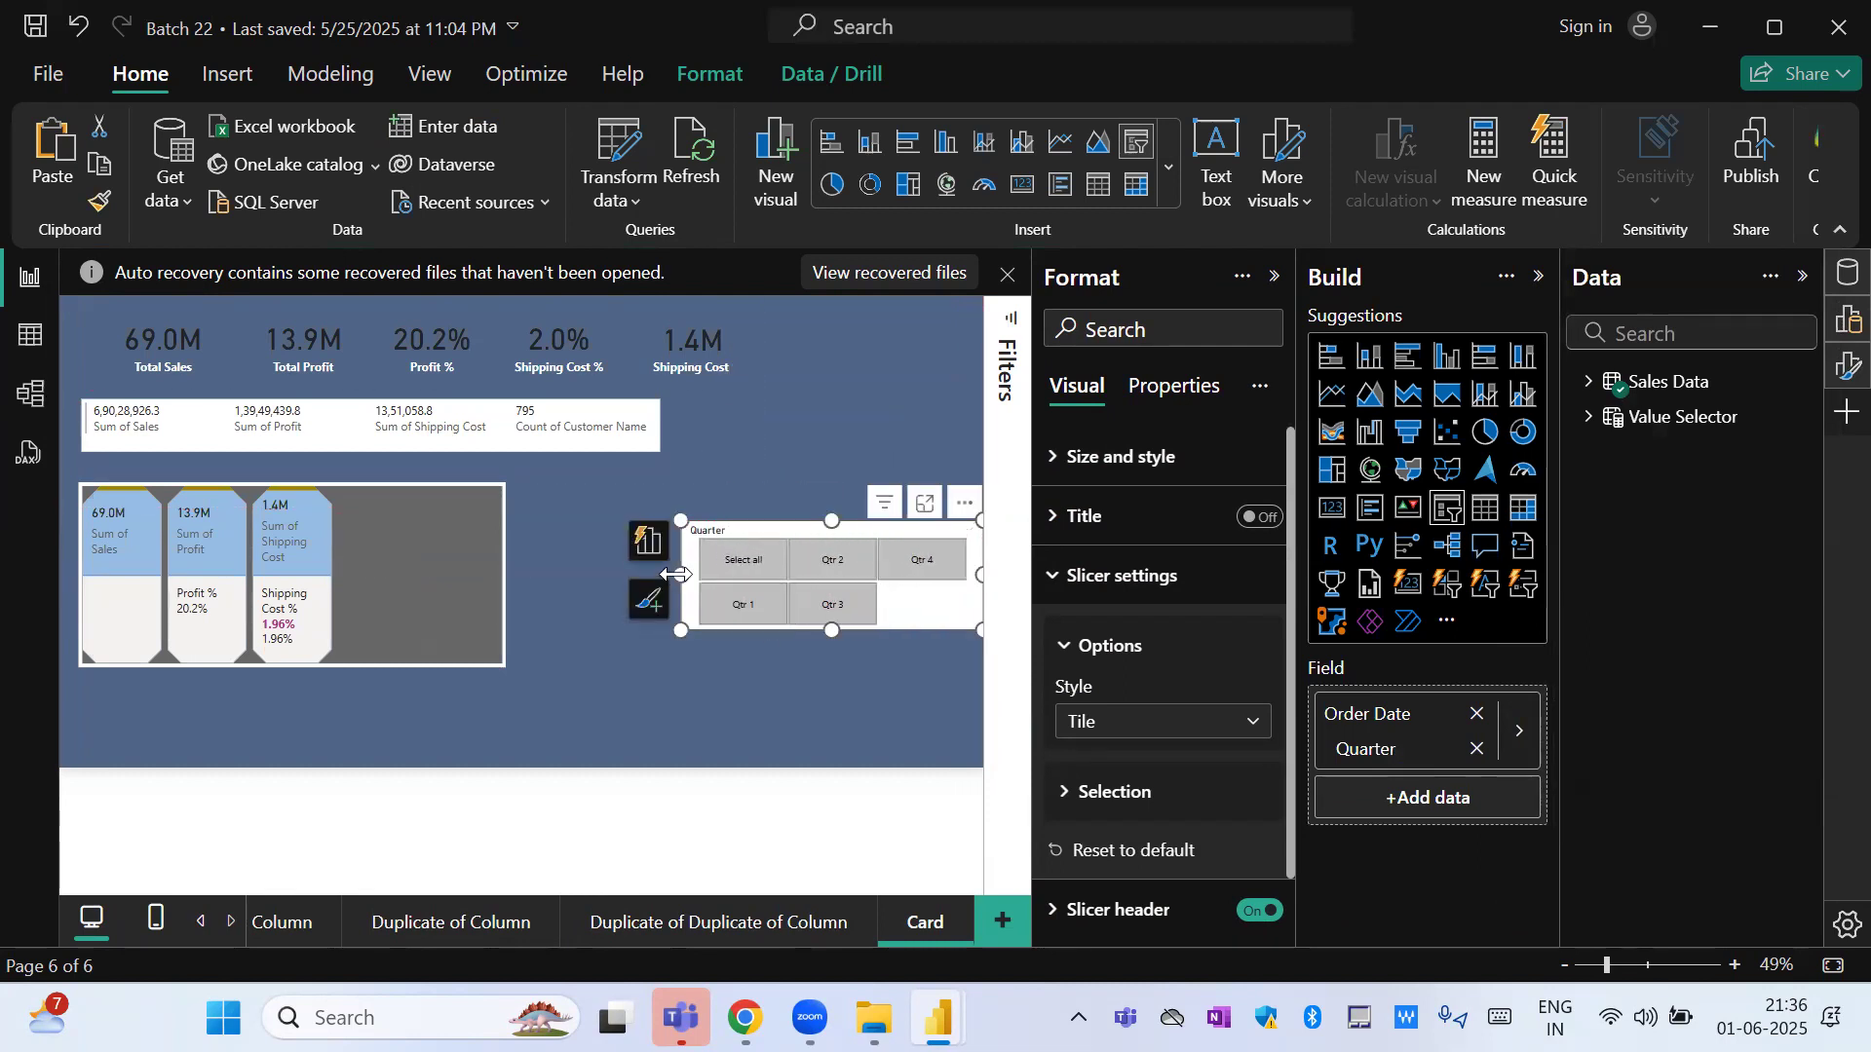
{"action": "left_click_drag", "start_coordinate": [680, 575], "coordinate": [558, 574]}
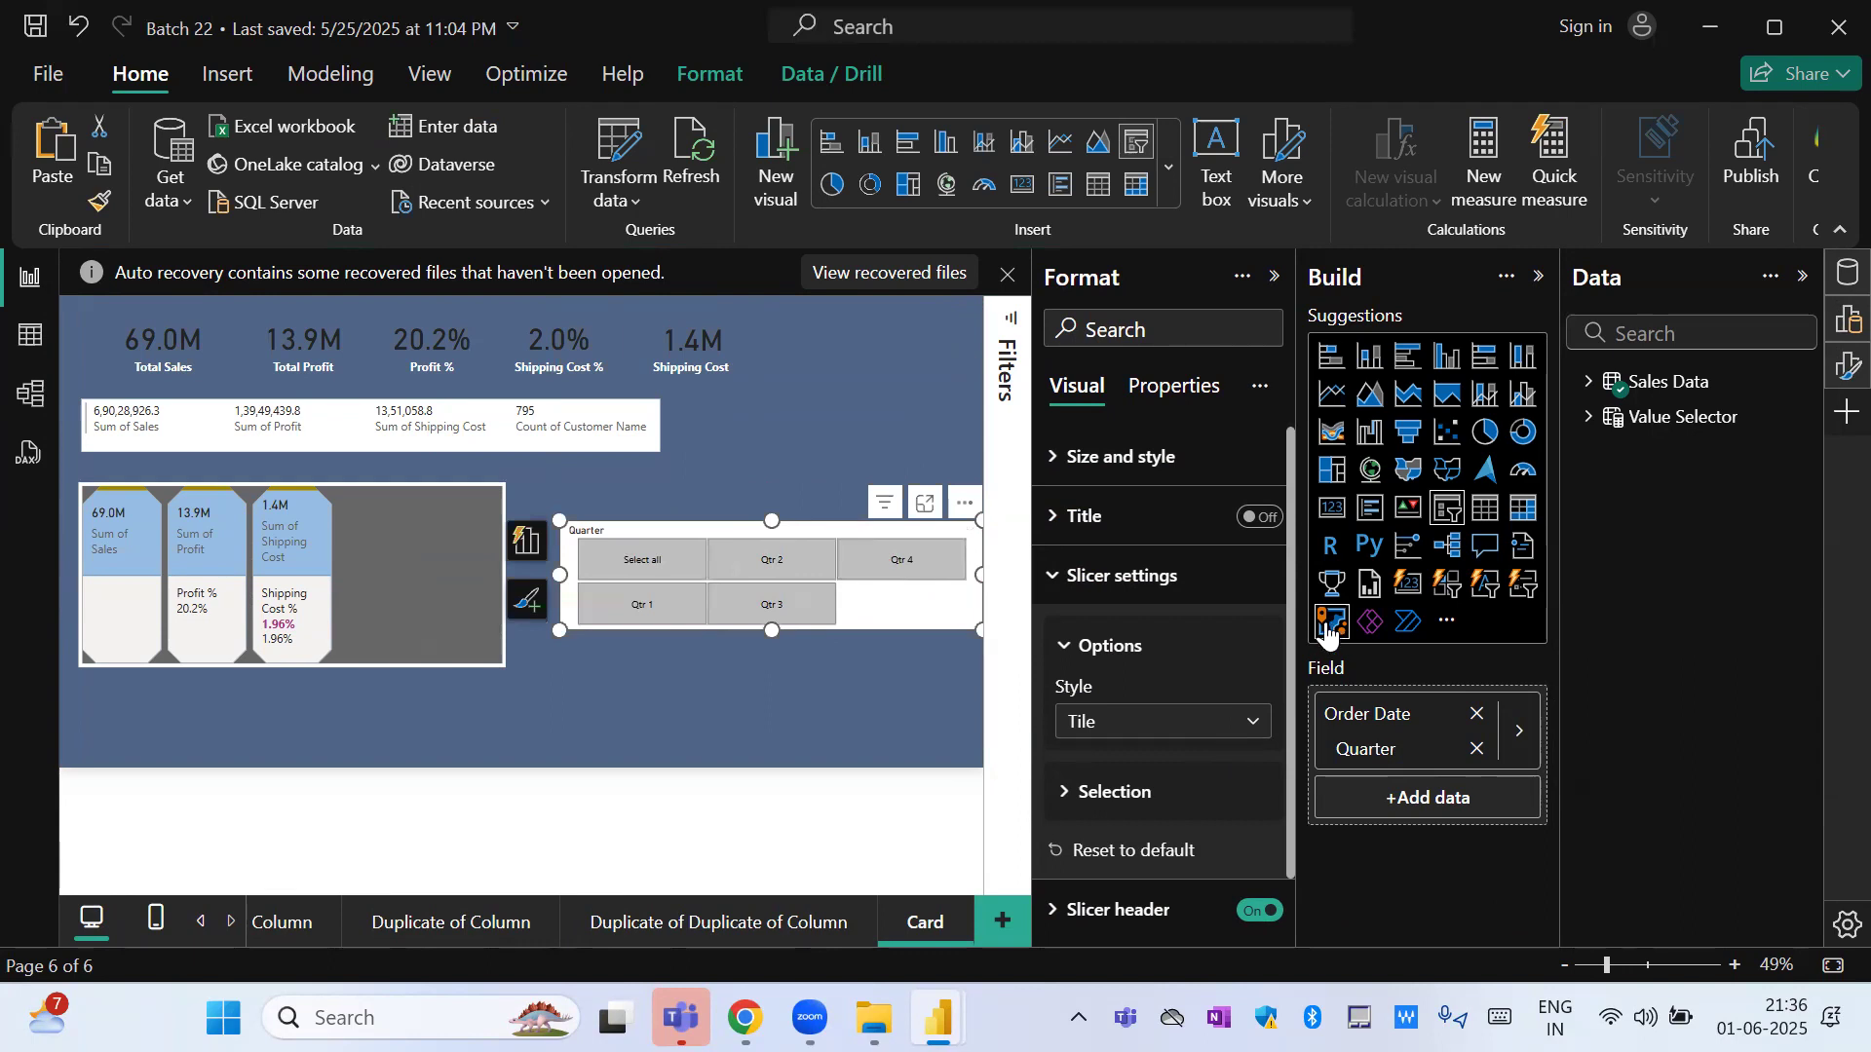
Widen and flatten the Quarter slicer so its tiles form a single row, and move it to the page's lower edge.
{"action": "scroll", "coordinate": [1282, 721], "scroll_direction": "down", "scroll_amount": 1}
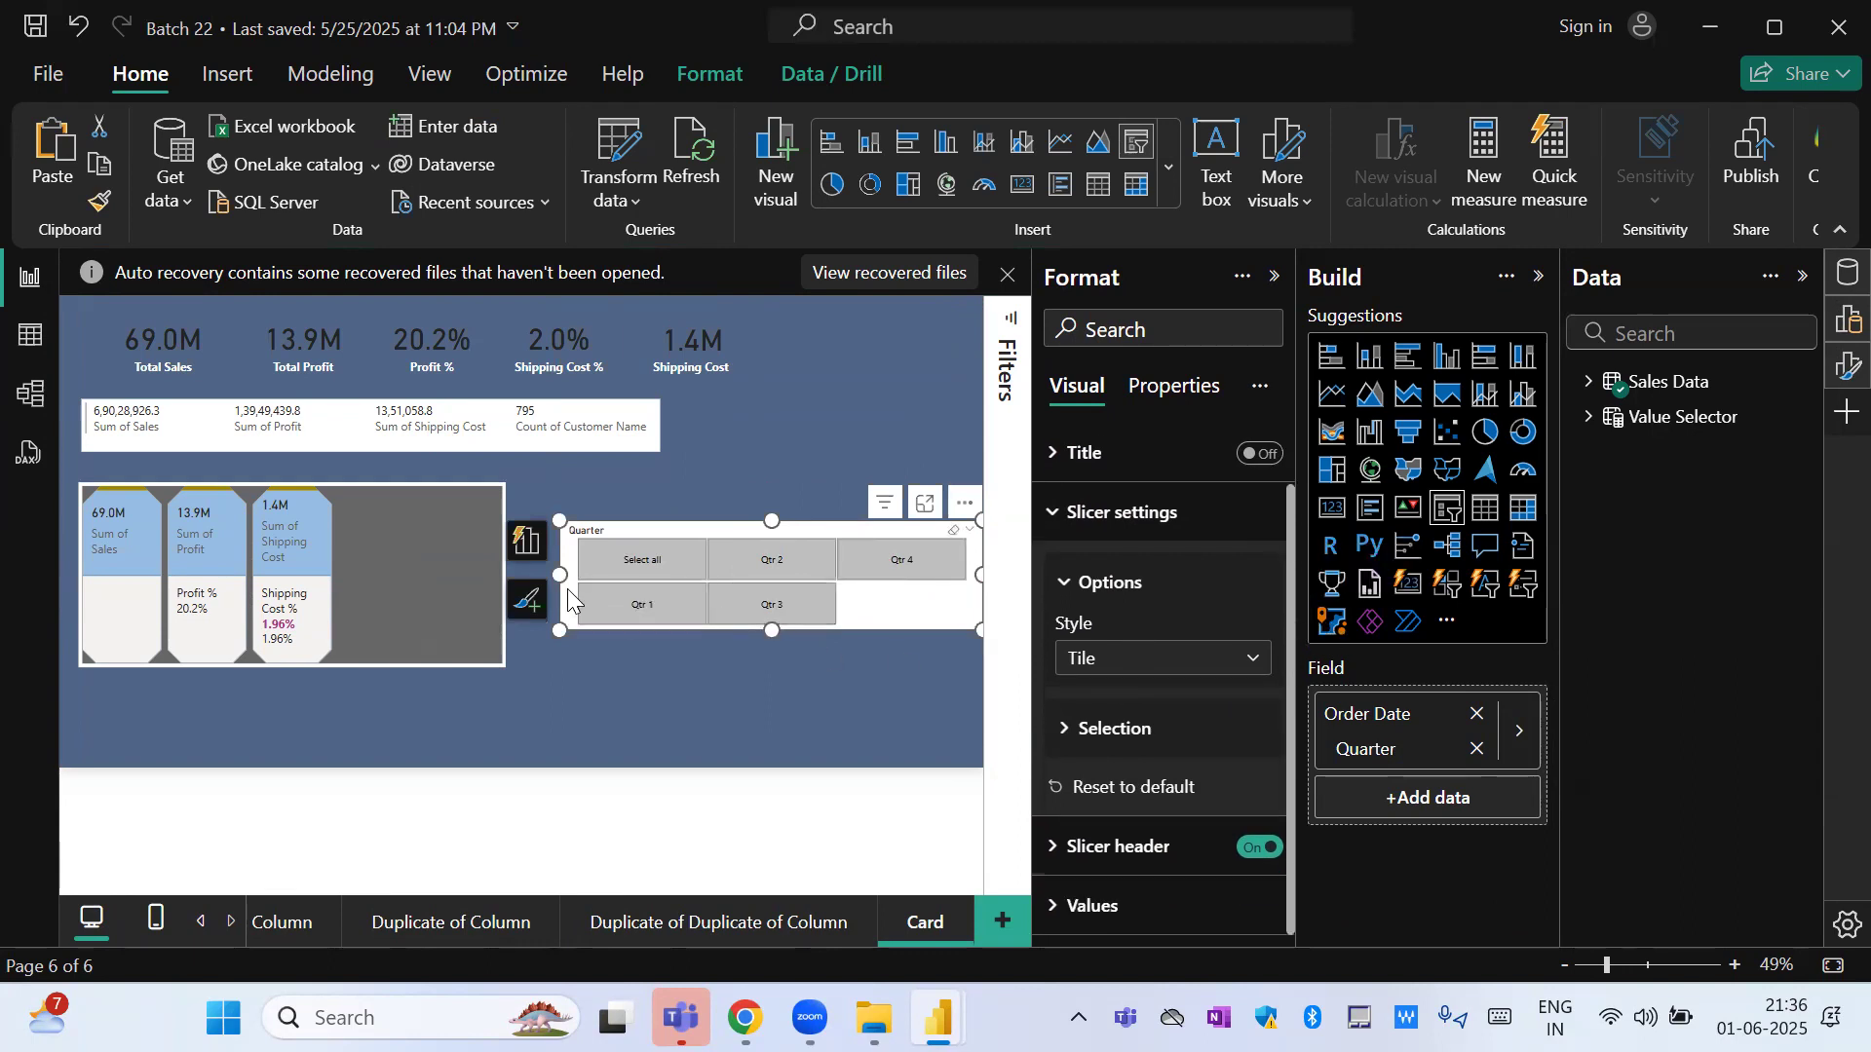
{"action": "left_click_drag", "start_coordinate": [558, 575], "coordinate": [332, 573]}
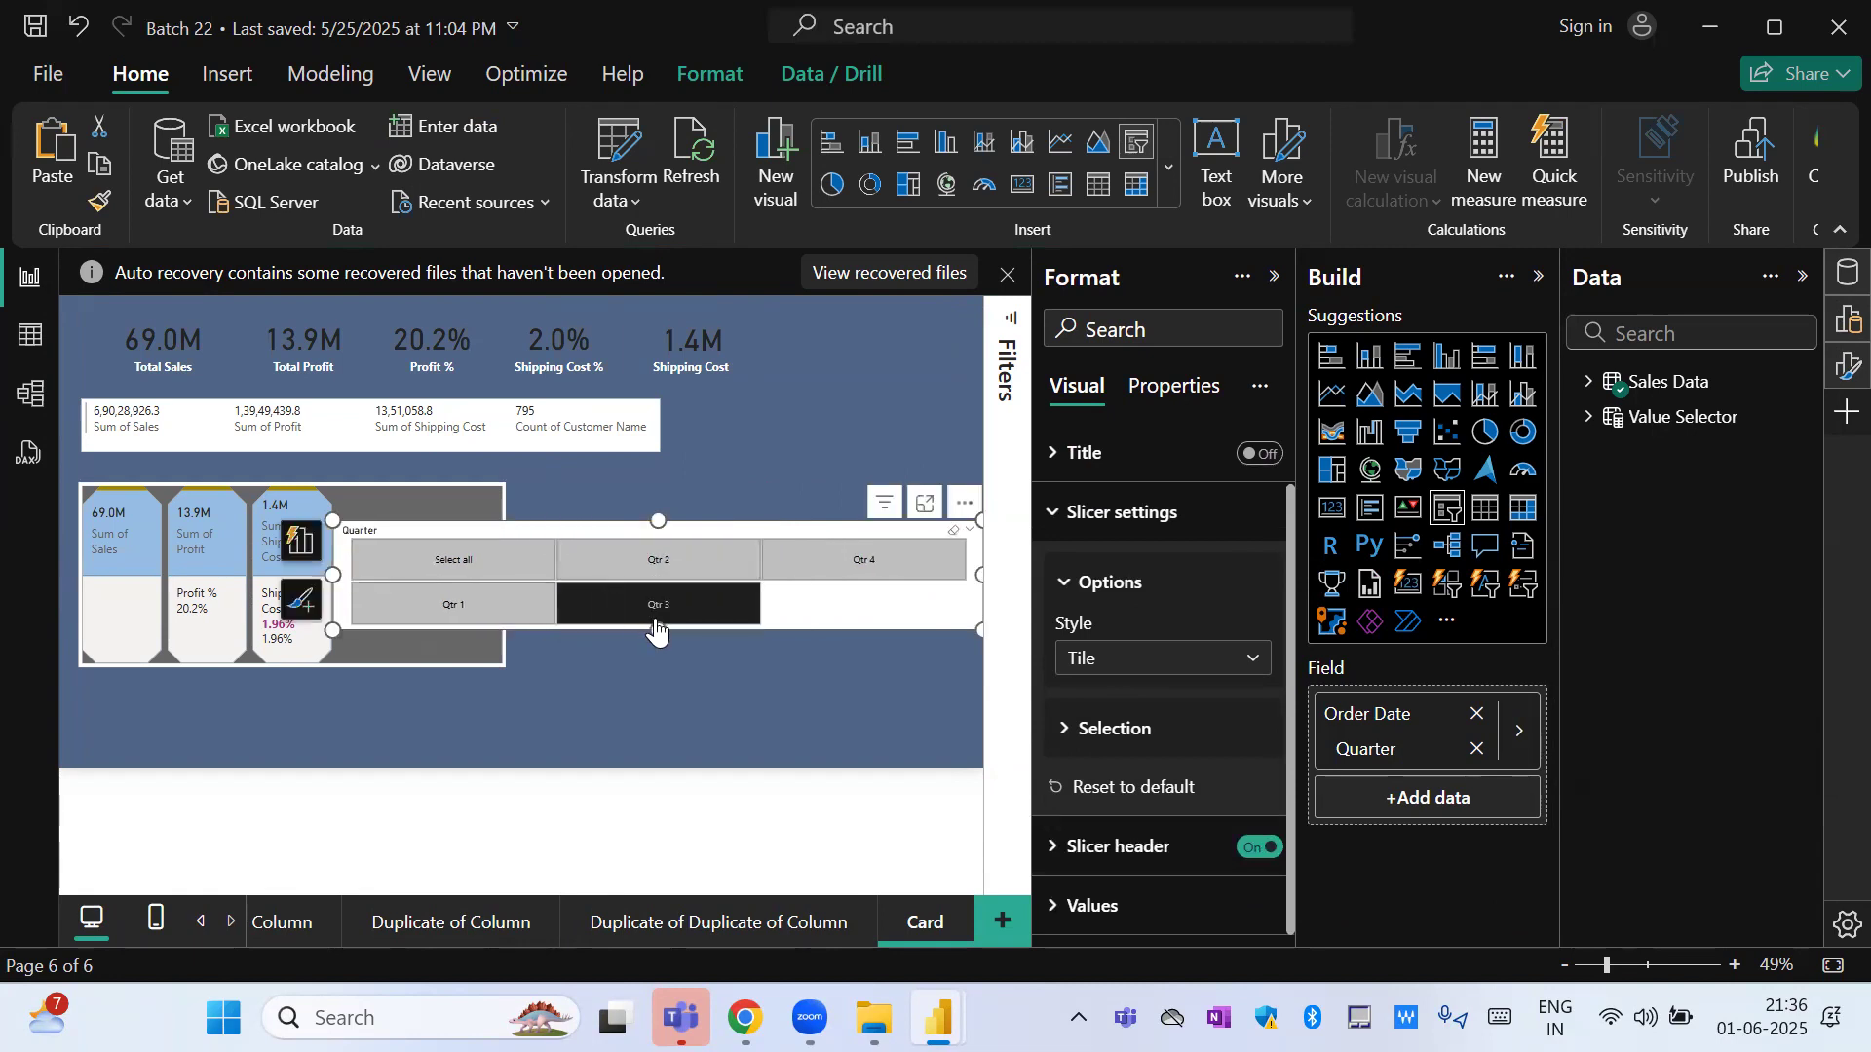
{"action": "left_click_drag", "start_coordinate": [656, 629], "coordinate": [667, 574]}
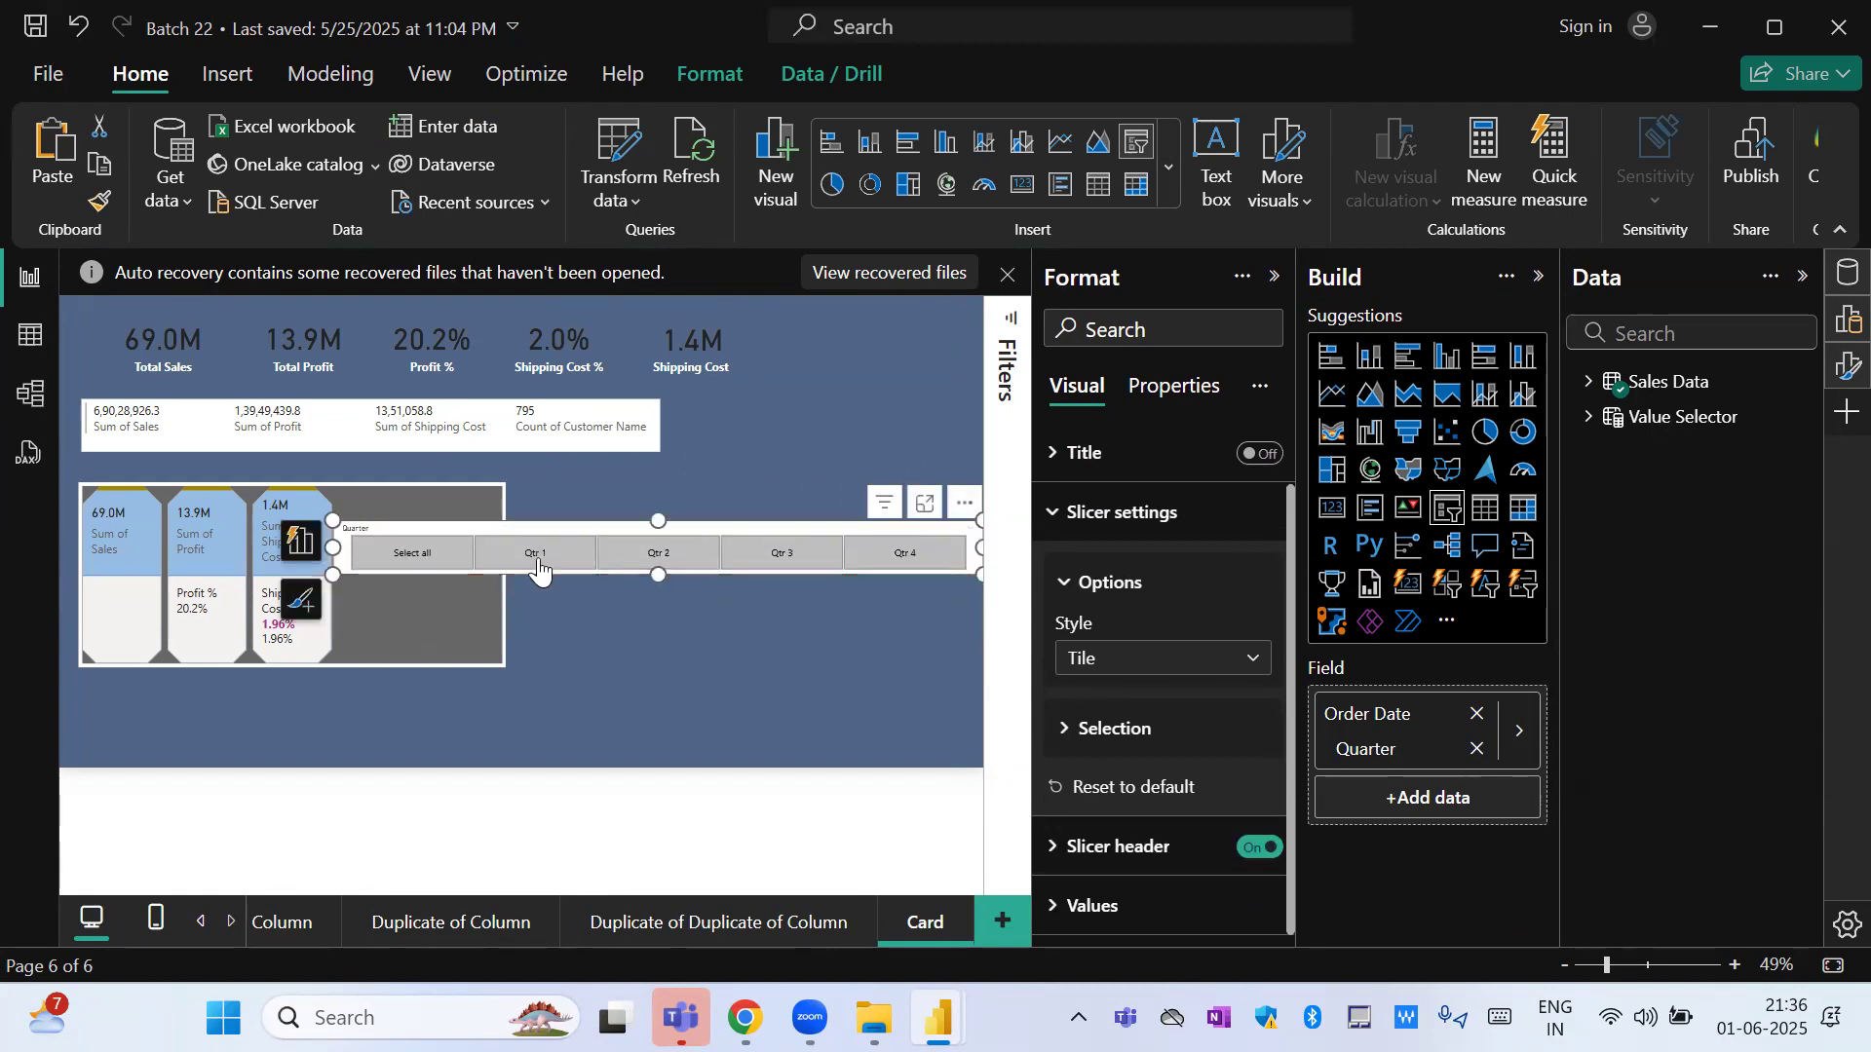
{"action": "left_click_drag", "start_coordinate": [556, 528], "coordinate": [583, 714]}
Deselect the quarters one after another in the Quarter slicer, leaving none of them selected.
{"action": "left_click", "coordinate": [535, 752]}
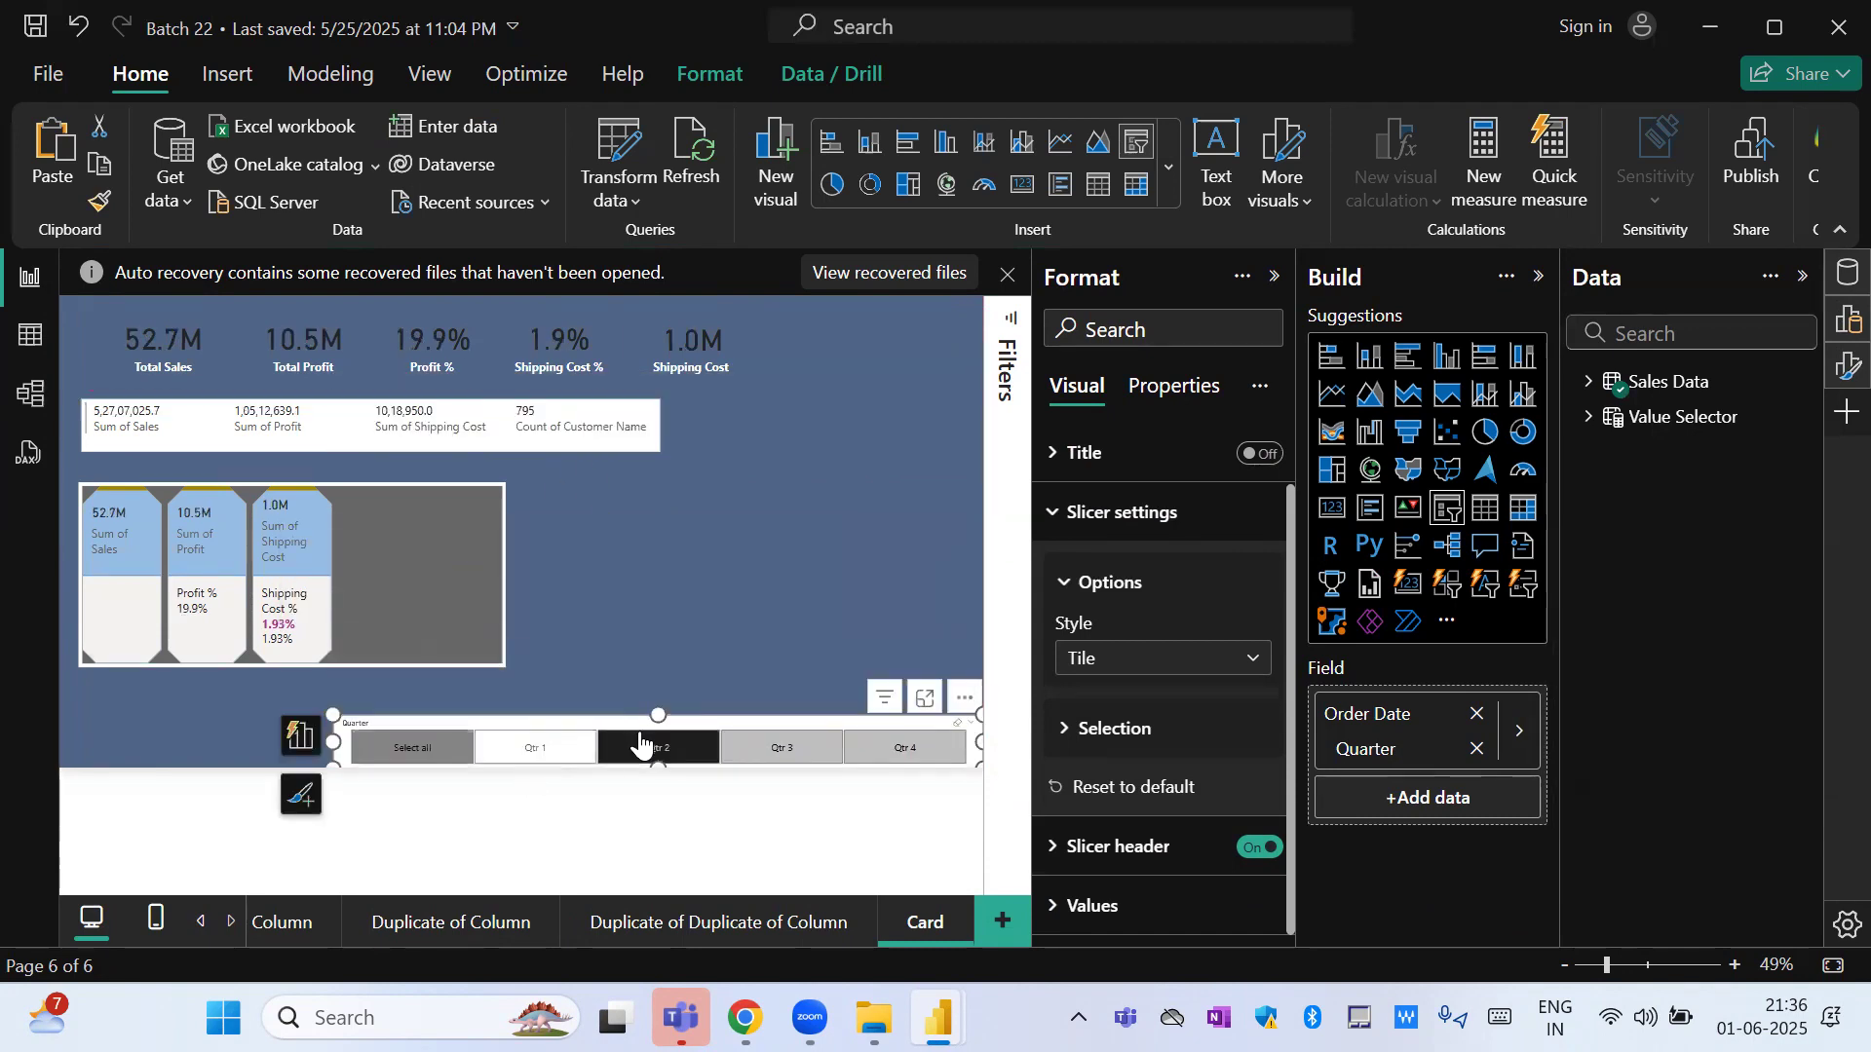
{"action": "left_click", "coordinate": [780, 750]}
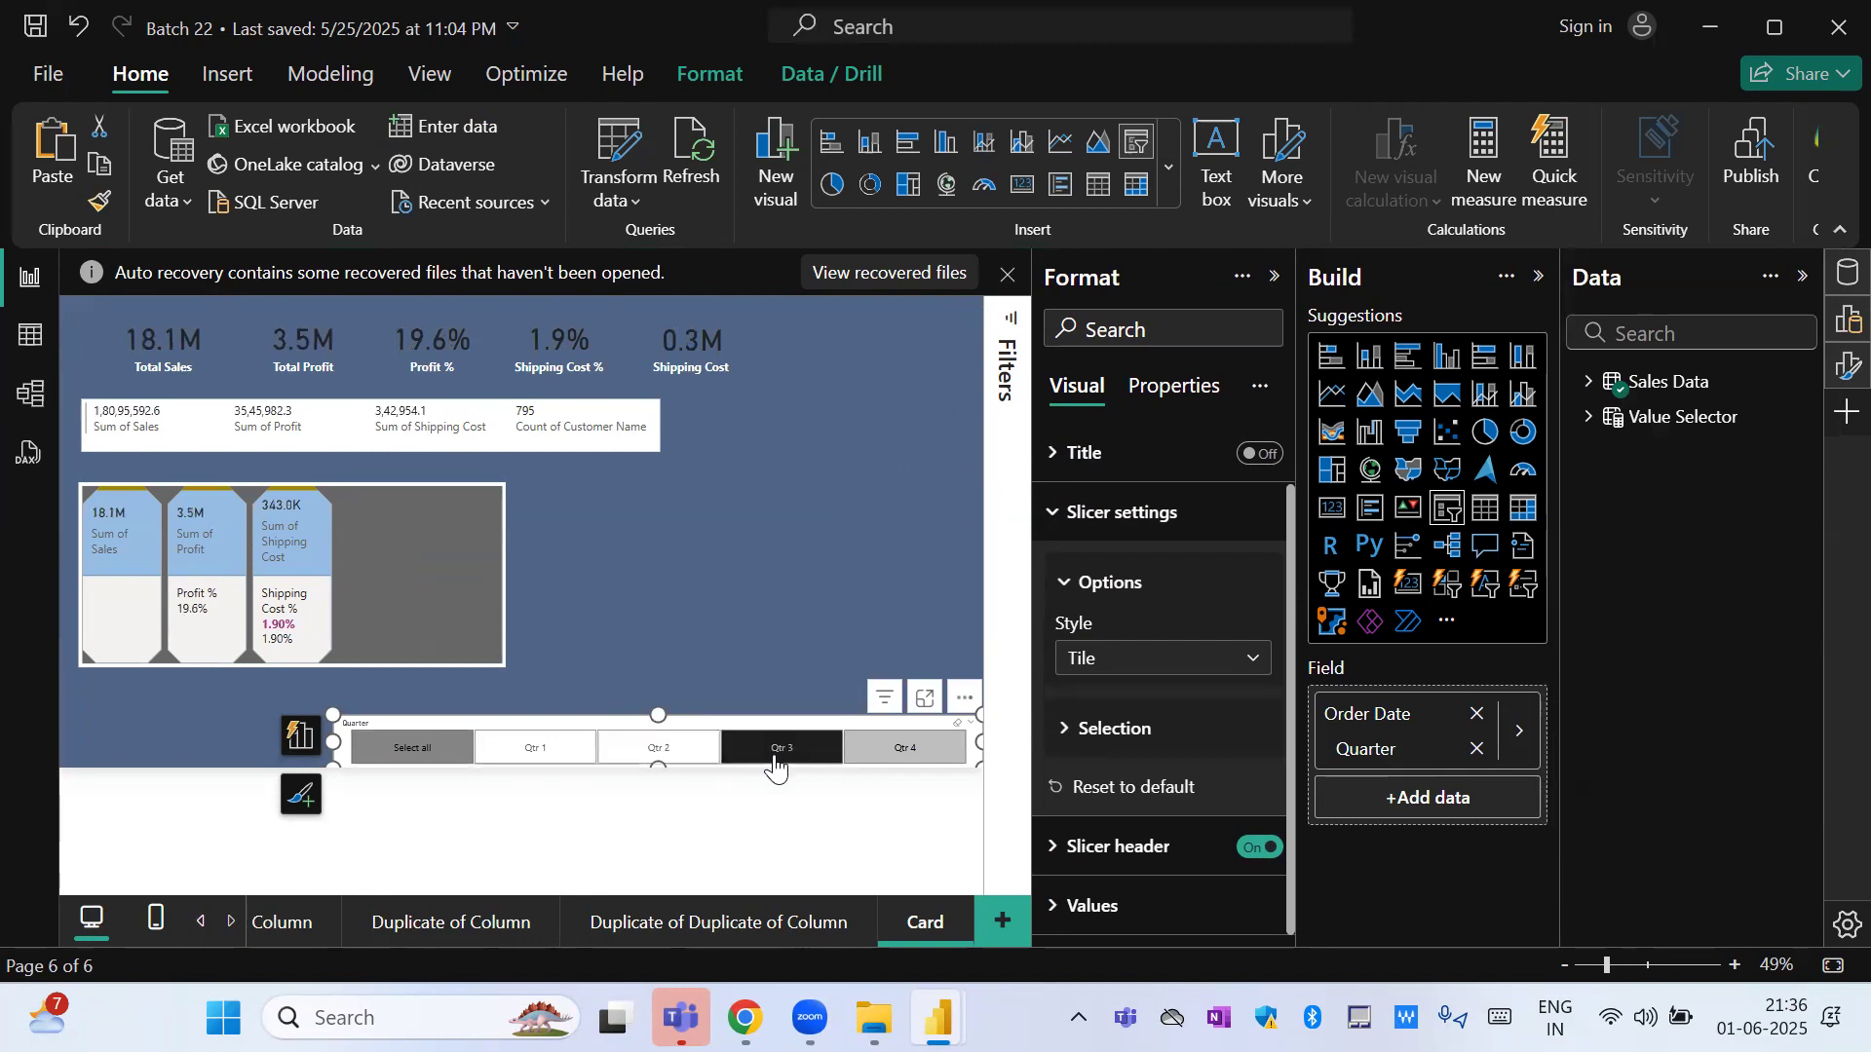
{"action": "left_click", "coordinate": [893, 751]}
{"action": "left_click", "coordinate": [413, 748]}
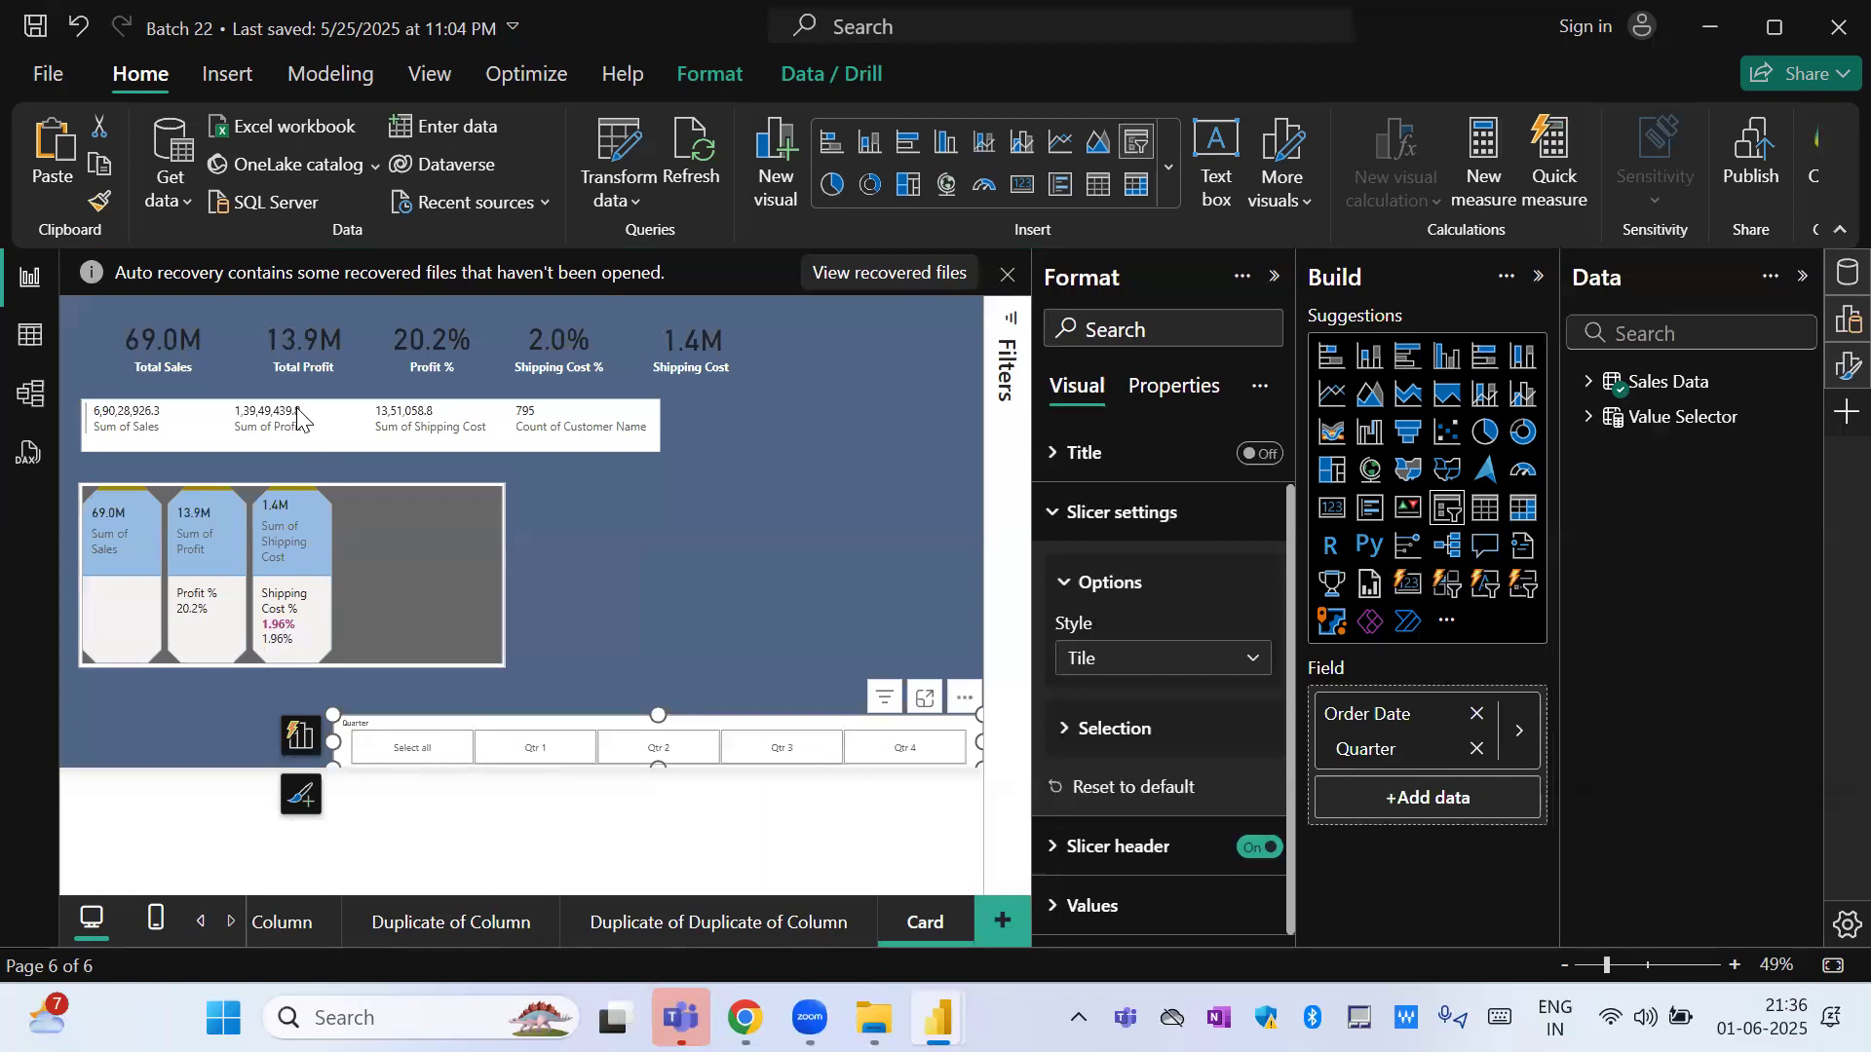
Filter the page by Qtr 1, Qtr 2, Qtr 3 and Qtr 4 in turn, leaving Qtr 4 selected.
{"action": "left_click", "coordinate": [538, 737]}
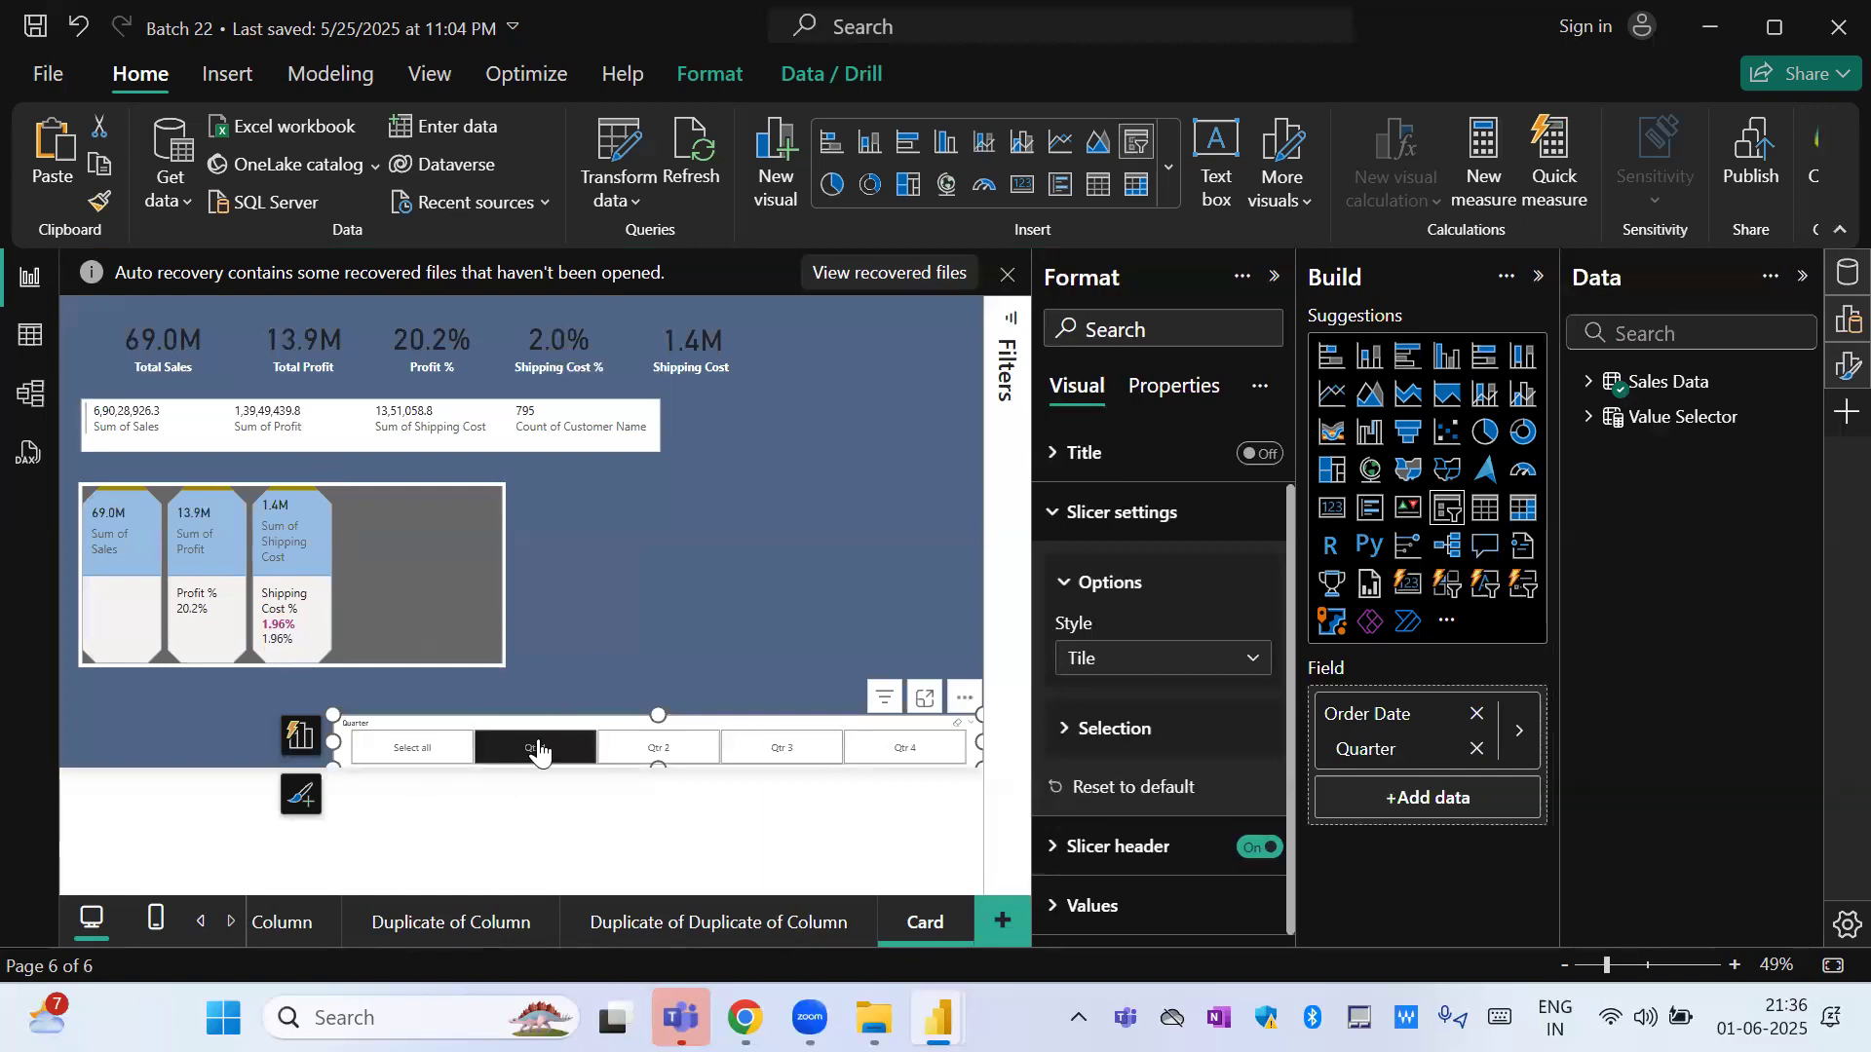
{"action": "left_click", "coordinate": [645, 742]}
{"action": "left_click", "coordinate": [783, 751]}
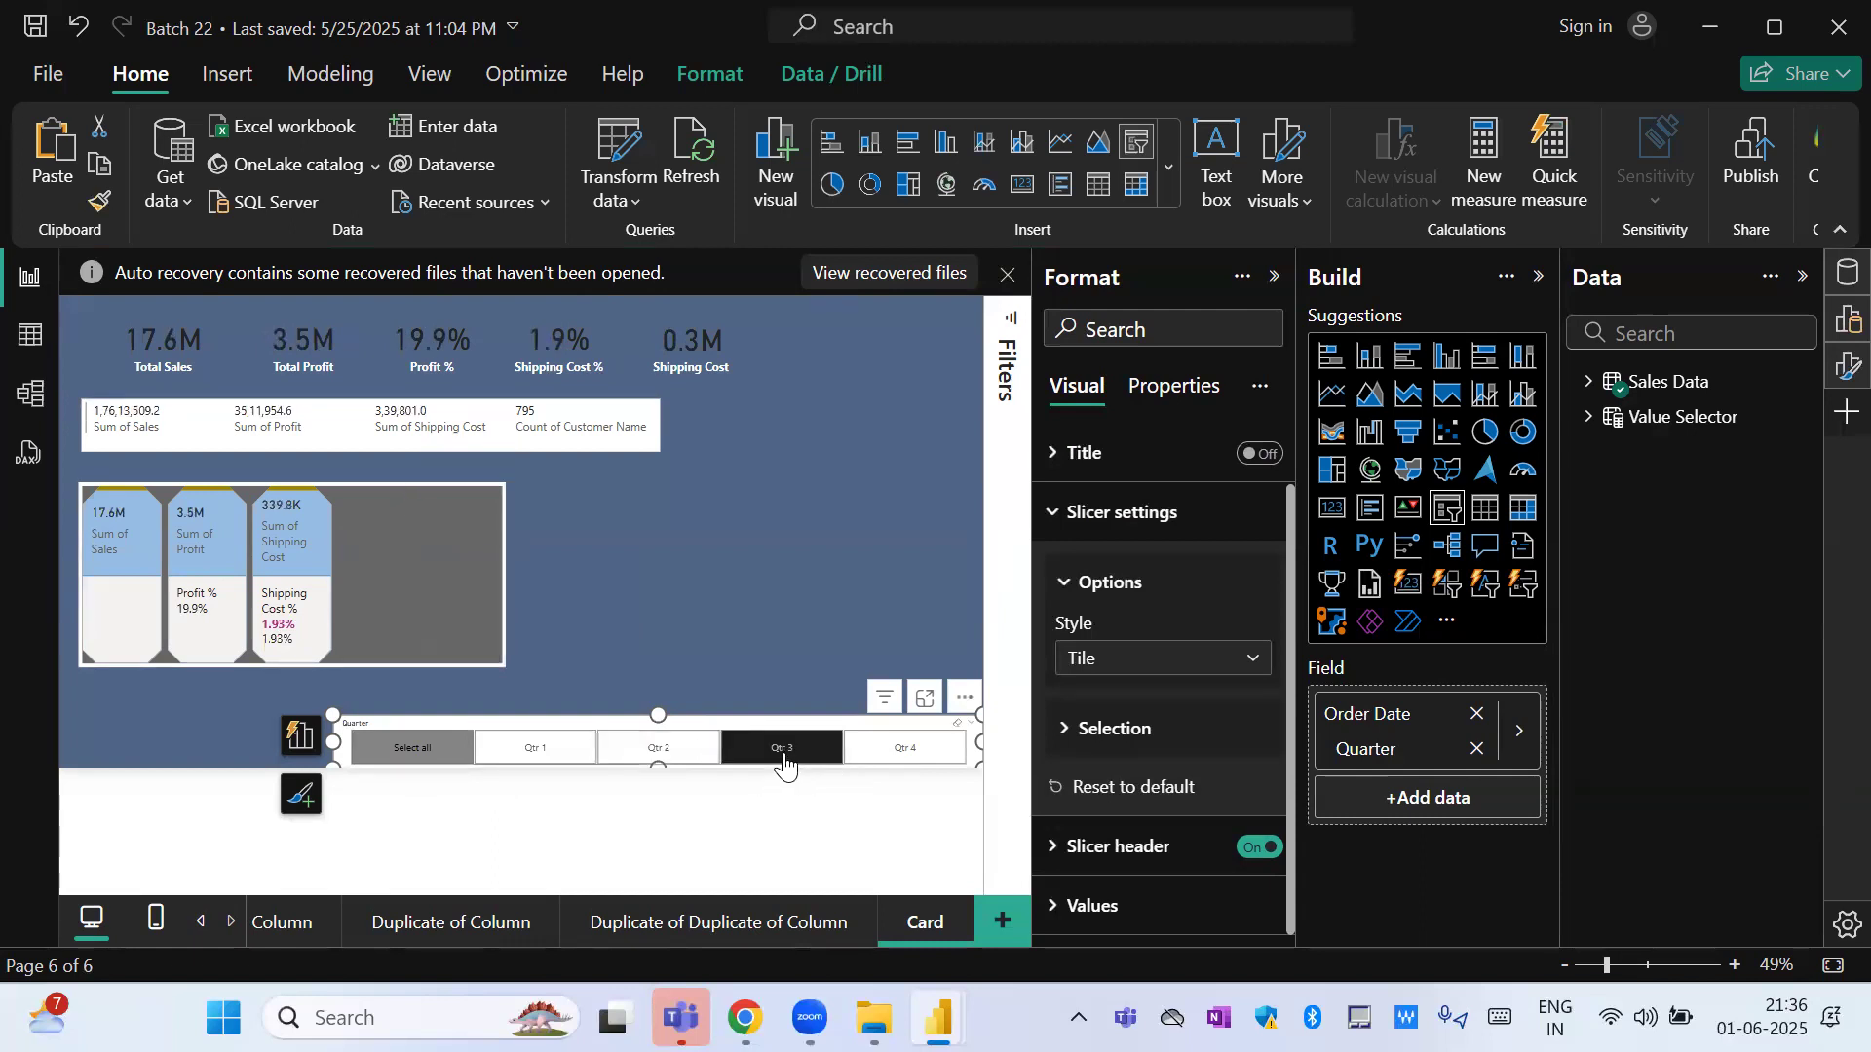
{"action": "left_click", "coordinate": [906, 754]}
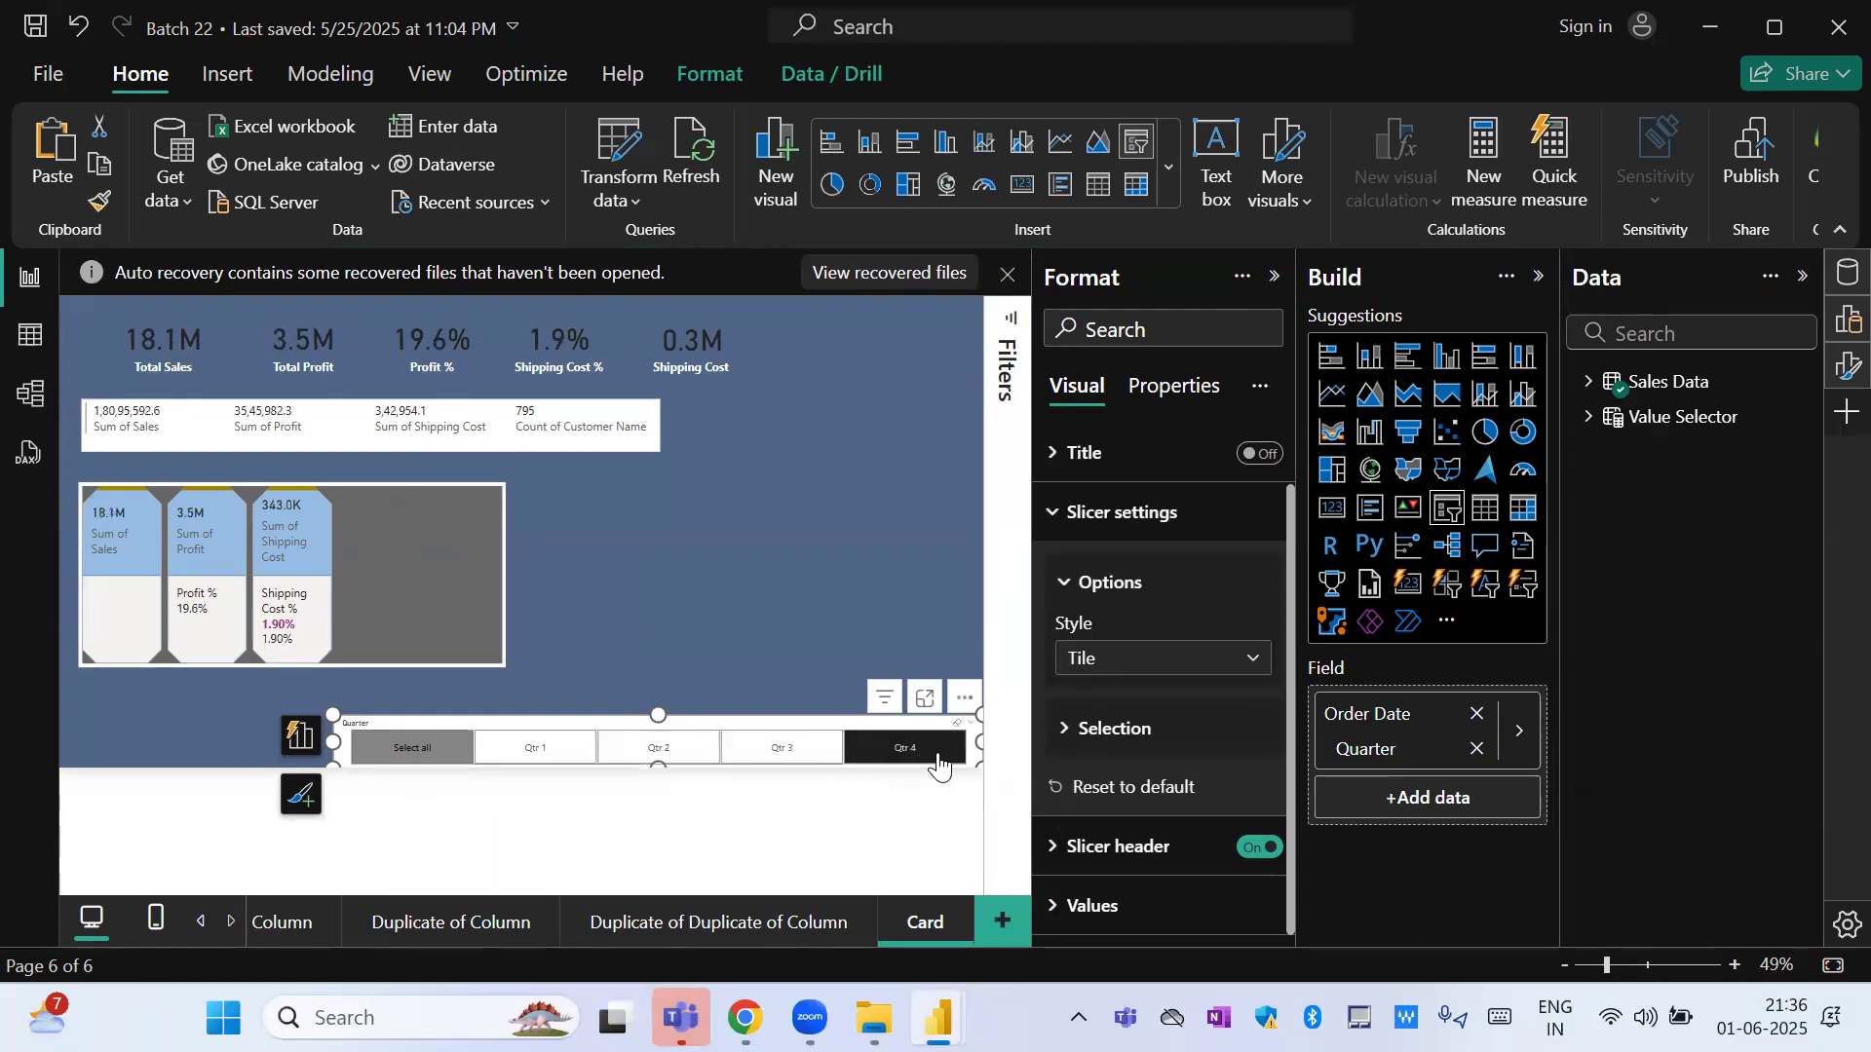
Filter the page by Qtr 1, Qtr 2 and Qtr 4 in the Quarter slicer, finishing with all quarters selected.
{"action": "left_click", "coordinate": [534, 745]}
{"action": "left_click", "coordinate": [633, 748]}
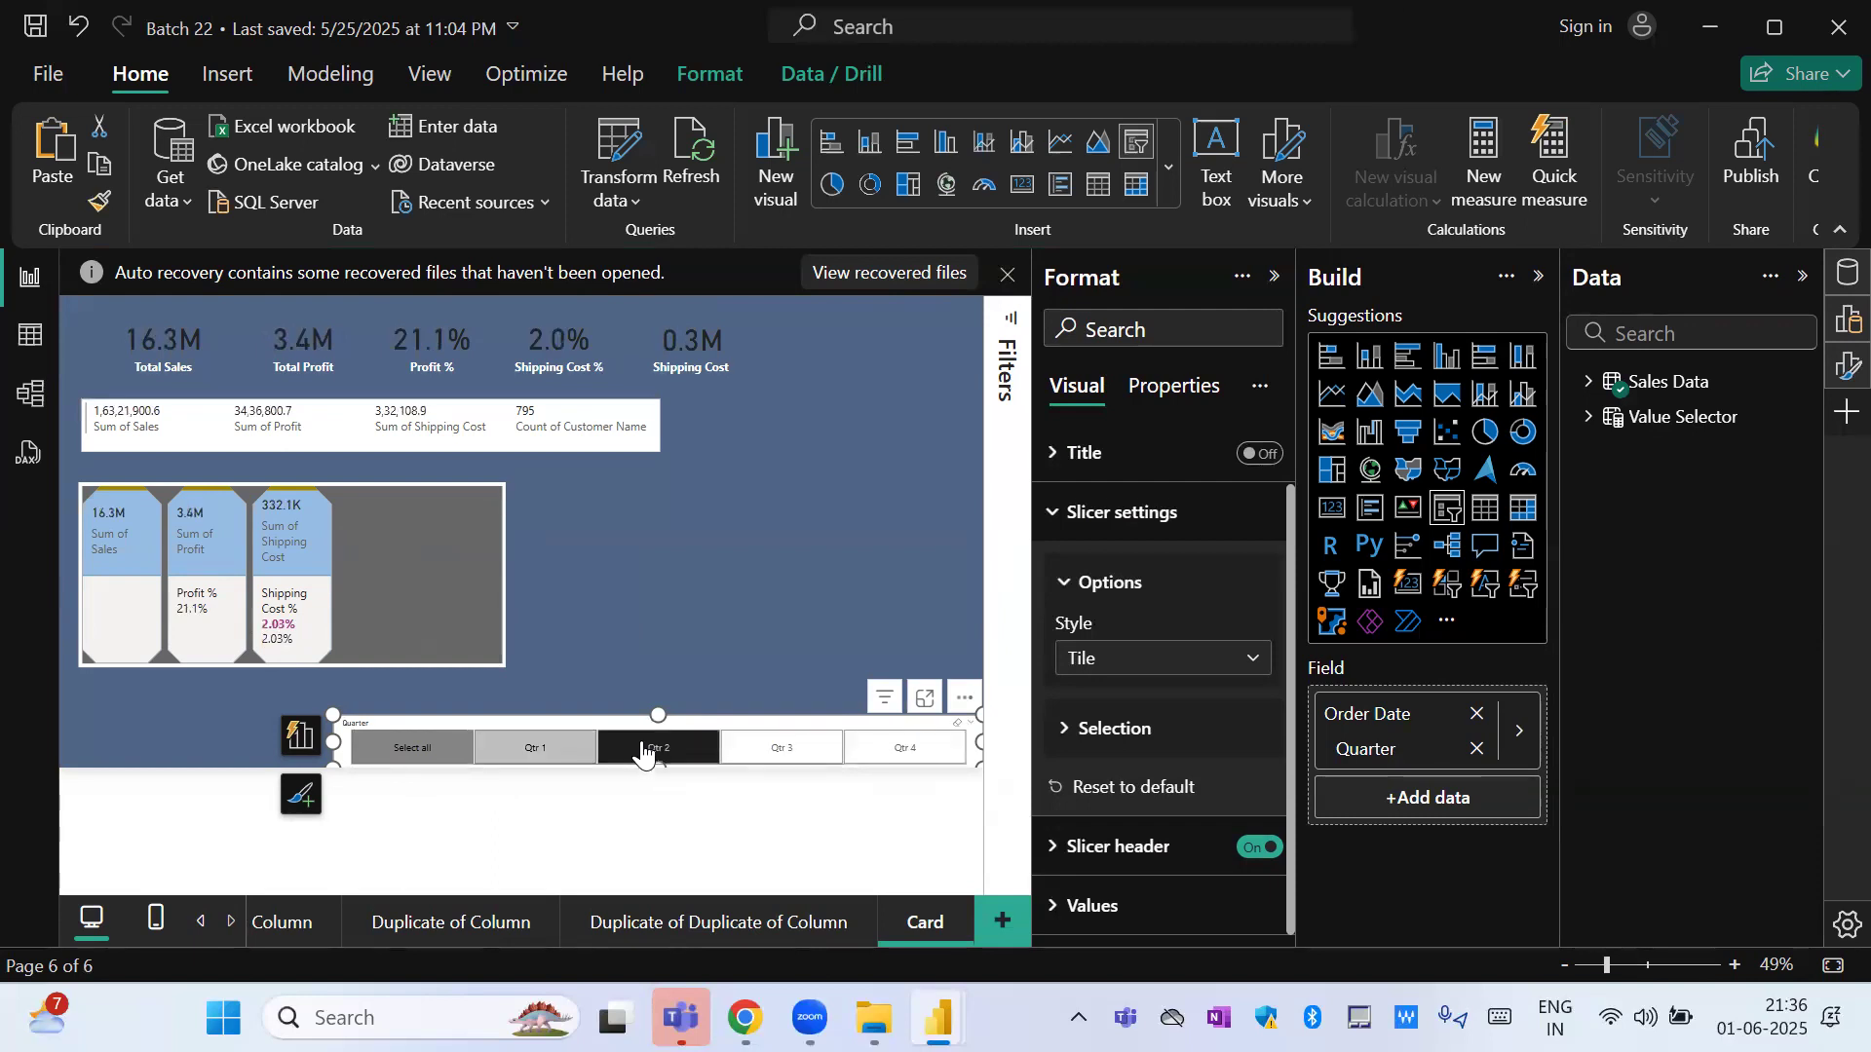
{"action": "left_click", "coordinate": [417, 760]}
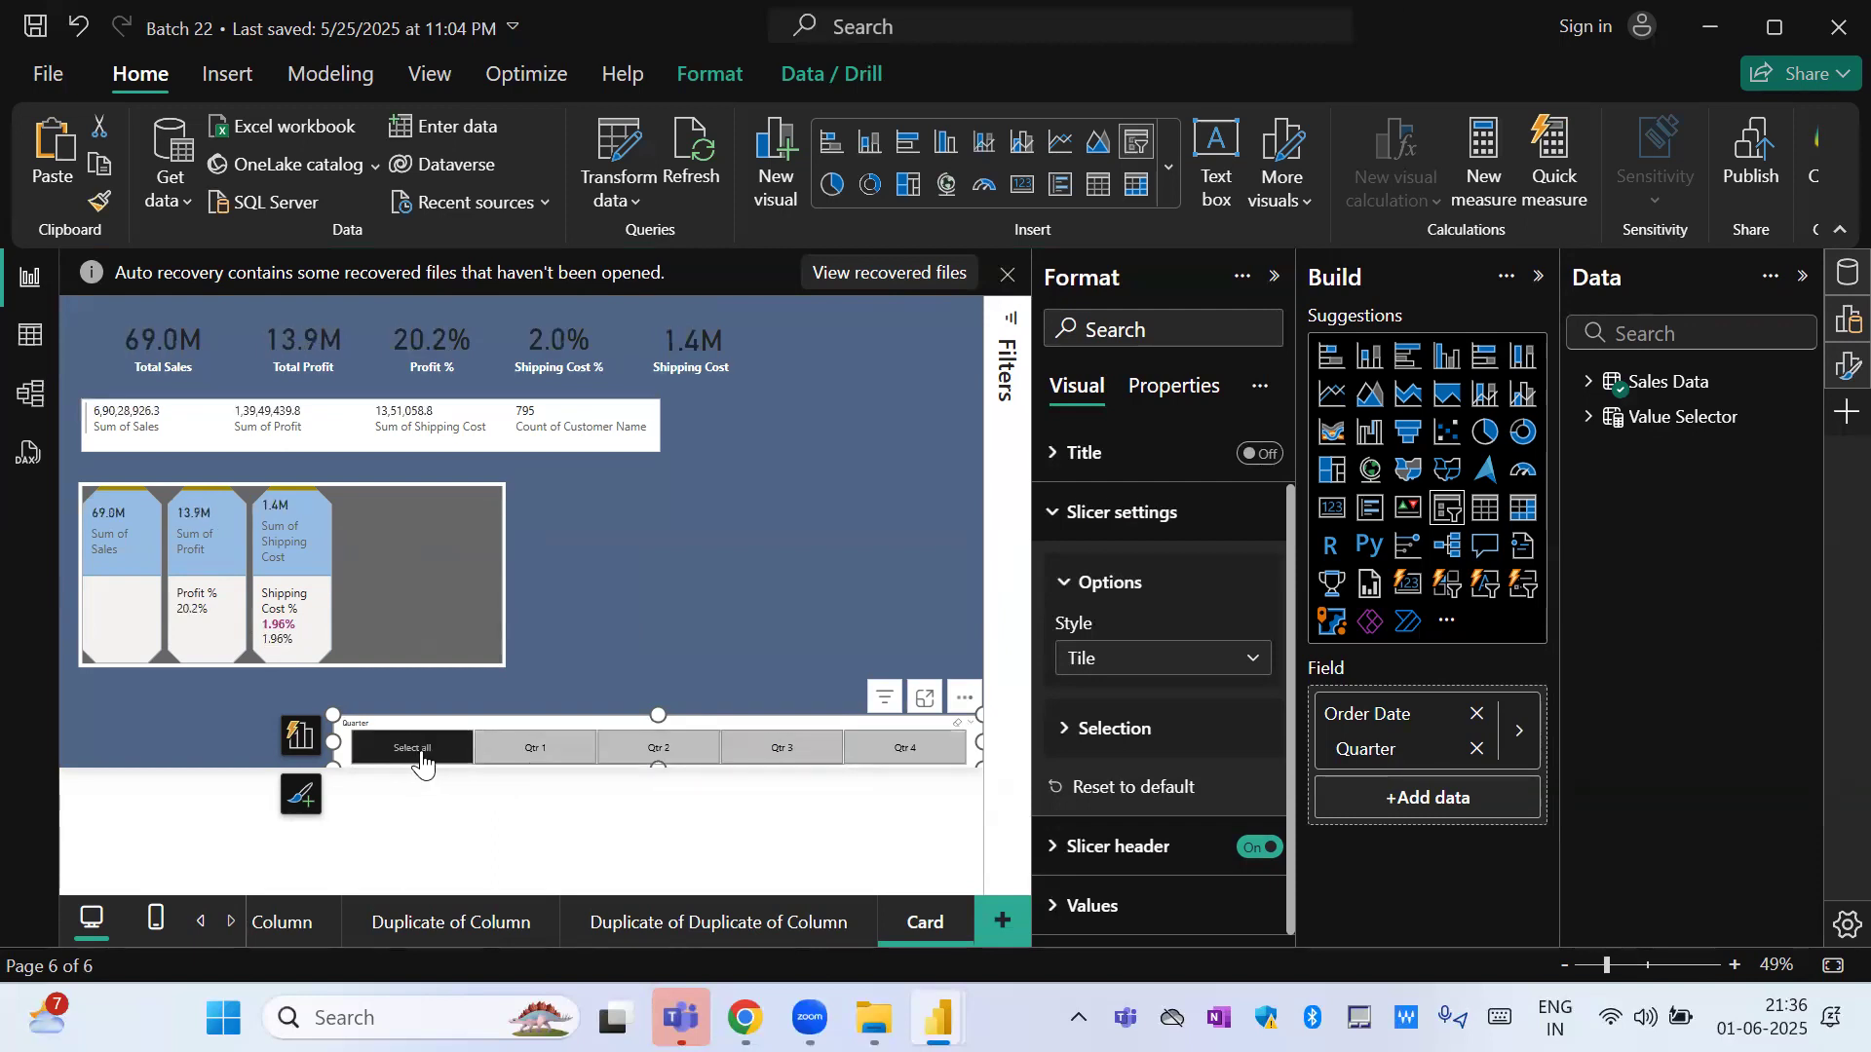
{"action": "left_click", "coordinate": [545, 750]}
{"action": "left_click", "coordinate": [659, 748]}
{"action": "left_click", "coordinate": [935, 752]}
{"action": "left_click", "coordinate": [411, 753]}
Replace the Quarter slicer's field with Product, then stretch the slicer upward and narrow it toward the page's right side.
{"action": "left_click", "coordinate": [1516, 731]}
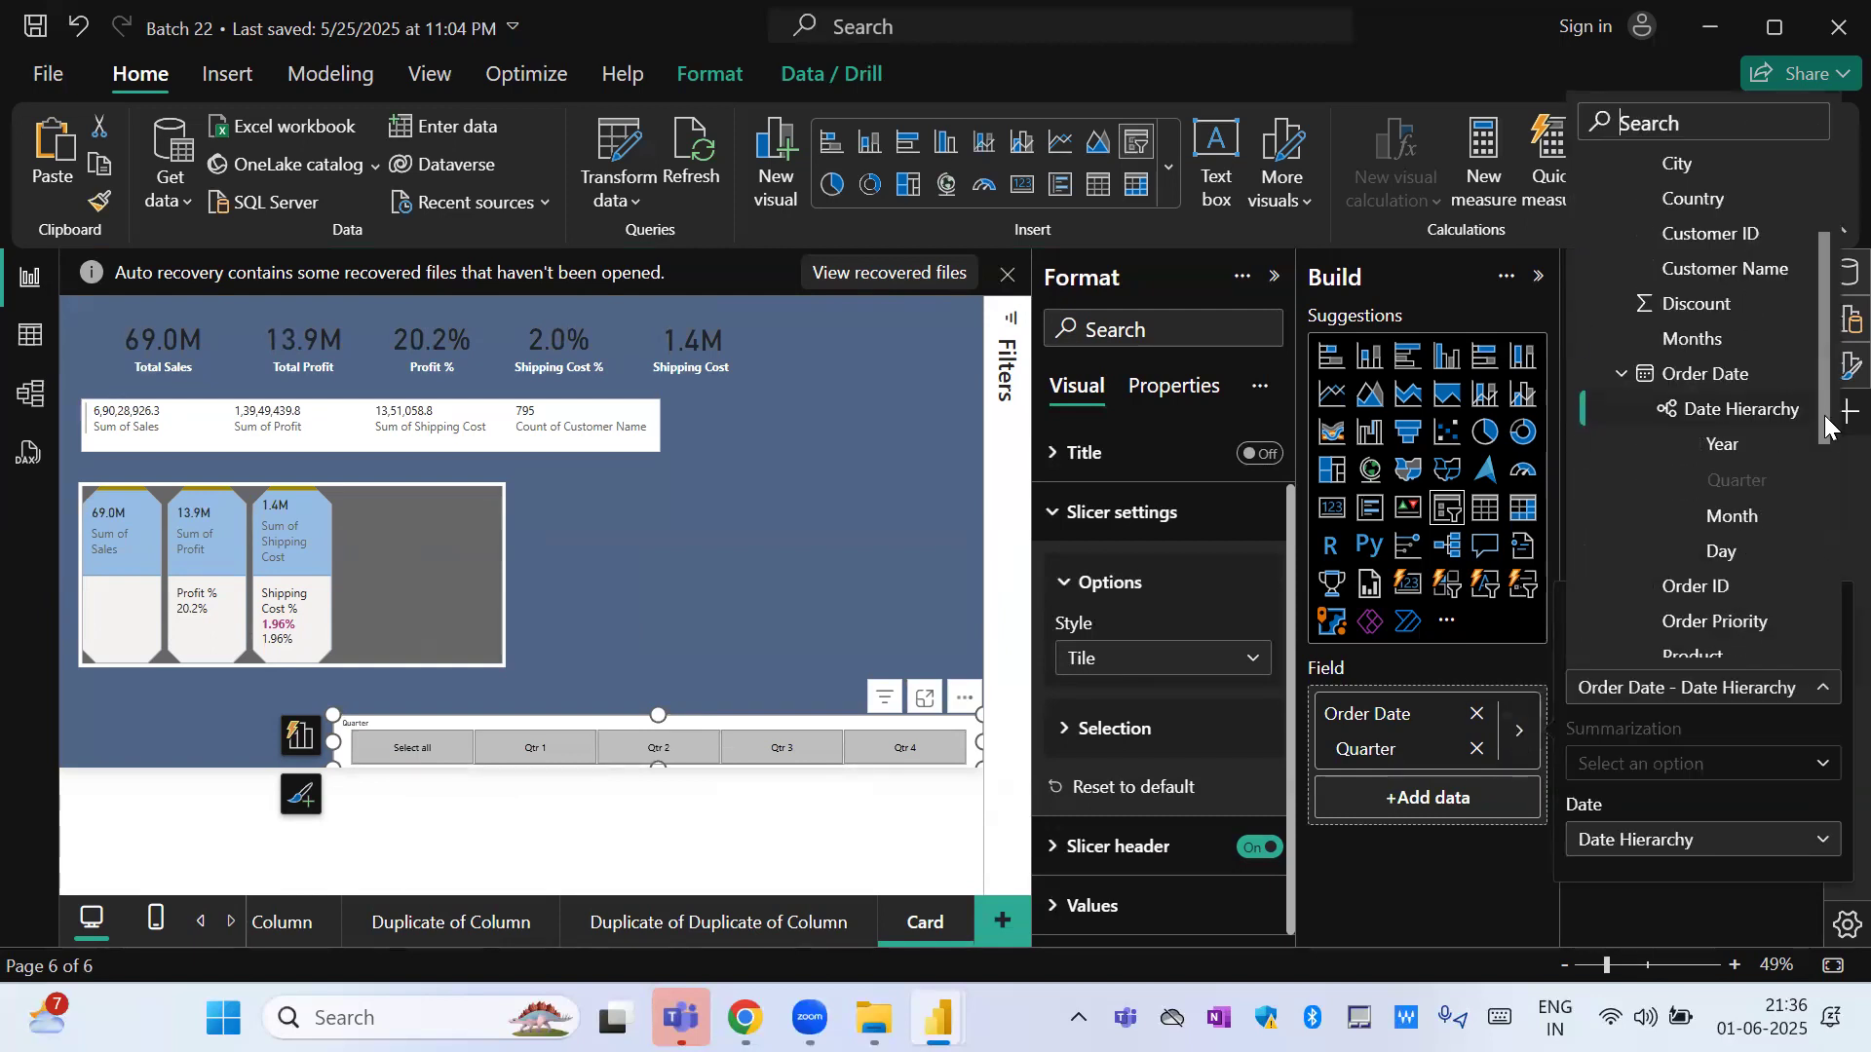
{"action": "left_click_drag", "start_coordinate": [1822, 438], "coordinate": [1812, 592]}
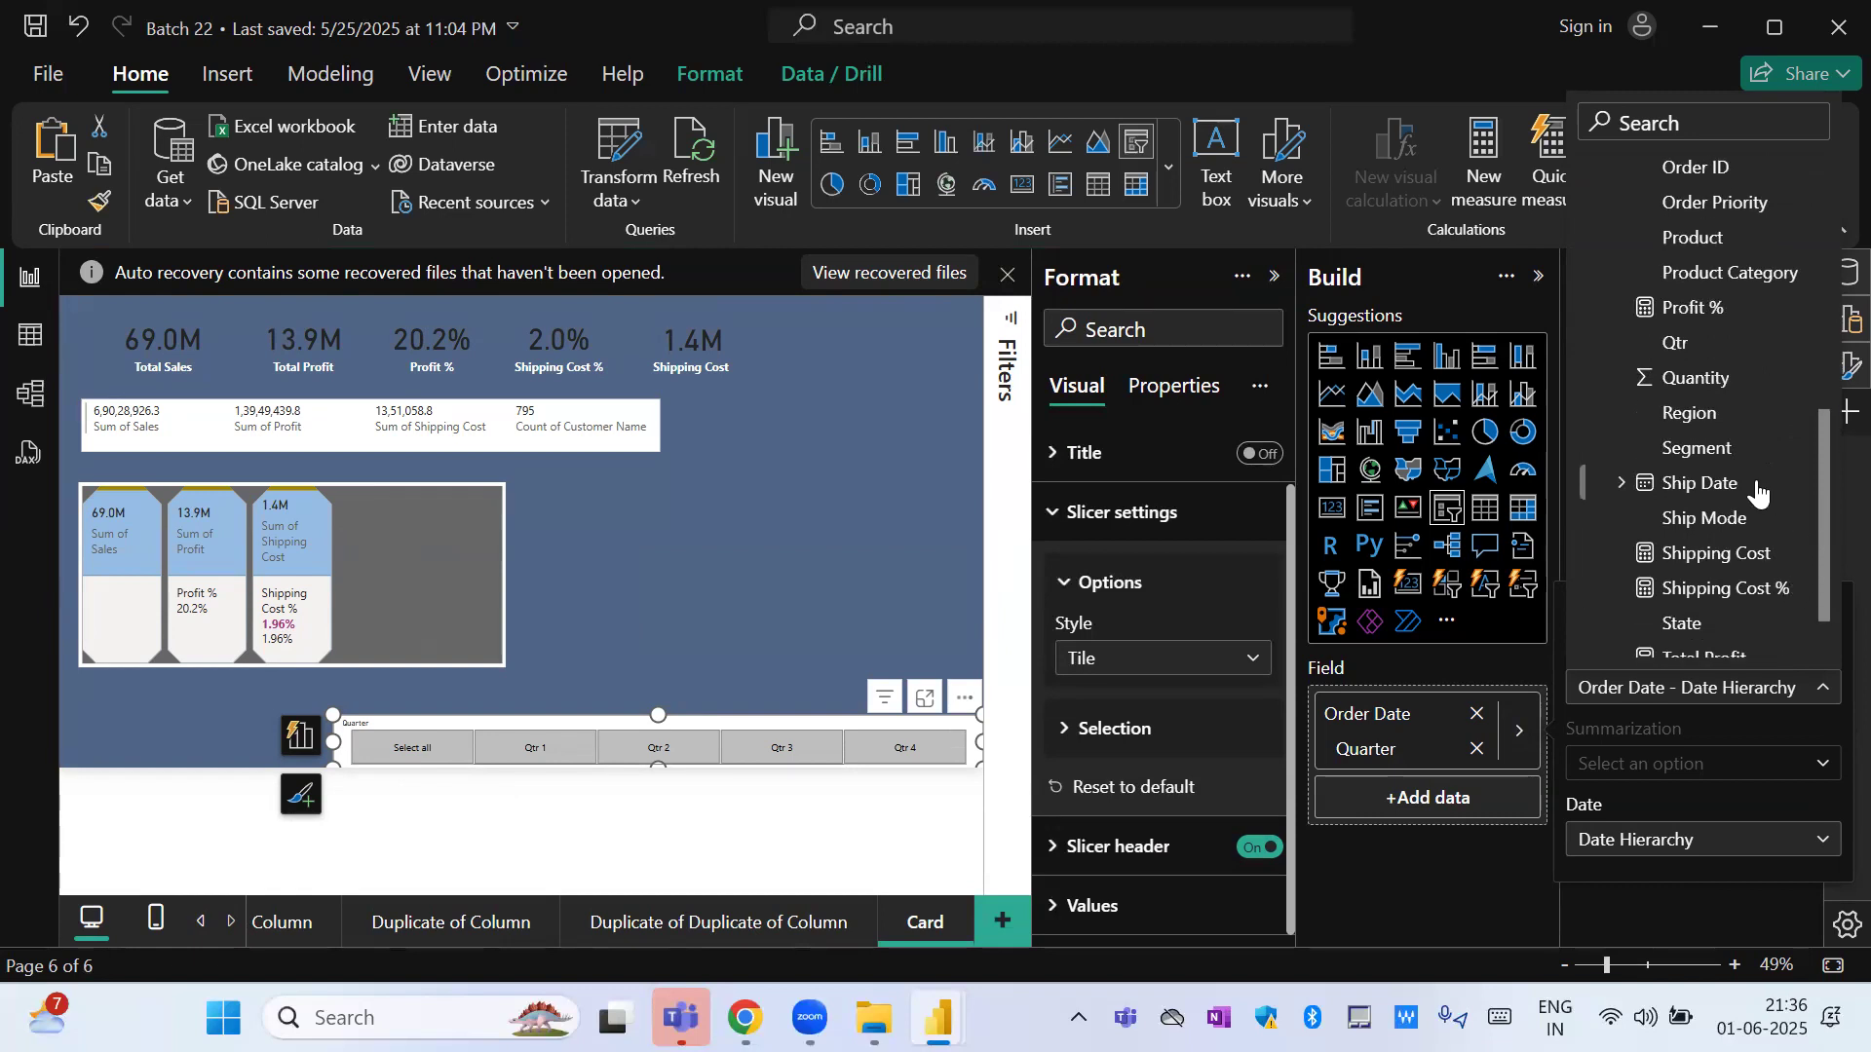
{"action": "left_click", "coordinate": [1707, 240]}
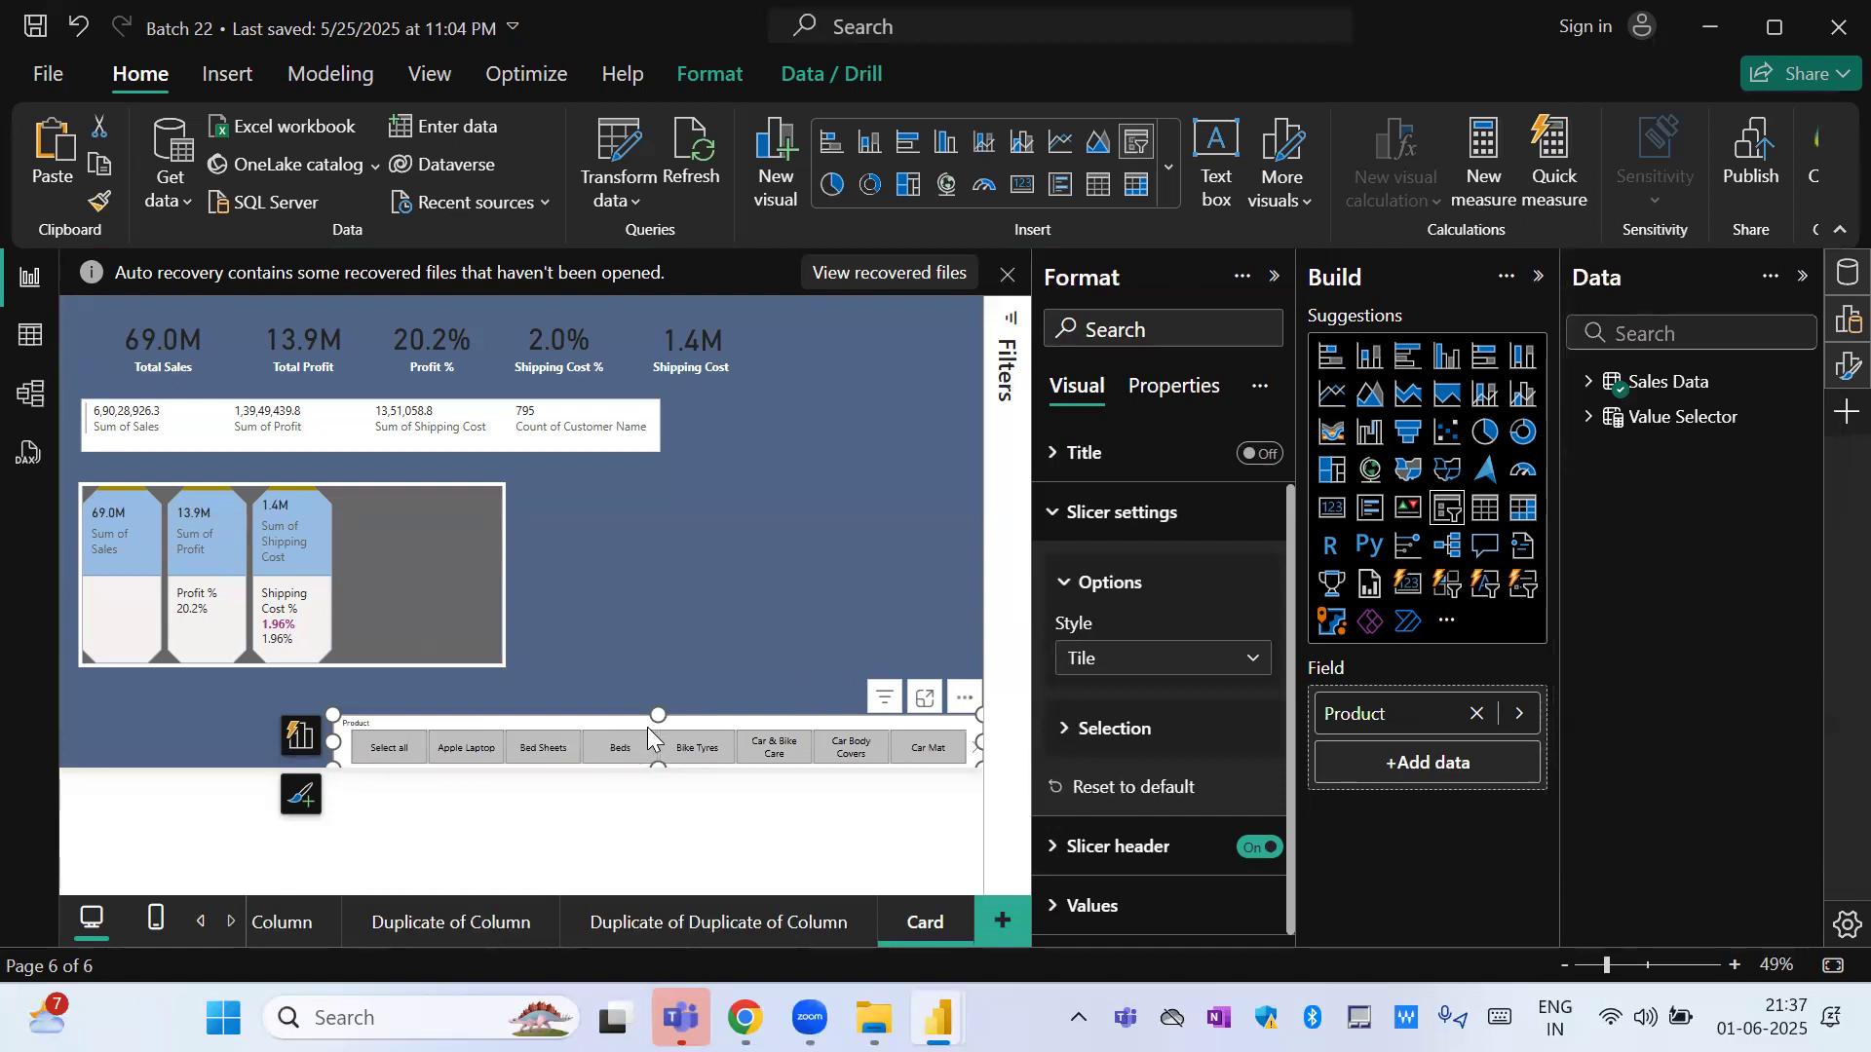
{"action": "left_click_drag", "start_coordinate": [656, 709], "coordinate": [655, 332]}
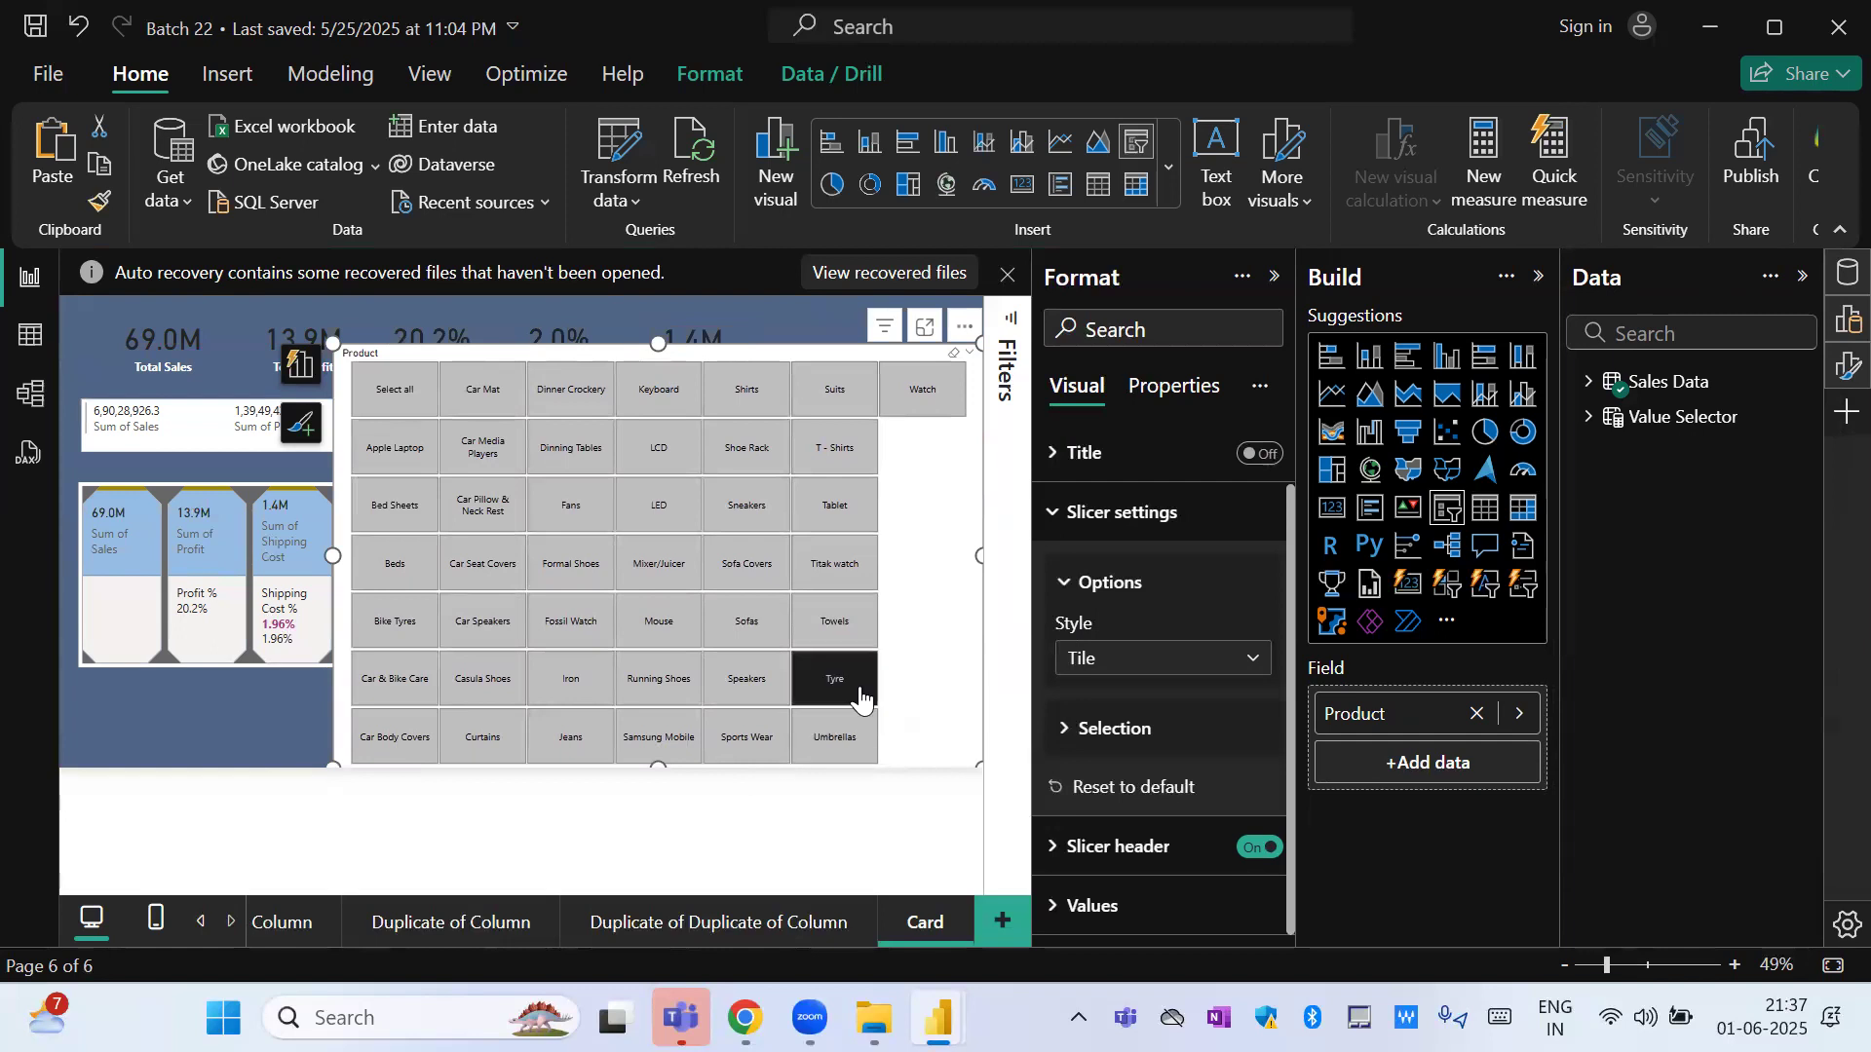
{"action": "left_click_drag", "start_coordinate": [333, 551], "coordinate": [551, 530]}
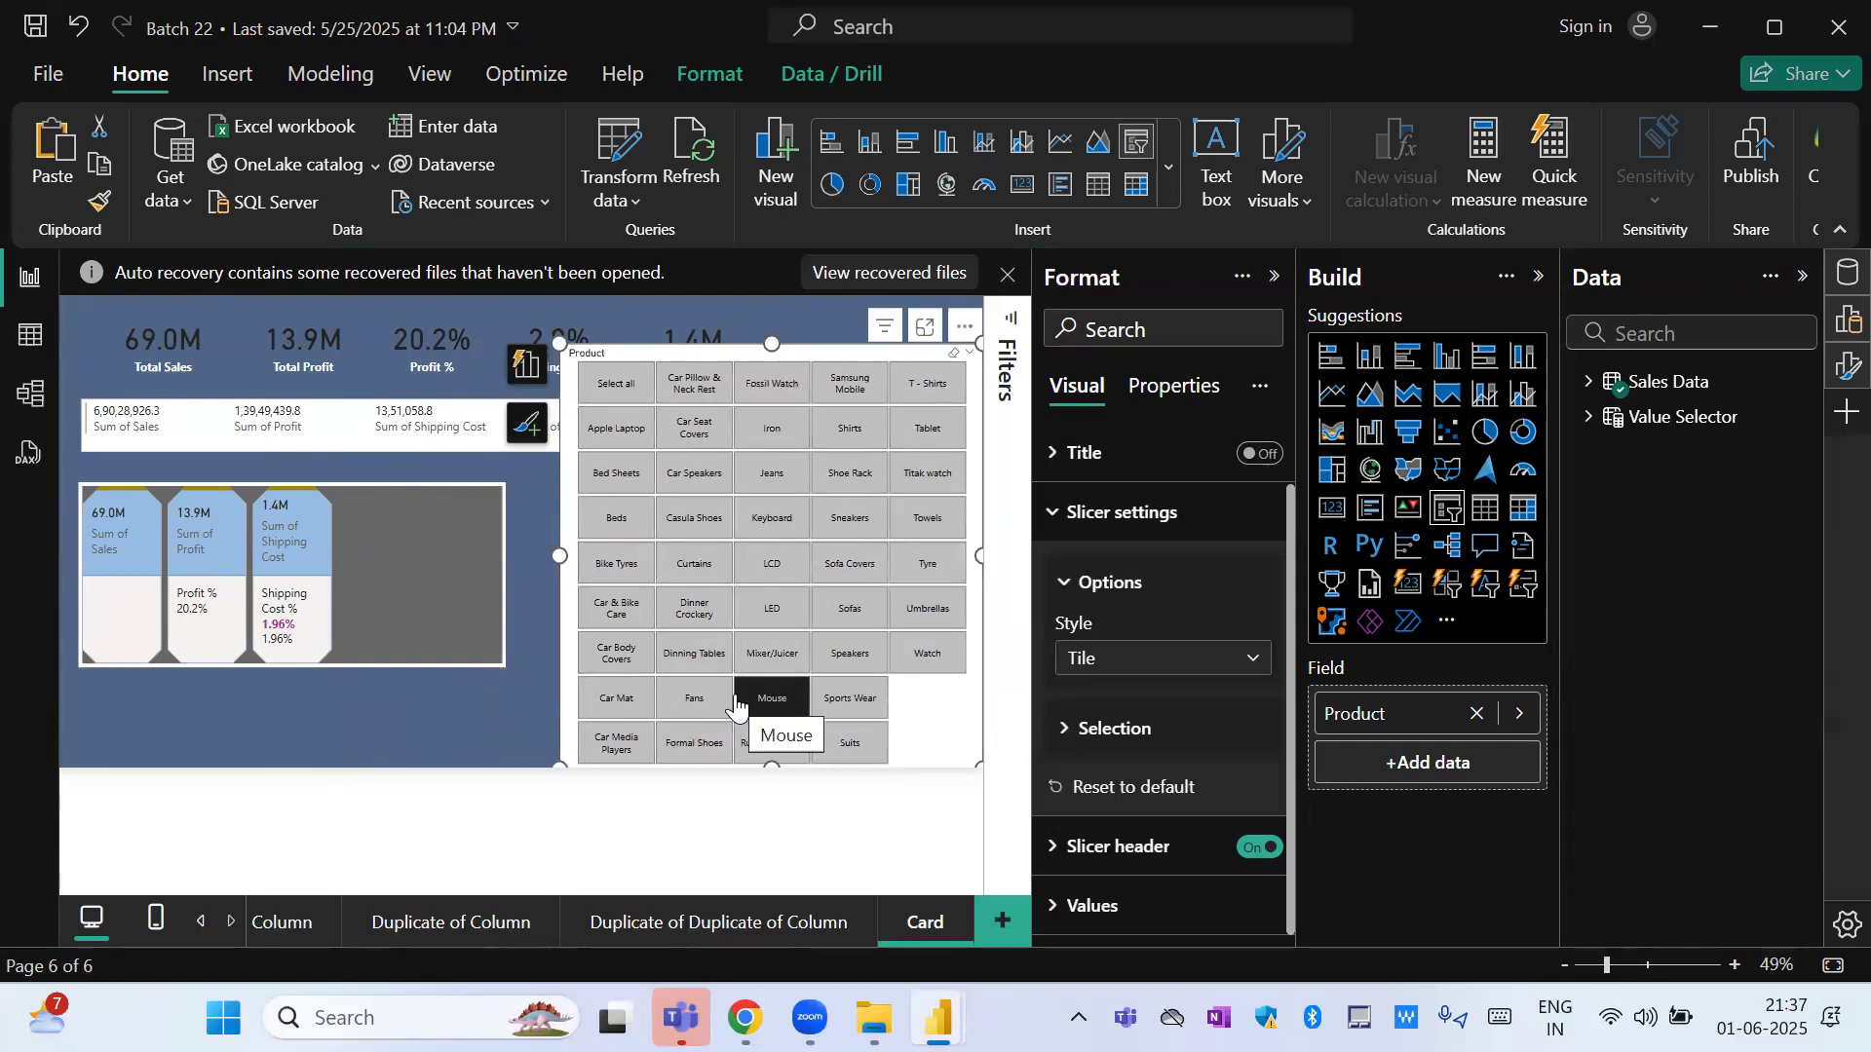
Change the Product slicer's style to Dropdown and shrink it to a small box beside the upper cards.
{"action": "left_click", "coordinate": [1175, 662]}
{"action": "left_click", "coordinate": [1133, 763]}
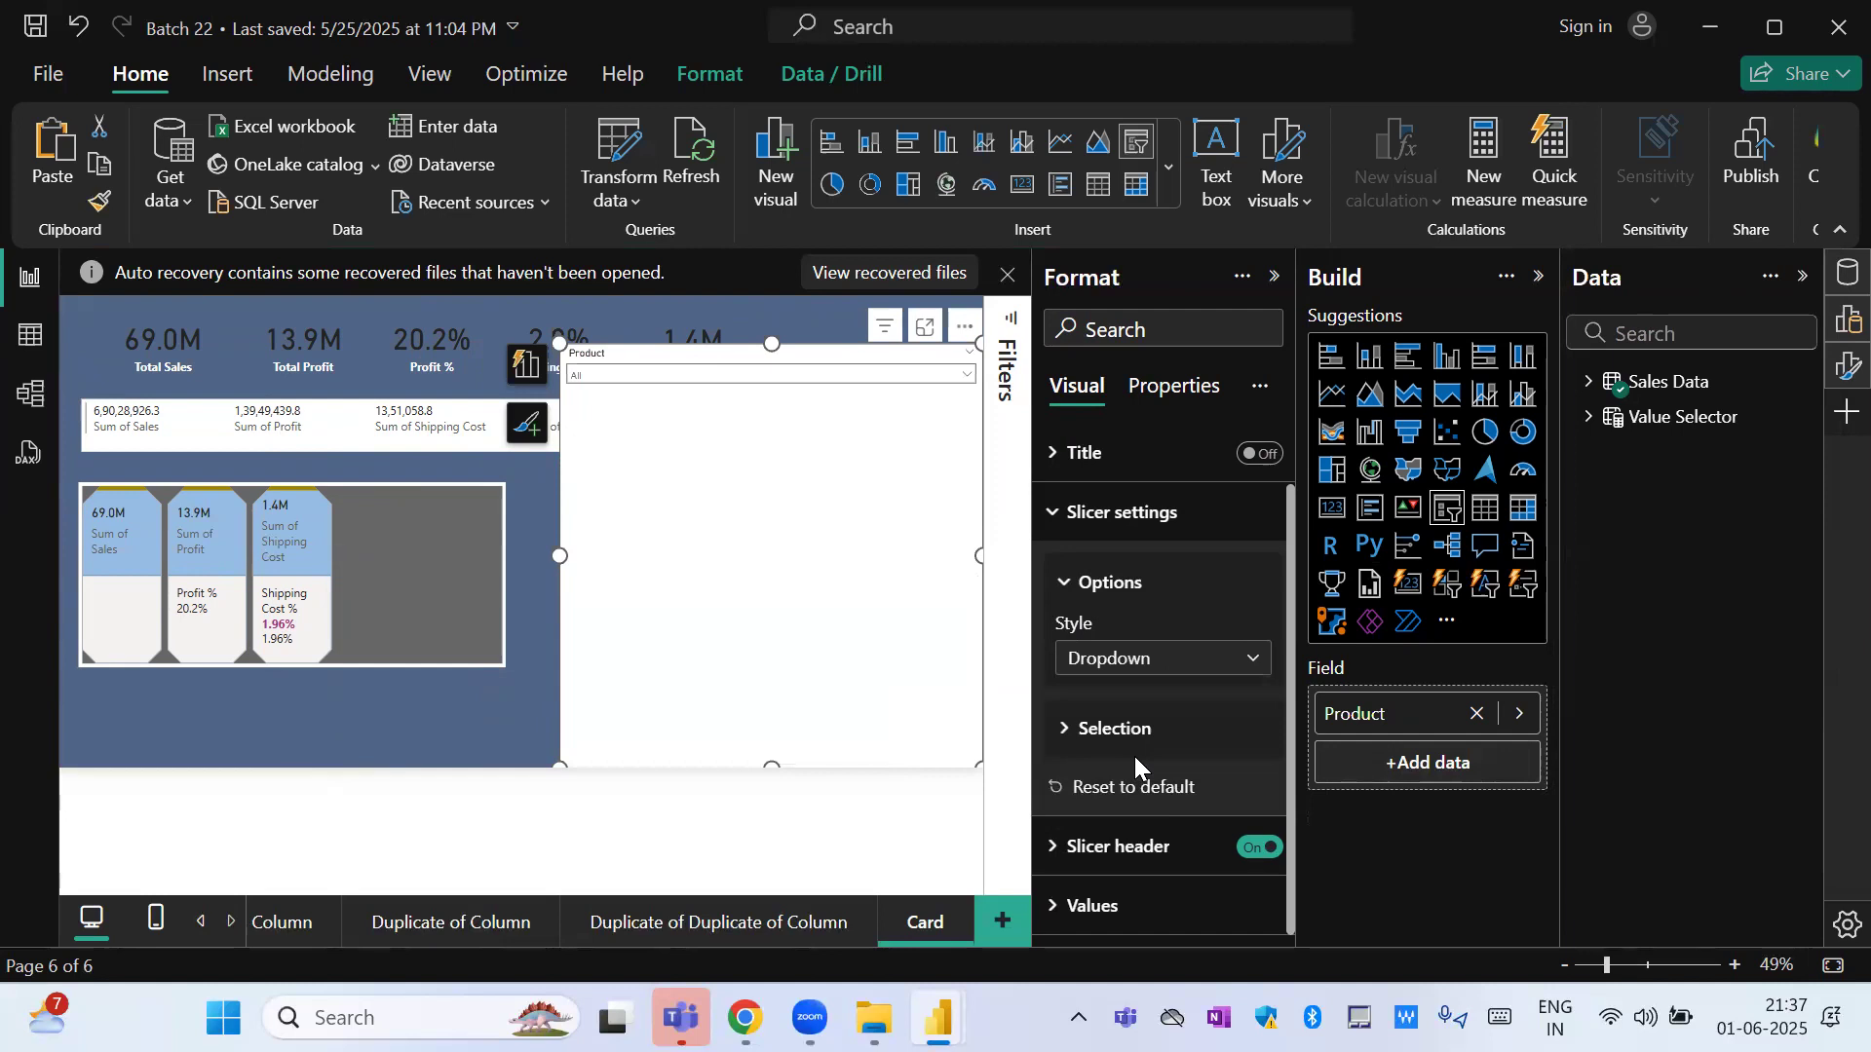
{"action": "left_click_drag", "start_coordinate": [768, 764], "coordinate": [751, 412]}
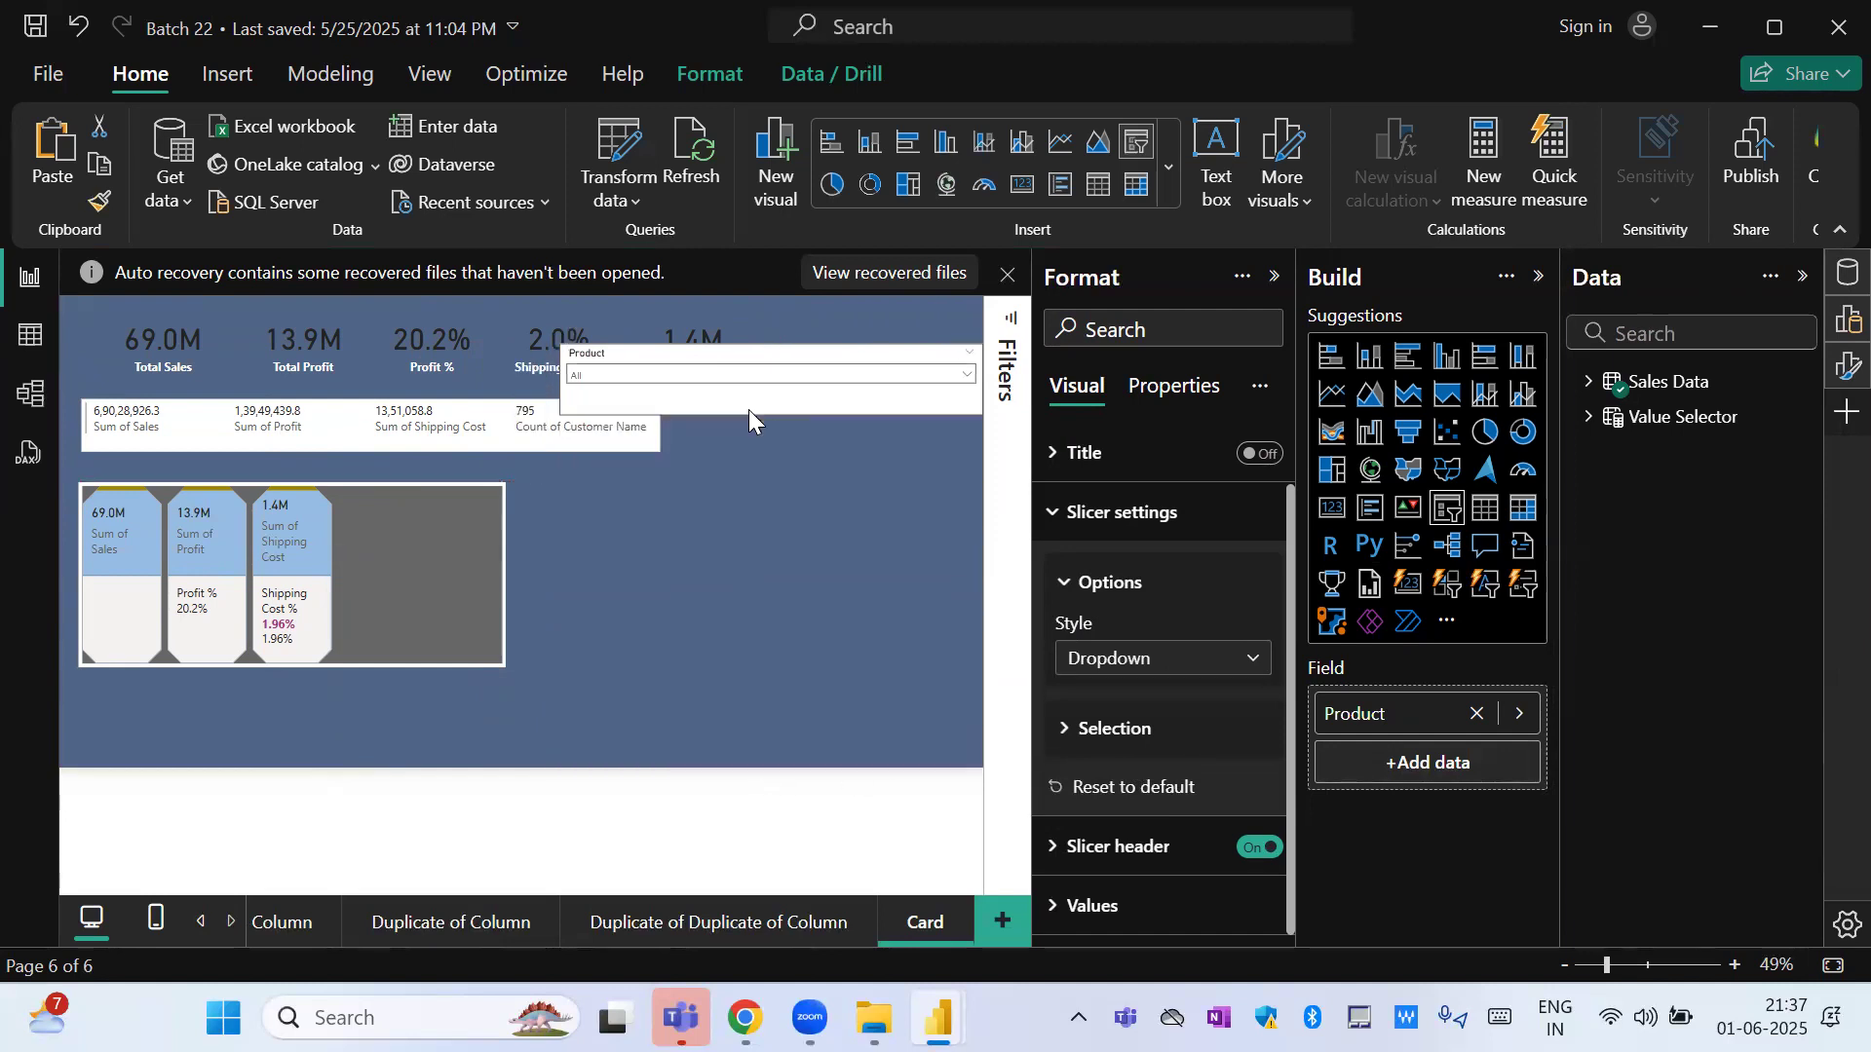
{"action": "left_click_drag", "start_coordinate": [560, 380], "coordinate": [791, 392]}
Filter the page by Bike Tyres in the Product dropdown slicer.
{"action": "left_click", "coordinate": [901, 375]}
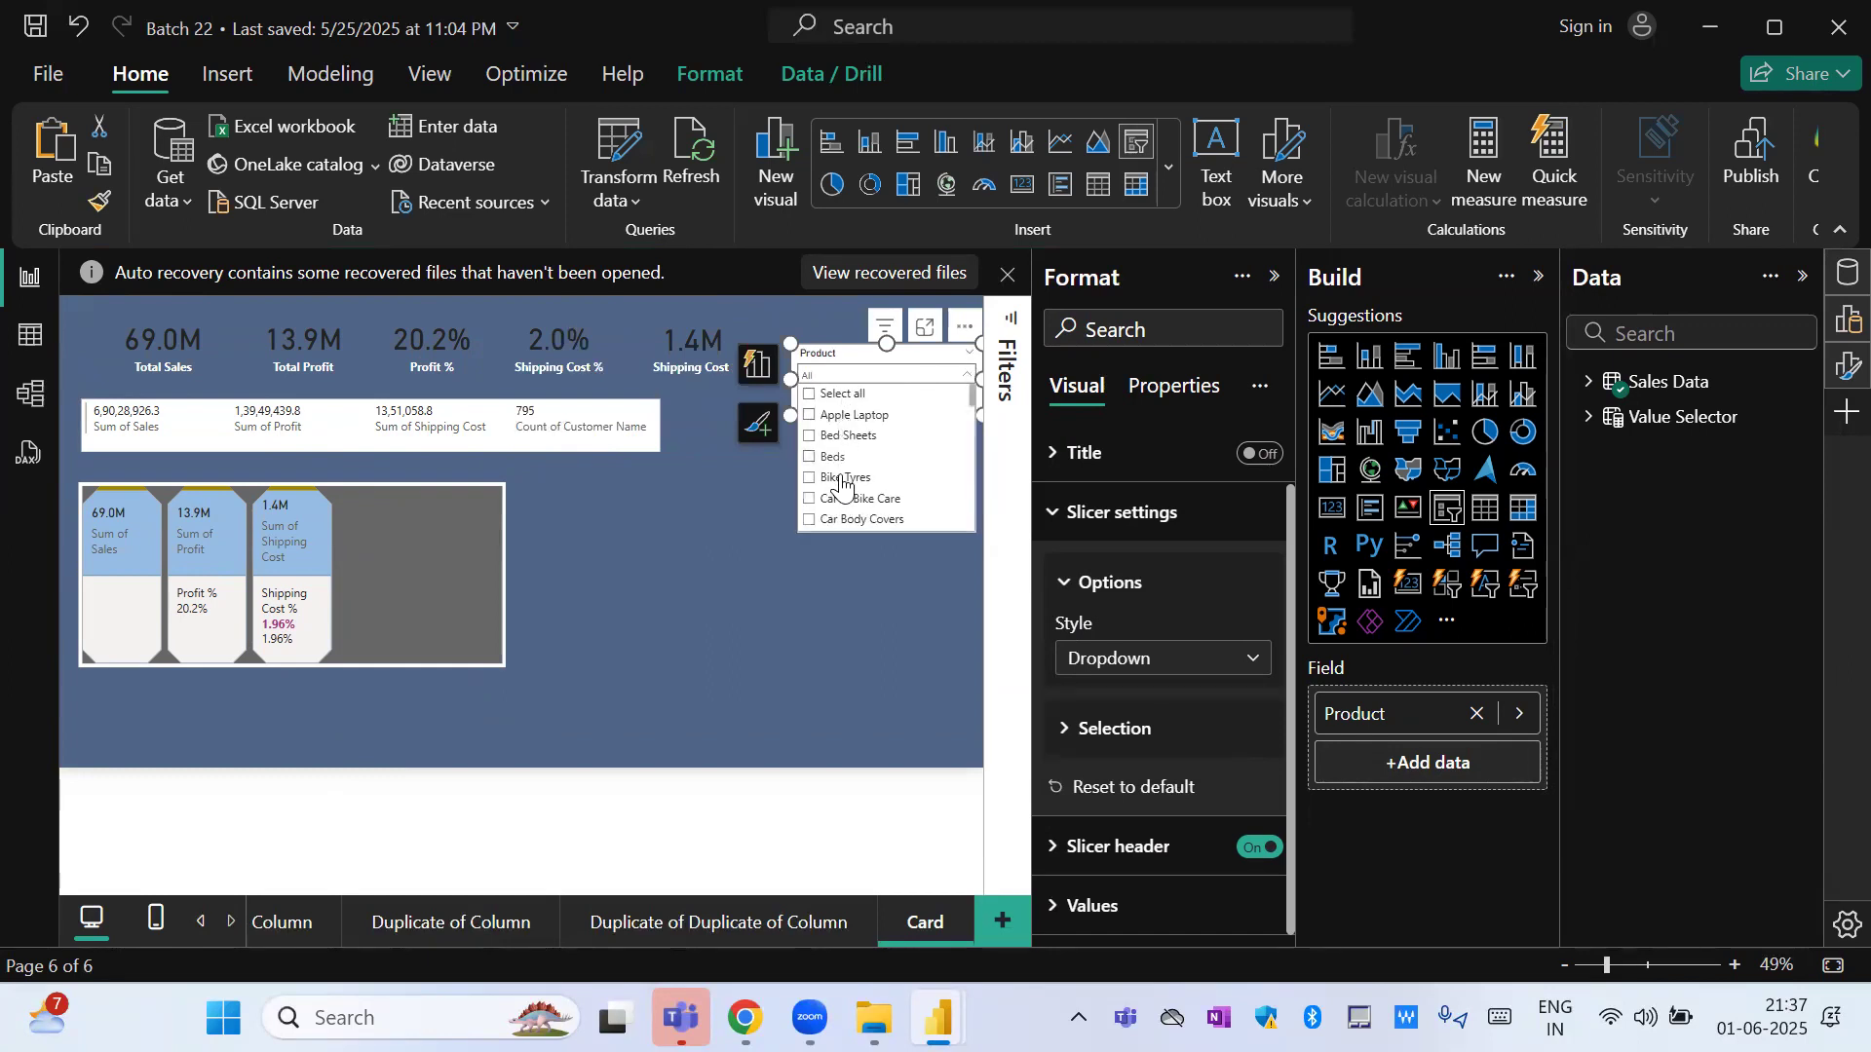
{"action": "left_click", "coordinate": [841, 479]}
{"action": "left_click", "coordinate": [828, 591]}
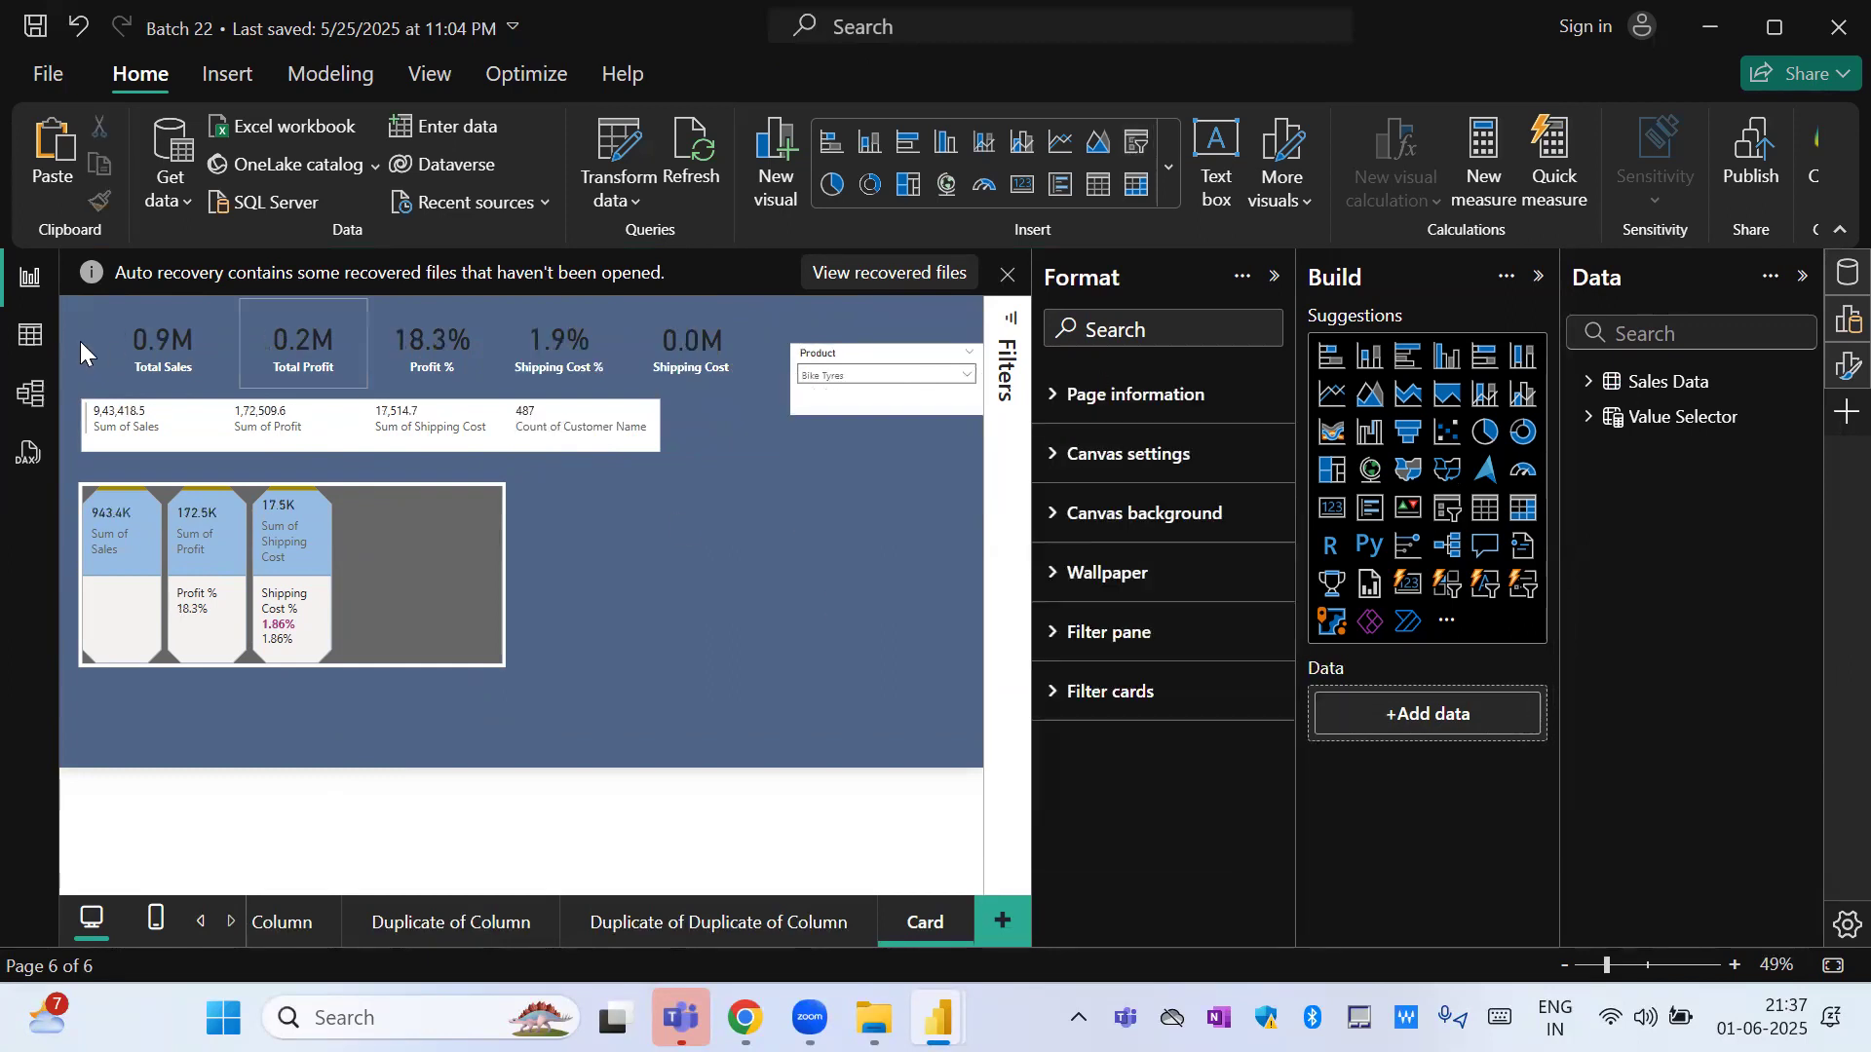
Select all products in the Product slicer, clear them all, and filter the page by Car Body Covers.
{"action": "left_click", "coordinate": [827, 375]}
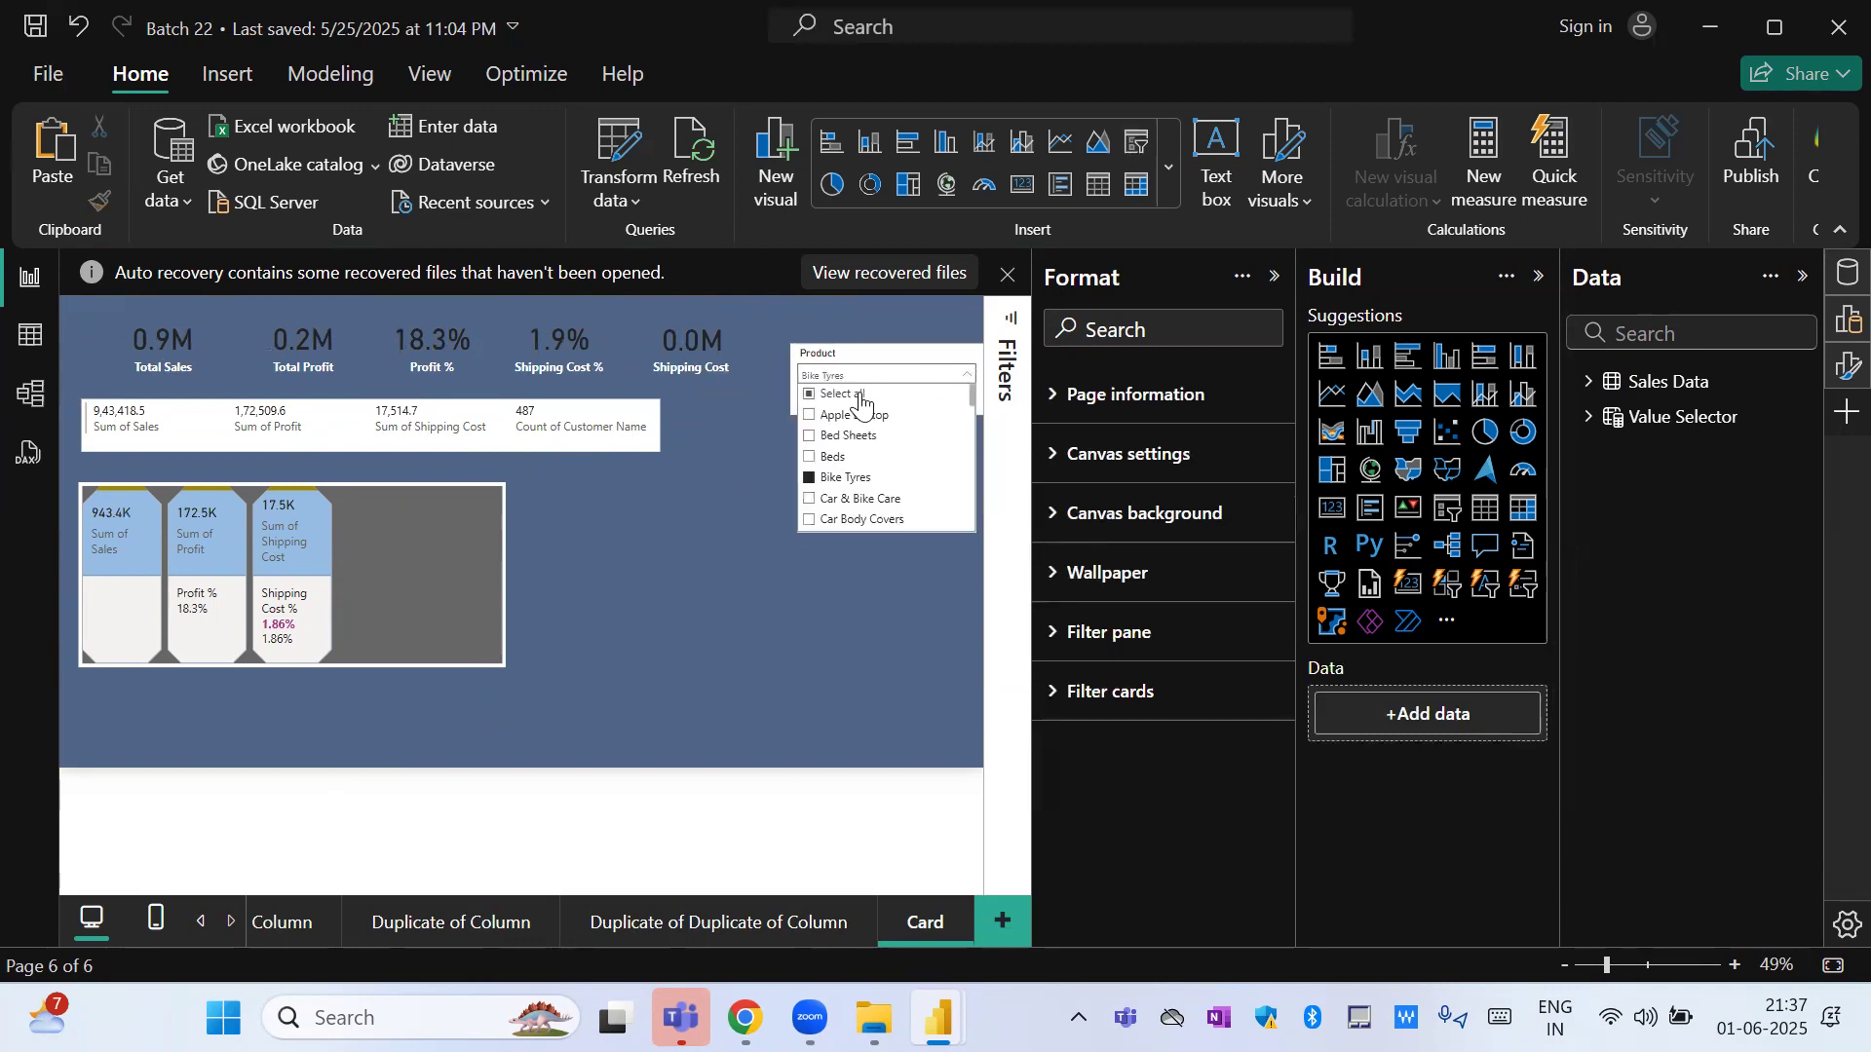
{"action": "left_click", "coordinate": [857, 394]}
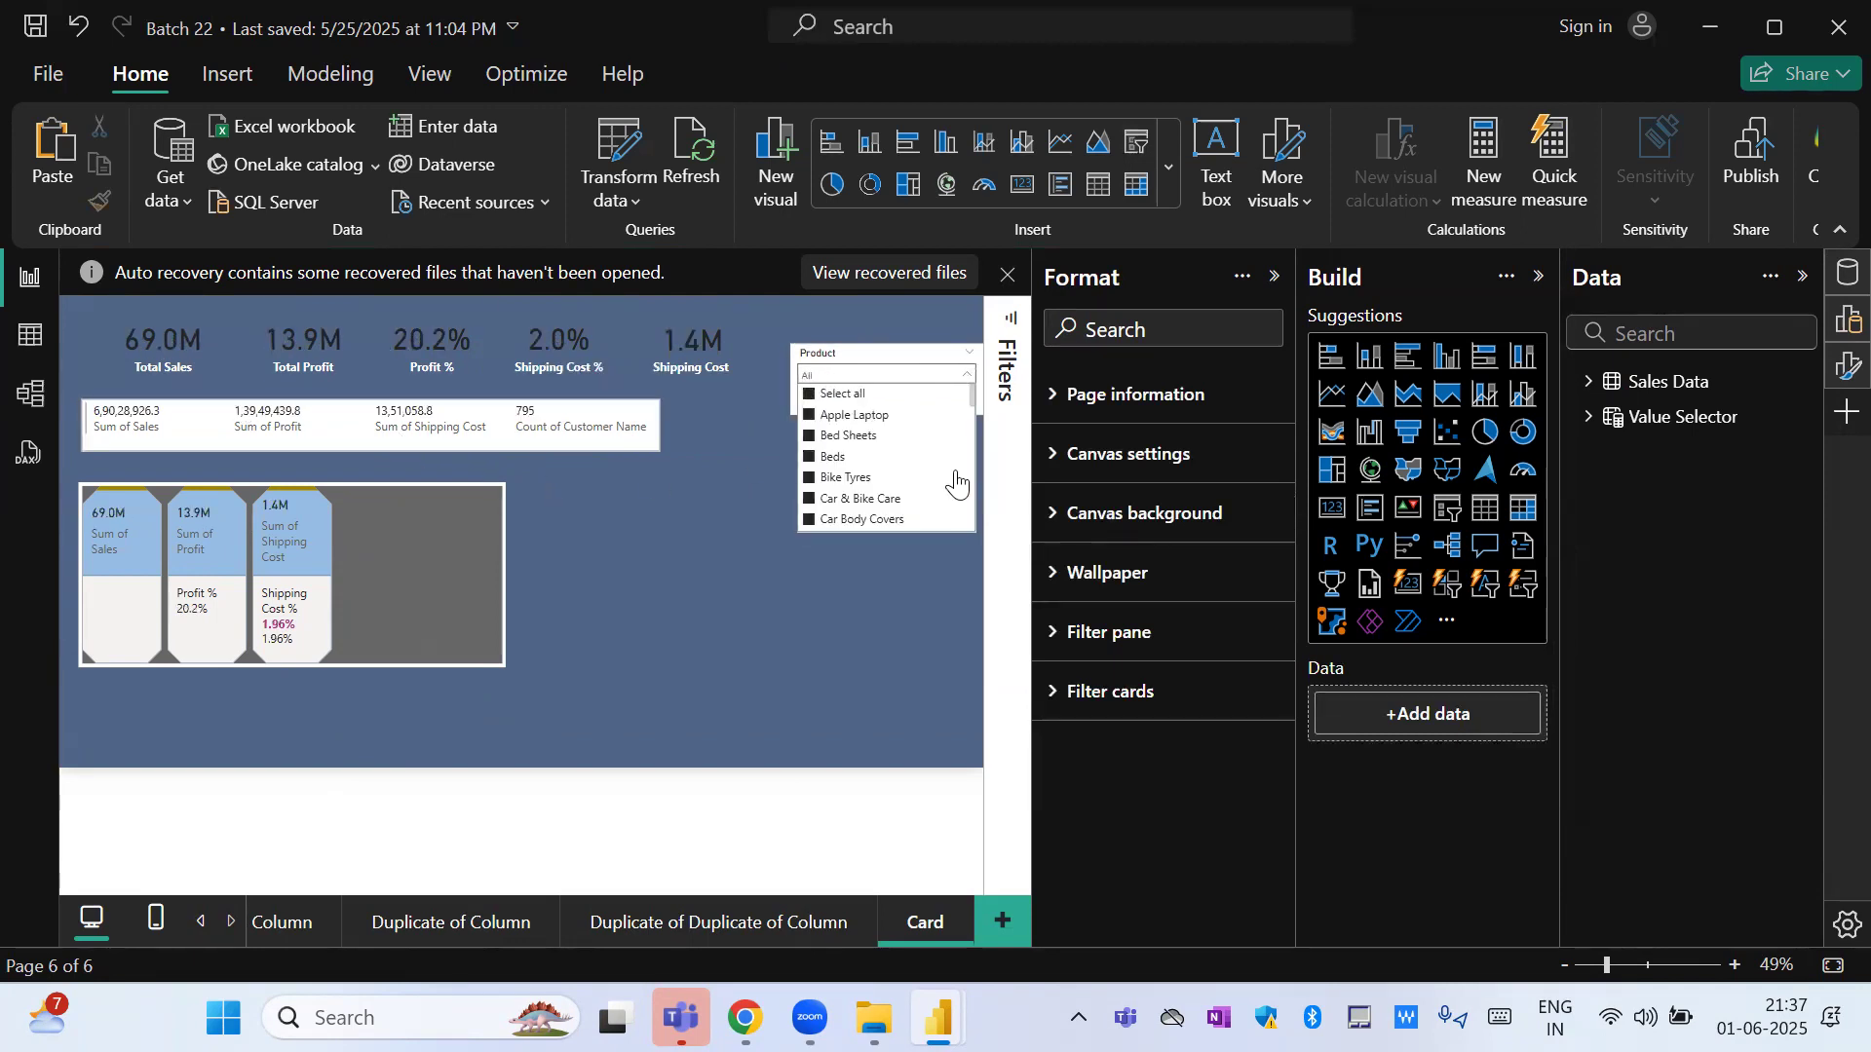
{"action": "left_click", "coordinate": [826, 396]}
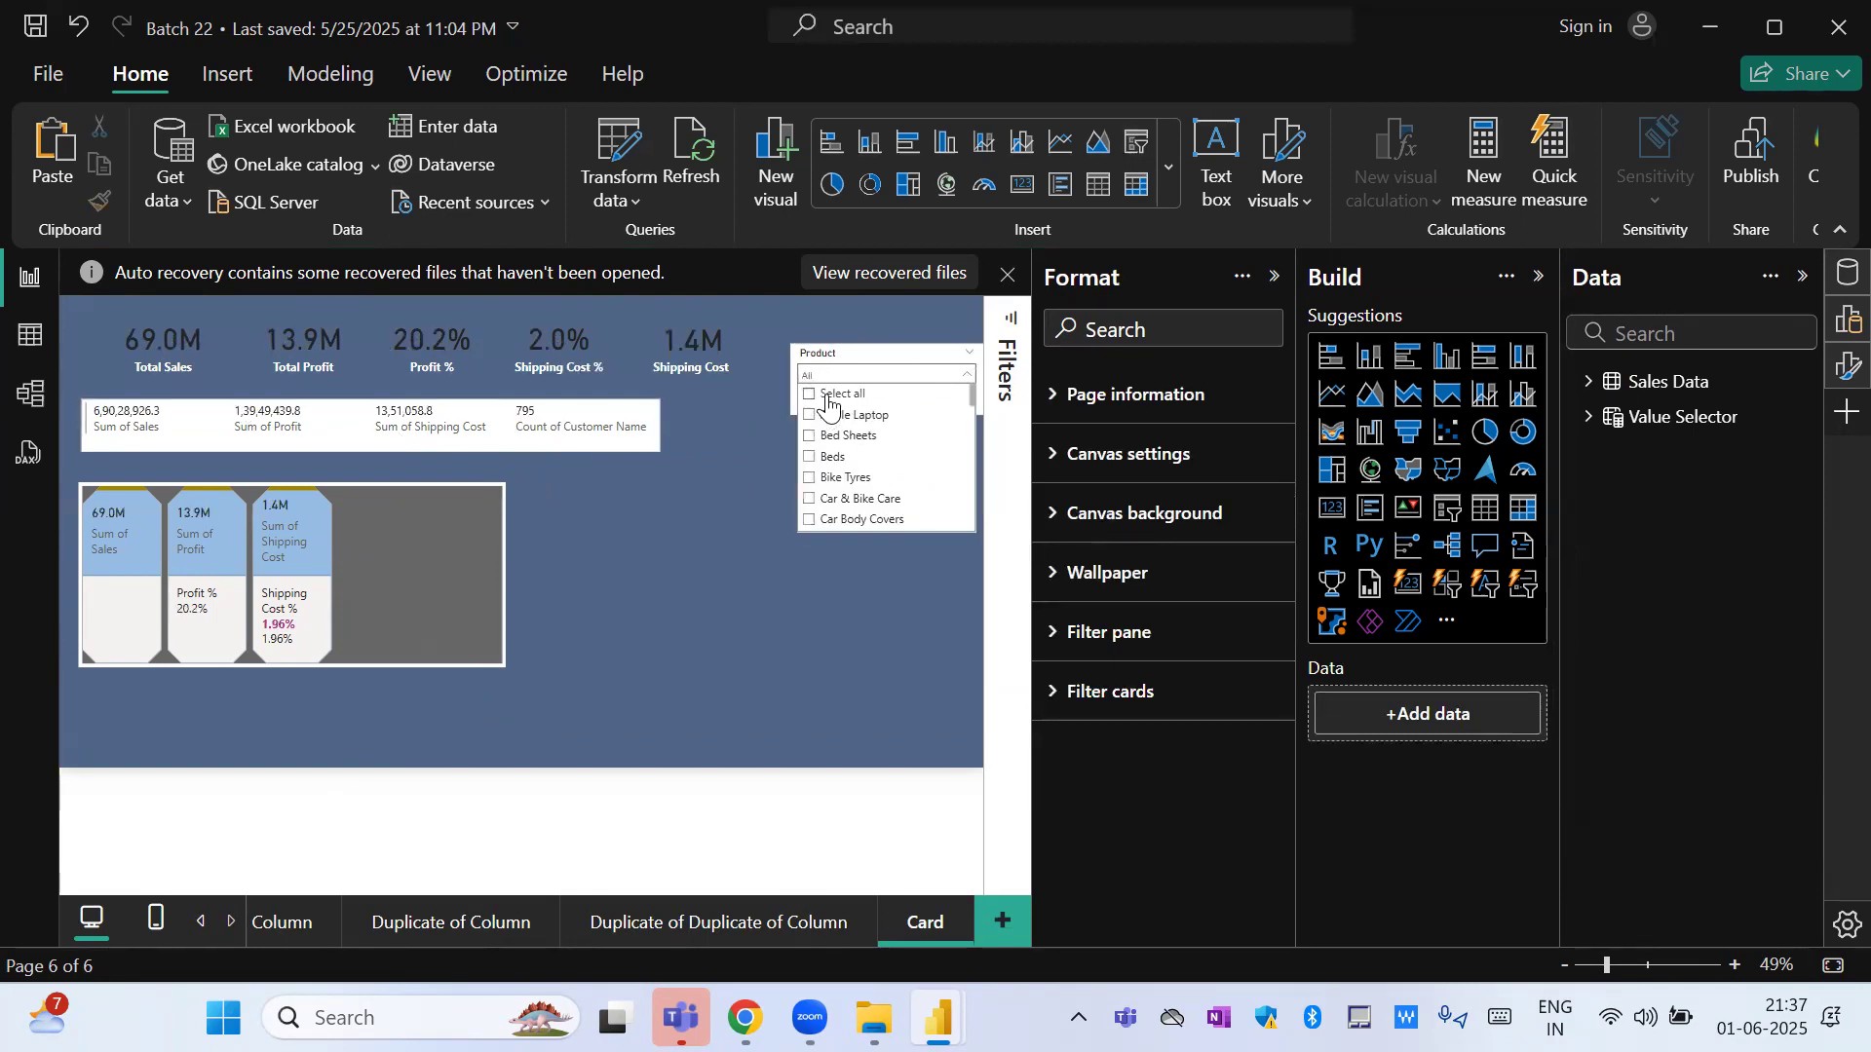
{"action": "left_click", "coordinate": [856, 522]}
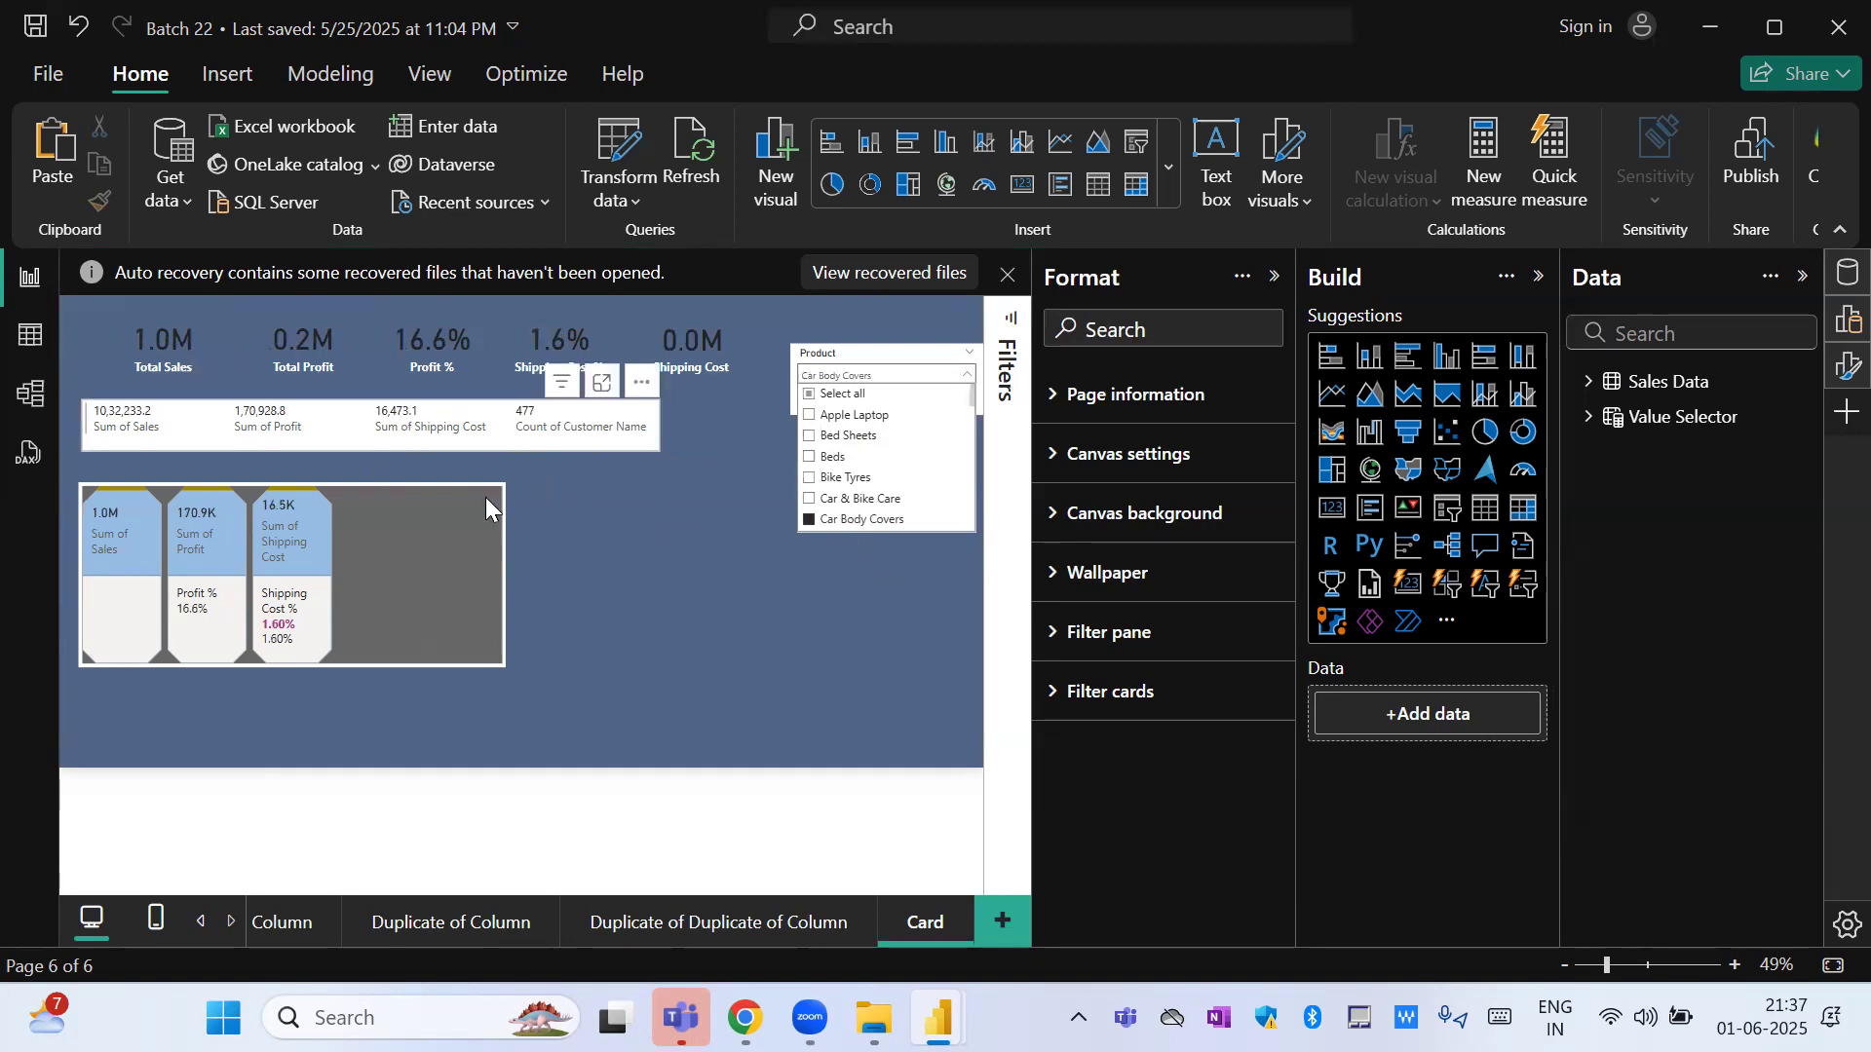
{"action": "left_click", "coordinate": [863, 627]}
Place a copy of the Product slicer directly below the original and change the copy's field to Sales.
{"action": "left_click", "coordinate": [861, 357]}
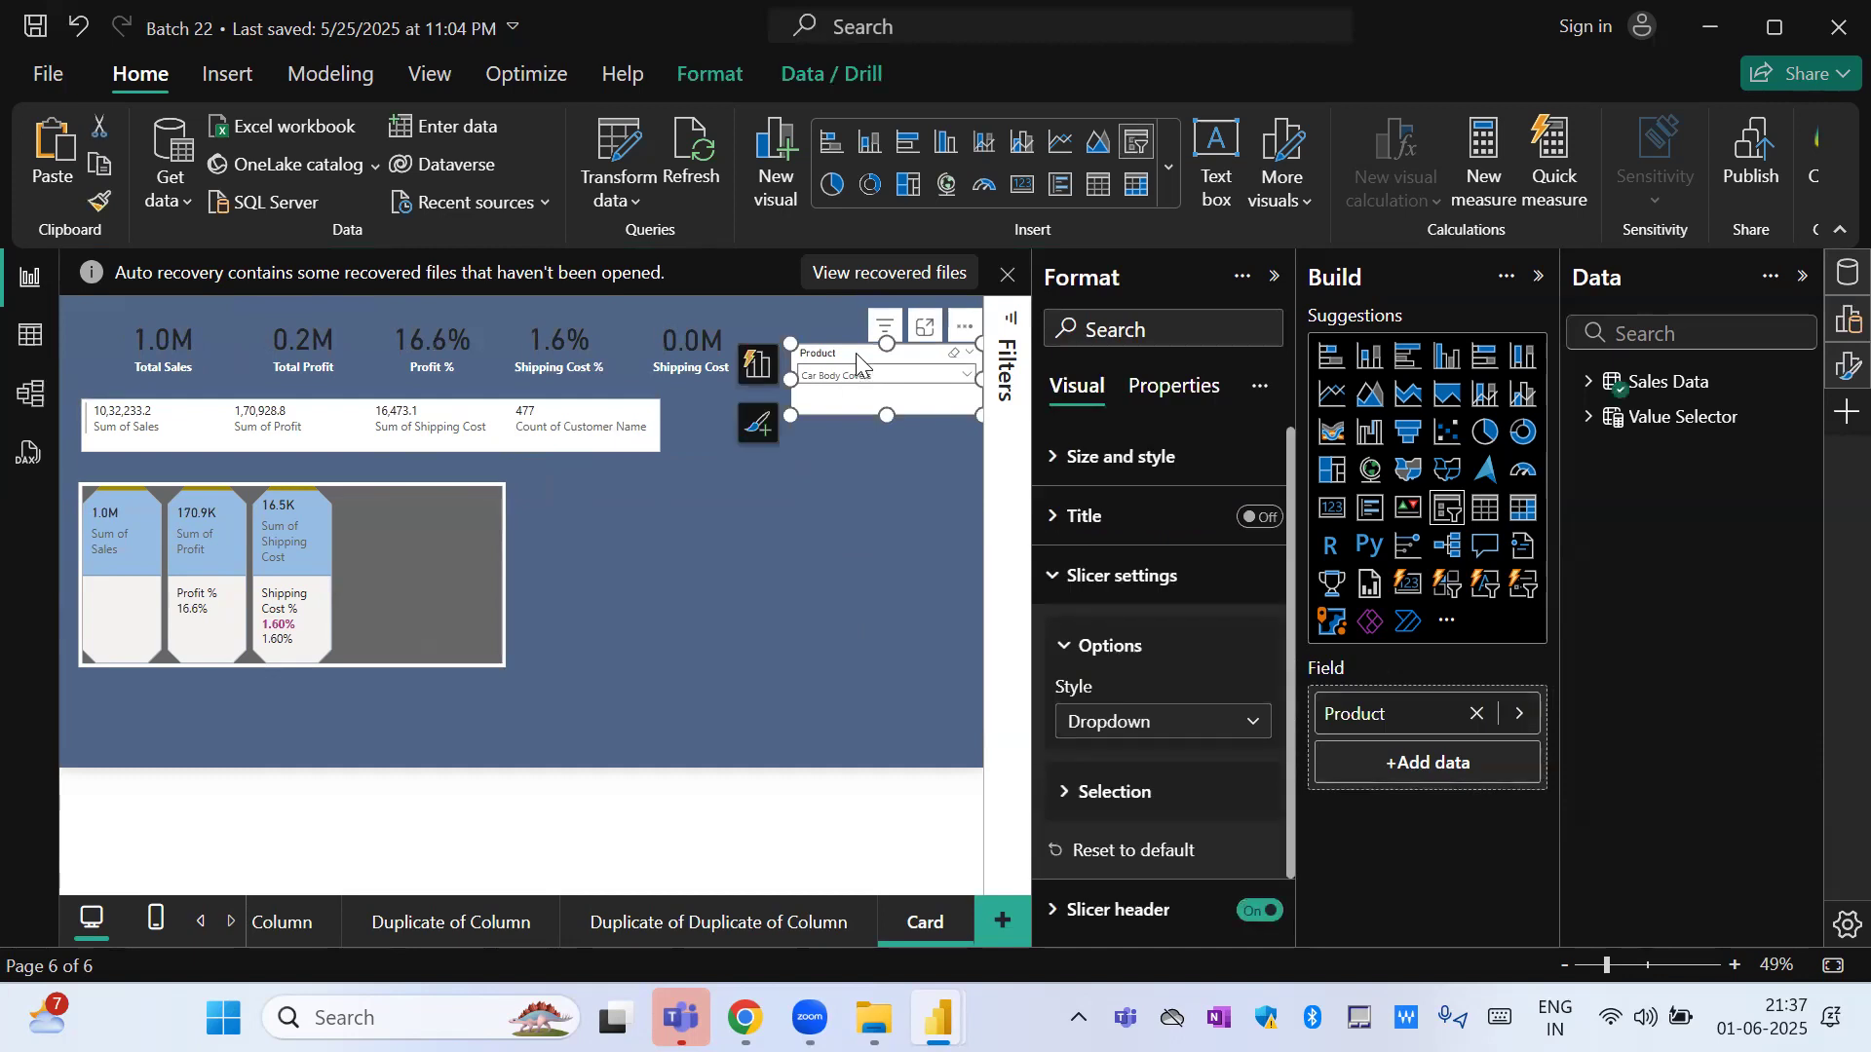
{"action": "left_click_drag", "start_coordinate": [855, 355], "coordinate": [828, 459]}
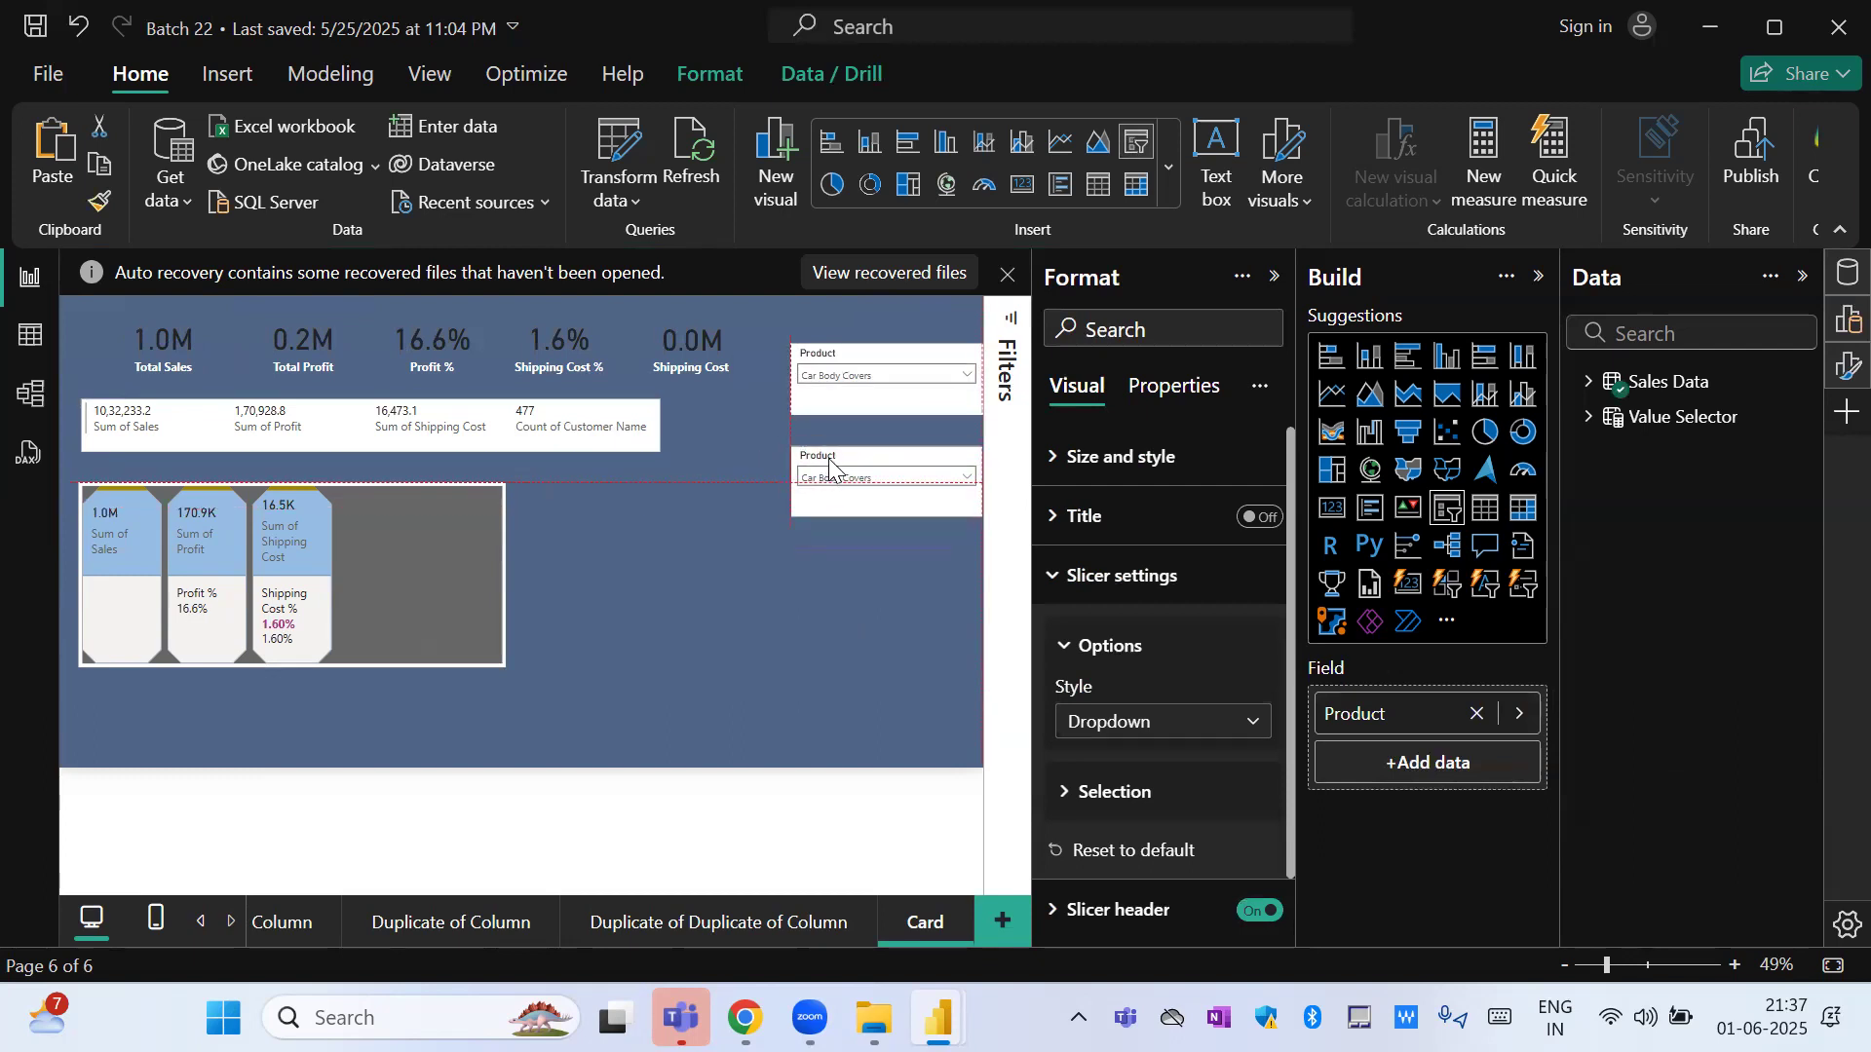
{"action": "left_click", "coordinate": [1517, 714]}
{"action": "scroll", "coordinate": [1820, 323], "scroll_direction": "up", "scroll_amount": 3}
{"action": "left_click", "coordinate": [1681, 265]}
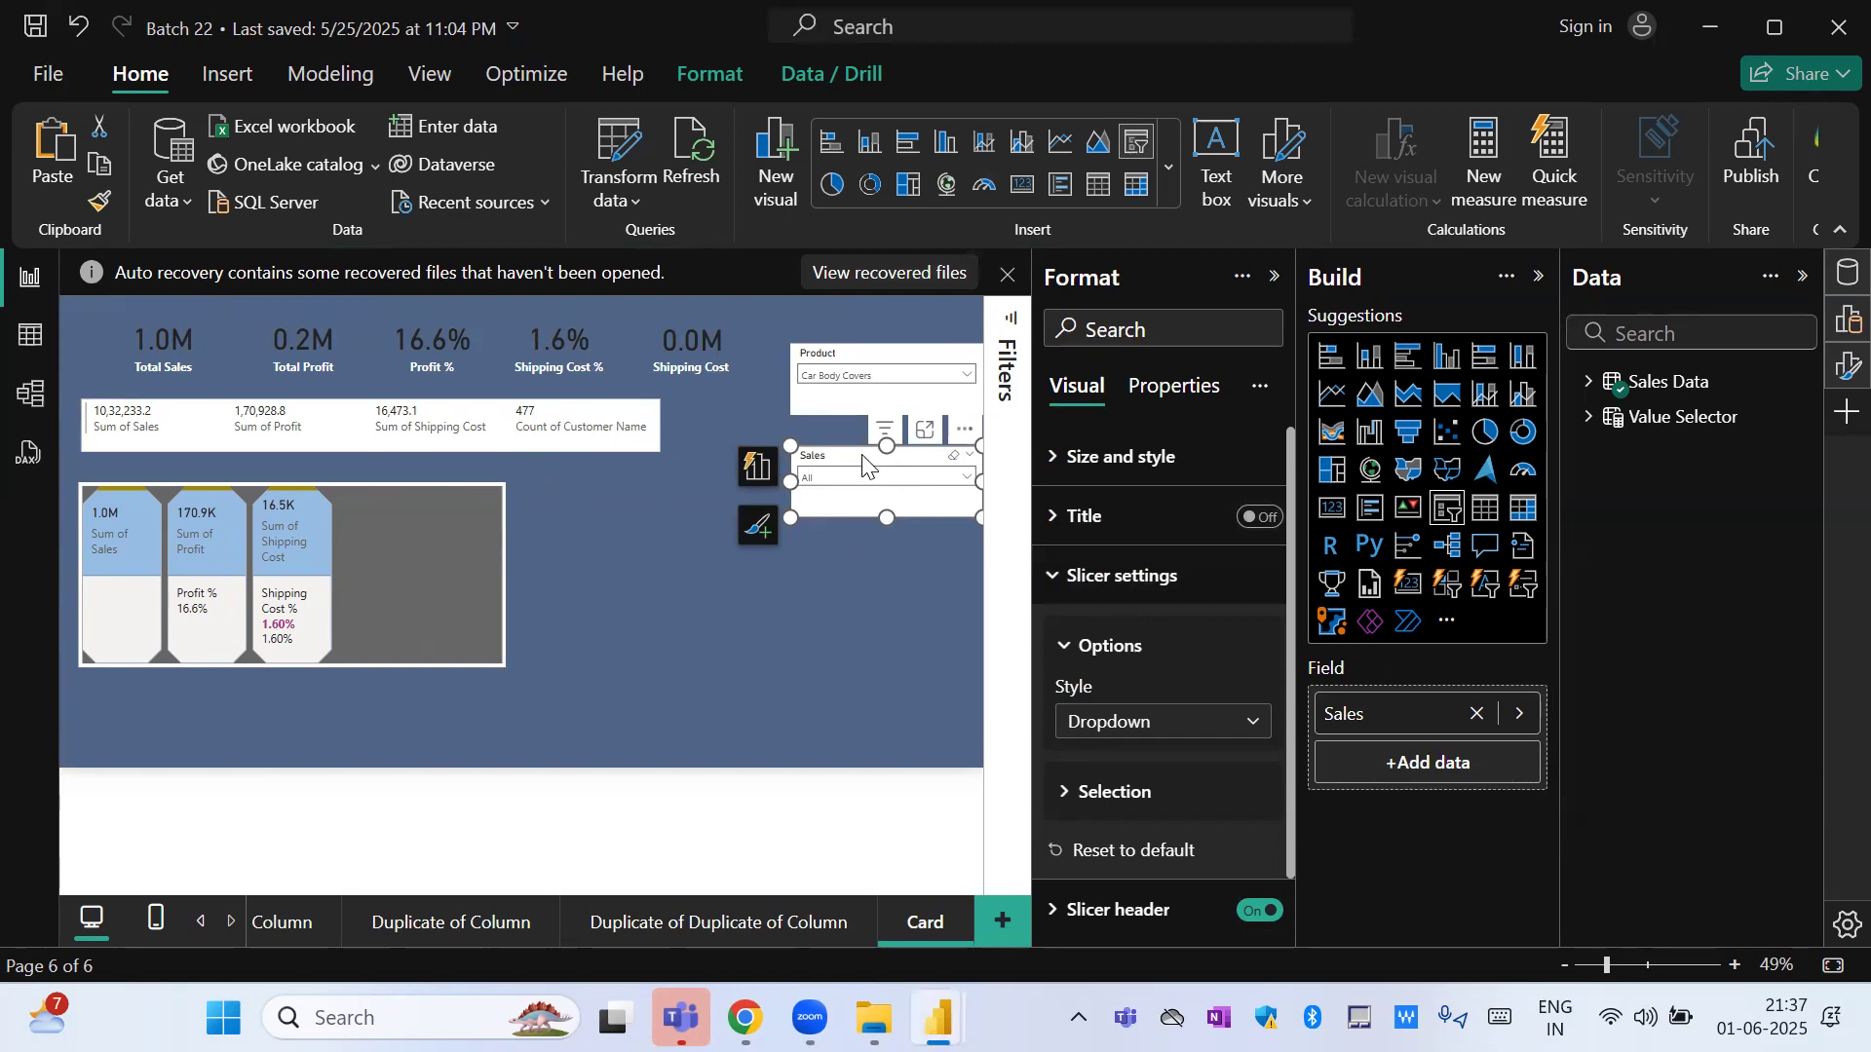
Open the complete list of style options for the Sales slicer.
{"action": "left_click", "coordinate": [1172, 724]}
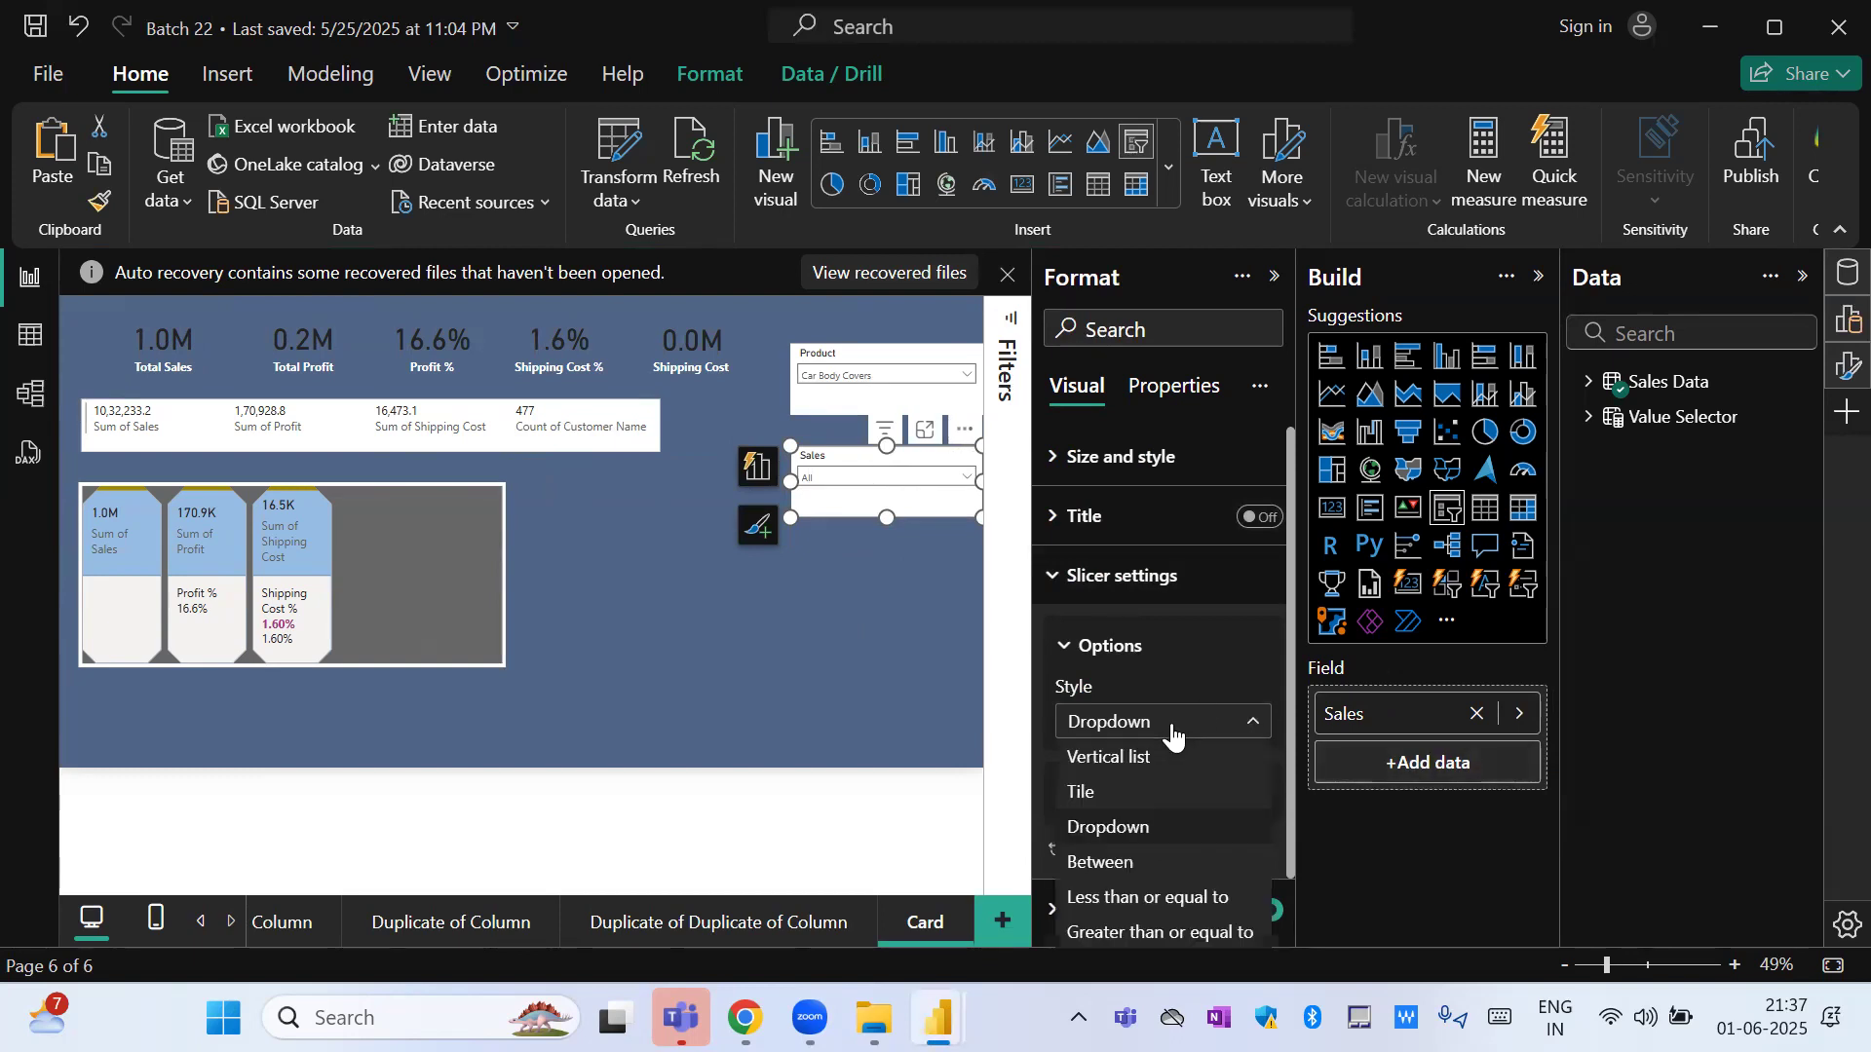
{"action": "left_click", "coordinate": [1294, 680]}
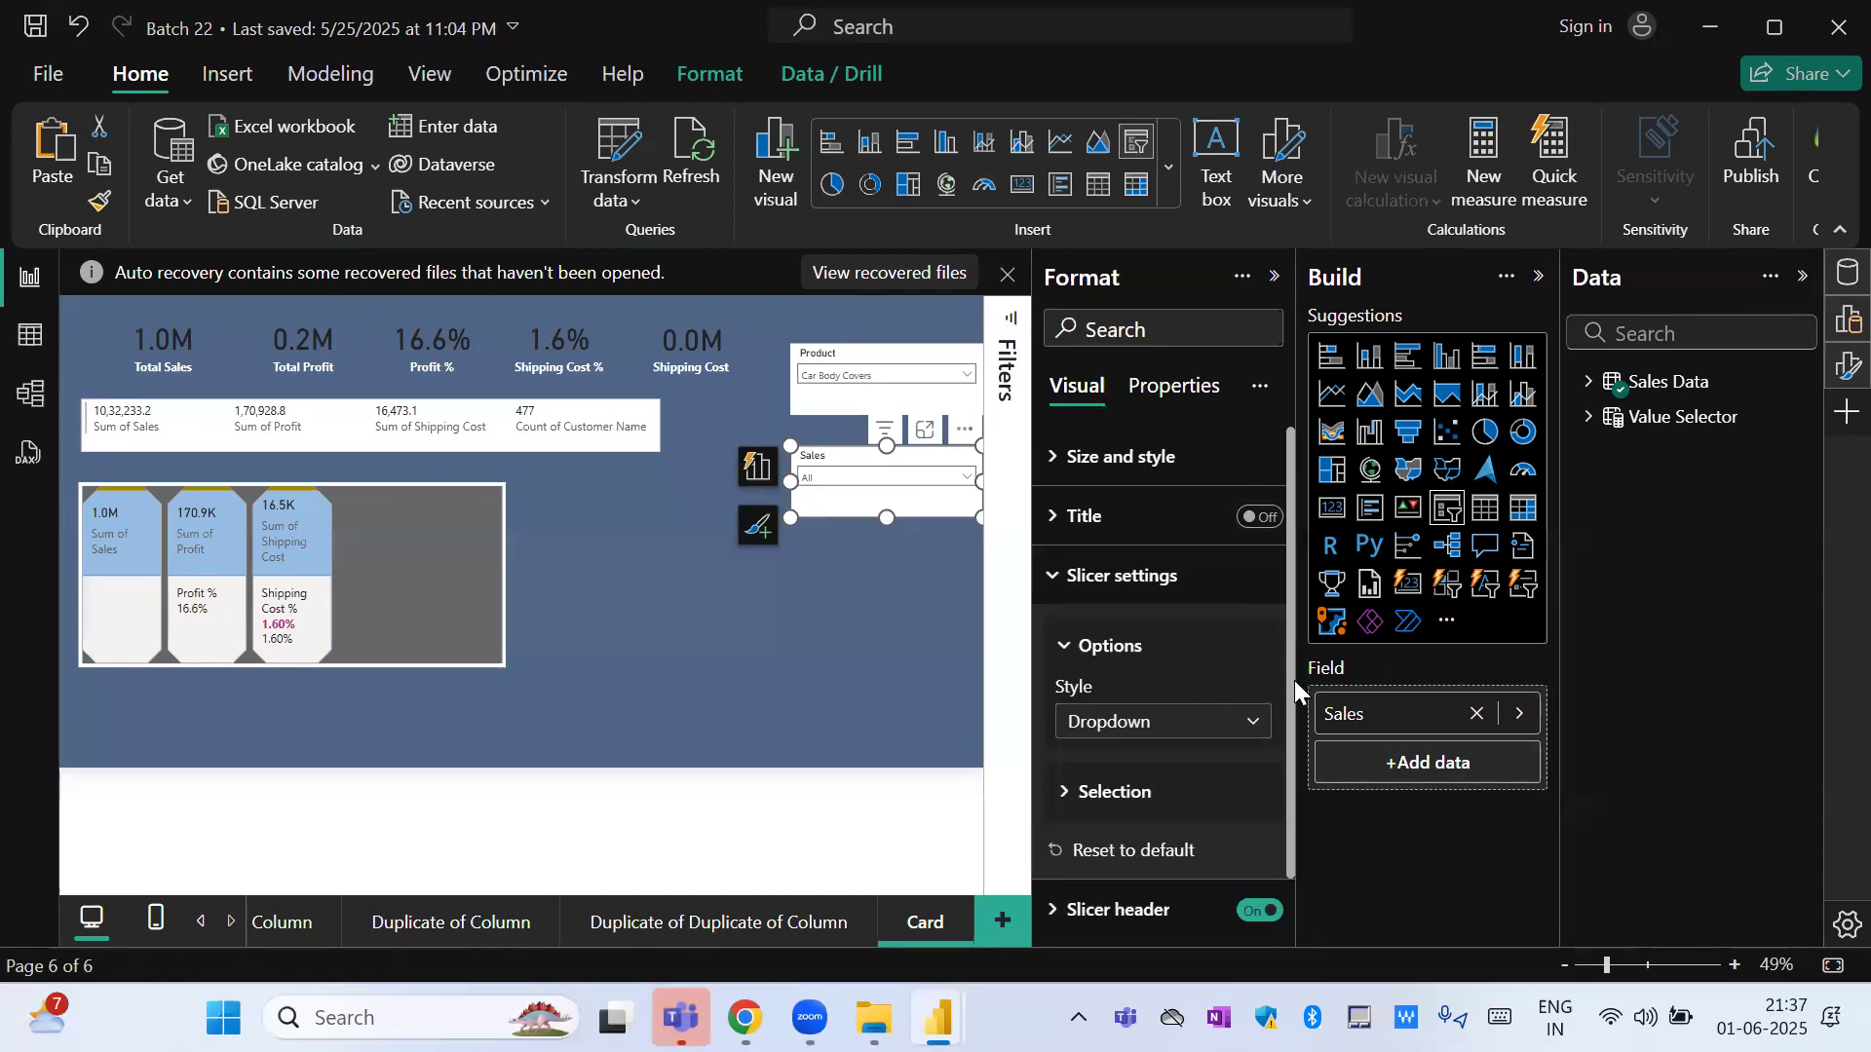
{"action": "left_click", "coordinate": [1185, 730]}
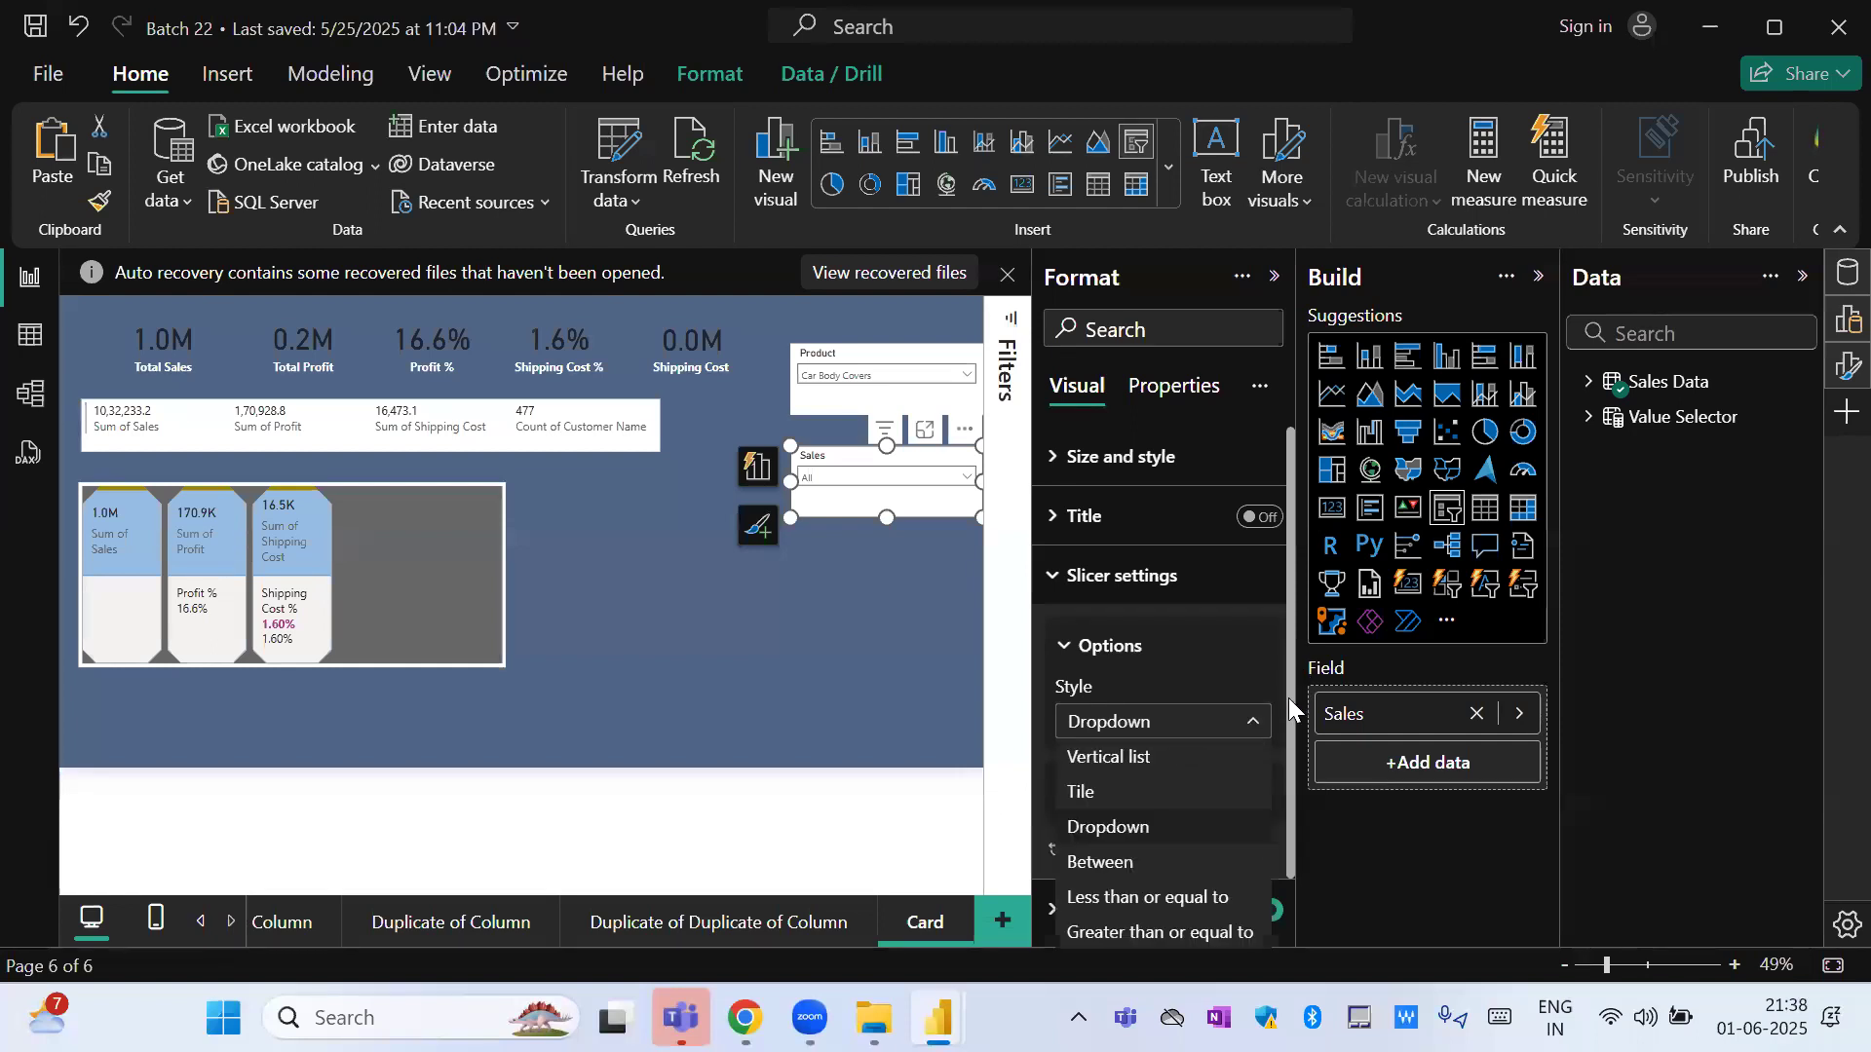
{"action": "left_click", "coordinate": [1291, 741]}
{"action": "left_click_drag", "start_coordinate": [1290, 852], "coordinate": [1286, 906]}
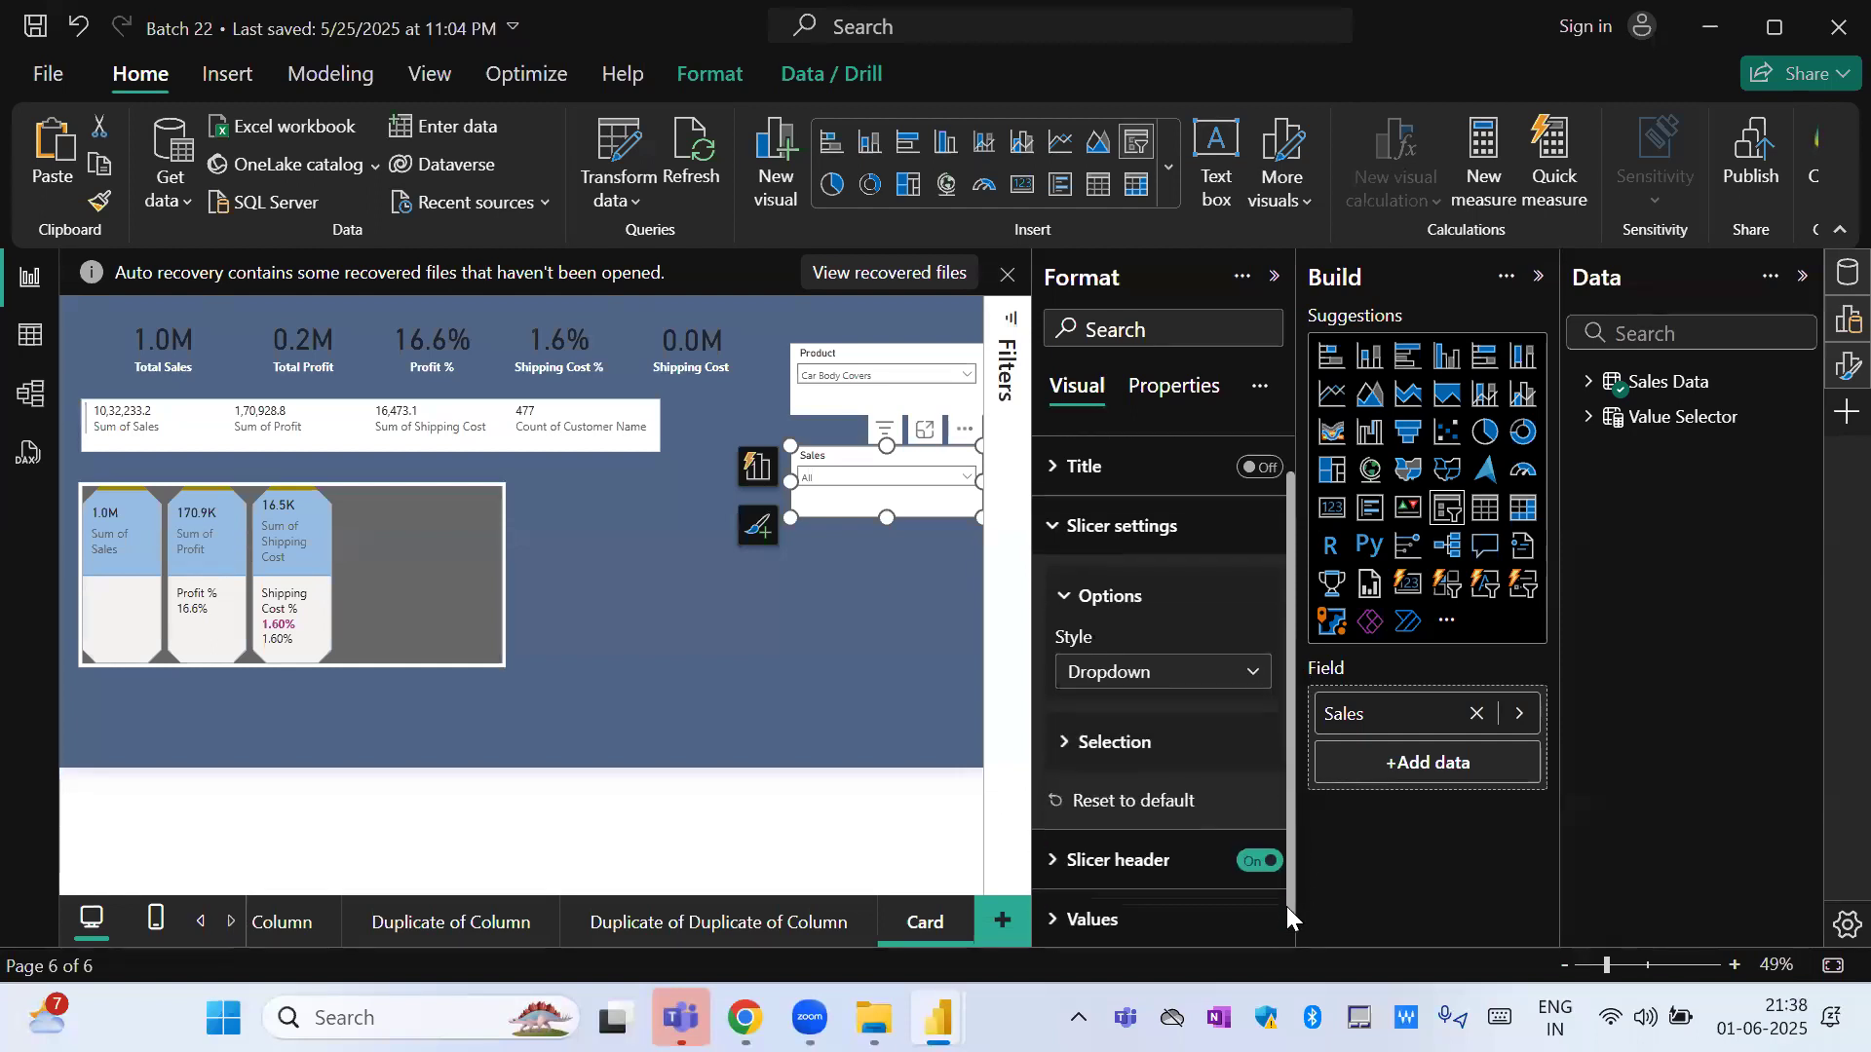
{"action": "left_click", "coordinate": [1143, 672]}
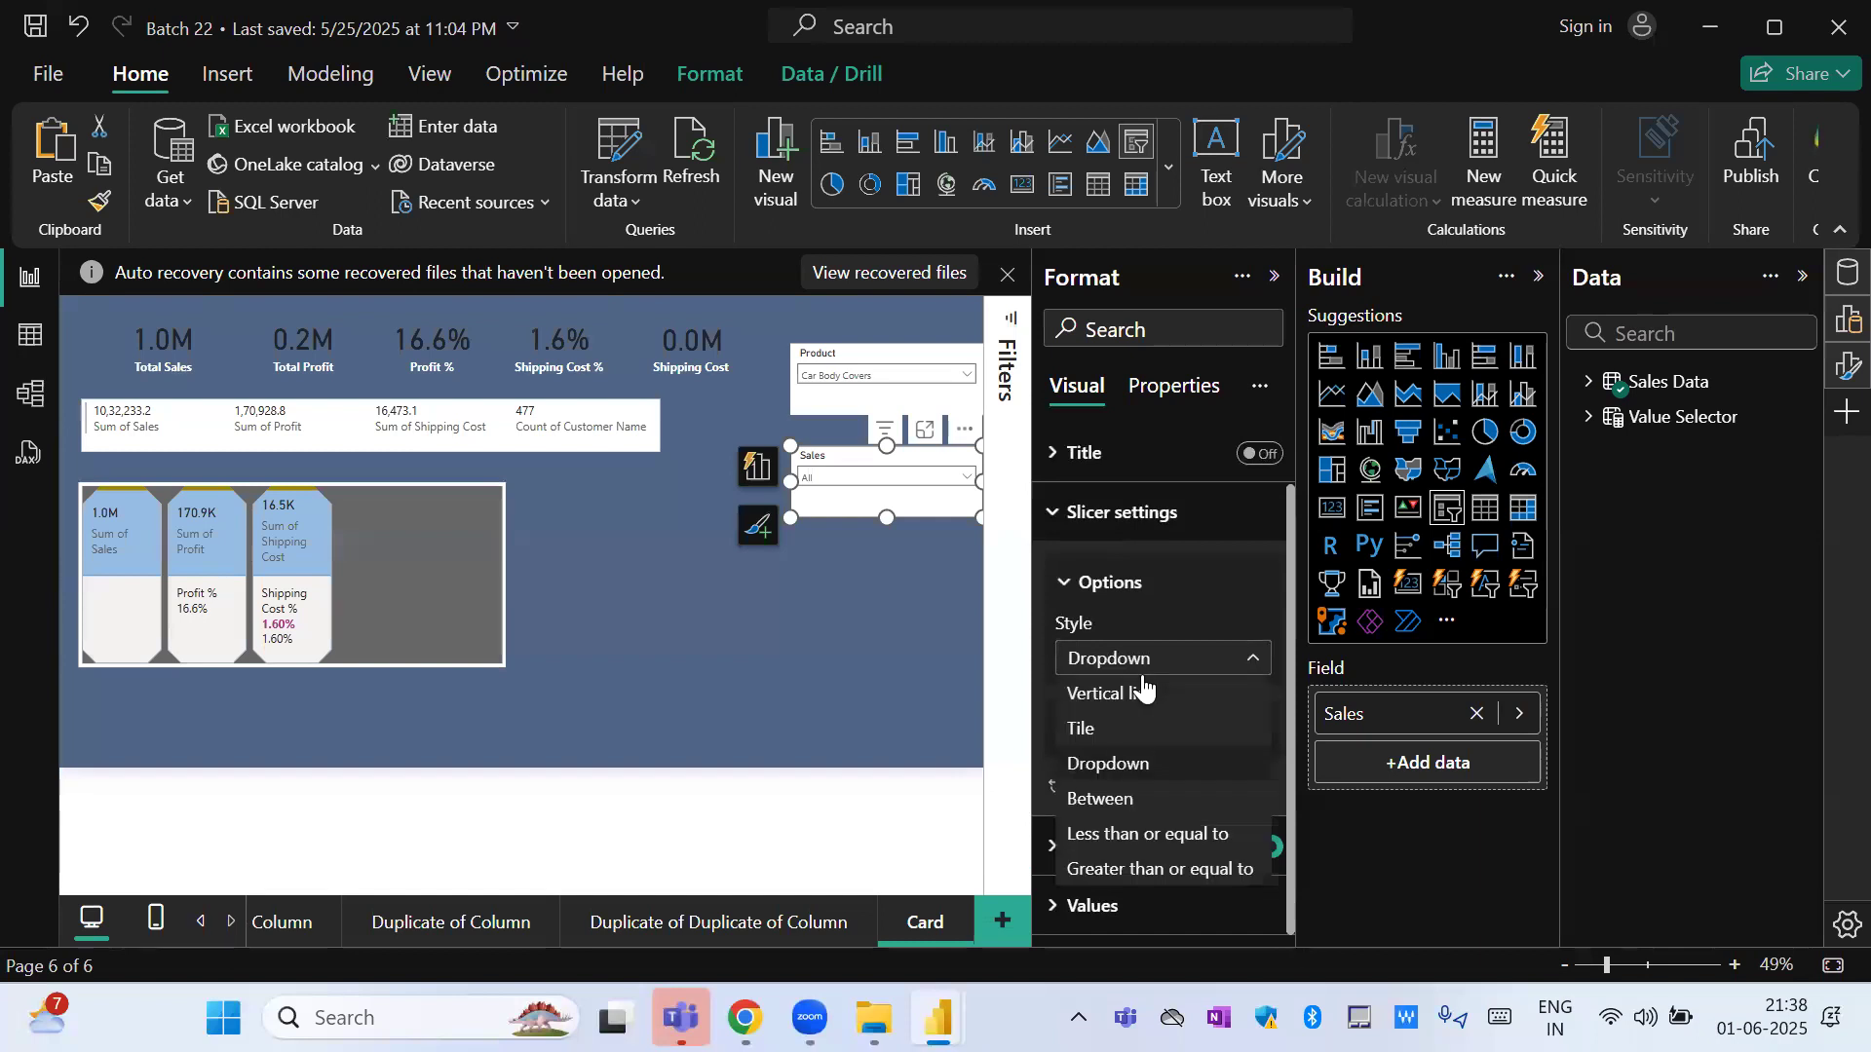
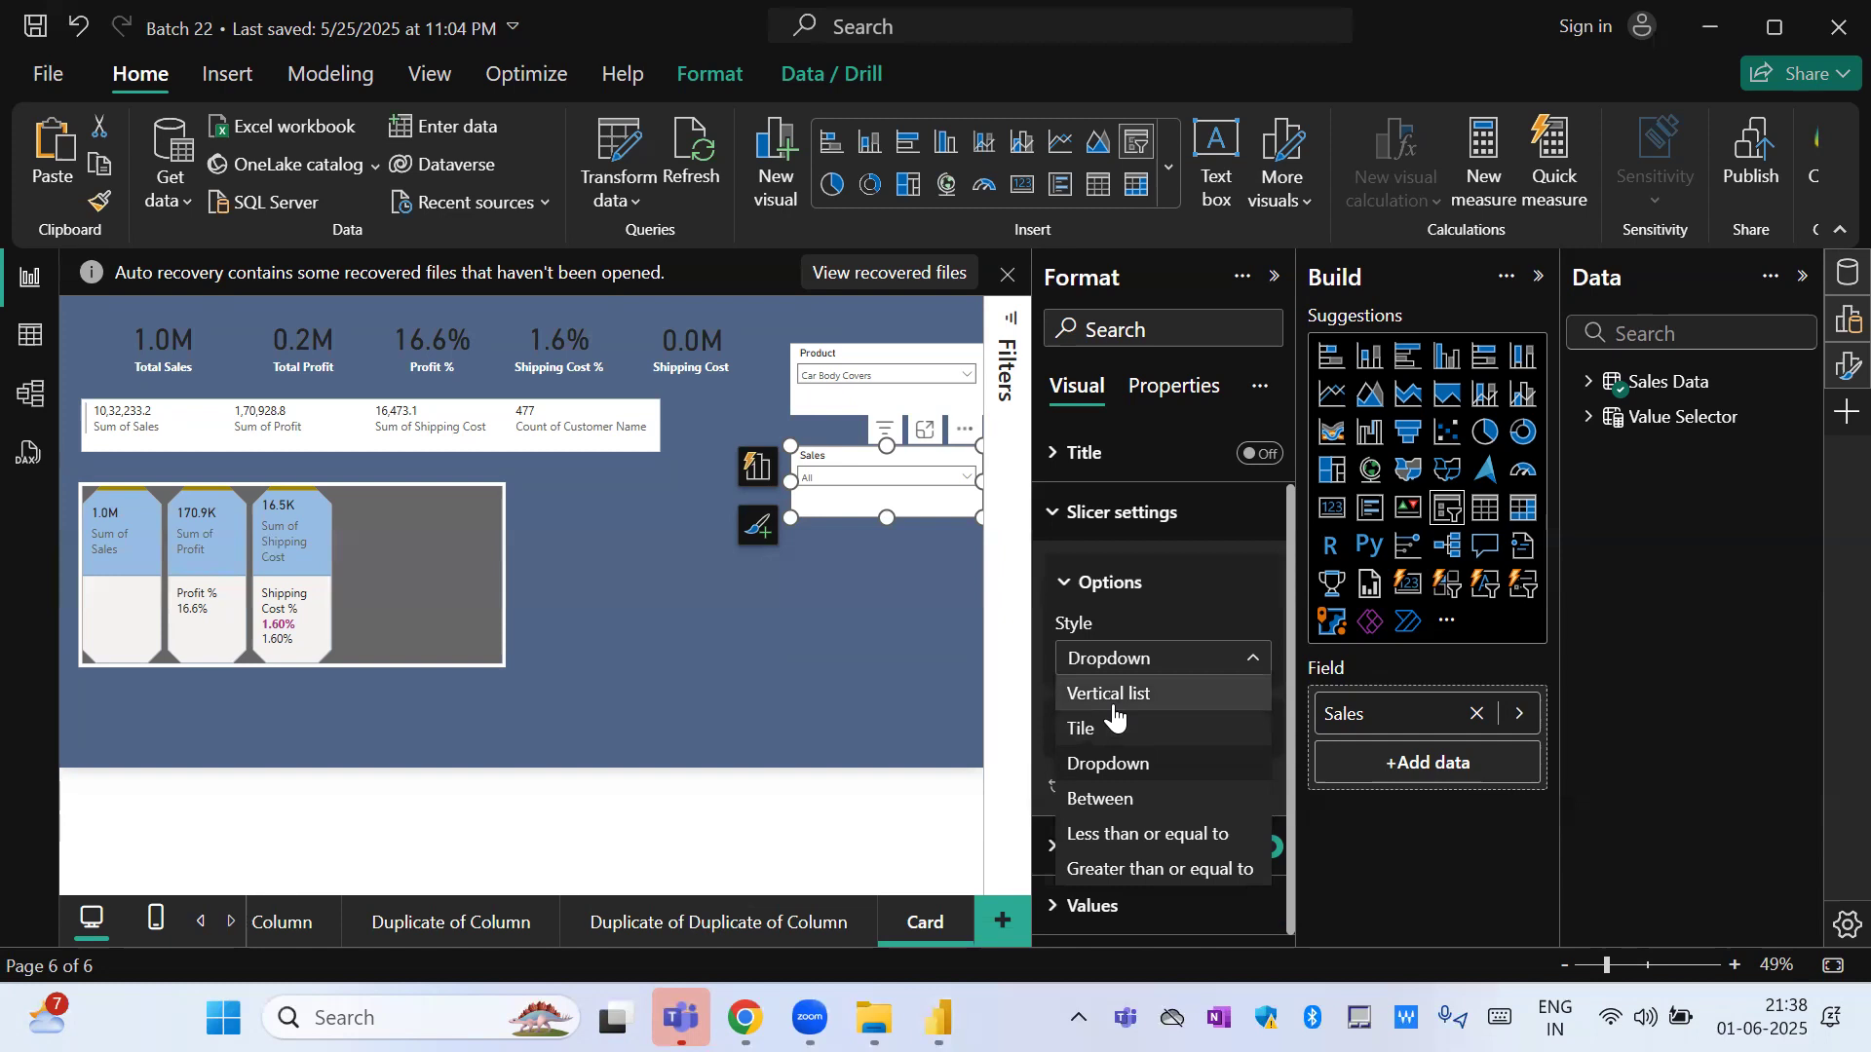
Change the field of the slicer below the Product slicer to Discount and expand its value list.
{"action": "left_click", "coordinate": [1528, 713]}
{"action": "left_click", "coordinate": [1528, 714]}
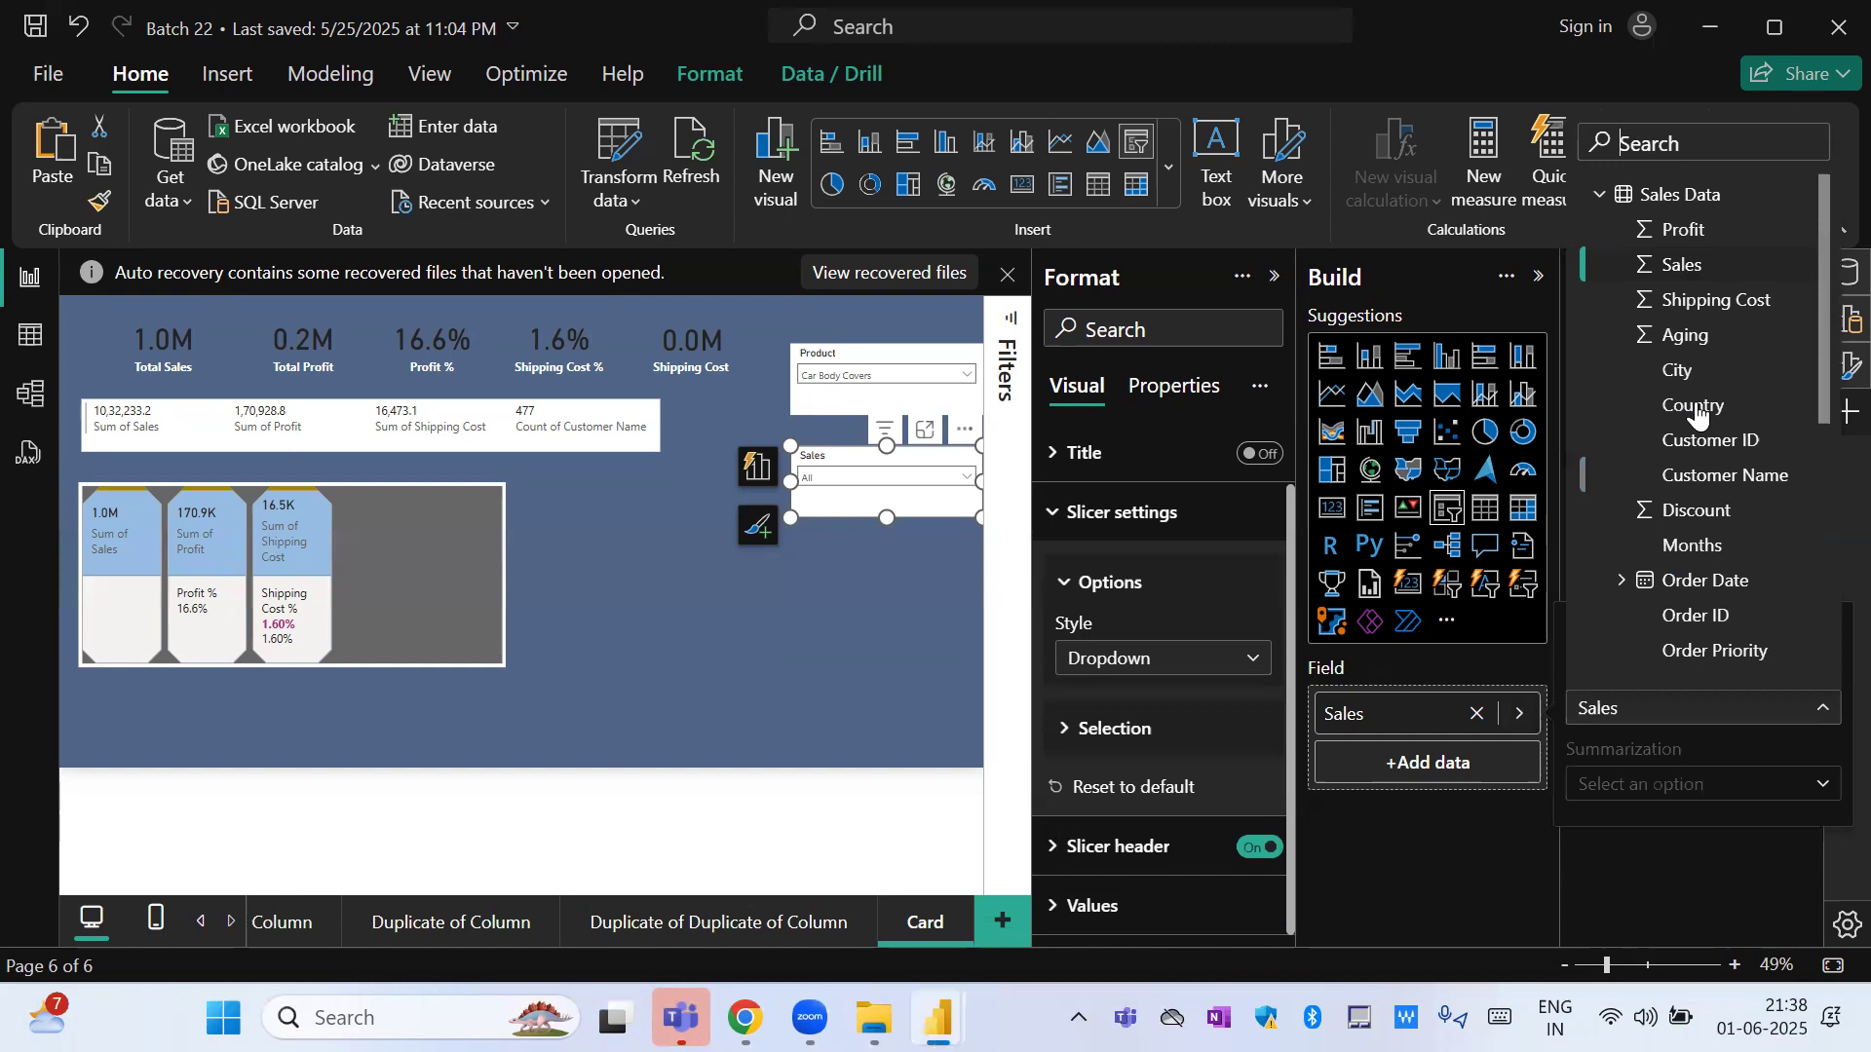
{"action": "left_click_drag", "start_coordinate": [1824, 368], "coordinate": [1825, 458]}
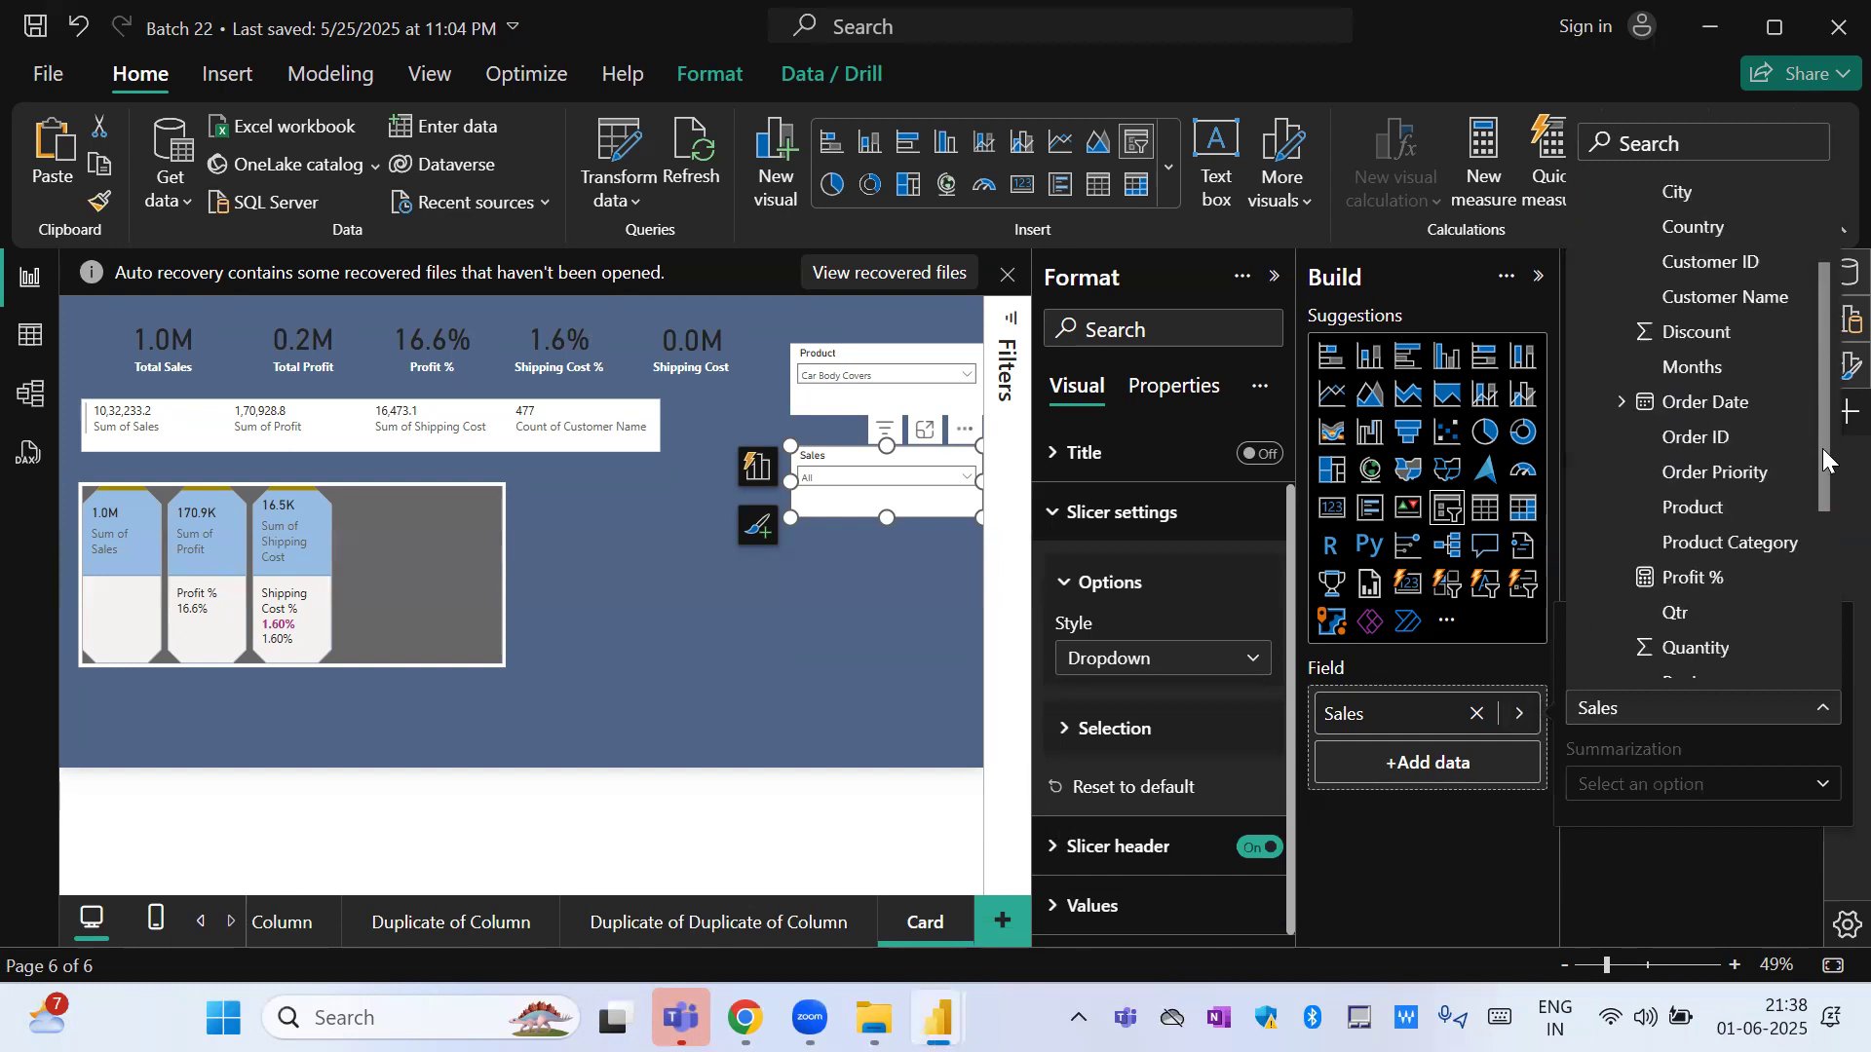
{"action": "left_click", "coordinate": [1656, 332]}
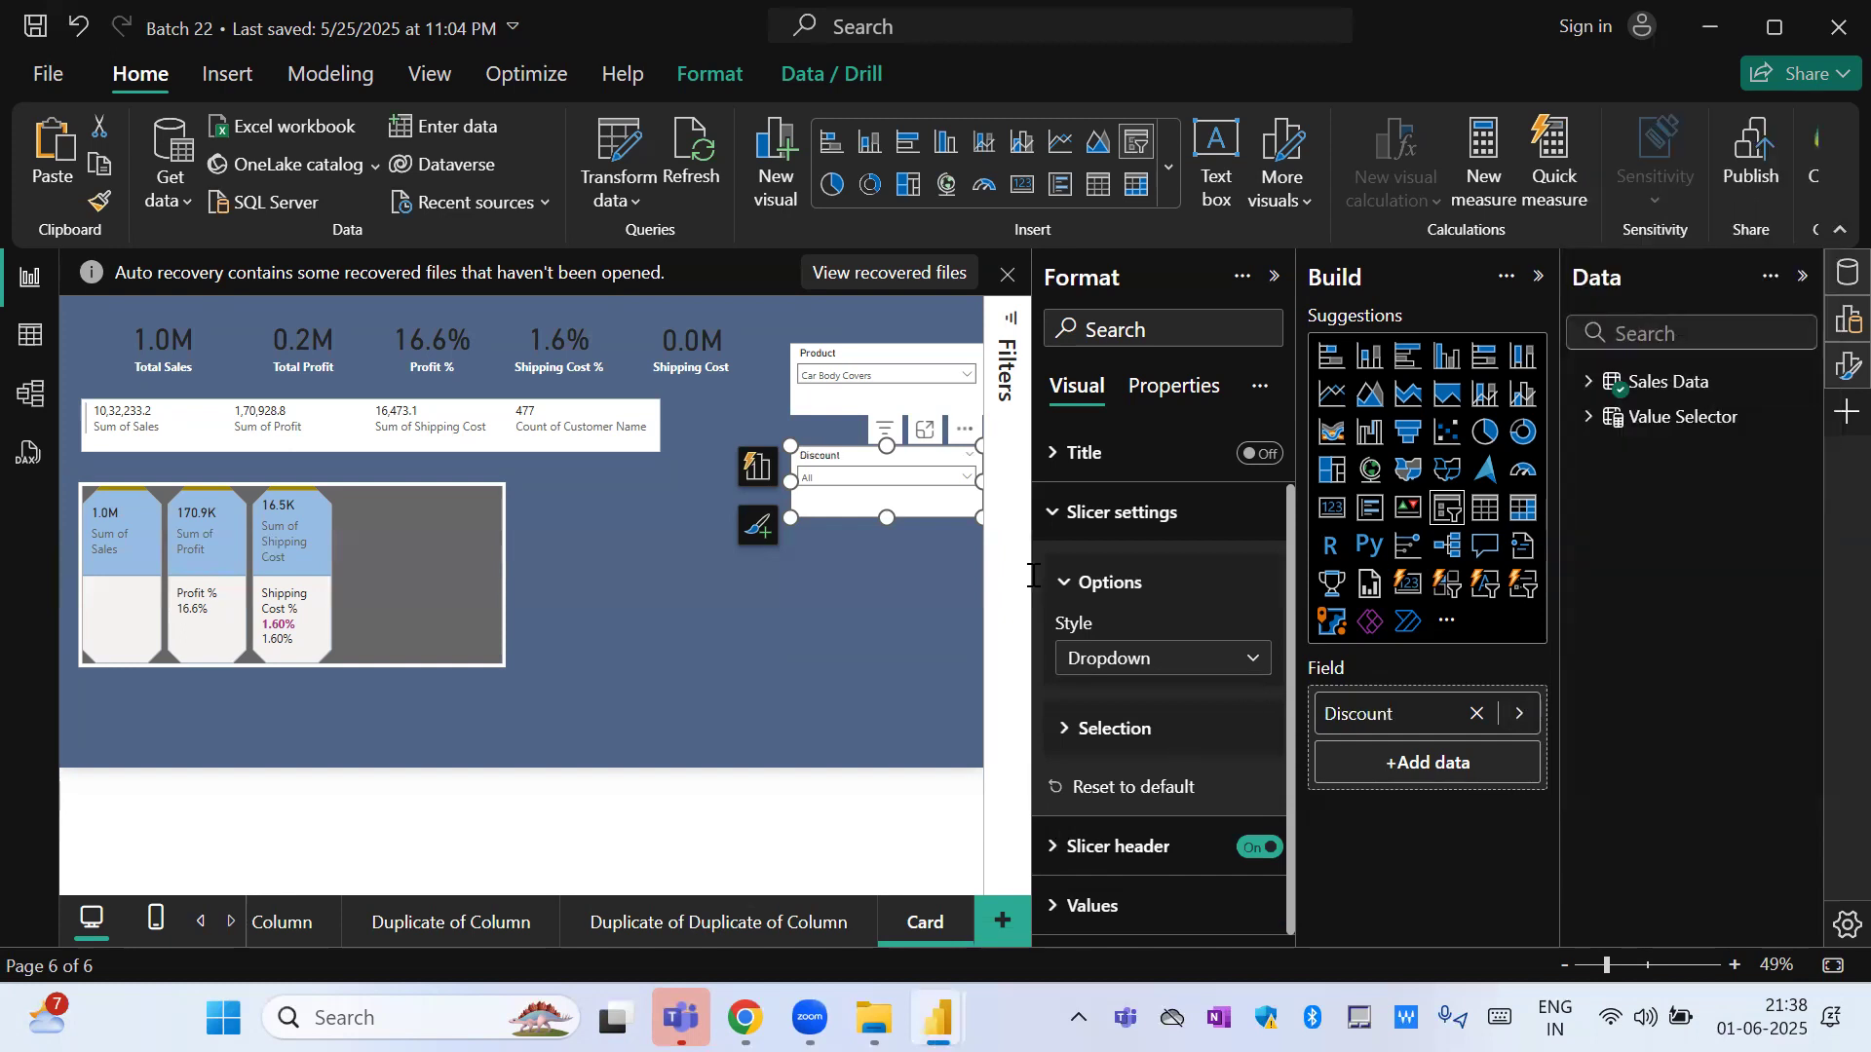
{"action": "left_click", "coordinate": [947, 476]}
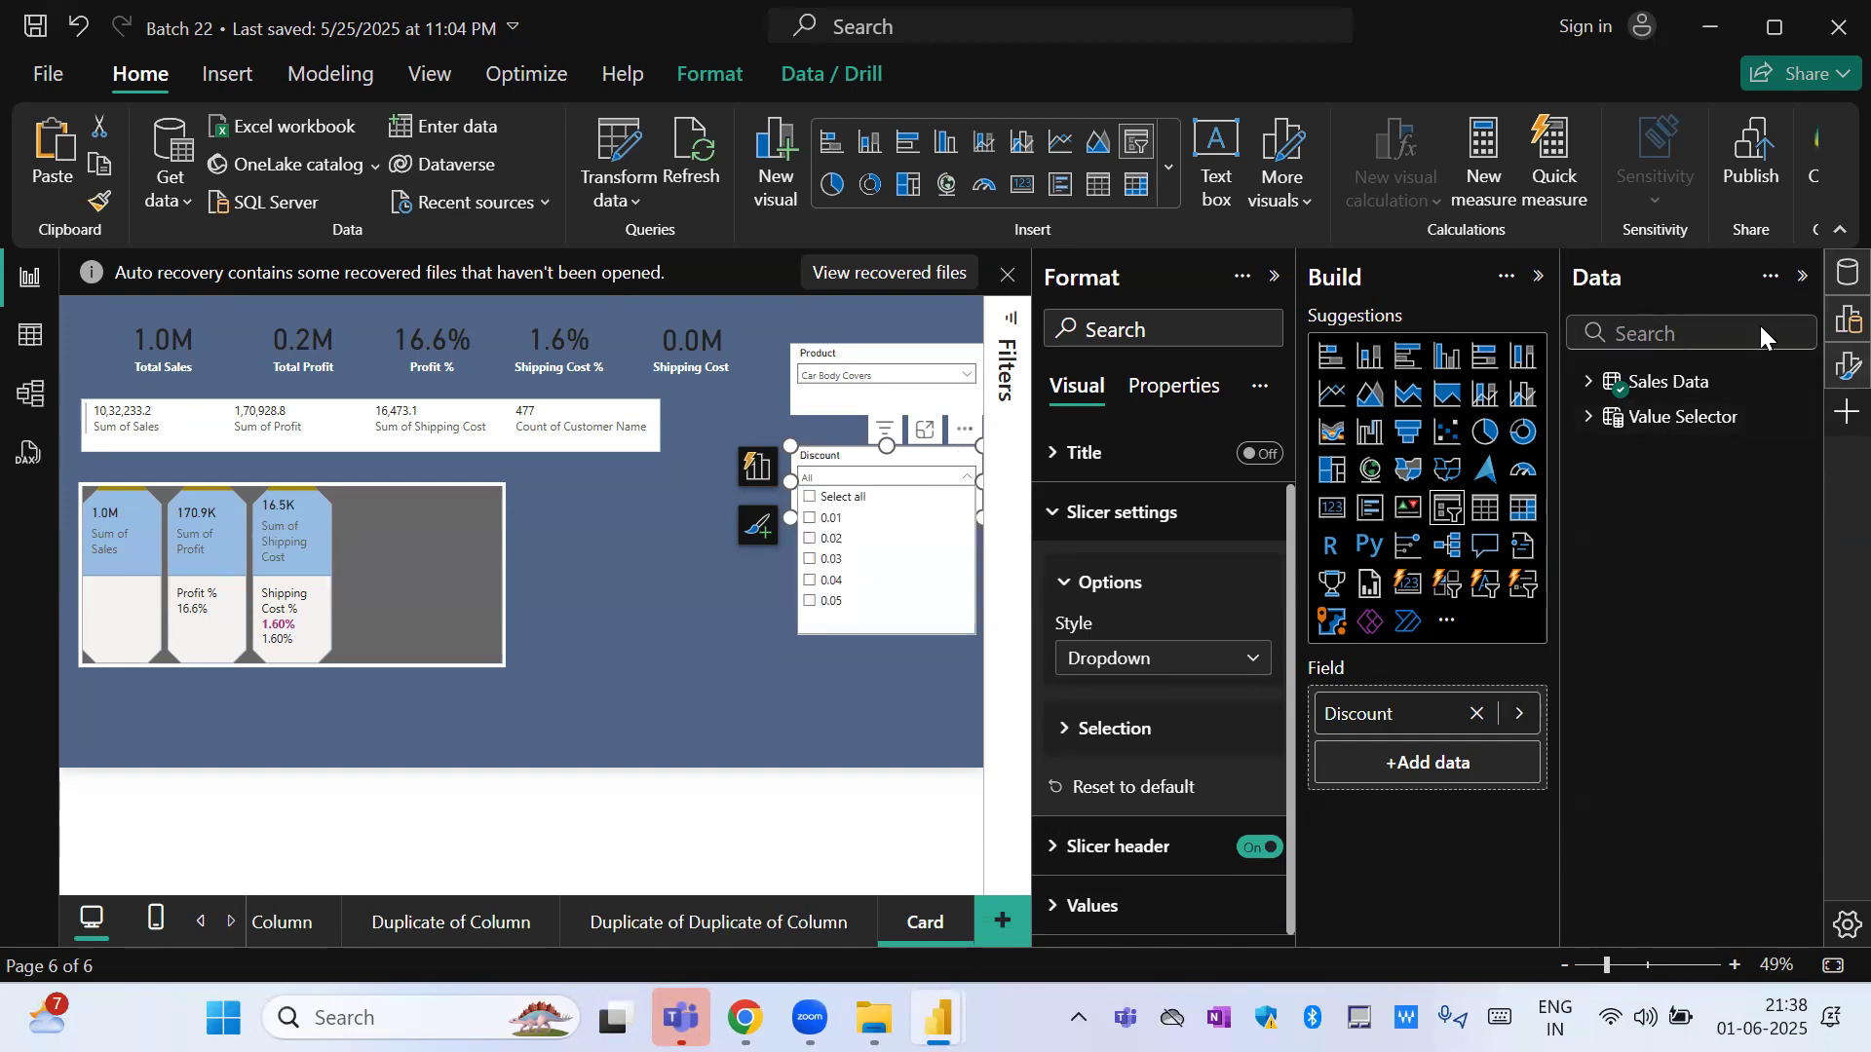
Format the Discount column of the Sales Data table as a percentage and check the values listed in the Discount slicer.
{"action": "left_click", "coordinate": [1591, 382]}
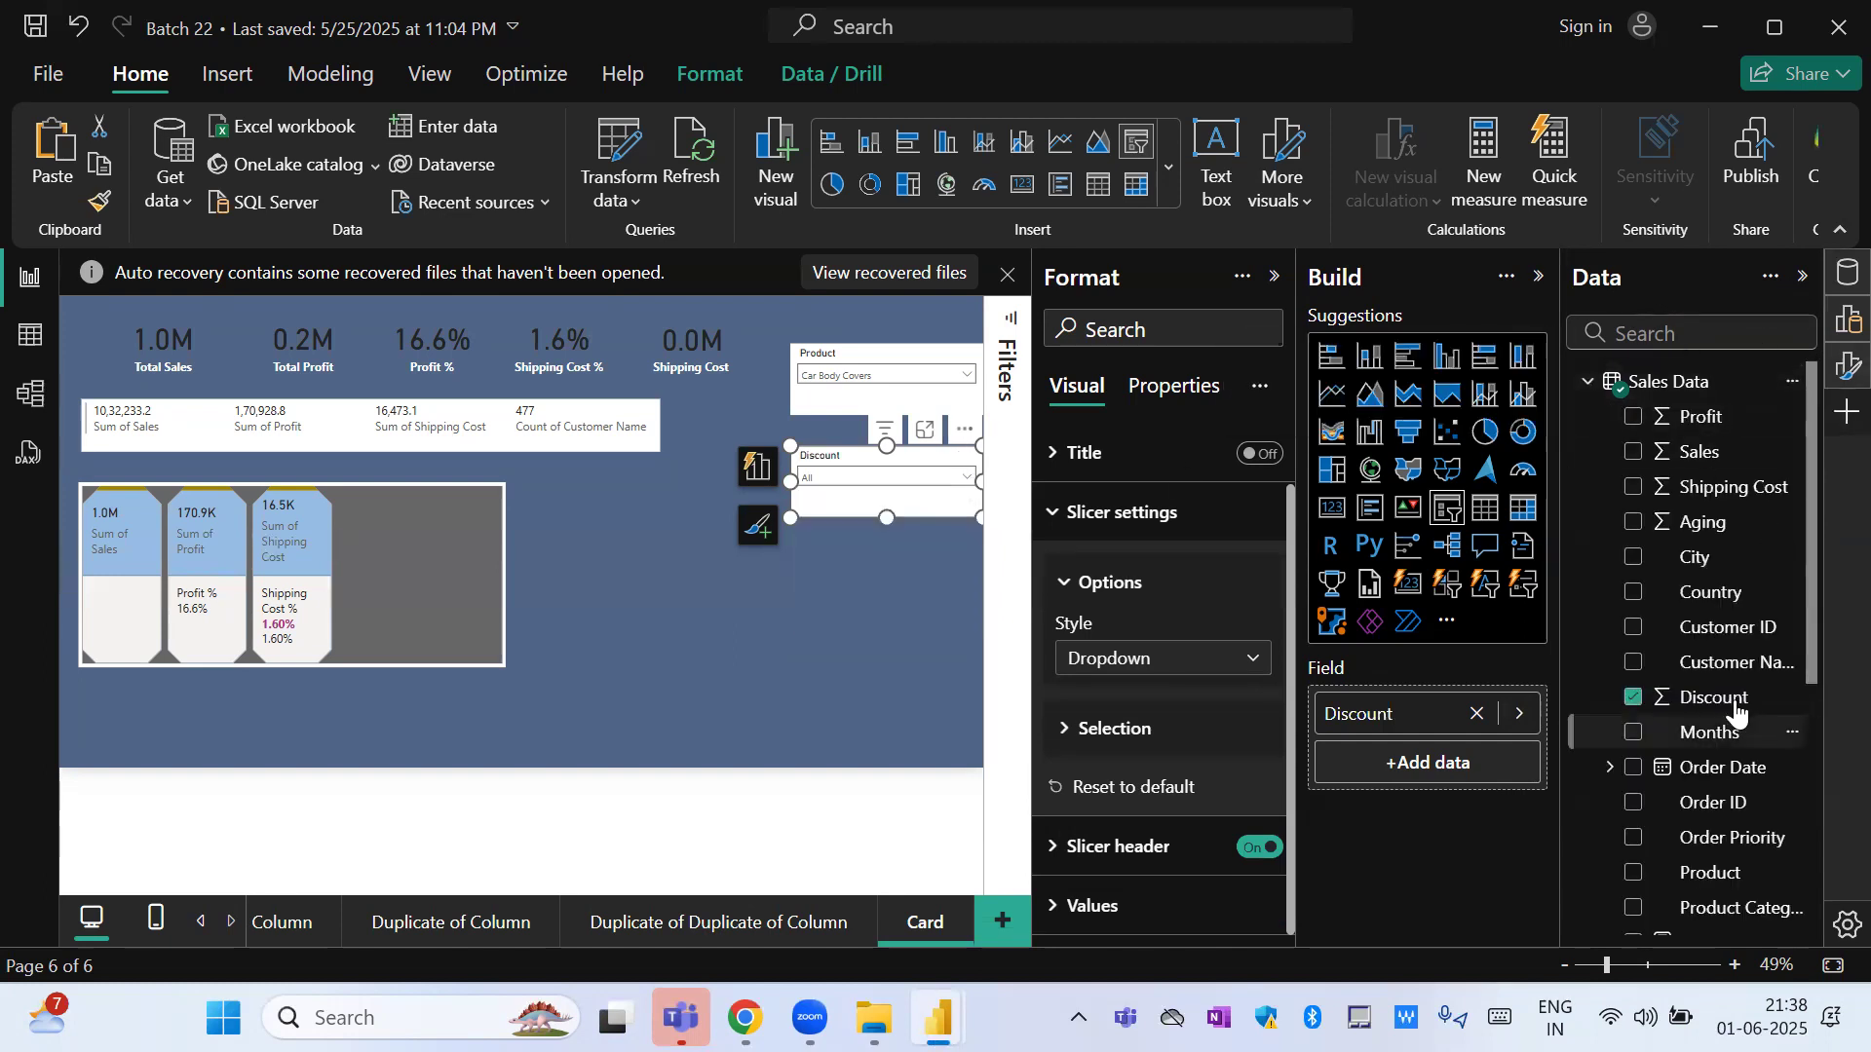
{"action": "left_click", "coordinate": [1735, 701]}
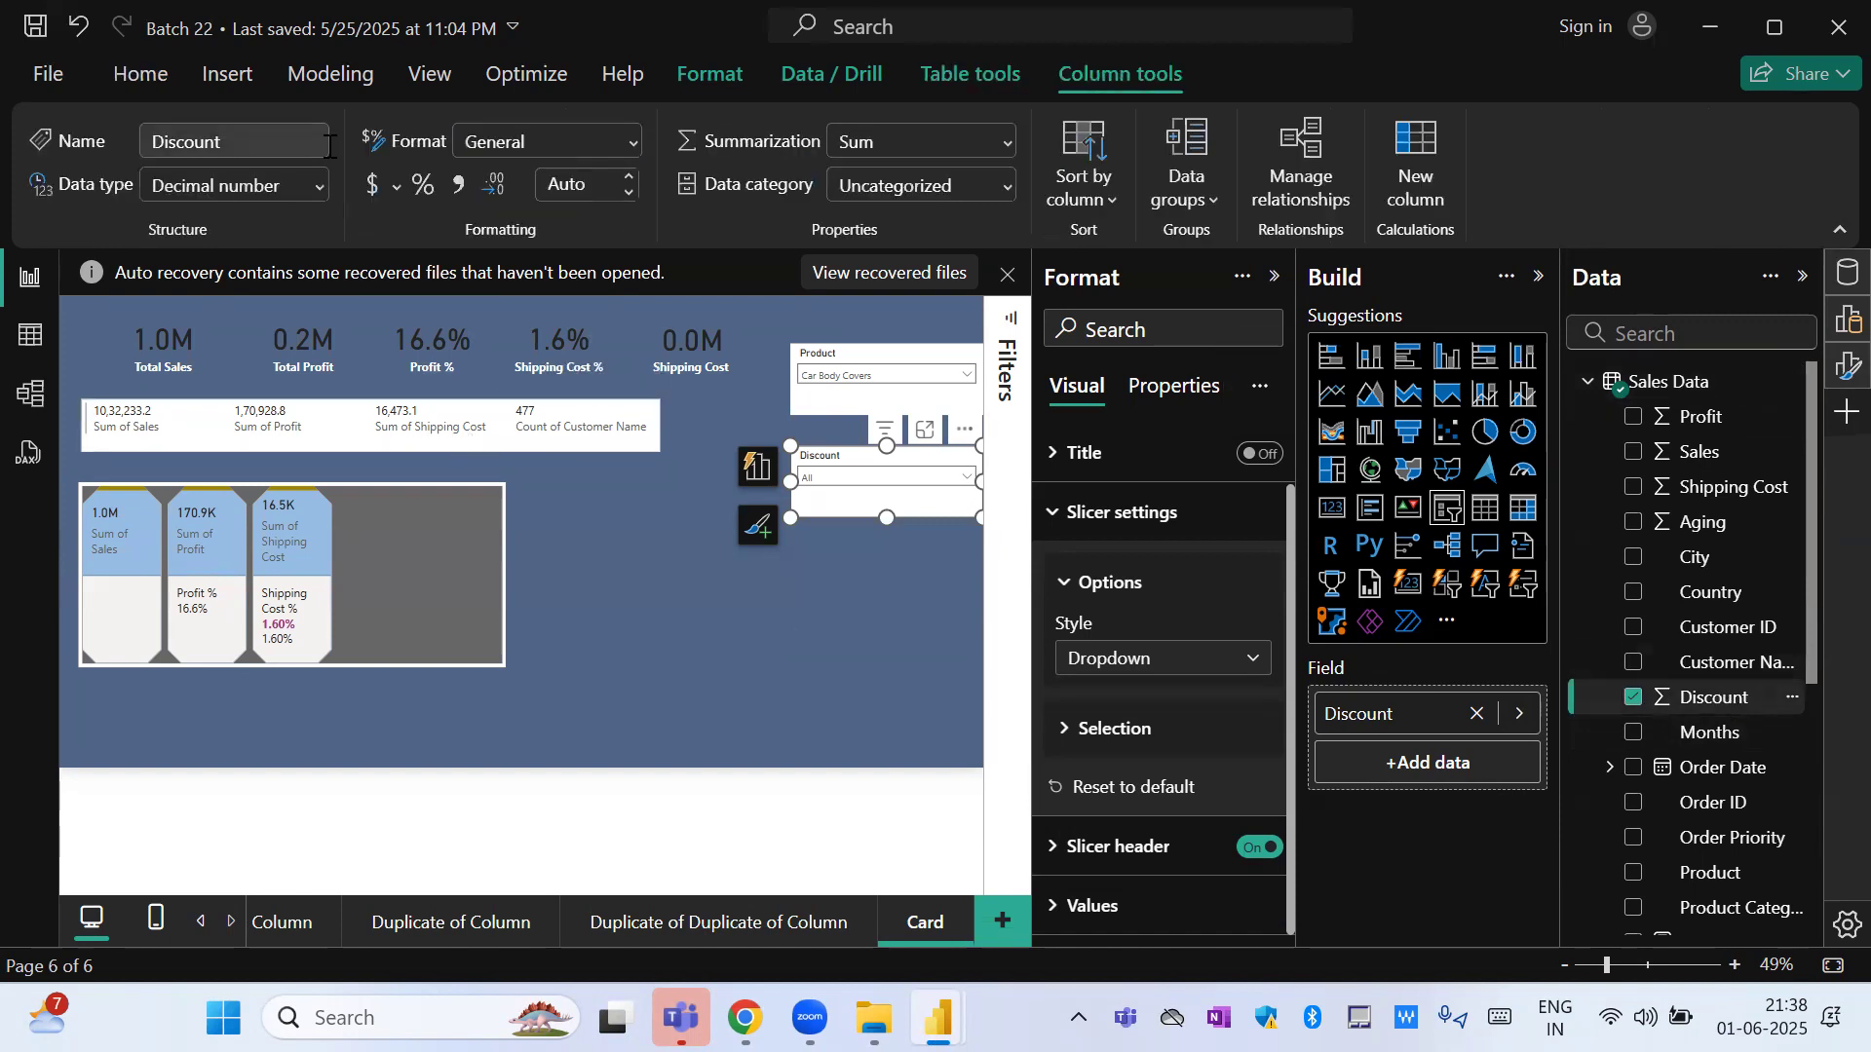
{"action": "left_click", "coordinate": [424, 192]}
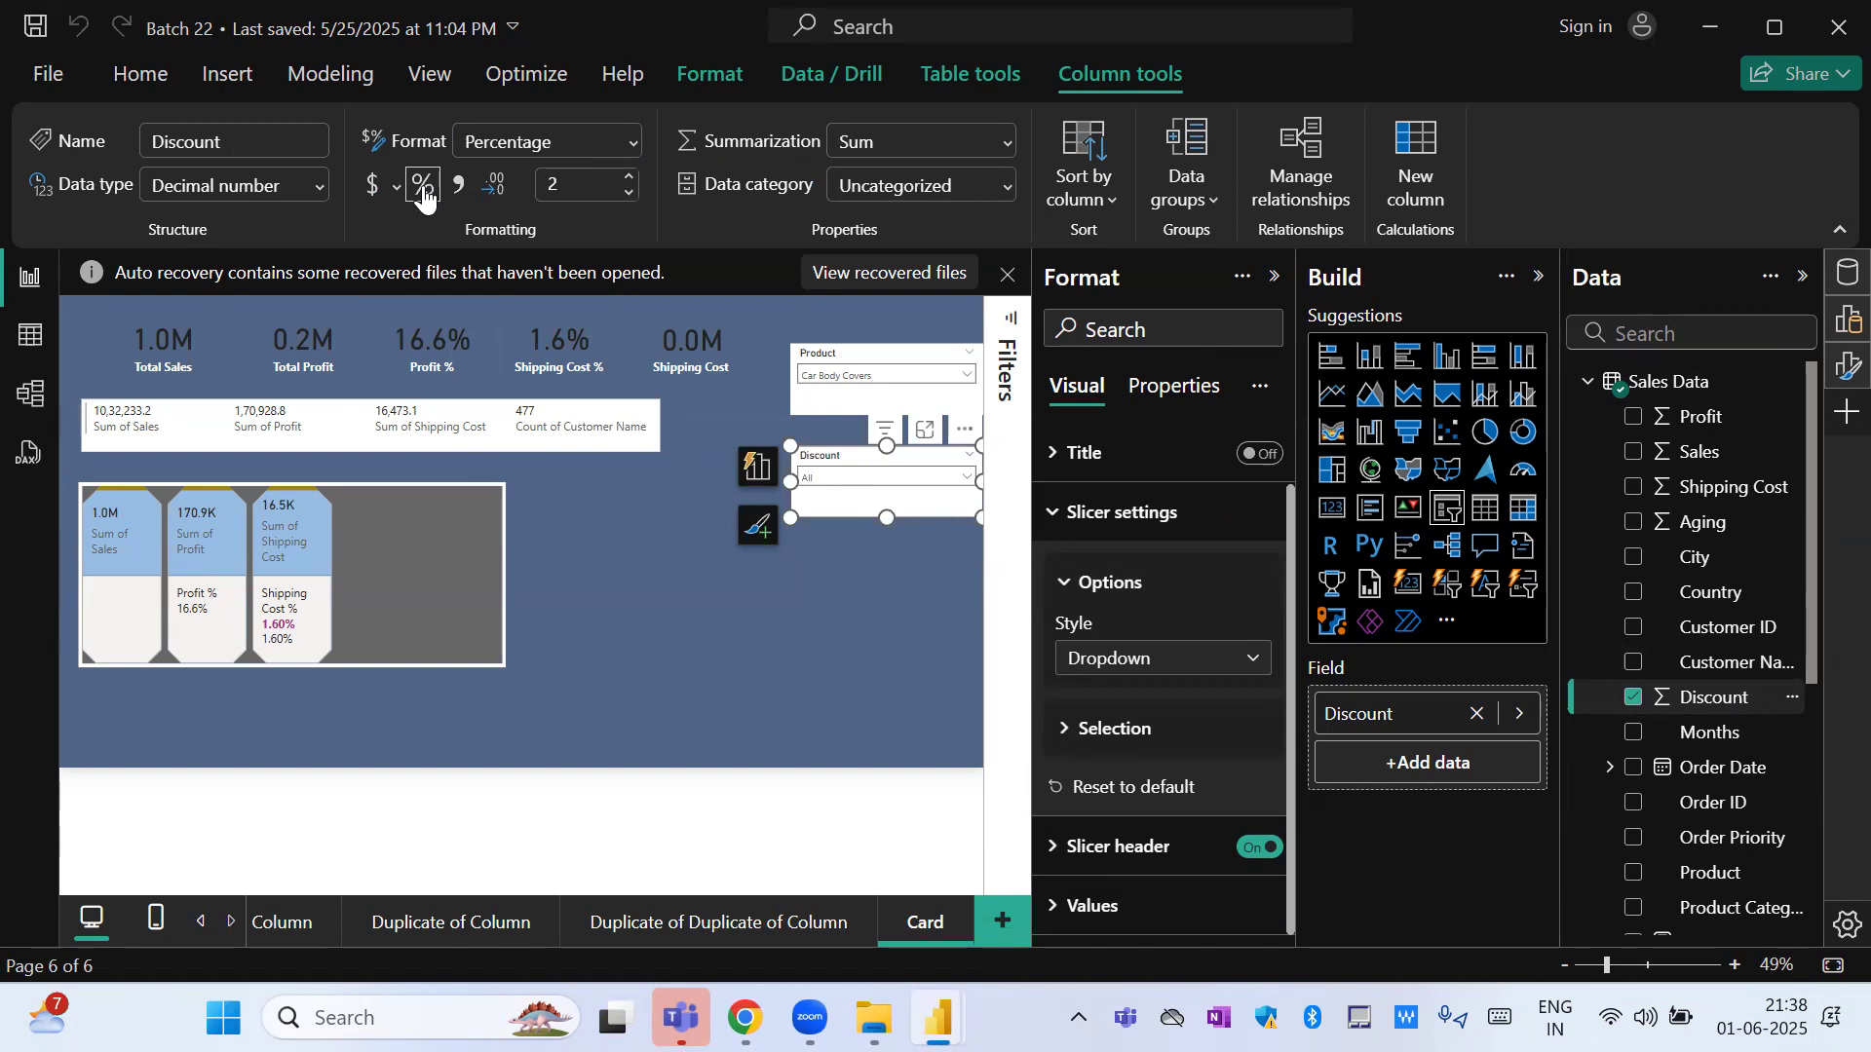
{"action": "left_click", "coordinate": [967, 477]}
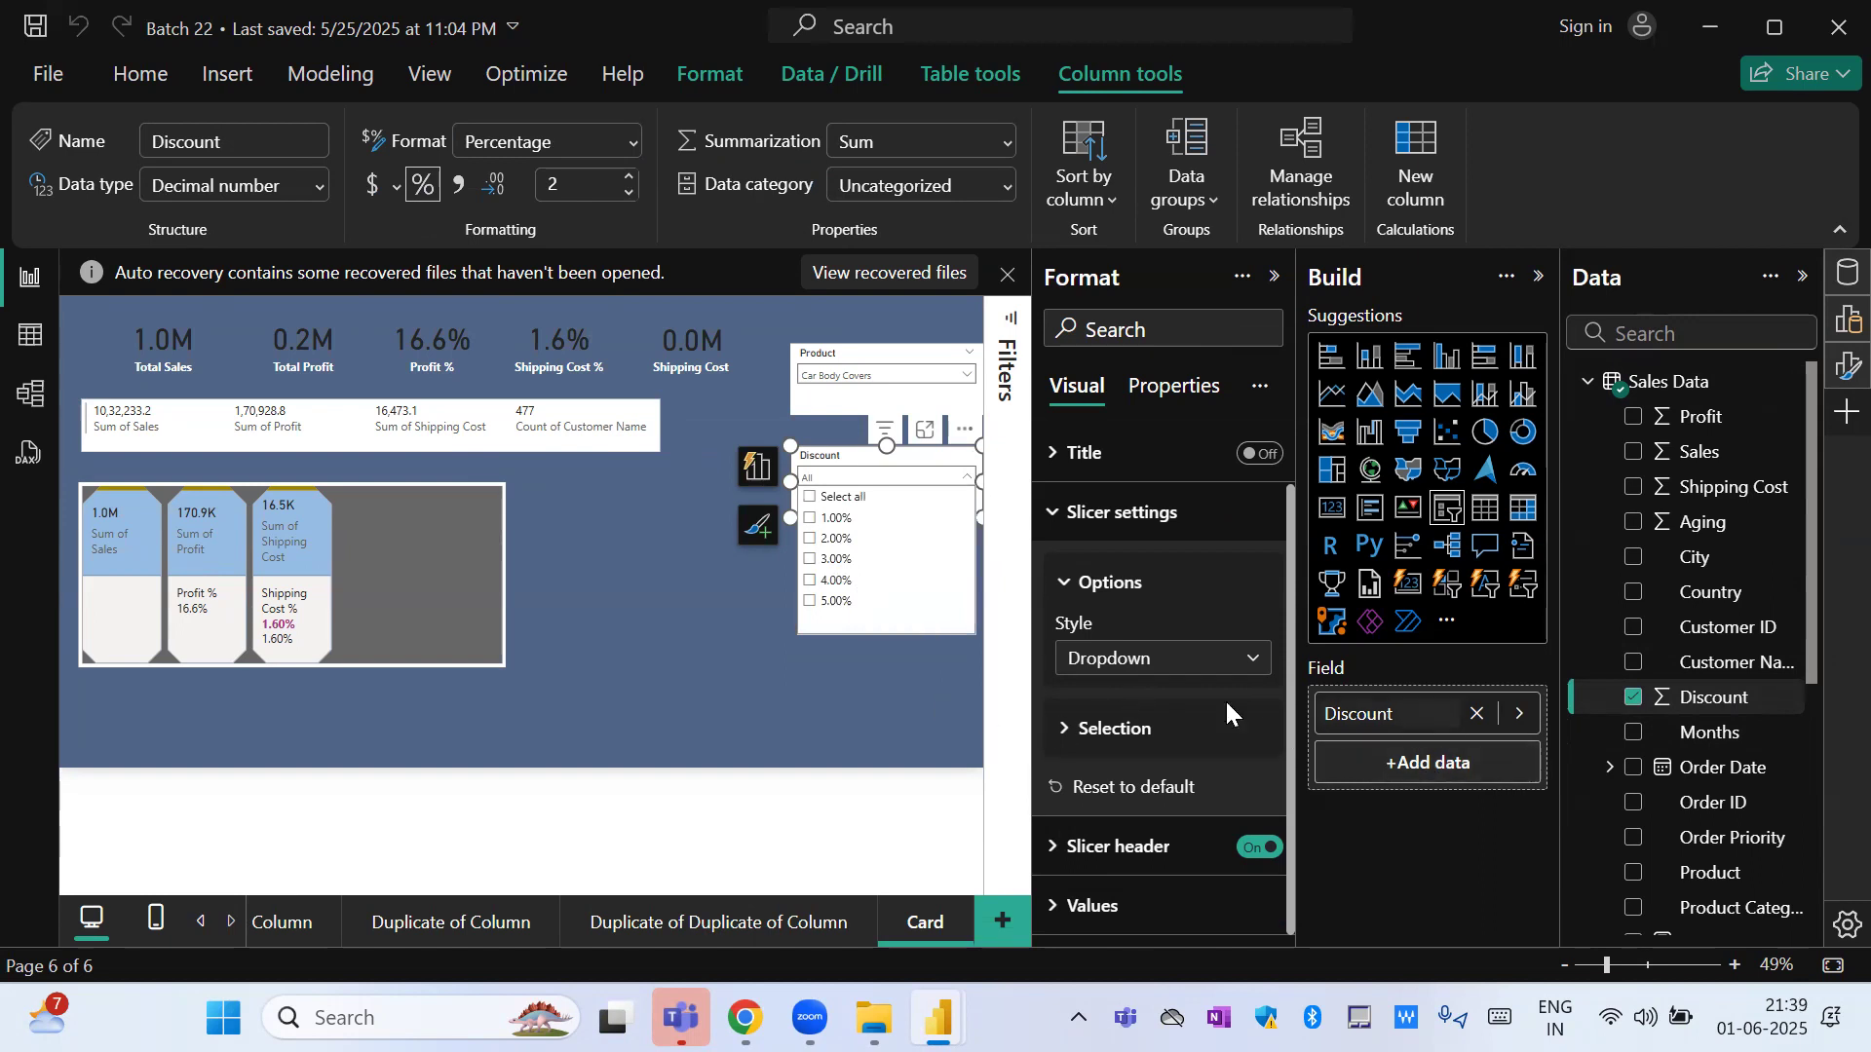
Switch the Discount slicer to the Between style and widen it on its left side.
{"action": "left_click", "coordinate": [1233, 658]}
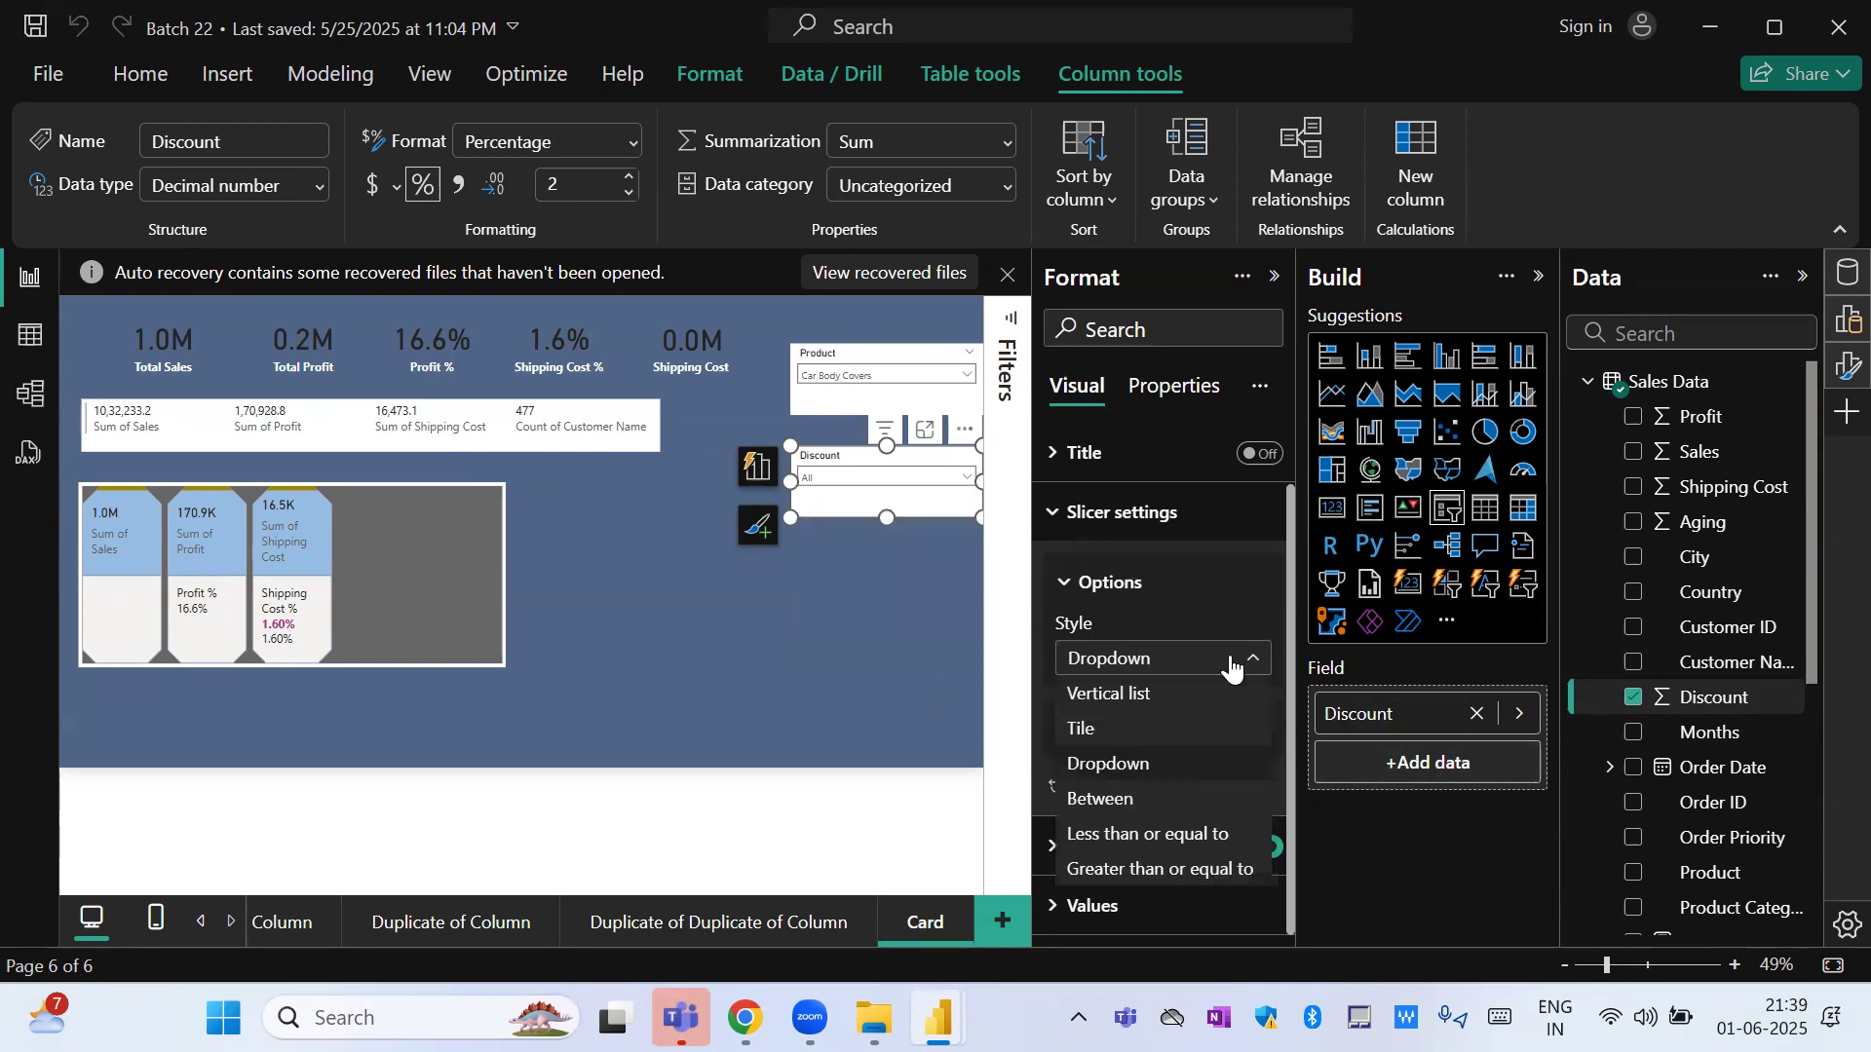
{"action": "left_click", "coordinate": [1153, 797]}
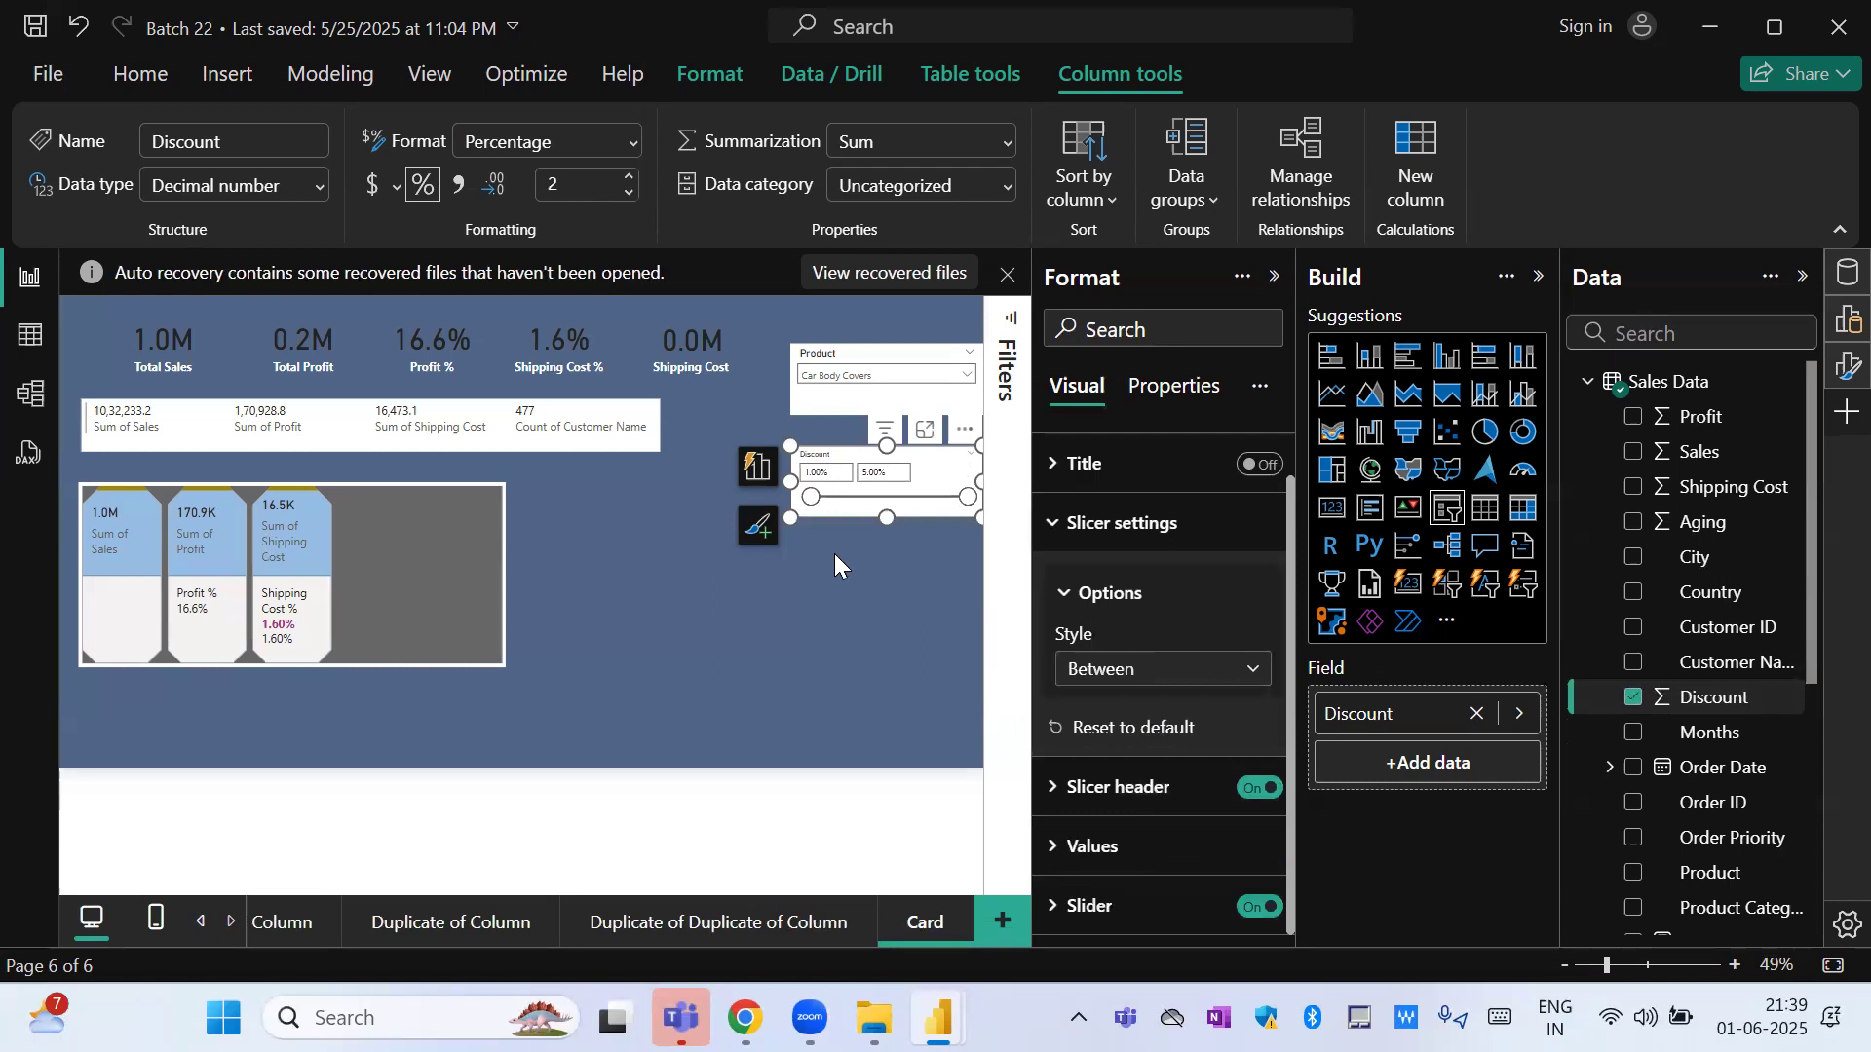
{"action": "left_click_drag", "start_coordinate": [788, 484], "coordinate": [735, 516]}
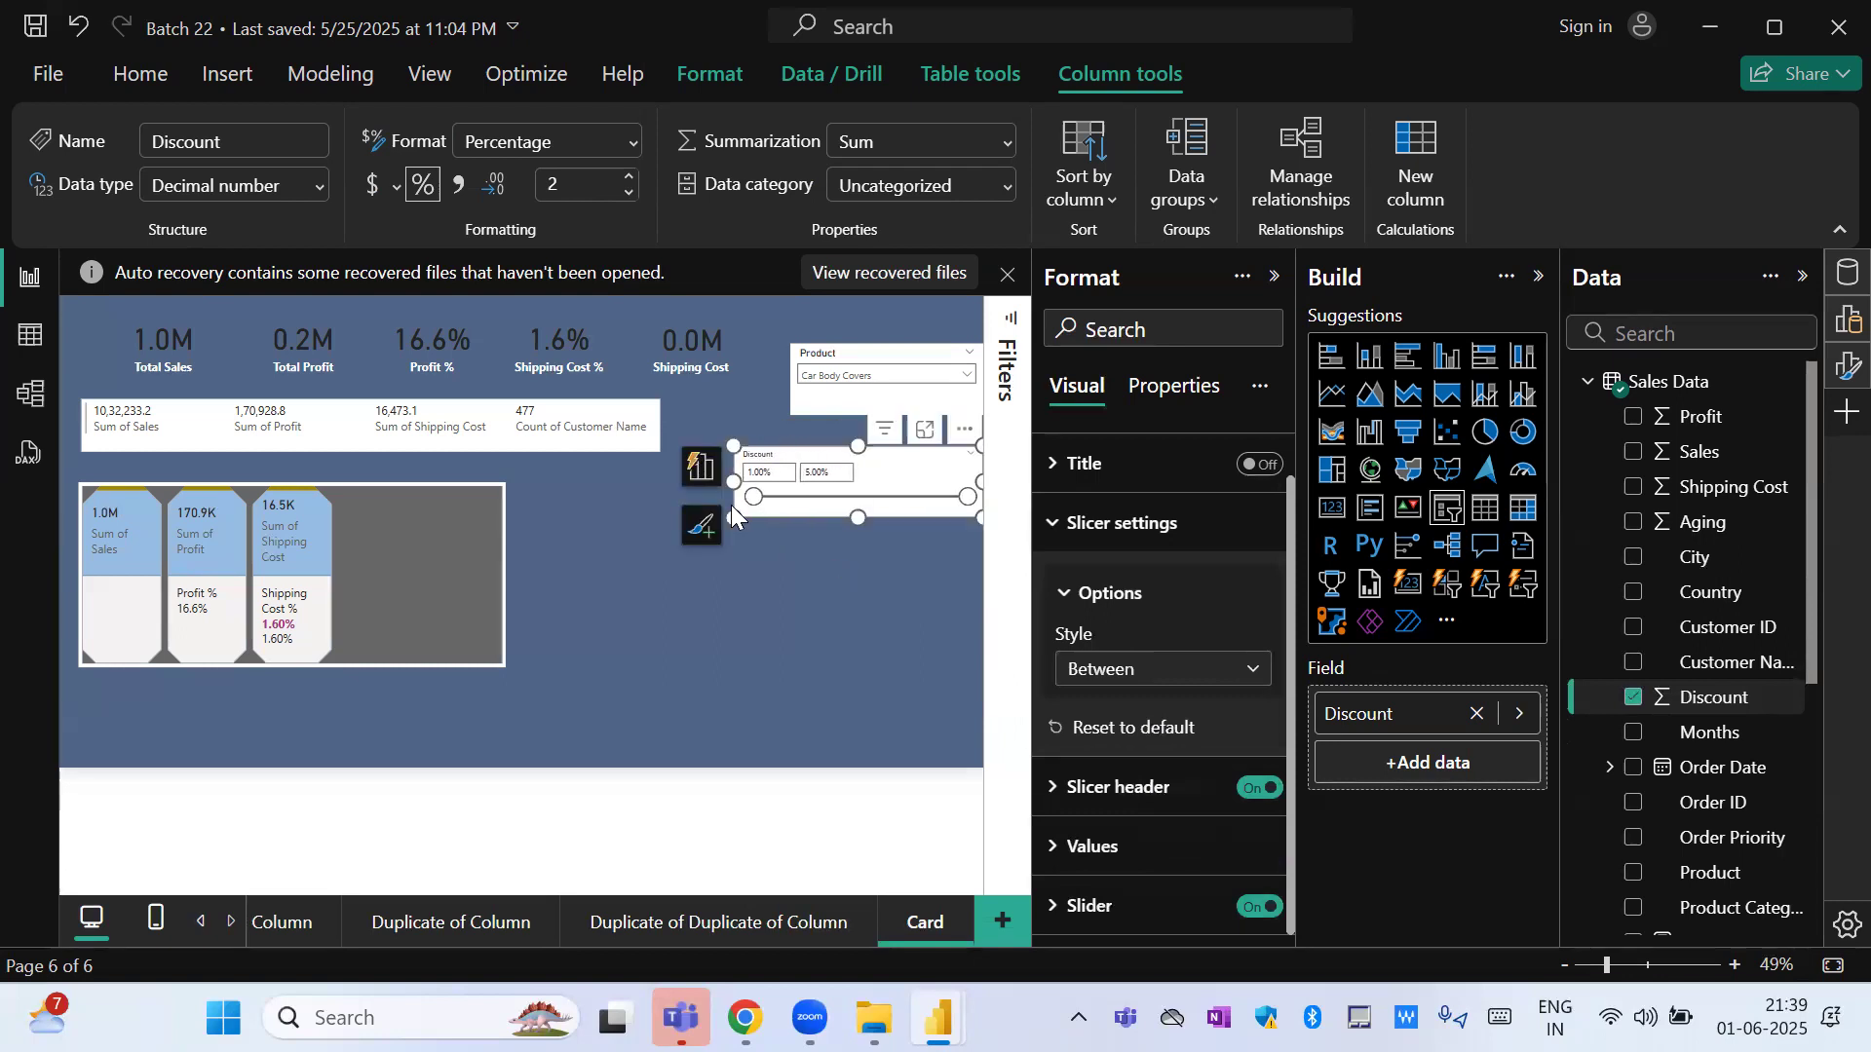
Raise the Discount slicer's minimum to about 1.49% with the slider and try entering 2 and 3% as the range limits.
{"action": "left_click", "coordinate": [766, 470]}
{"action": "left_click", "coordinate": [827, 474]}
{"action": "left_click", "coordinate": [758, 472]}
{"action": "left_click_drag", "start_coordinate": [763, 499], "coordinate": [780, 468]}
{"action": "left_click", "coordinate": [781, 471]}
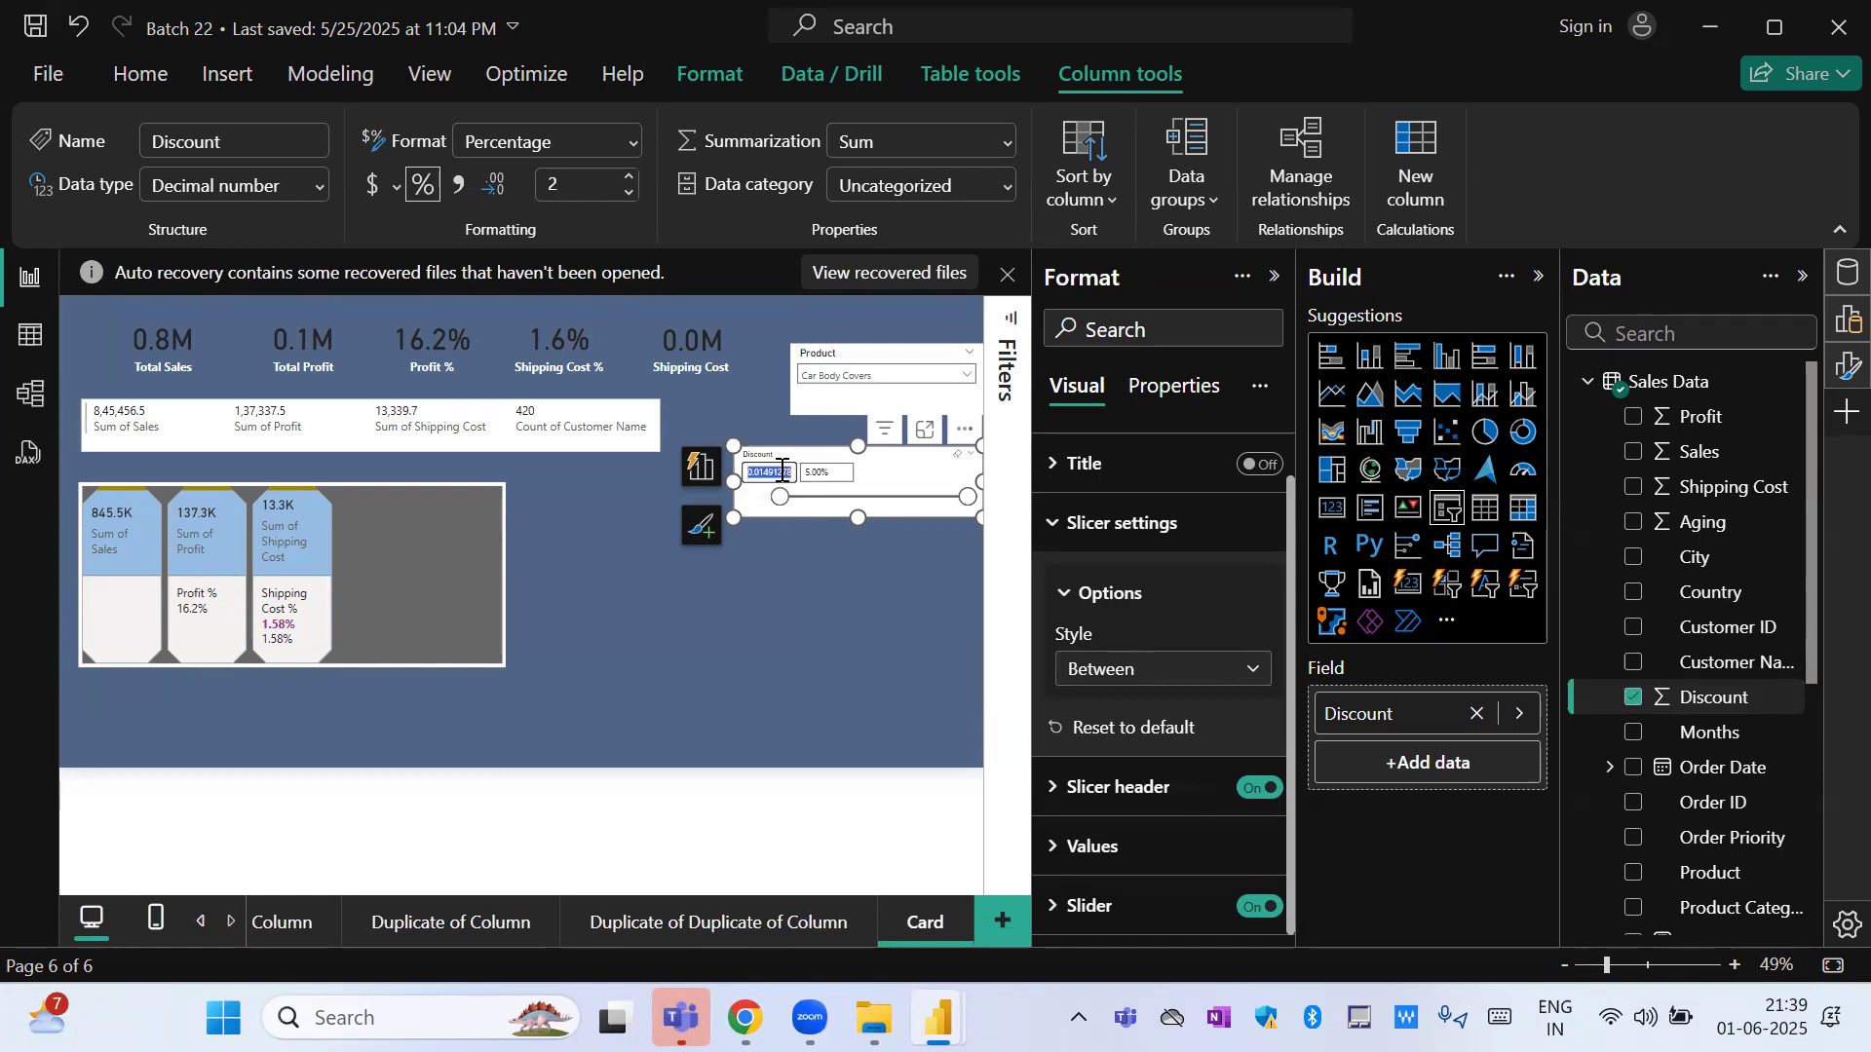
{"action": "type", "text": "2"}
{"action": "left_click", "coordinate": [842, 469]}
{"action": "type", "text": "3%"}
{"action": "key", "text": "Return"}
Set the Discount slicer's range to a maximum of 0.03 and a minimum of 0.02.
{"action": "left_click", "coordinate": [818, 470]}
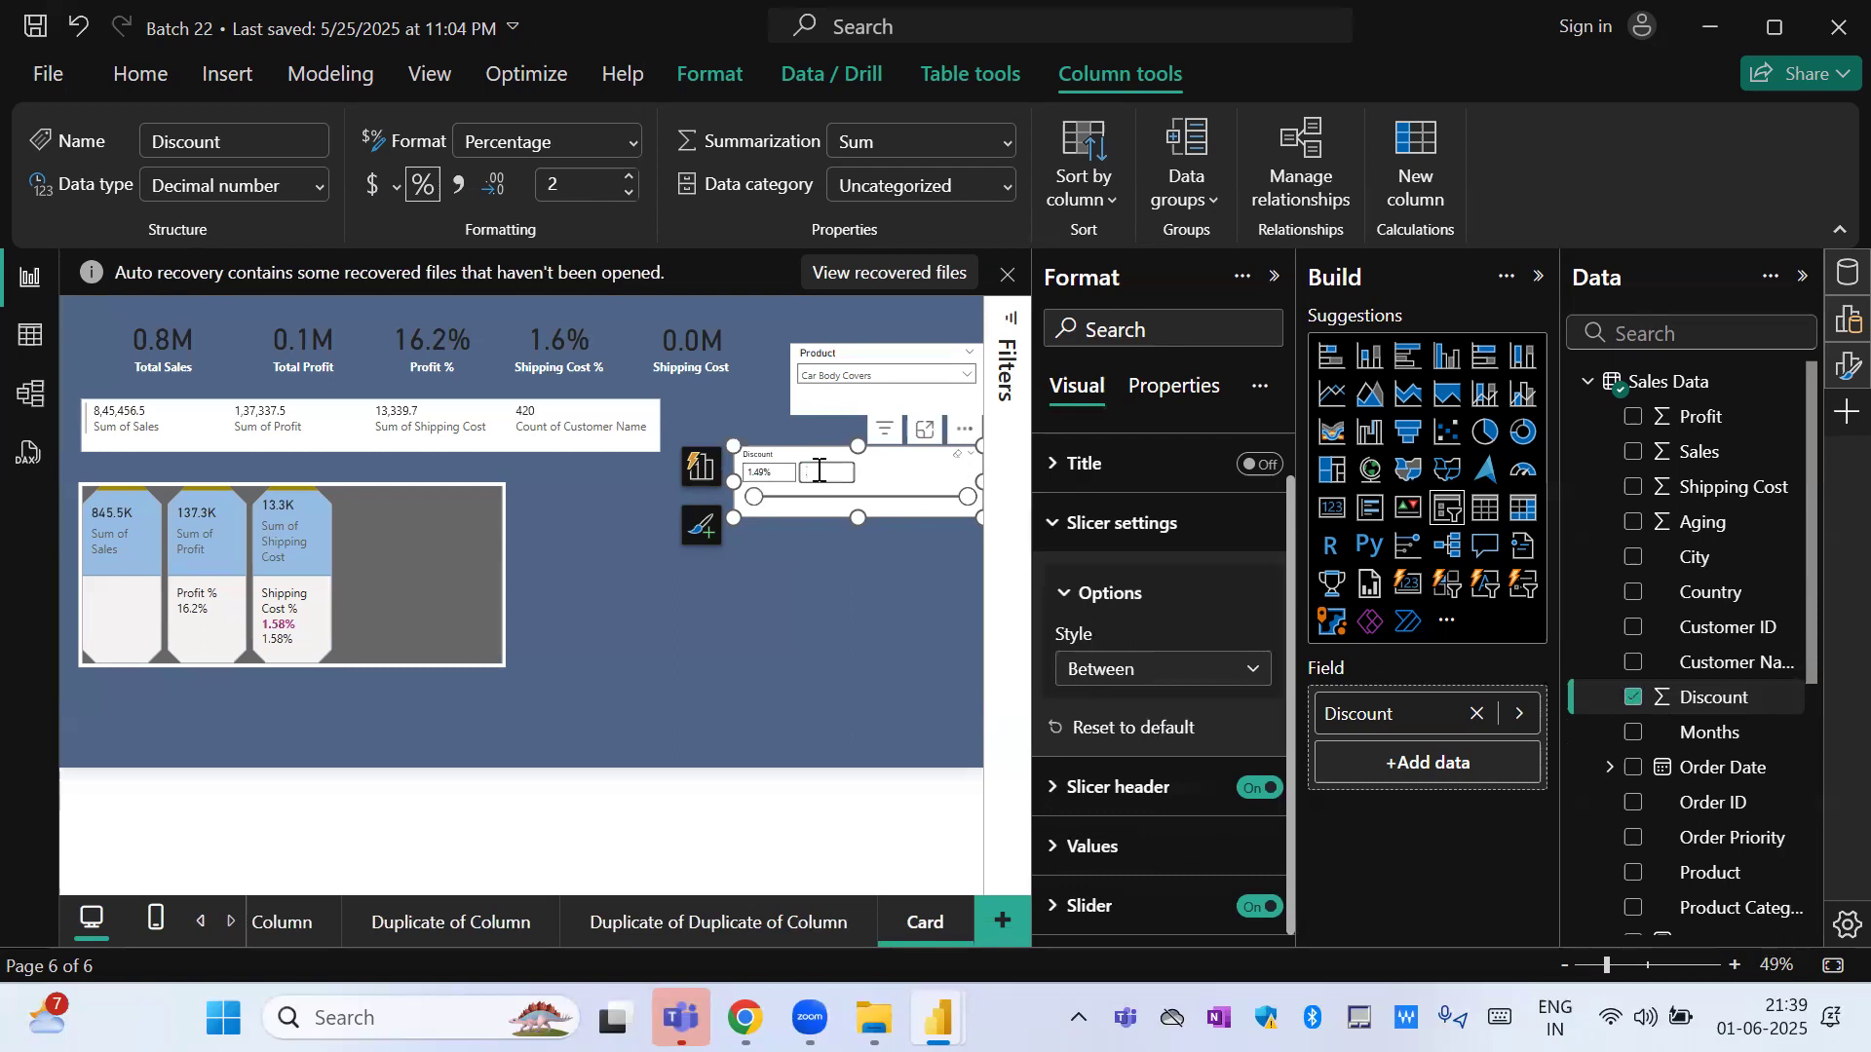
{"action": "type", "text": ".03"}
{"action": "left_click", "coordinate": [754, 473]}
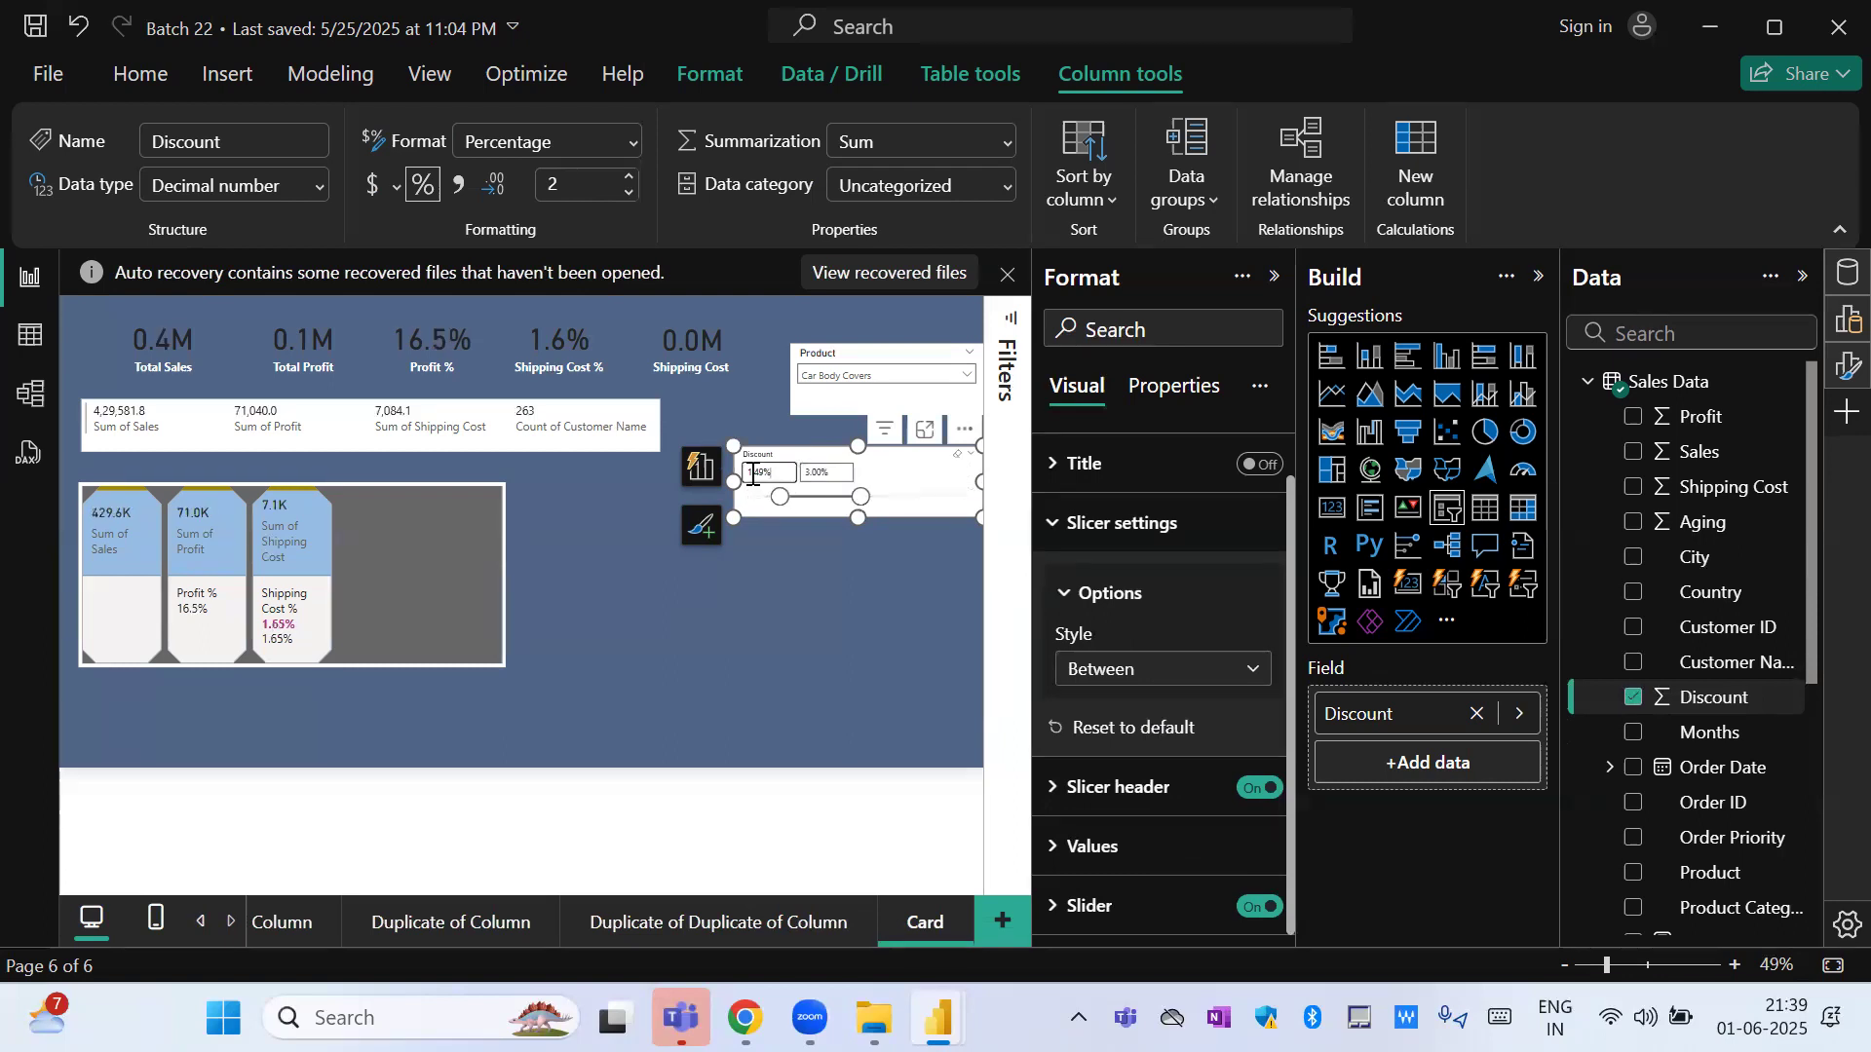
{"action": "double_click", "coordinate": [766, 473]}
{"action": "key", "text": "BackSpace"}
{"action": "type", "text": "0.02"}
{"action": "key", "text": "Return"}
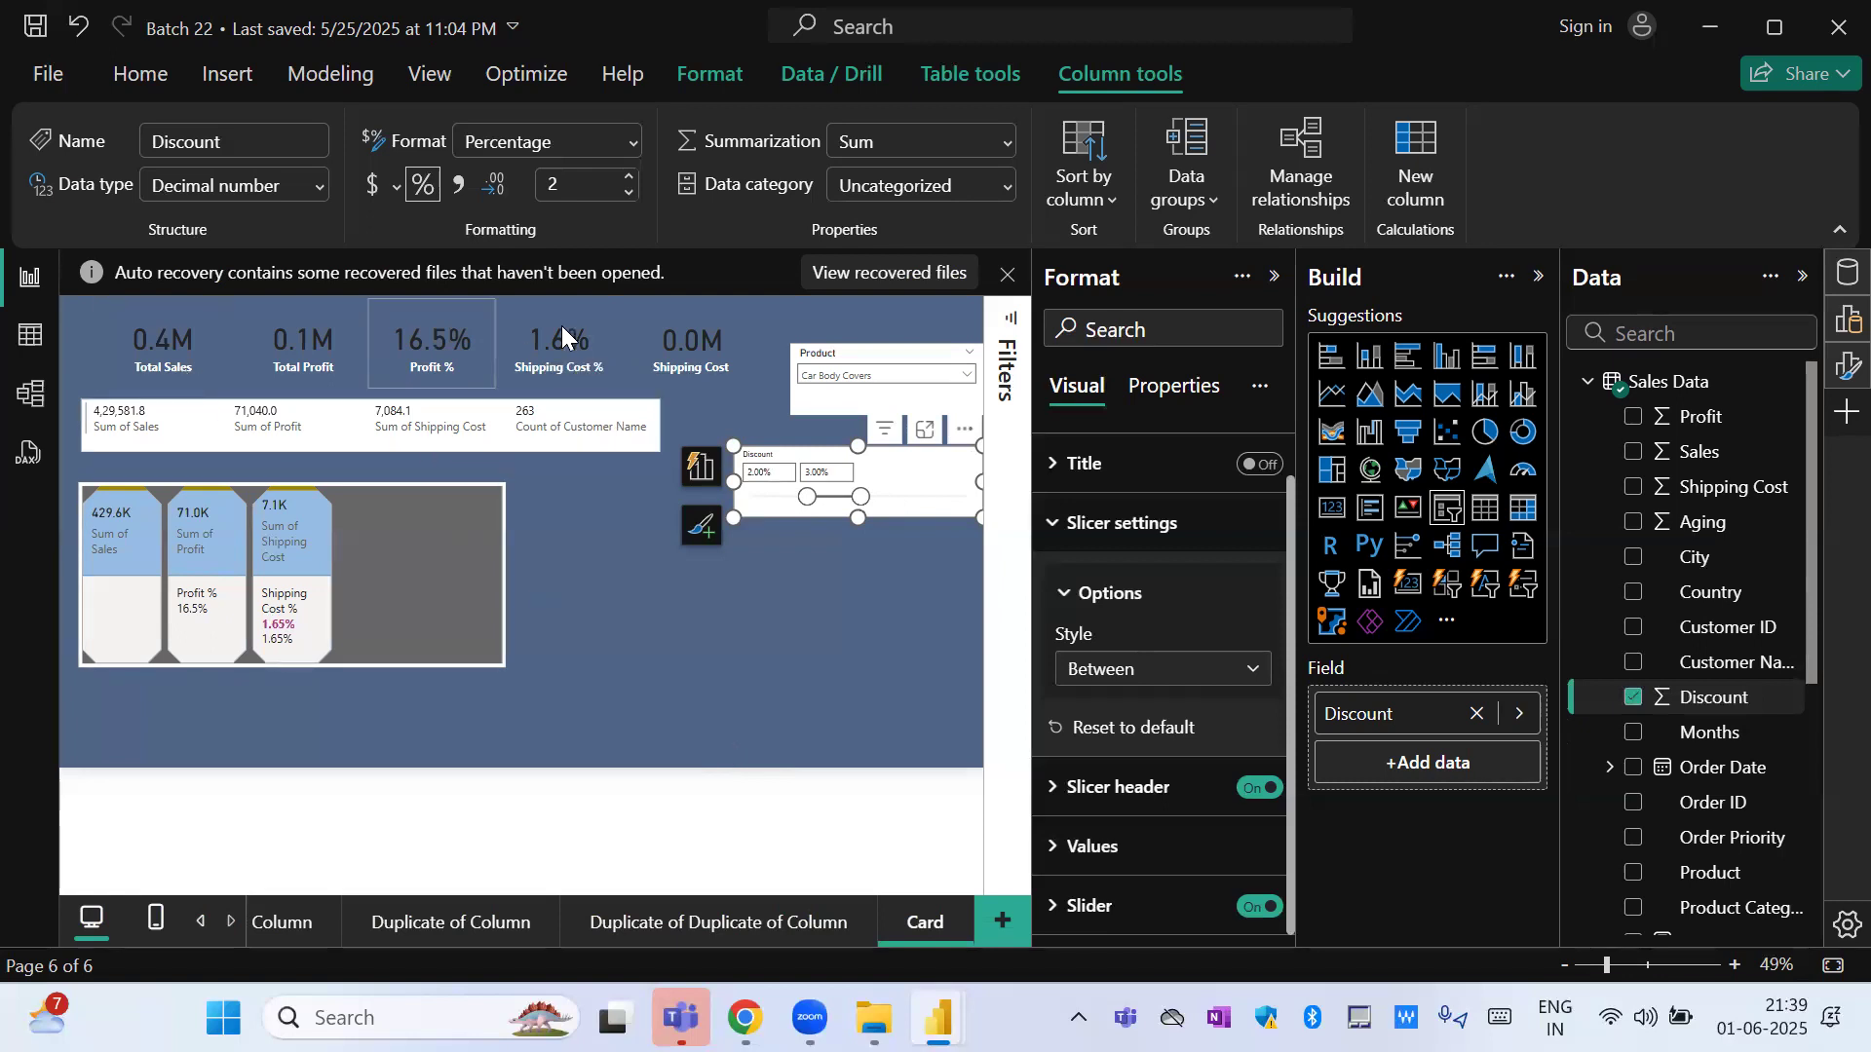
Set the Discount slicer's minimum to 0.01.
{"action": "left_click", "coordinate": [774, 469]}
{"action": "type", "text": "0.01"}
{"action": "left_click", "coordinate": [782, 561]}
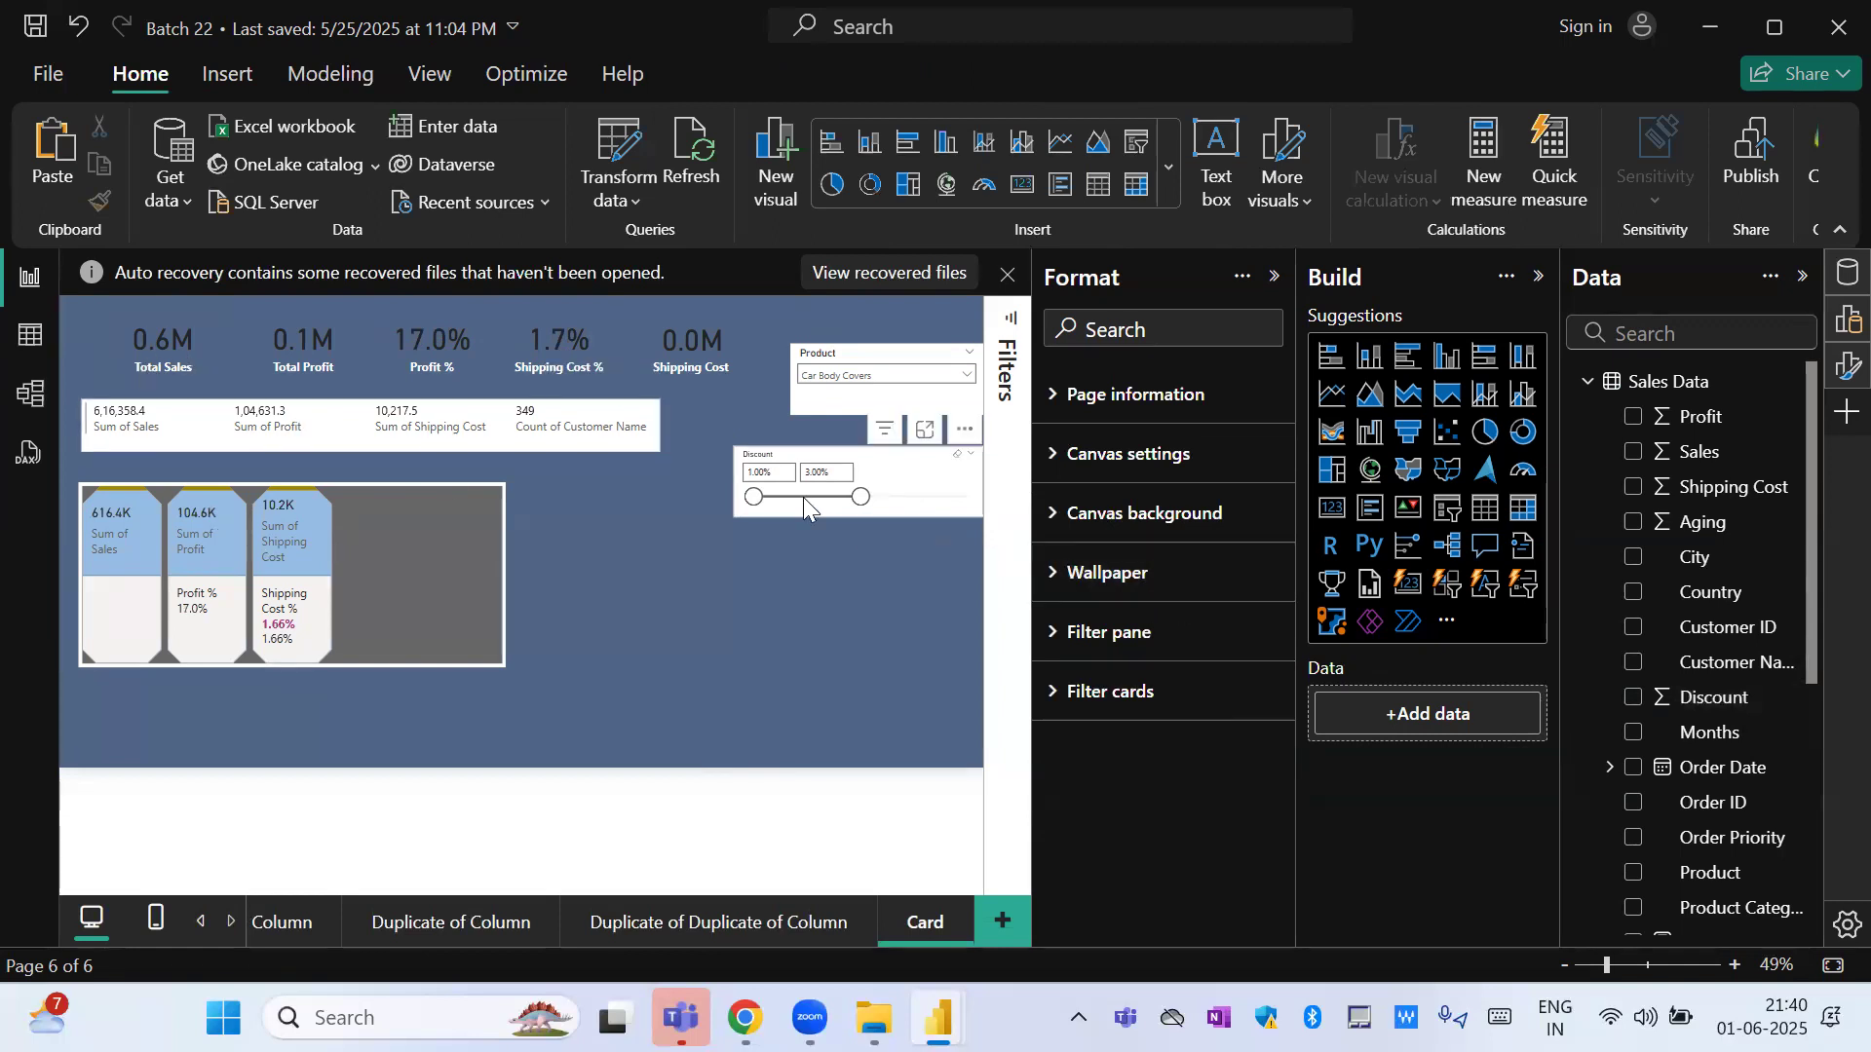
Switch the Discount slicer to the Greater than or equal to style and set its minimum to 0.04.
{"action": "left_click", "coordinate": [924, 473]}
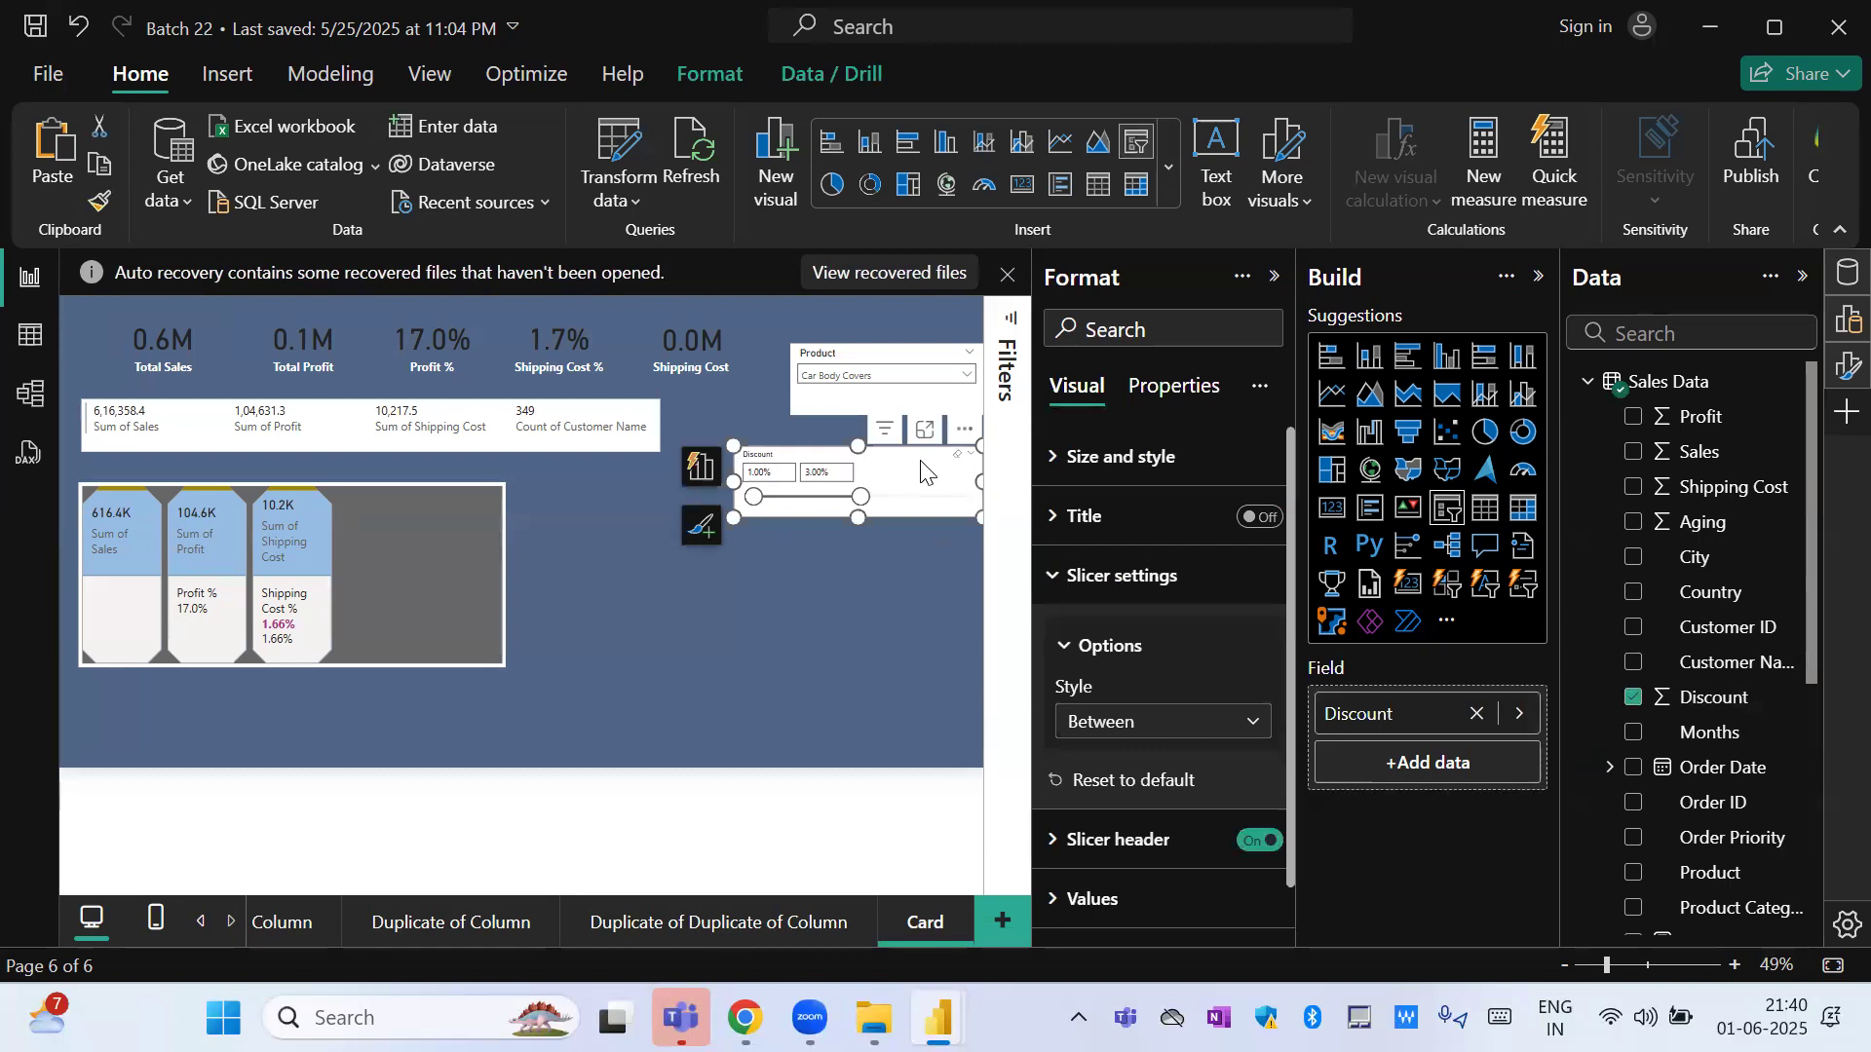
{"action": "left_click", "coordinate": [1199, 740]}
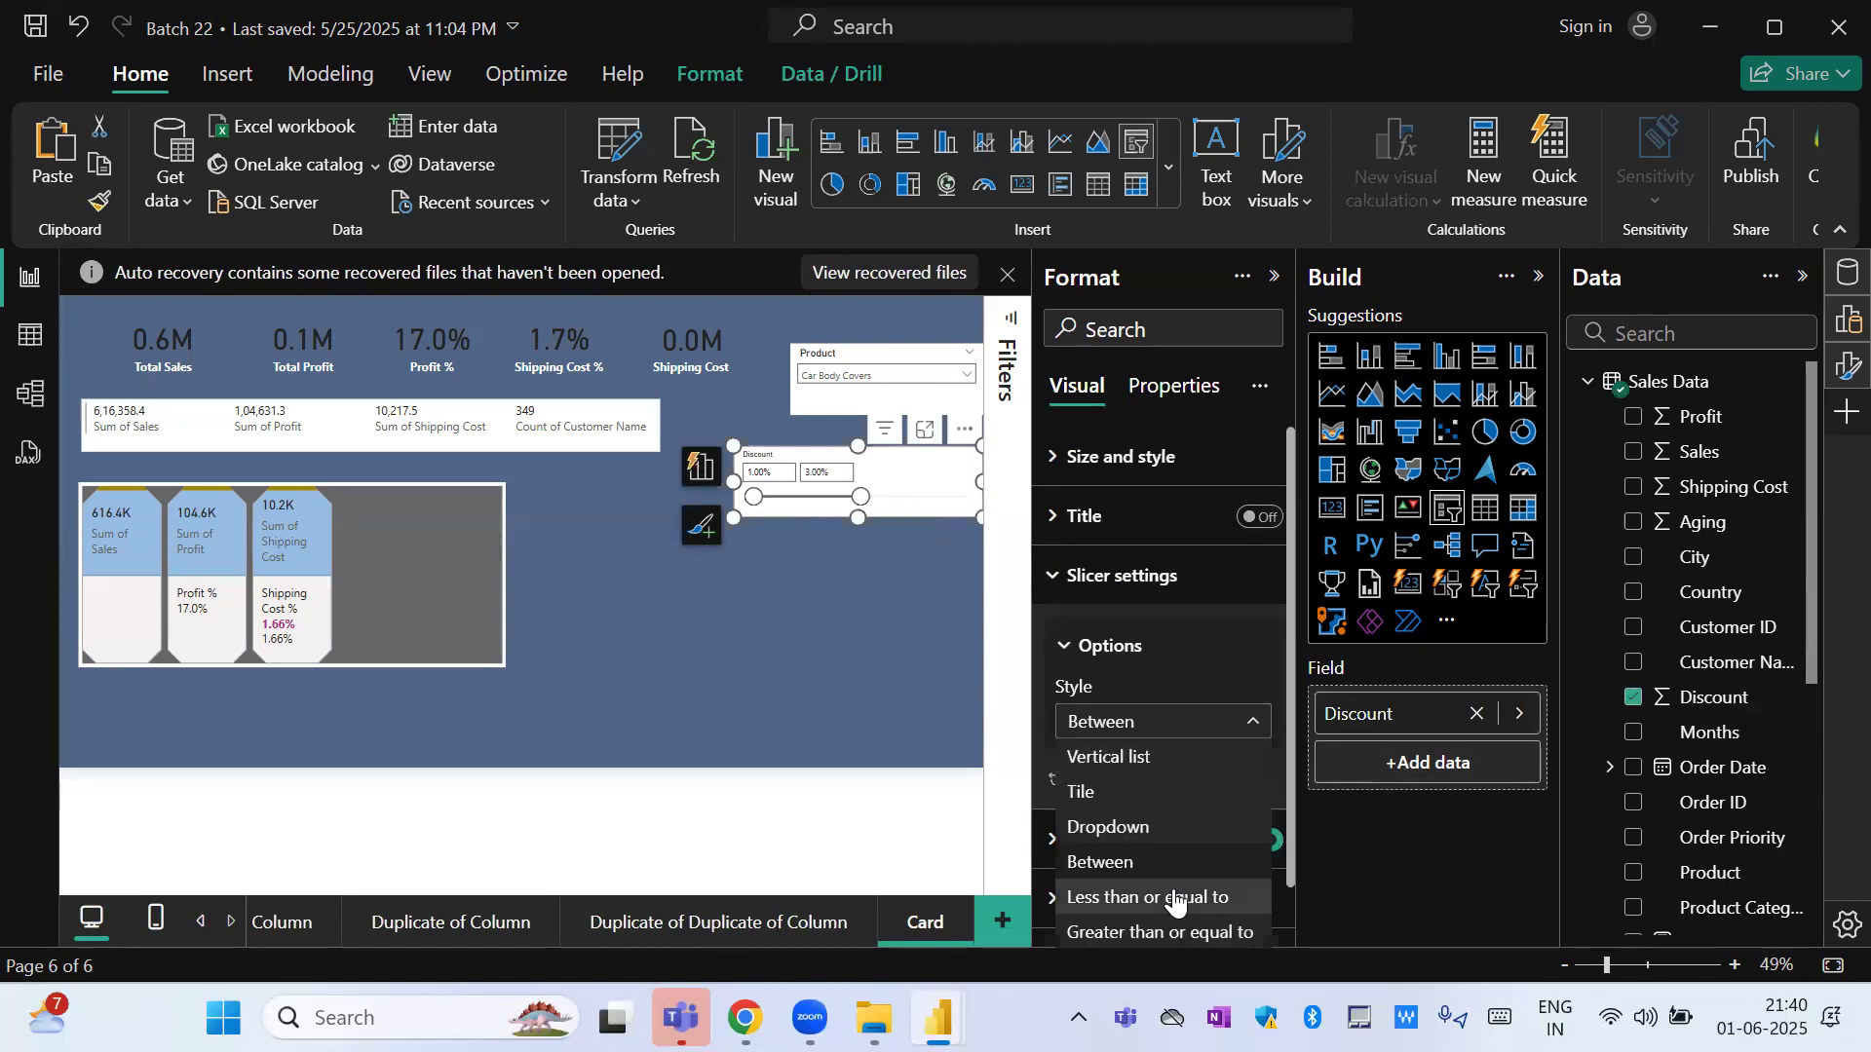
{"action": "left_click", "coordinate": [1163, 933]}
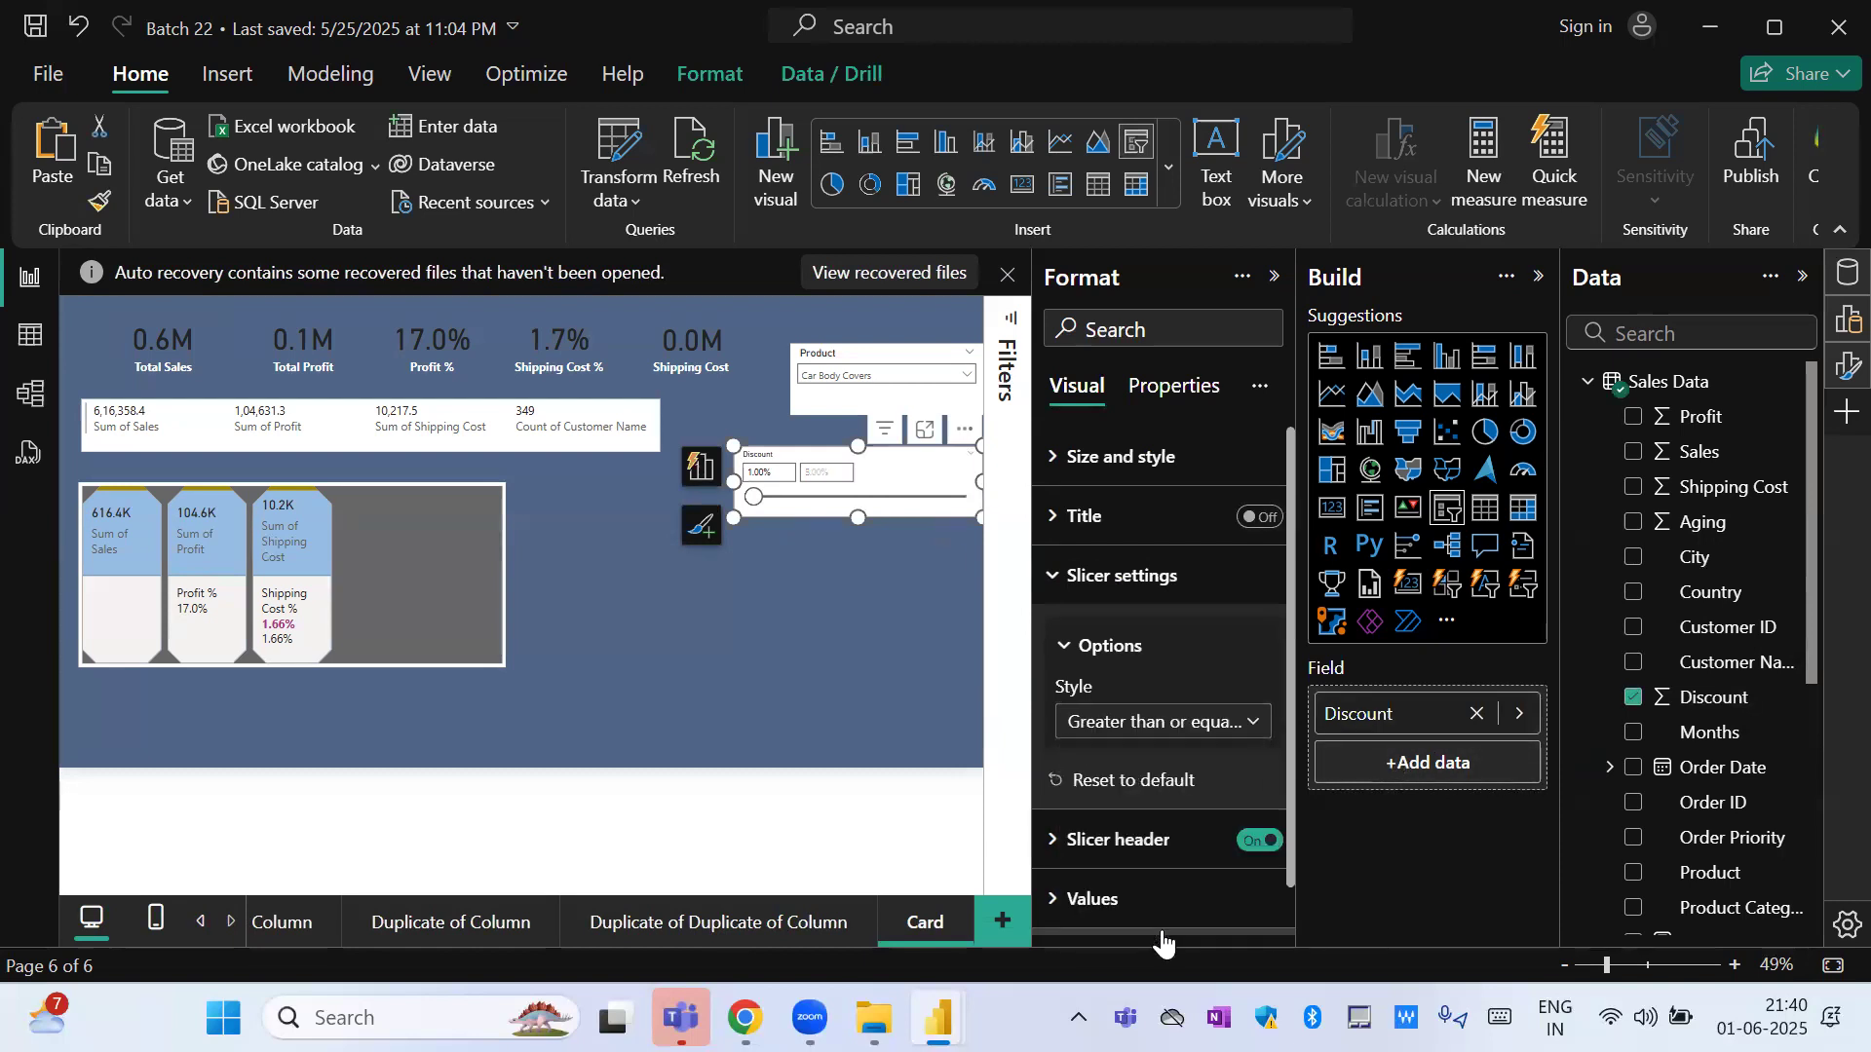
{"action": "left_click", "coordinate": [781, 475]}
{"action": "type", "text": "0.04"}
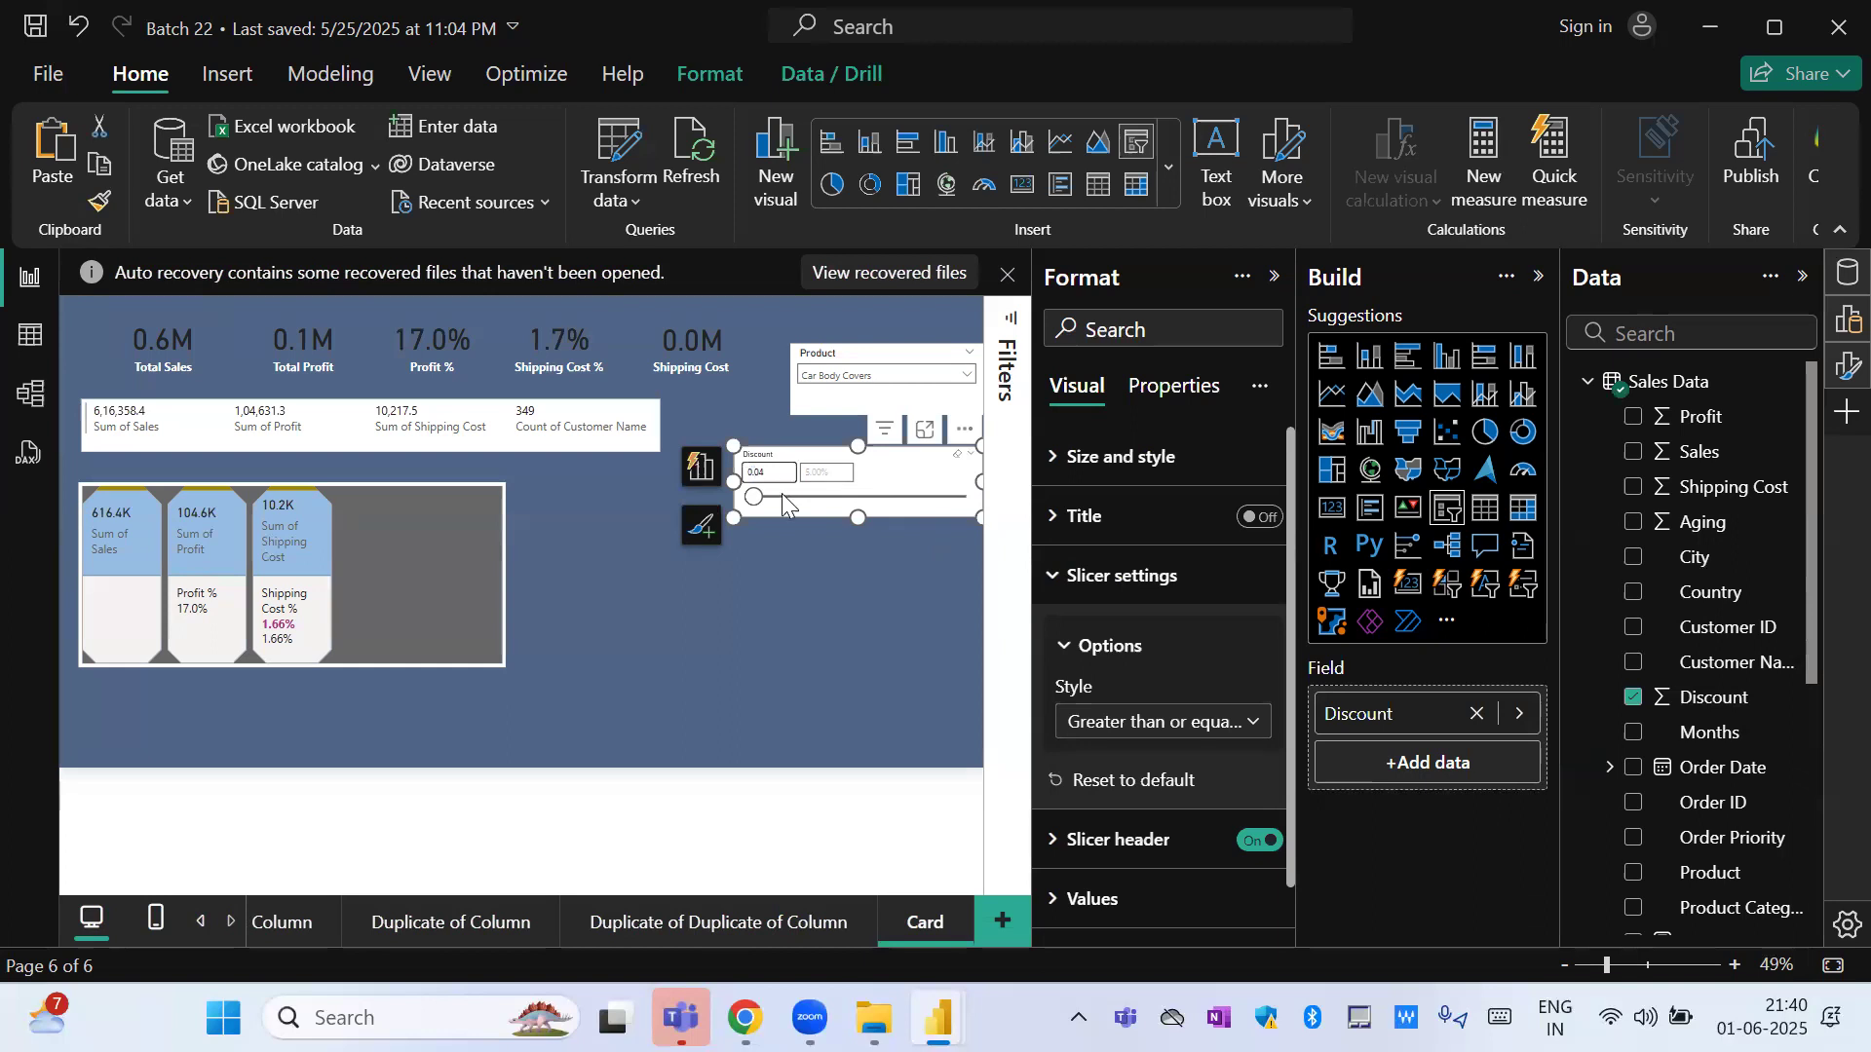
{"action": "left_click", "coordinate": [781, 596]}
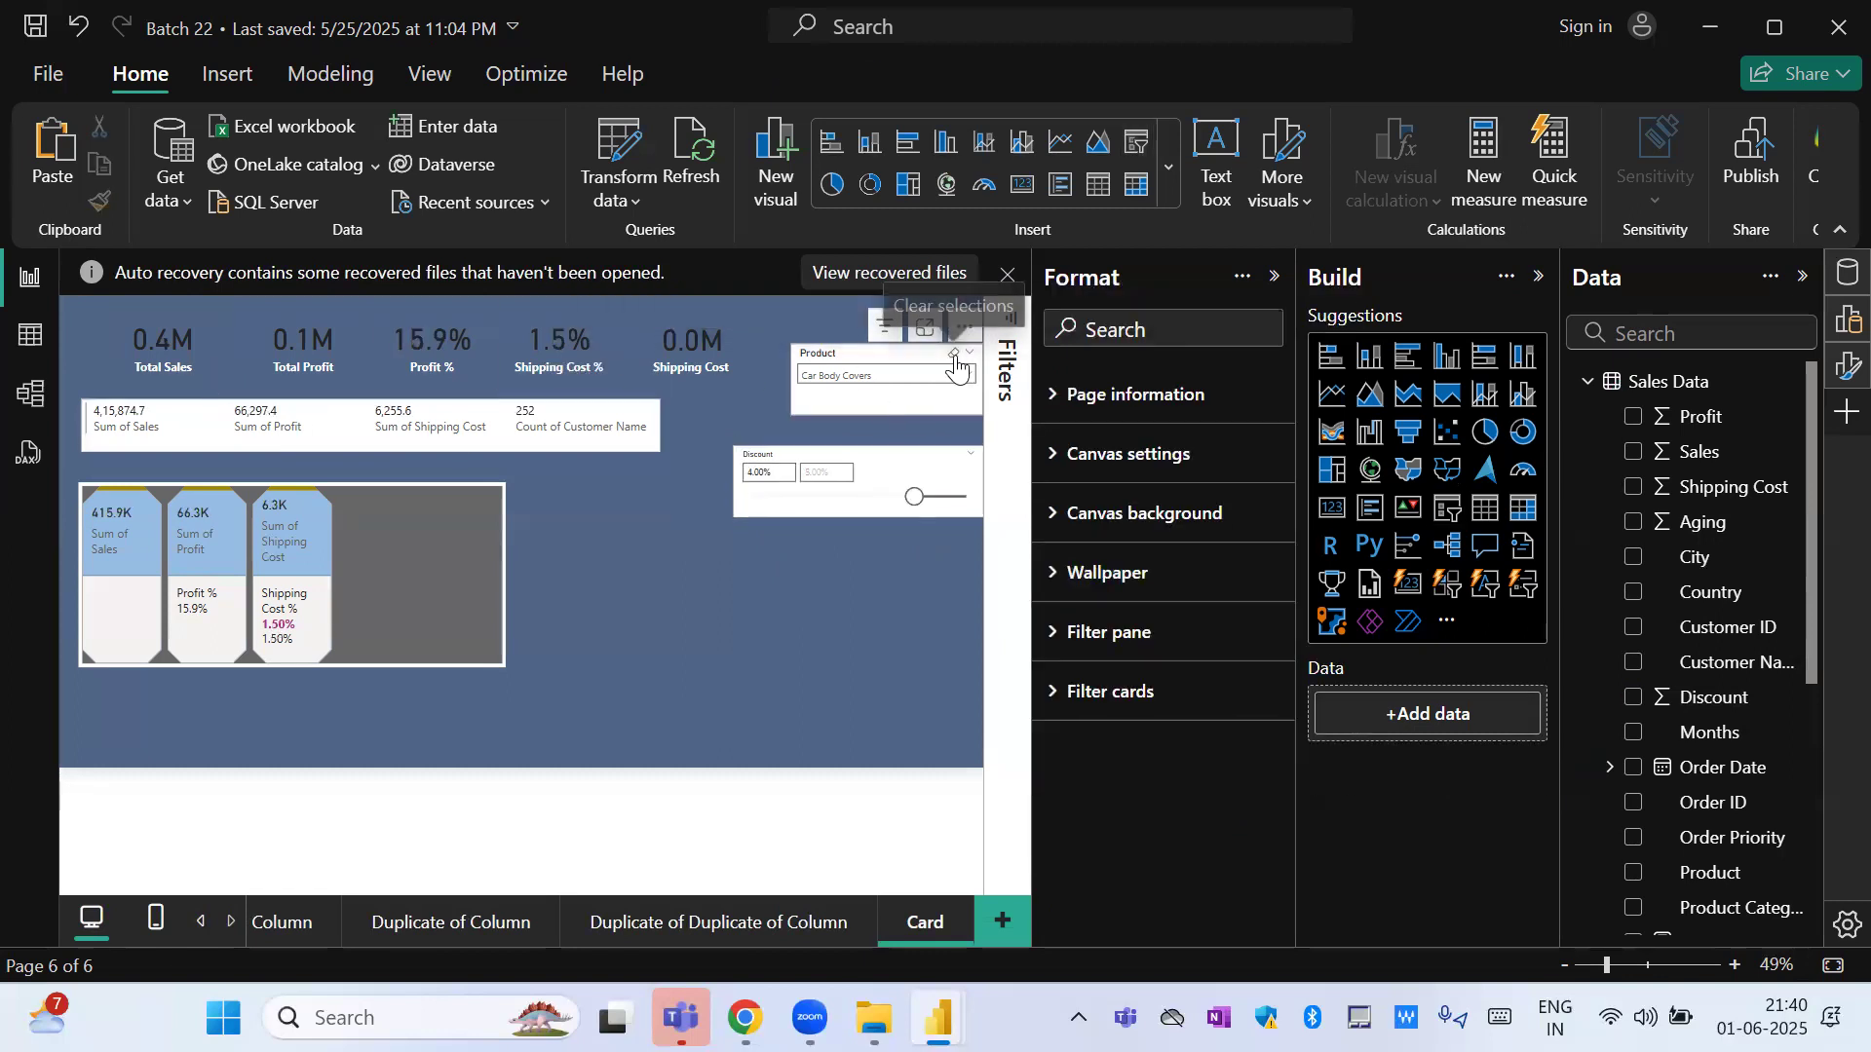
Clear the selection in the Product slicer.
{"action": "left_click", "coordinate": [954, 352]}
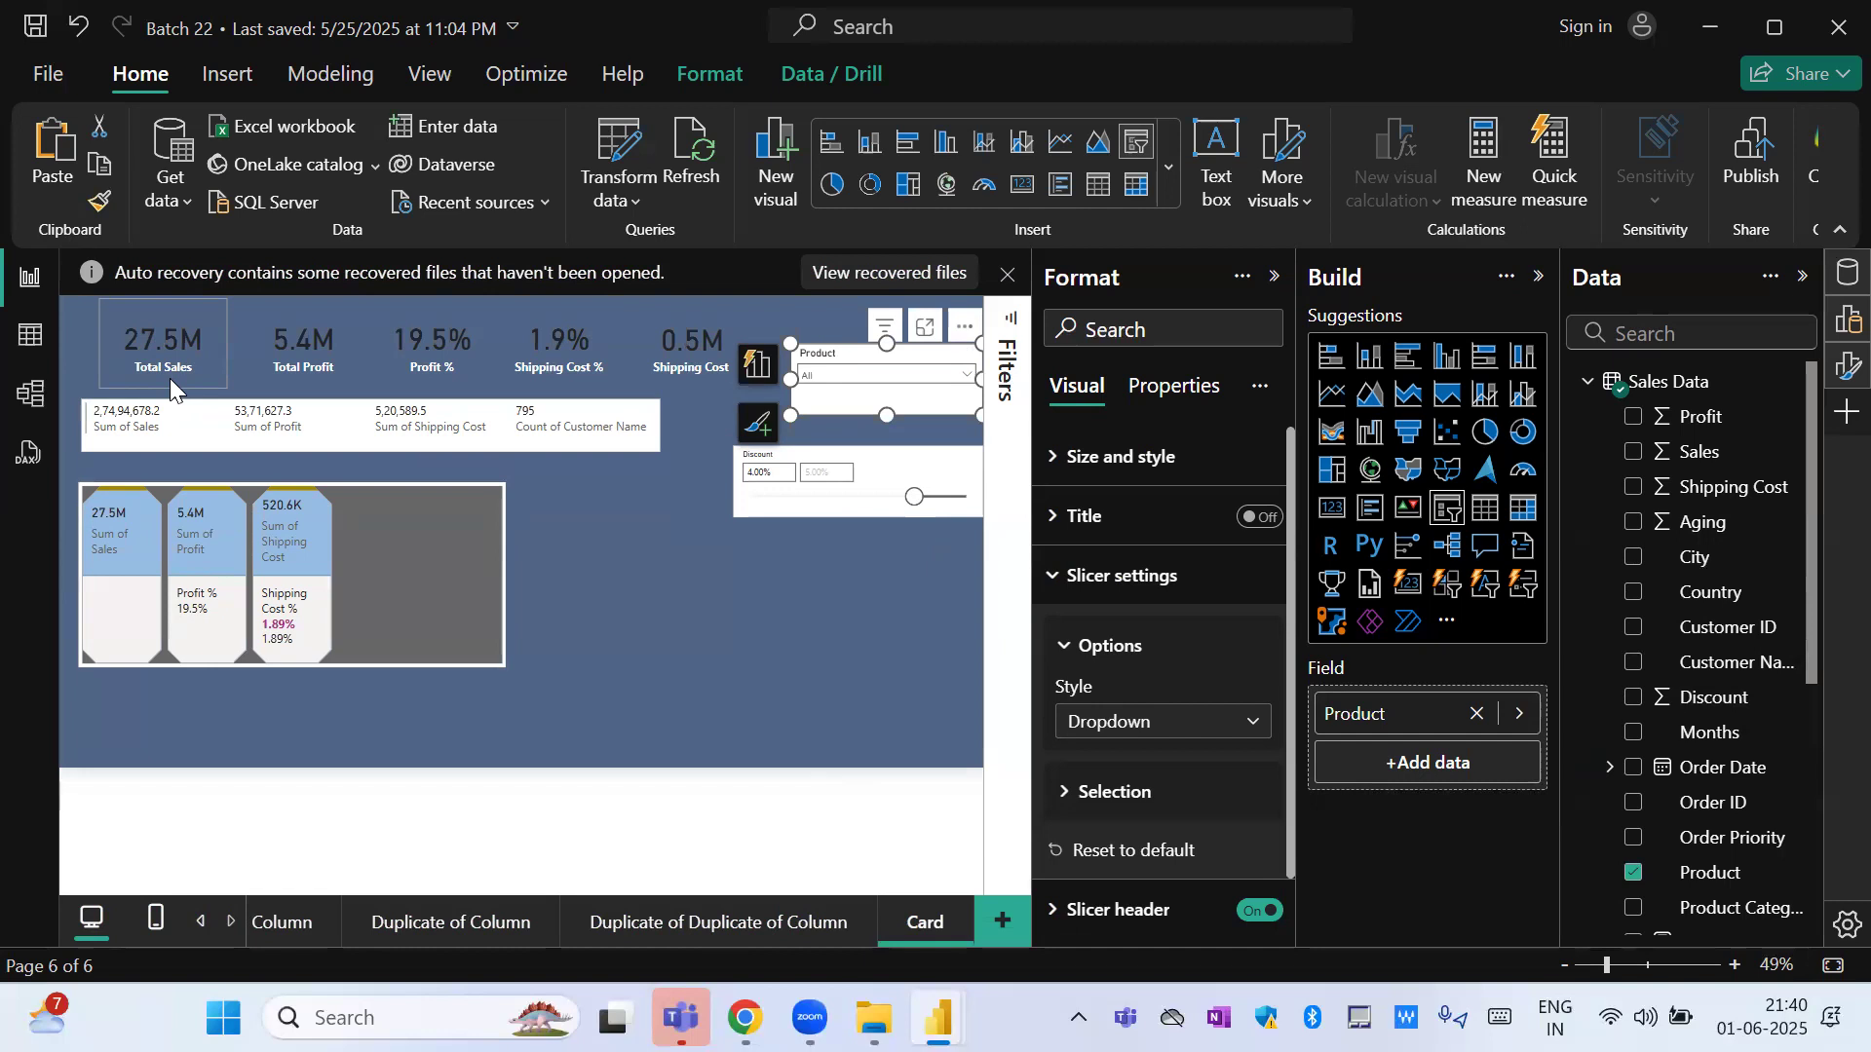
{"action": "left_click", "coordinate": [572, 544]}
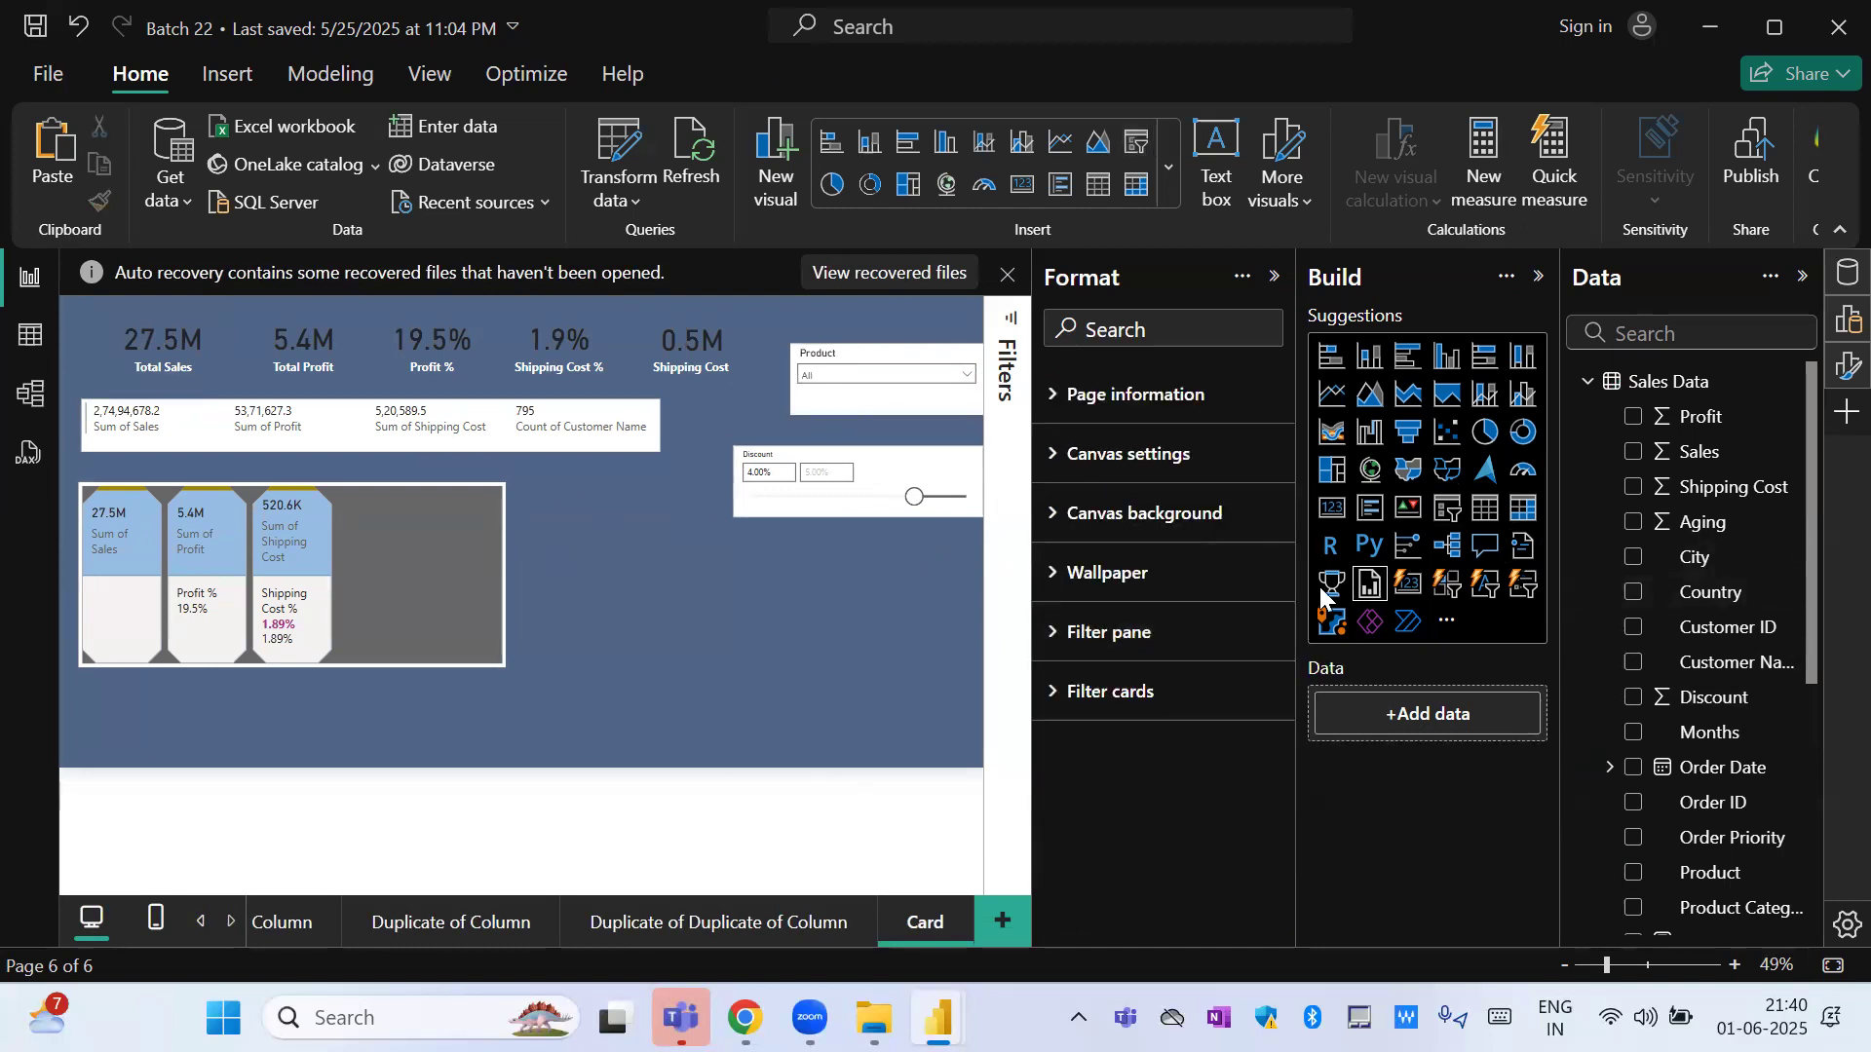
Switch the Discount slicer to the Vertical list style and deselect it.
{"action": "left_click", "coordinate": [815, 464]}
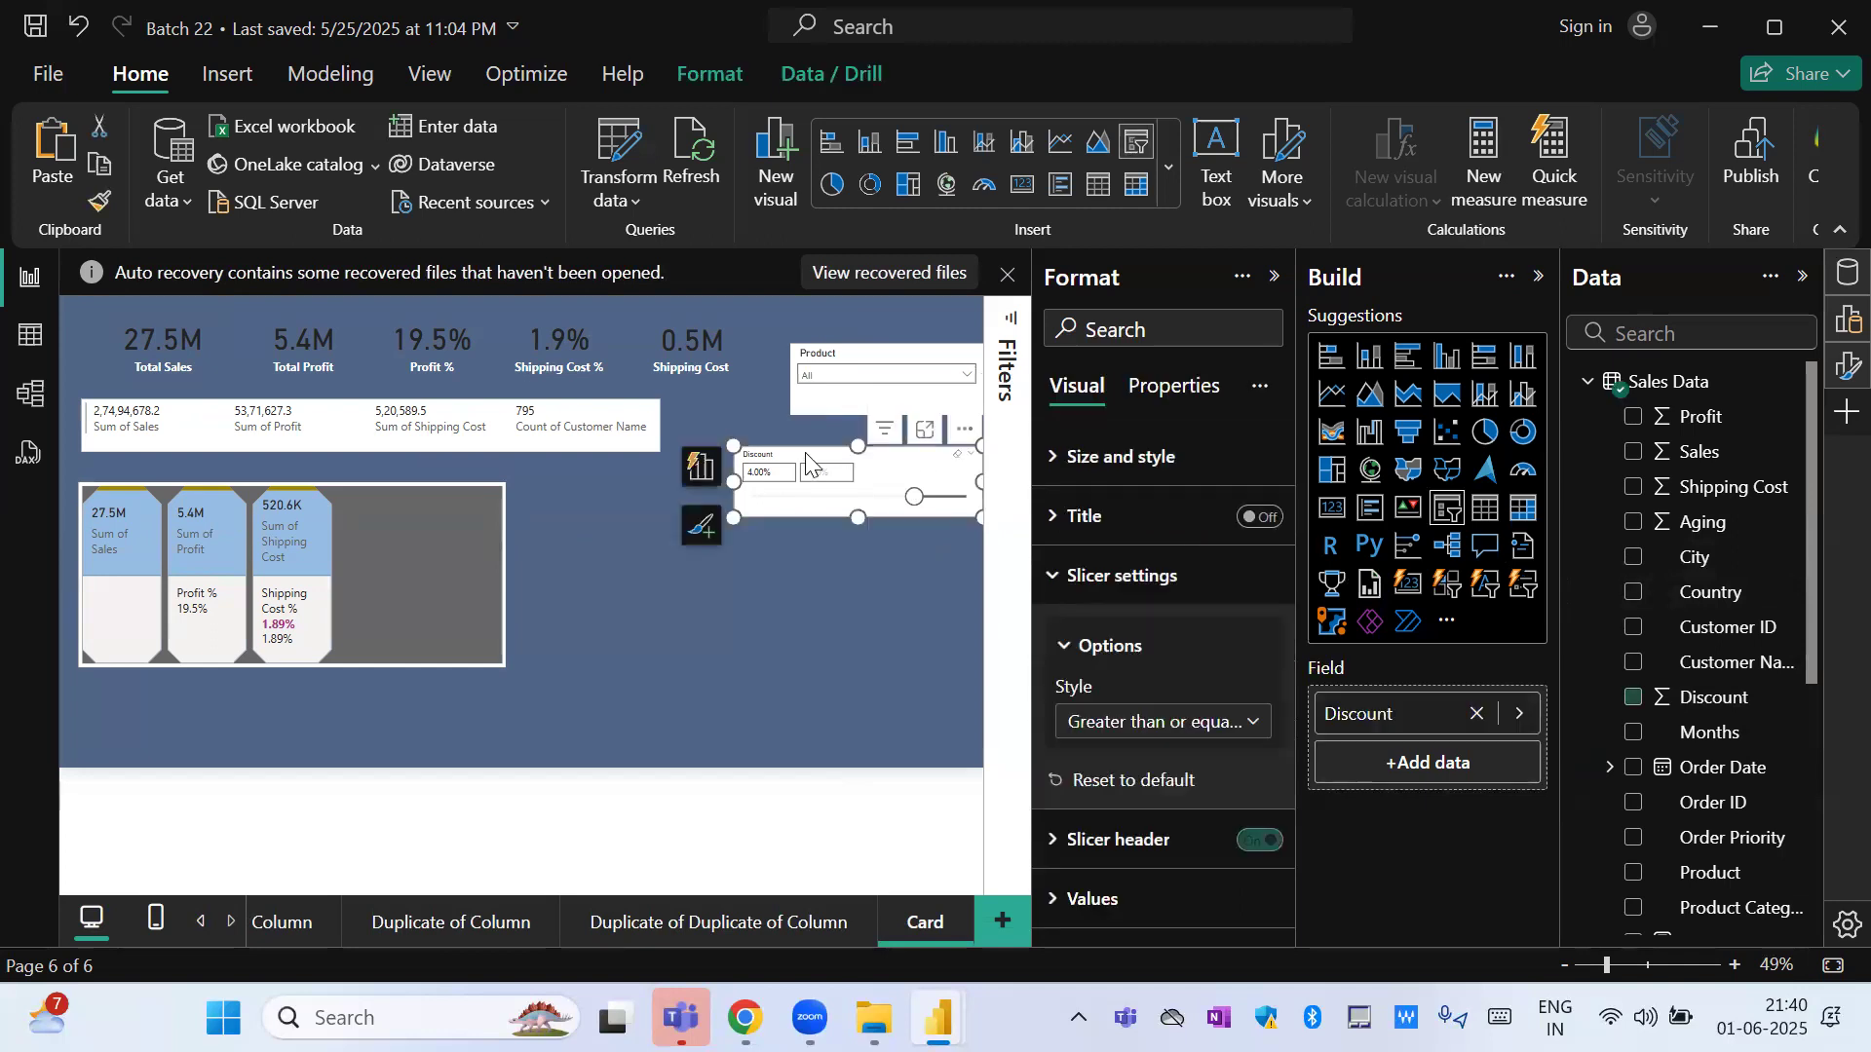
{"action": "left_click", "coordinate": [1247, 722]}
{"action": "left_click", "coordinate": [1120, 760]}
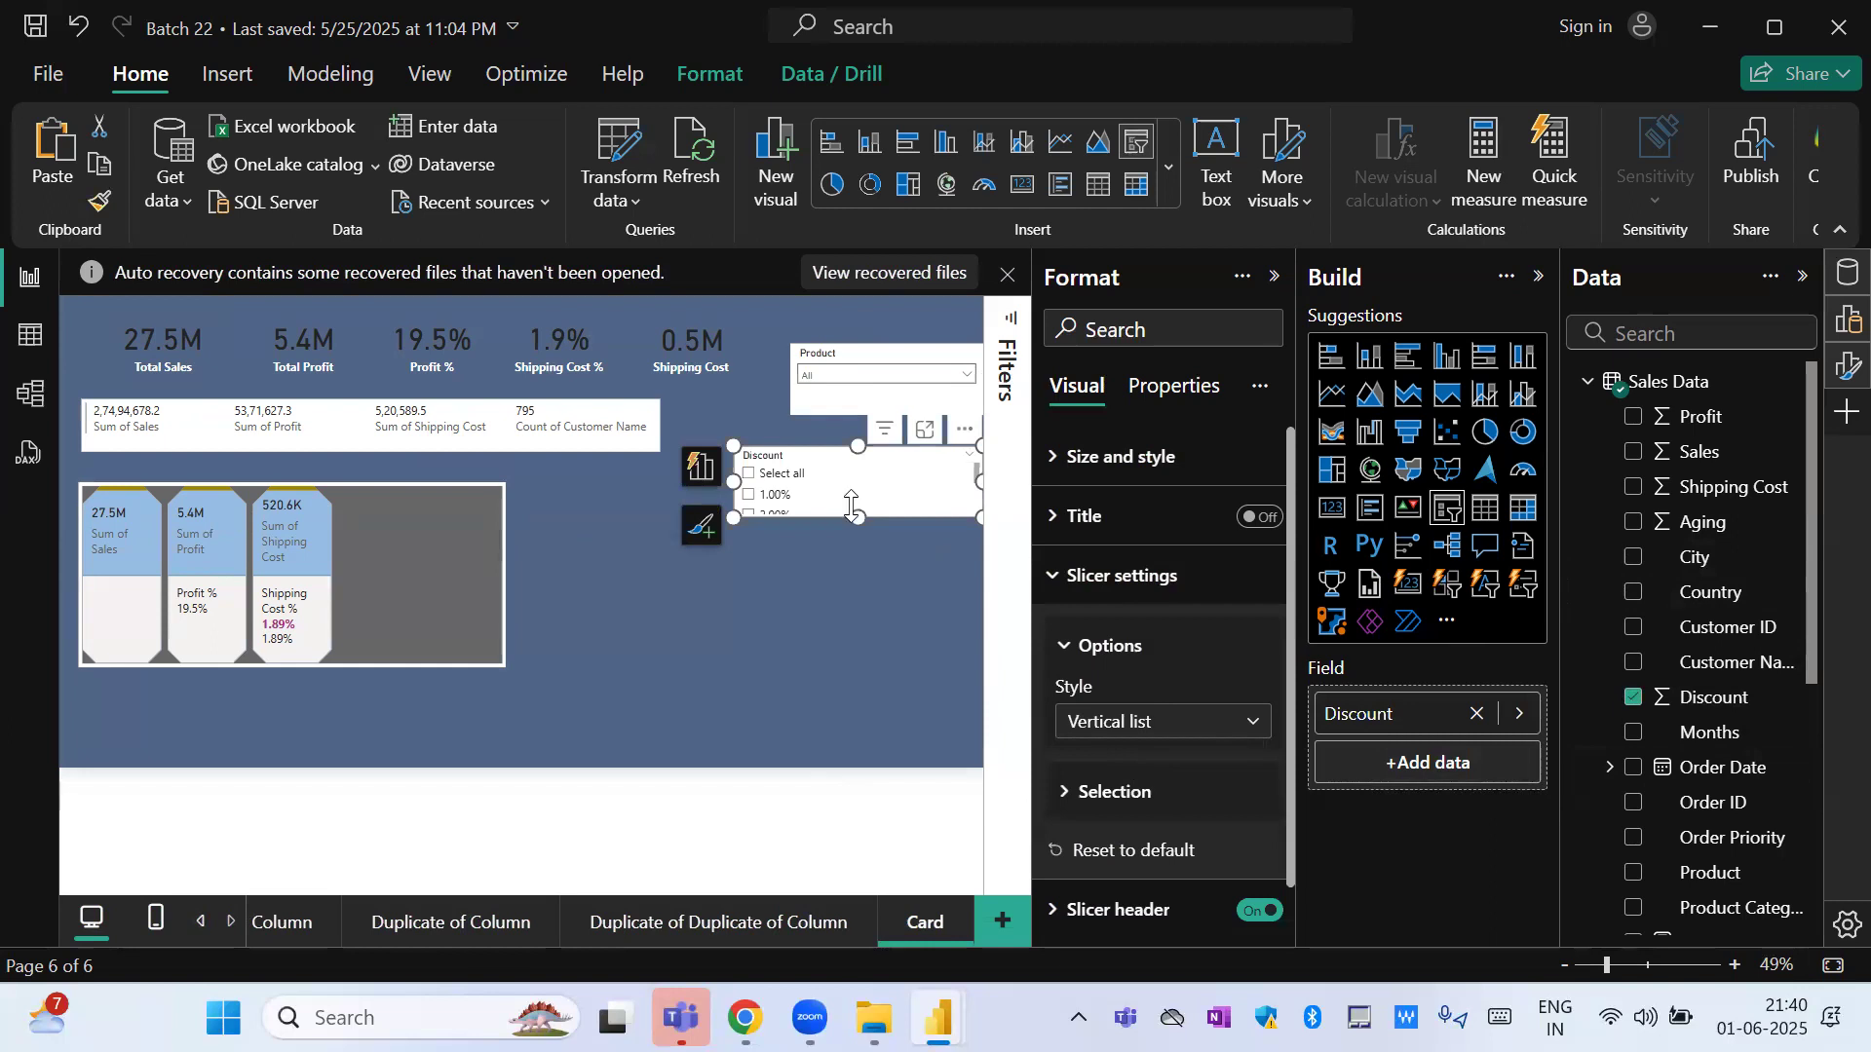
{"action": "left_click", "coordinate": [645, 651]}
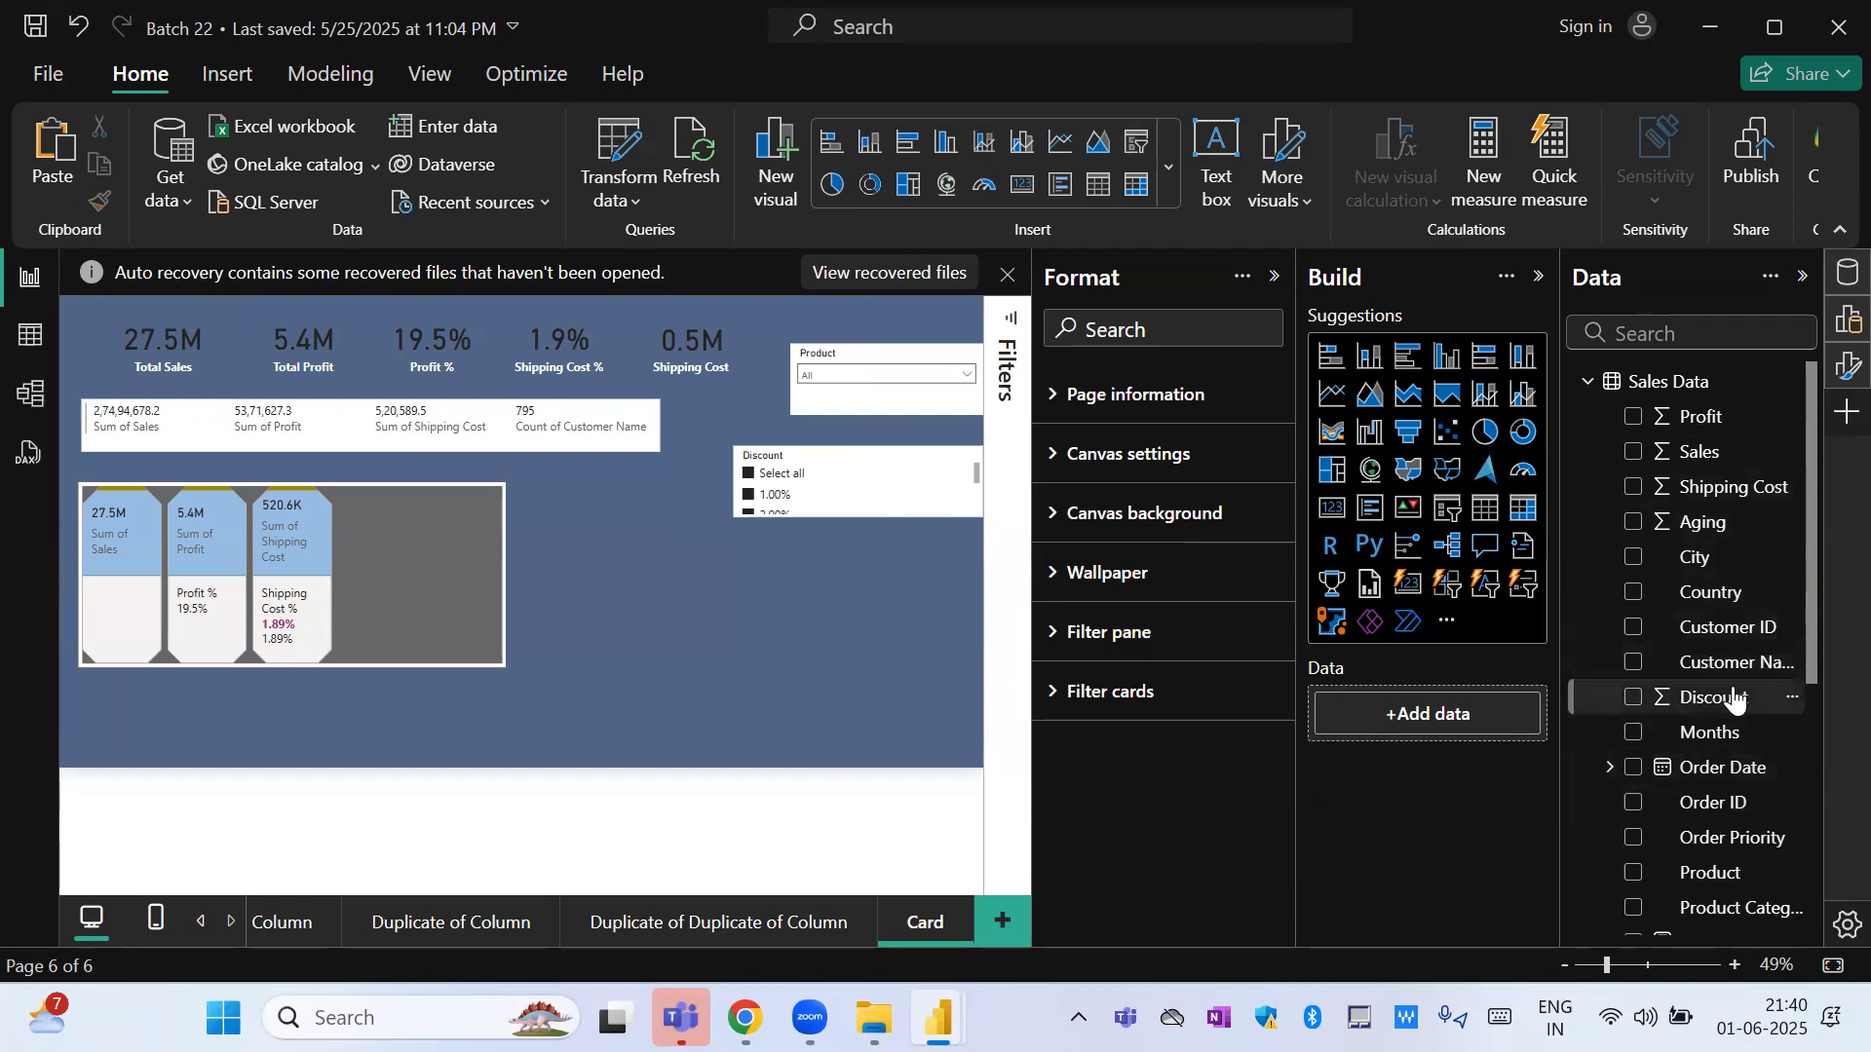
Add a new visual of the Discount field beside the multi-row cards and set the field to Don't summarize.
{"action": "left_click_drag", "start_coordinate": [1722, 706], "coordinate": [647, 598]}
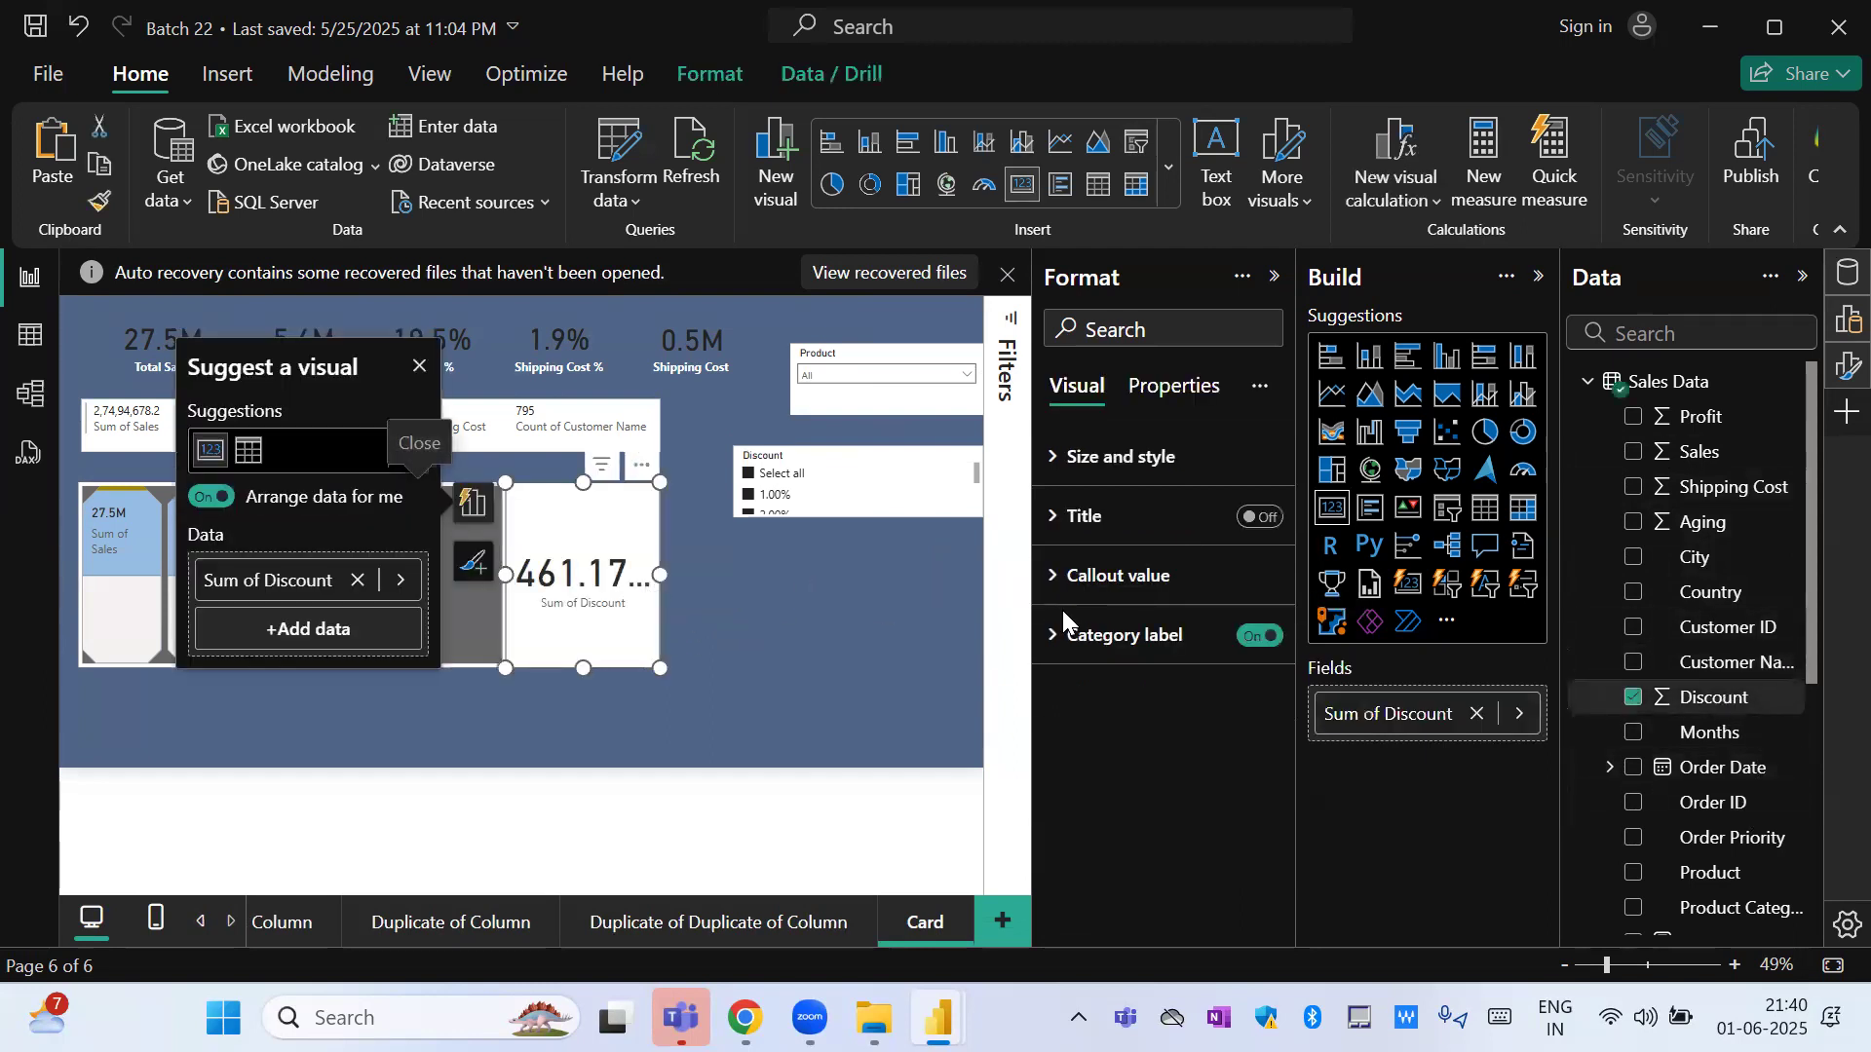
{"action": "left_click", "coordinate": [1519, 712]}
{"action": "left_click", "coordinate": [1675, 785]}
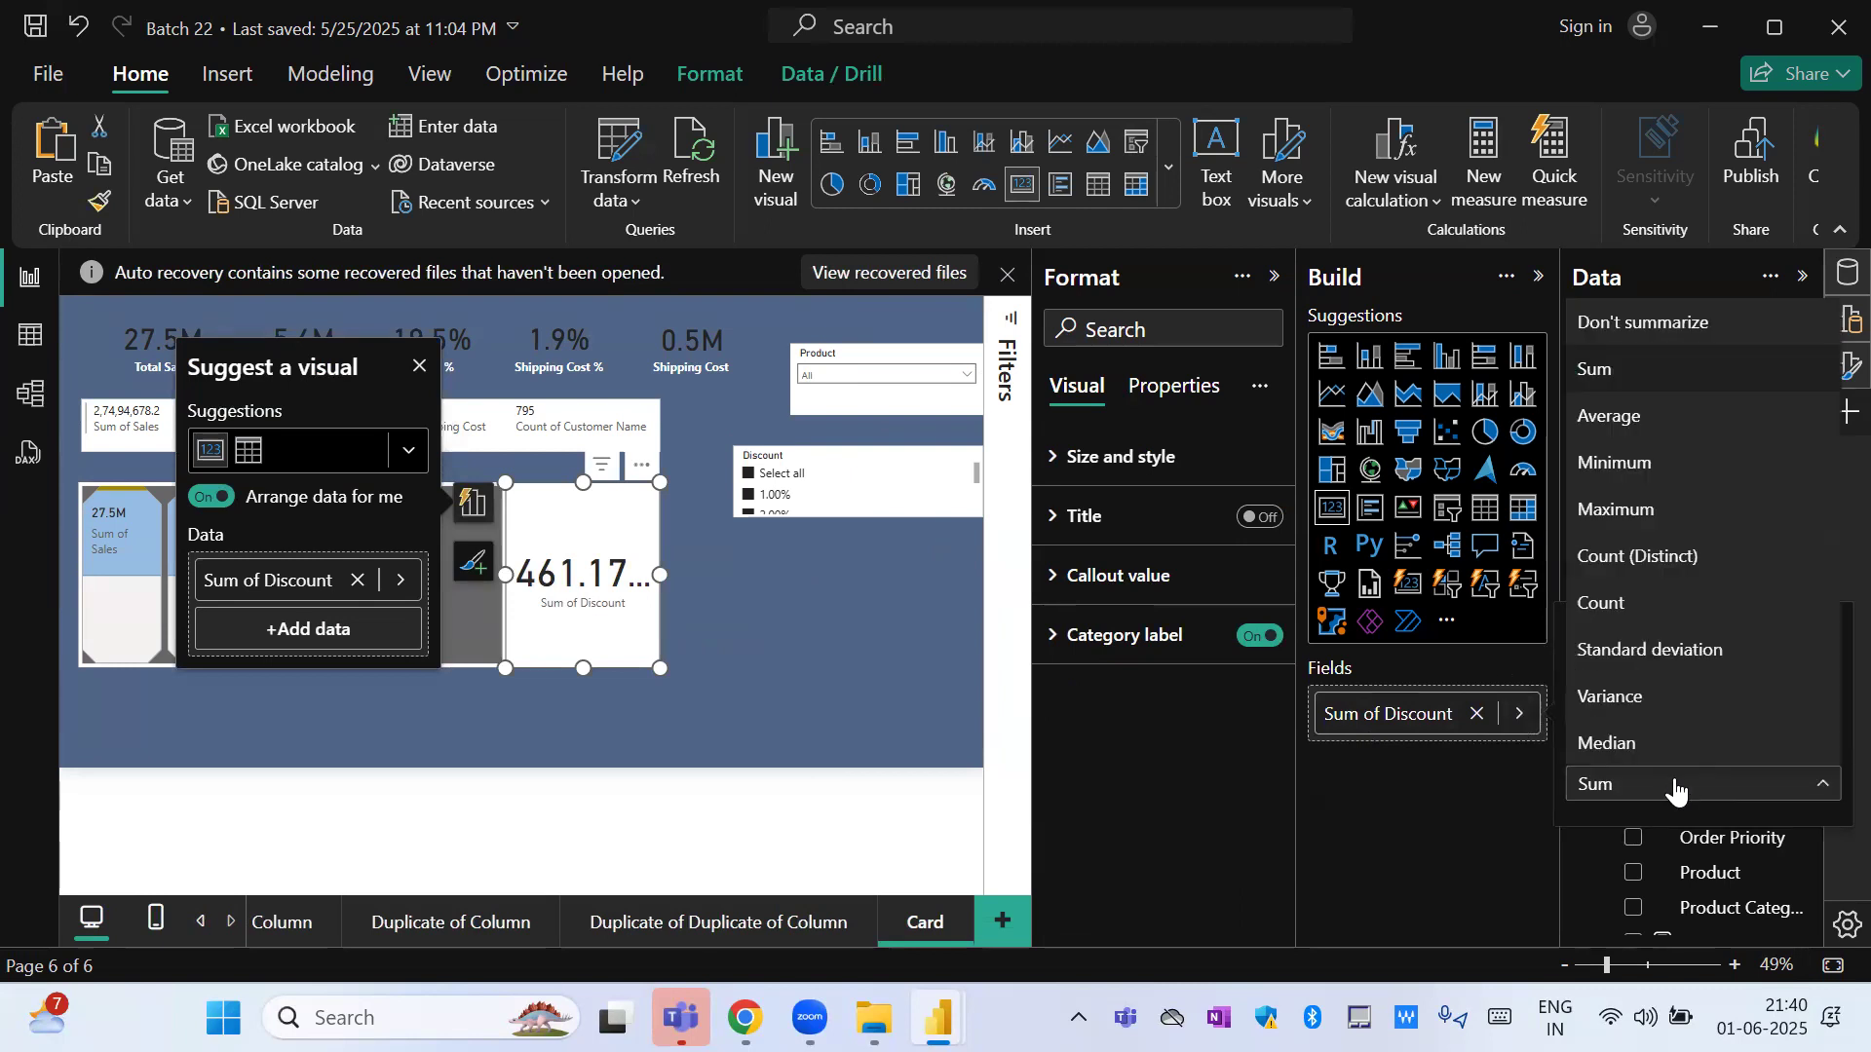
{"action": "left_click", "coordinate": [1647, 322]}
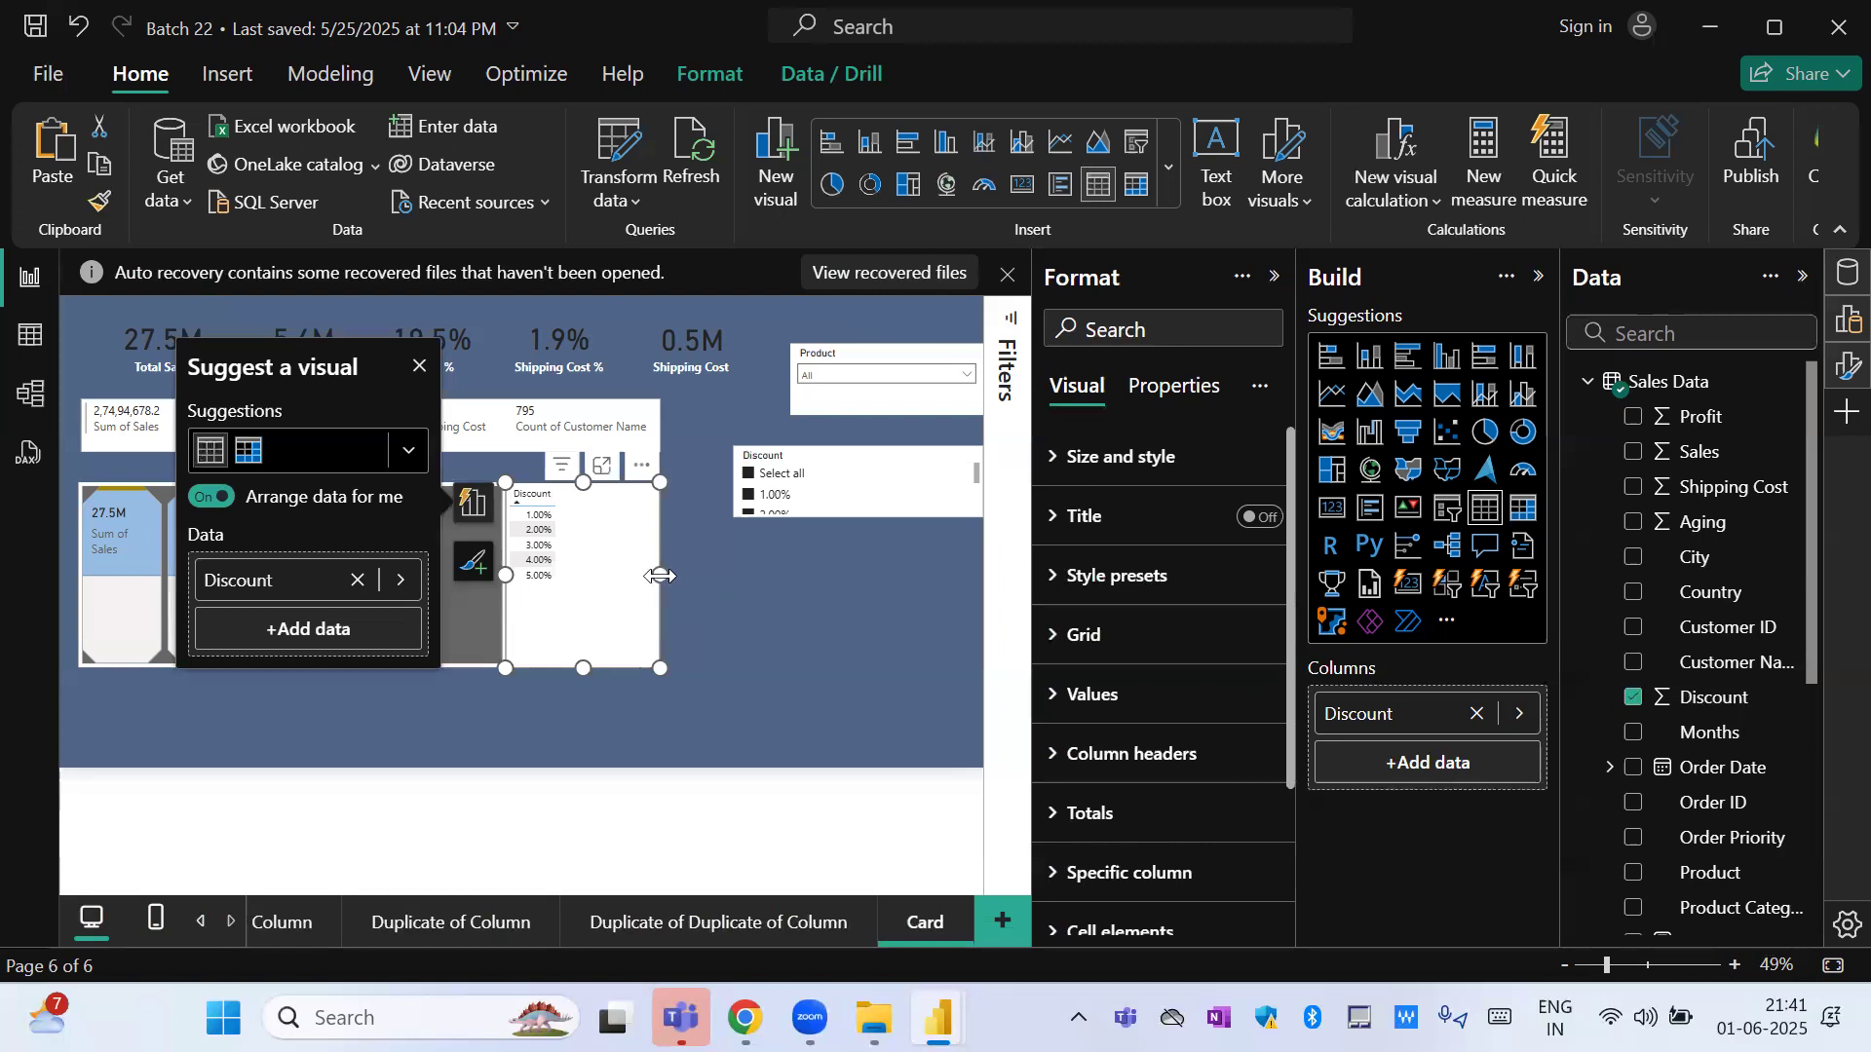
Widen and reposition the Discount table, then add Sales to it and keep the visual as a table.
{"action": "left_click_drag", "start_coordinate": [661, 577], "coordinate": [787, 584]}
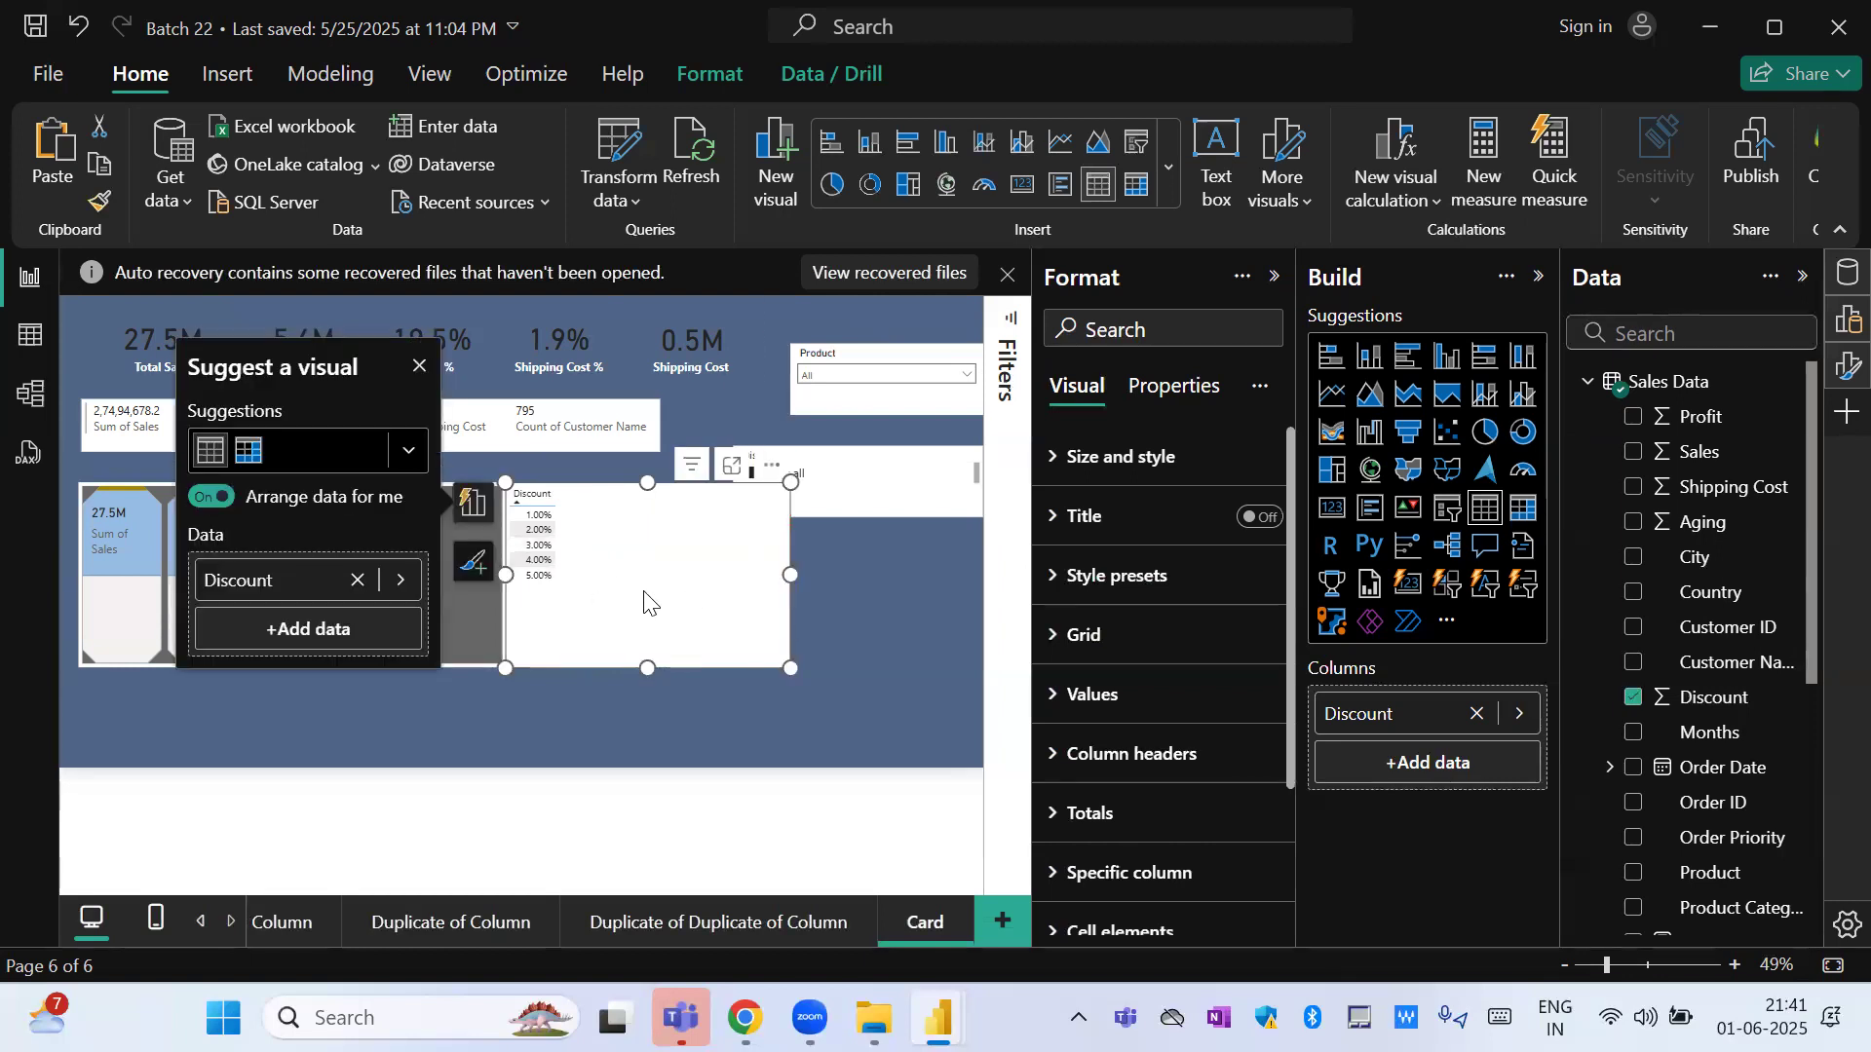
{"action": "left_click_drag", "start_coordinate": [647, 597], "coordinate": [681, 648]}
{"action": "left_click_drag", "start_coordinate": [1699, 453], "coordinate": [726, 648]}
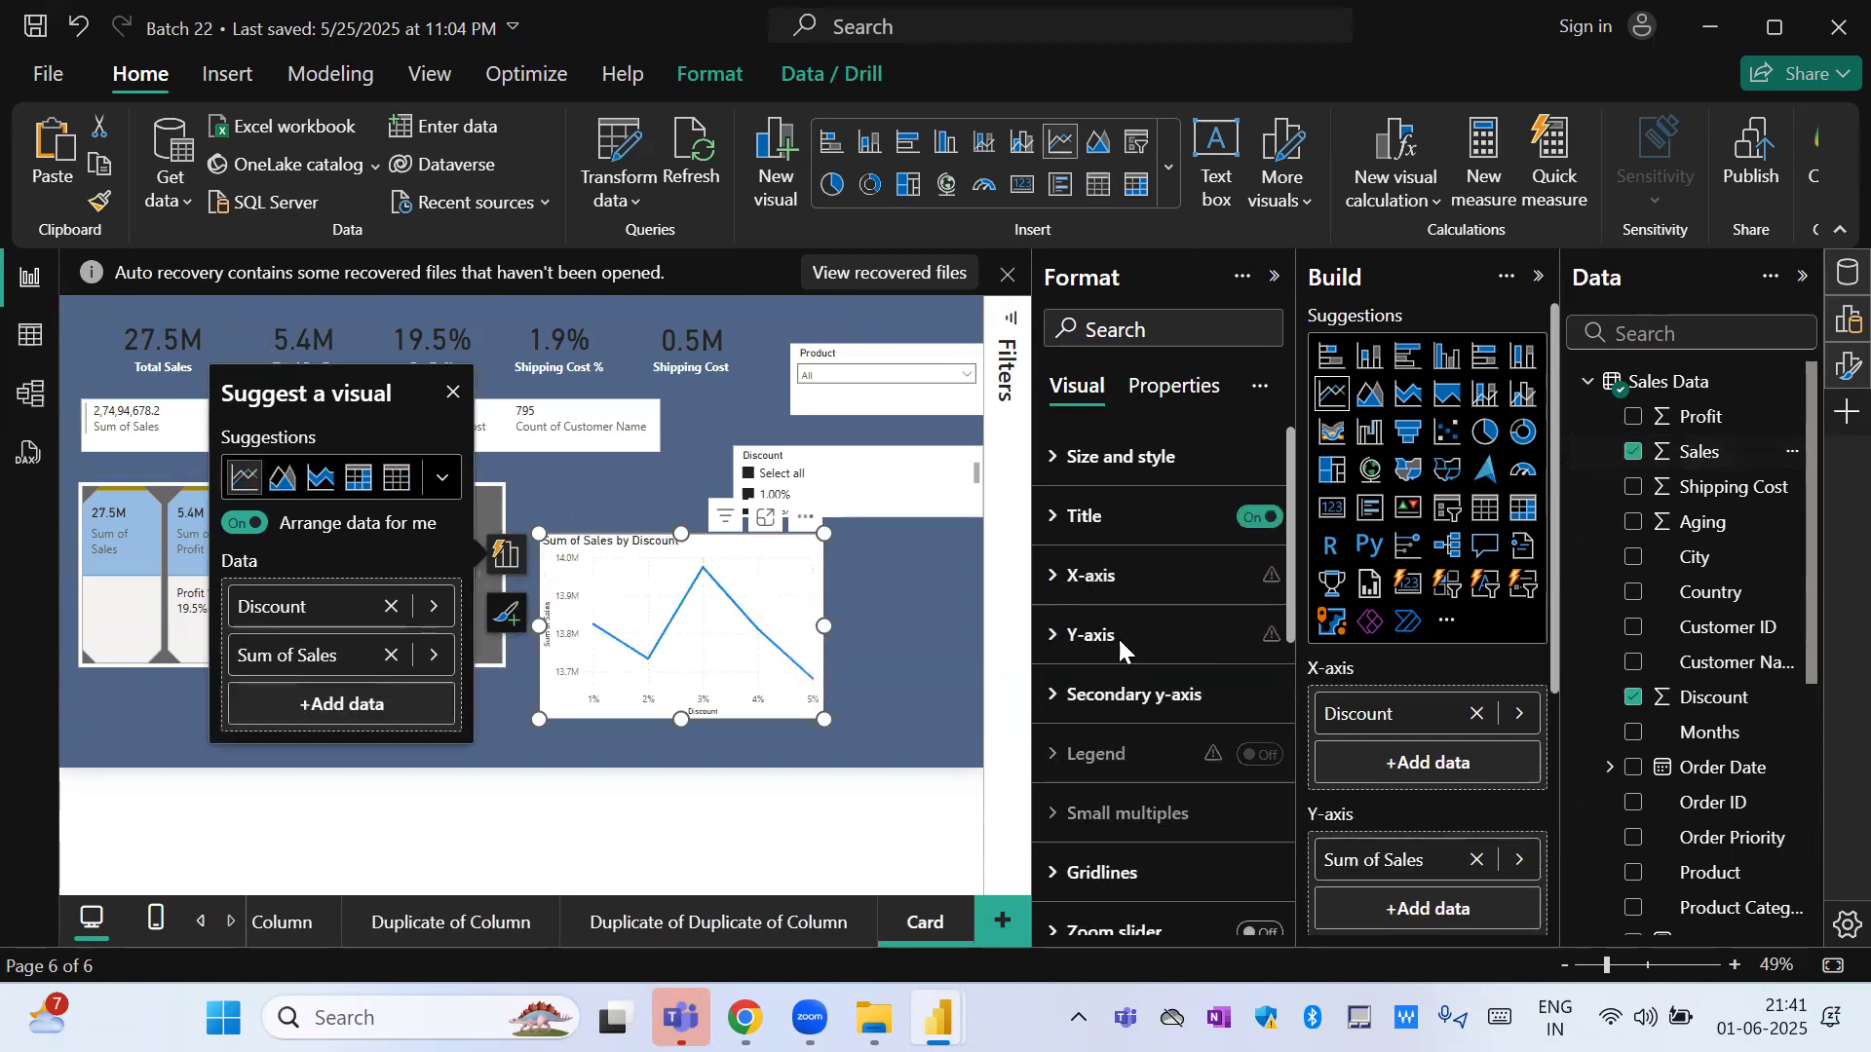
{"action": "left_click", "coordinate": [396, 479]}
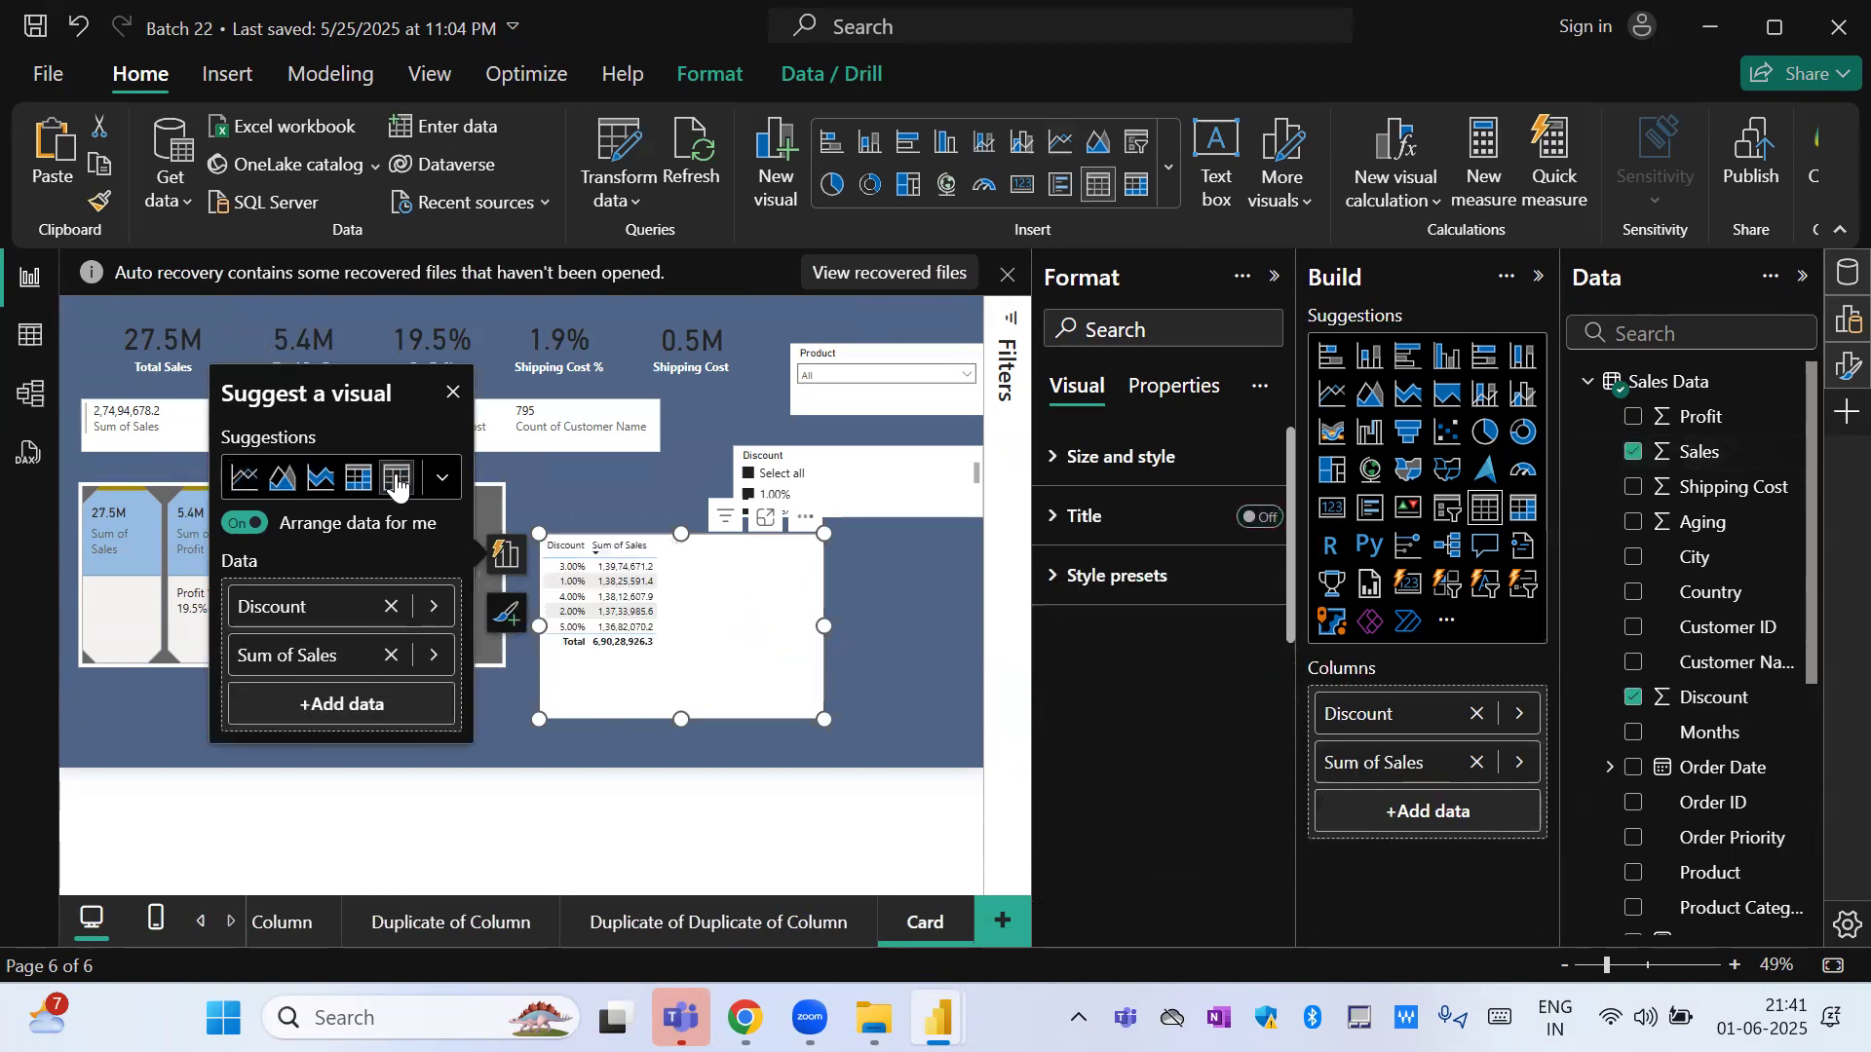
Show the discount sales table in focus mode and sort it by Discount in ascending order.
{"action": "left_click", "coordinate": [765, 517]}
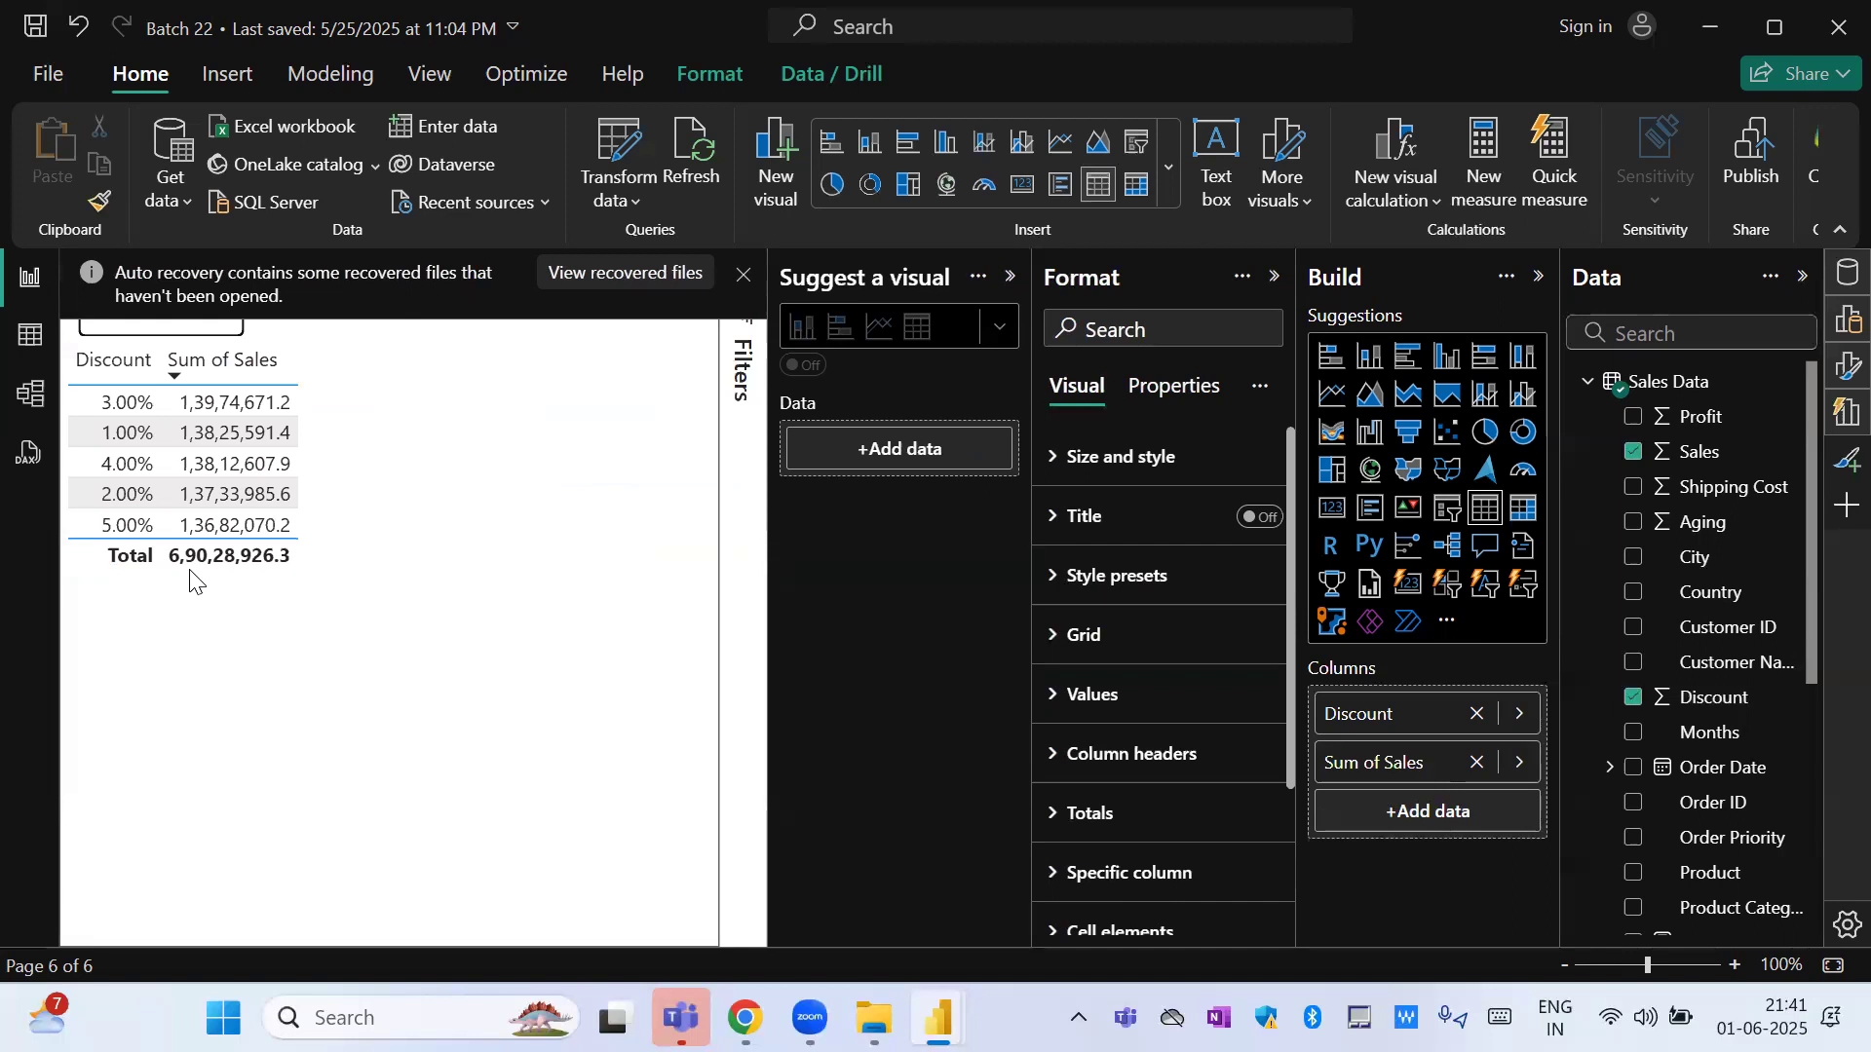
{"action": "left_click", "coordinate": [83, 378]}
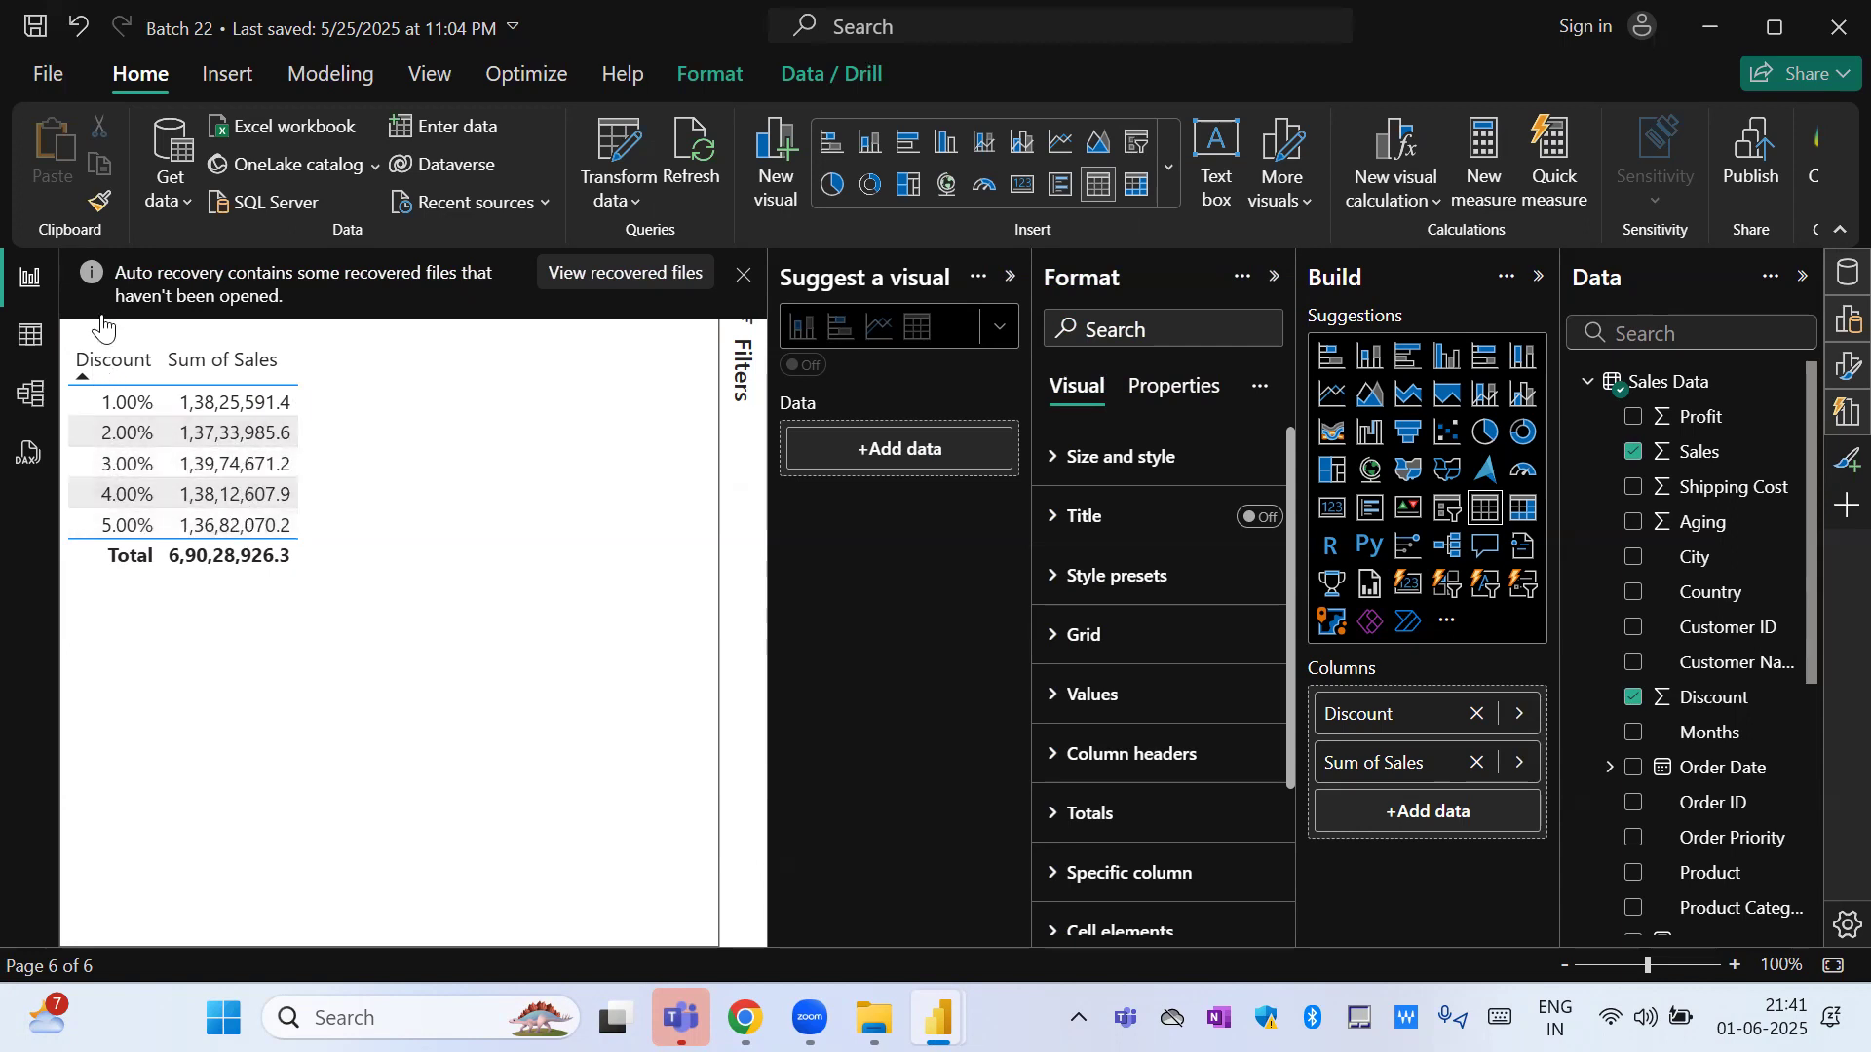
Dismiss the auto recovery notice by choosing to remove the recovered files, and collapse the Suggest a visual pane.
{"action": "left_click", "coordinate": [743, 275]}
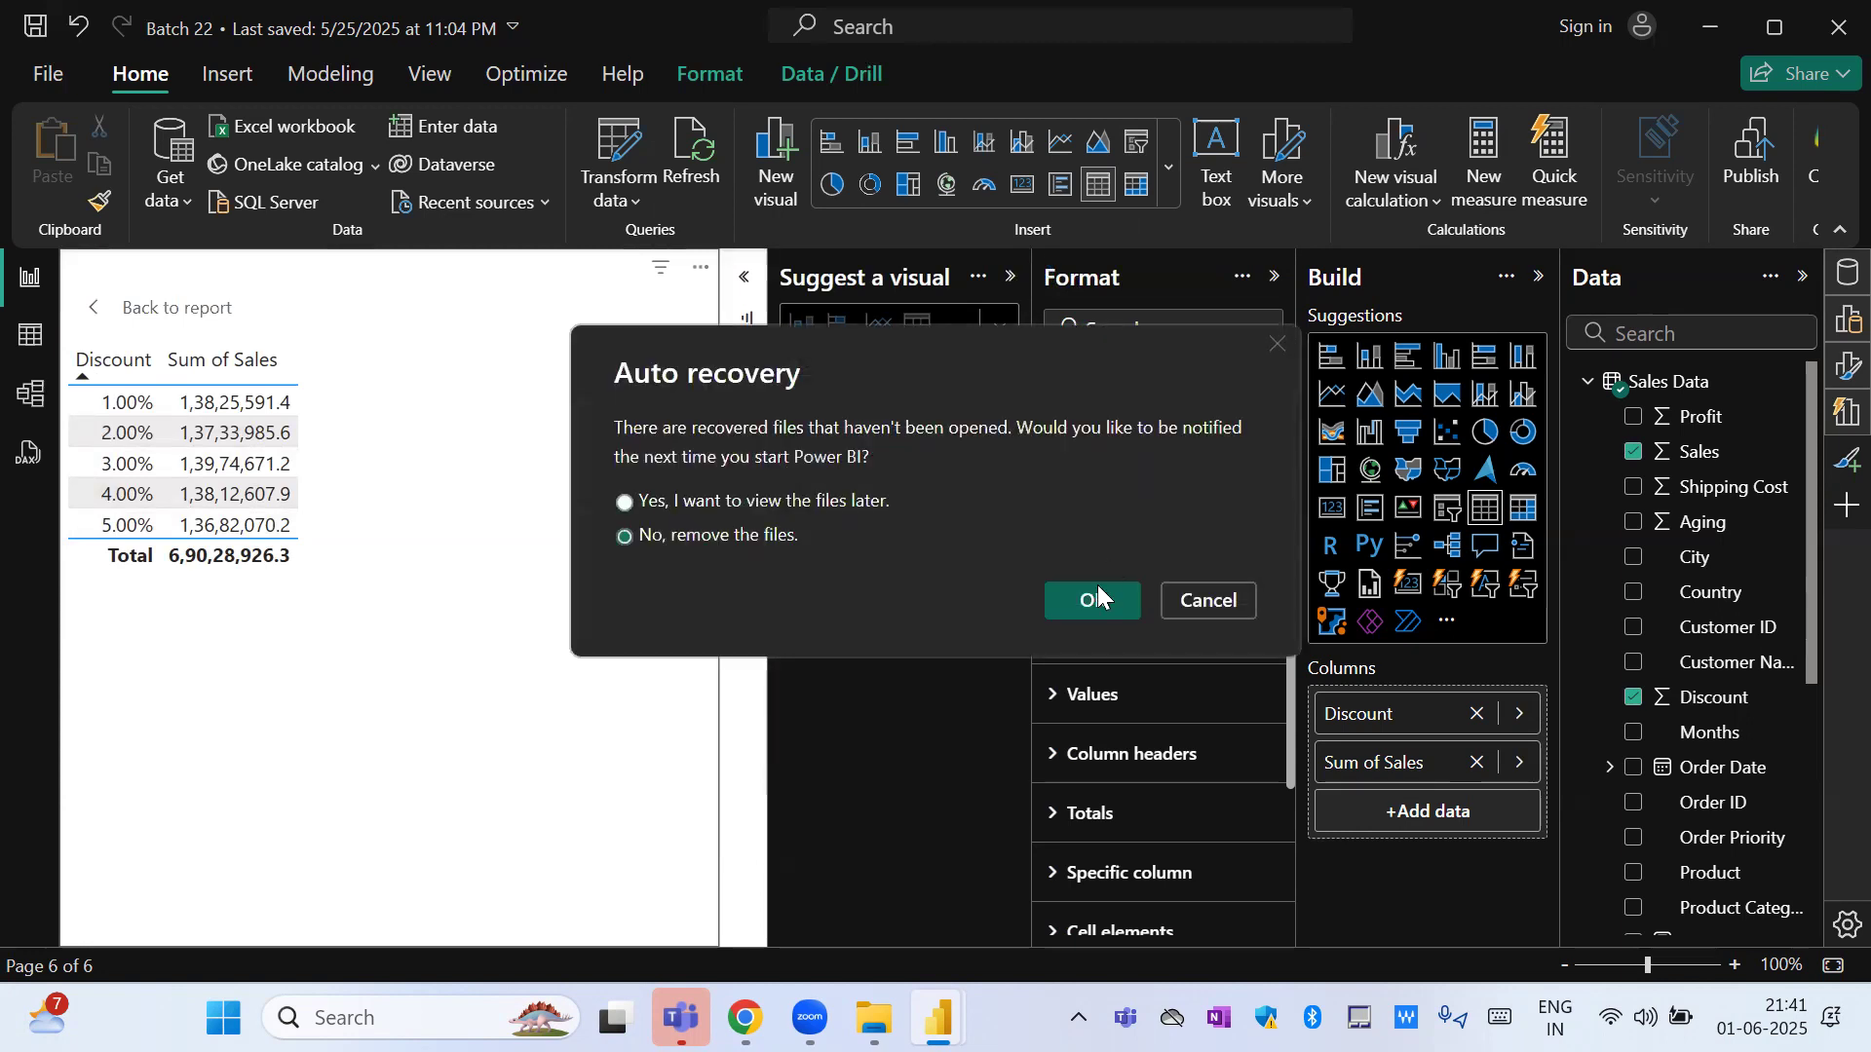
{"action": "left_click", "coordinate": [1095, 597]}
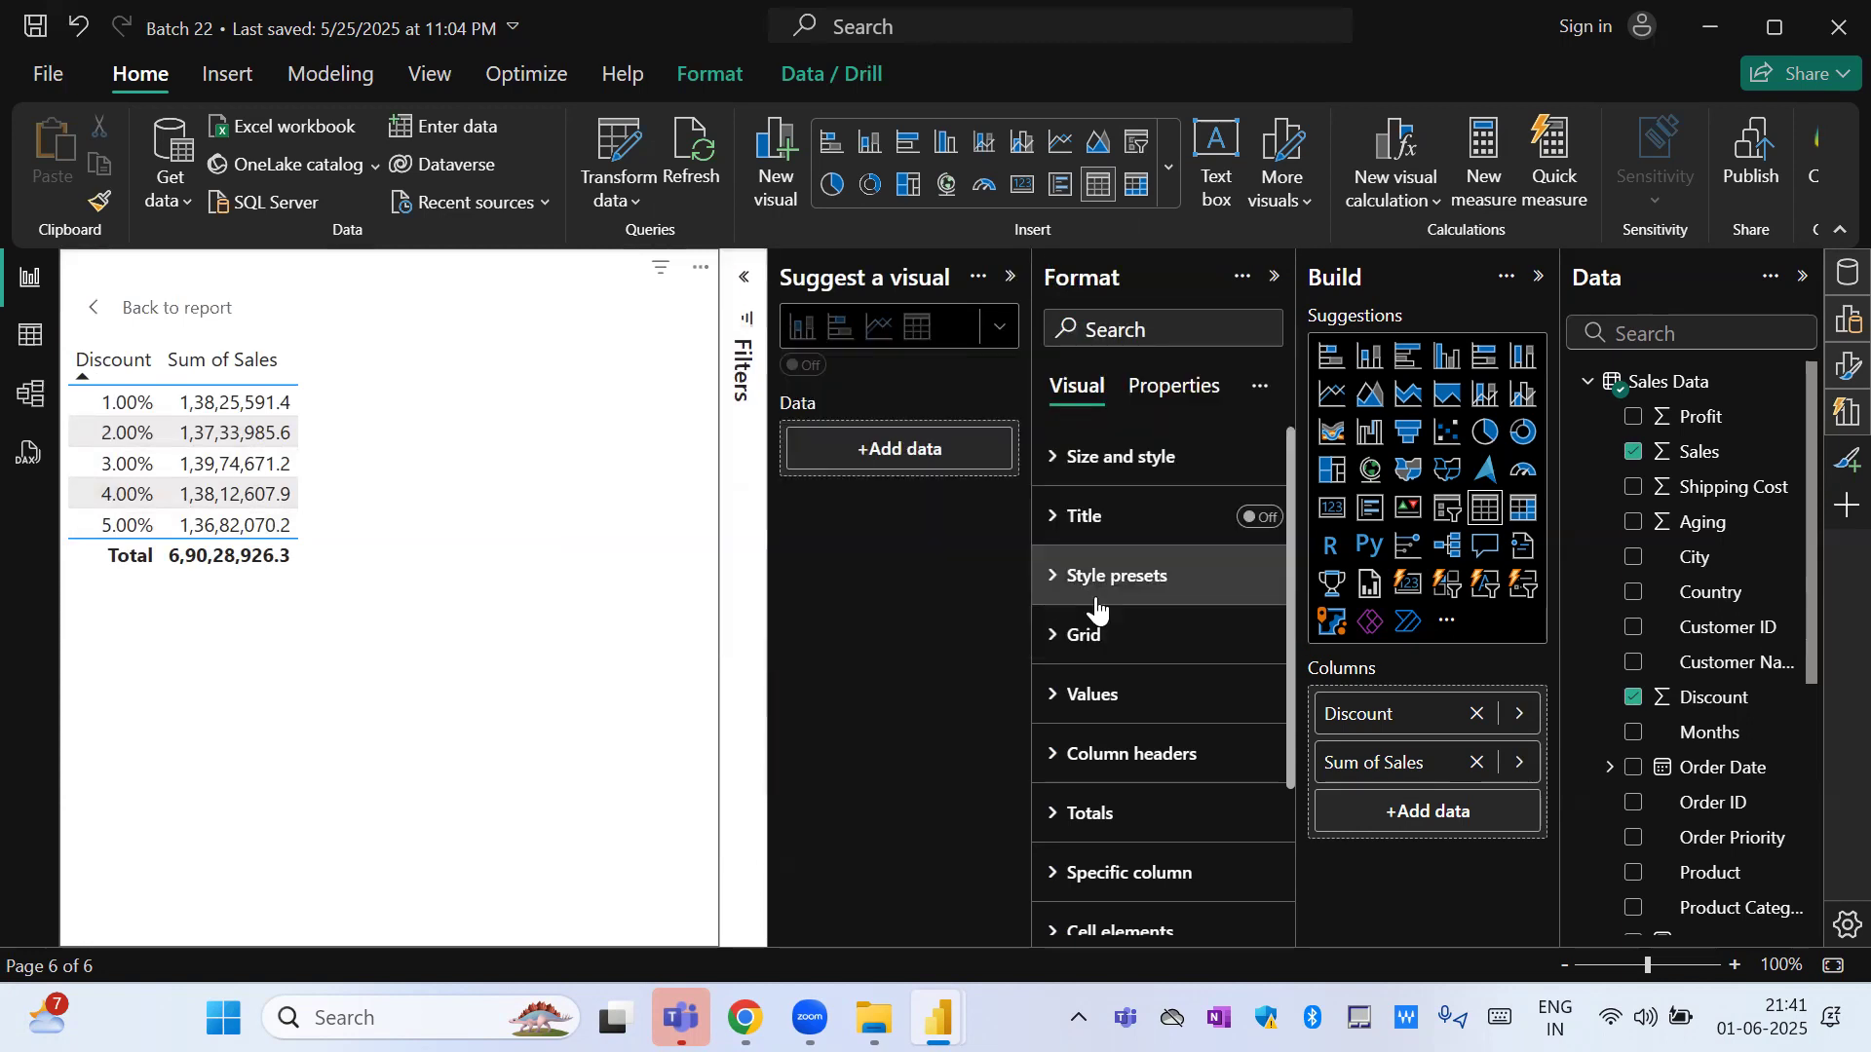
{"action": "left_click", "coordinate": [1010, 281]}
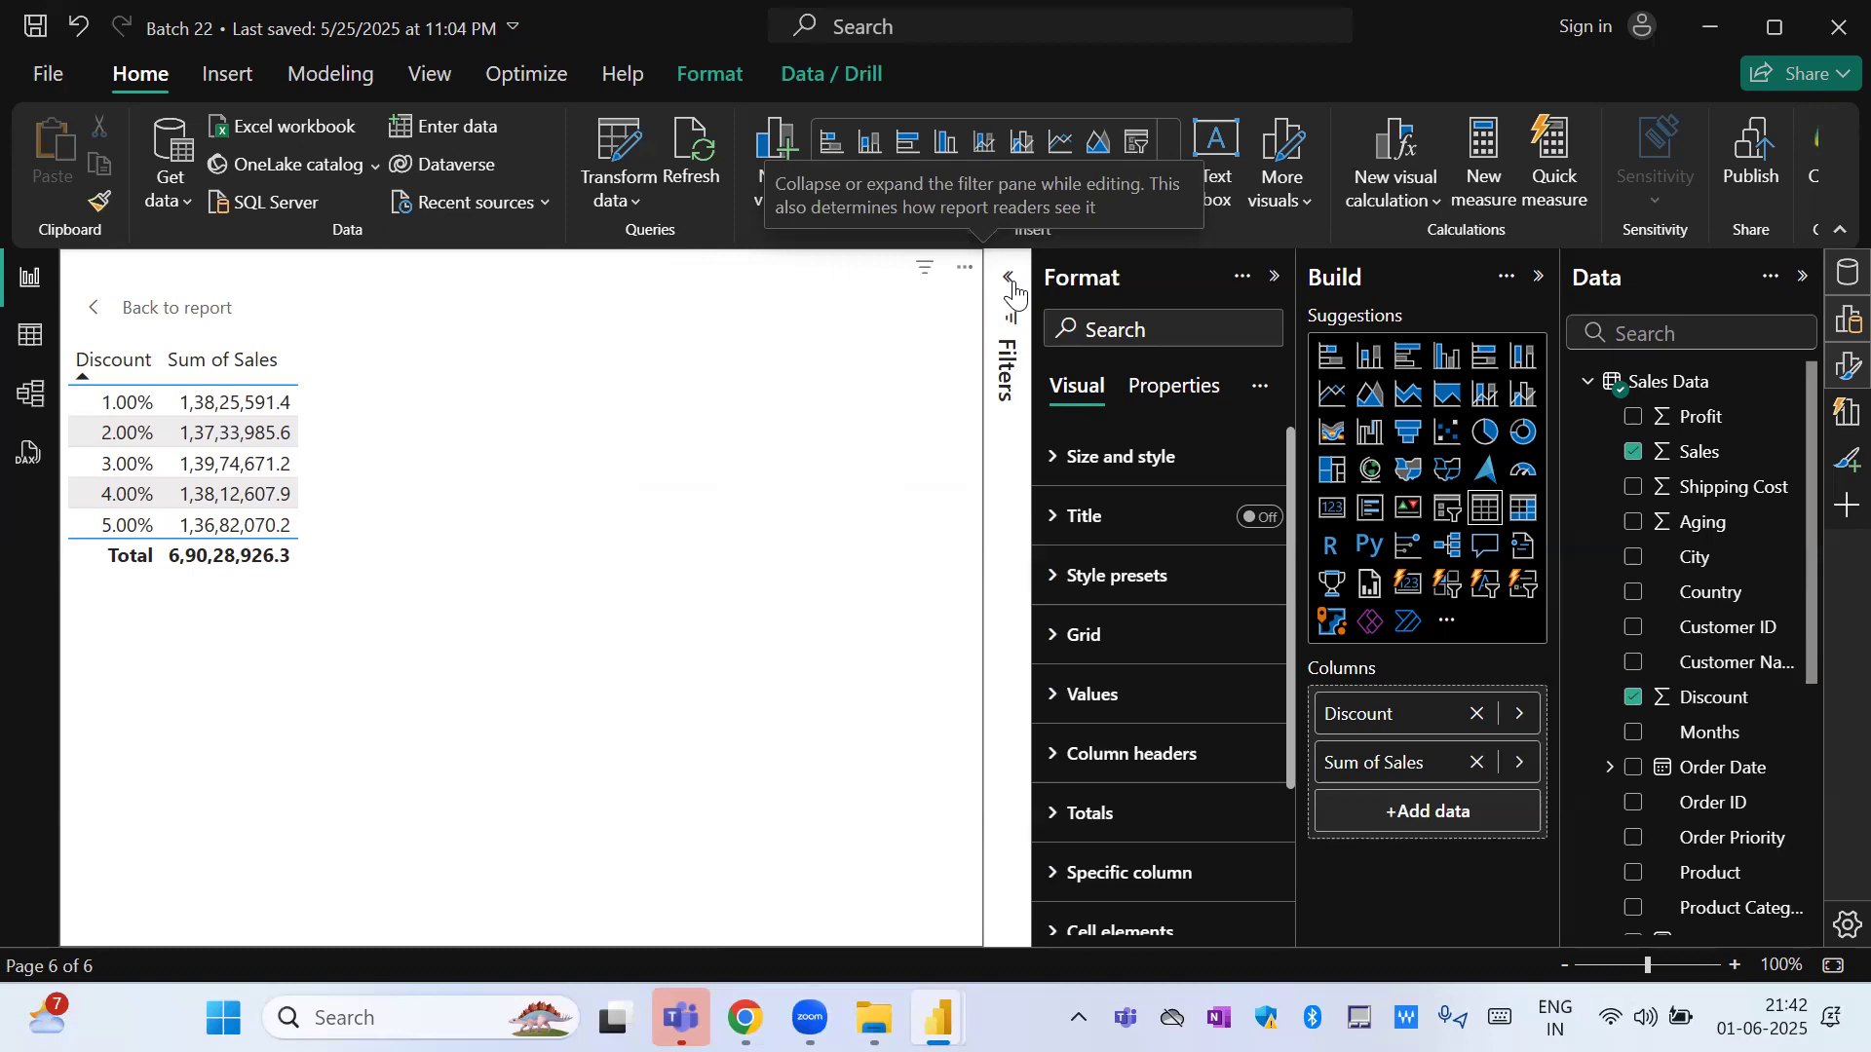
Add Profit to the discount sales visual, turn it back into a table, and return to the report page.
{"action": "left_click_drag", "start_coordinate": [1700, 417], "coordinate": [438, 418]}
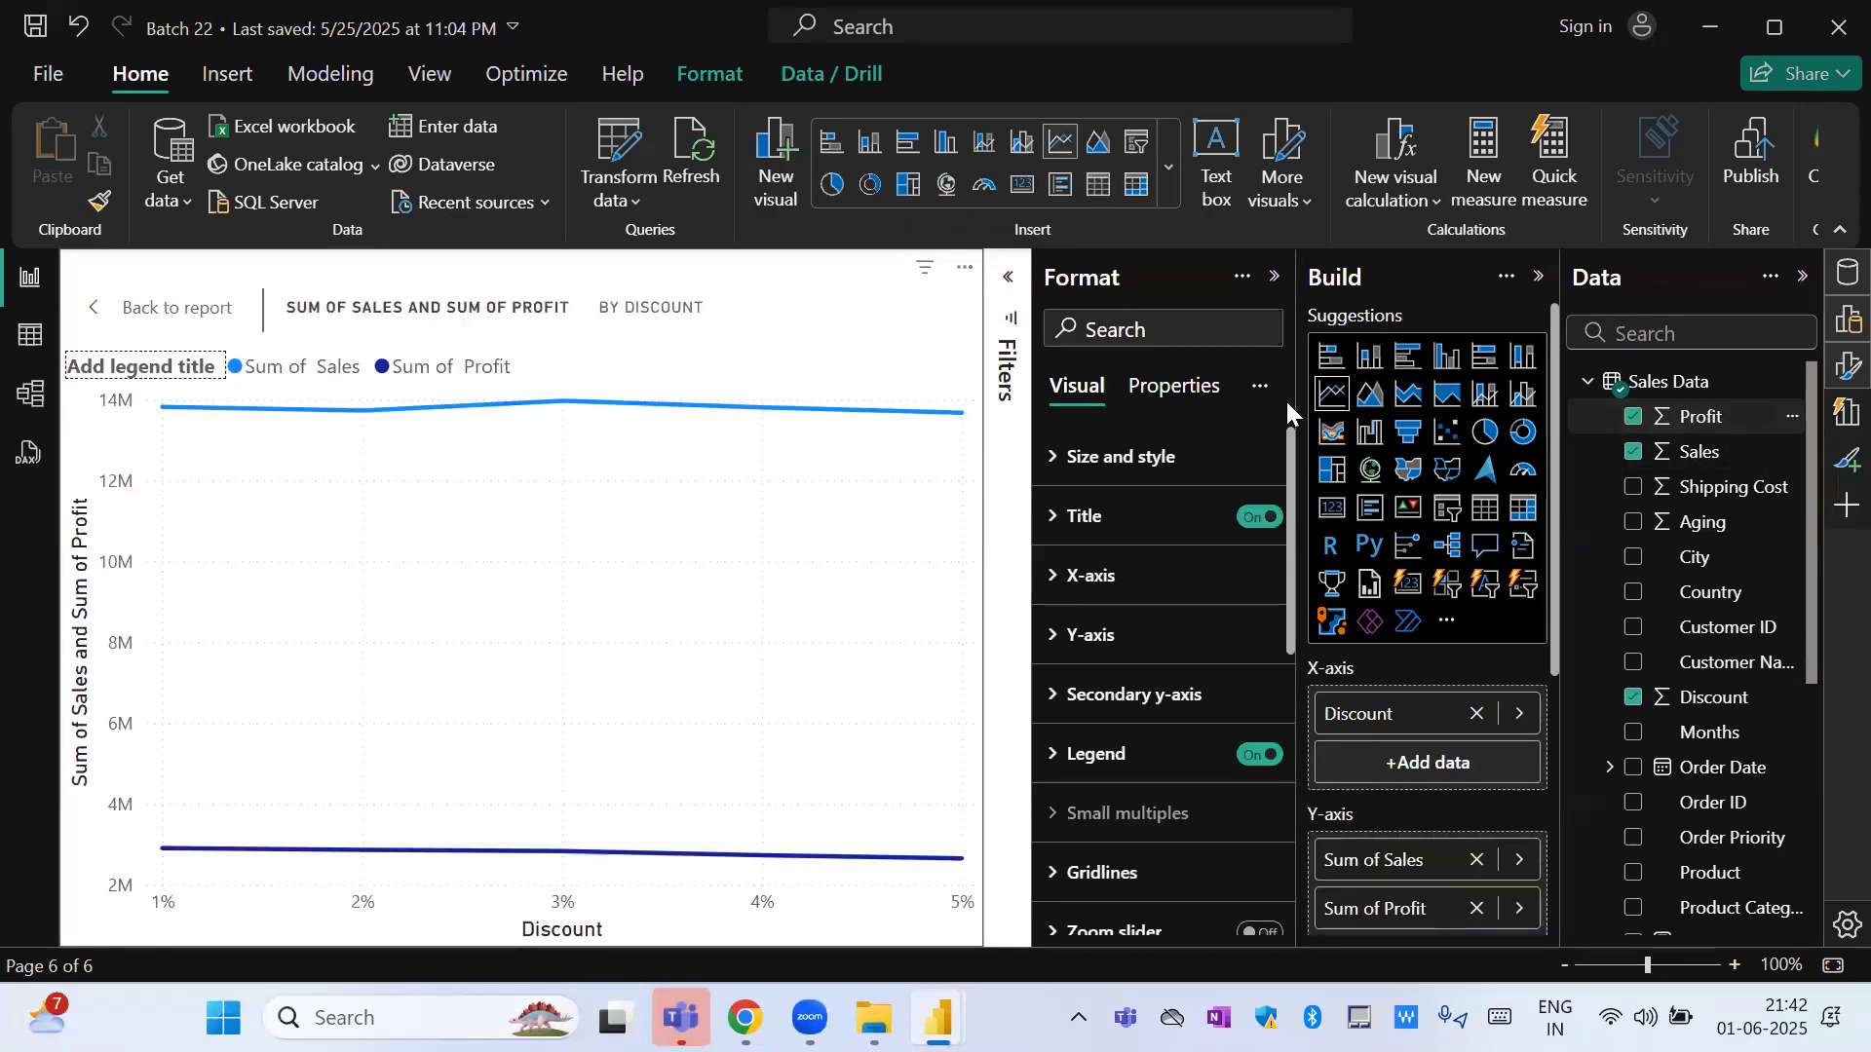
{"action": "left_click", "coordinate": [1486, 509]}
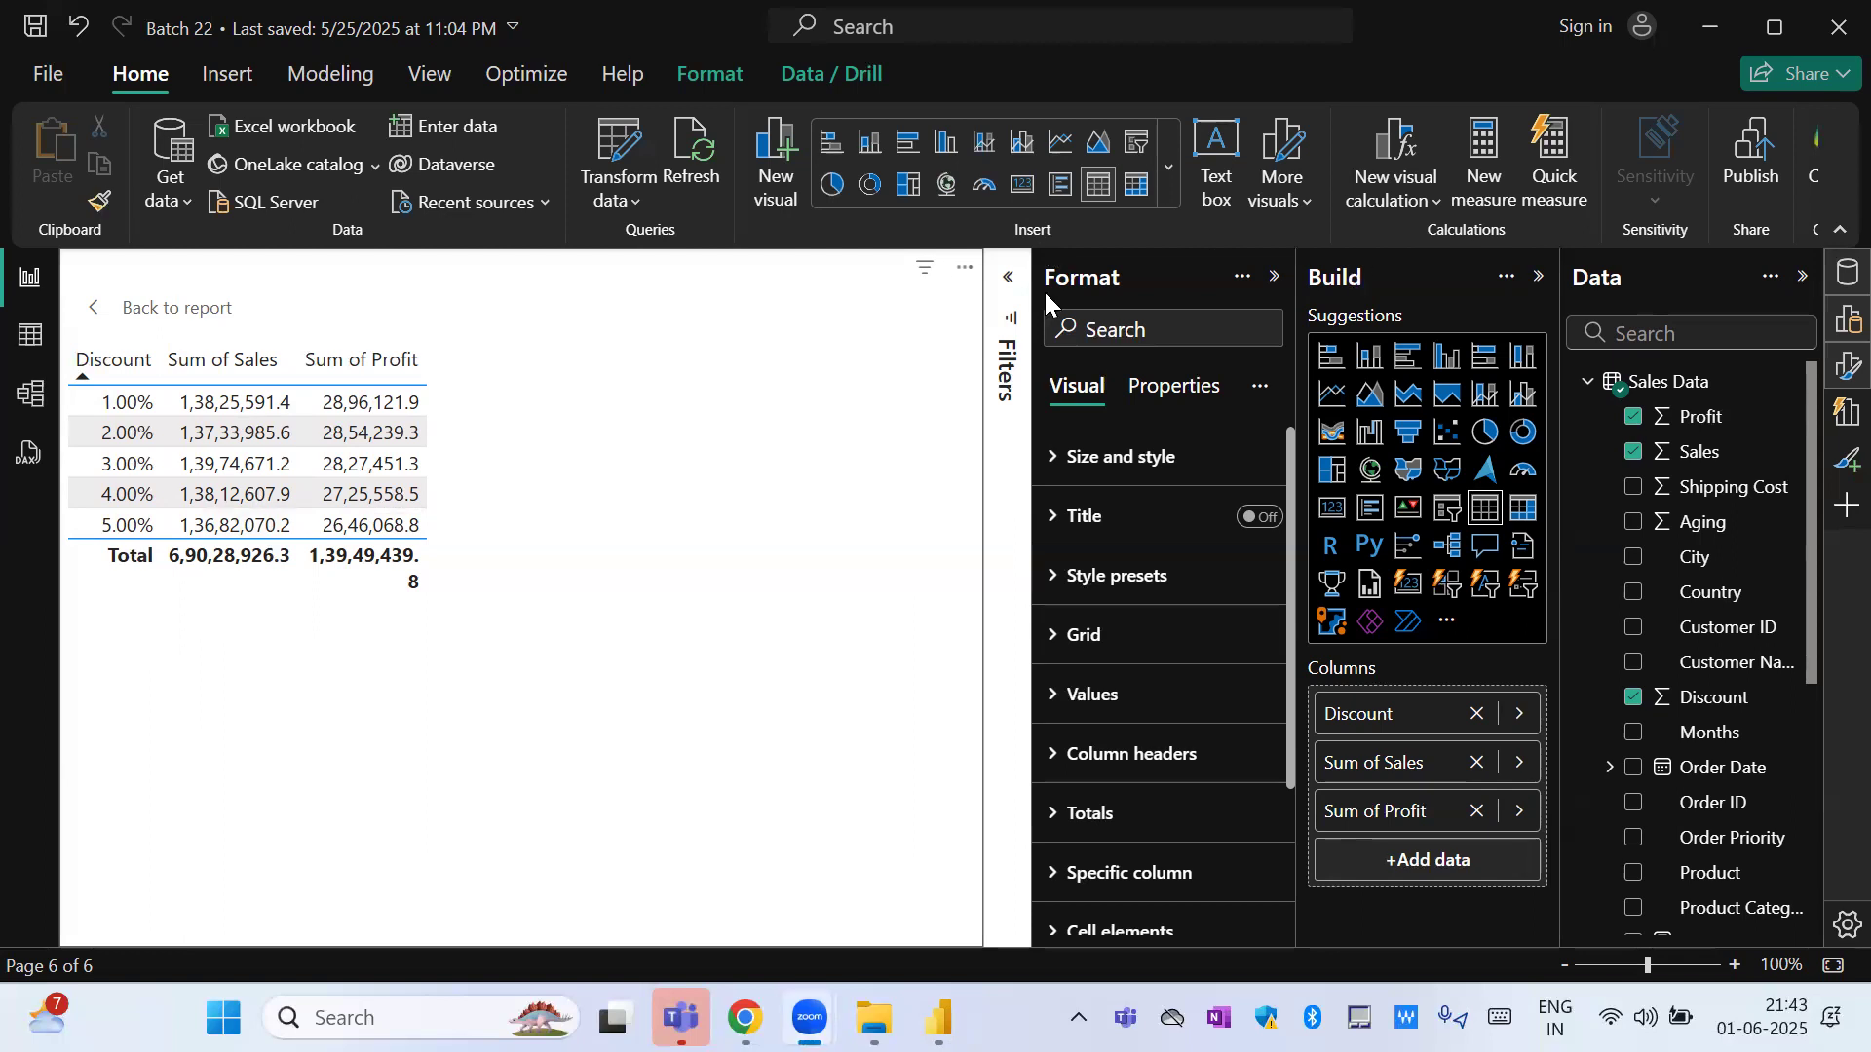
{"action": "left_click", "coordinate": [88, 309]}
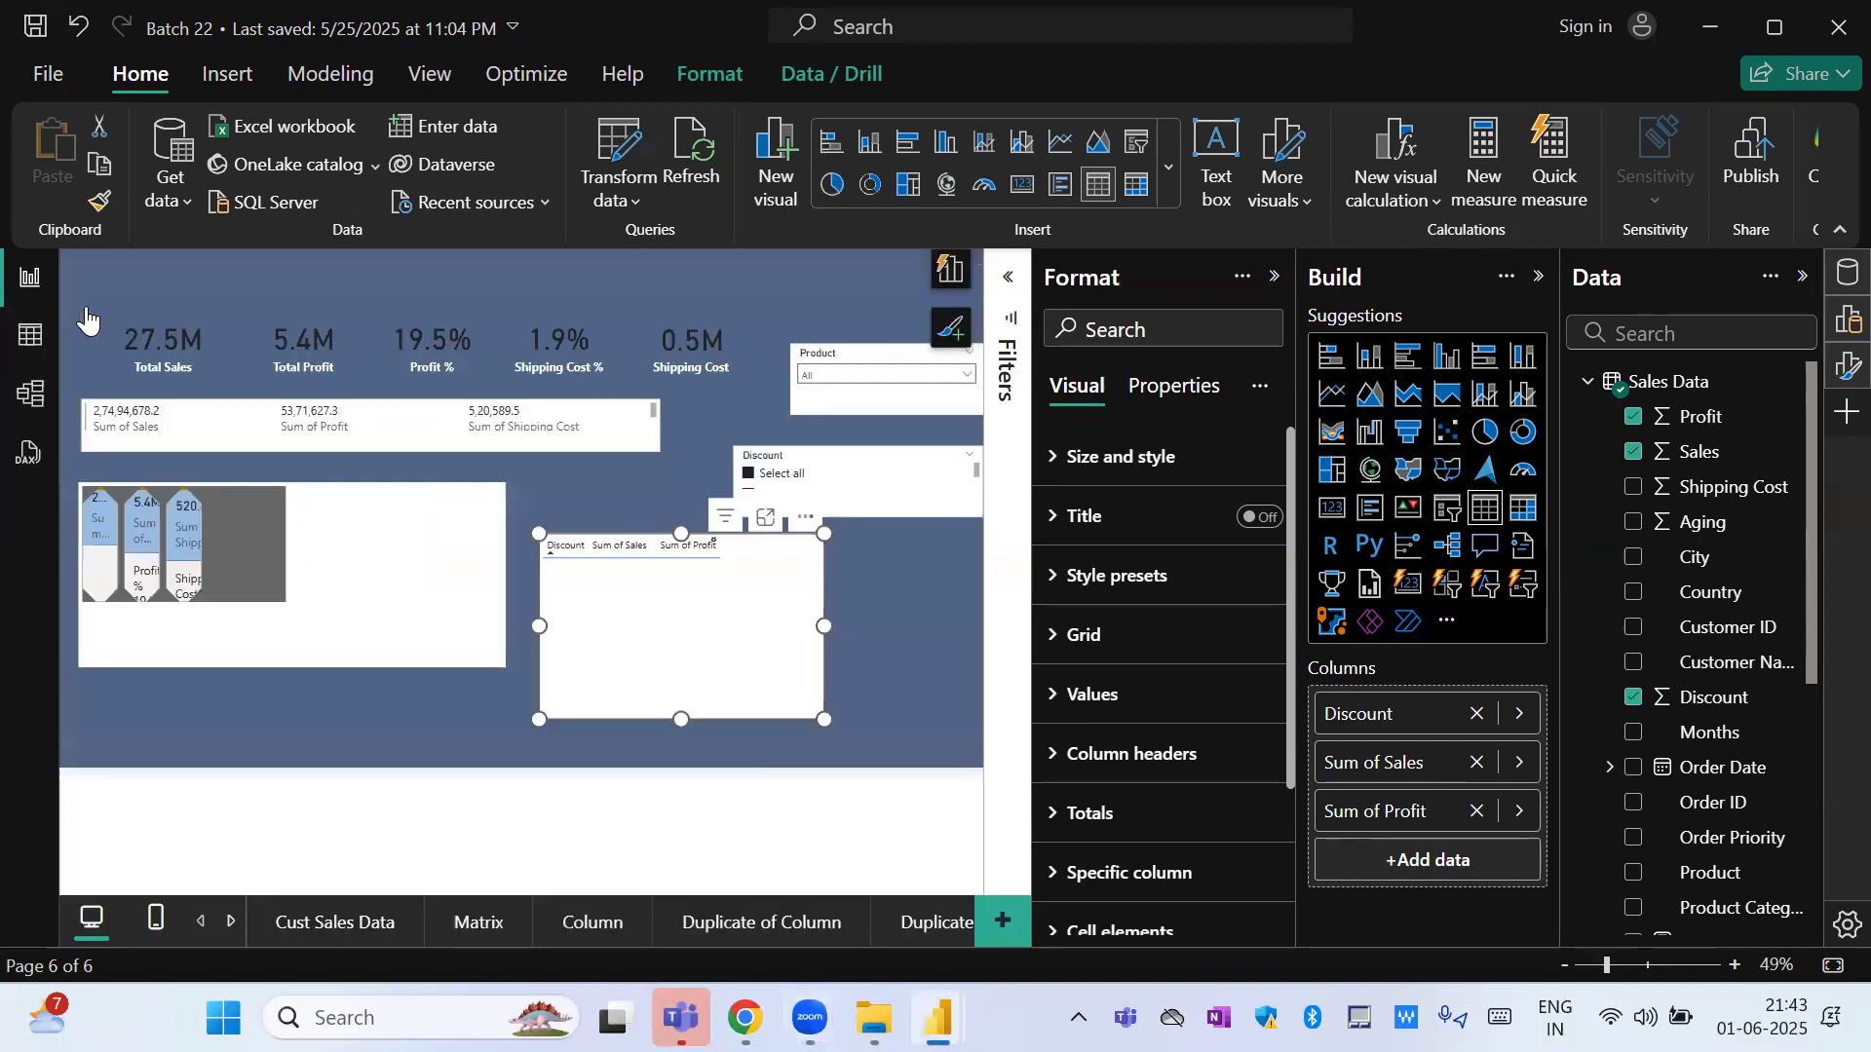
Sort the discount table by Sum of Sales in descending order and move it slightly down toward the multi-row cards.
{"action": "left_click", "coordinate": [621, 547]}
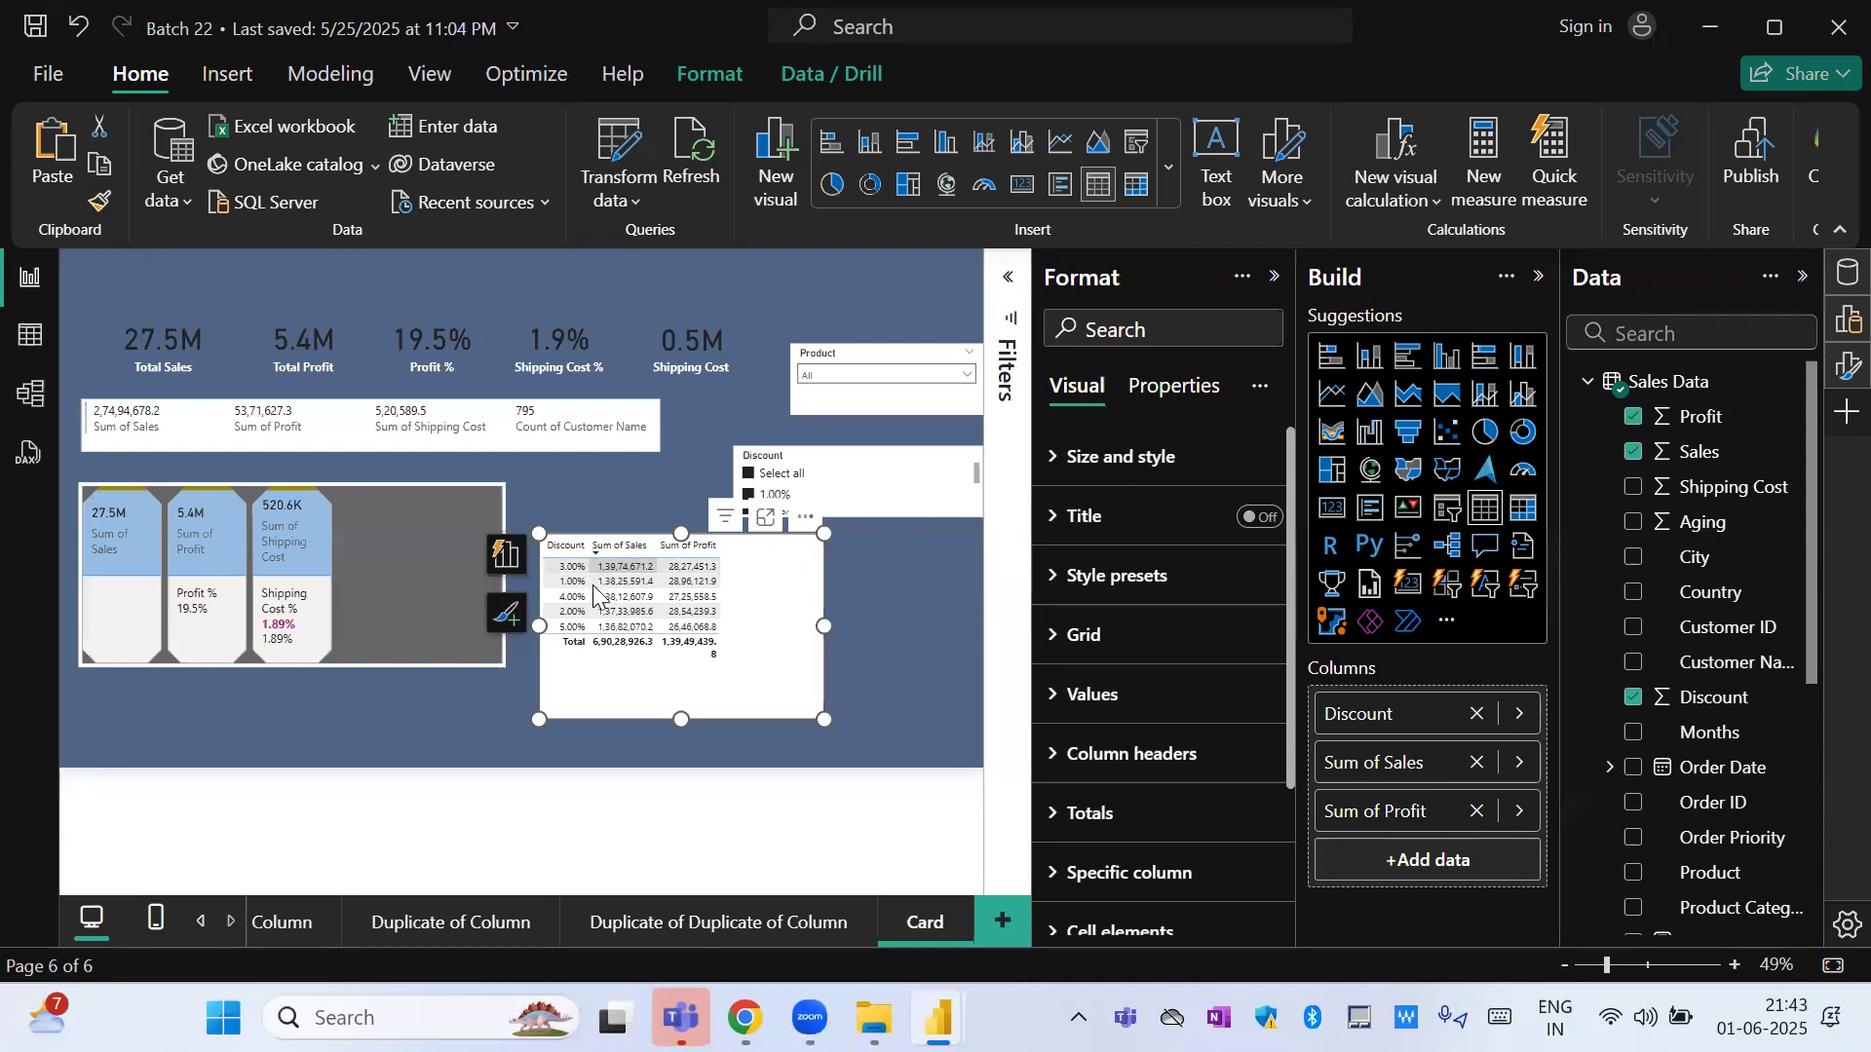
{"action": "left_click_drag", "start_coordinate": [758, 663], "coordinate": [700, 712]}
Switch the Discount slicer to the Less than or equal to style and set its upper limit to 0.01.
{"action": "left_click", "coordinate": [908, 467]}
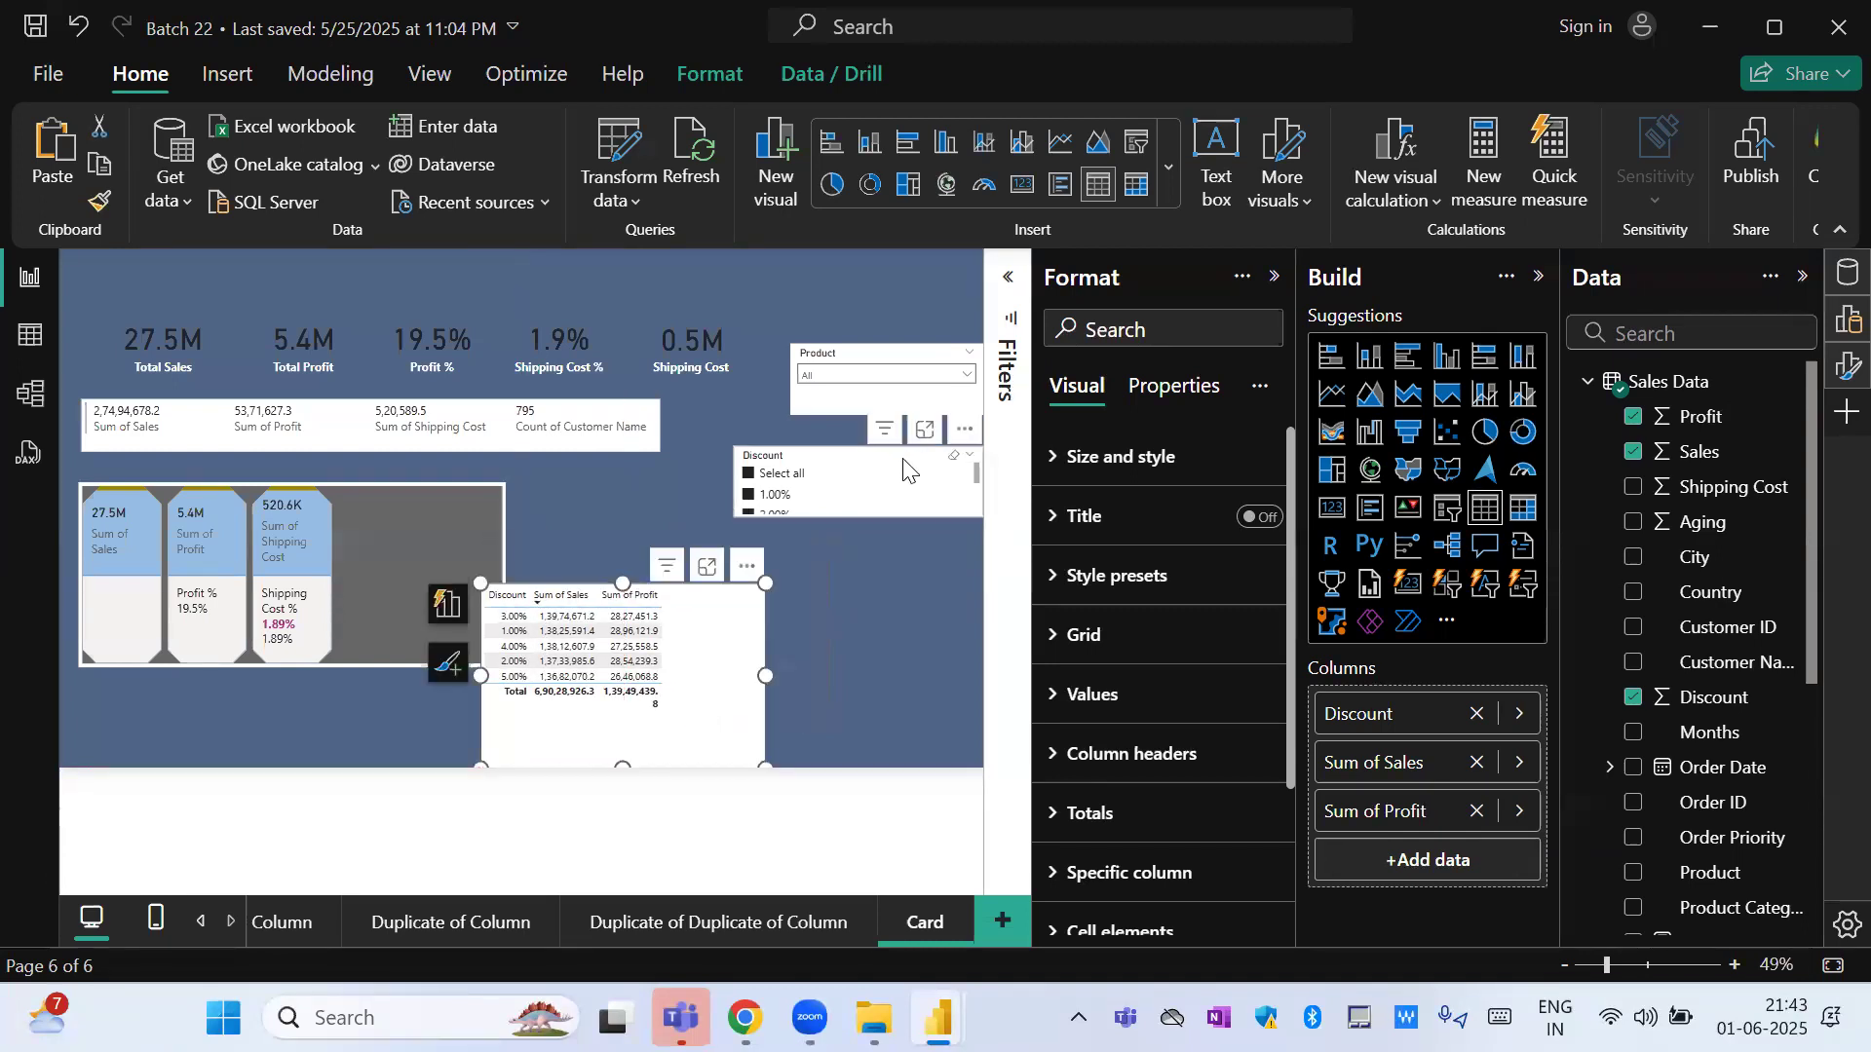
{"action": "left_click", "coordinate": [1224, 723]}
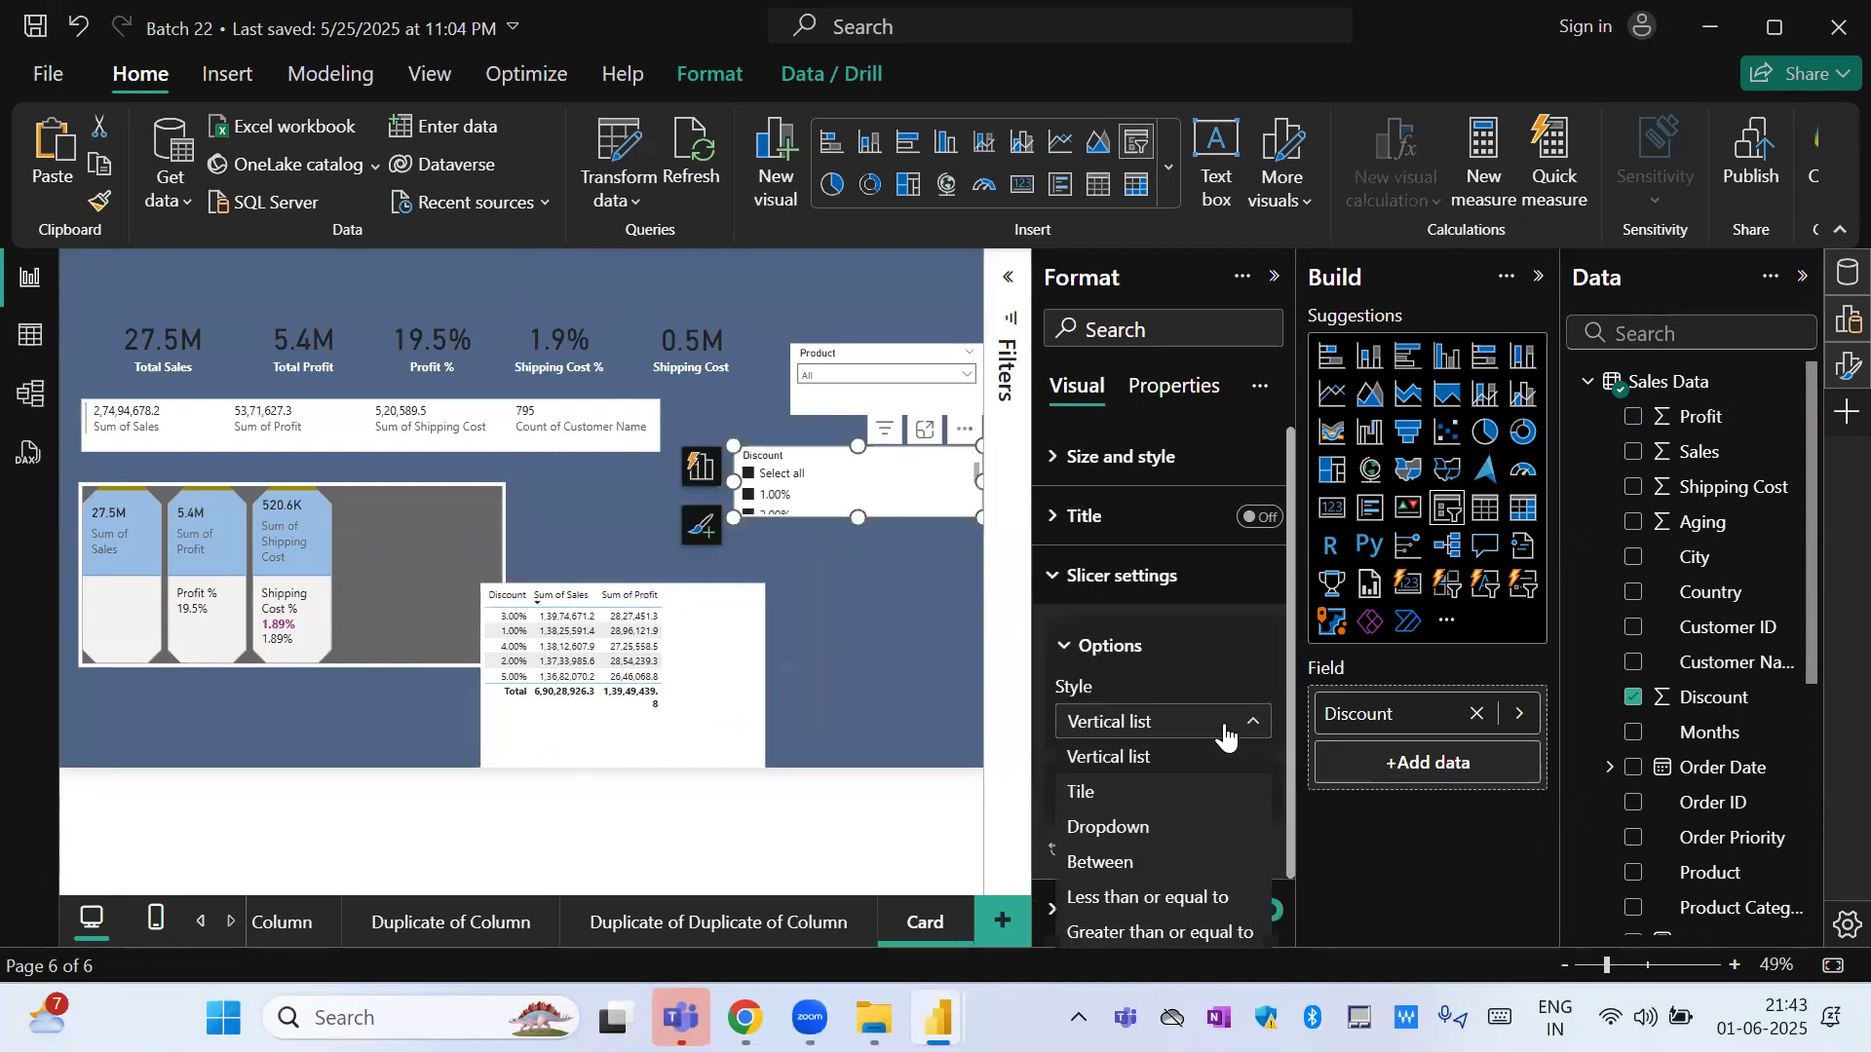
{"action": "left_click", "coordinate": [1150, 898]}
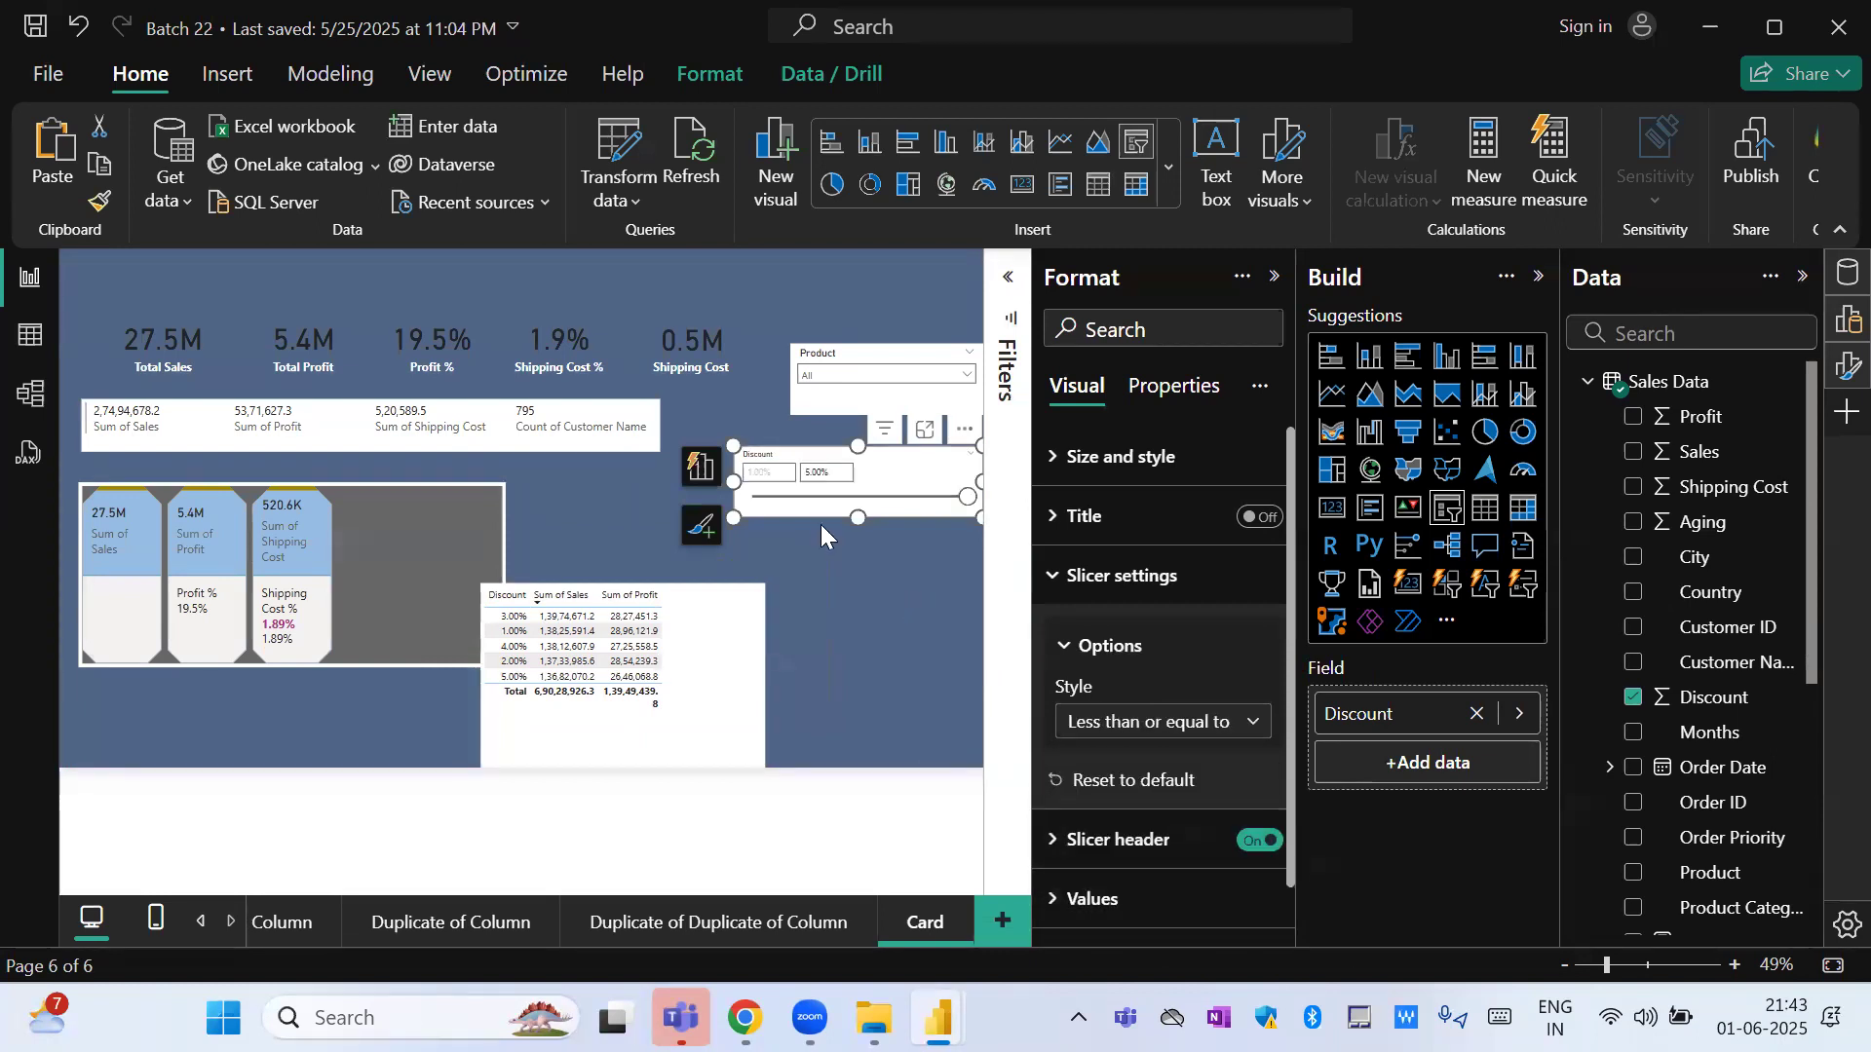
{"action": "left_click", "coordinate": [822, 471]}
{"action": "type", "text": "0.01"}
{"action": "key", "text": "Return"}
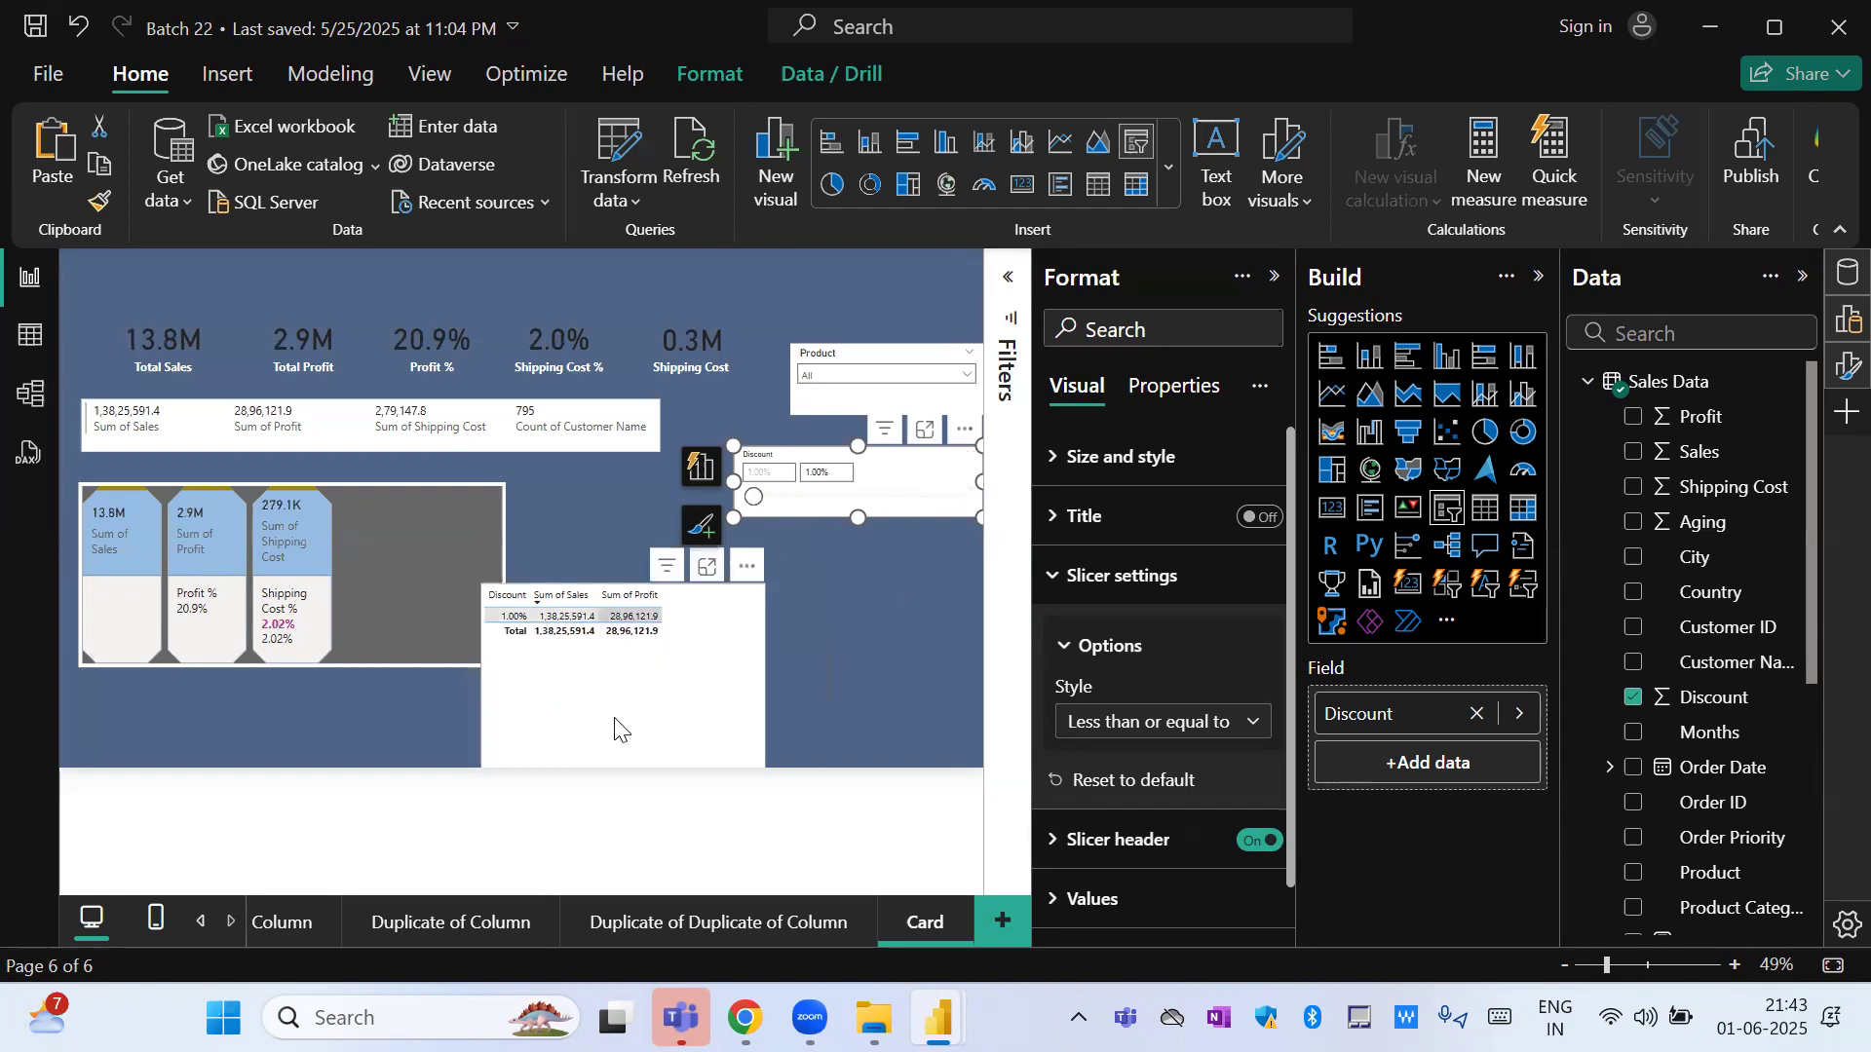
Set the Discount slicer's upper limit to 2.00% and deselect the slicer.
{"action": "left_click", "coordinate": [835, 470]}
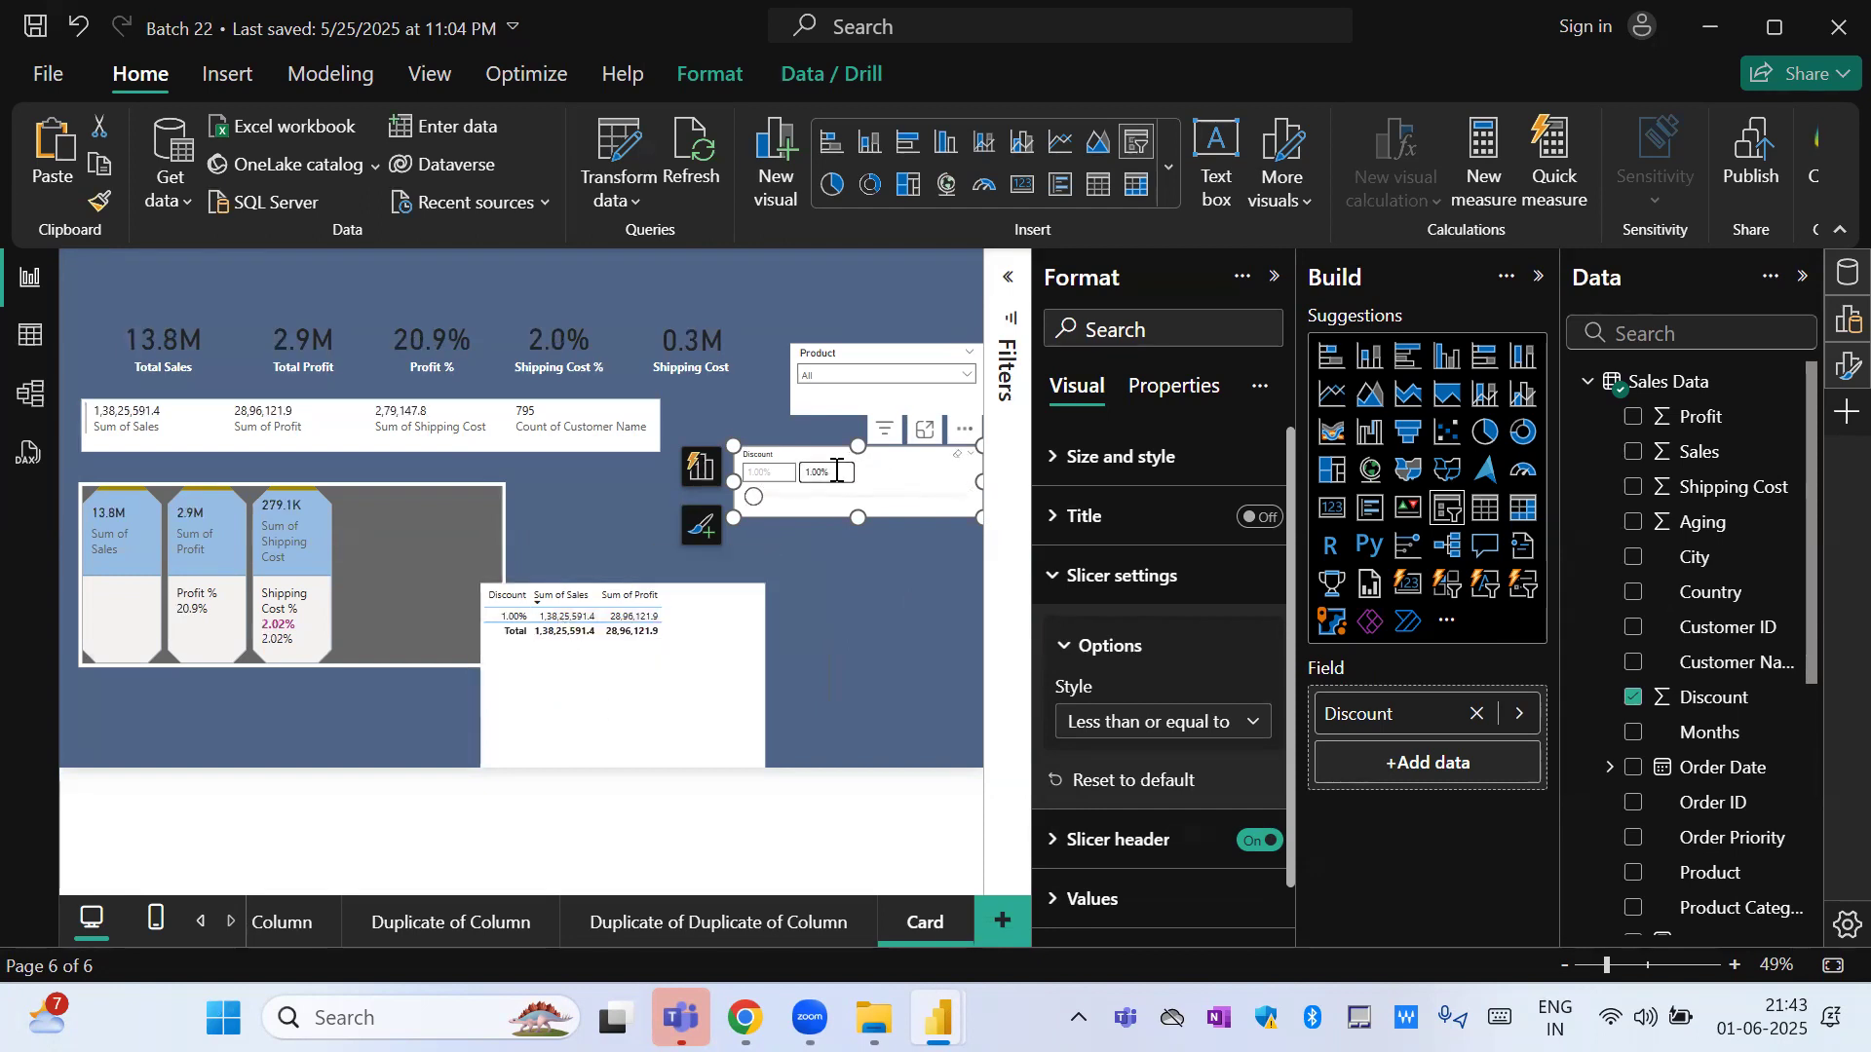
{"action": "type", "text": "0.02"}
{"action": "left_click", "coordinate": [894, 633]}
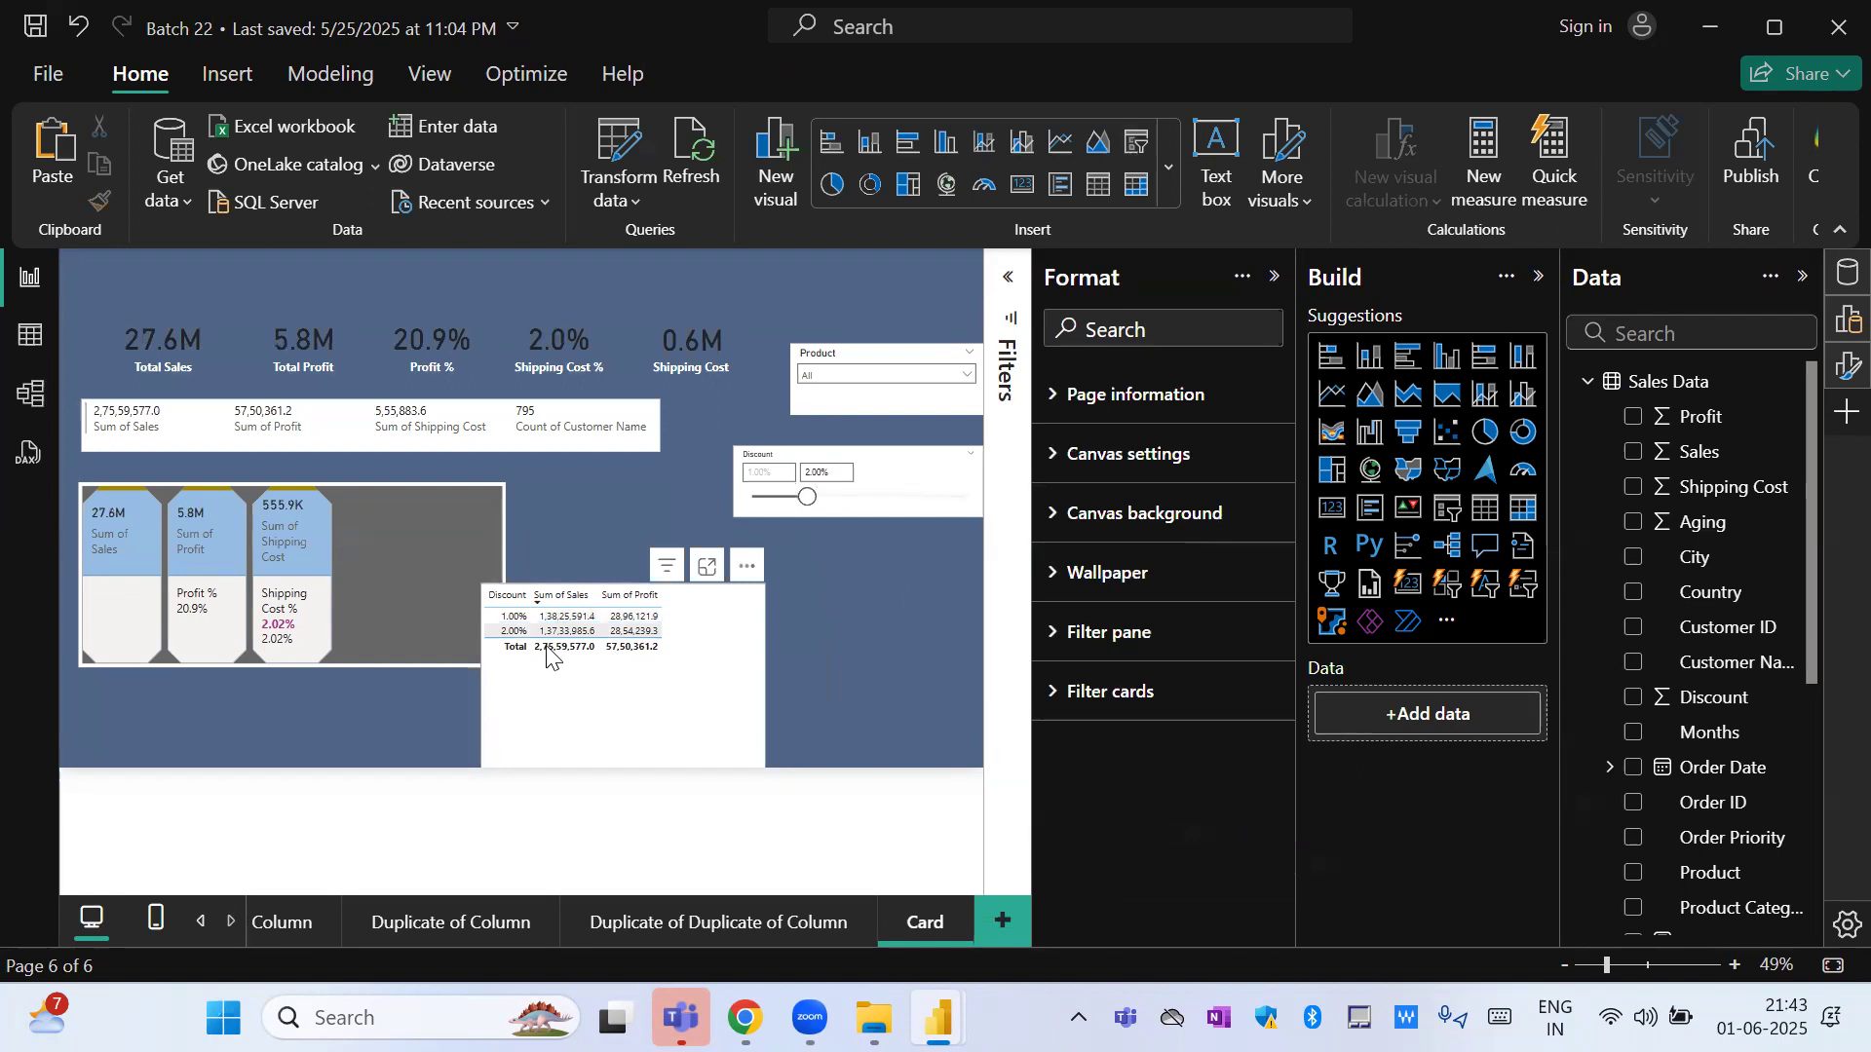
Move the discount table up below the Discount slicer and narrow it, reviewing the slicer's style options in between.
{"action": "left_click_drag", "start_coordinate": [699, 688], "coordinate": [740, 617]}
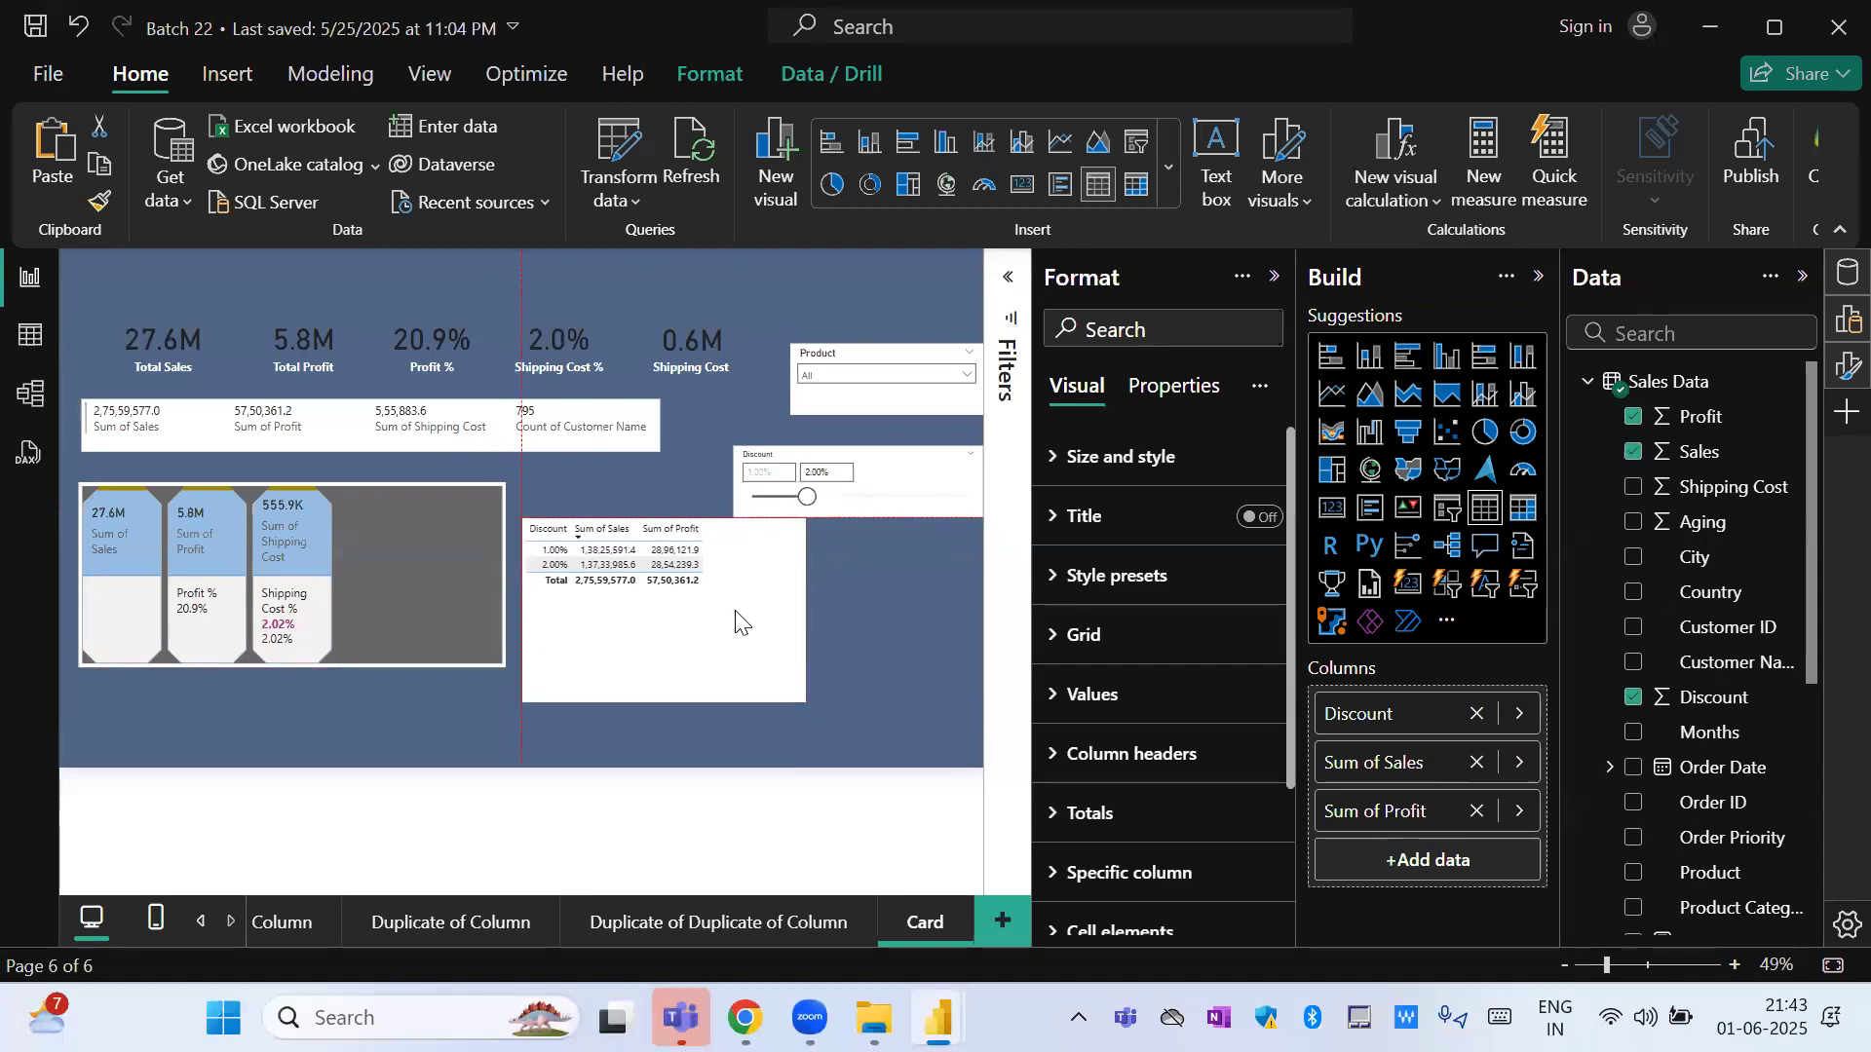
{"action": "left_click", "coordinate": [943, 492]}
{"action": "left_click", "coordinate": [1252, 721]}
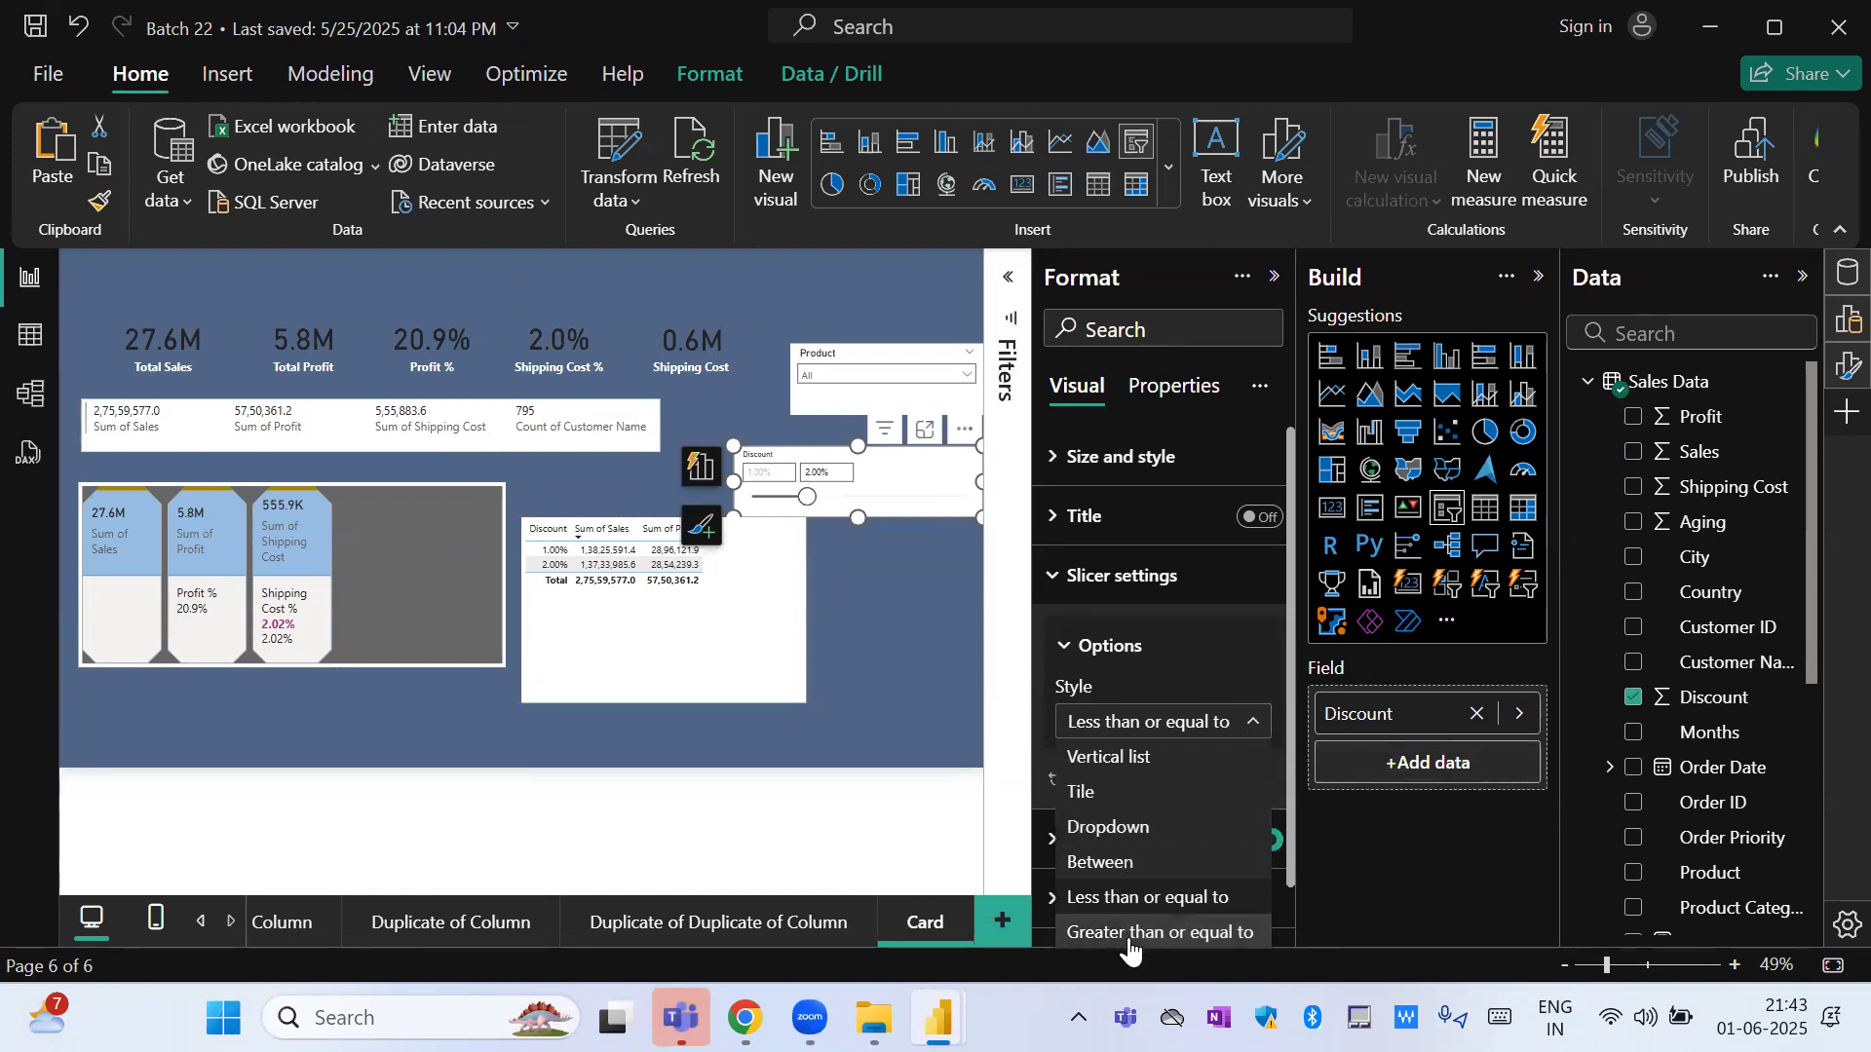
{"action": "left_click", "coordinate": [1289, 896]}
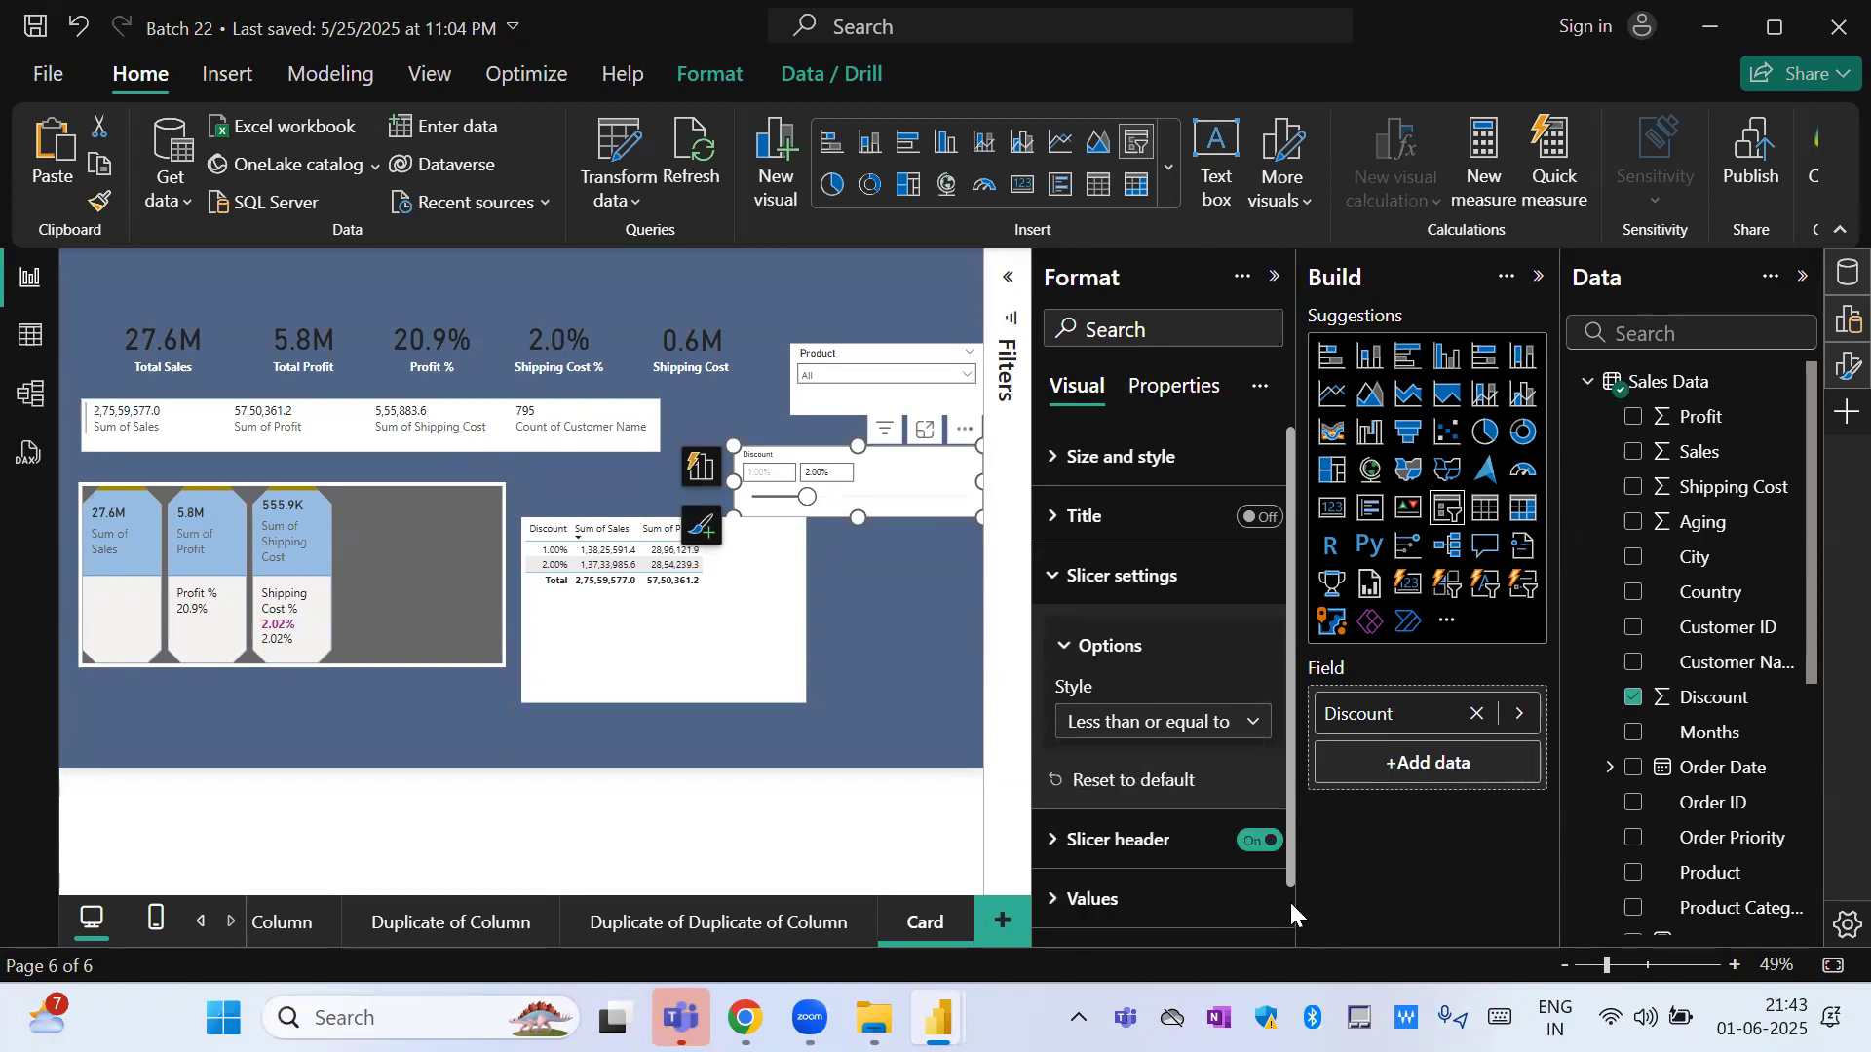
{"action": "left_click", "coordinate": [764, 638]}
{"action": "left_click_drag", "start_coordinate": [805, 611], "coordinate": [679, 611]}
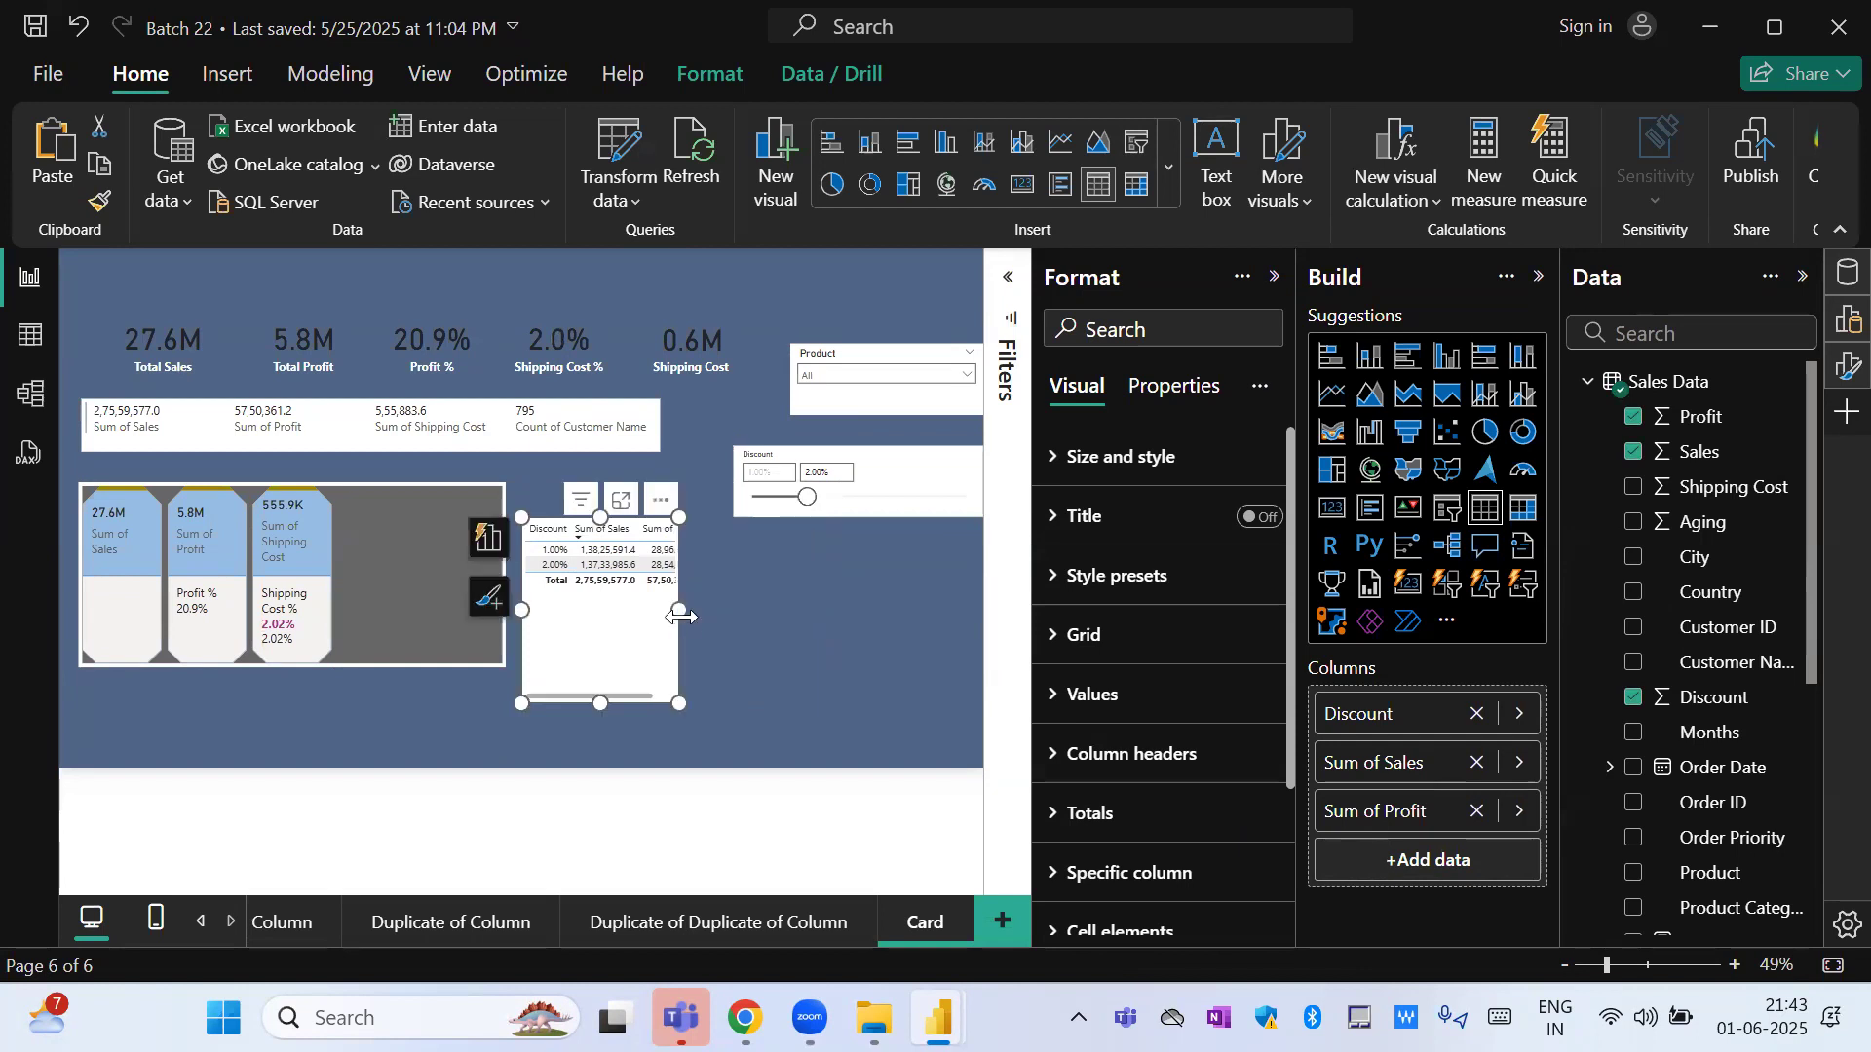
Duplicate the Discount slicer, place the copy below the original, and change the copy's field to Order Date.
{"action": "left_click", "coordinate": [880, 474]}
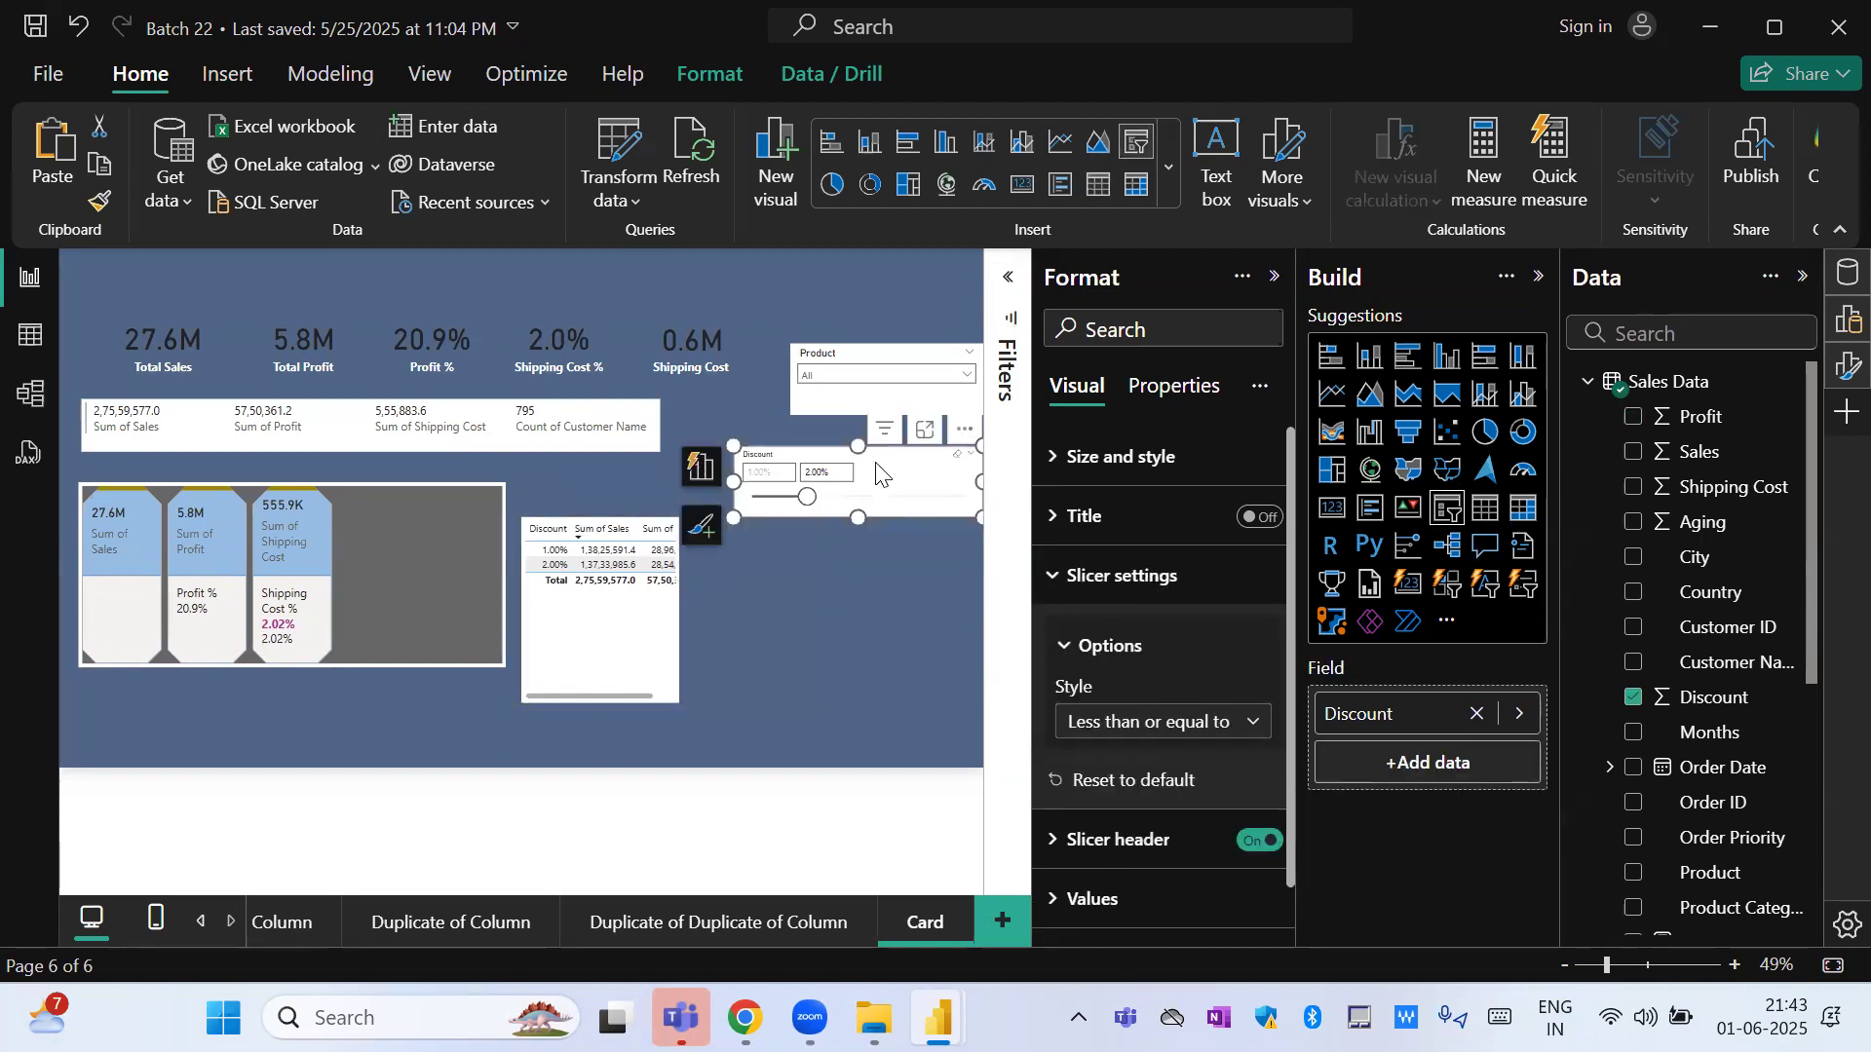
{"action": "key", "text": "ctrl+c"}
{"action": "key", "text": "ctrl+v"}
{"action": "left_click_drag", "start_coordinate": [880, 475], "coordinate": [879, 582]}
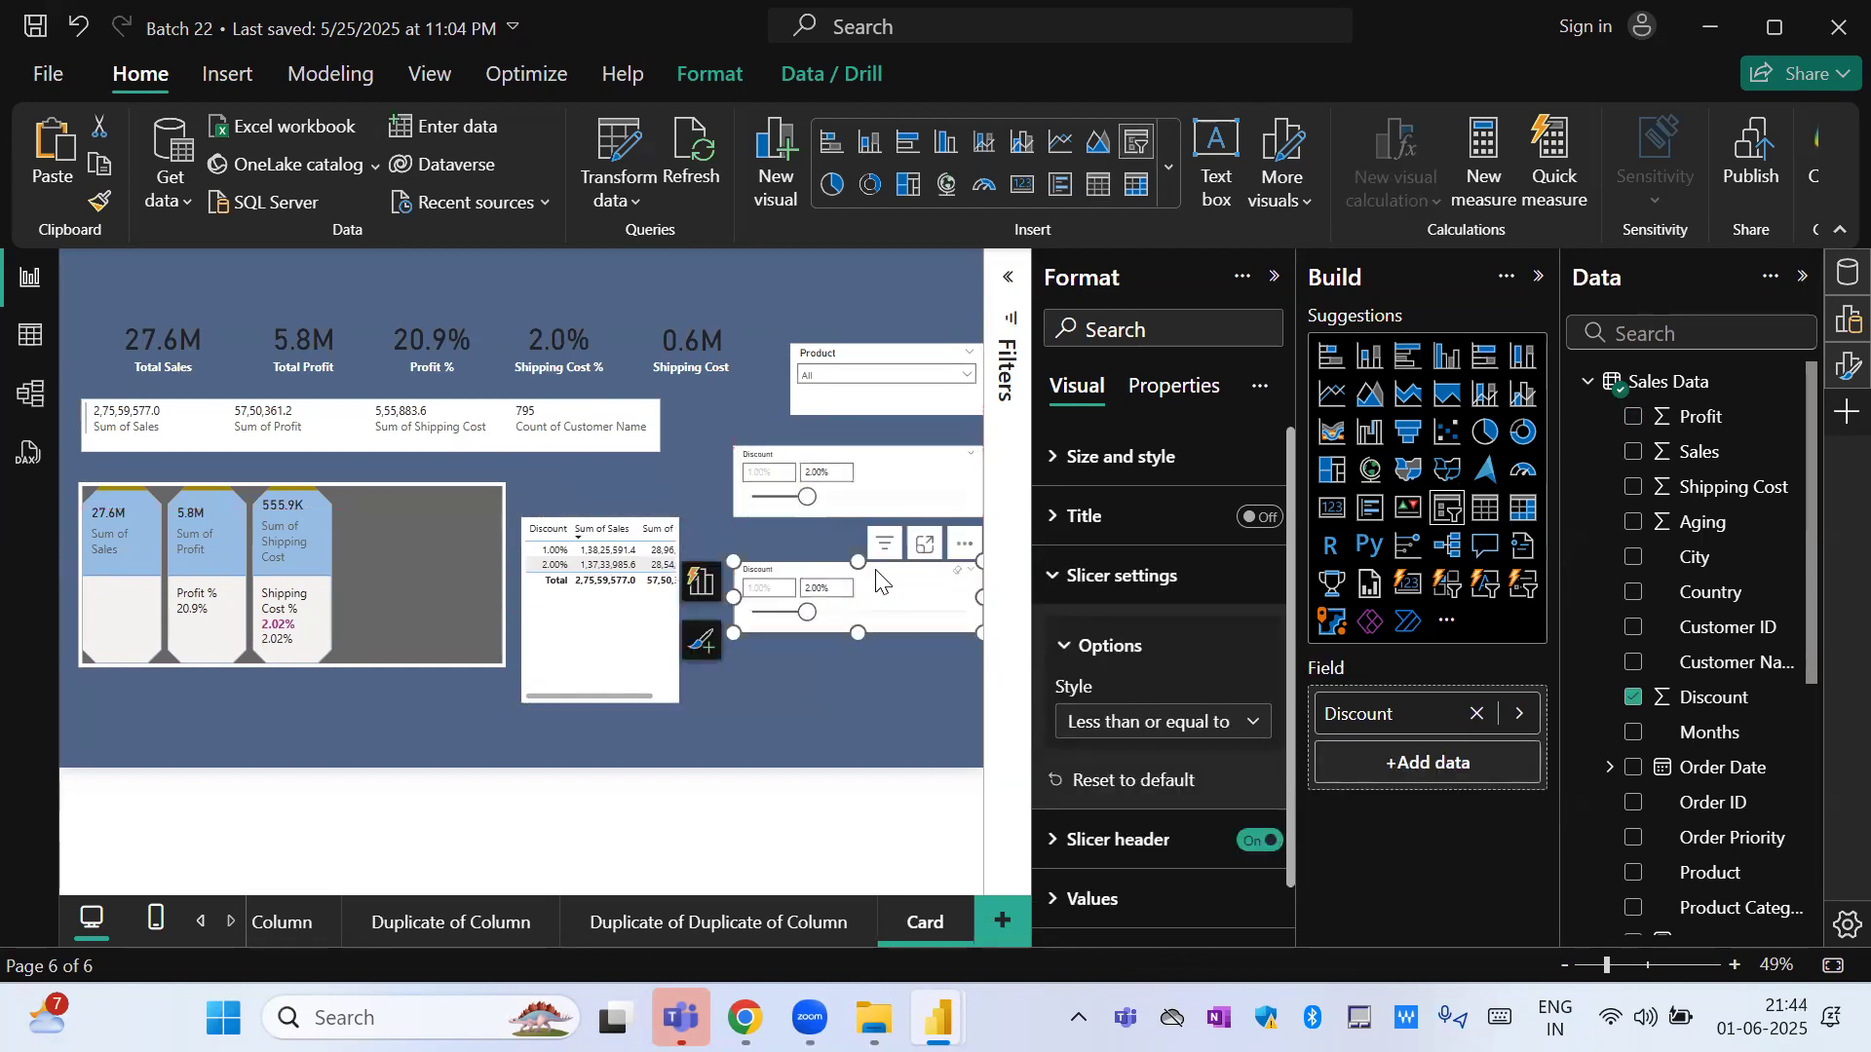
{"action": "left_click", "coordinate": [1519, 714]}
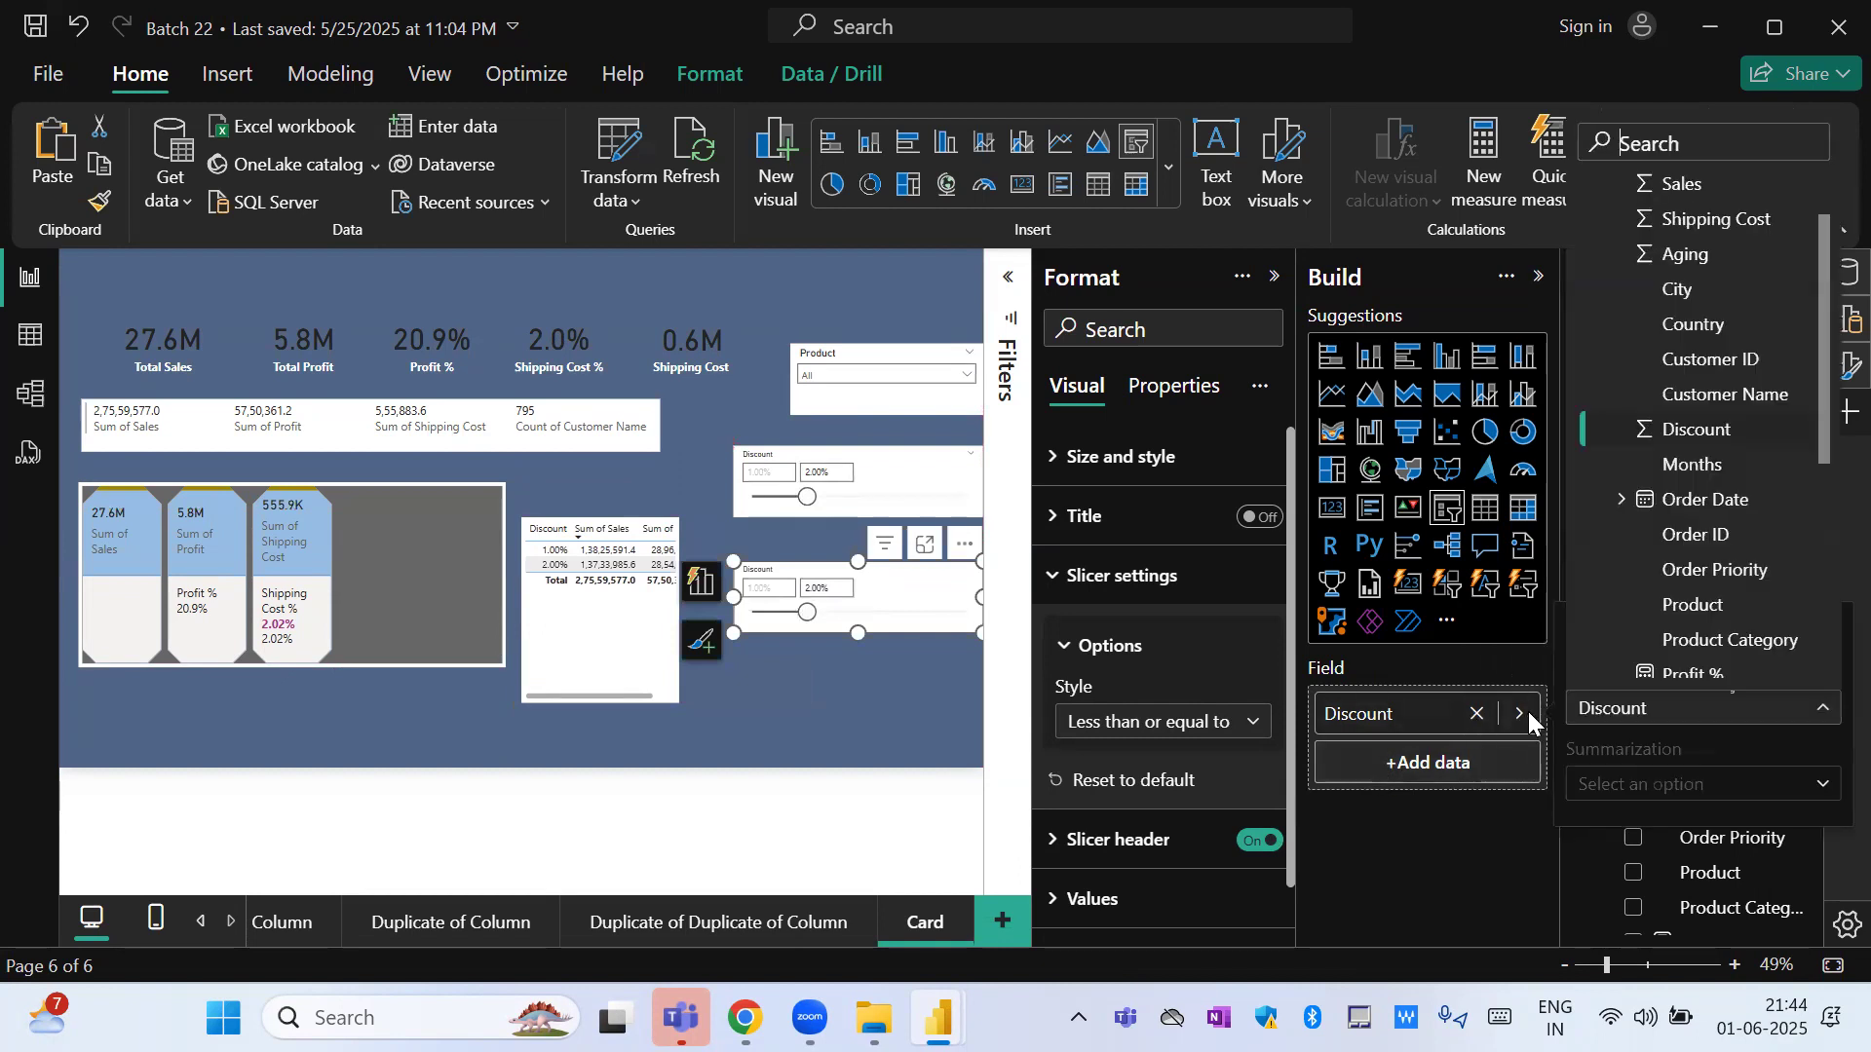
{"action": "left_click", "coordinate": [1687, 513]}
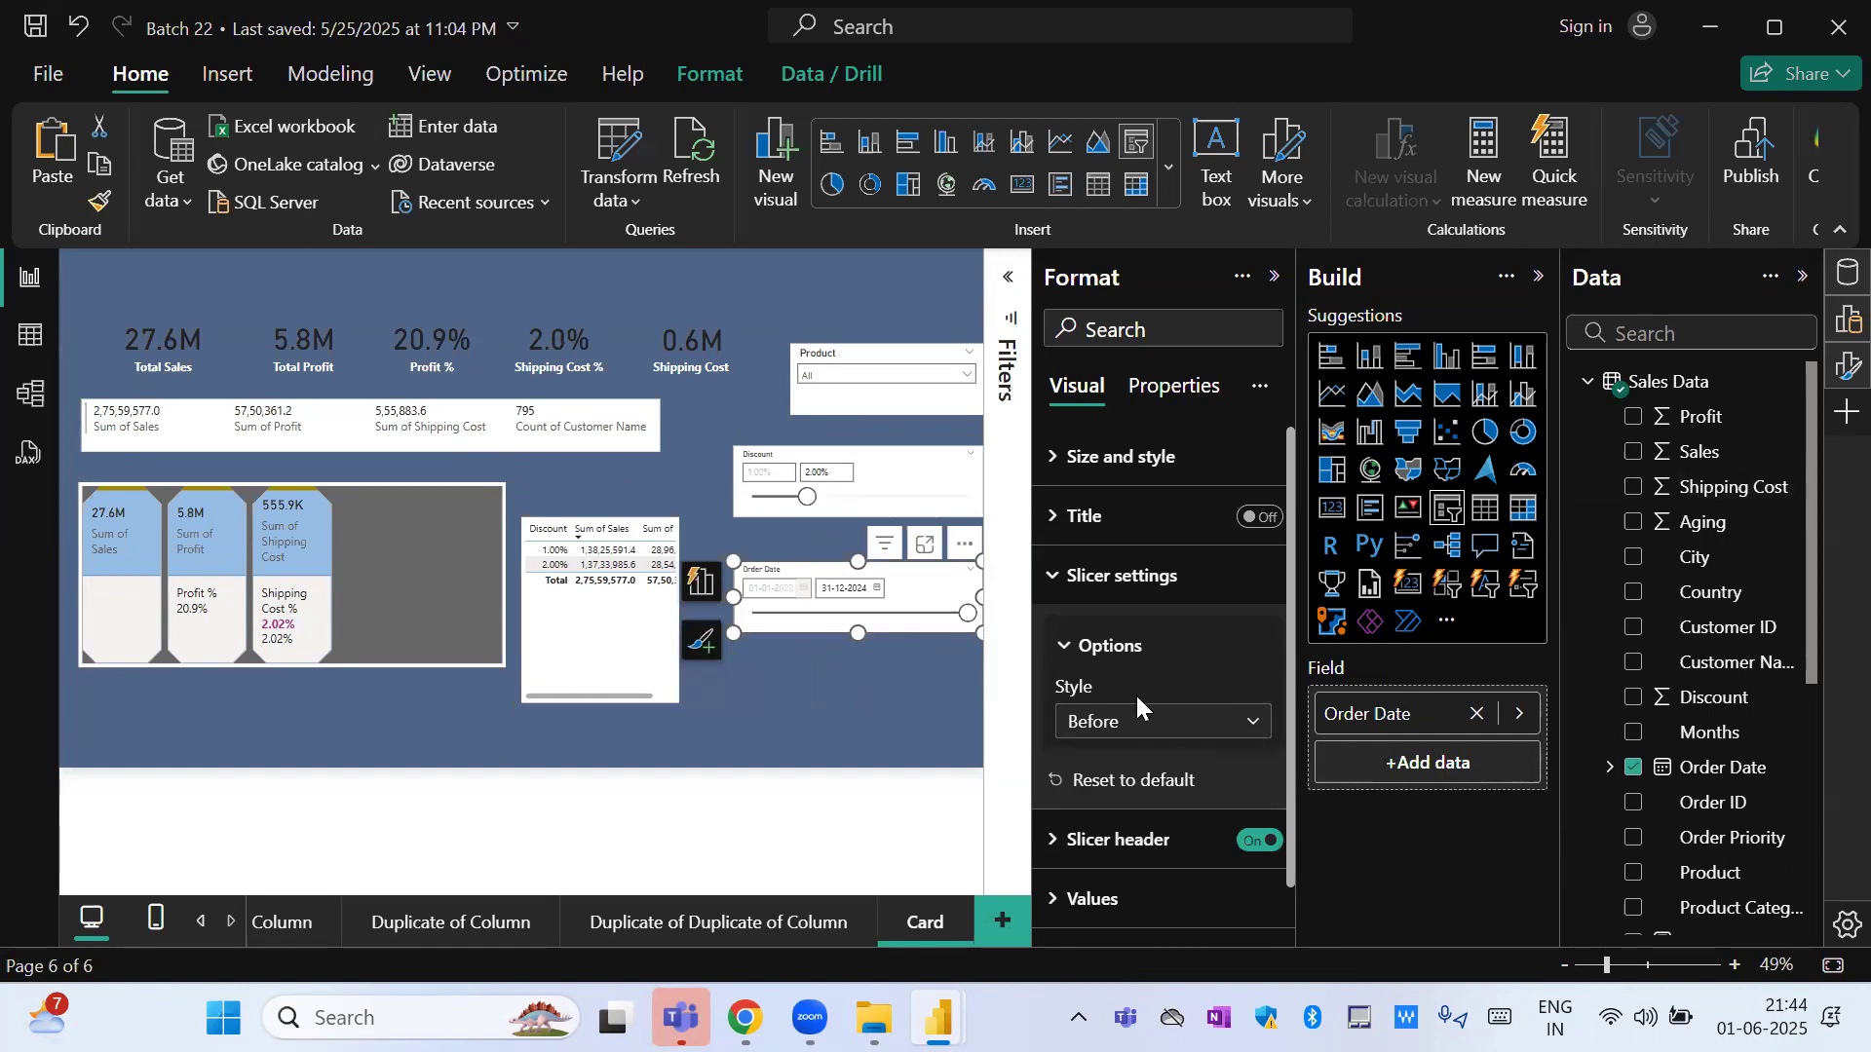
Switch the Order Date slicer to the Dropdown style and expand its list of dates.
{"action": "left_click", "coordinate": [1141, 729]}
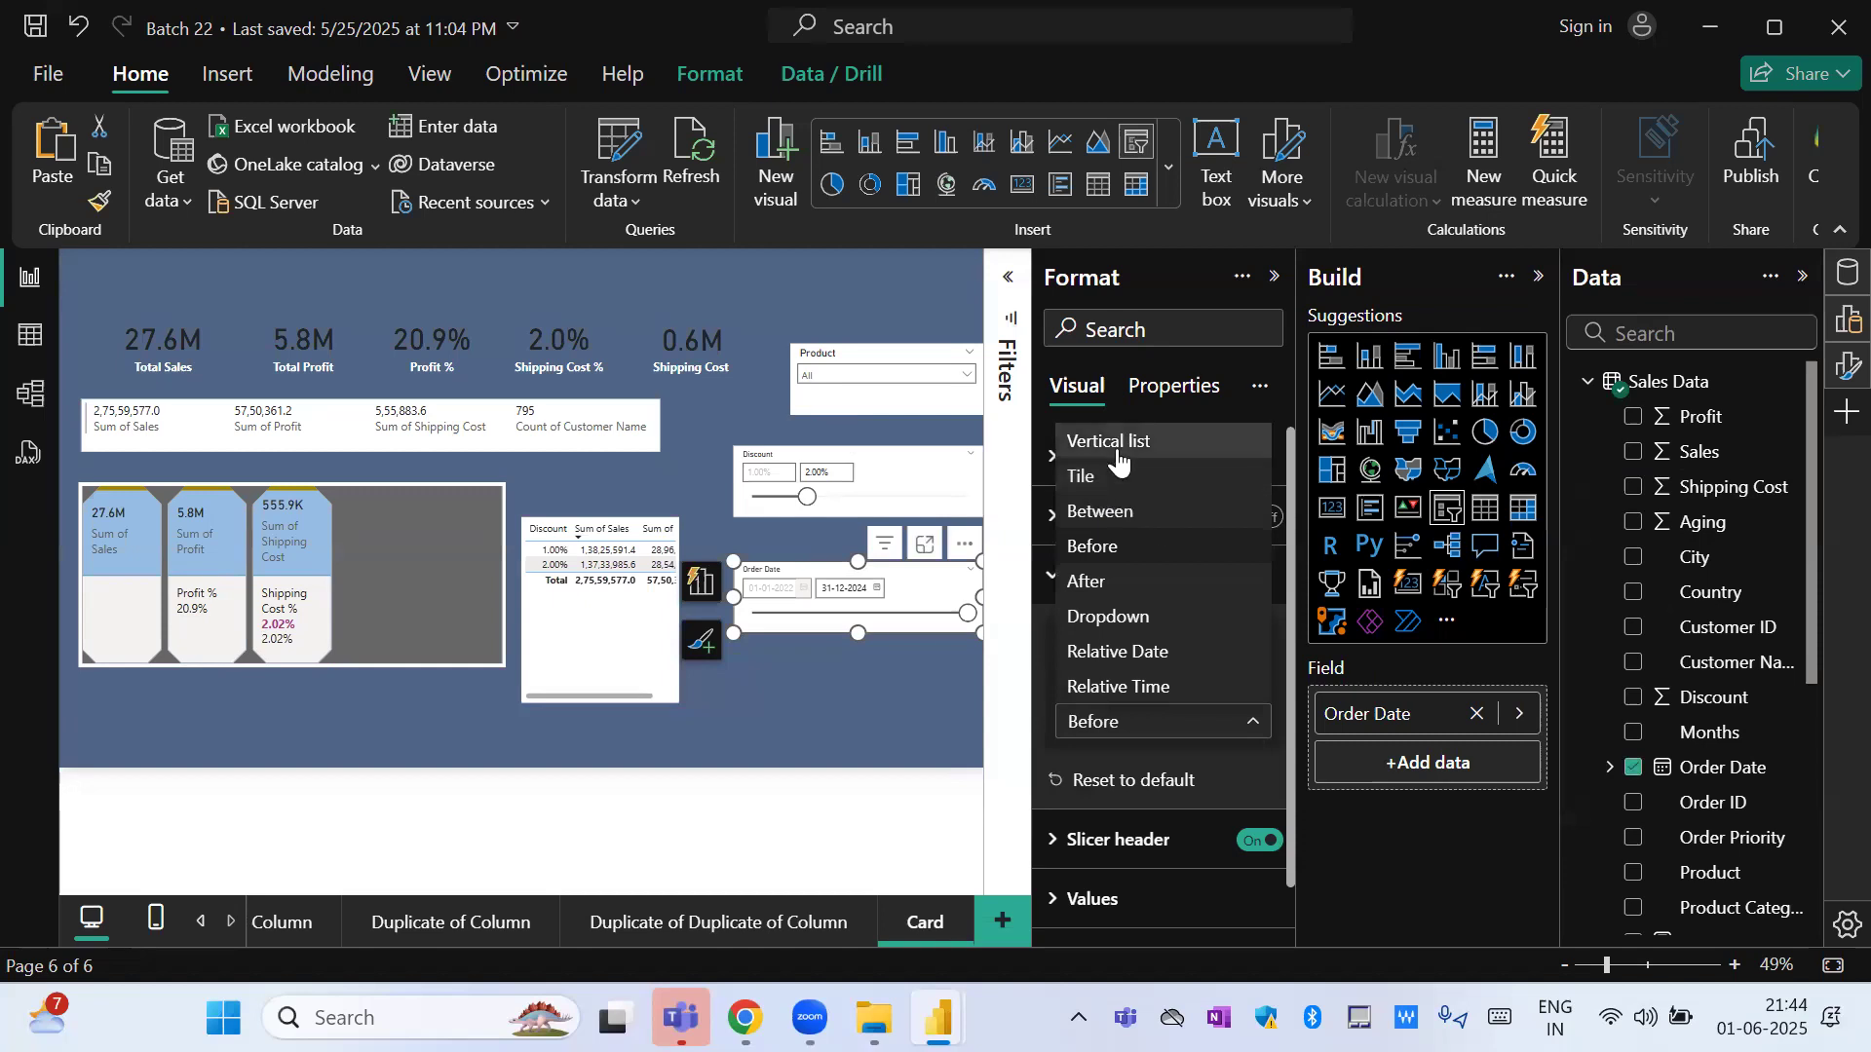
{"action": "left_click", "coordinate": [1118, 617]}
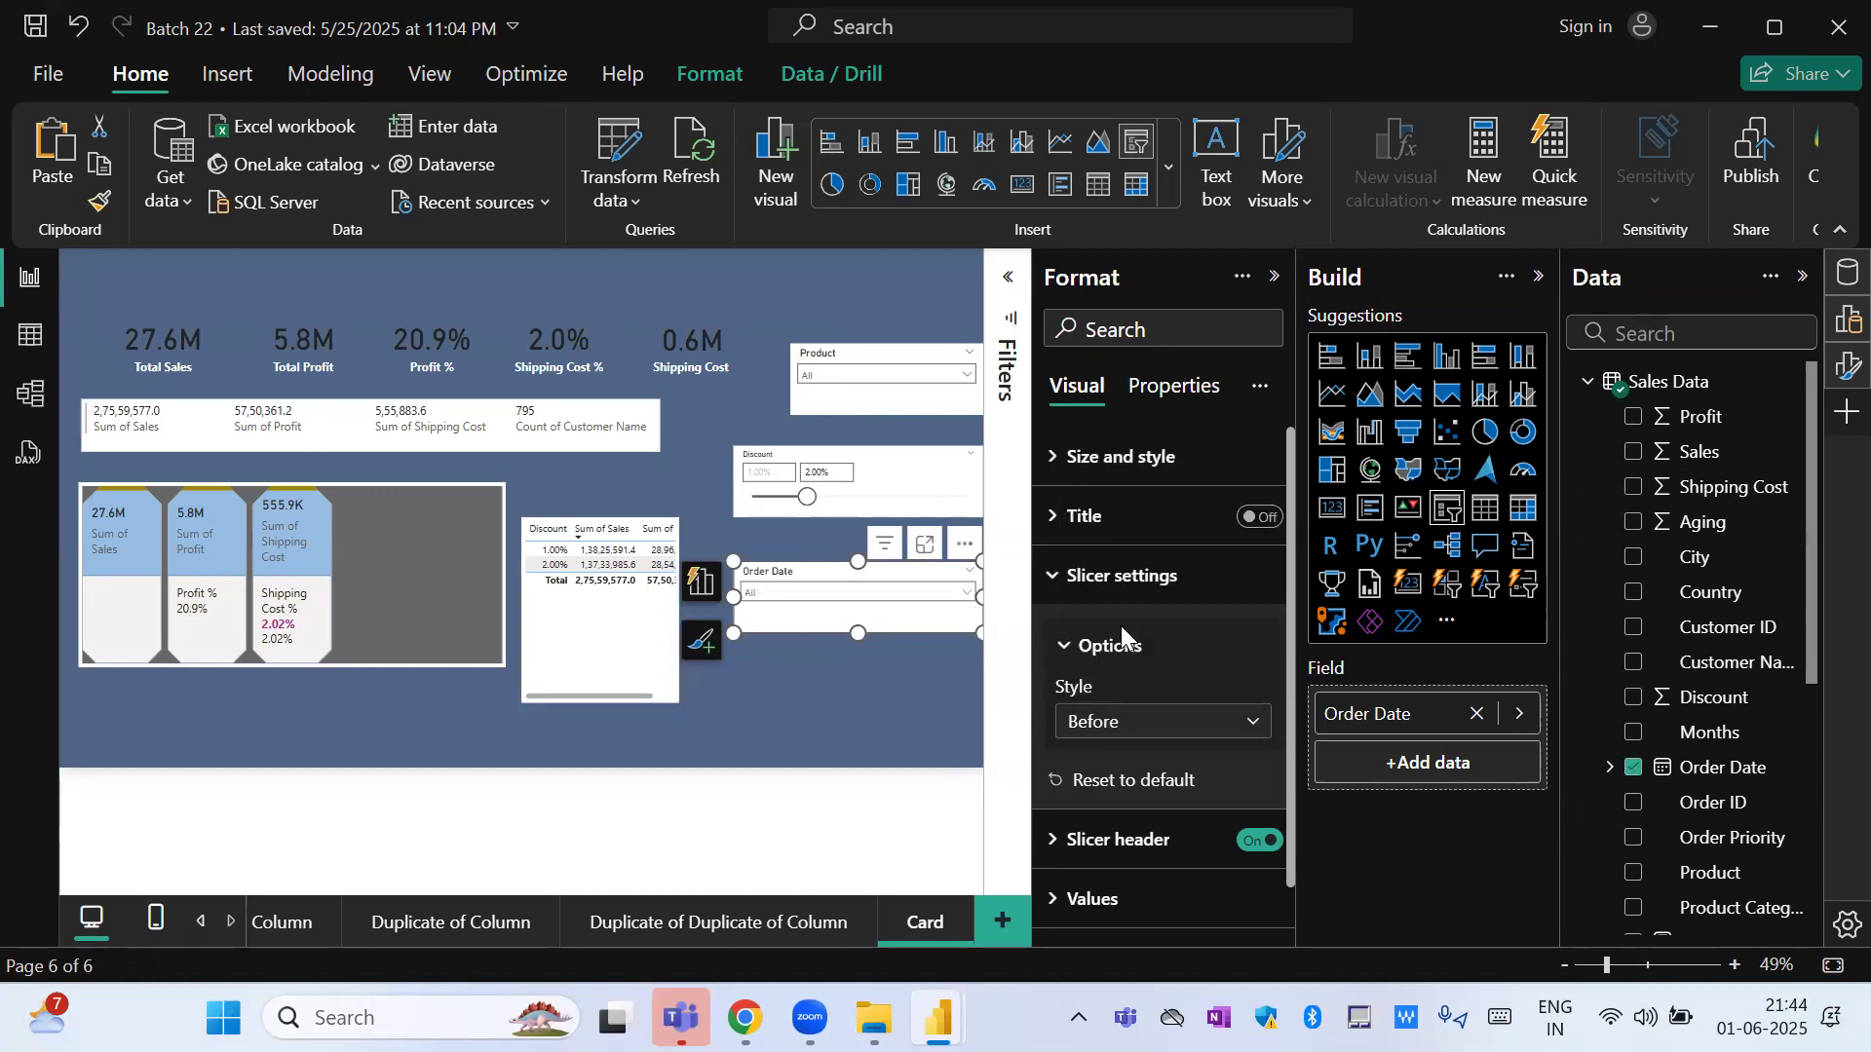
{"action": "left_click", "coordinate": [969, 593]}
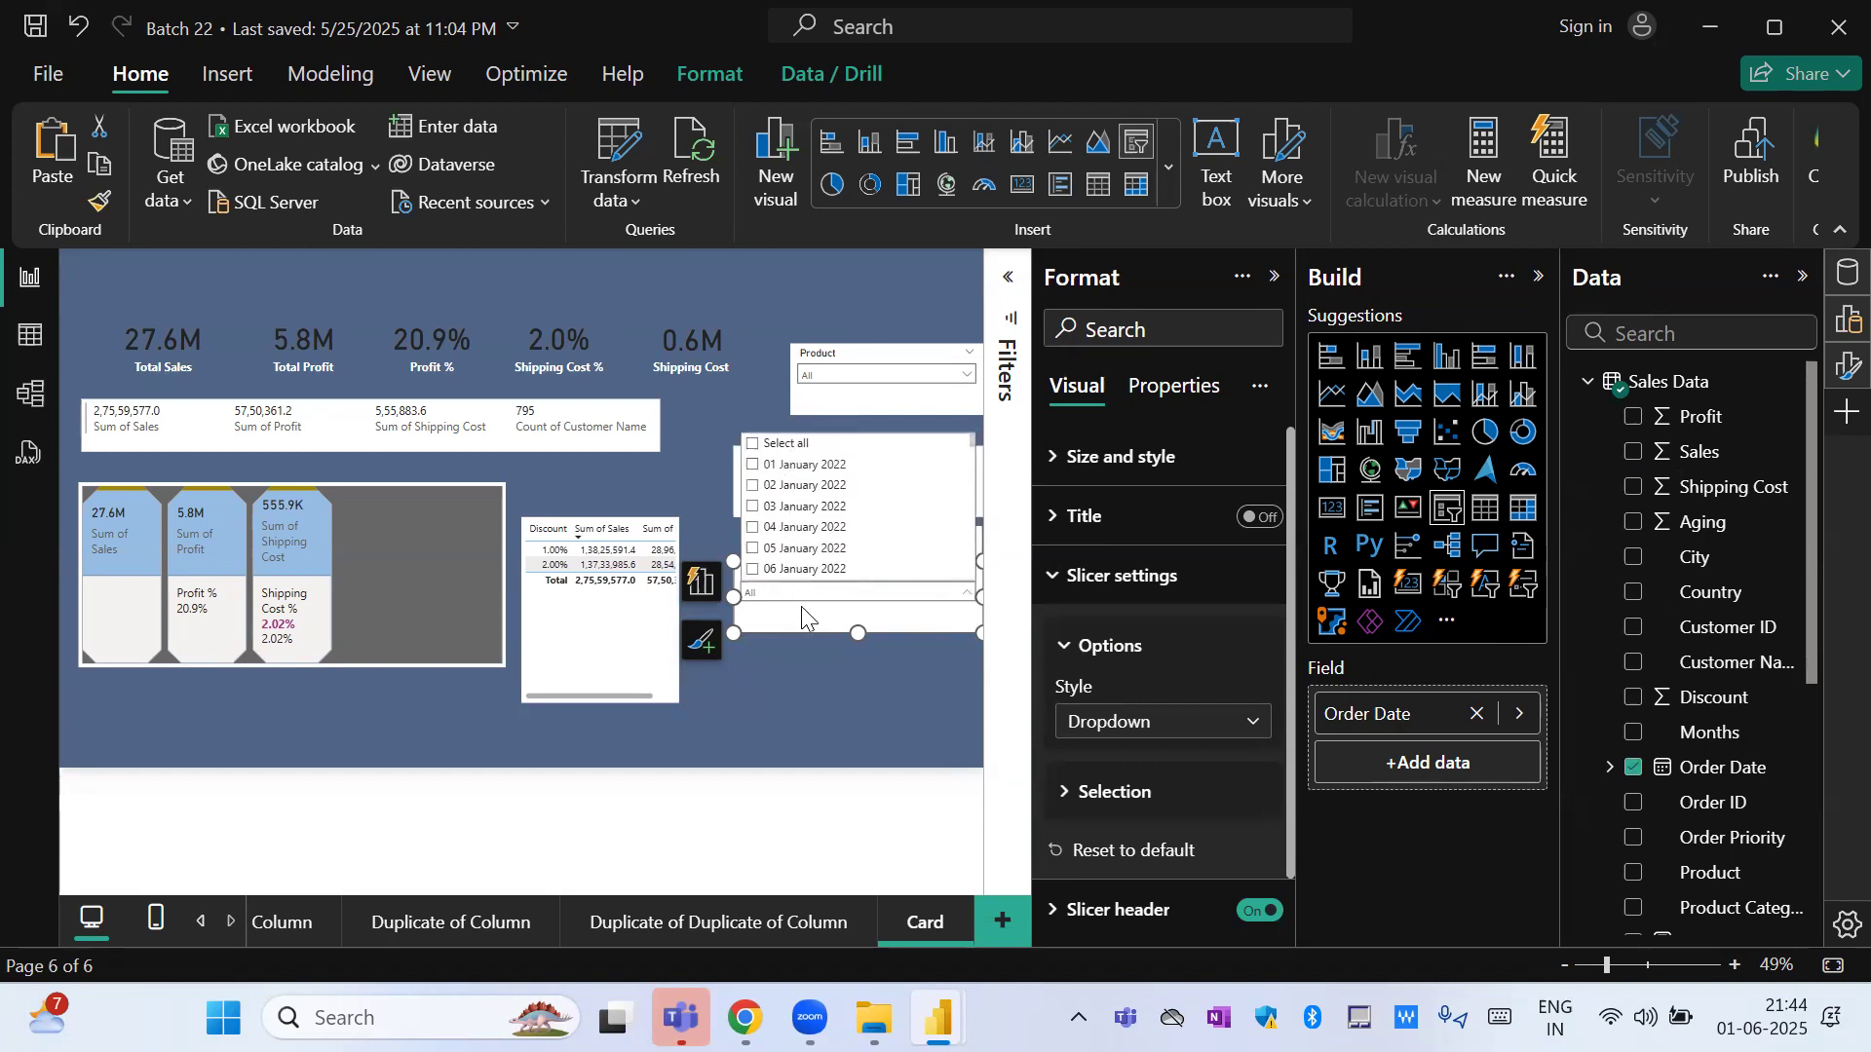
Change the Order Date slicer to the Vertical list style and make the slicer slightly taller.
{"action": "left_click", "coordinate": [1182, 721]}
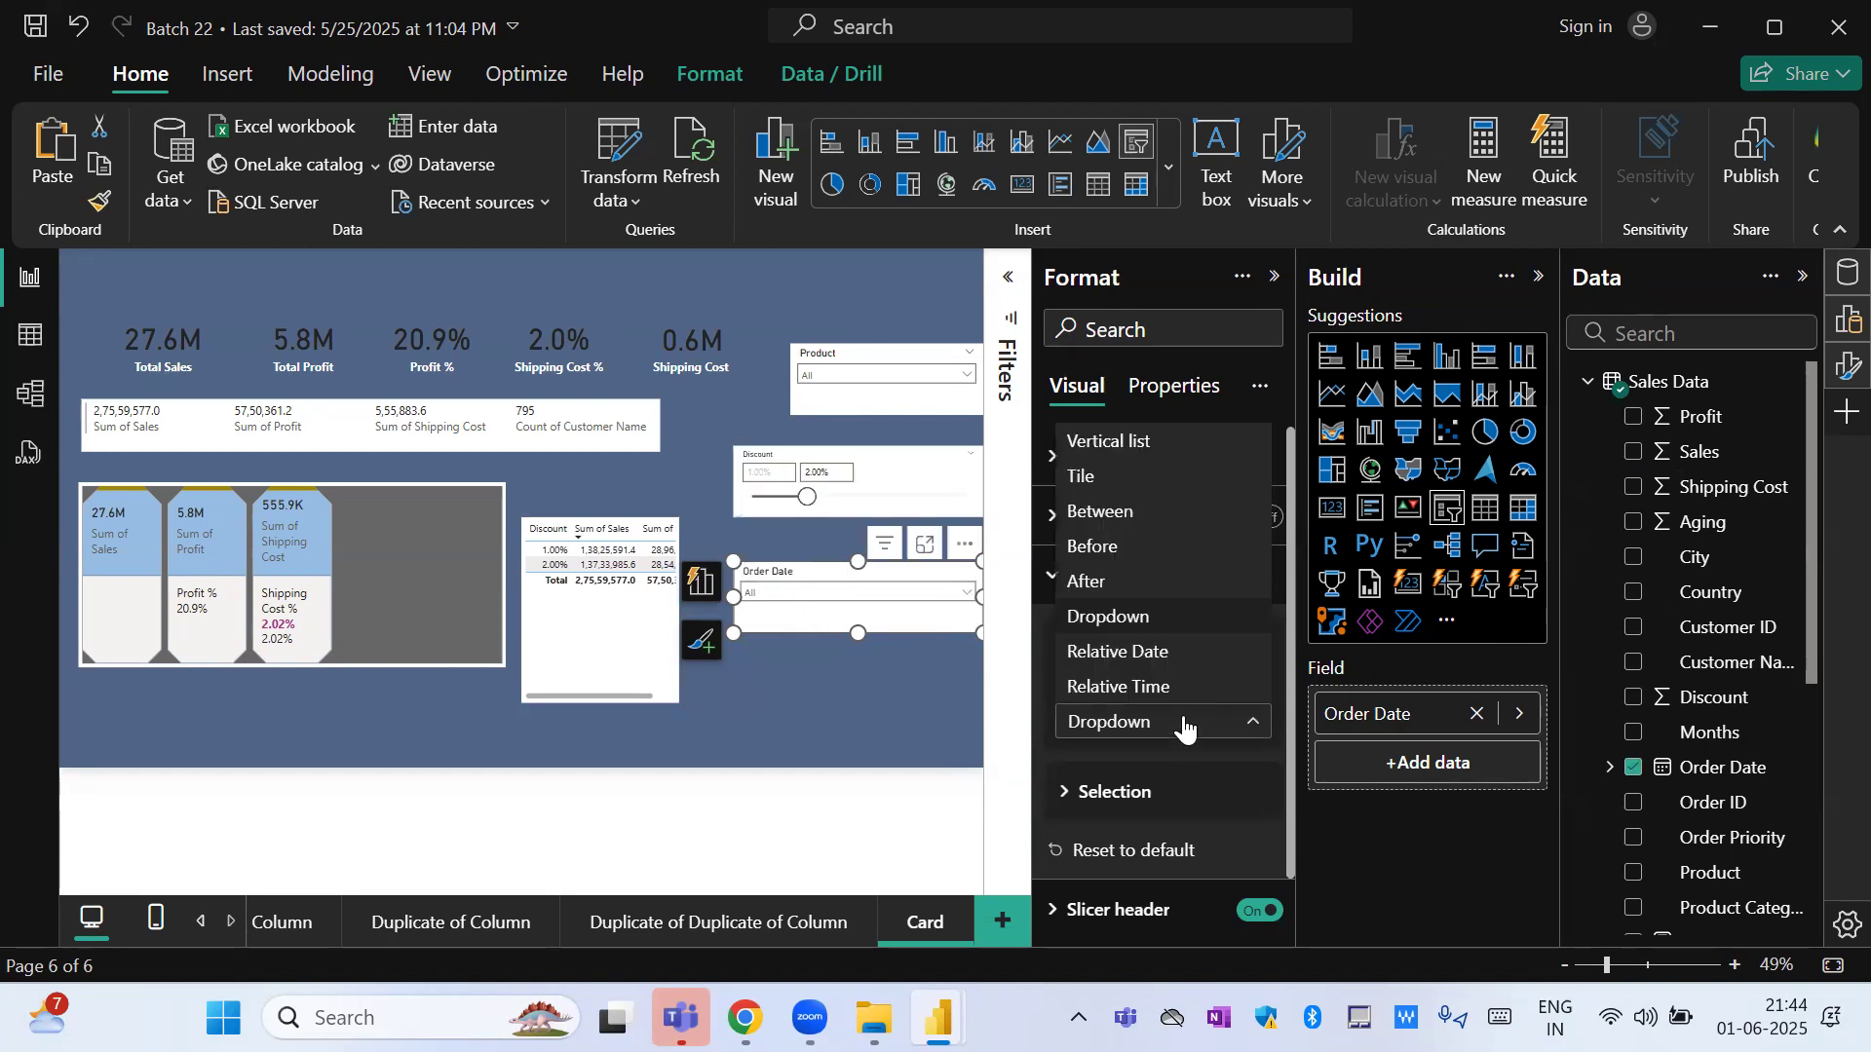
{"action": "left_click", "coordinate": [1157, 445]}
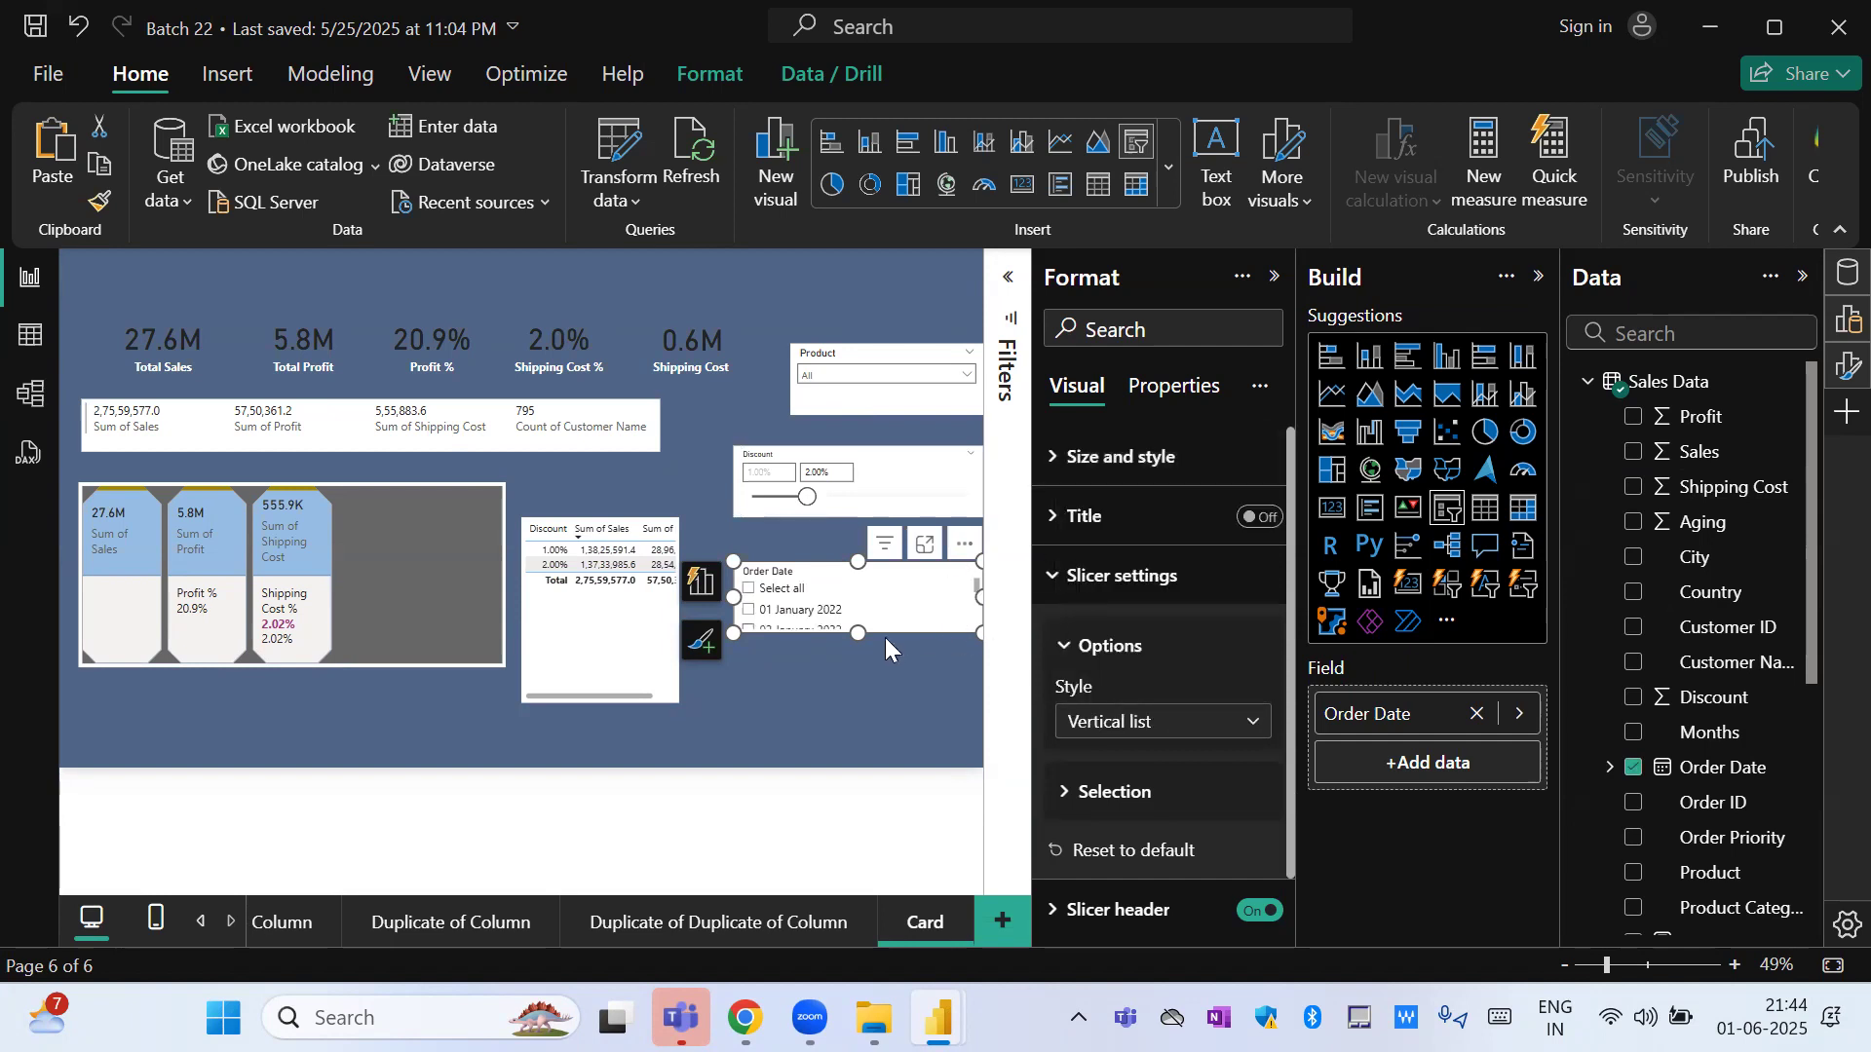
{"action": "left_click_drag", "start_coordinate": [841, 731], "coordinate": [847, 651]}
Change the Order Date slicer to the Tile style and reduce its height slightly.
{"action": "left_click", "coordinate": [1230, 722]}
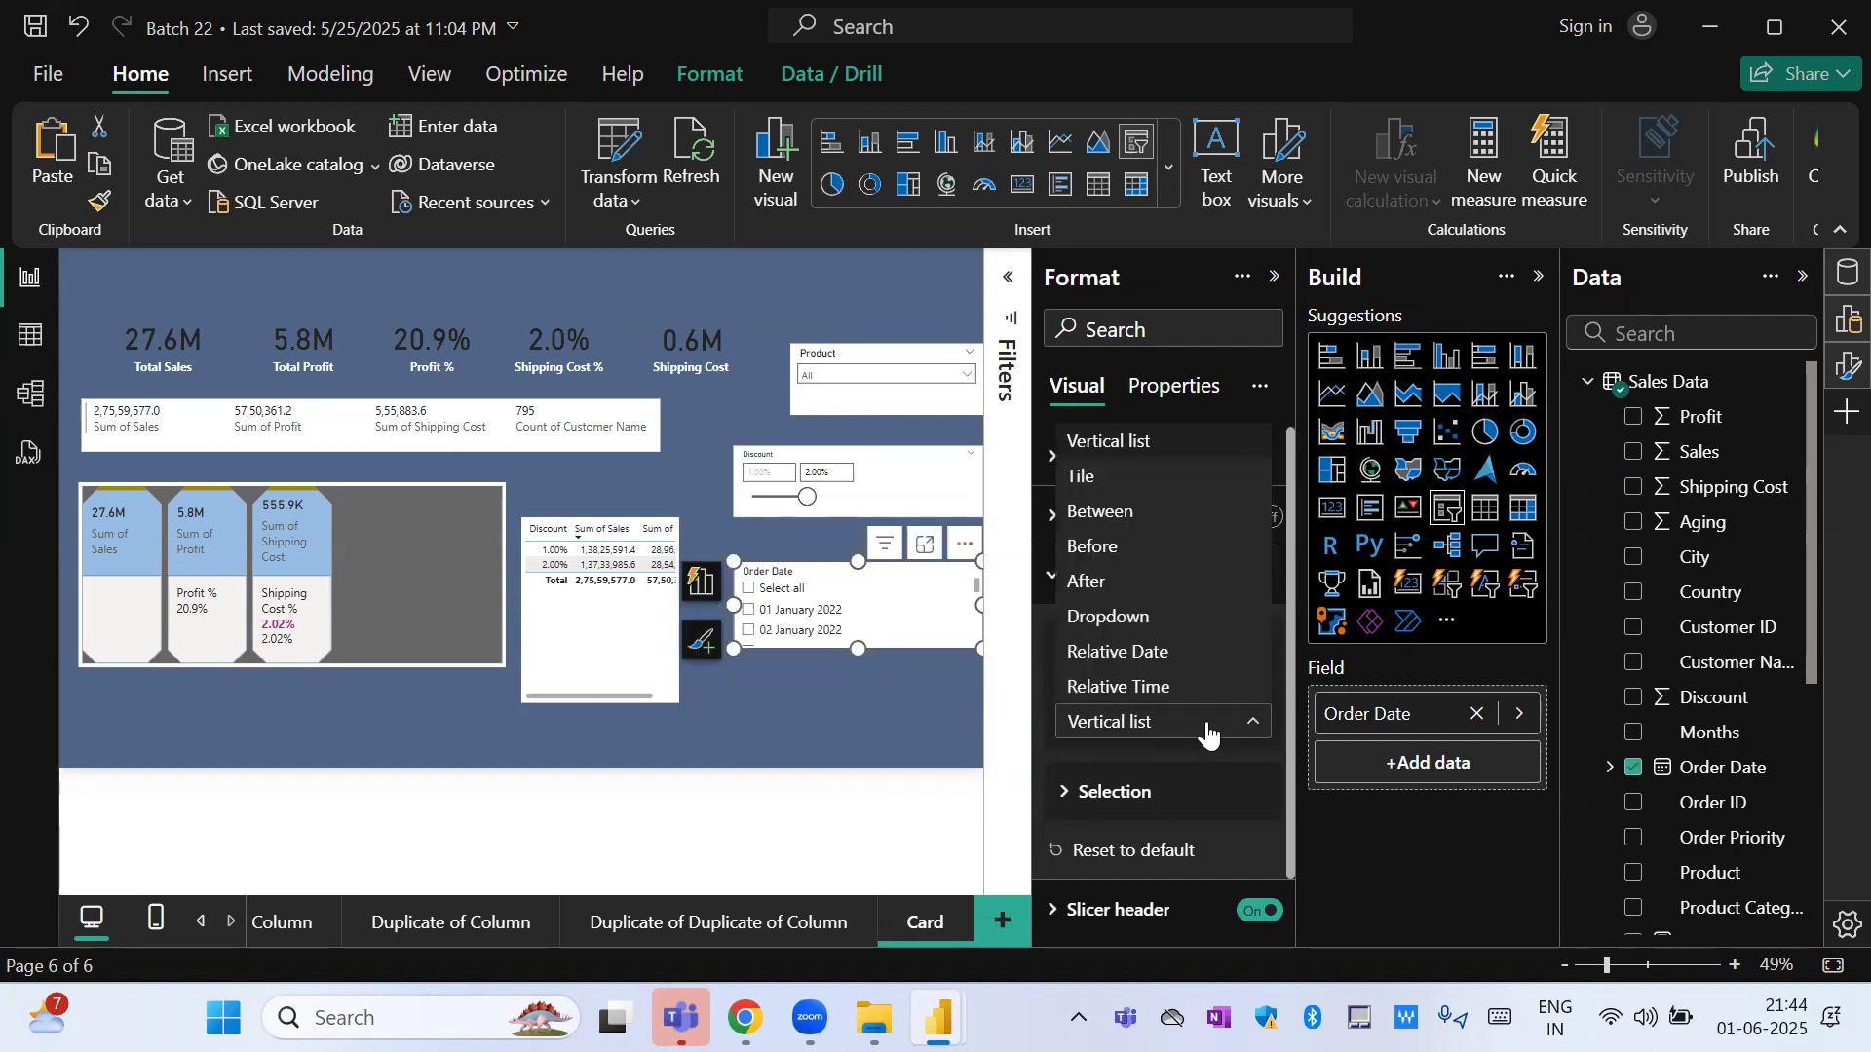
{"action": "left_click", "coordinate": [1096, 477]}
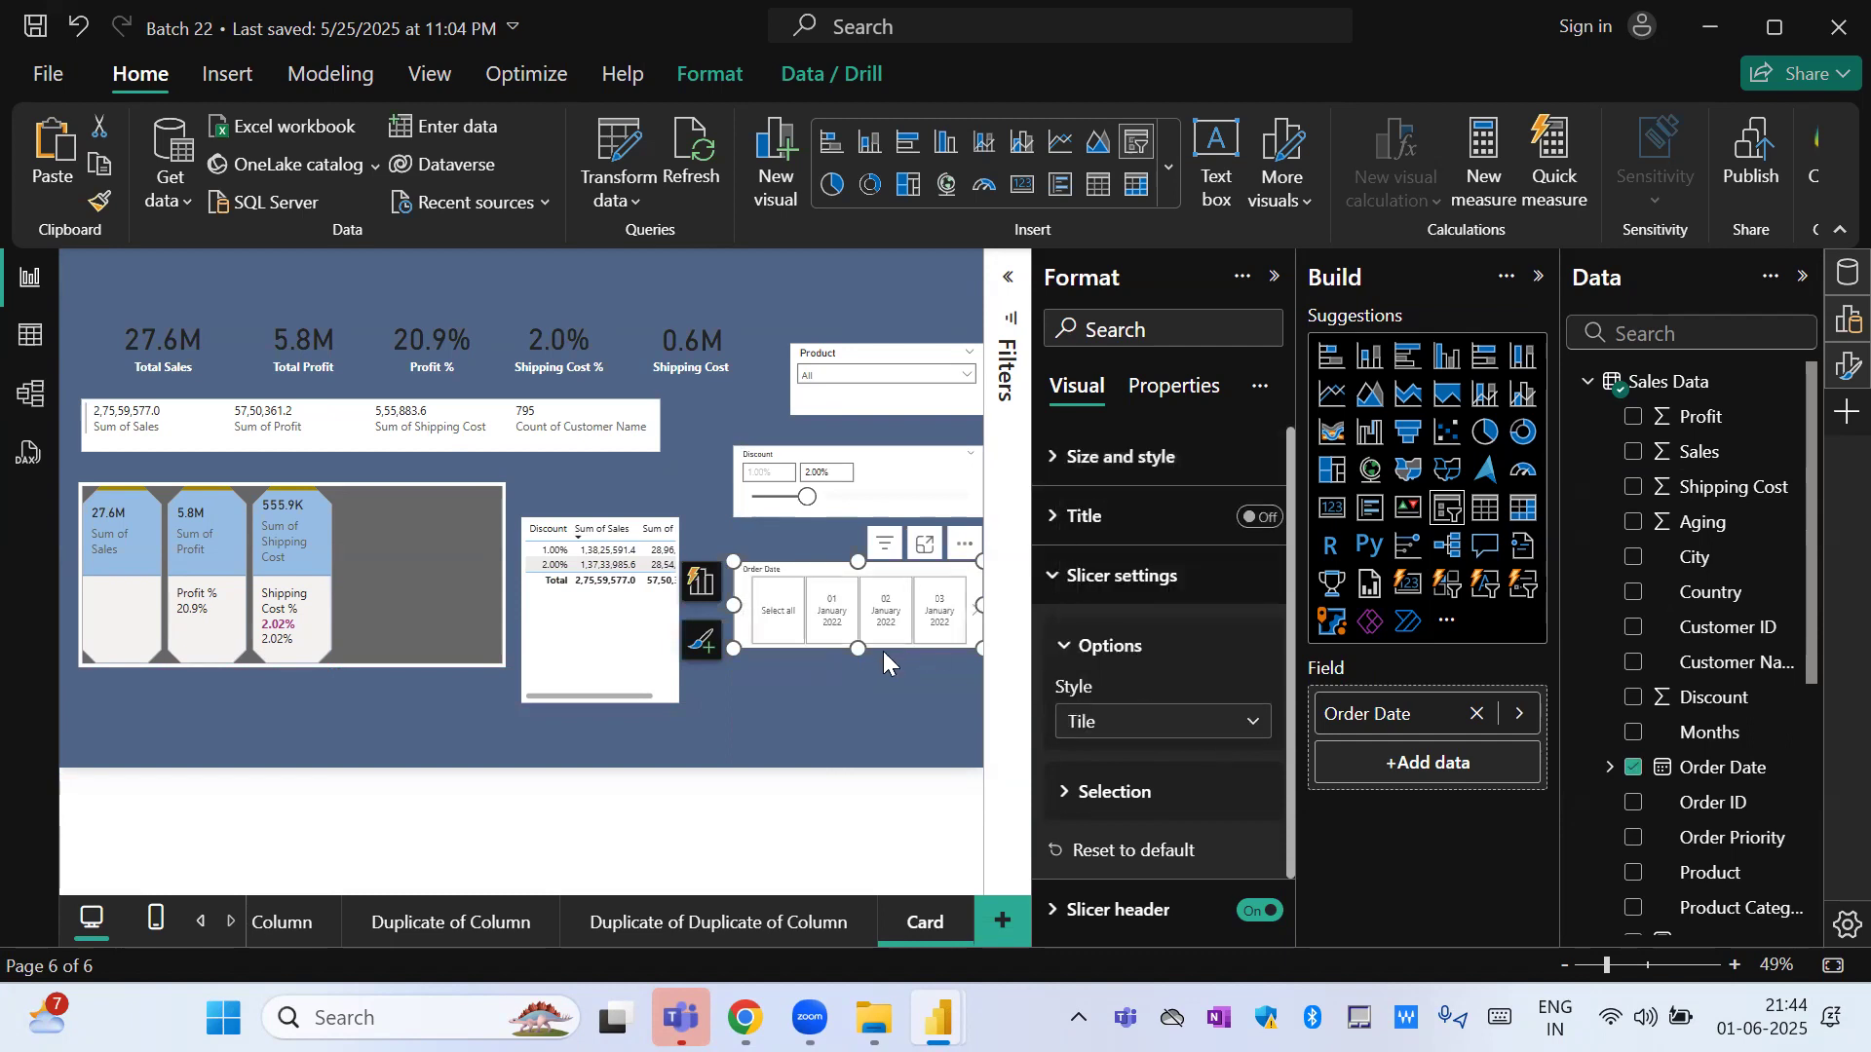
{"action": "mouse_move", "coordinate": [855, 649]}
{"action": "left_mouse_down"}
{"action": "mouse_move", "coordinate": [844, 779]}
{"action": "mouse_move", "coordinate": [850, 604]}
{"action": "mouse_move", "coordinate": [844, 627]}
{"action": "left_mouse_up"}
Set the Order Date slicer to the Between style and move it above the Product slicer.
{"action": "left_click", "coordinate": [1197, 721]}
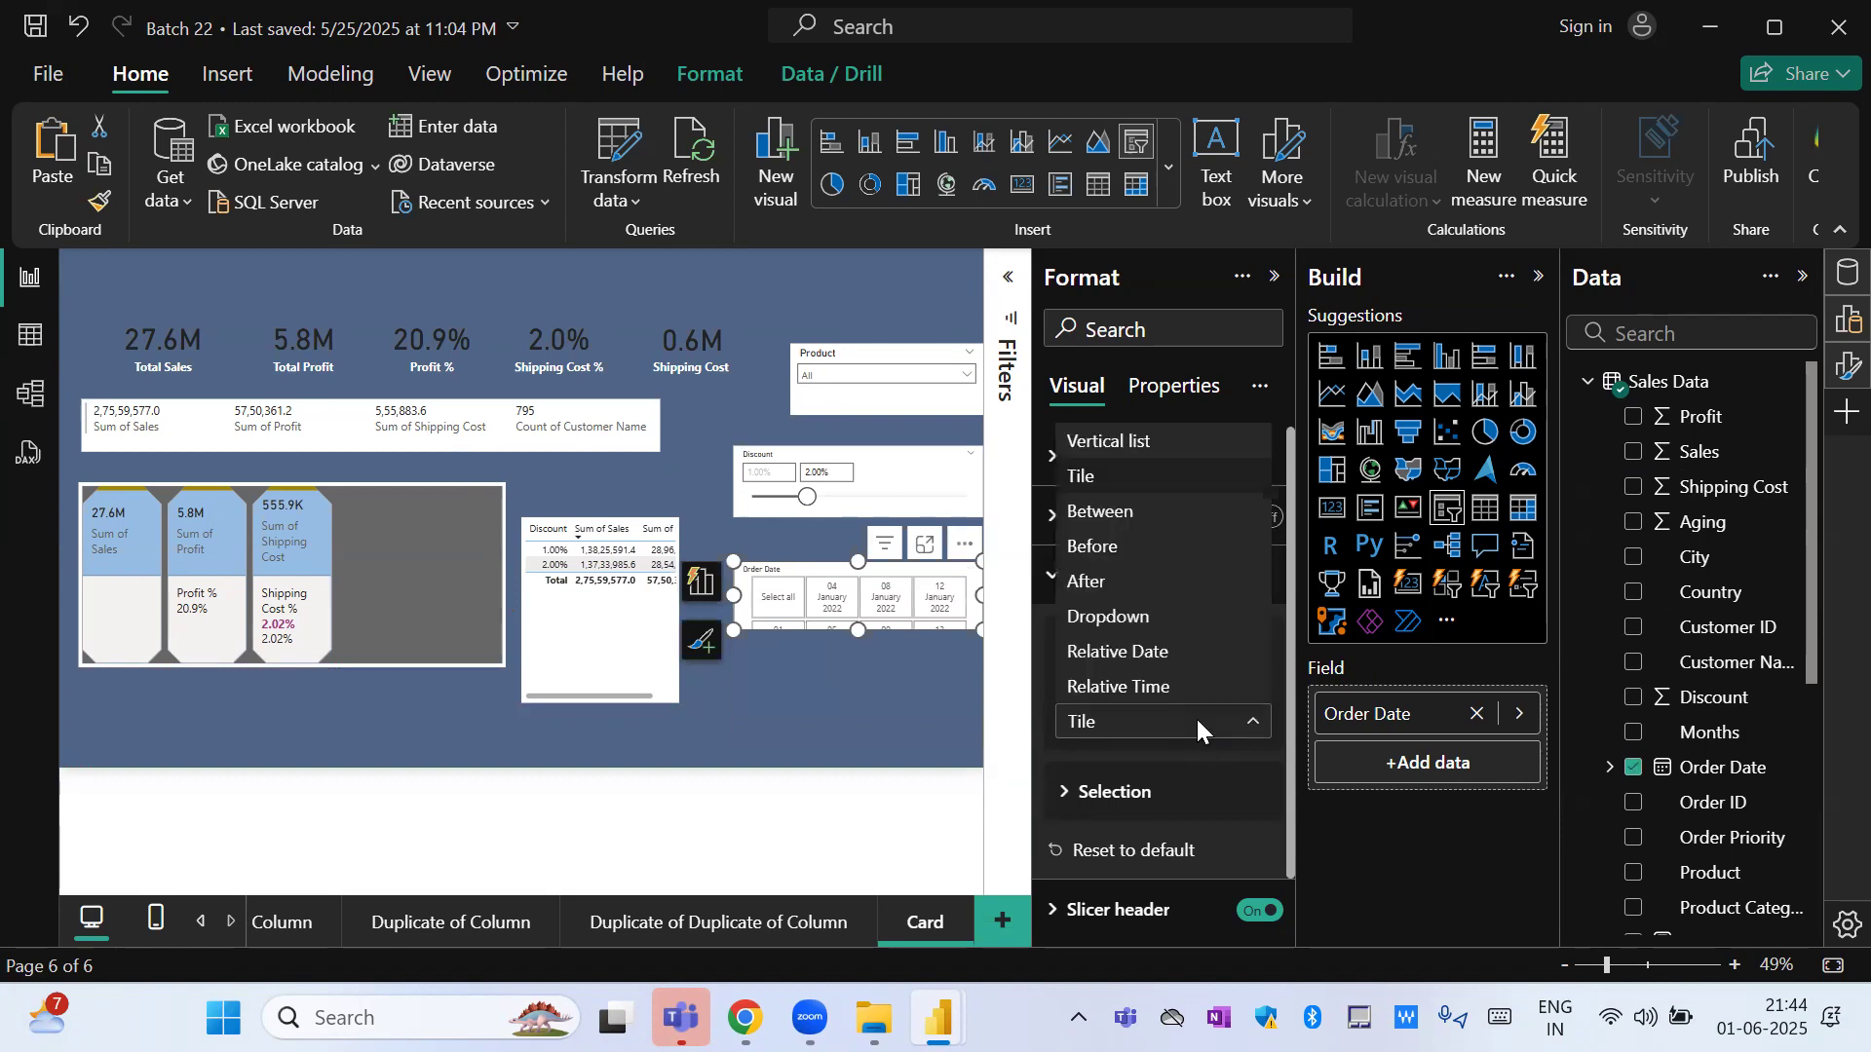
{"action": "left_click", "coordinate": [1111, 513]}
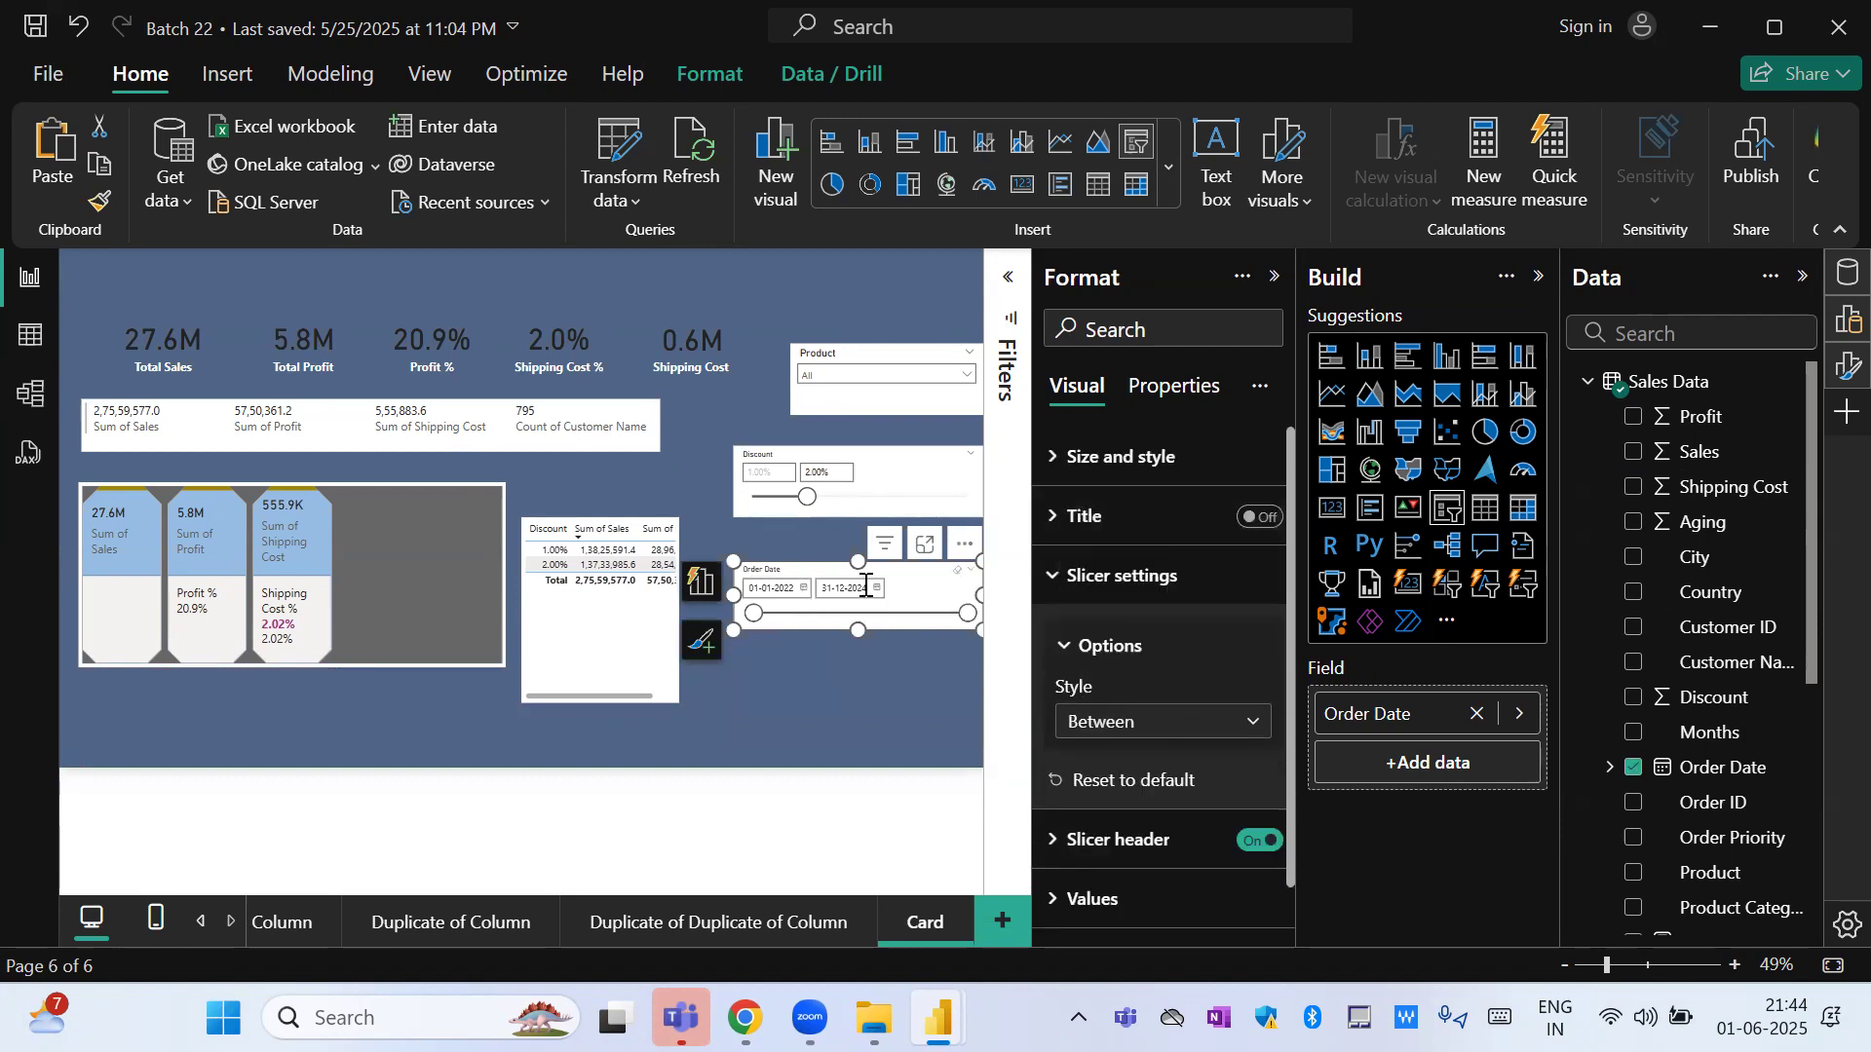
{"action": "left_click_drag", "start_coordinate": [932, 570], "coordinate": [920, 292]}
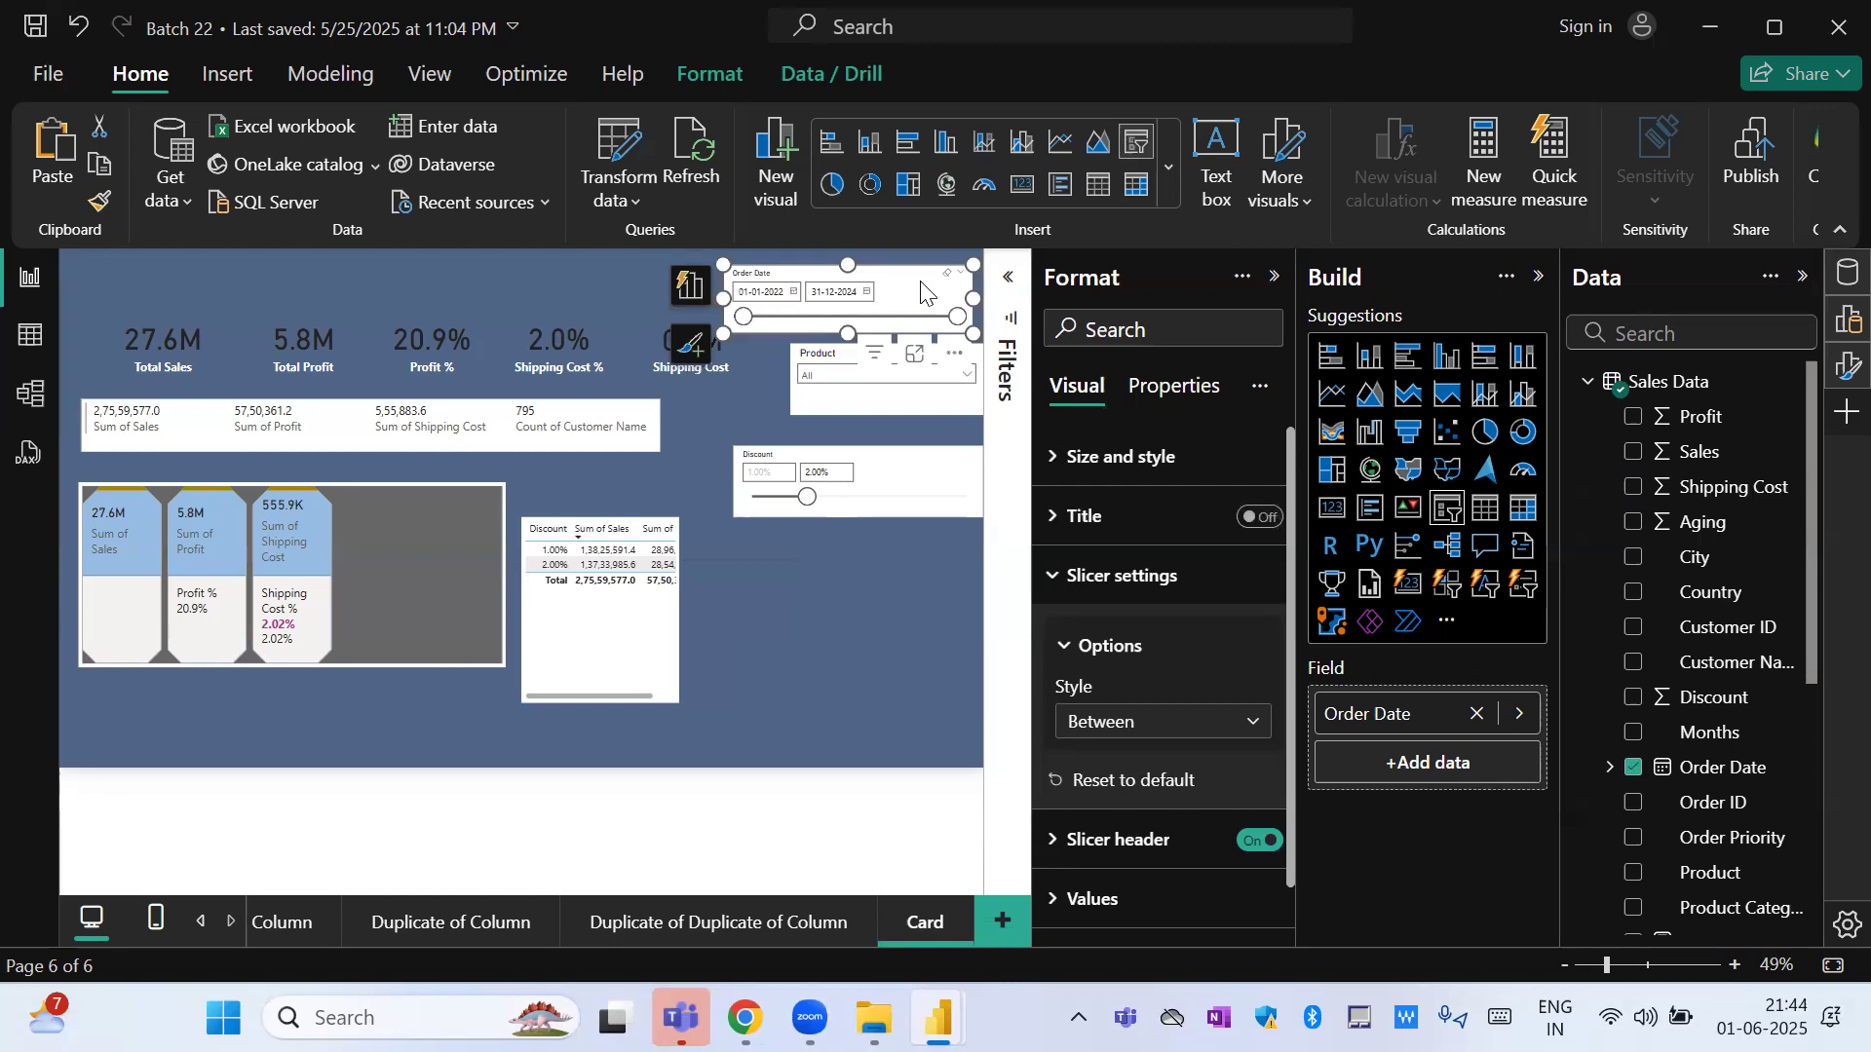
Set the Order Date slicer's start date to 22 February 2022 using its calendar and month picker.
{"action": "left_click", "coordinate": [793, 292]}
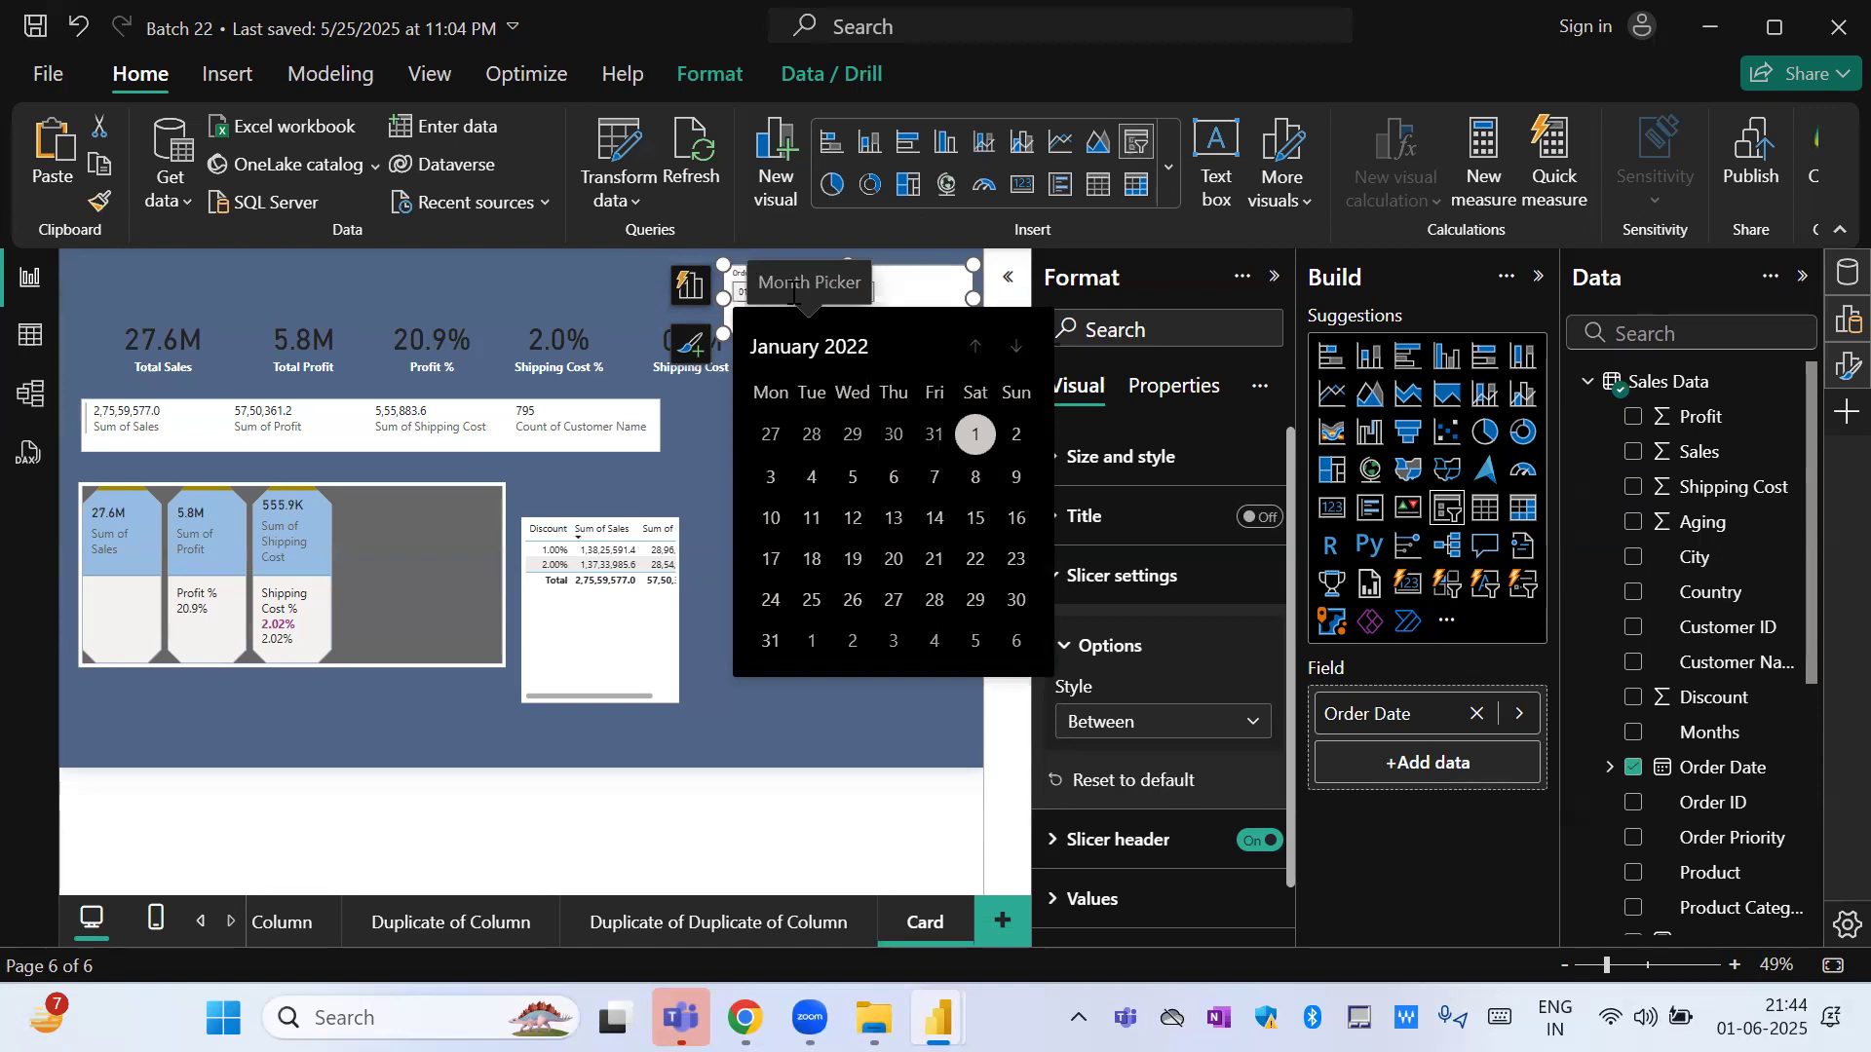
{"action": "left_click", "coordinate": [979, 352]}
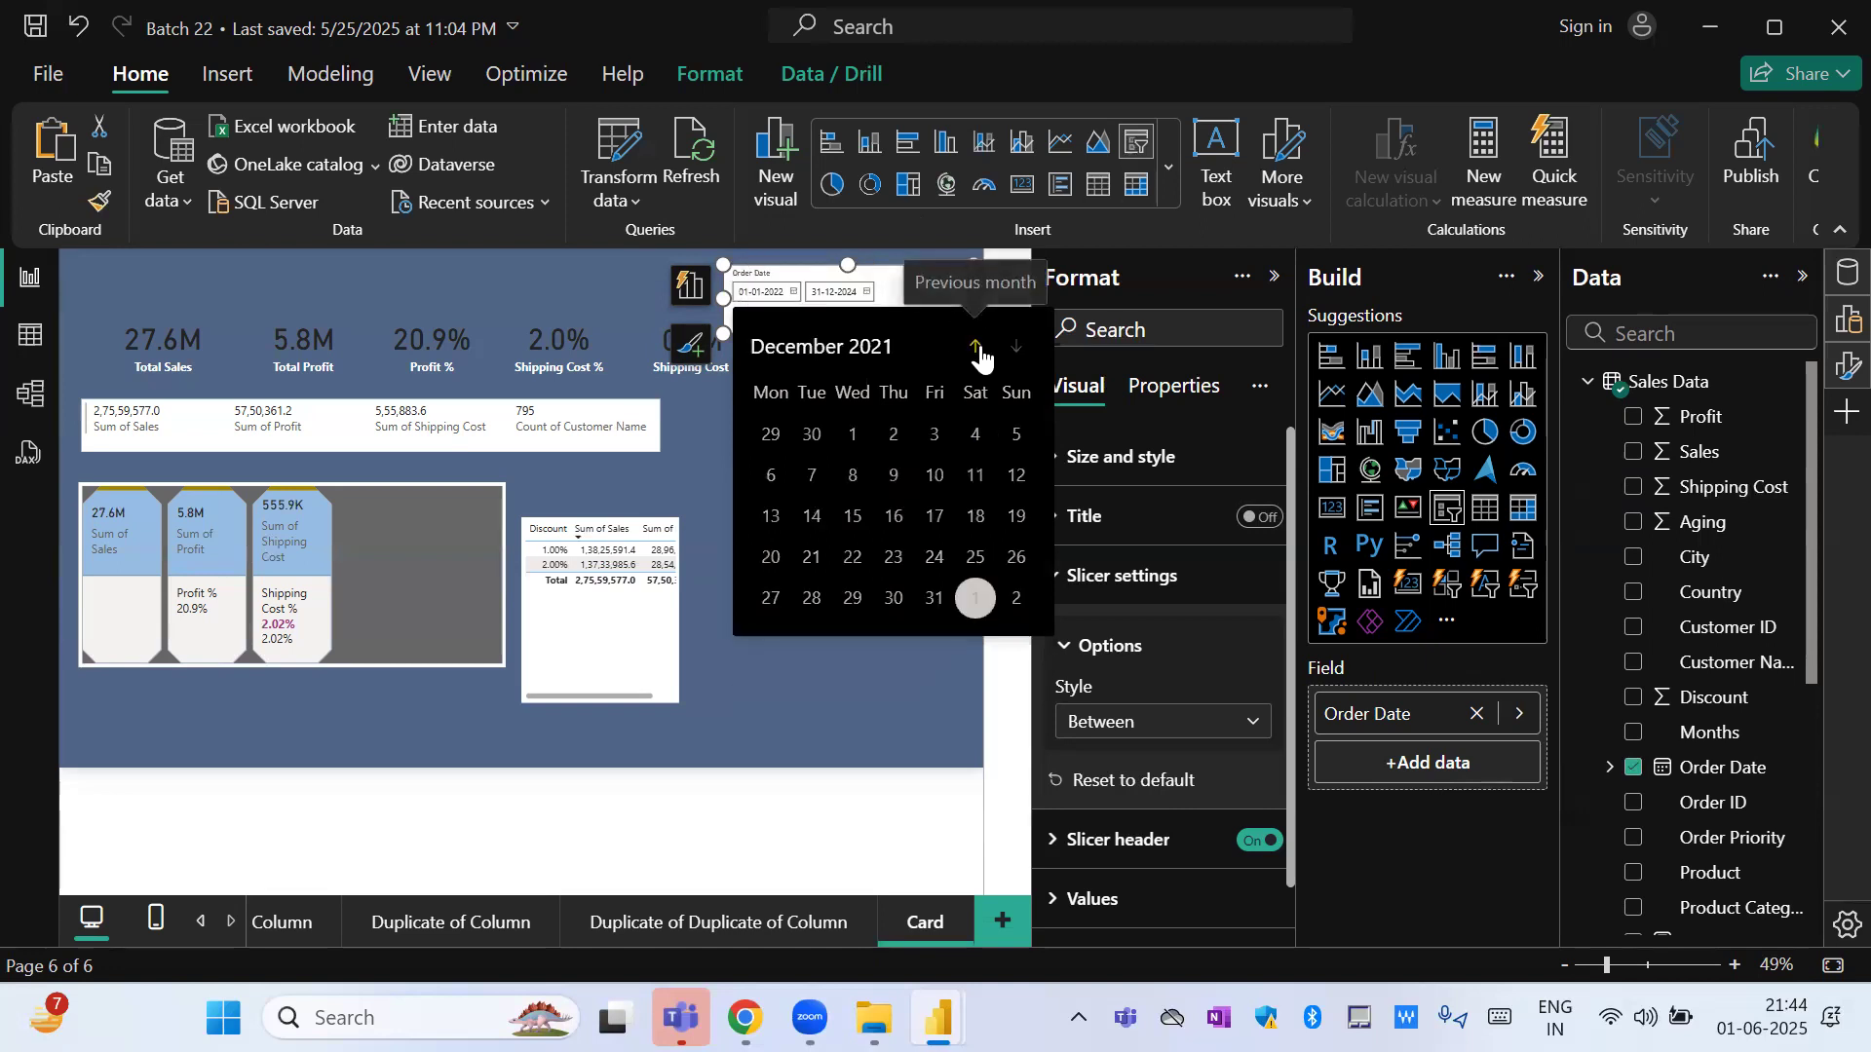
{"action": "left_click", "coordinate": [979, 352]}
{"action": "left_click", "coordinate": [1014, 352]}
{"action": "left_click", "coordinate": [1013, 353]}
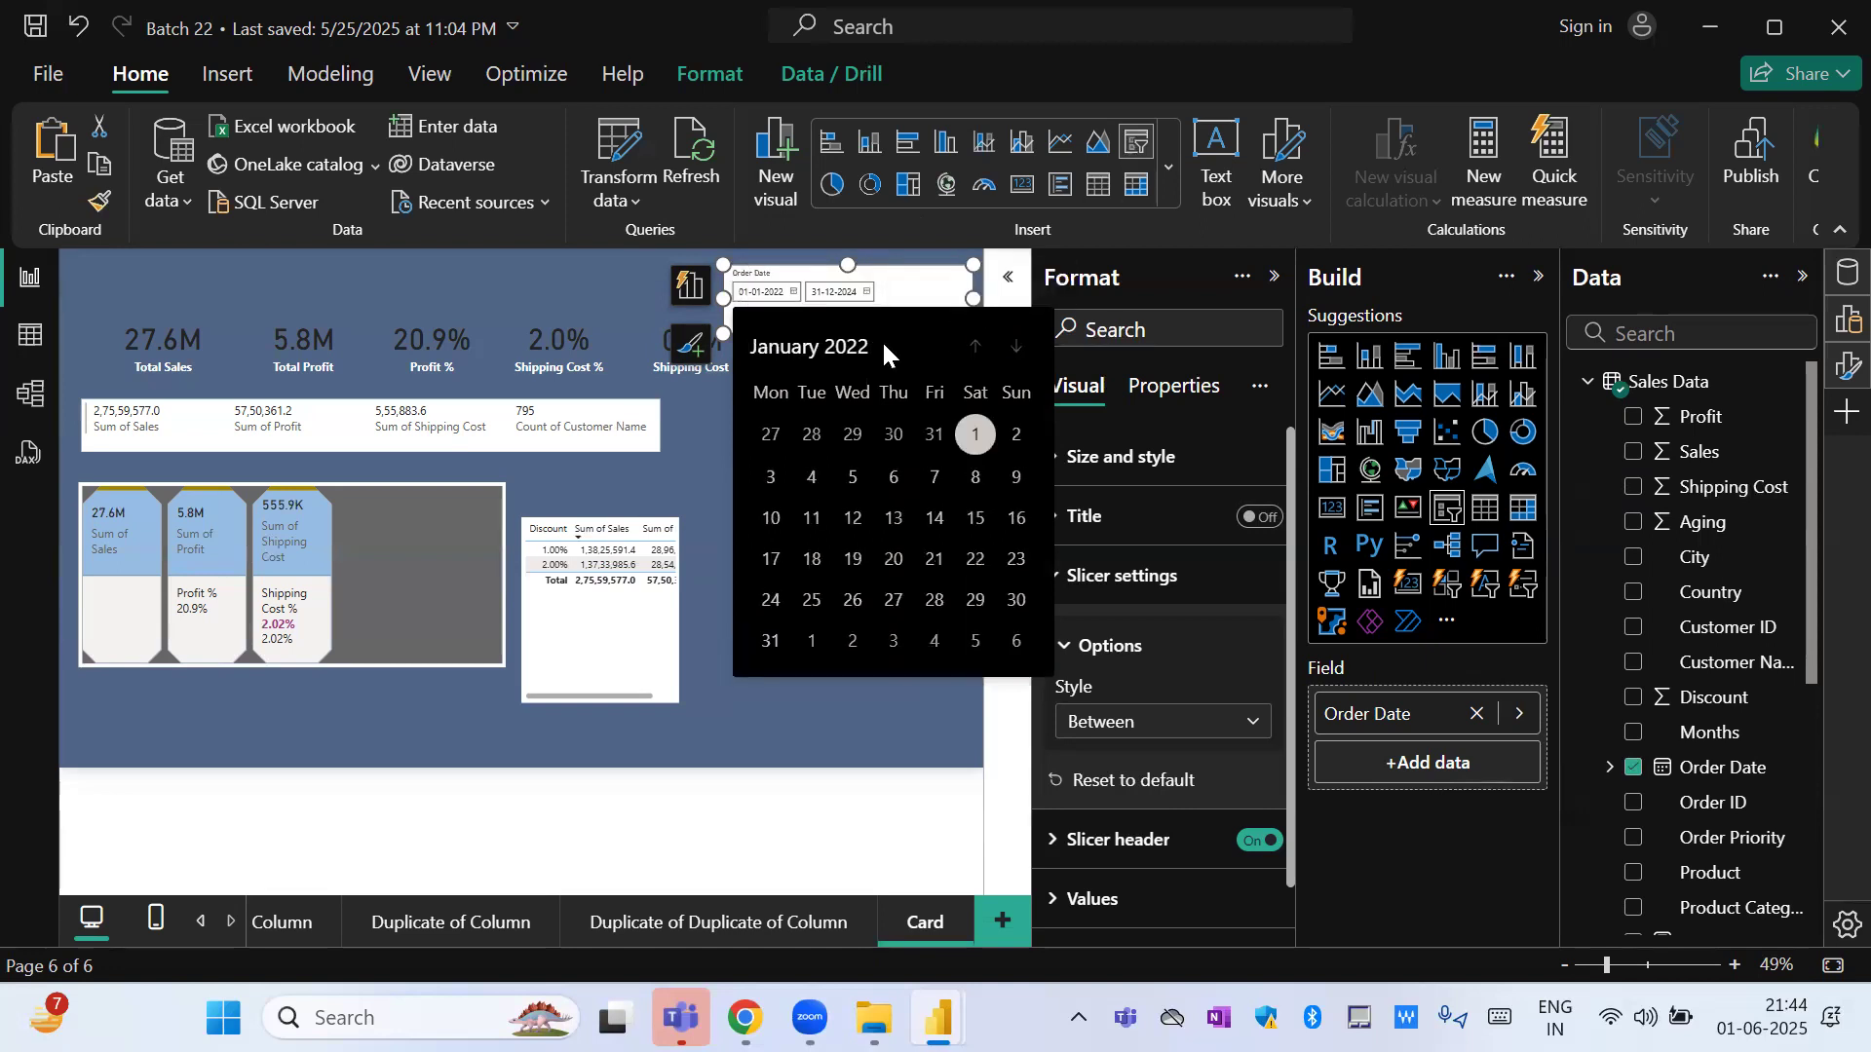
{"action": "left_click", "coordinate": [849, 347]}
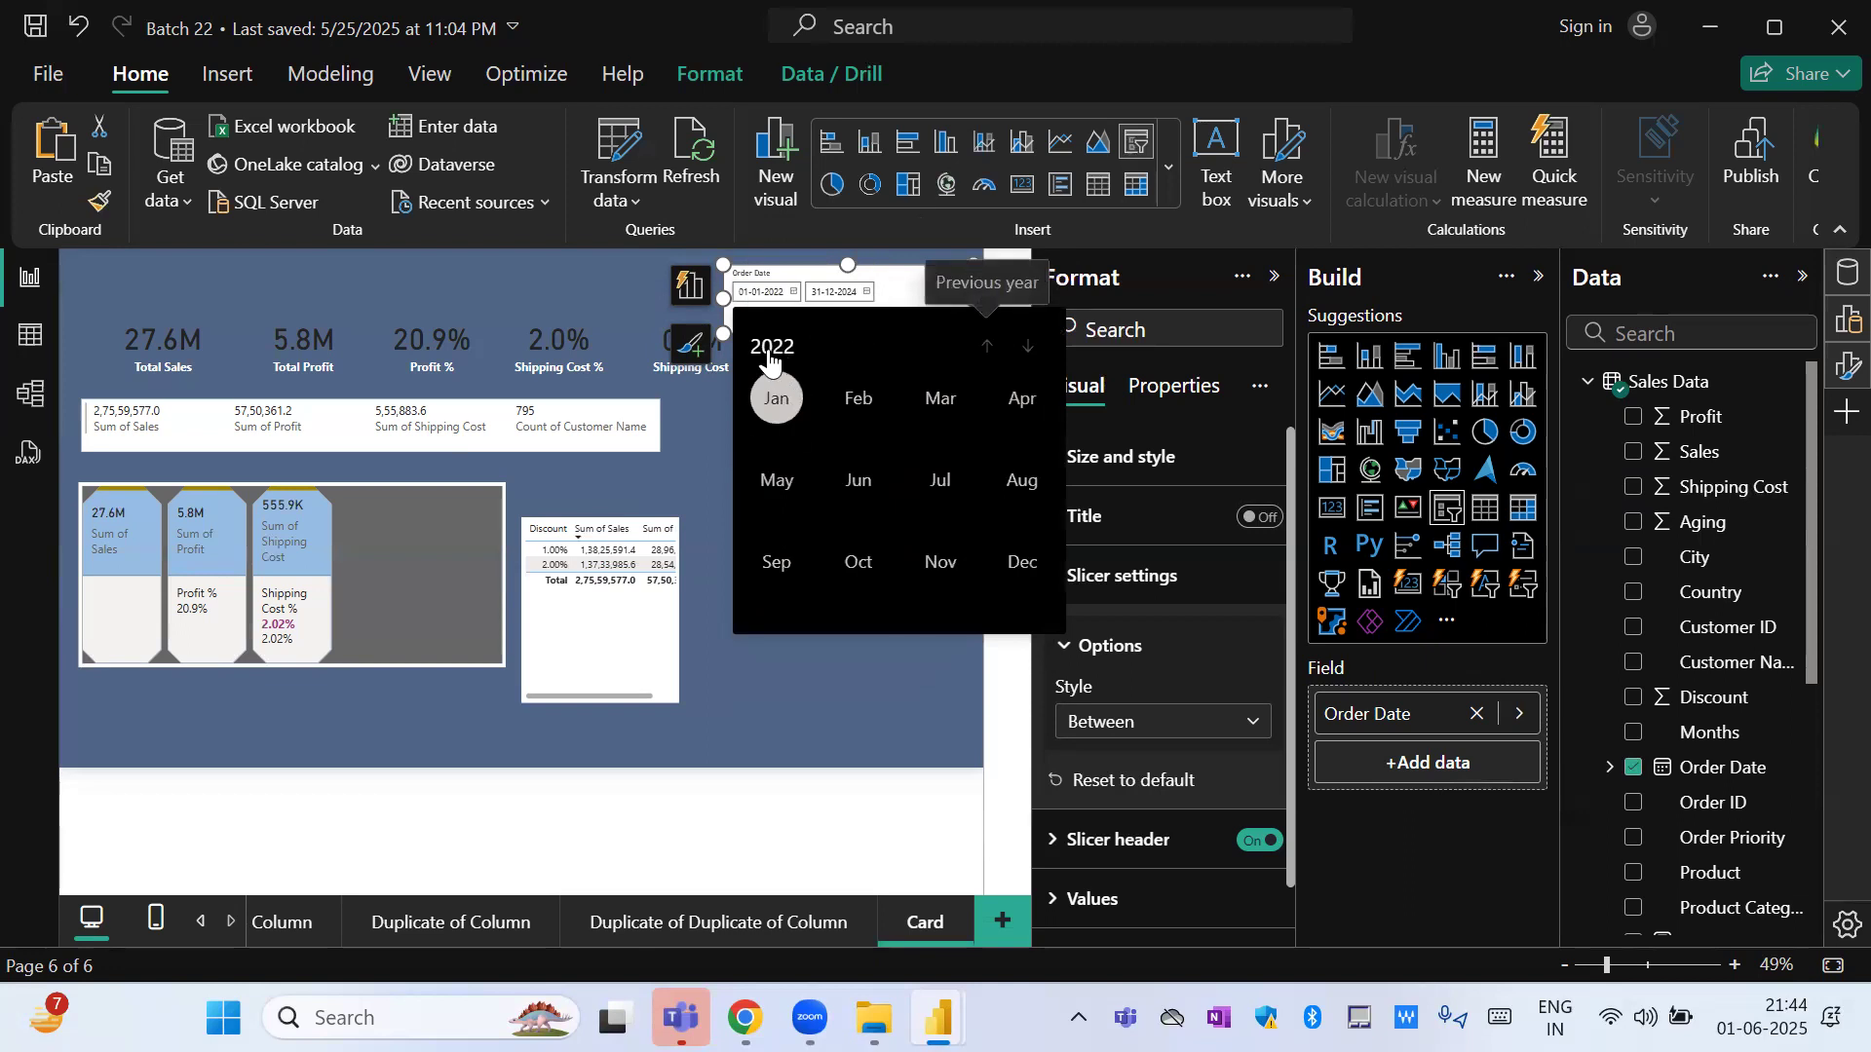
{"action": "left_click", "coordinate": [859, 400]}
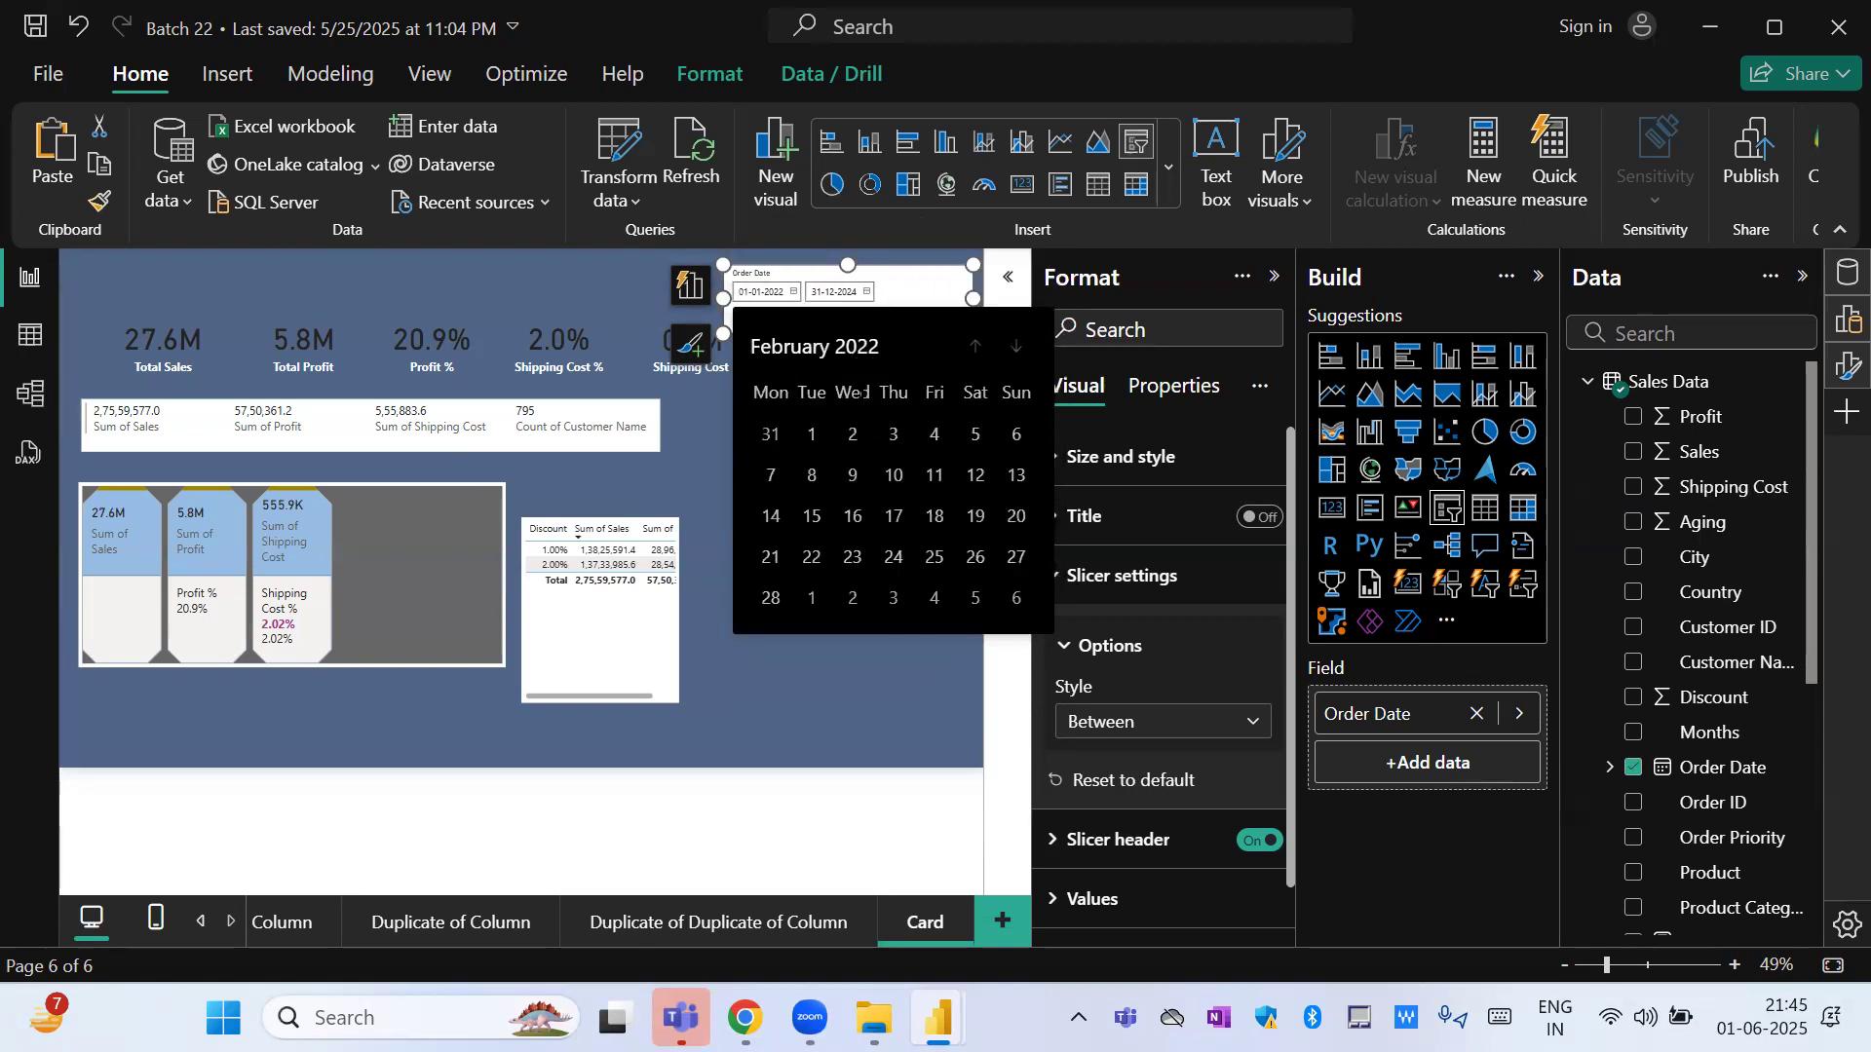
{"action": "left_click", "coordinate": [823, 559]}
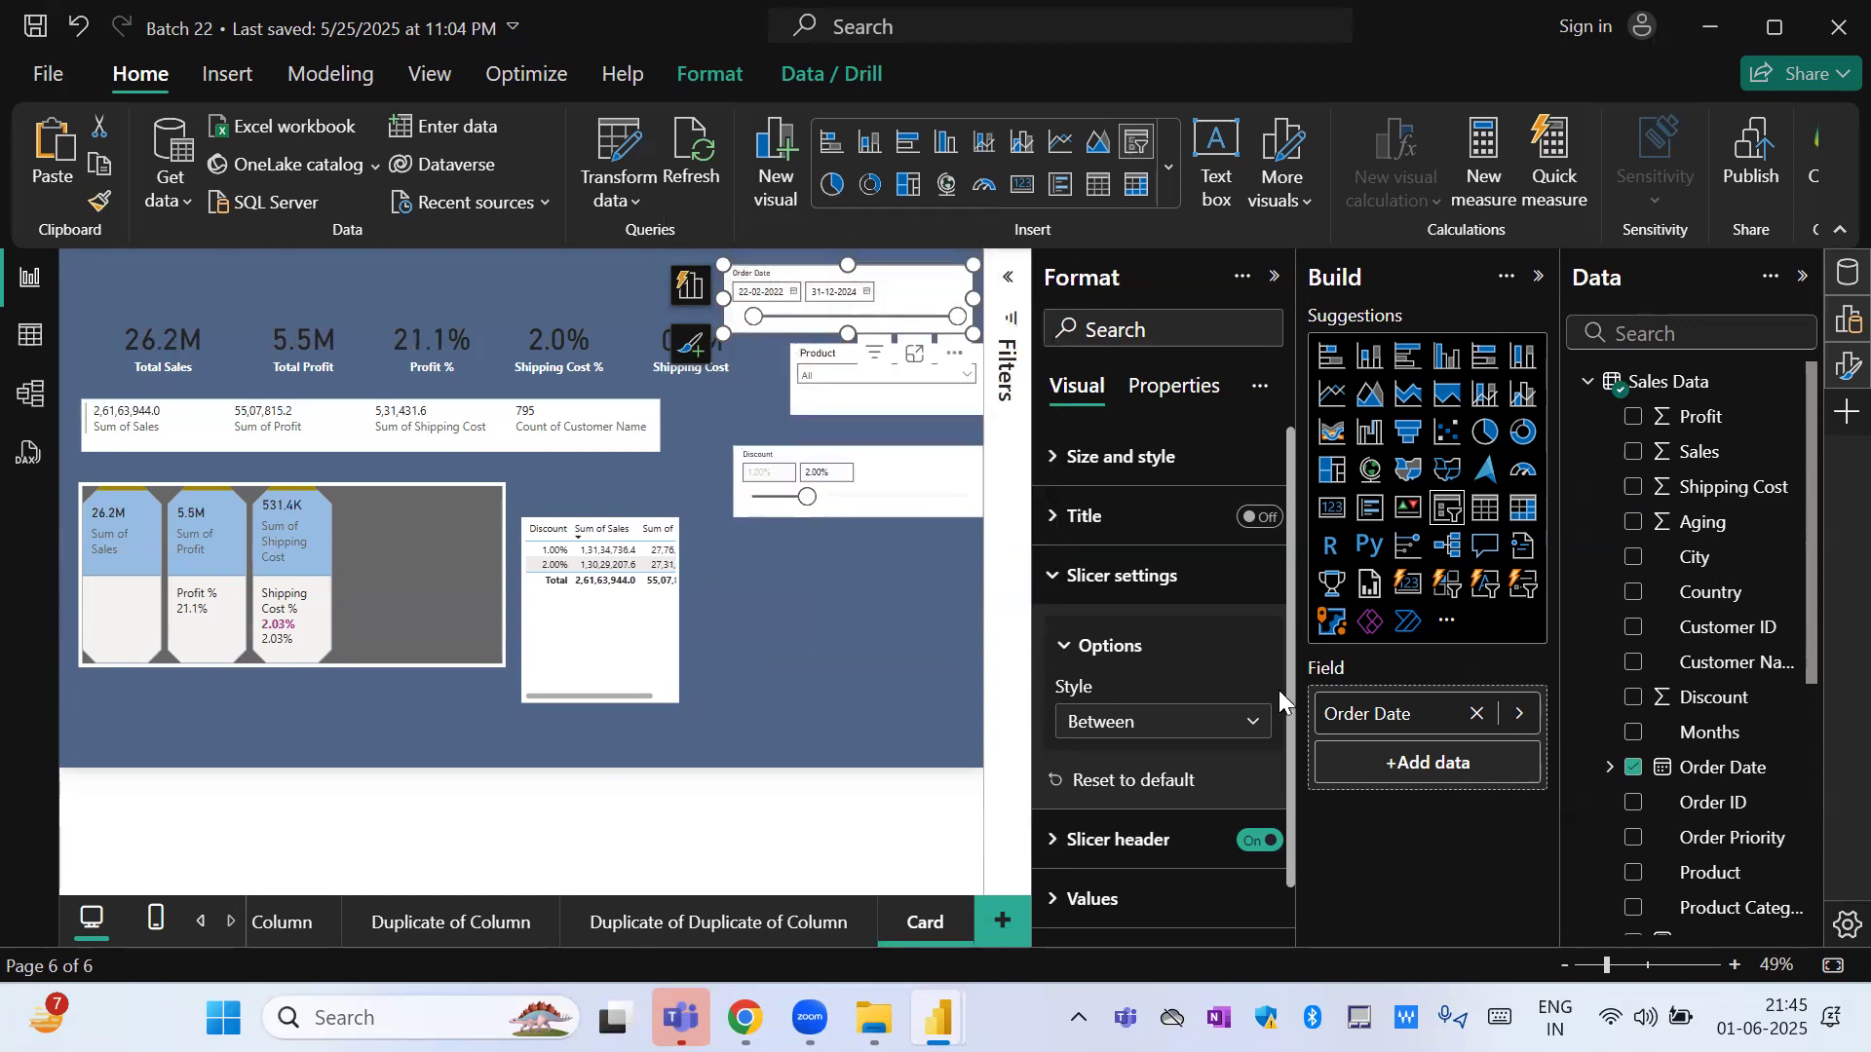
Switch the Order Date slicer to the Before style, followed by the After style.
{"action": "left_click", "coordinate": [1252, 721]}
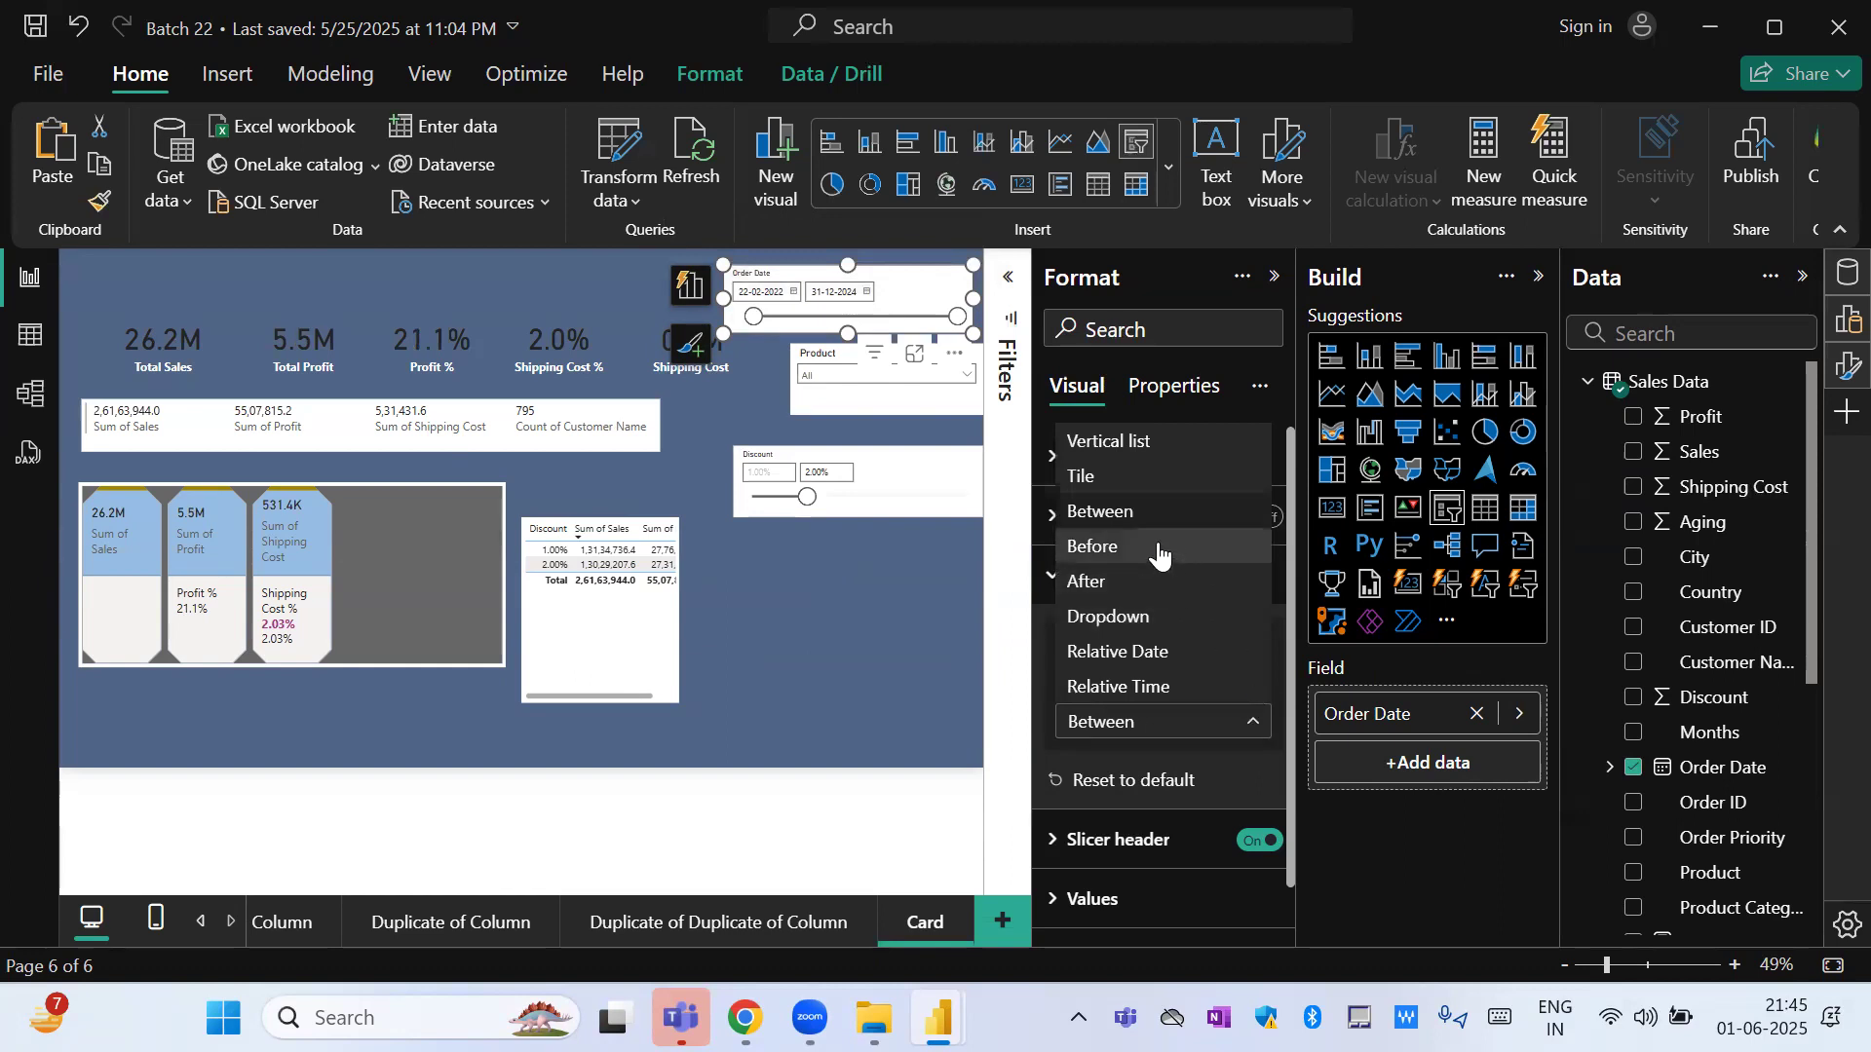
{"action": "left_click", "coordinate": [1158, 547]}
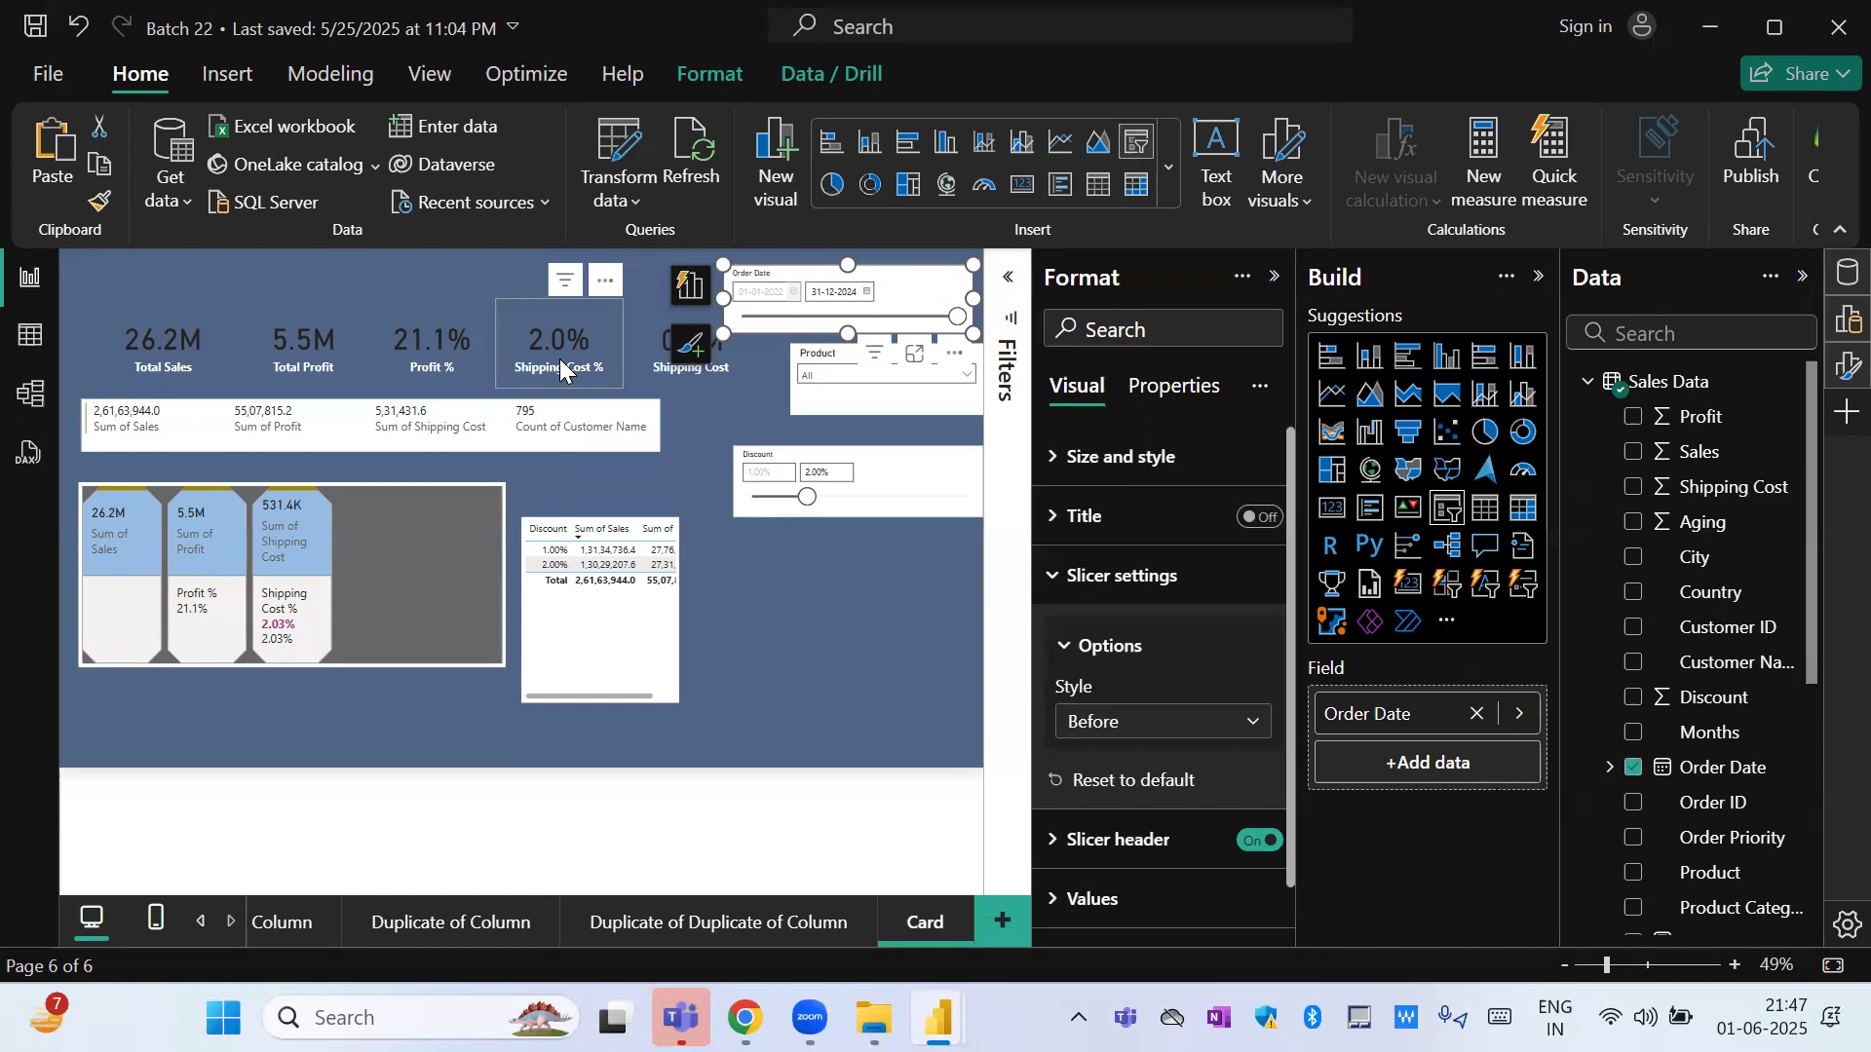
{"action": "left_click", "coordinate": [1174, 722]}
{"action": "left_click", "coordinate": [1136, 583]}
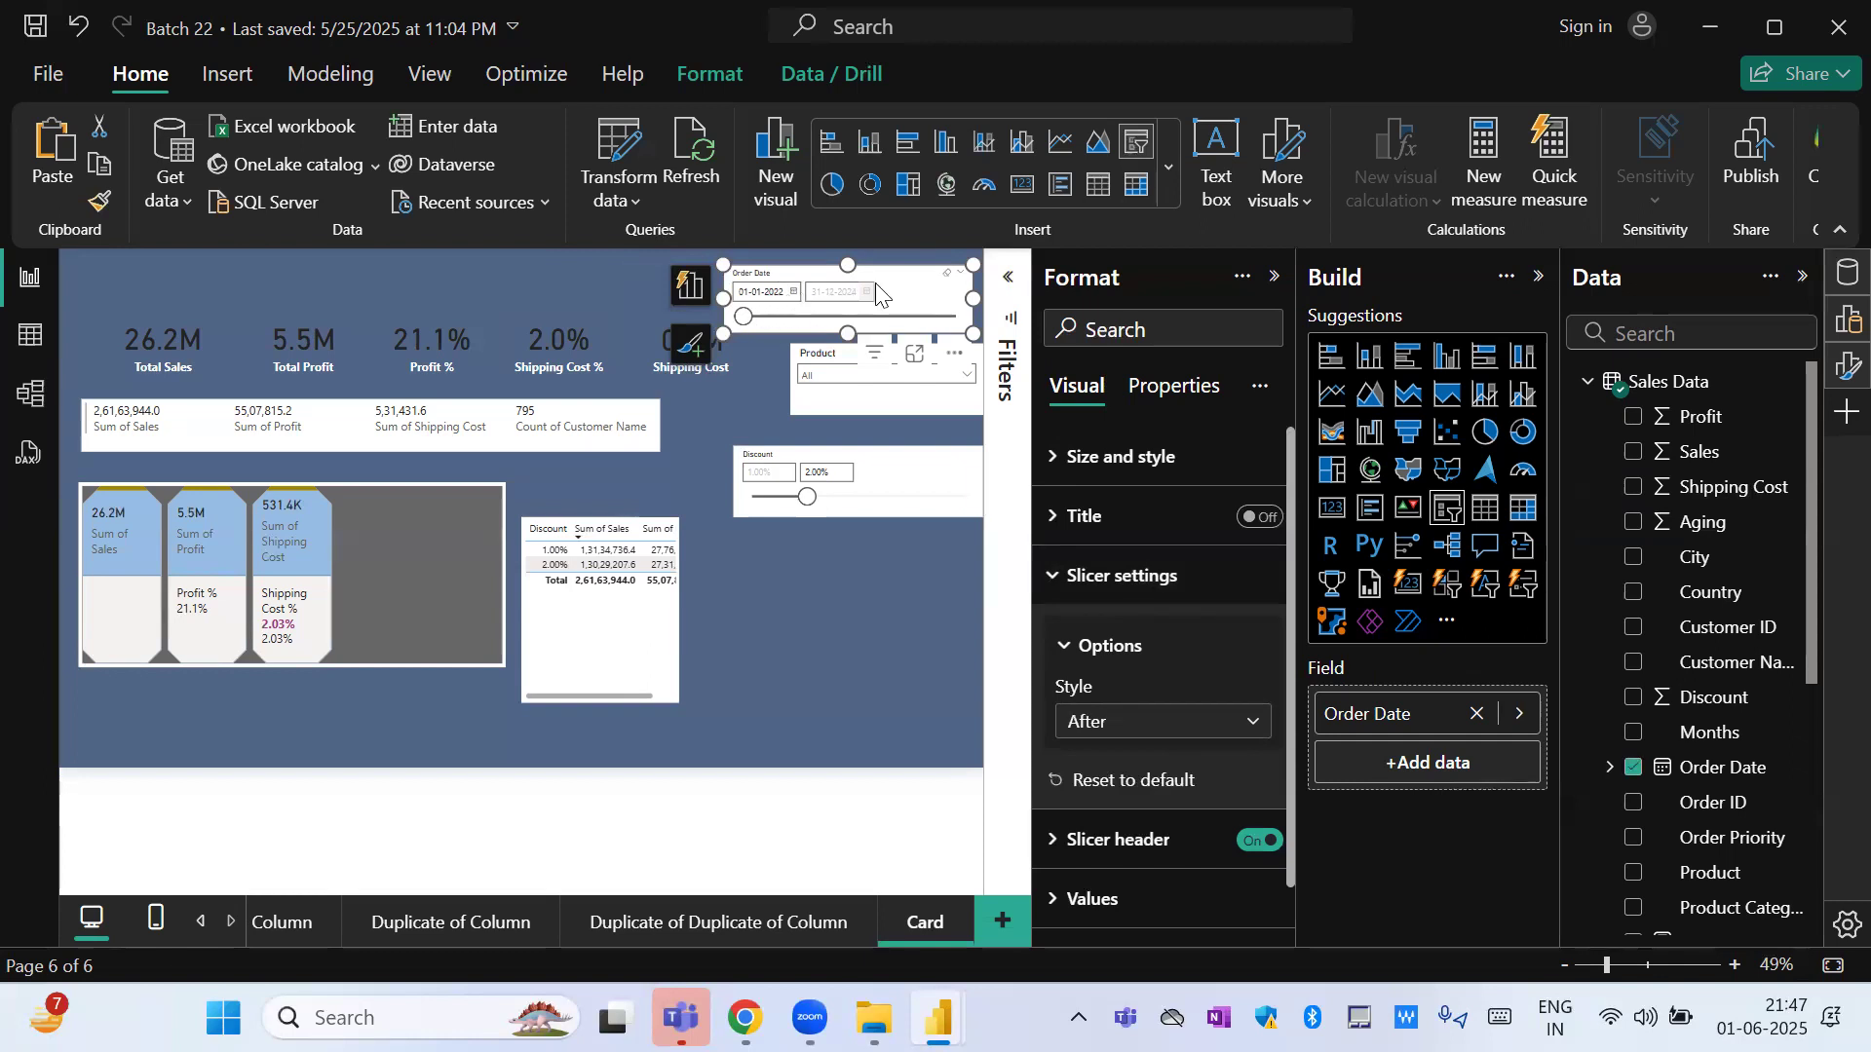
Change the Order Date slicer to the Relative Date style and filter it to the last 1 Months.
{"action": "left_click", "coordinate": [1125, 726]}
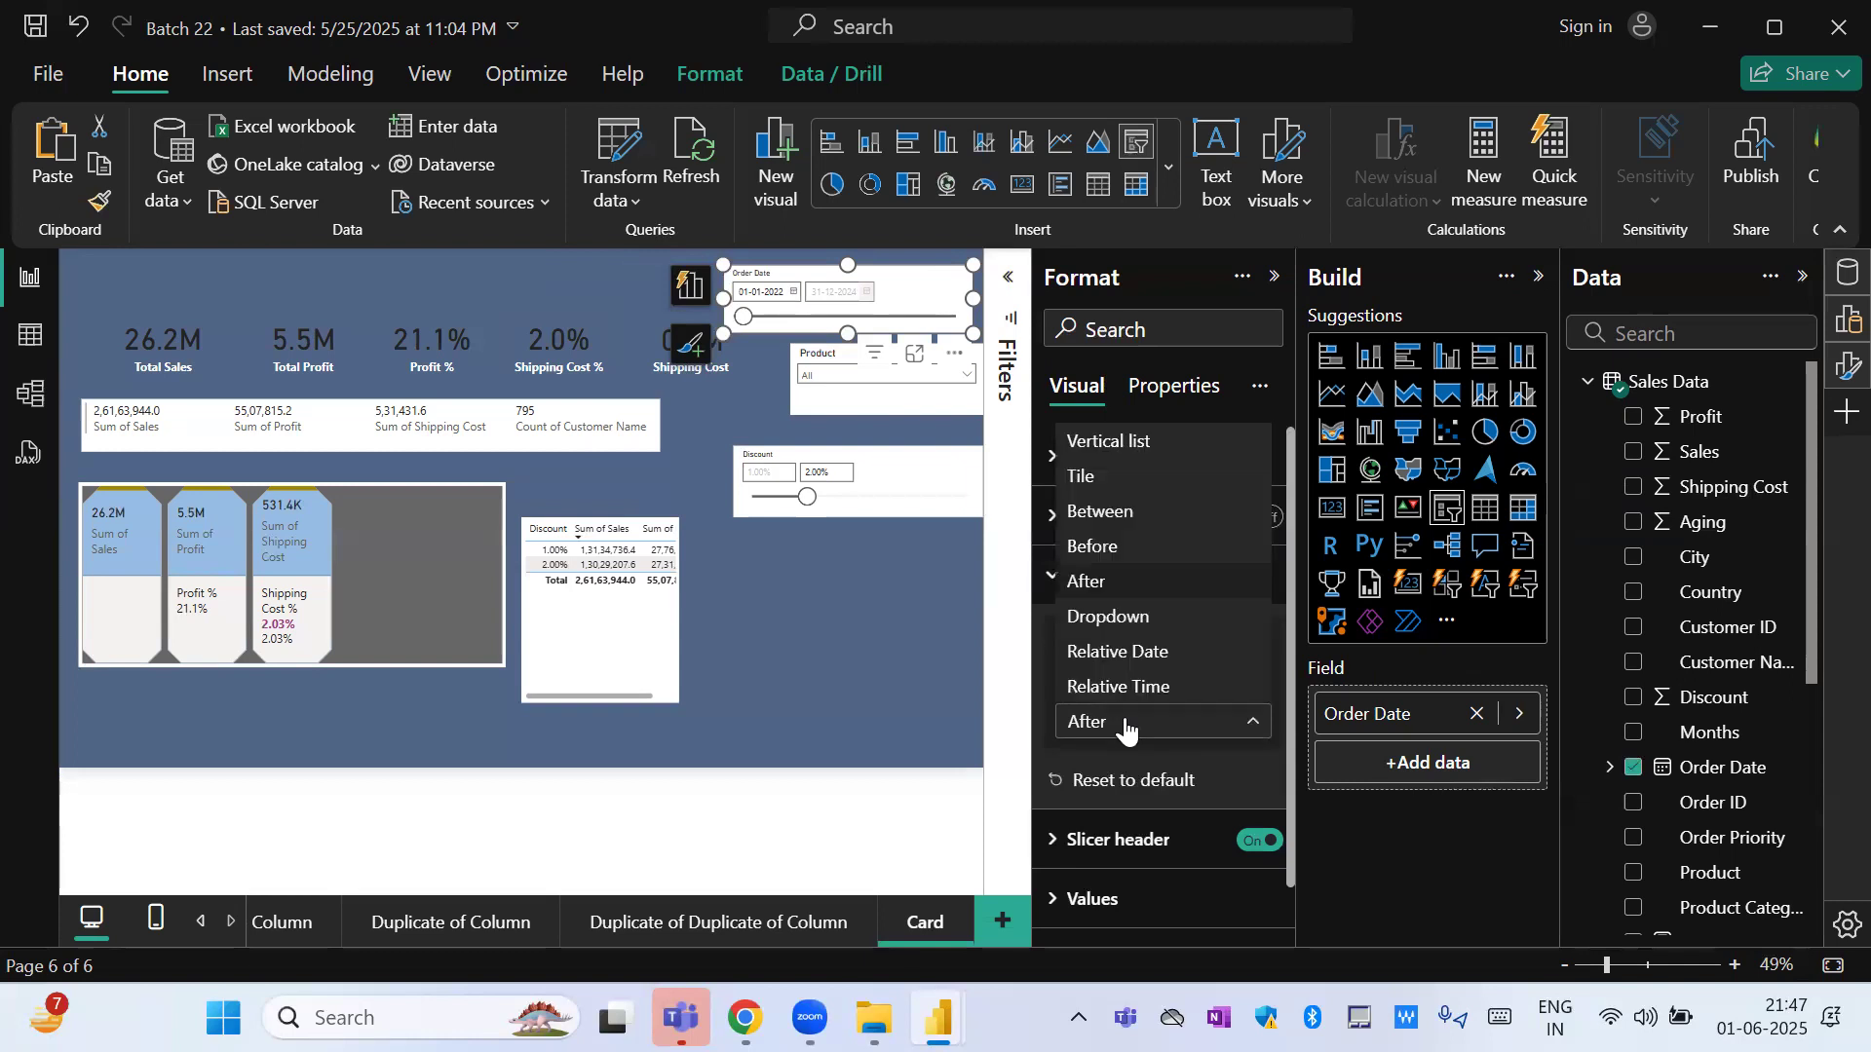
{"action": "left_click", "coordinate": [1112, 654]}
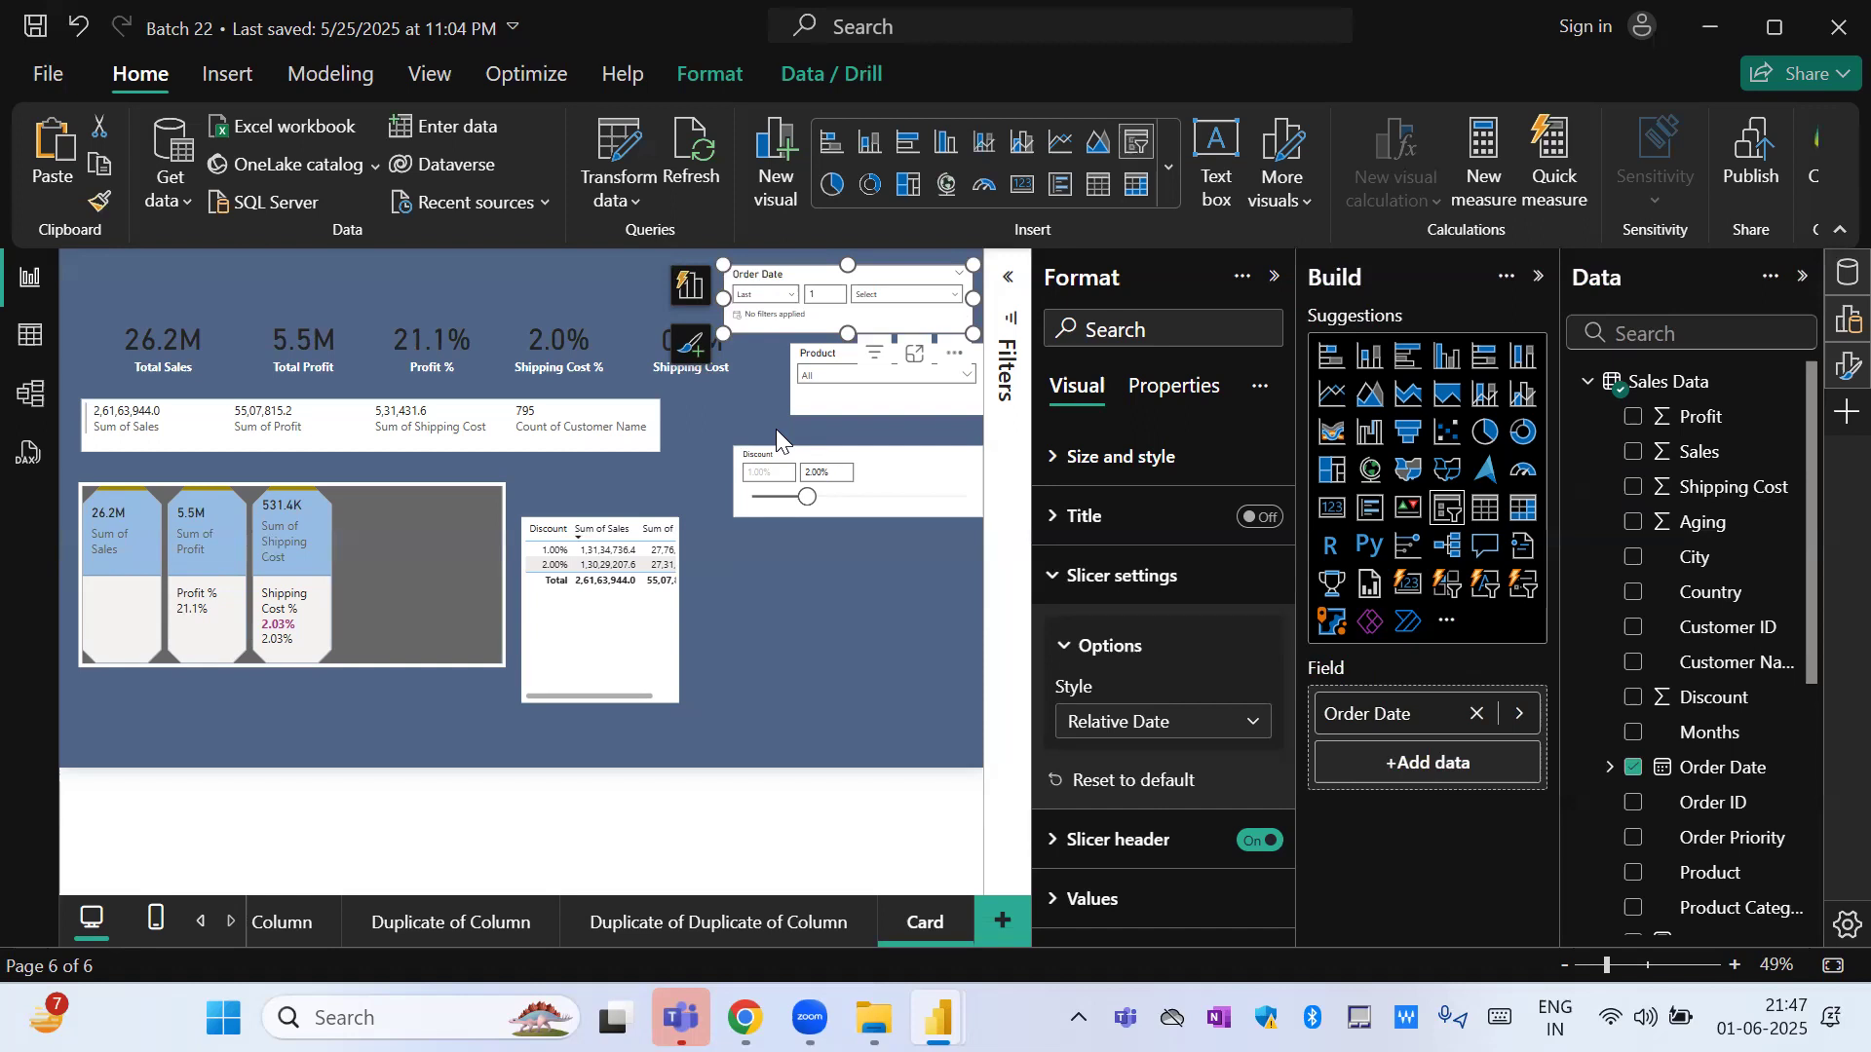
{"action": "left_click", "coordinate": [786, 295]}
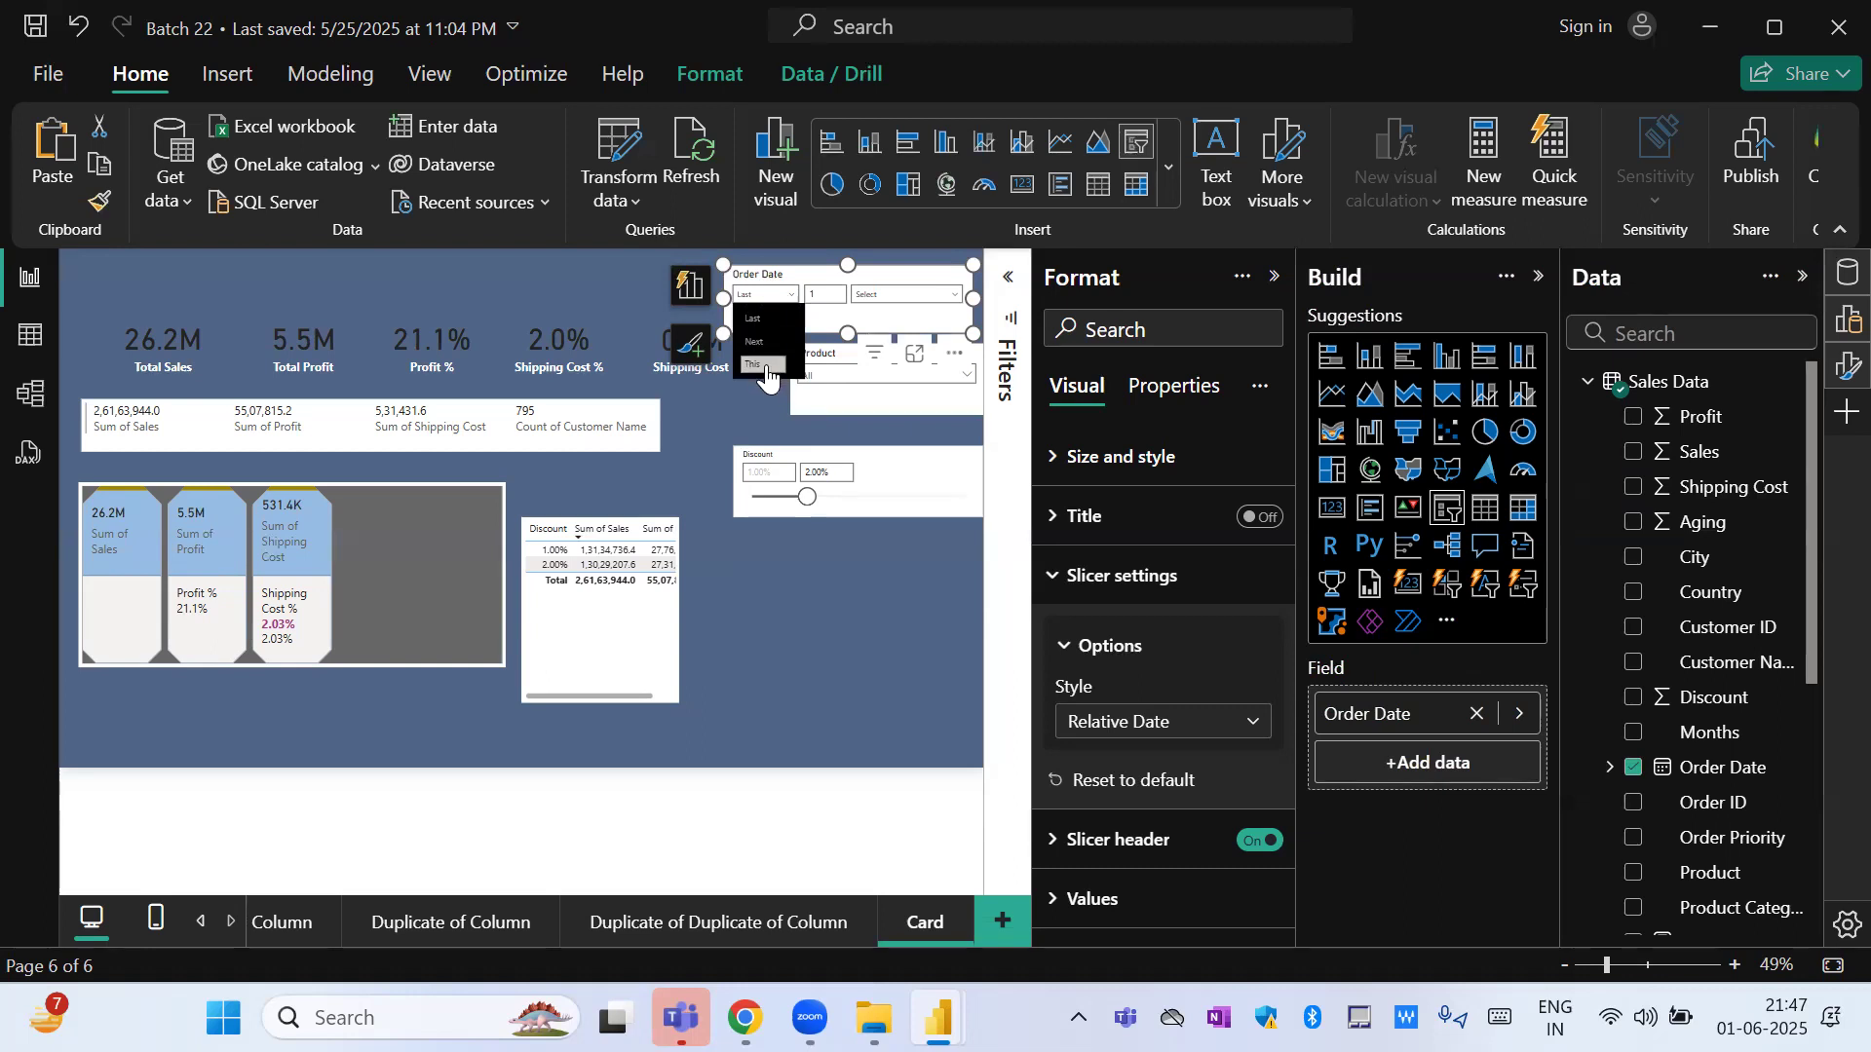
{"action": "left_click", "coordinate": [830, 292]}
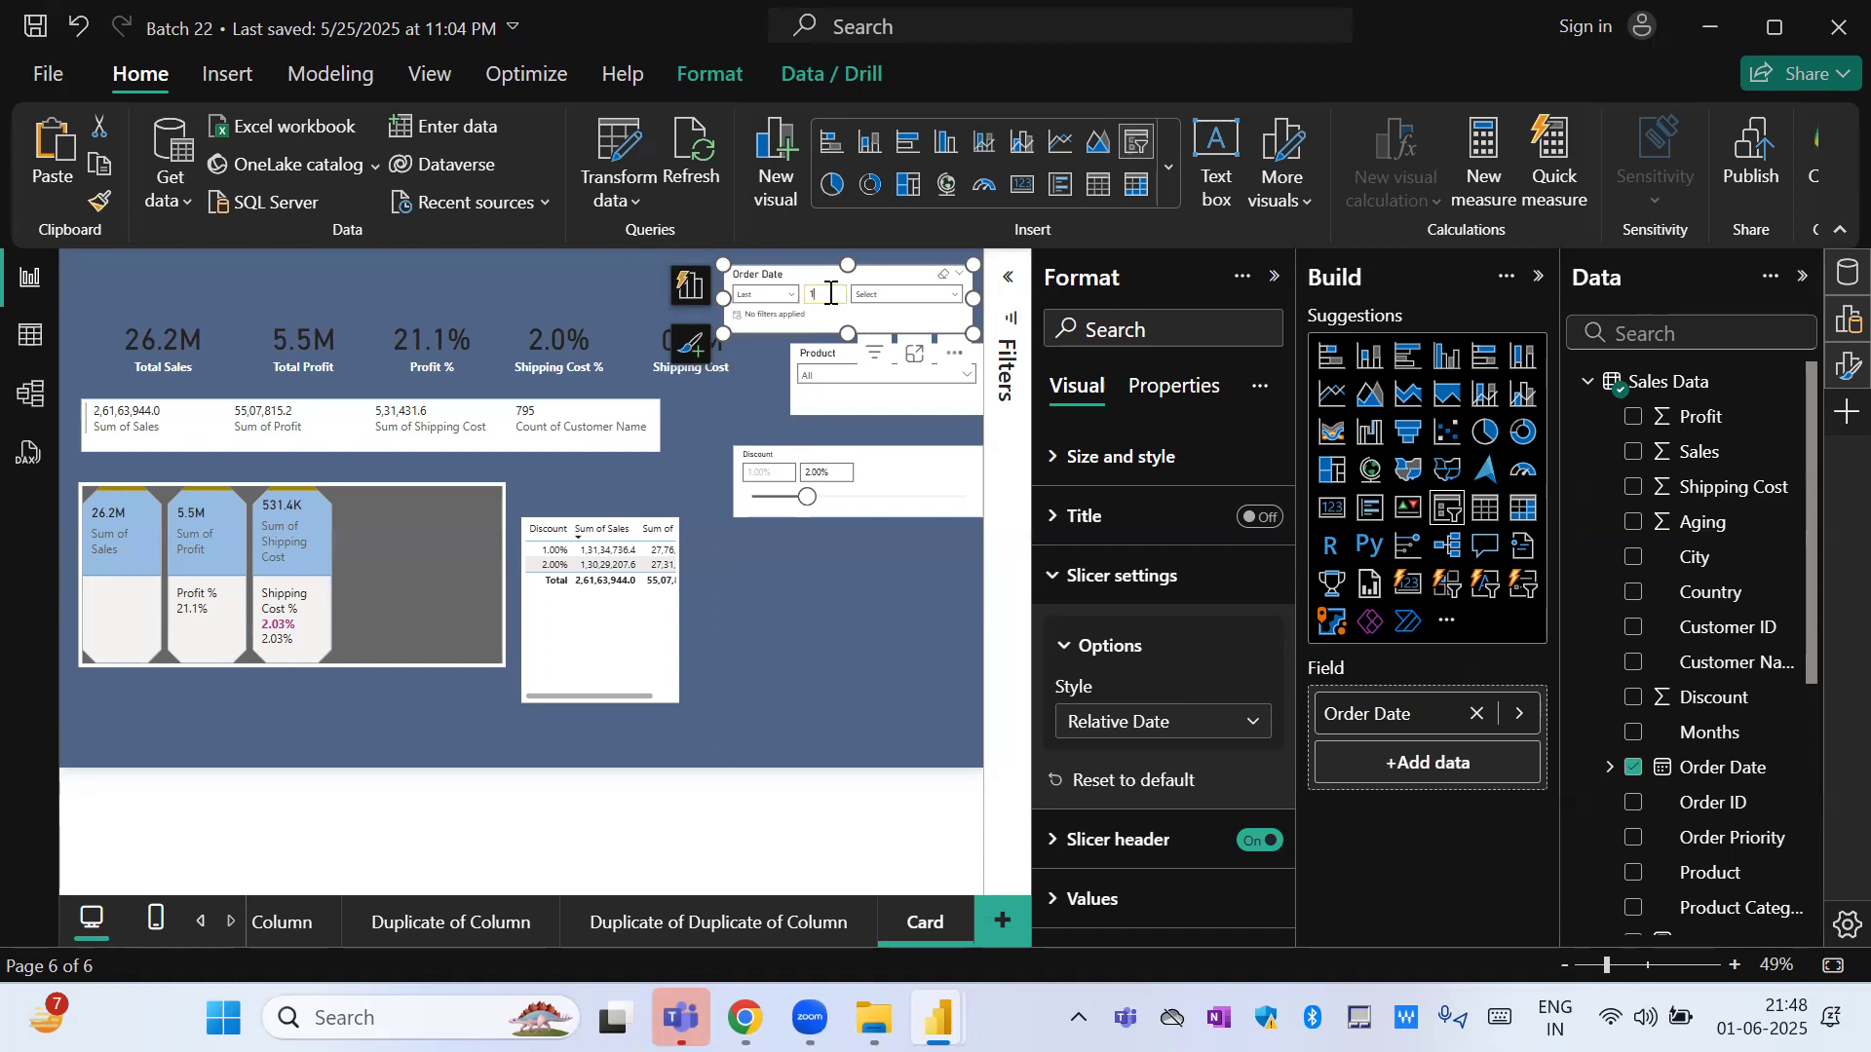
{"action": "left_click", "coordinate": [883, 305]}
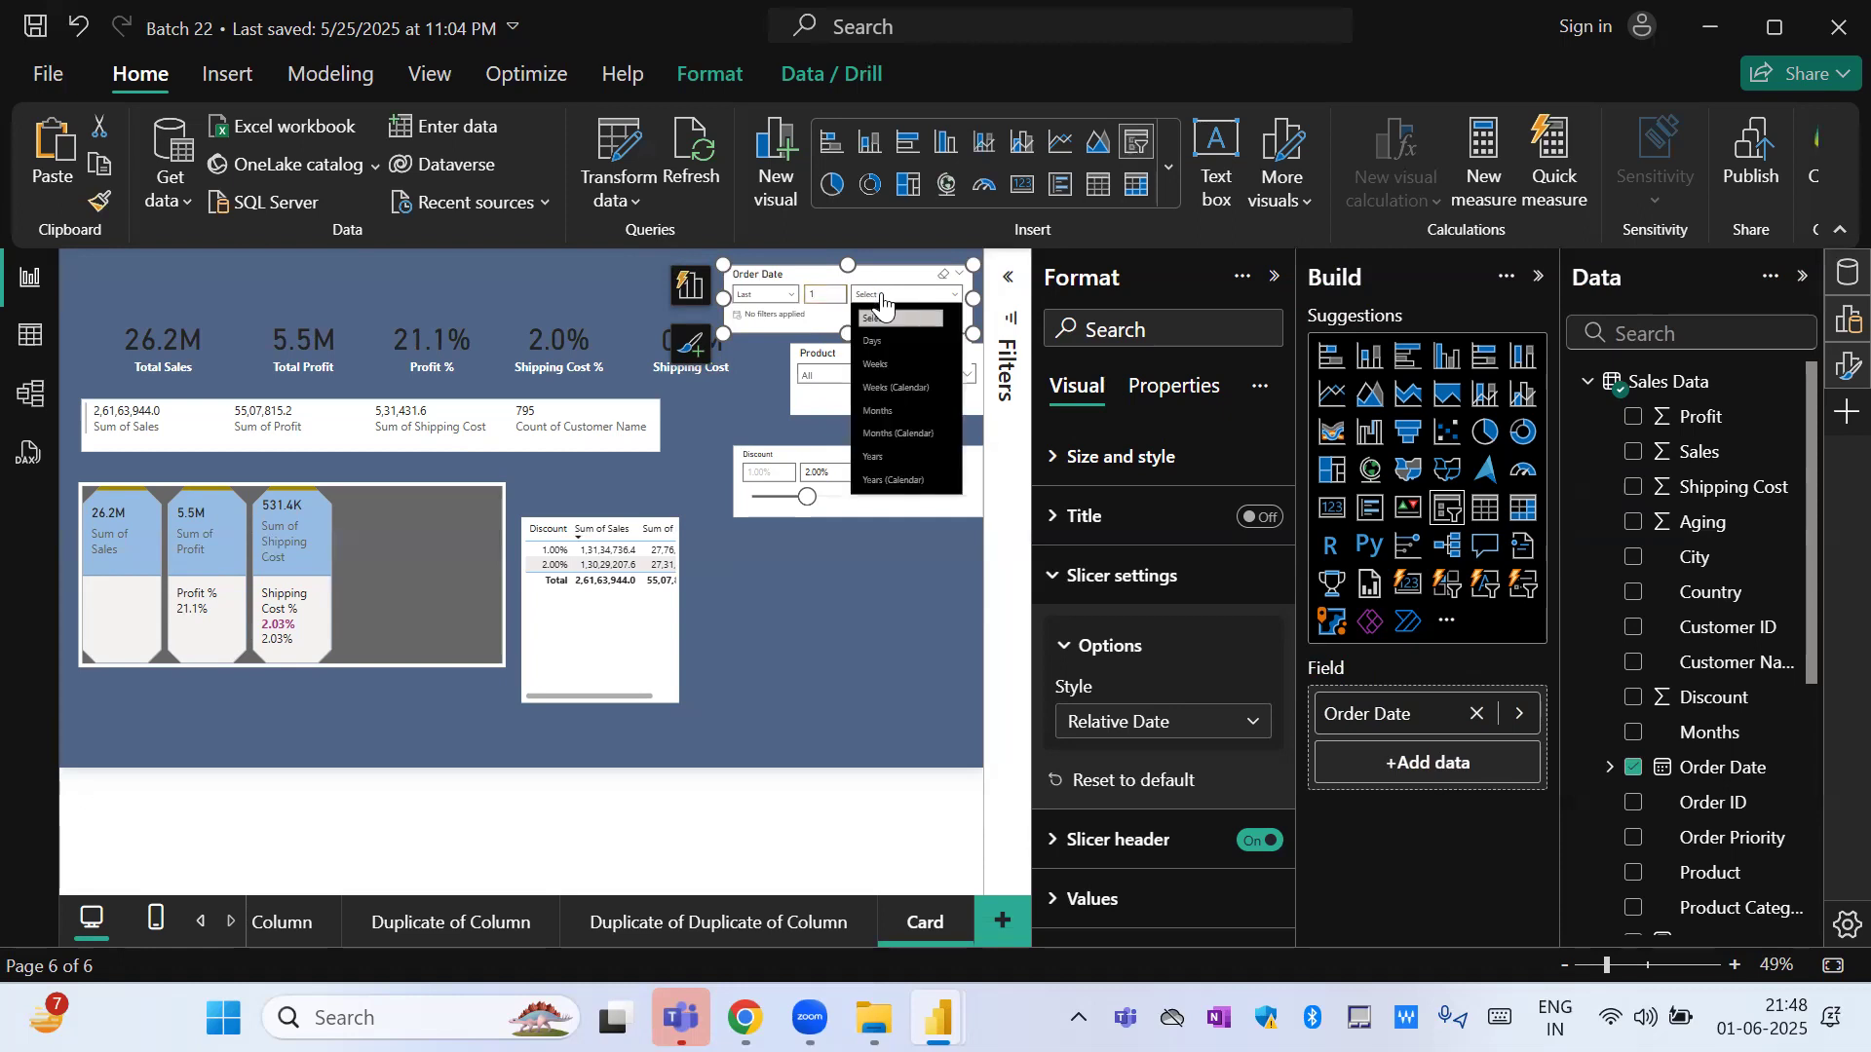
{"action": "left_click", "coordinate": [898, 413]}
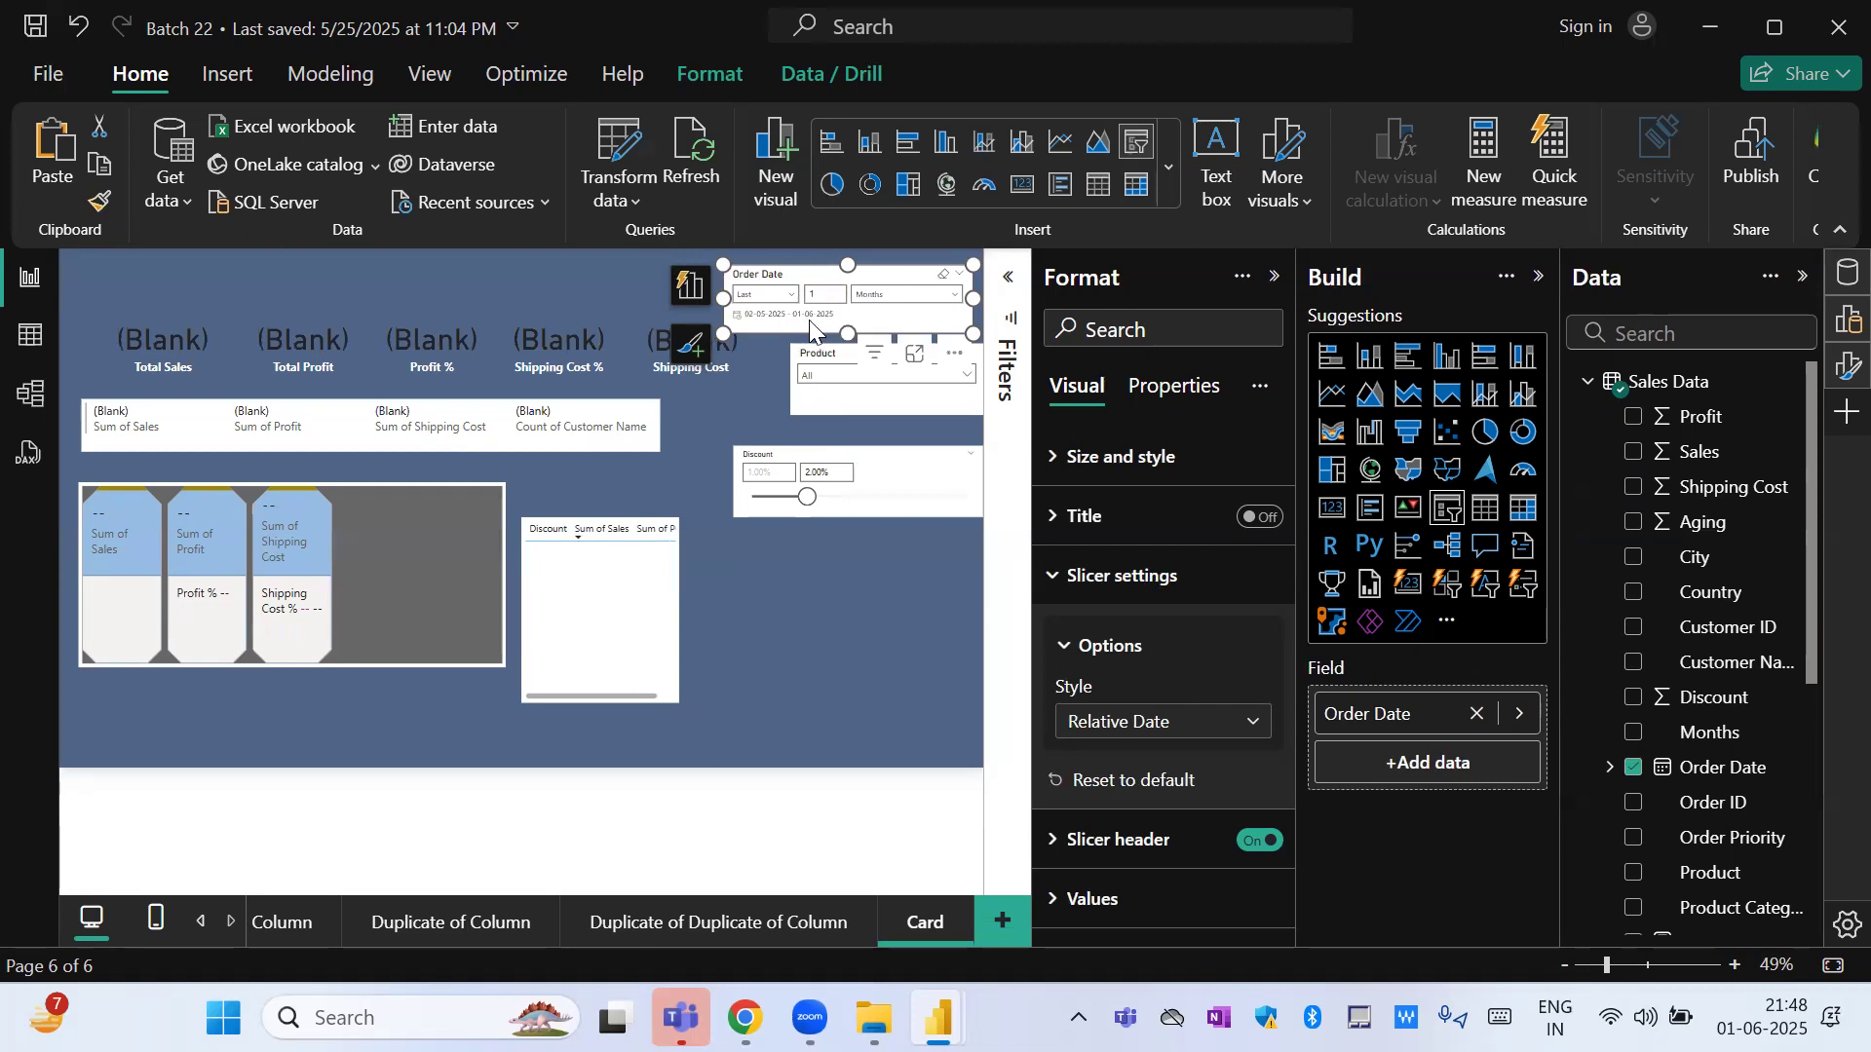
Try Months (Calendar) as the relative date period in the Order Date slicer, and return it to Months.
{"action": "left_click", "coordinate": [889, 294]}
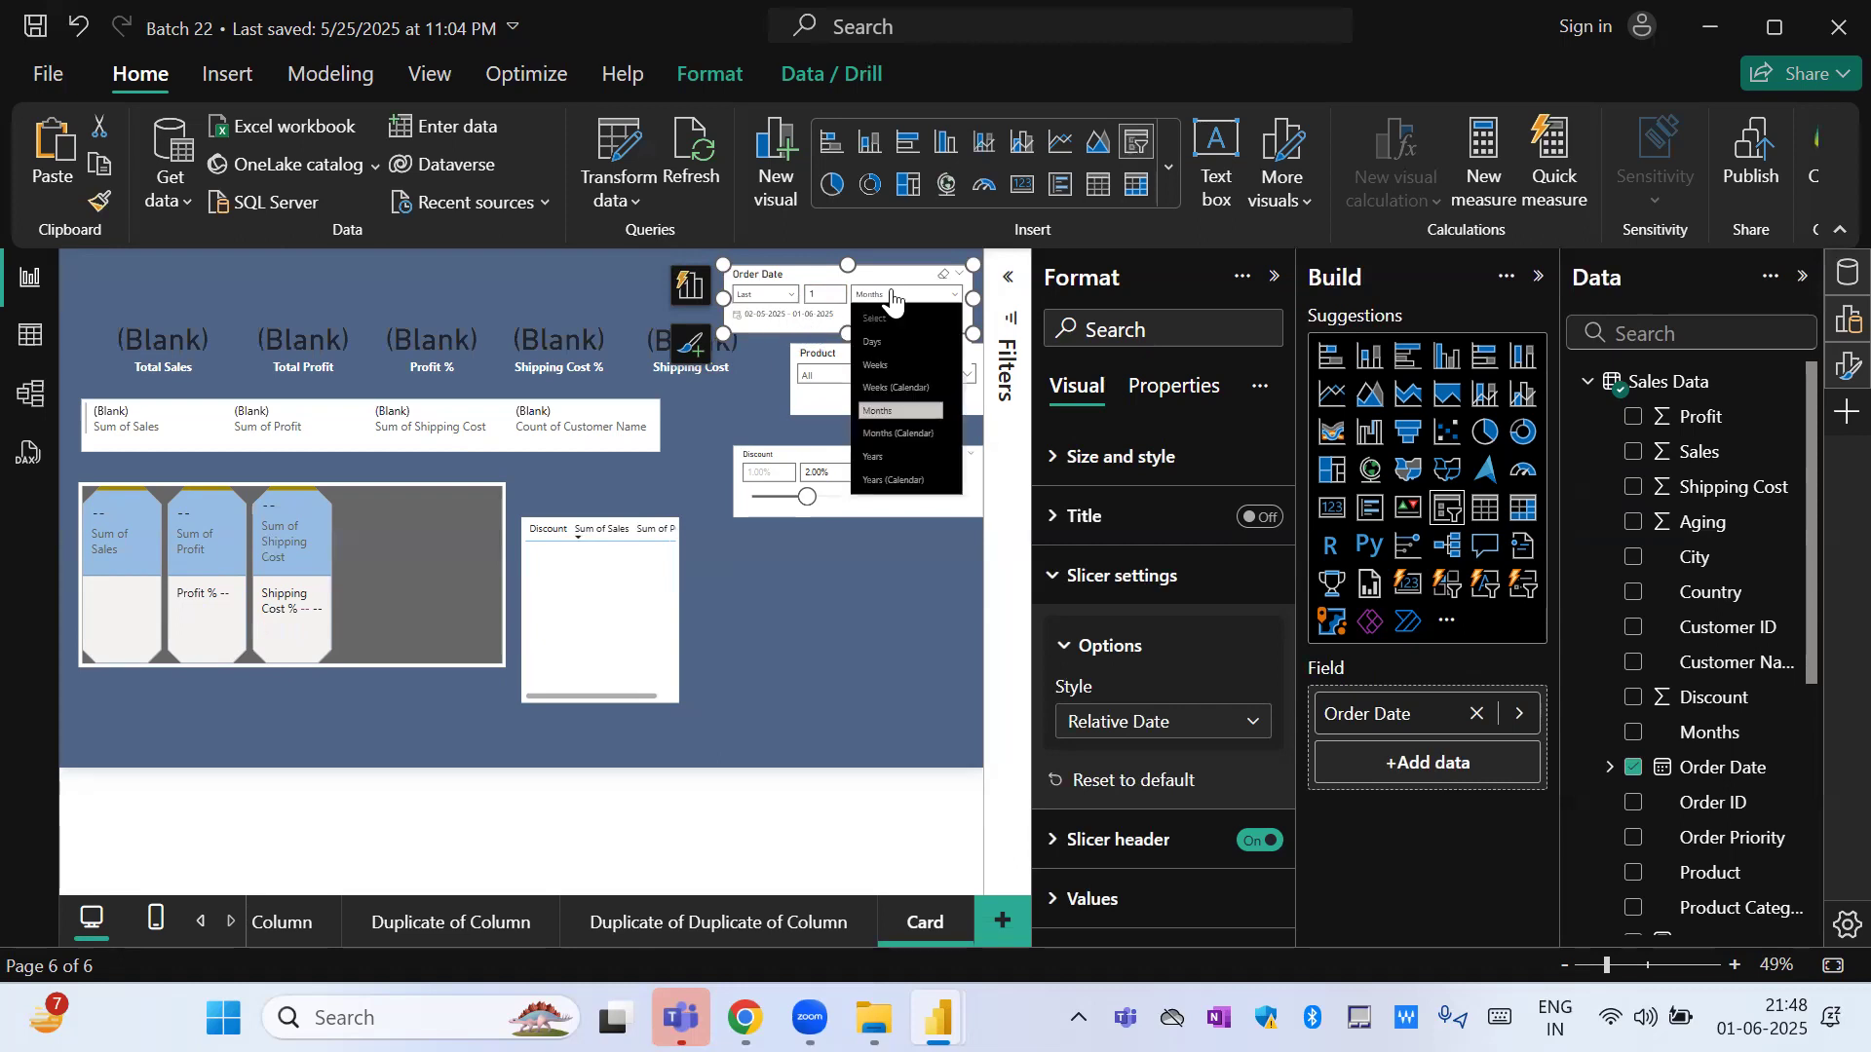
{"action": "left_click", "coordinate": [918, 434]}
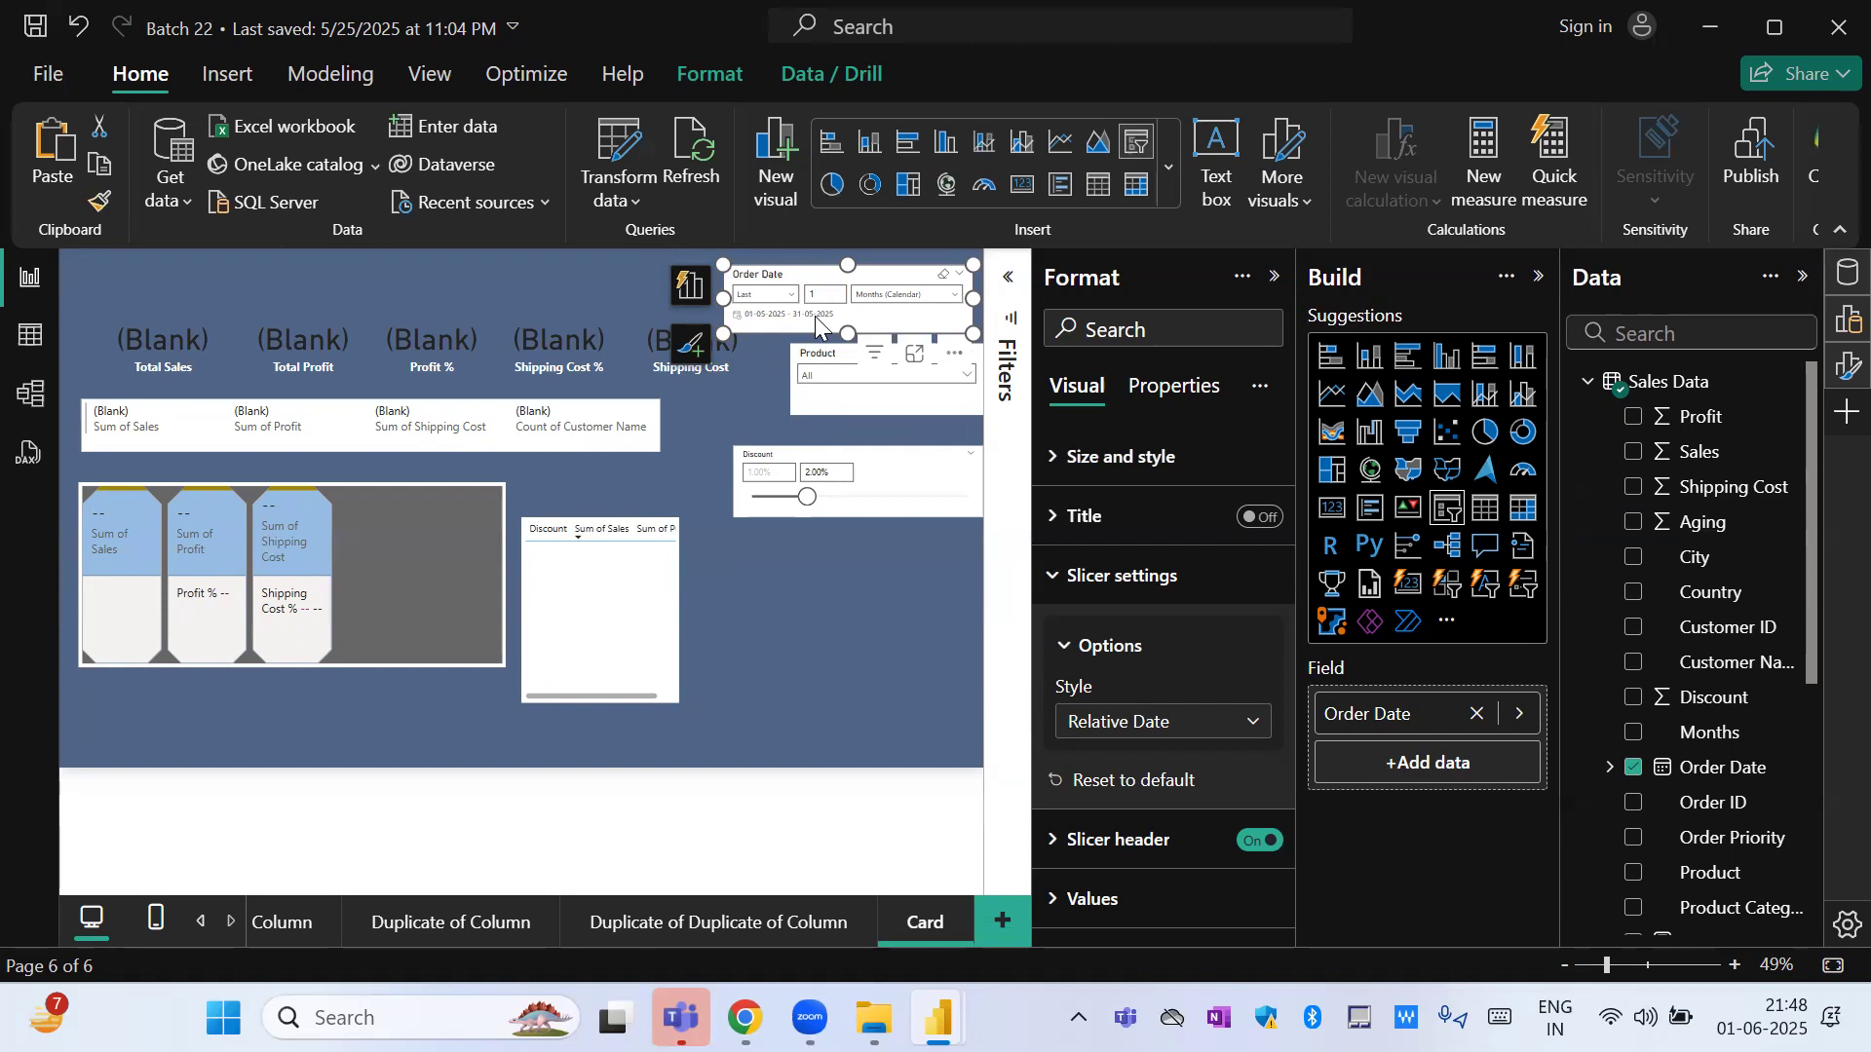
{"action": "left_click", "coordinate": [882, 294]}
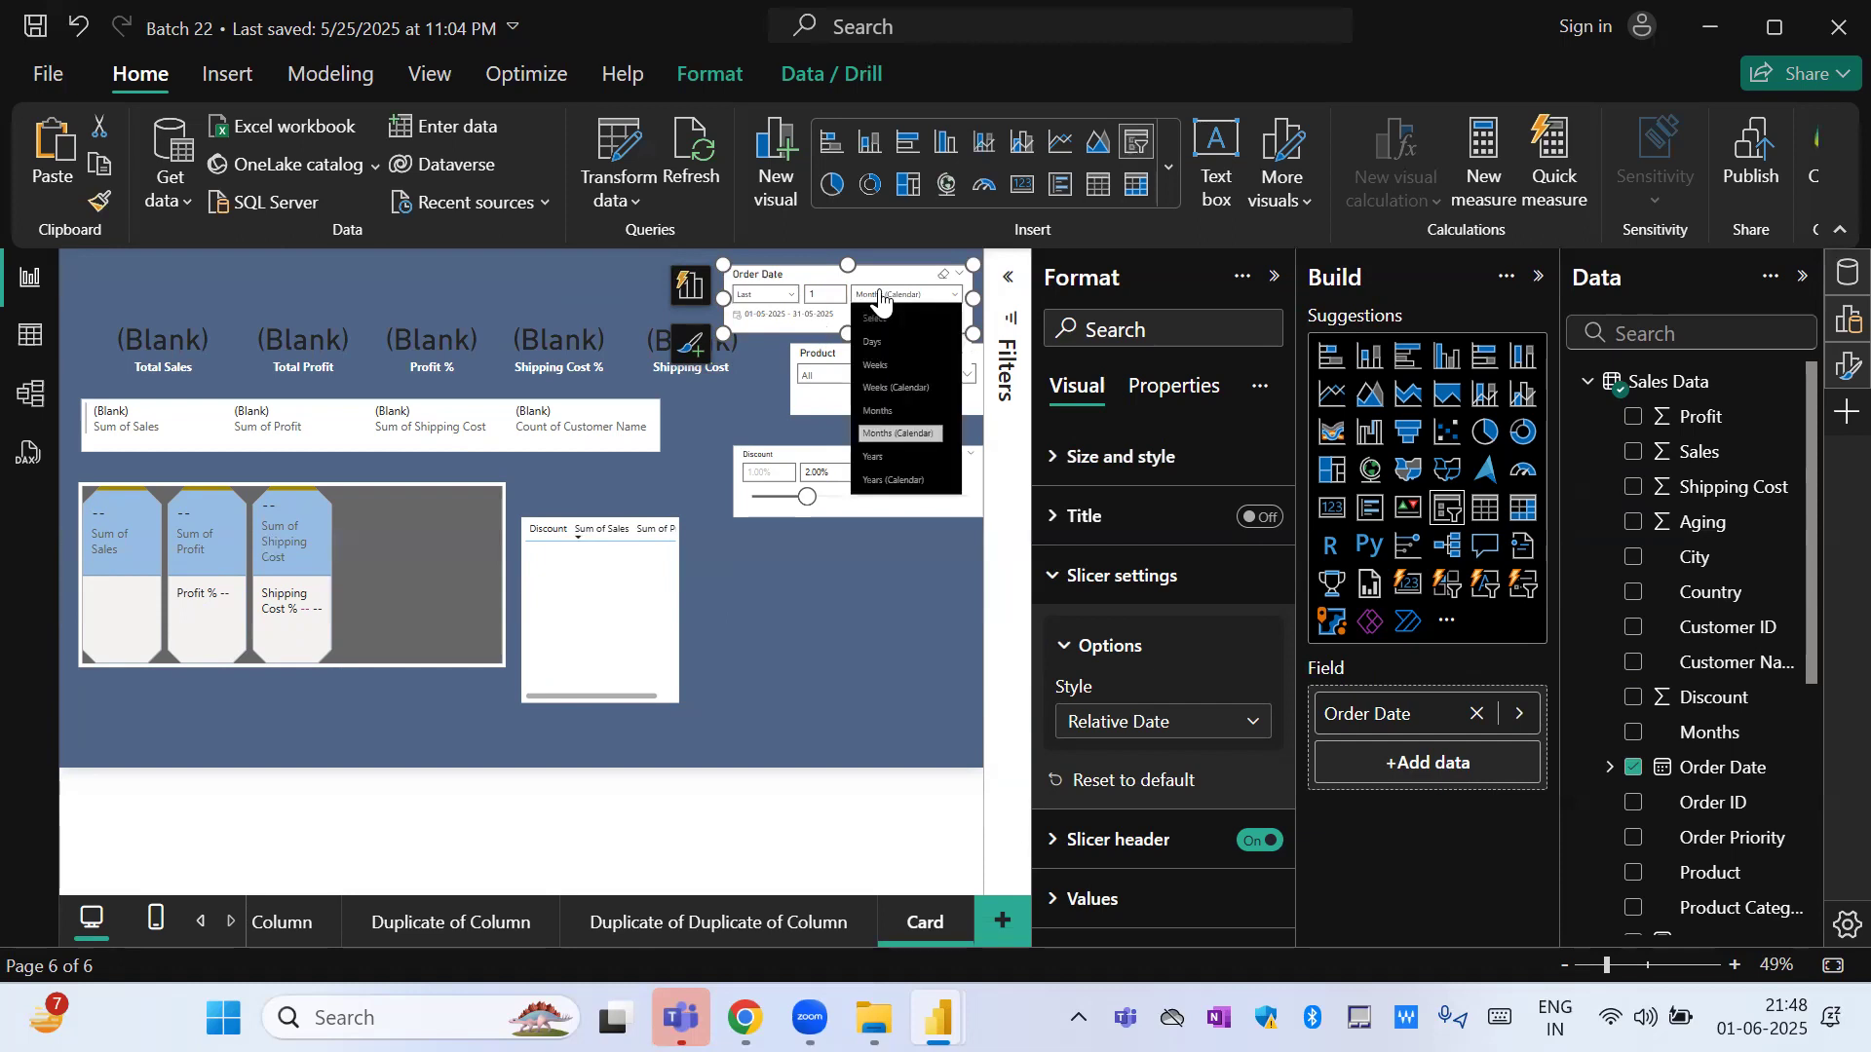
{"action": "left_click", "coordinate": [906, 419]}
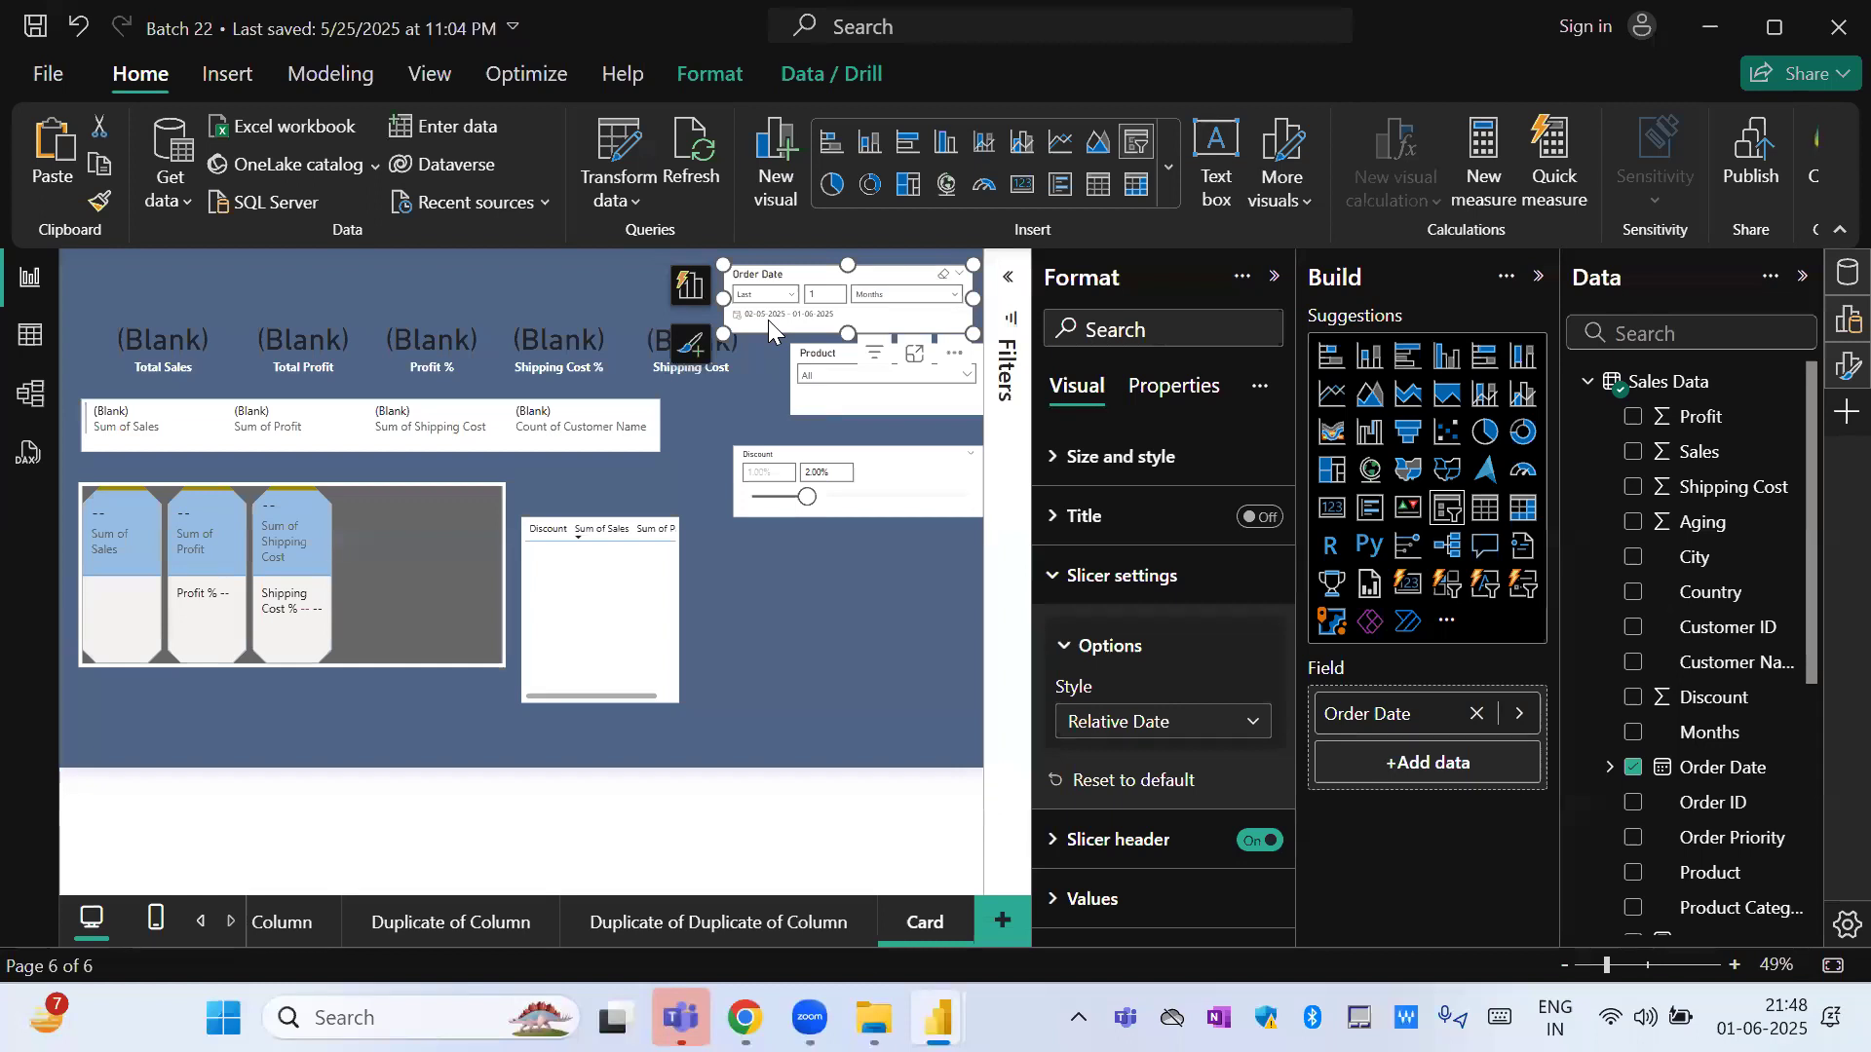
Change the Order Date slicer to the Relative Time style and expand its list of time units.
{"action": "left_click", "coordinate": [1184, 737]}
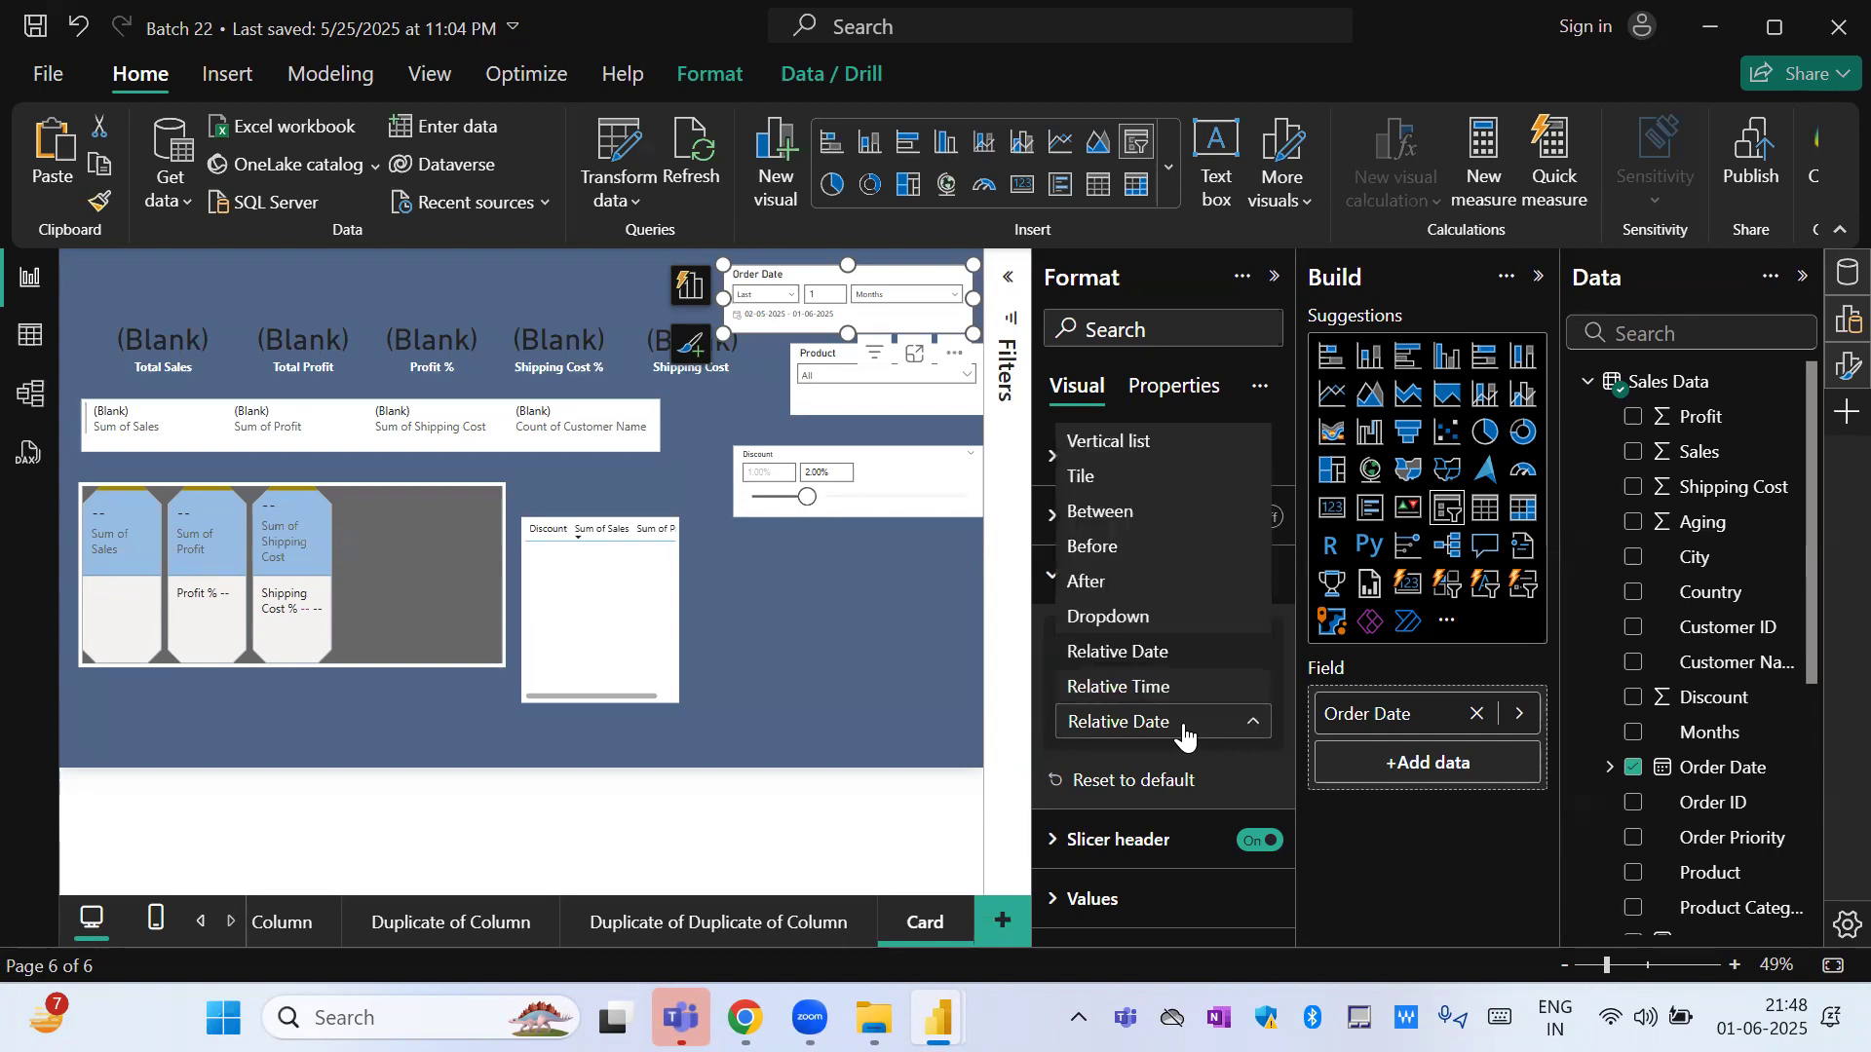
{"action": "left_click", "coordinate": [1143, 687]}
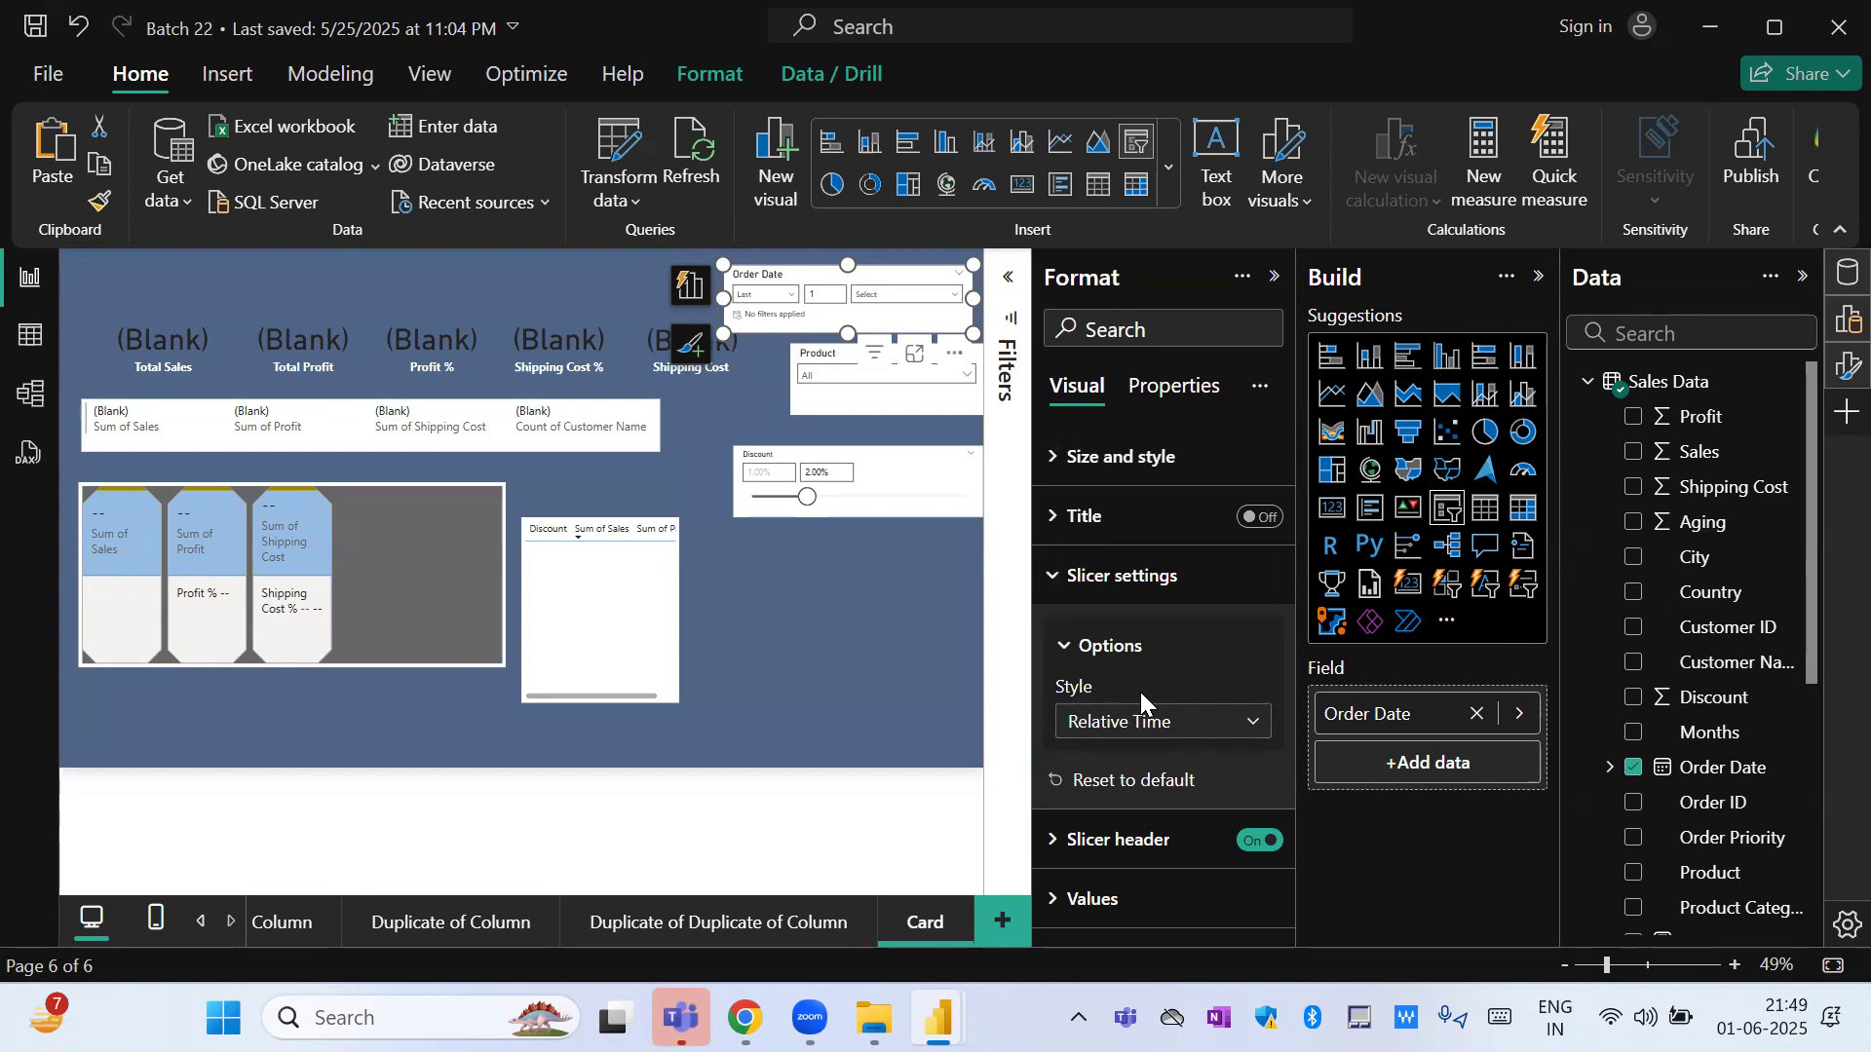
{"action": "left_click", "coordinate": [916, 302]}
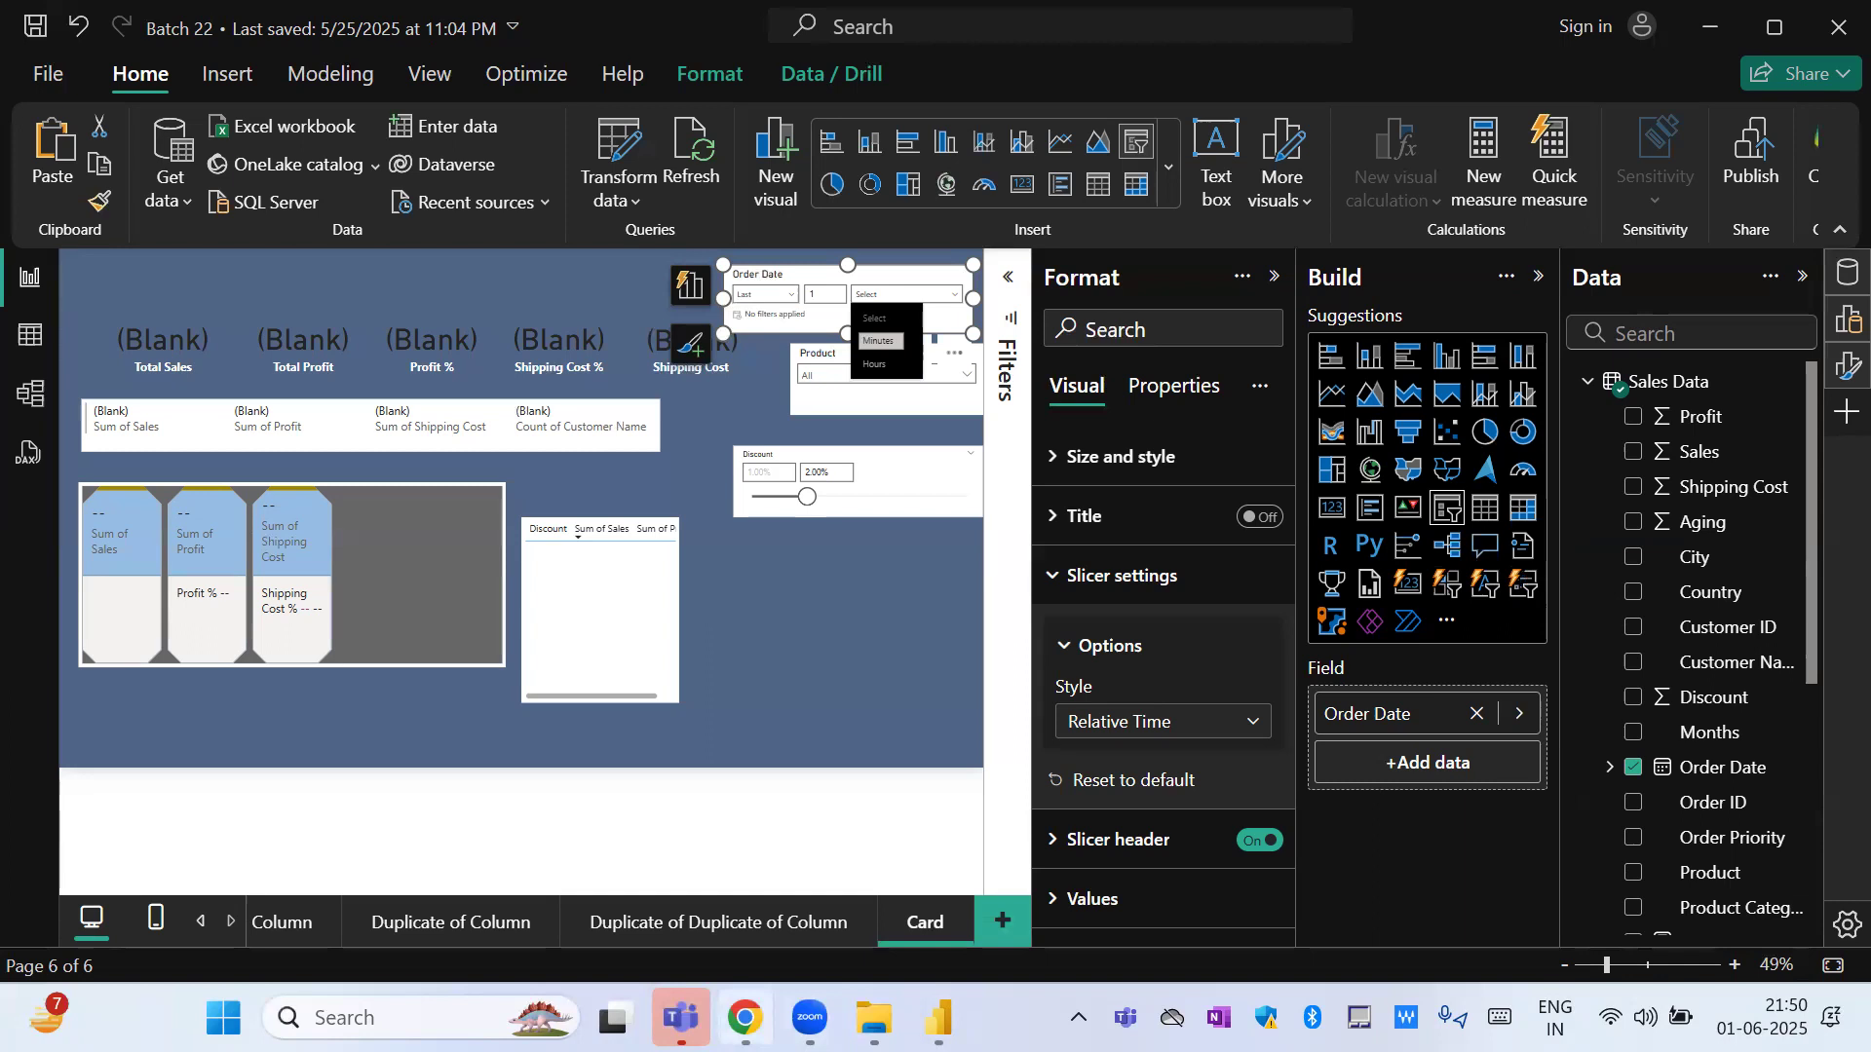
Switch to Chrome, search the web for "power bi blog" in a new tab and open Microsoft's Power BI Blog page.
{"action": "left_click", "coordinate": [746, 1017]}
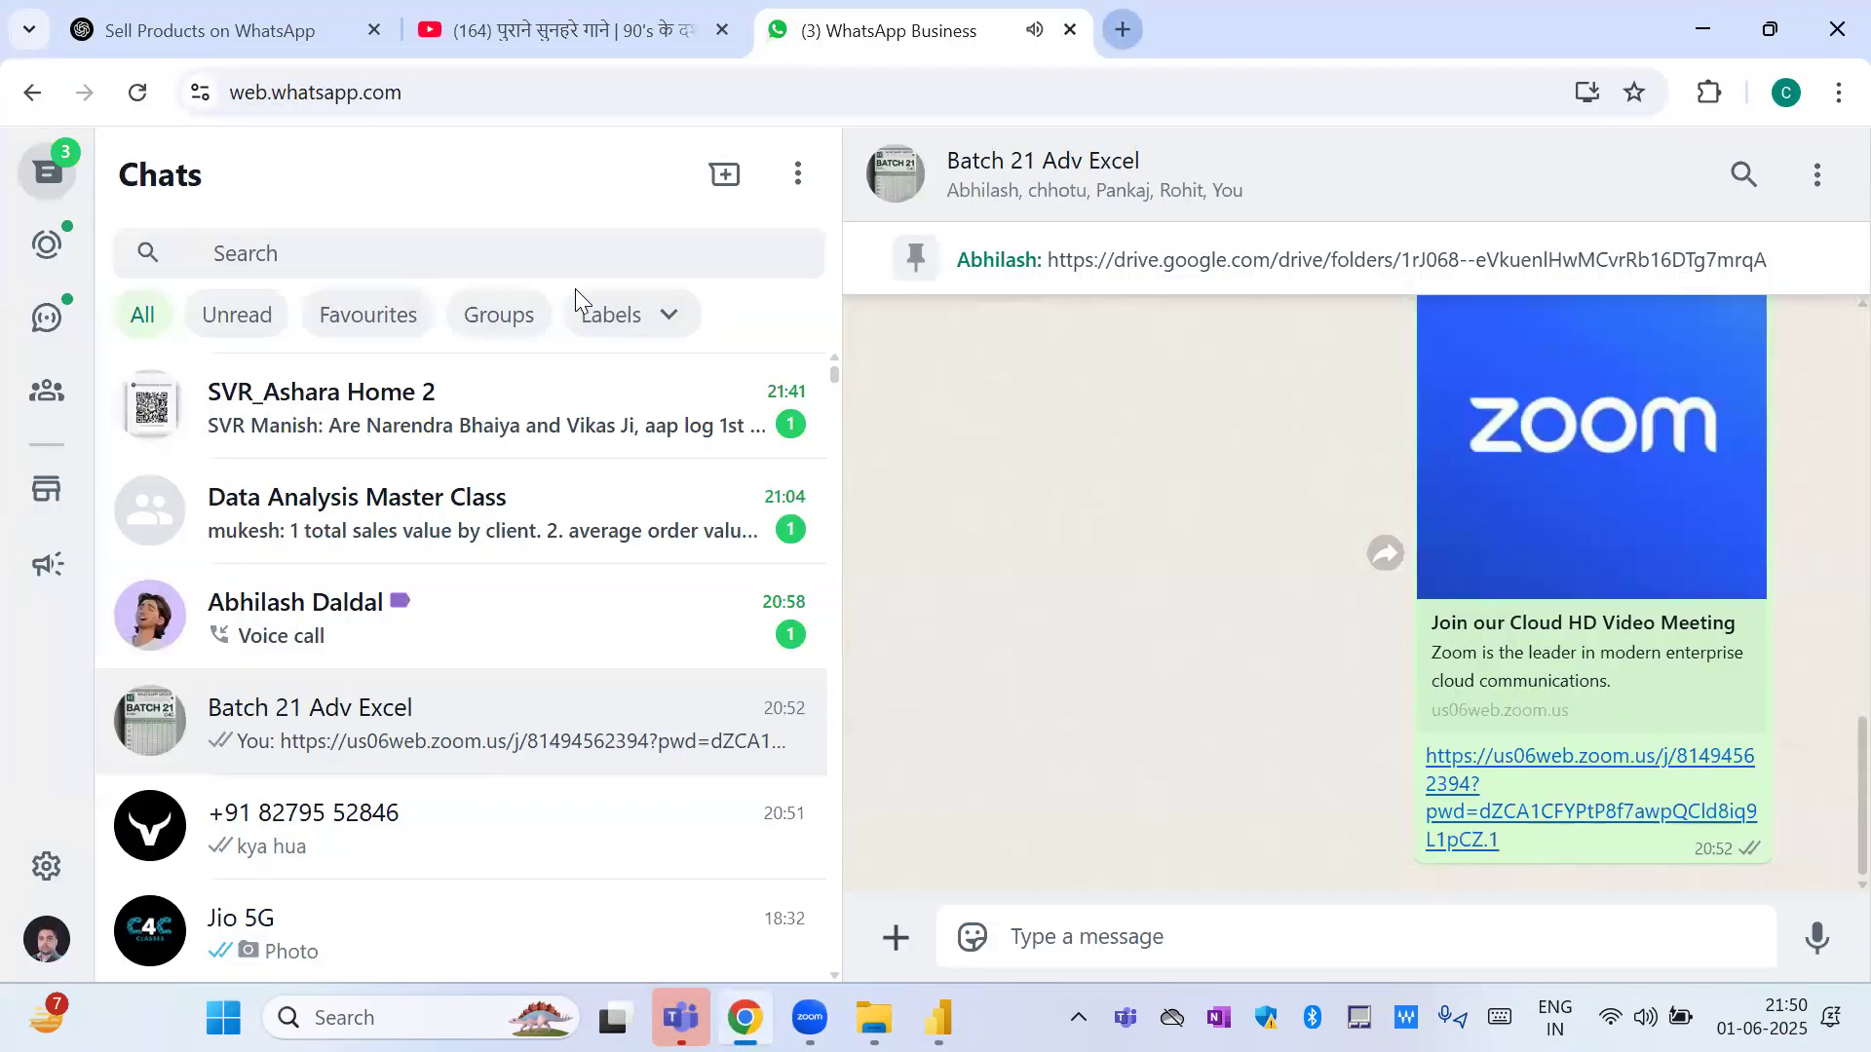
{"action": "key", "text": "ctrl+t"}
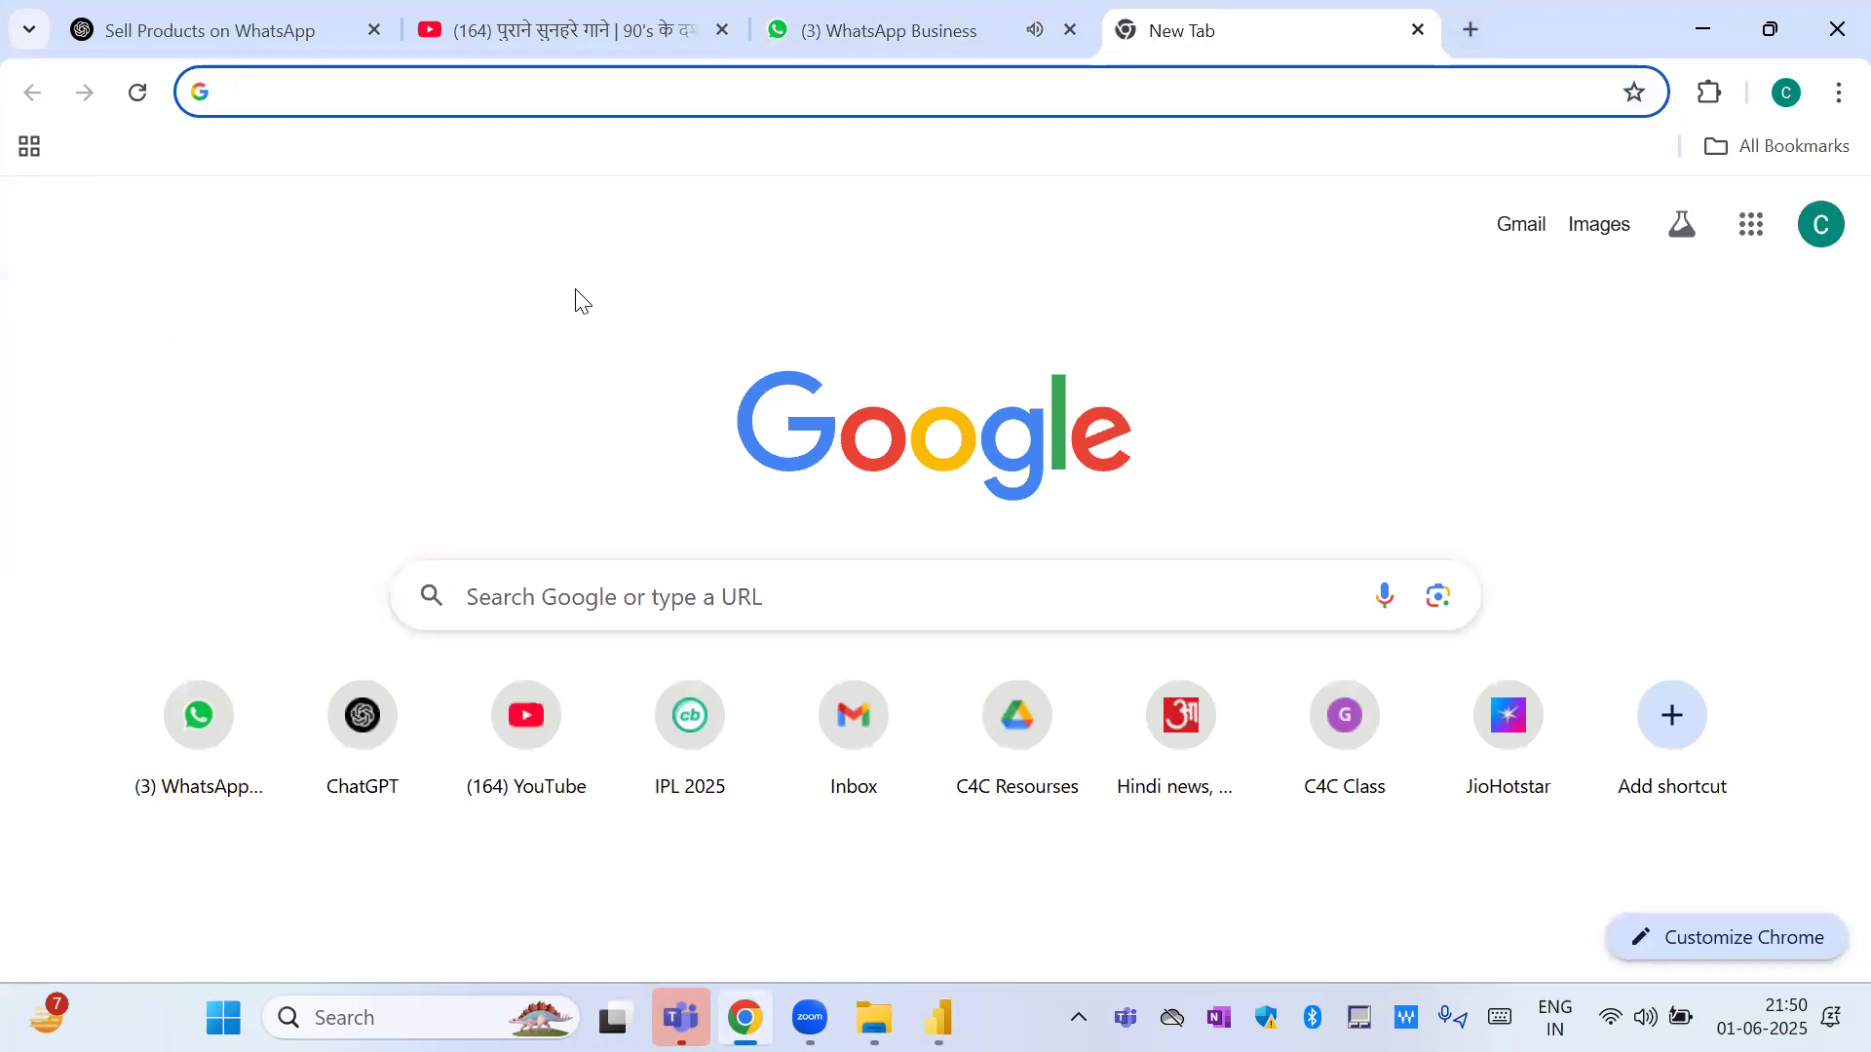
{"action": "type", "text": "pow"}
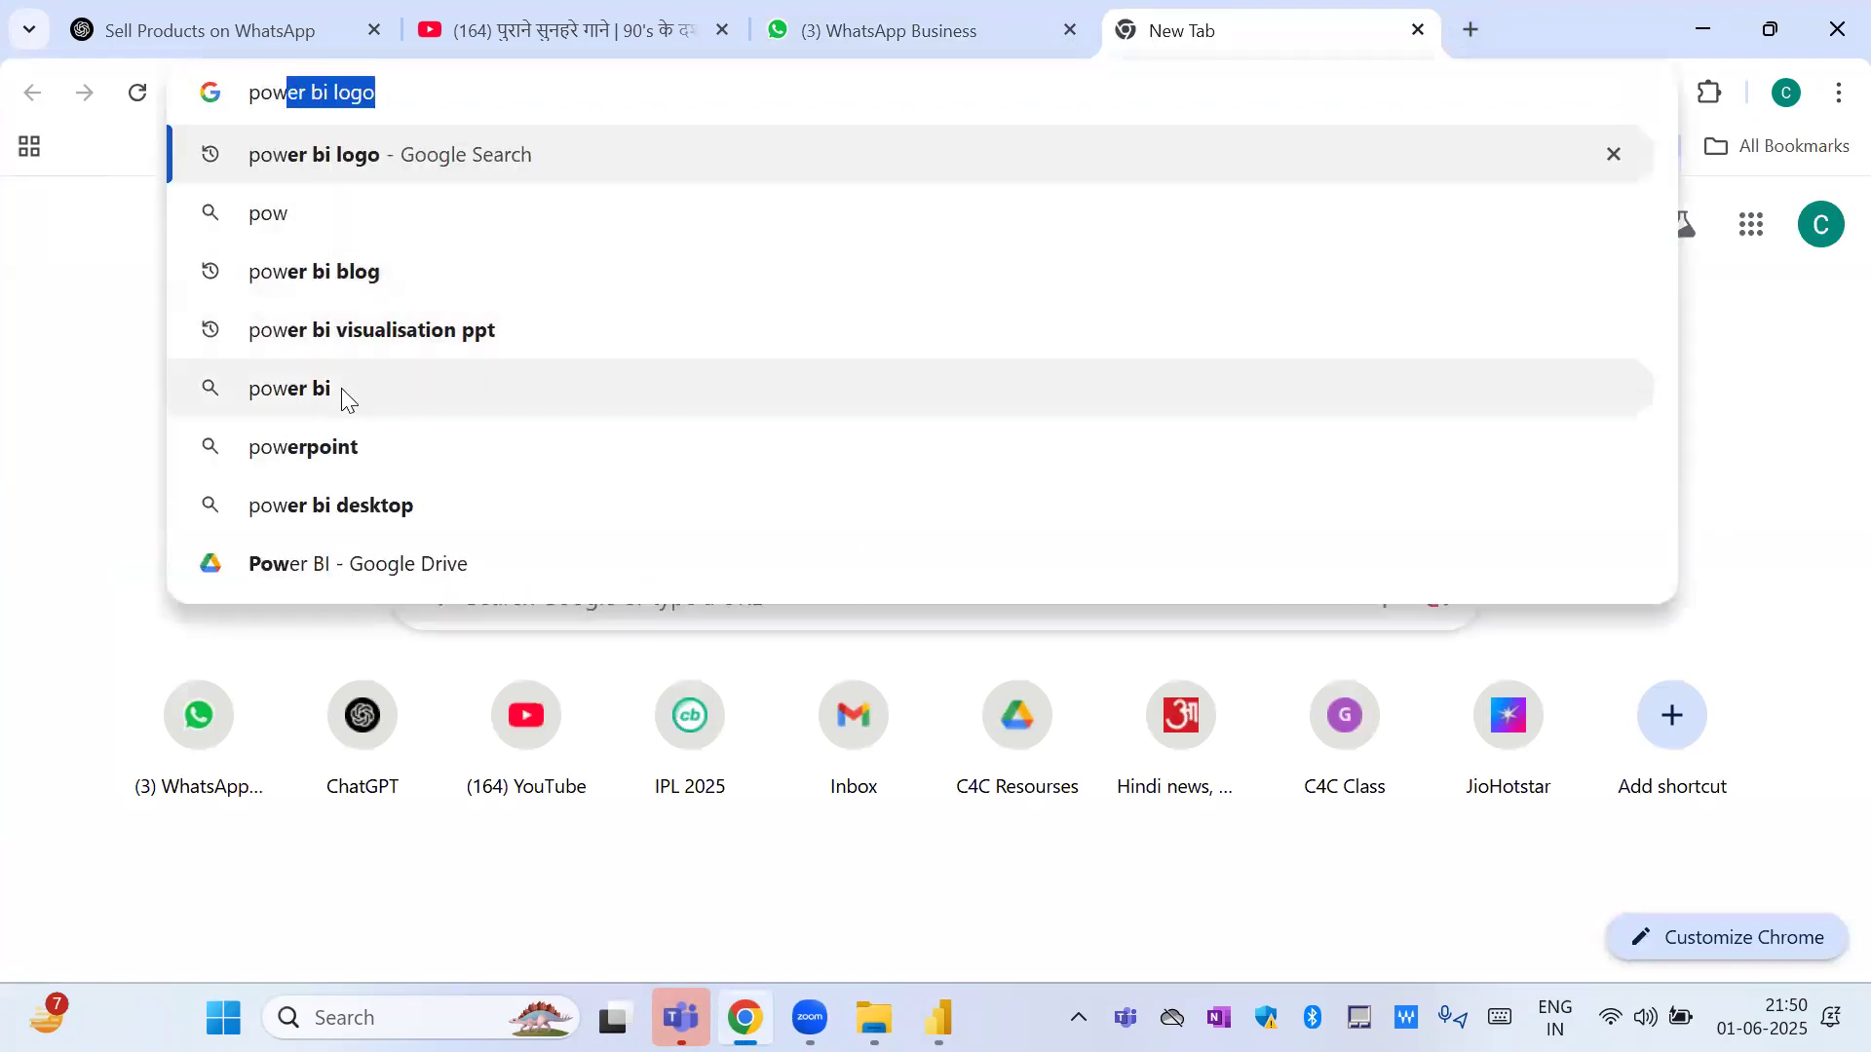
{"action": "key", "text": "Right"}
{"action": "key", "text": "BackSpace"}
{"action": "key", "text": "BackSpace"}
{"action": "key", "text": "BackSpace"}
{"action": "key", "text": "BackSpace"}
{"action": "type", "text": "blog"}
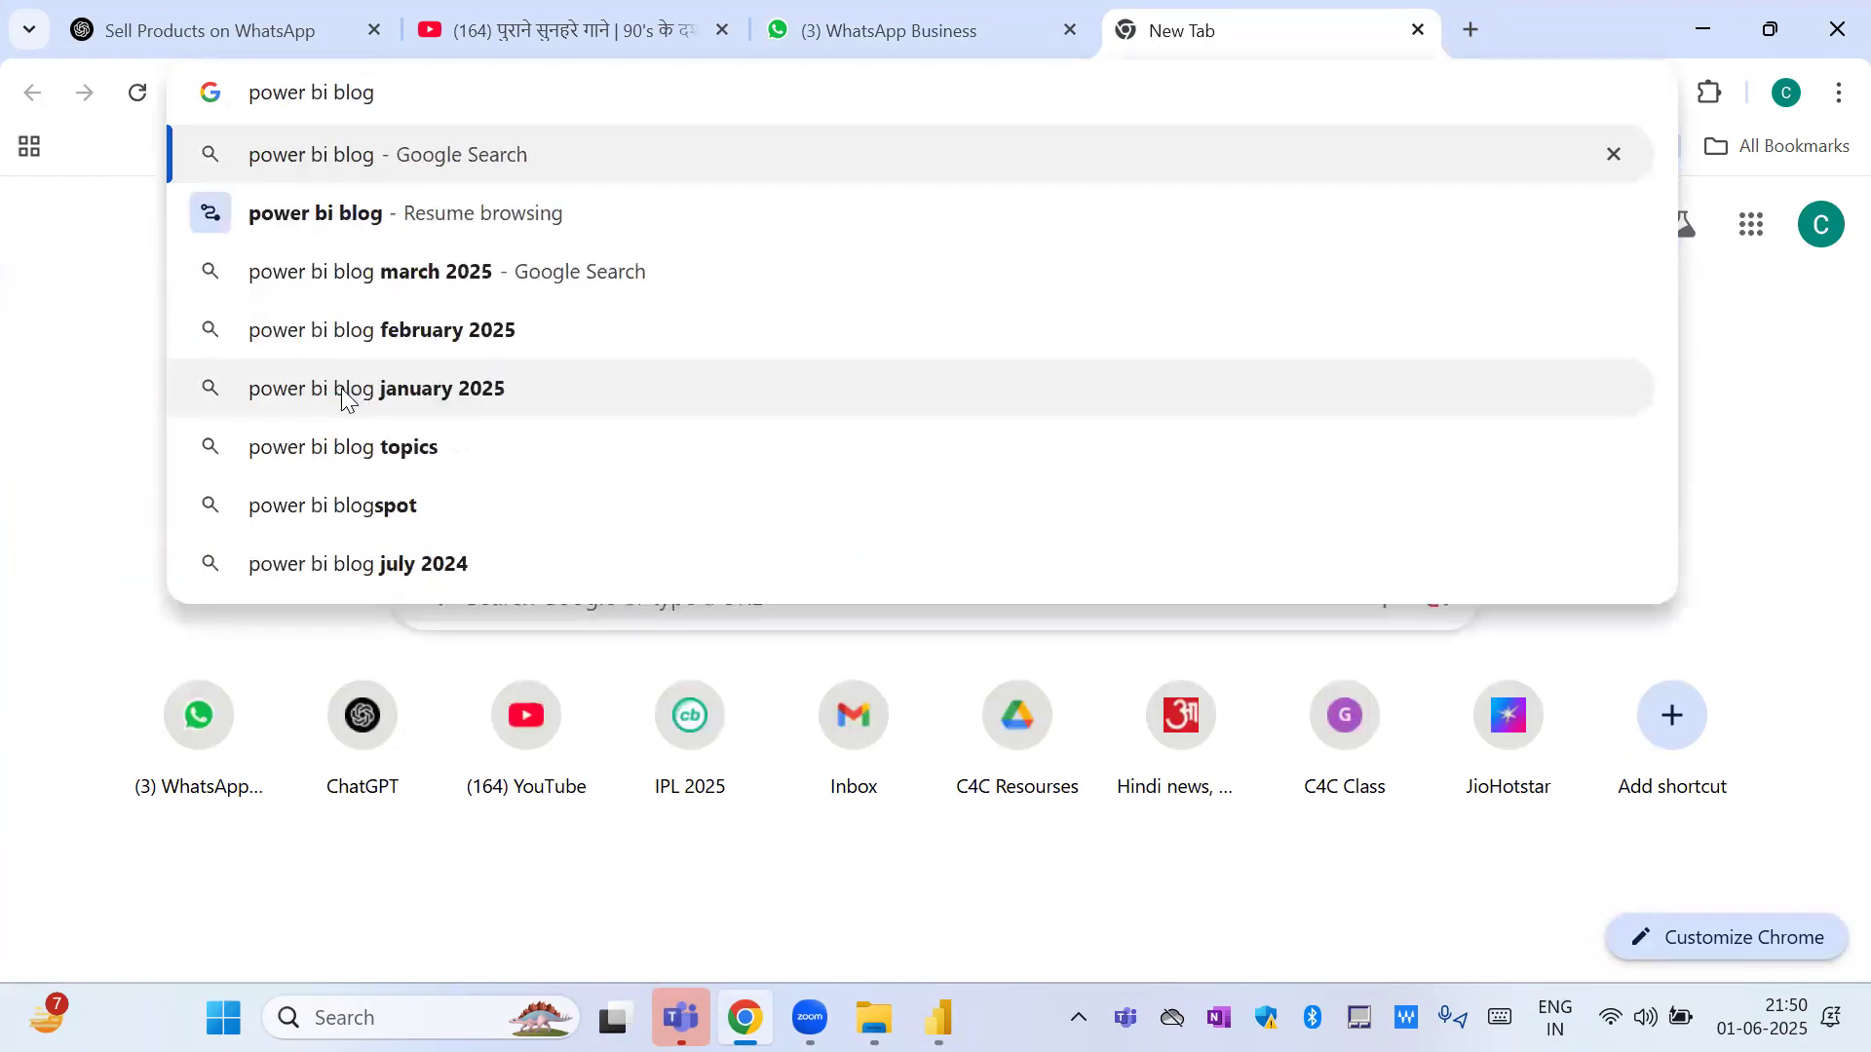
{"action": "key", "text": "Return"}
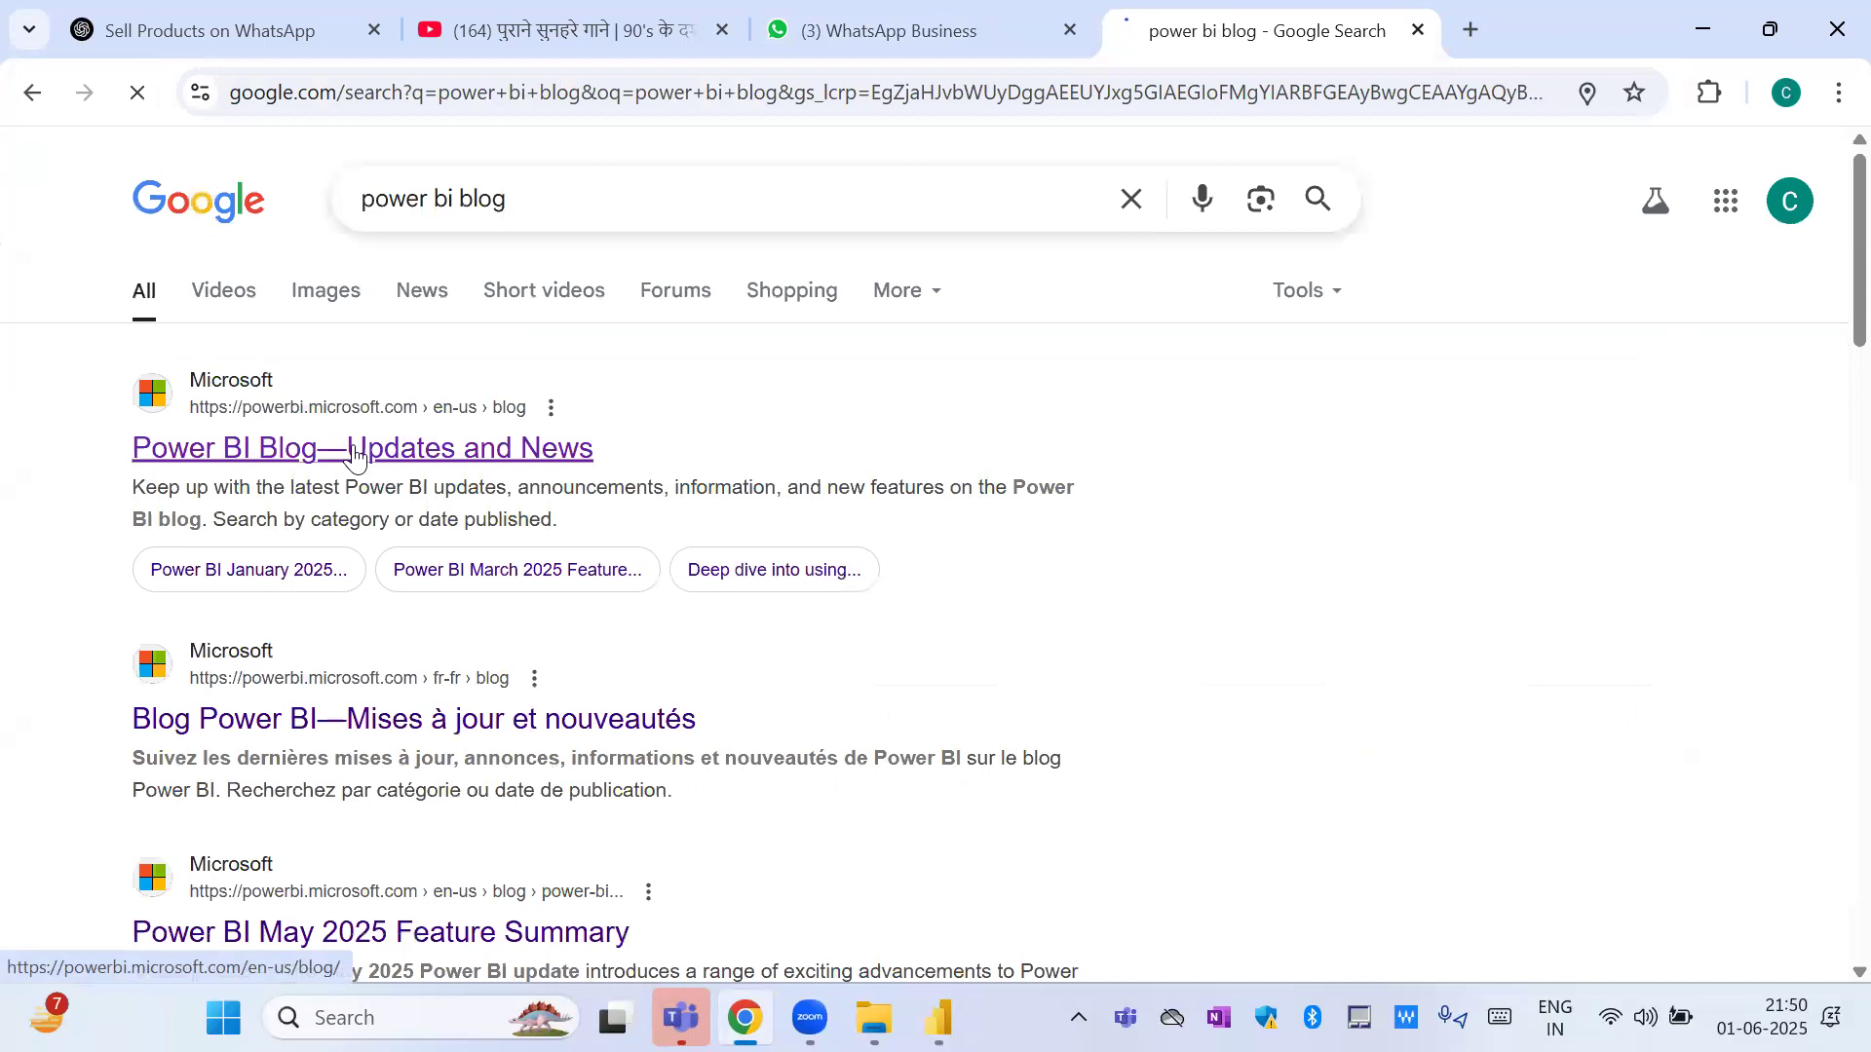
{"action": "left_click", "coordinate": [354, 455]}
Look through the recent feature posts and announcements on the Power BI Updates Blog.
{"action": "scroll", "coordinate": [518, 635], "scroll_direction": "down", "scroll_amount": 1}
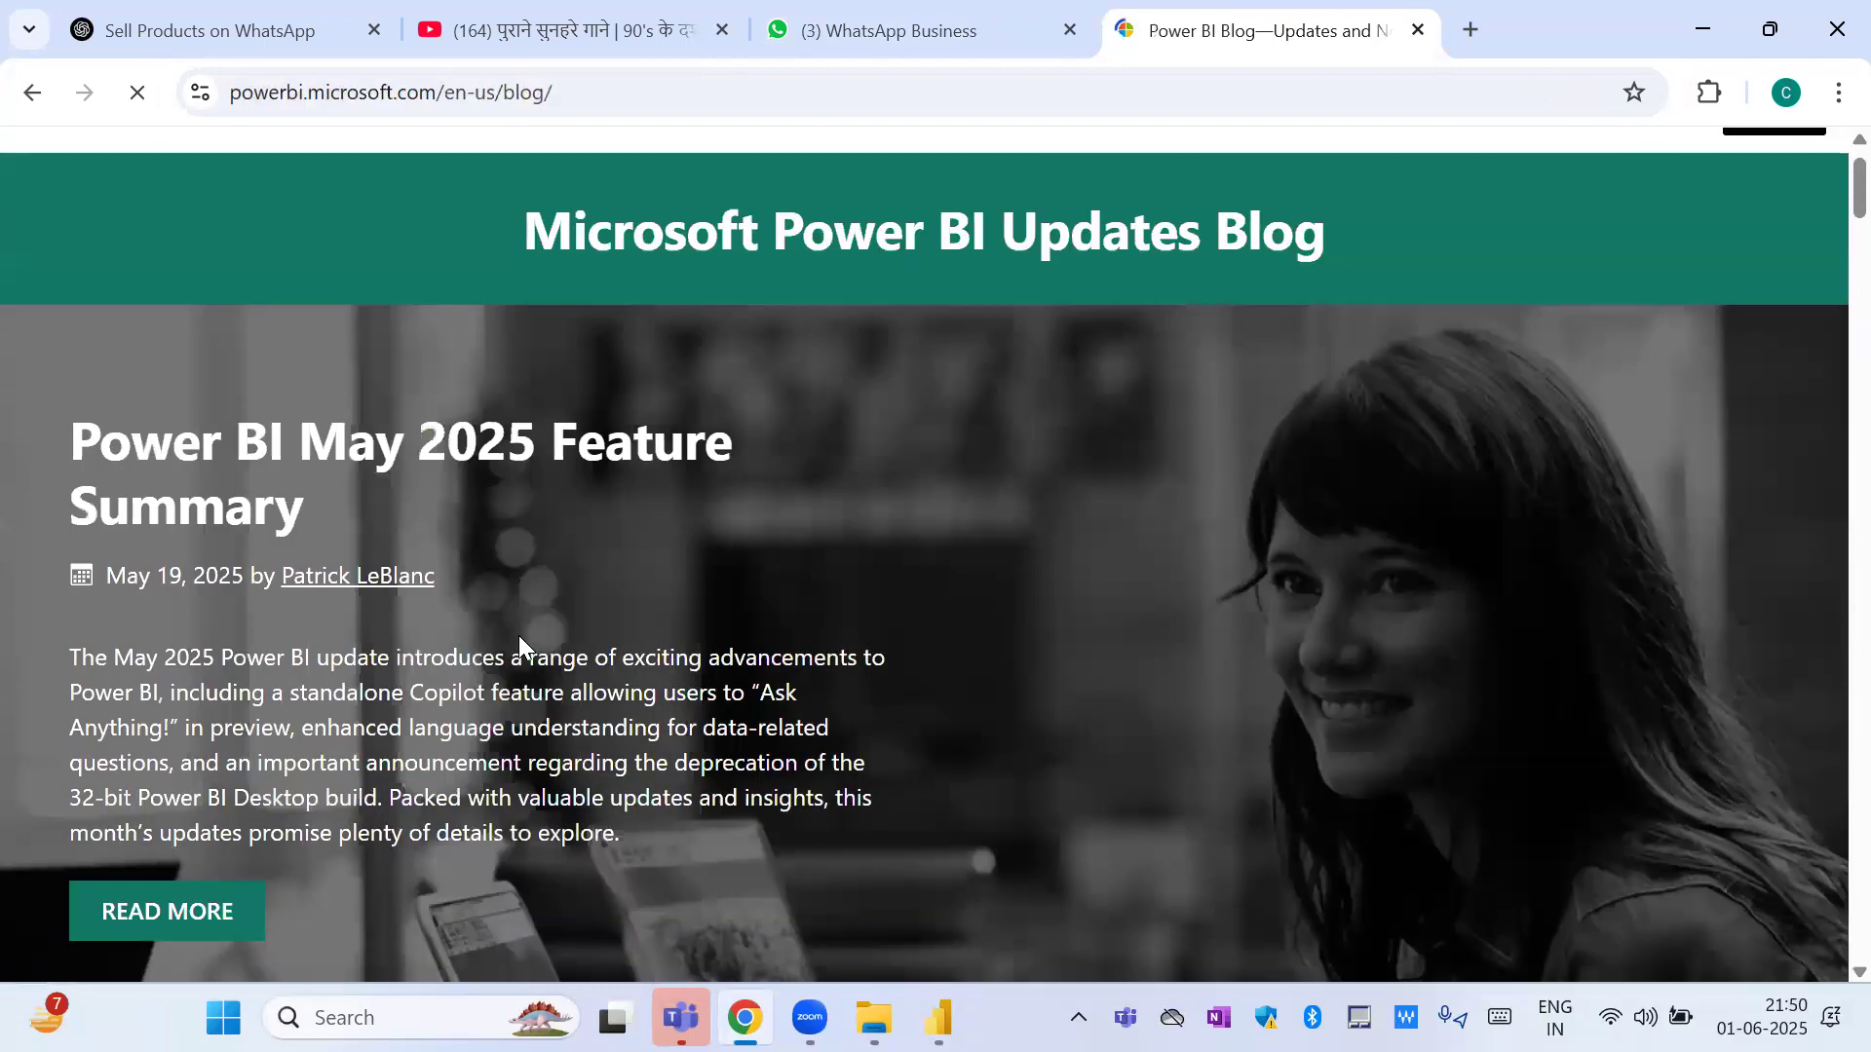
{"action": "scroll", "coordinate": [518, 635], "scroll_direction": "down", "scroll_amount": 10}
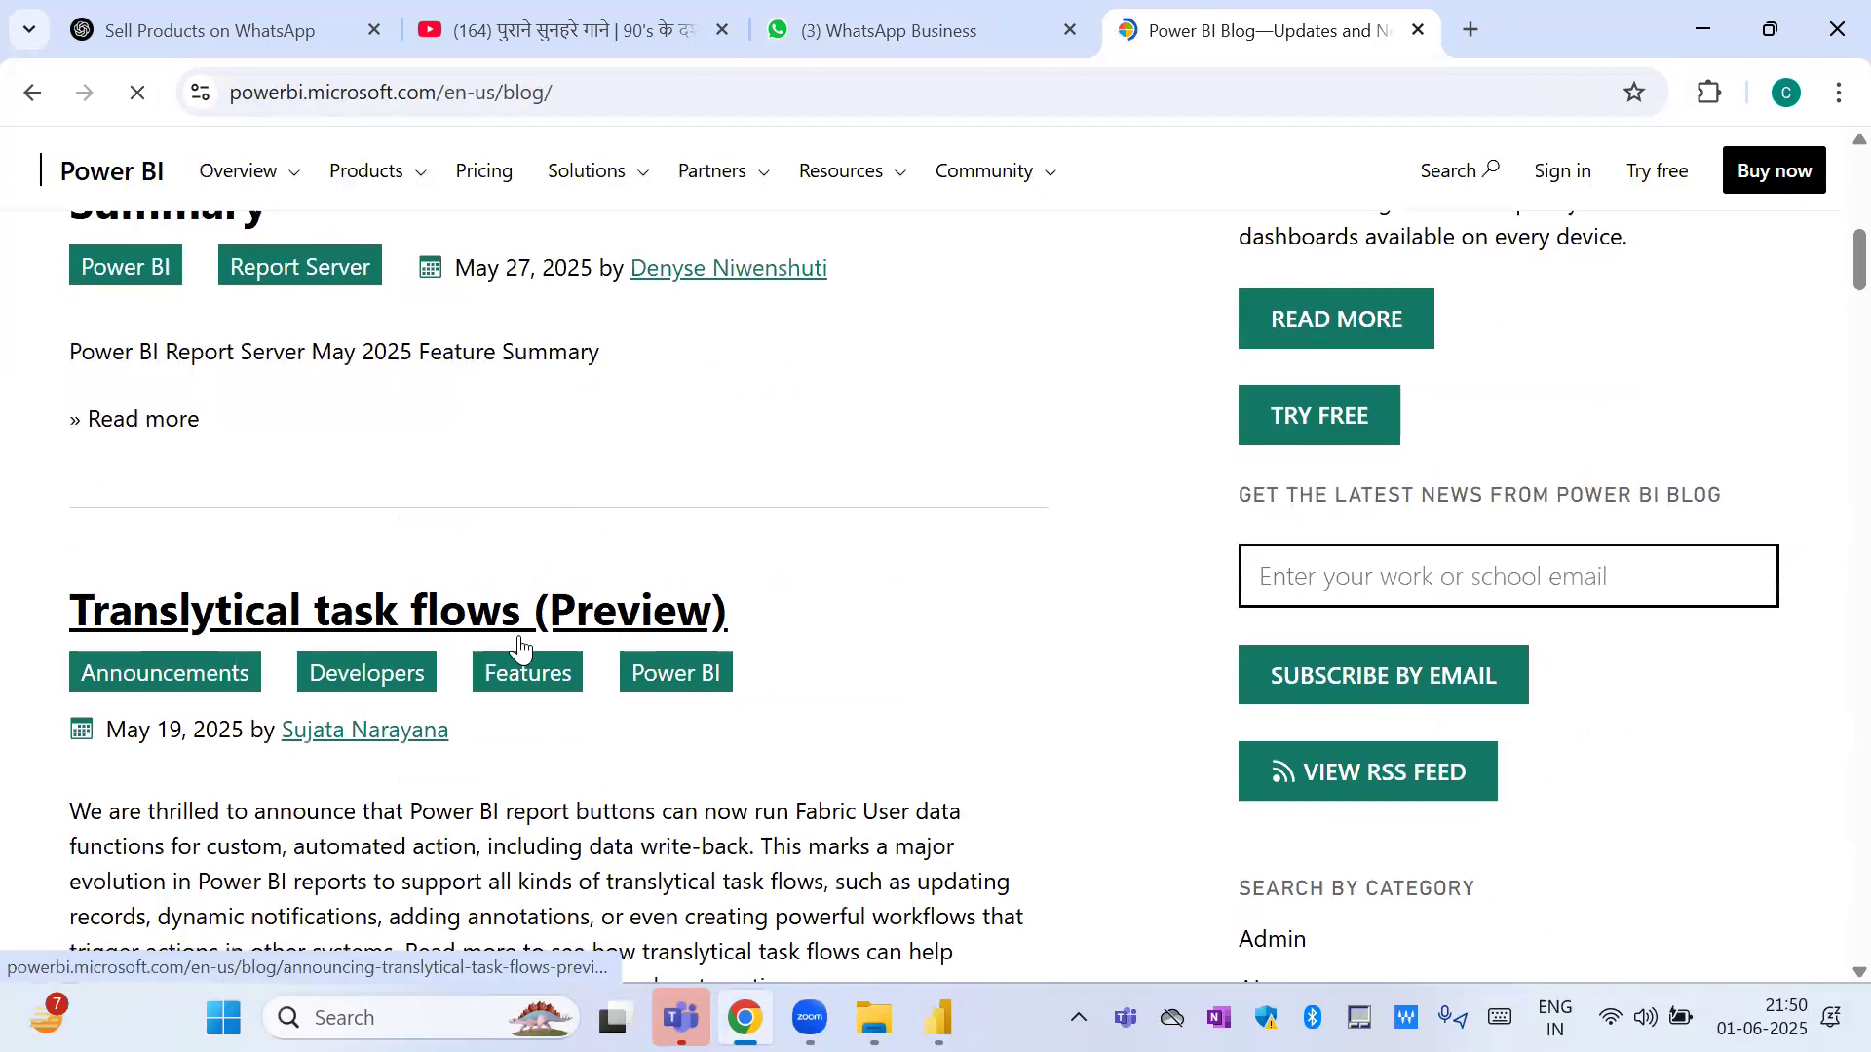
{"action": "scroll", "coordinate": [518, 635], "scroll_direction": "down", "scroll_amount": 9}
{"action": "scroll", "coordinate": [521, 635], "scroll_direction": "up", "scroll_amount": 1}
{"action": "scroll", "coordinate": [520, 635], "scroll_direction": "down", "scroll_amount": 3}
{"action": "scroll", "coordinate": [521, 643], "scroll_direction": "up", "scroll_amount": 8}
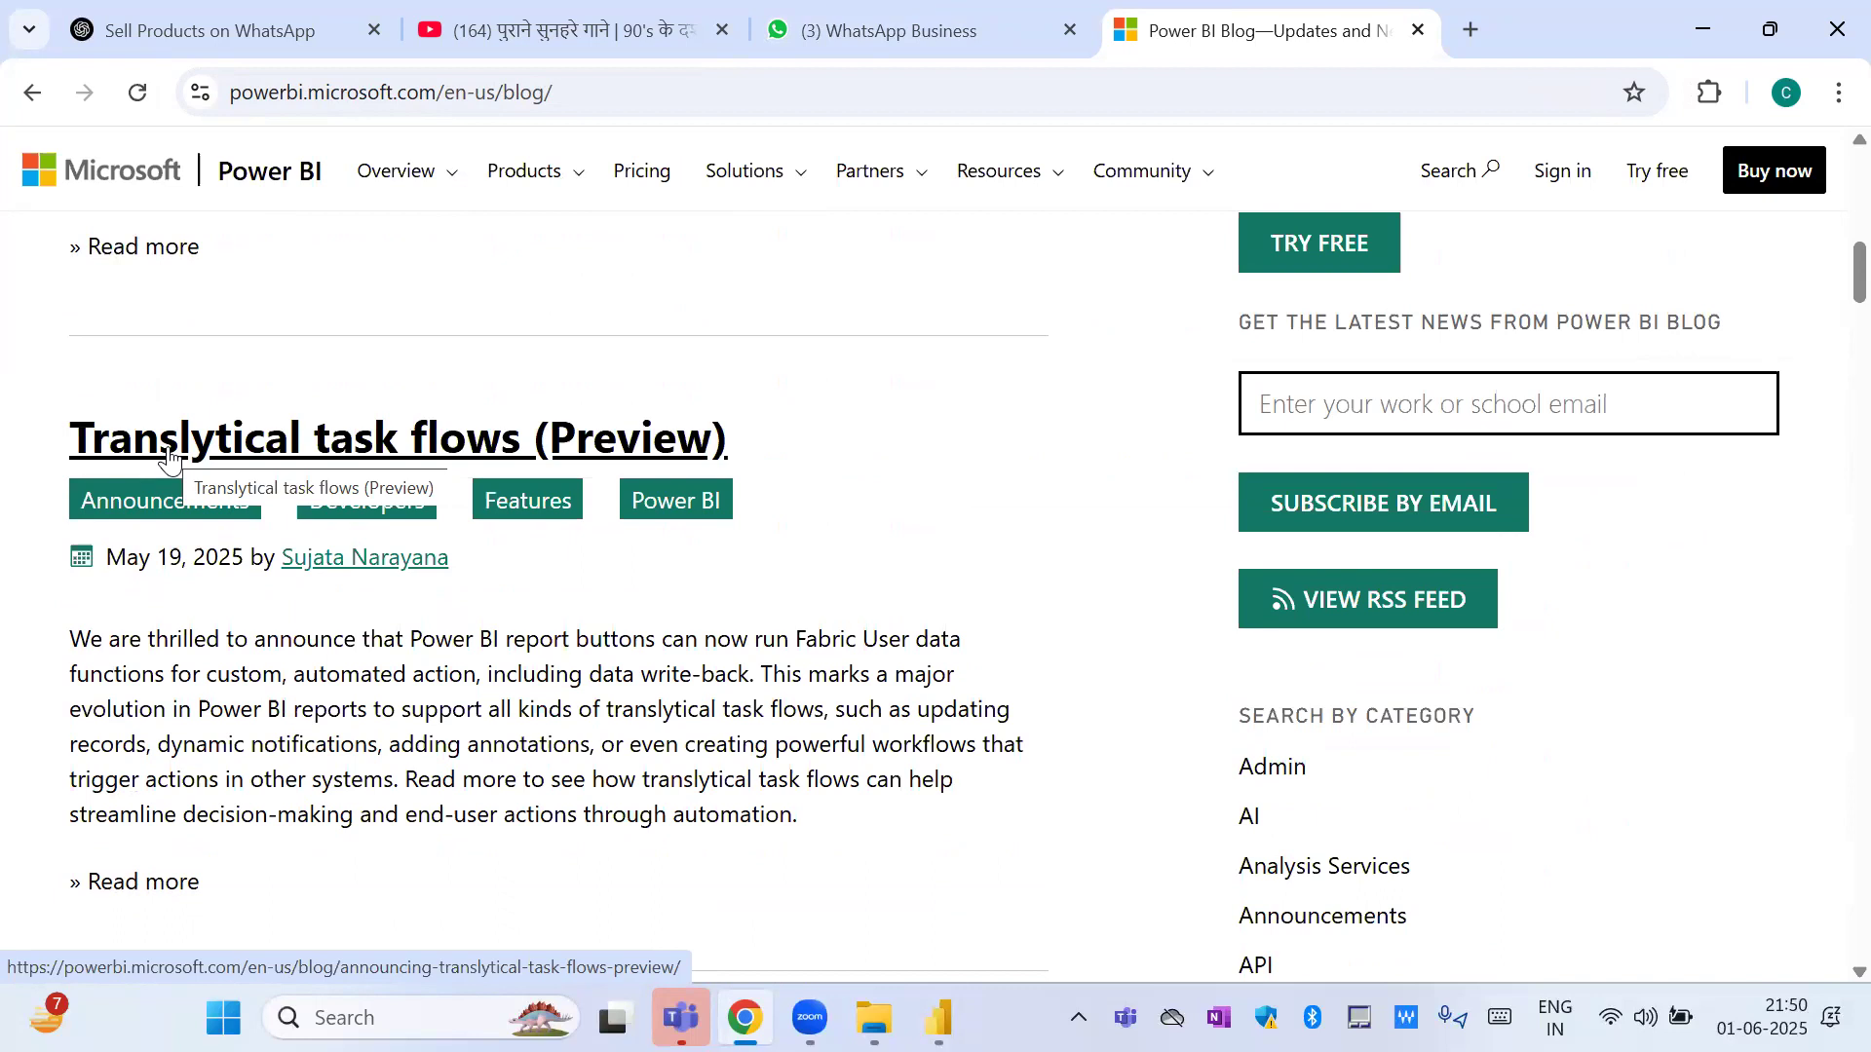
{"action": "scroll", "coordinate": [169, 456], "scroll_direction": "down", "scroll_amount": 8}
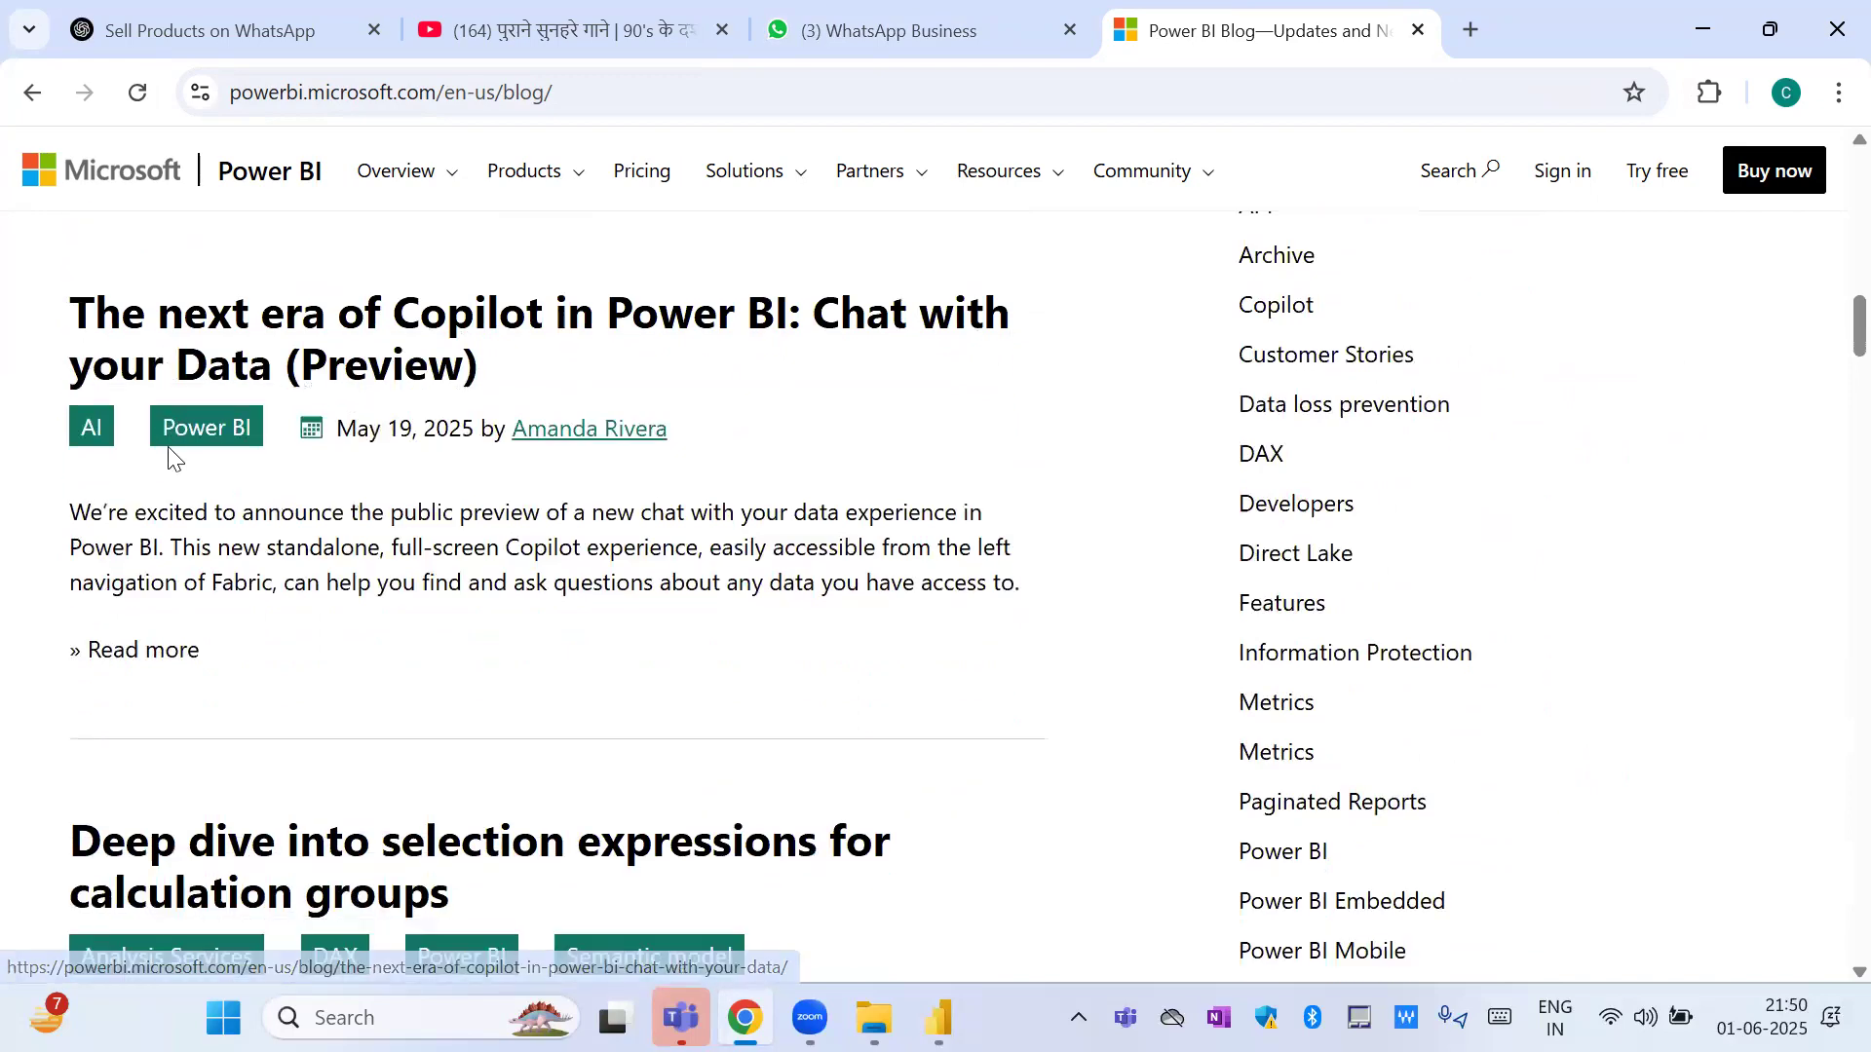
{"action": "scroll", "coordinate": [168, 456], "scroll_direction": "down", "scroll_amount": 15}
{"action": "scroll", "coordinate": [168, 456], "scroll_direction": "down", "scroll_amount": 10}
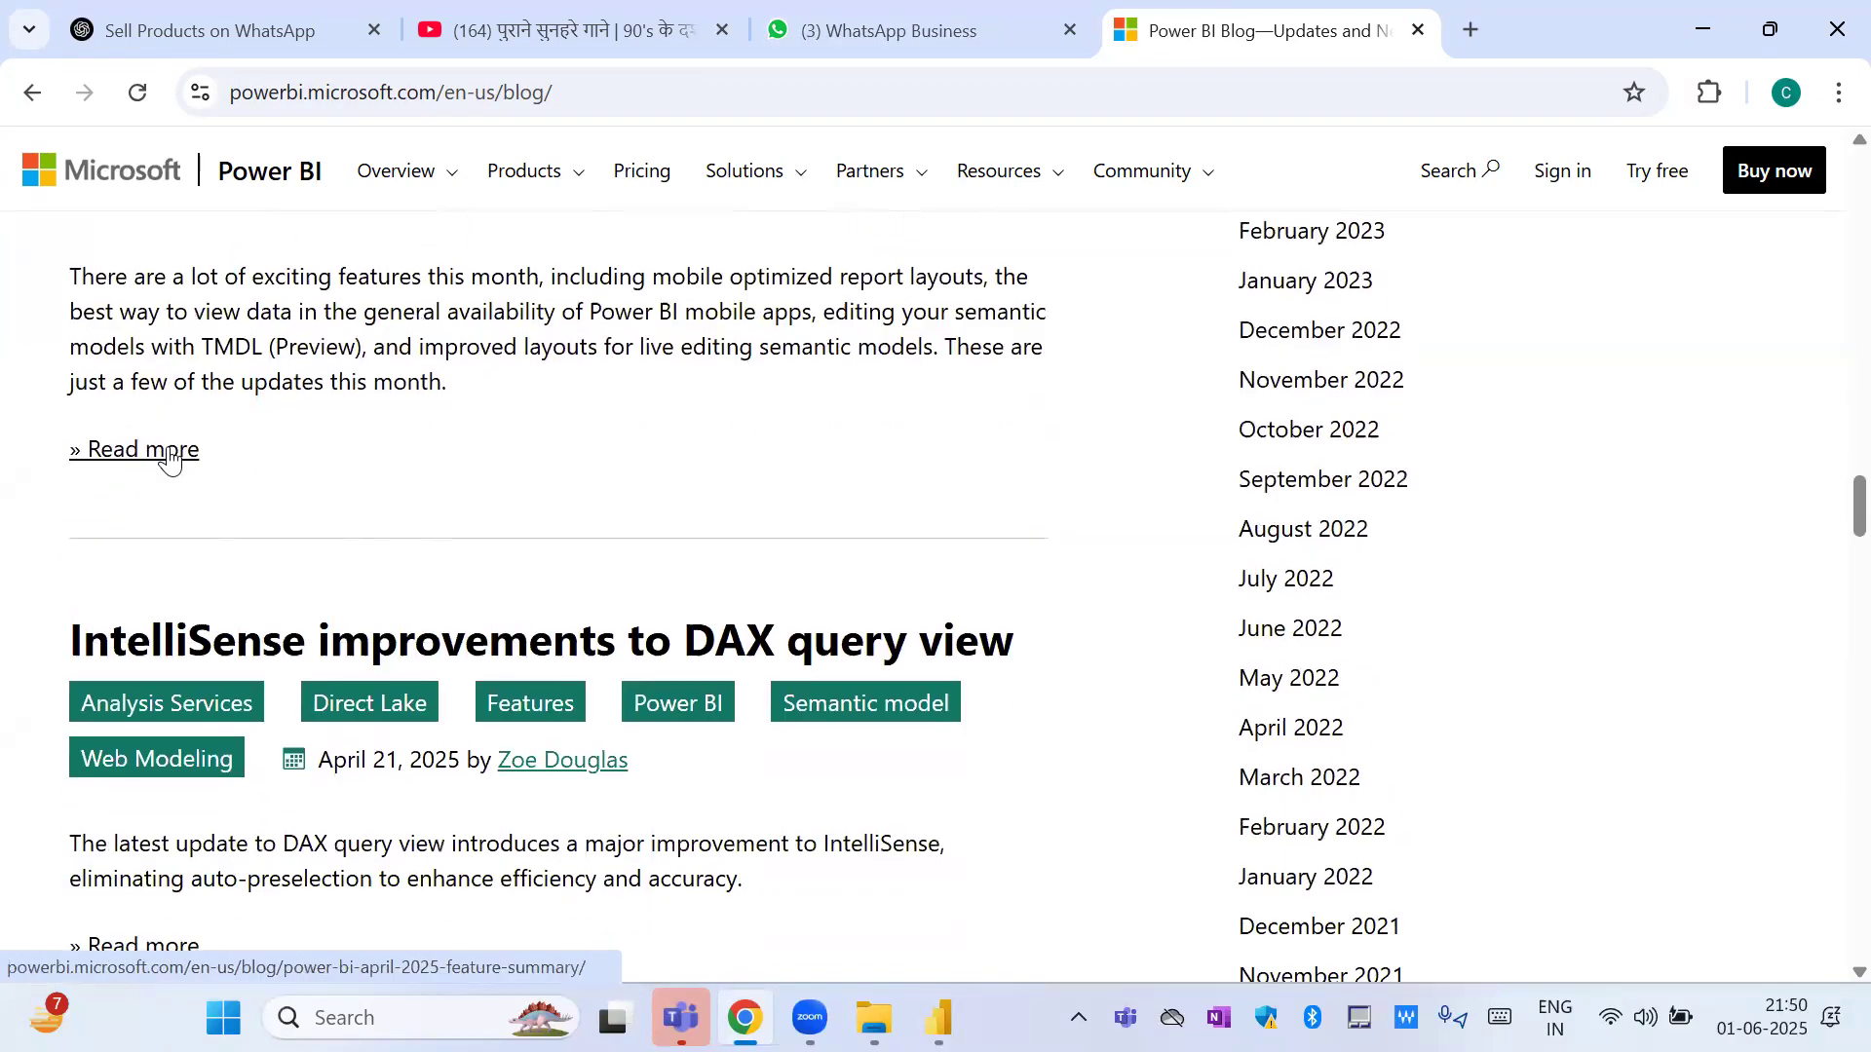
Search the Power BI site for "text slicer".
{"action": "left_click", "coordinate": [1491, 174]}
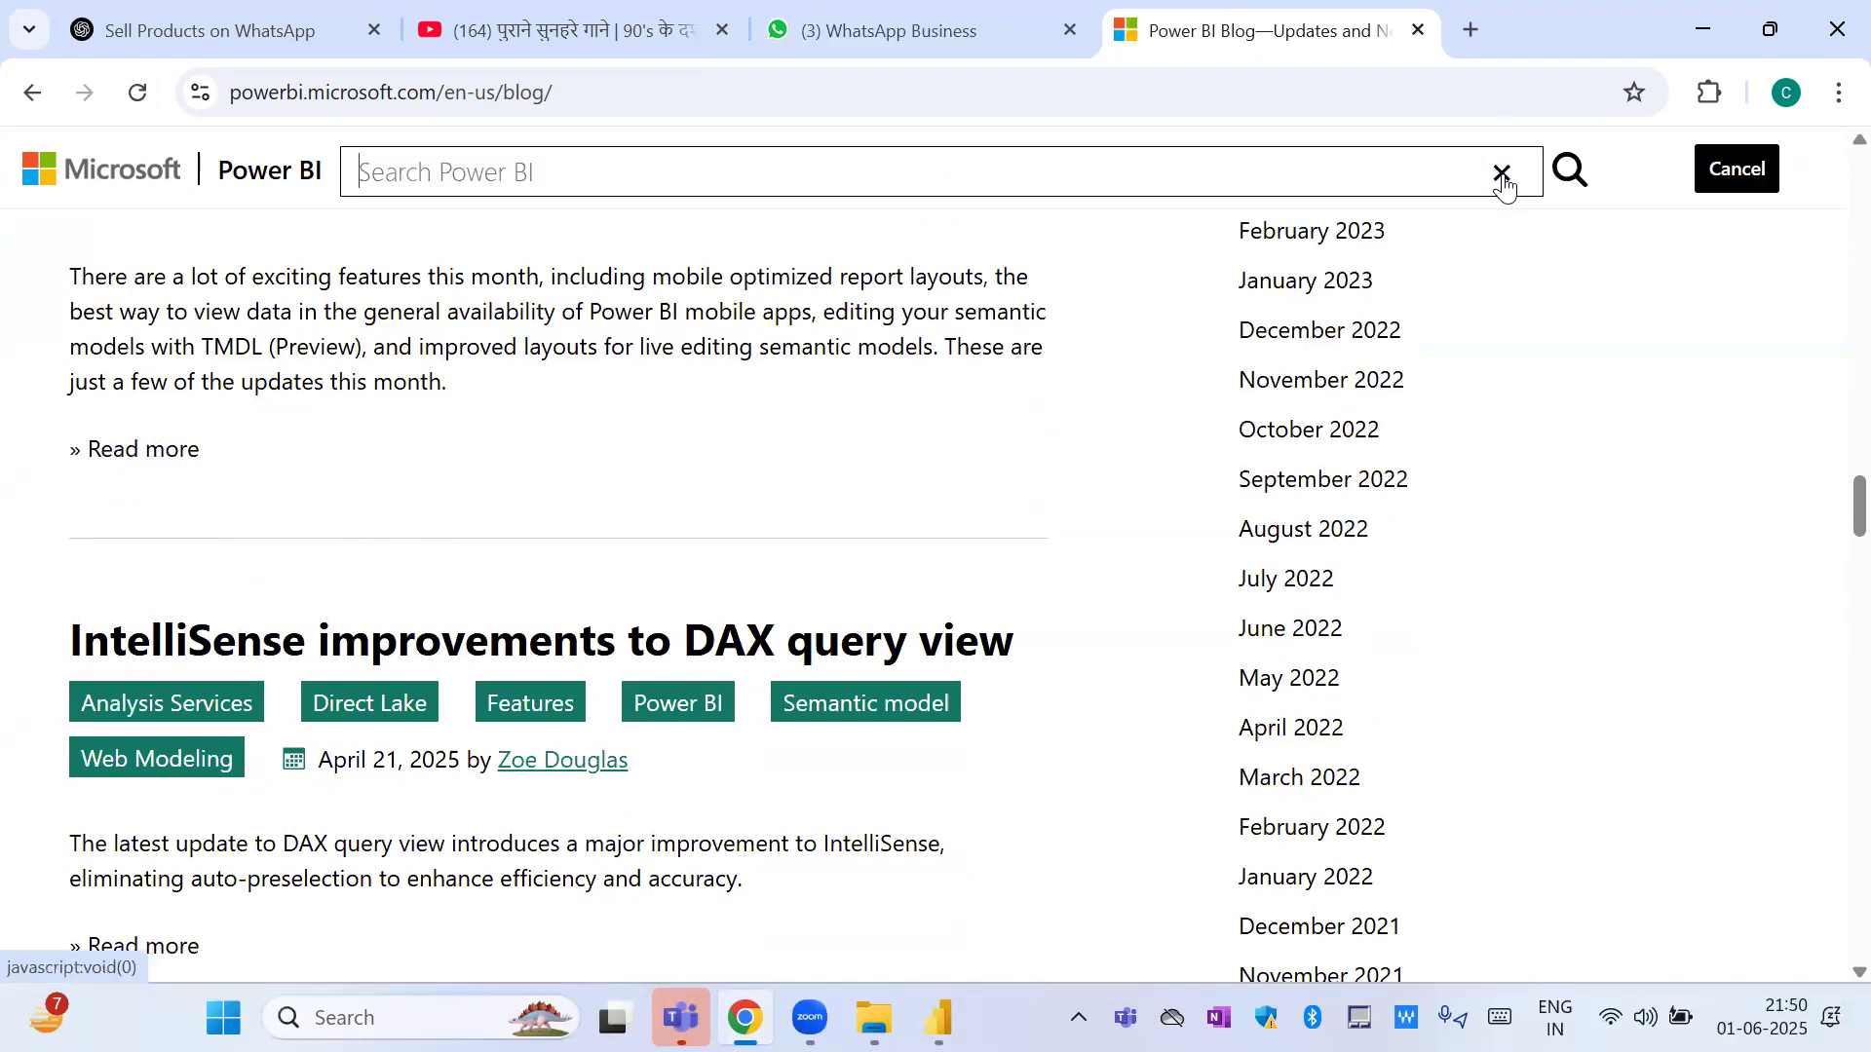
{"action": "type", "text": "text "}
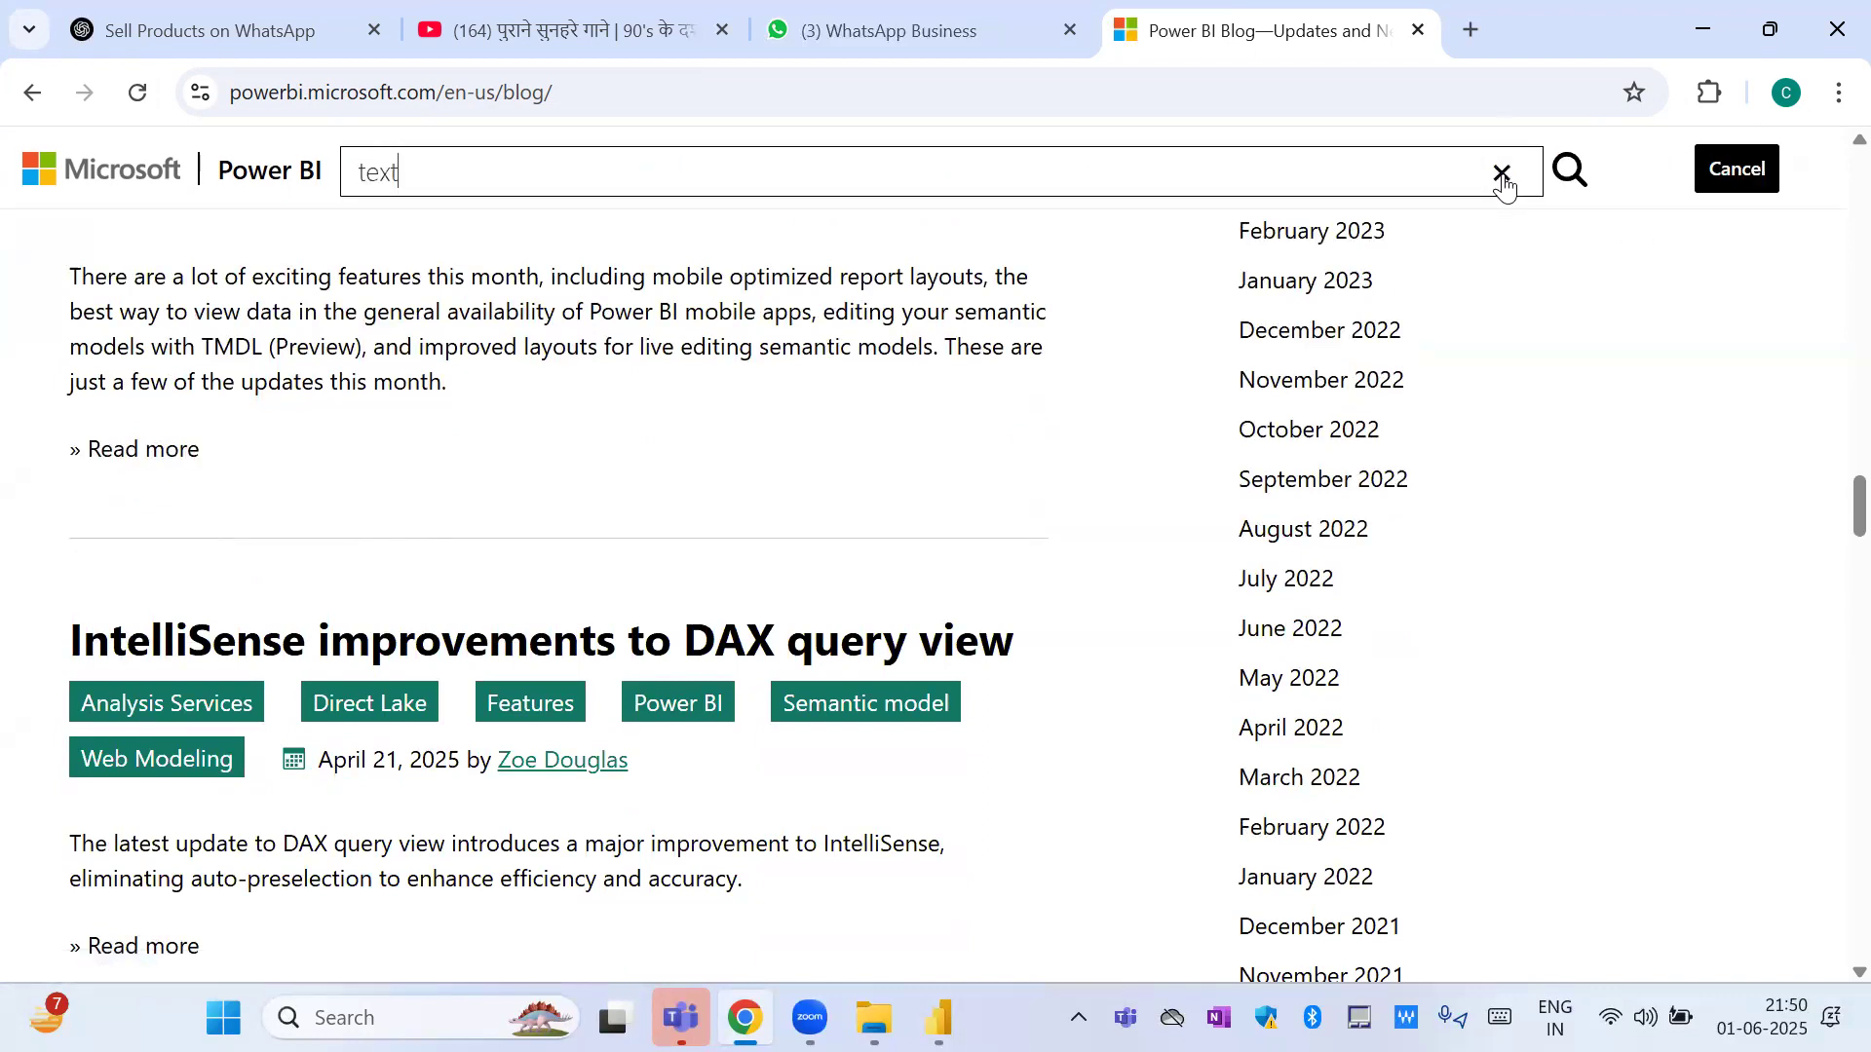
{"action": "type", "text": "slicer"}
{"action": "left_click", "coordinate": [1575, 178]}
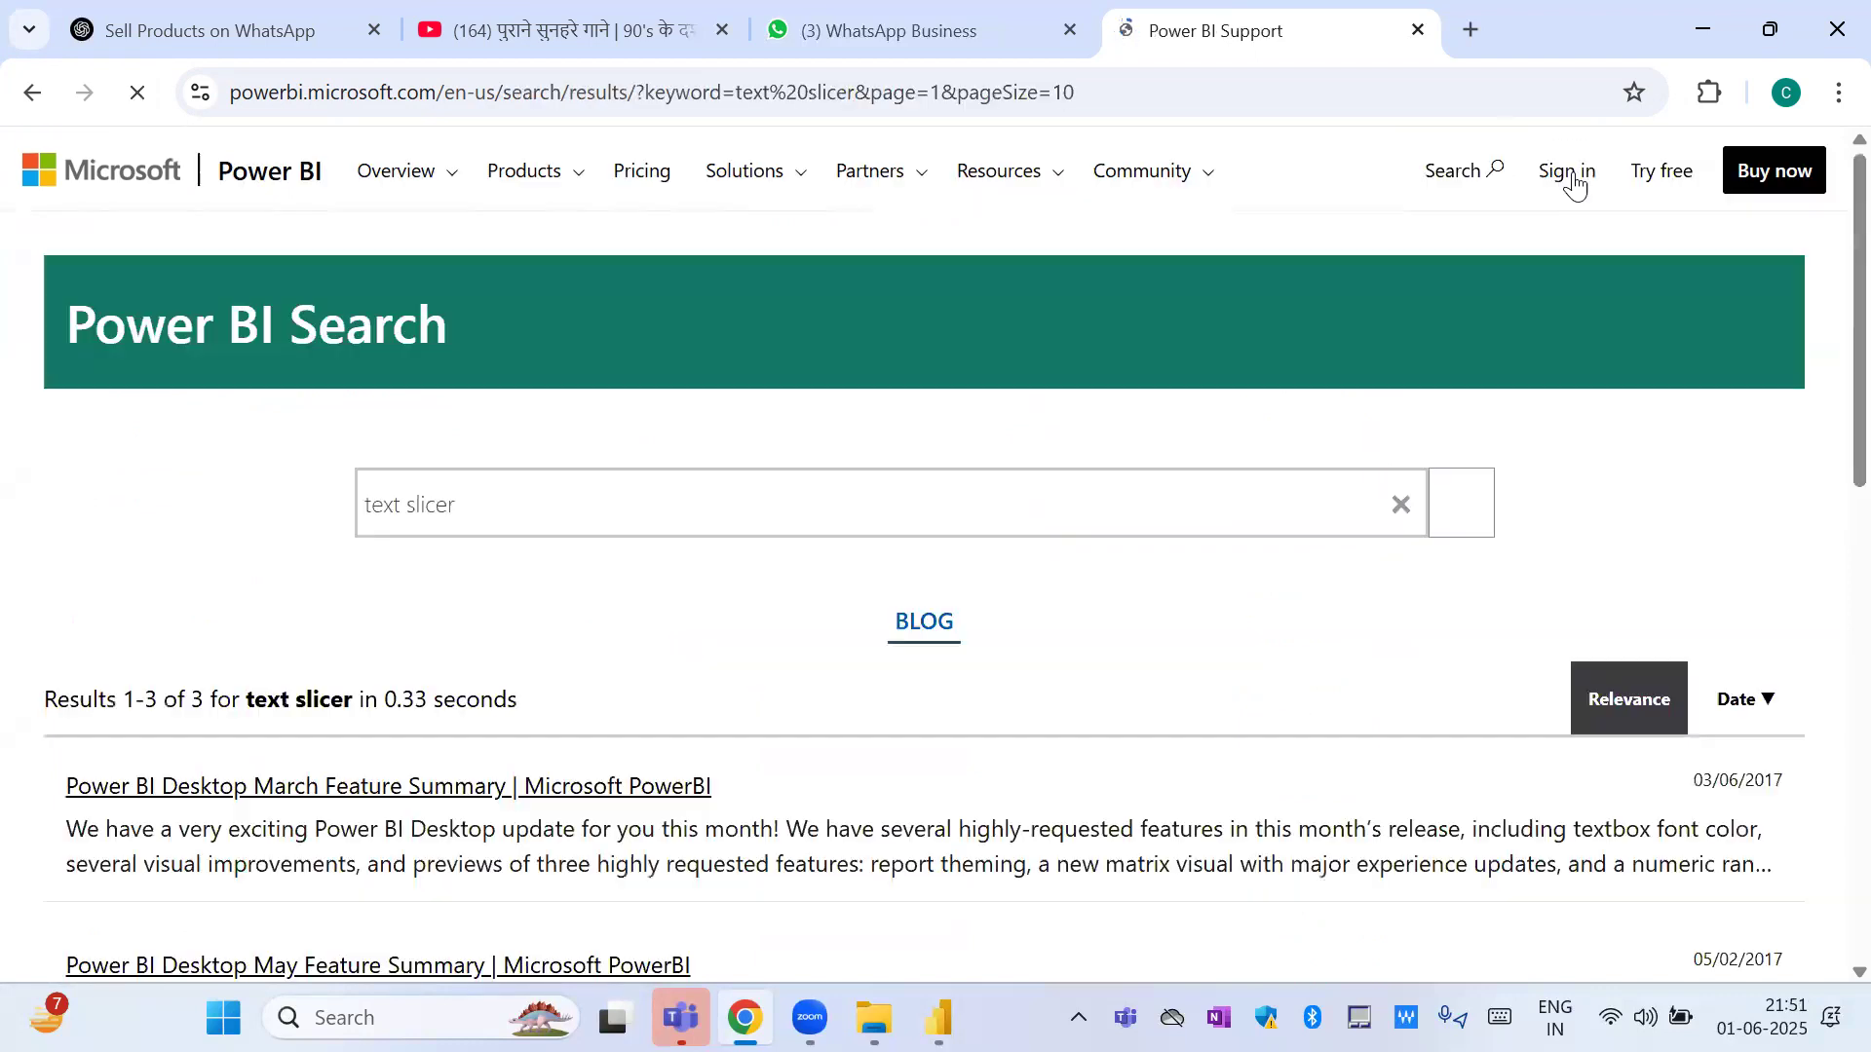
Look through the text slicer search results and open the Power BI Desktop March Feature Summary post.
{"action": "scroll", "coordinate": [405, 682], "scroll_direction": "down", "scroll_amount": 5}
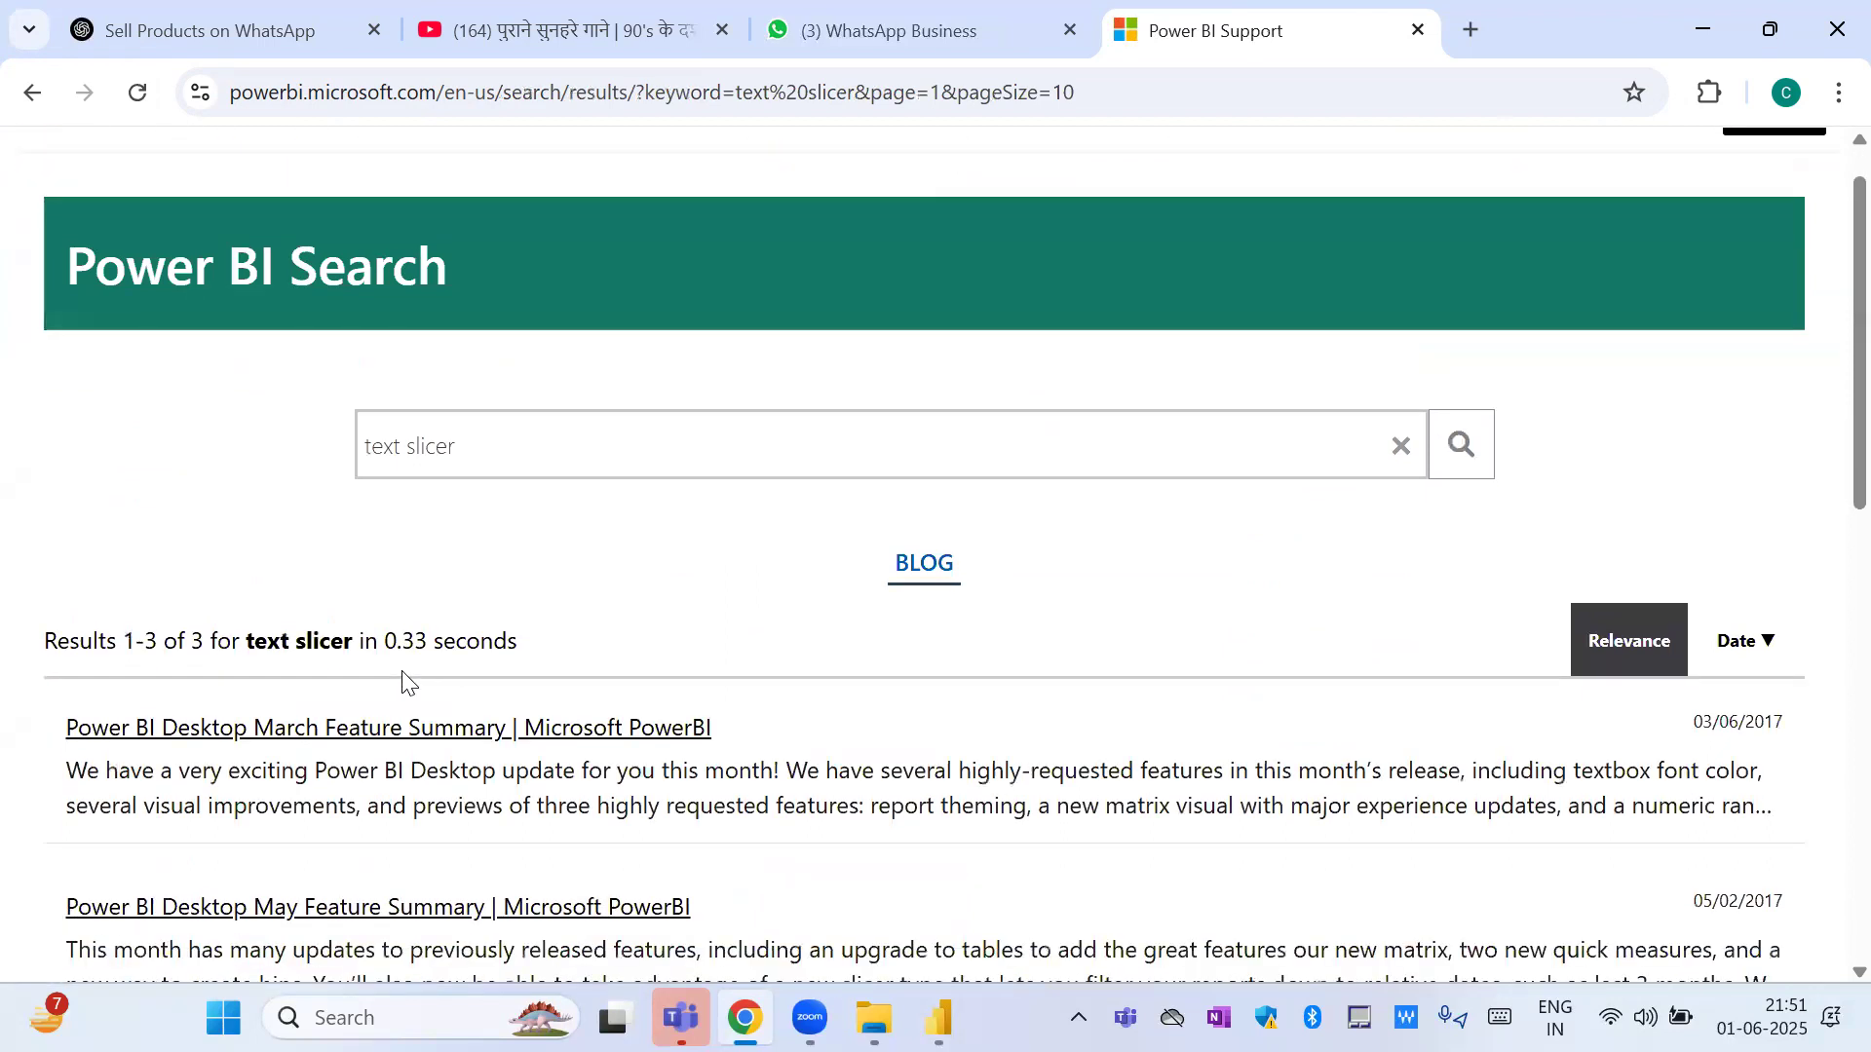
{"action": "scroll", "coordinate": [406, 682], "scroll_direction": "down", "scroll_amount": 1}
{"action": "scroll", "coordinate": [406, 682], "scroll_direction": "up", "scroll_amount": 2}
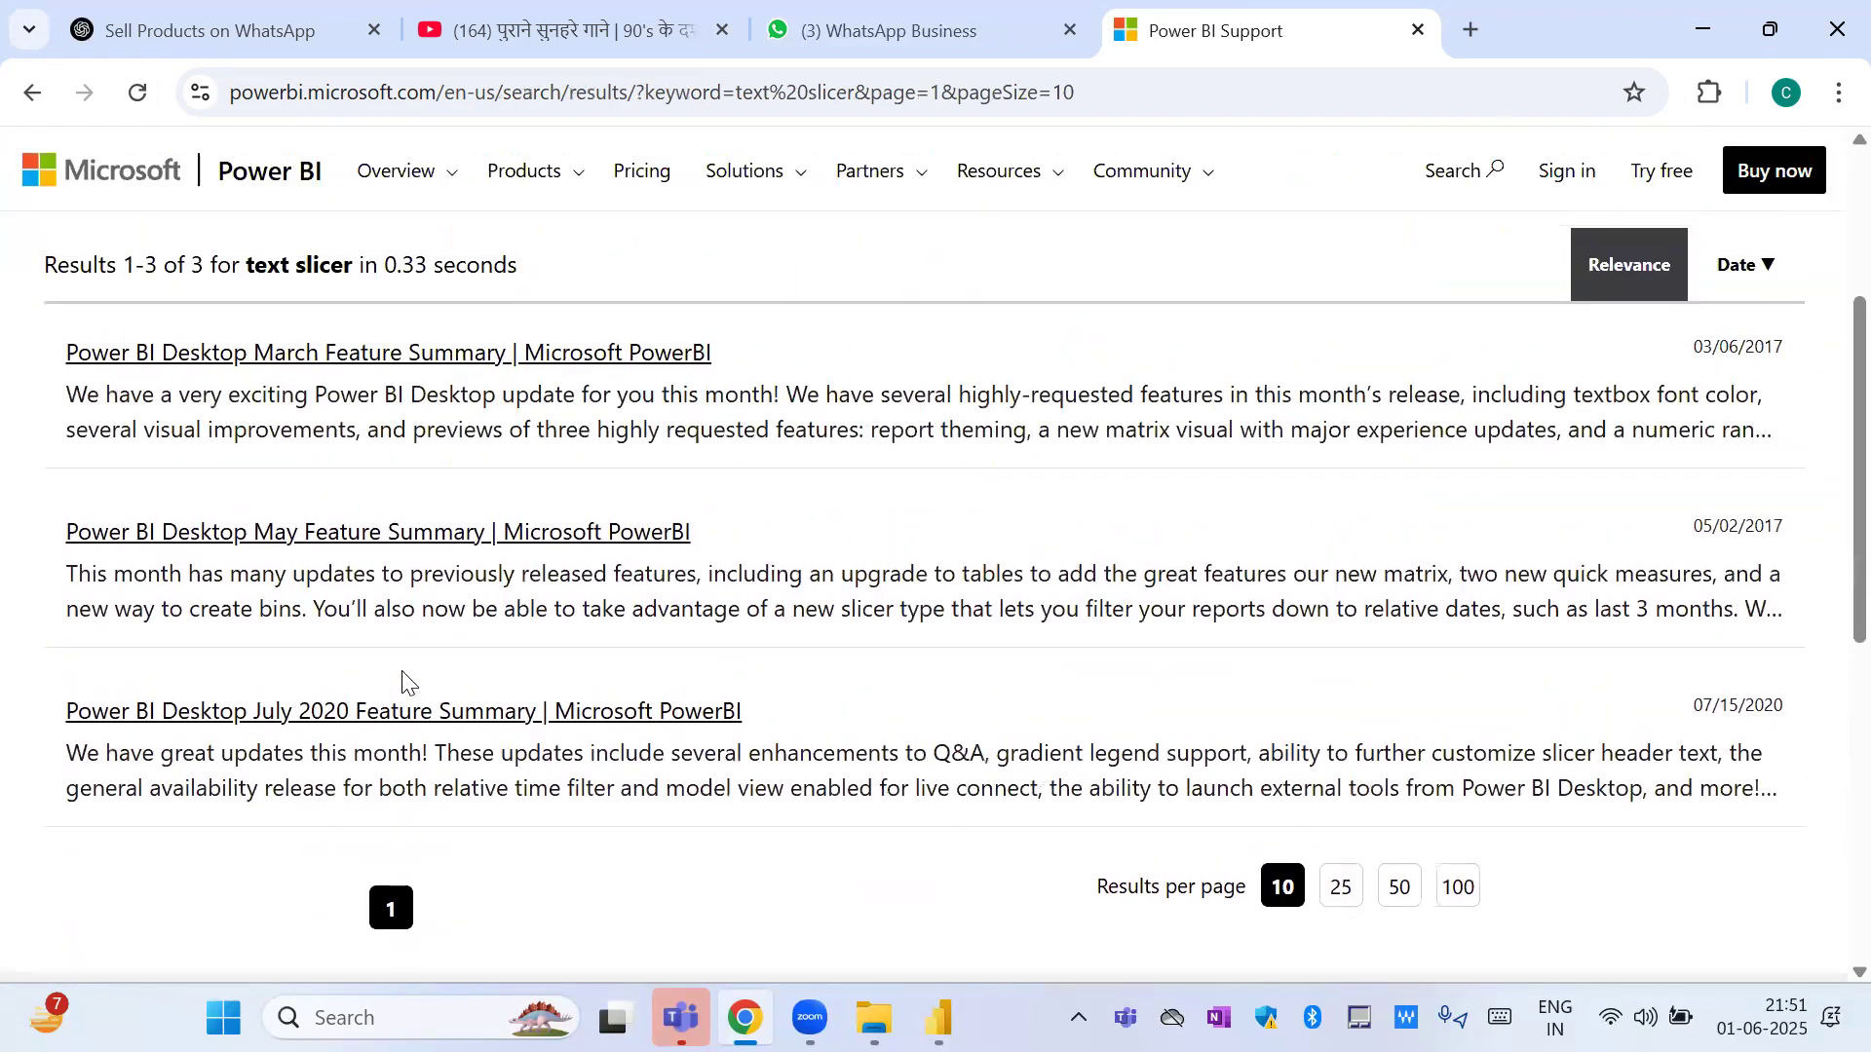
{"action": "left_click", "coordinate": [501, 370]}
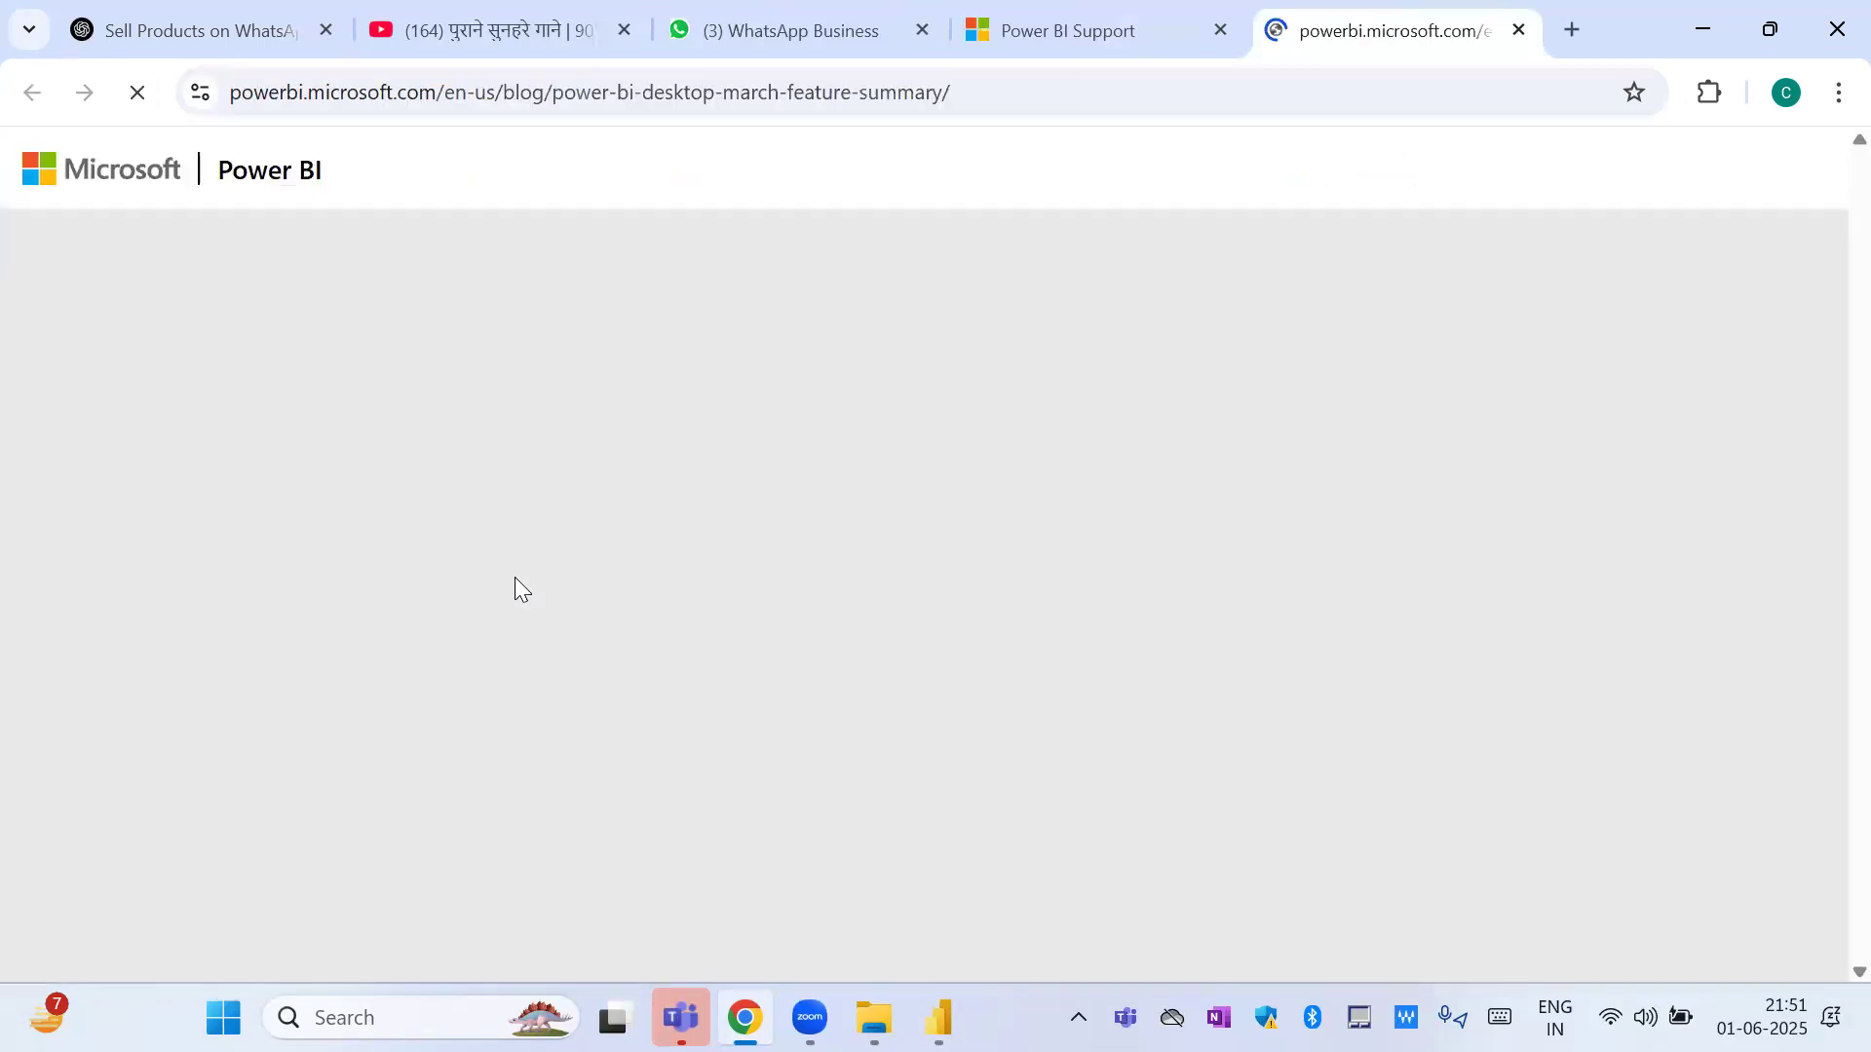
Go to the Numeric range slicer preview section of the post and read its introduction.
{"action": "scroll", "coordinate": [515, 585], "scroll_direction": "down", "scroll_amount": 8}
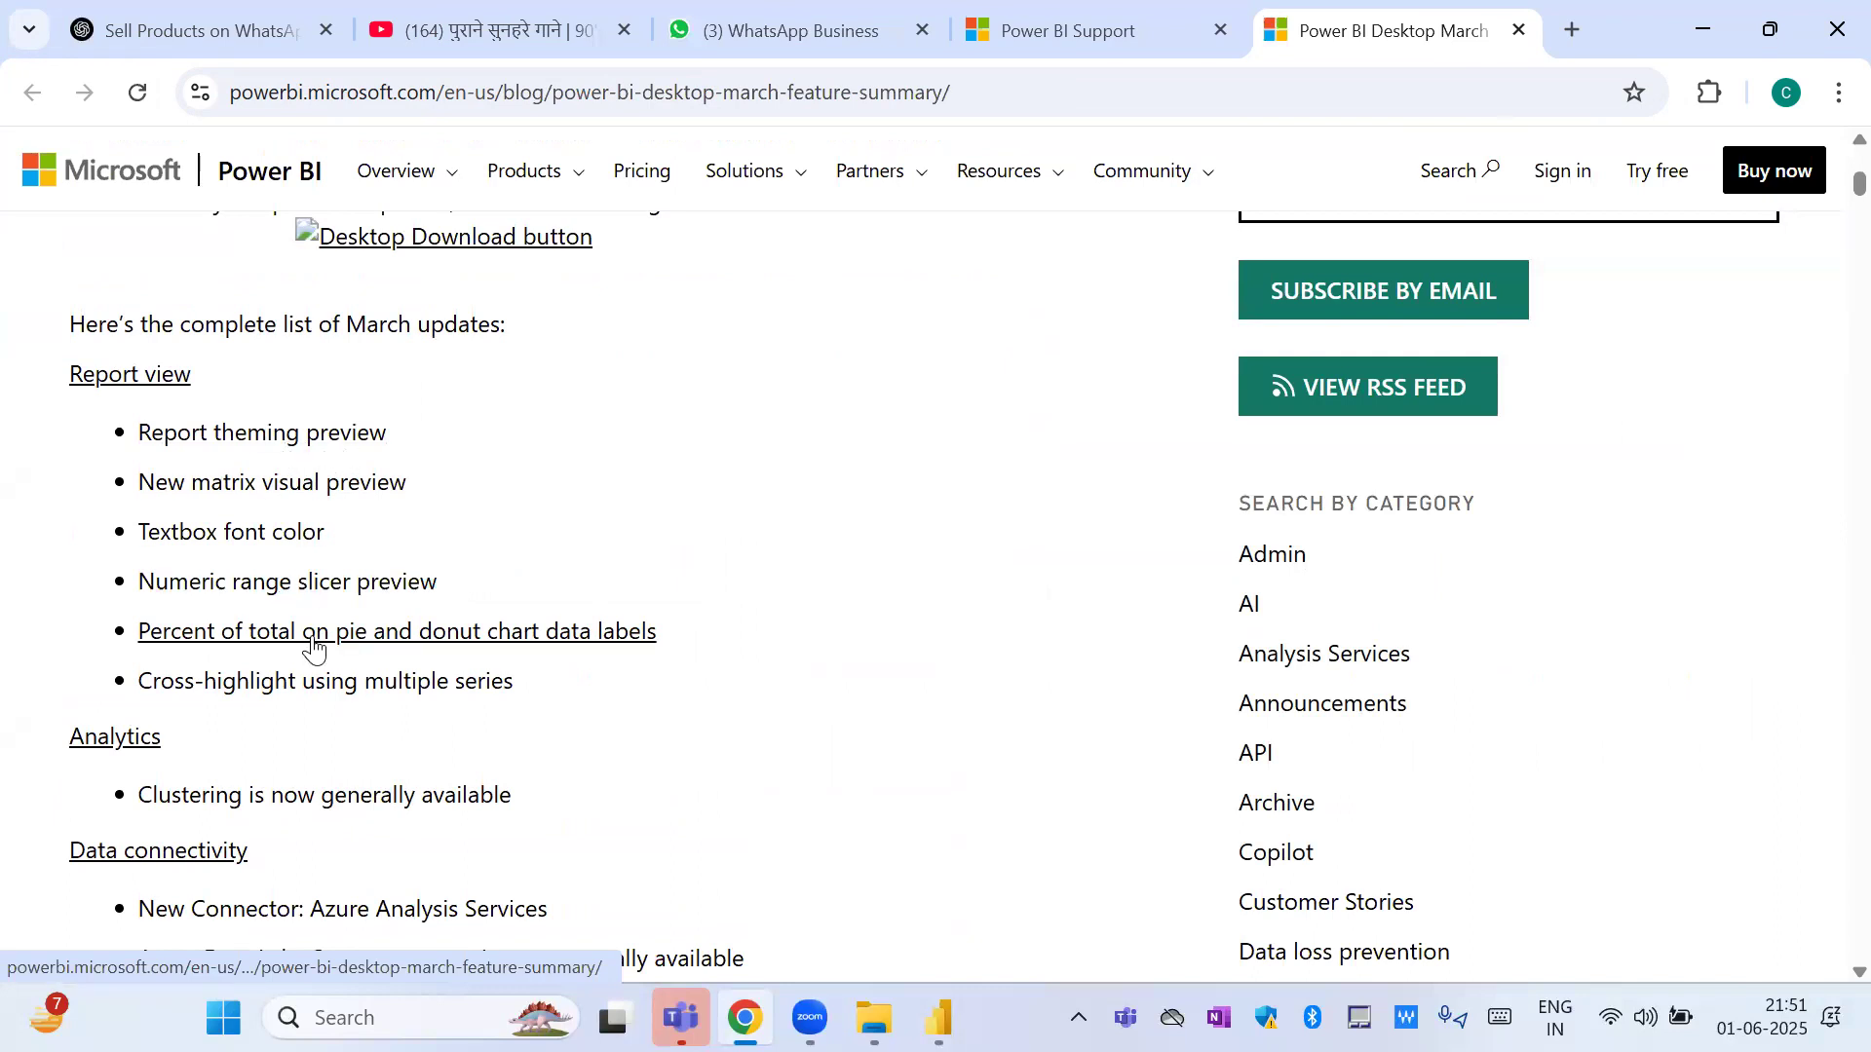
{"action": "scroll", "coordinate": [313, 650], "scroll_direction": "down", "scroll_amount": 1}
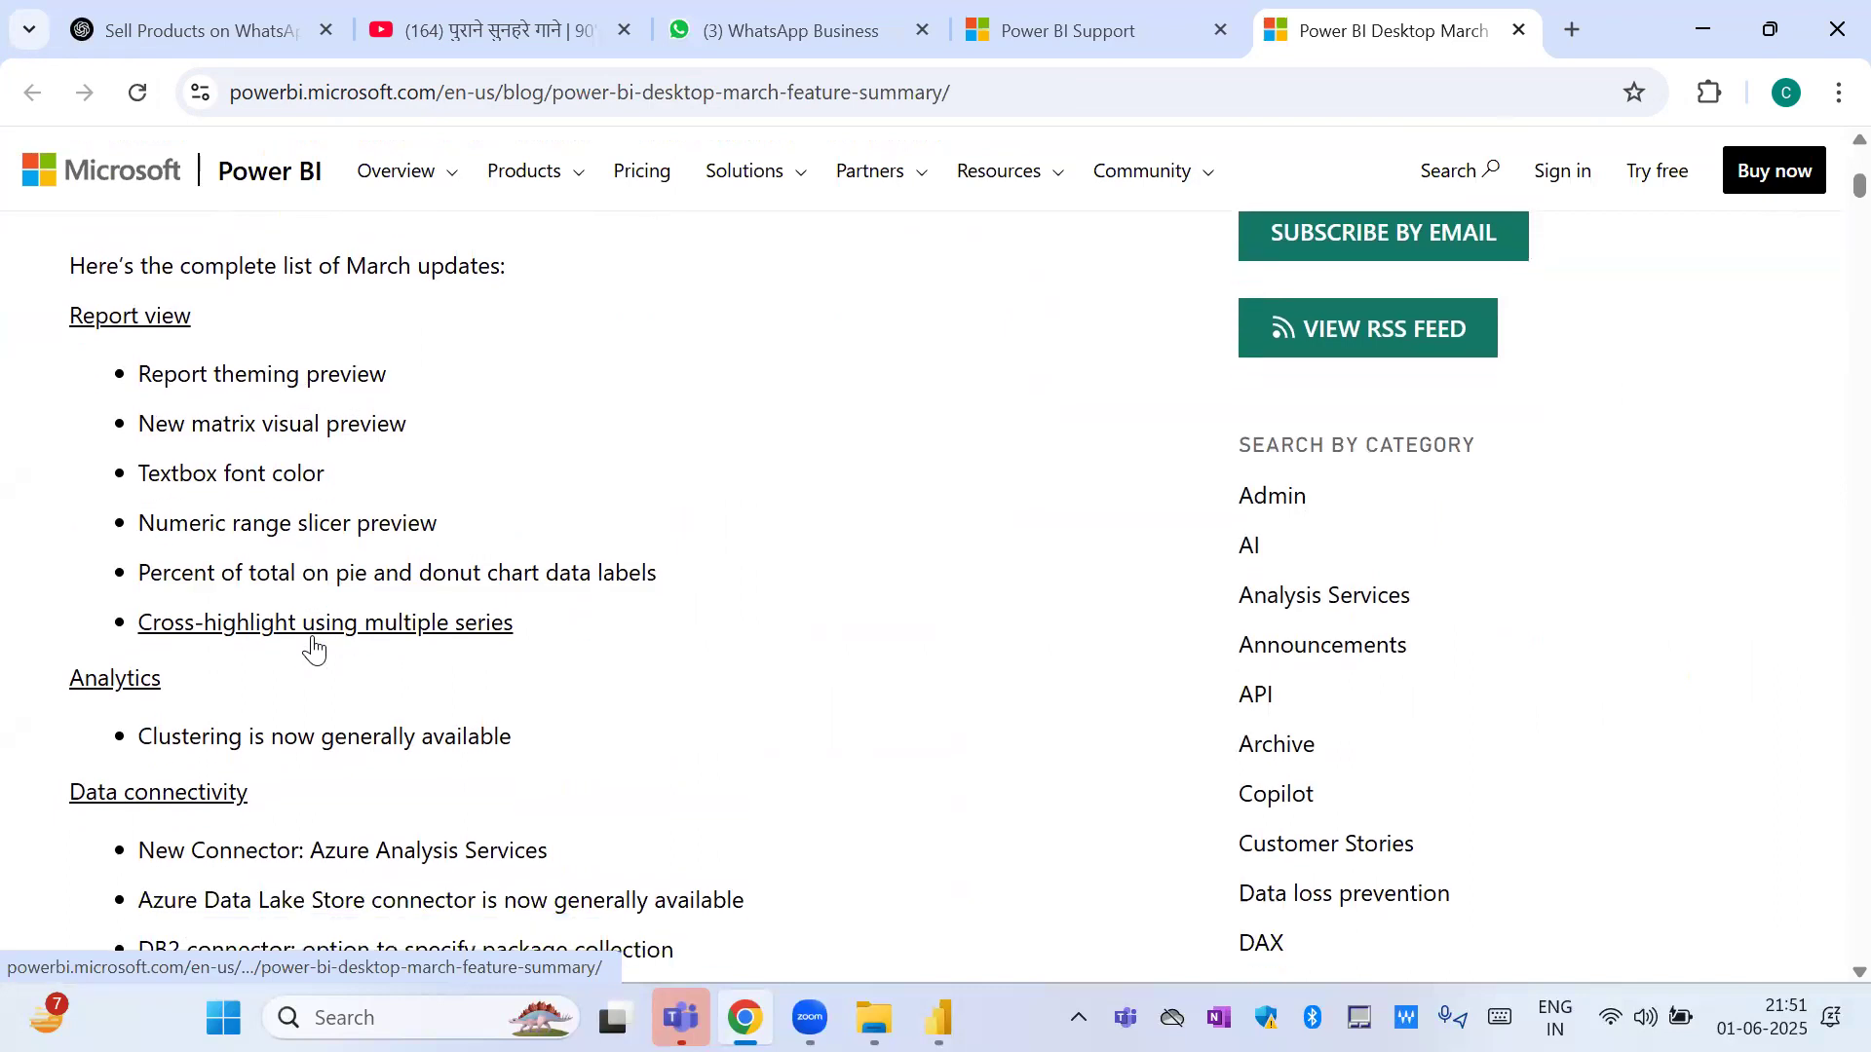
{"action": "left_click", "coordinate": [308, 527]}
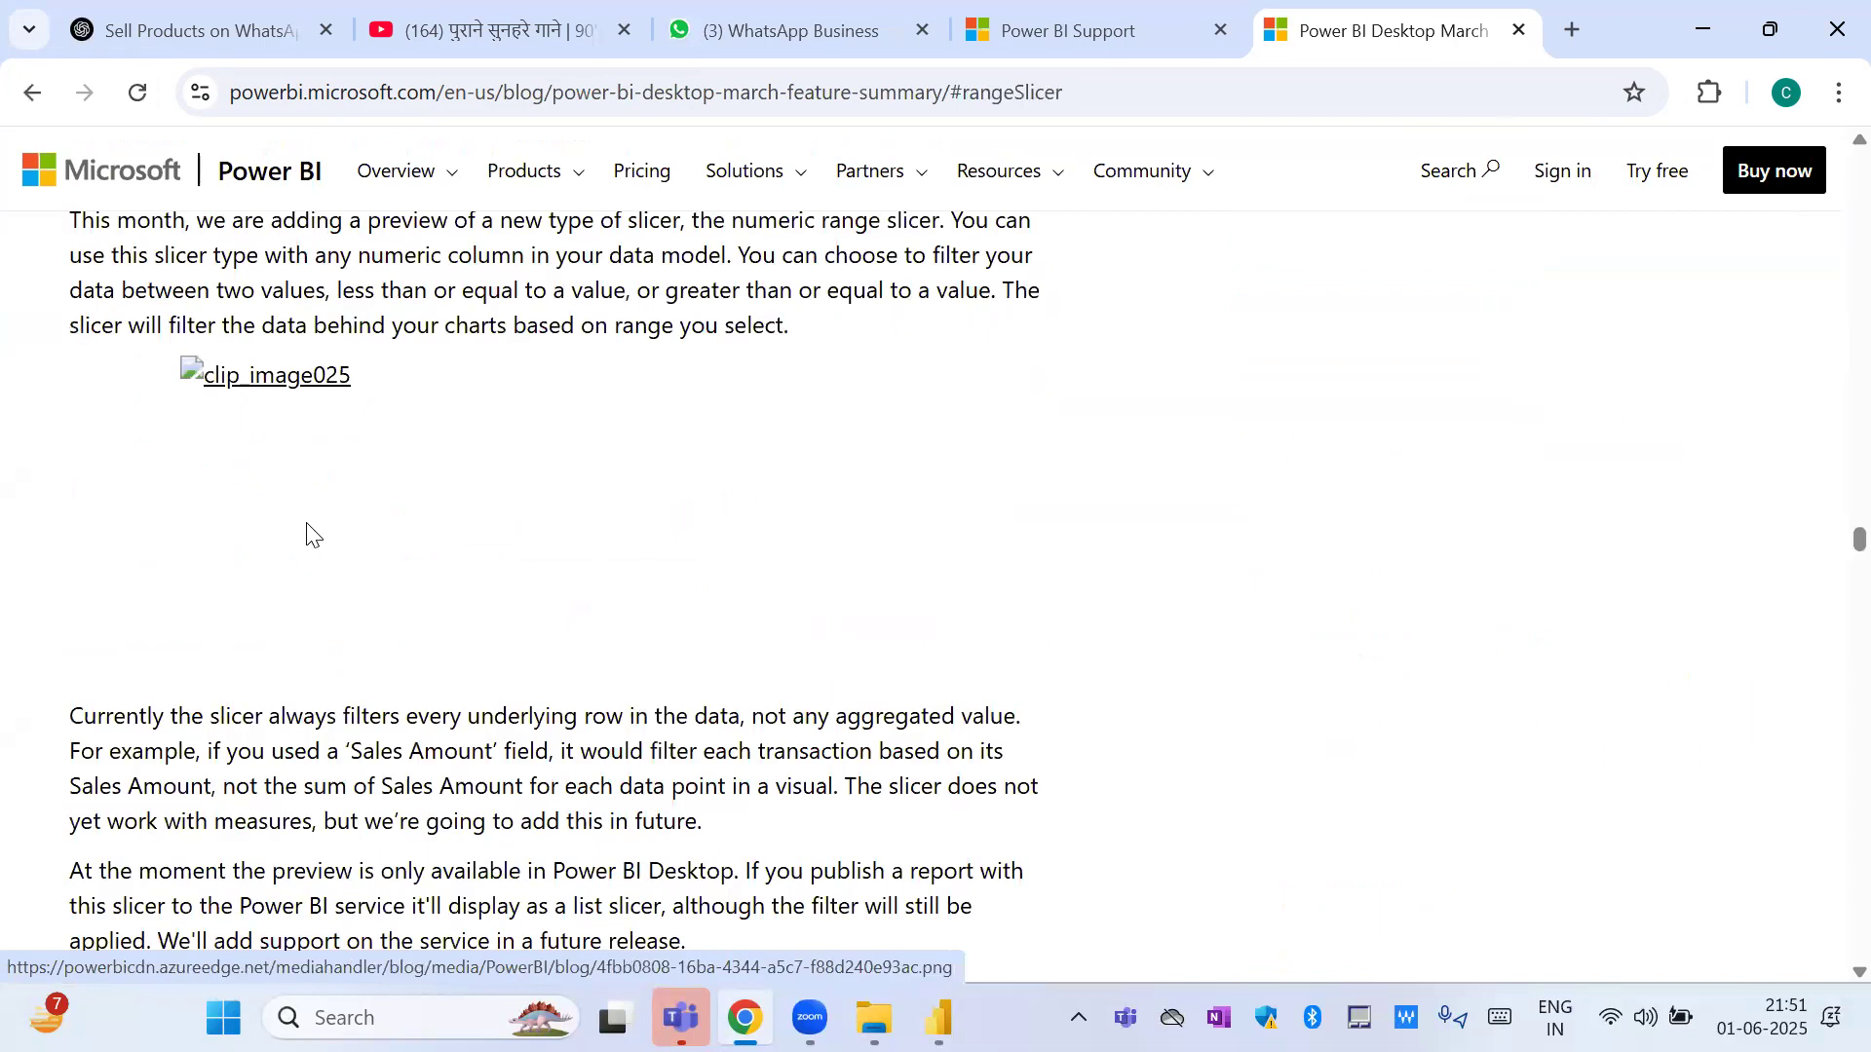
{"action": "scroll", "coordinate": [627, 682], "scroll_direction": "up", "scroll_amount": 4}
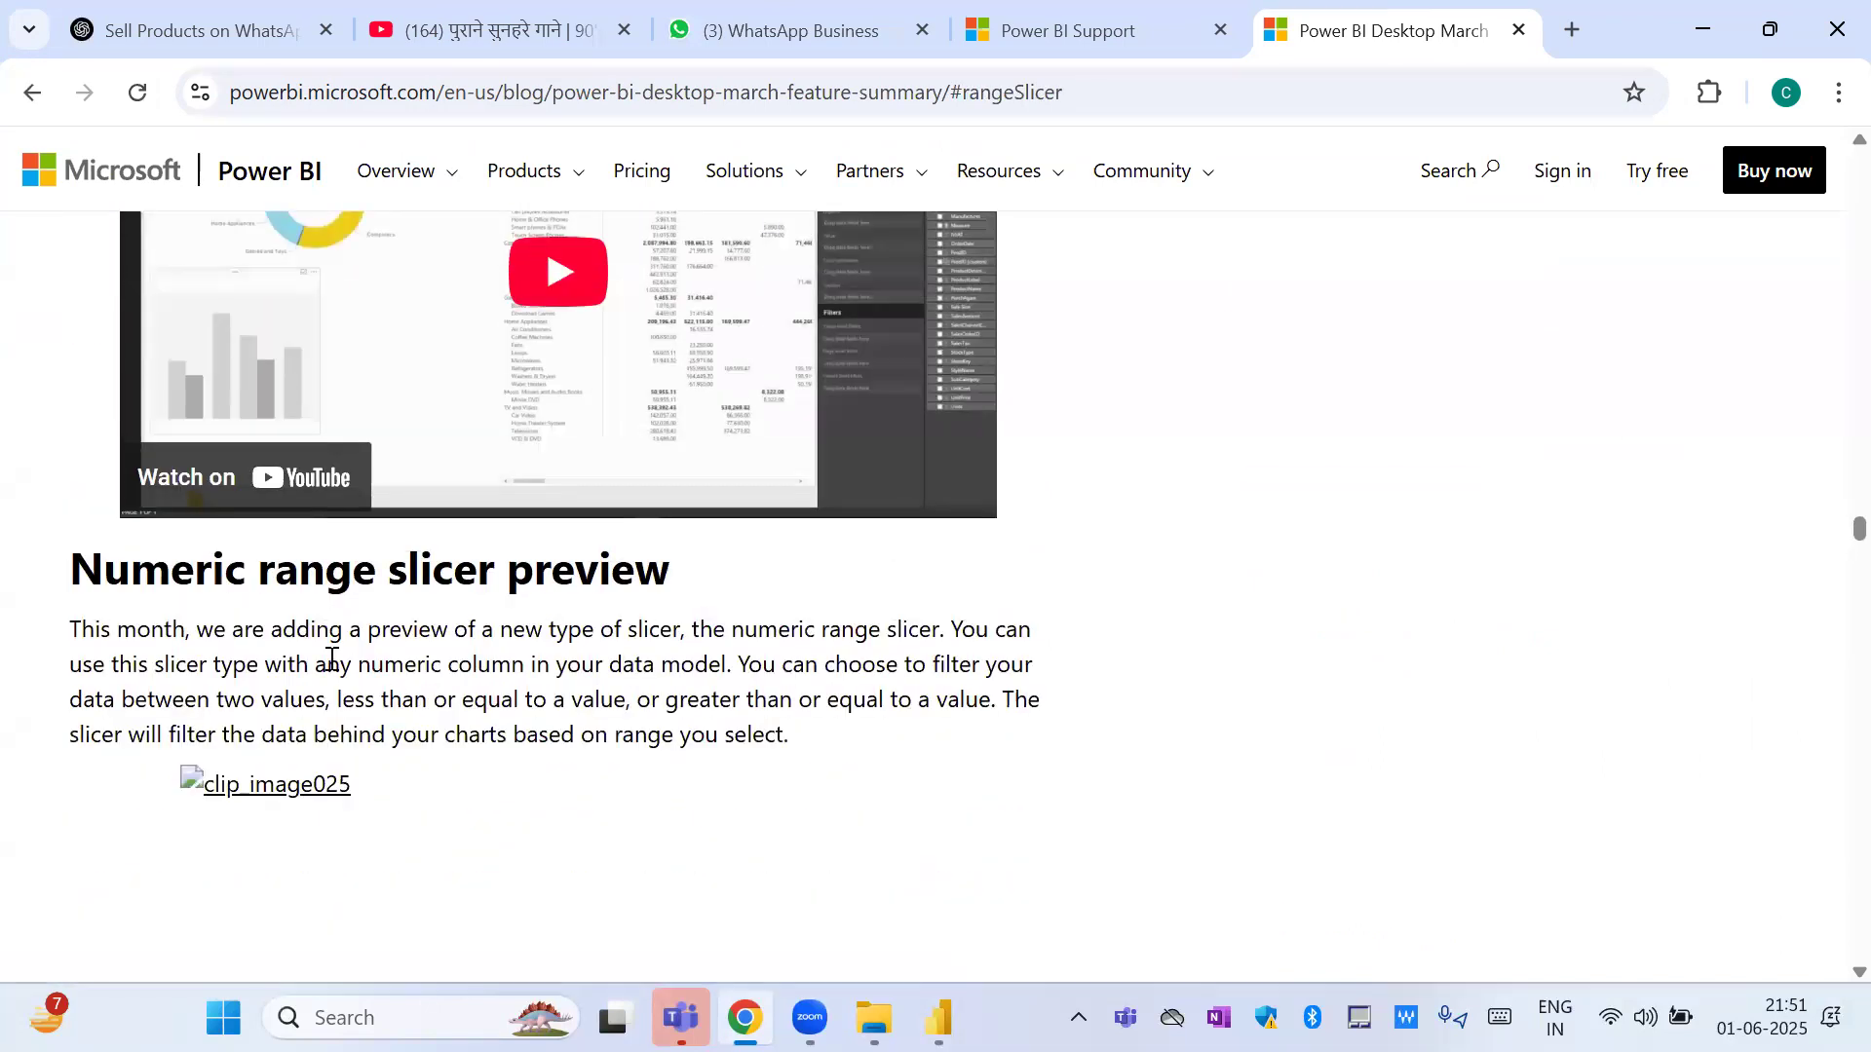
{"action": "left_click_drag", "start_coordinate": [174, 630], "coordinate": [522, 653]}
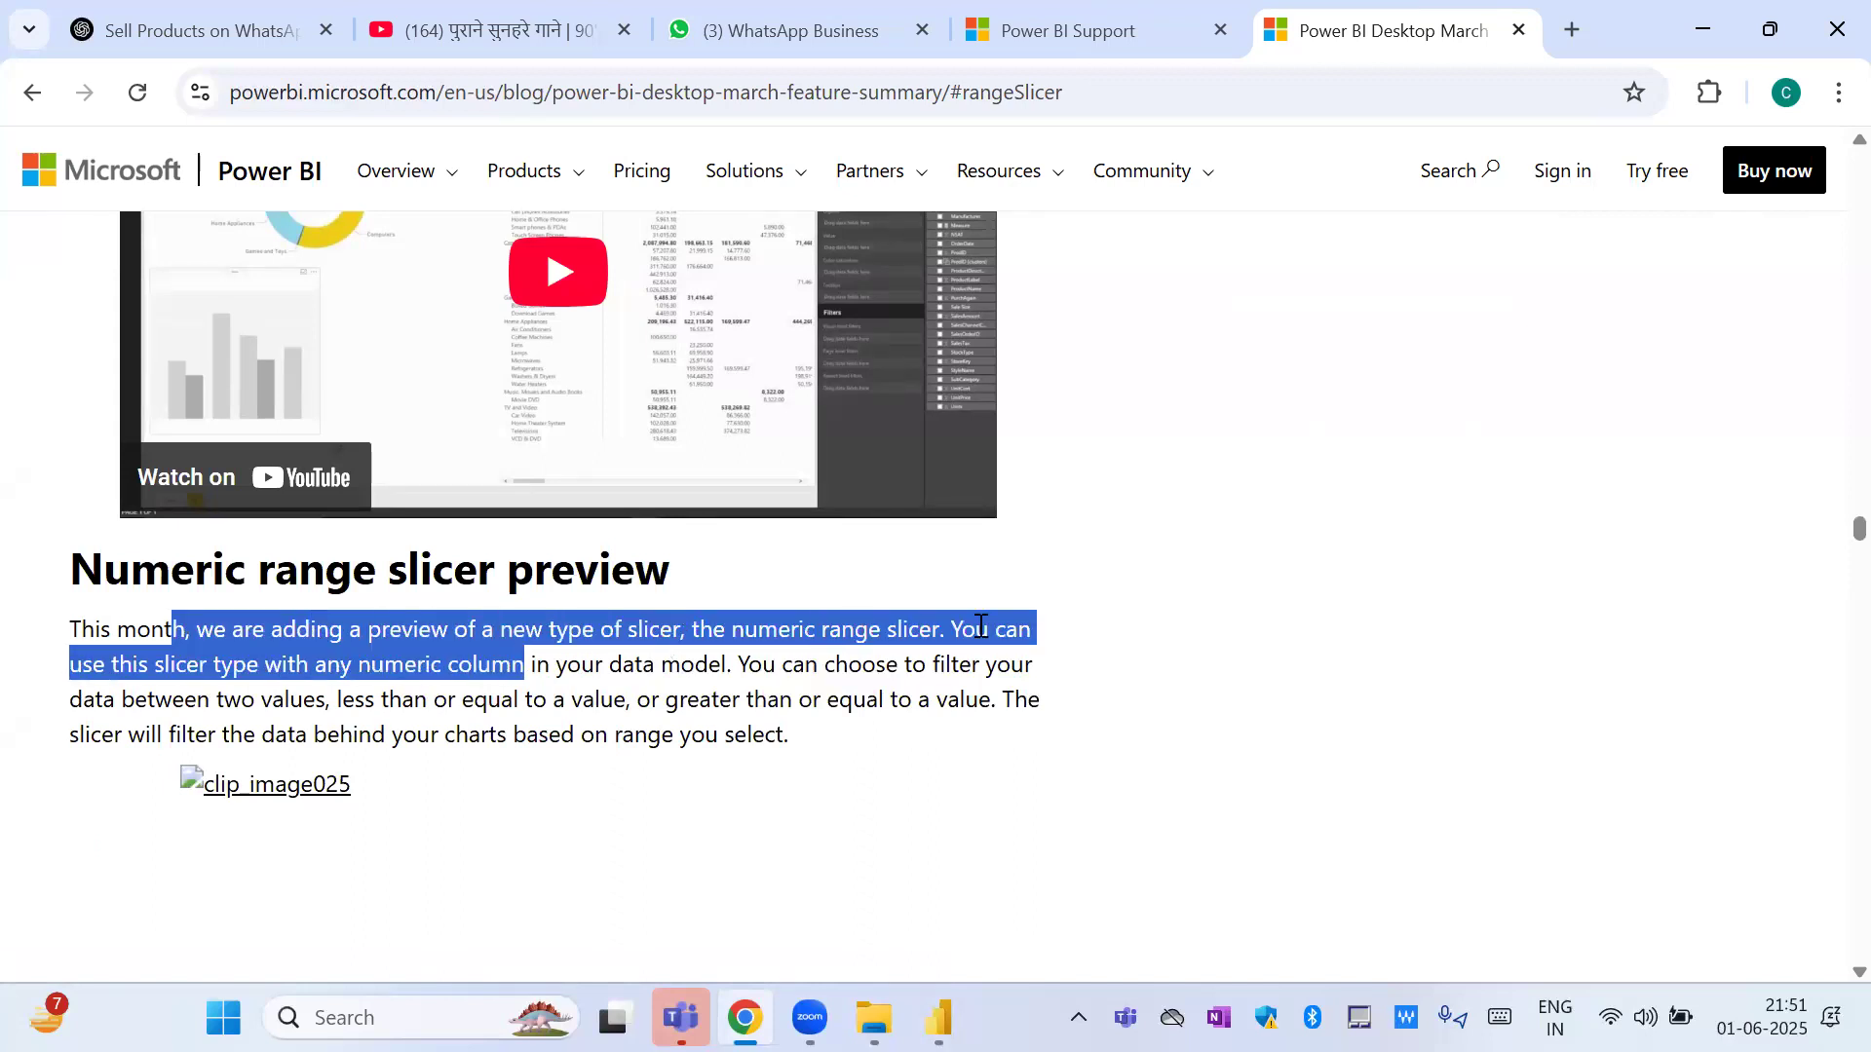
{"action": "left_click", "coordinate": [236, 668]}
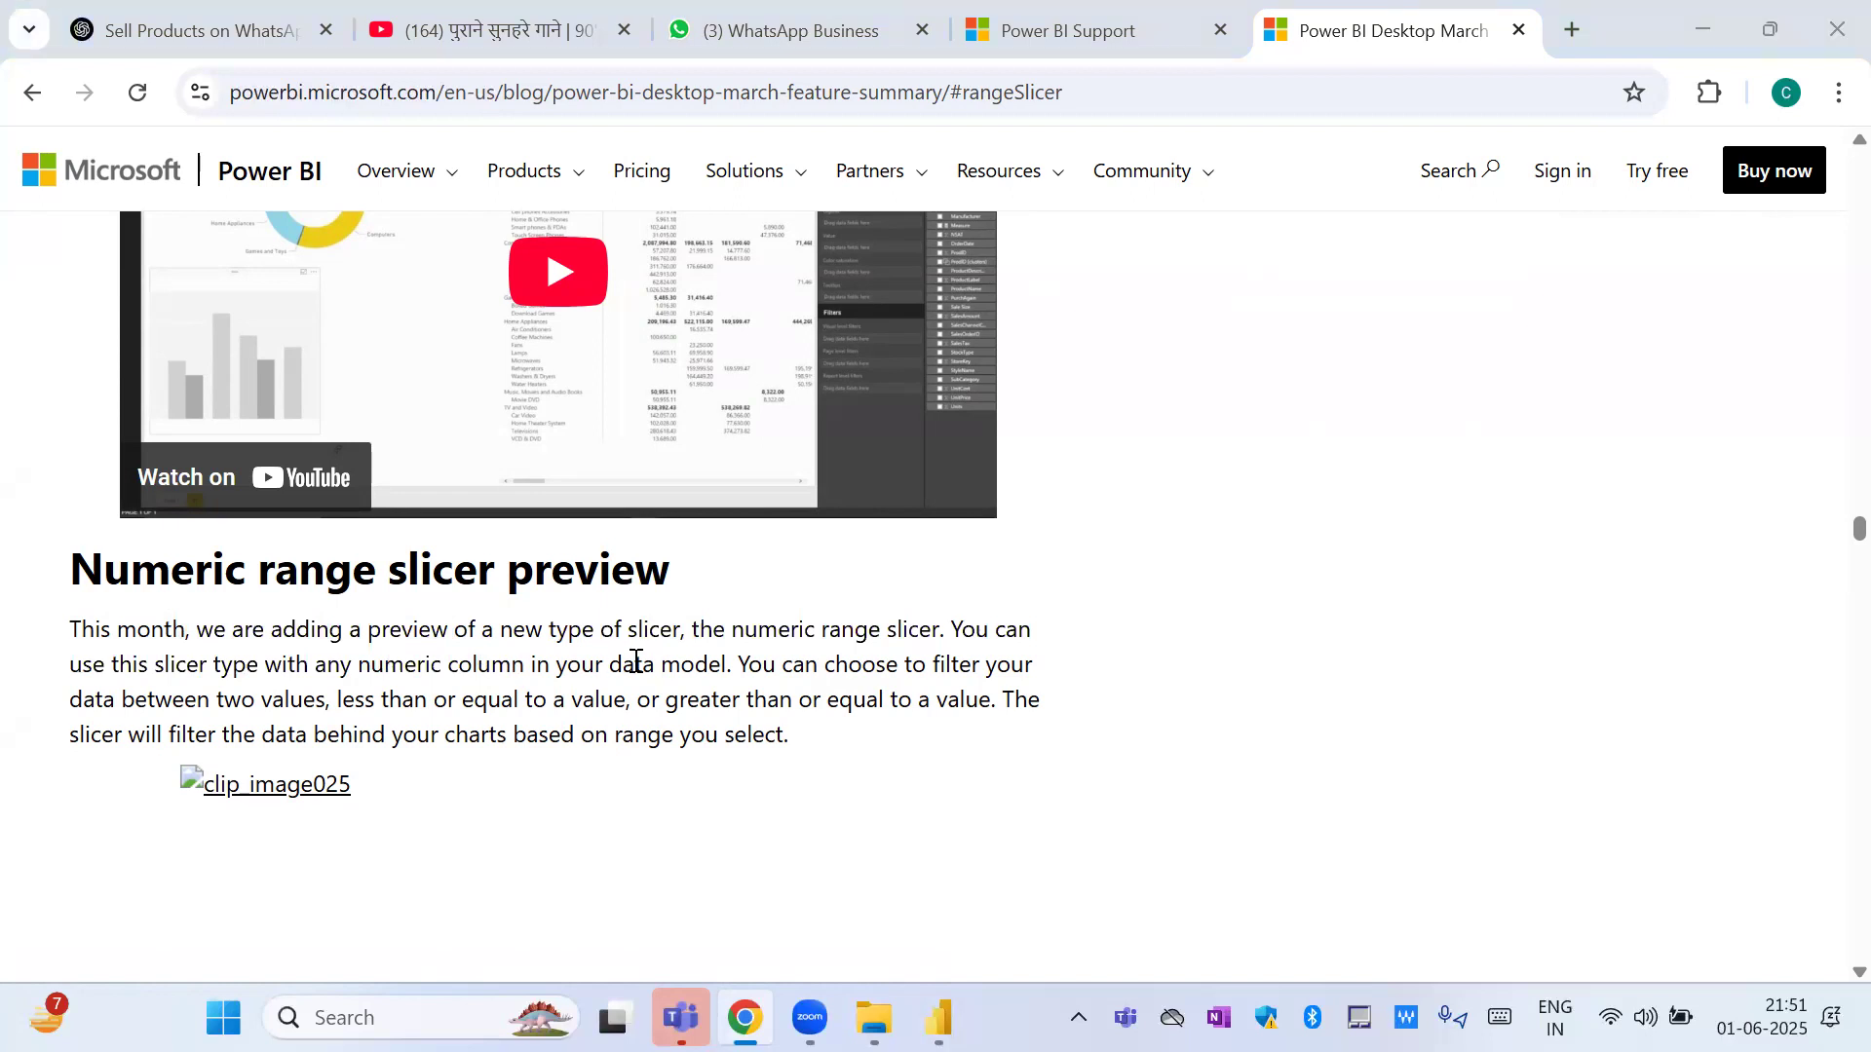
Switch to the Data Analysis Class Batch 22 report in Power BI Desktop and open its Pie Chart page.
{"action": "key", "text": "alt+Tab"}
{"action": "key", "text": "alt+Tab"}
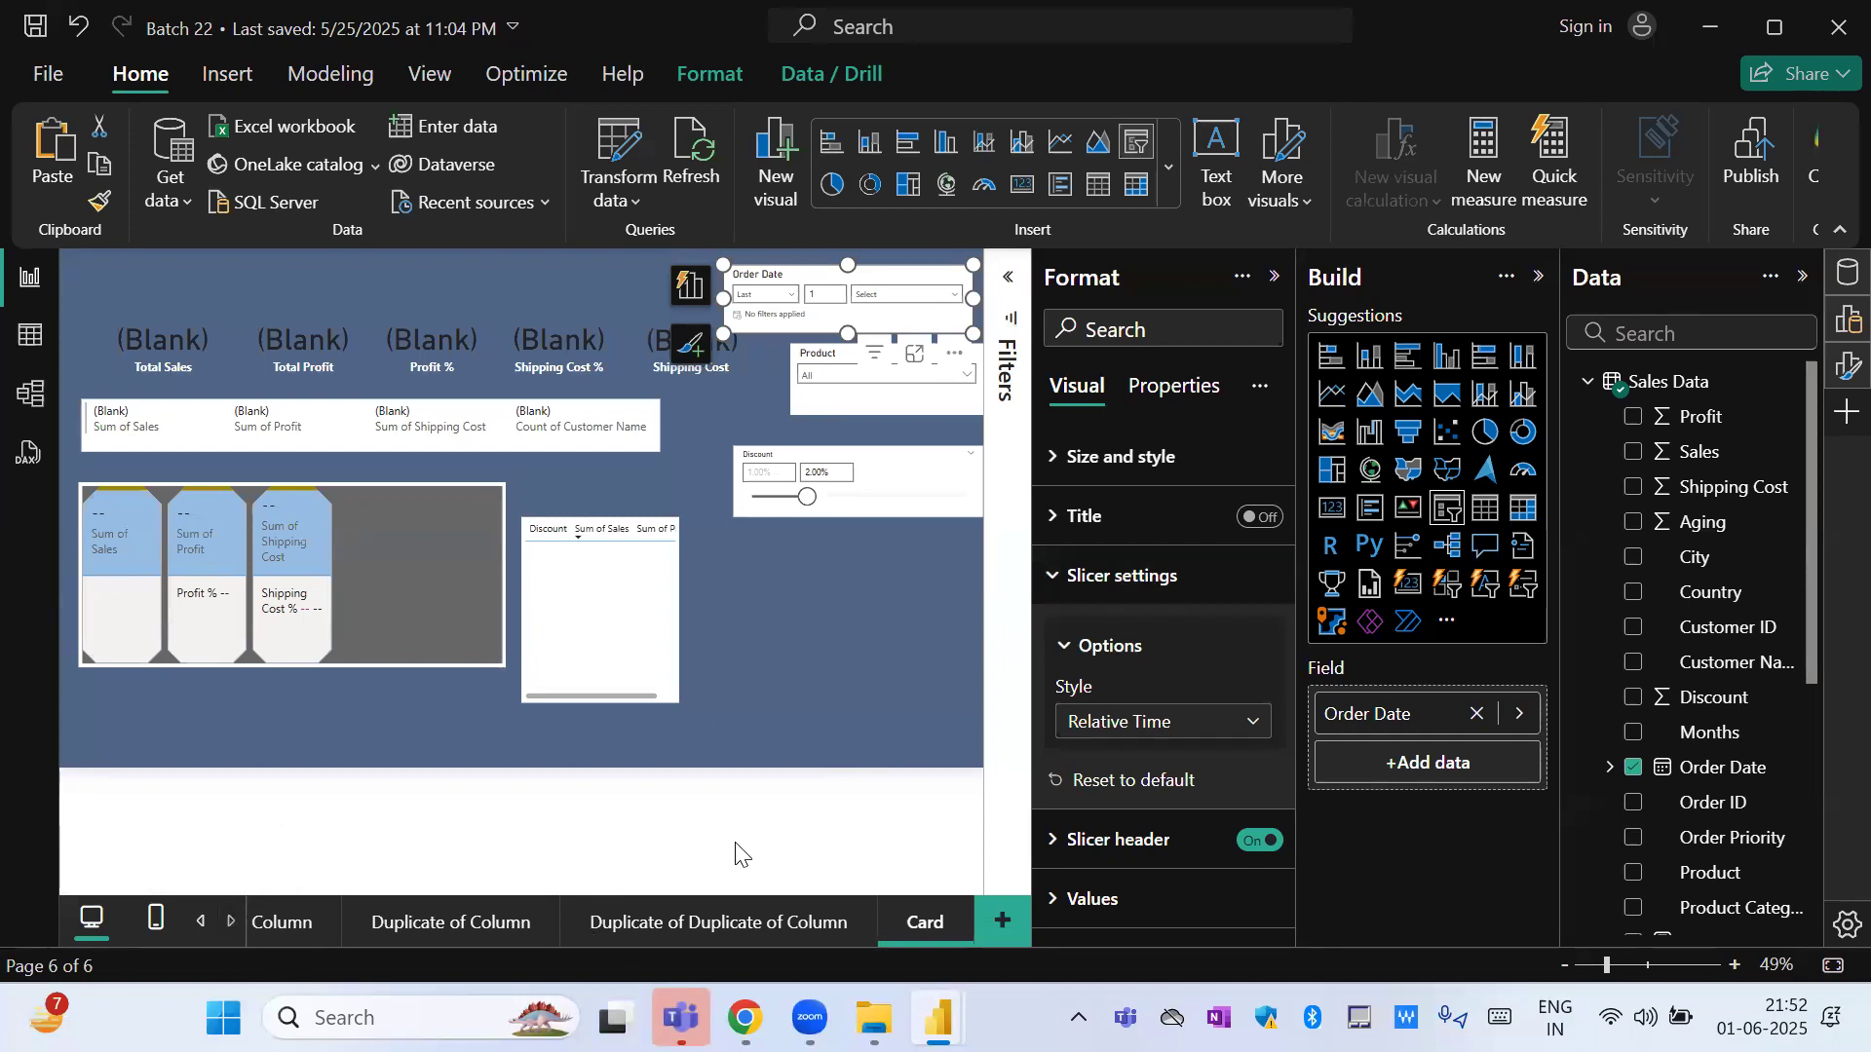
{"action": "key", "text": "alt+Tab"}
{"action": "key", "text": "alt+Tab"}
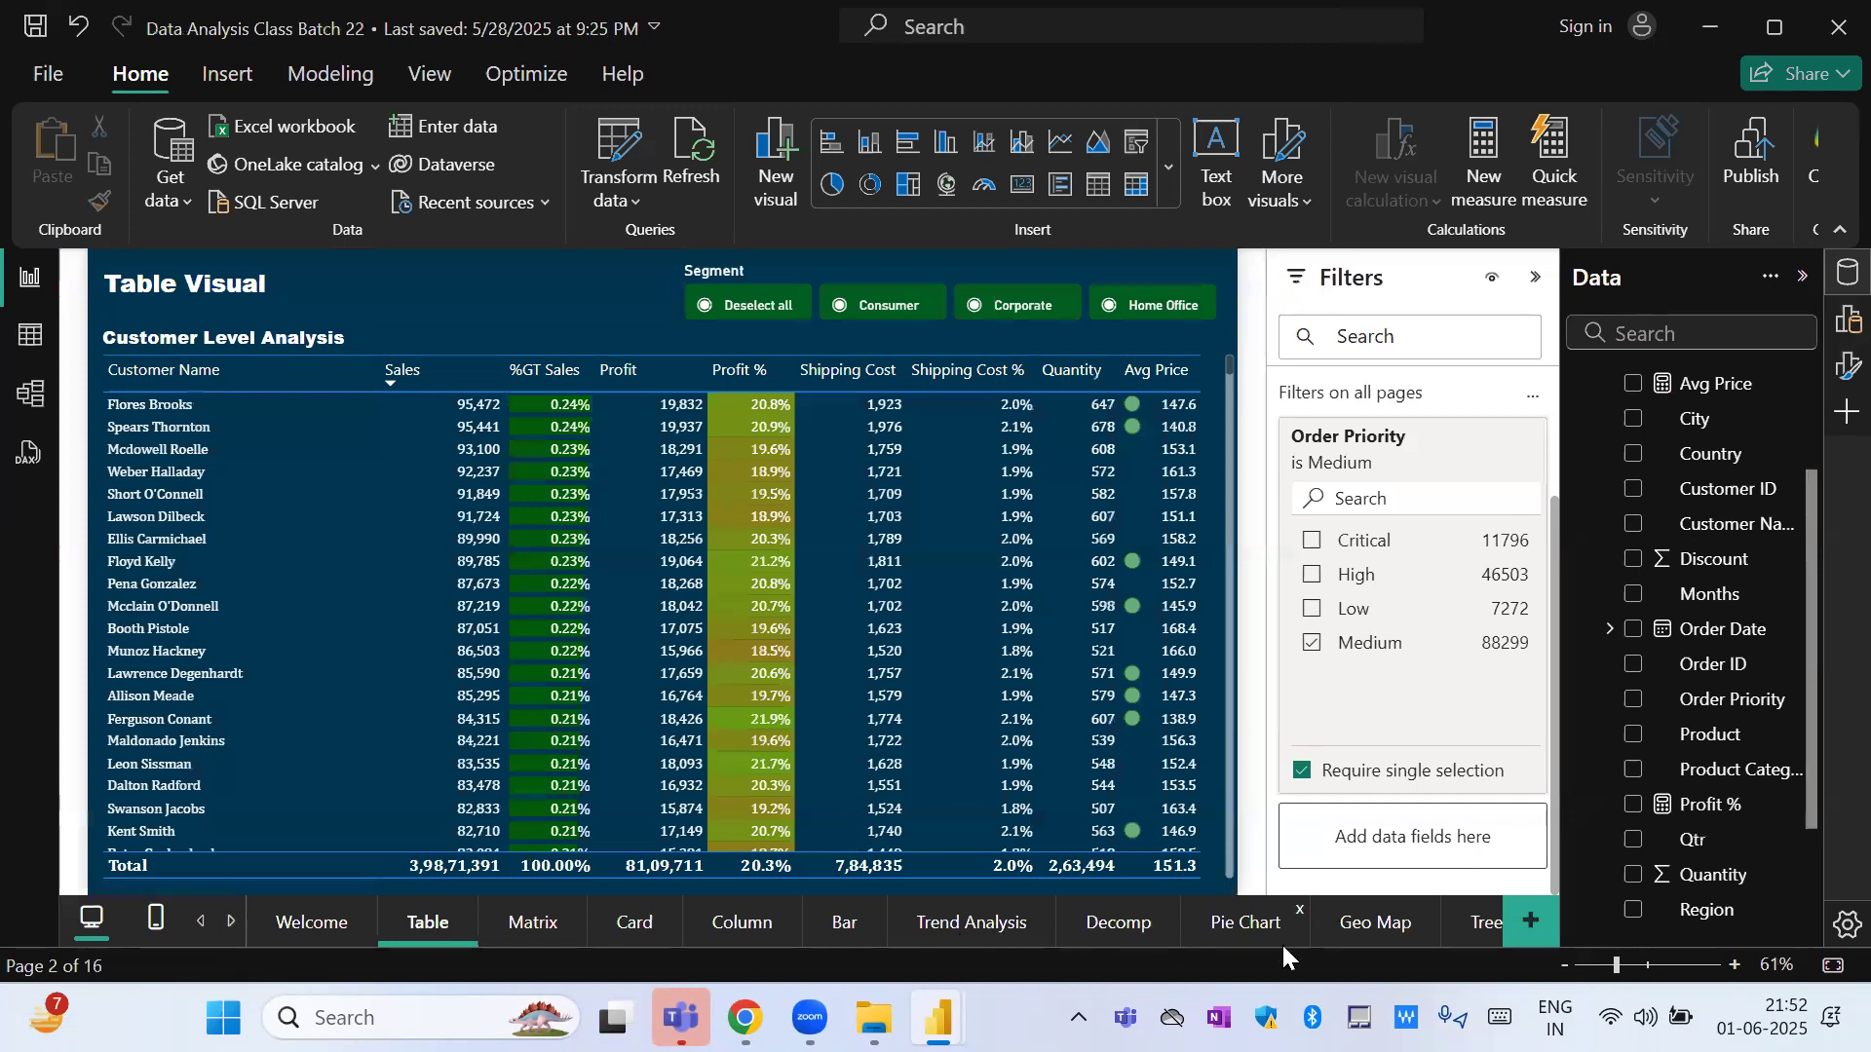
{"action": "left_click", "coordinate": [1252, 924]}
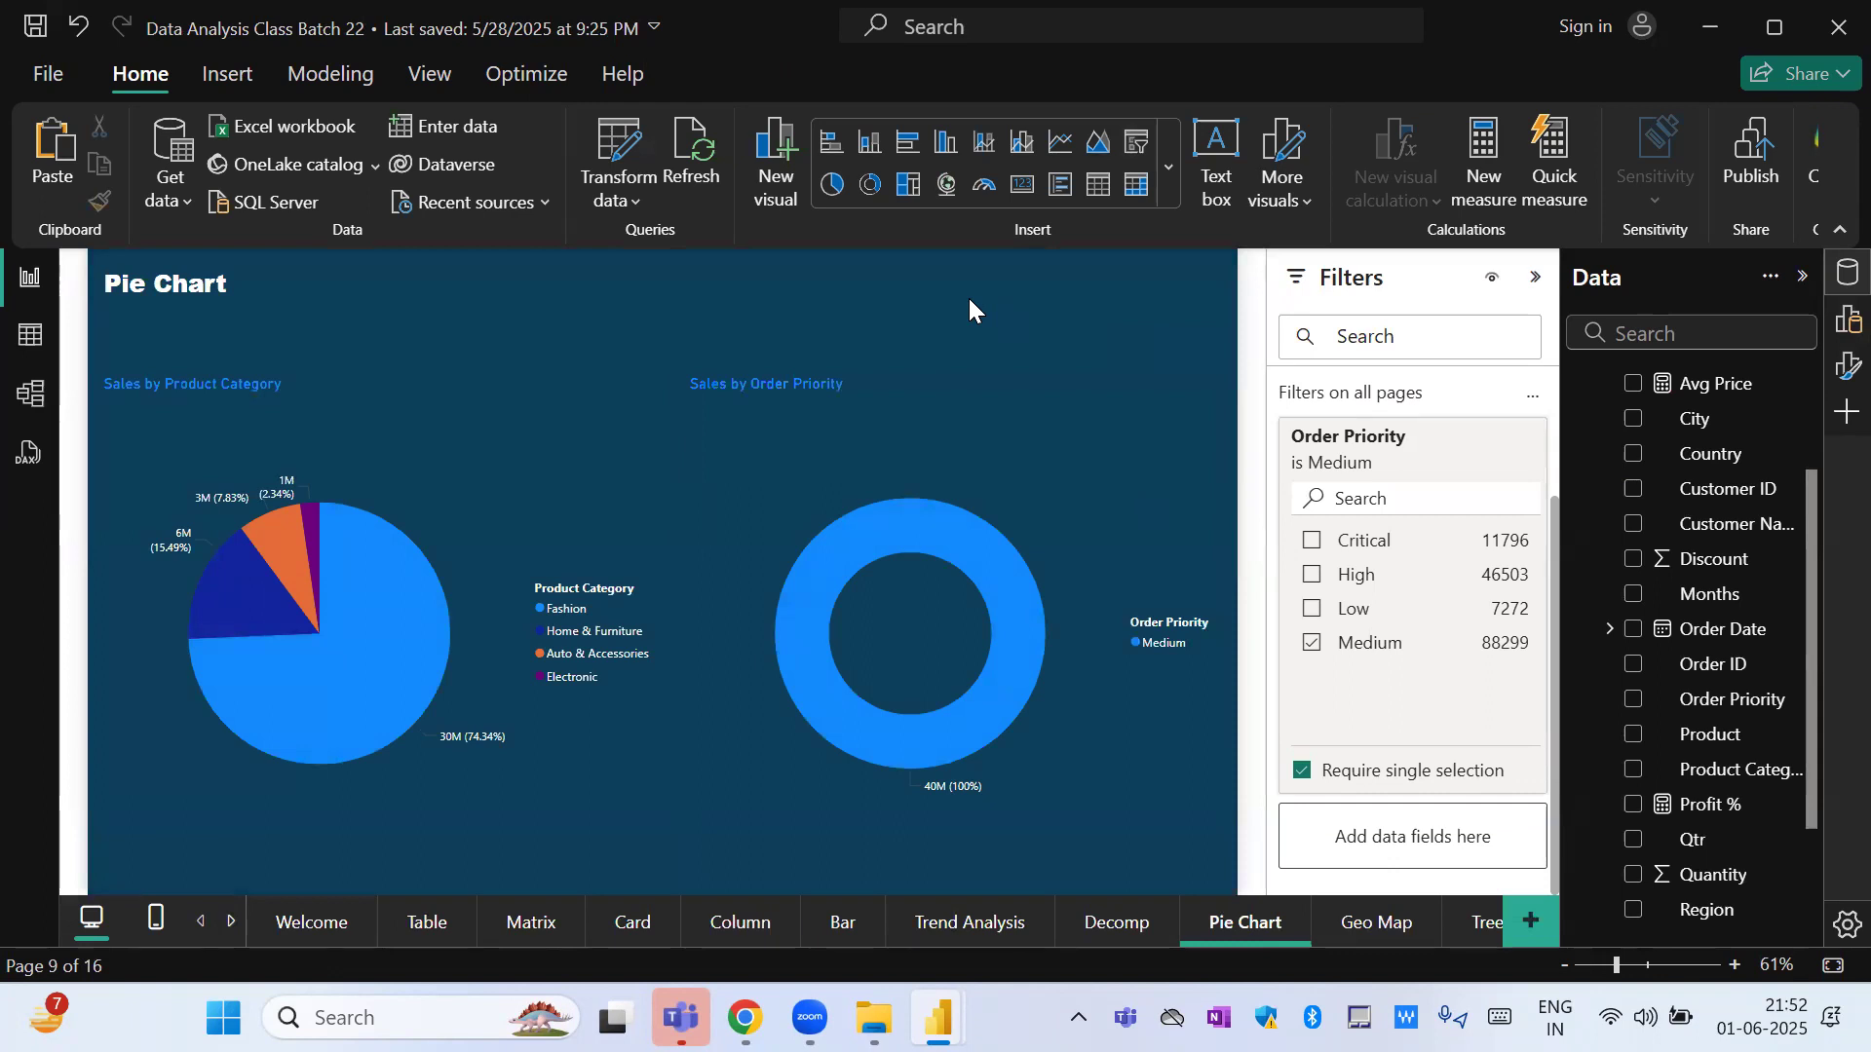
Clear the Order Priority selection in the all-pages filters and remove that filter from the report.
{"action": "left_click", "coordinate": [1073, 571]}
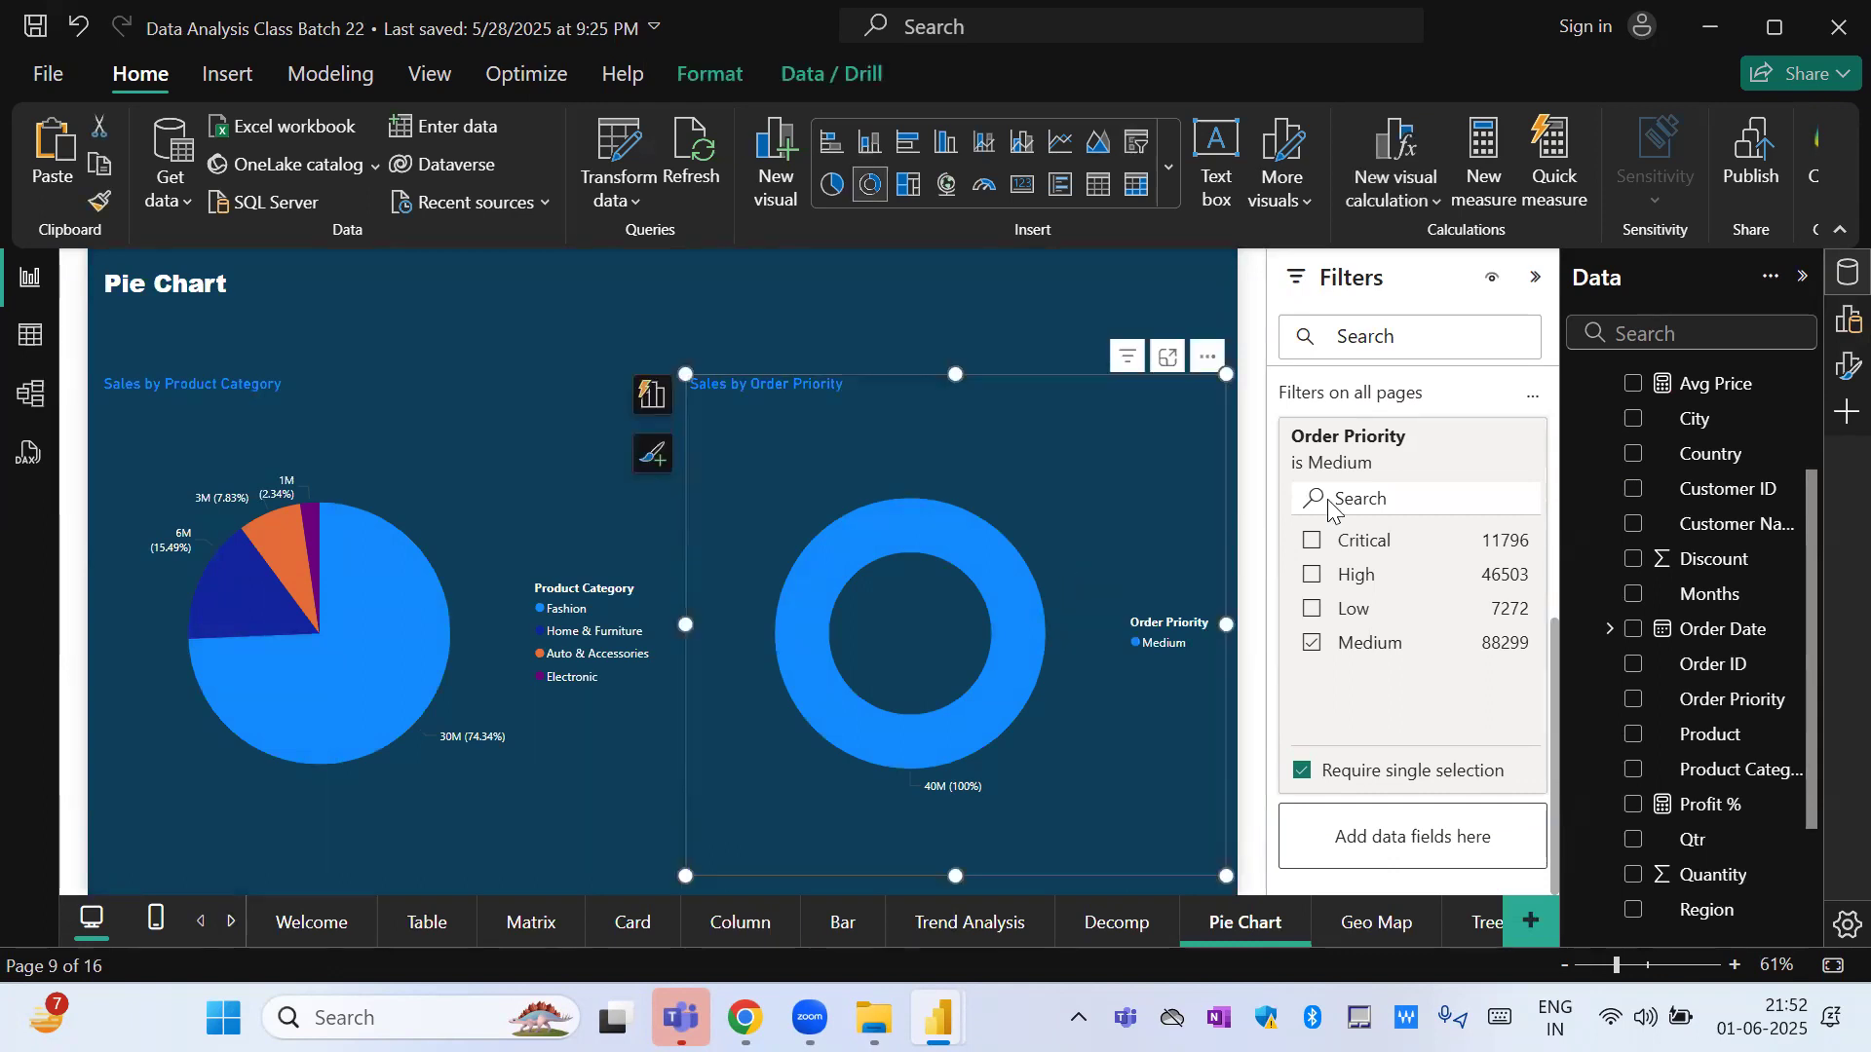
{"action": "left_click", "coordinate": [1490, 472]}
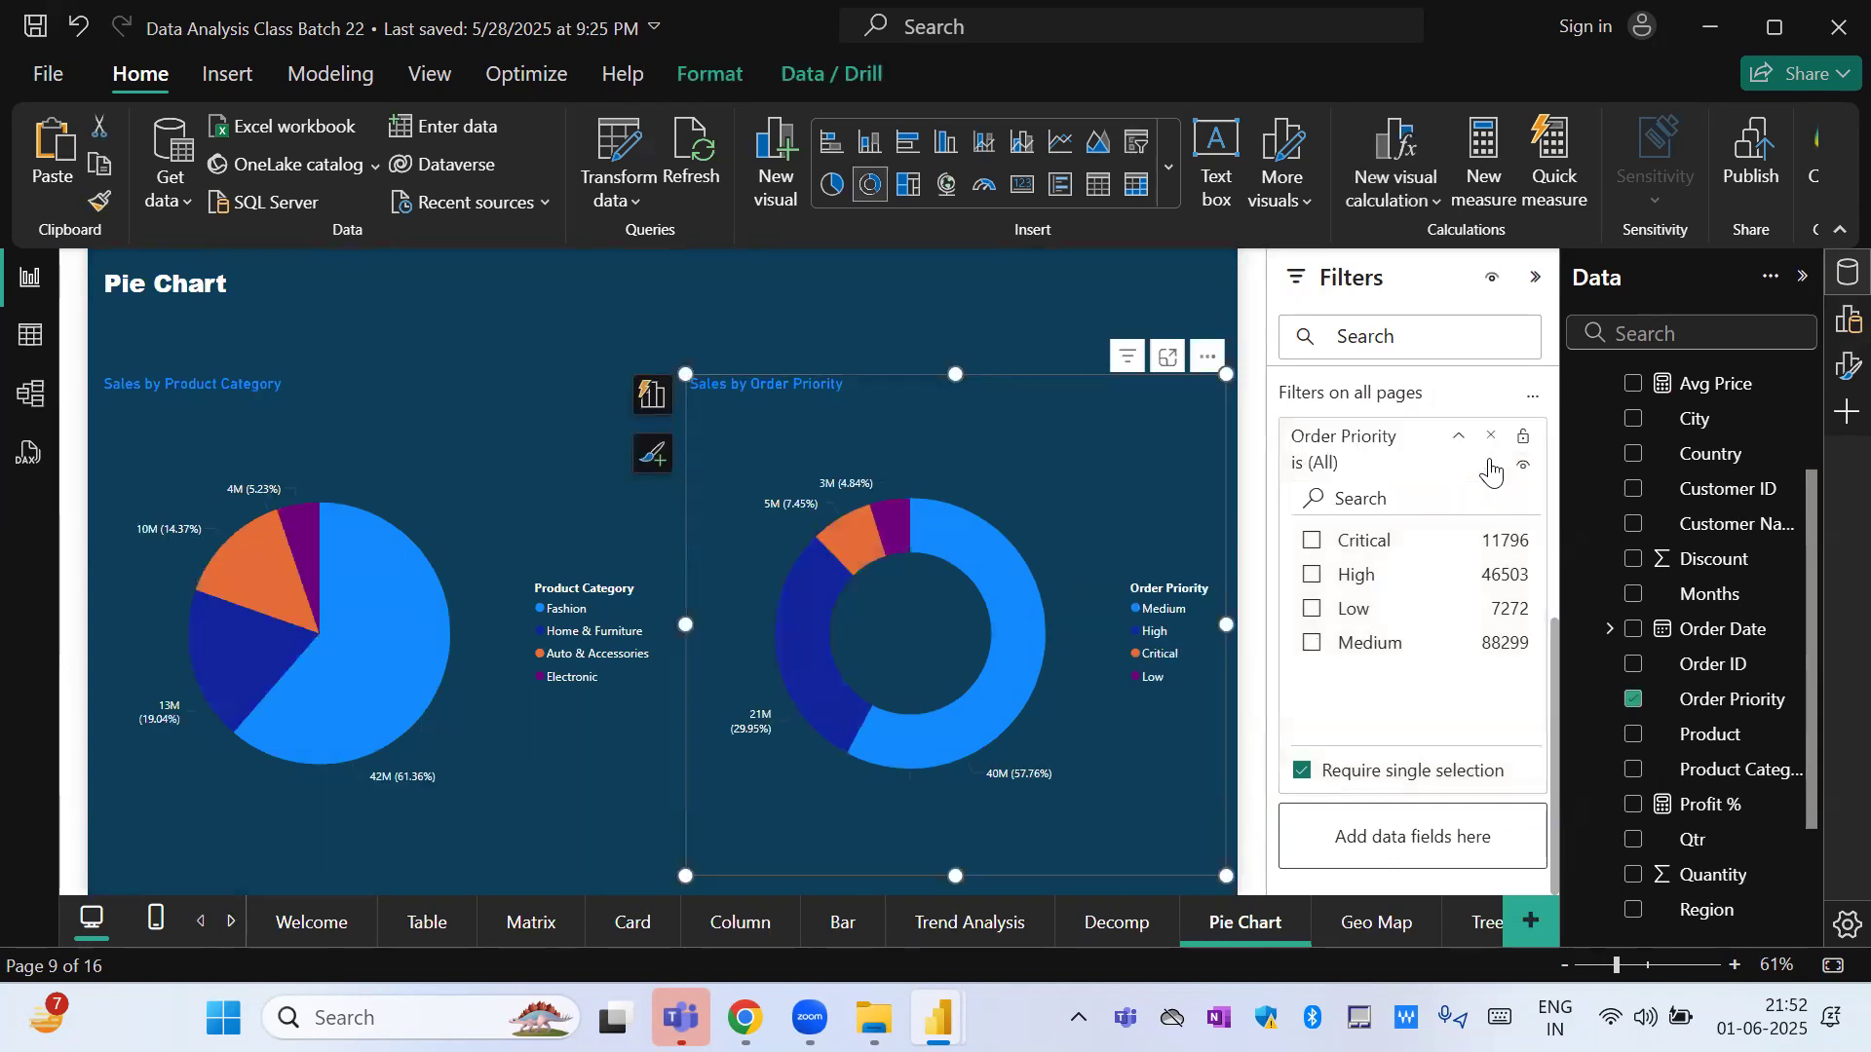
{"action": "left_click", "coordinate": [1083, 276]}
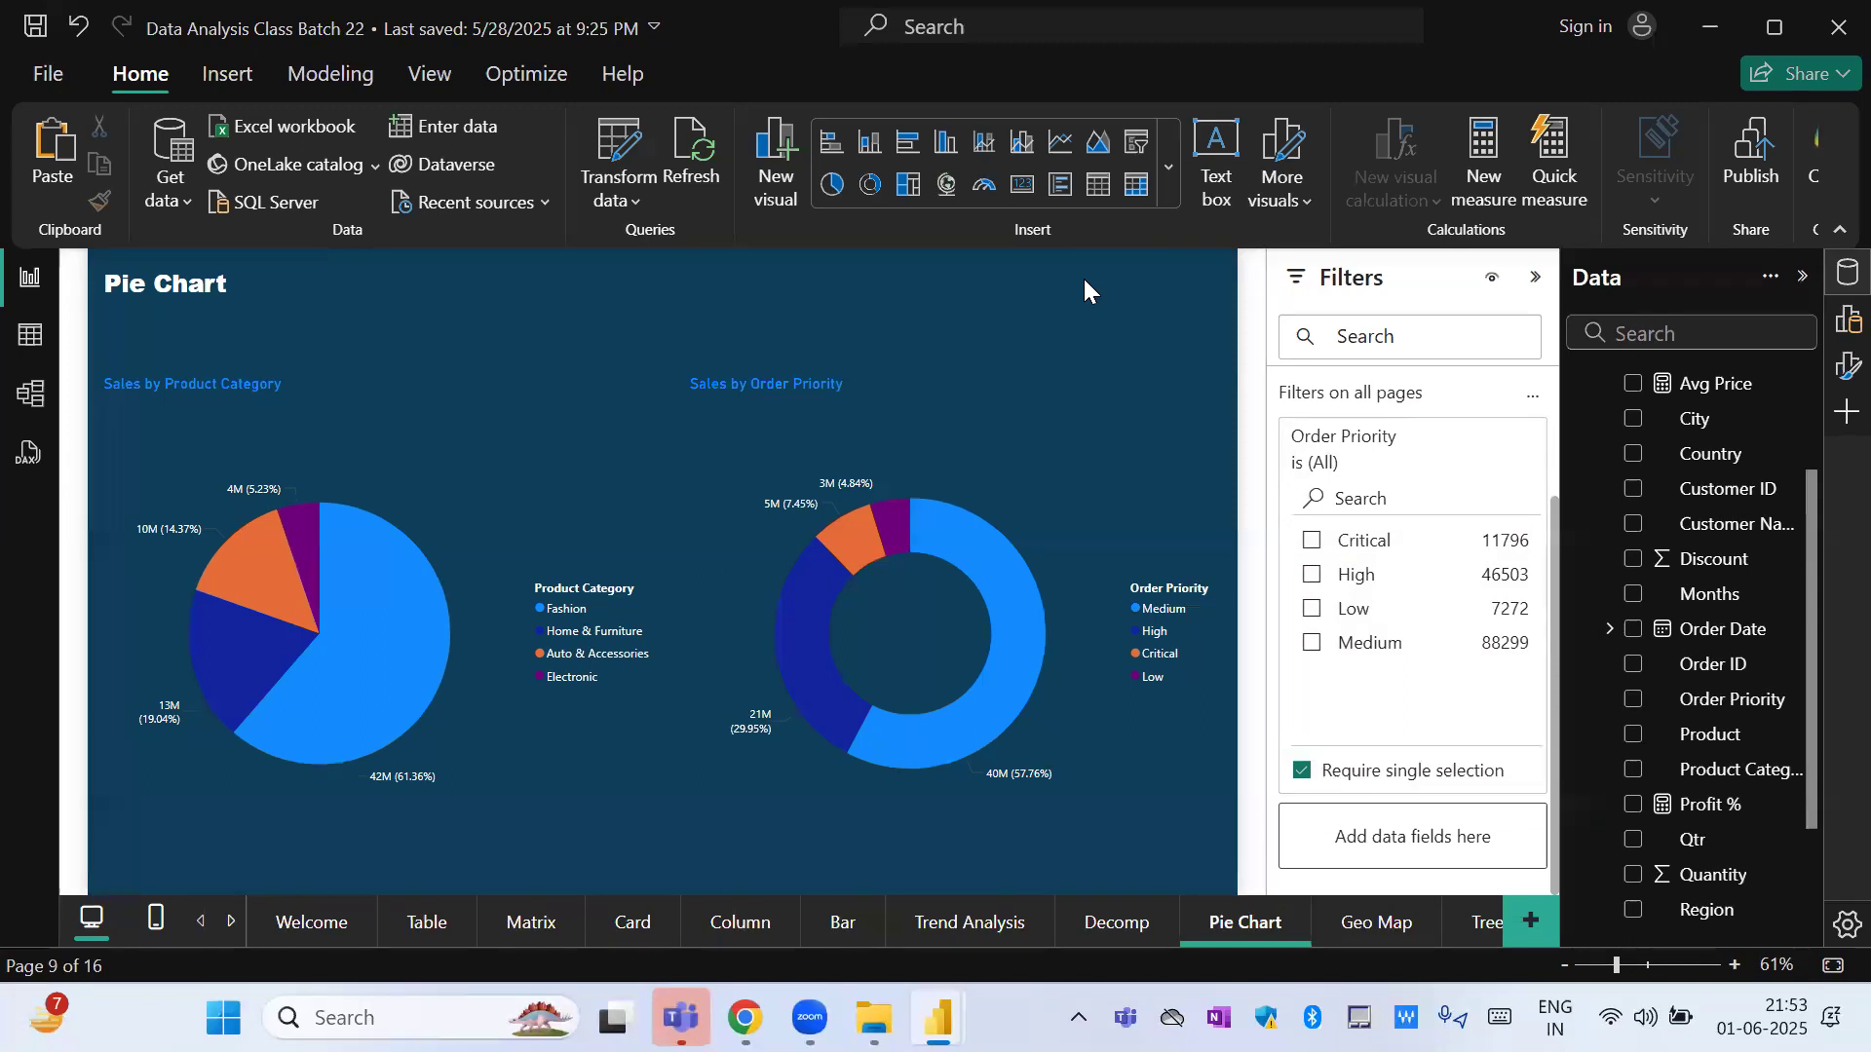
{"action": "mouse_move", "coordinate": [1482, 436]}
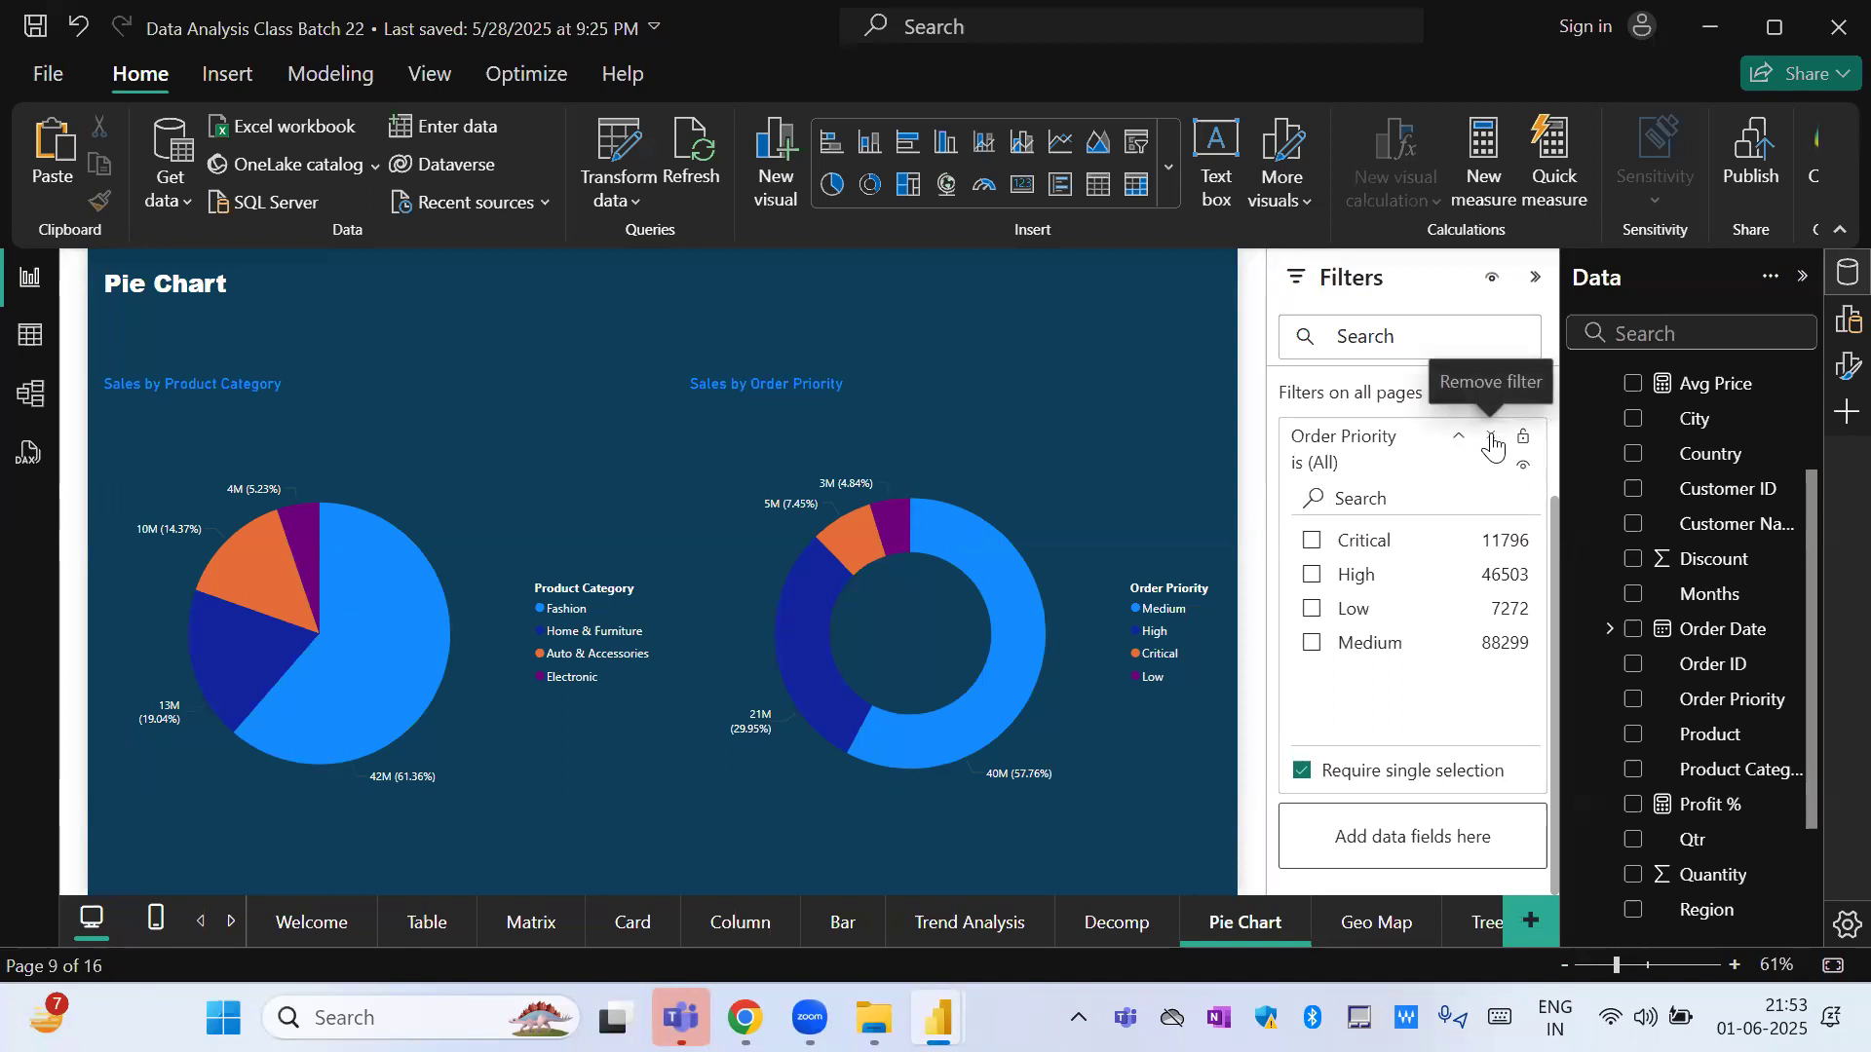
{"action": "left_click", "coordinate": [1491, 438]}
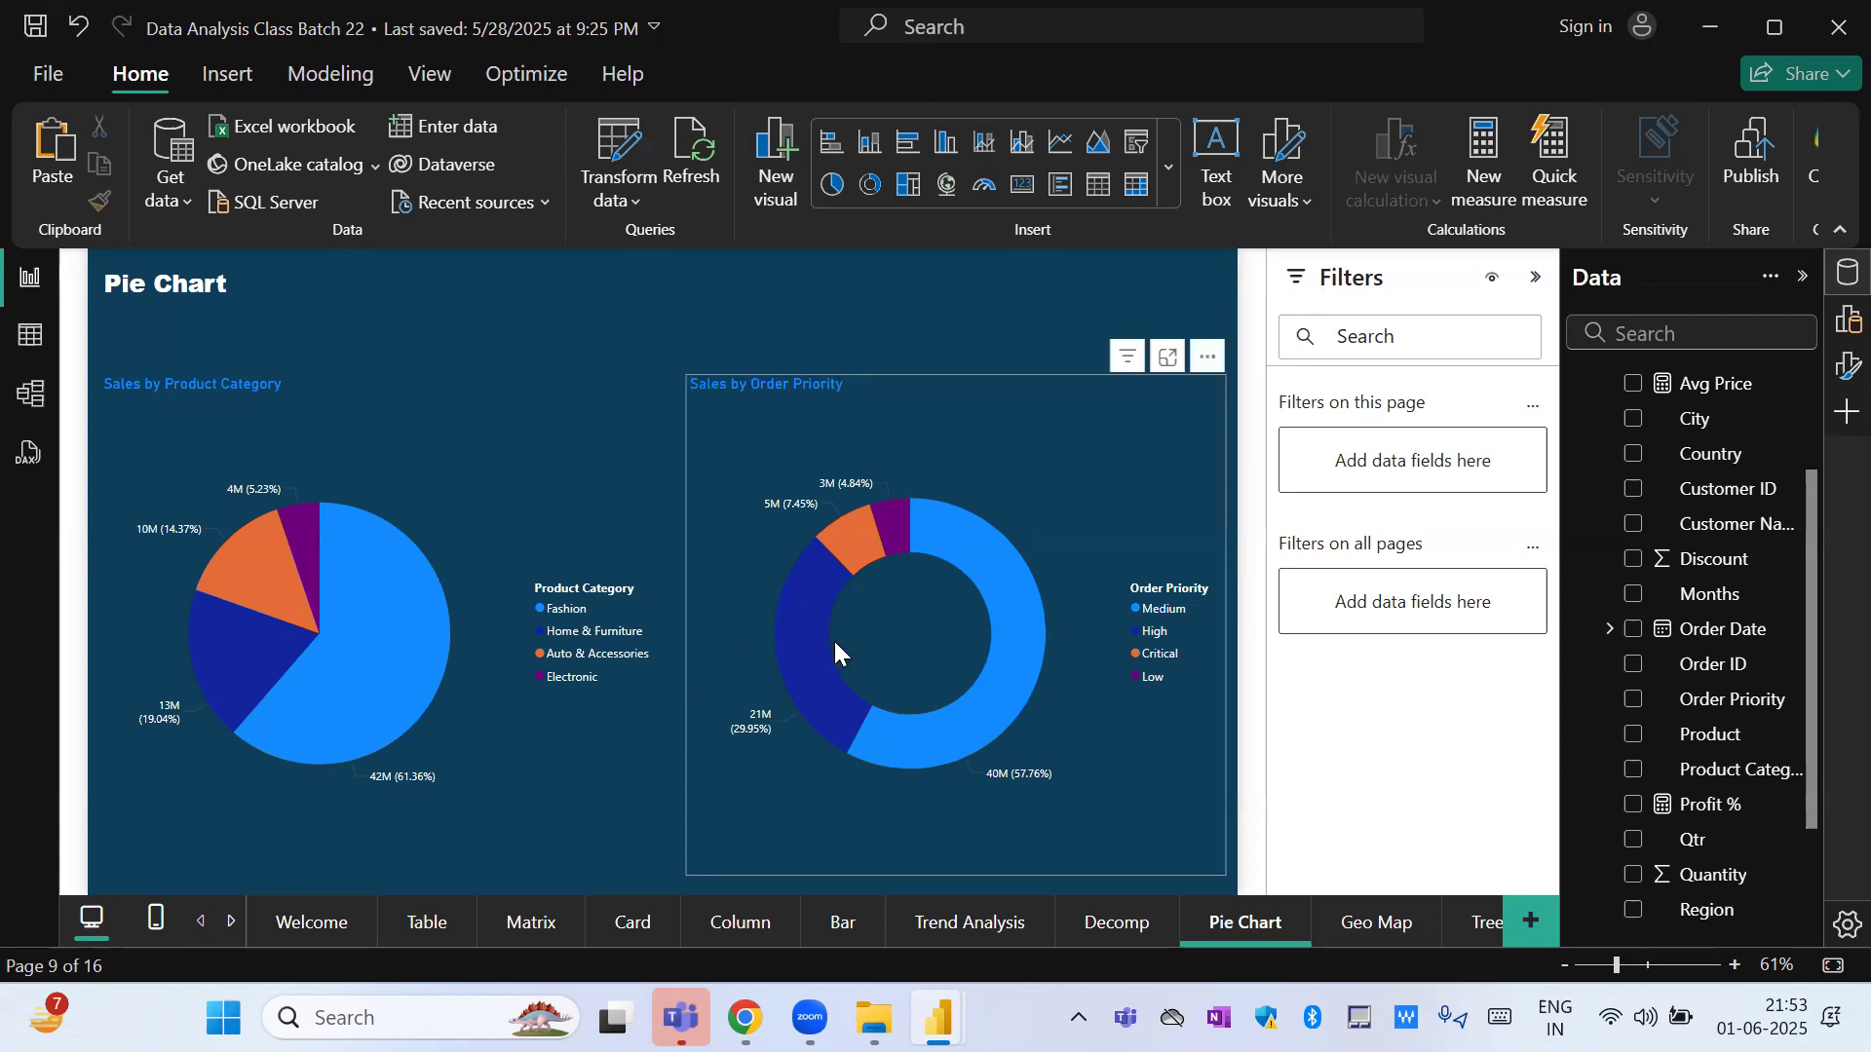
Examine the Order Priority donut and Product Category pie charts, and open the Card page.
{"action": "mouse_move", "coordinate": [858, 707]}
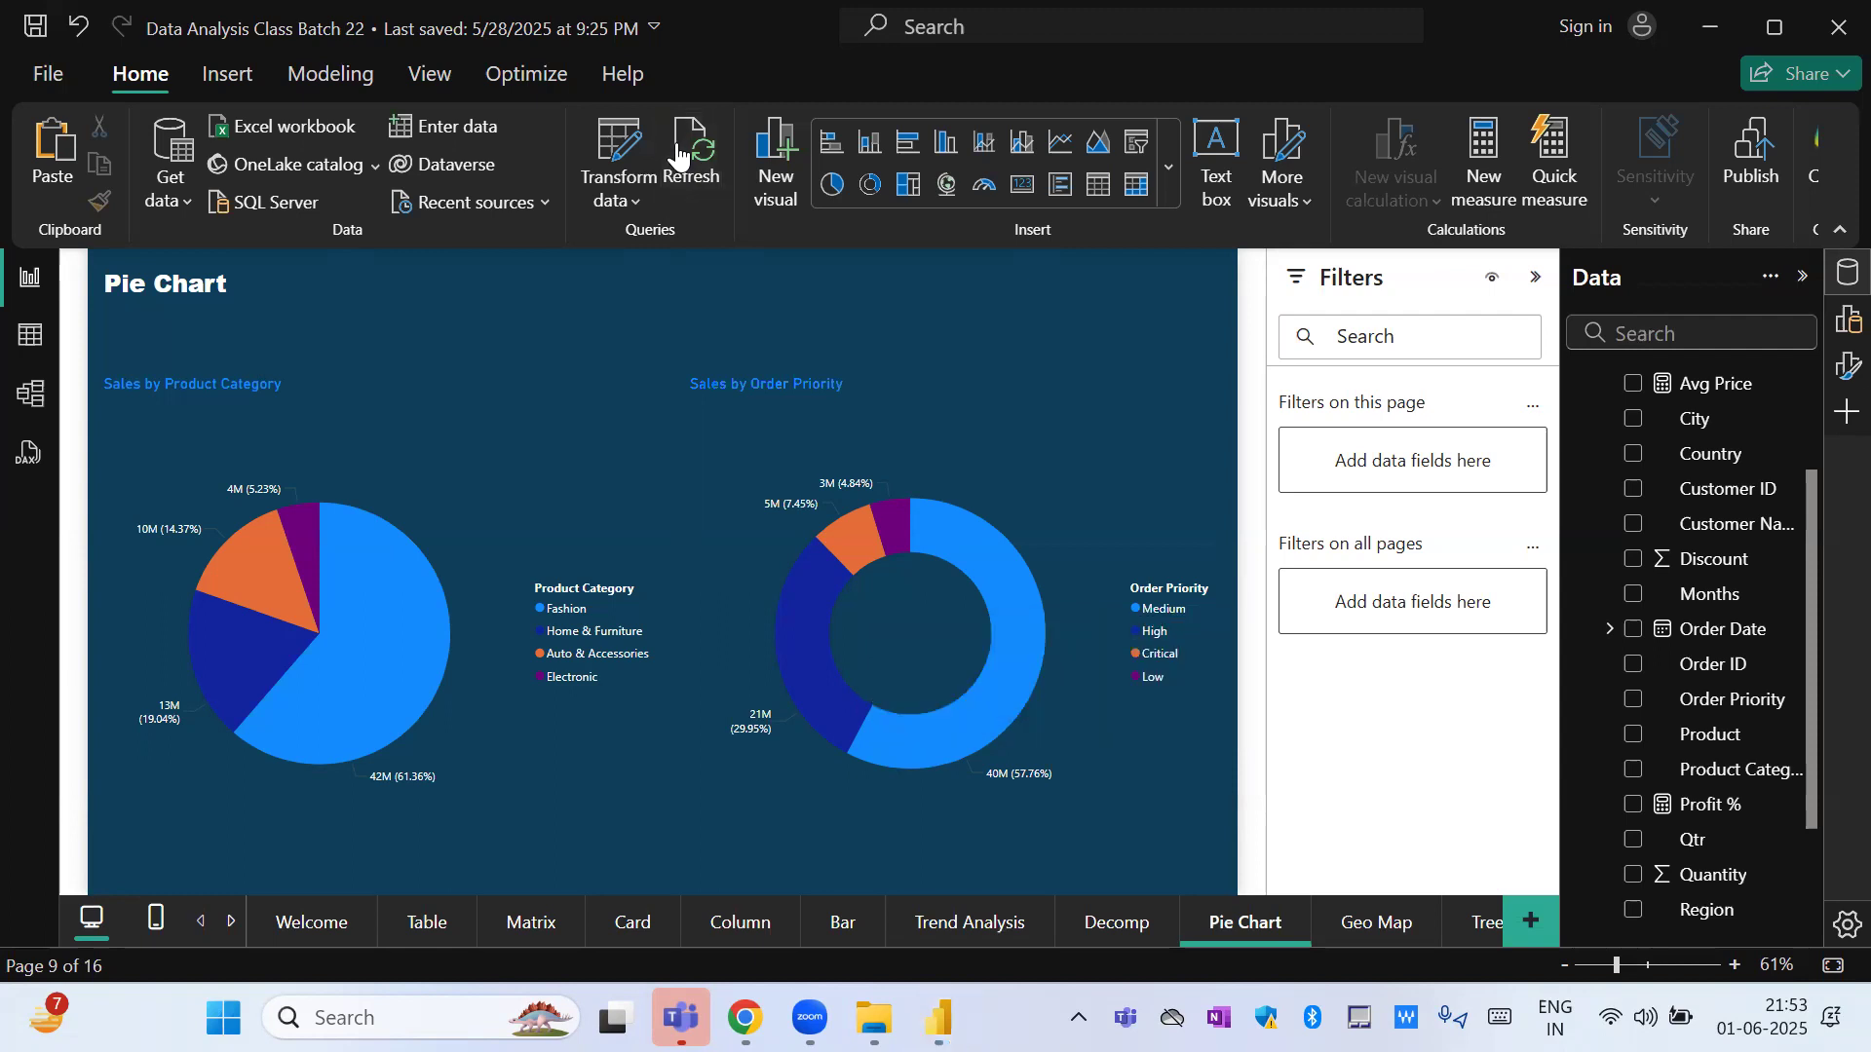
{"action": "mouse_move", "coordinate": [831, 575]}
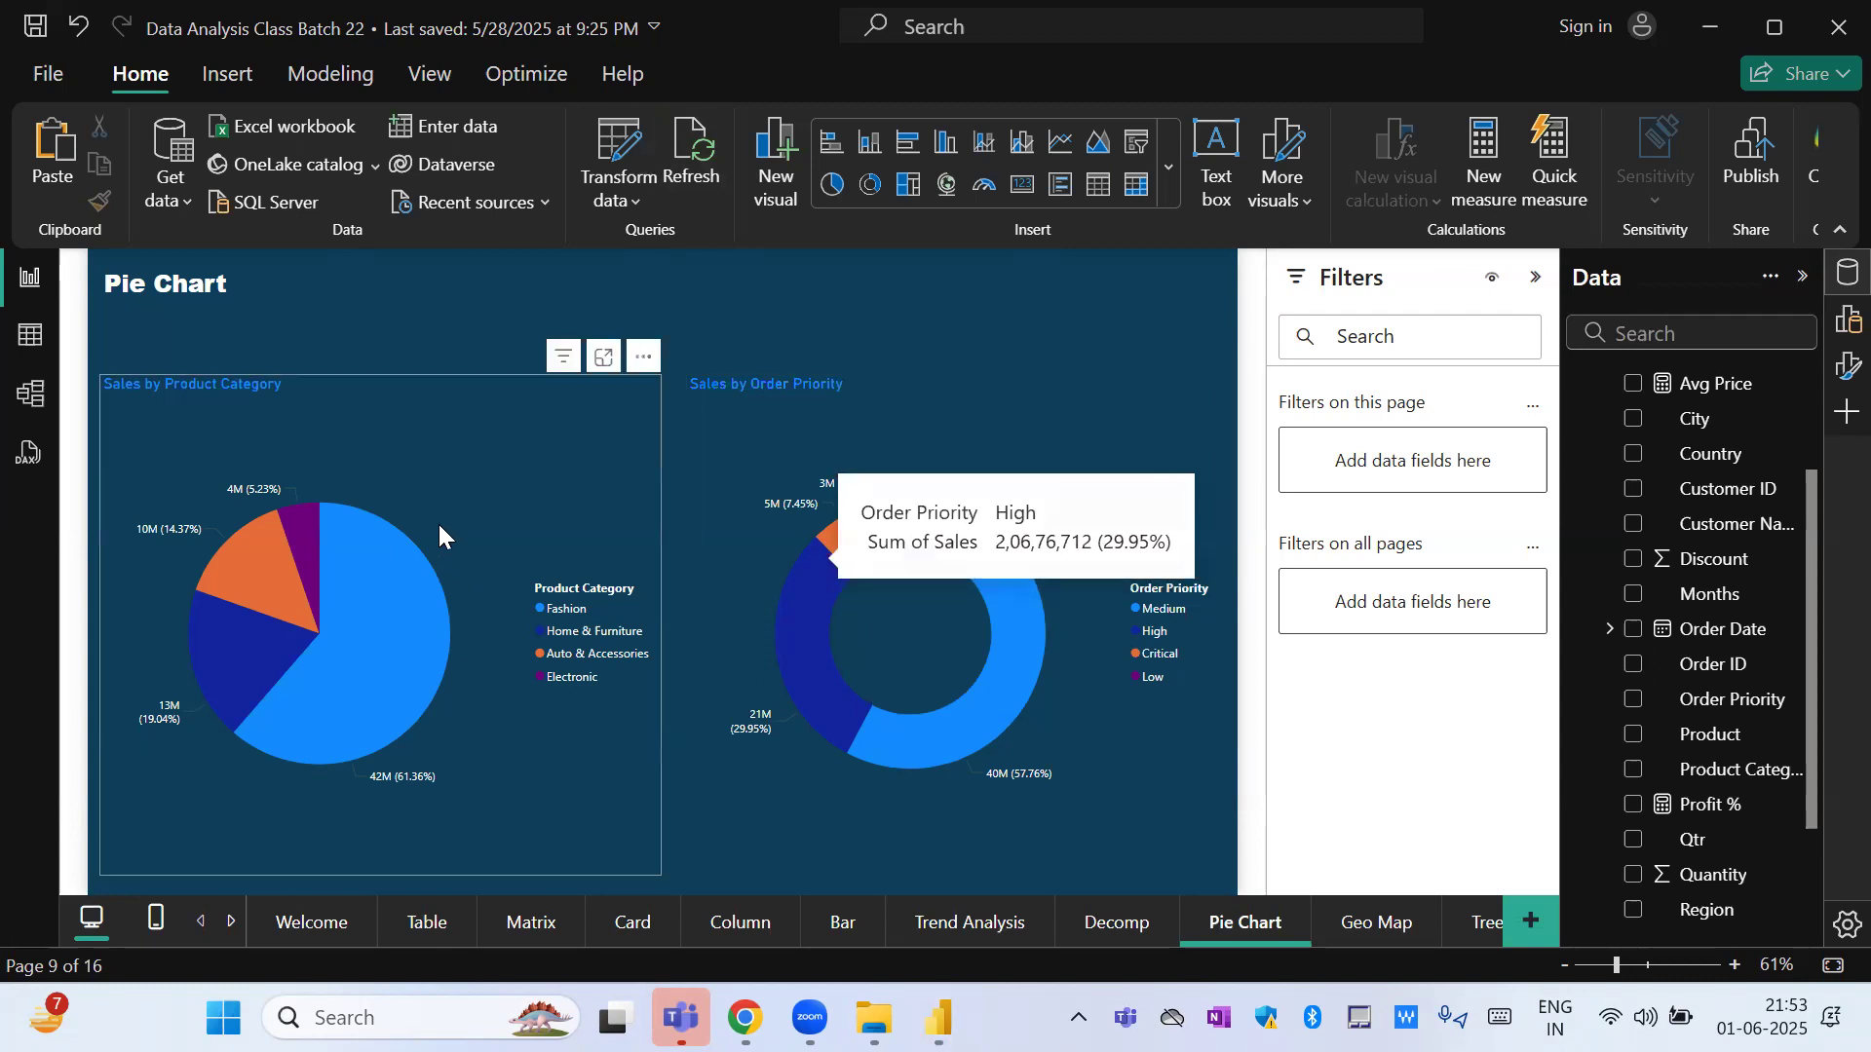
{"action": "left_click", "coordinate": [458, 501]}
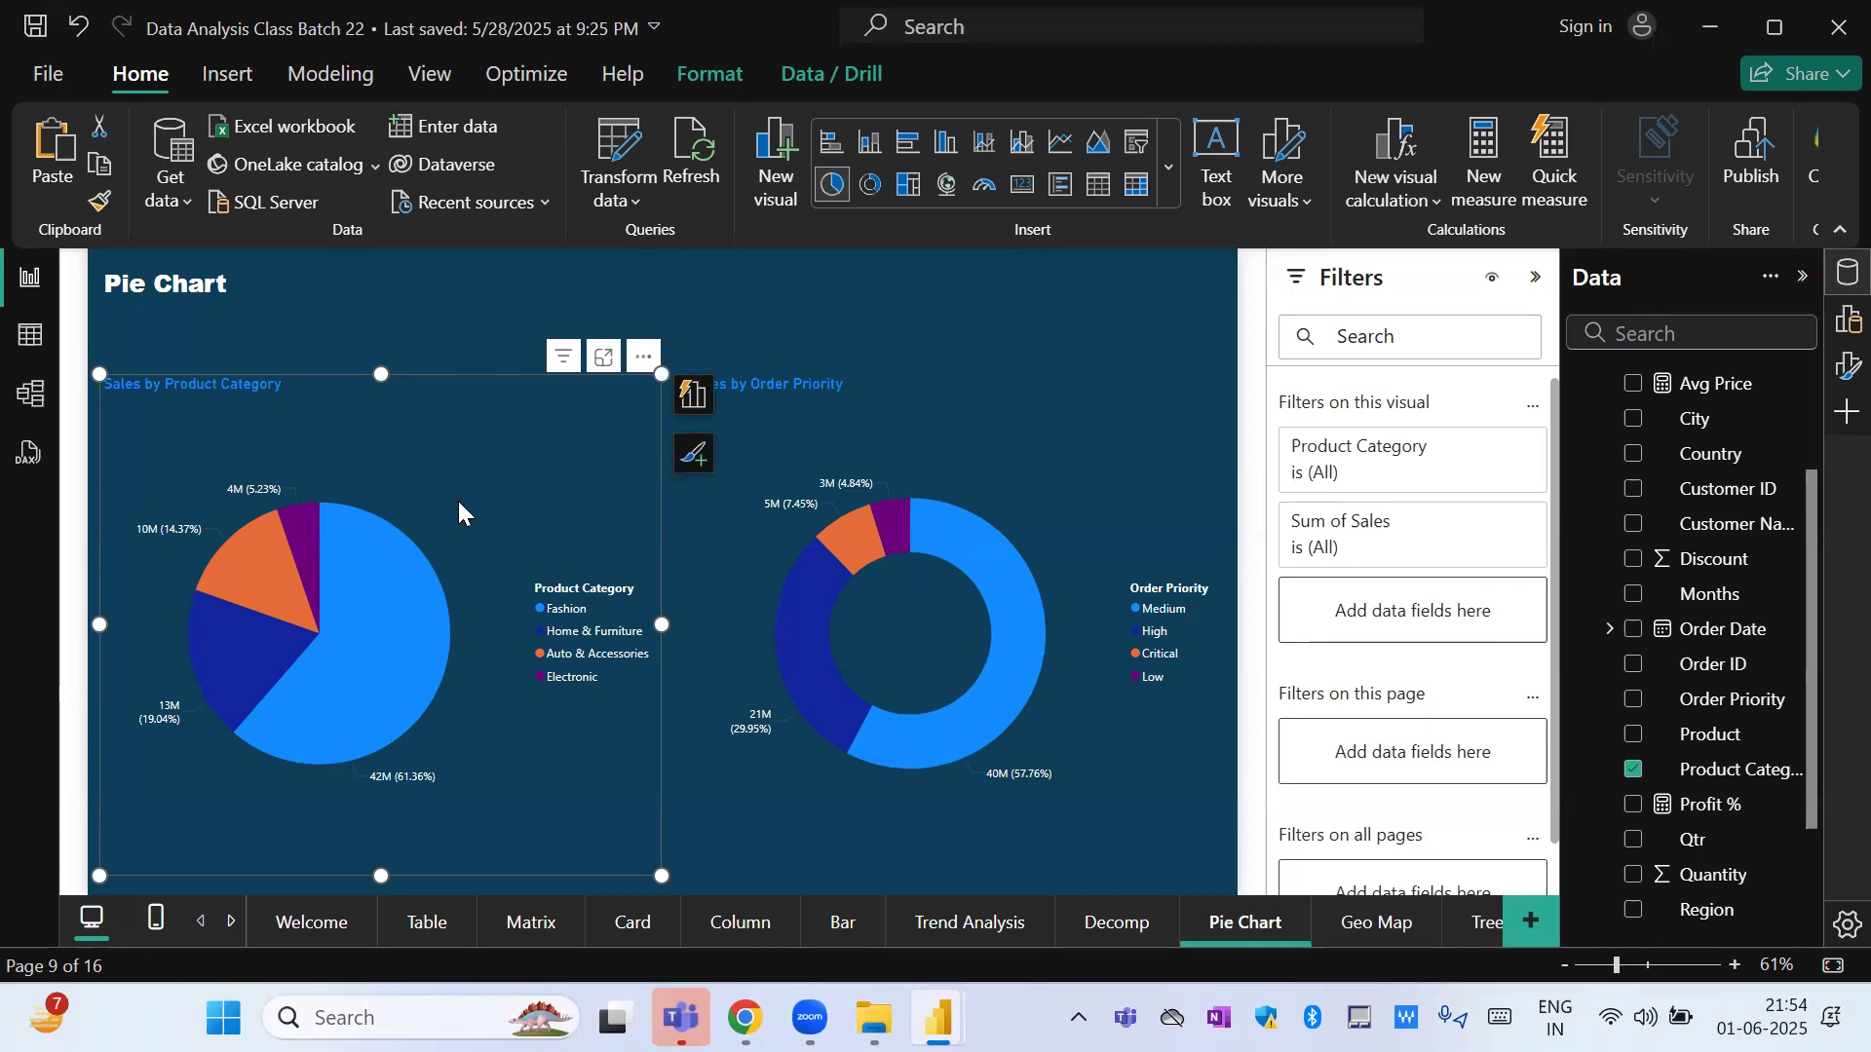
{"action": "left_click", "coordinate": [635, 928]}
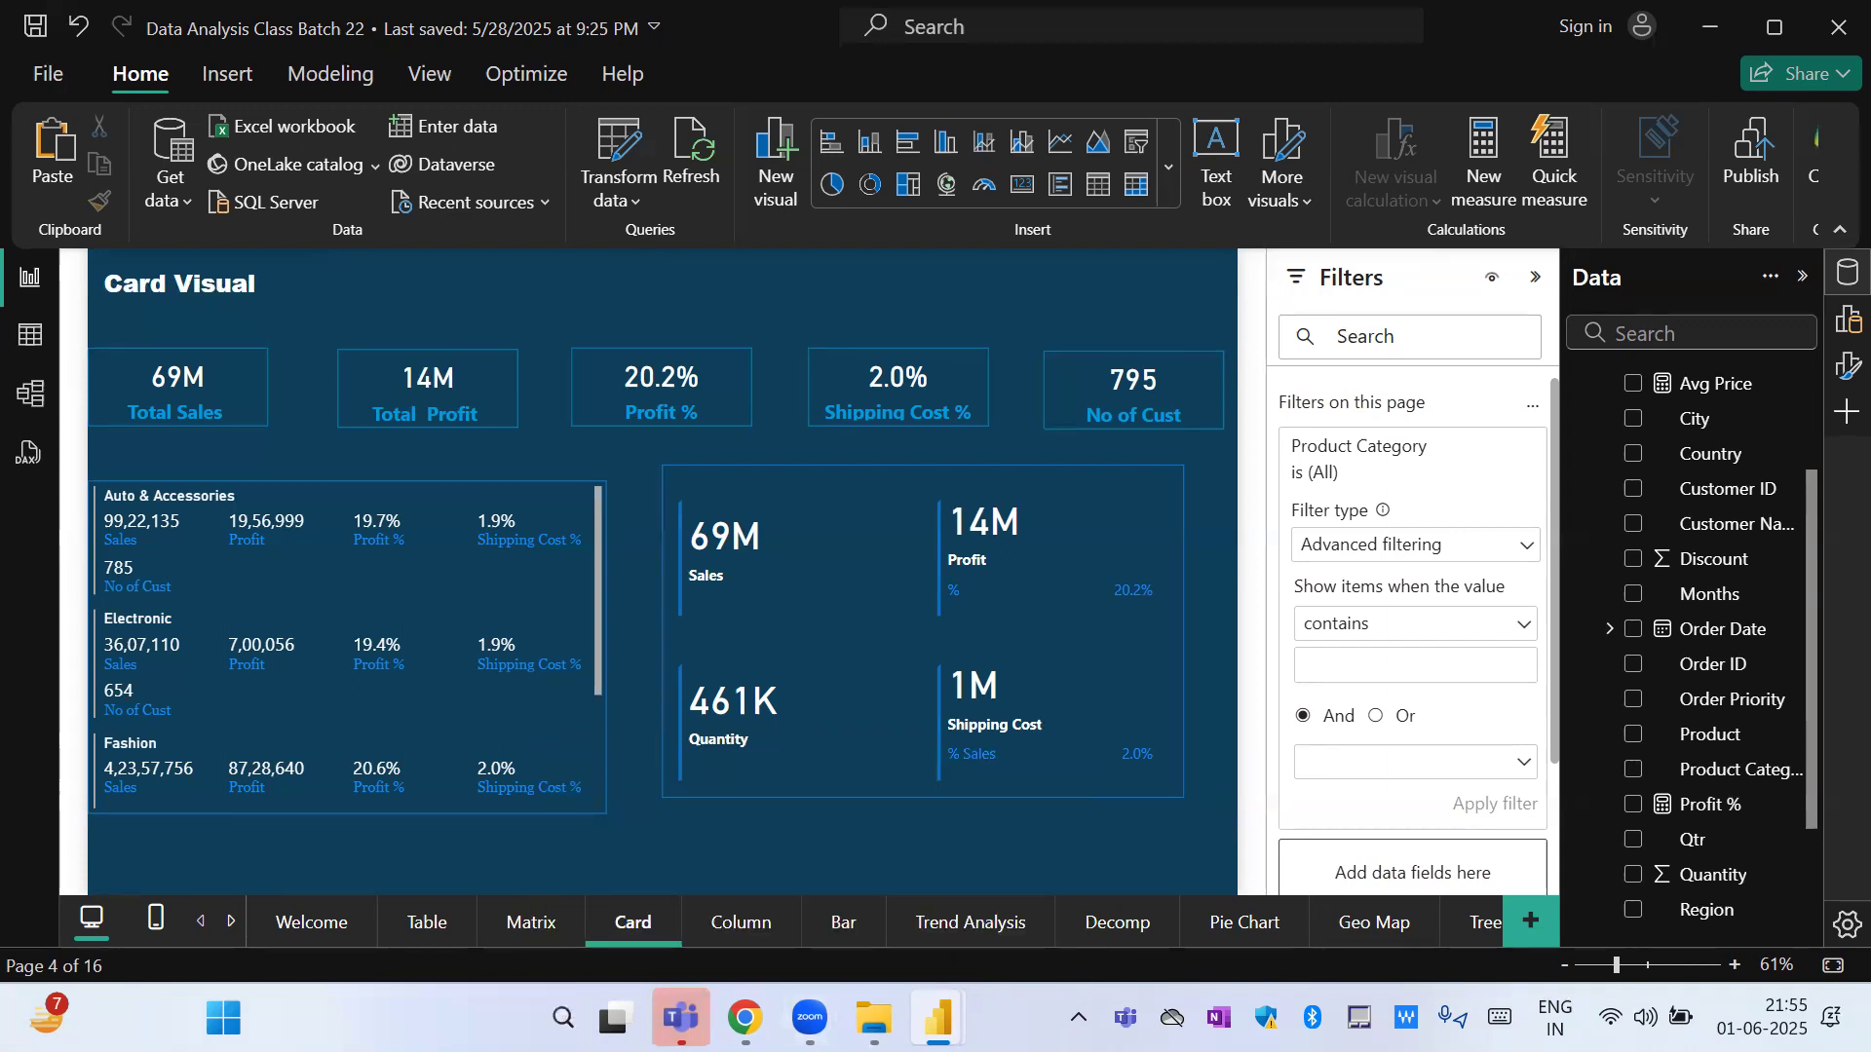
Launch Excel with a blank workbook and dismiss the licence notice and the Document Recovery pane.
{"action": "left_click", "coordinate": [418, 1018]}
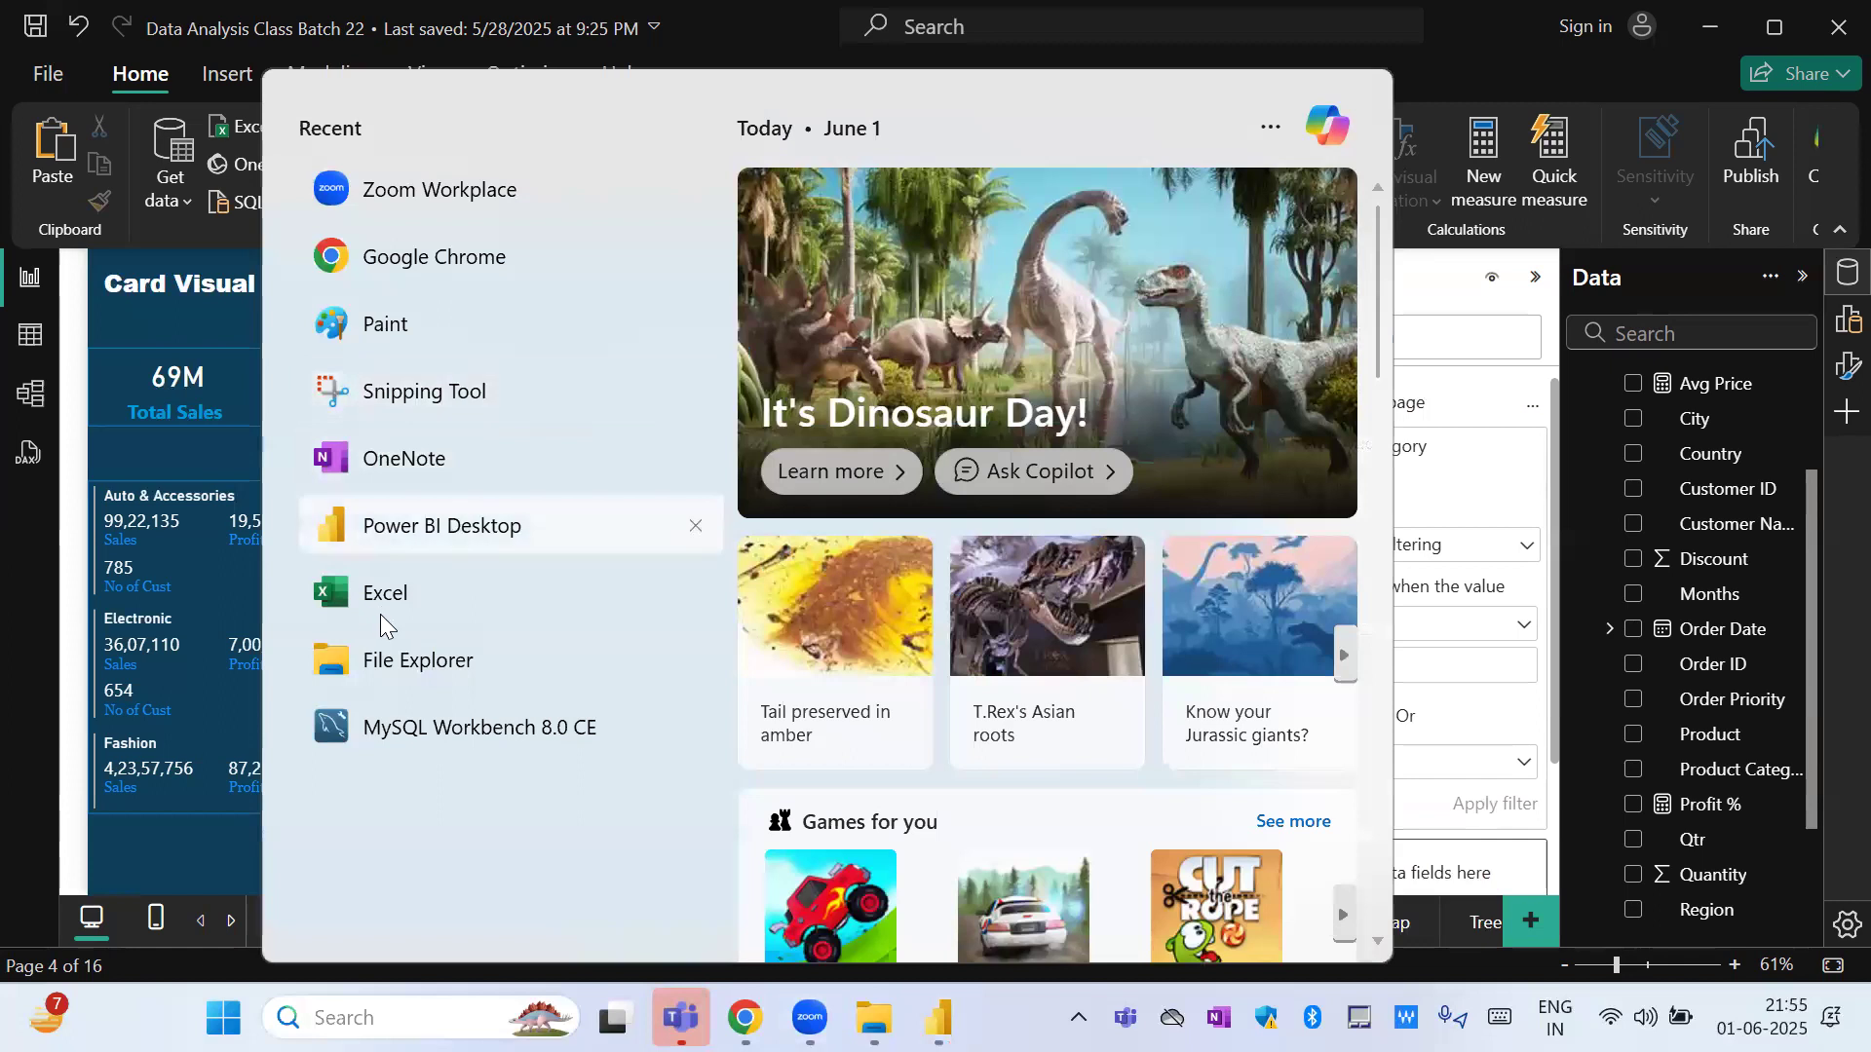
{"action": "left_click", "coordinate": [380, 614]}
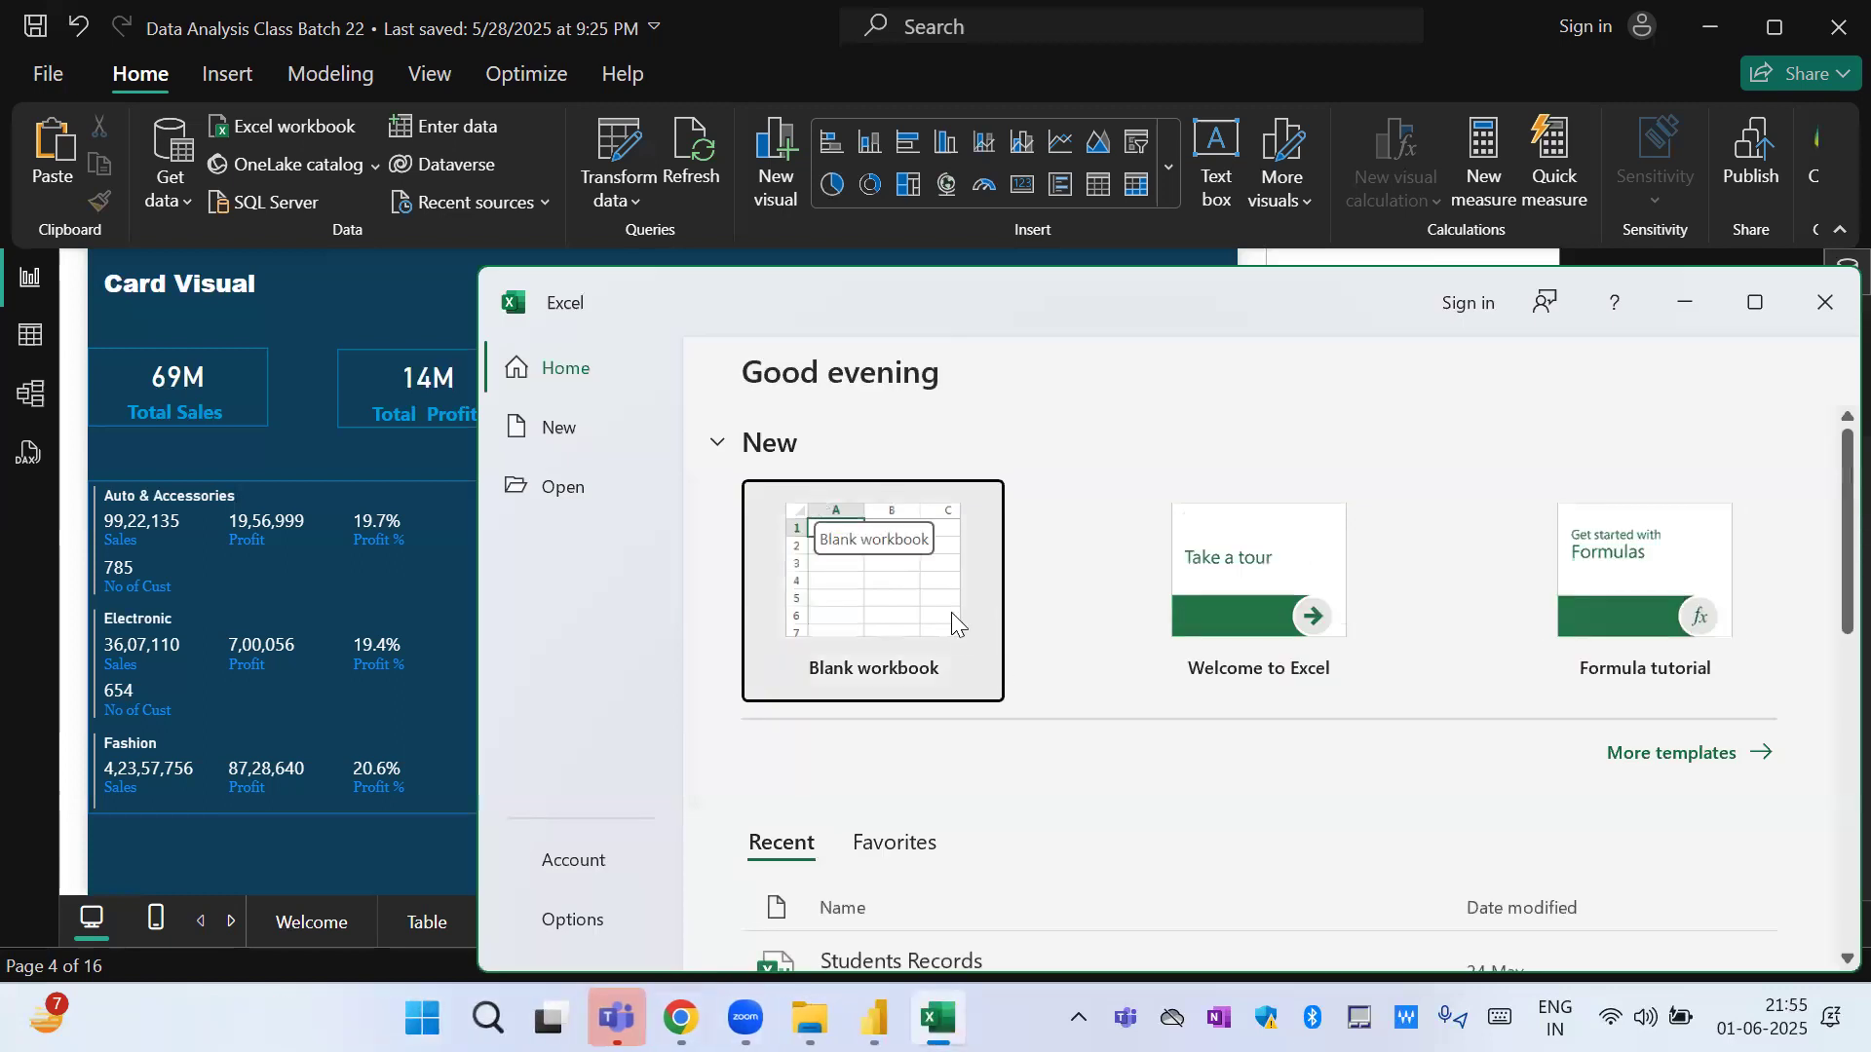
{"action": "left_click", "coordinate": [951, 611]}
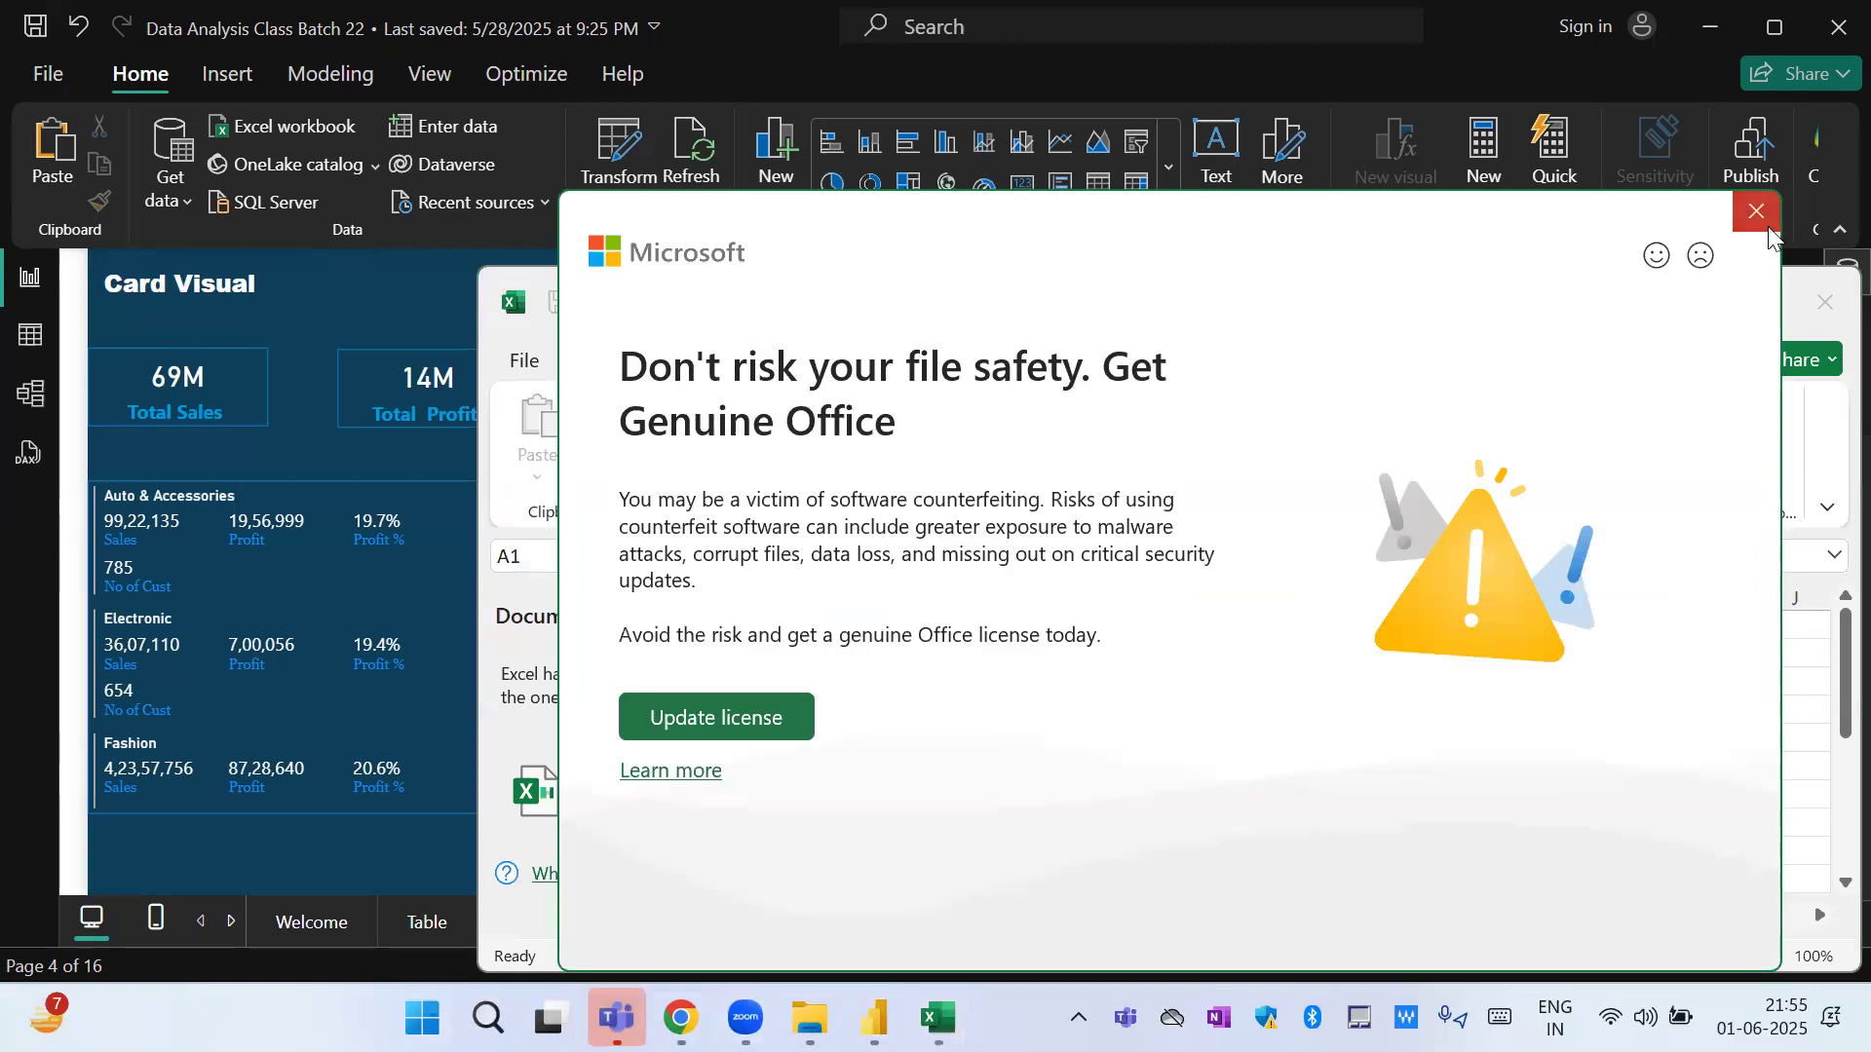
{"action": "left_click", "coordinate": [1766, 221]}
{"action": "left_click", "coordinate": [1758, 301]}
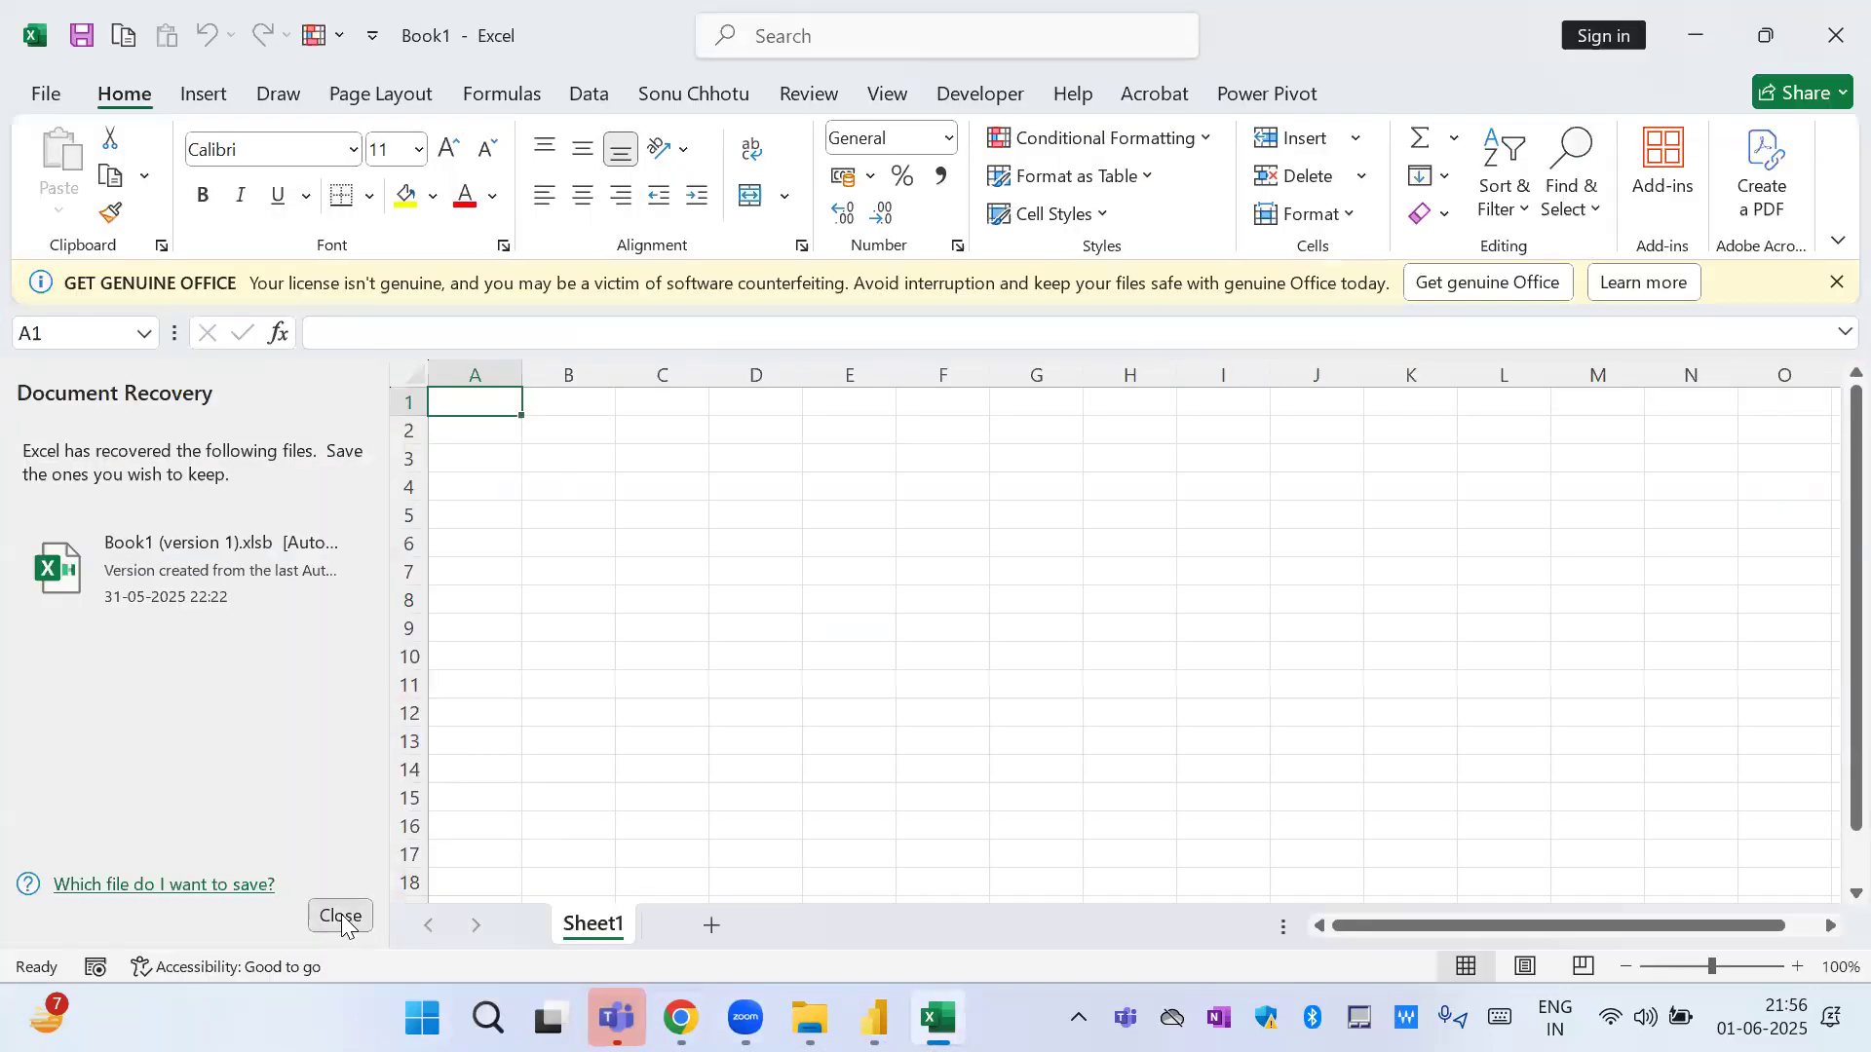
{"action": "left_click", "coordinate": [340, 916]}
{"action": "left_click", "coordinate": [670, 493]}
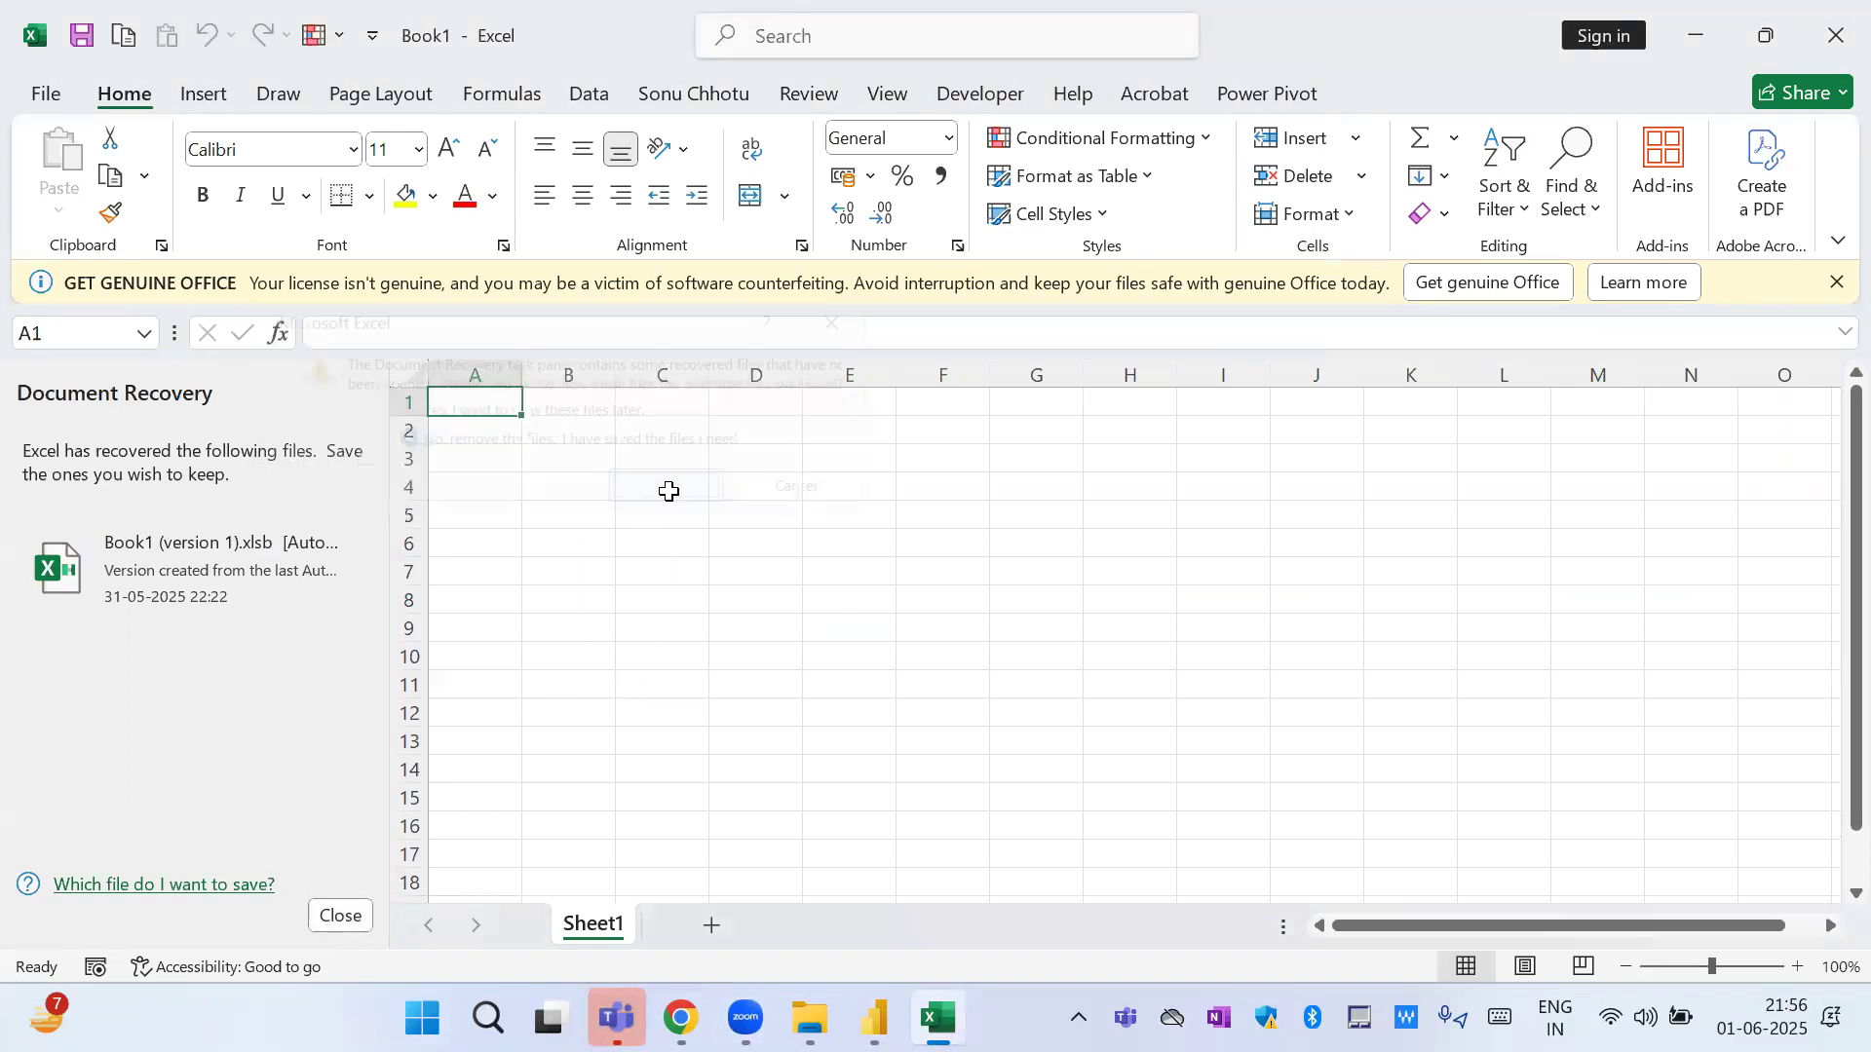
Enter 12,23,45,999 in cell D2 using Indian digit grouping.
{"action": "left_click", "coordinate": [392, 444]}
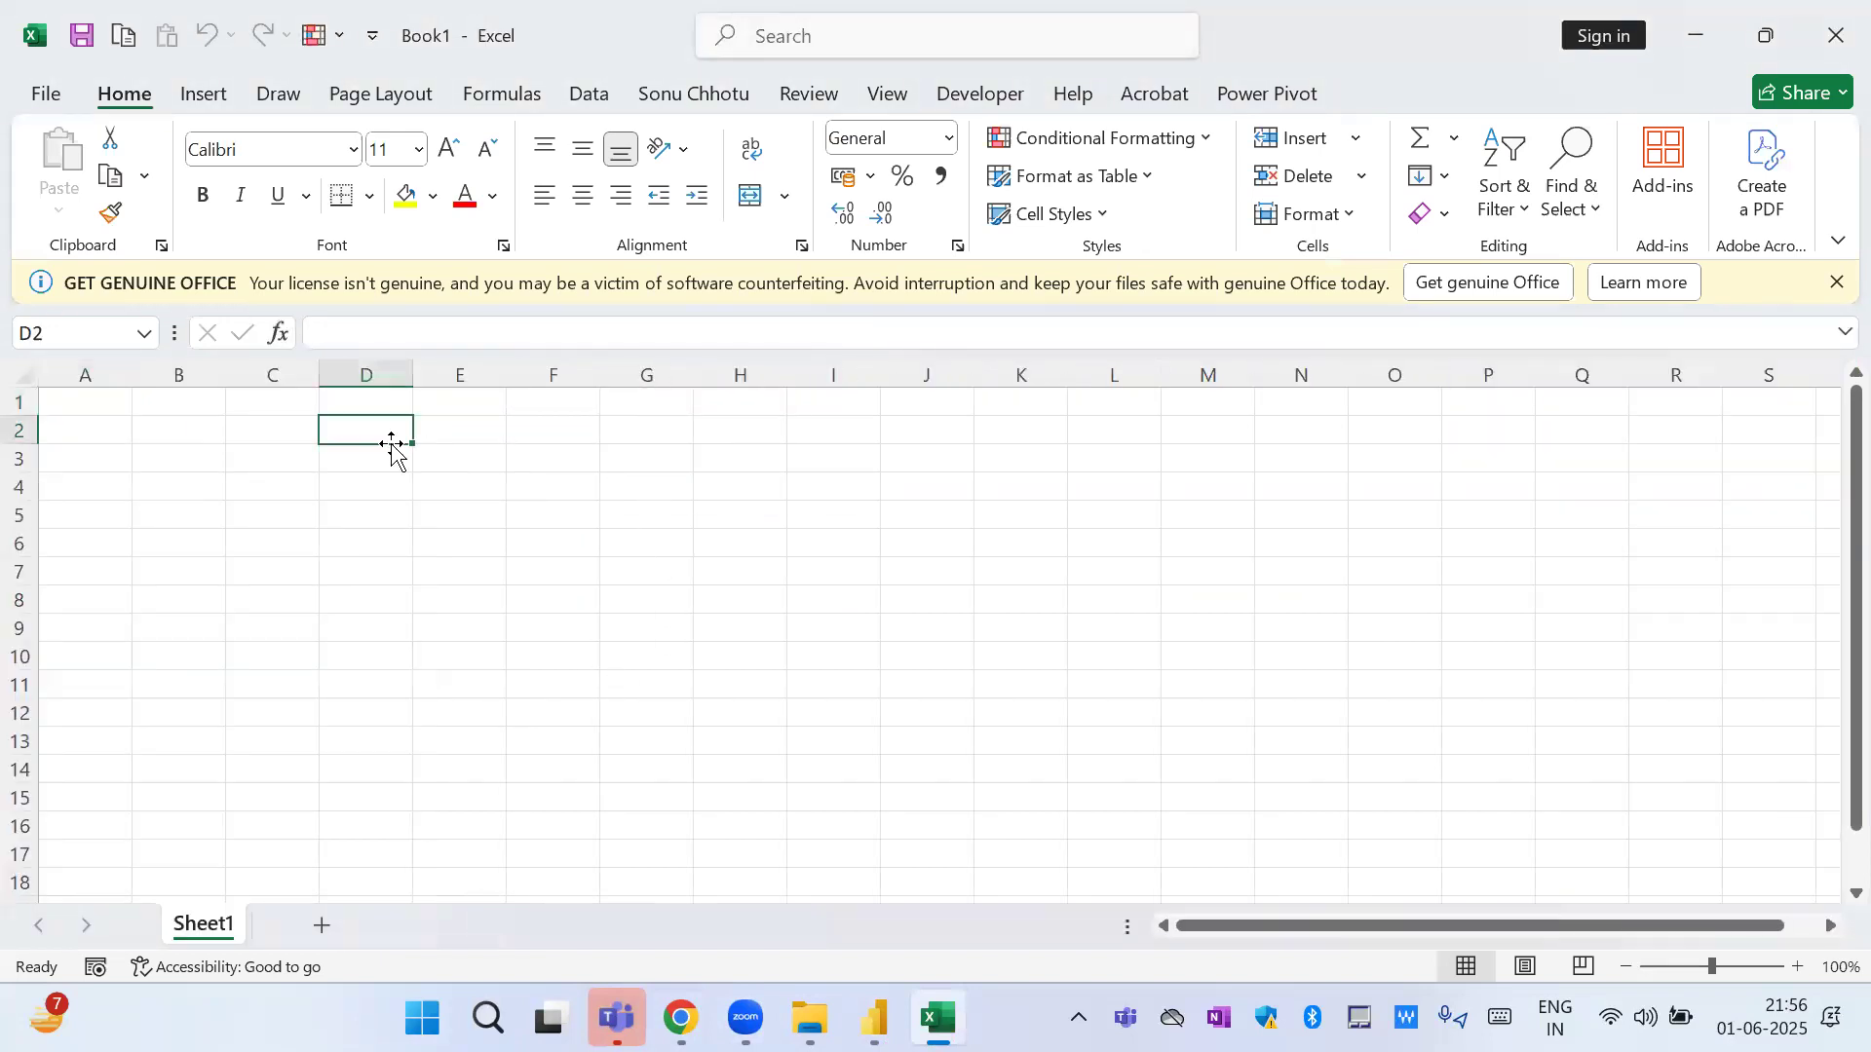
{"action": "type", "text": "12"}
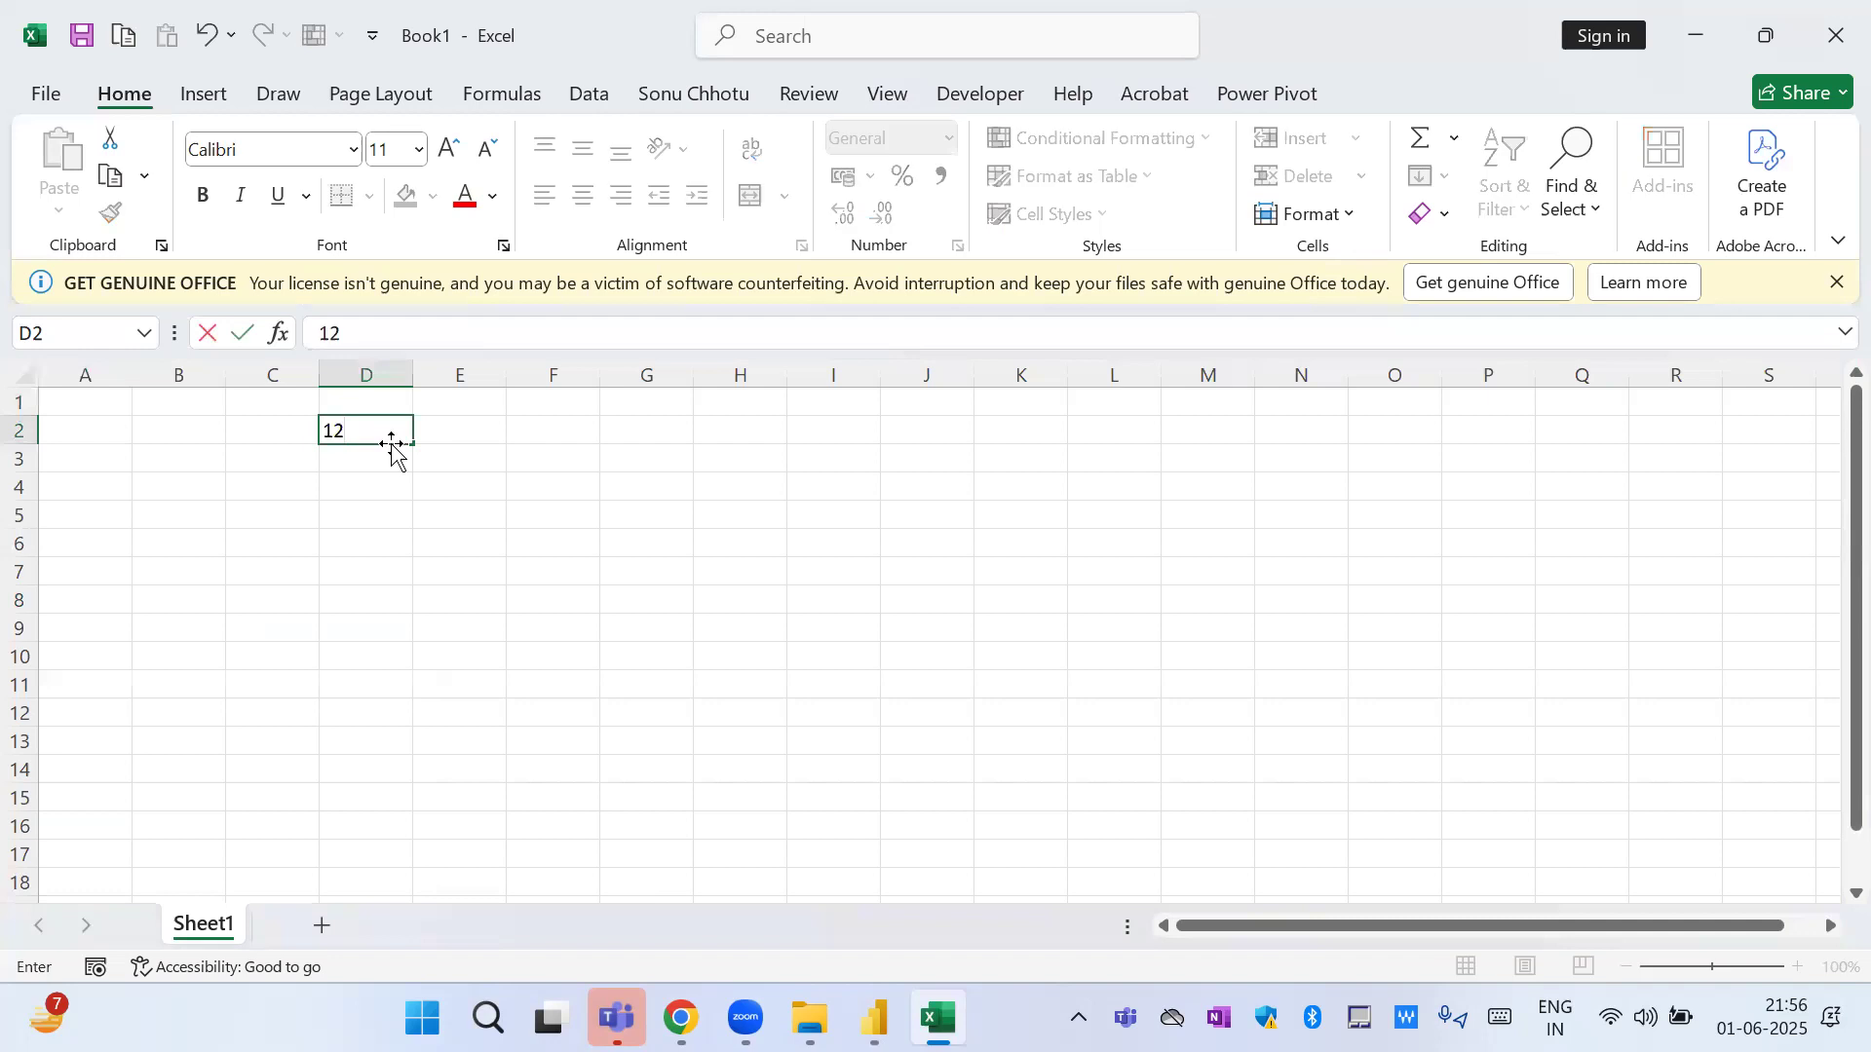
{"action": "type", "text": ",23,45,999"}
{"action": "key", "text": "Return"}
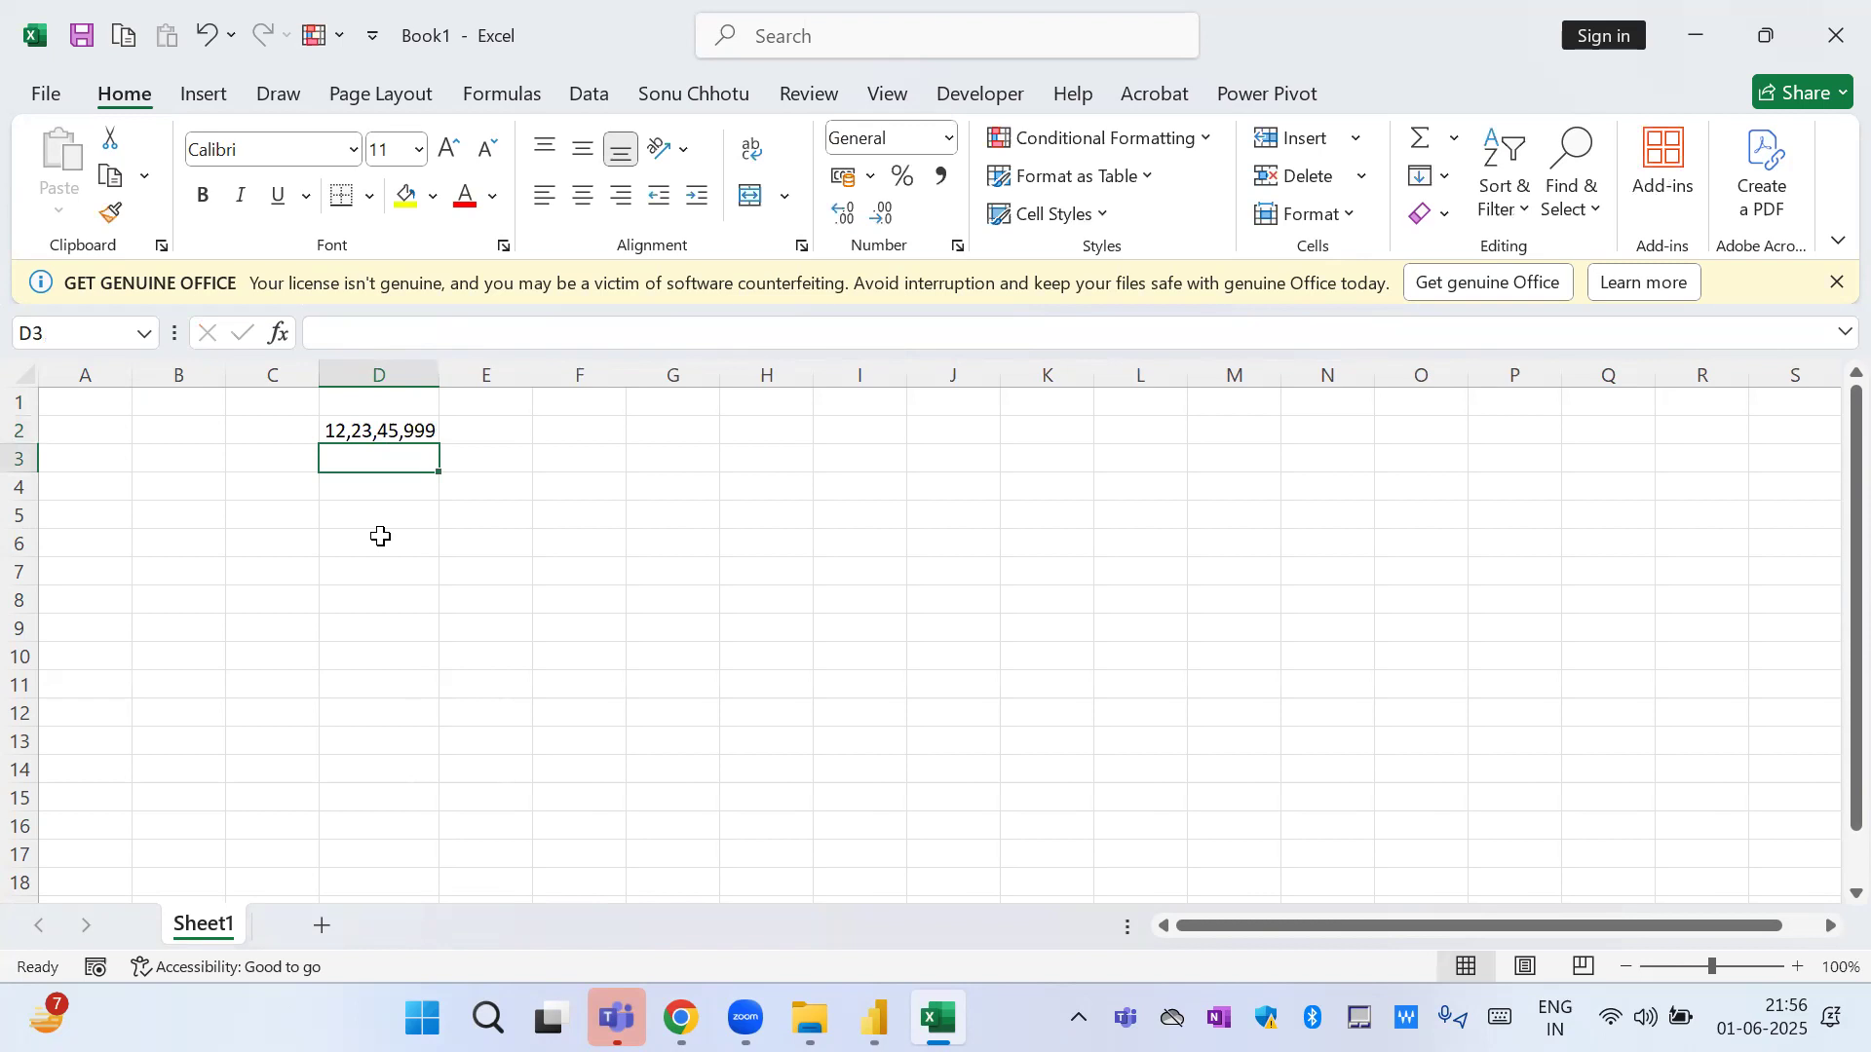
Enter 122,345,999 in cell D3 using international digit grouping.
{"action": "type", "text": "9"}
{"action": "key", "text": "BackSpace"}
{"action": "type", "text": "122"}
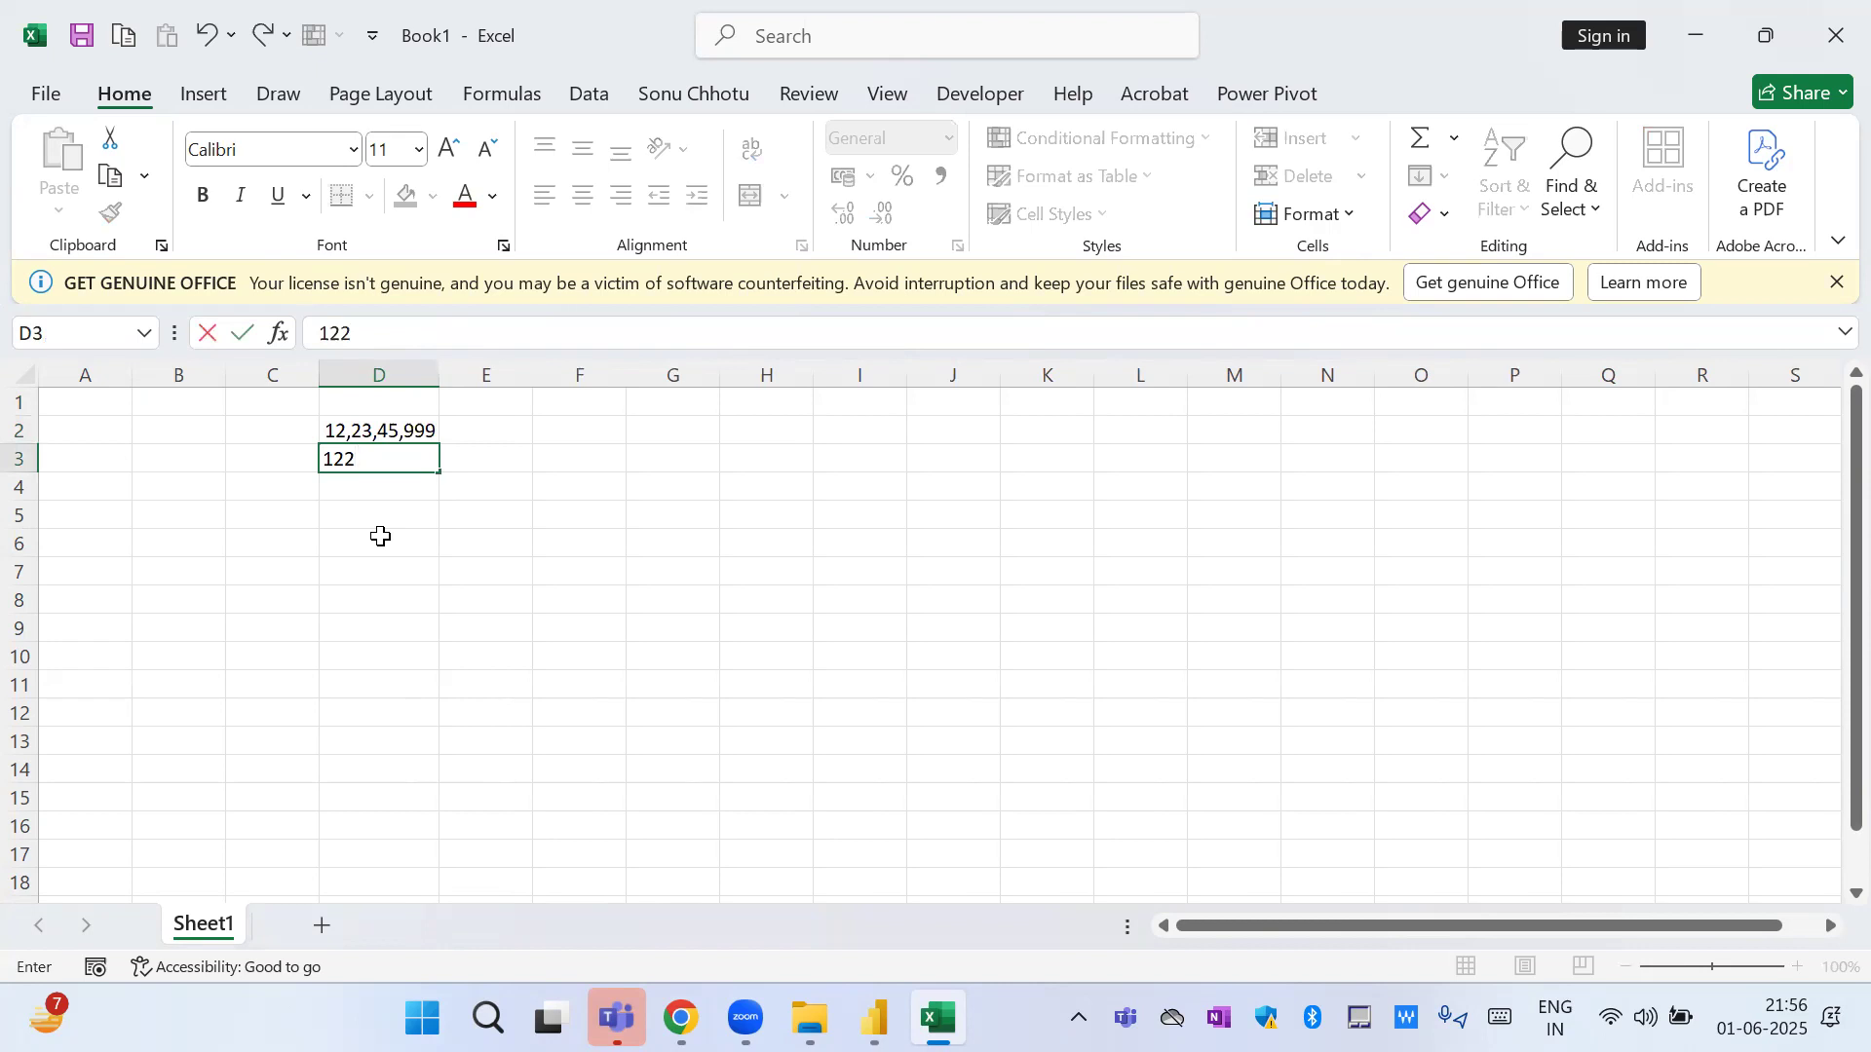
{"action": "type", "text": ",345,999"}
{"action": "key", "text": "Return"}
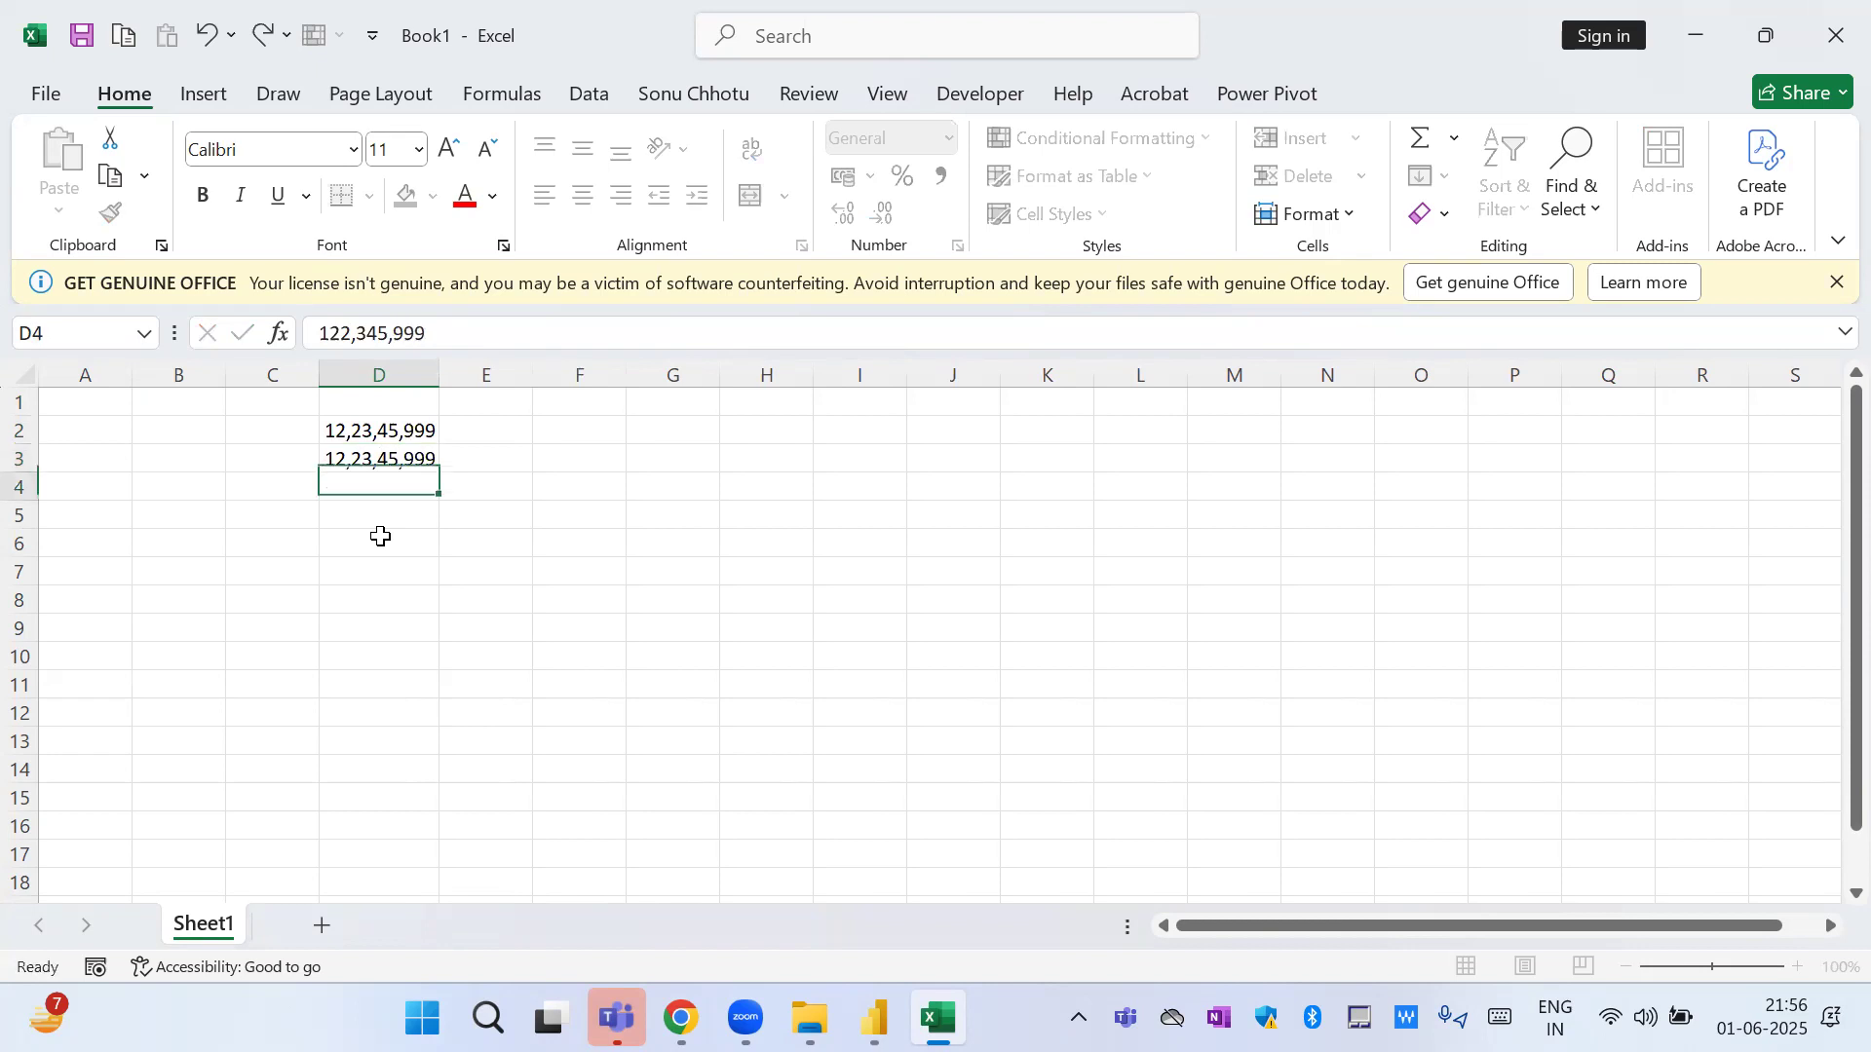
Edit the number in cell D3, inserting commas at the thousands and millions so it reads 122,345,999.
{"action": "key", "text": "Up"}
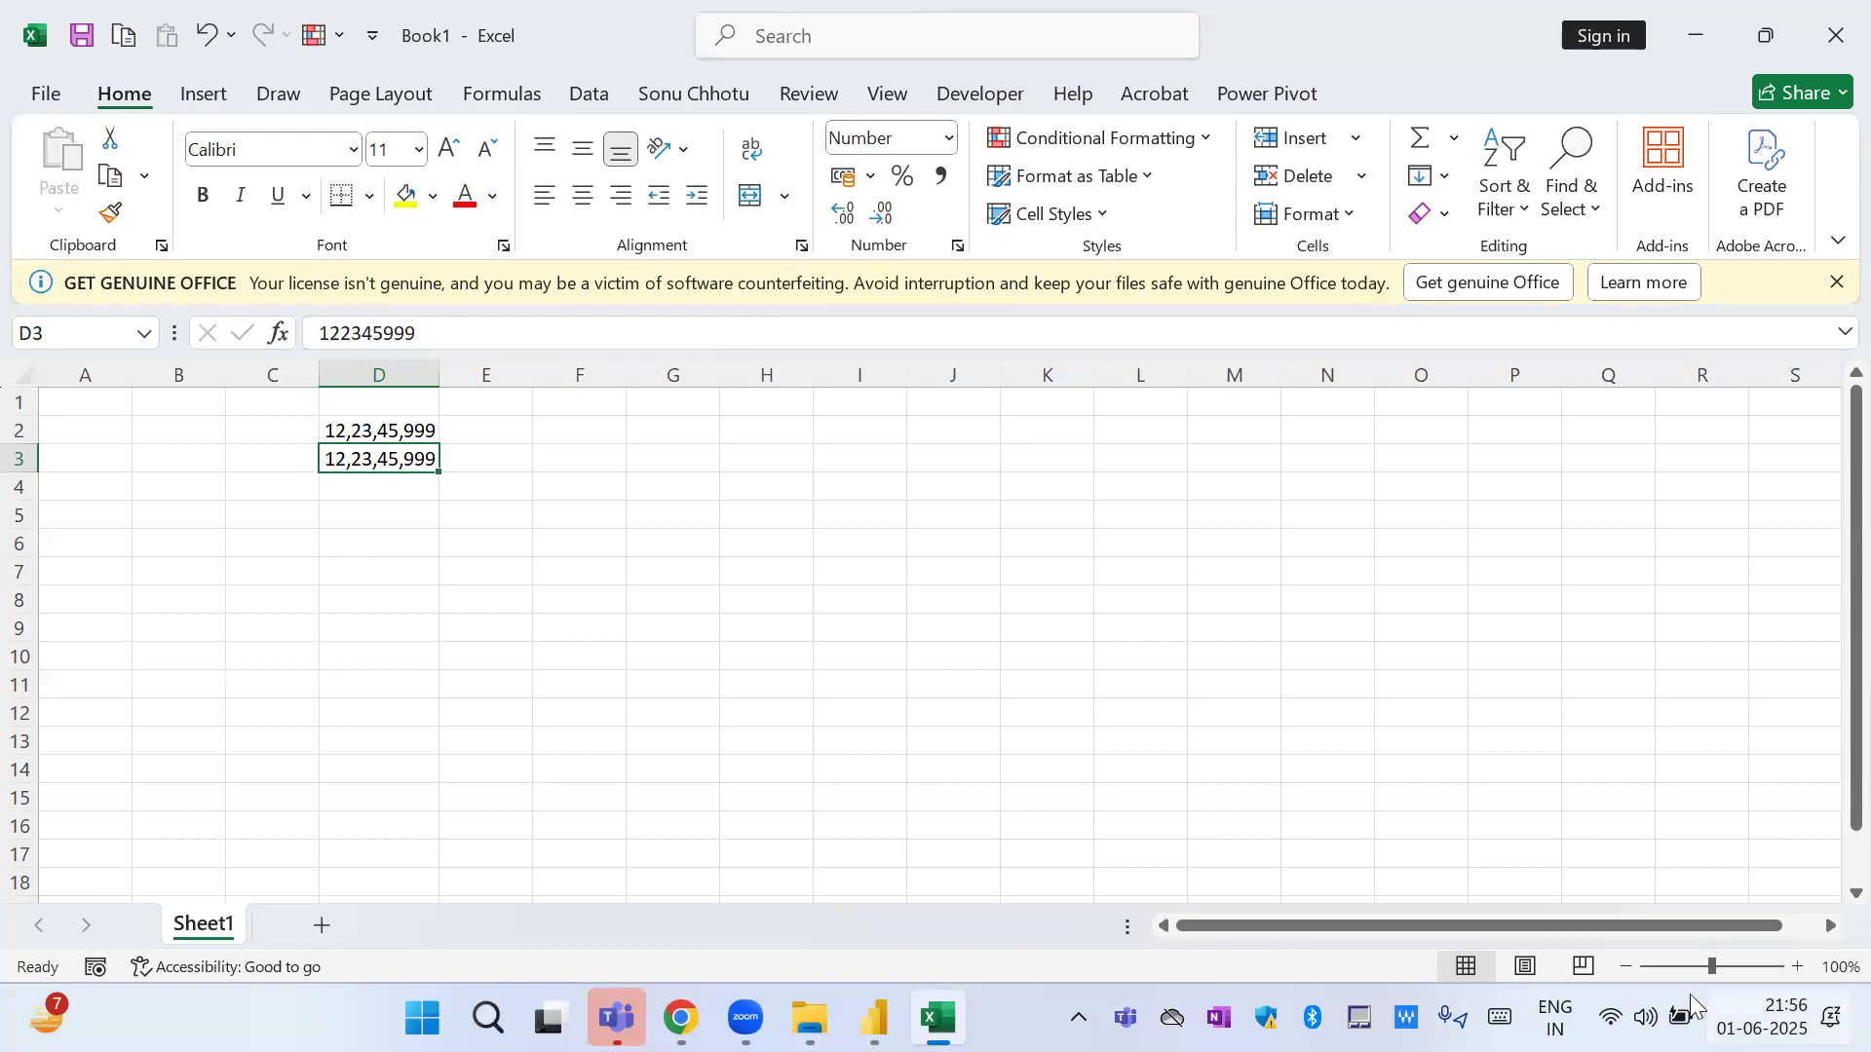
{"action": "left_click", "coordinate": [351, 333]}
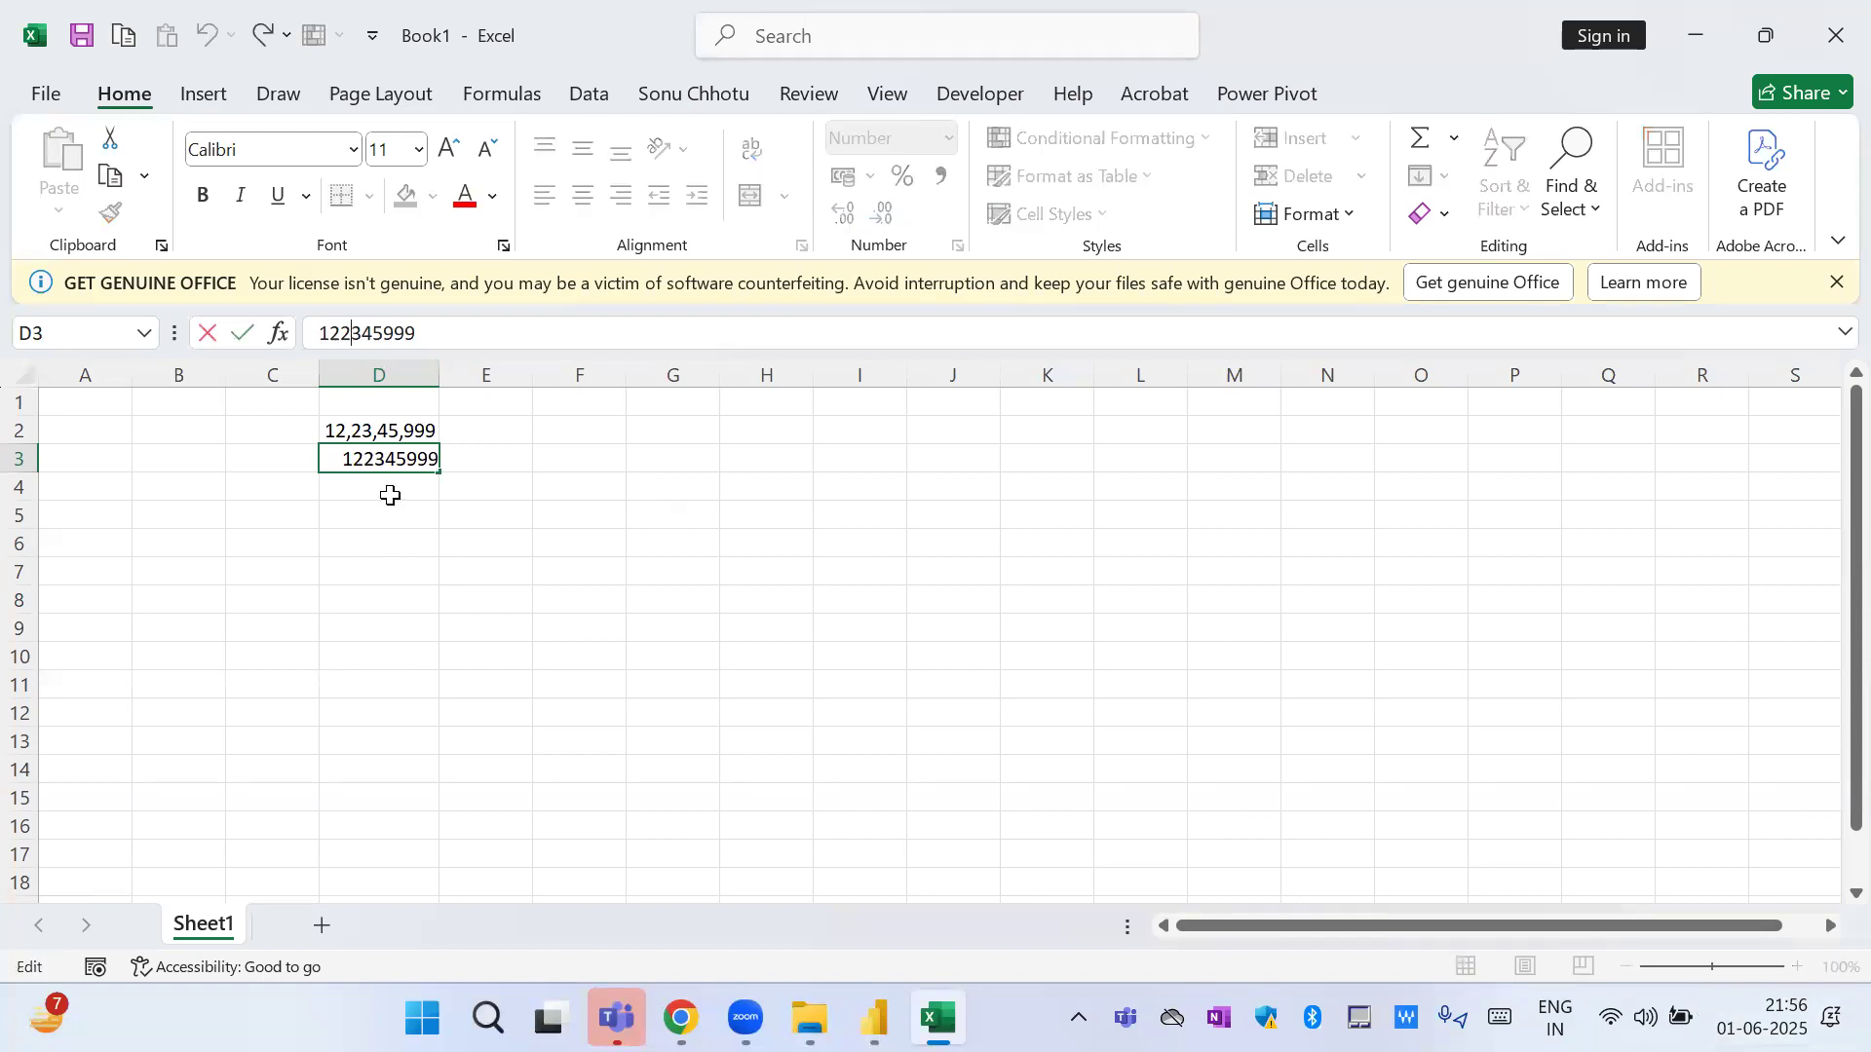
{"action": "type", "text": ","}
{"action": "key", "text": "Right"}
{"action": "key", "text": "Right"}
{"action": "key", "text": "Right"}
{"action": "type", "text": ","}
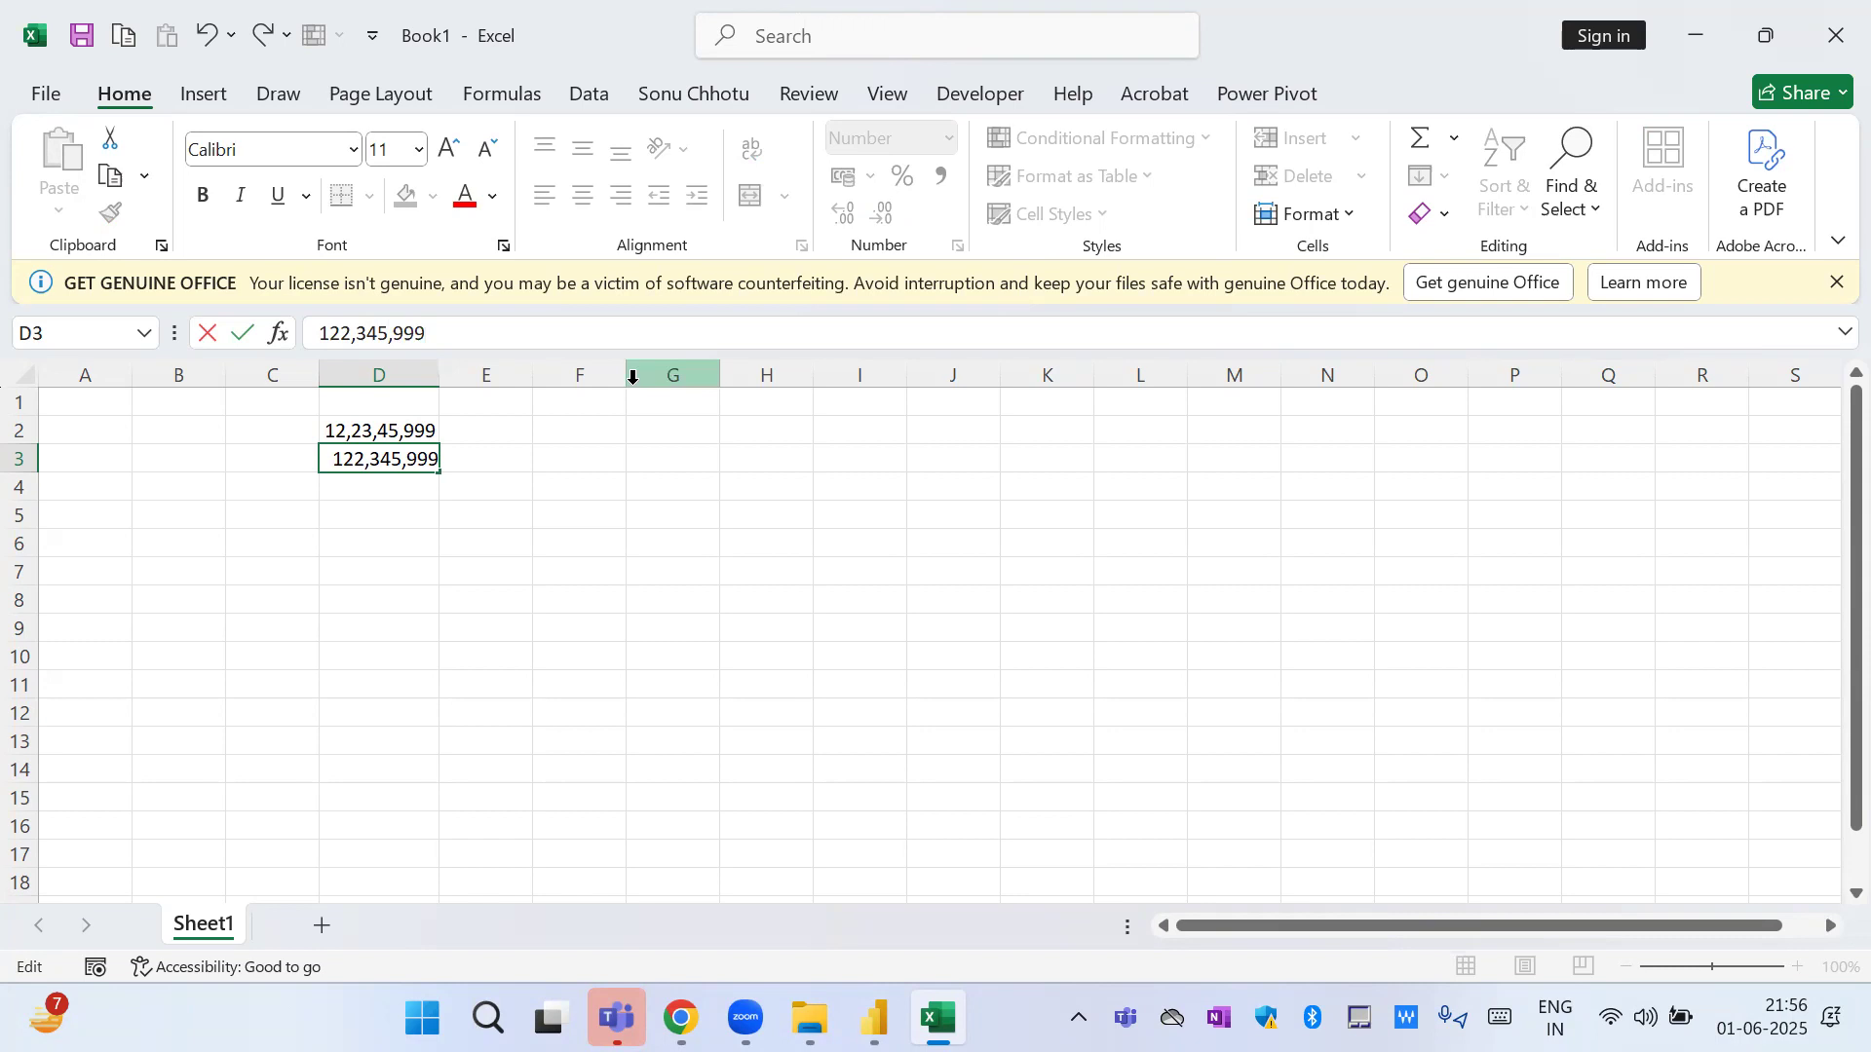
Copy the entire comma-grouped number from the cell D3 entry being edited.
{"action": "key", "text": "ctrl+shift+Left"}
{"action": "key", "text": "ctrl+shift+Left"}
{"action": "key", "text": "ctrl+shift+Left"}
{"action": "key", "text": "ctrl+shift+Left"}
{"action": "key", "text": "ctrl+shift+Left"}
{"action": "key", "text": "ctrl+c"}
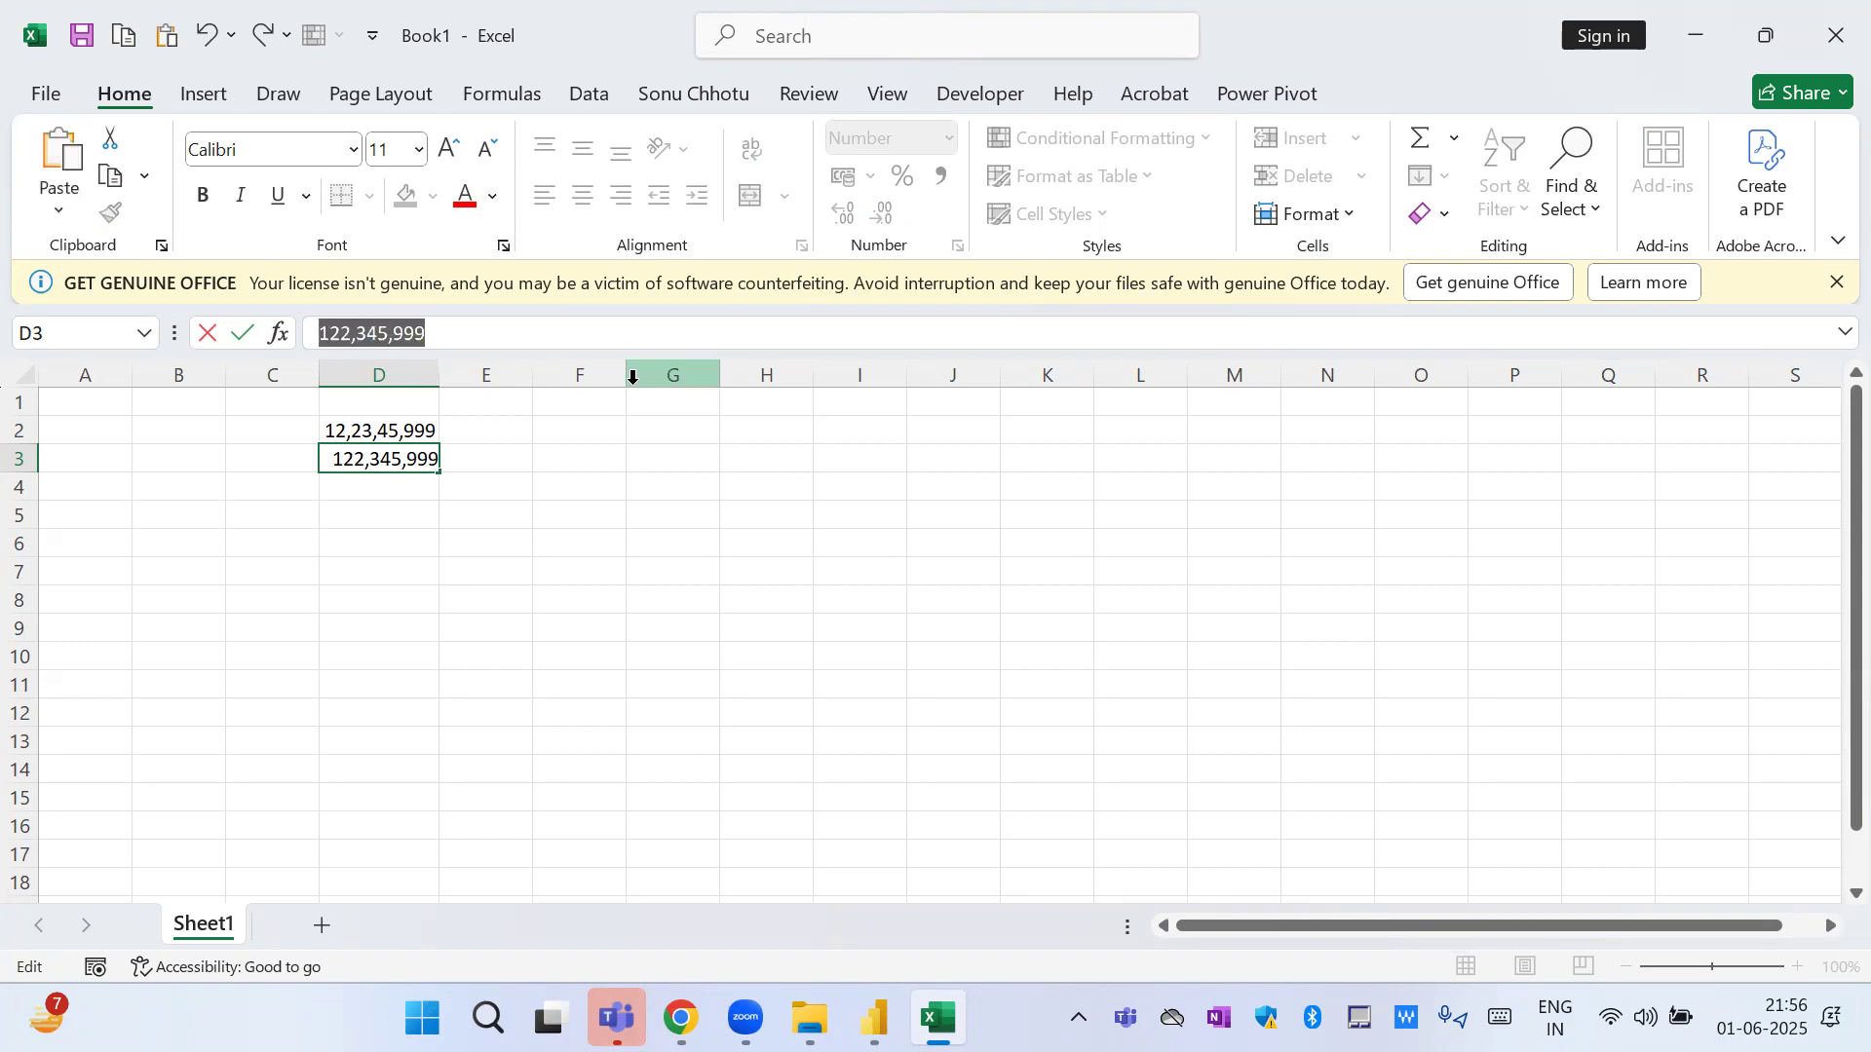
Format cell D3 as Text and paste the copied 122,345,999 into it so the international grouping is kept.
{"action": "key", "text": "Return"}
{"action": "key", "text": "Up"}
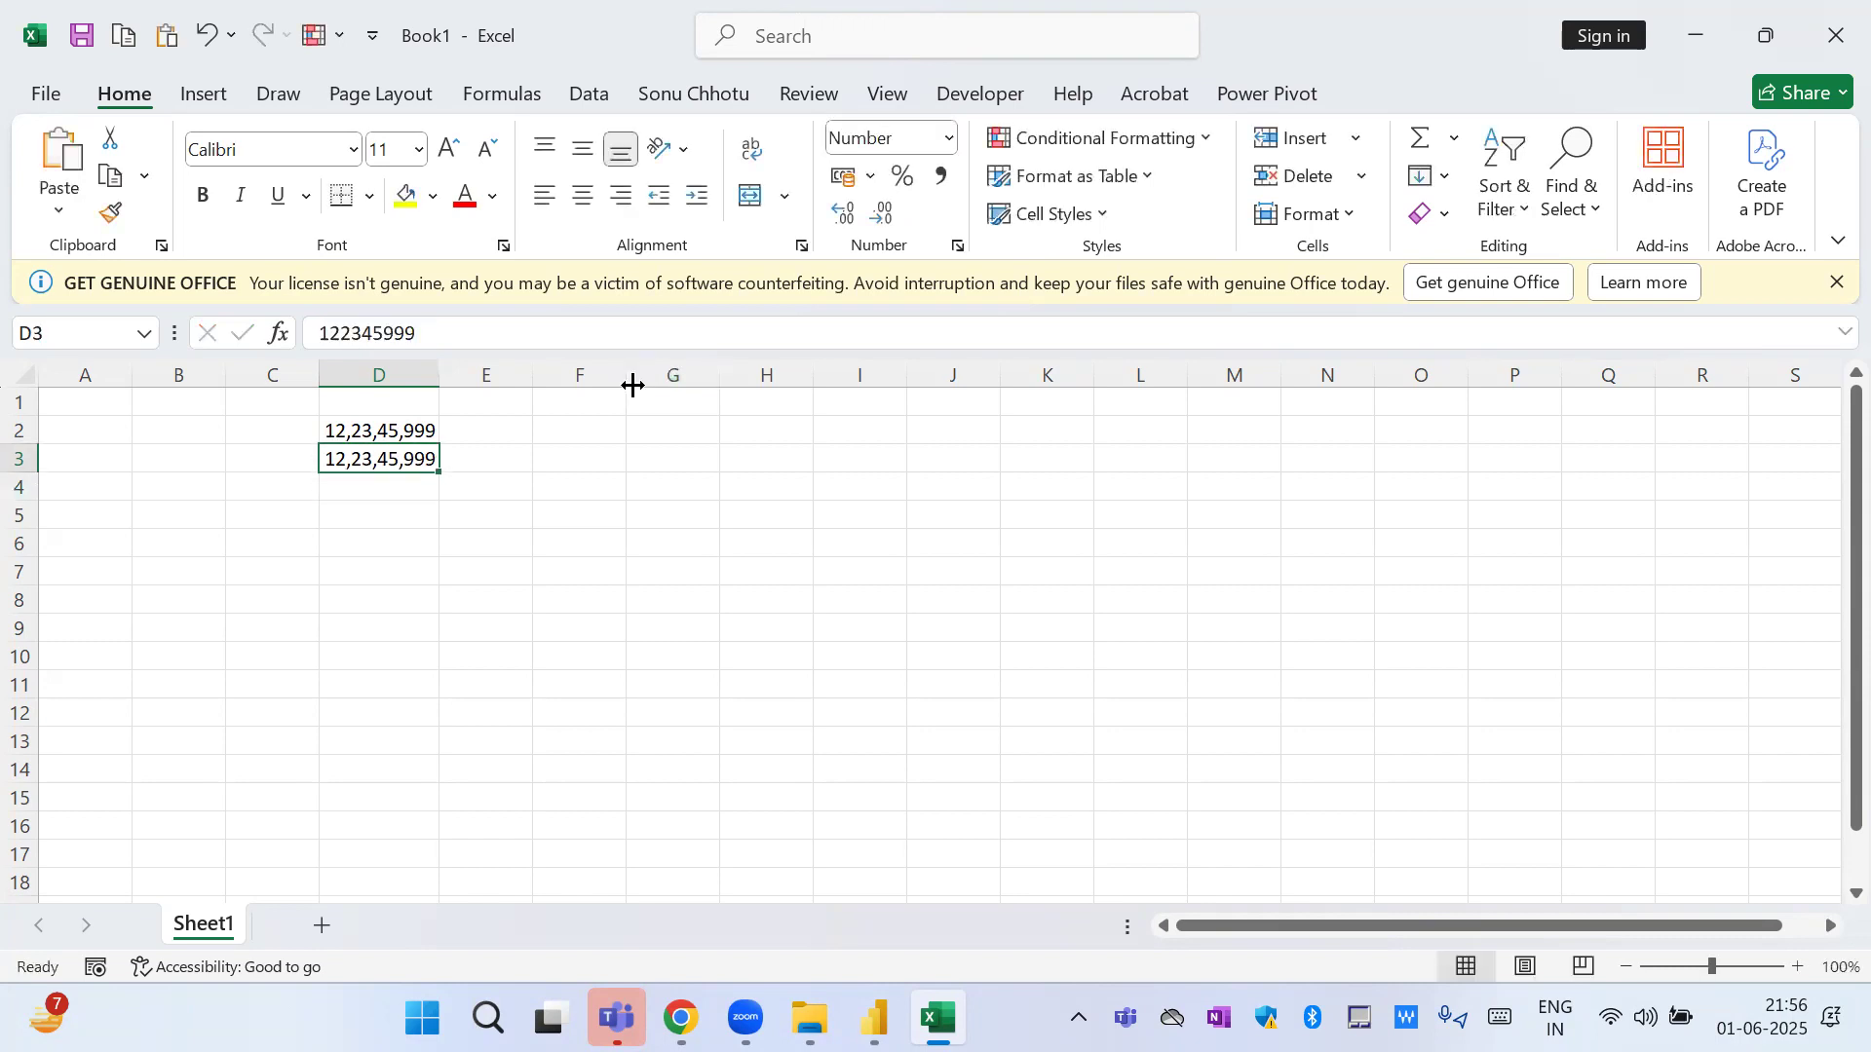
{"action": "key", "text": "ctrl+1"}
{"action": "left_click", "coordinate": [840, 398]}
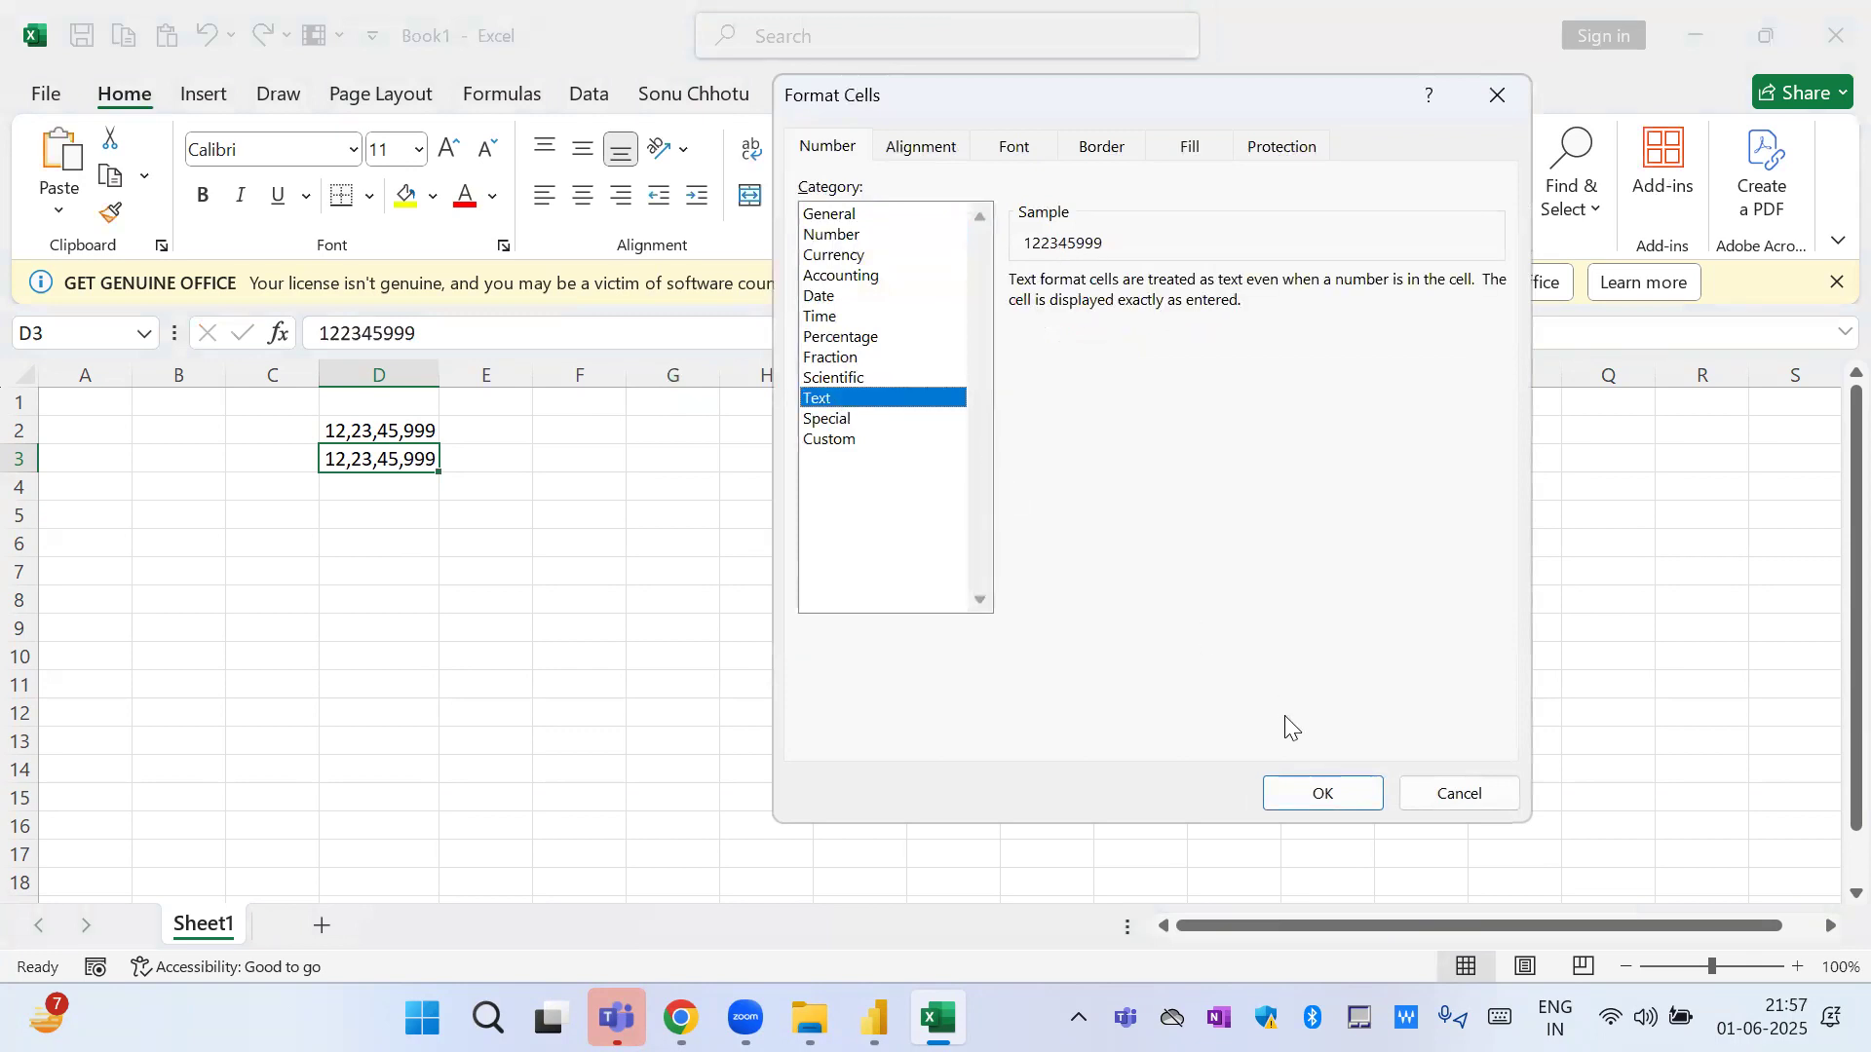
{"action": "left_click", "coordinate": [1327, 789]}
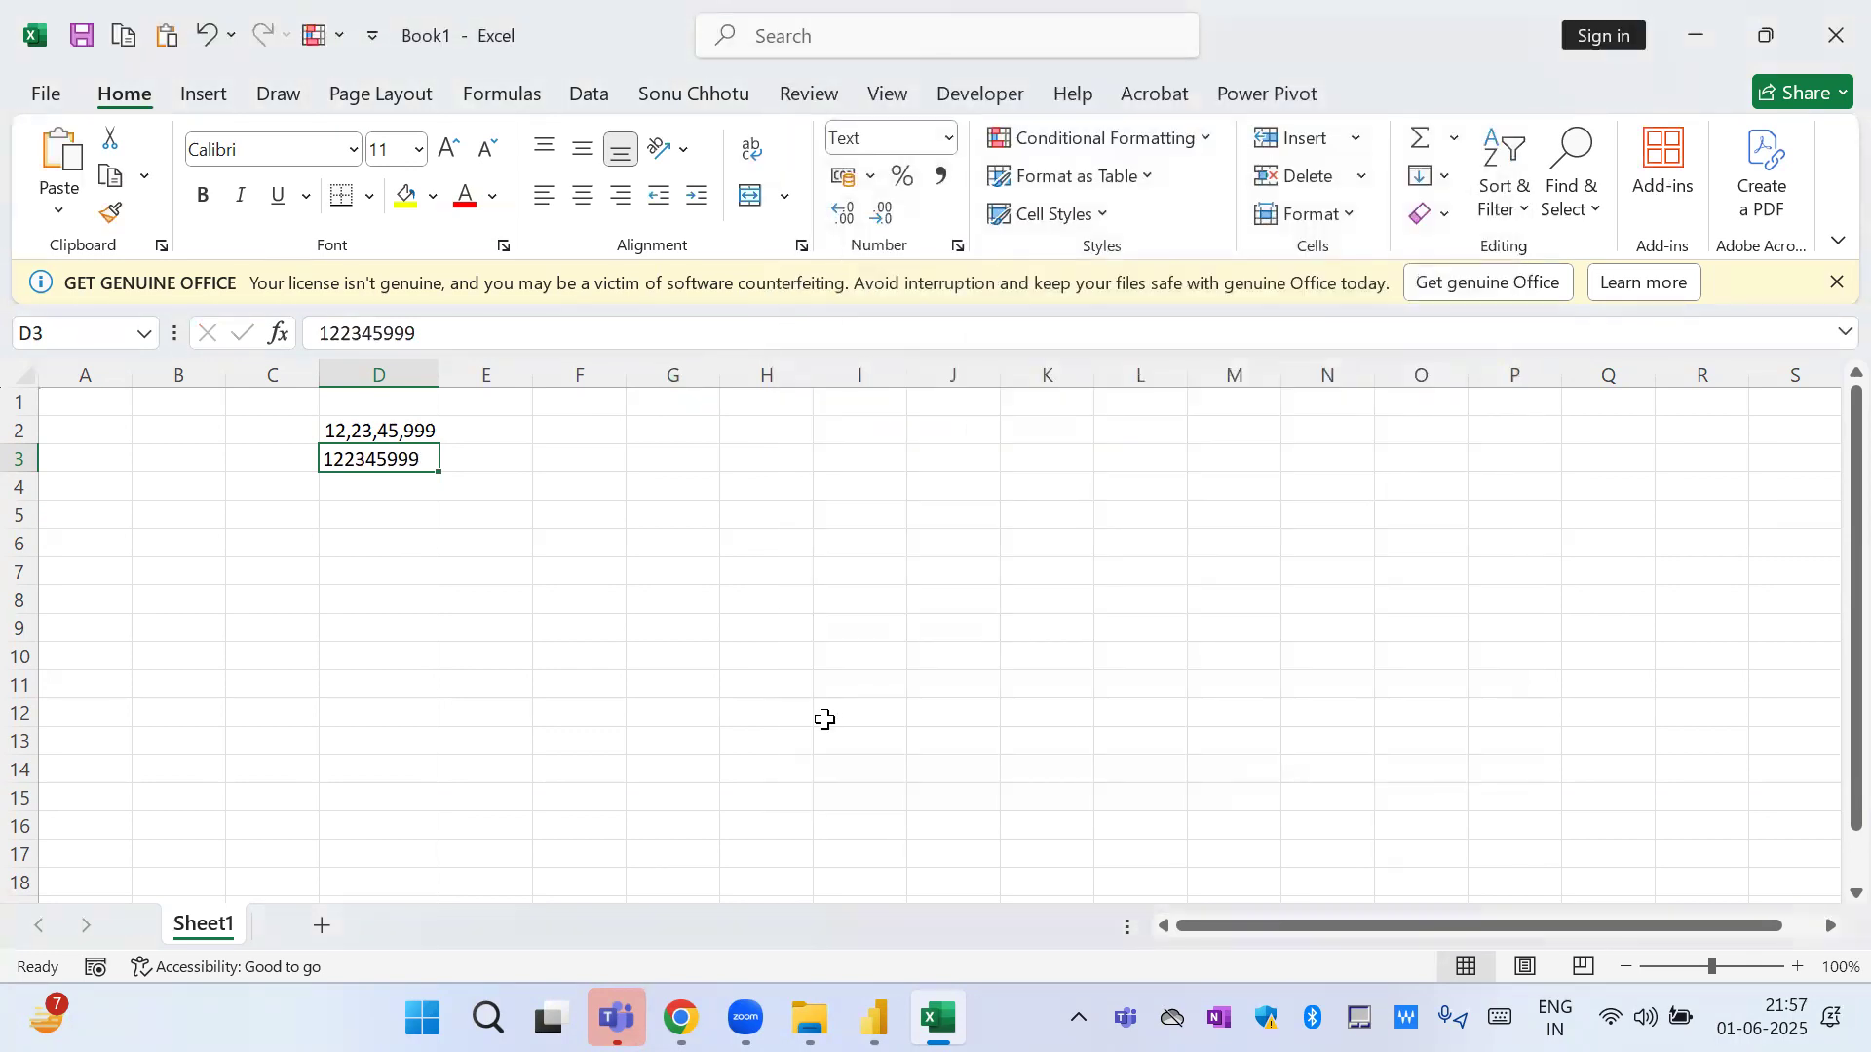
{"action": "key", "text": "ctrl+v"}
{"action": "left_click", "coordinate": [530, 414]}
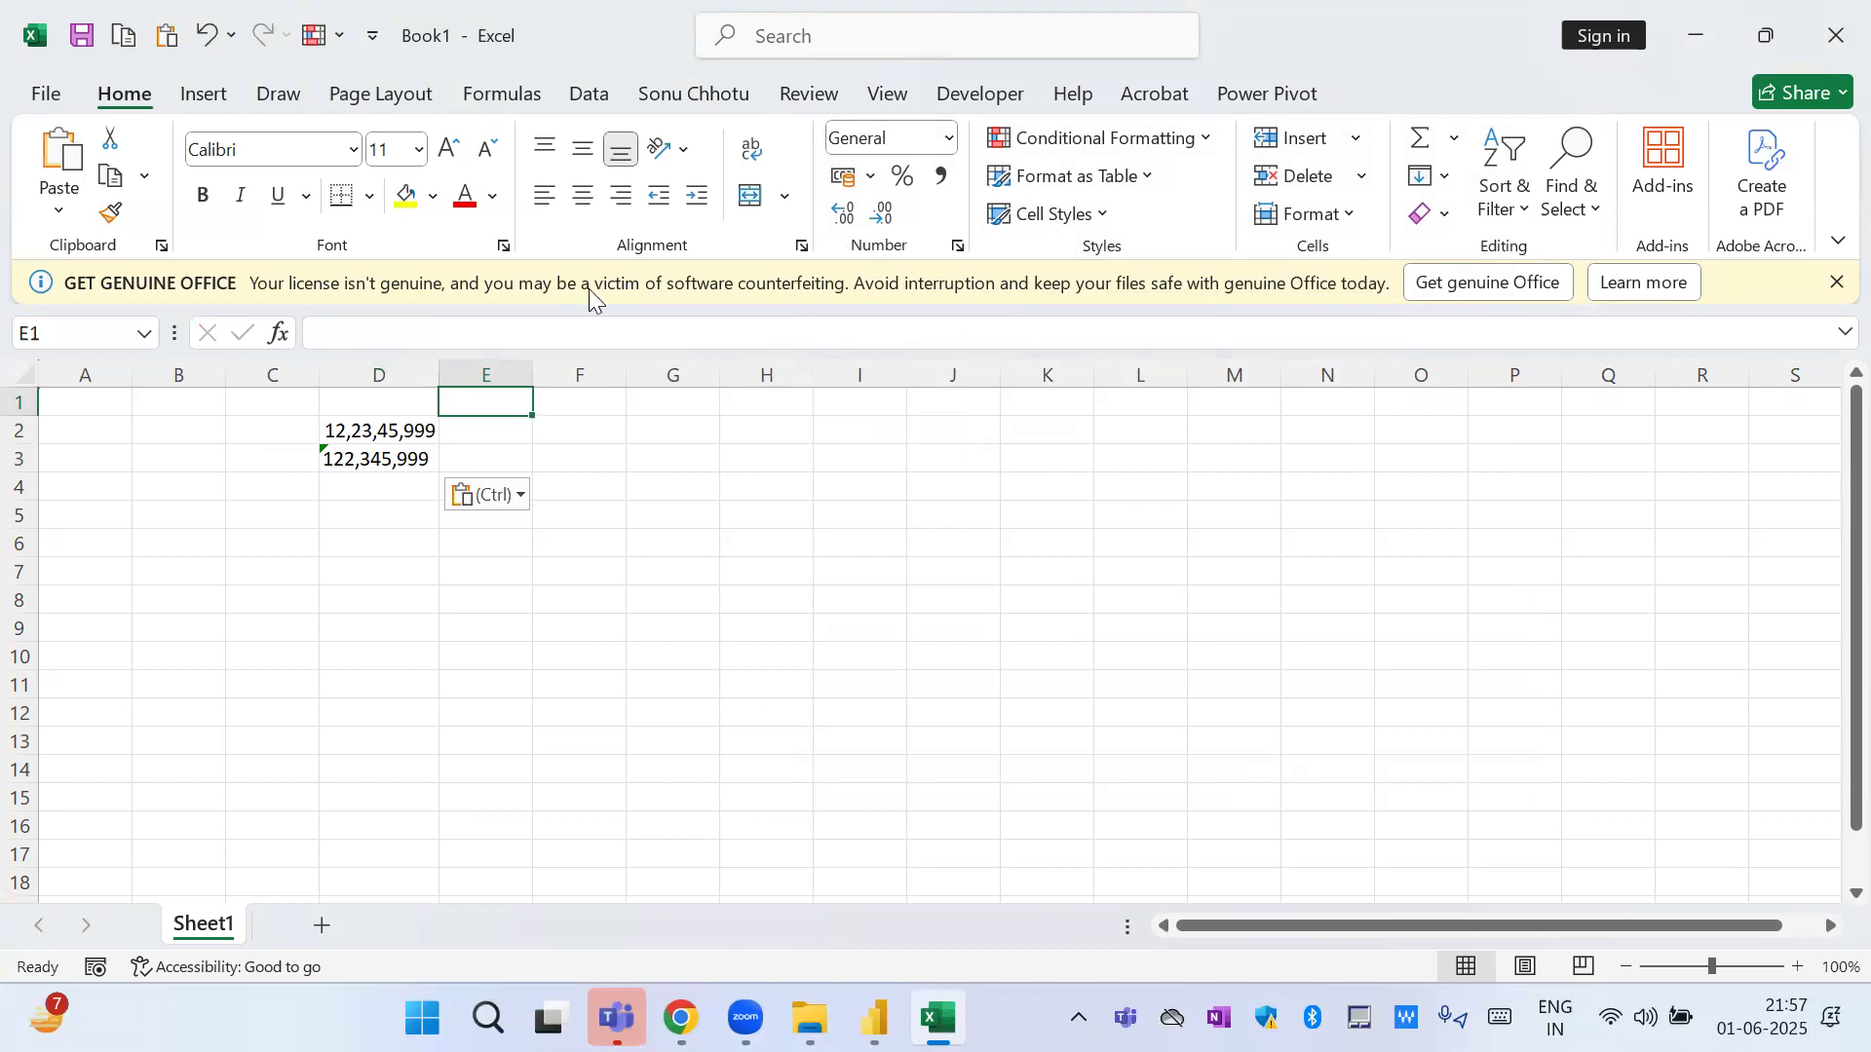
Enlarge the worksheet view to 150% and widen column D so the full number in D2 fits.
{"action": "key", "text": "alt+Tab"}
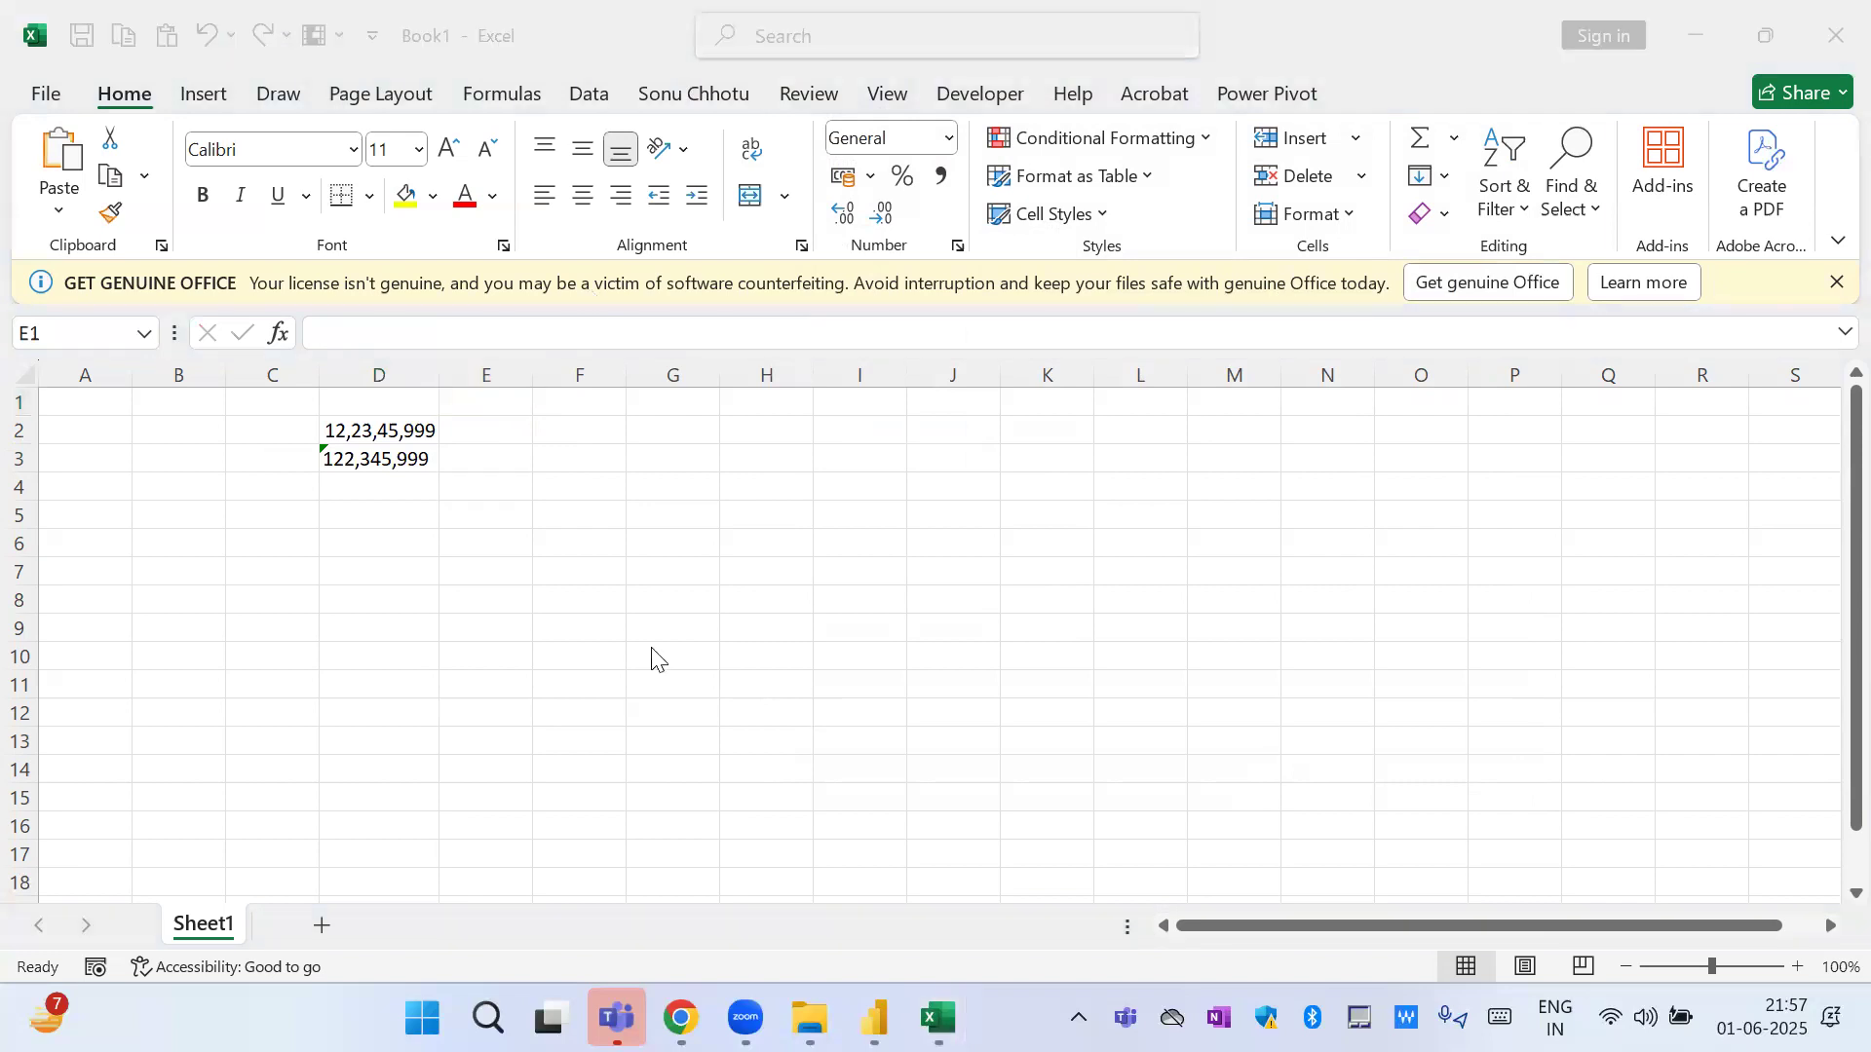
{"action": "left_click", "coordinate": [1796, 961]}
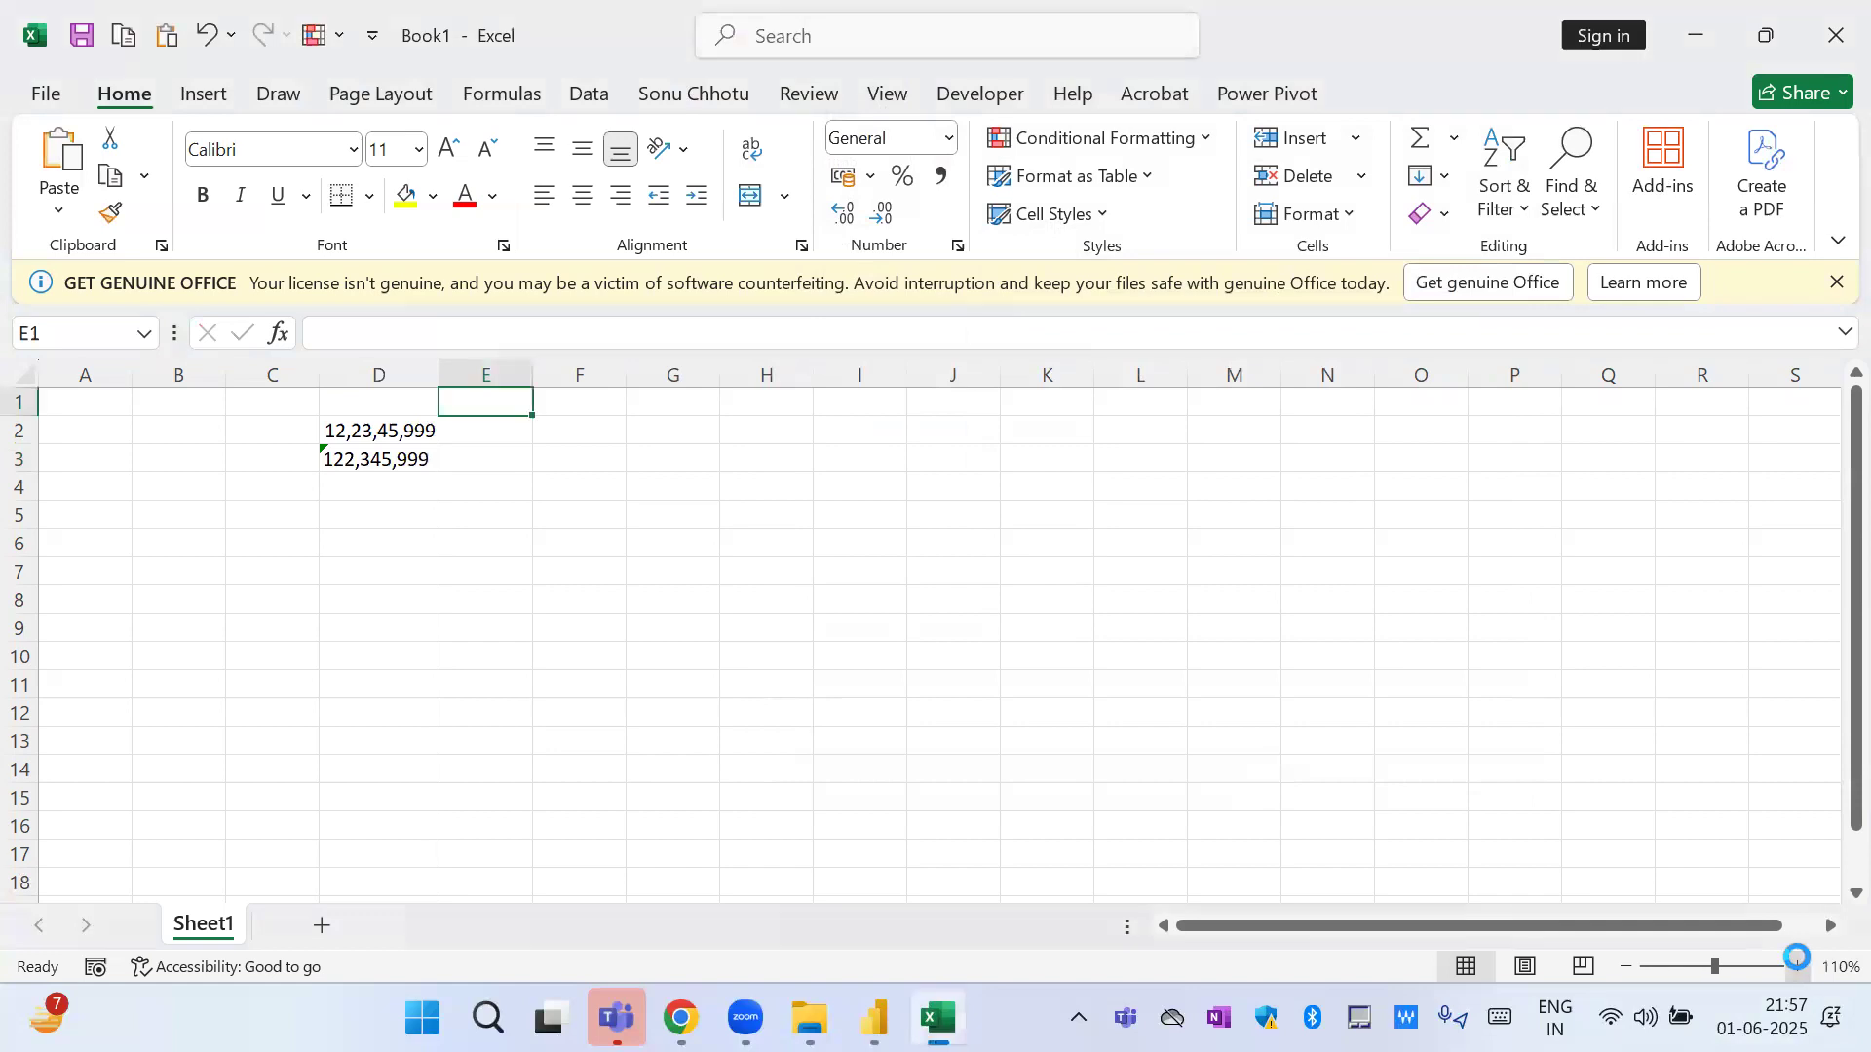
{"action": "left_click", "coordinate": [1796, 961]}
{"action": "left_click", "coordinate": [1796, 960]}
{"action": "left_click", "coordinate": [1797, 961]}
{"action": "left_click", "coordinate": [1797, 960]}
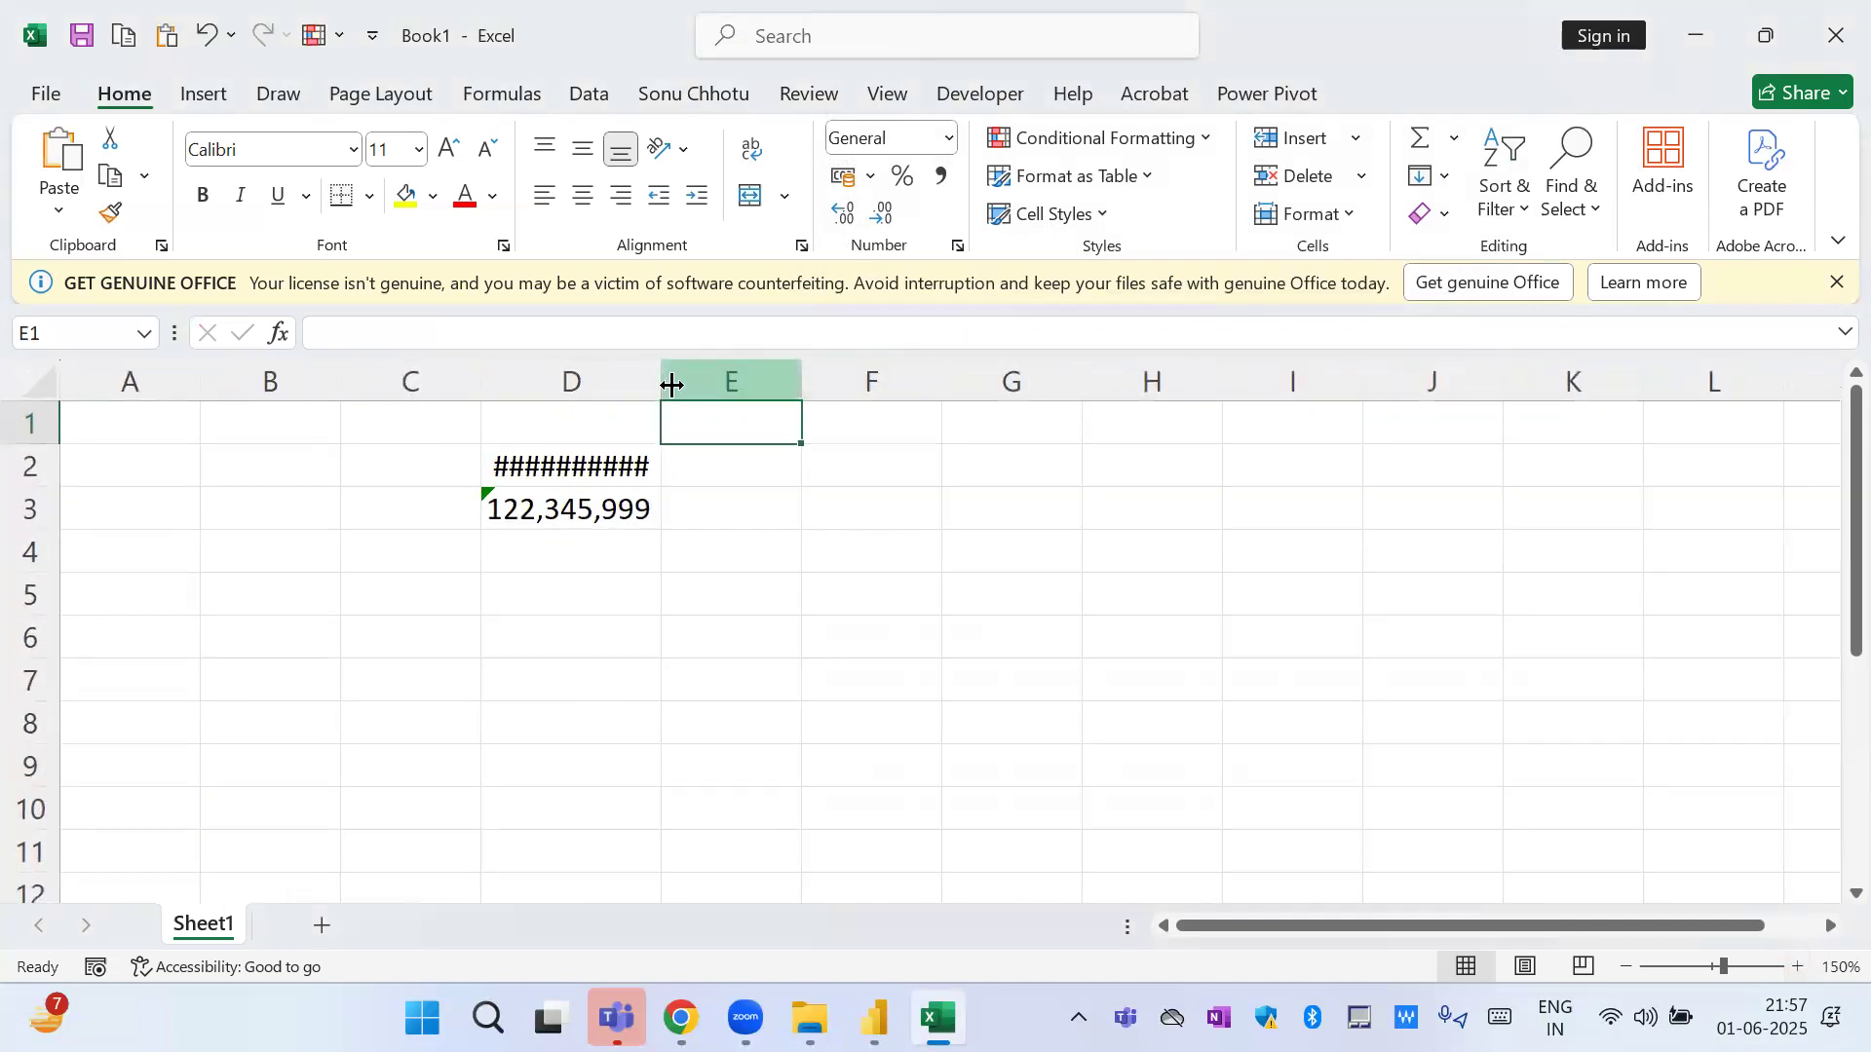
{"action": "left_click_drag", "start_coordinate": [662, 381], "coordinate": [786, 380]}
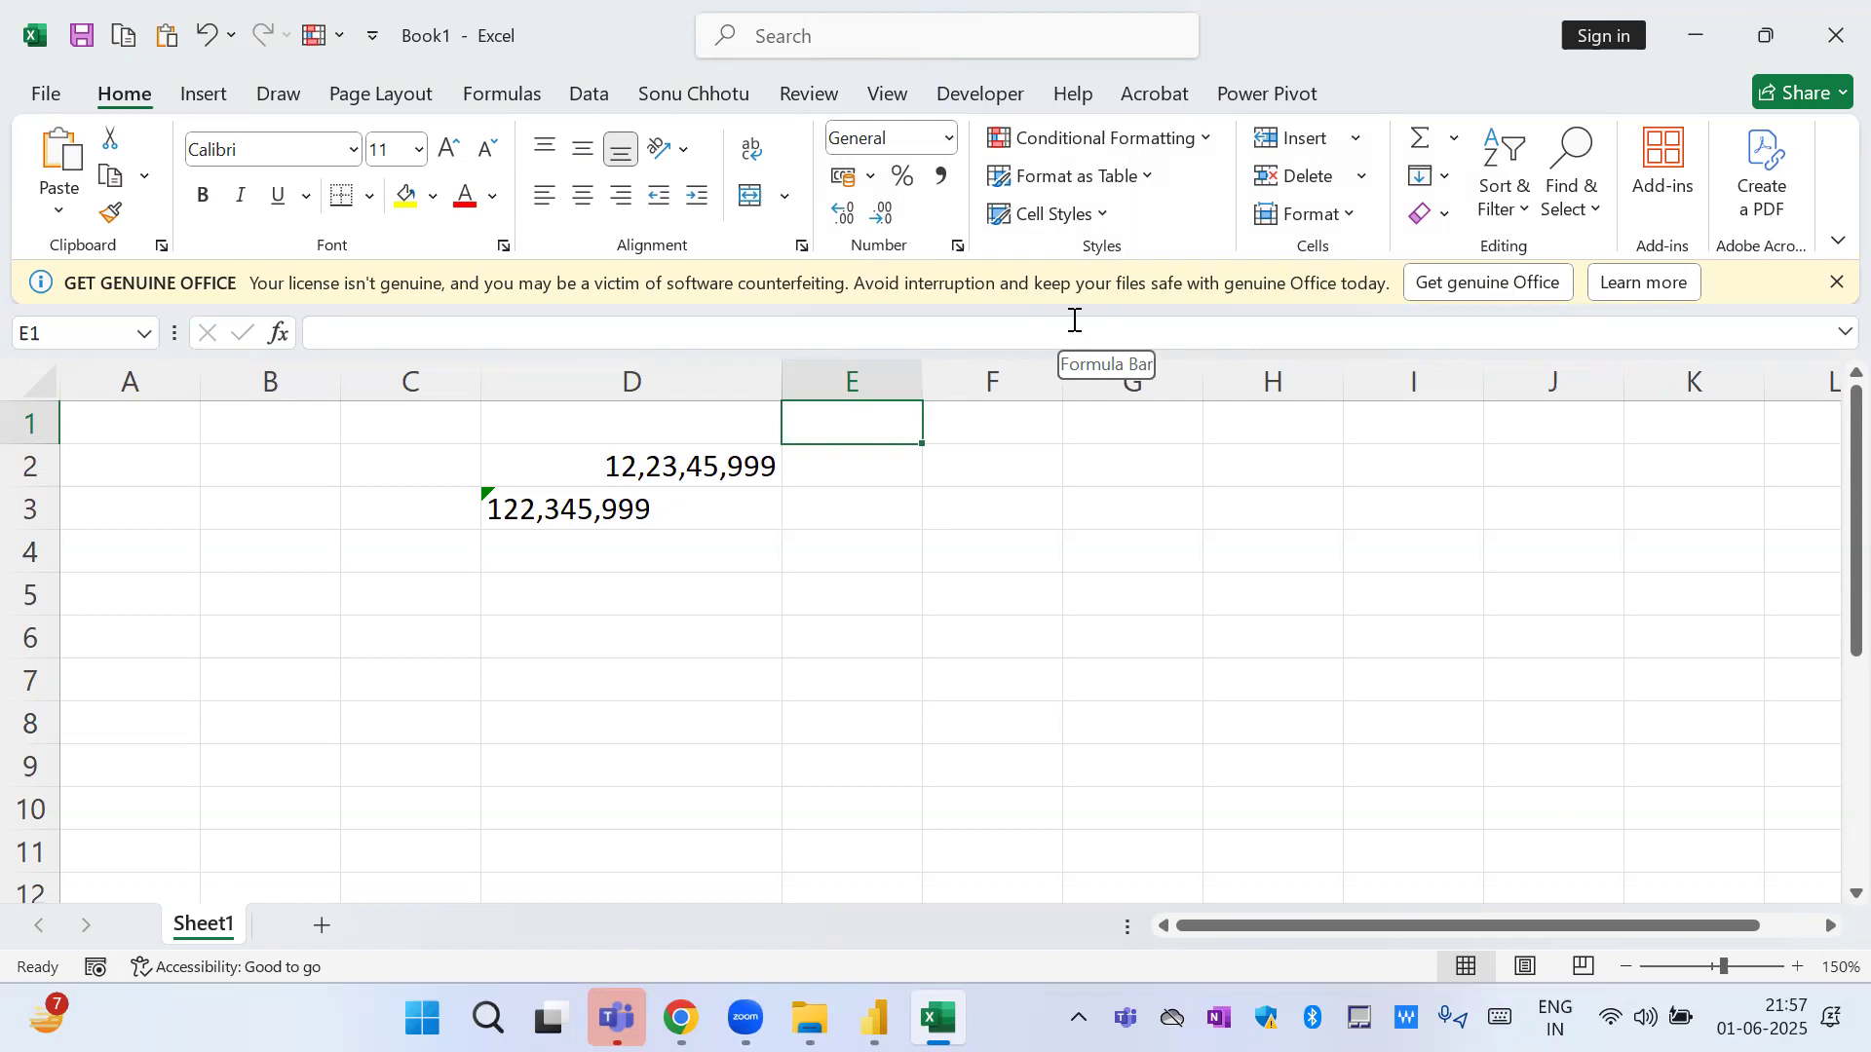
Remove the leading digit from the number in cell D3 so it reads 22,345,999.
{"action": "key", "text": "Down"}
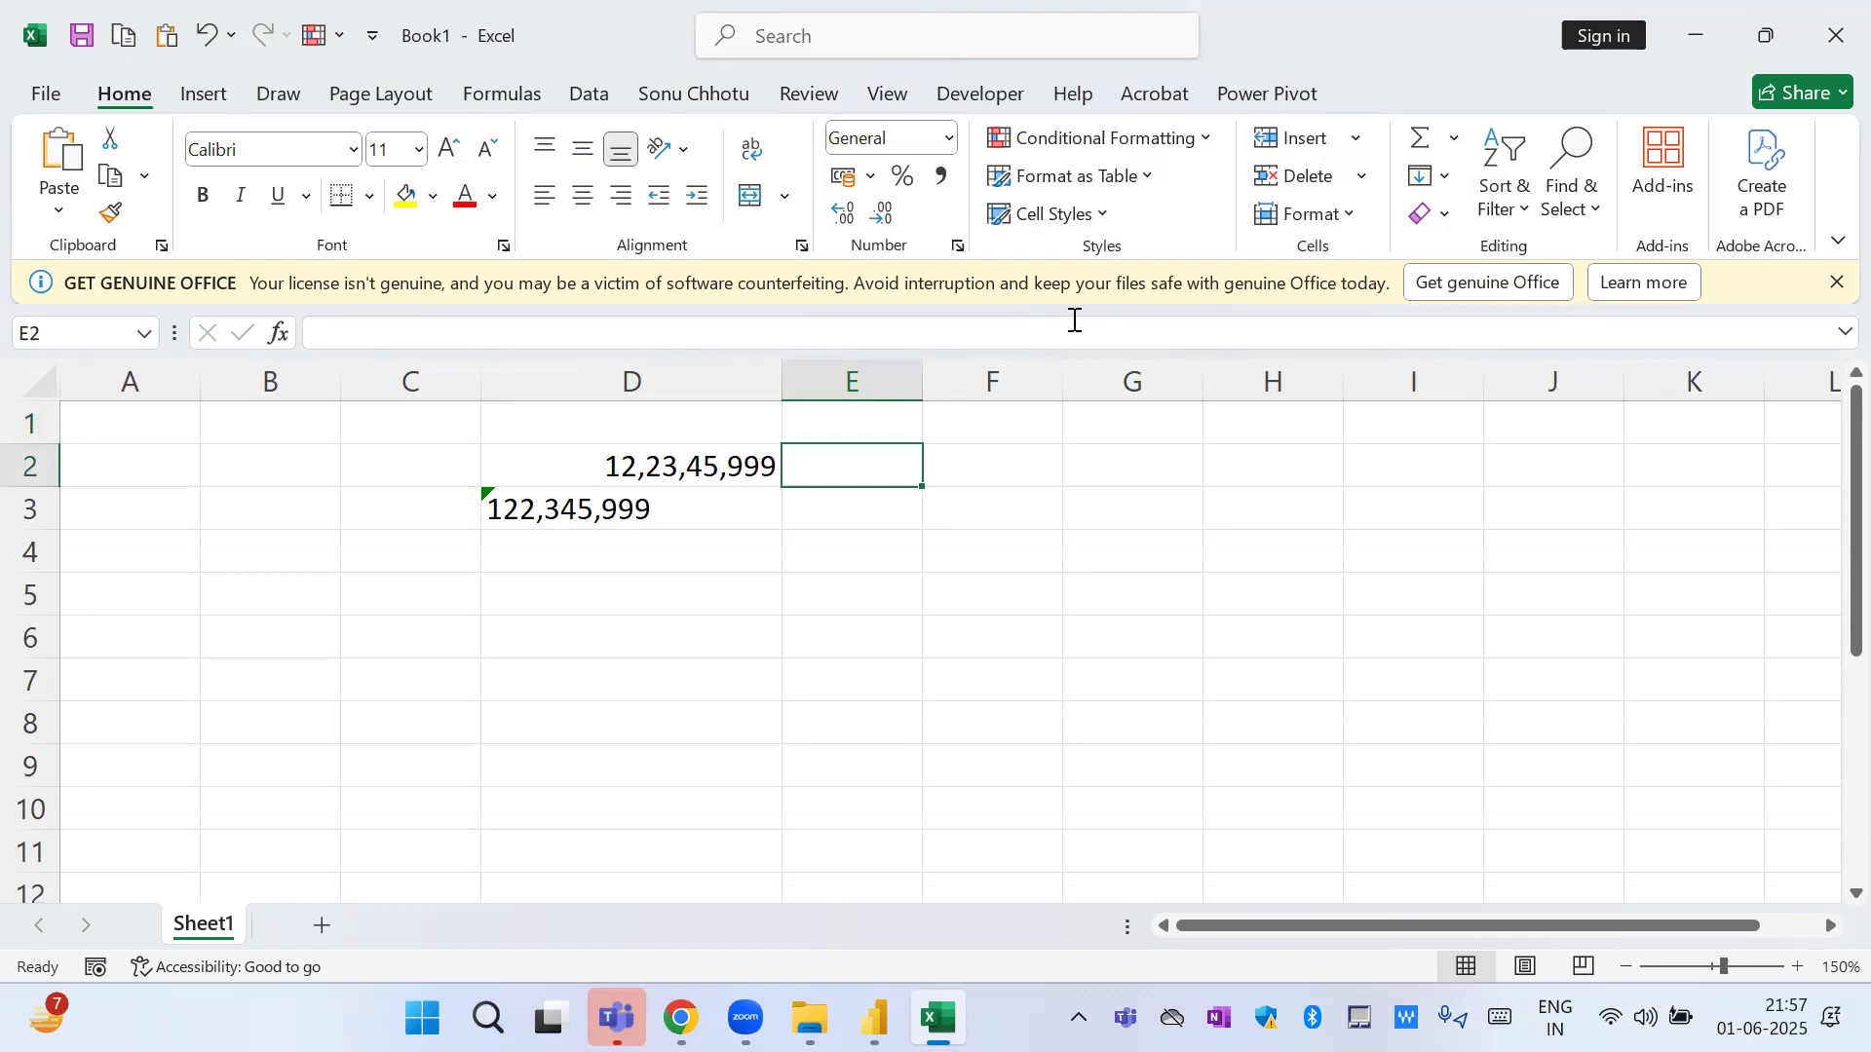
{"action": "key", "text": "Down"}
{"action": "key", "text": "Left"}
{"action": "key", "text": "Right"}
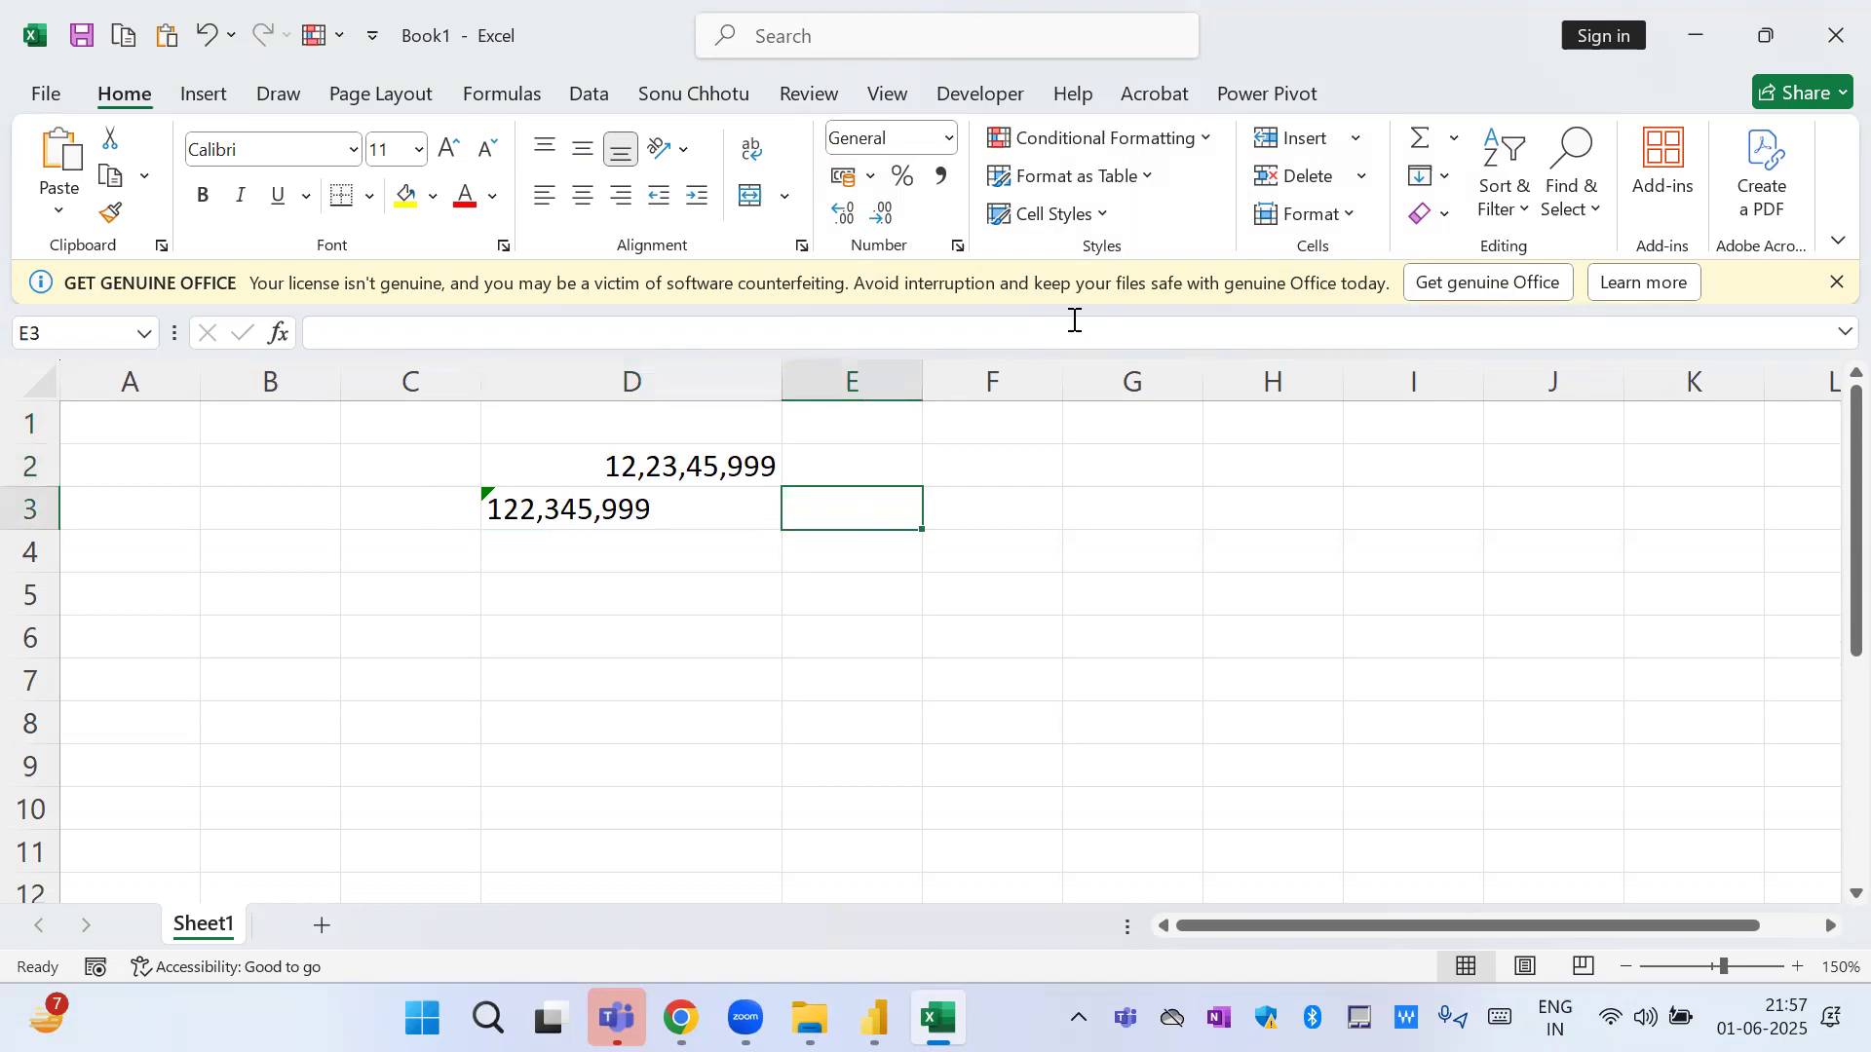
{"action": "key", "text": "Left"}
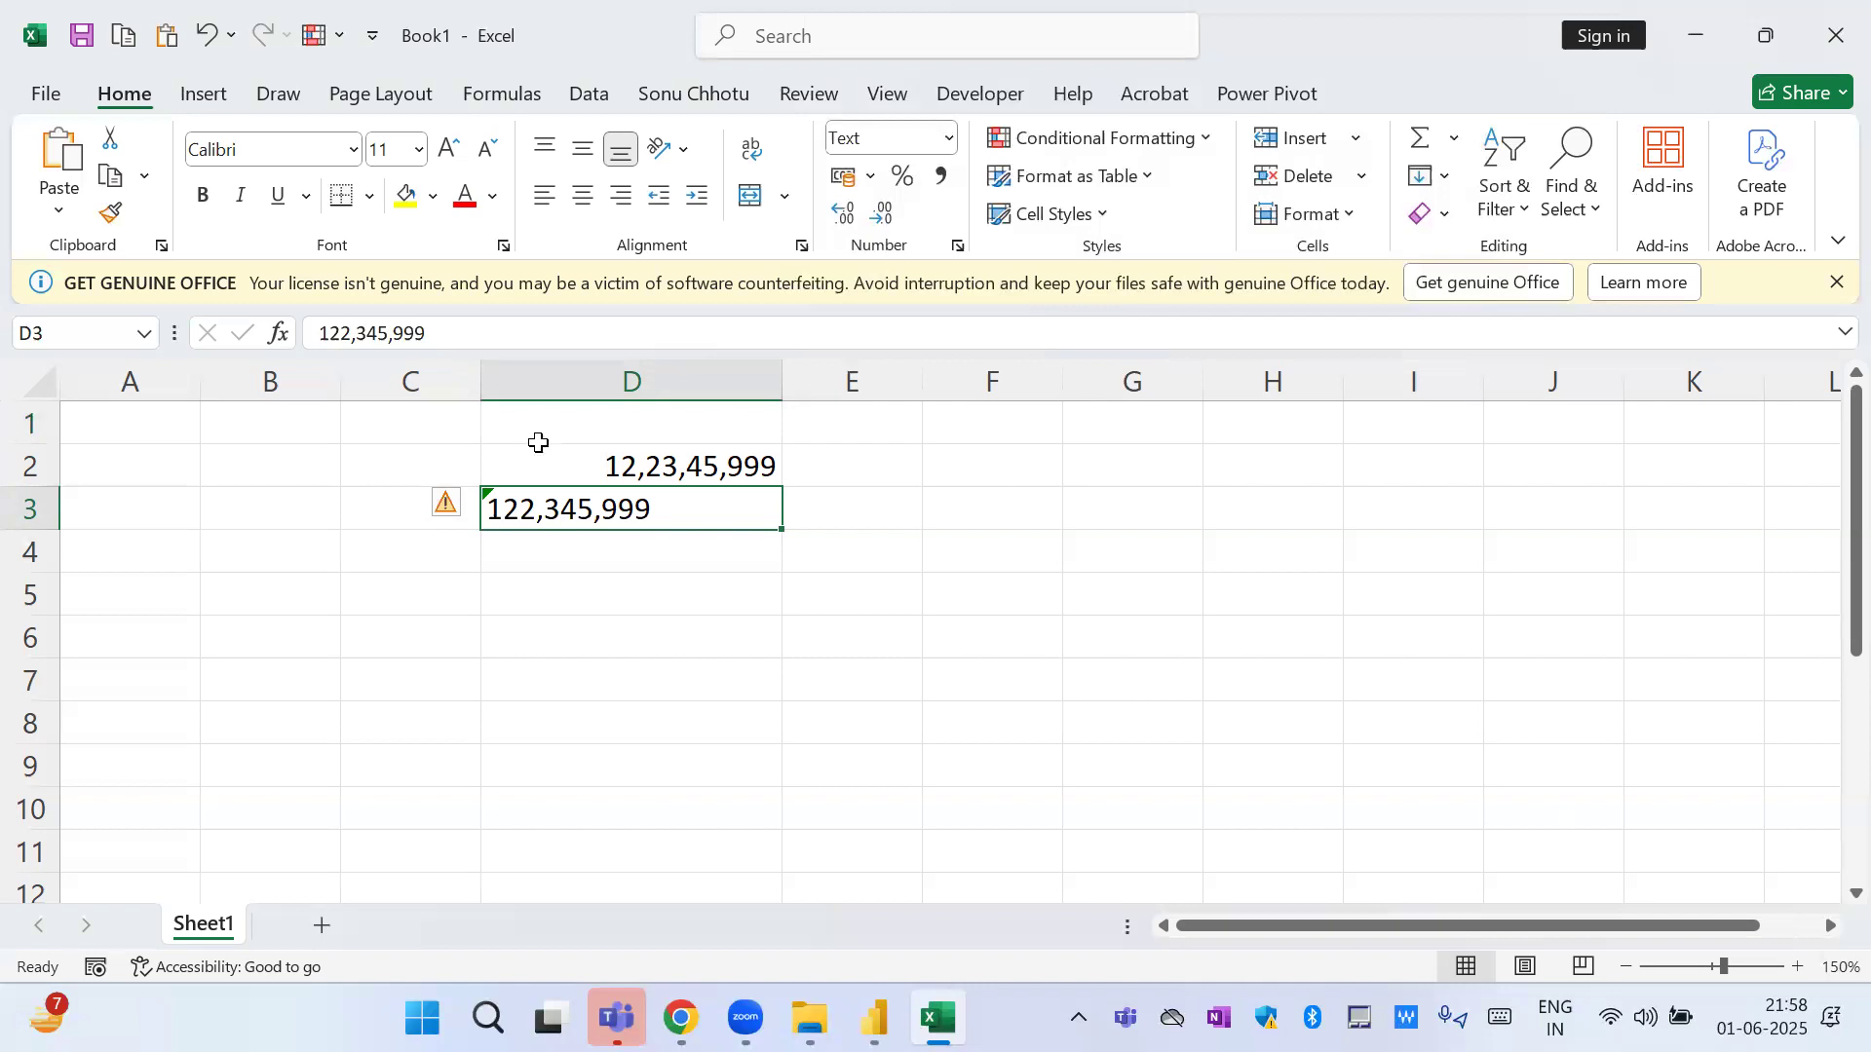
{"action": "left_click", "coordinate": [323, 332]}
{"action": "key", "text": "Delete"}
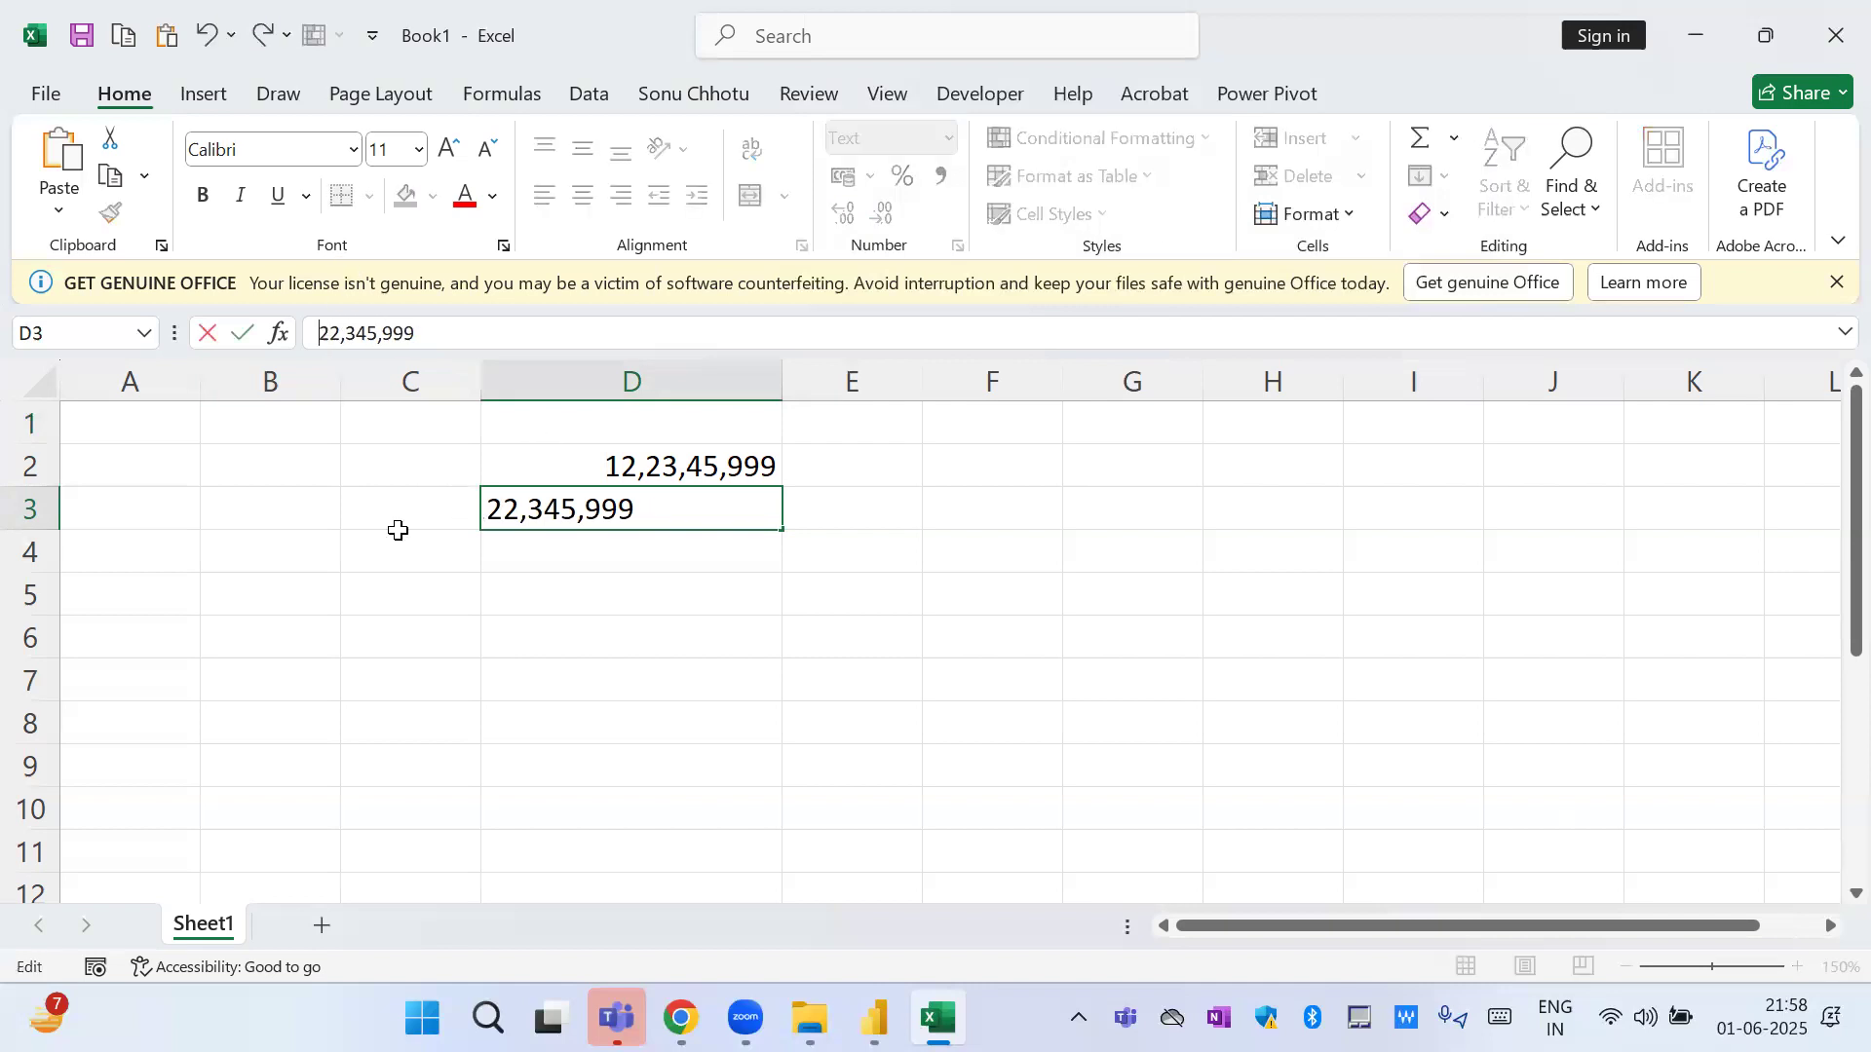
{"action": "key", "text": "Return"}
{"action": "key", "text": "Up"}
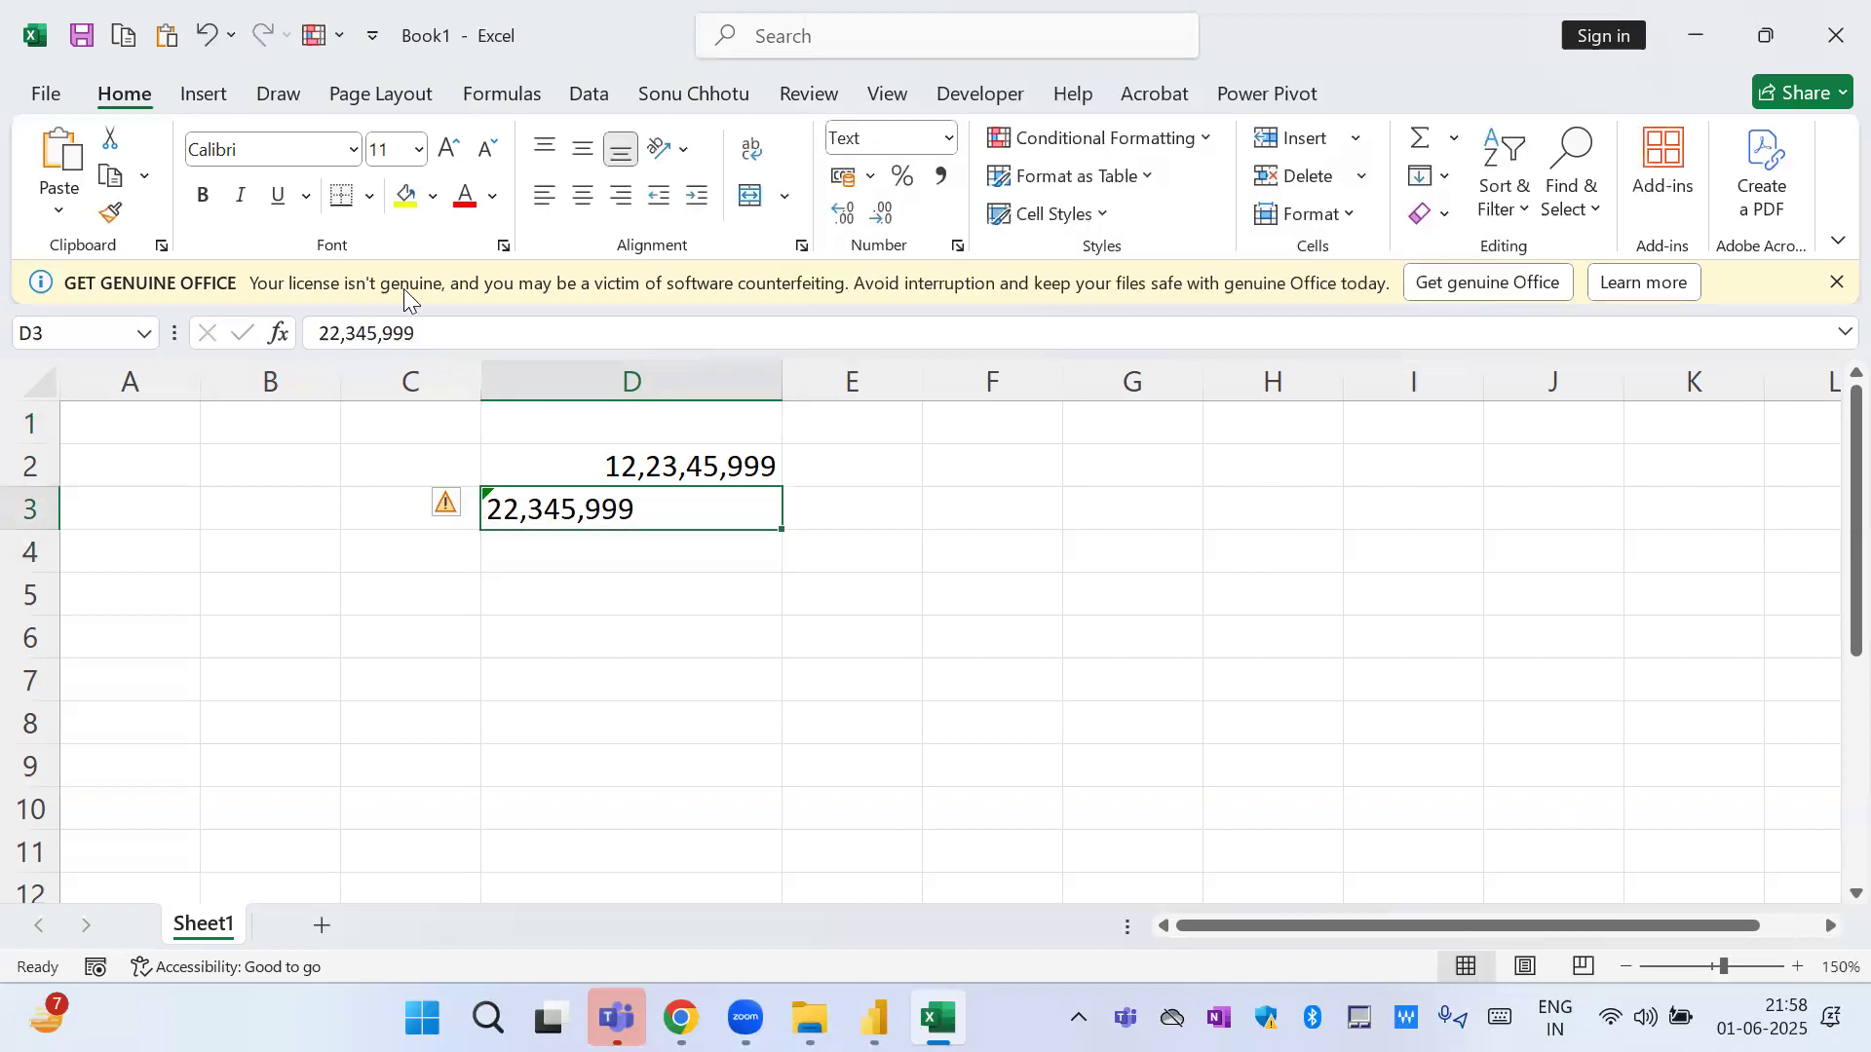
Remove one more leading digit from cell D3 so it reads 2,345,999.
{"action": "left_click", "coordinate": [325, 332]}
{"action": "key", "text": "Delete"}
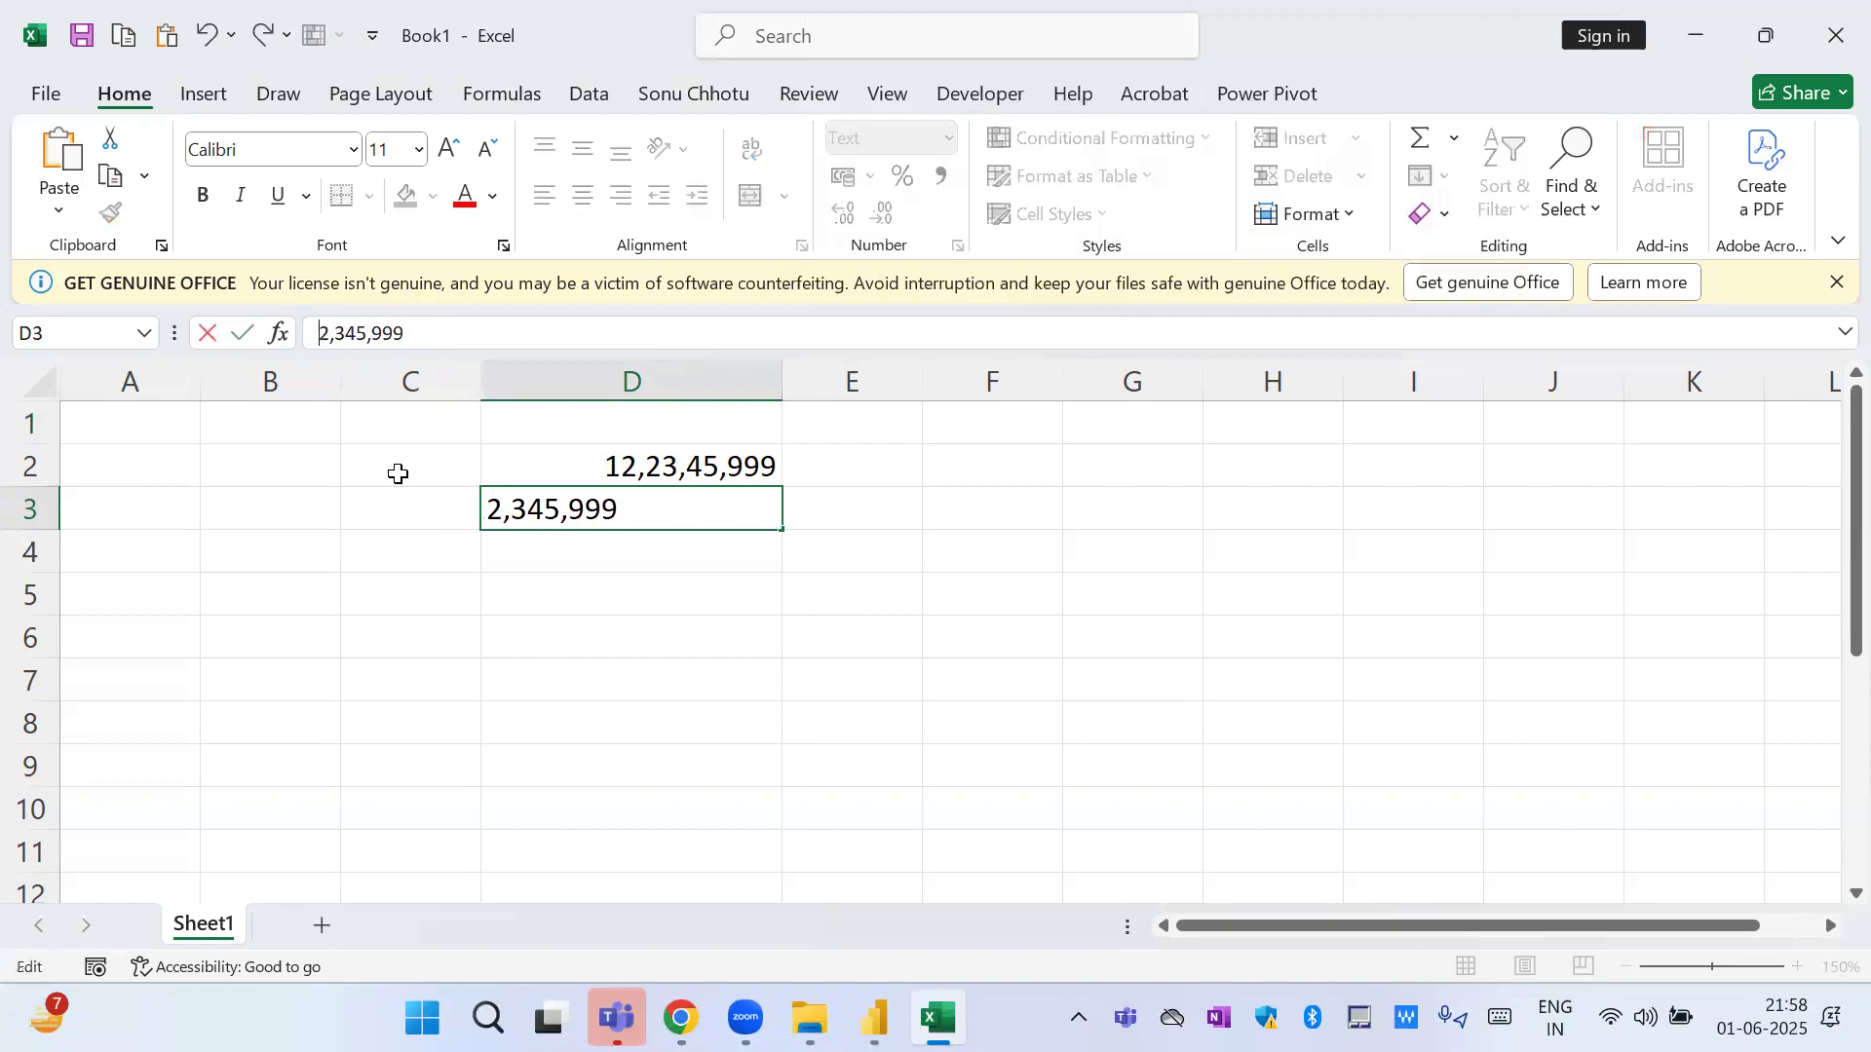
{"action": "key", "text": "Return"}
{"action": "key", "text": "Up"}
Remove the millions digit and its comma from cell D3 so it reads 345,999.
{"action": "left_click", "coordinate": [345, 329]}
{"action": "key", "text": "BackSpace"}
{"action": "key", "text": "BackSpace"}
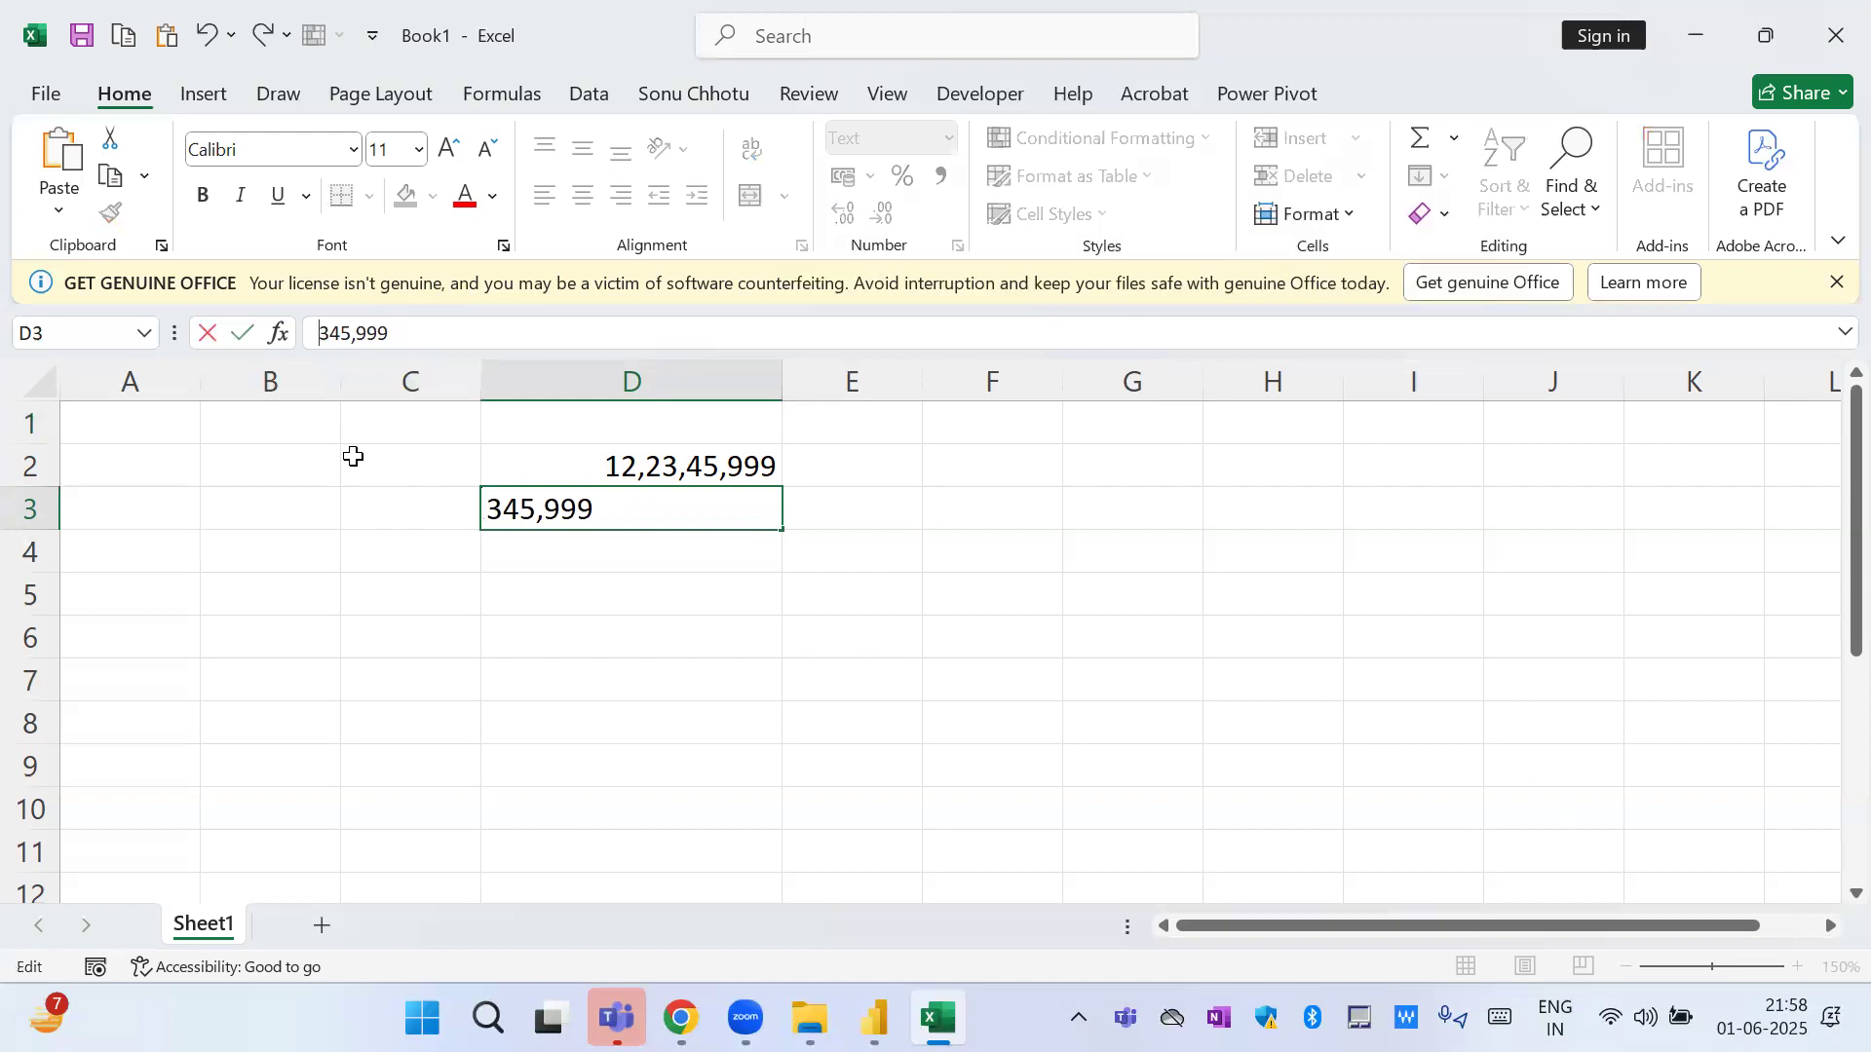
{"action": "key", "text": "Return"}
{"action": "key", "text": "Up"}
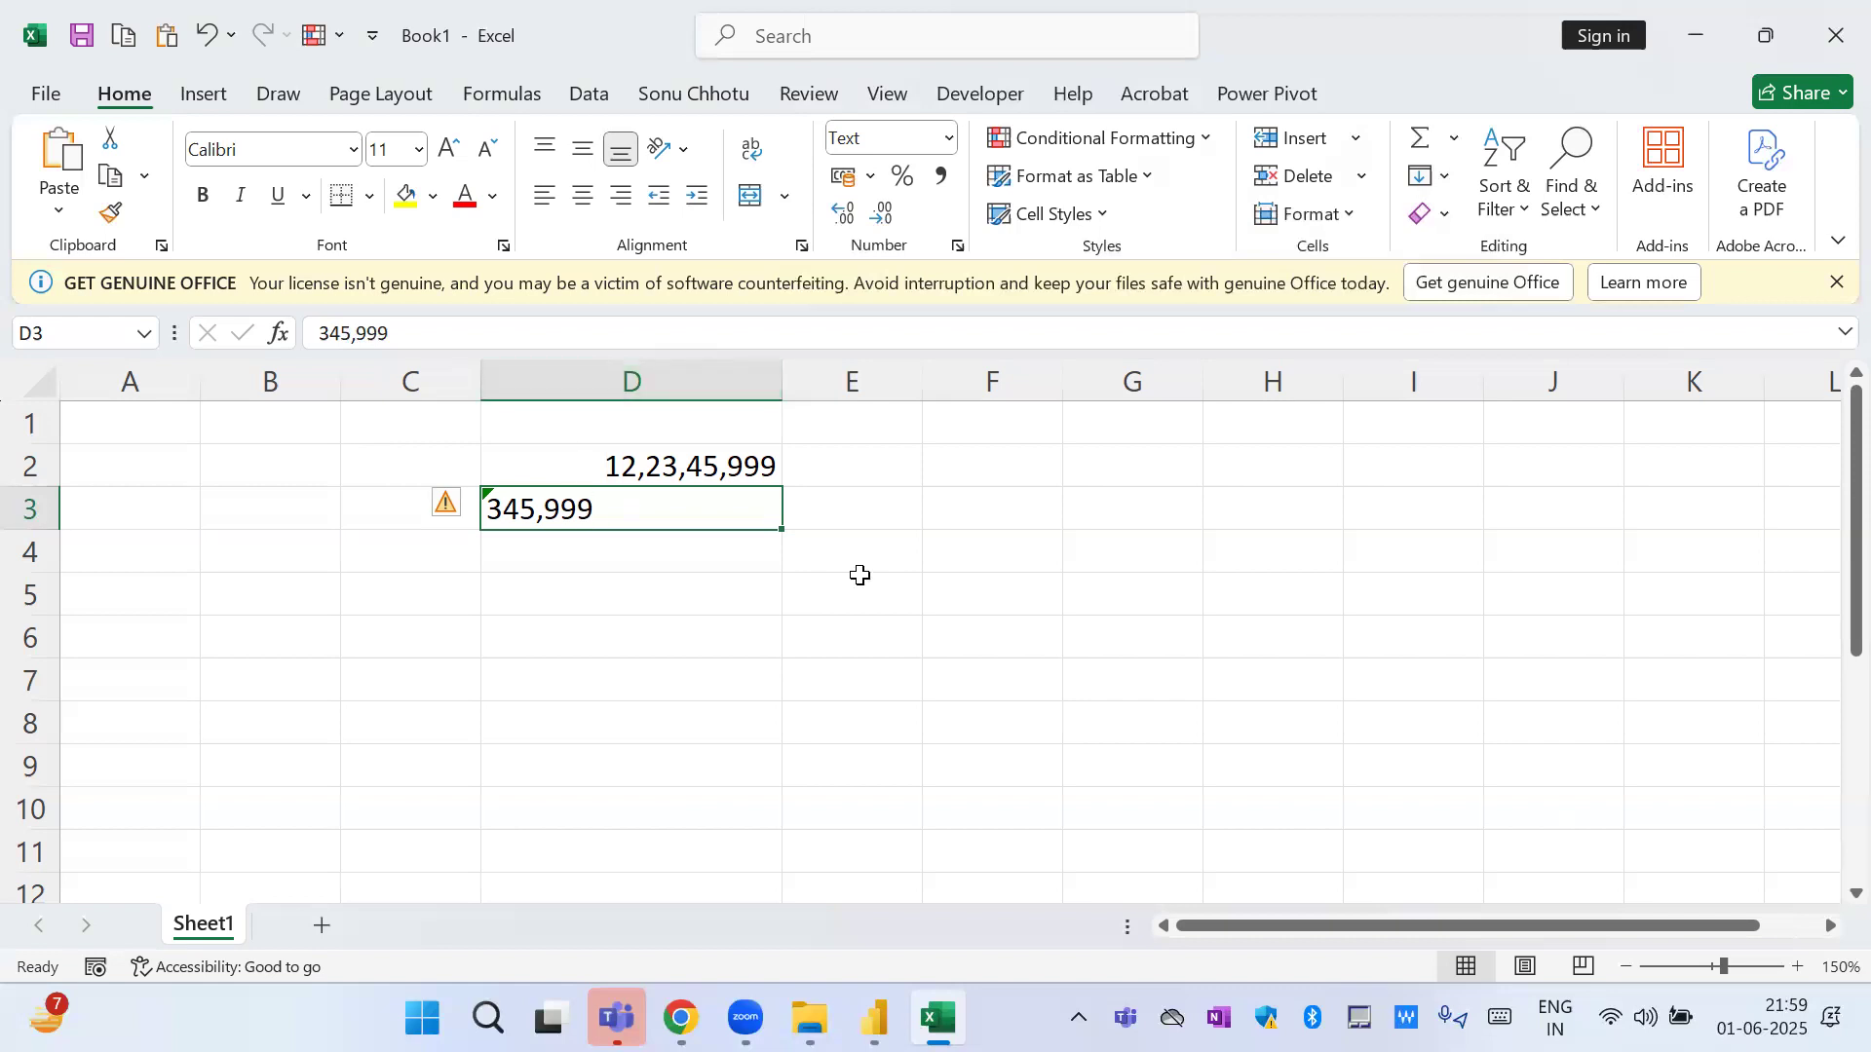
Switch to the Data Analysis Class Batch 22 report in Power BI and review the Decomp, Pie Chart and Geo Map pages.
{"action": "left_click", "coordinate": [1492, 404]}
{"action": "key", "text": "alt+Tab"}
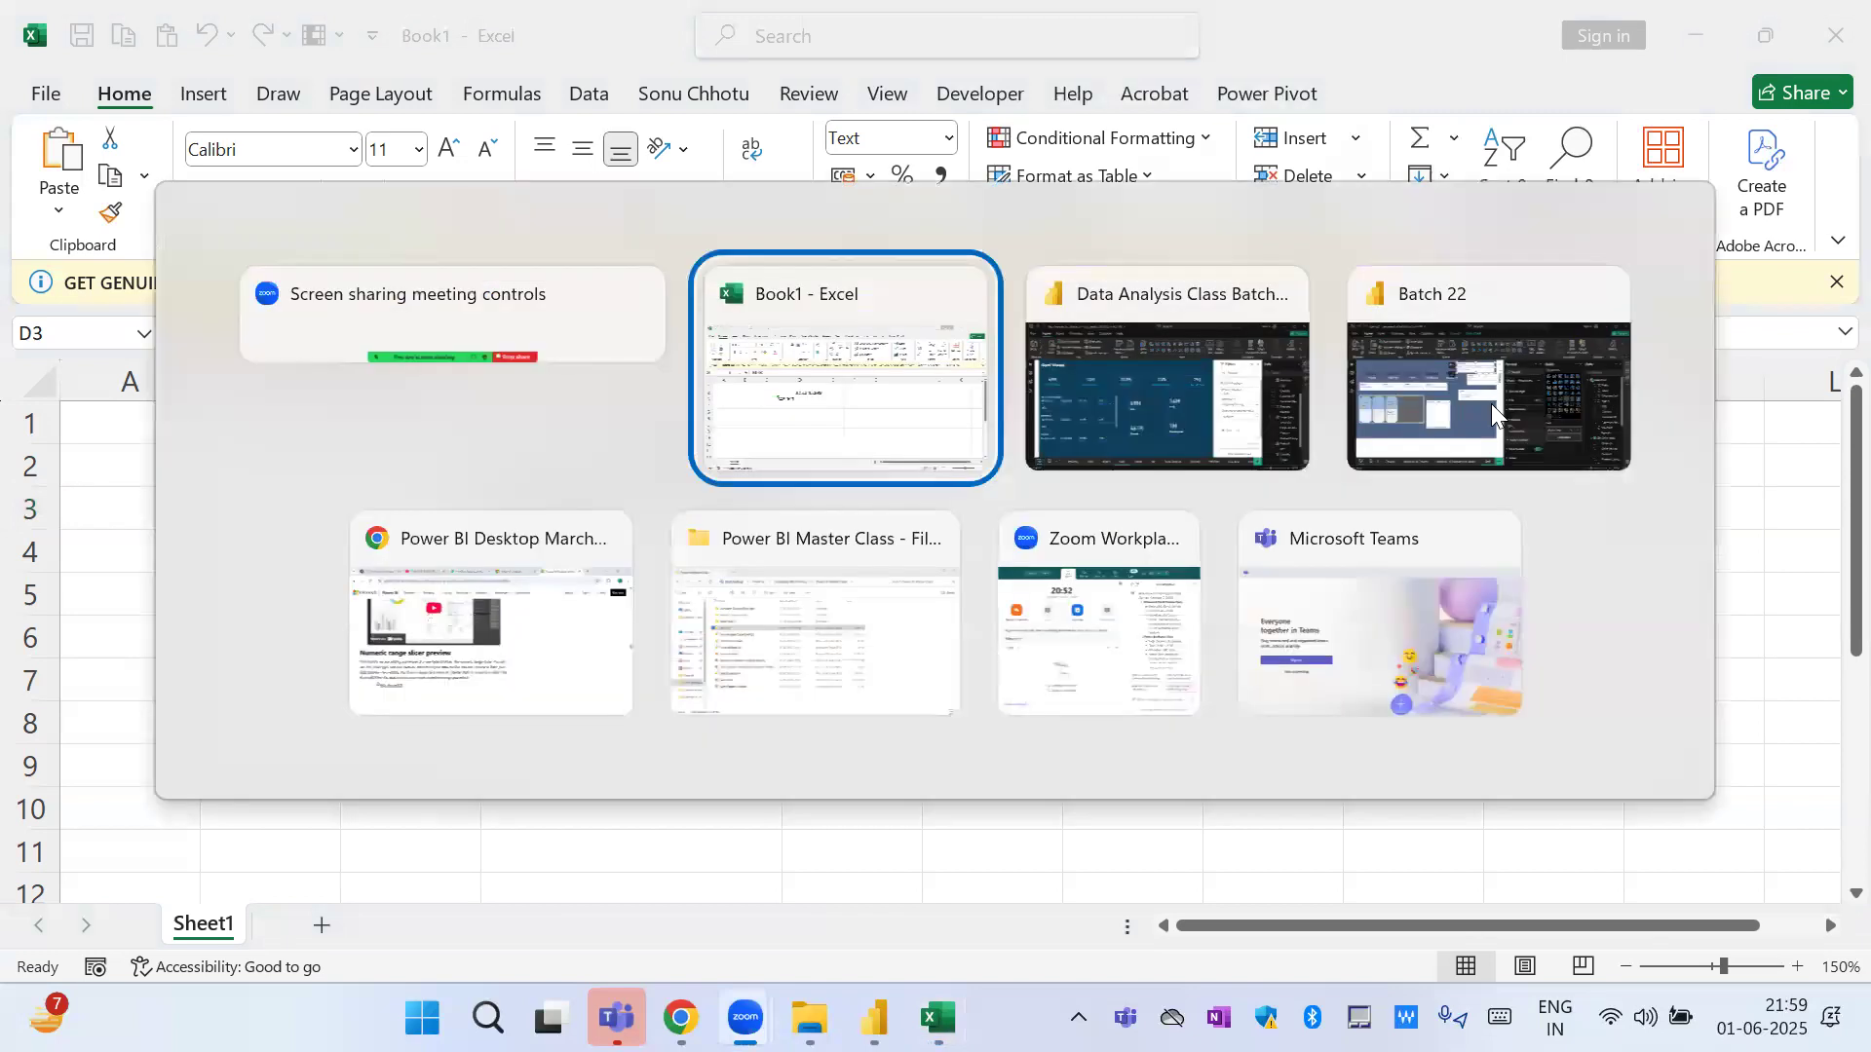
{"action": "key", "text": "alt+Tab"}
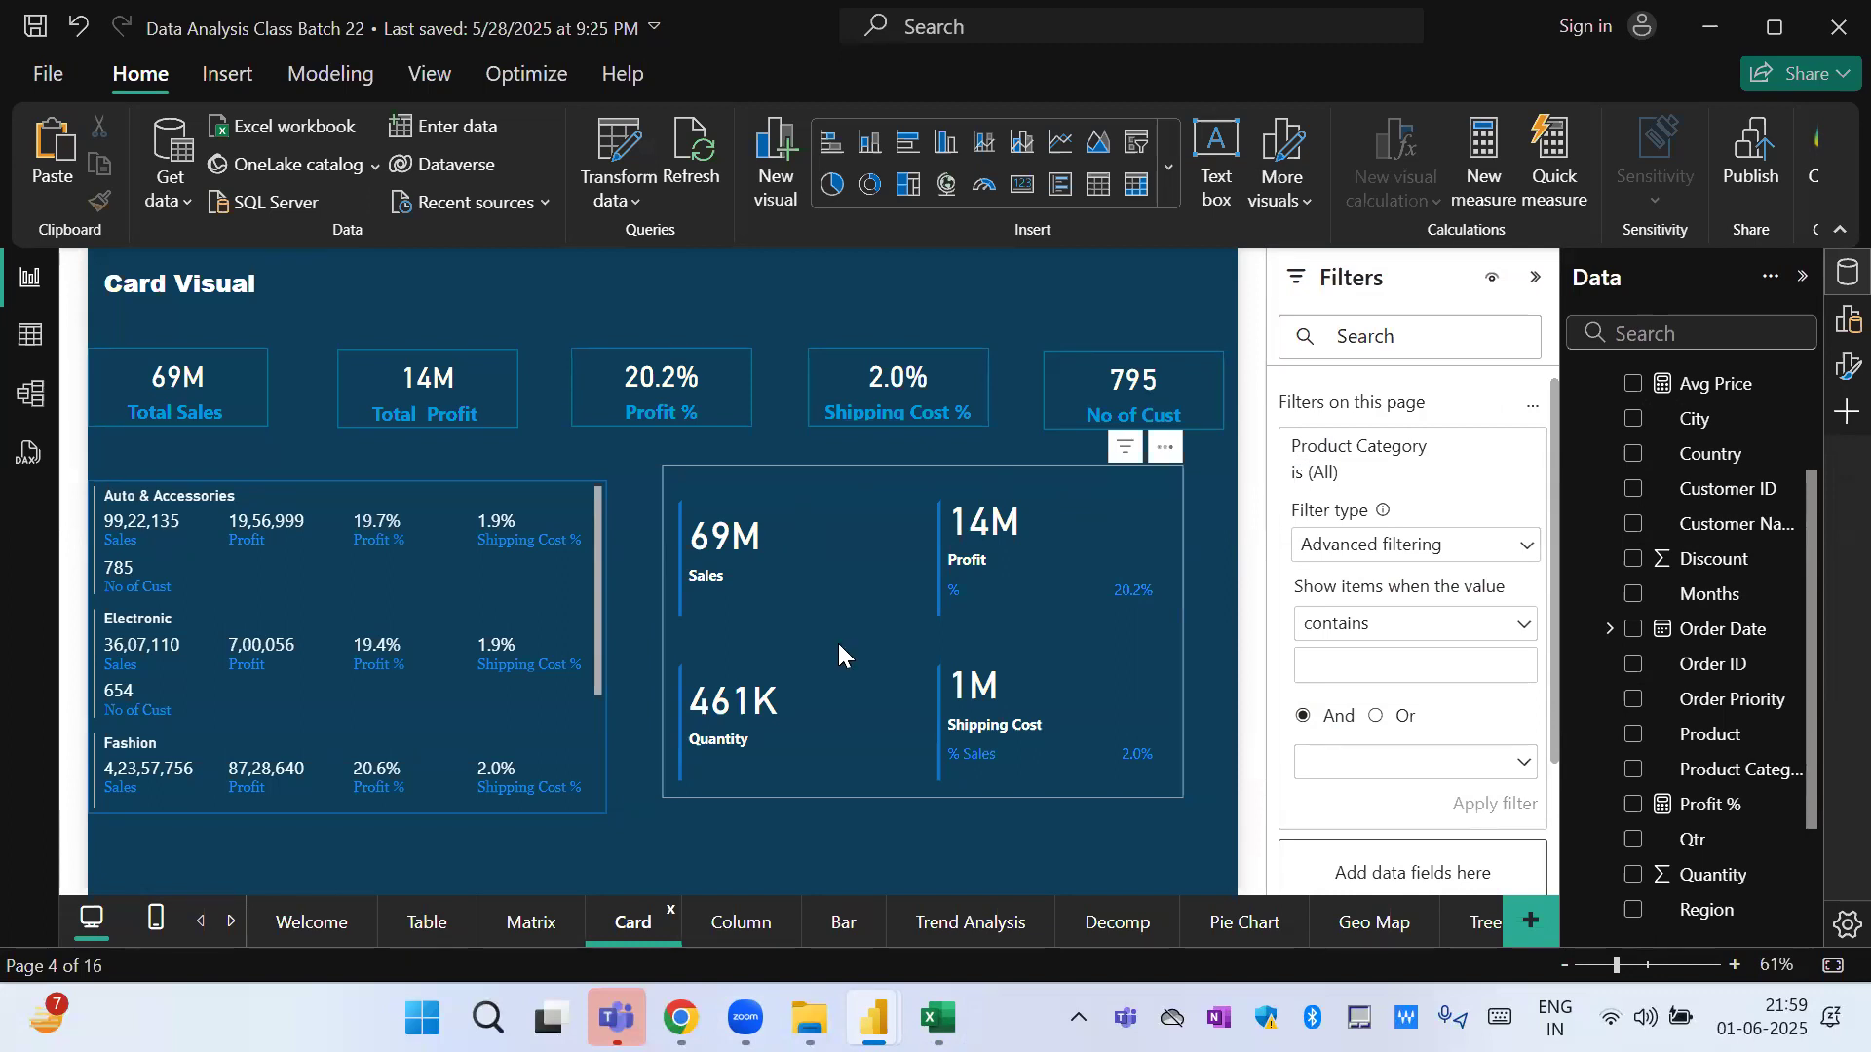
{"action": "left_click", "coordinate": [1115, 934]}
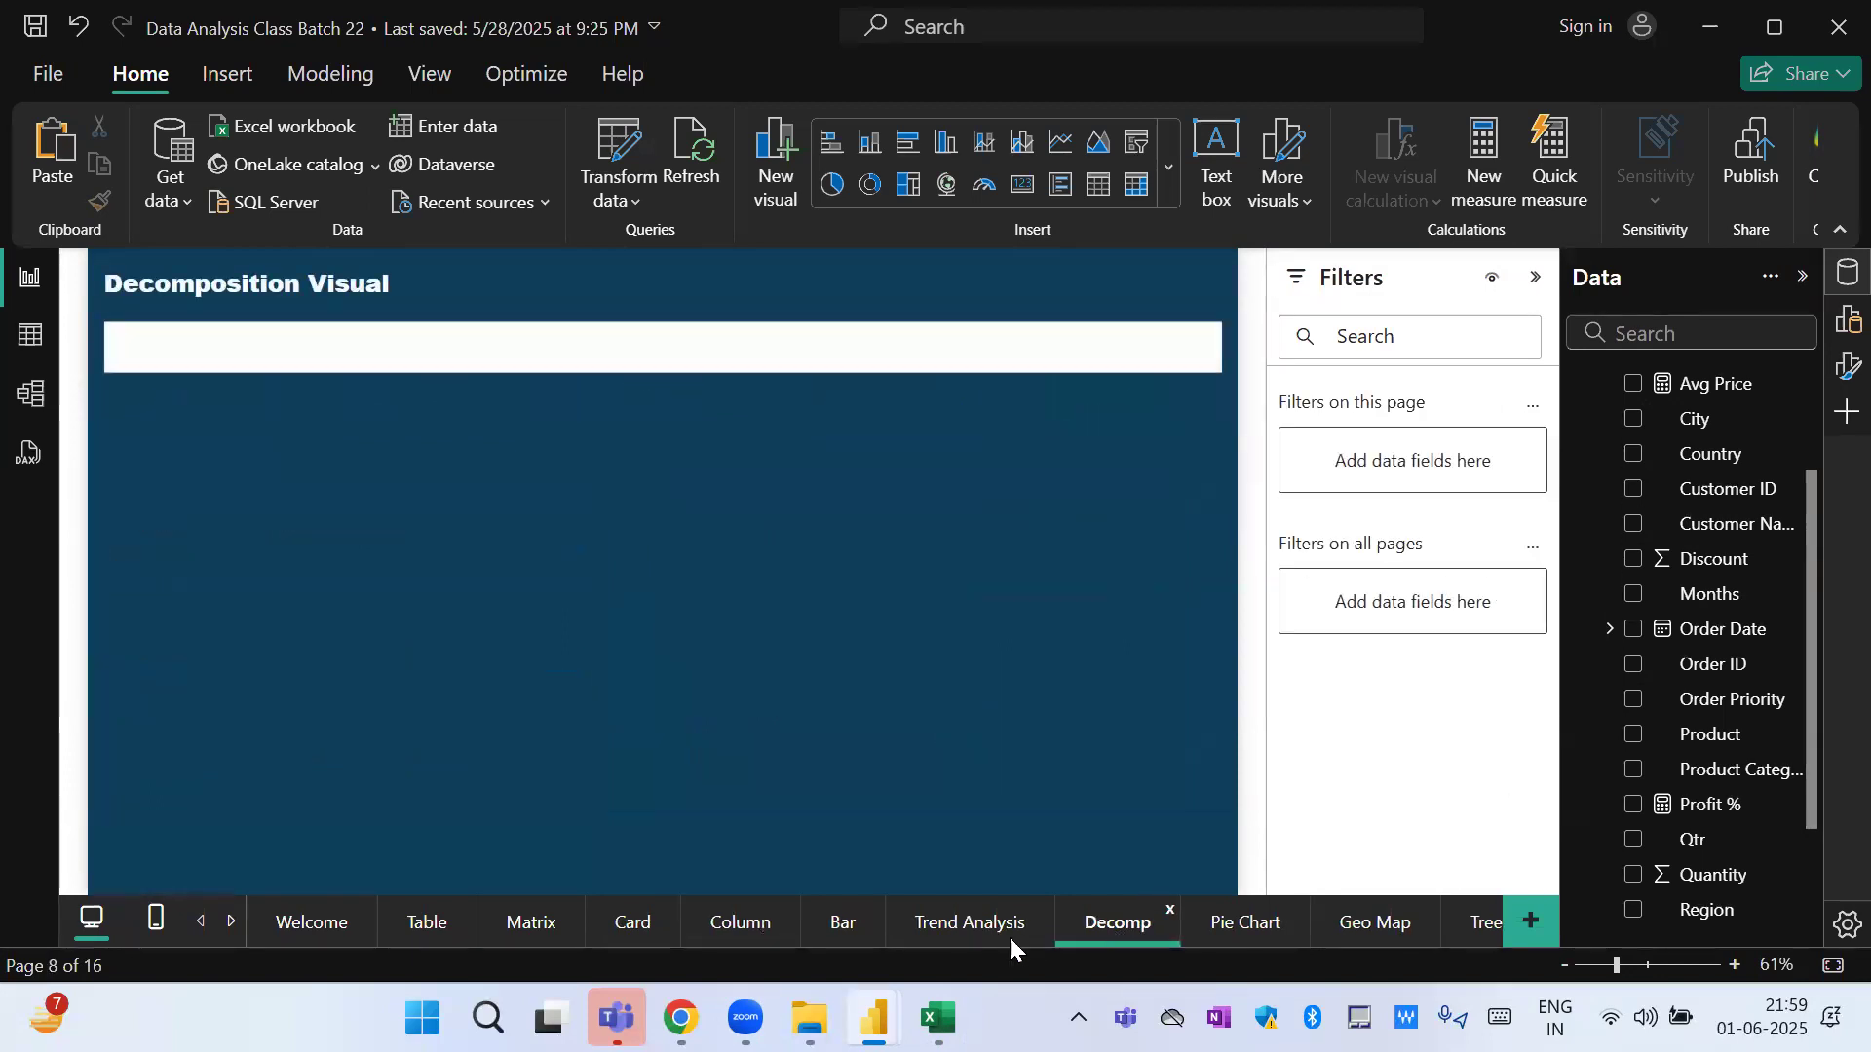
{"action": "left_click", "coordinate": [1242, 928]}
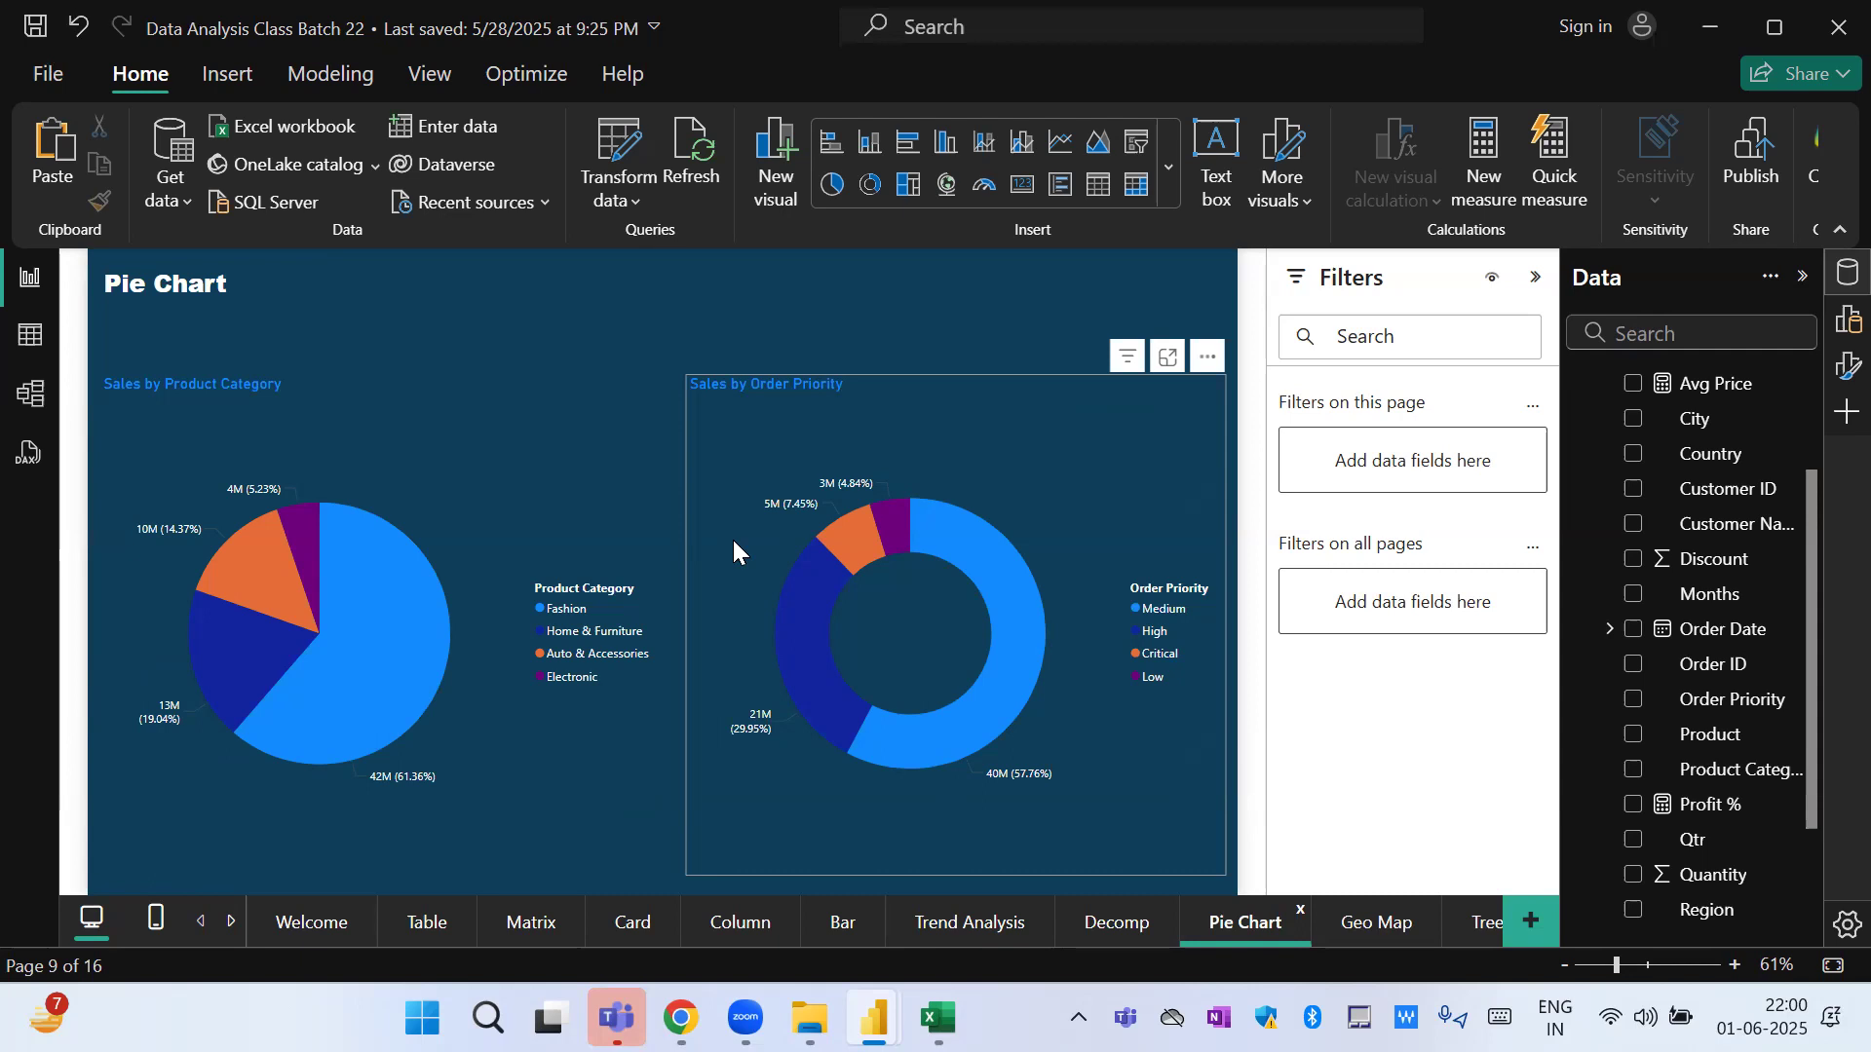
{"action": "mouse_move", "coordinate": [745, 1018]}
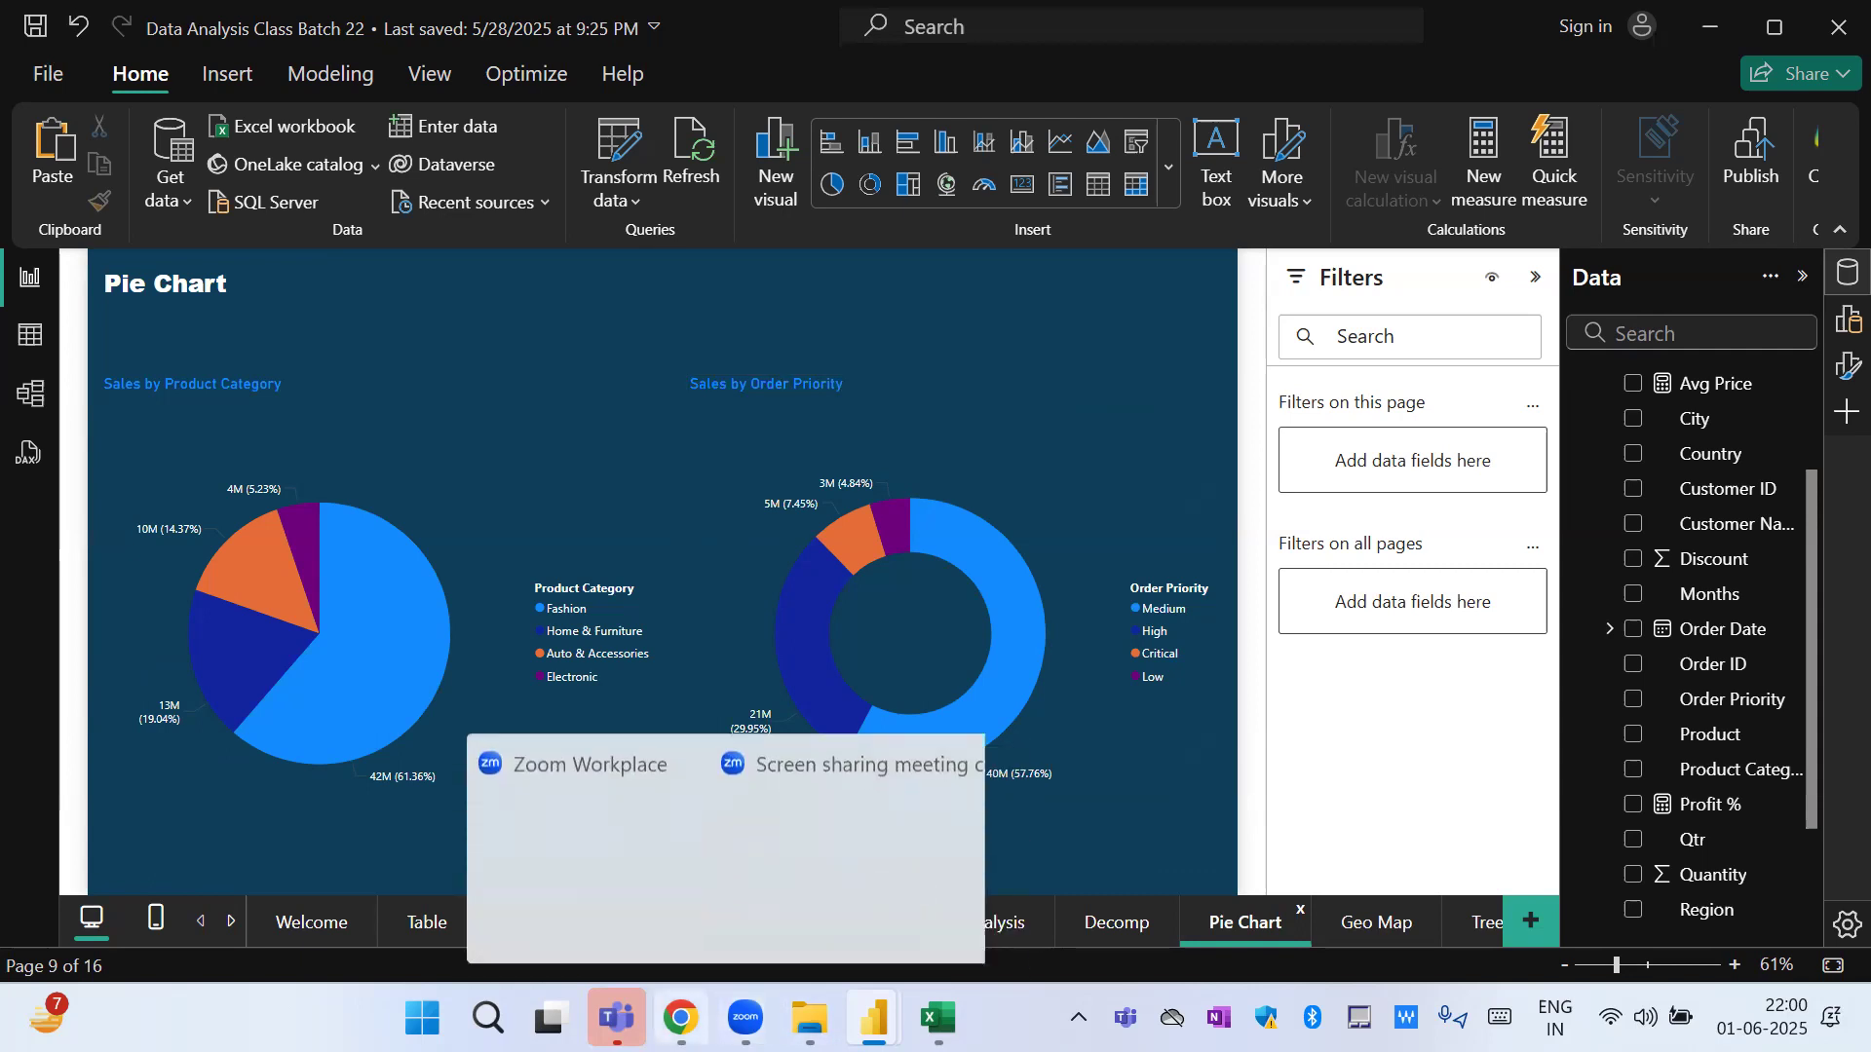
{"action": "mouse_move", "coordinate": [873, 1018]}
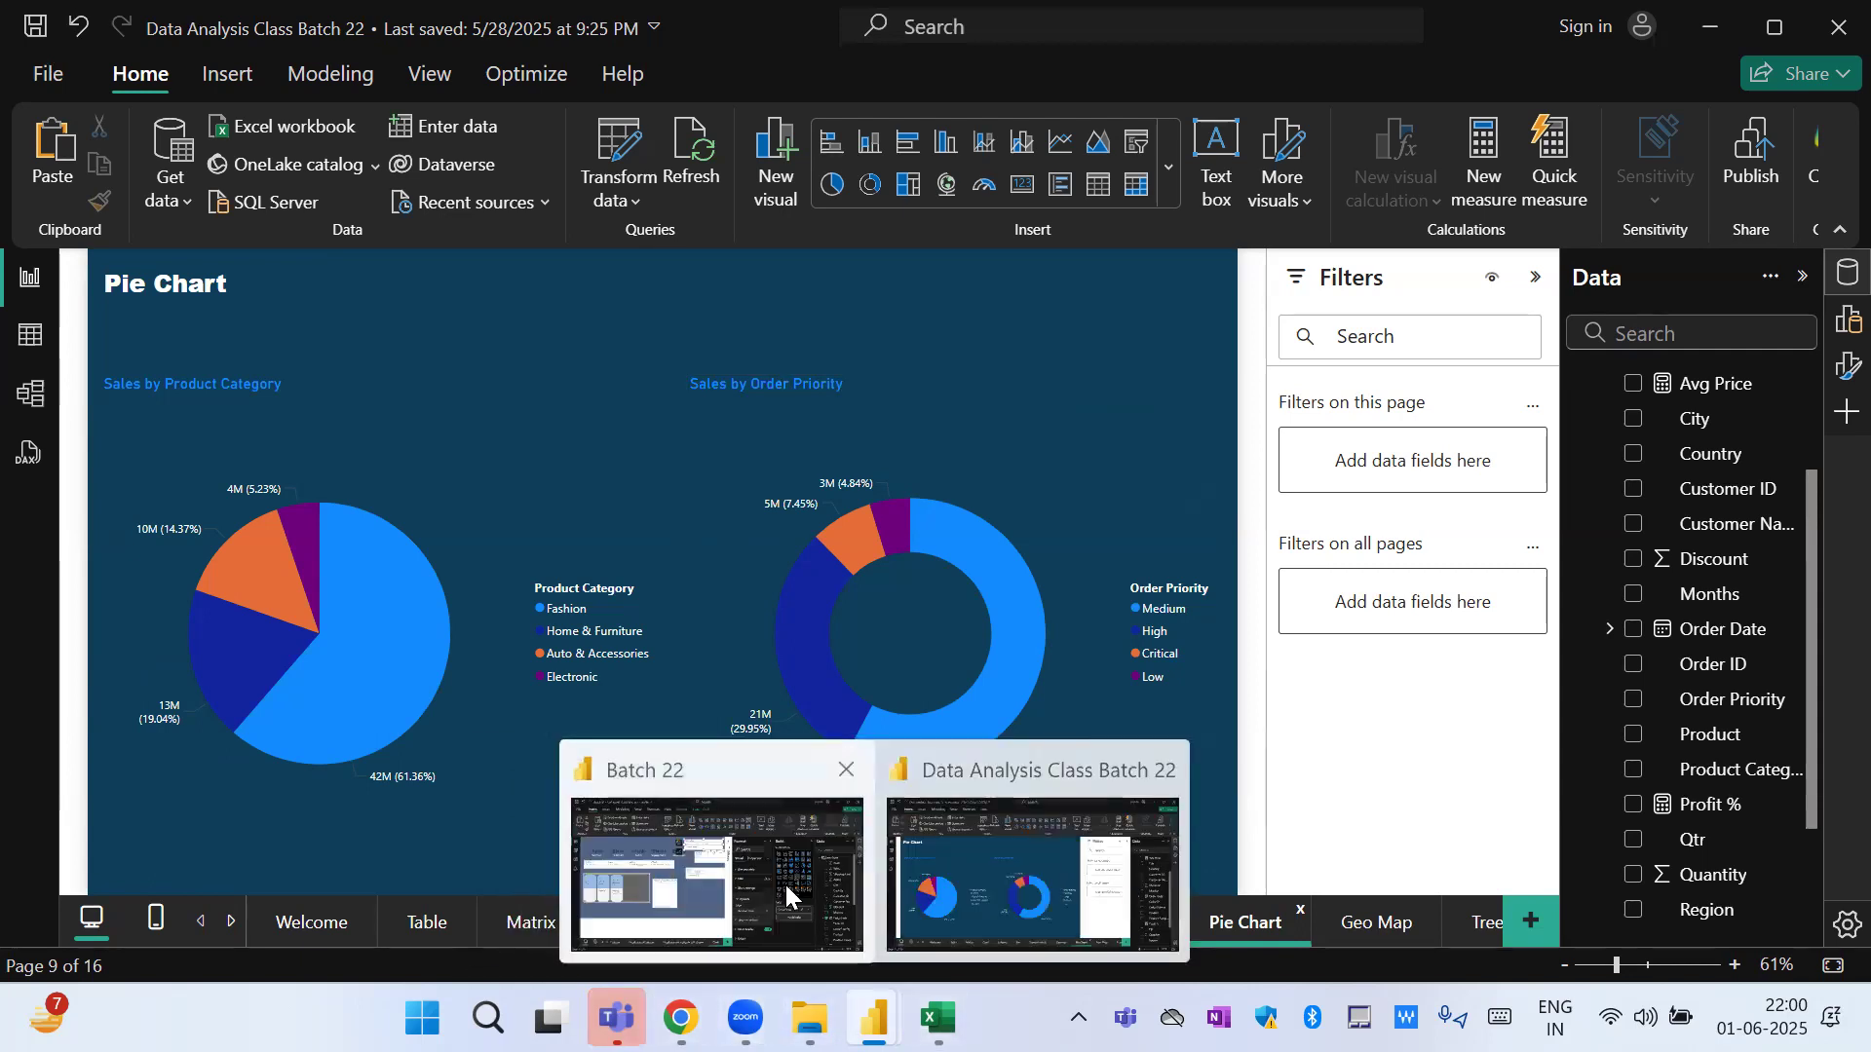
{"action": "left_click", "coordinate": [1399, 928]}
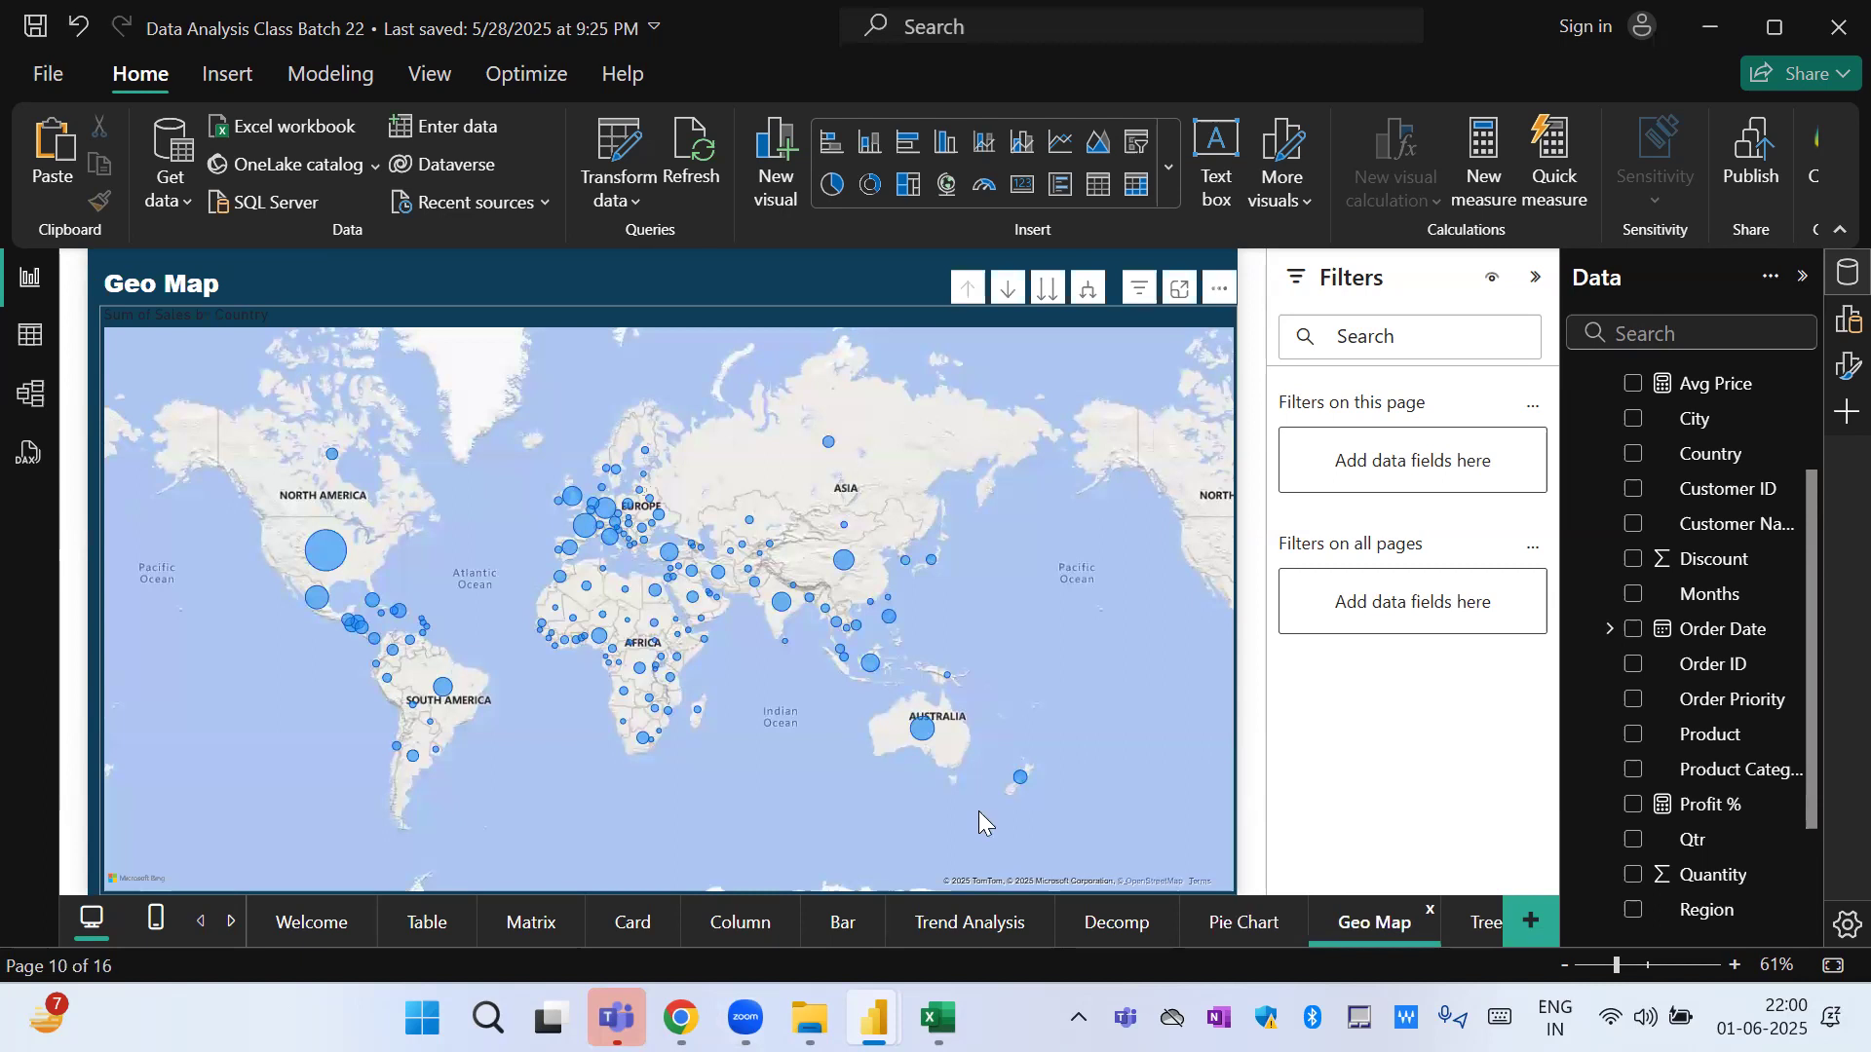
Switch to the Batch 22 report, add a new page and insert an enlarged empty pie chart on it.
{"action": "key", "text": "alt+Tab"}
{"action": "key", "text": "alt+Tab"}
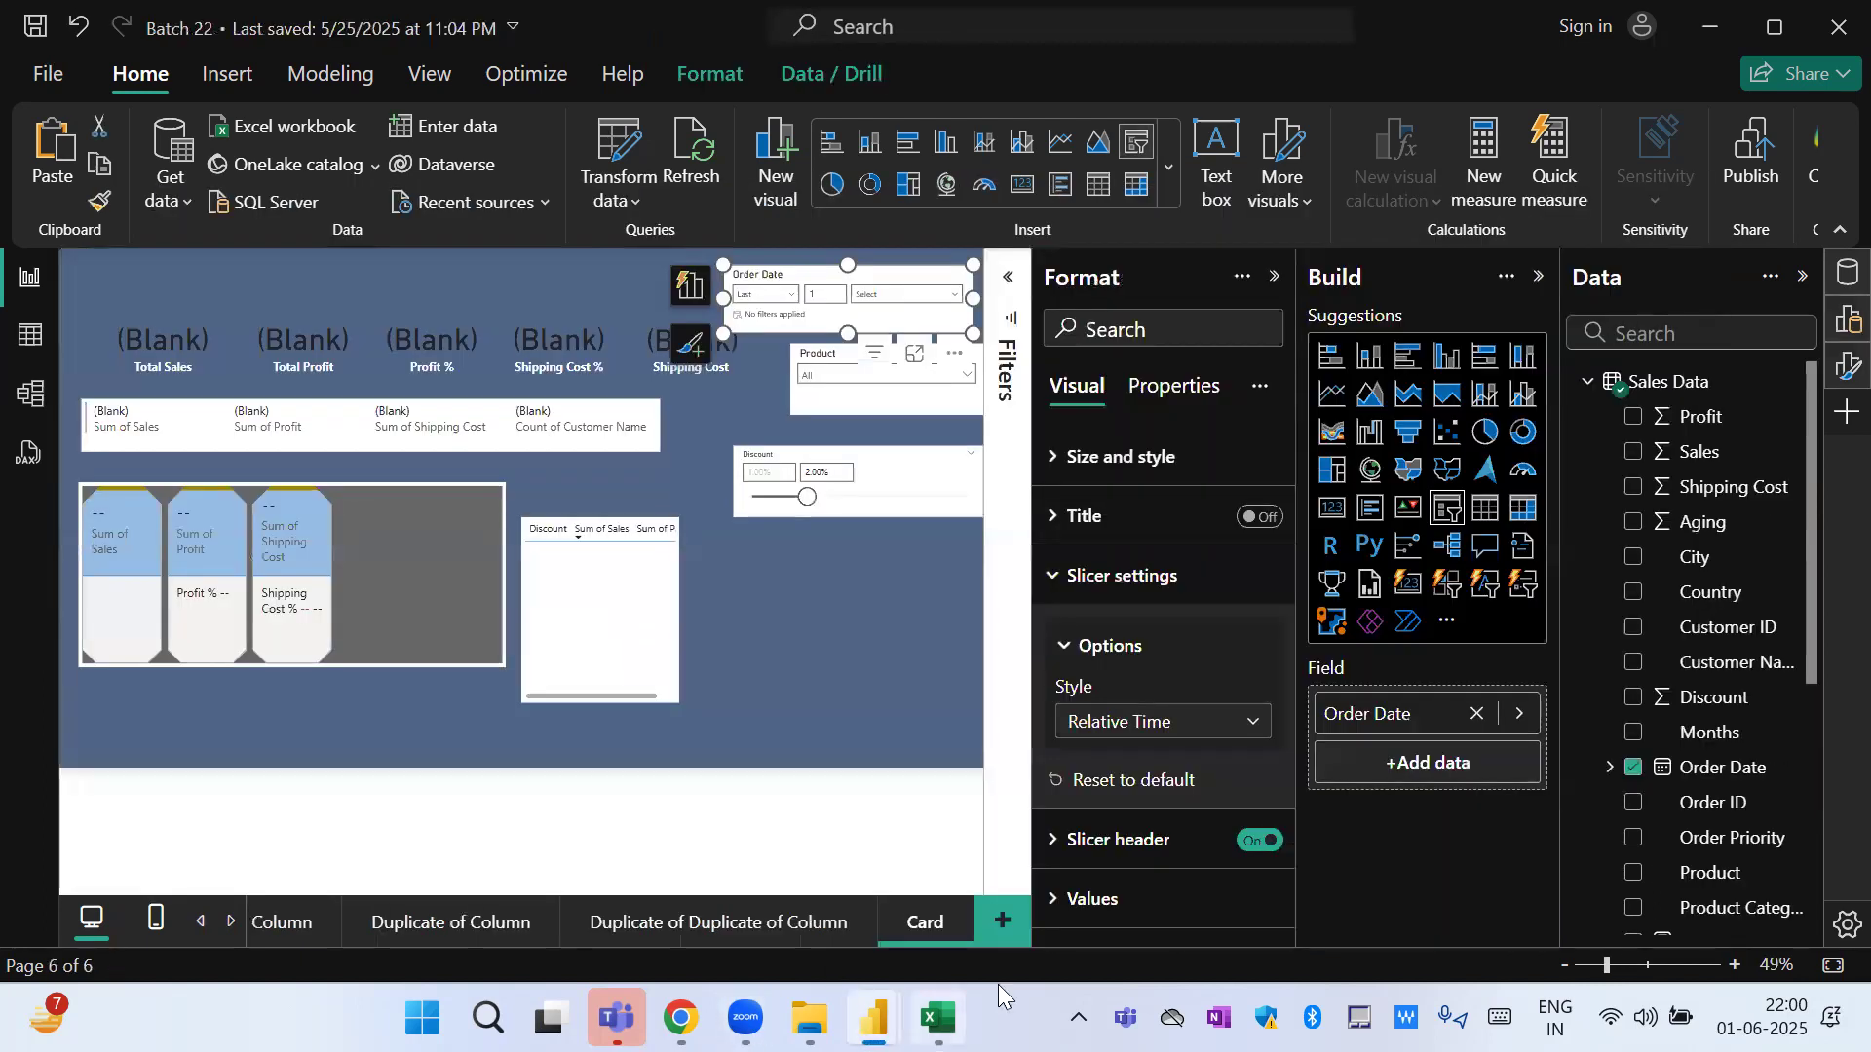
{"action": "left_click", "coordinate": [1002, 921]}
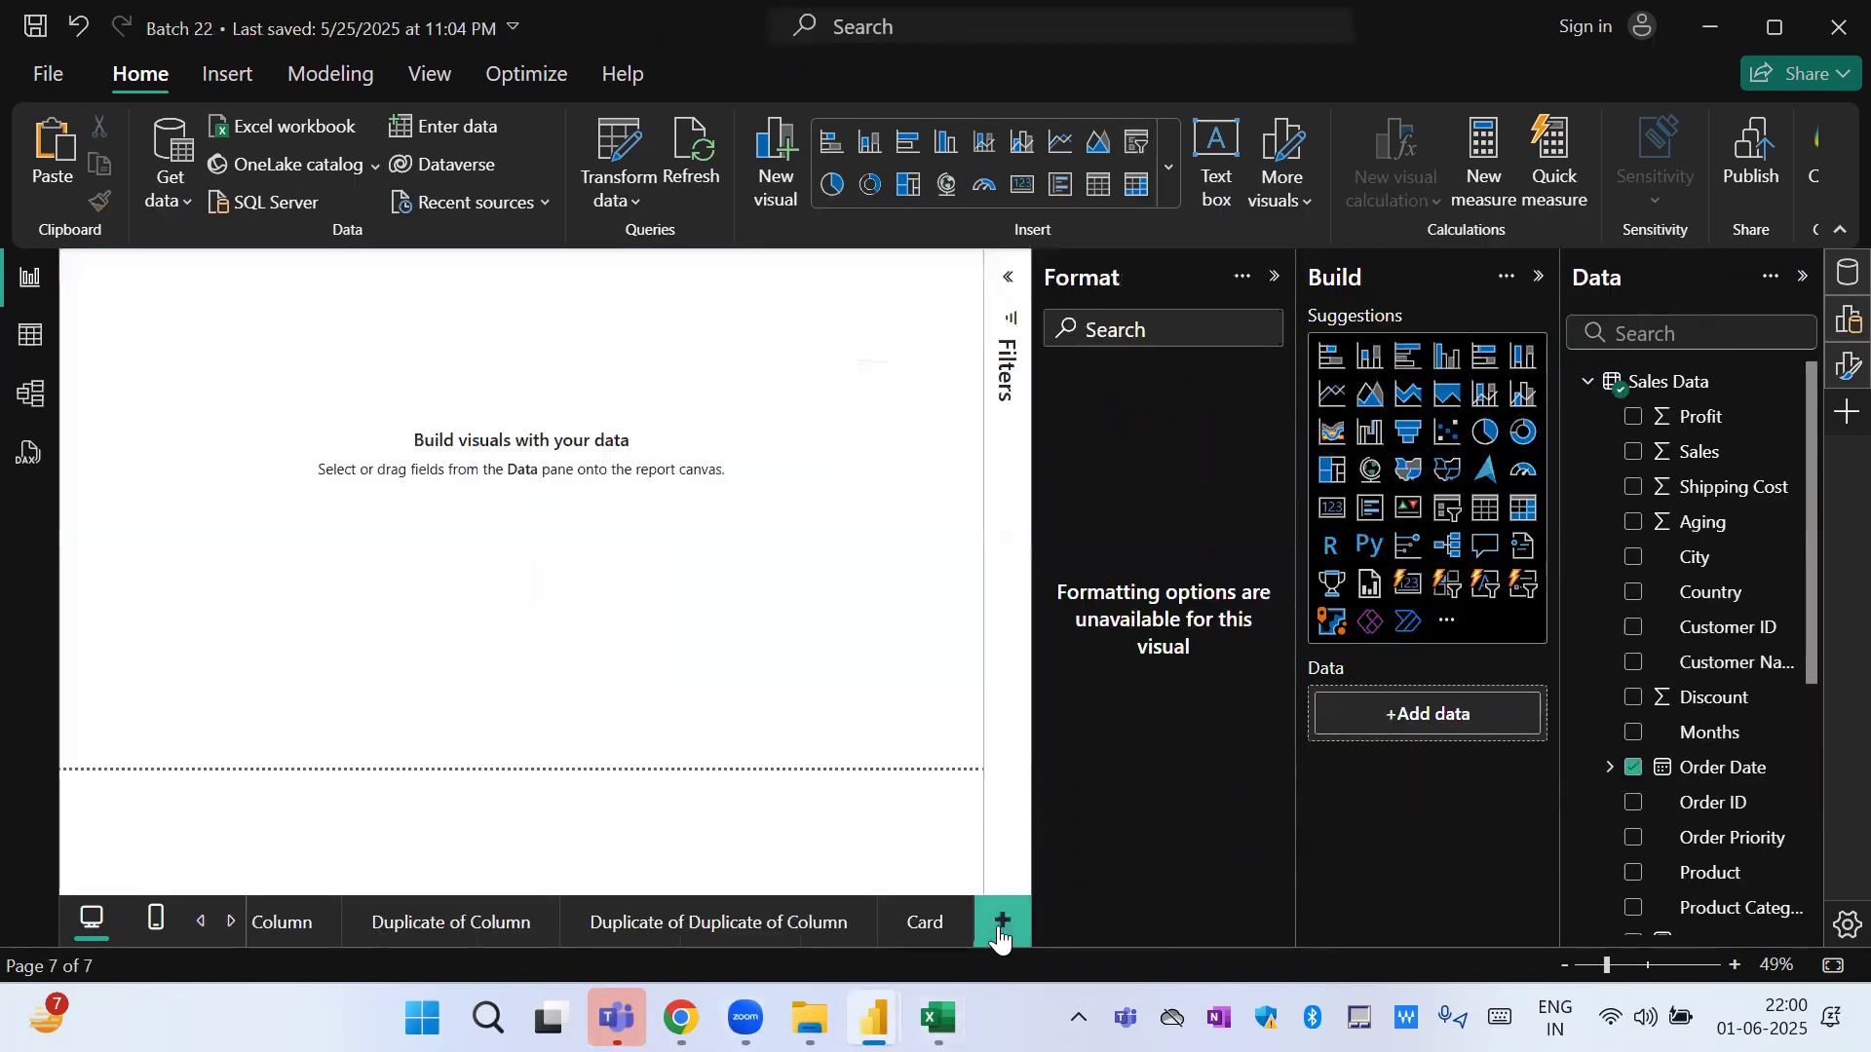
{"action": "left_click", "coordinate": [1486, 431]}
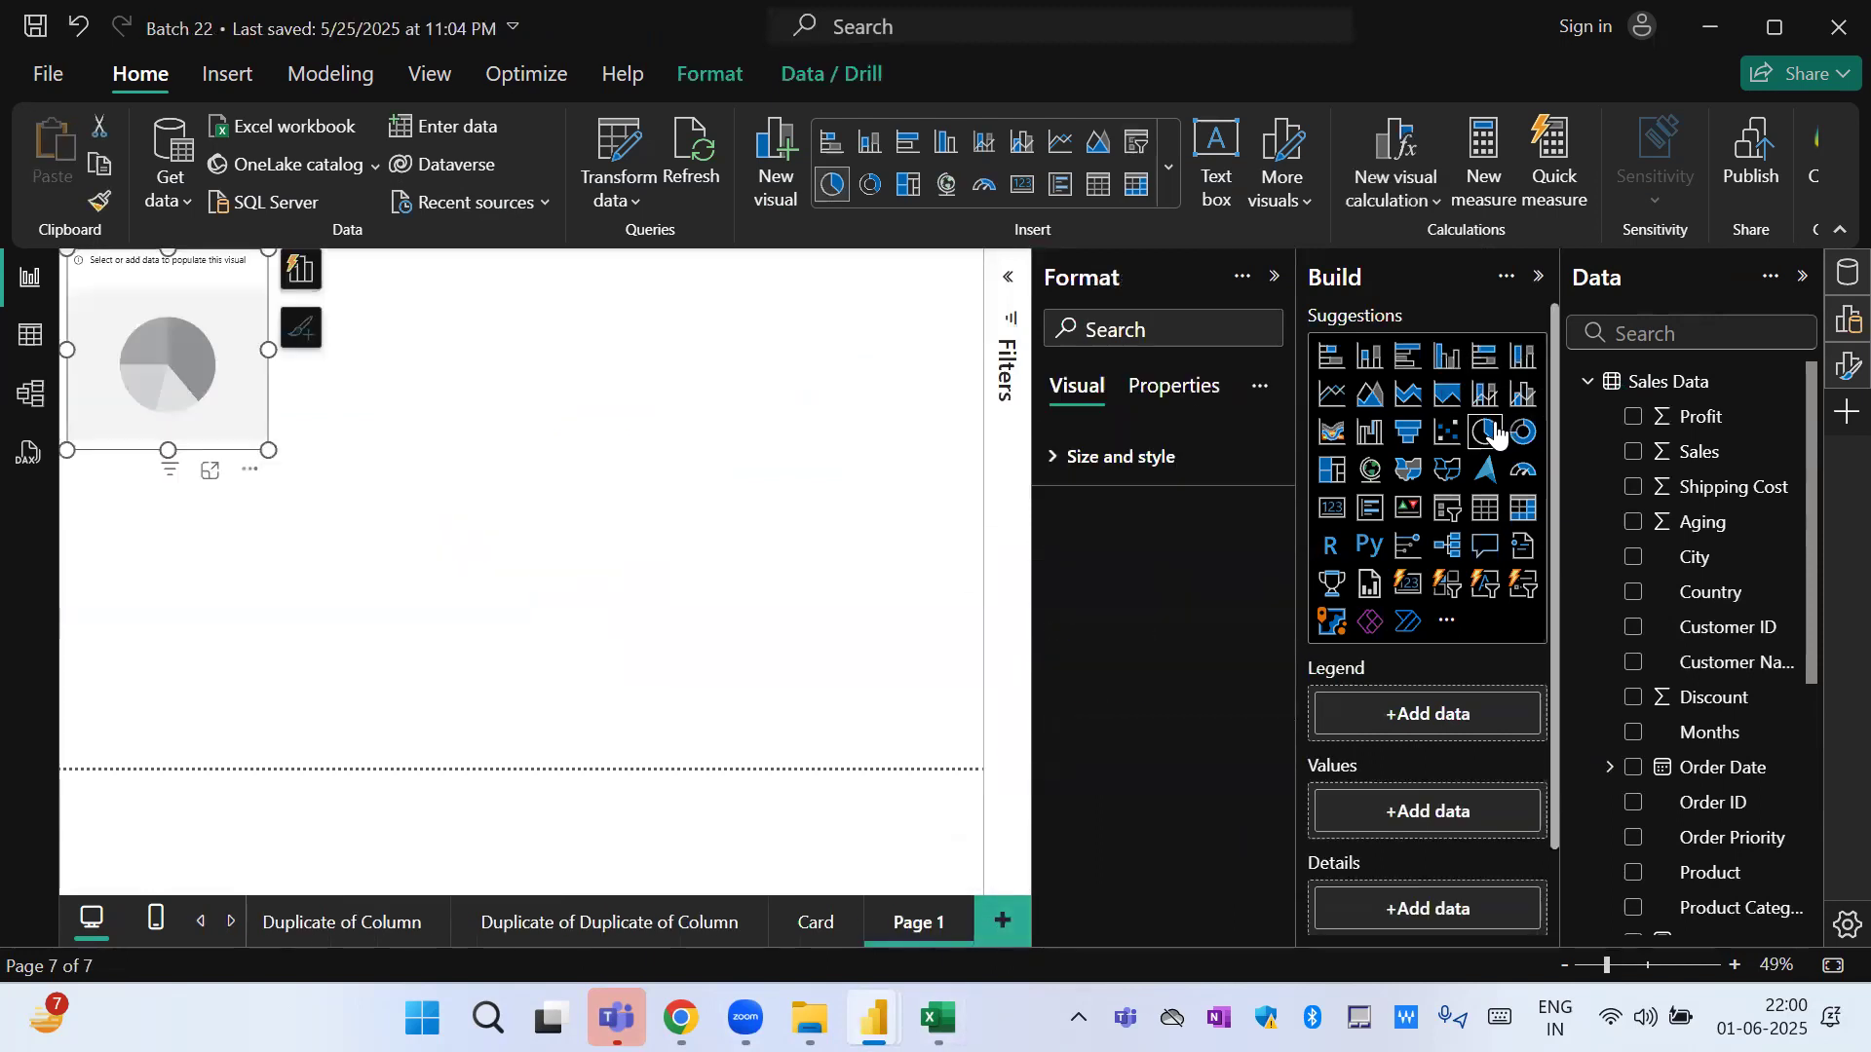
{"action": "left_click_drag", "start_coordinate": [269, 449], "coordinate": [483, 695]}
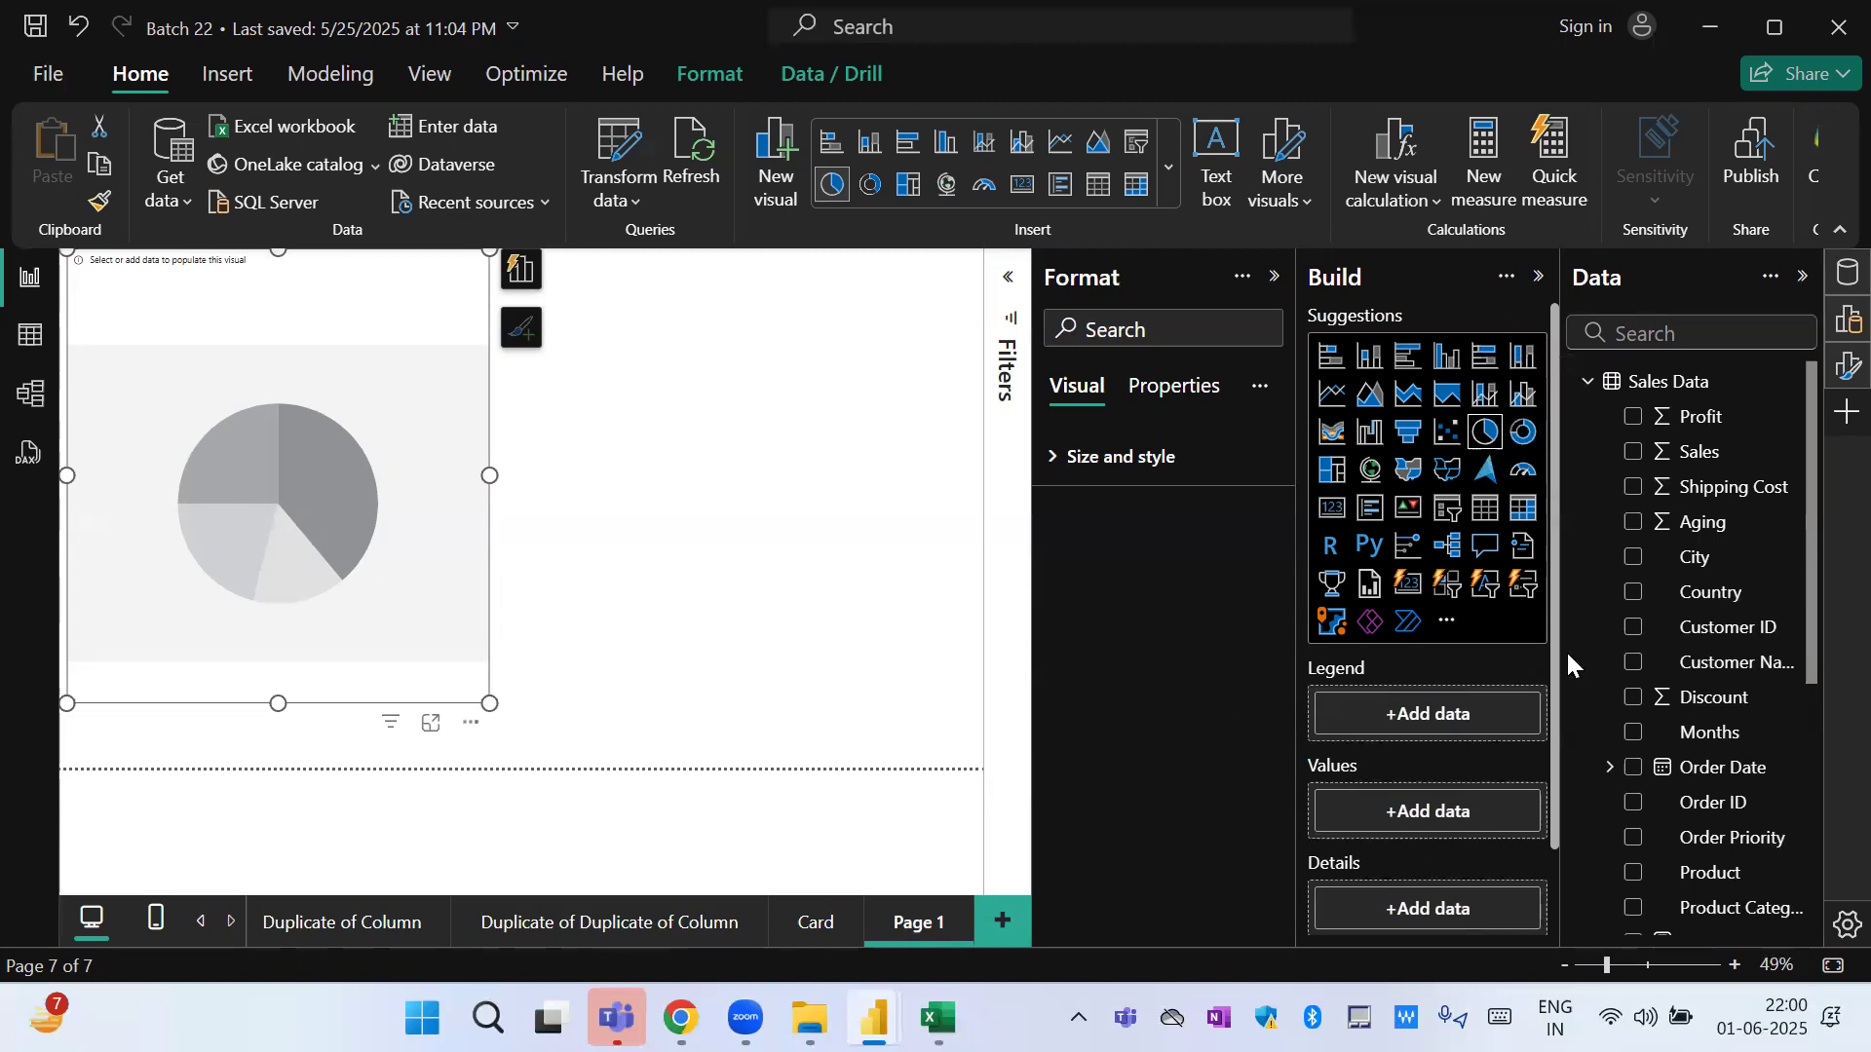
Add Sales to the pie chart's values and enlarge the chart to nearly fill the page.
{"action": "left_click_drag", "start_coordinate": [1687, 471], "coordinate": [1451, 818]}
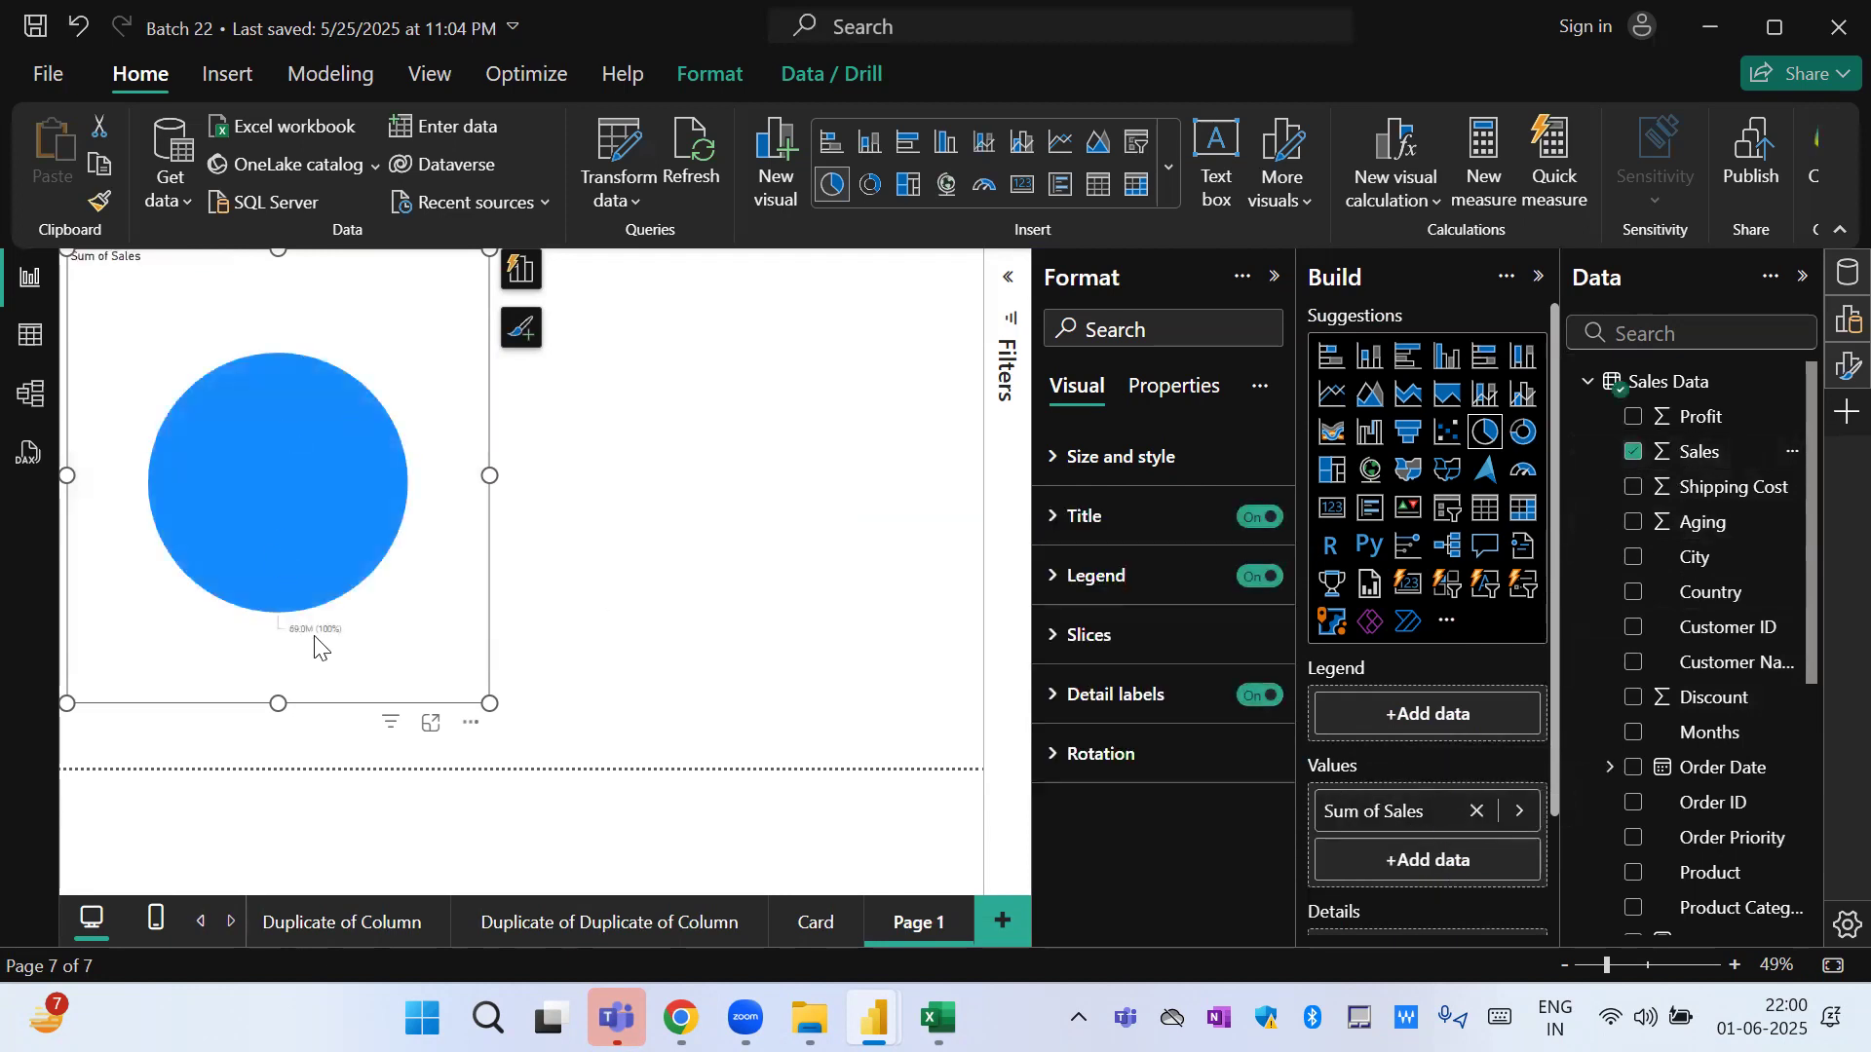
{"action": "left_click_drag", "start_coordinate": [487, 477], "coordinate": [1065, 546]}
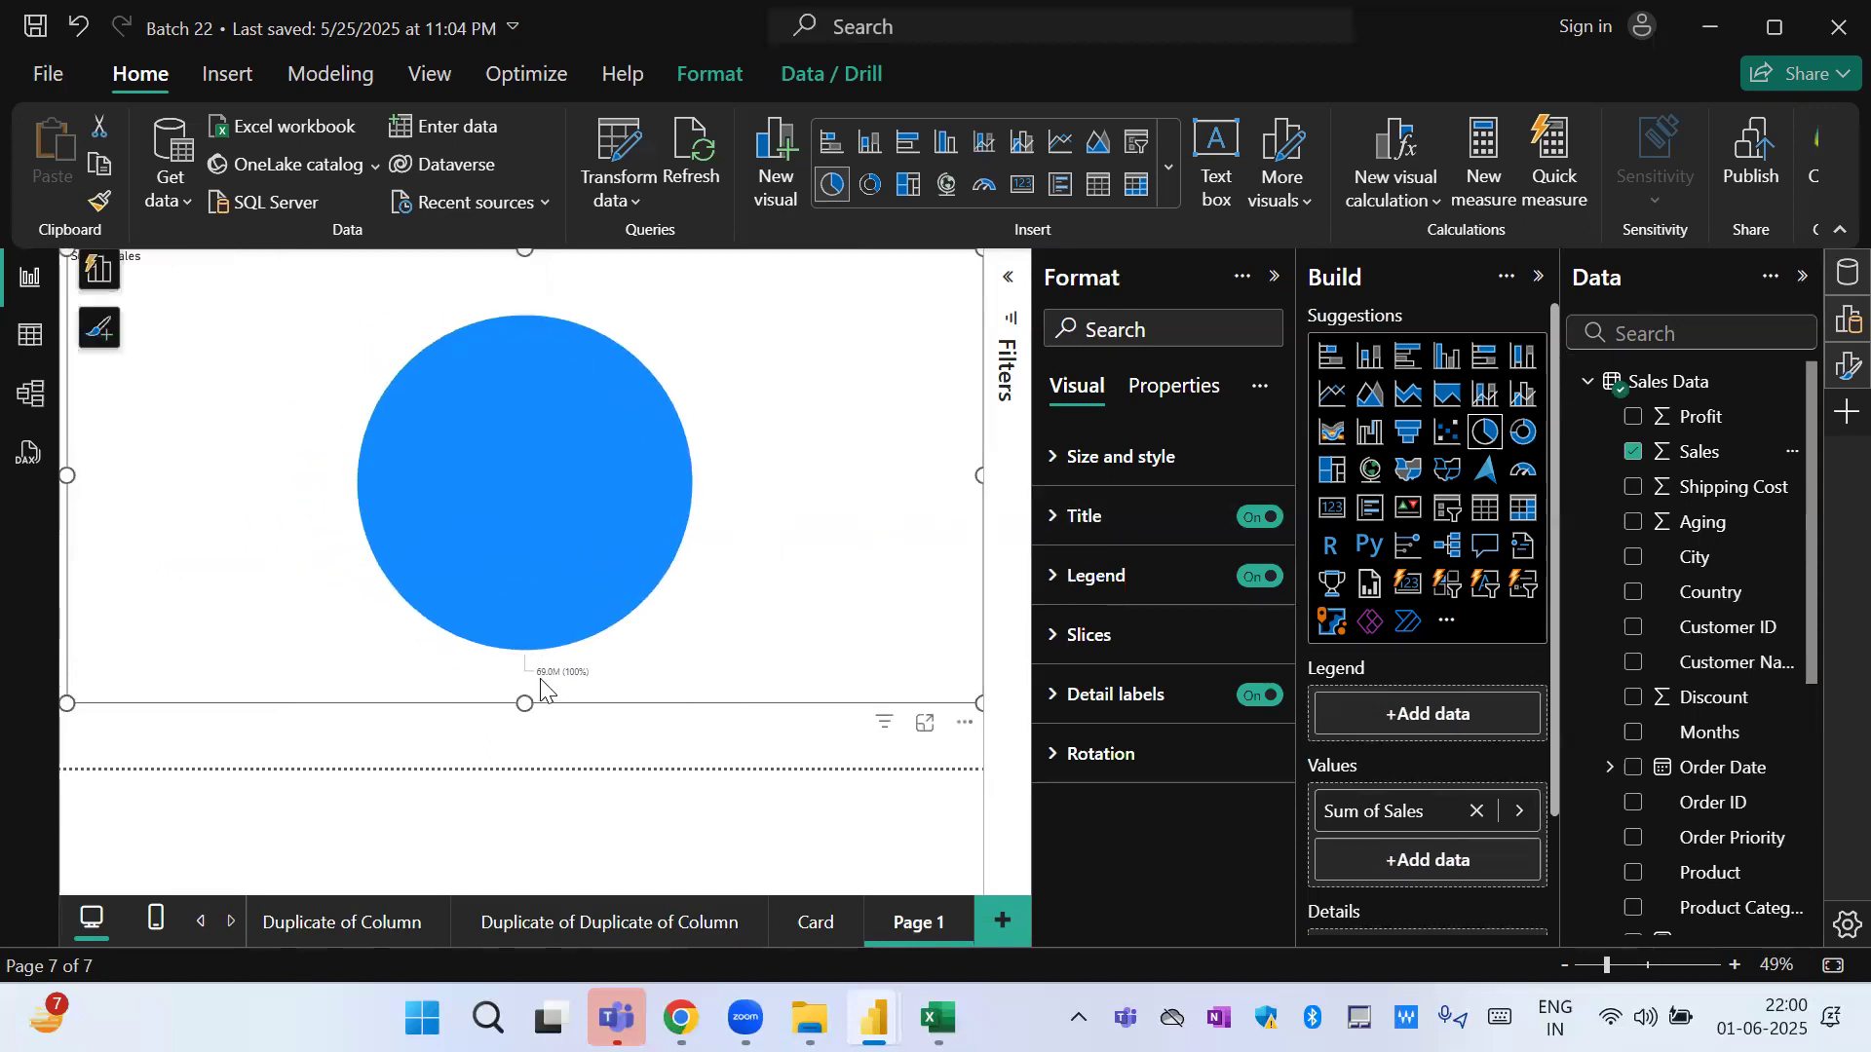
{"action": "left_click_drag", "start_coordinate": [526, 704], "coordinate": [526, 750]}
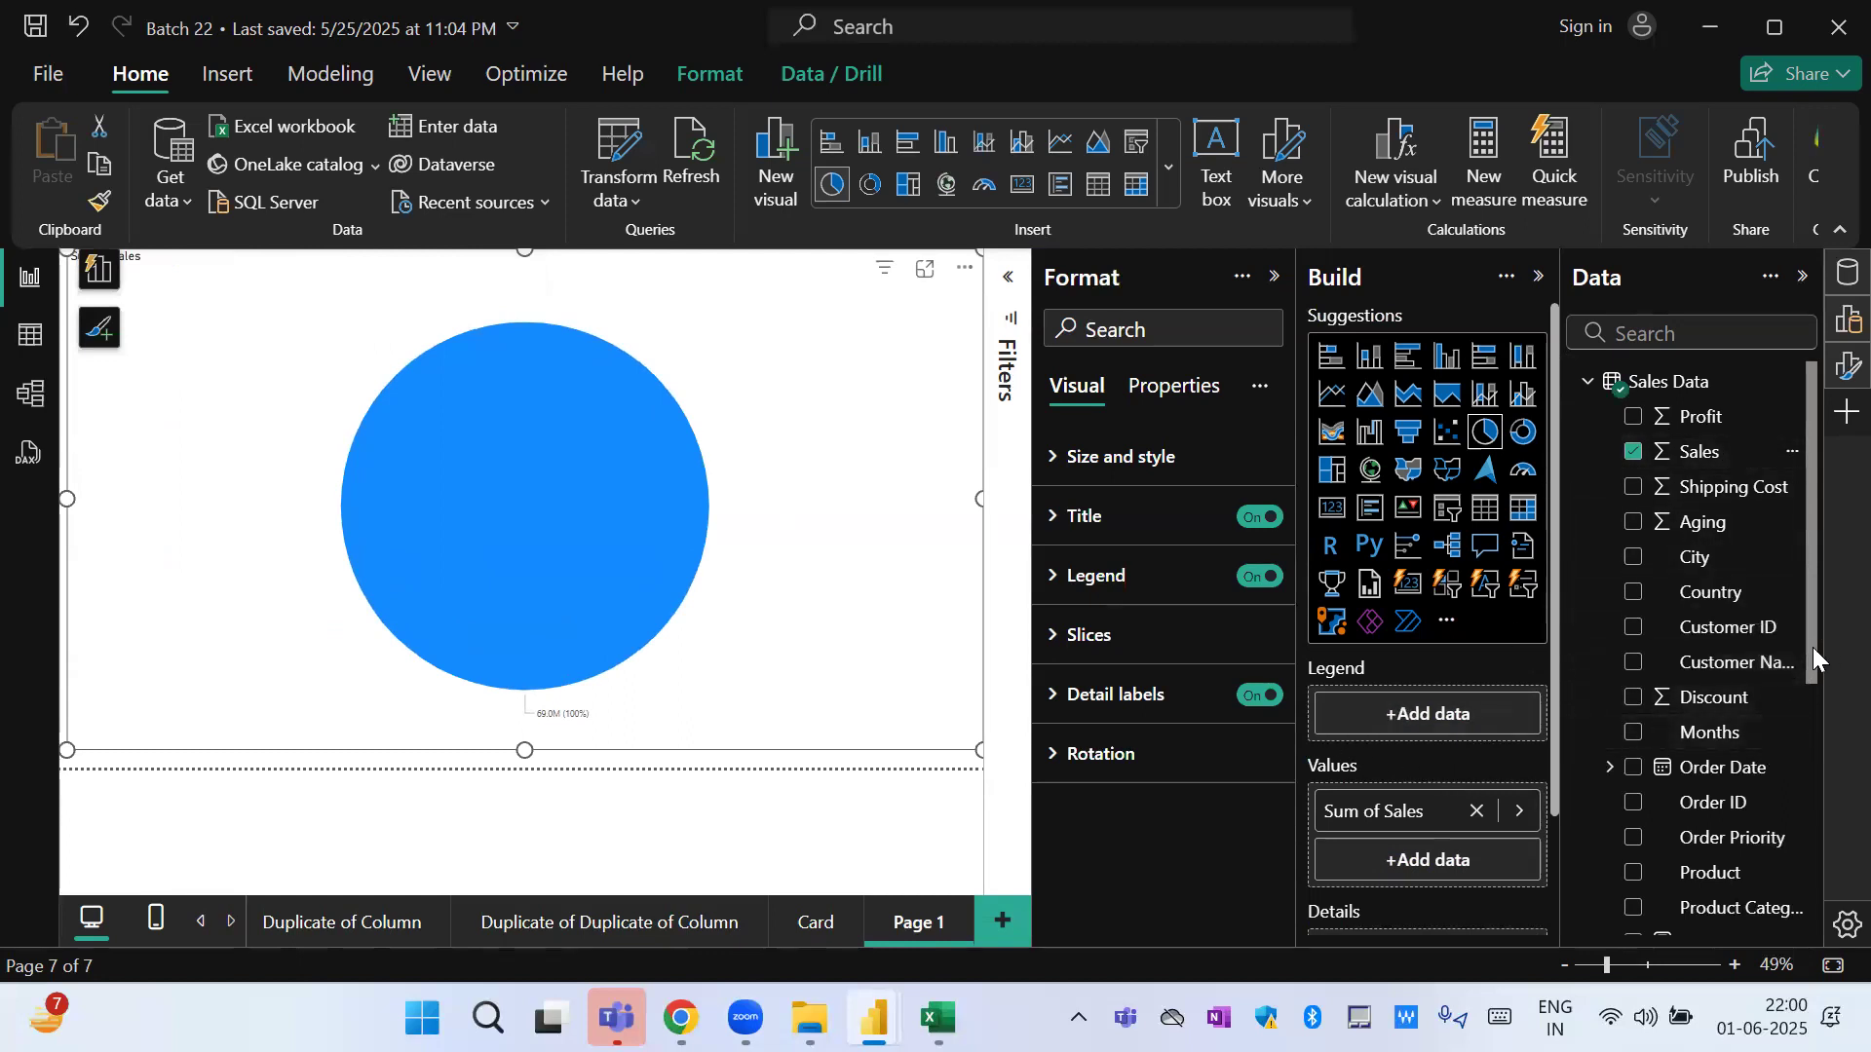
Split the pie chart with Product Category as its legend and inspect the Electronic slice's details.
{"action": "left_click_drag", "start_coordinate": [1811, 647], "coordinate": [1808, 773]}
{"action": "left_click_drag", "start_coordinate": [1760, 700], "coordinate": [1461, 718]}
{"action": "mouse_move", "coordinate": [600, 581]}
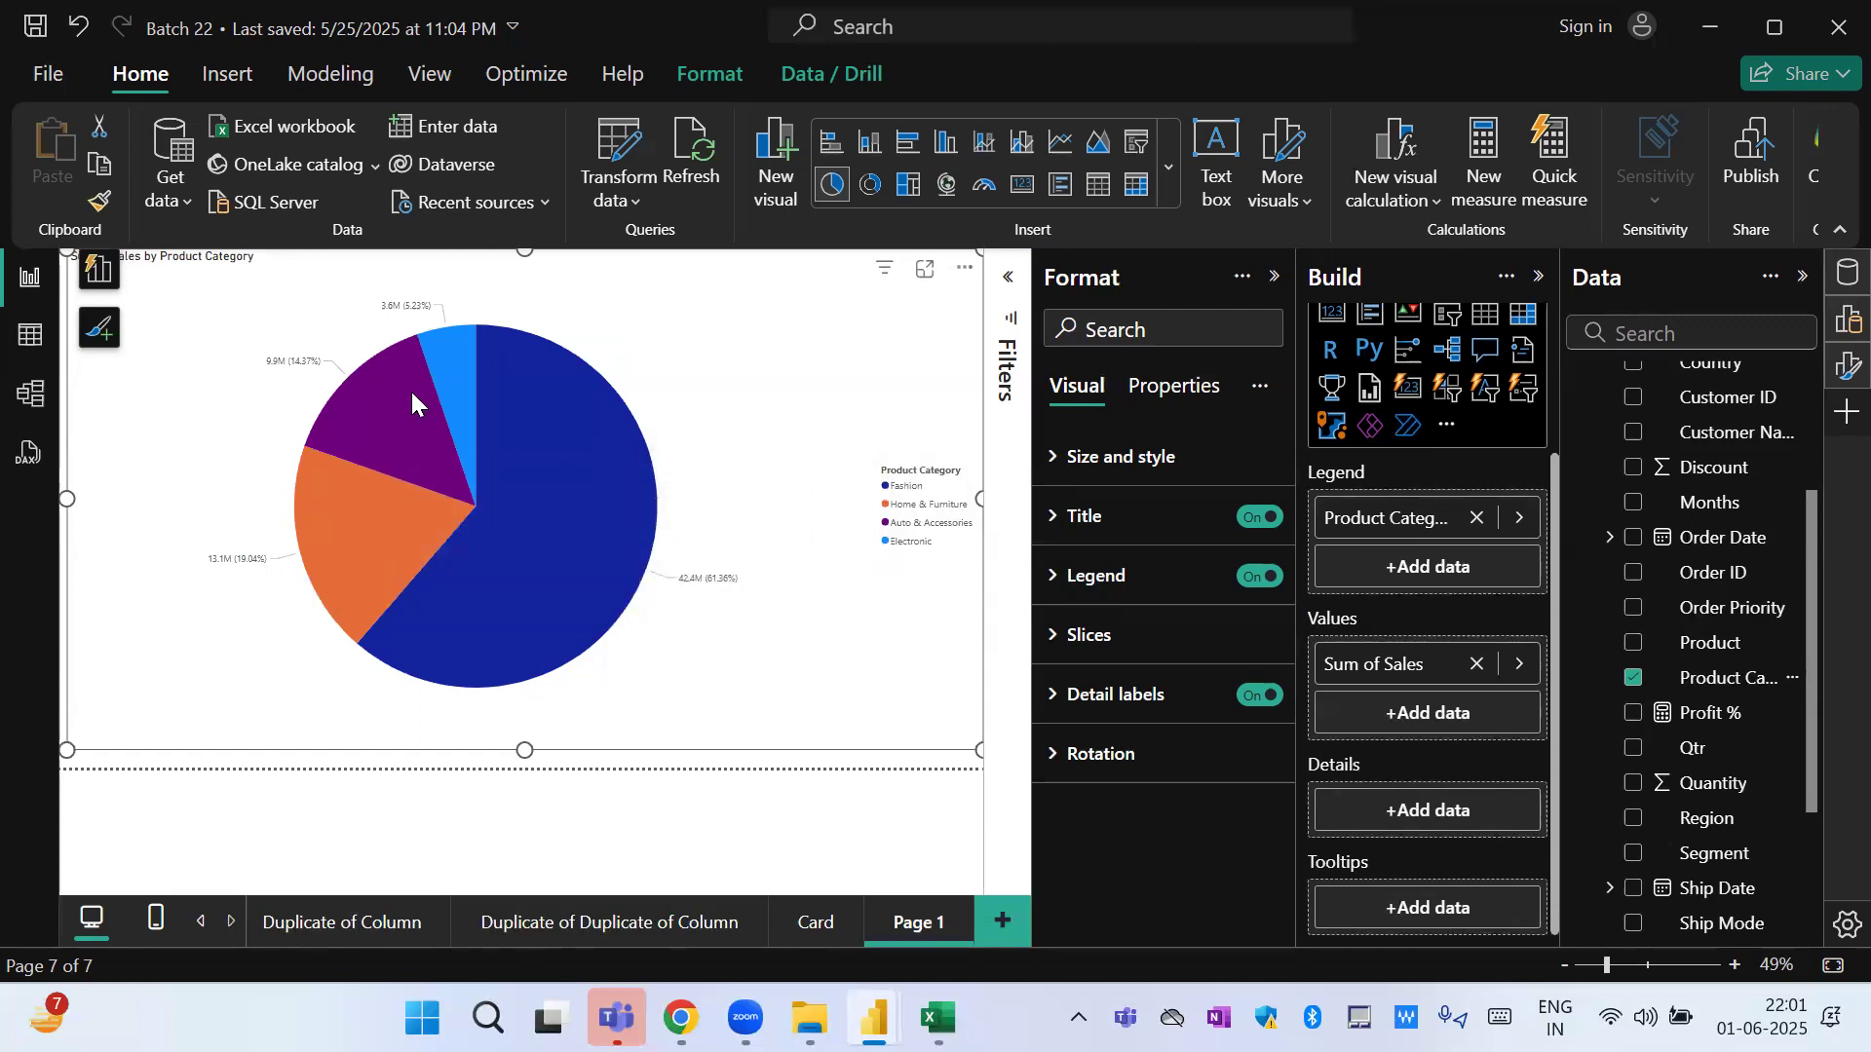
{"action": "mouse_move", "coordinate": [446, 382]}
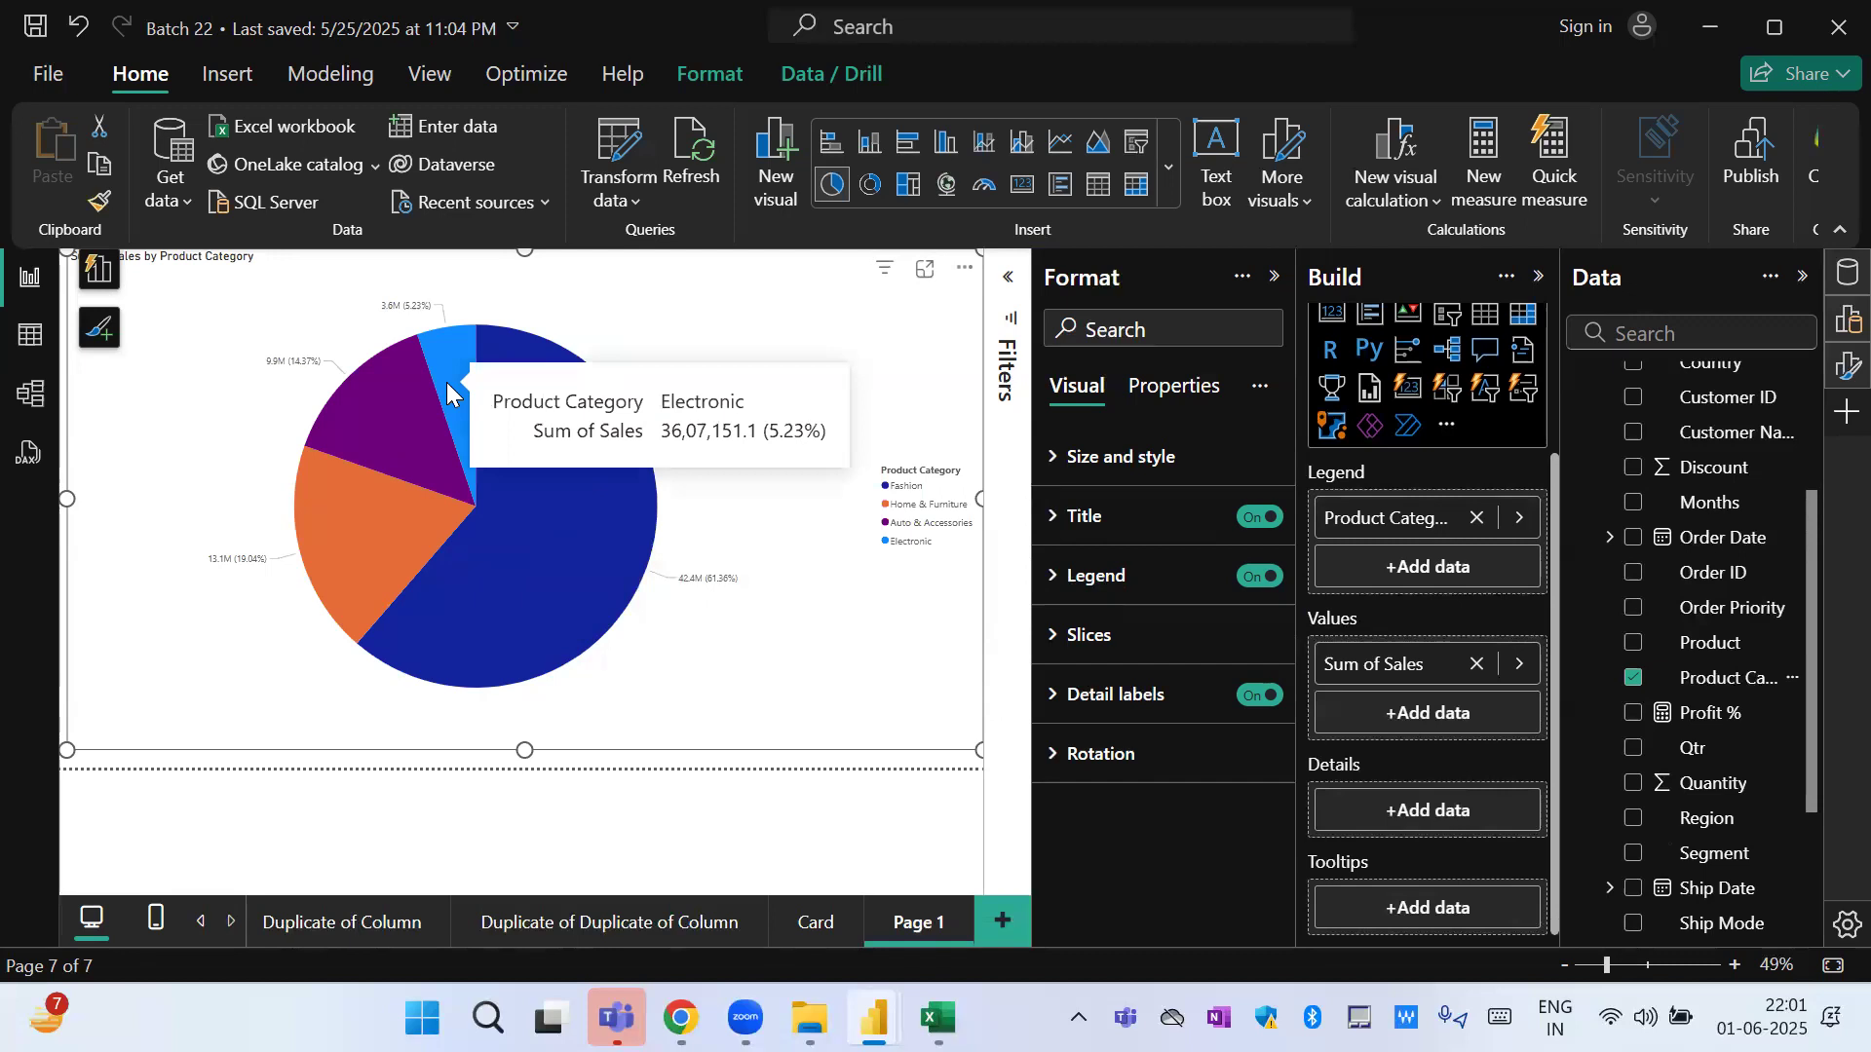
Replace the pie chart's legend field with Segment and add Product Category to its details.
{"action": "left_click", "coordinate": [1477, 519]}
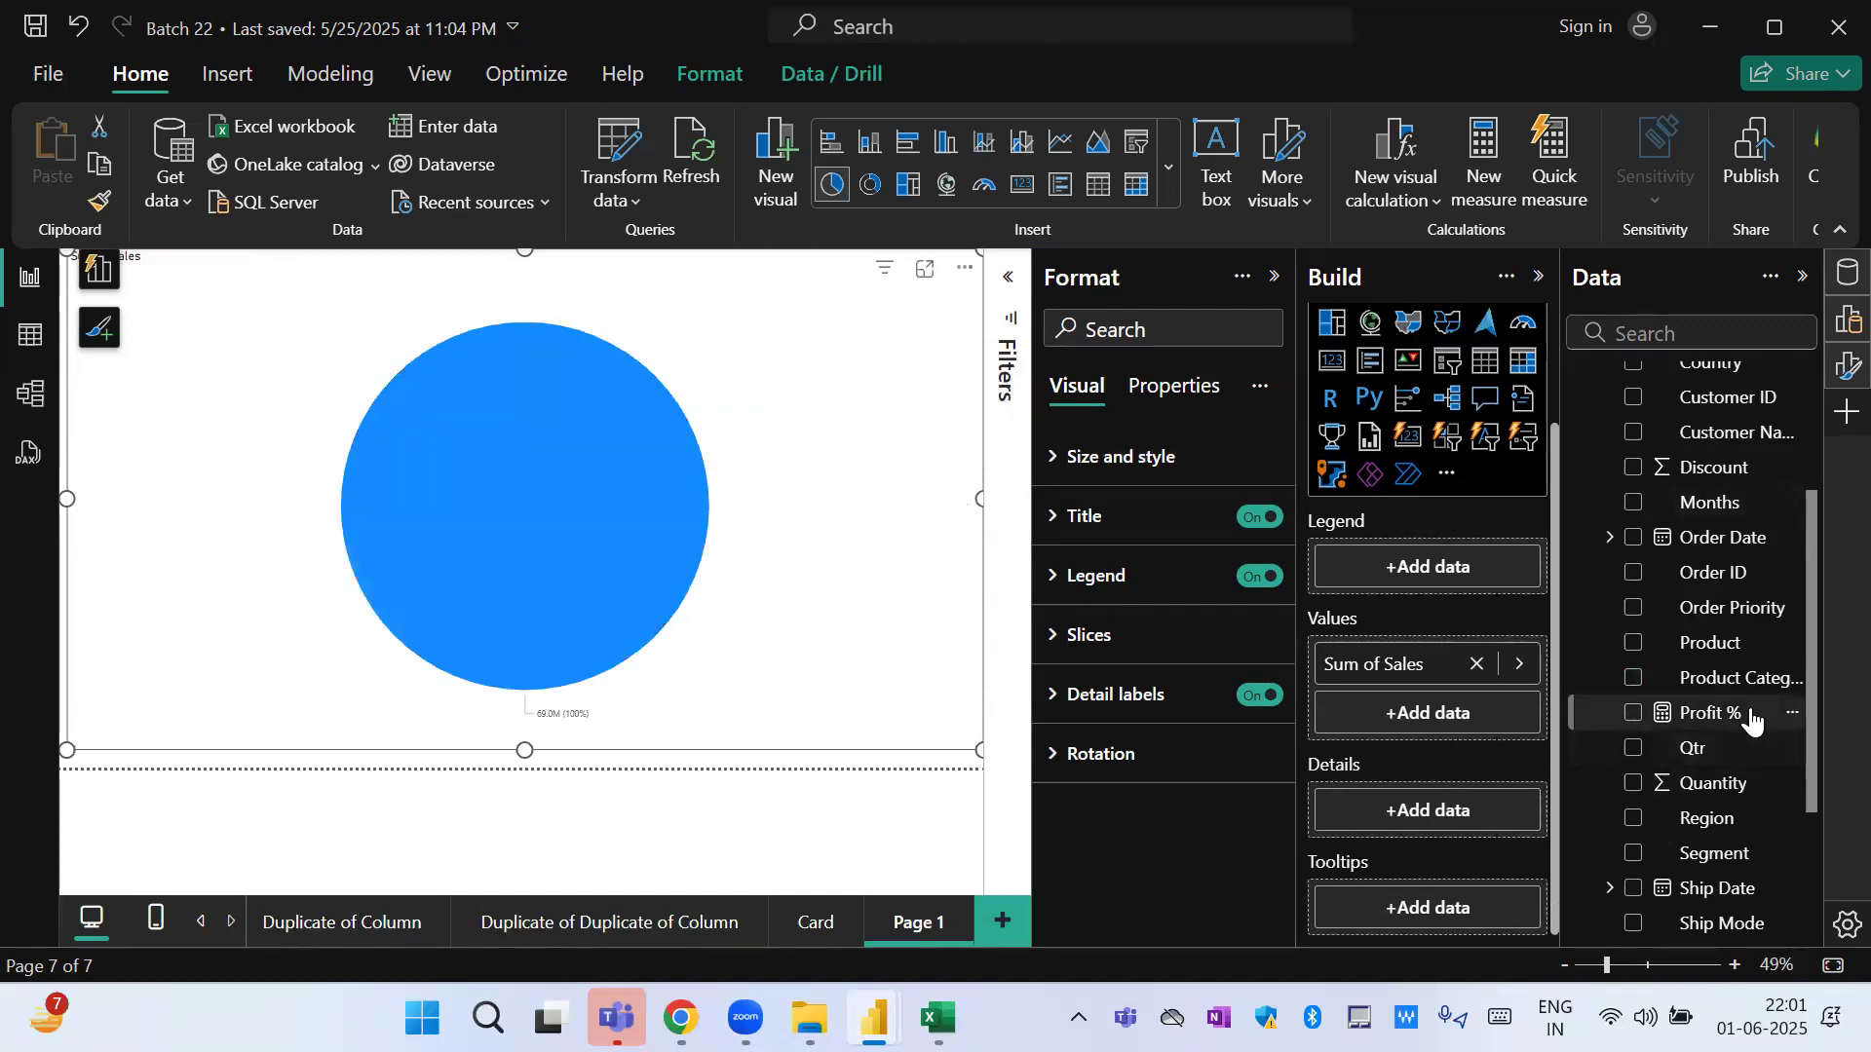
{"action": "left_click_drag", "start_coordinate": [1739, 854], "coordinate": [1459, 568]}
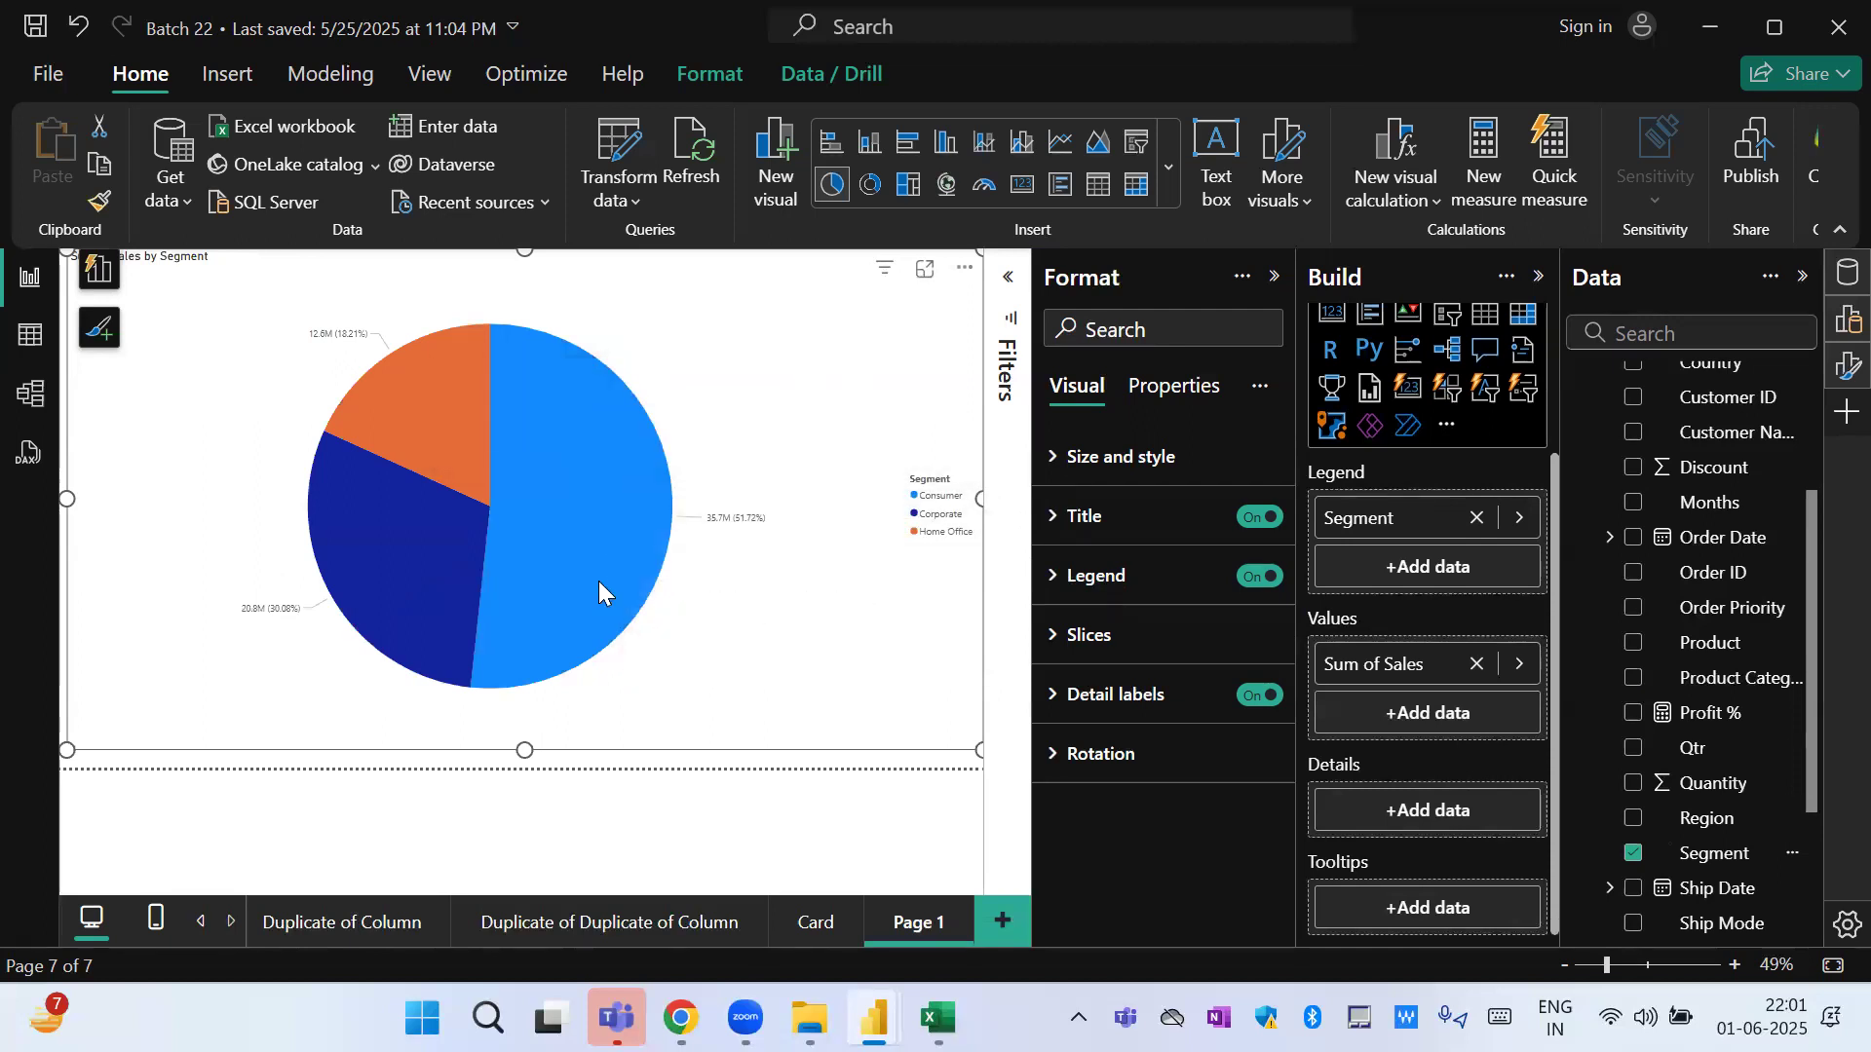
{"action": "mouse_move", "coordinate": [385, 645]}
{"action": "left_click_drag", "start_coordinate": [1727, 675], "coordinate": [1464, 811]}
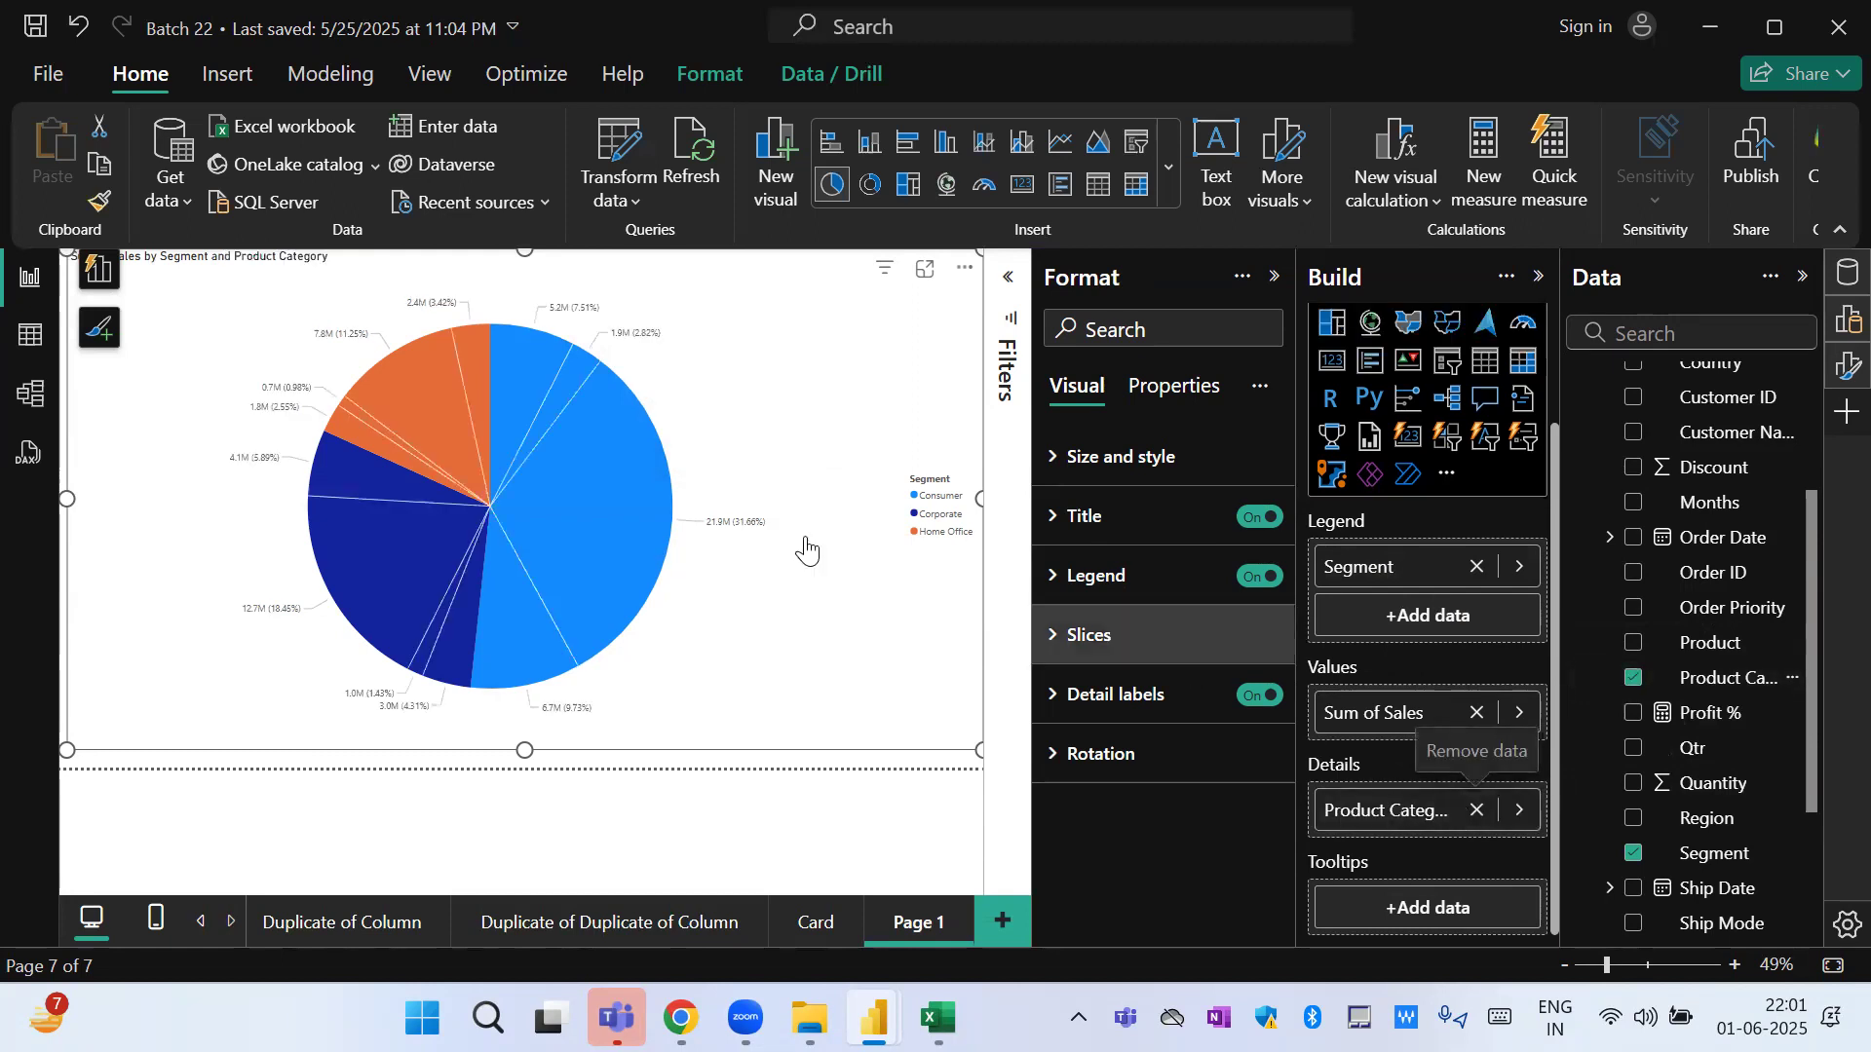
Inspect the Consumer slices for Auto & Accessories and Fashion, and remove Product Category from the pie chart's details.
{"action": "mouse_move", "coordinate": [662, 528]}
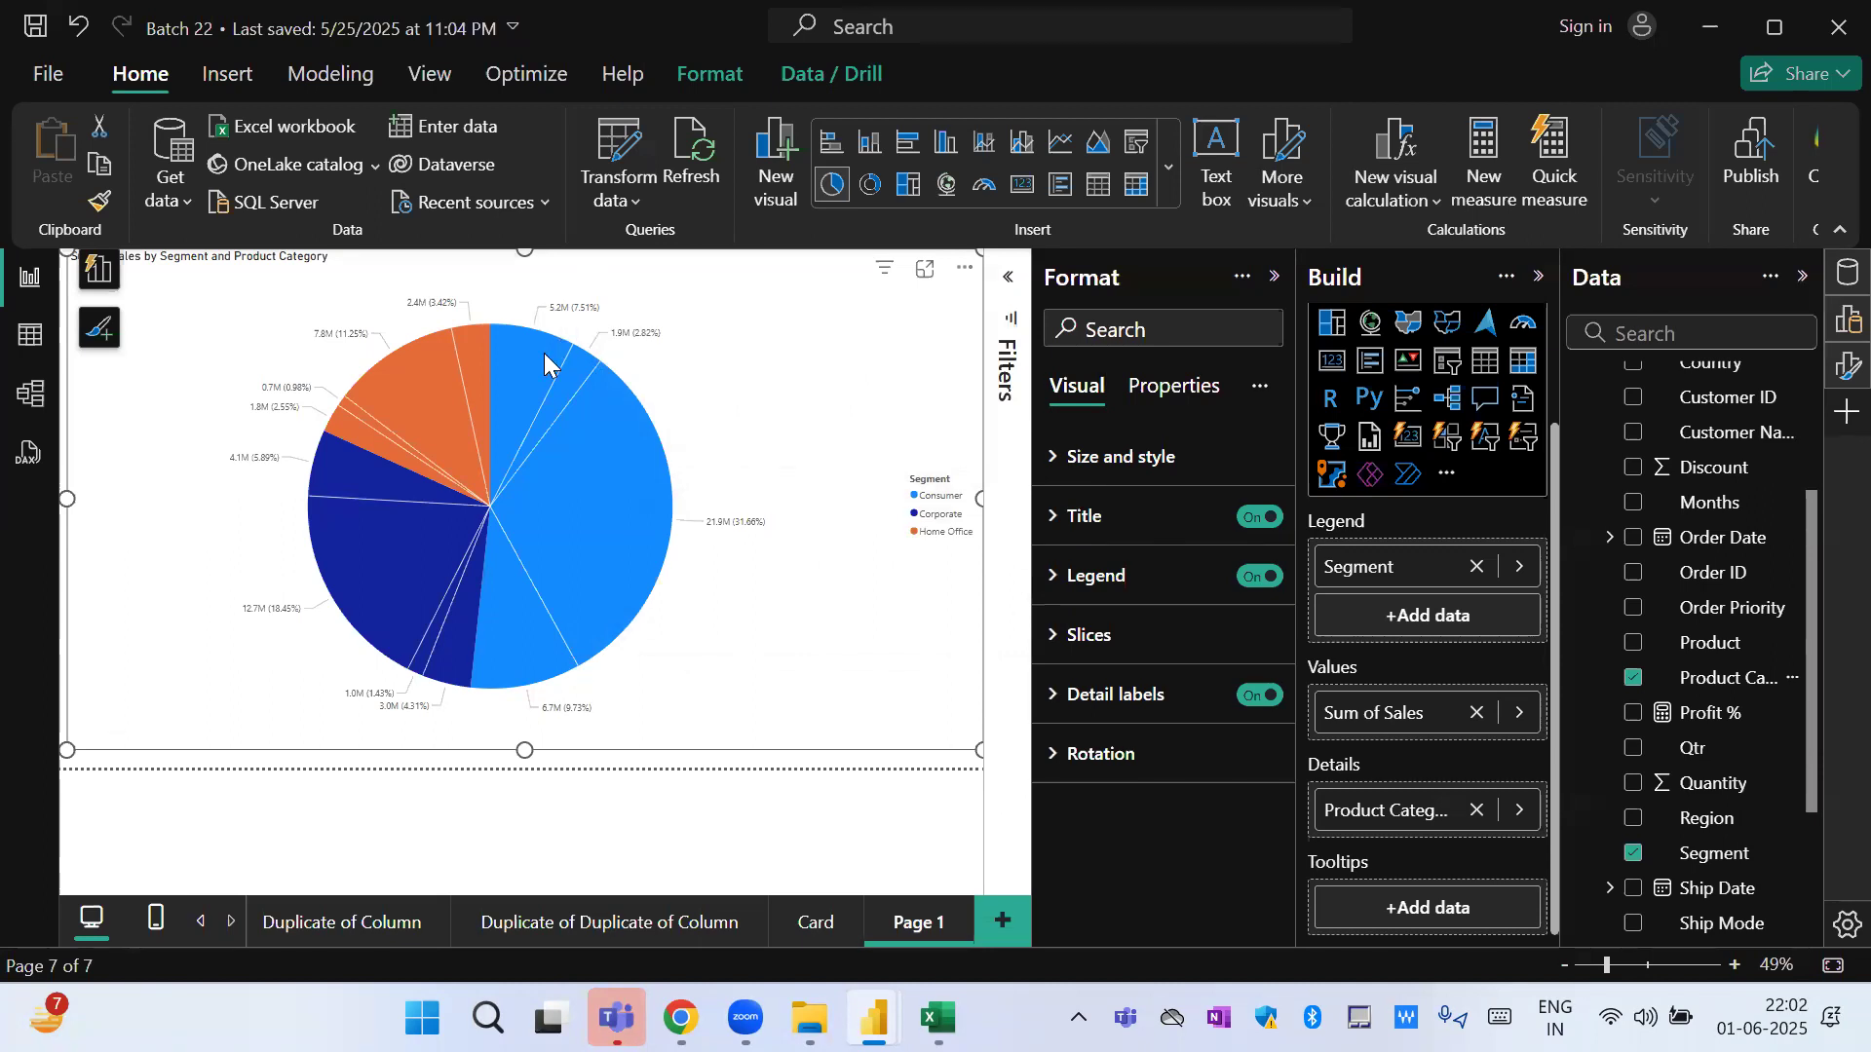
{"action": "mouse_move", "coordinate": [543, 355]}
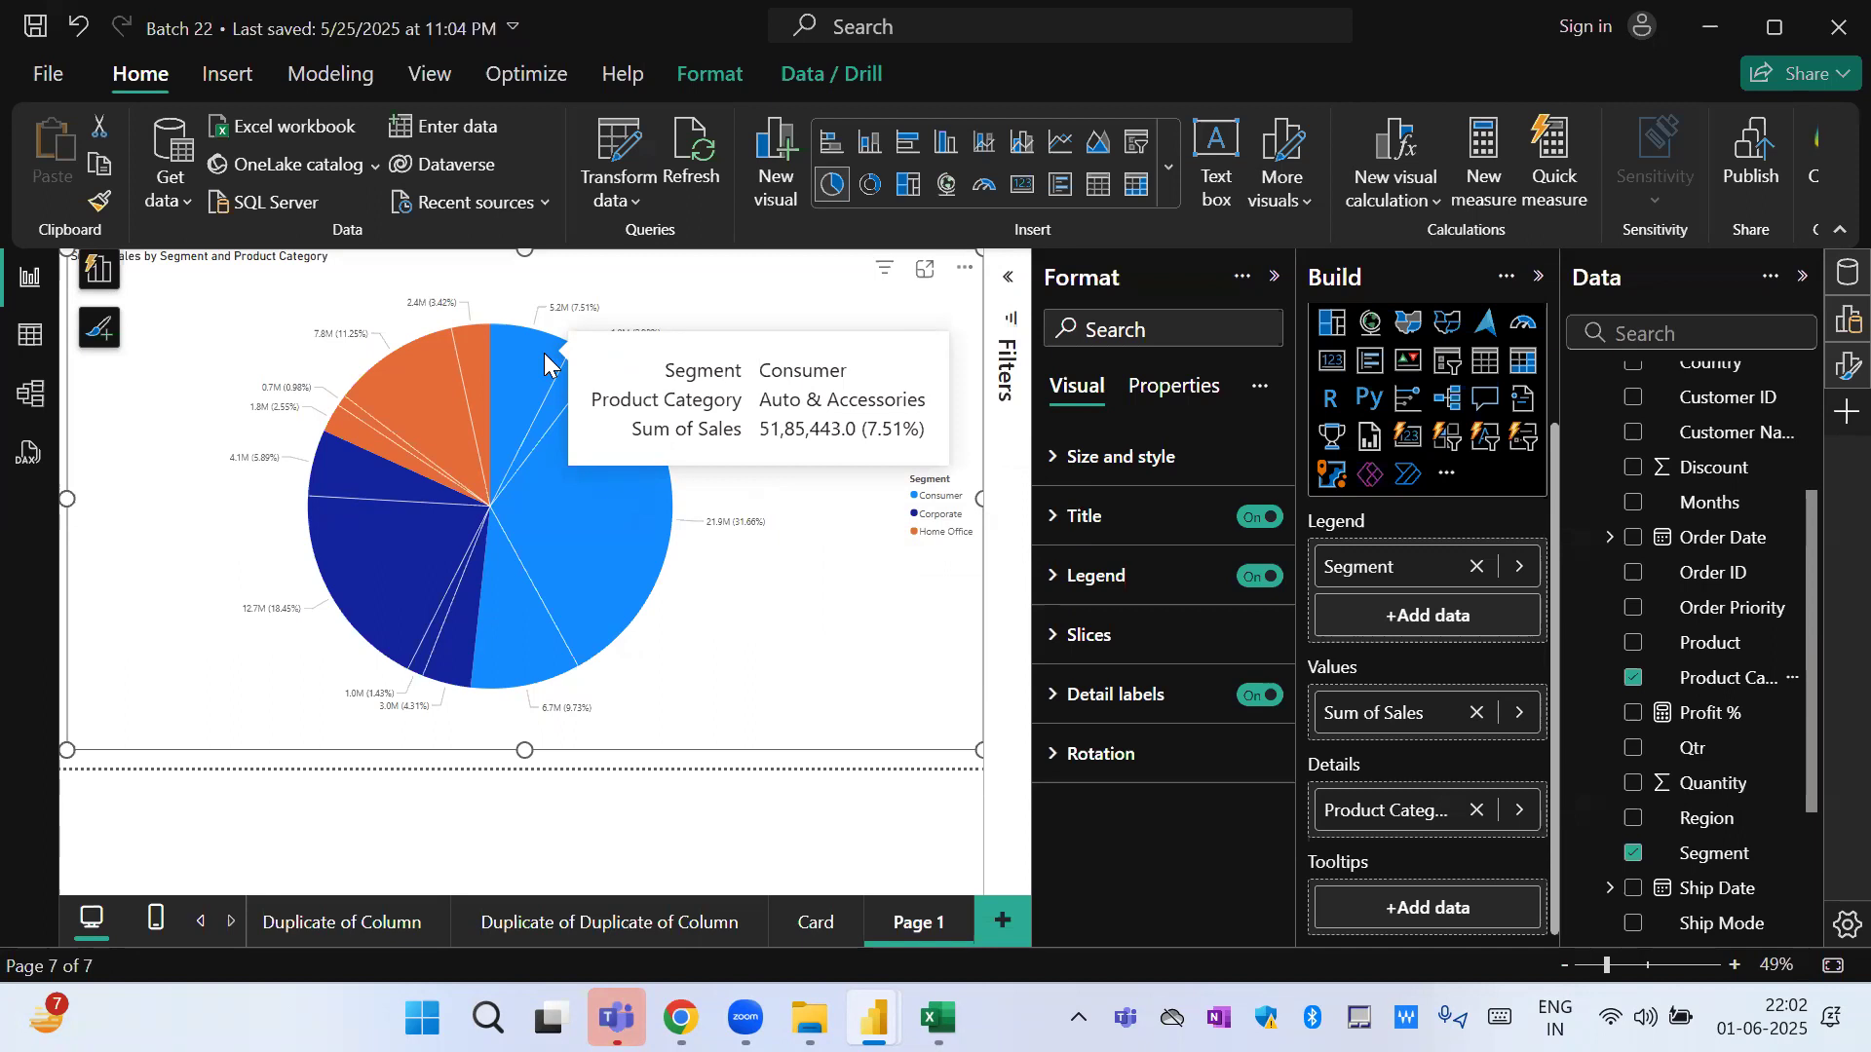
{"action": "mouse_move", "coordinate": [582, 534]}
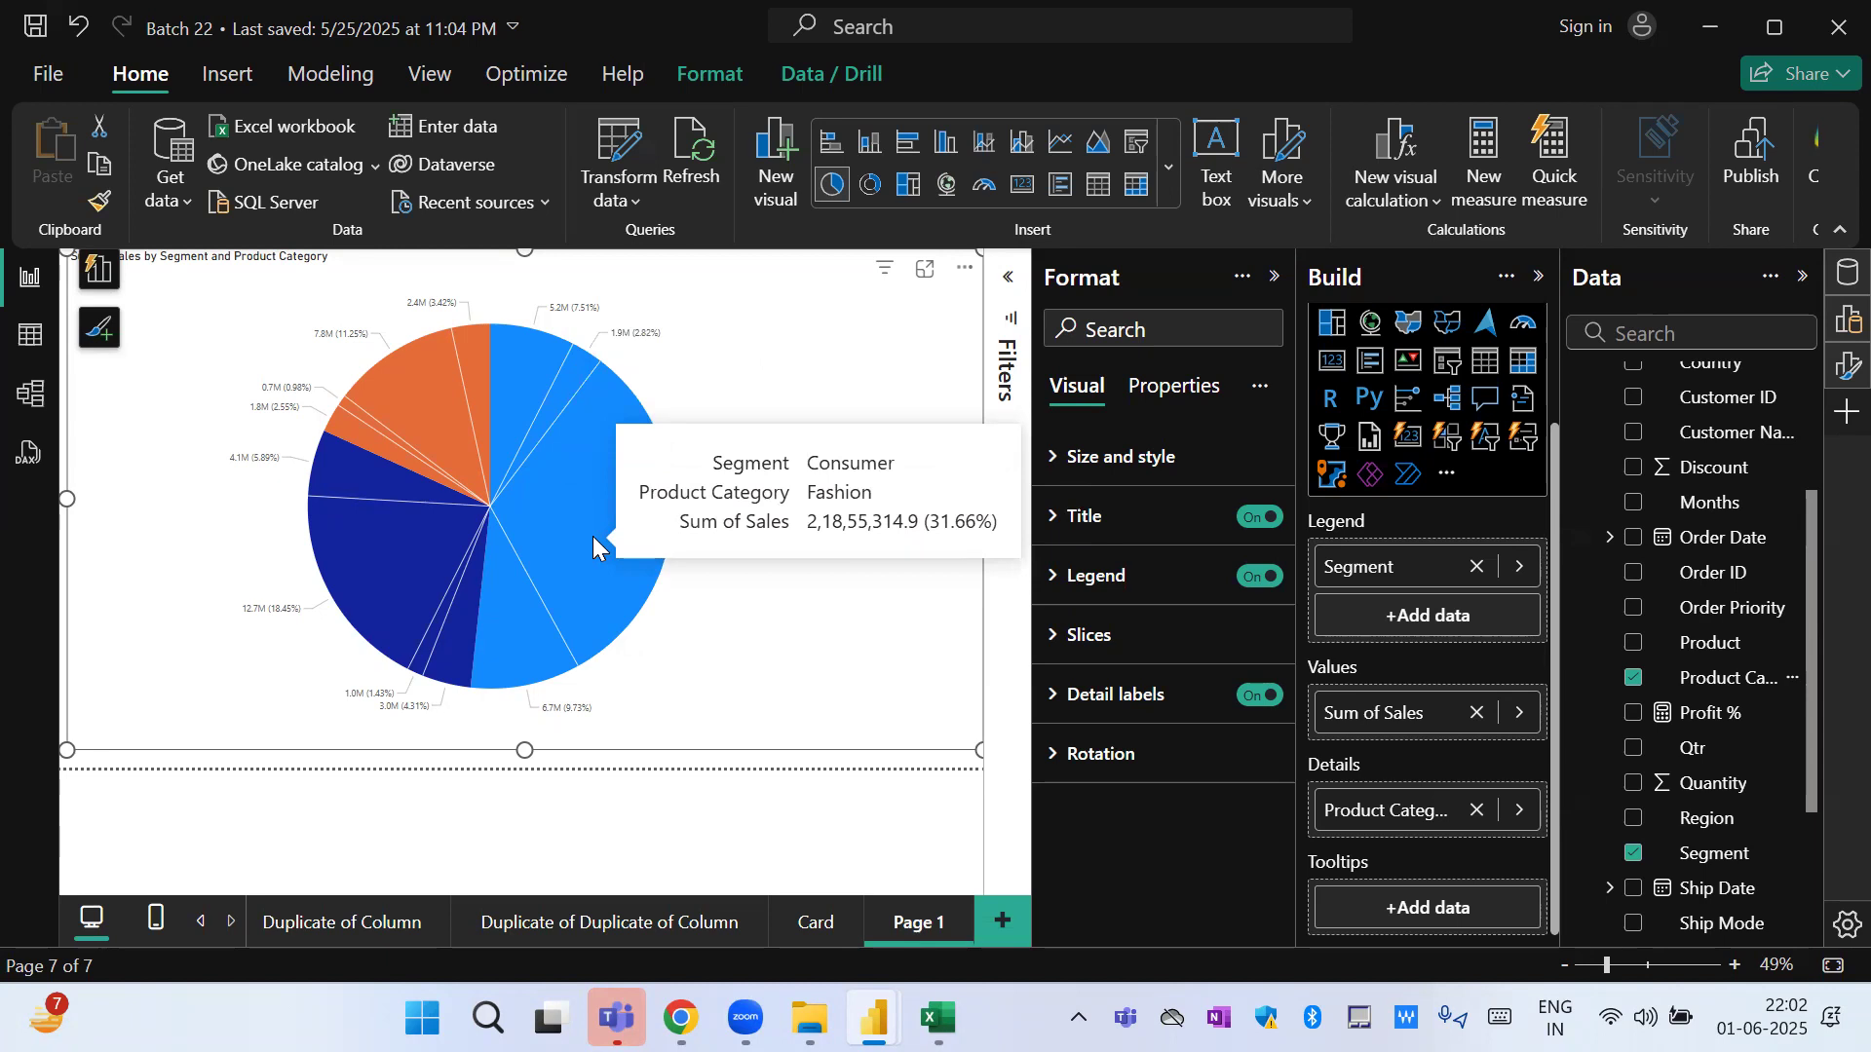
{"action": "mouse_move", "coordinate": [368, 585]}
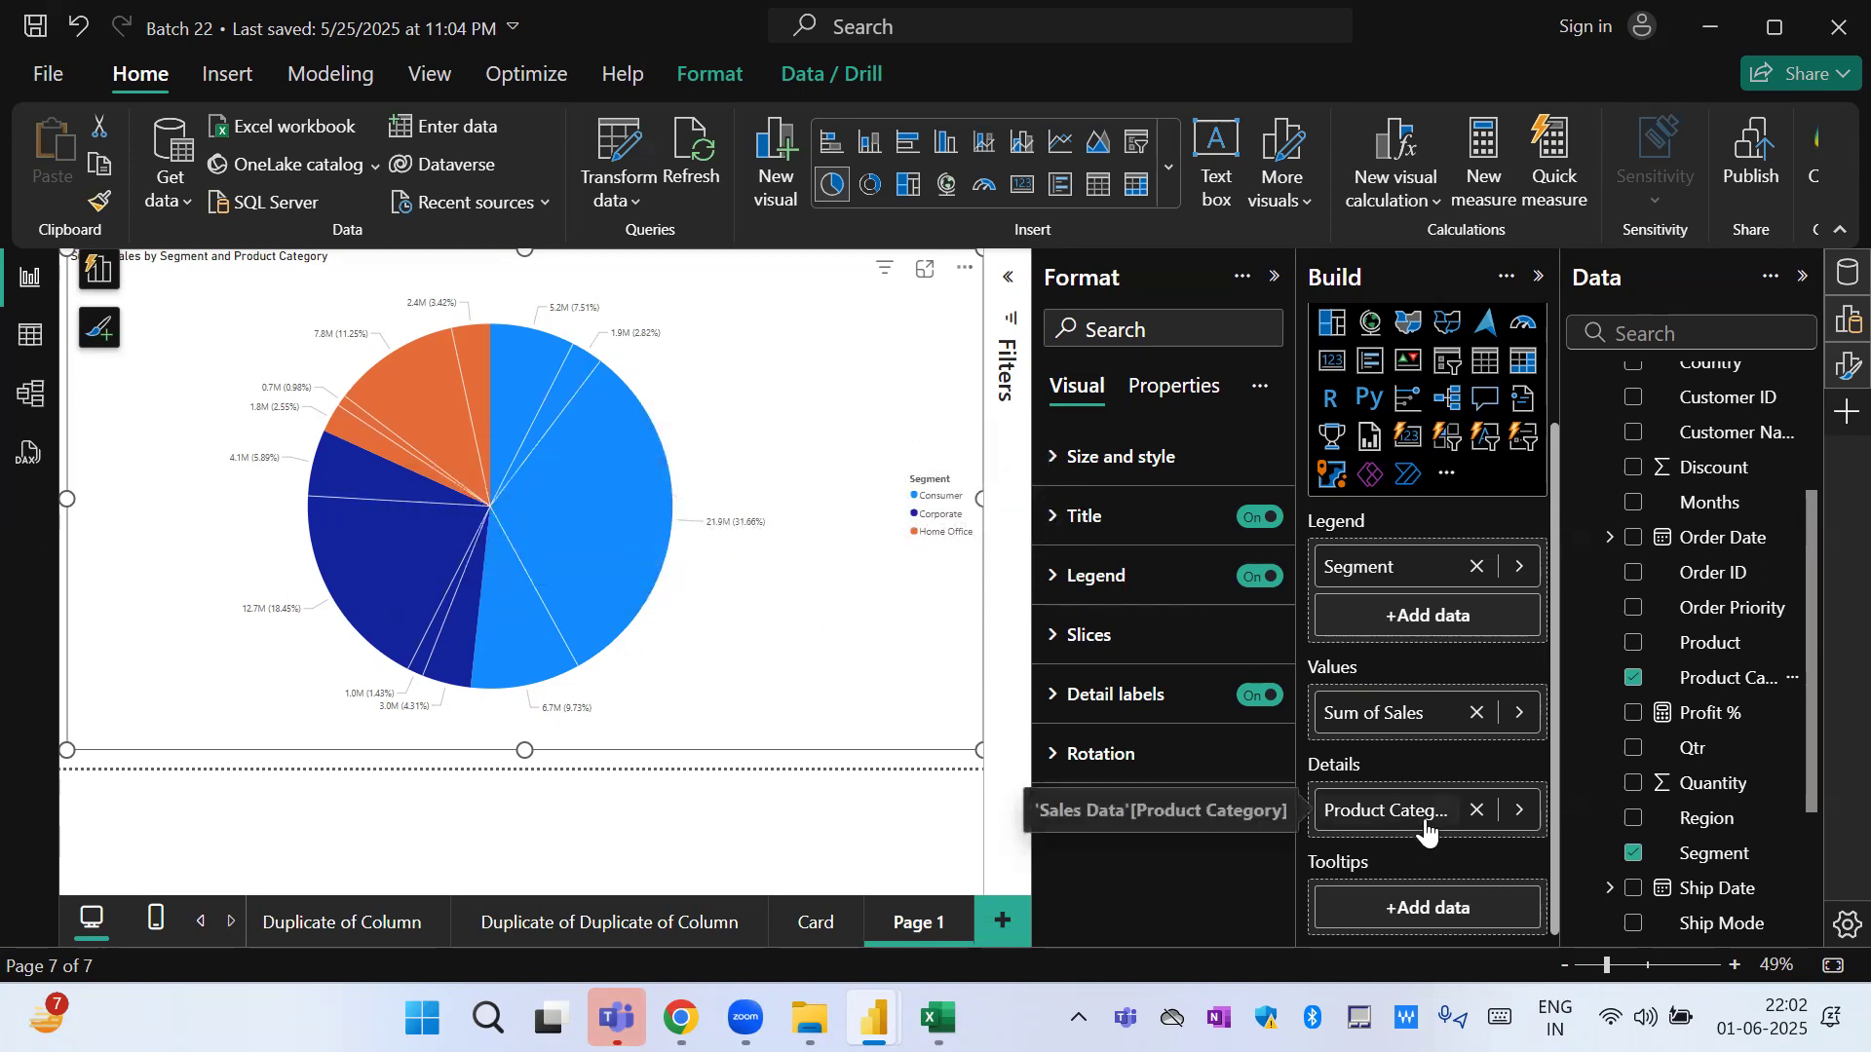
{"action": "left_click", "coordinate": [1477, 810]}
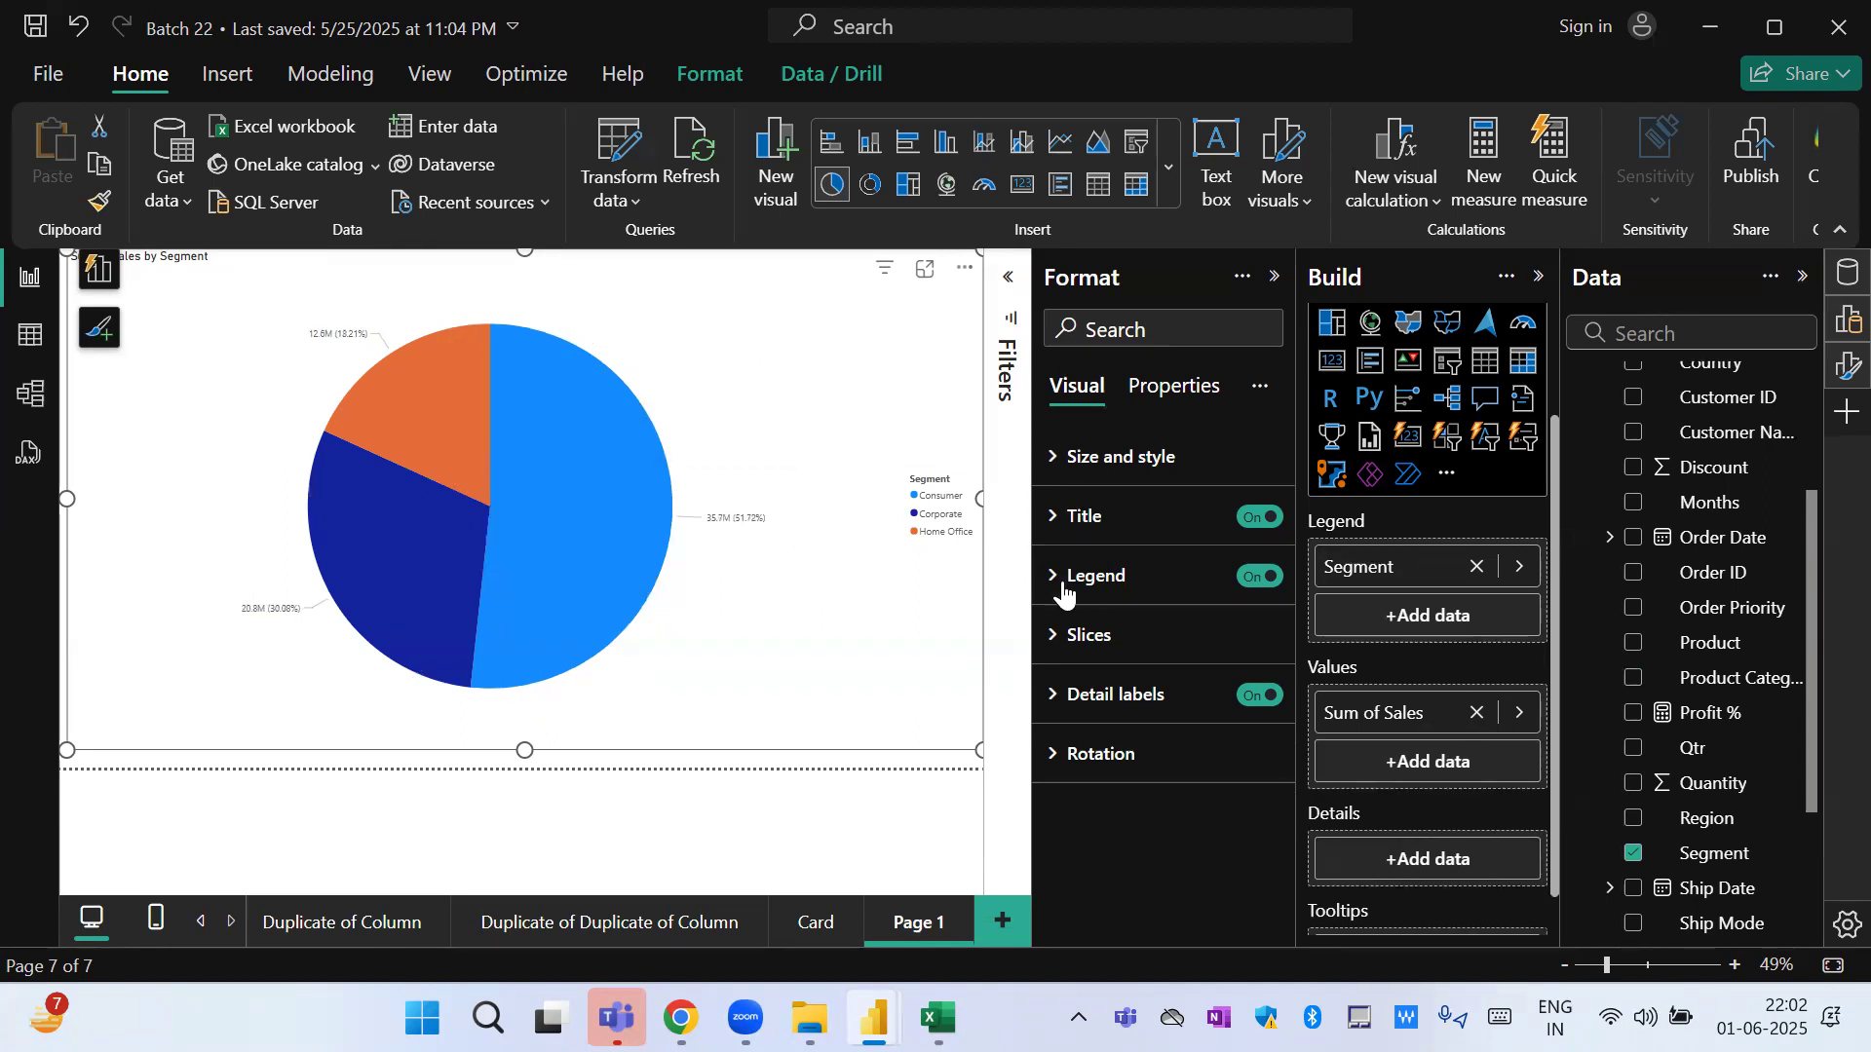
{"action": "mouse_move", "coordinate": [574, 479]}
Set the pie chart's legend position to Top right stacked.
{"action": "left_click", "coordinate": [1096, 534]}
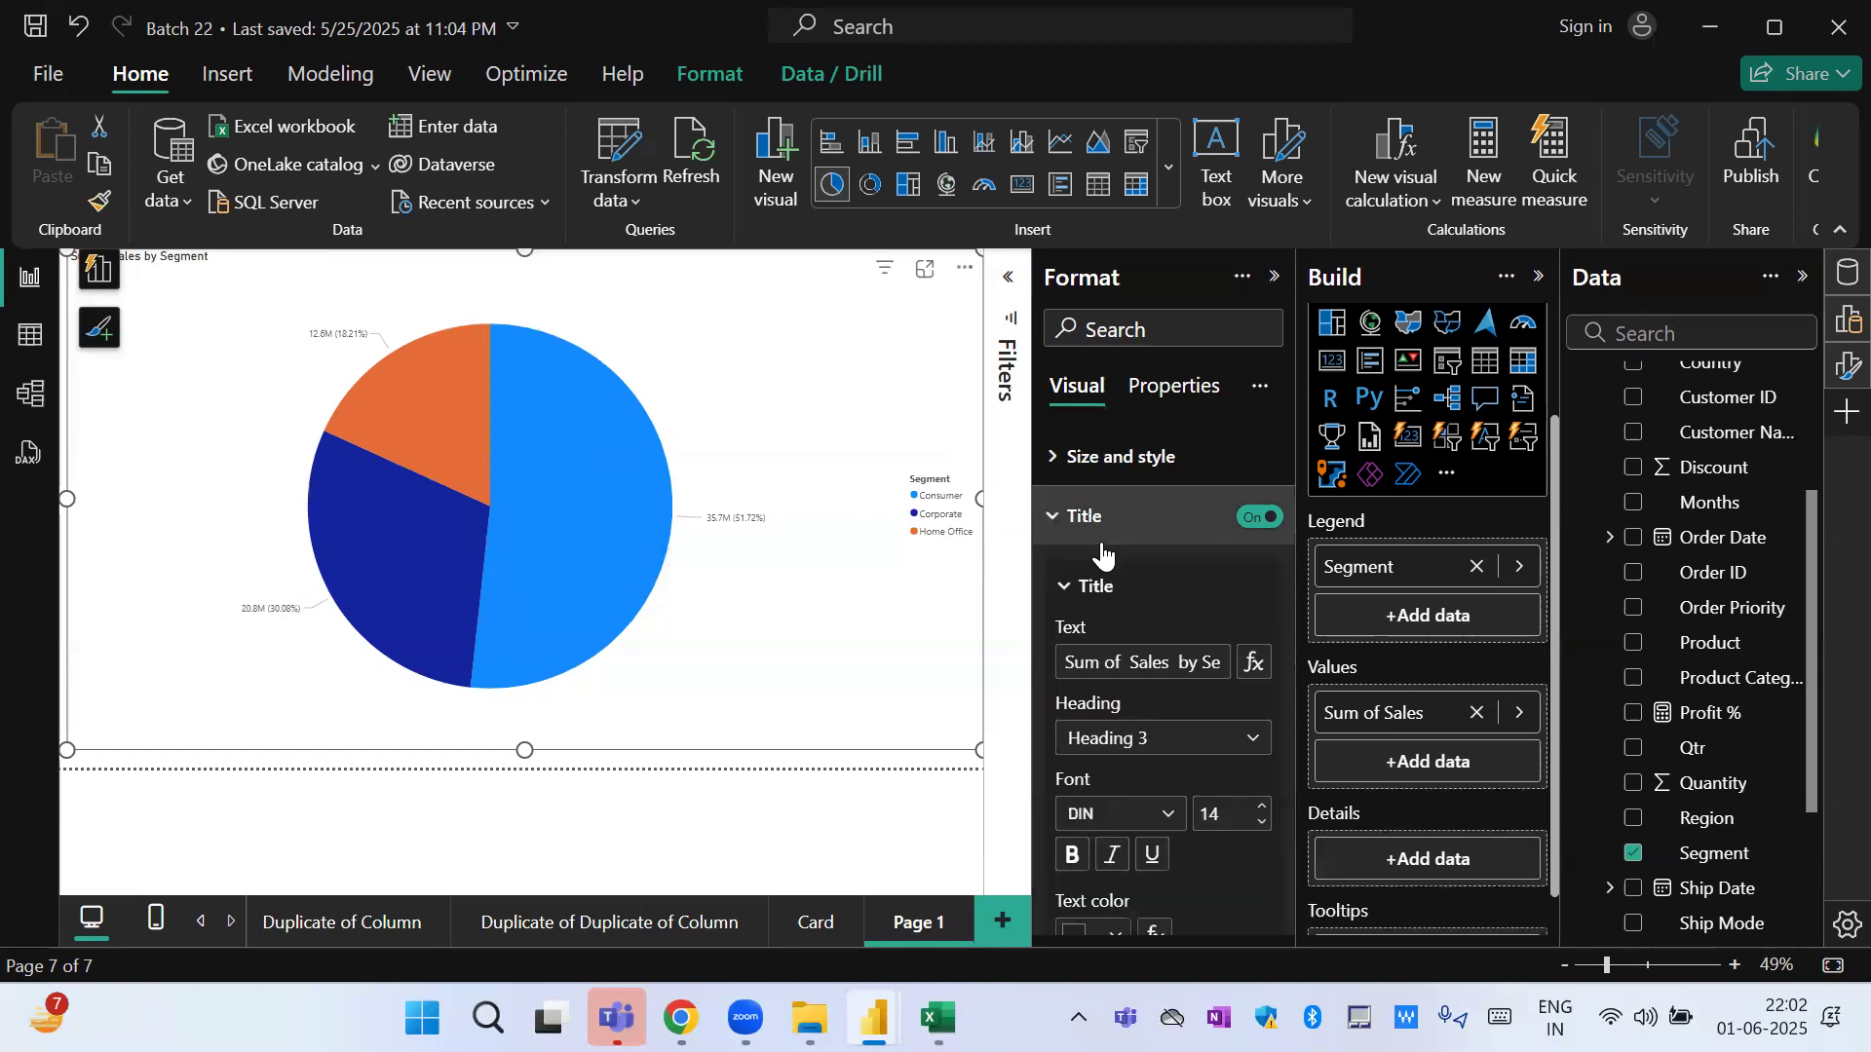
{"action": "left_click", "coordinate": [1106, 533]}
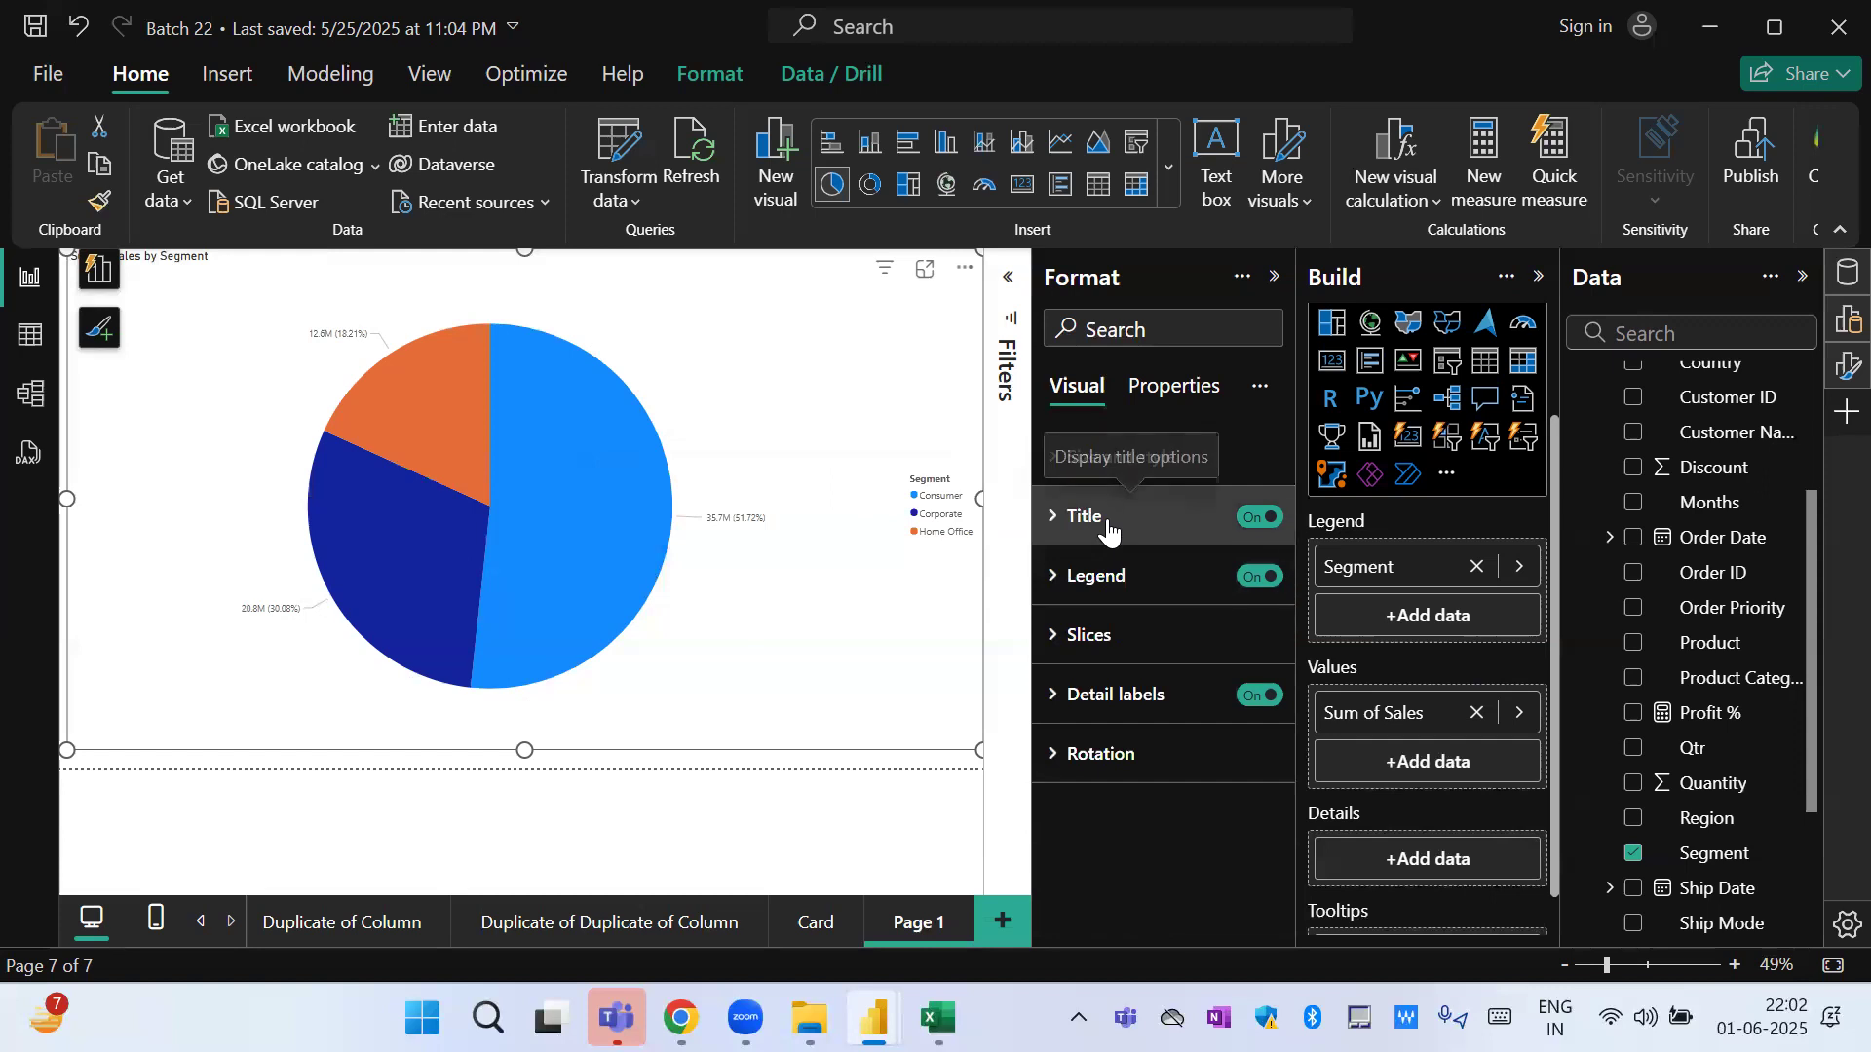
{"action": "left_click", "coordinate": [1140, 585]}
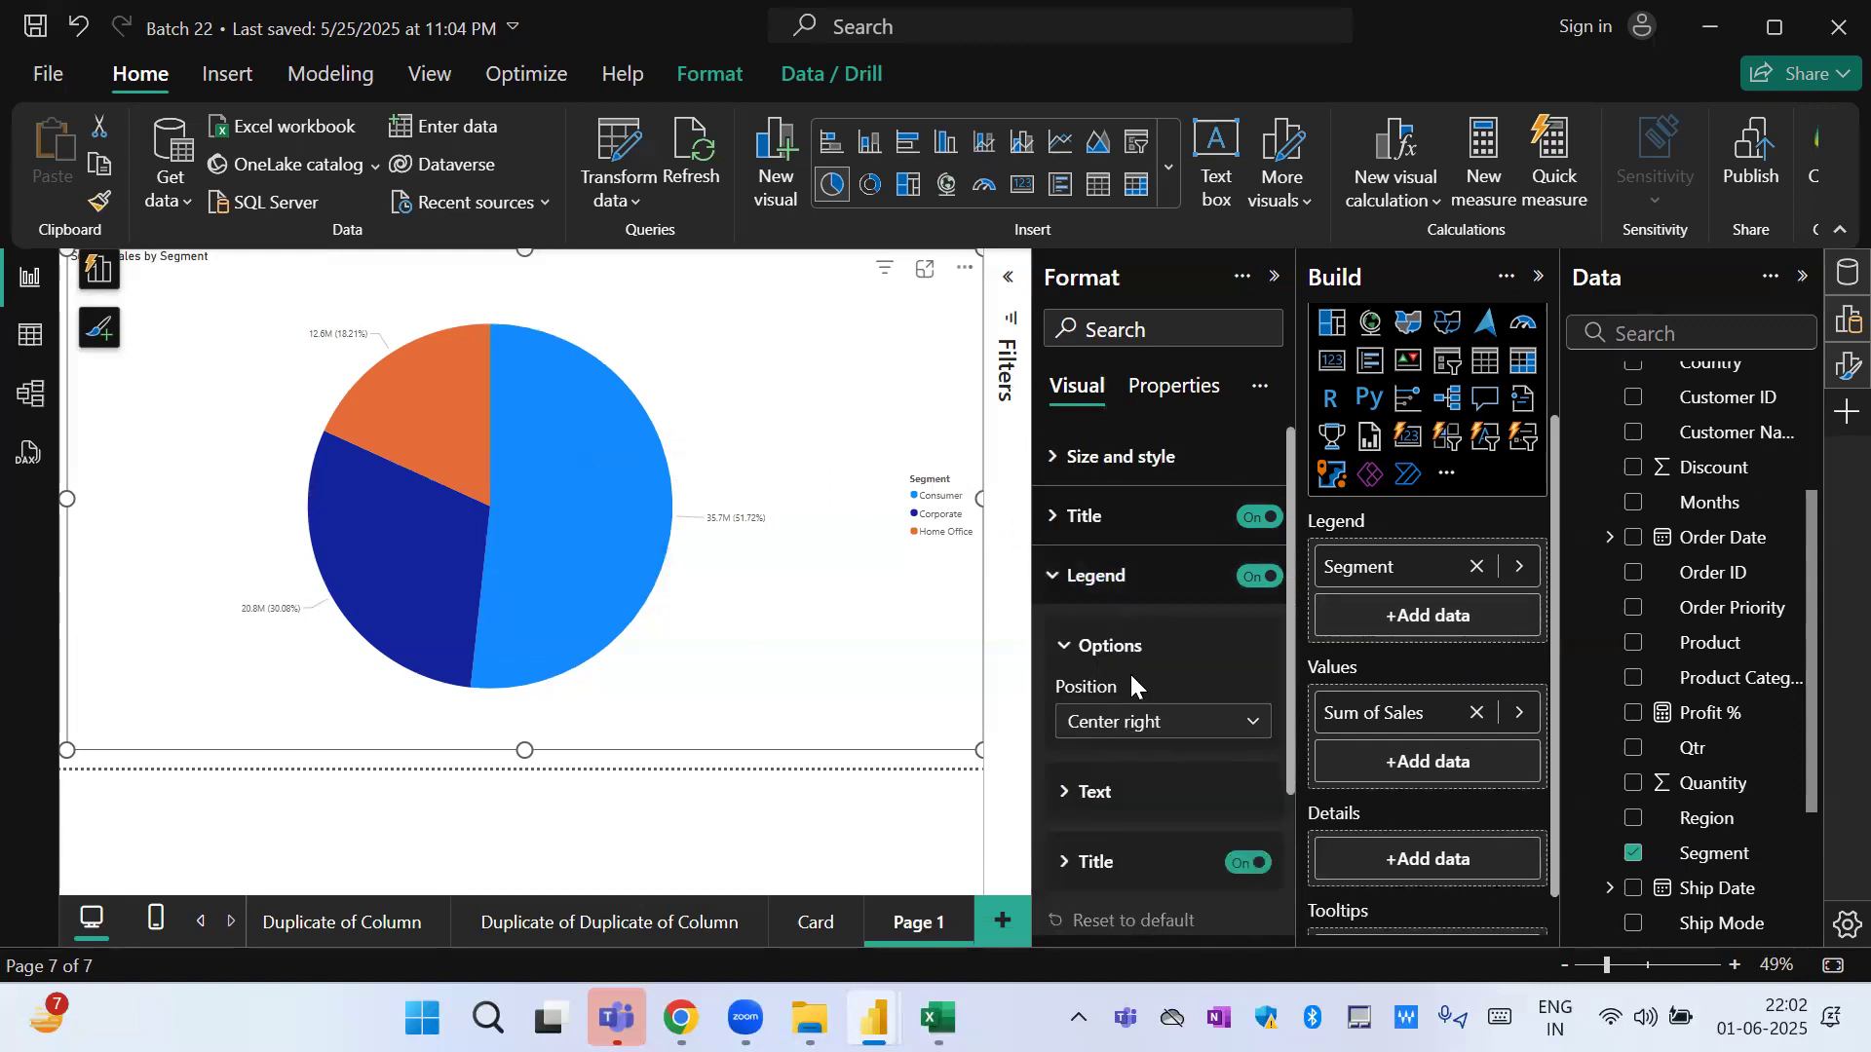
{"action": "left_click", "coordinate": [1130, 729]}
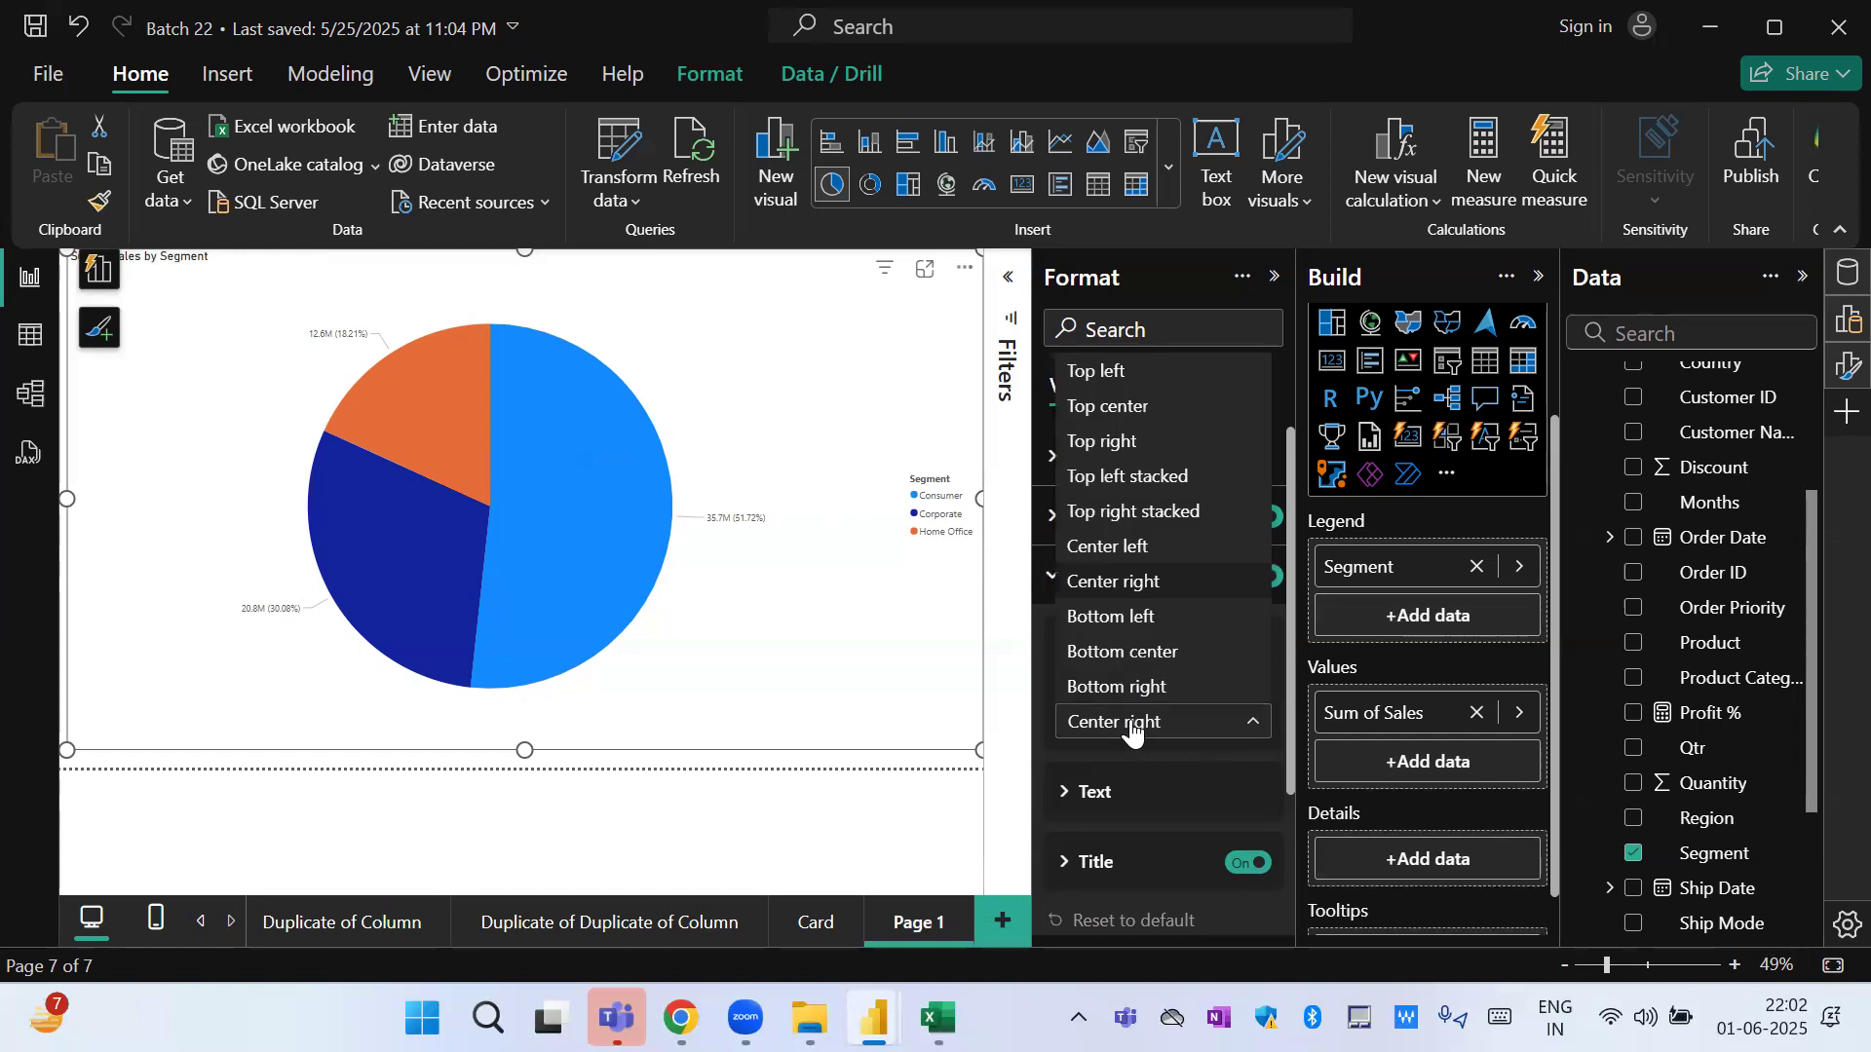
{"action": "left_click", "coordinate": [1130, 512]}
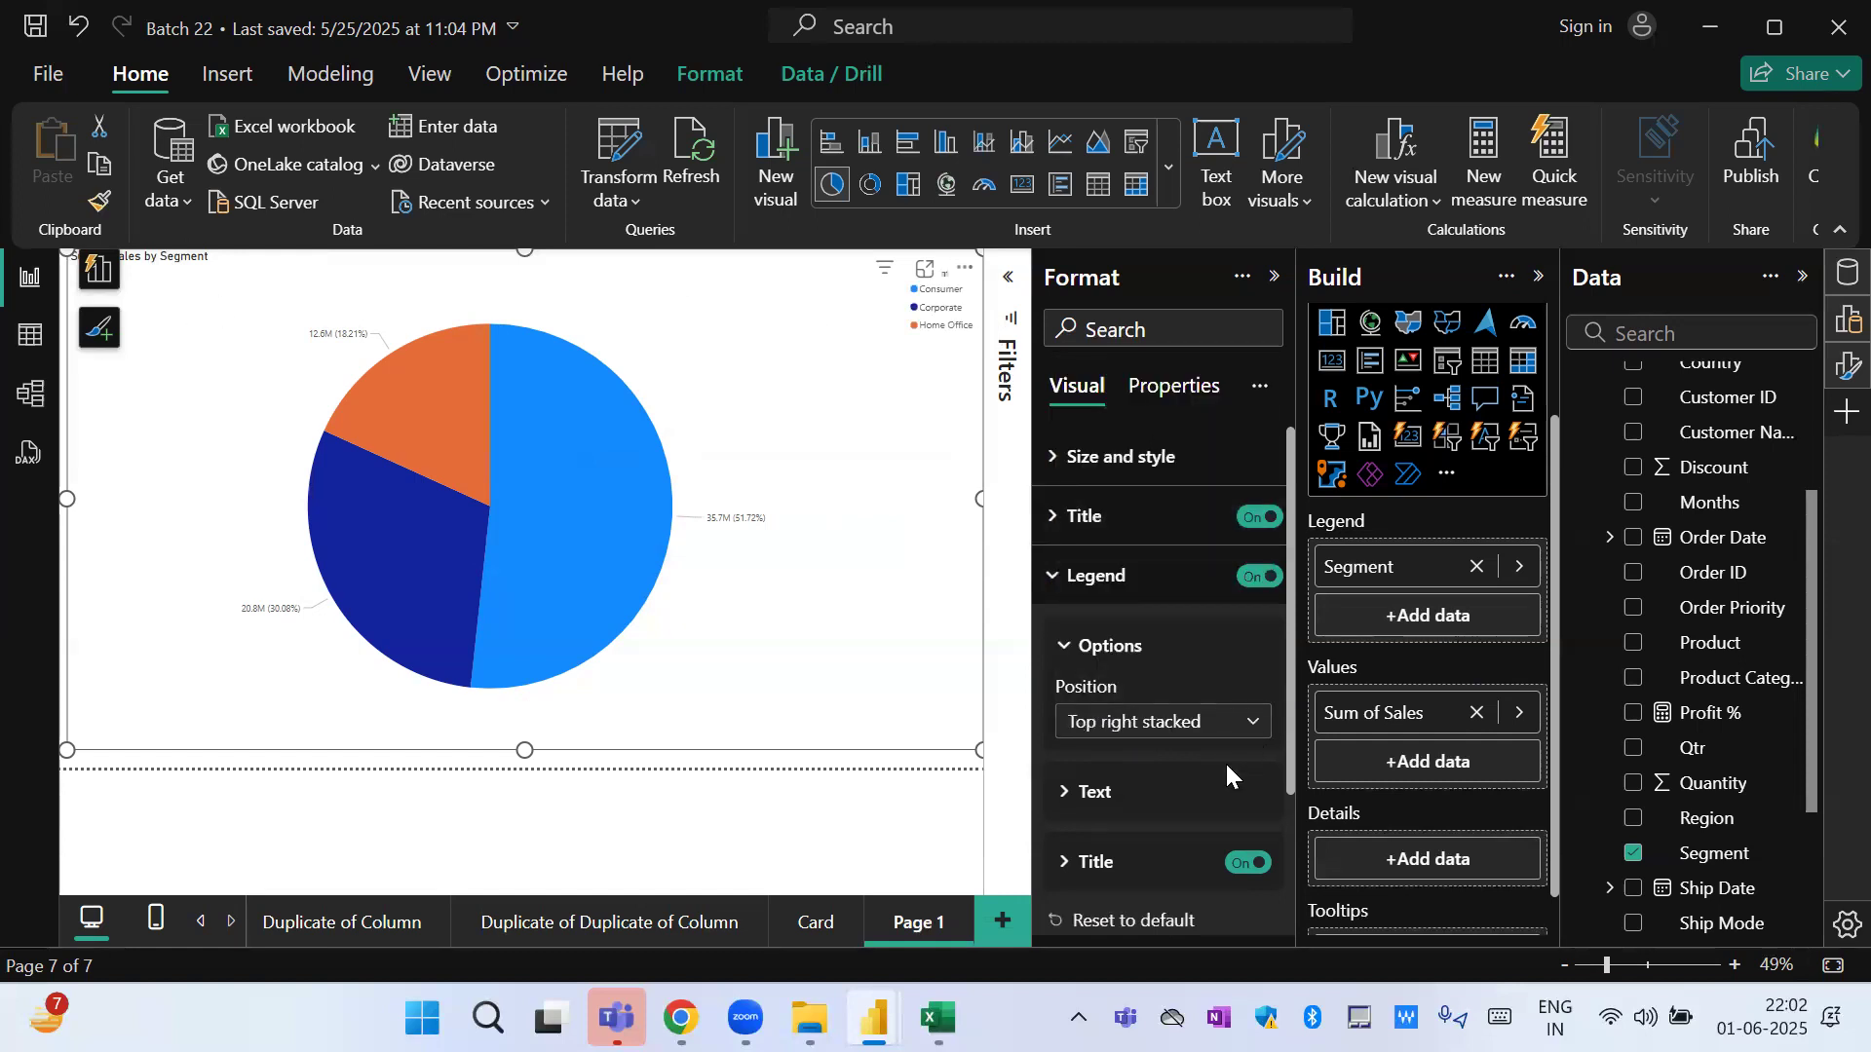
Recolor the pie slices: Consumer purple, Corporate light lavender and Home Office grey.
{"action": "left_click_drag", "start_coordinate": [1290, 727], "coordinate": [1282, 877]}
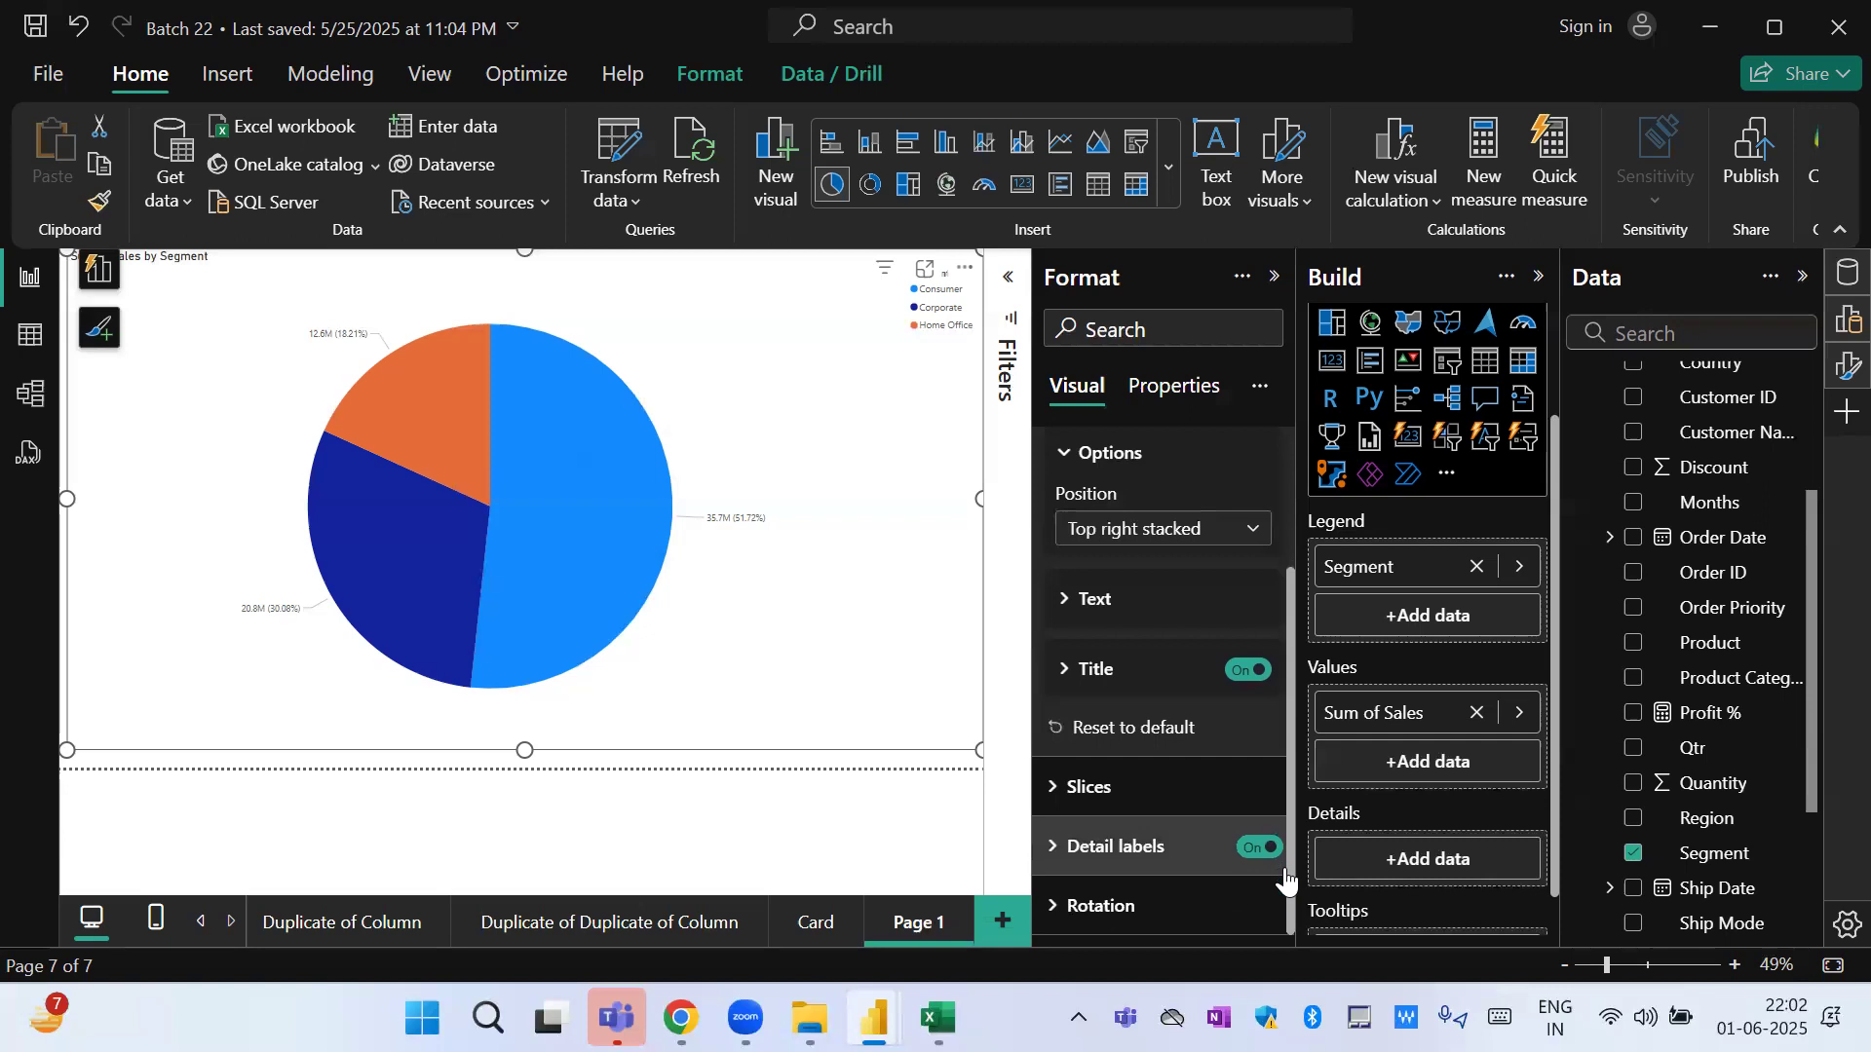
{"action": "left_click", "coordinate": [1089, 788]}
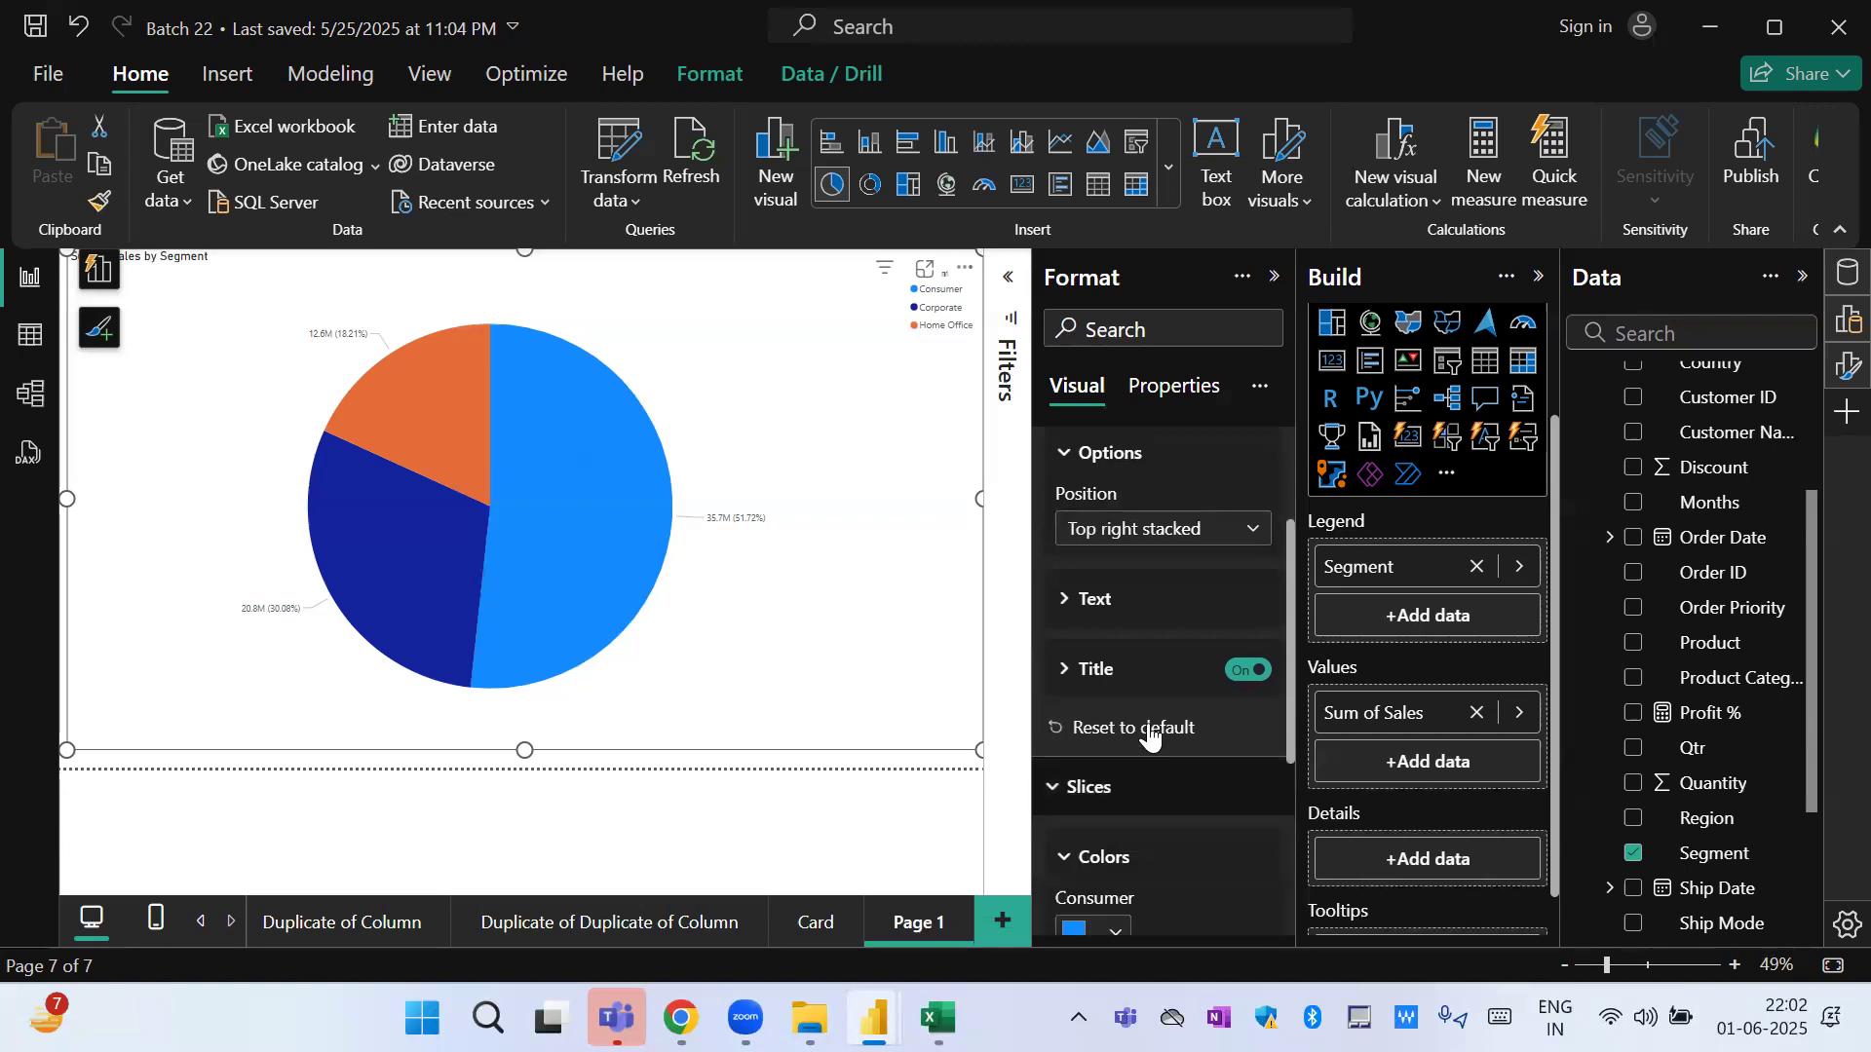
{"action": "left_click_drag", "start_coordinate": [1290, 674], "coordinate": [1286, 849]}
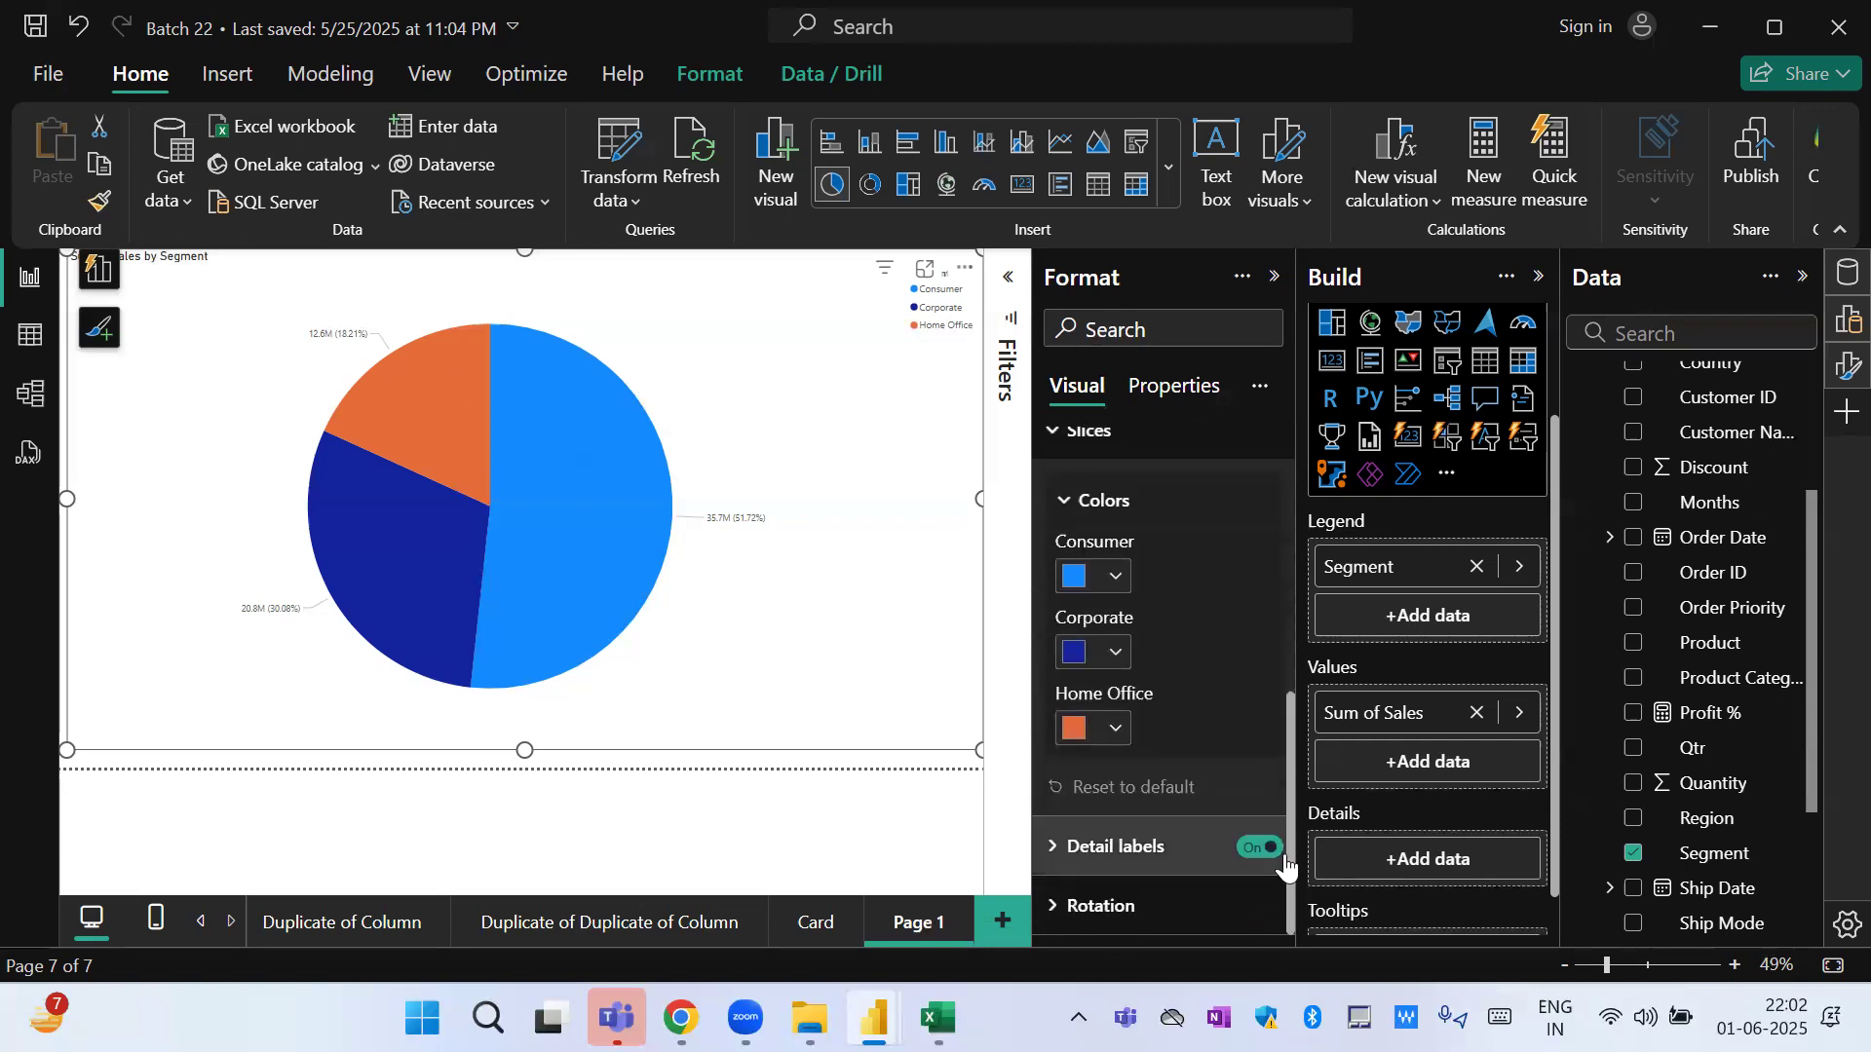
{"action": "left_click", "coordinate": [1111, 577]}
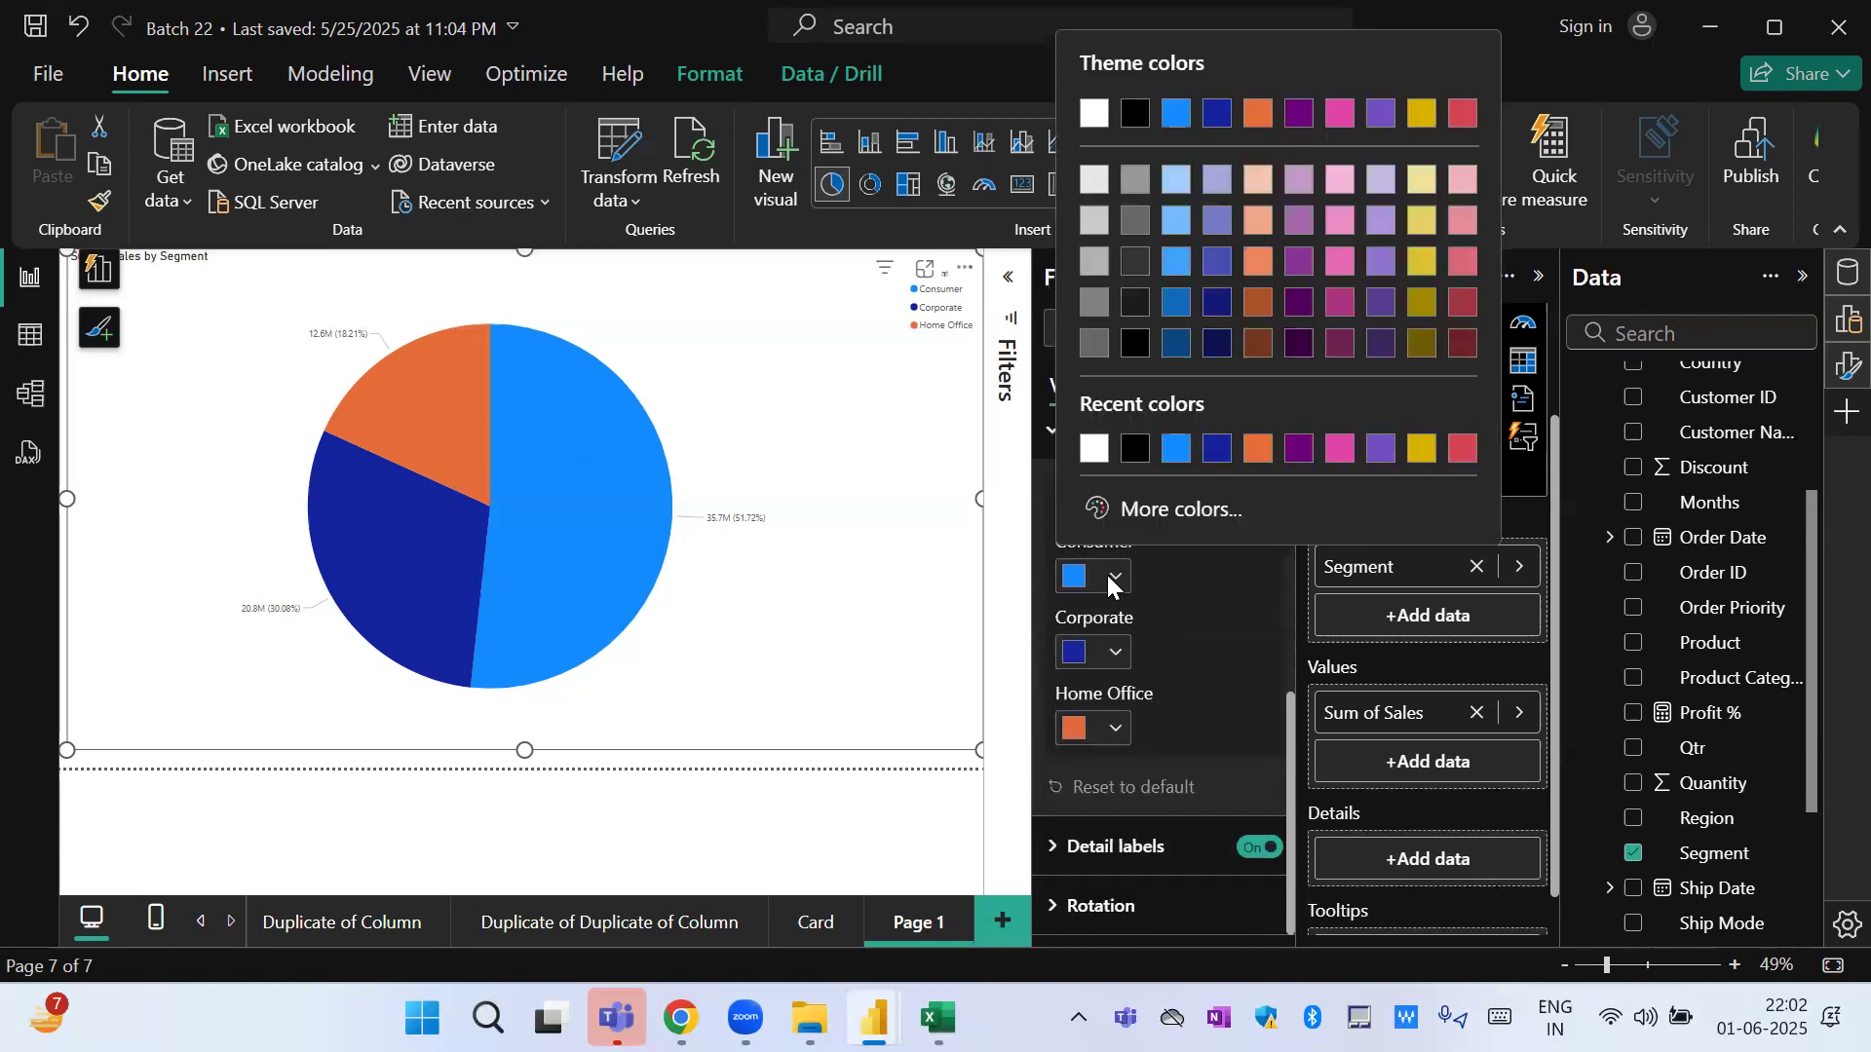
{"action": "left_click", "coordinate": [1304, 263]}
{"action": "left_click", "coordinate": [1119, 658]}
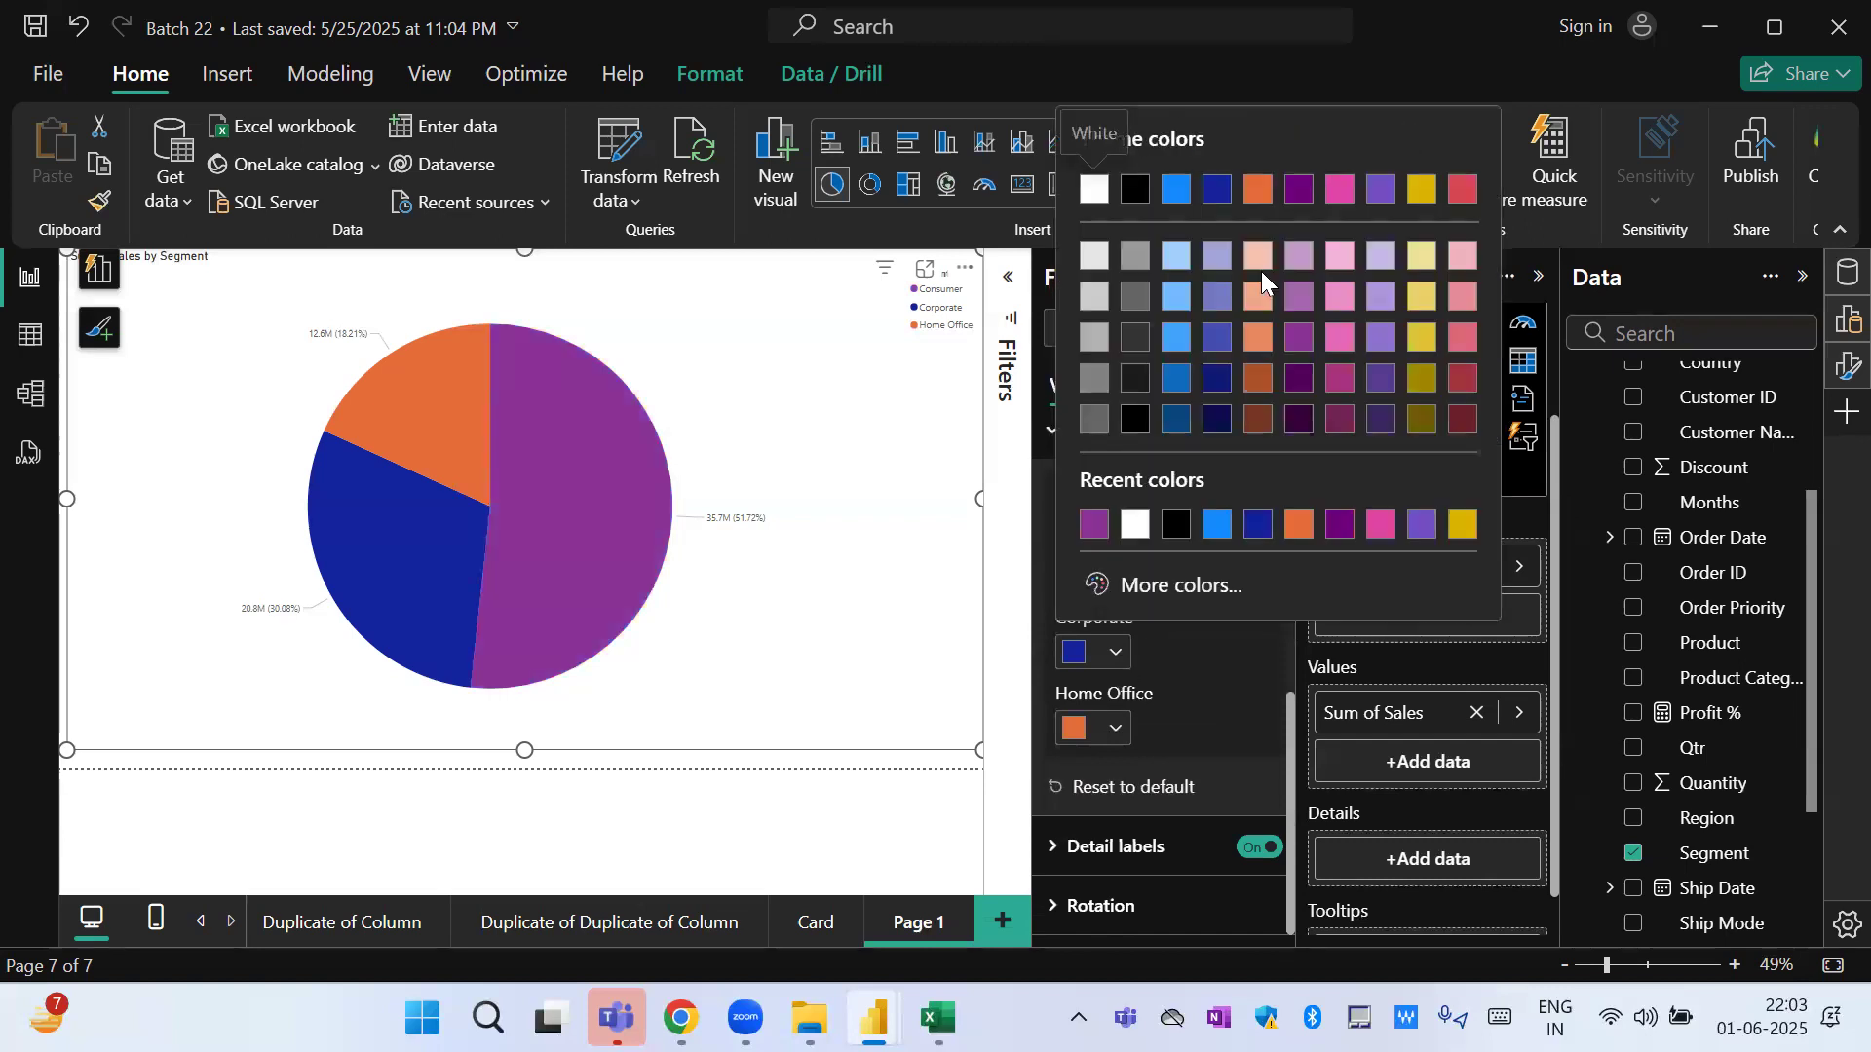
{"action": "left_click", "coordinate": [1219, 256]}
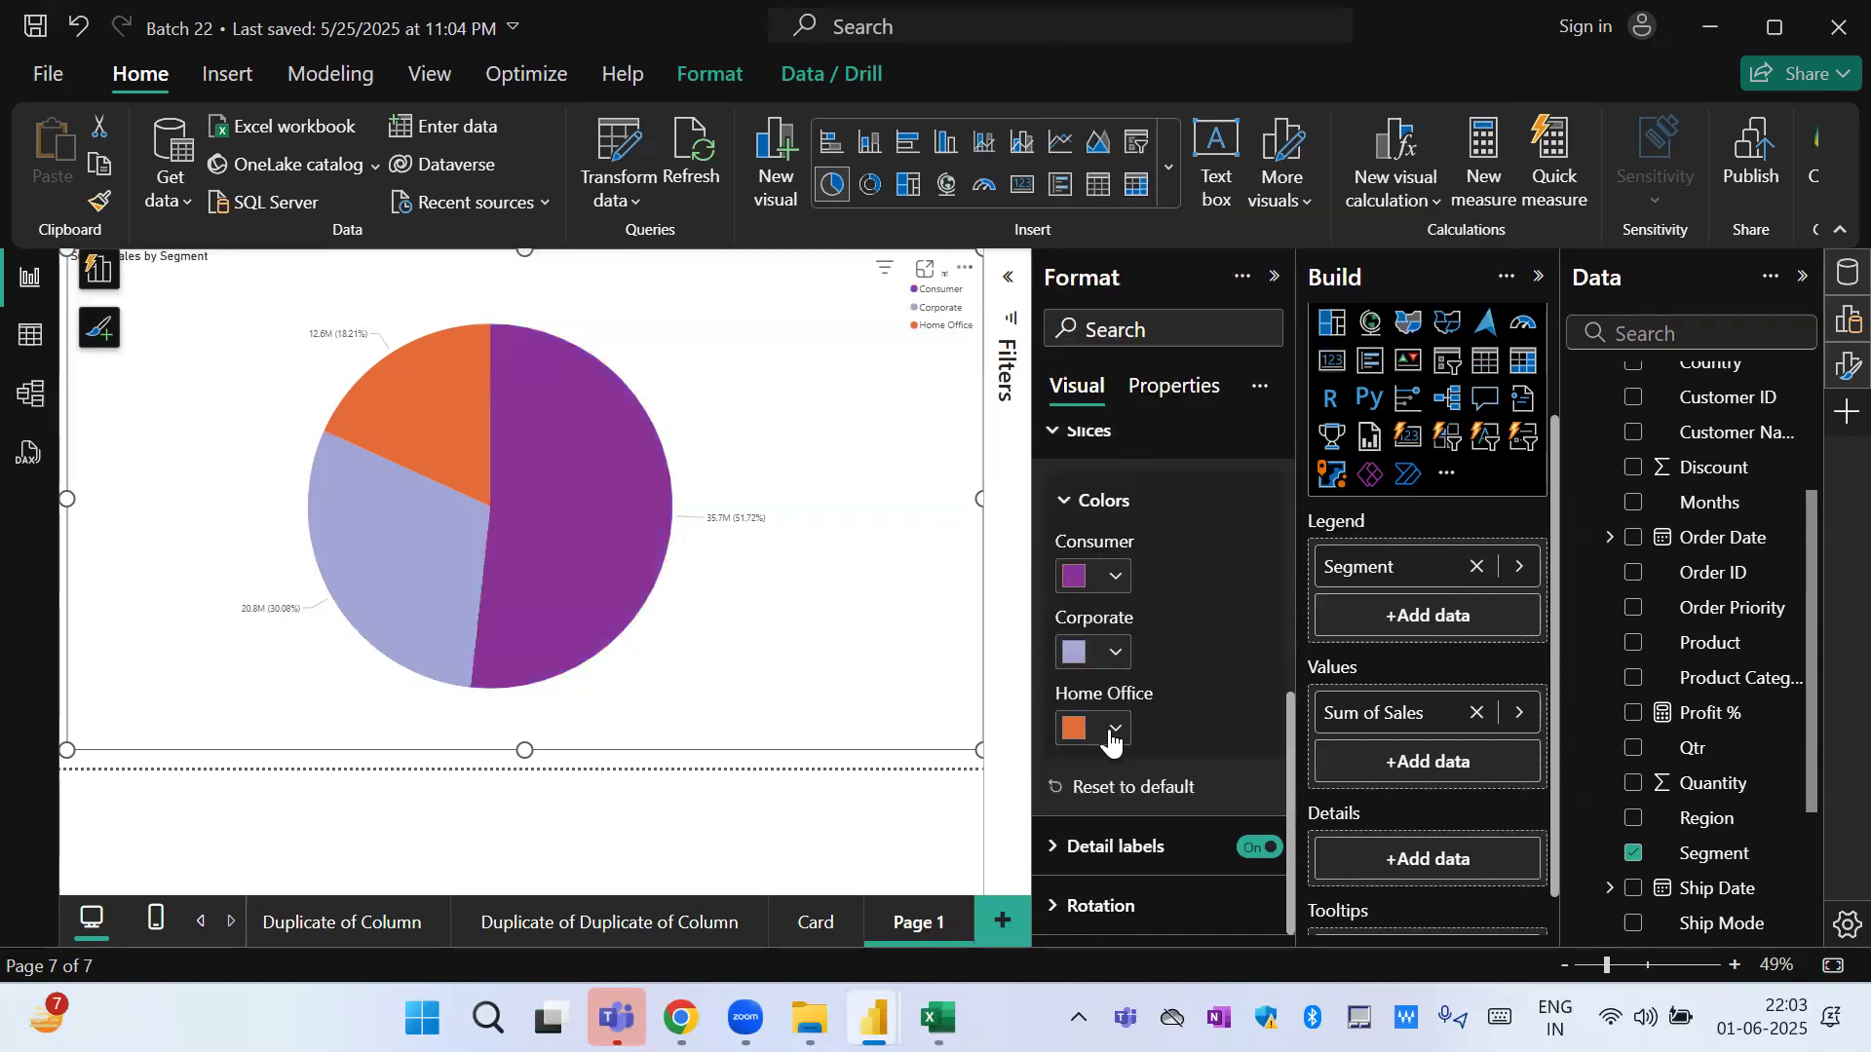
{"action": "left_click", "coordinate": [1115, 731]}
{"action": "left_click", "coordinate": [1135, 331]}
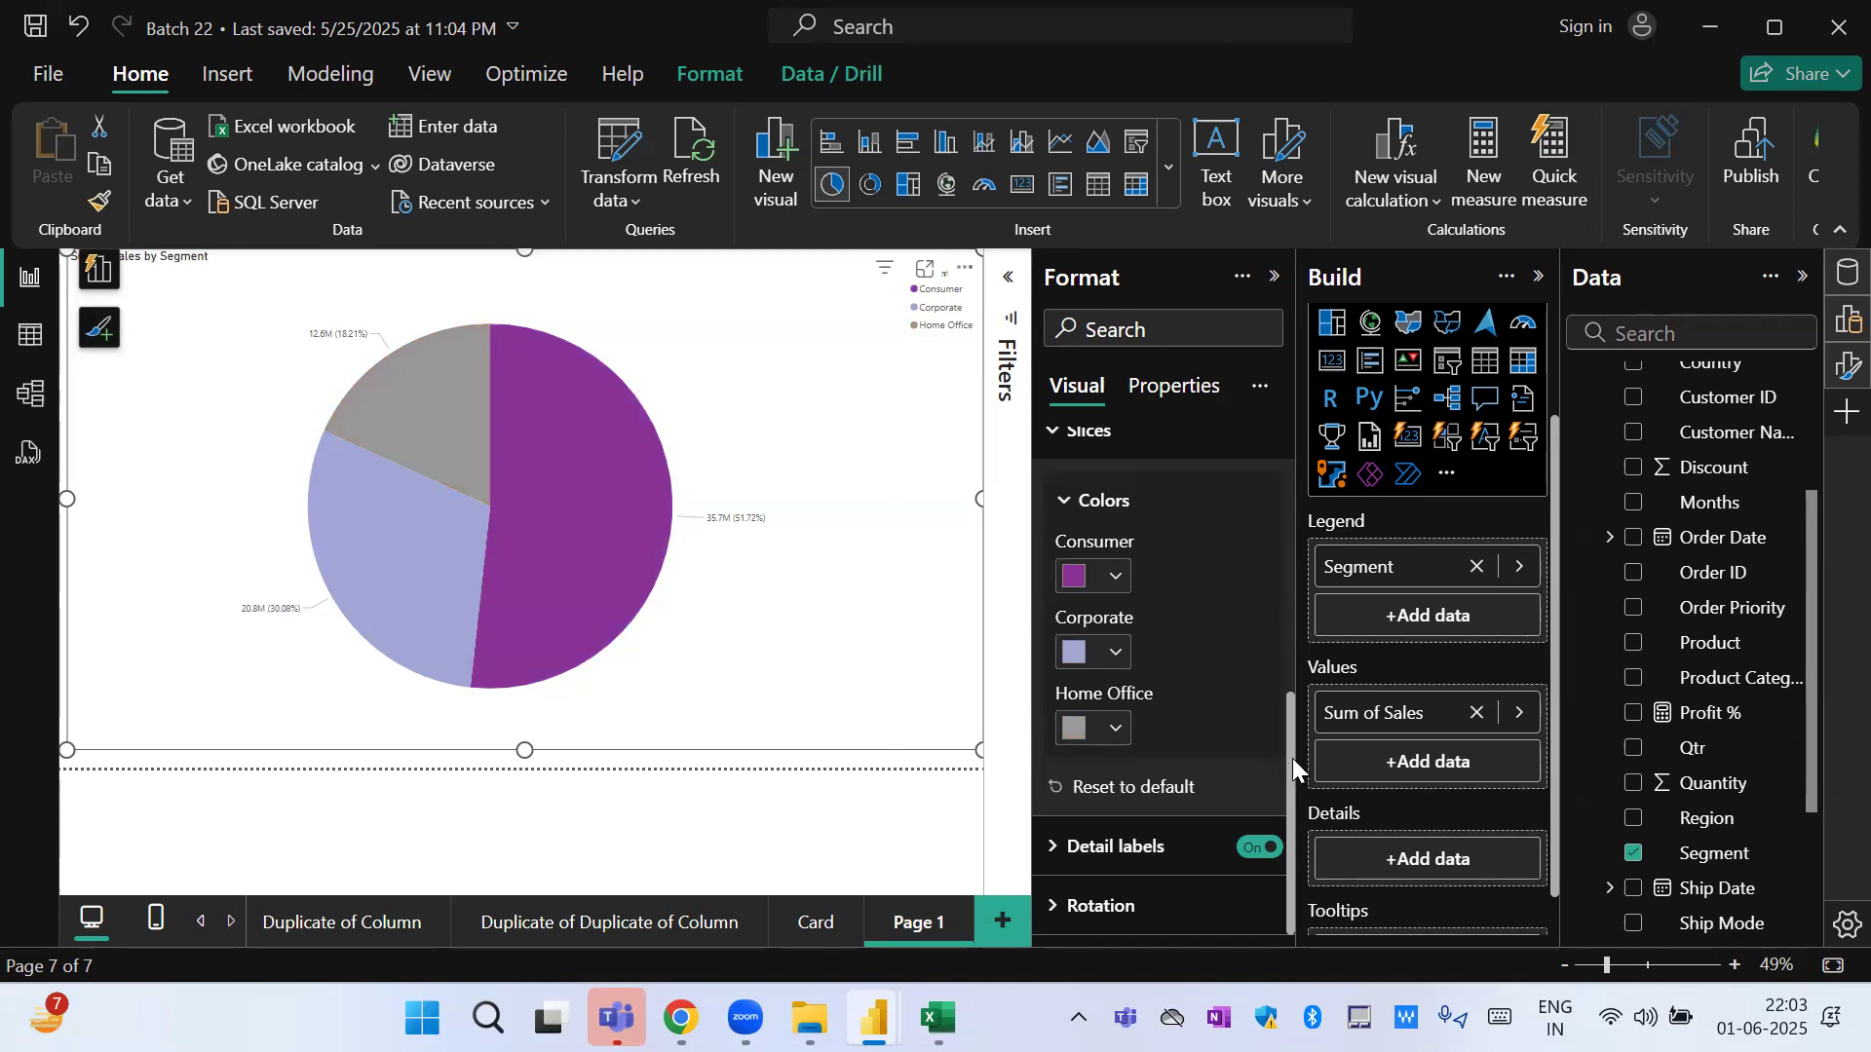
Try Data value and Percent of total as the detail label contents, and return to Data value, percent of total.
{"action": "left_click", "coordinate": [1114, 846]}
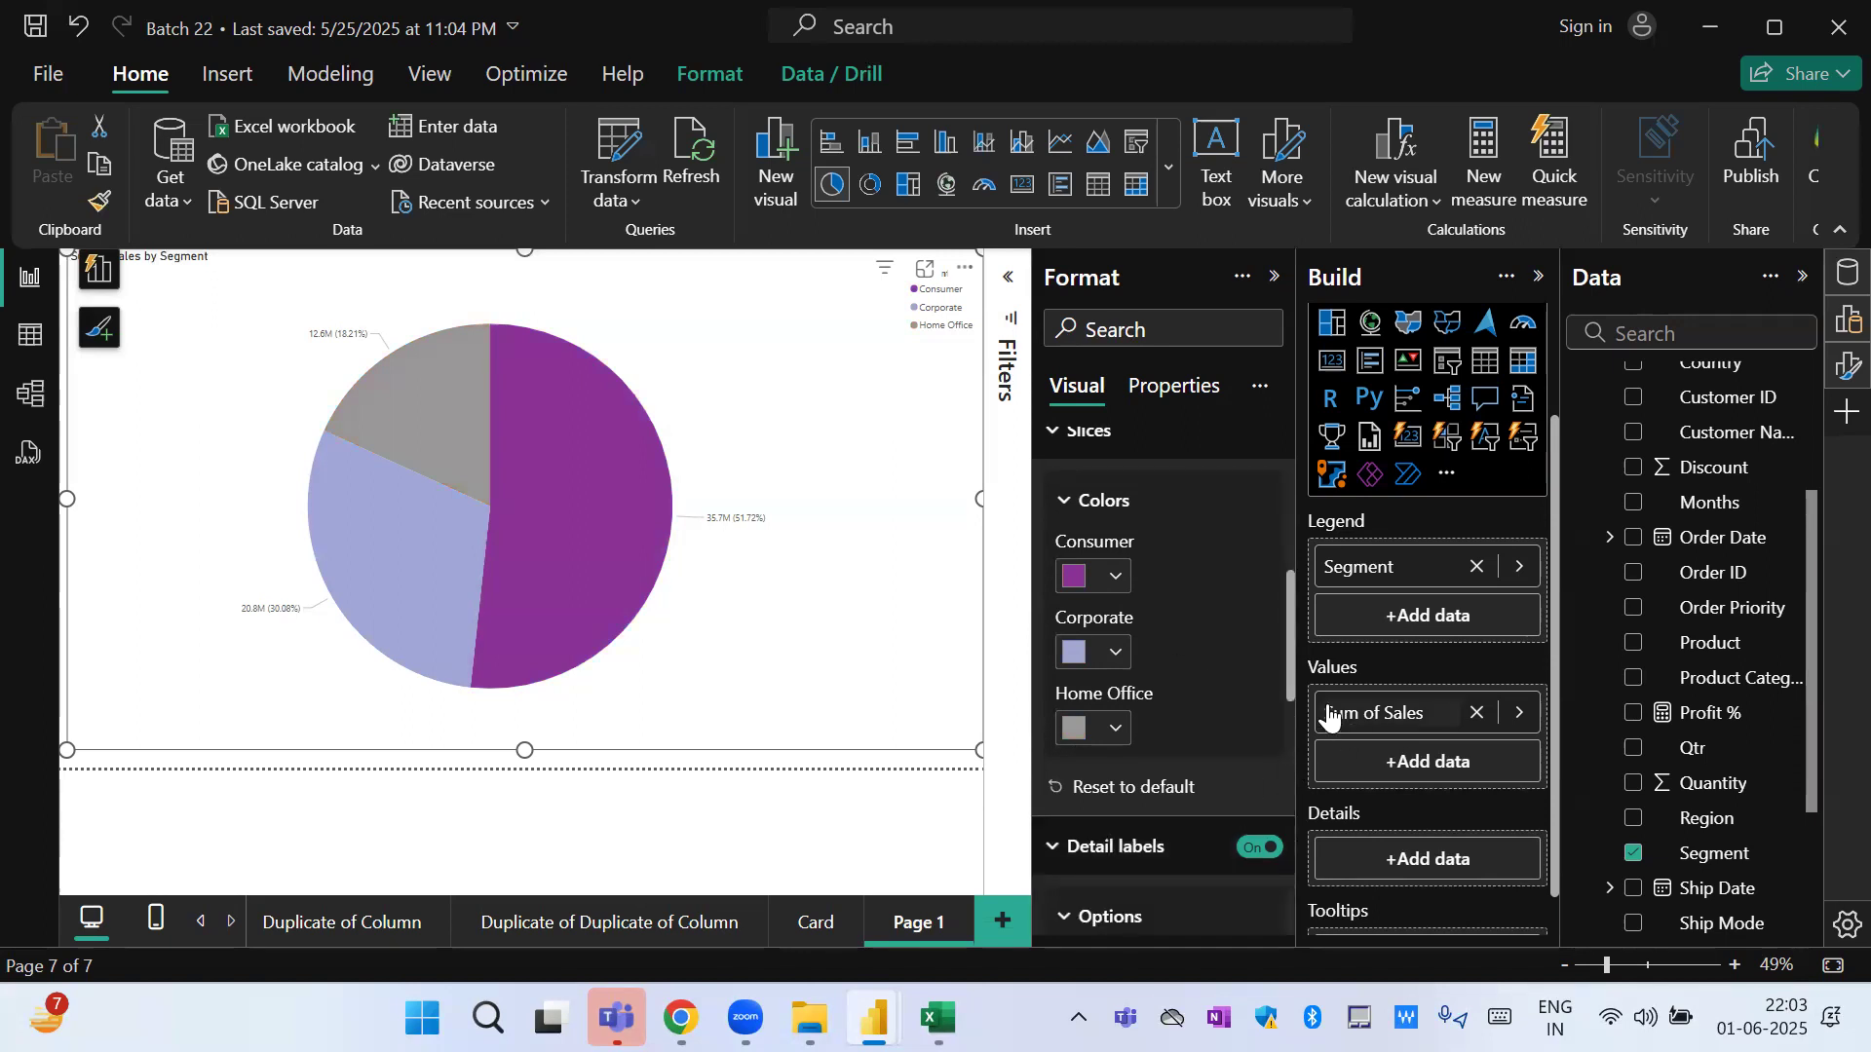
{"action": "left_click_drag", "start_coordinate": [1288, 670], "coordinate": [1286, 819]}
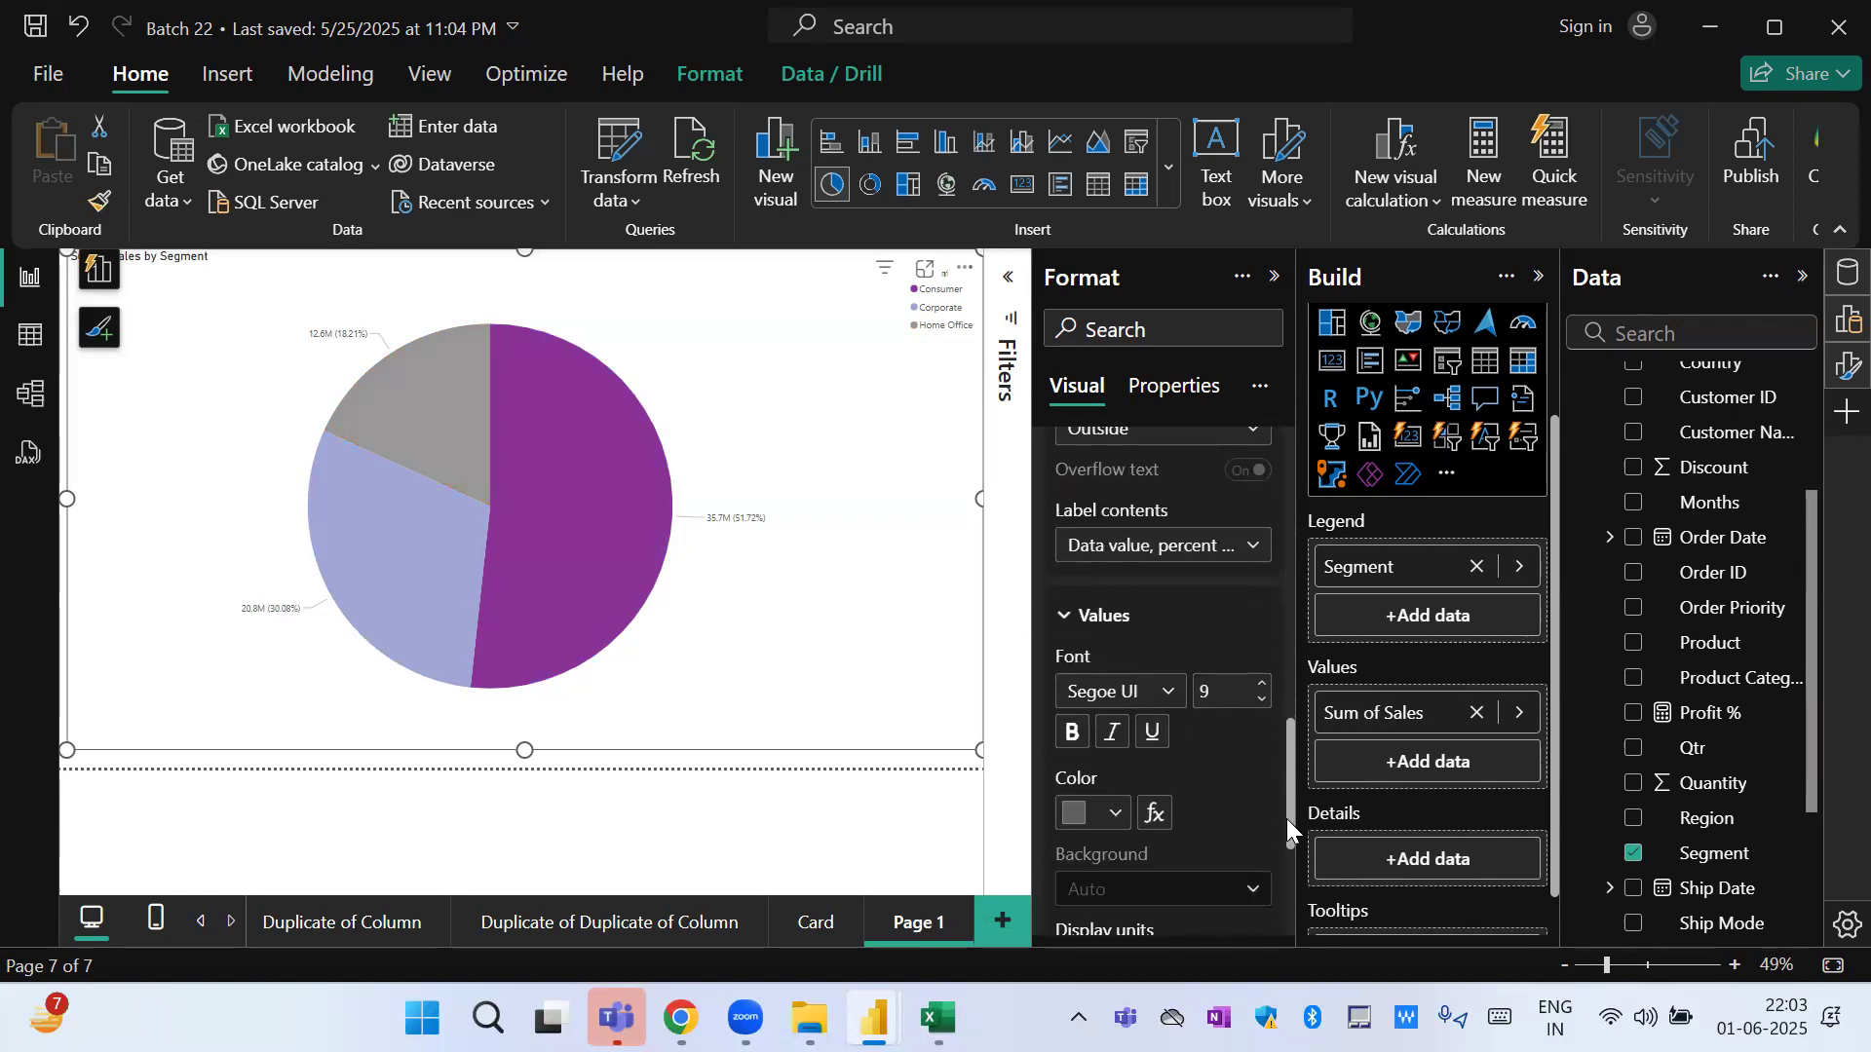
{"action": "left_click", "coordinate": [1170, 563]}
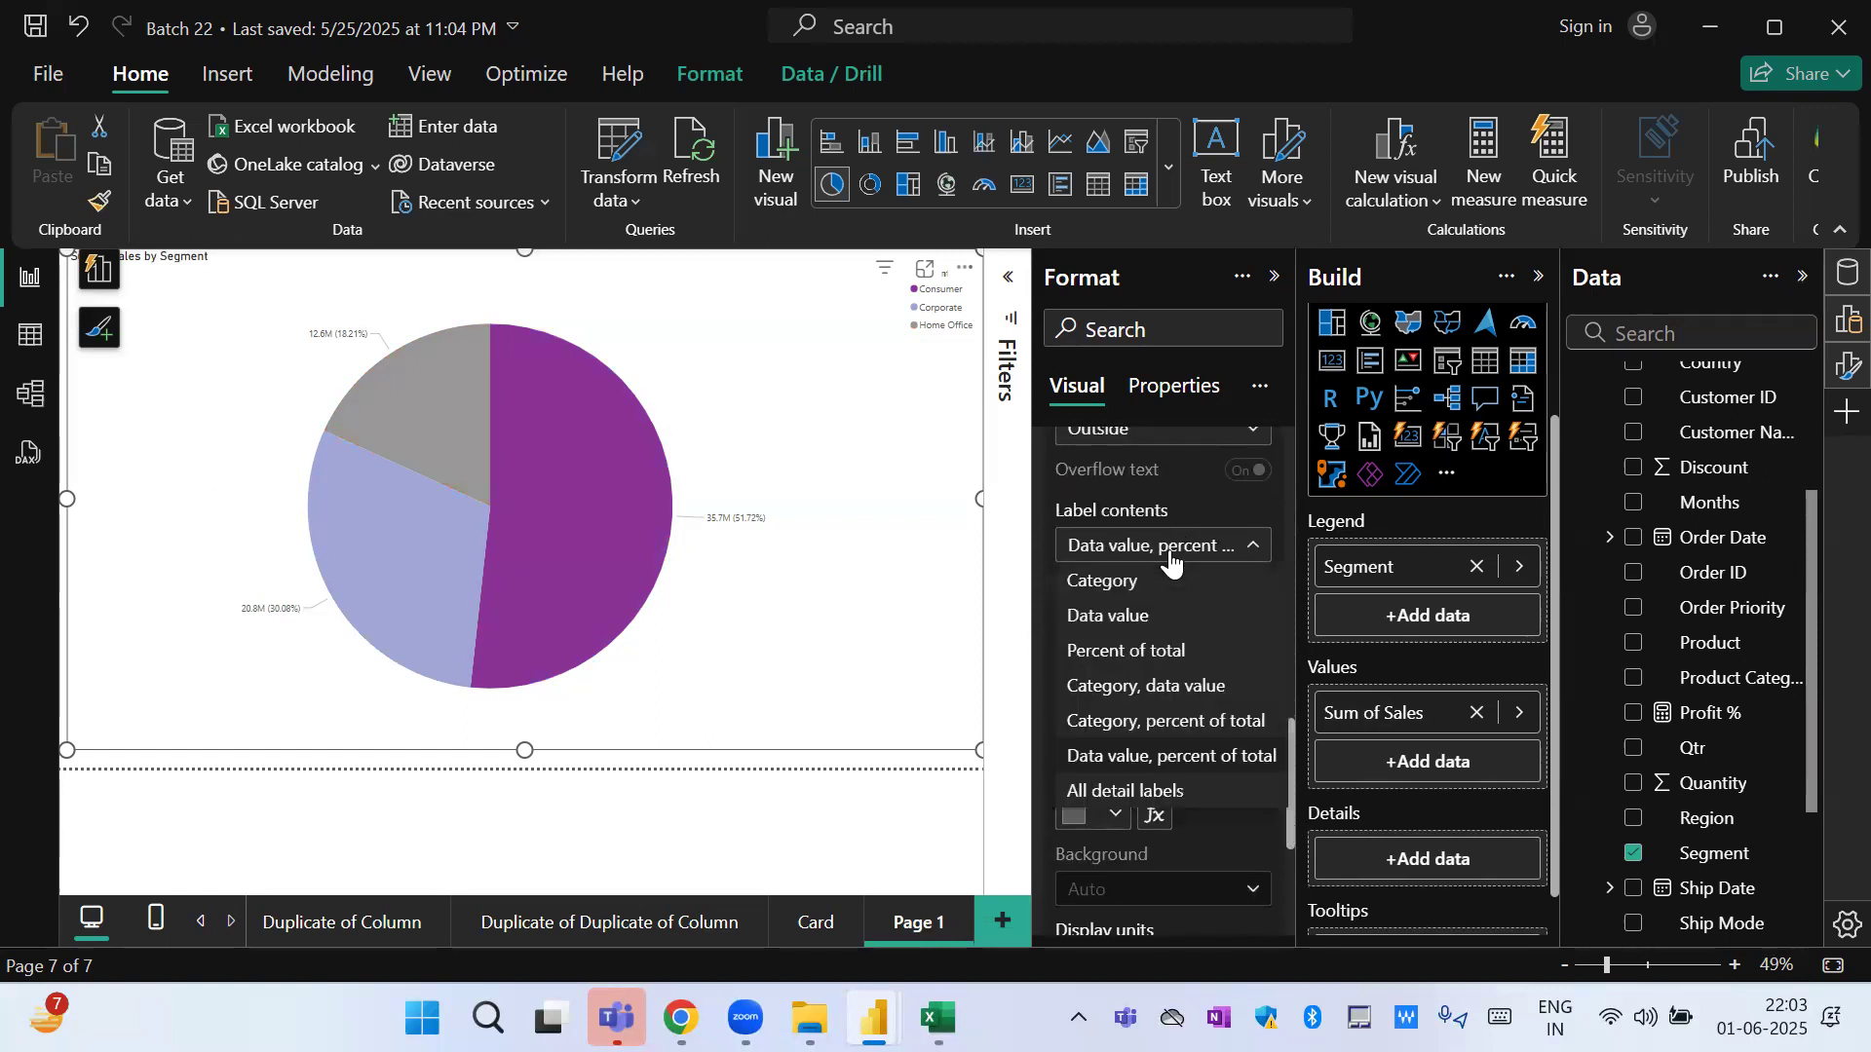
{"action": "left_click", "coordinate": [1158, 617]}
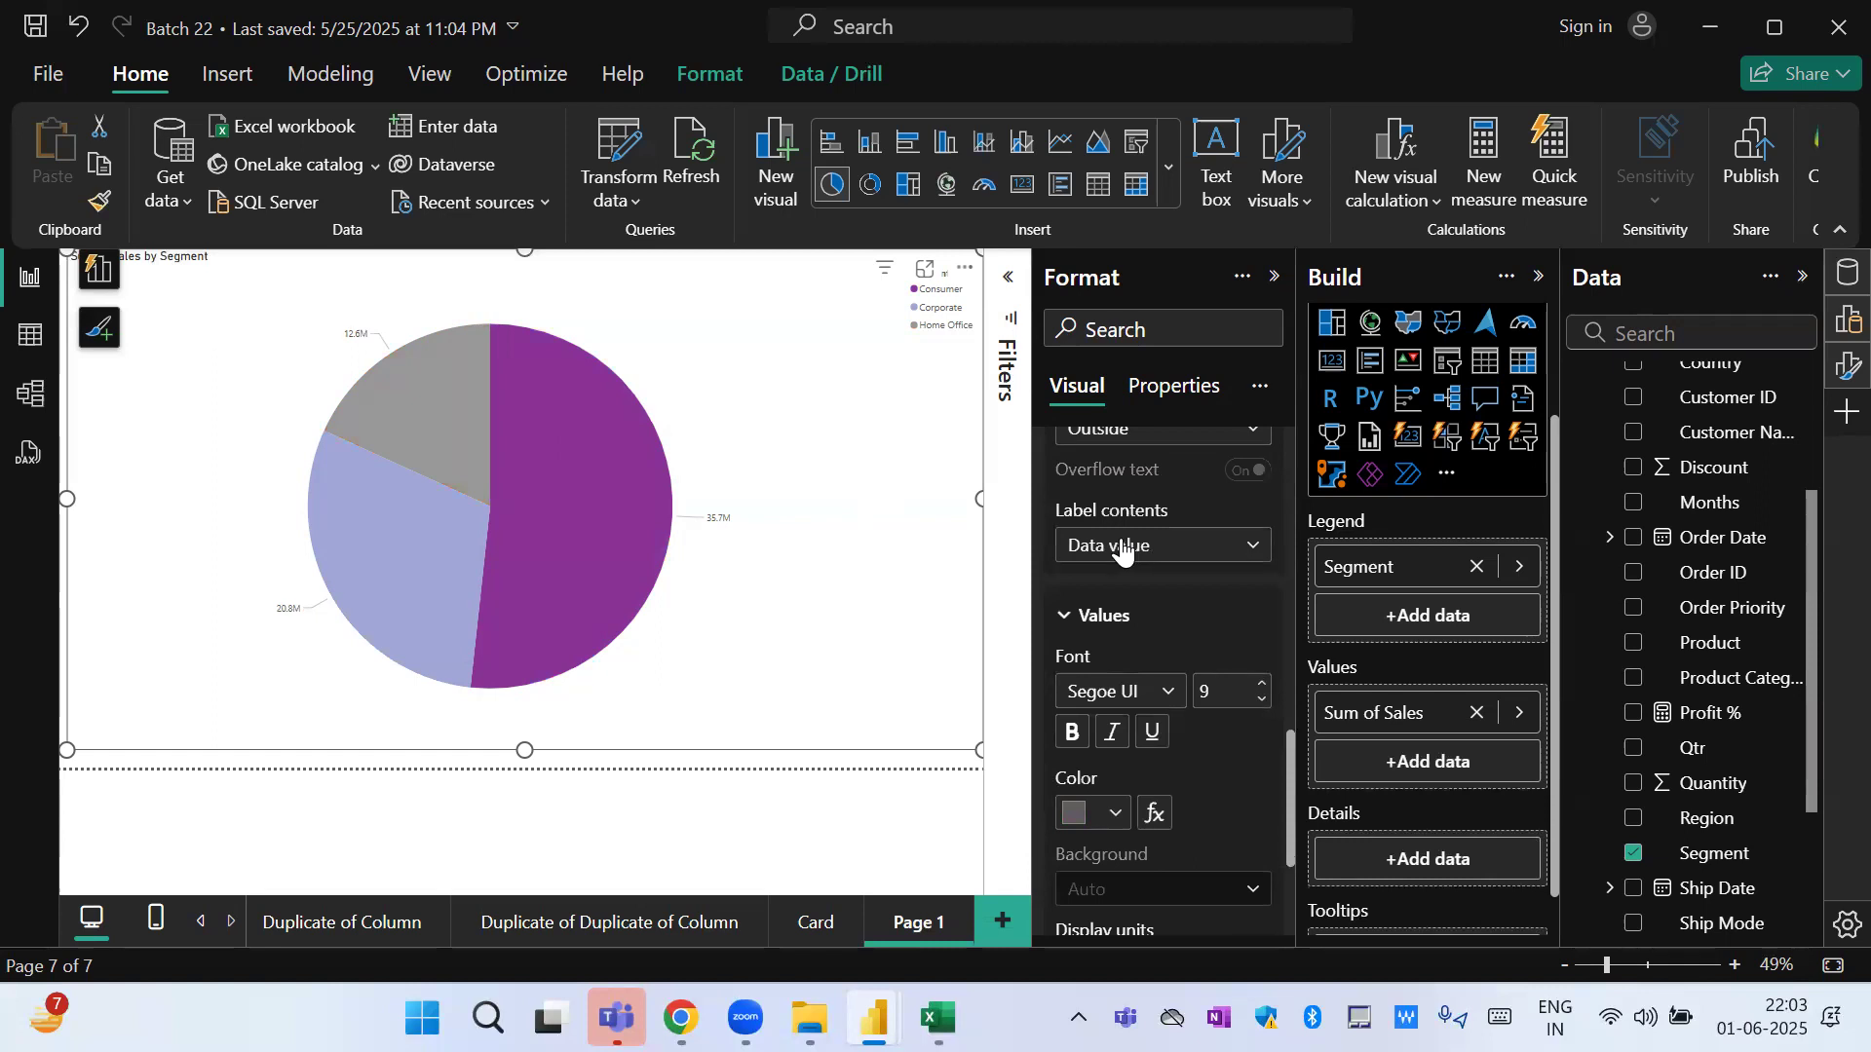
{"action": "left_click", "coordinate": [1121, 547]}
{"action": "left_click", "coordinate": [1173, 653]}
{"action": "left_click", "coordinate": [1163, 553]}
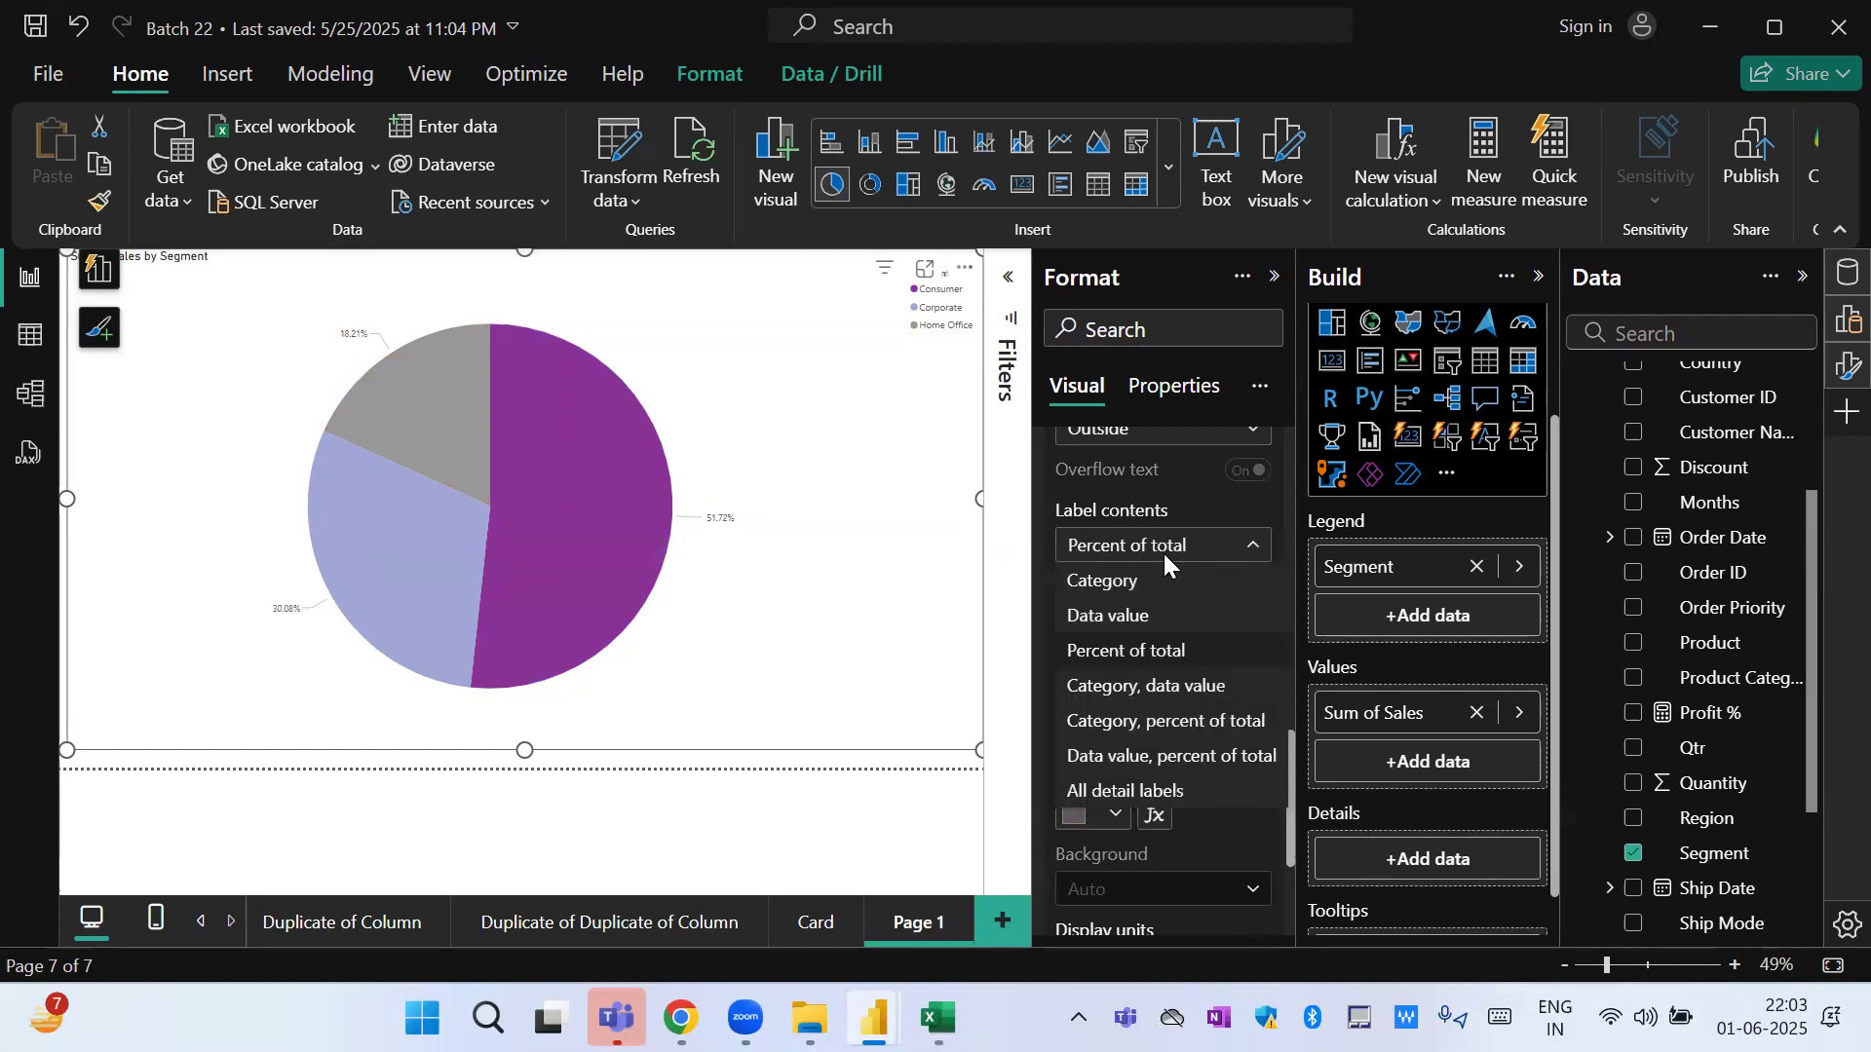
{"action": "left_click", "coordinate": [1182, 758]}
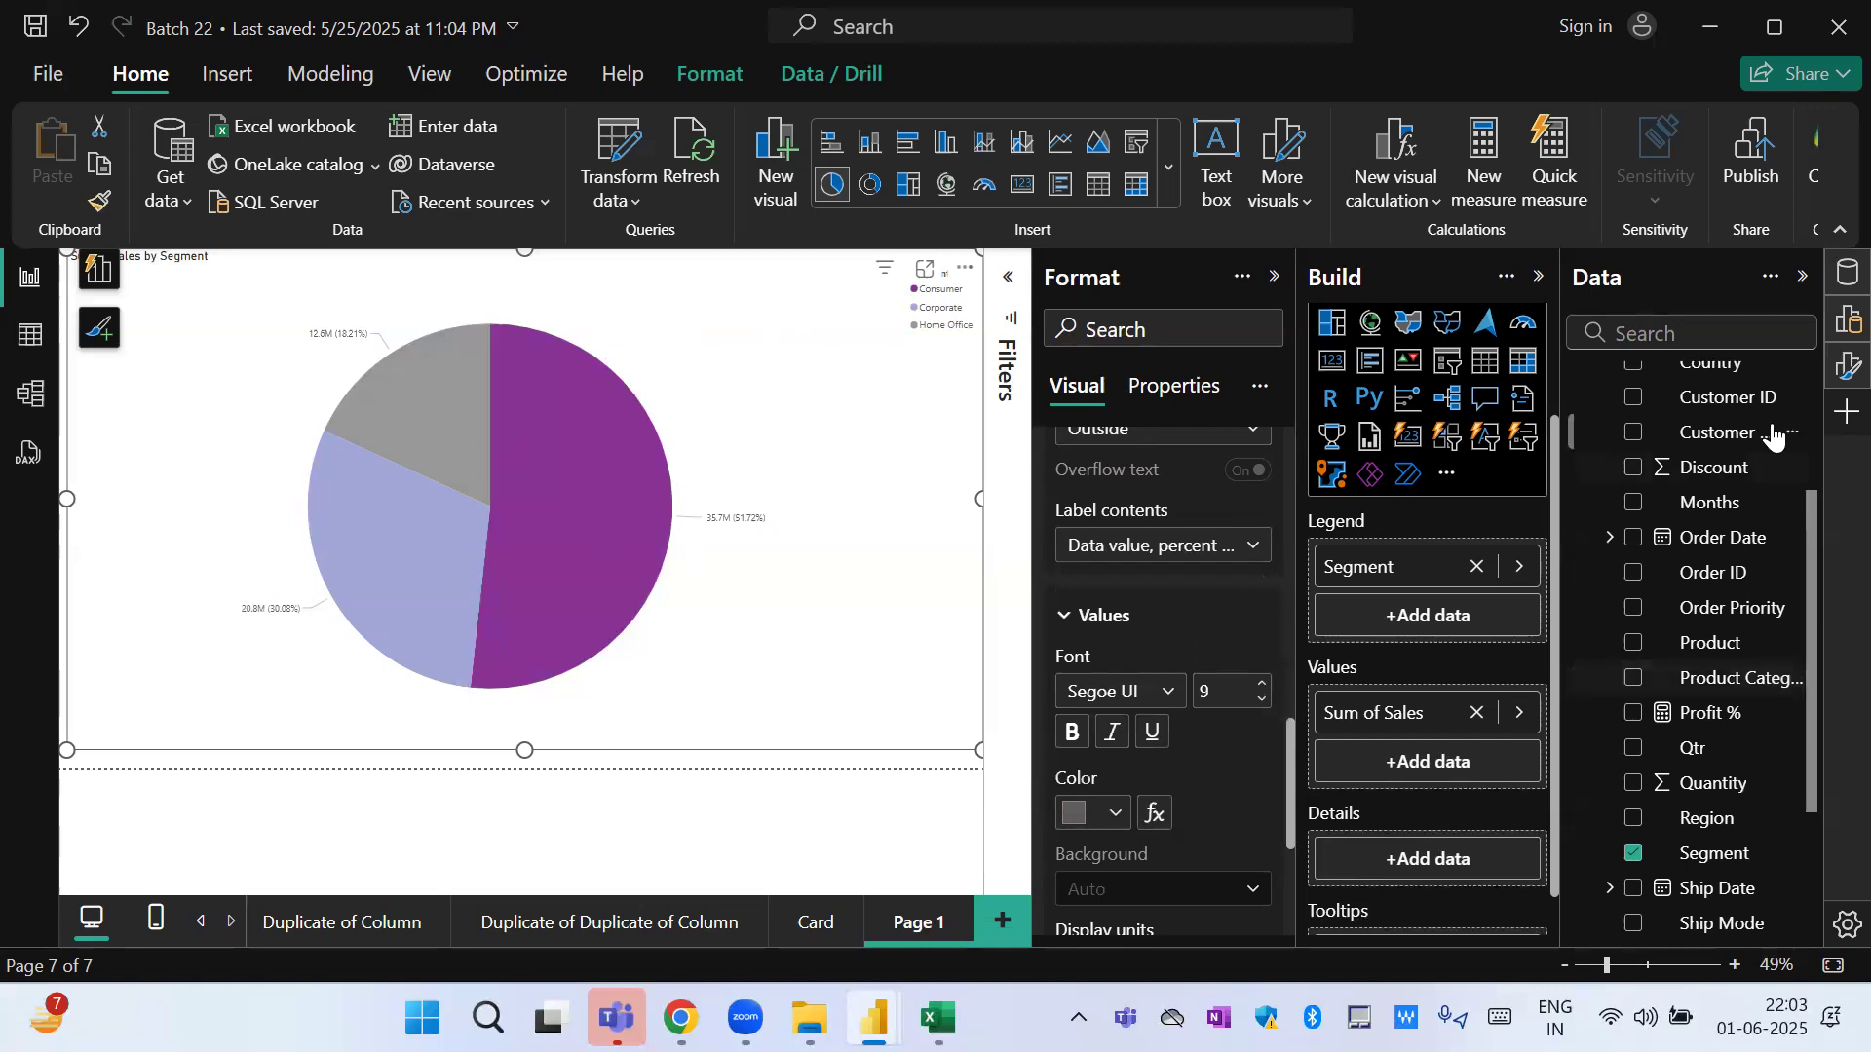
Add Order Priority to the pie chart's details and set the label contents to Category, percent of total.
{"action": "left_click_drag", "start_coordinate": [1729, 607], "coordinate": [1502, 877]}
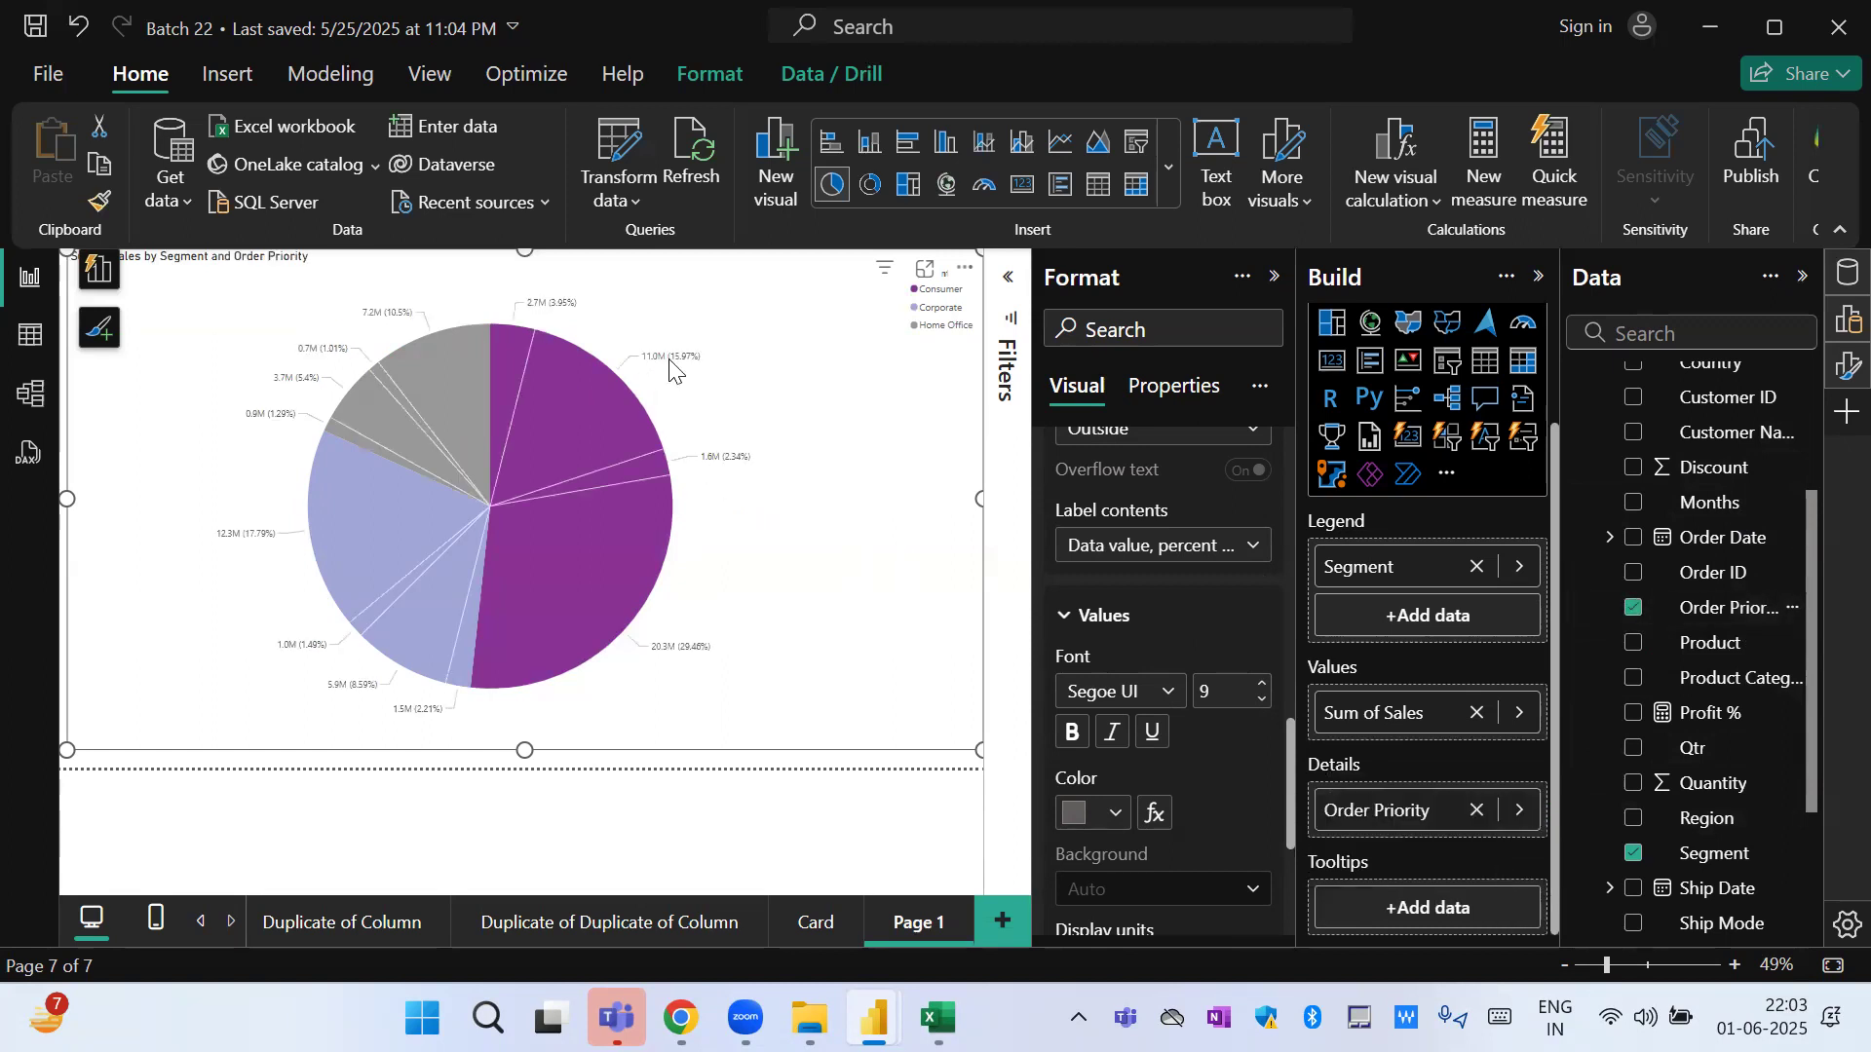
{"action": "left_click", "coordinate": [1184, 557]}
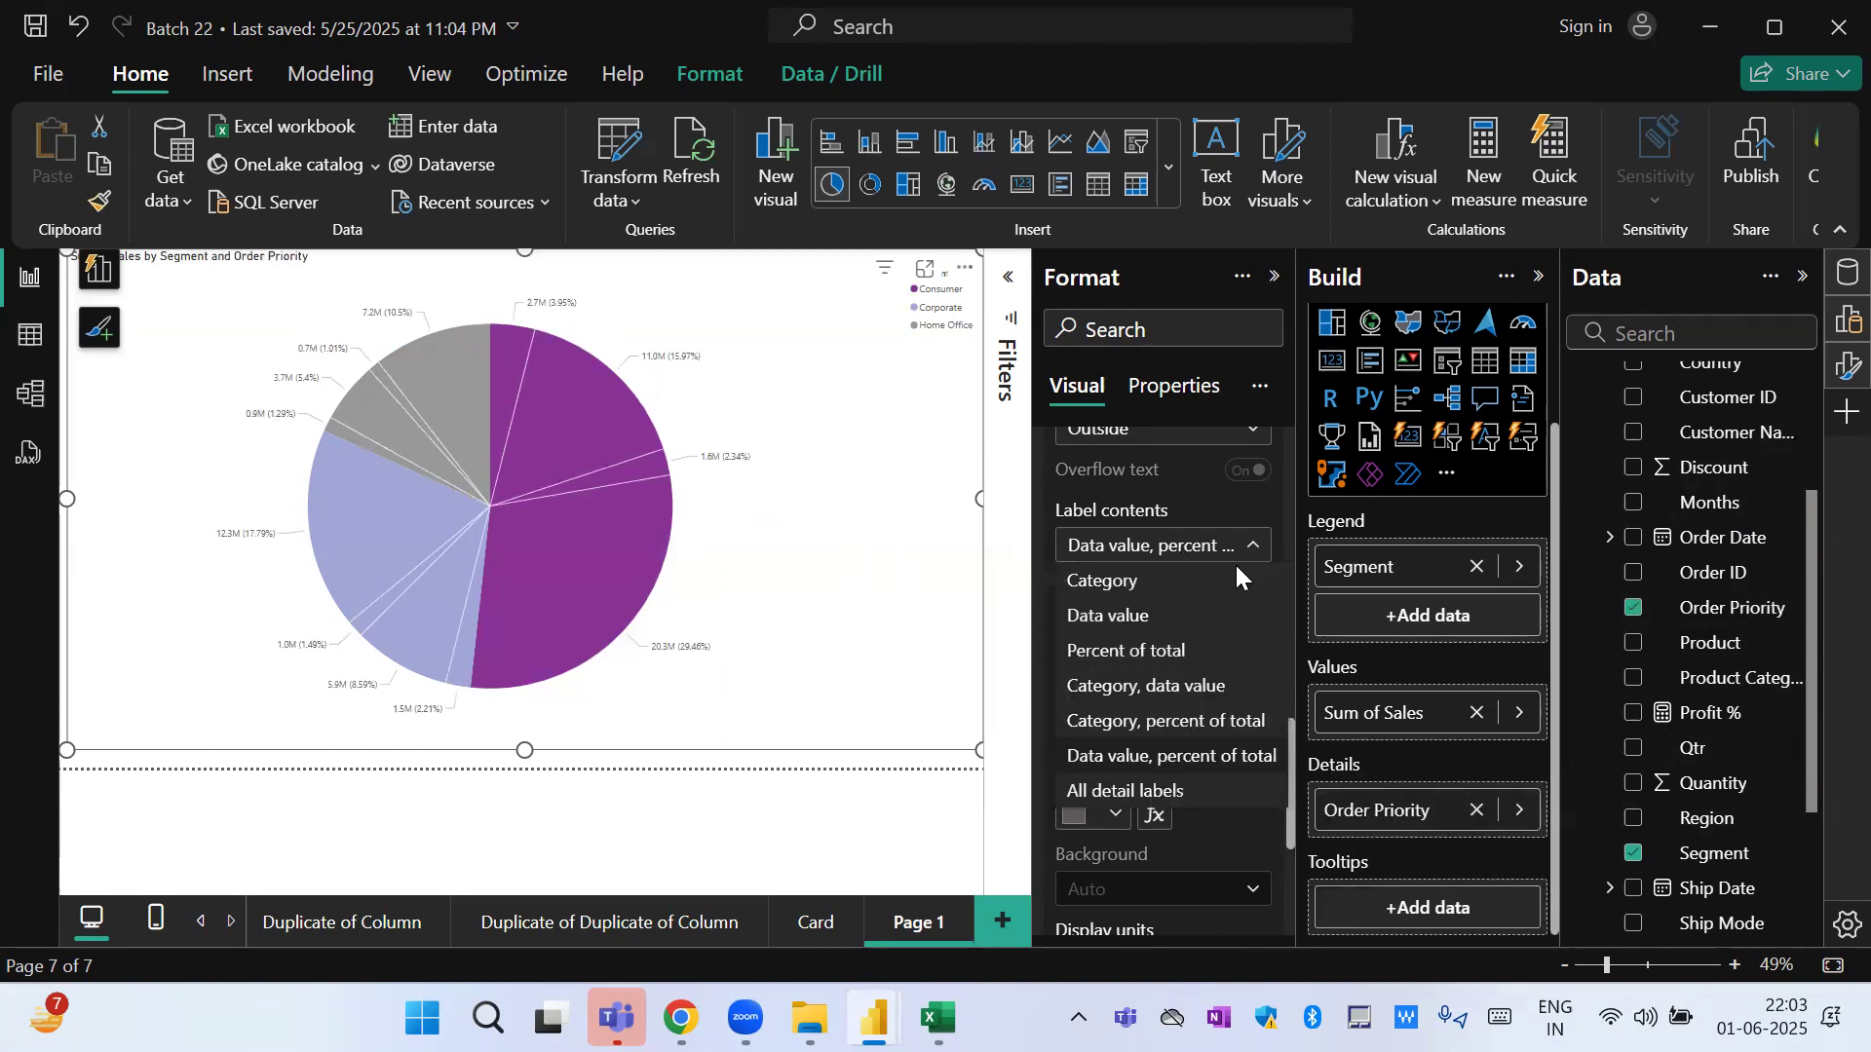
{"action": "left_click", "coordinate": [1174, 731]}
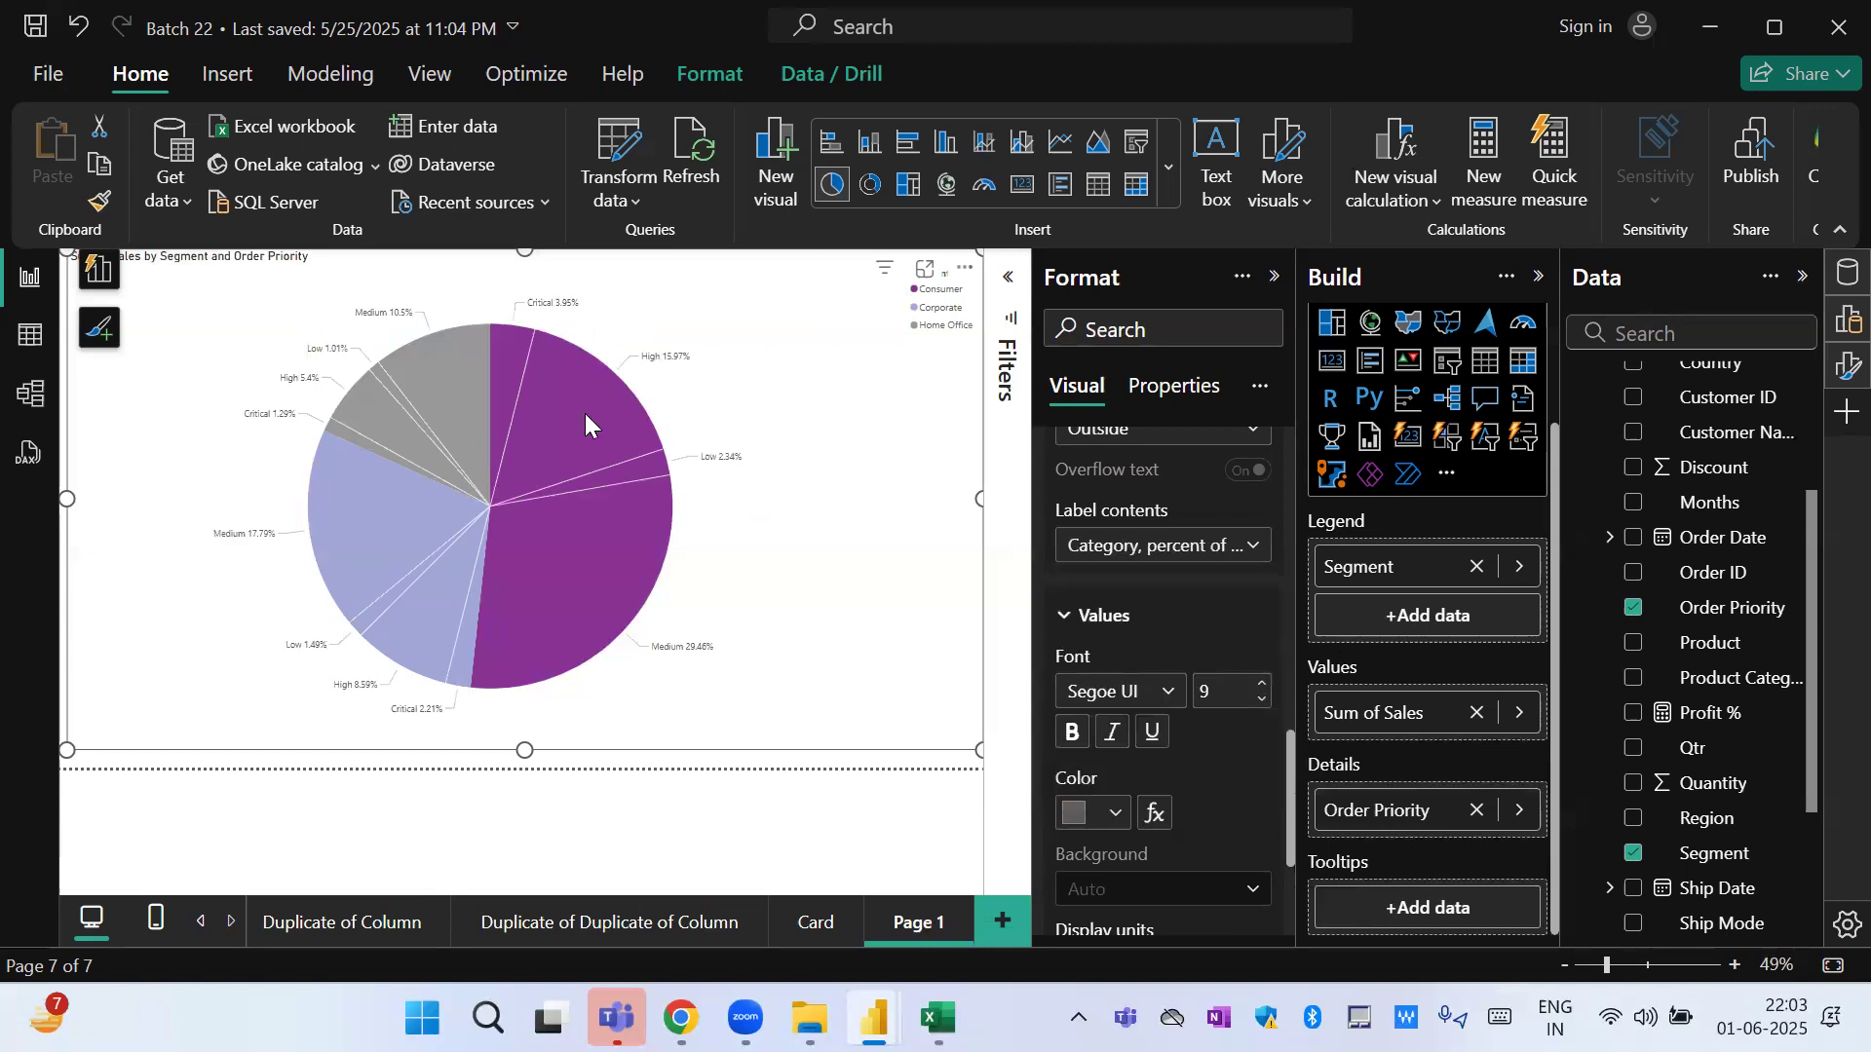
{"action": "mouse_move", "coordinate": [586, 415]}
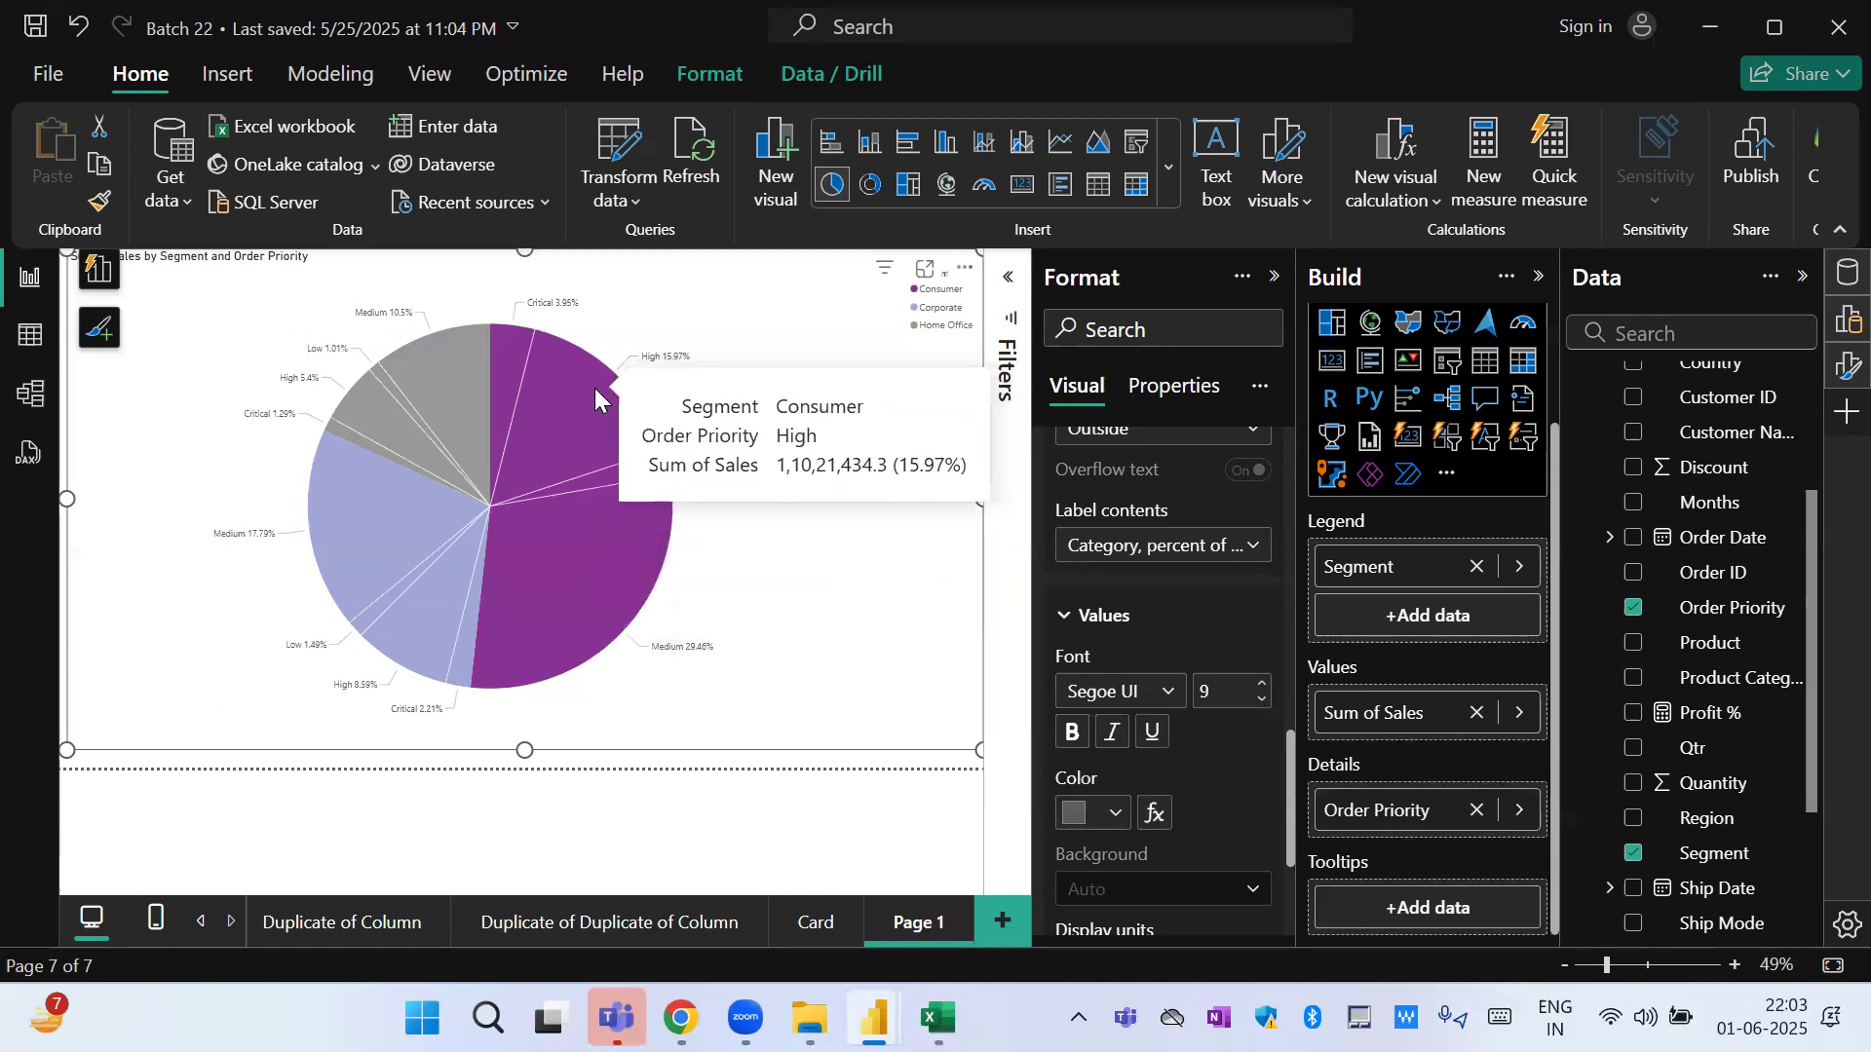
Compare the Category, data value and Category, percent of total label contents, ending with Data value, percent of total.
{"action": "left_click", "coordinate": [1208, 548]}
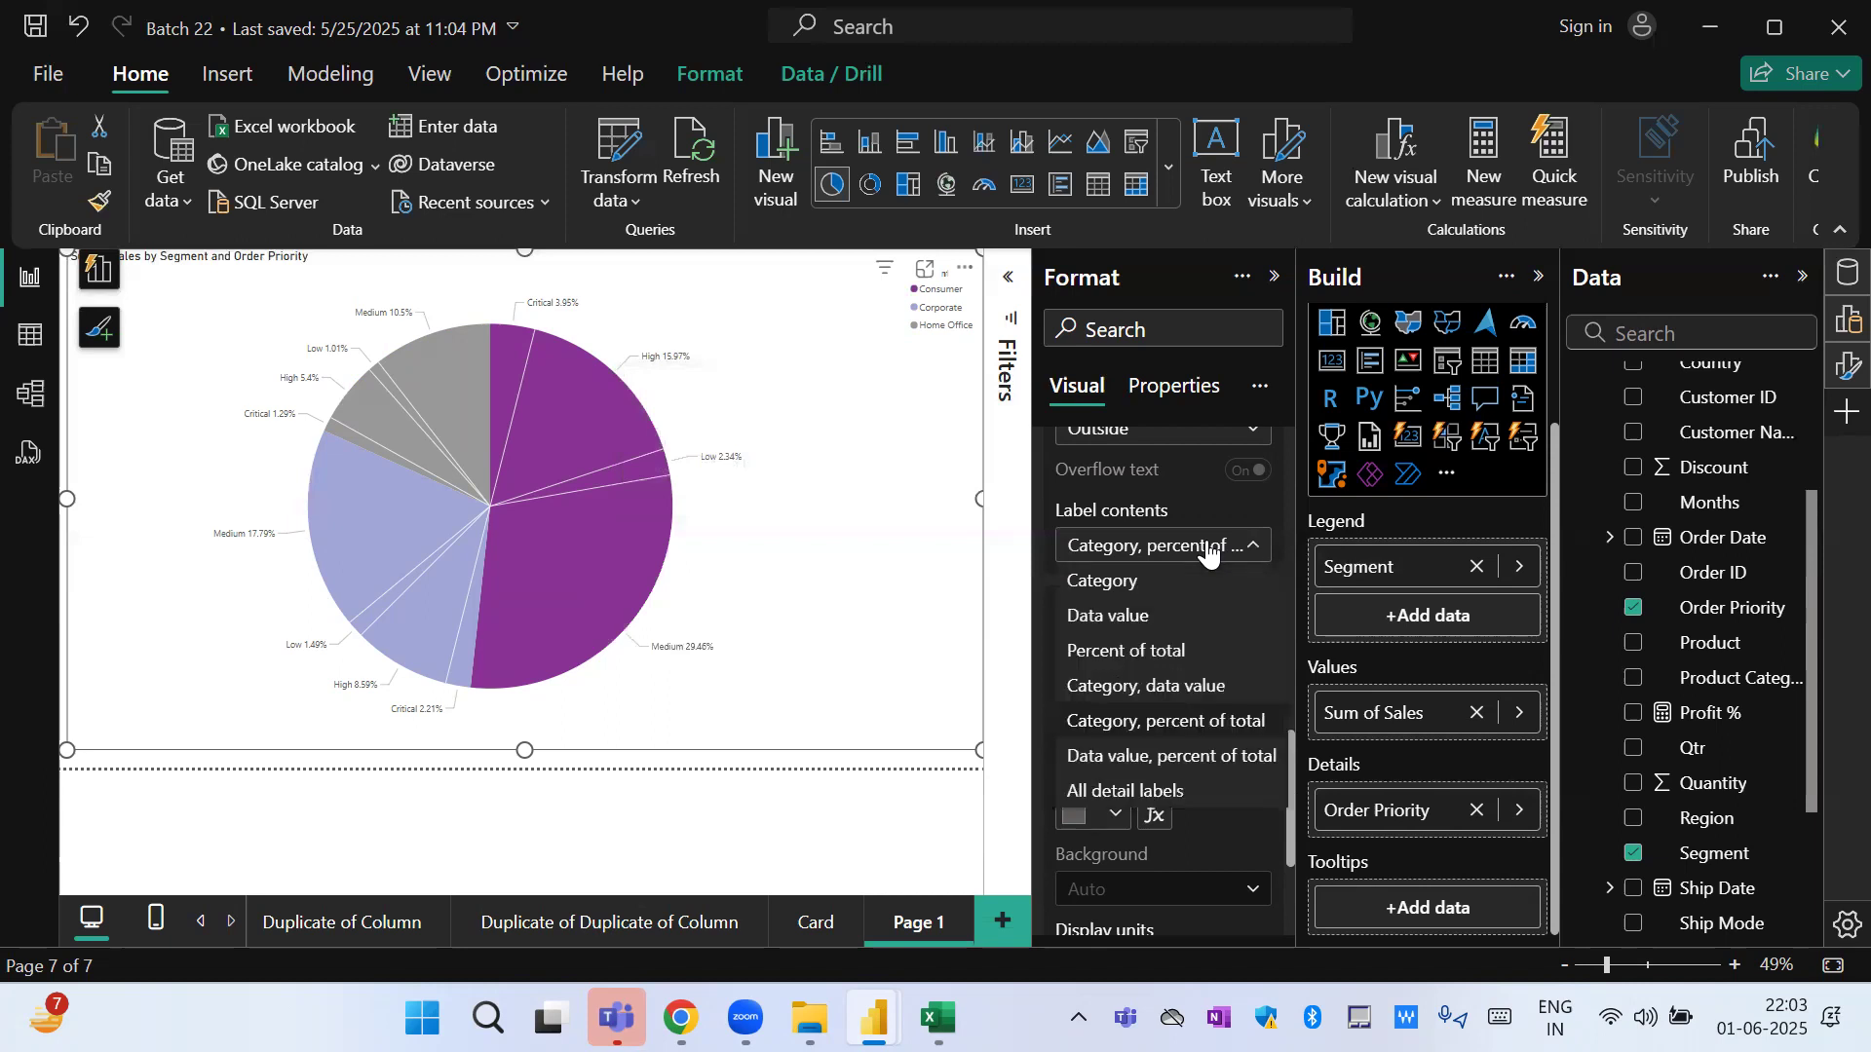
{"action": "left_click", "coordinate": [1177, 763]}
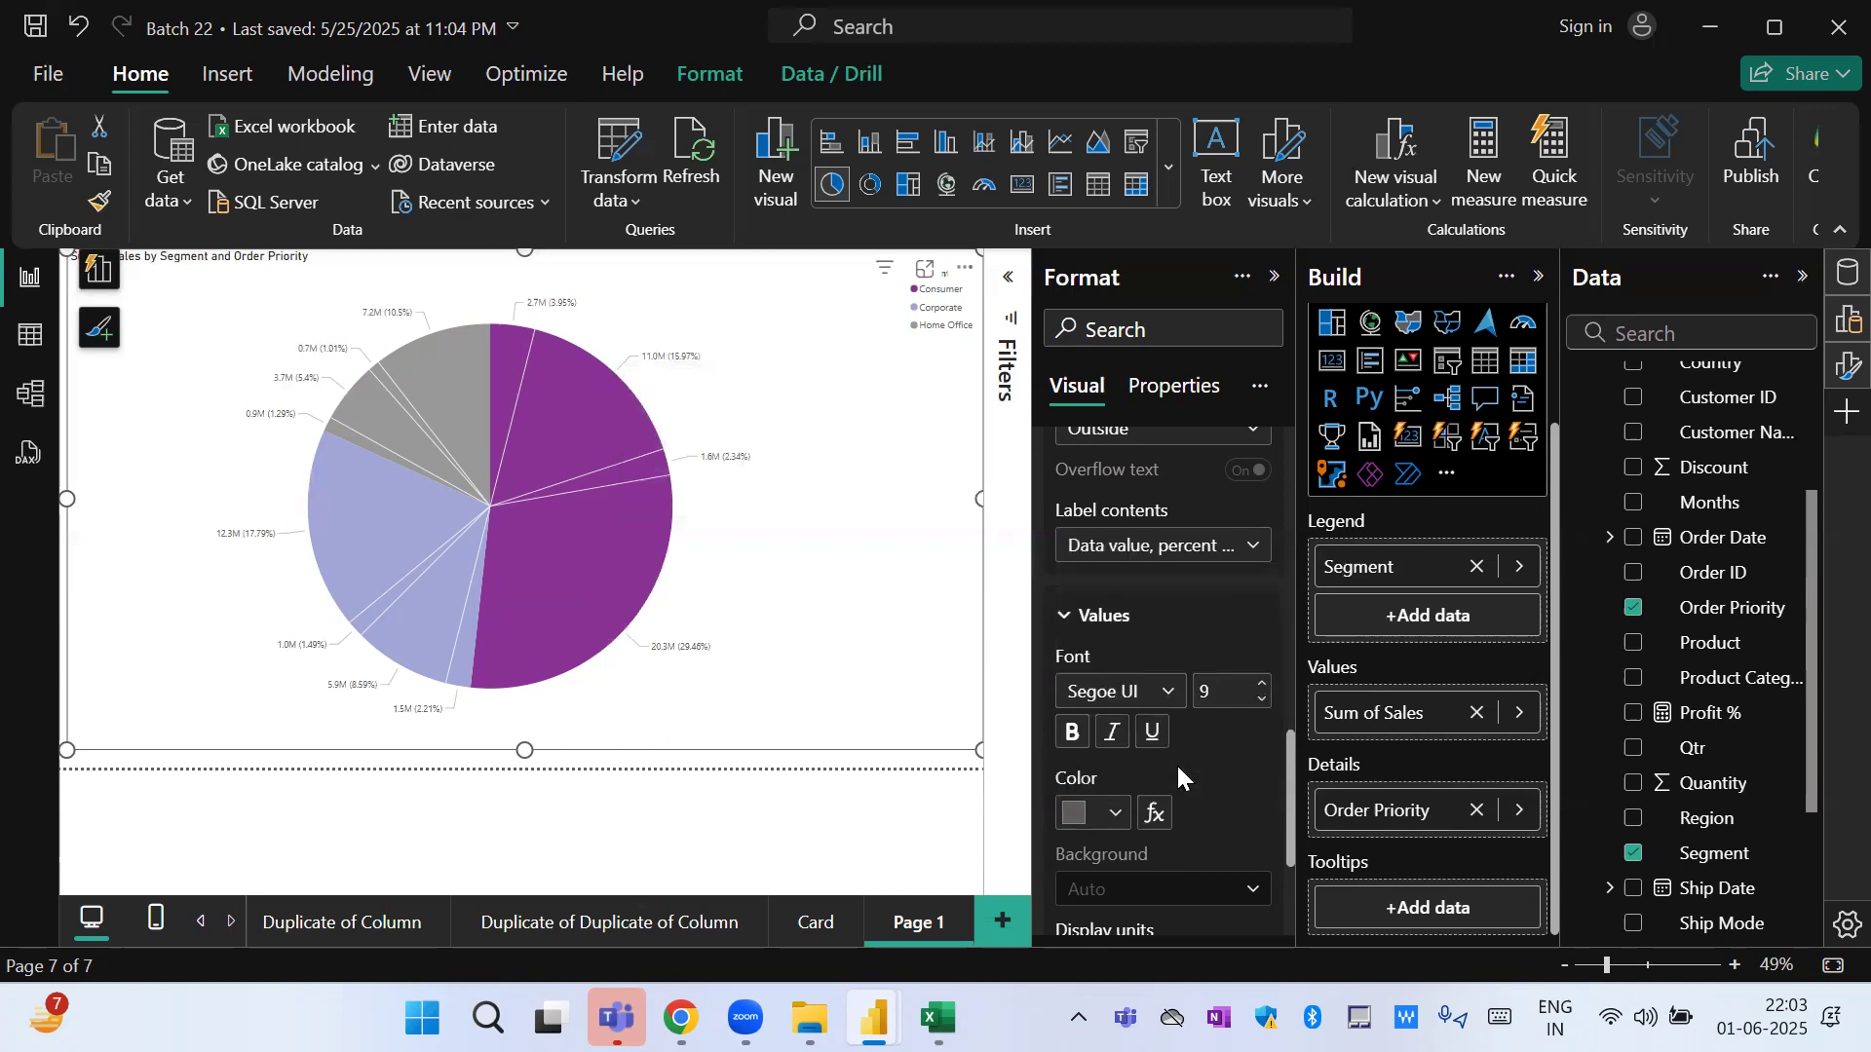
{"action": "left_click", "coordinate": [1149, 551]}
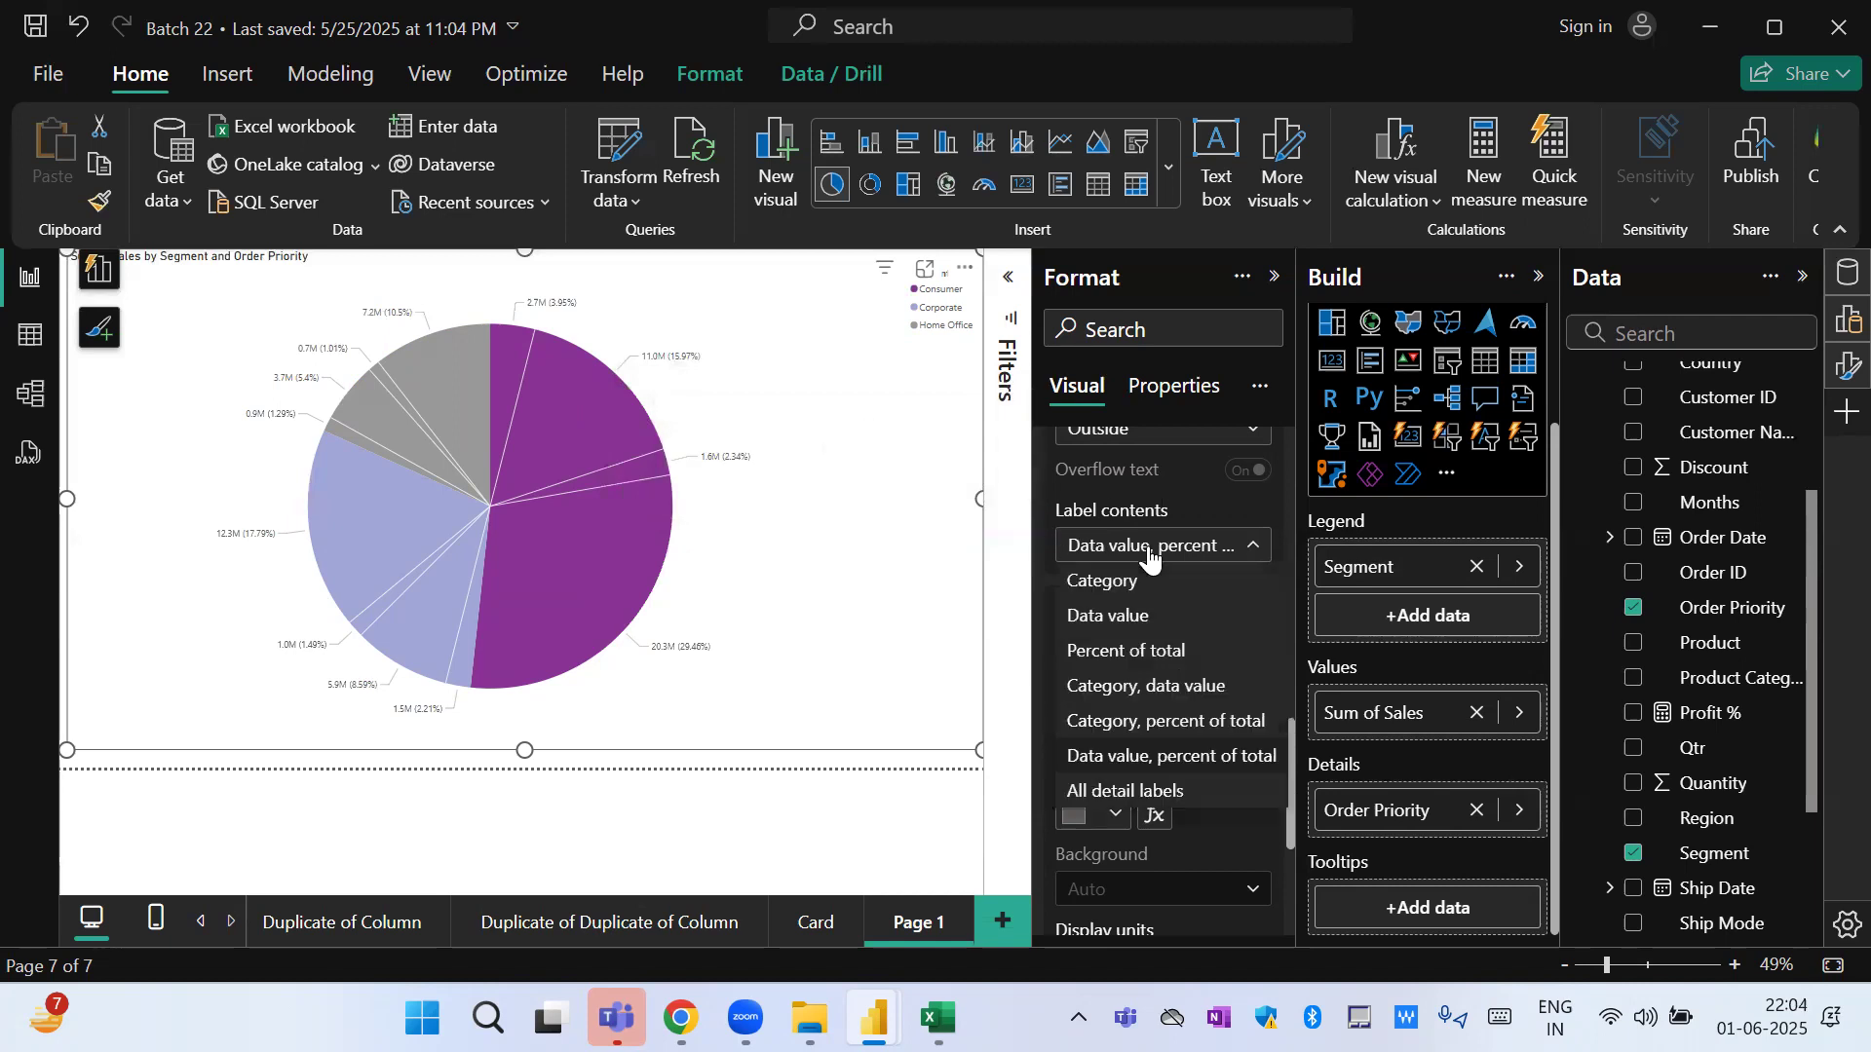
{"action": "left_click", "coordinate": [1166, 690]}
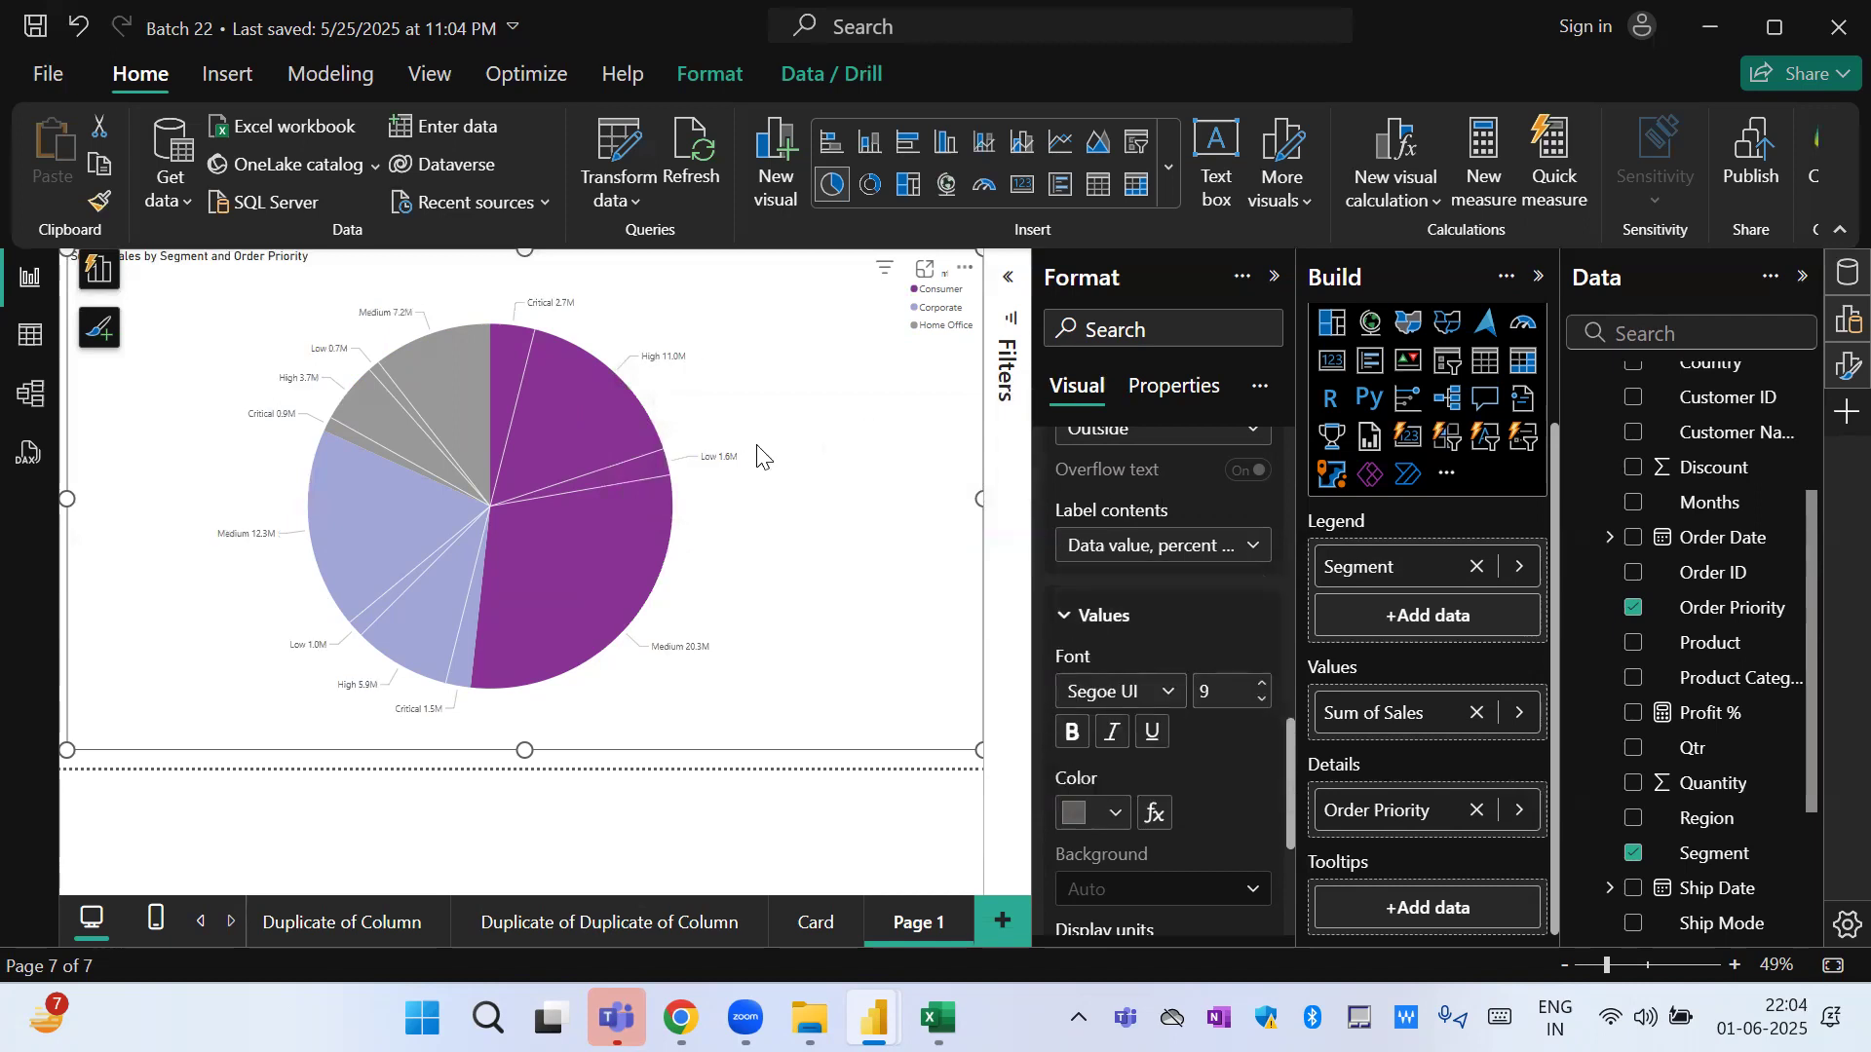
{"action": "left_click", "coordinate": [1142, 551]}
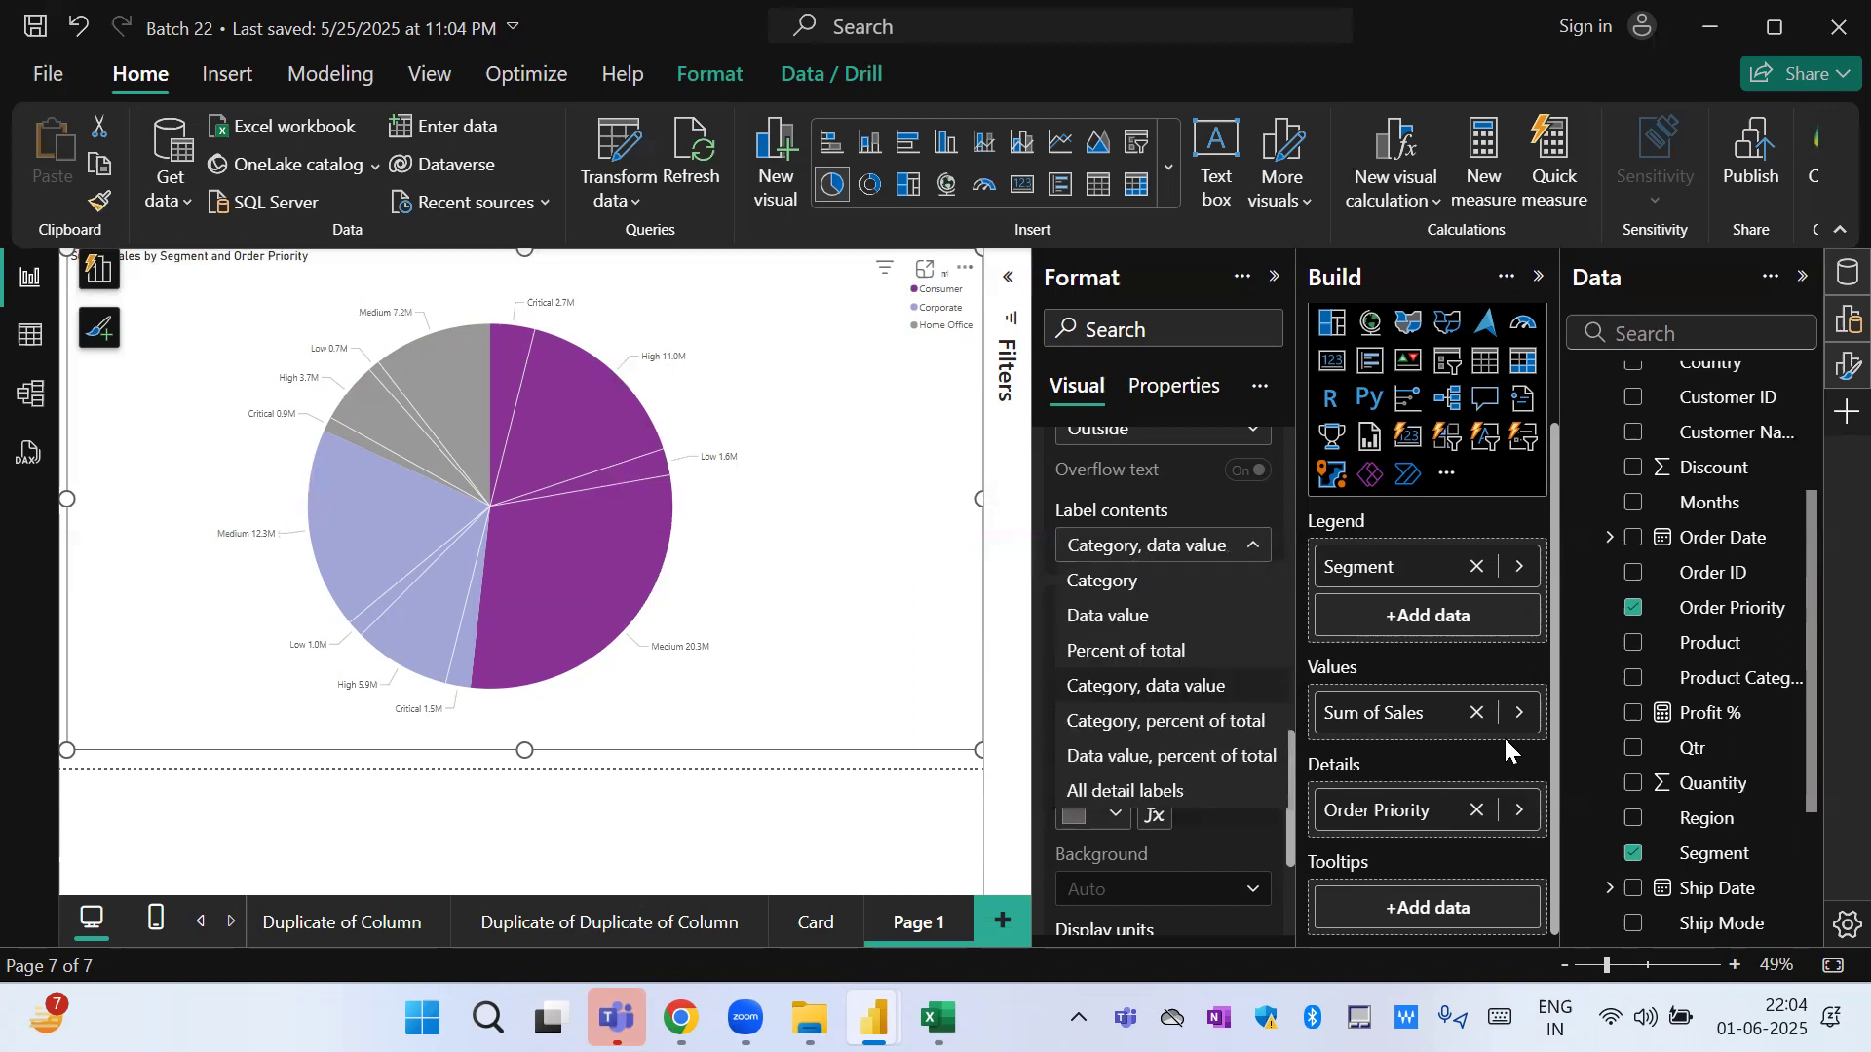
{"action": "left_click", "coordinate": [1182, 723]}
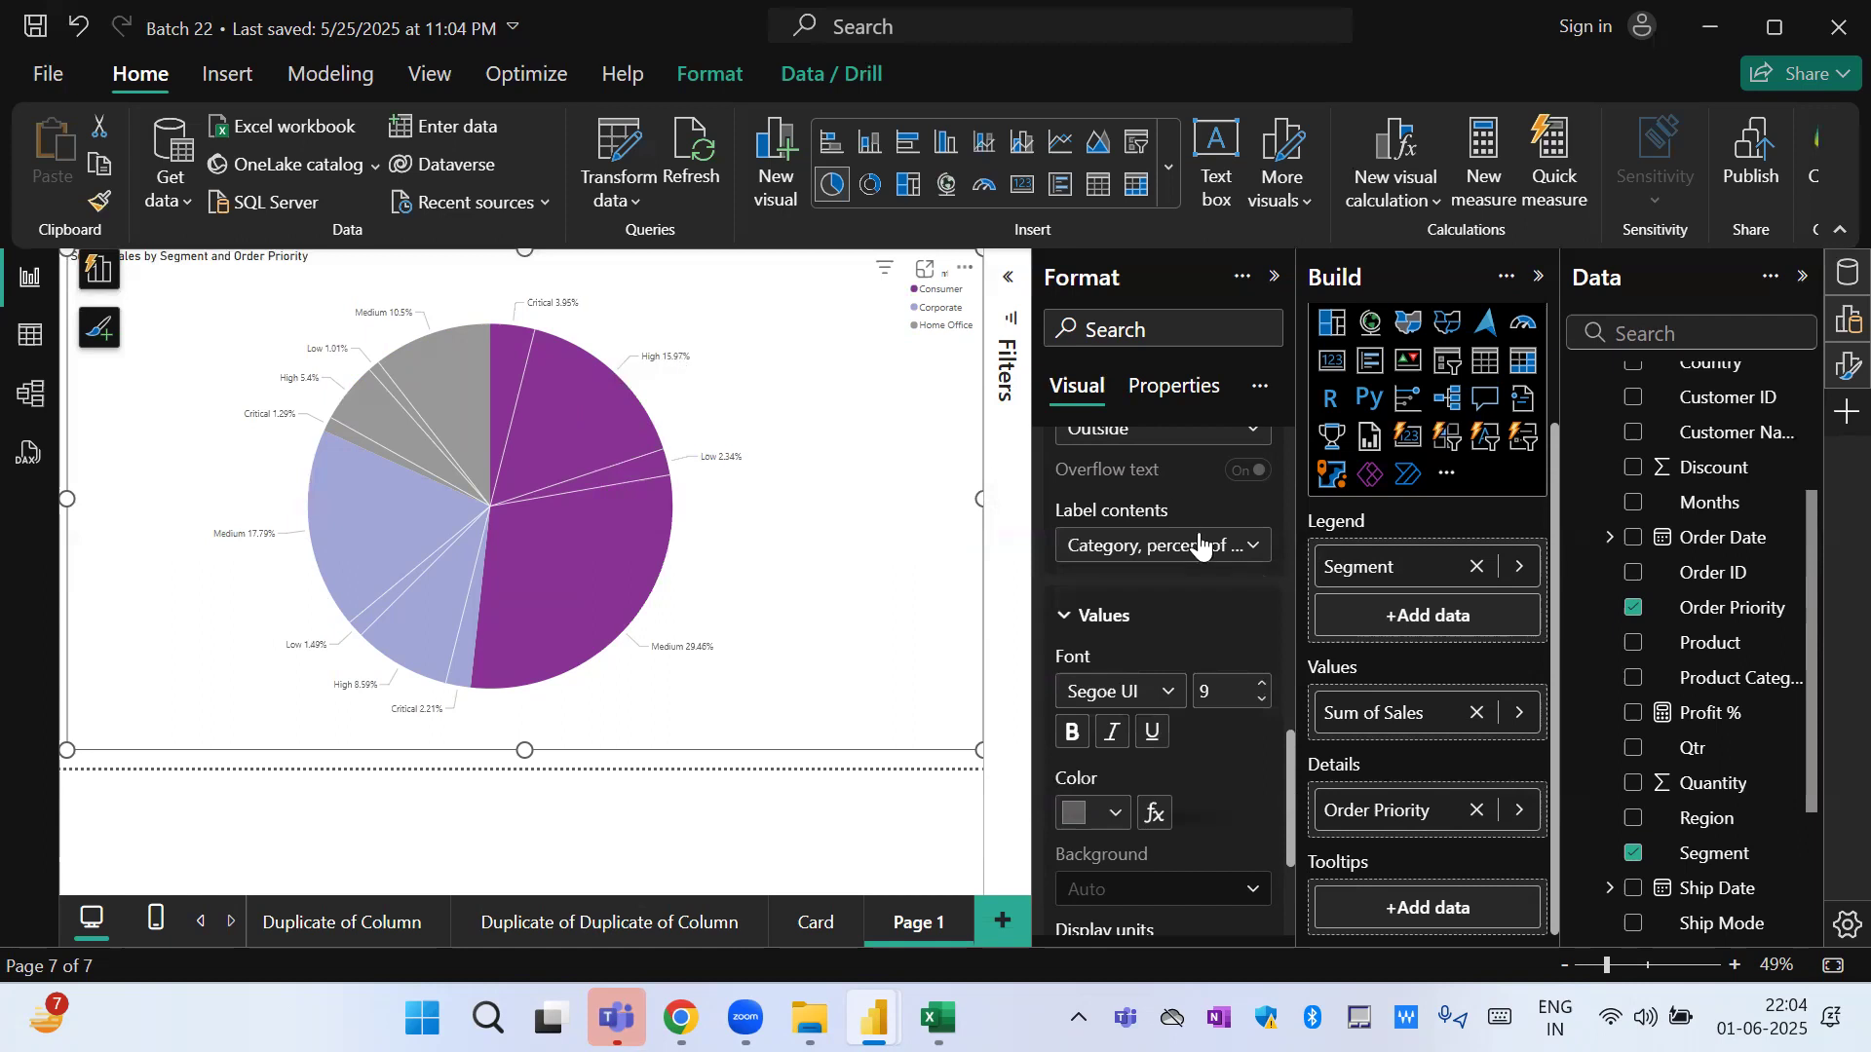
{"action": "left_click", "coordinate": [1165, 550]}
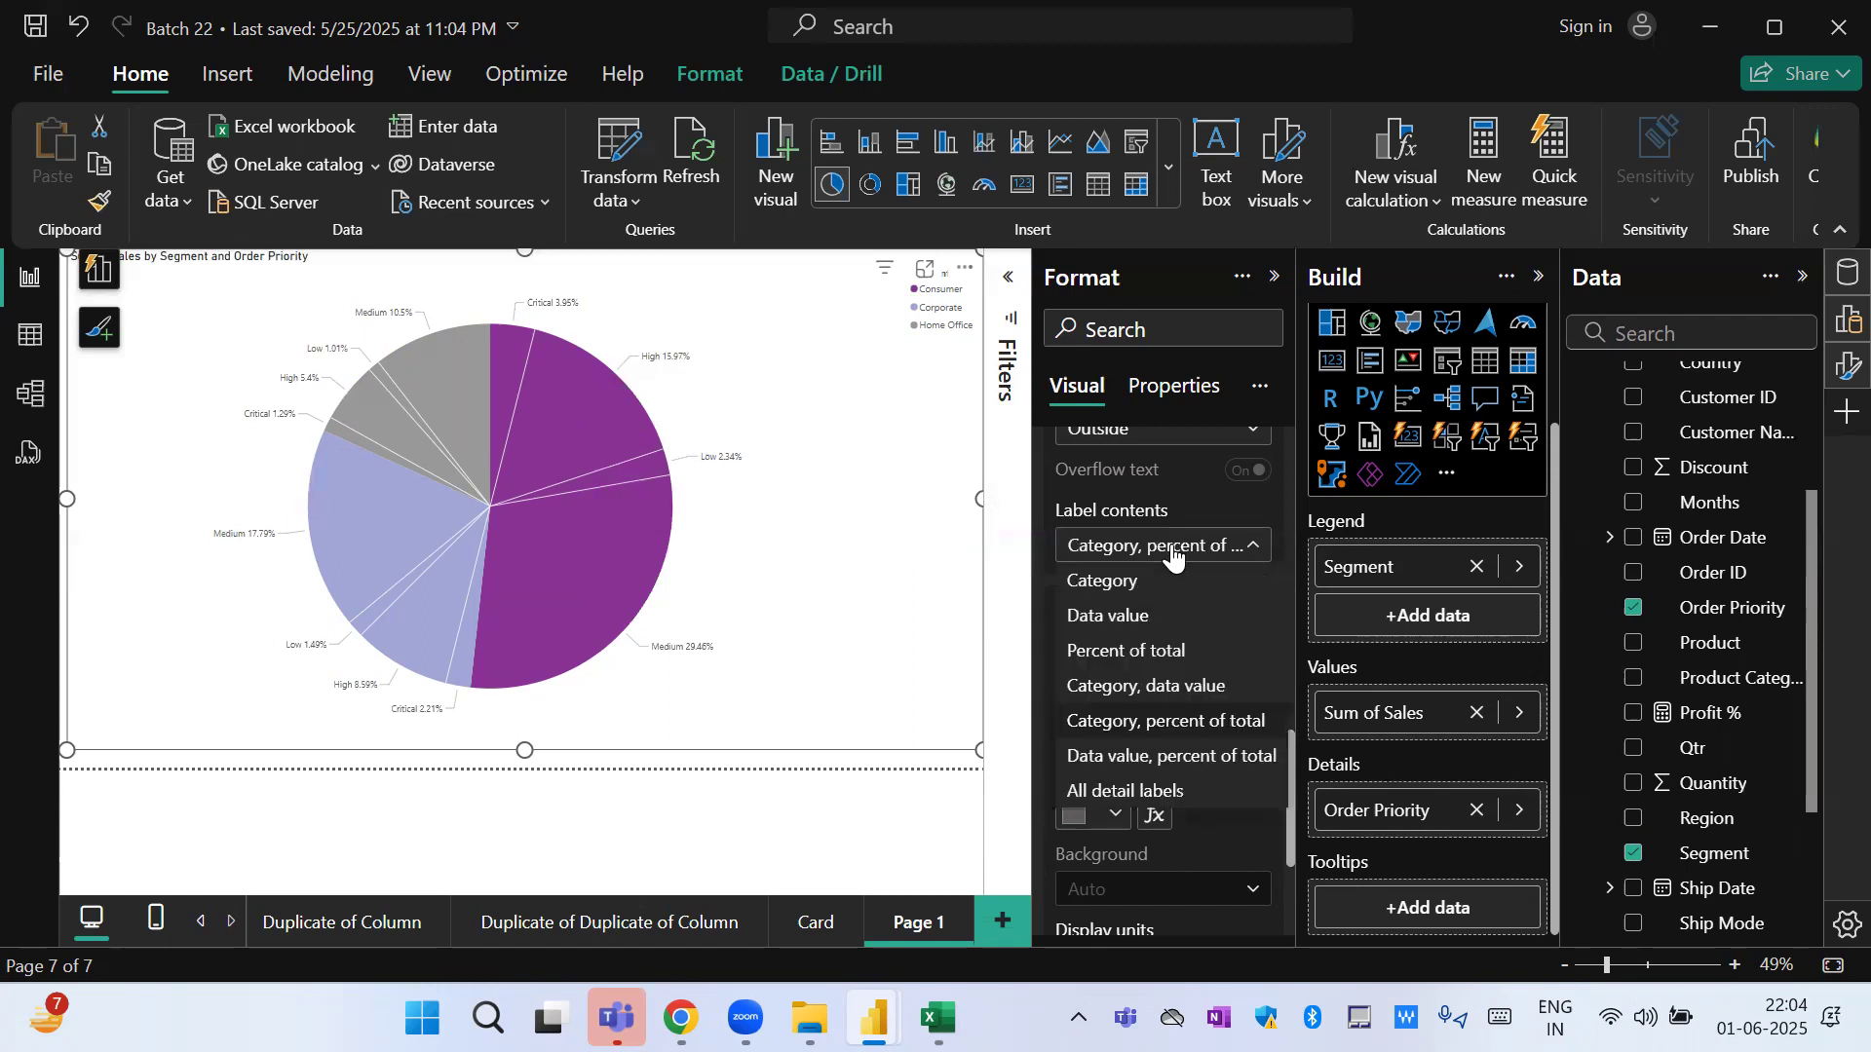
{"action": "left_click", "coordinate": [1191, 760]}
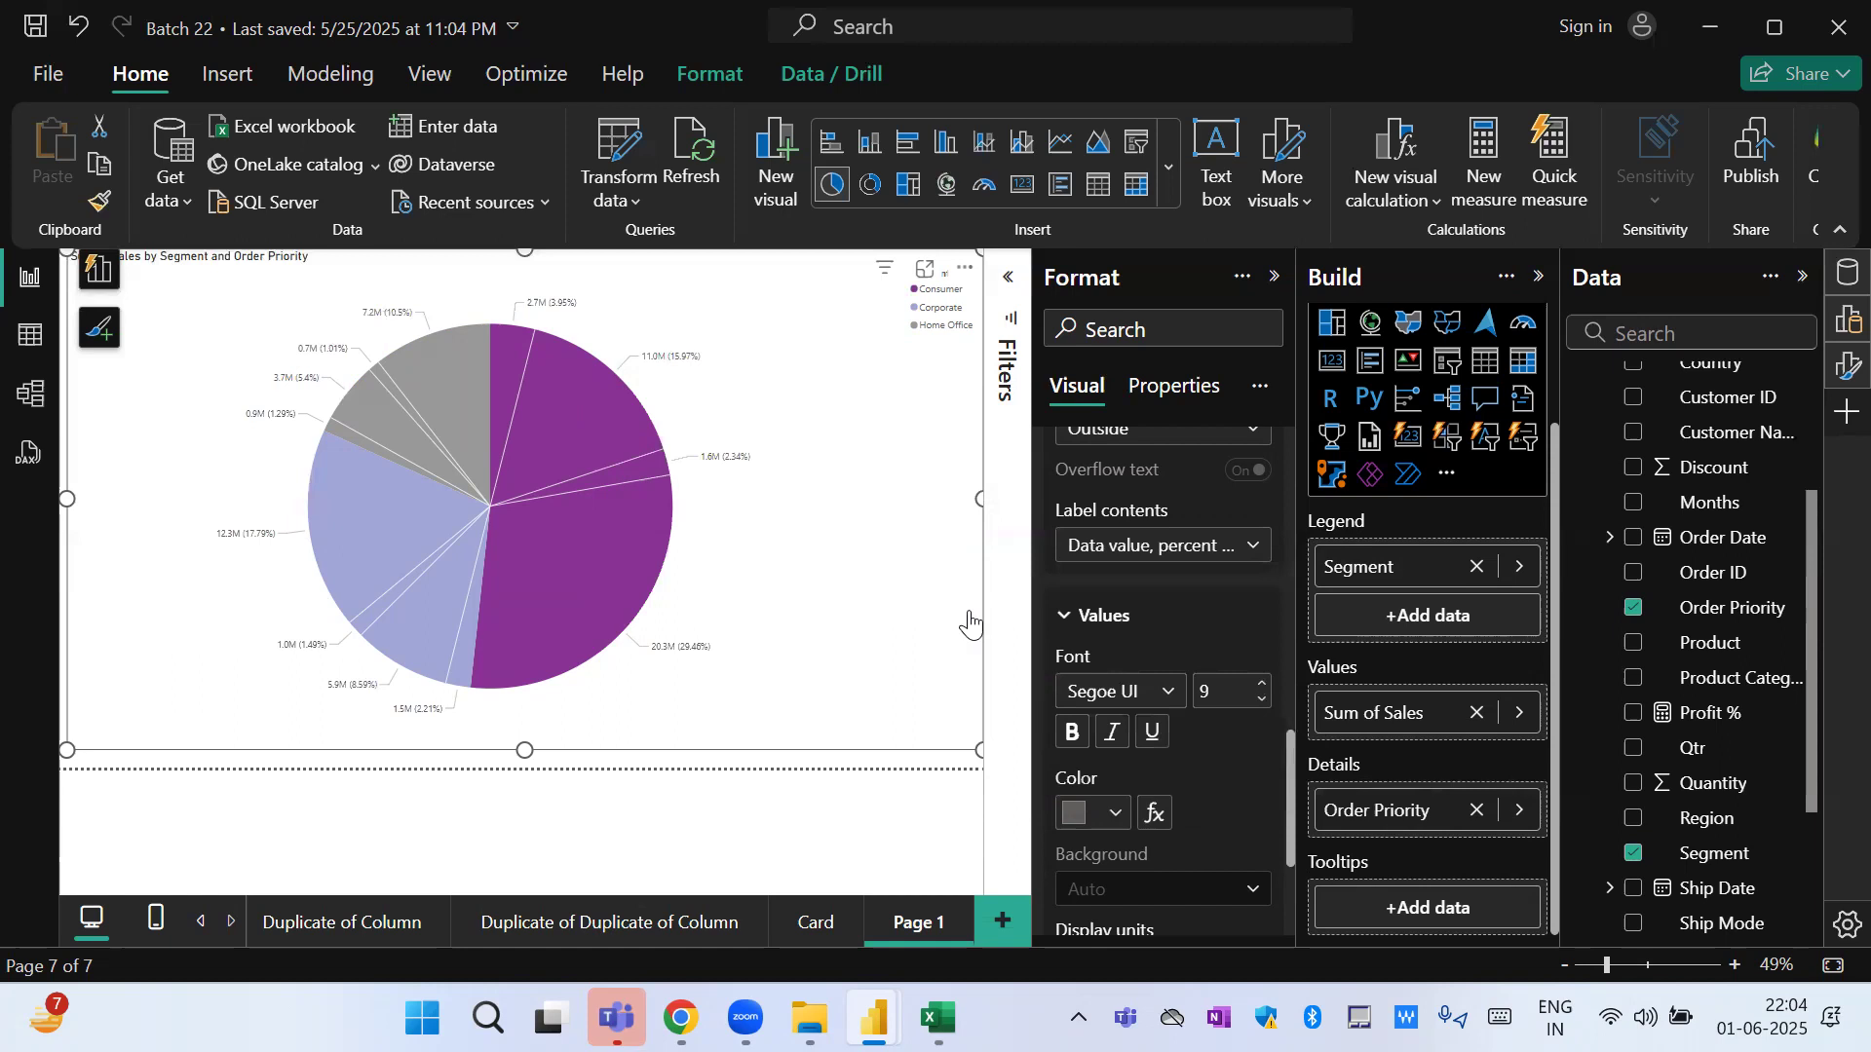
Set the font color of the pie chart's detail label values to dark blue.
{"action": "left_click", "coordinate": [1105, 817]}
{"action": "left_click", "coordinate": [1217, 542]}
{"action": "left_click_drag", "start_coordinate": [1288, 772], "coordinate": [1285, 847]}
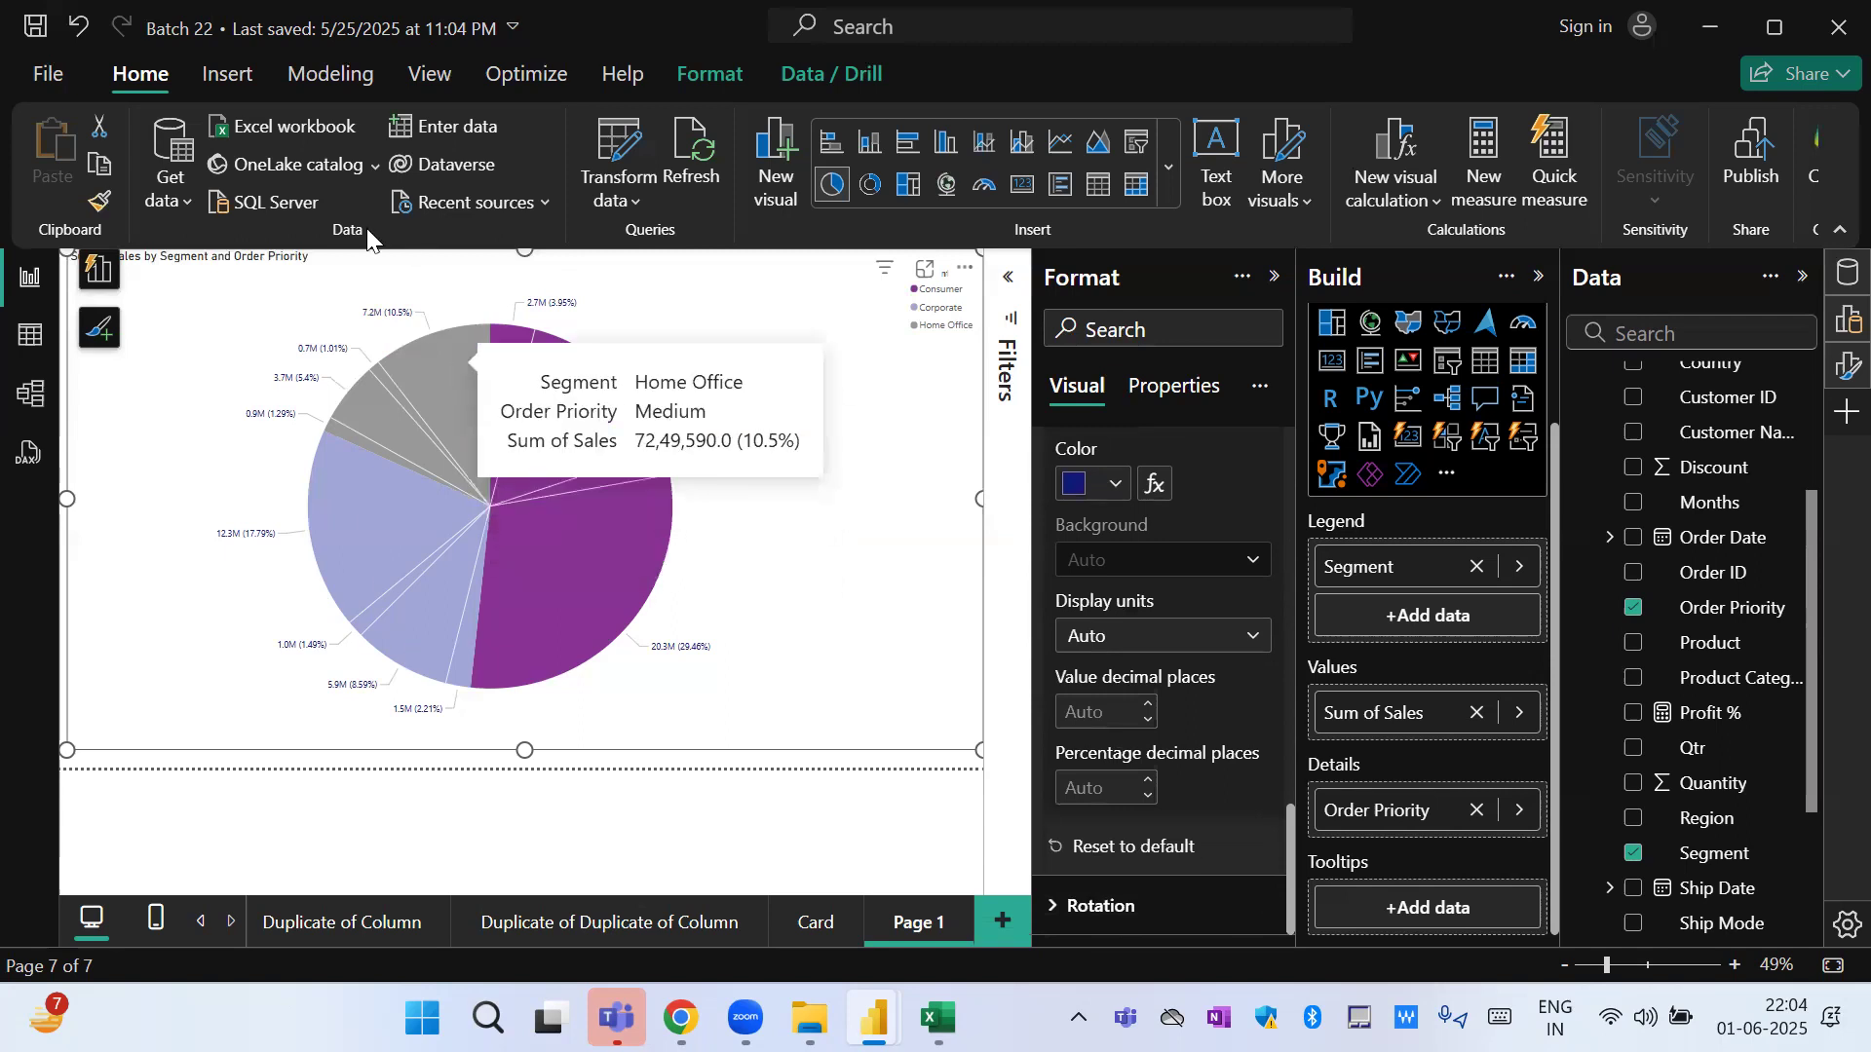
{"action": "mouse_move", "coordinate": [493, 635]}
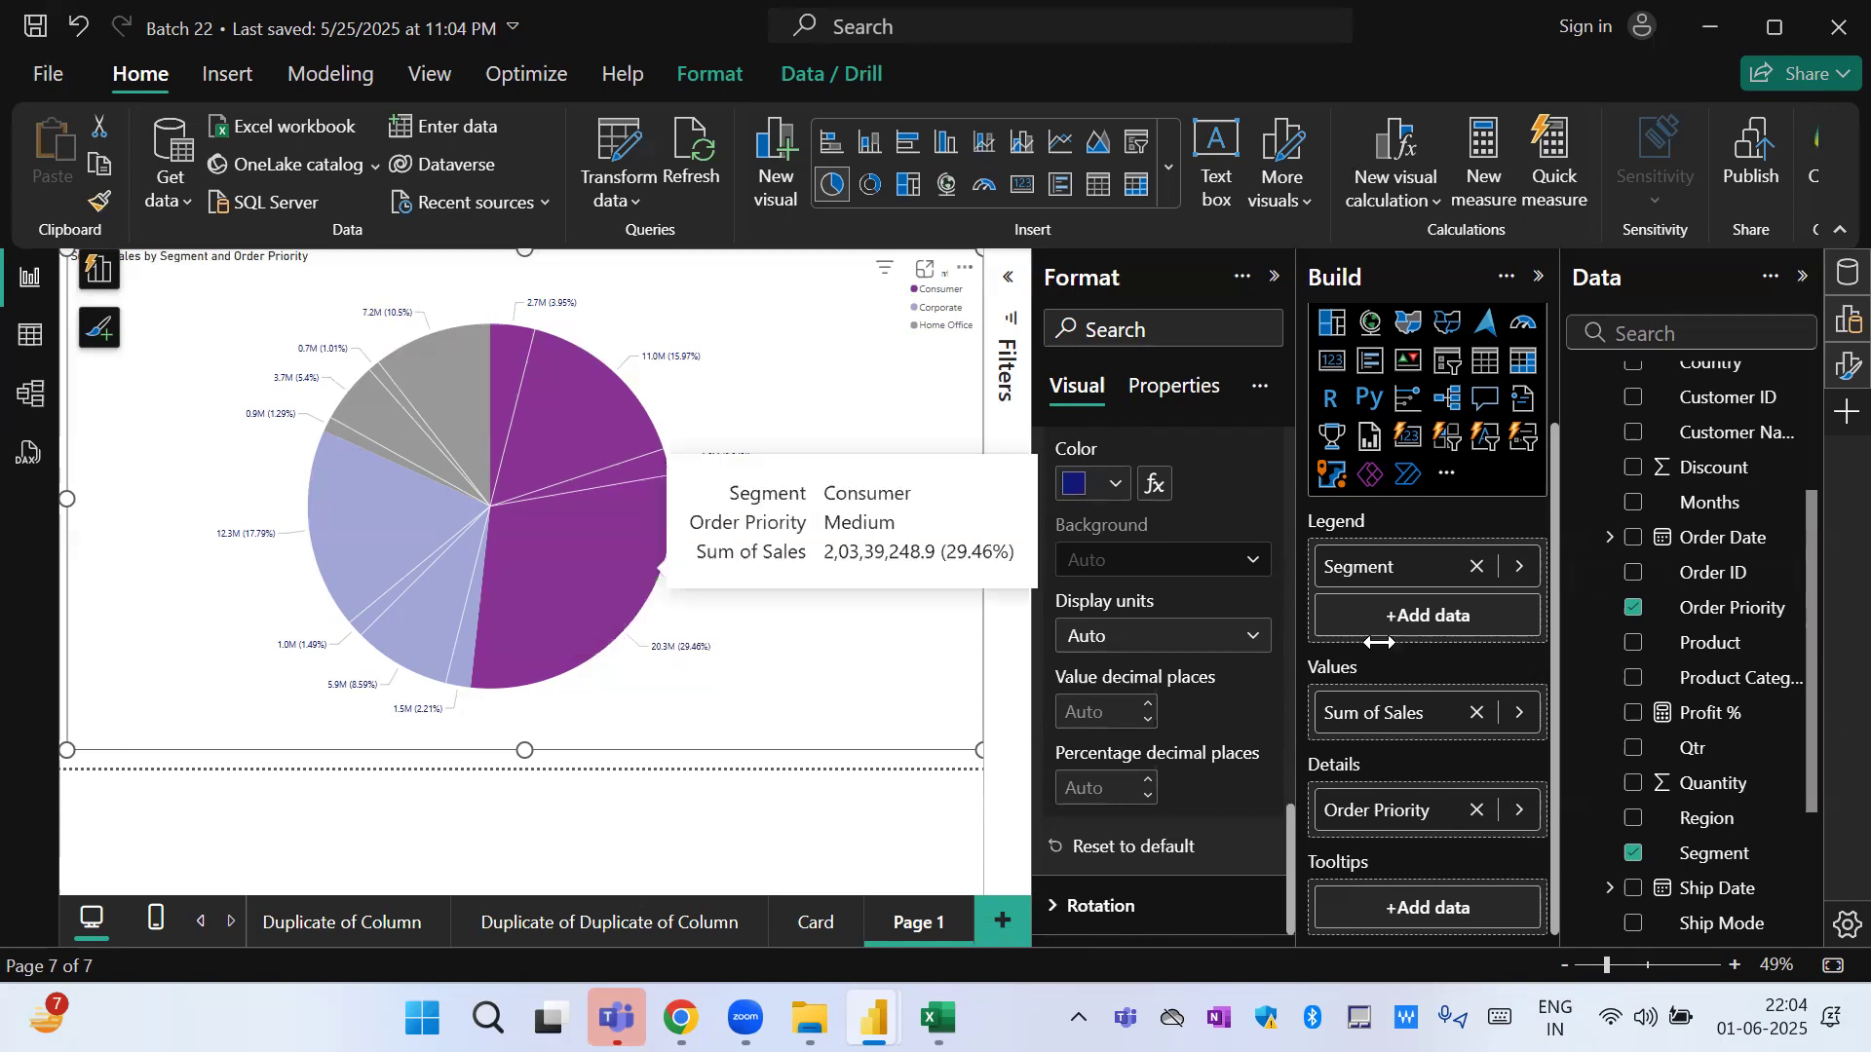
{"action": "mouse_move", "coordinate": [557, 509]}
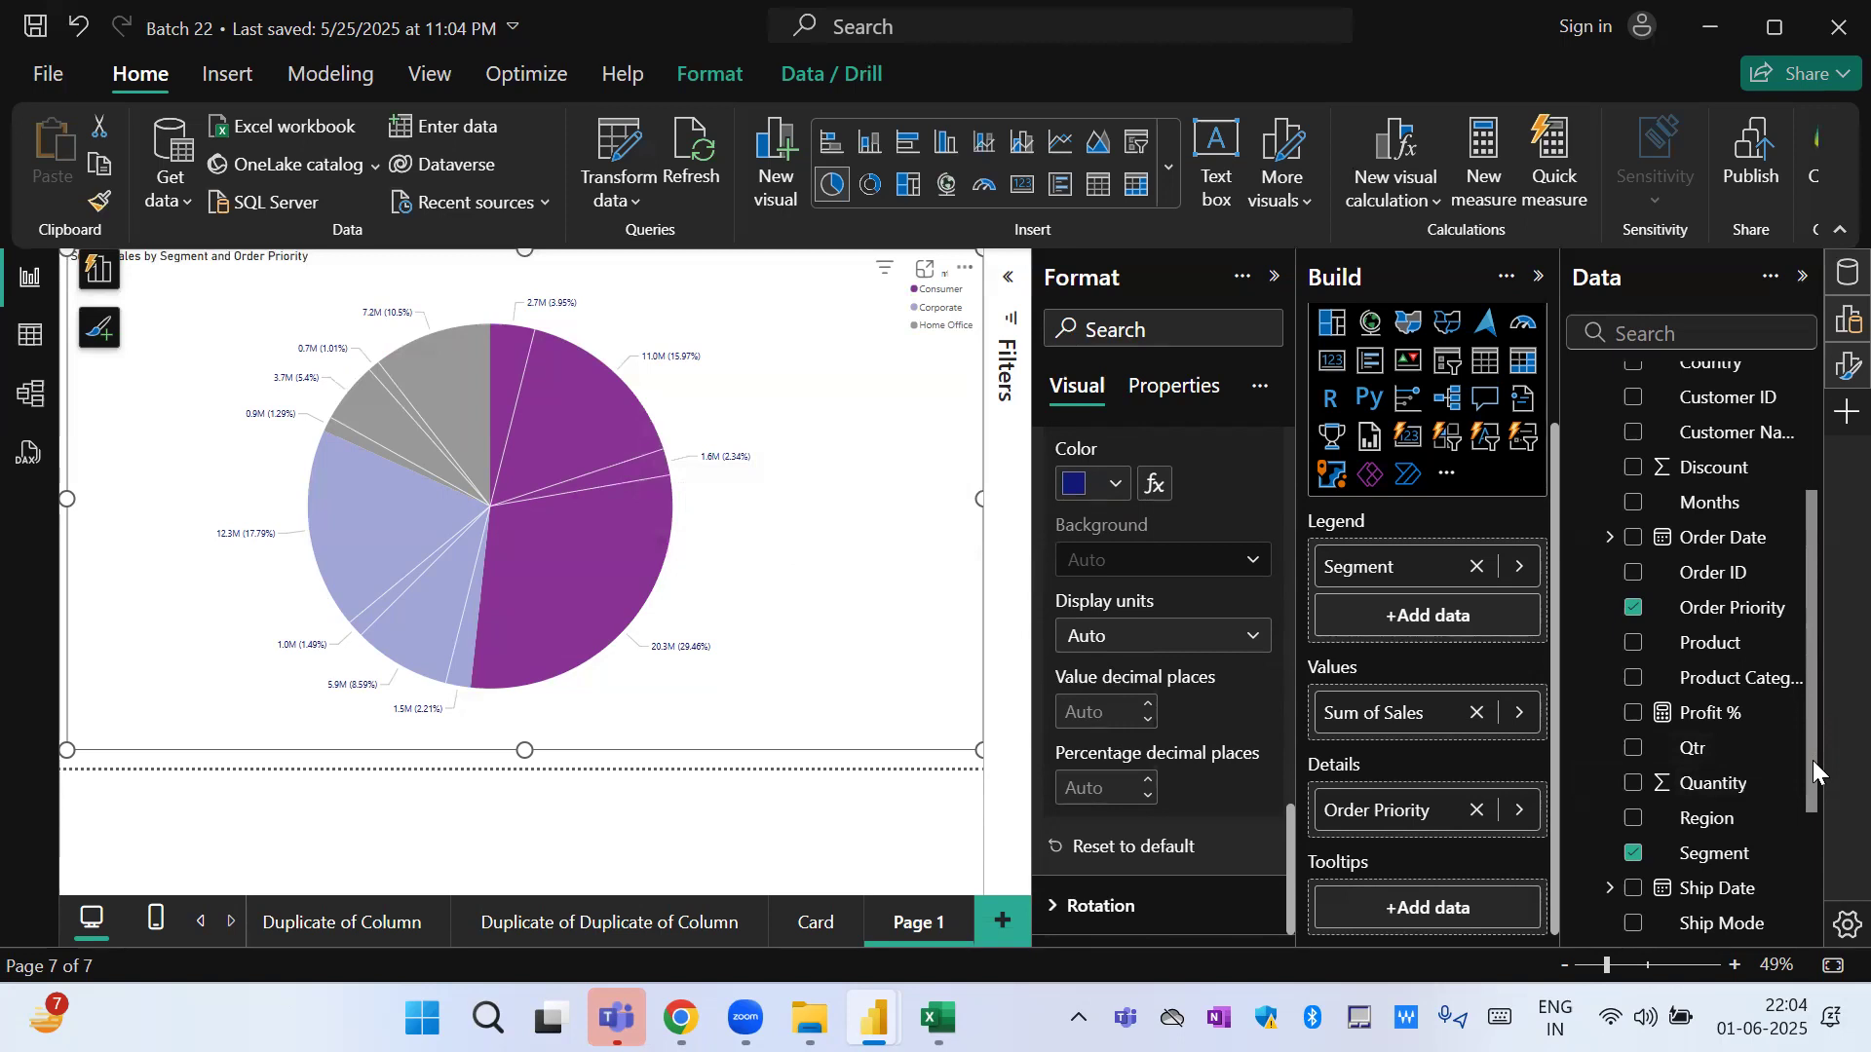
Start a new group based on the Customer Name field of the sales data.
{"action": "left_click_drag", "start_coordinate": [1812, 759], "coordinate": [1804, 672]}
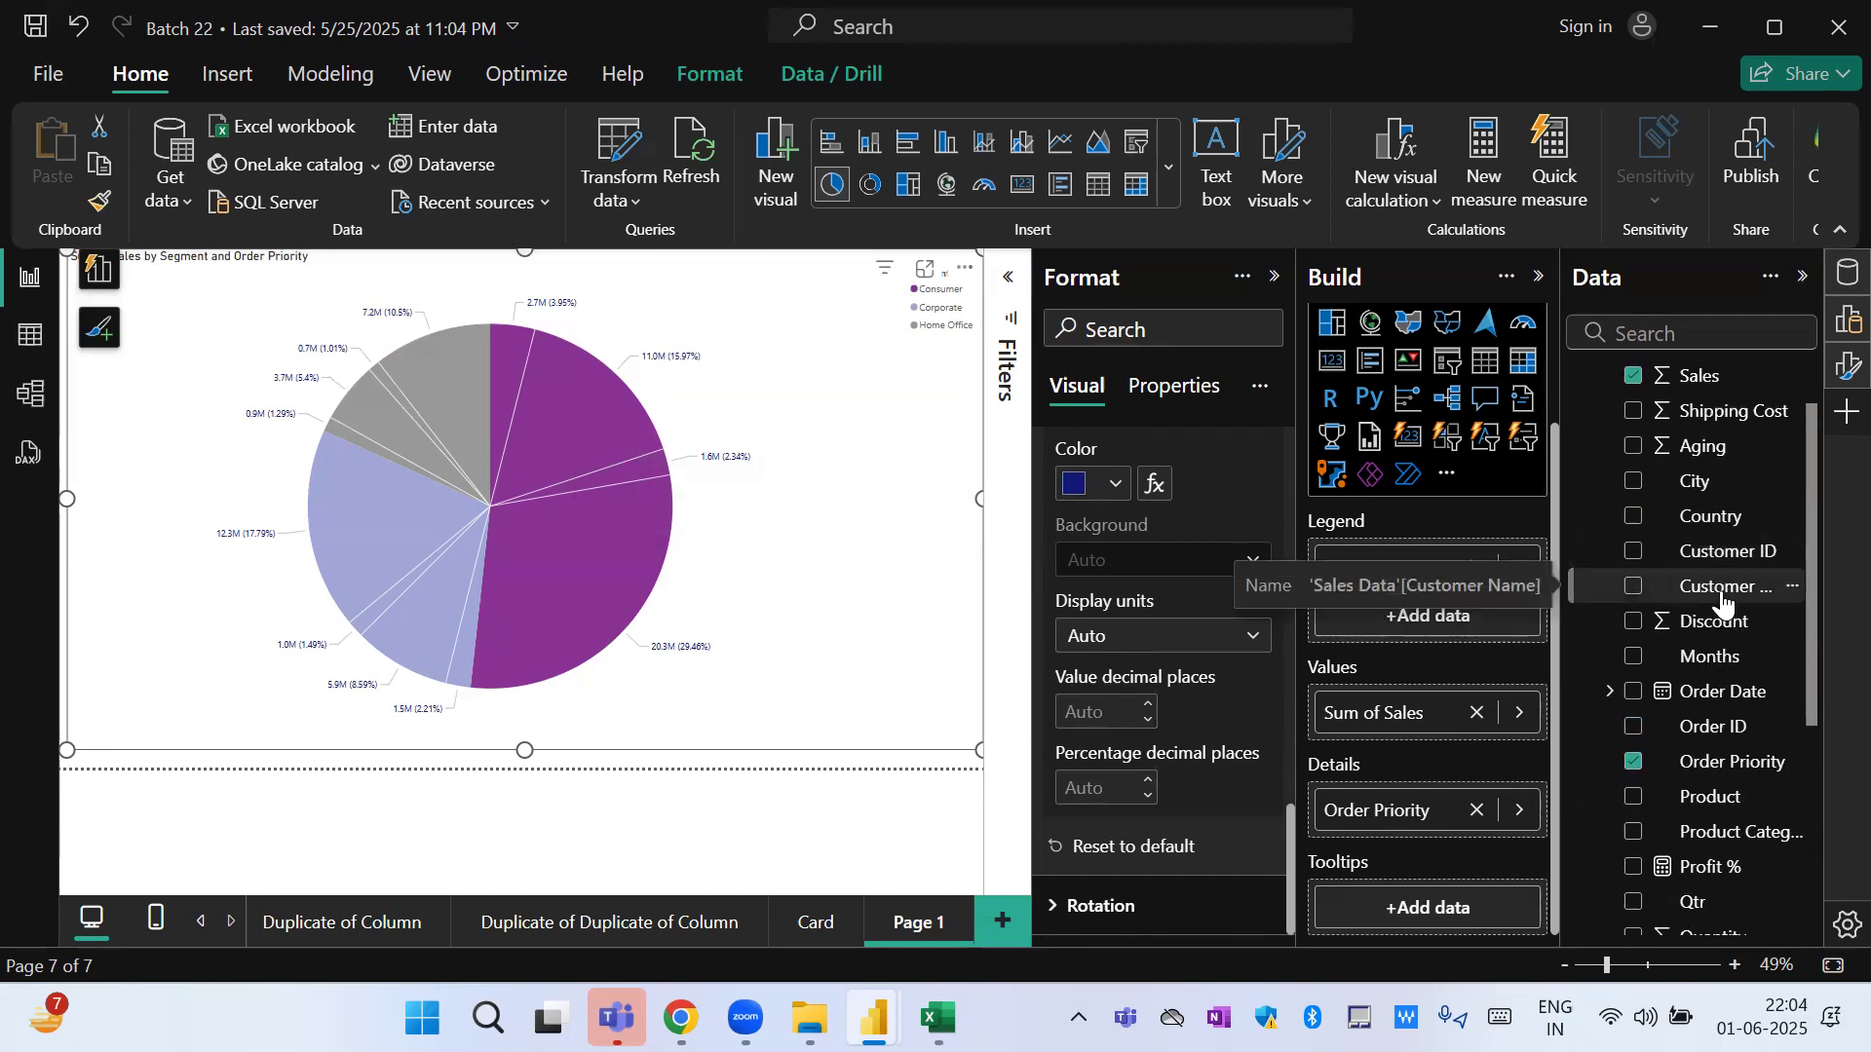
{"action": "left_click", "coordinate": [1793, 589]}
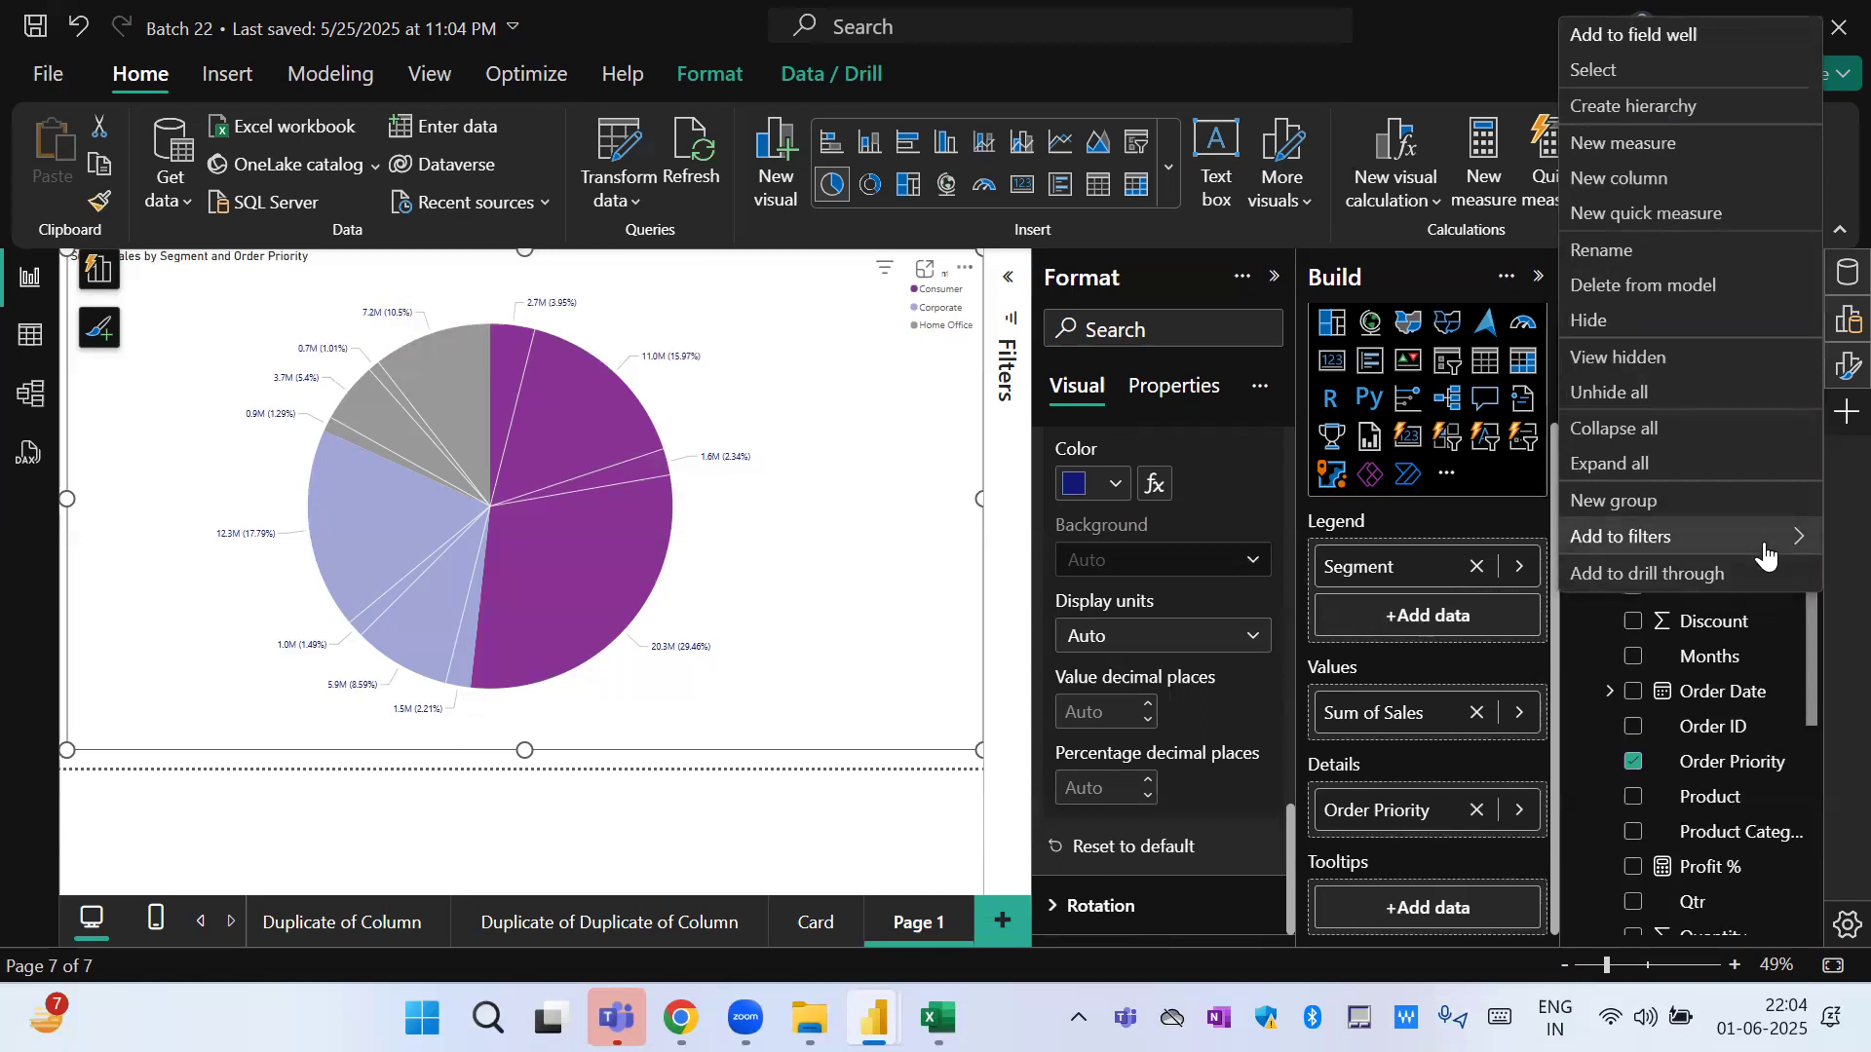
{"action": "left_click", "coordinate": [1609, 505]}
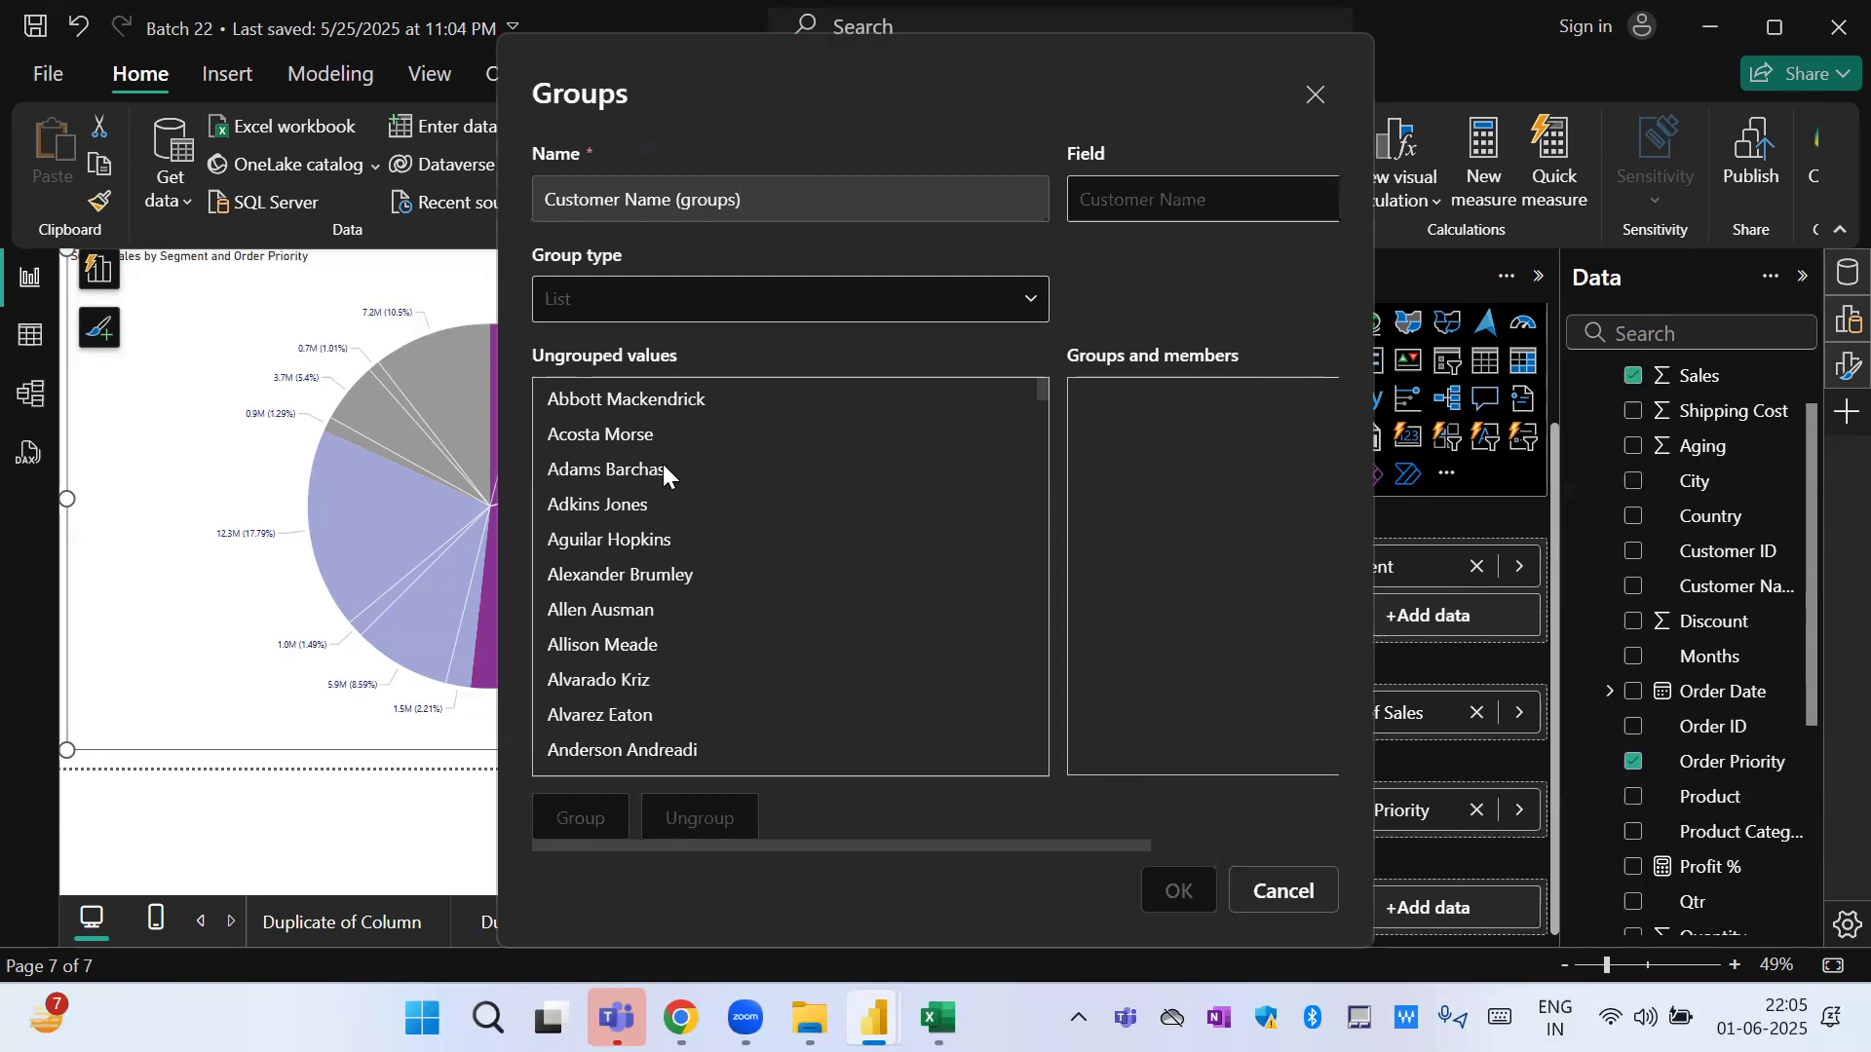
Try to select several consecutive customers from the start of the ungrouped values, ending on the first customer.
{"action": "left_click", "coordinate": [621, 402]}
{"action": "left_click", "coordinate": [617, 433]}
{"action": "left_click", "coordinate": [606, 501]}
{"action": "left_click", "coordinate": [600, 536]}
{"action": "left_click", "coordinate": [667, 394]}
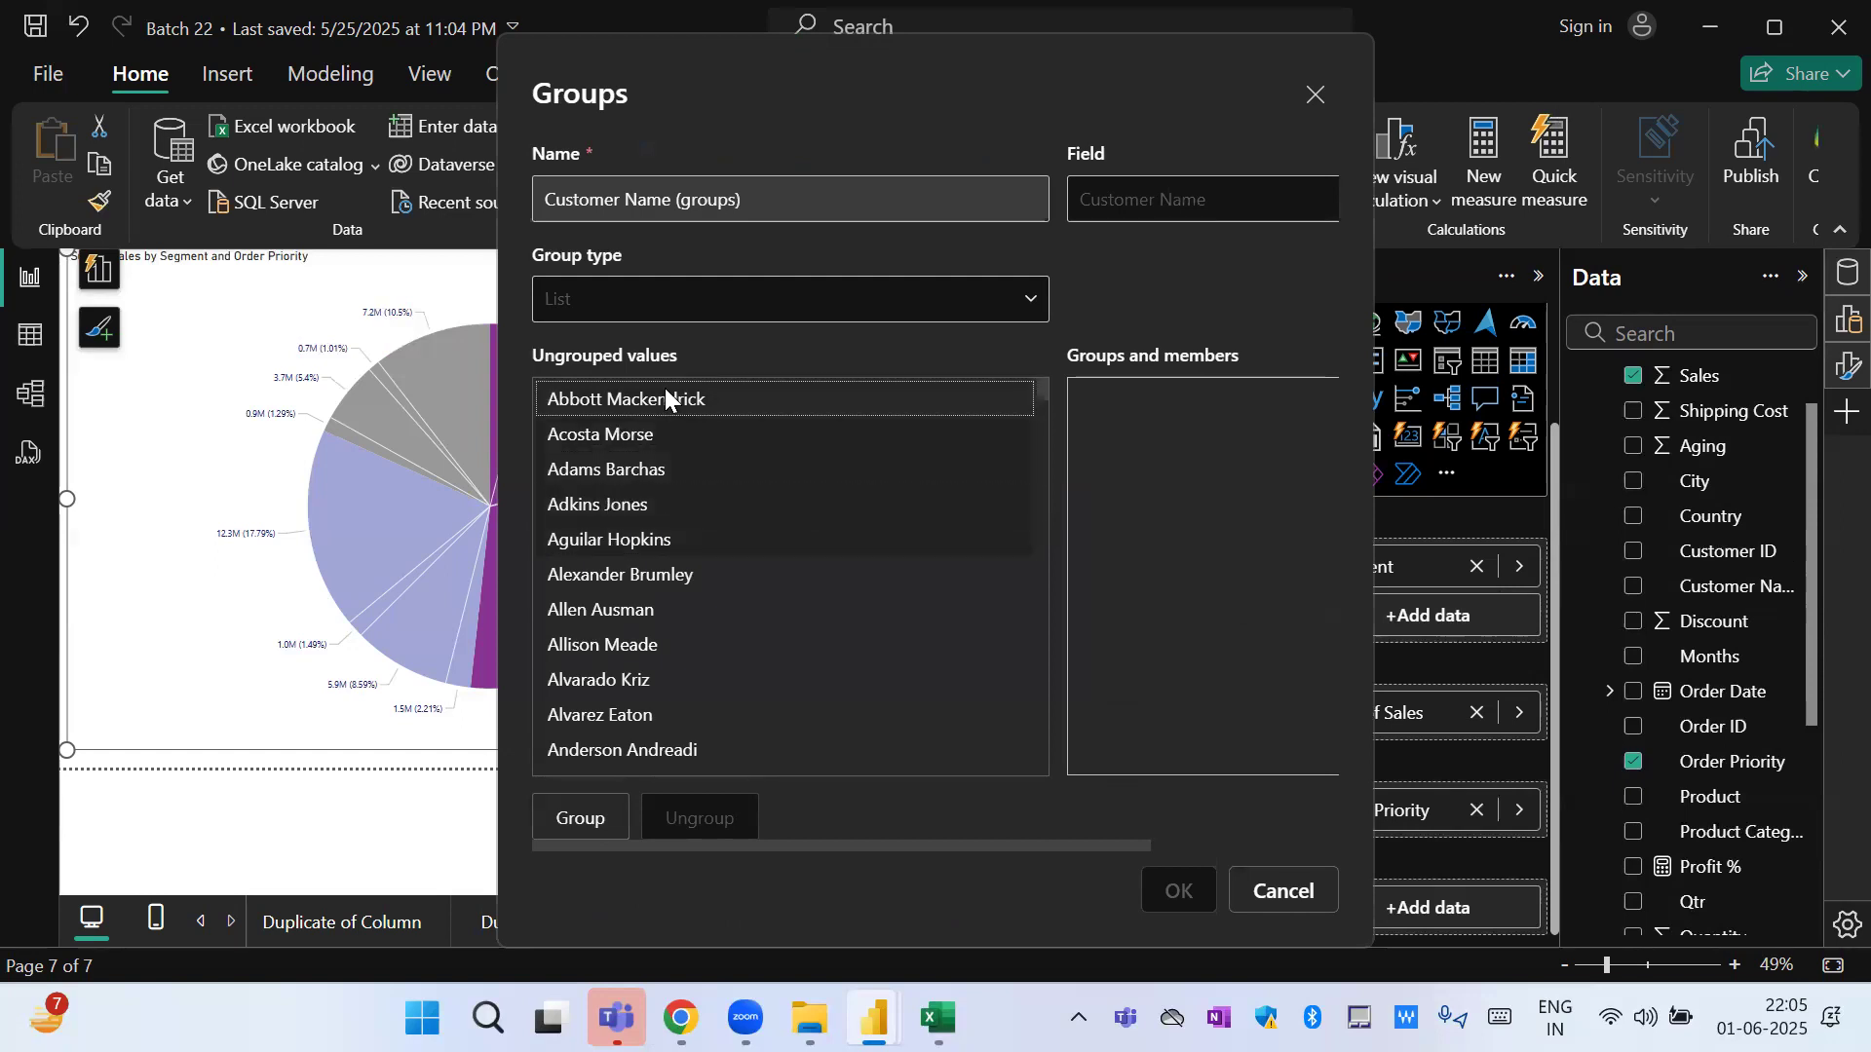
{"action": "left_click", "coordinate": [648, 434]}
{"action": "key", "text": "Down"}
{"action": "key", "text": "Down"}
{"action": "key", "text": "Down"}
{"action": "left_click", "coordinate": [647, 402]}
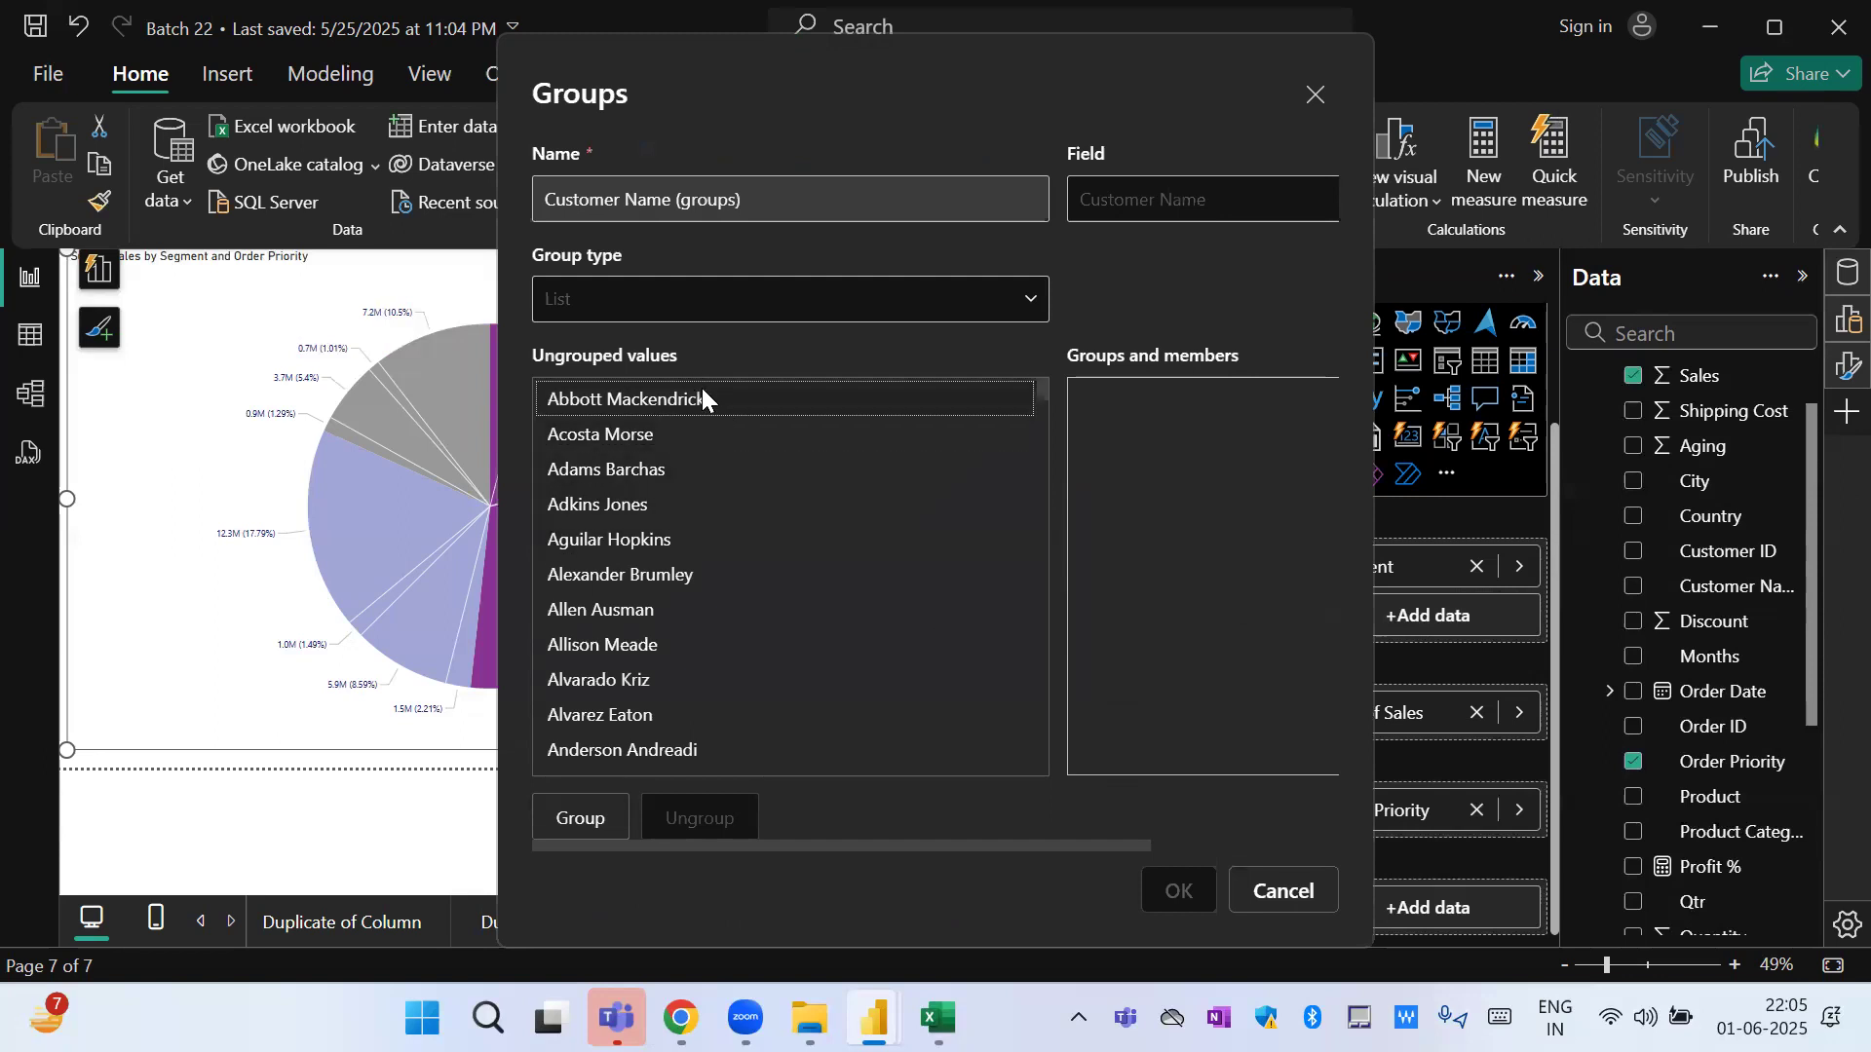
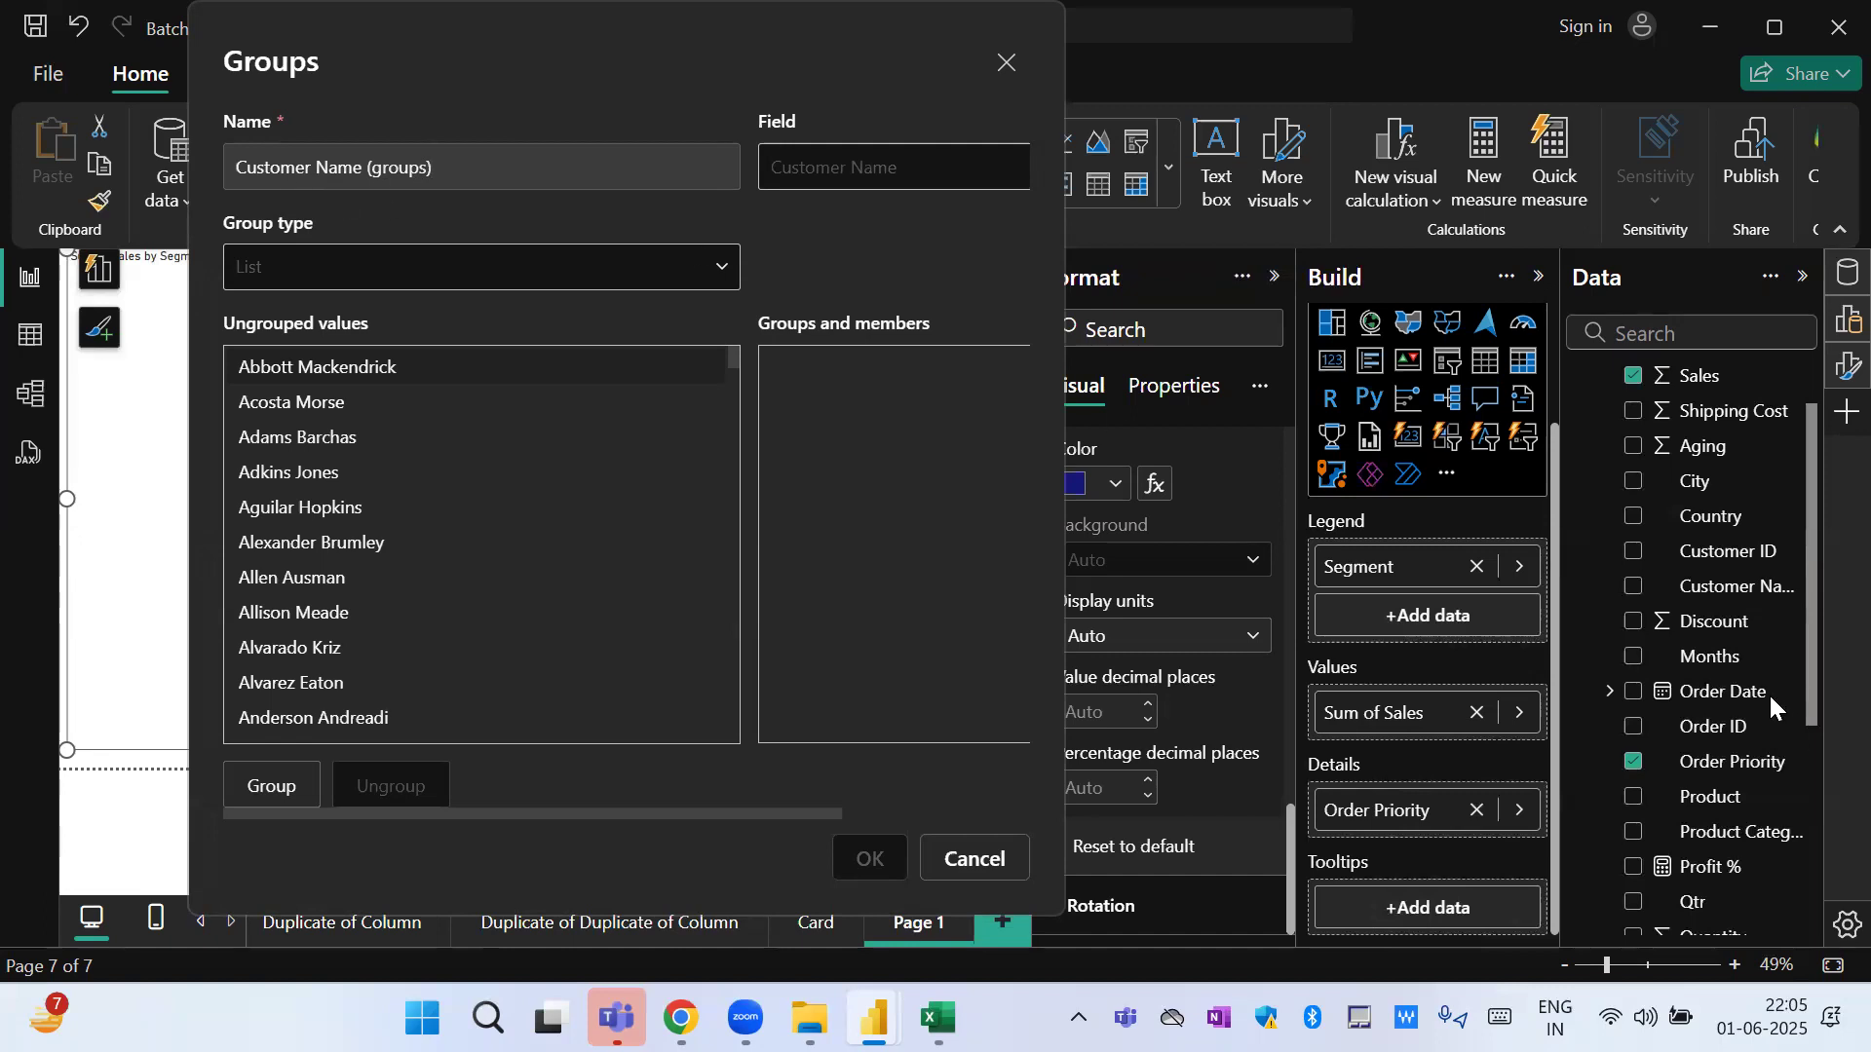
Group the fourth to seventh customers of the ungrouped values together.
{"action": "left_click", "coordinate": [315, 422]}
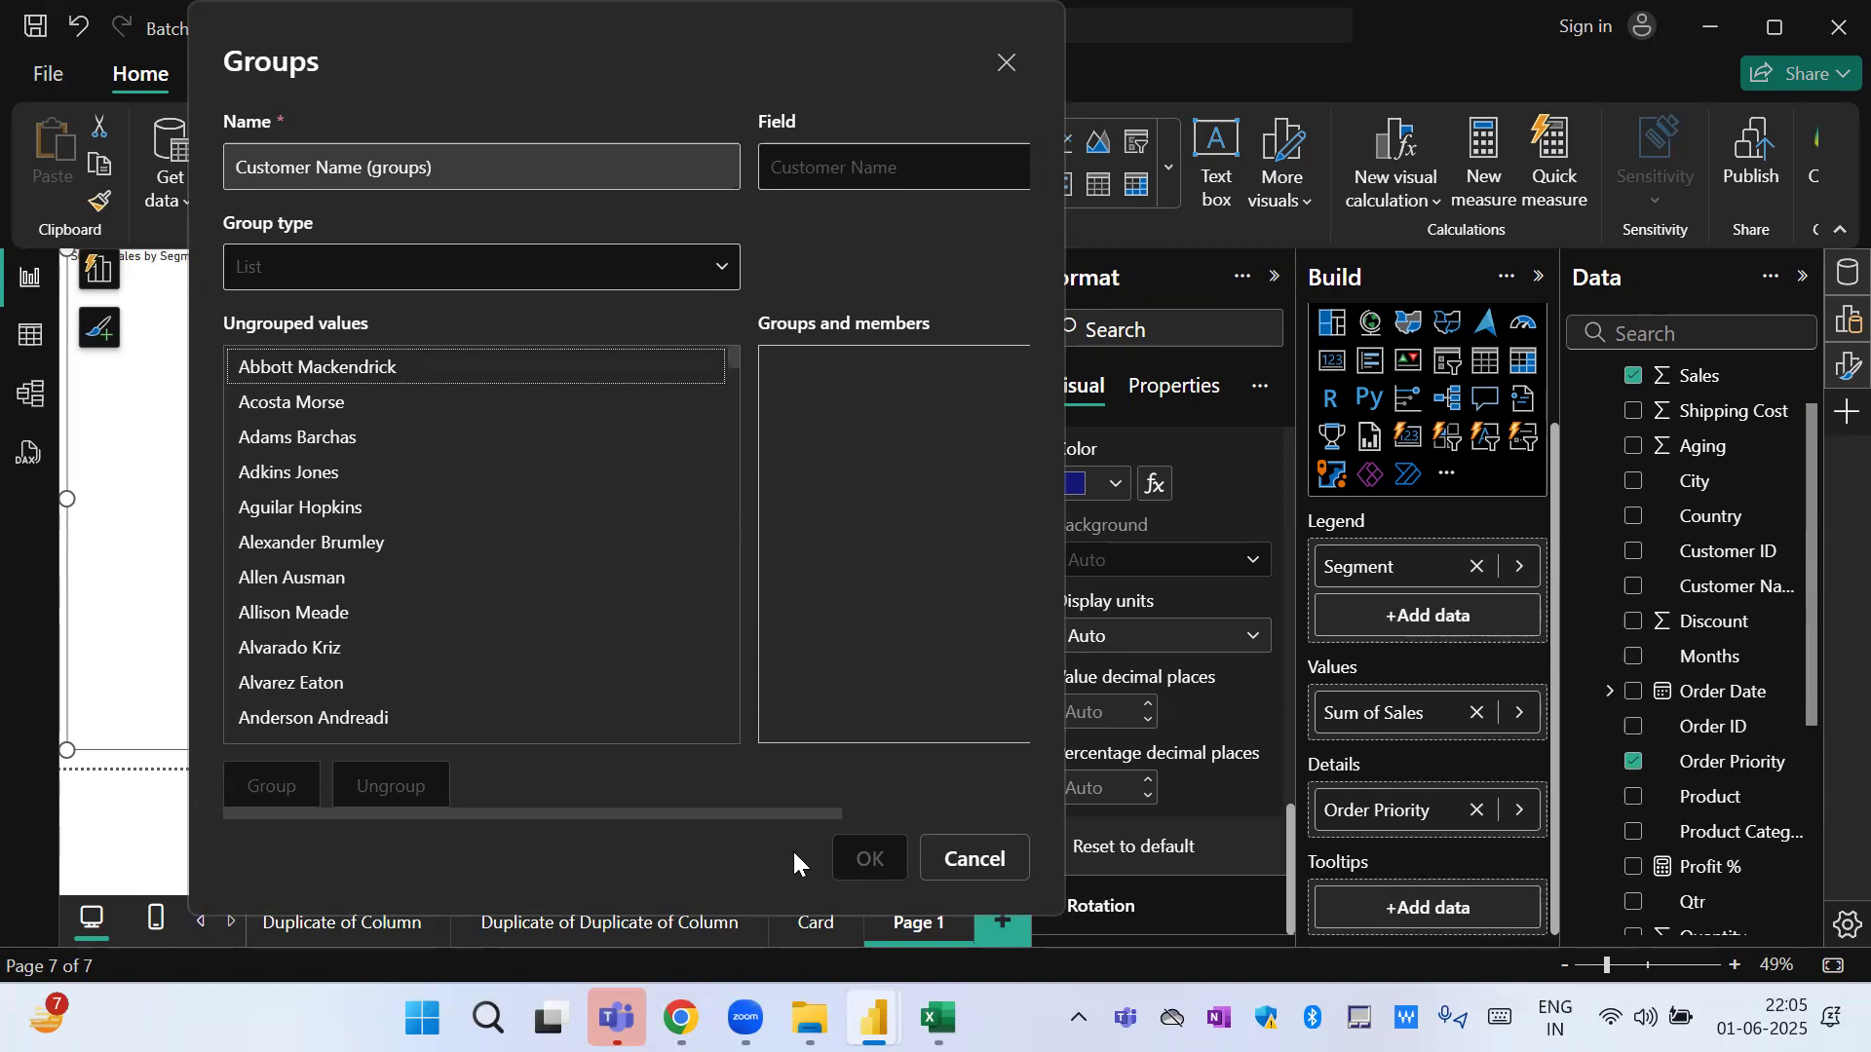
{"action": "left_click", "coordinate": [344, 472]}
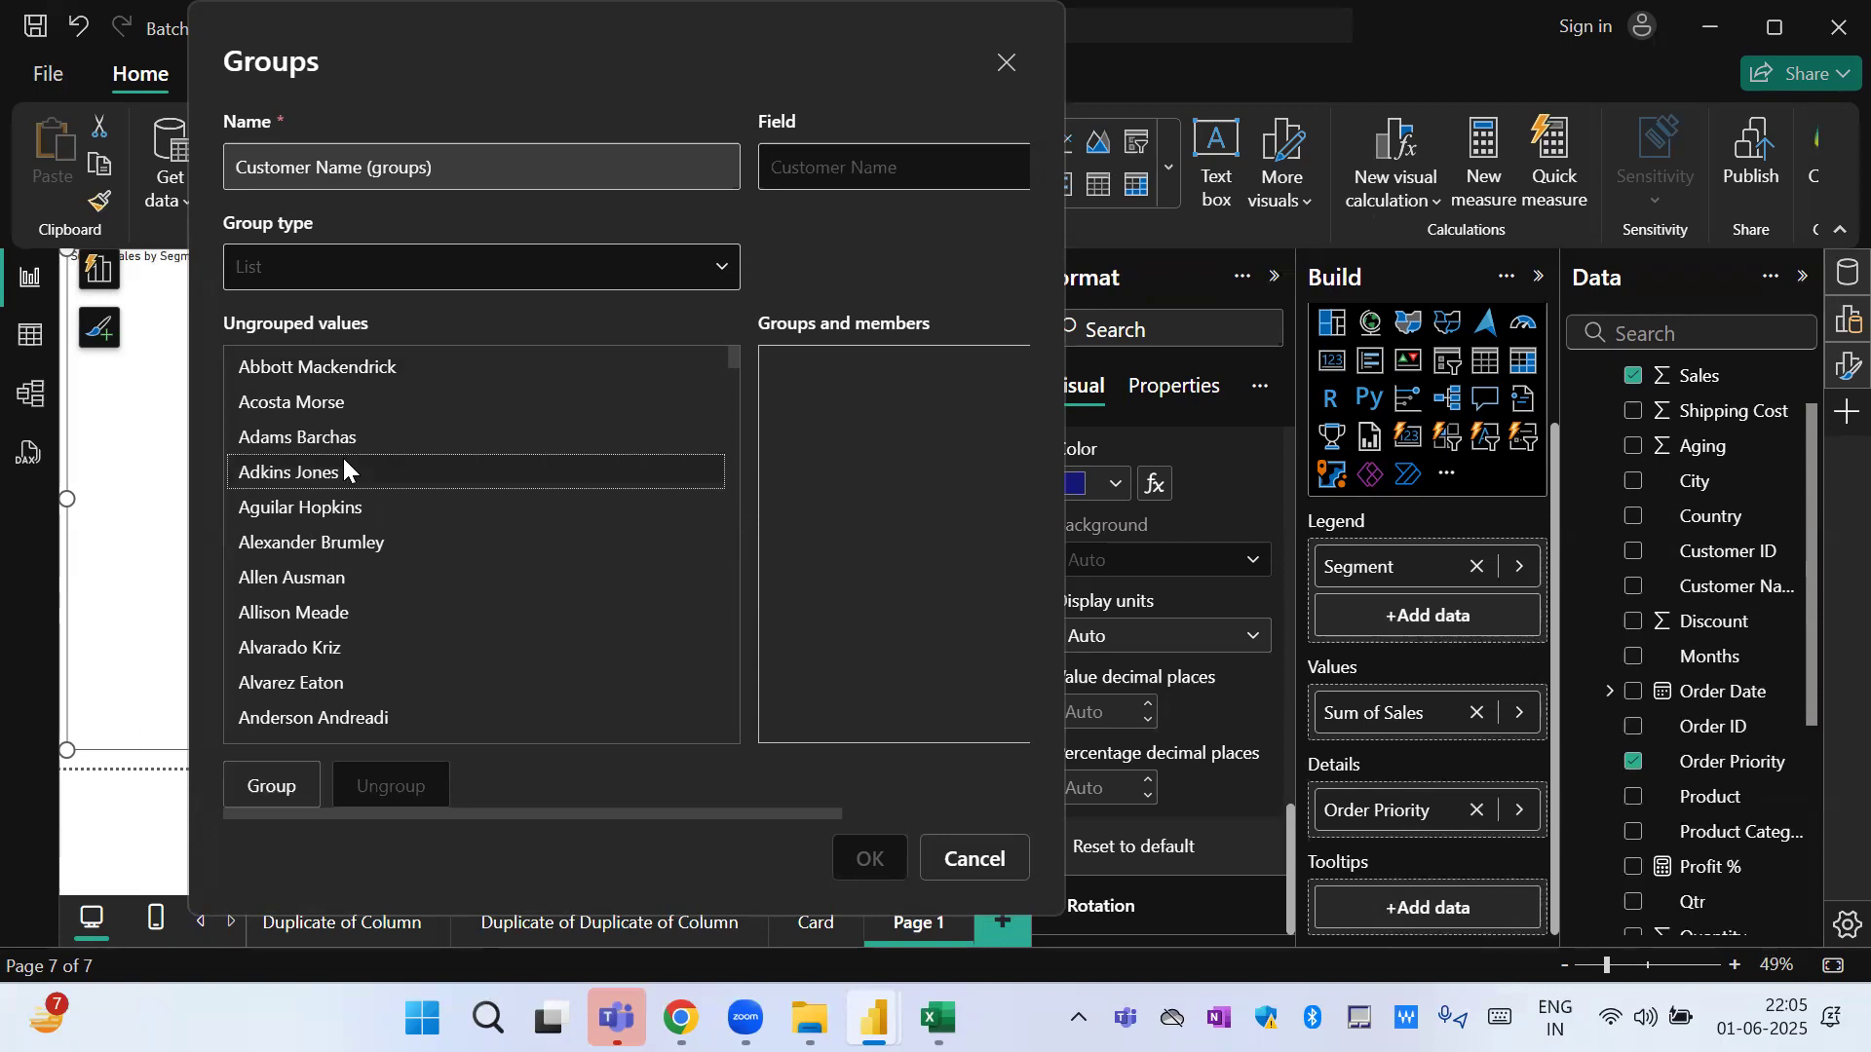
{"action": "left_click", "coordinate": [321, 507], "text": "ctrl"}
{"action": "left_click", "coordinate": [313, 577], "text": "ctrl"}
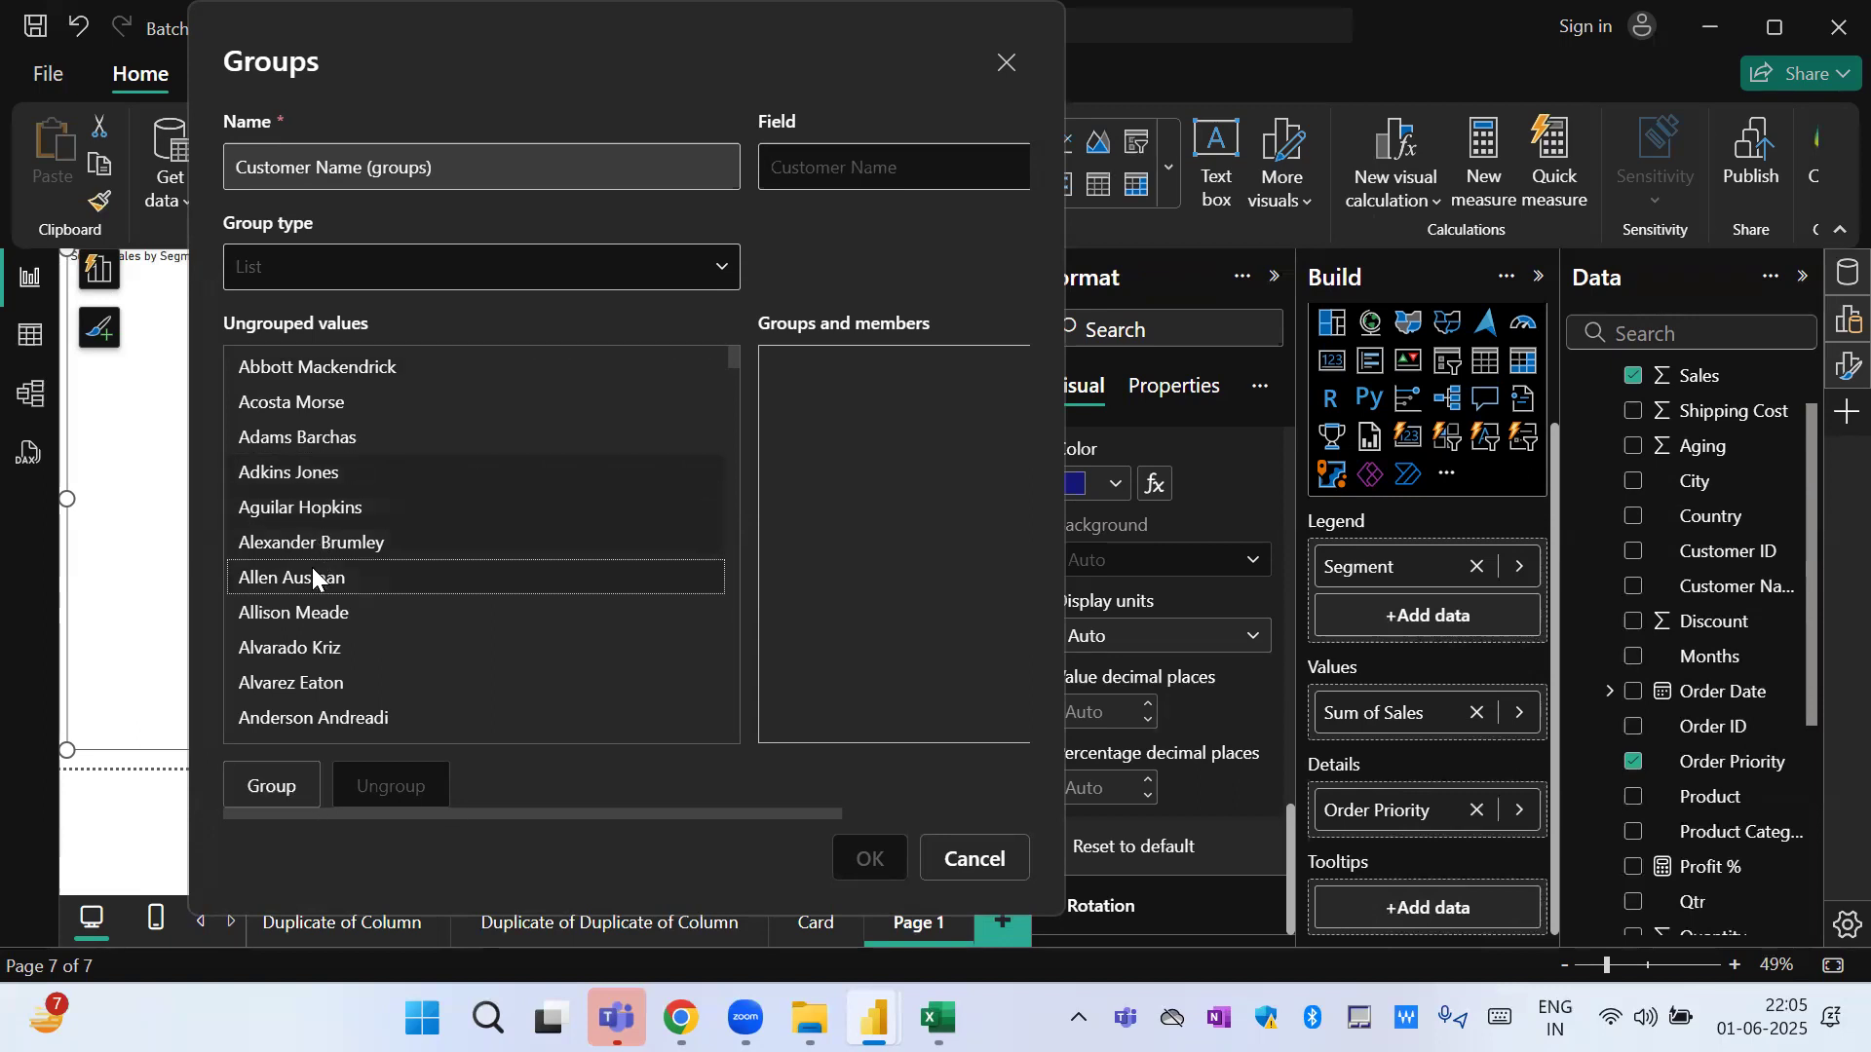
{"action": "left_click", "coordinate": [287, 794]}
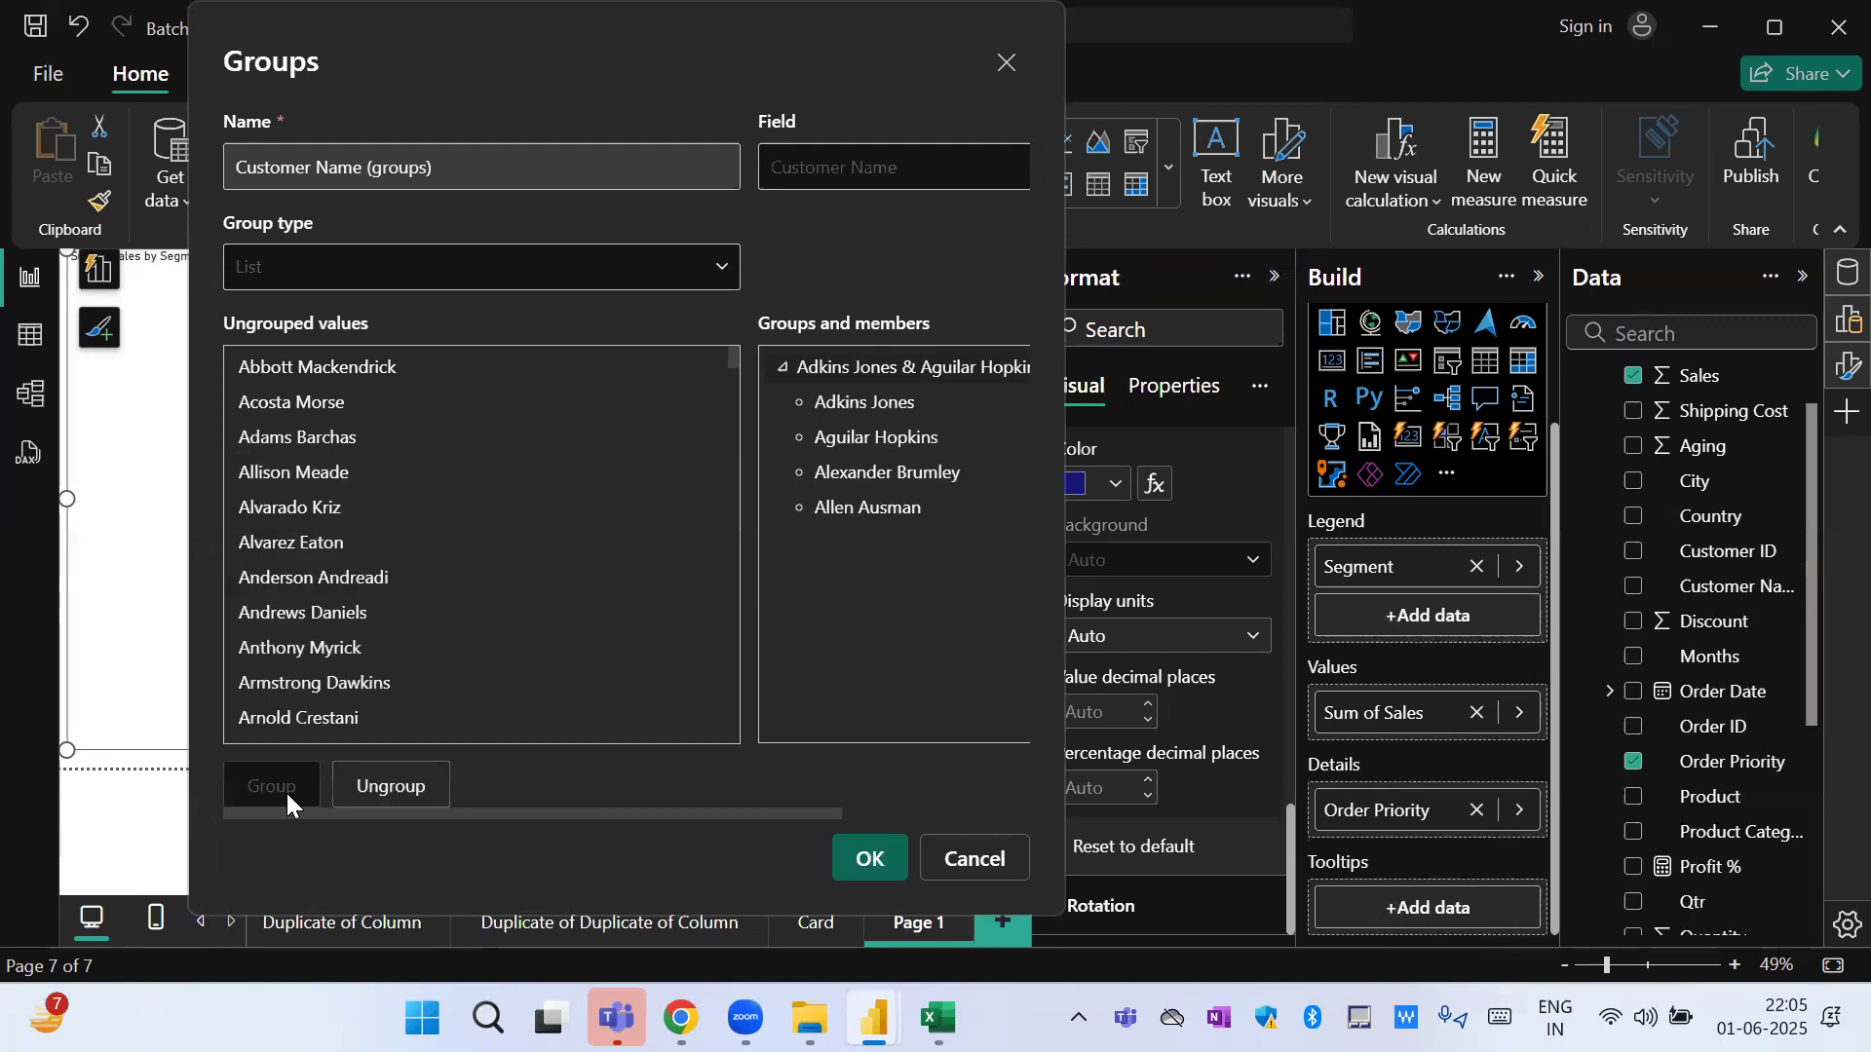
Rename the new customer group as Group 1.
{"action": "double_click", "coordinate": [871, 368]}
{"action": "type", "text": "Gr"}
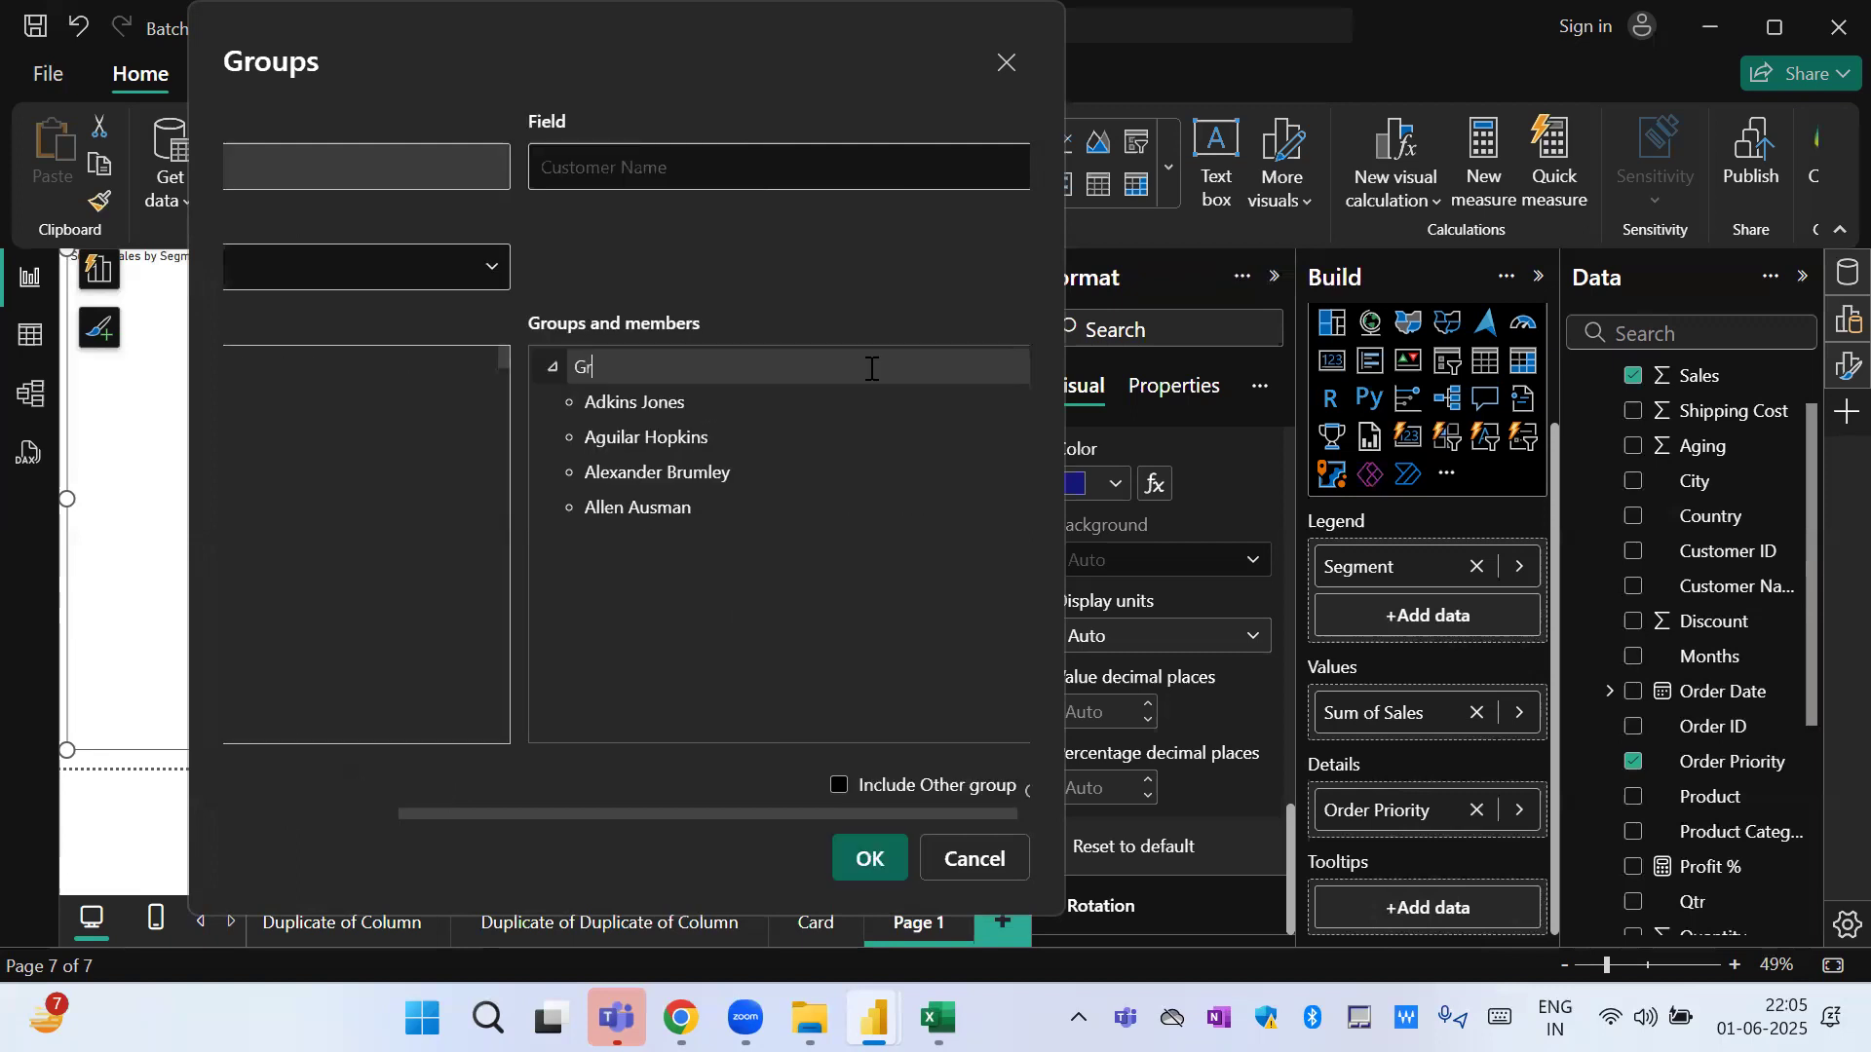
{"action": "type", "text": "oup 1"}
{"action": "left_click", "coordinate": [874, 237]}
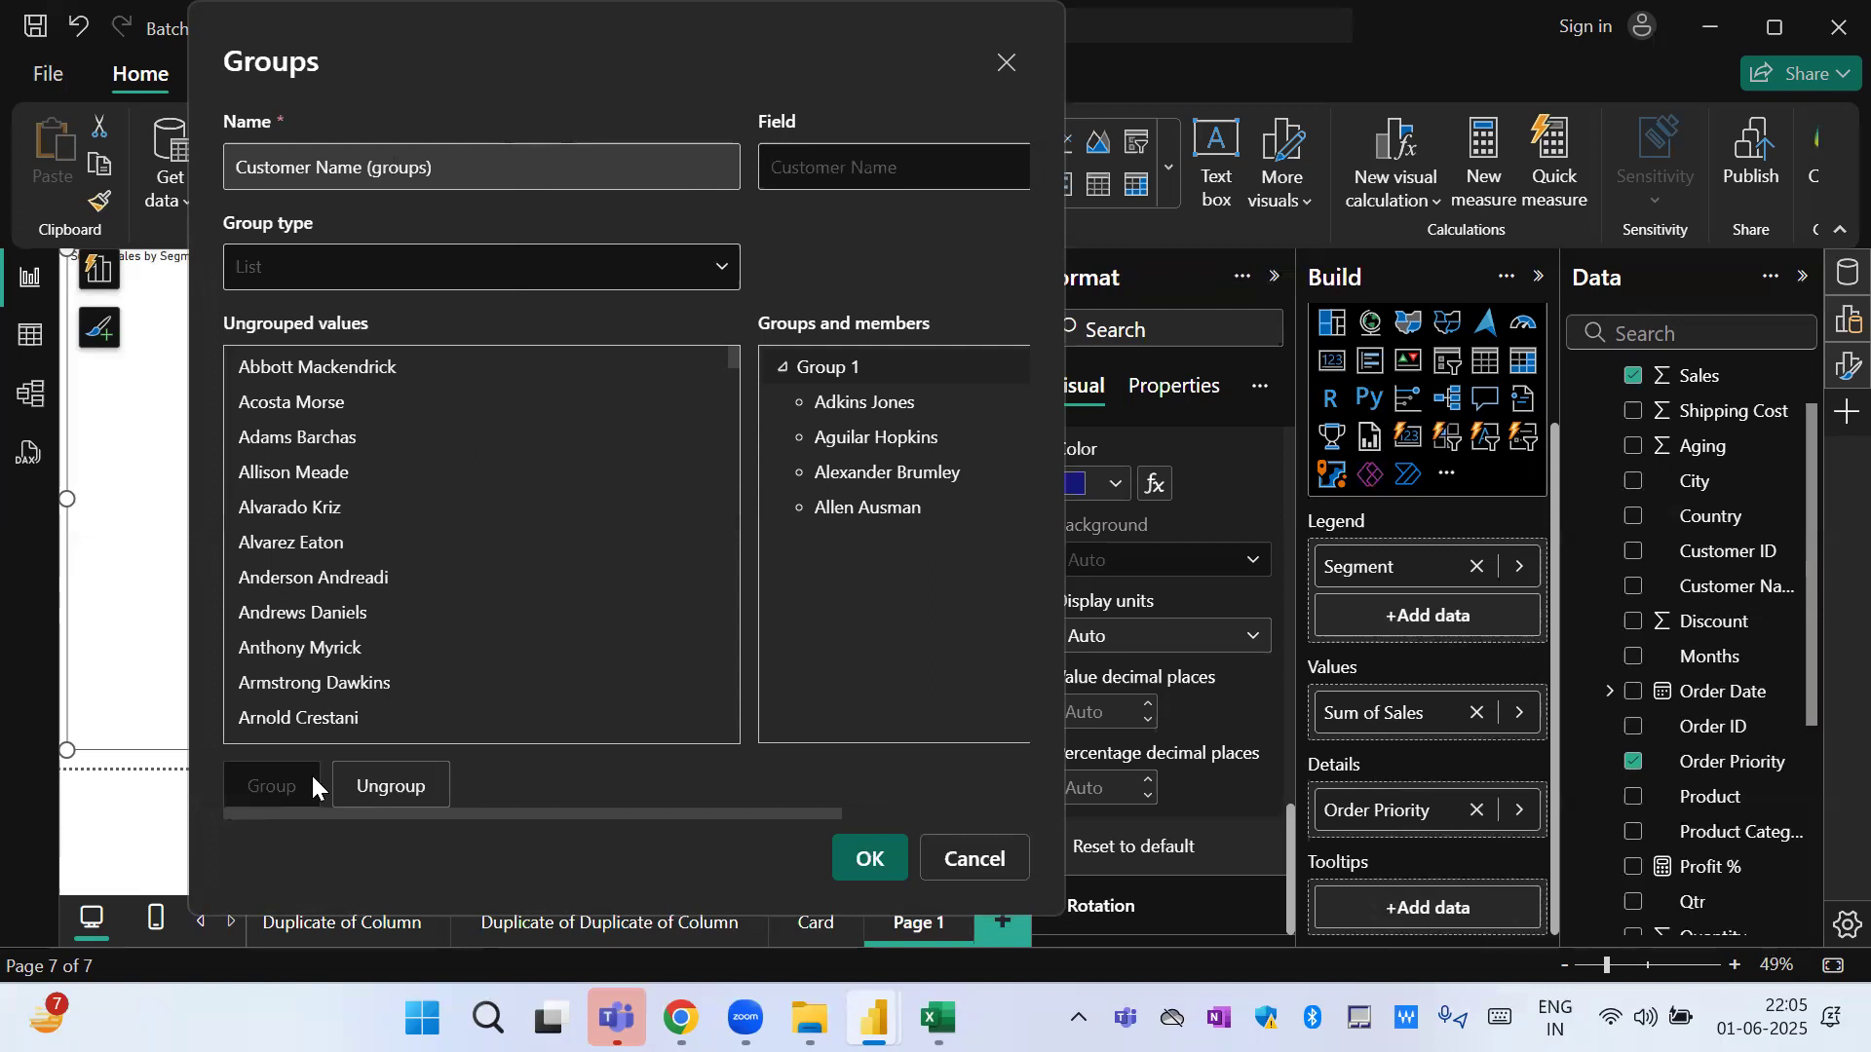
Group the seventh to eleventh customers of the remaining ungrouped values together.
{"action": "left_click", "coordinate": [294, 579]}
{"action": "left_click", "coordinate": [289, 610], "text": "ctrl"}
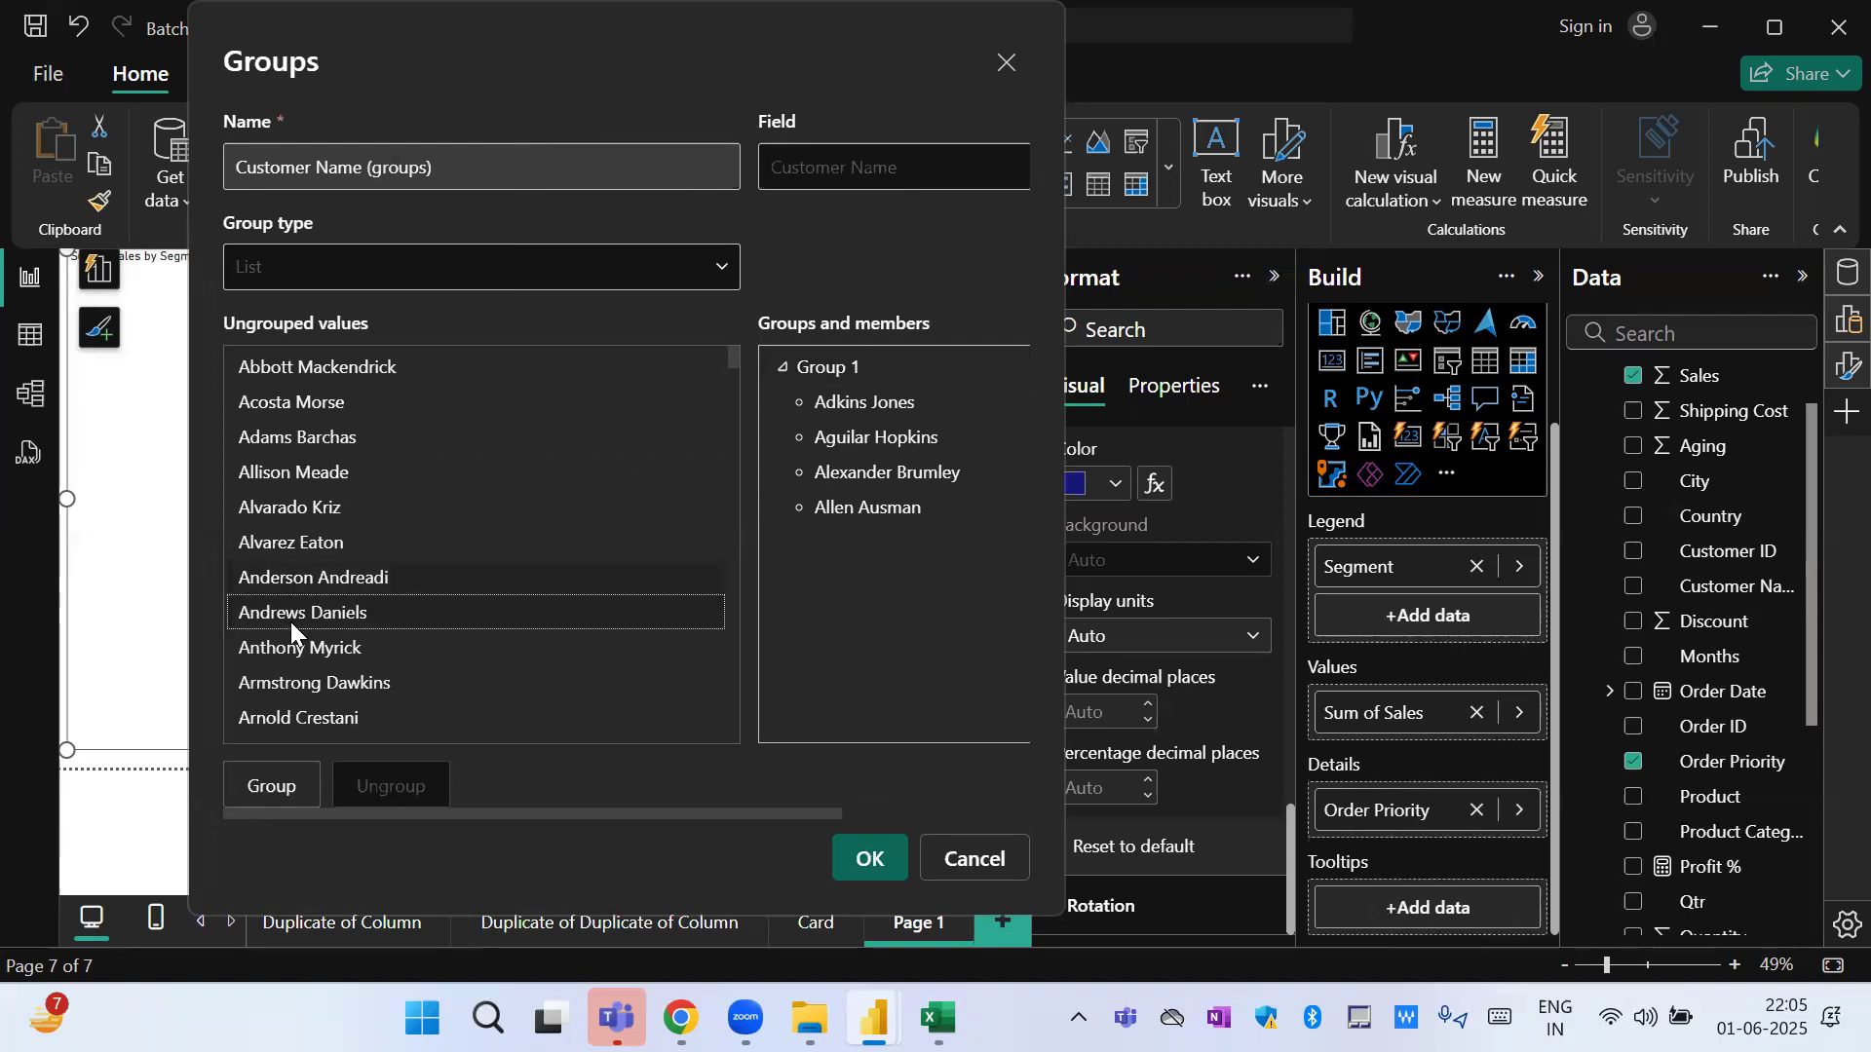
{"action": "left_click", "coordinate": [261, 719], "text": "ctrl"}
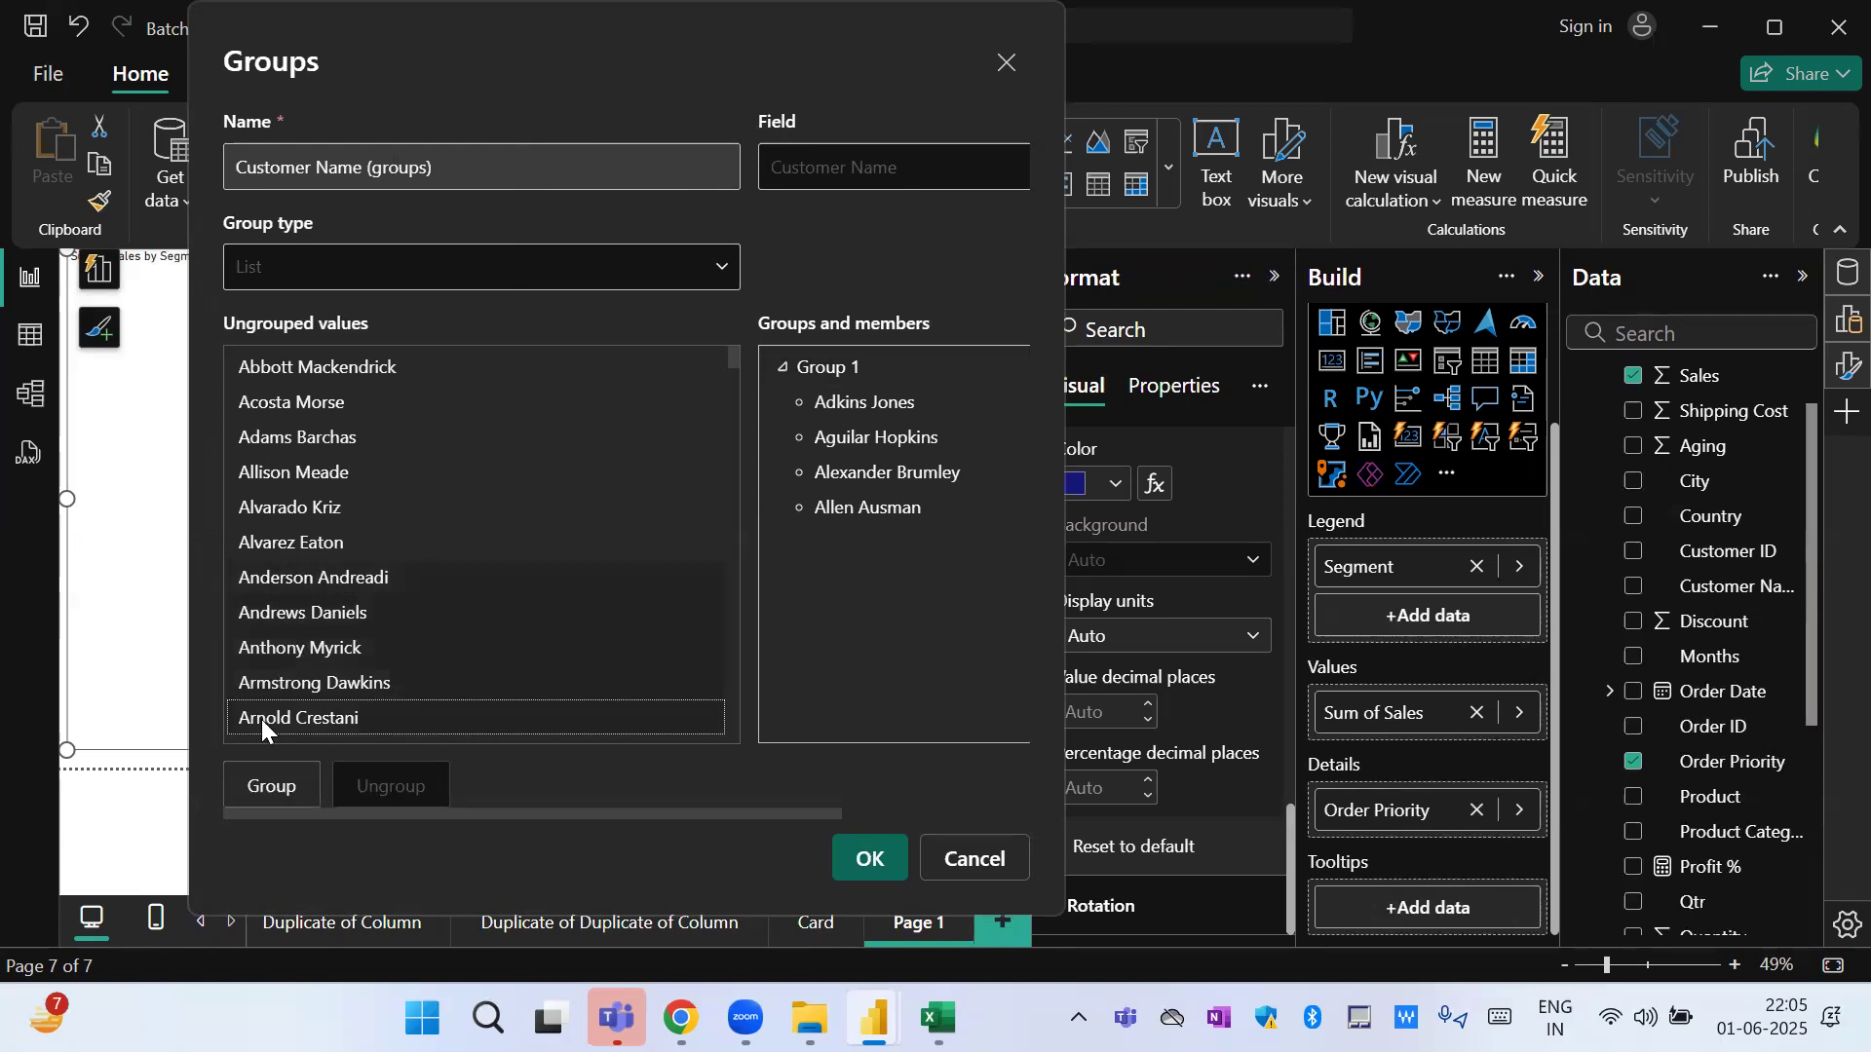
{"action": "left_click", "coordinate": [285, 784]}
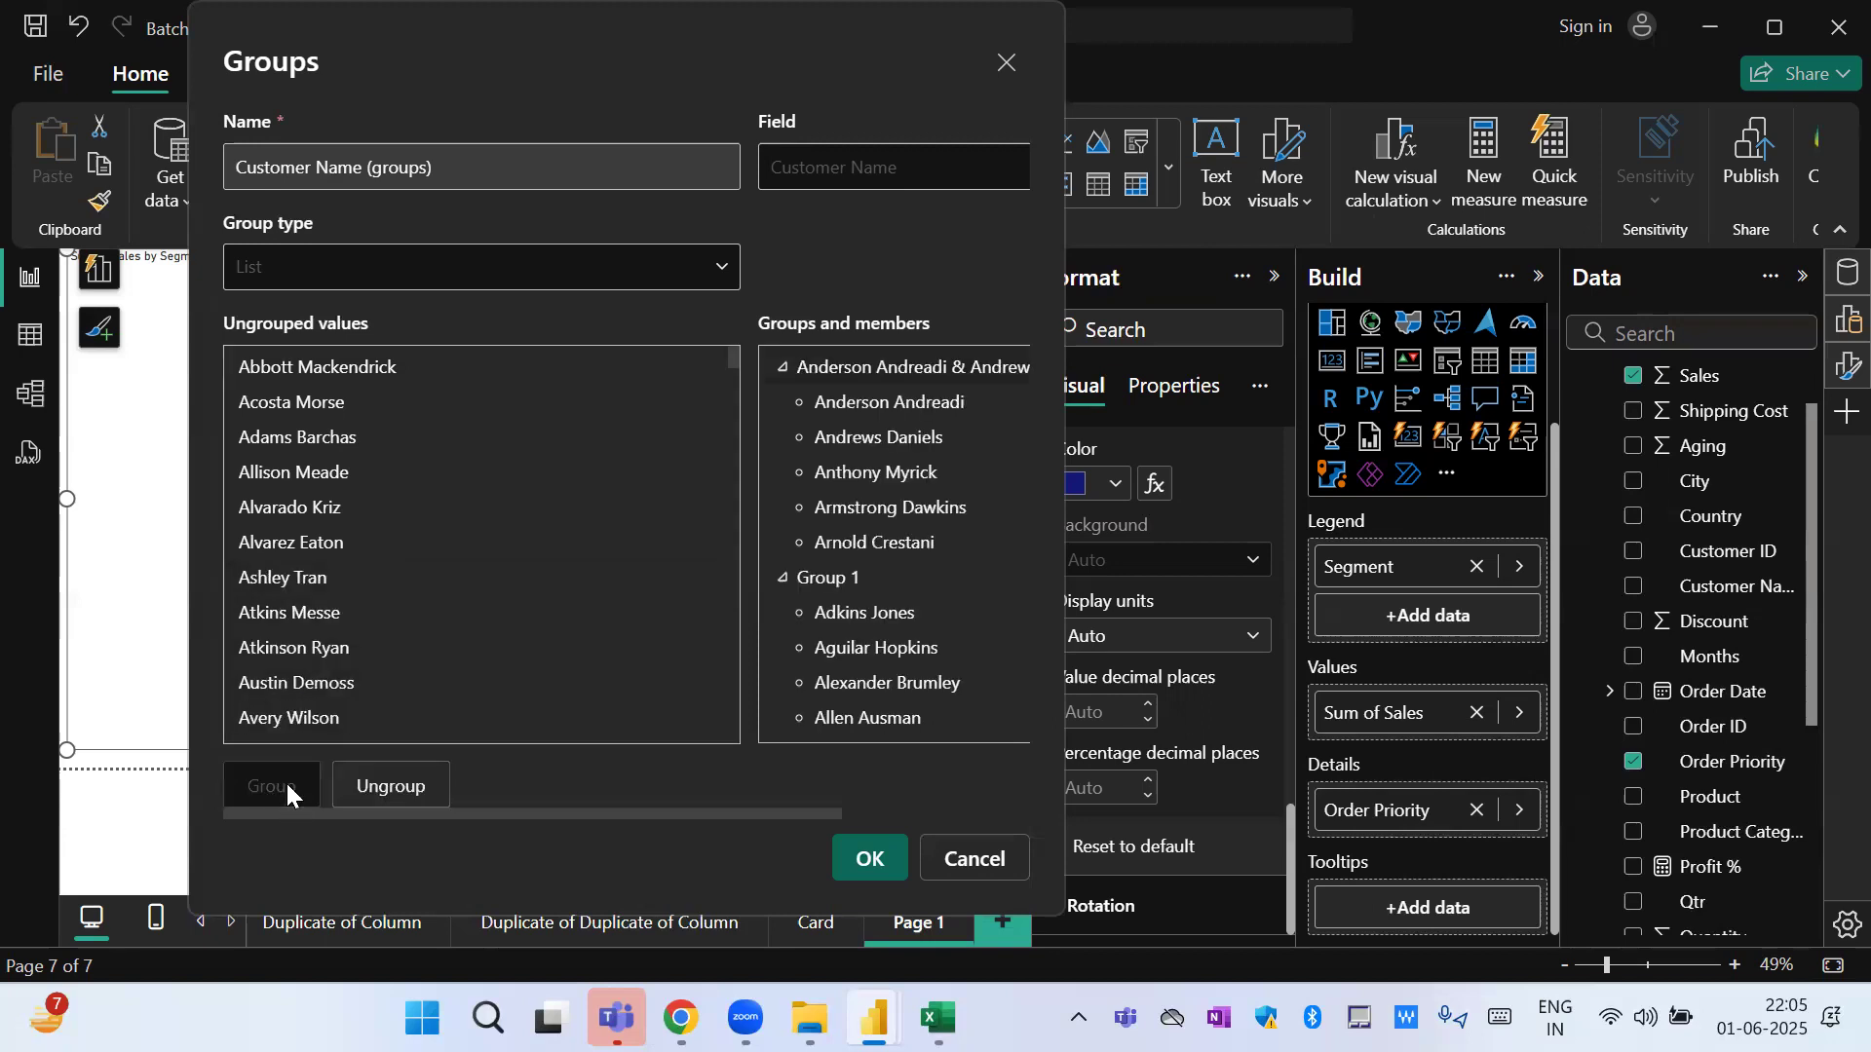
Rename the second customer group as Group 2, include an Other group for all ungrouped values, and apply the grouping.
{"action": "double_click", "coordinate": [890, 370]}
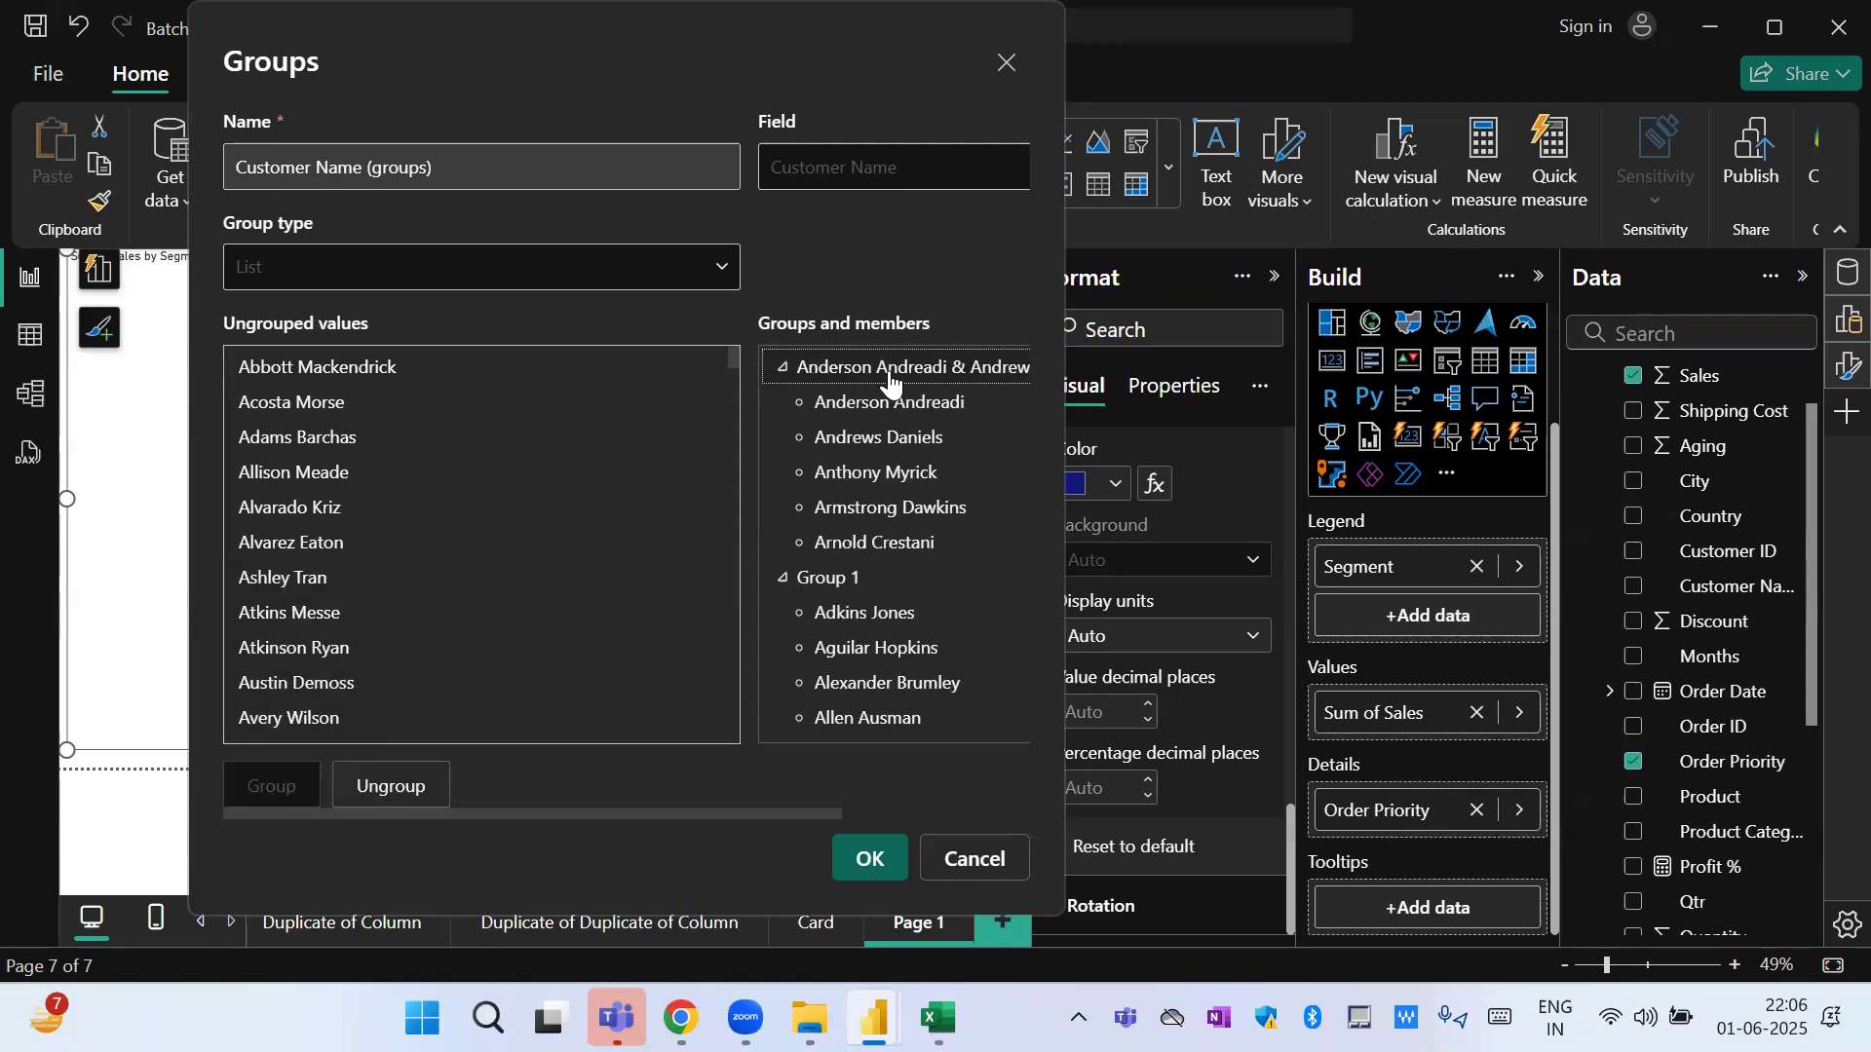
{"action": "type", "text": "Group 2"}
{"action": "key", "text": "Return"}
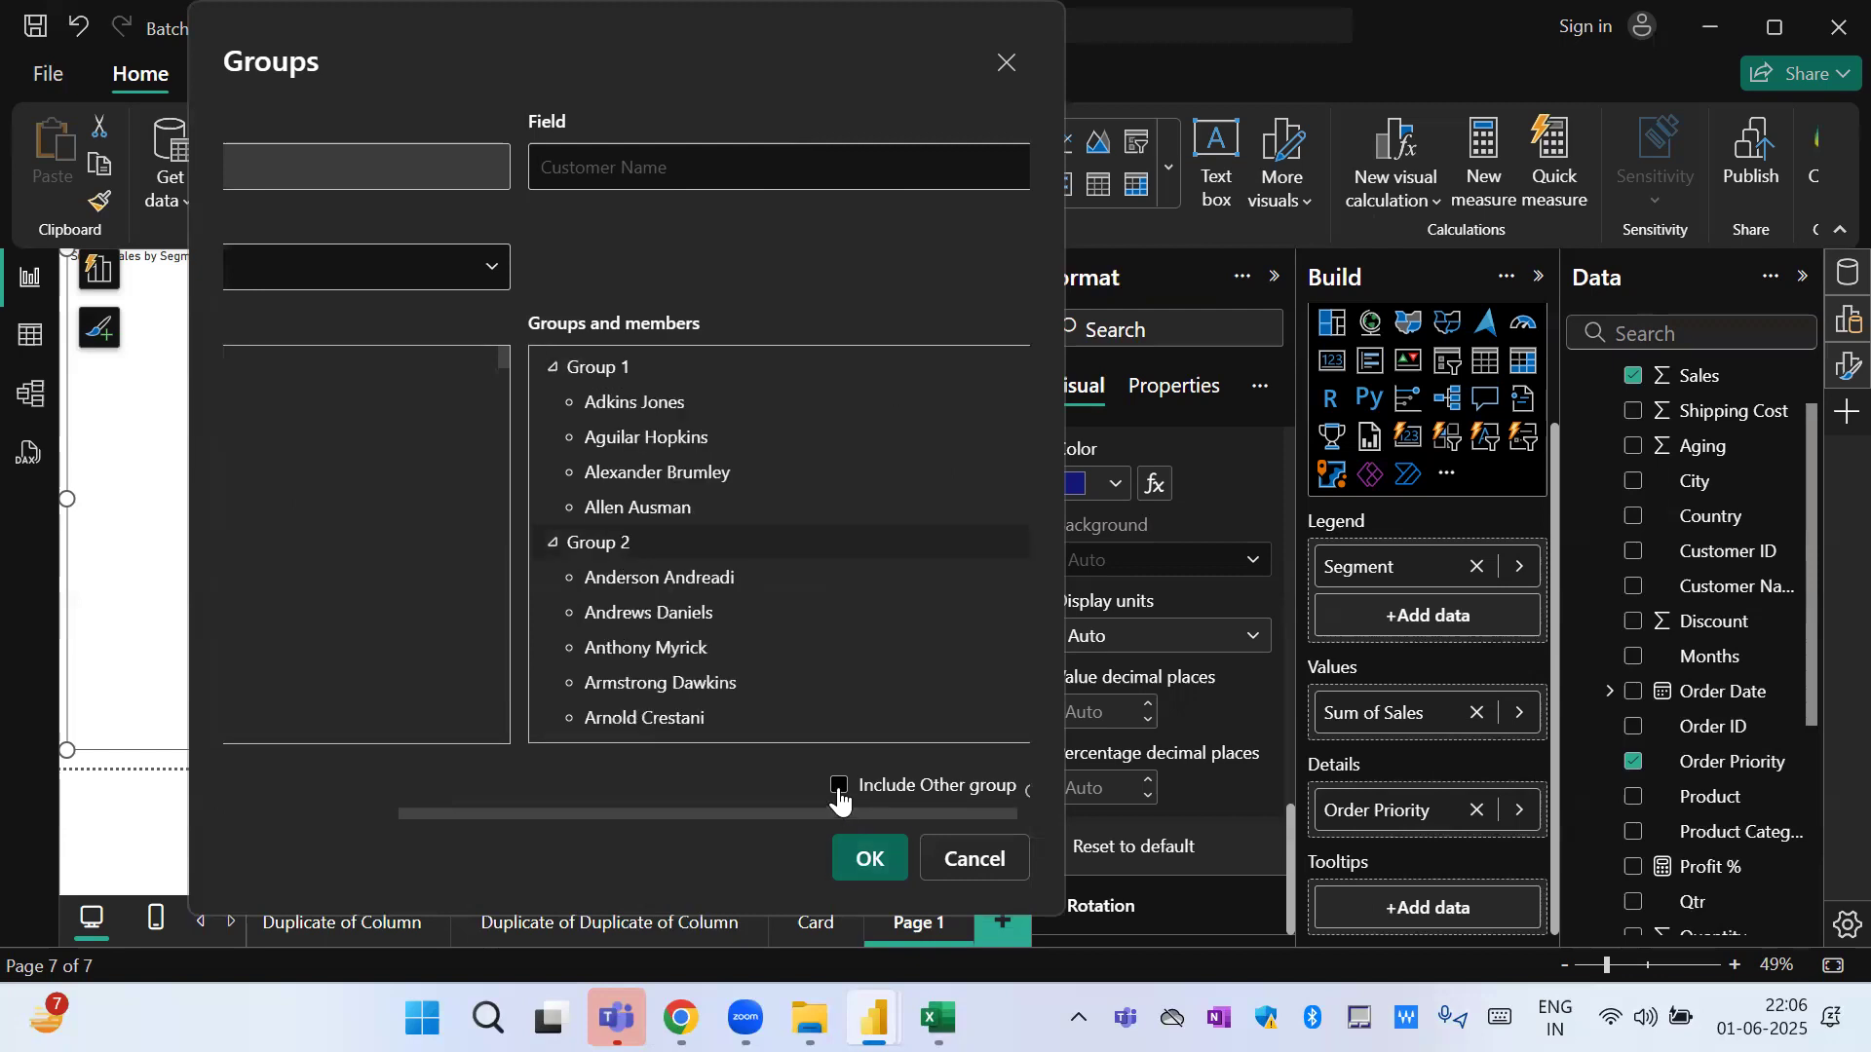
{"action": "left_click", "coordinate": [840, 791]}
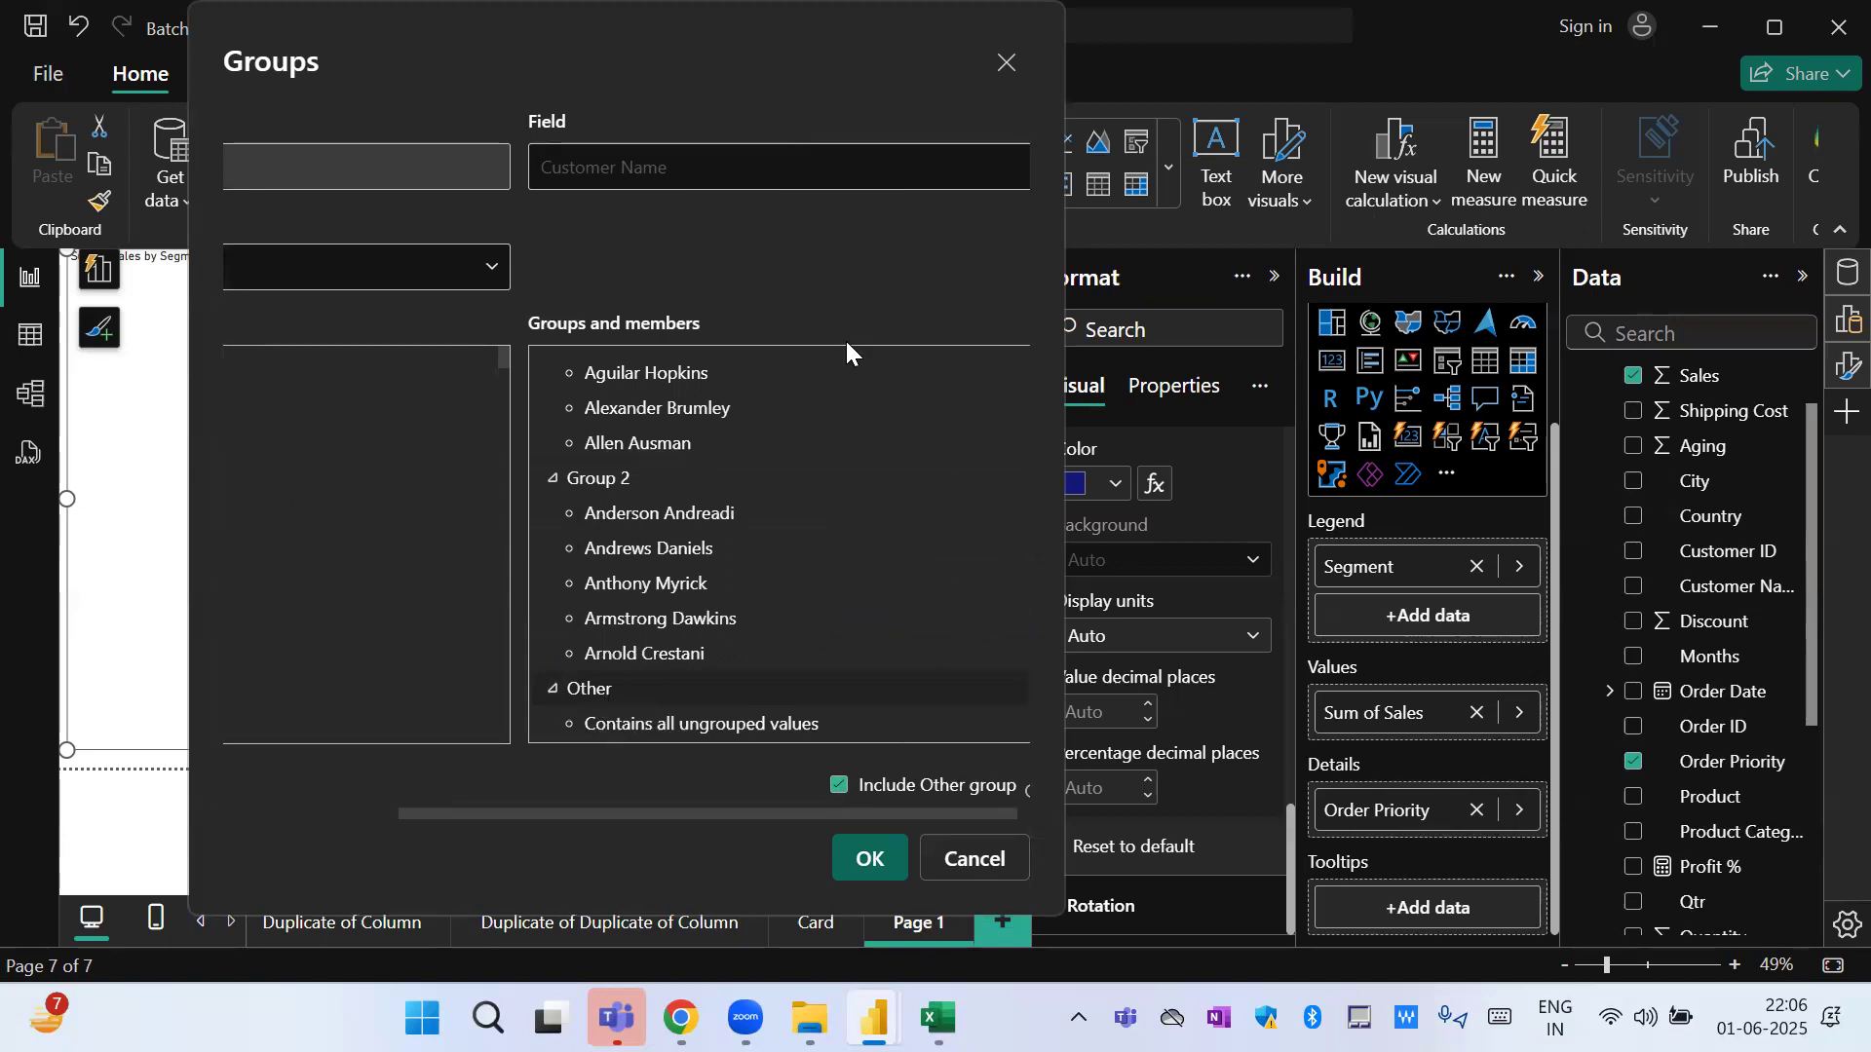
{"action": "left_click", "coordinate": [876, 864]}
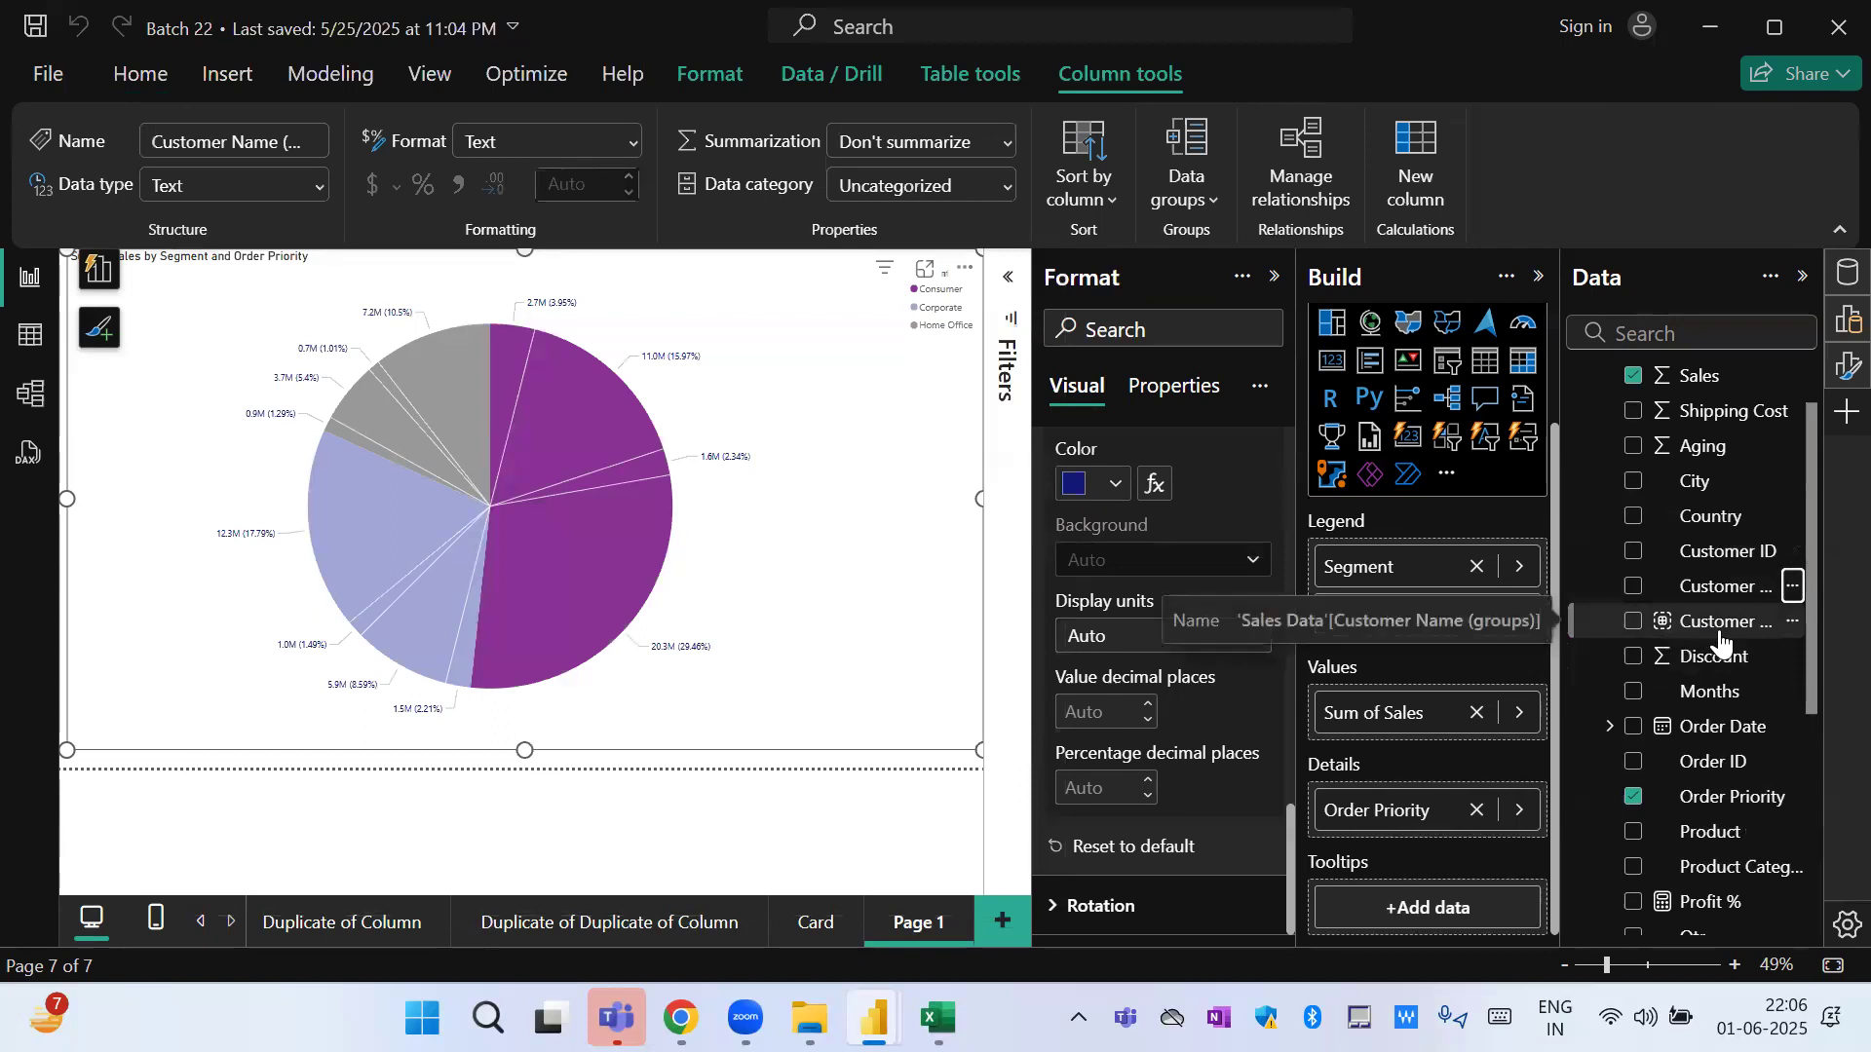
Replace Segment with Customer Name (groups) in the pie chart's legend and remove Order Priority from its details.
{"action": "left_click_drag", "start_coordinate": [1721, 642], "coordinate": [1471, 584]}
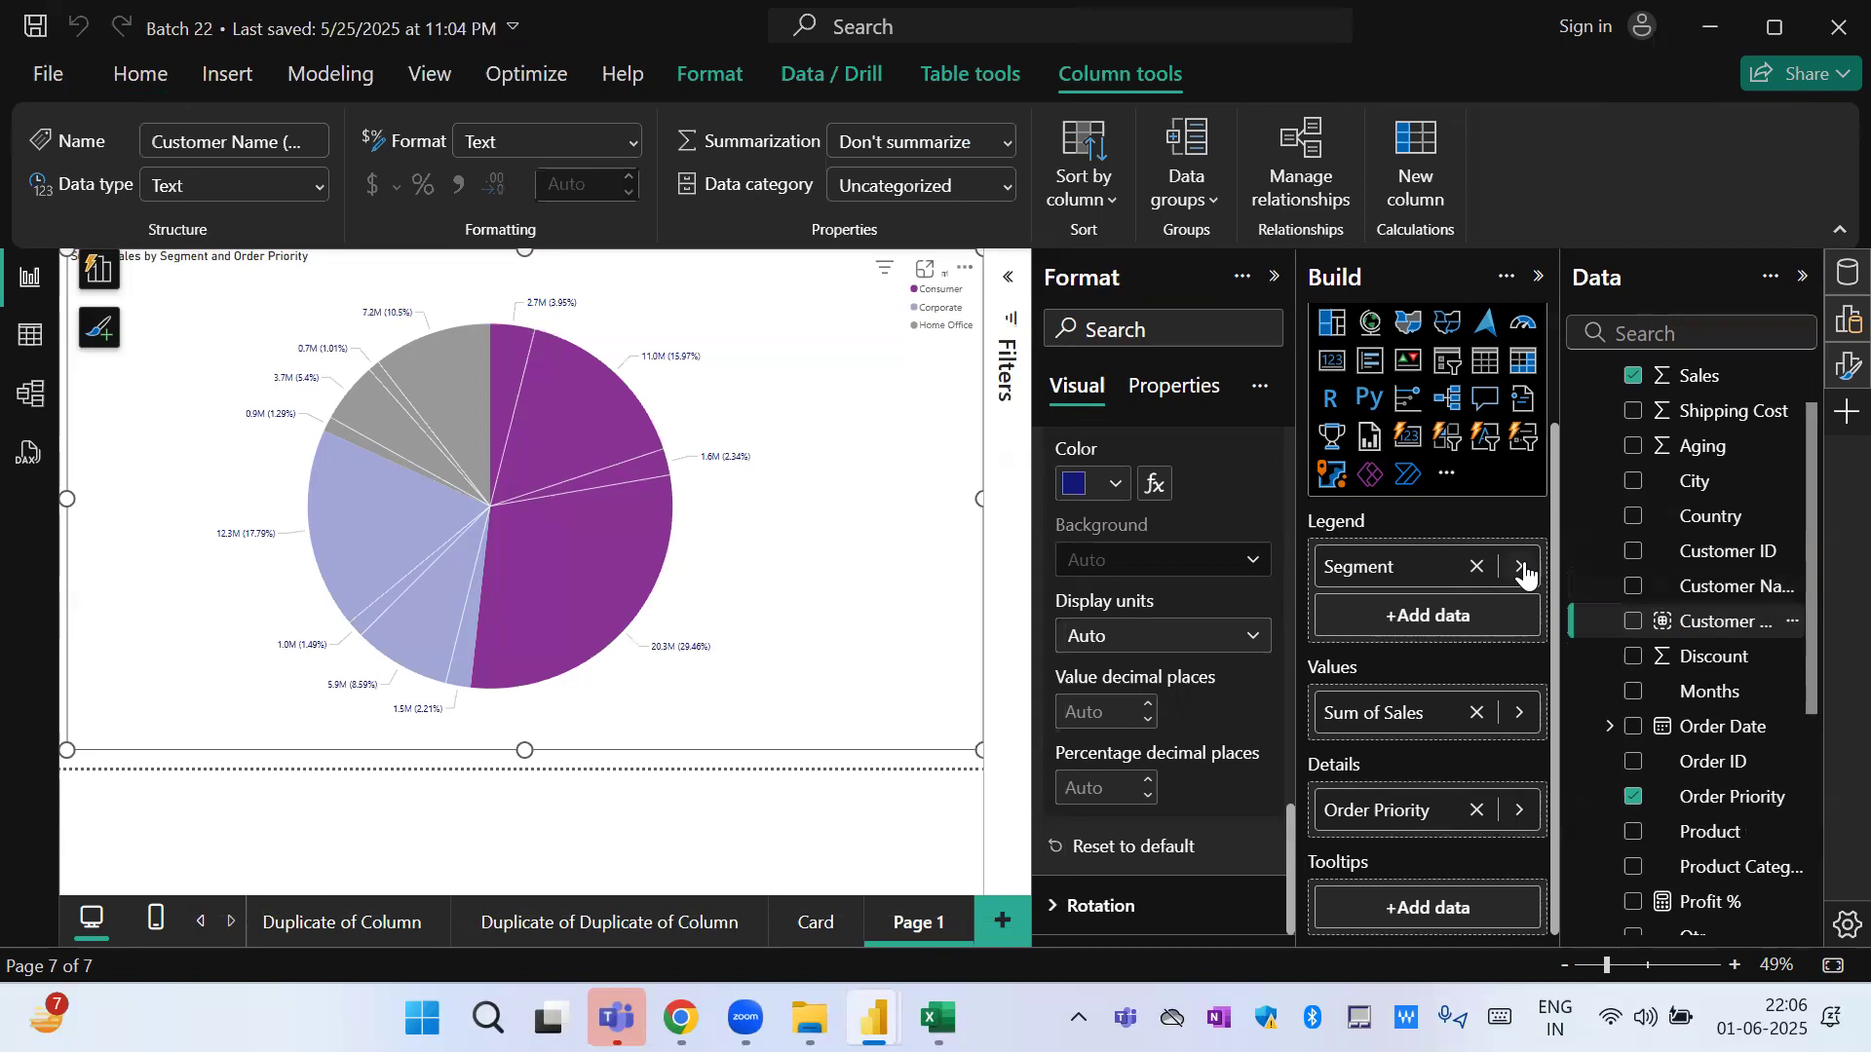
{"action": "left_click_drag", "start_coordinate": [1722, 633], "coordinate": [1418, 589]}
{"action": "left_click", "coordinate": [1476, 567]}
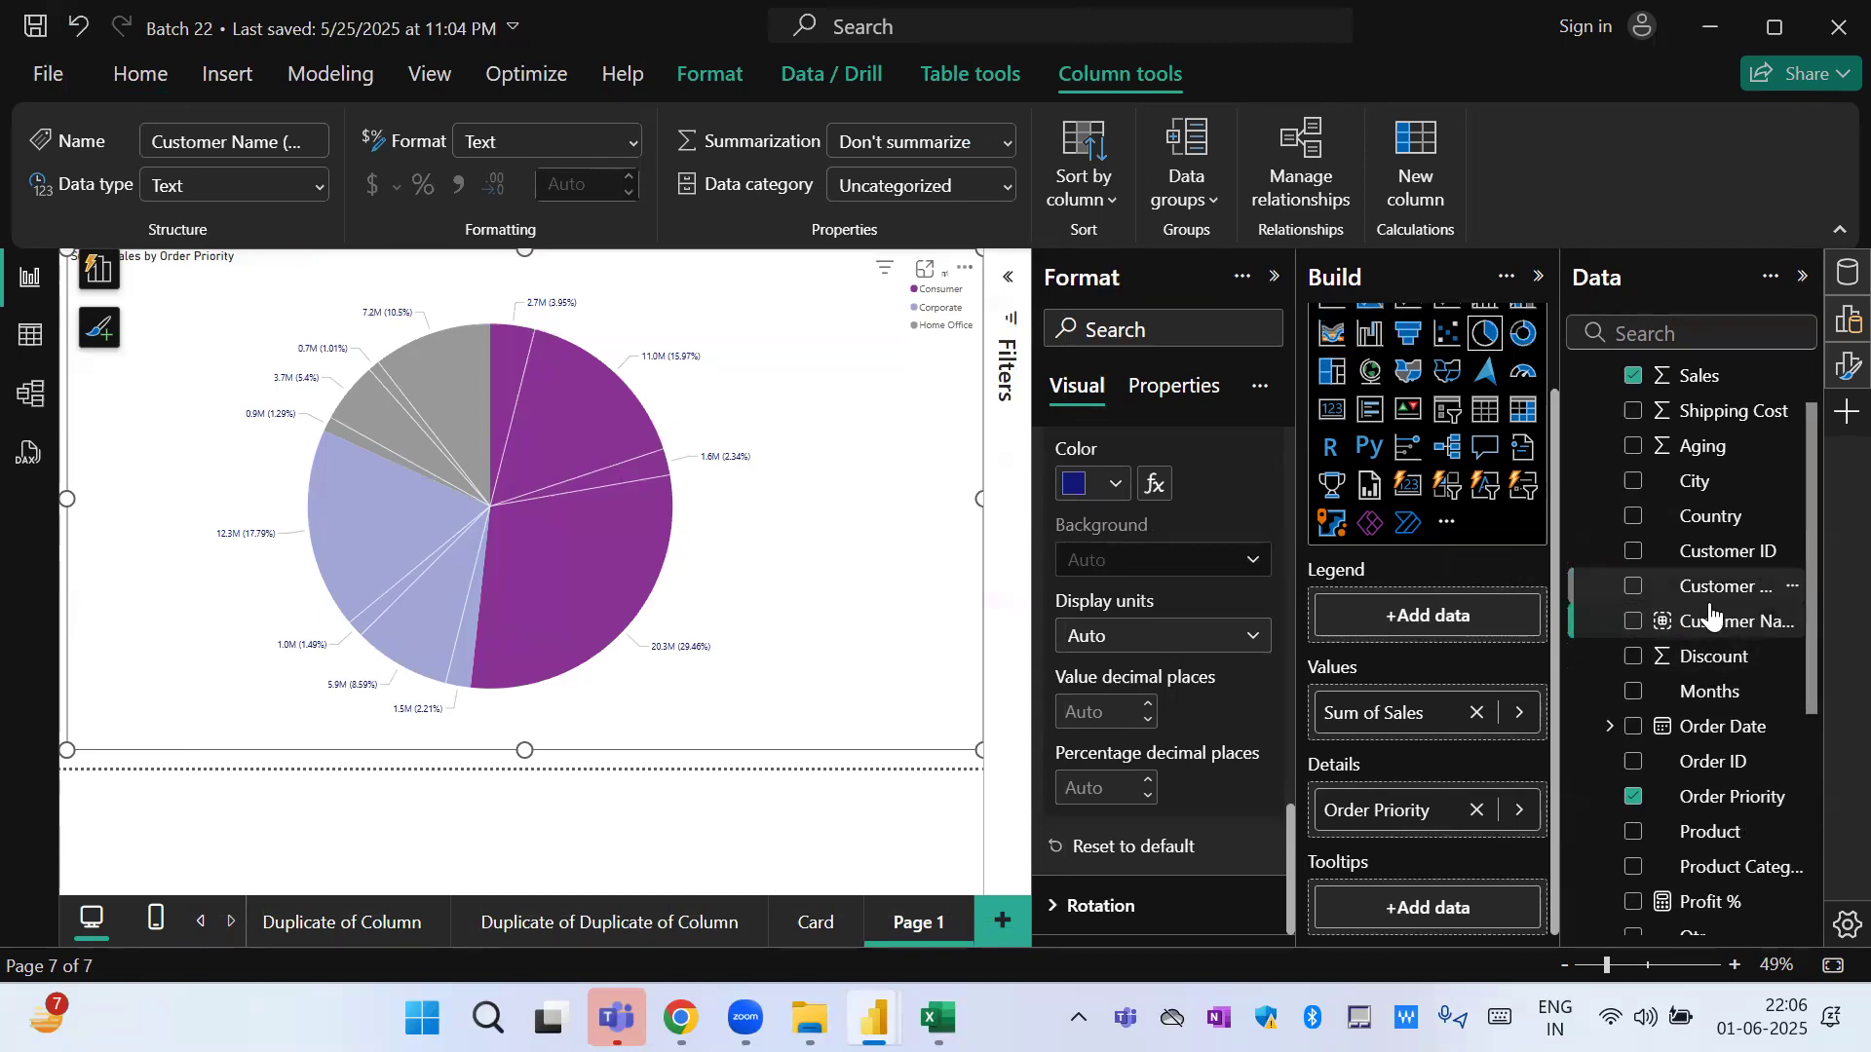
{"action": "left_click_drag", "start_coordinate": [1704, 624], "coordinate": [1430, 630]}
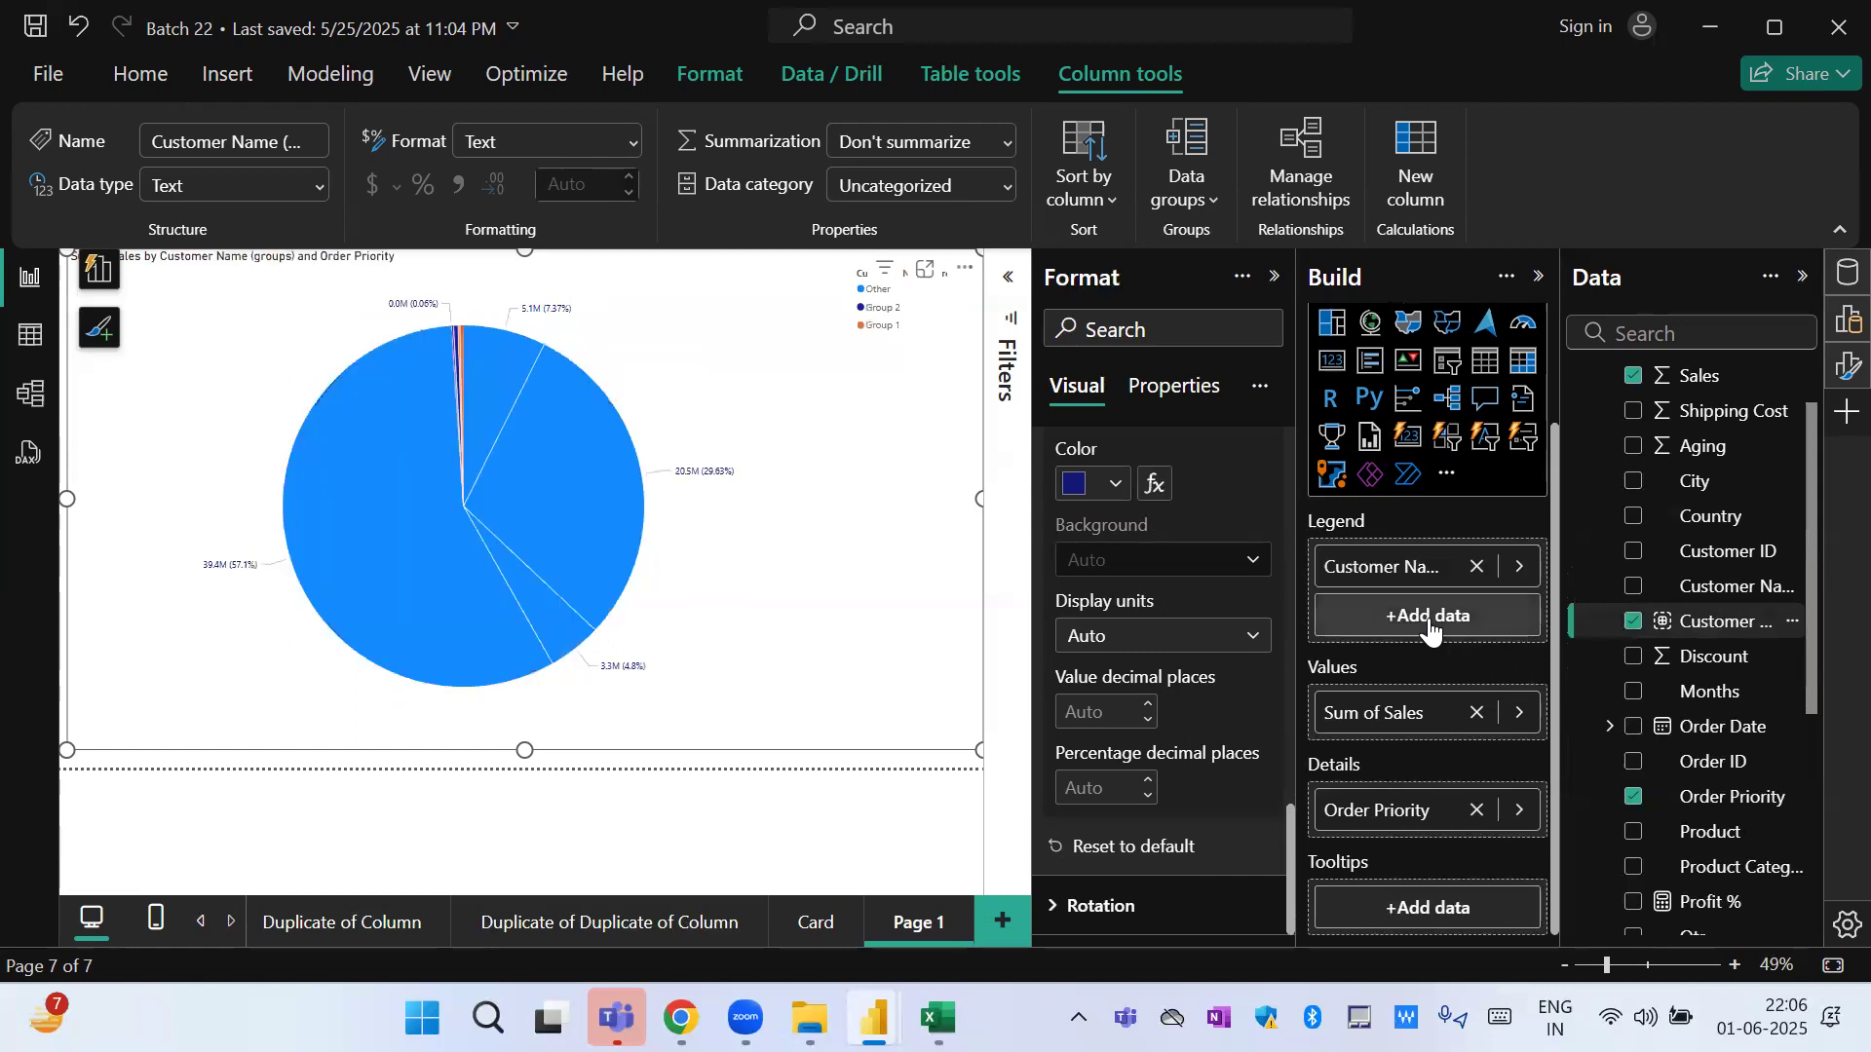
{"action": "left_click", "coordinate": [1477, 811]}
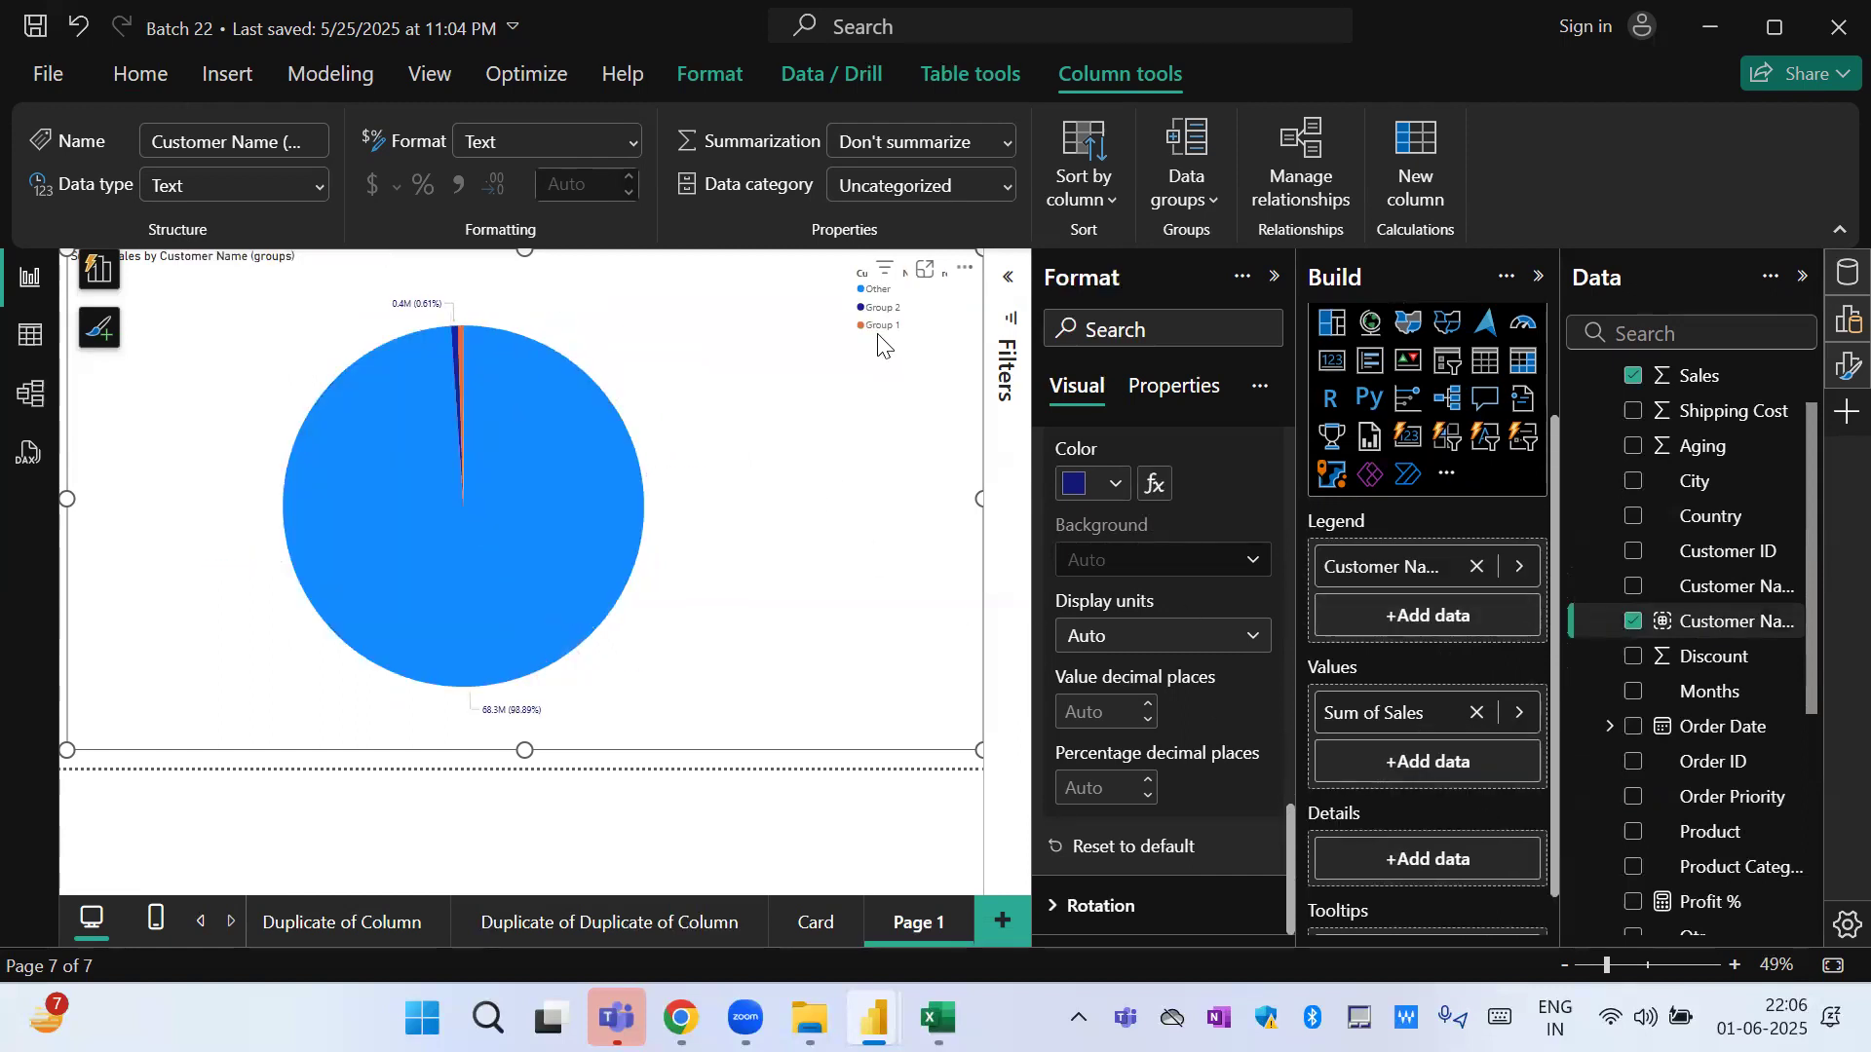
{"action": "mouse_move", "coordinate": [460, 355]}
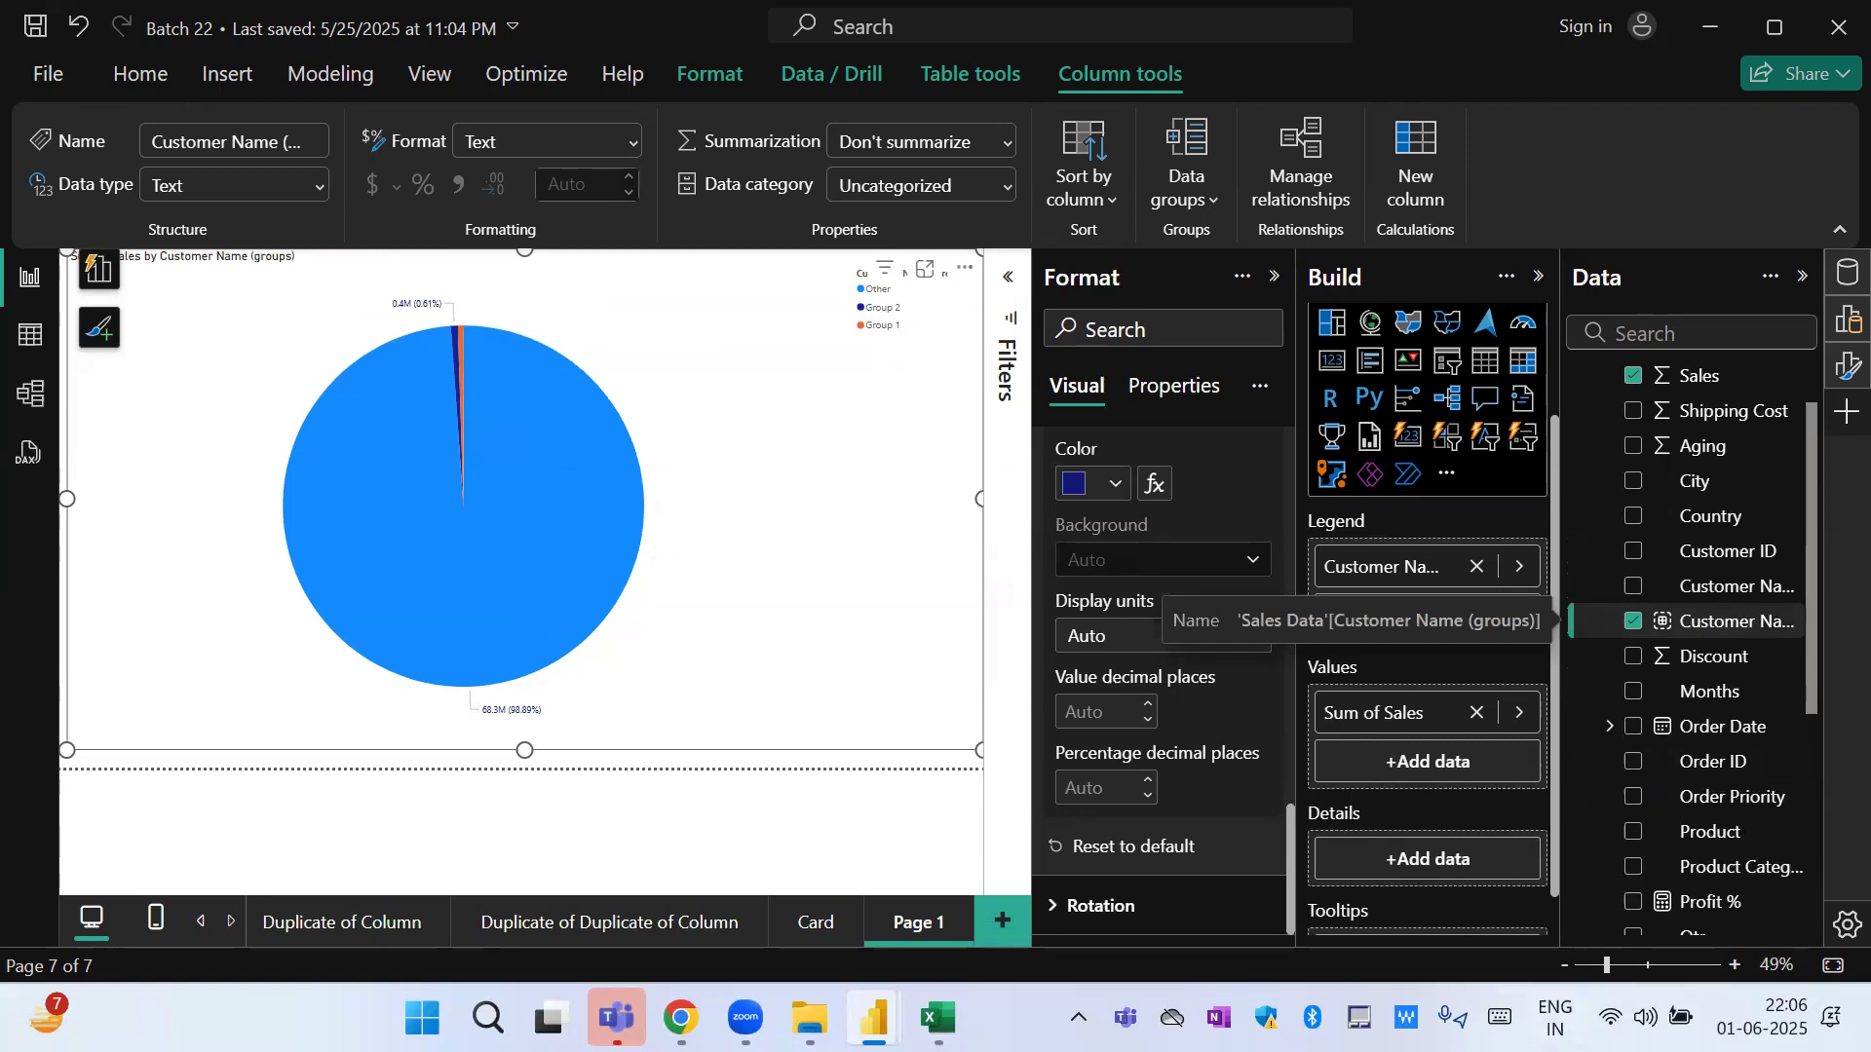
Switch to the Book1 workbook in Excel and enter B2B, B2C, B2G and B2A in cells F3 to F6.
{"action": "mouse_move", "coordinate": [938, 1018]}
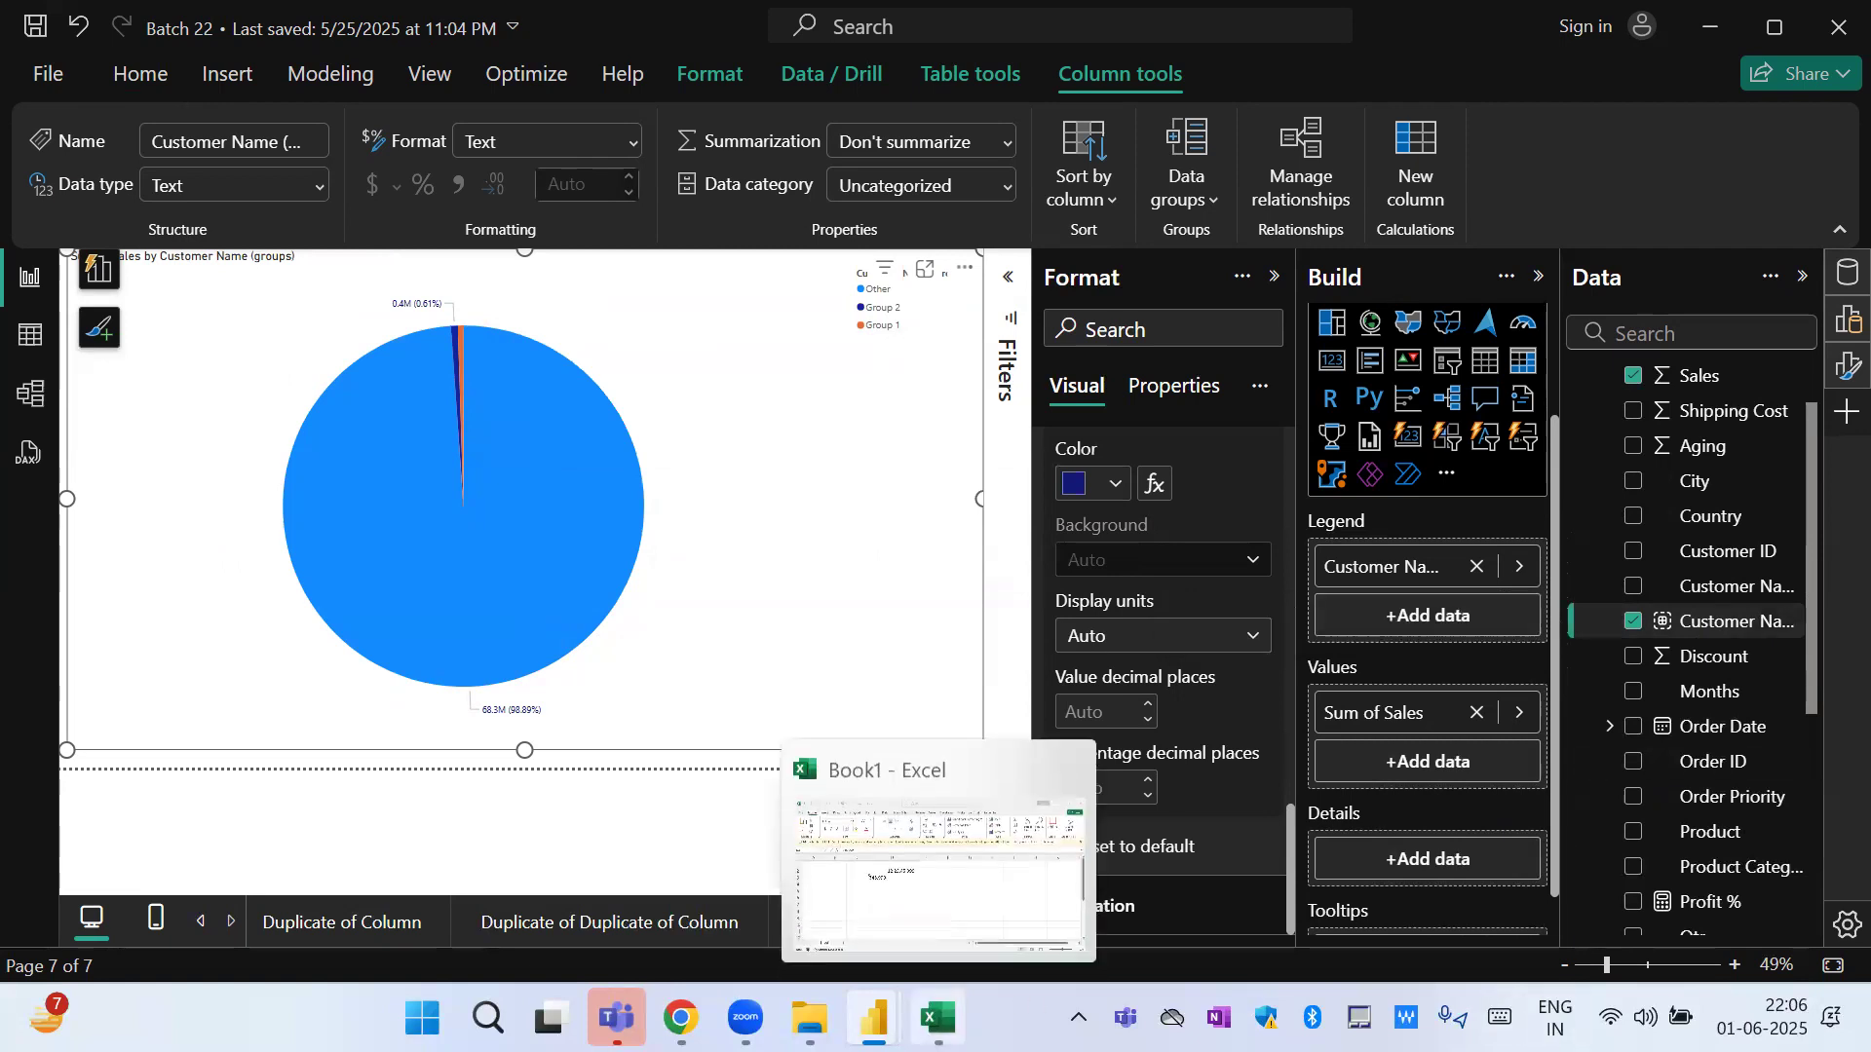
{"action": "left_click", "coordinate": [951, 908]}
{"action": "left_click", "coordinate": [1028, 514]}
{"action": "type", "text": "B2B"}
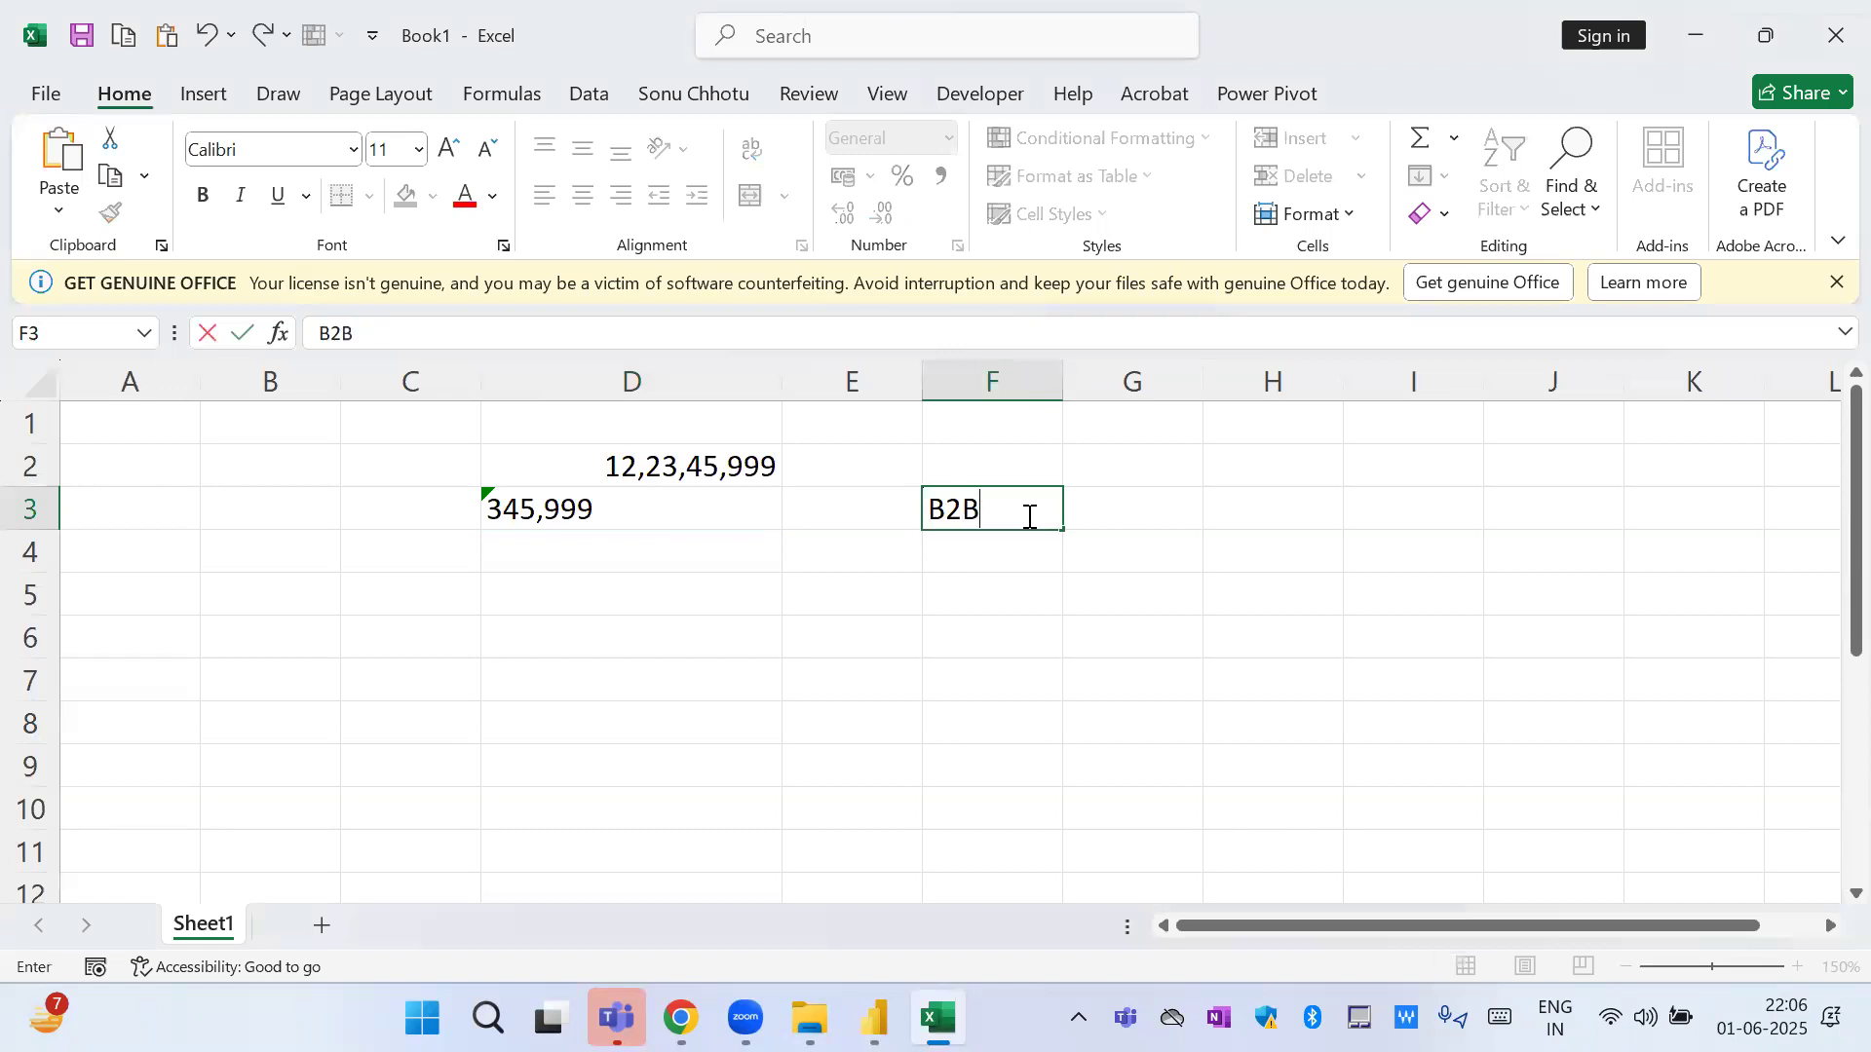
{"action": "key", "text": "Return"}
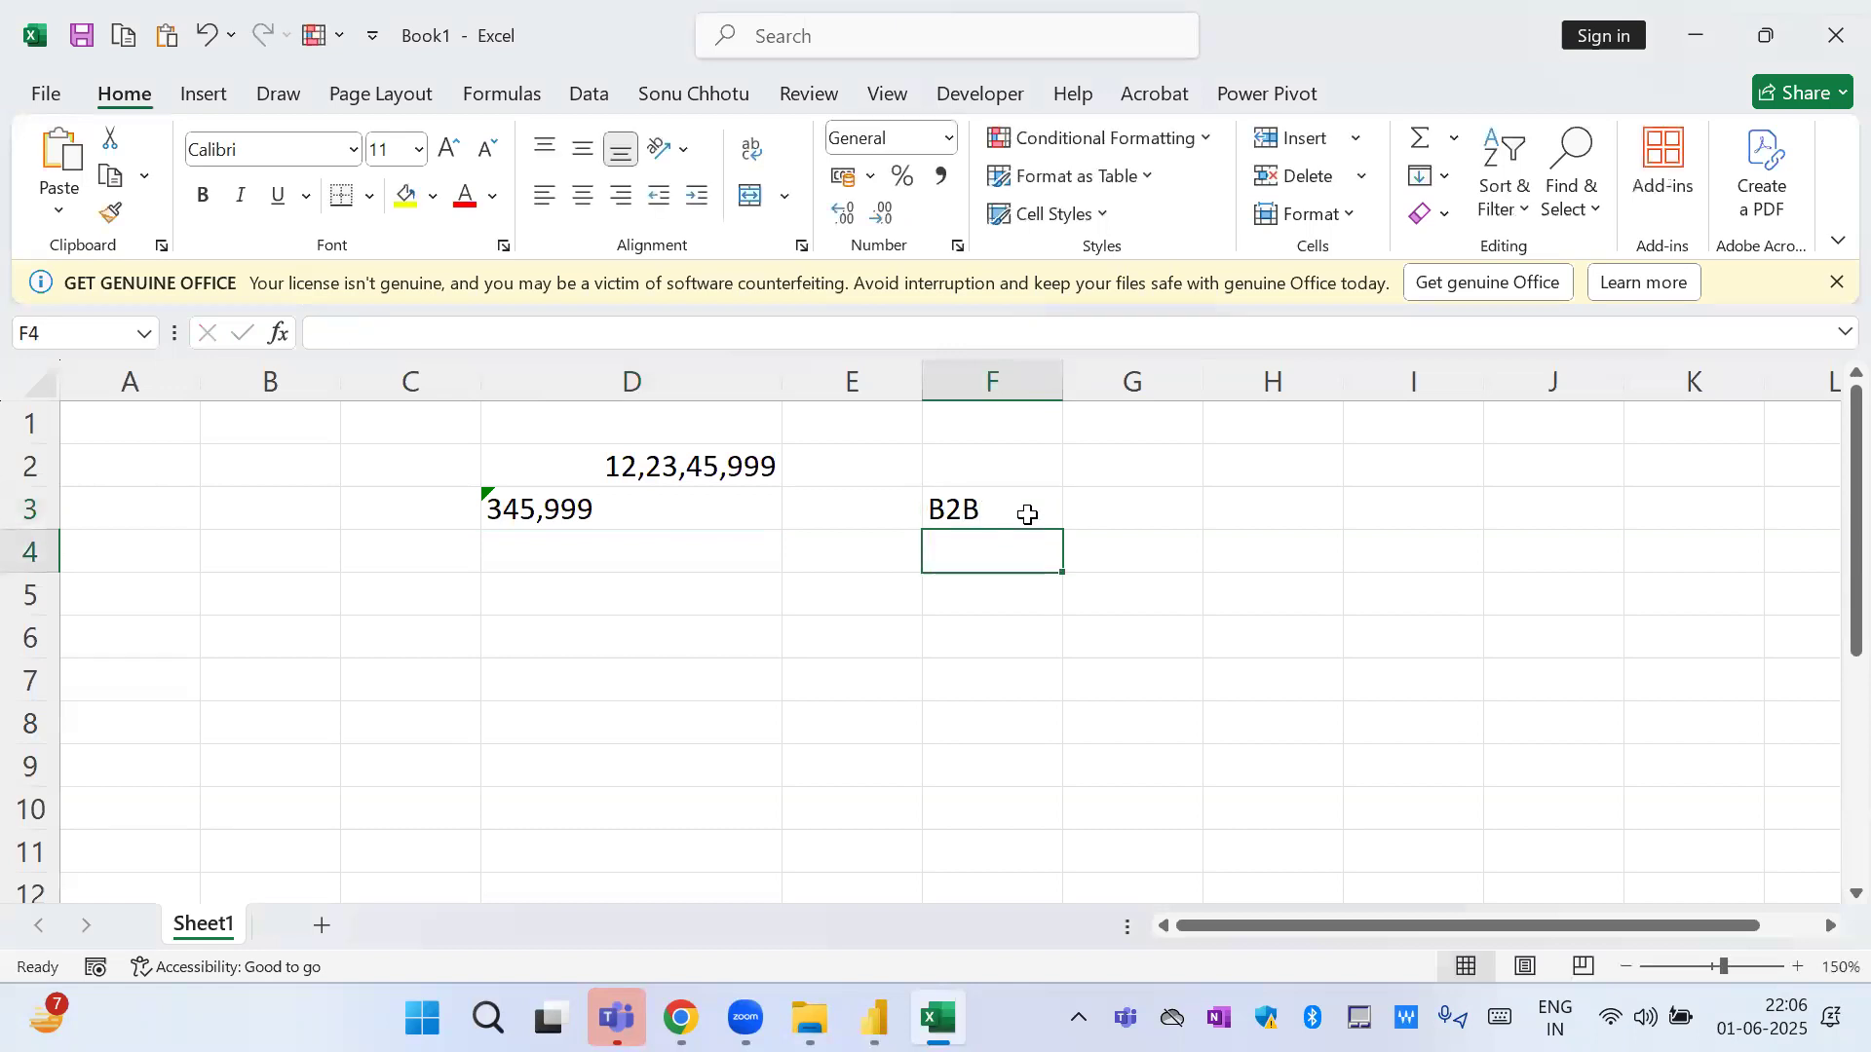
{"action": "type", "text": "B2C"}
{"action": "key", "text": "Return"}
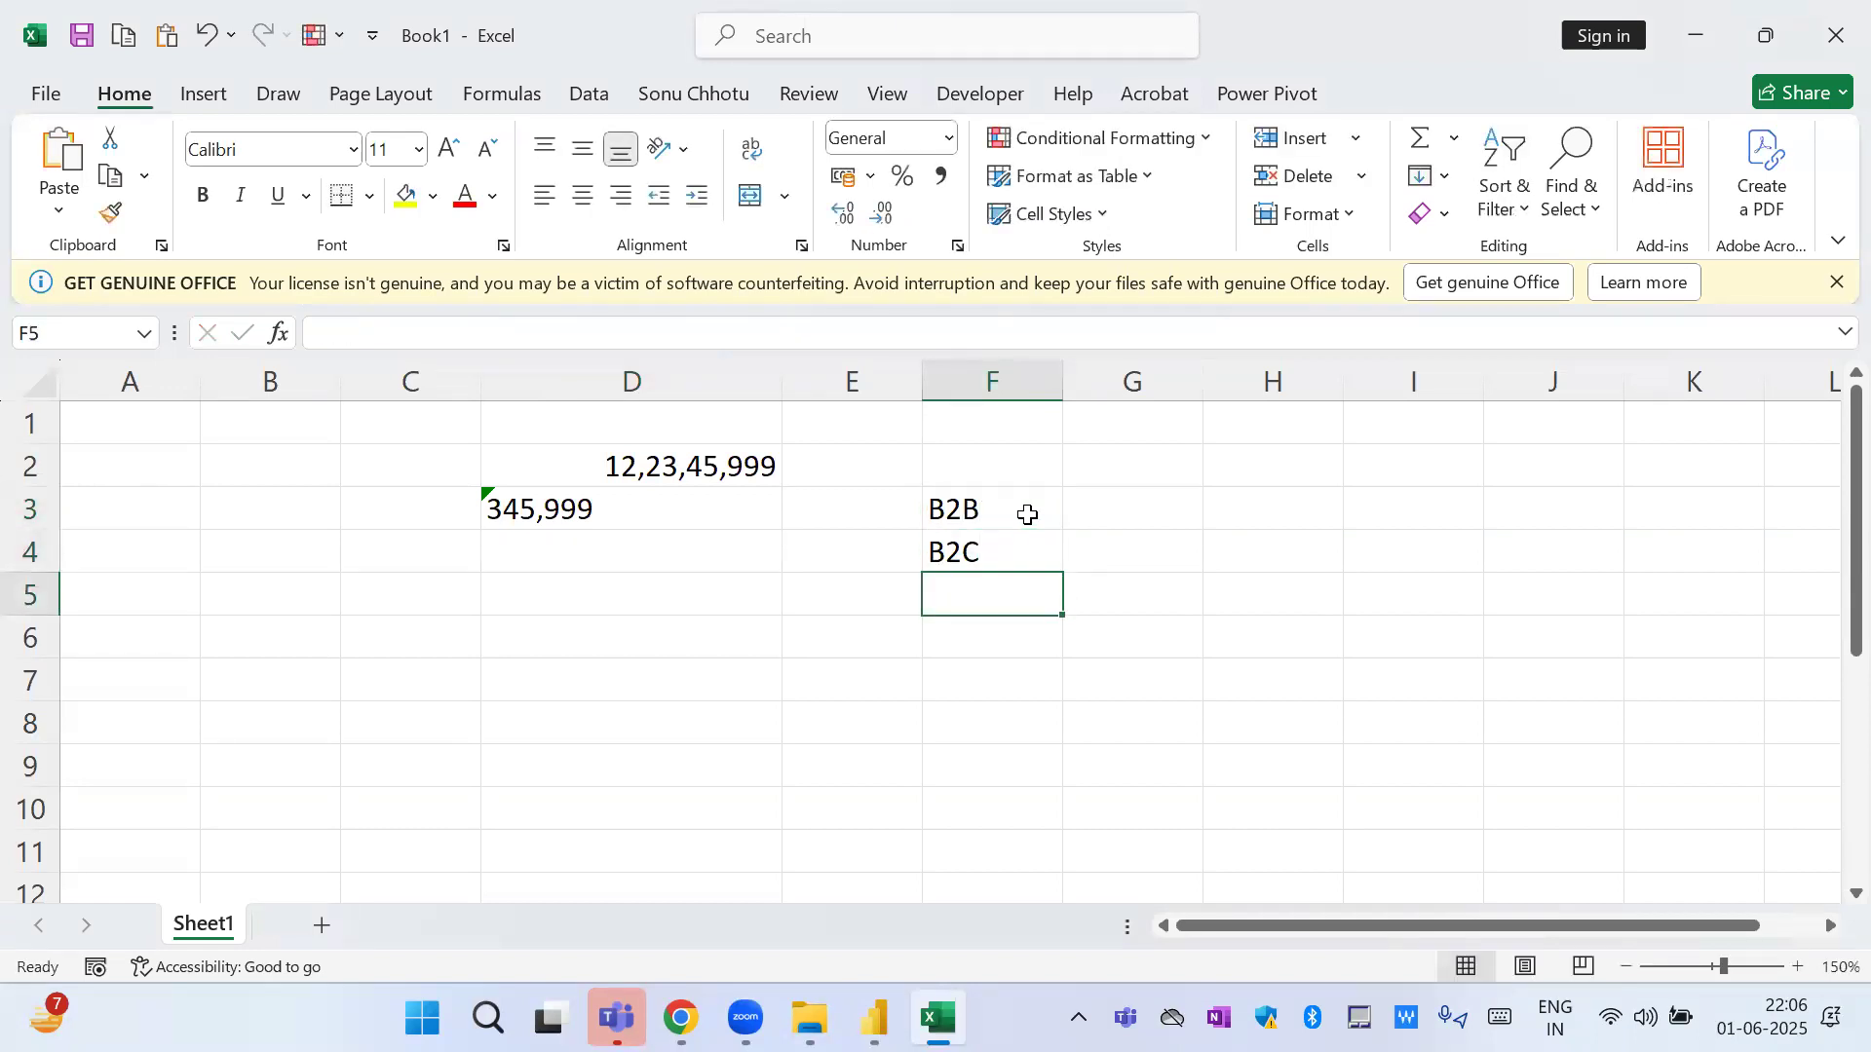
{"action": "type", "text": "B2G"}
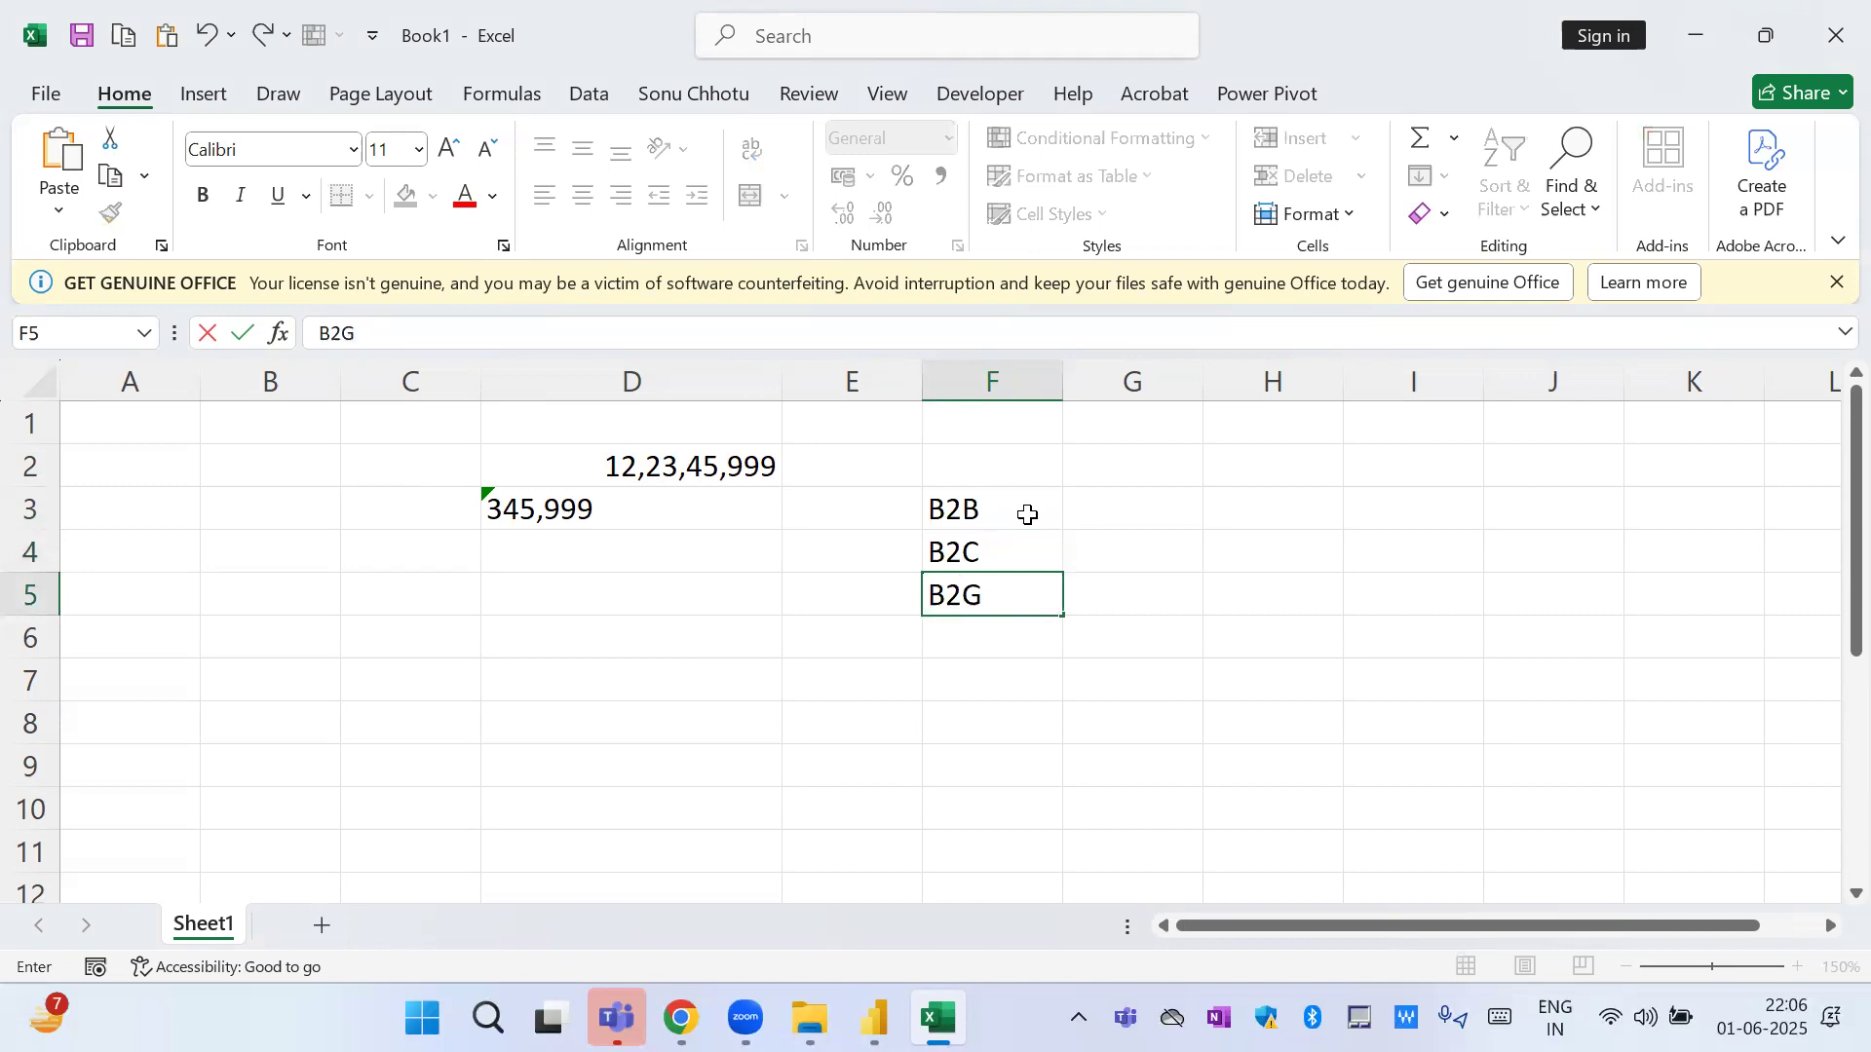
{"action": "key", "text": "Return"}
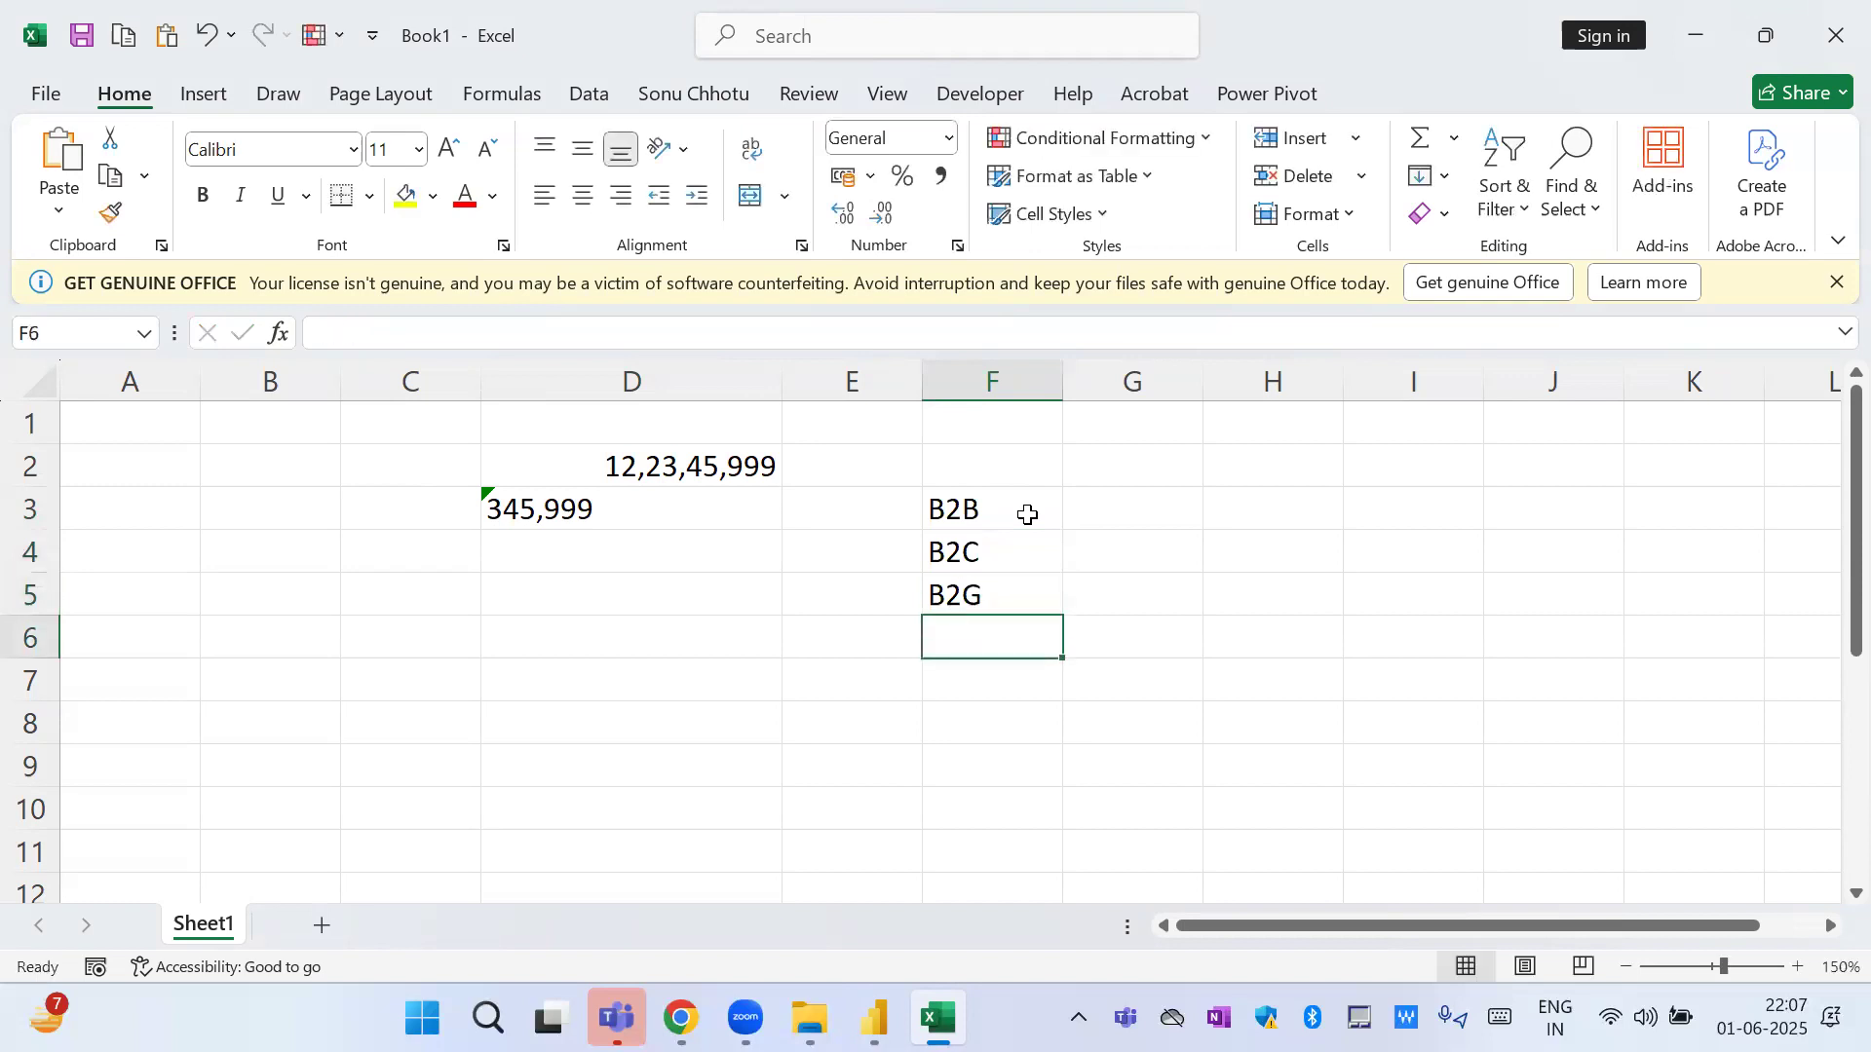
{"action": "type", "text": "B2A"}
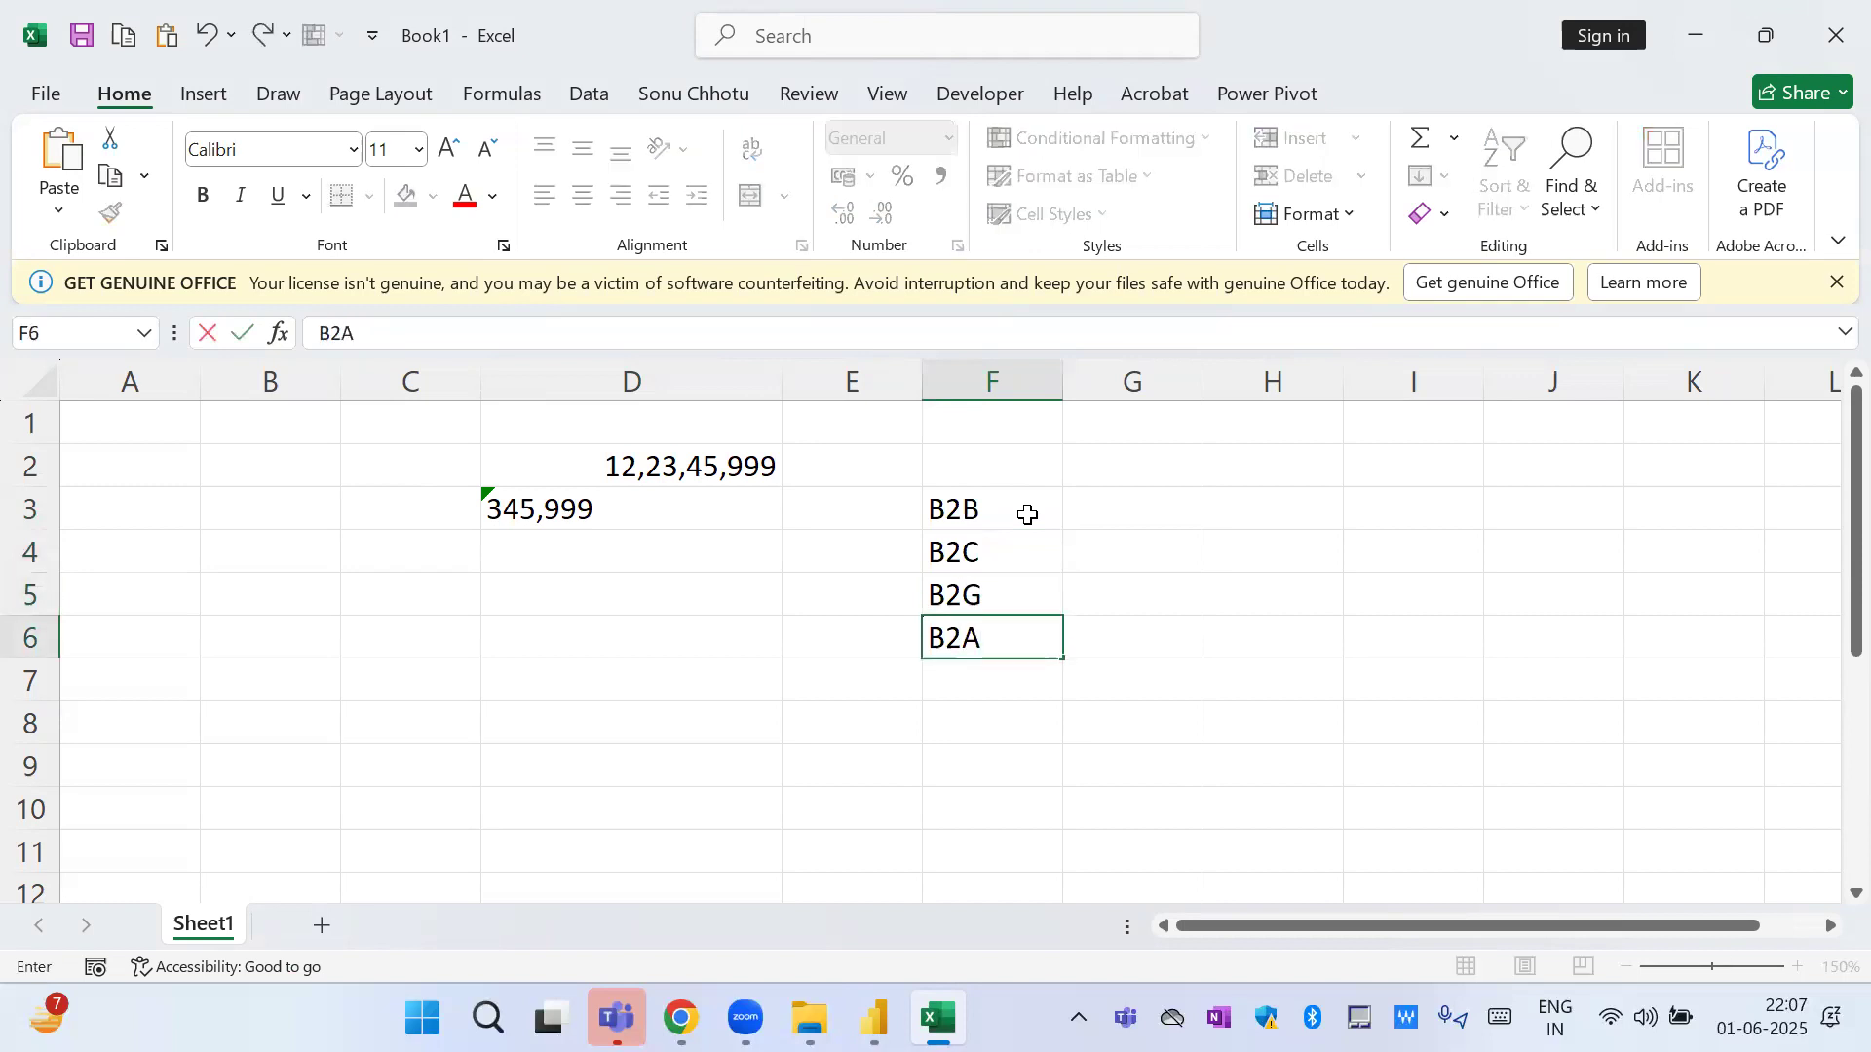
{"action": "key", "text": "Return"}
Enter In Gov in G5 and For Gov in G6, beside B2G and B2A.
{"action": "key", "text": "Up"}
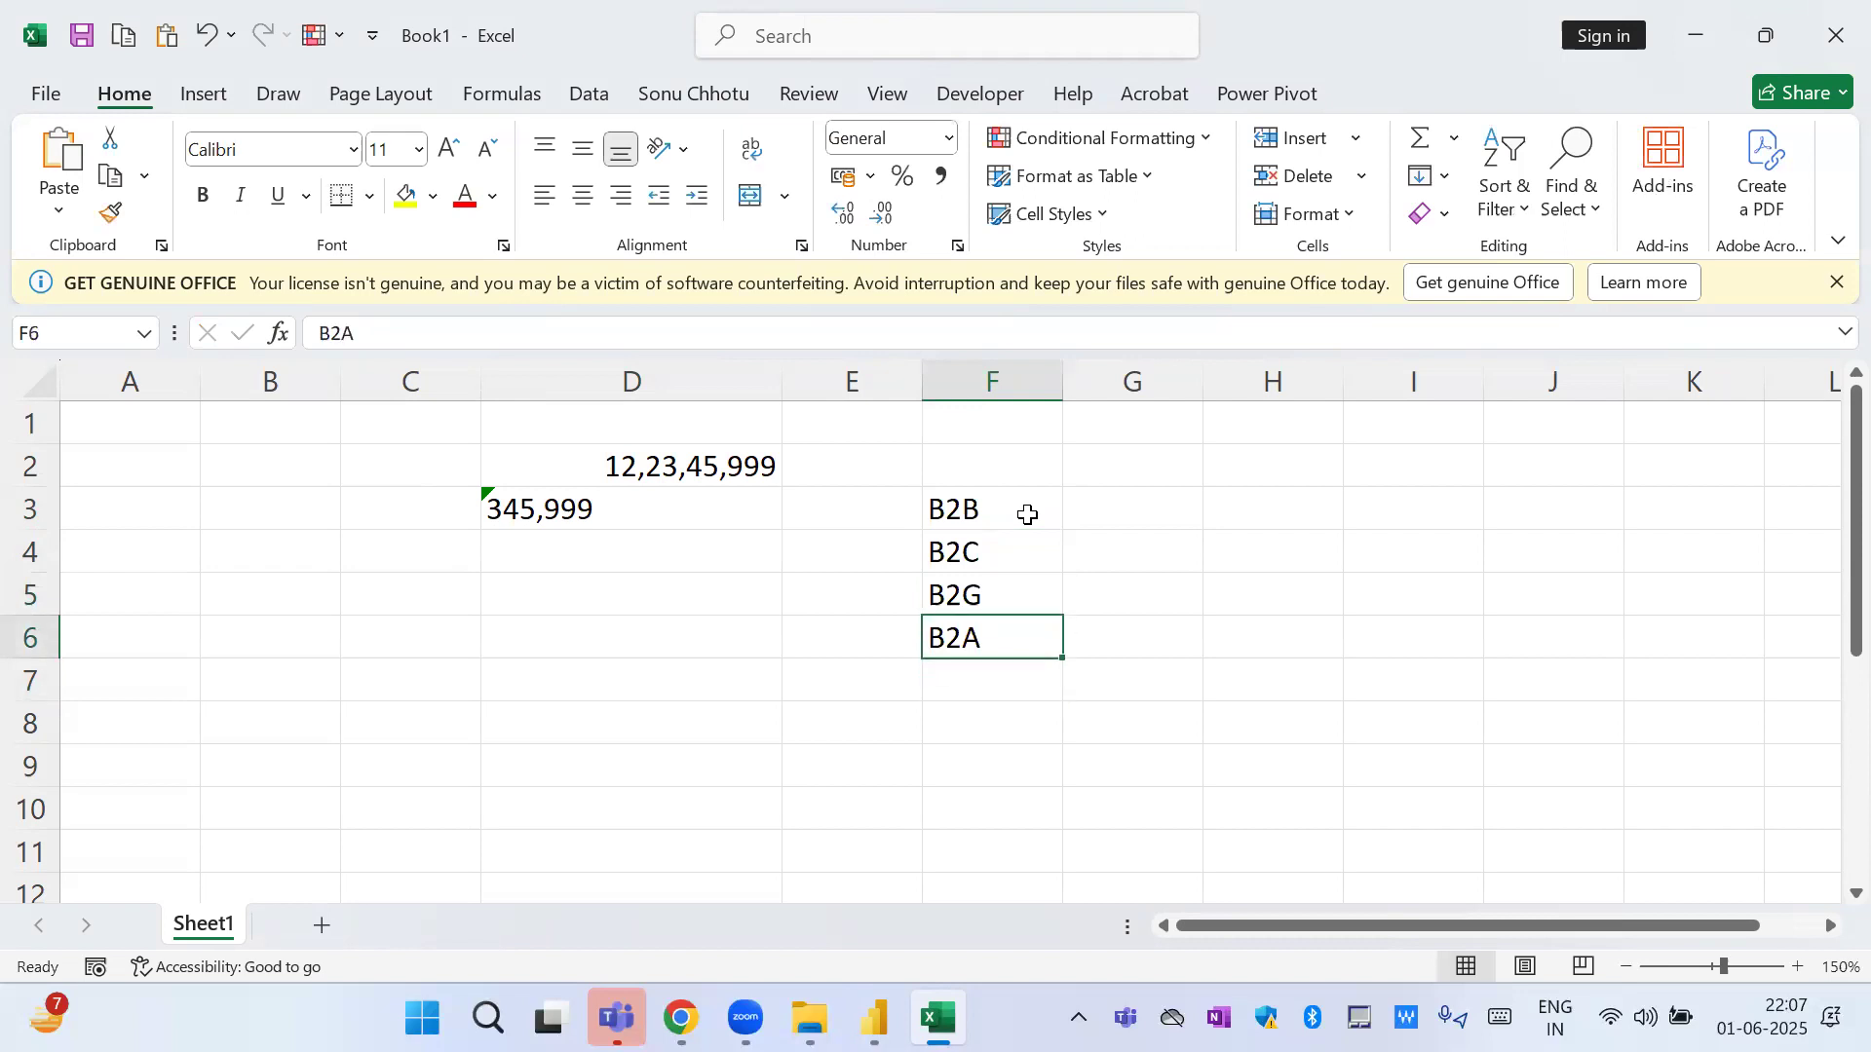
{"action": "key", "text": "Up"}
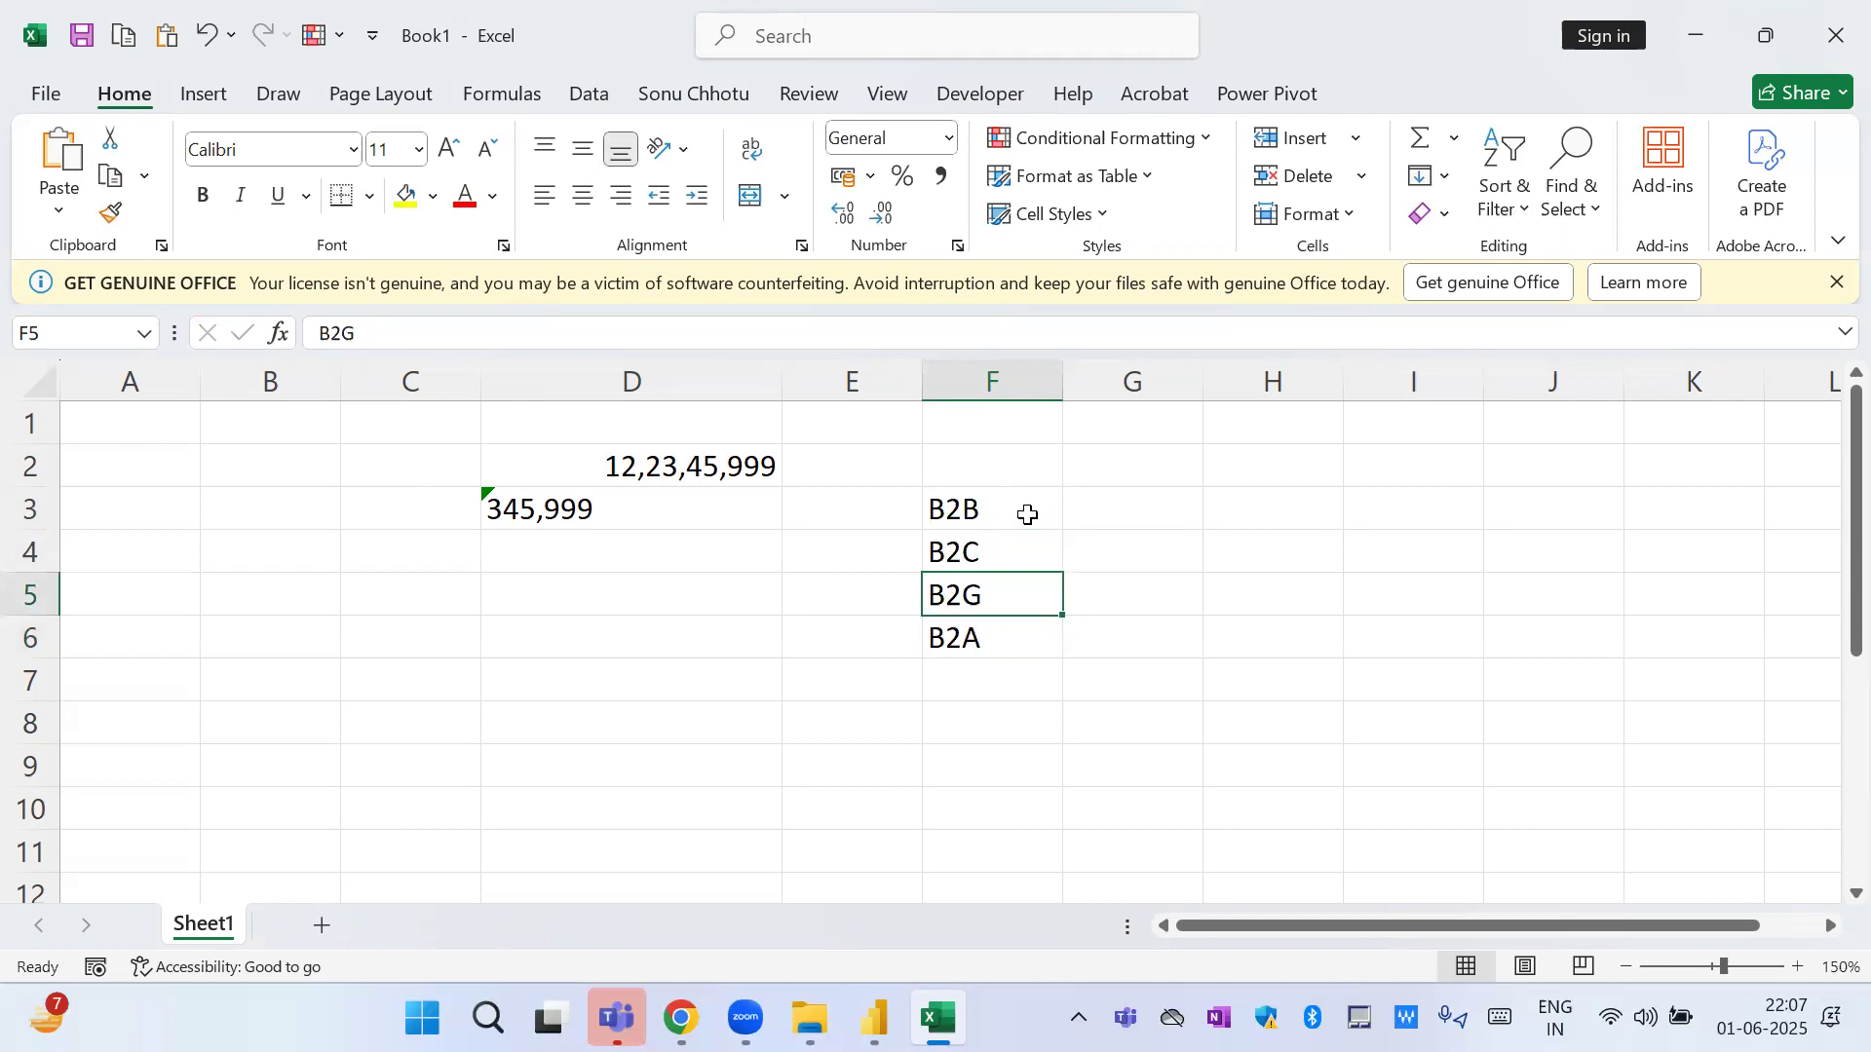
{"action": "key", "text": "Right"}
{"action": "type", "text": "In "}
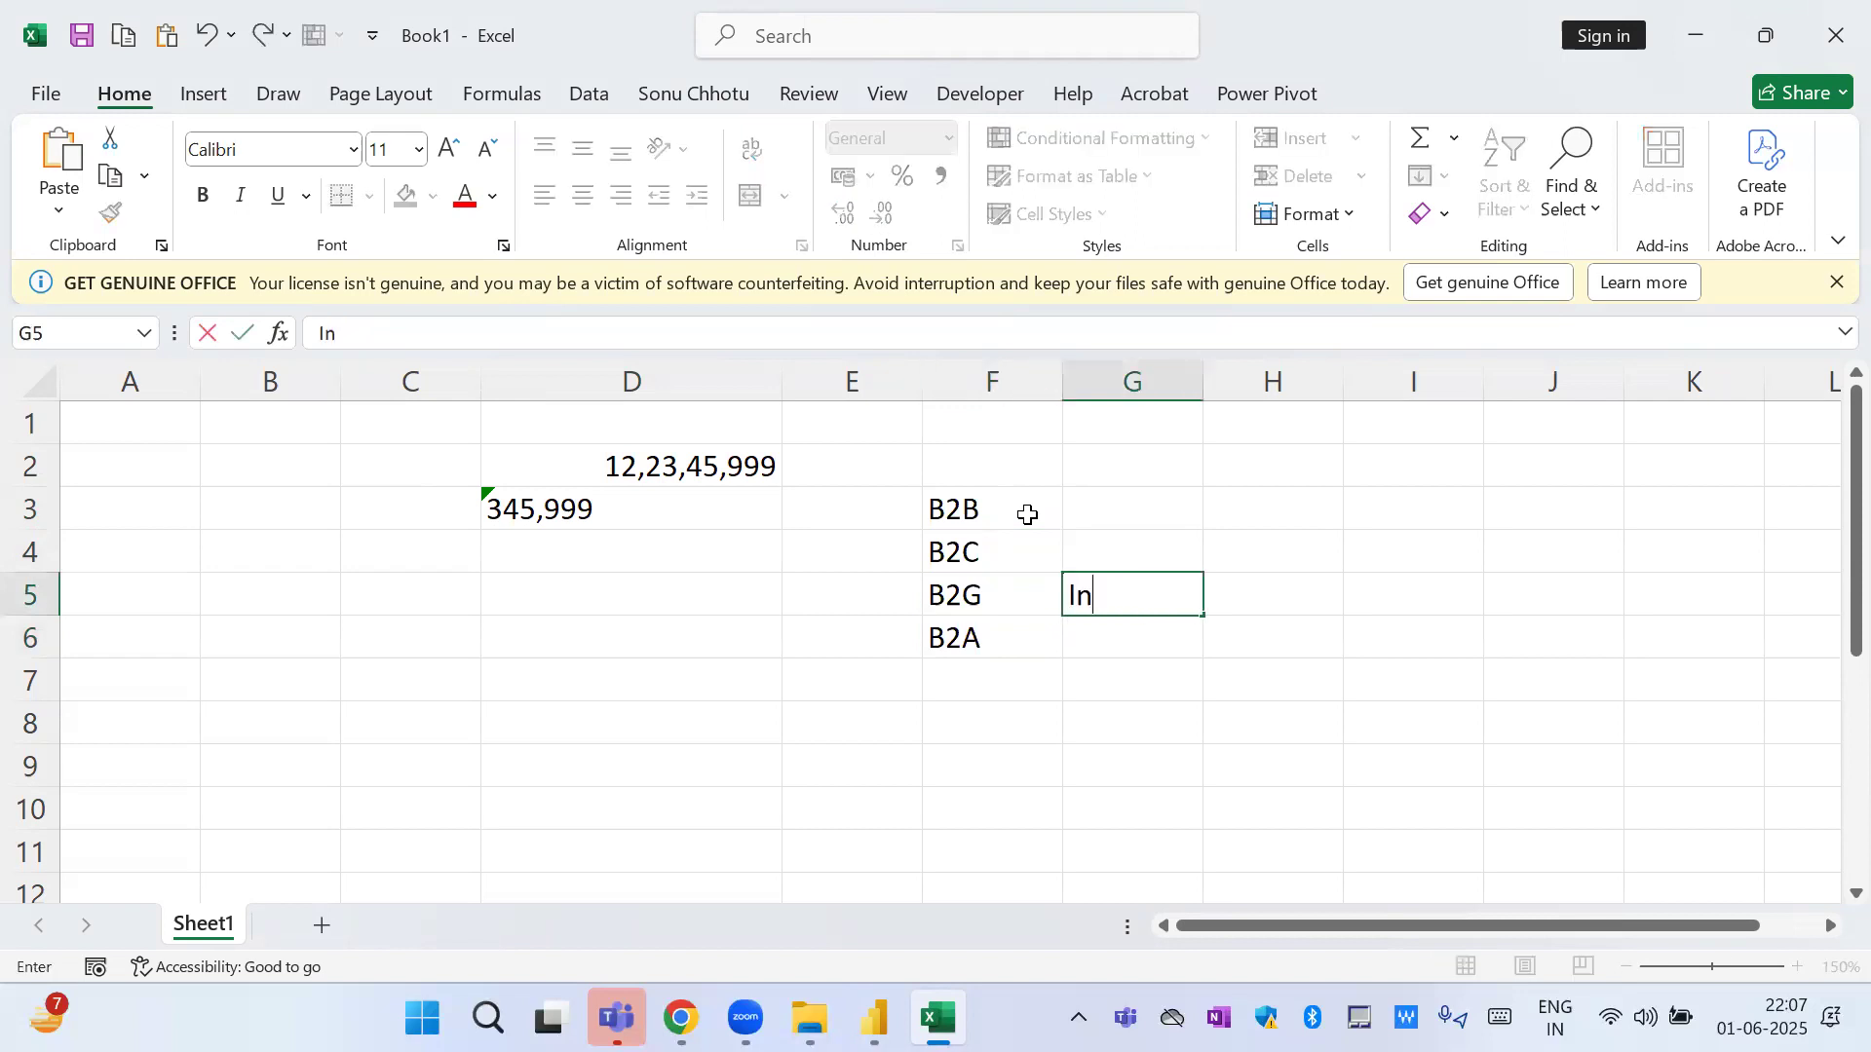
{"action": "type", "text": "Gov"}
{"action": "key", "text": "Return"}
{"action": "type", "text": "For"}
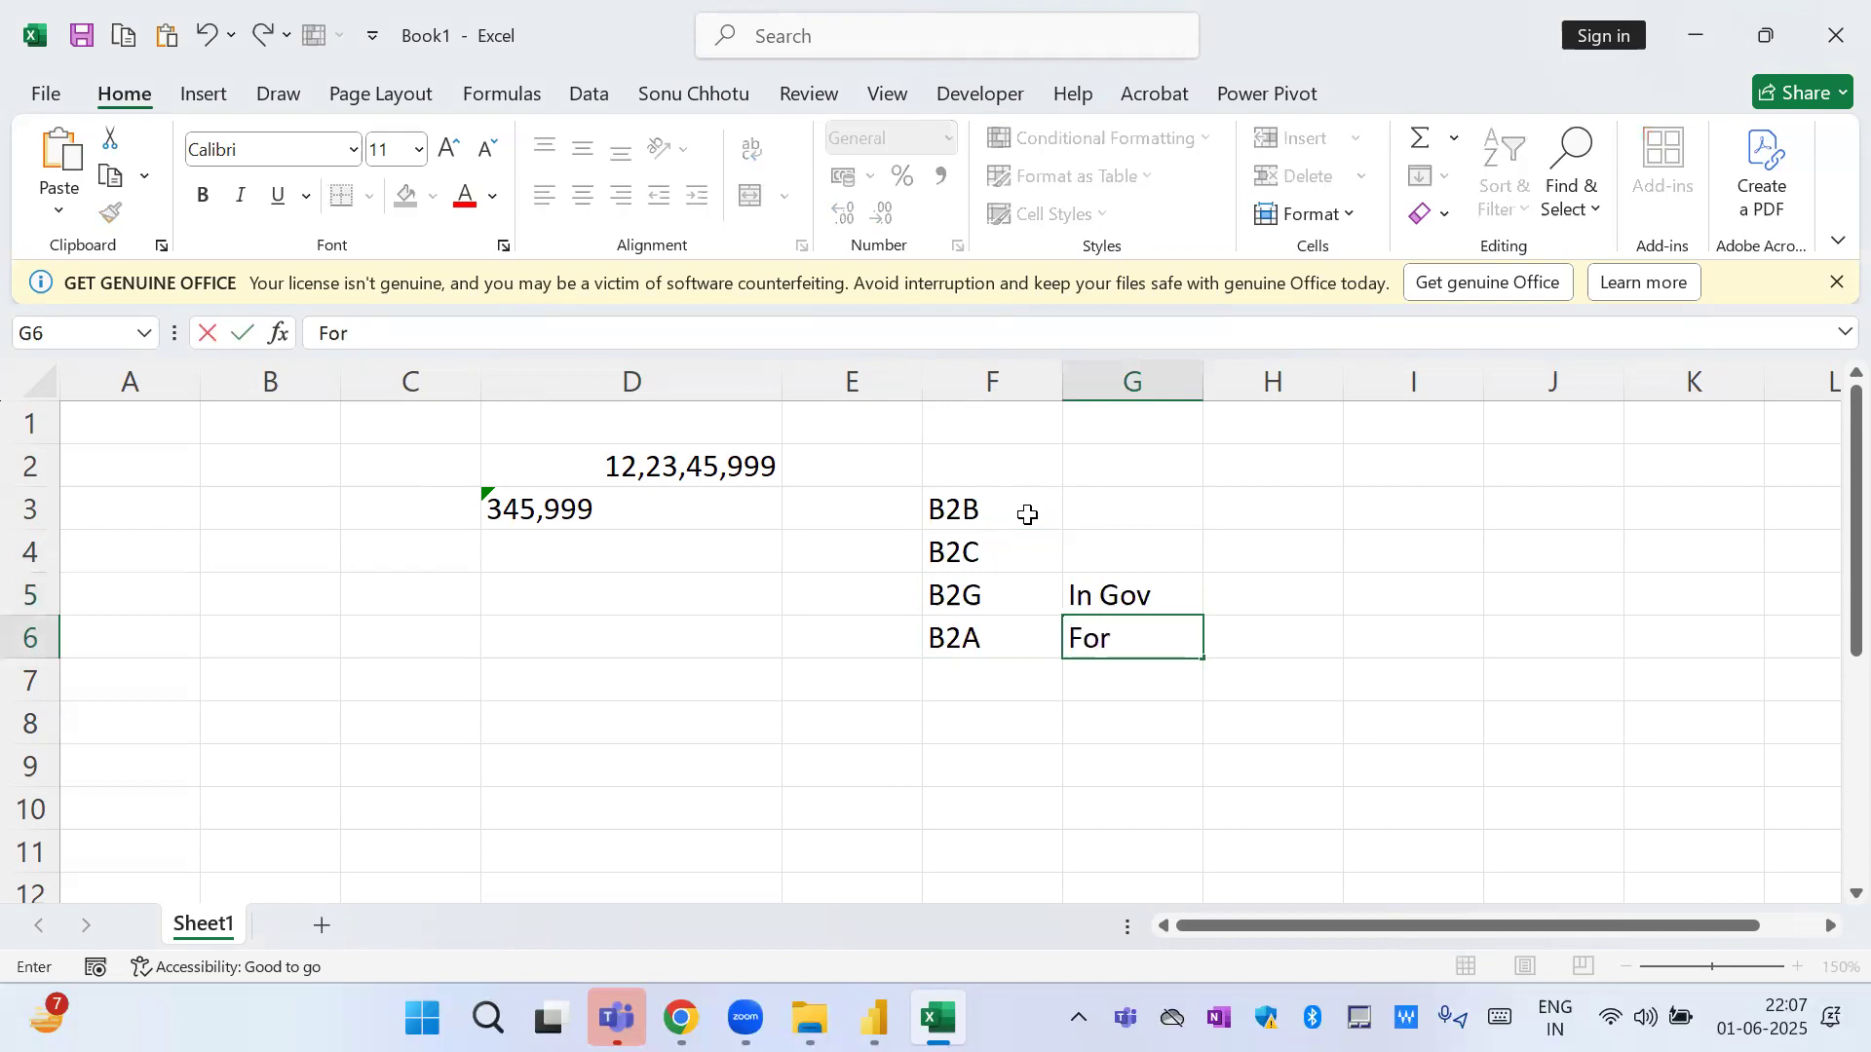
{"action": "type", "text": " Gov"}
{"action": "key", "text": "Return"}
Copy B2B from F3 to G3 and B2C from F4 to G4.
{"action": "key", "text": "Up"}
{"action": "key", "text": "Up"}
{"action": "key", "text": "Up"}
{"action": "key", "text": "Up"}
{"action": "key", "text": "Left"}
{"action": "key", "text": "ctrl+c"}
{"action": "key", "text": "Right"}
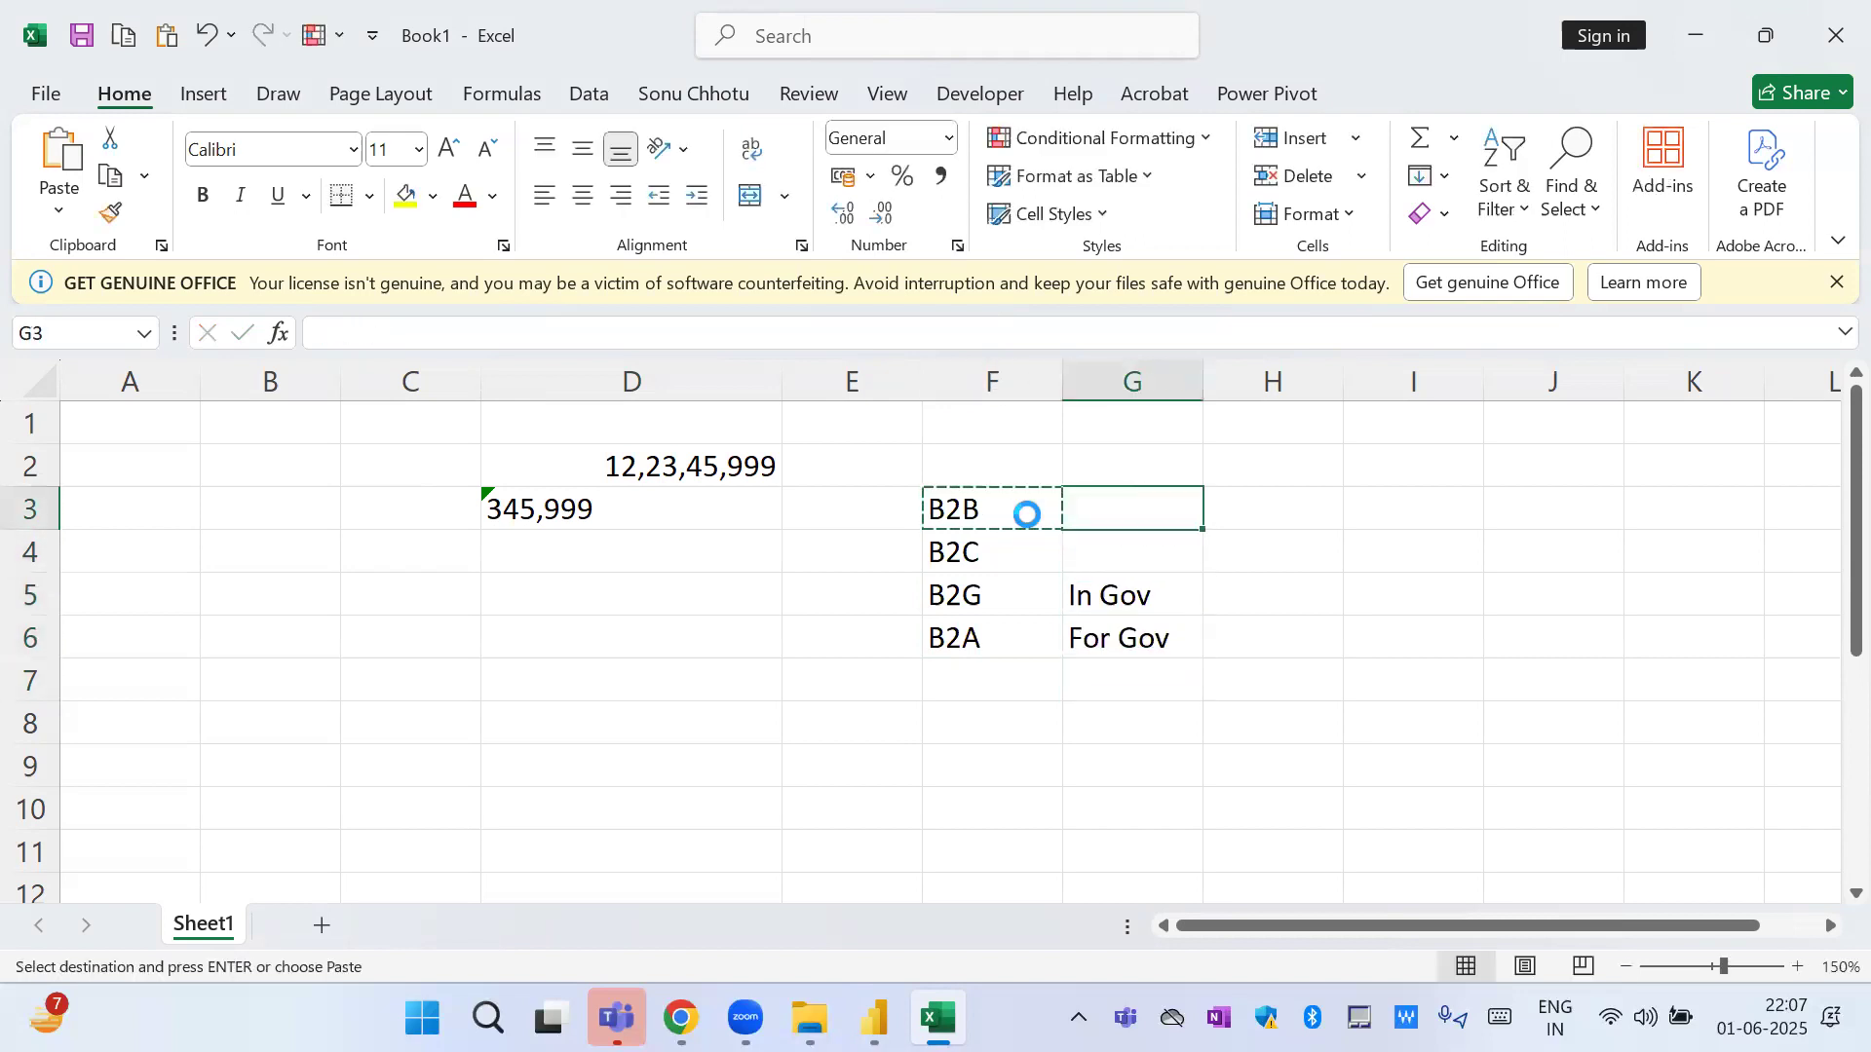
{"action": "key", "text": "Return"}
{"action": "key", "text": "Down"}
{"action": "key", "text": "Left"}
{"action": "key", "text": "ctrl+c"}
{"action": "key", "text": "Right"}
{"action": "key", "text": "Return"}
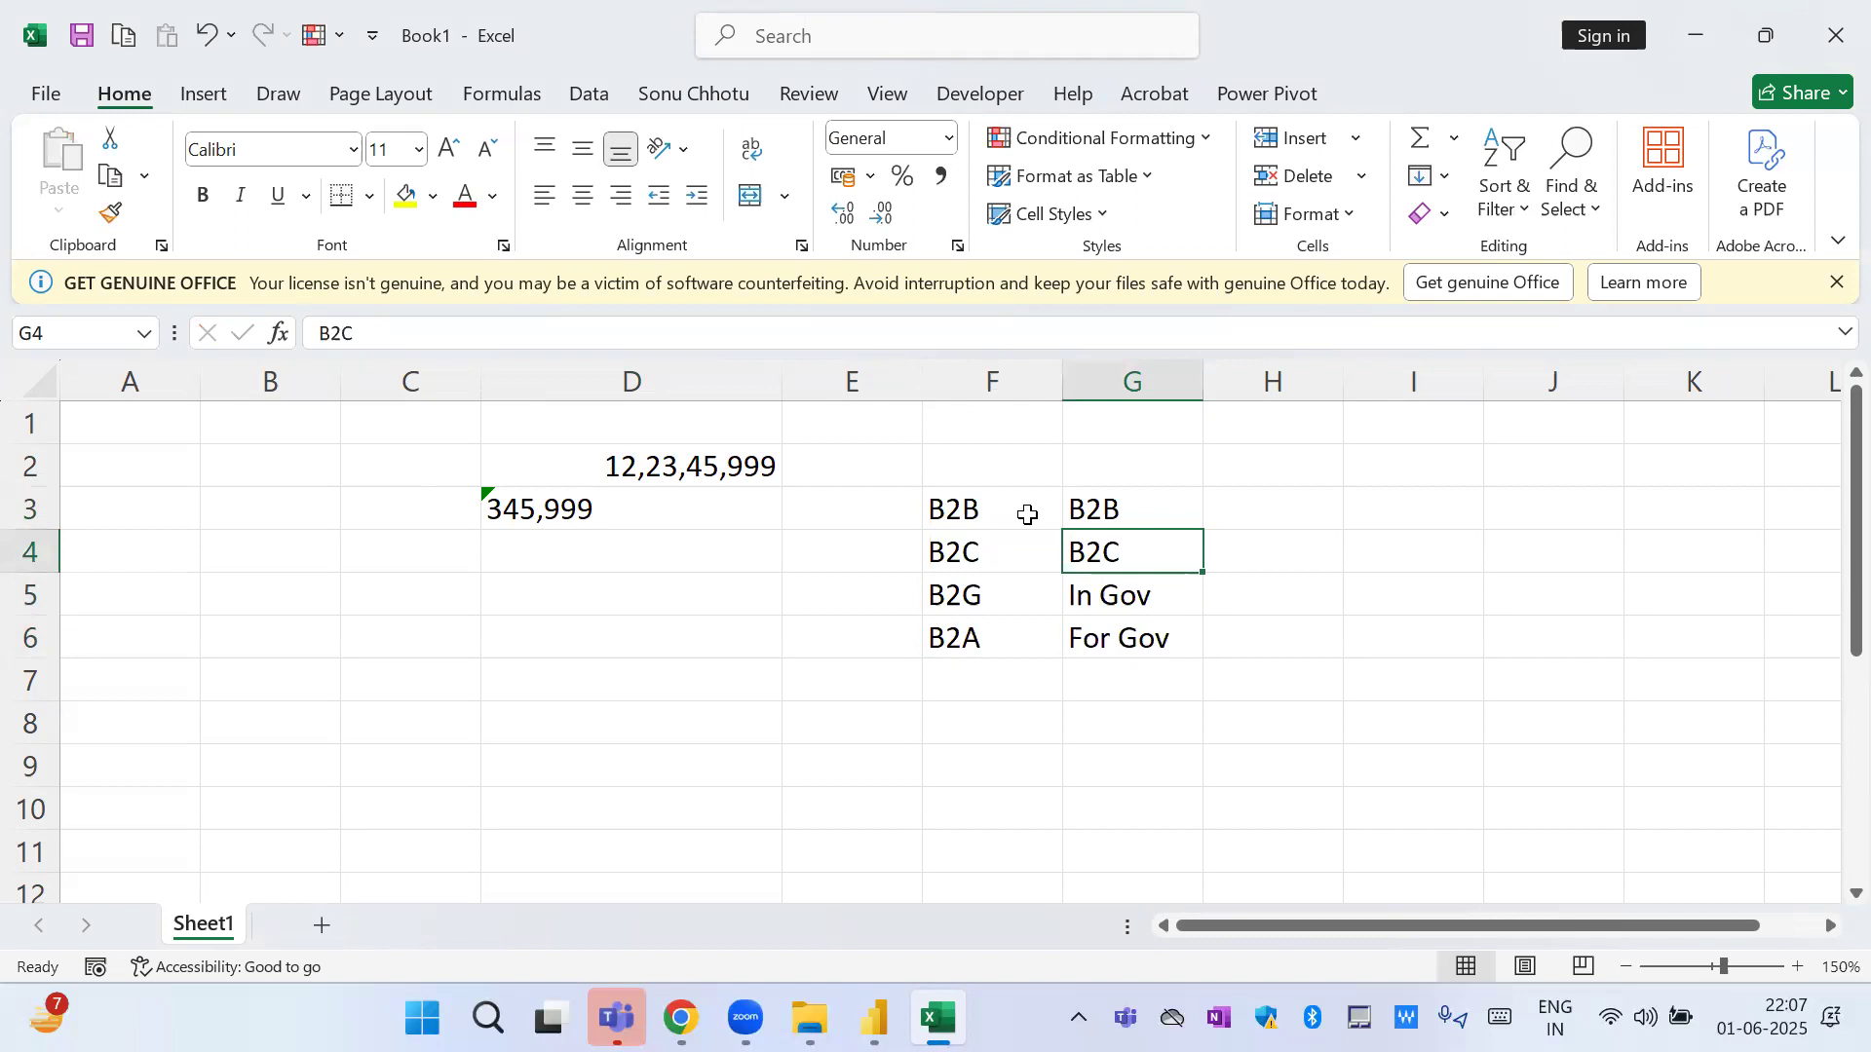
Copy the B2B and B2C entries in G3:G4 to H3:H4.
{"action": "key", "text": "Up"}
{"action": "key", "text": "shift+Down"}
{"action": "key", "text": "ctrl+c"}
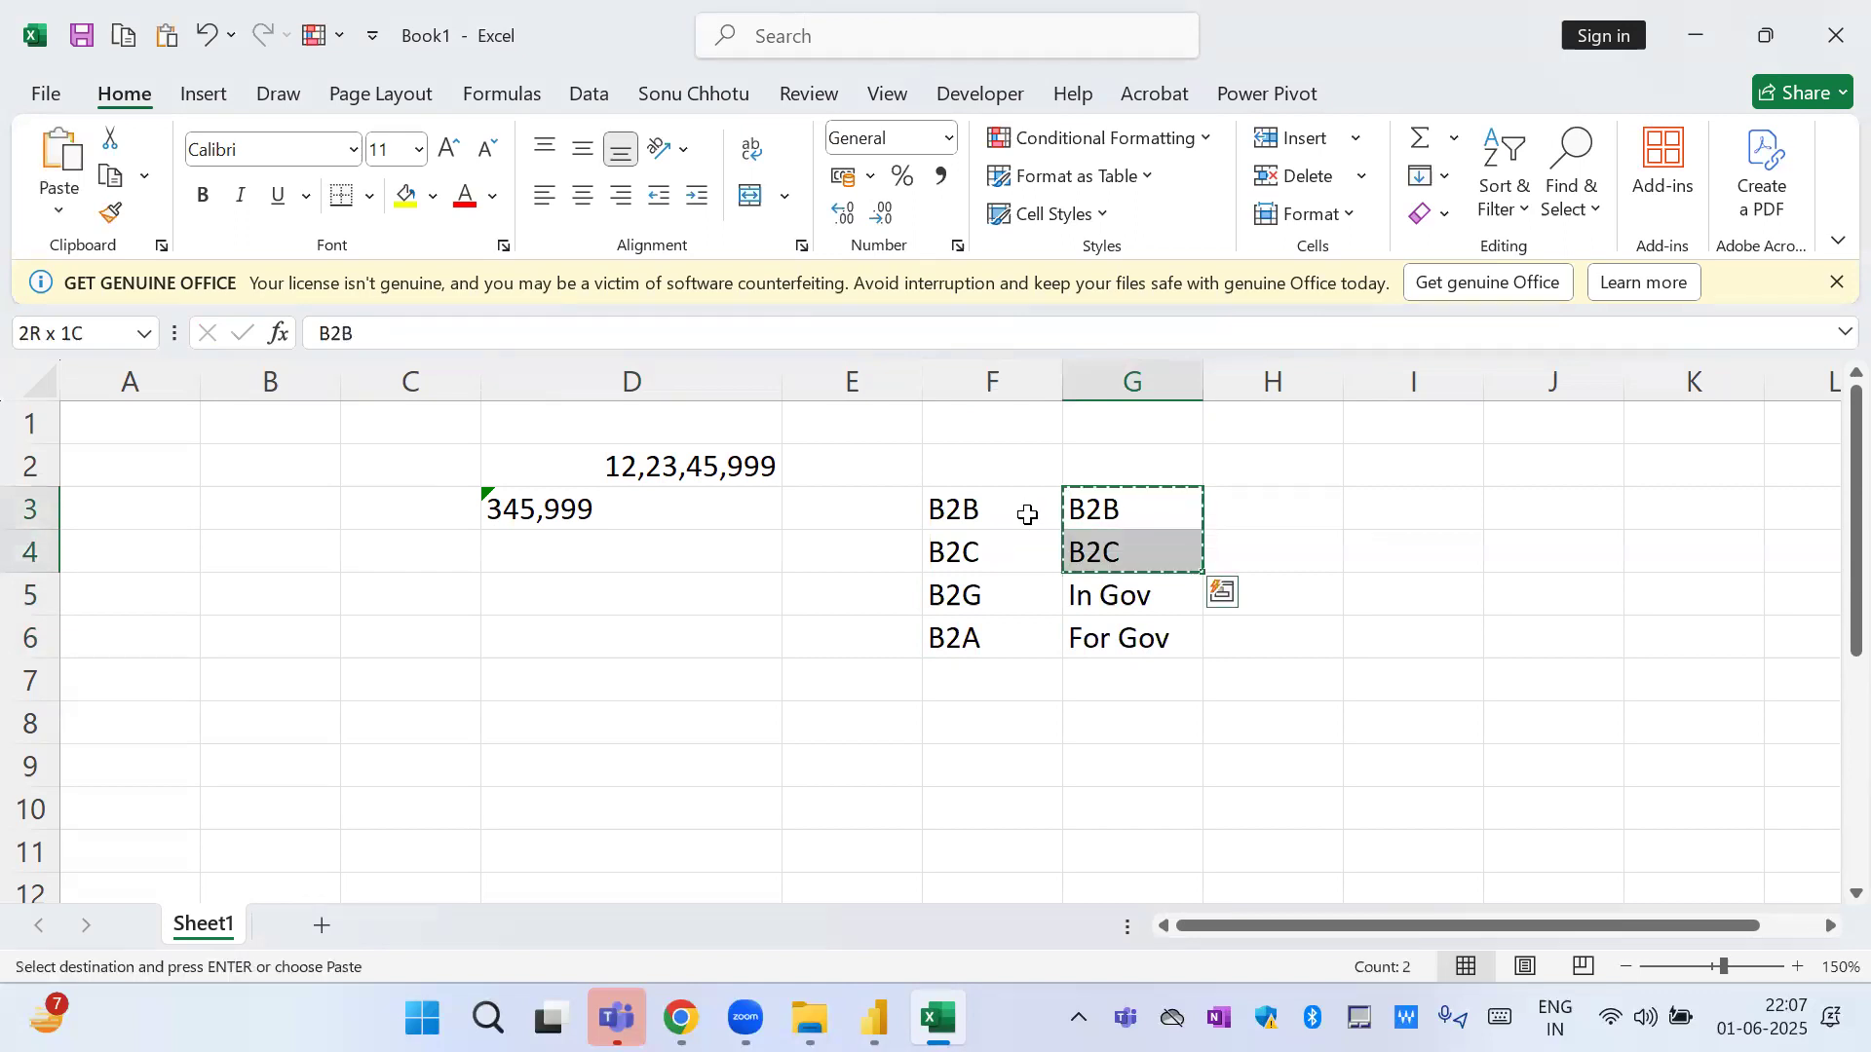
{"action": "key", "text": "Right"}
{"action": "key", "text": "Return"}
Enter Gov in H5 as the common category for the In Gov and For Gov entries.
{"action": "key", "text": "Down"}
{"action": "key", "text": "Down"}
{"action": "key", "text": "Left"}
{"action": "key", "text": "shift+Down"}
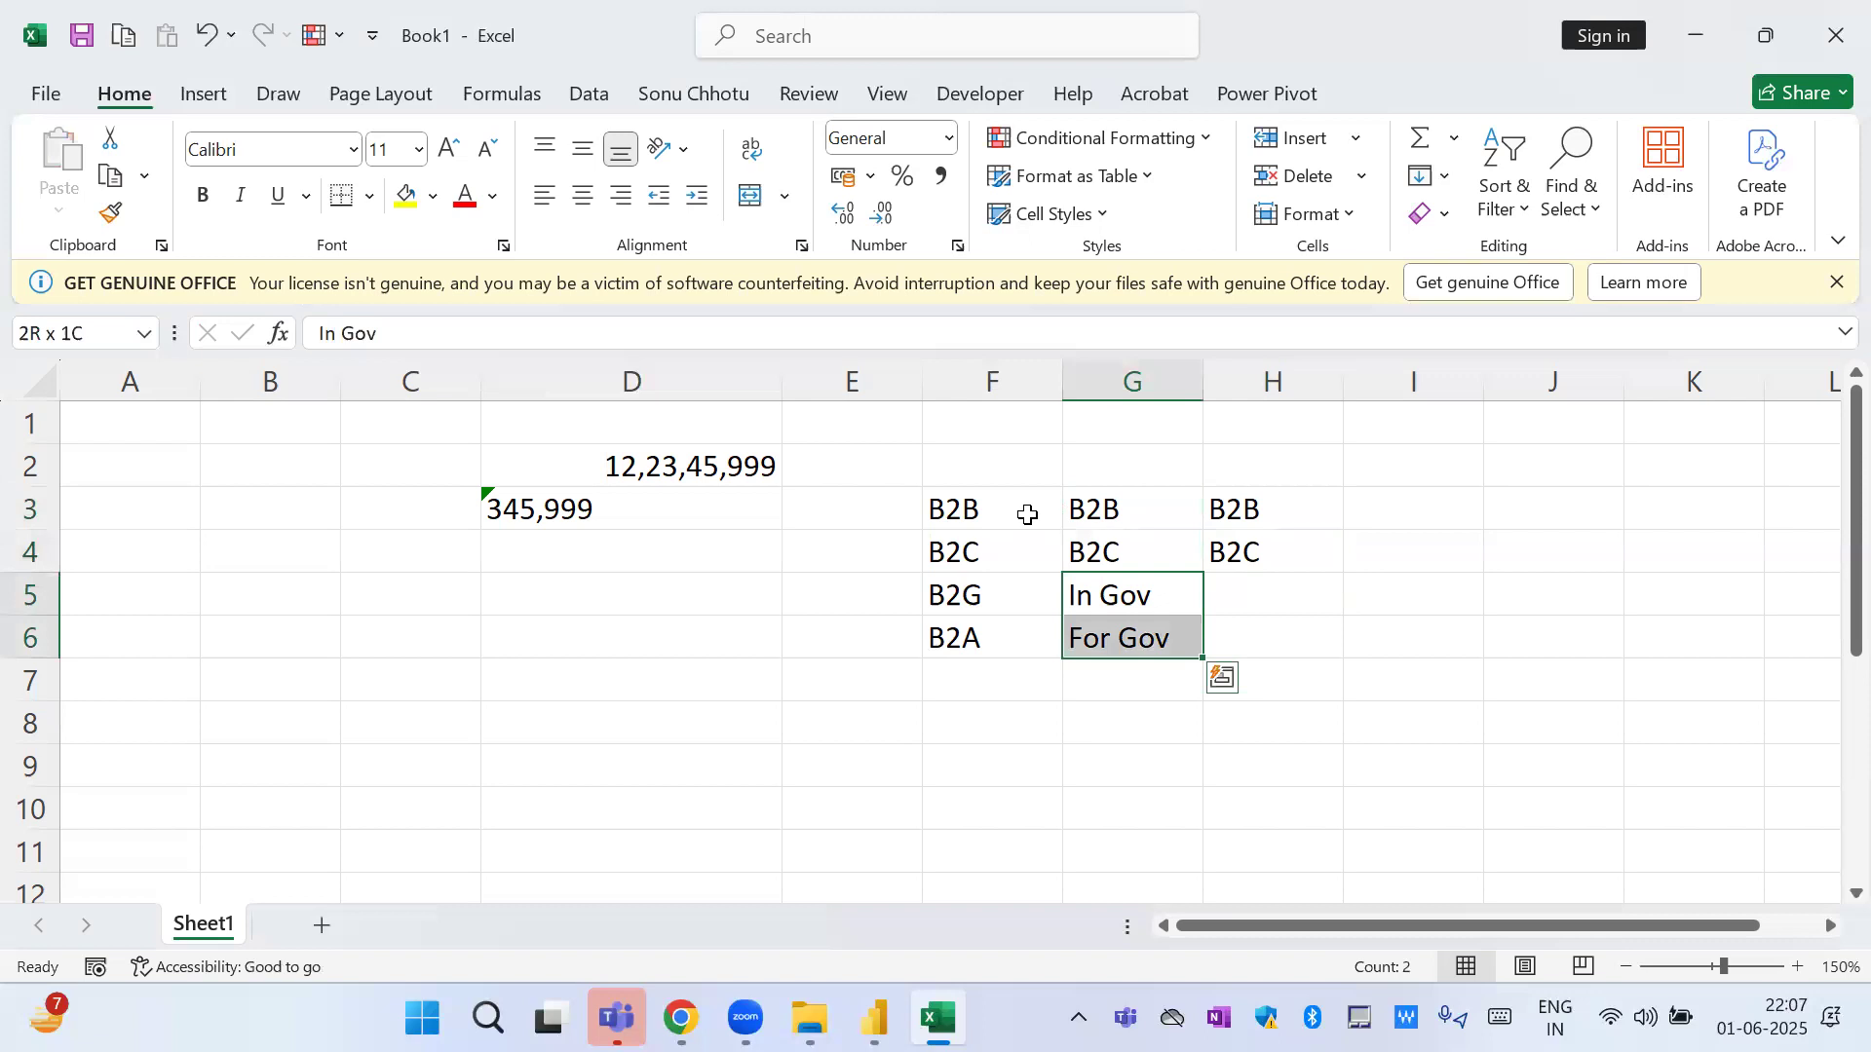
{"action": "key", "text": "Right"}
{"action": "type", "text": "Gov"}
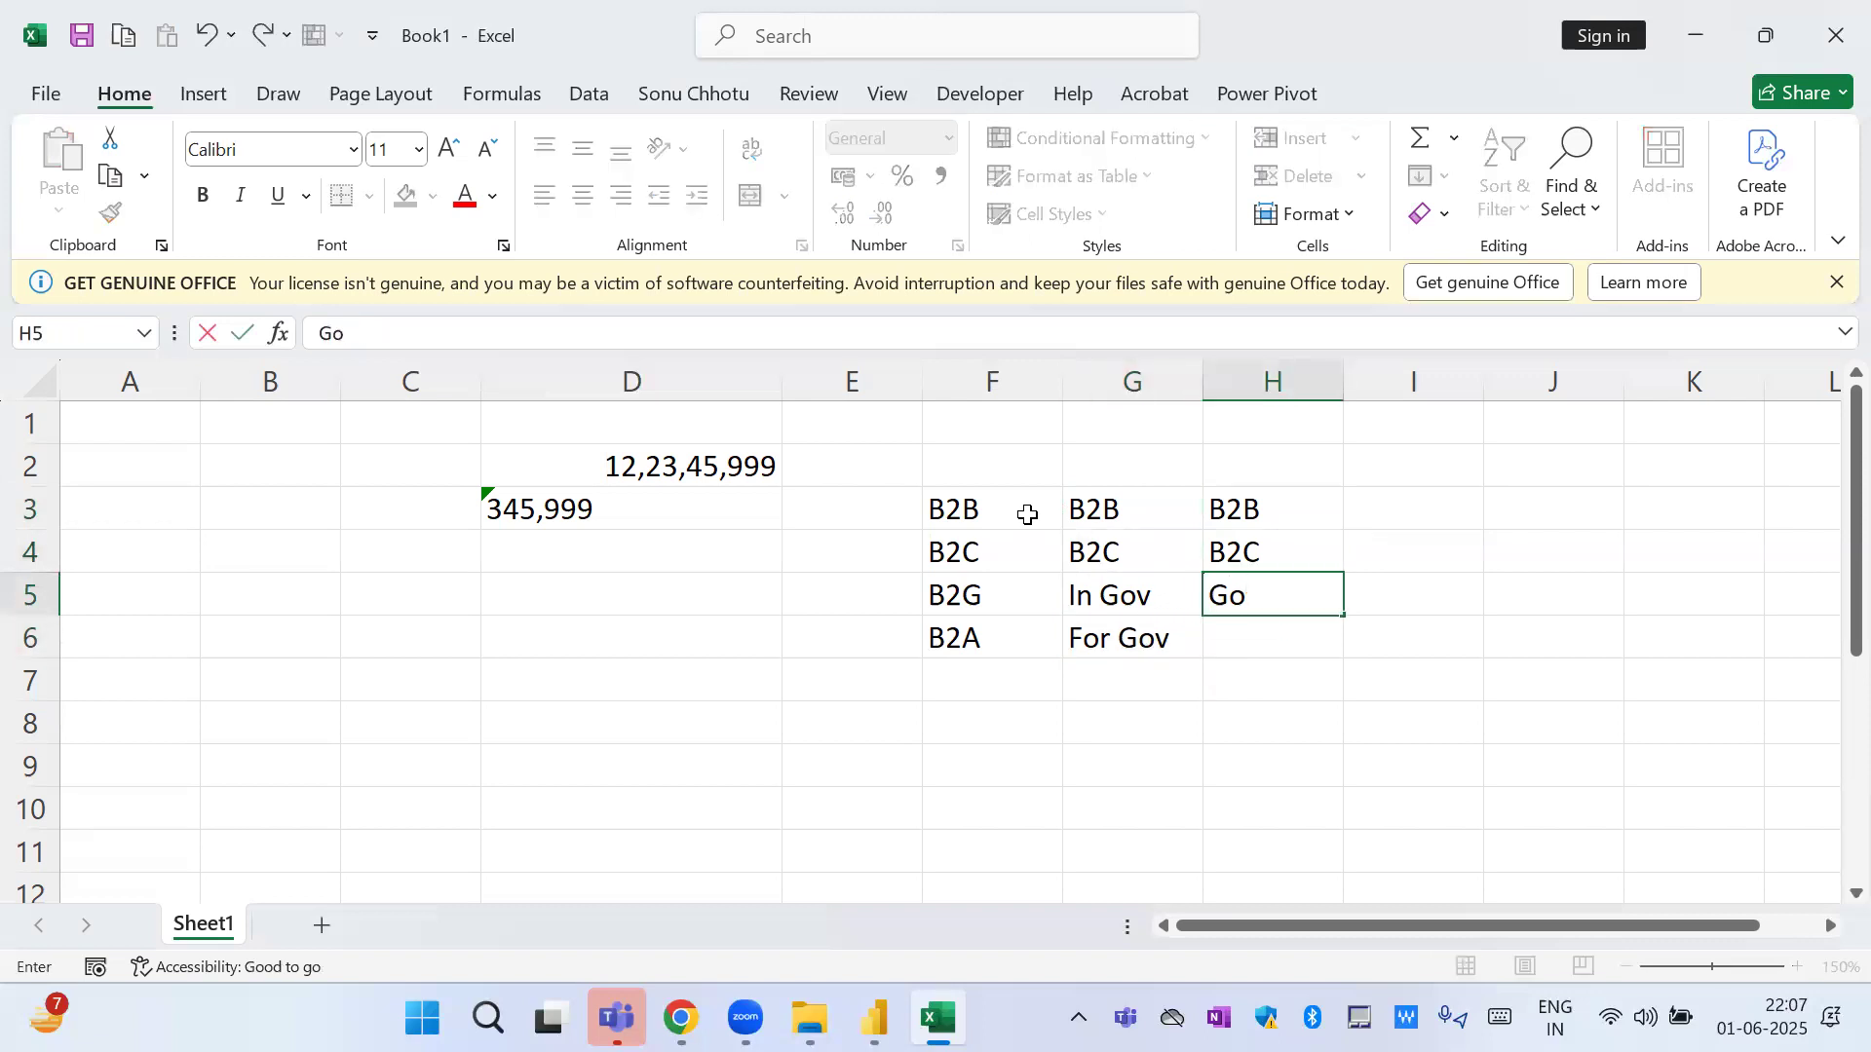
{"action": "key", "text": "Return"}
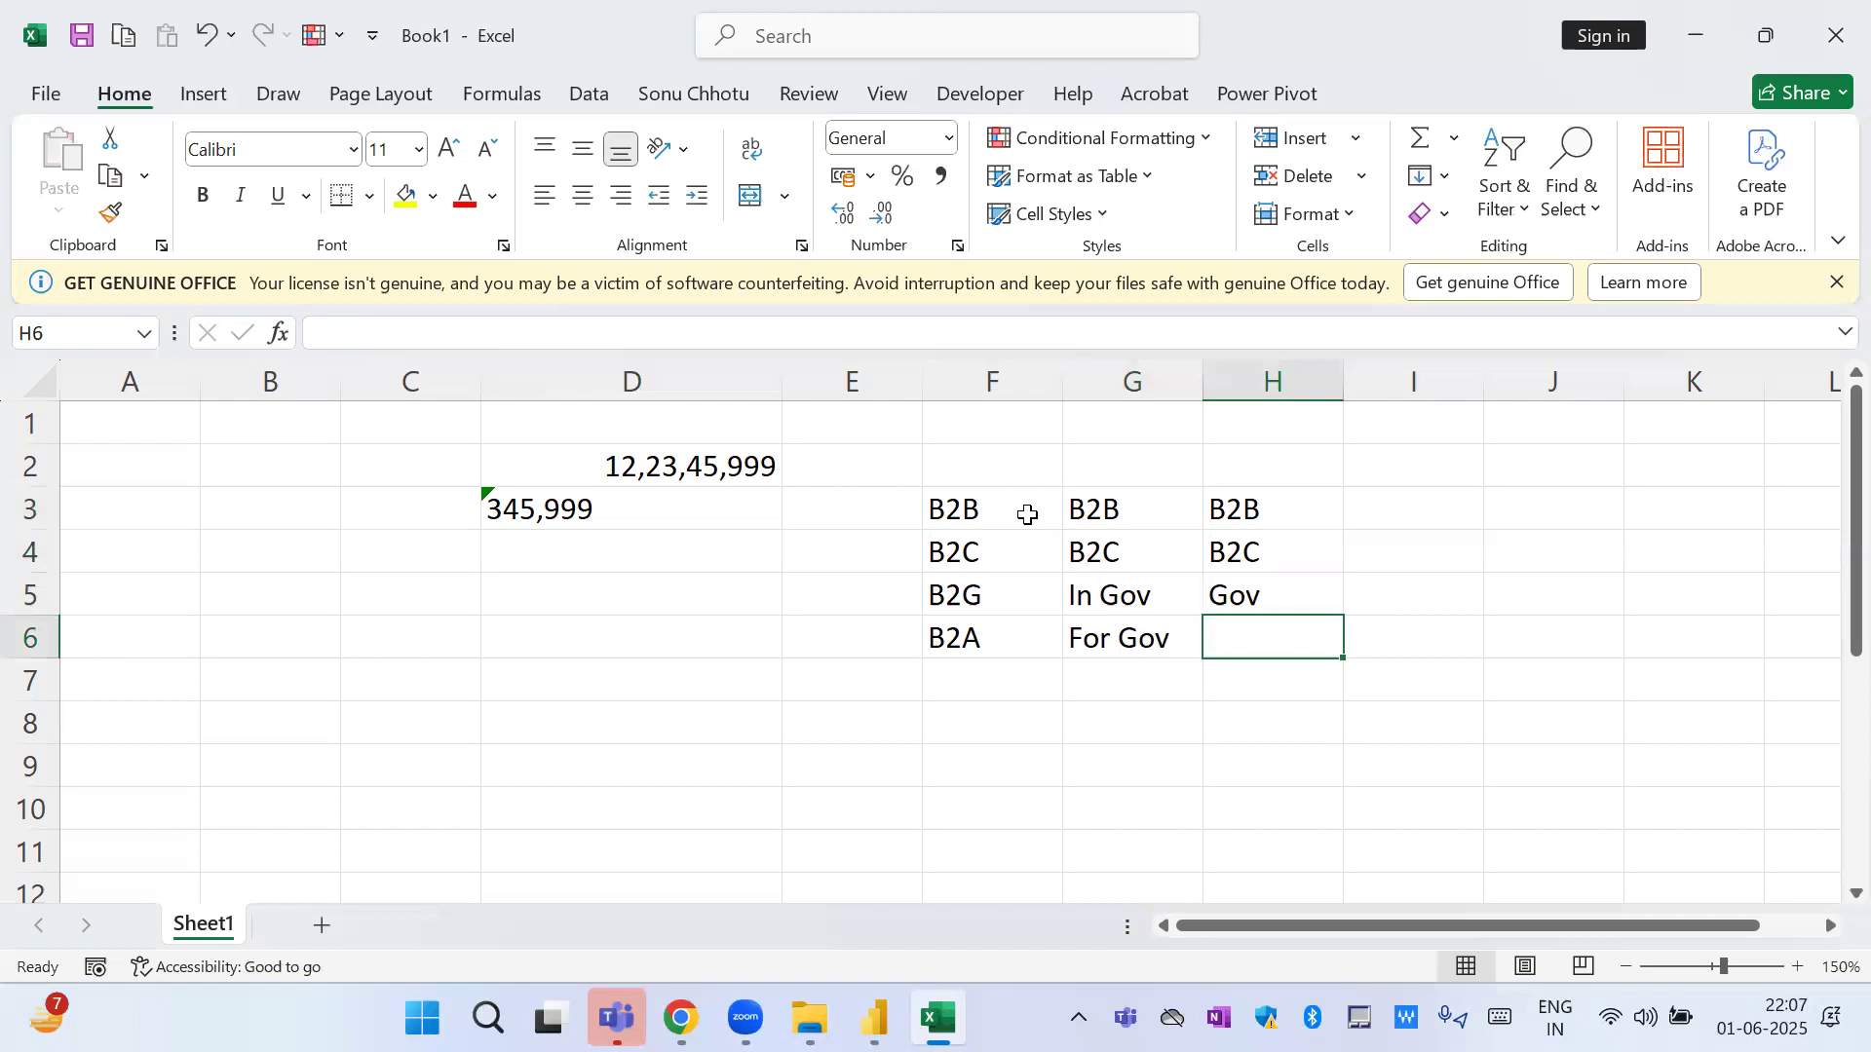
Compare the four original category entries in F3:F6 with the consolidated ones in H3:H5.
{"action": "key", "text": "Up"}
{"action": "key", "text": "shift+Up"}
{"action": "key", "text": "shift+Up"}
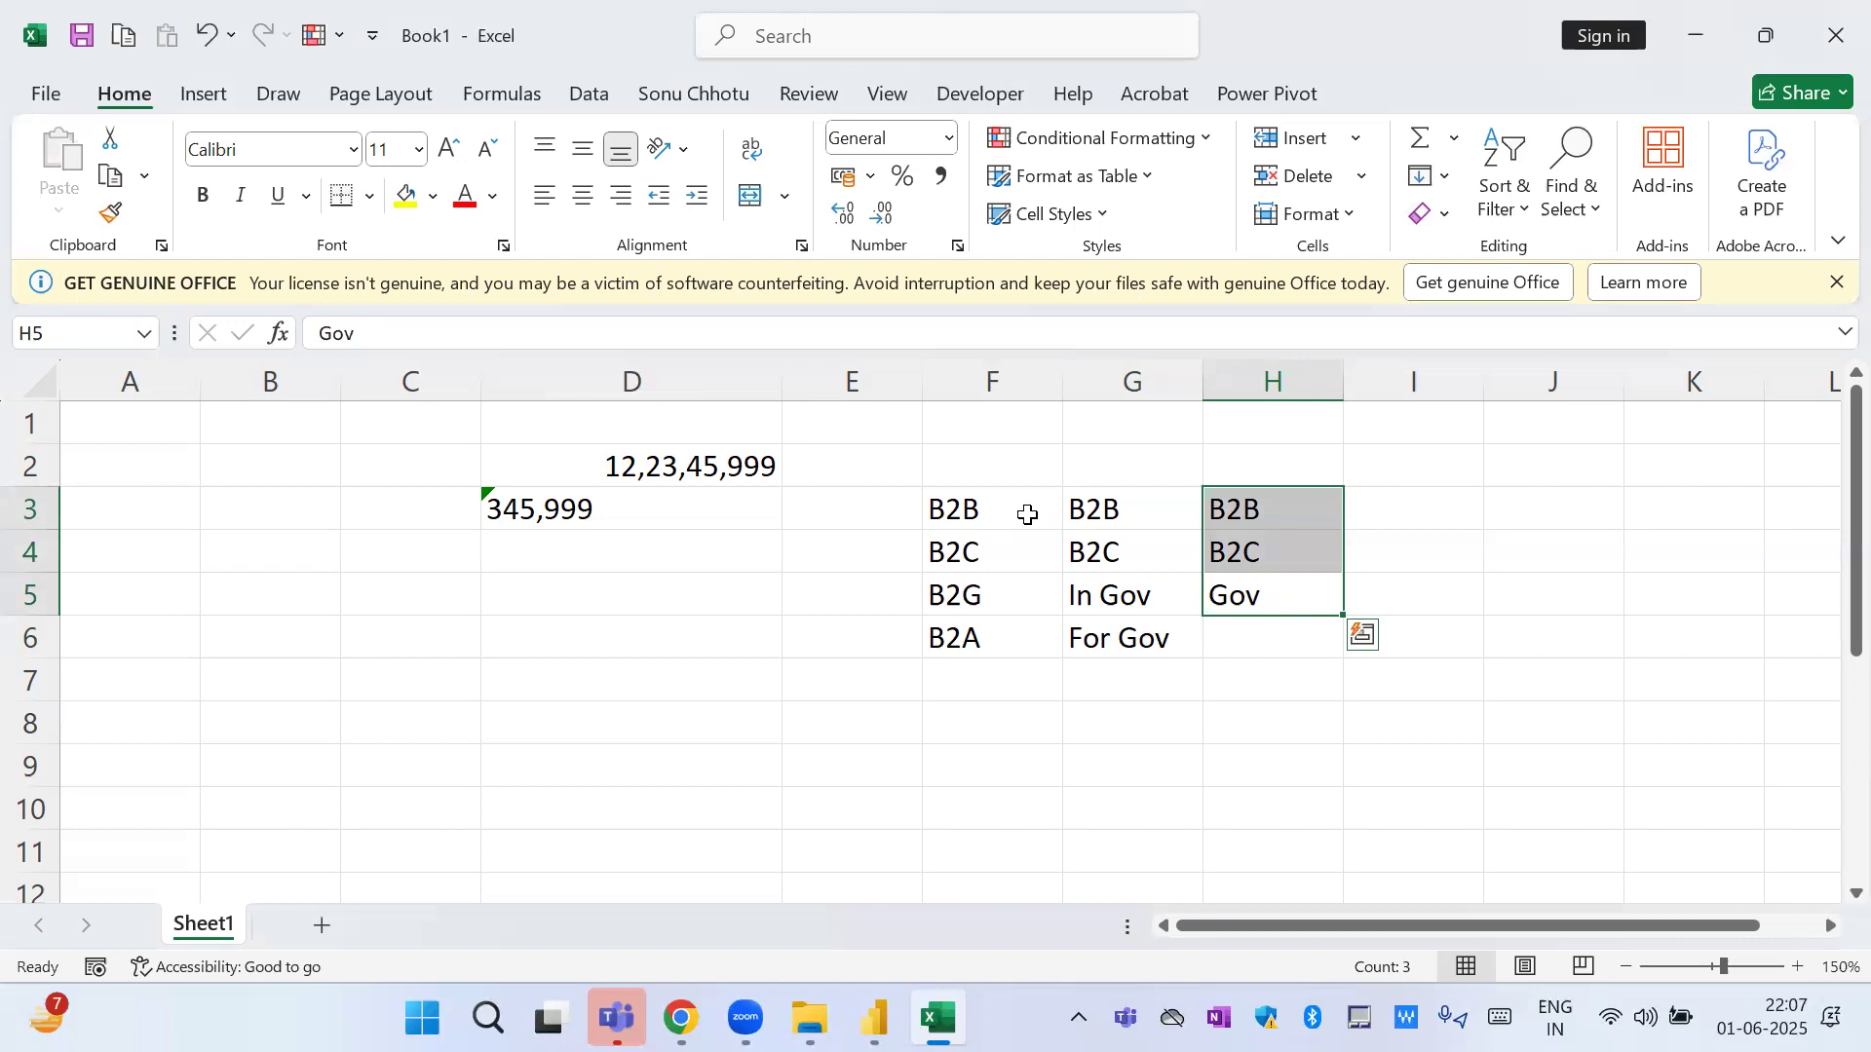
{"action": "key", "text": "Left"}
{"action": "key", "text": "Up"}
{"action": "key", "text": "Up"}
{"action": "key", "text": "Left"}
{"action": "key", "text": "shift+Down"}
{"action": "key", "text": "shift+Down"}
{"action": "key", "text": "shift+Down"}
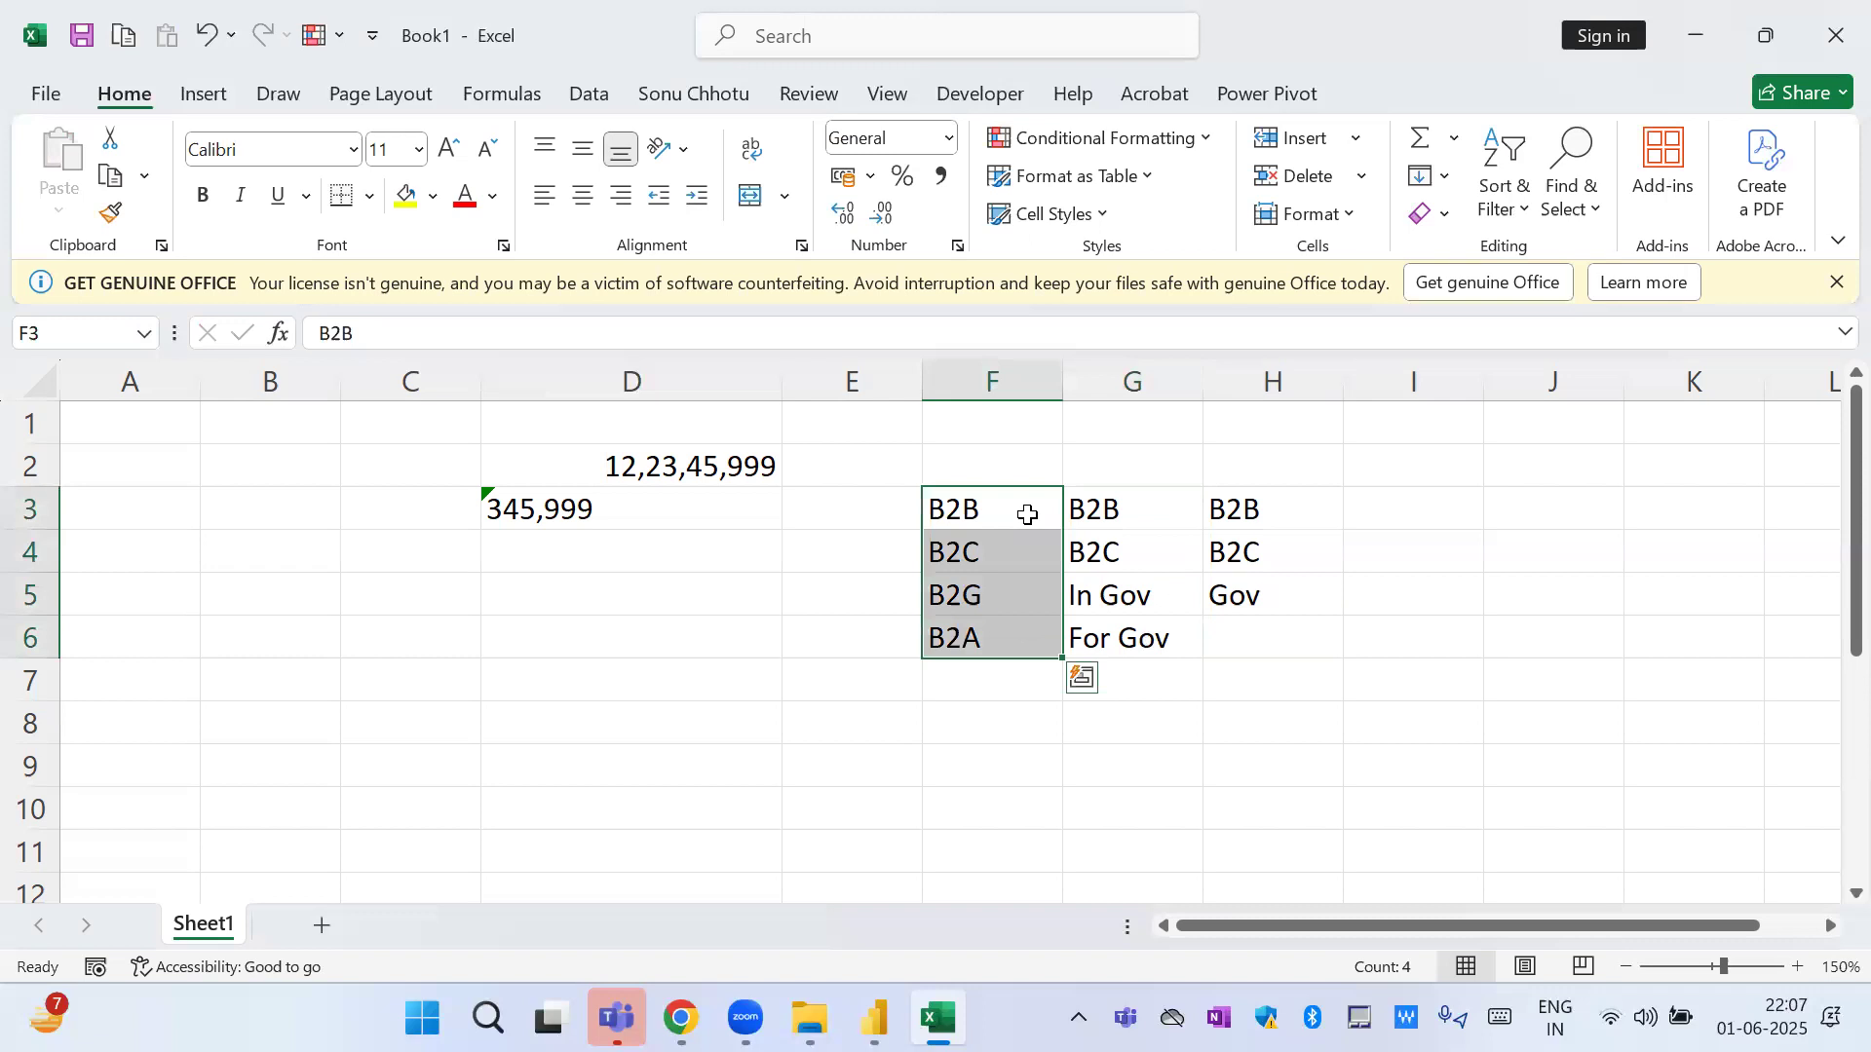
{"action": "key", "text": "Right"}
{"action": "key", "text": "Right"}
{"action": "key", "text": "shift+Down"}
{"action": "key", "text": "shift+Down"}
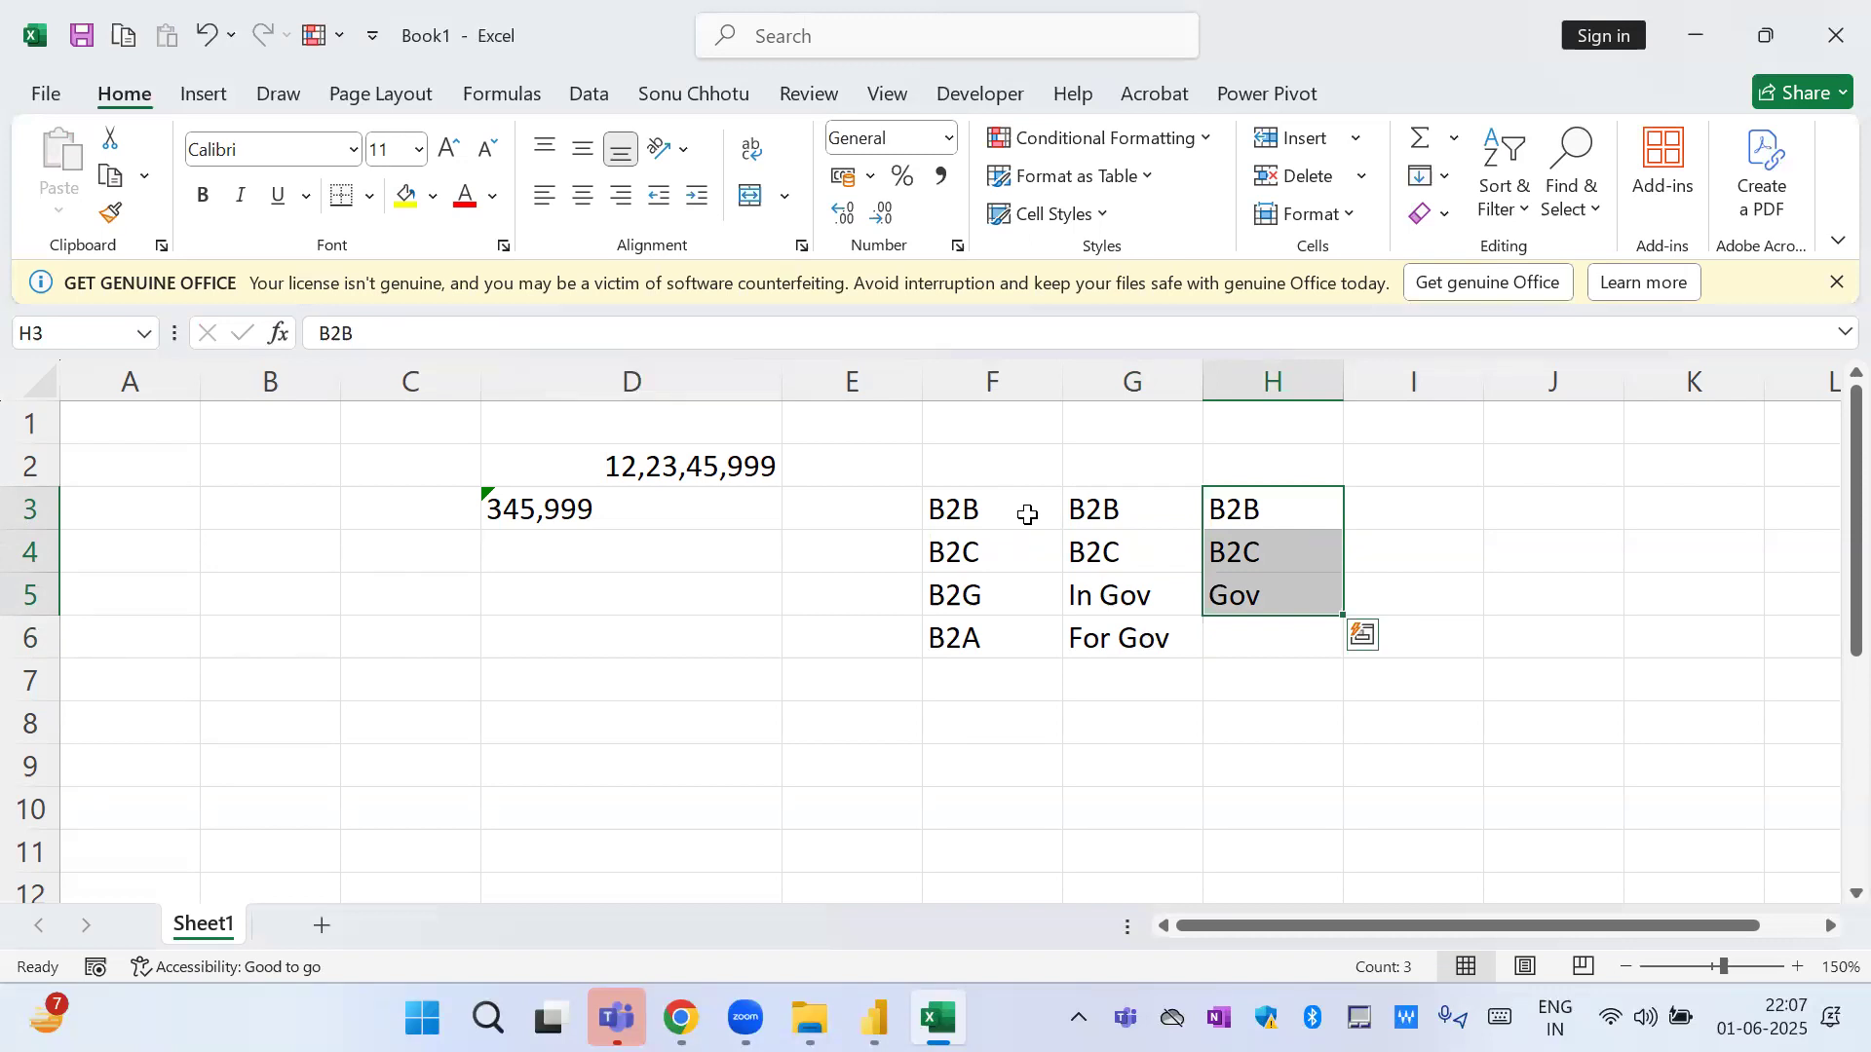
Switch to the Power BI report and replace the customer name groups in the pie chart's legend with Region.
{"action": "key", "text": "alt+Tab"}
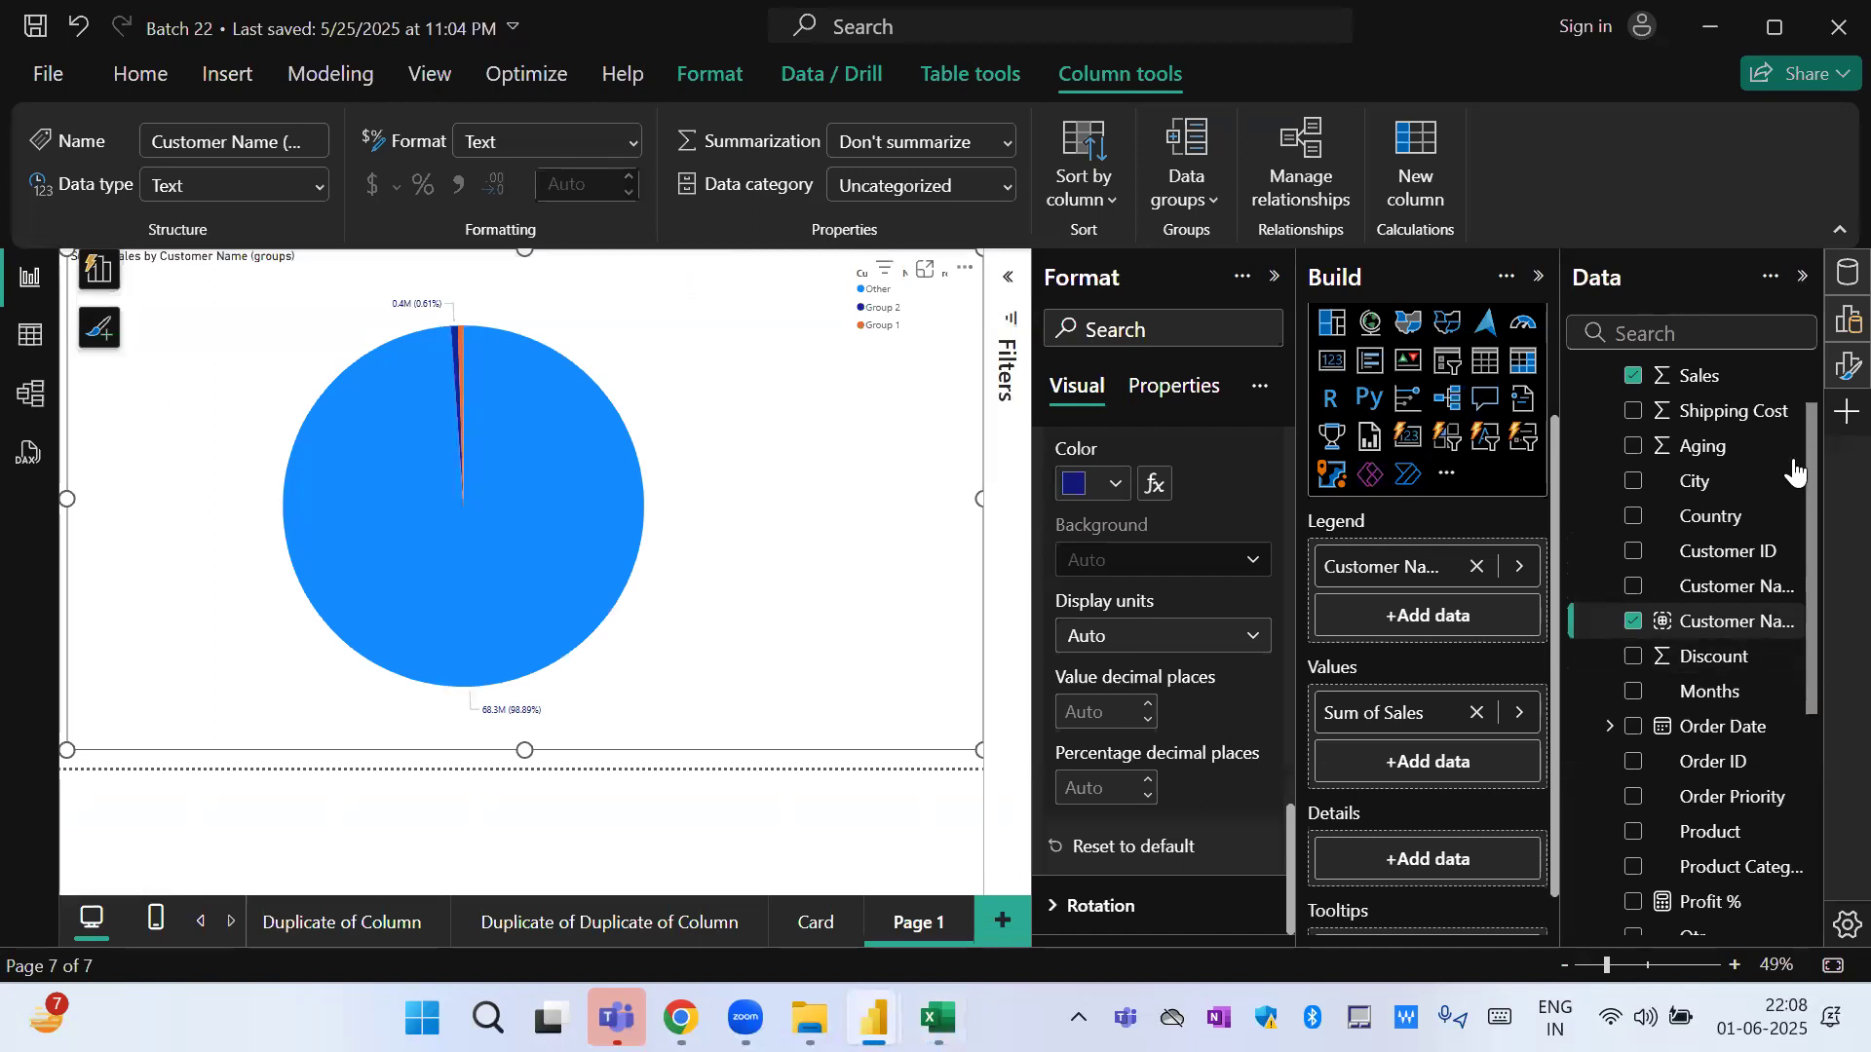
{"action": "left_click_drag", "start_coordinate": [1808, 489], "coordinate": [1812, 629]}
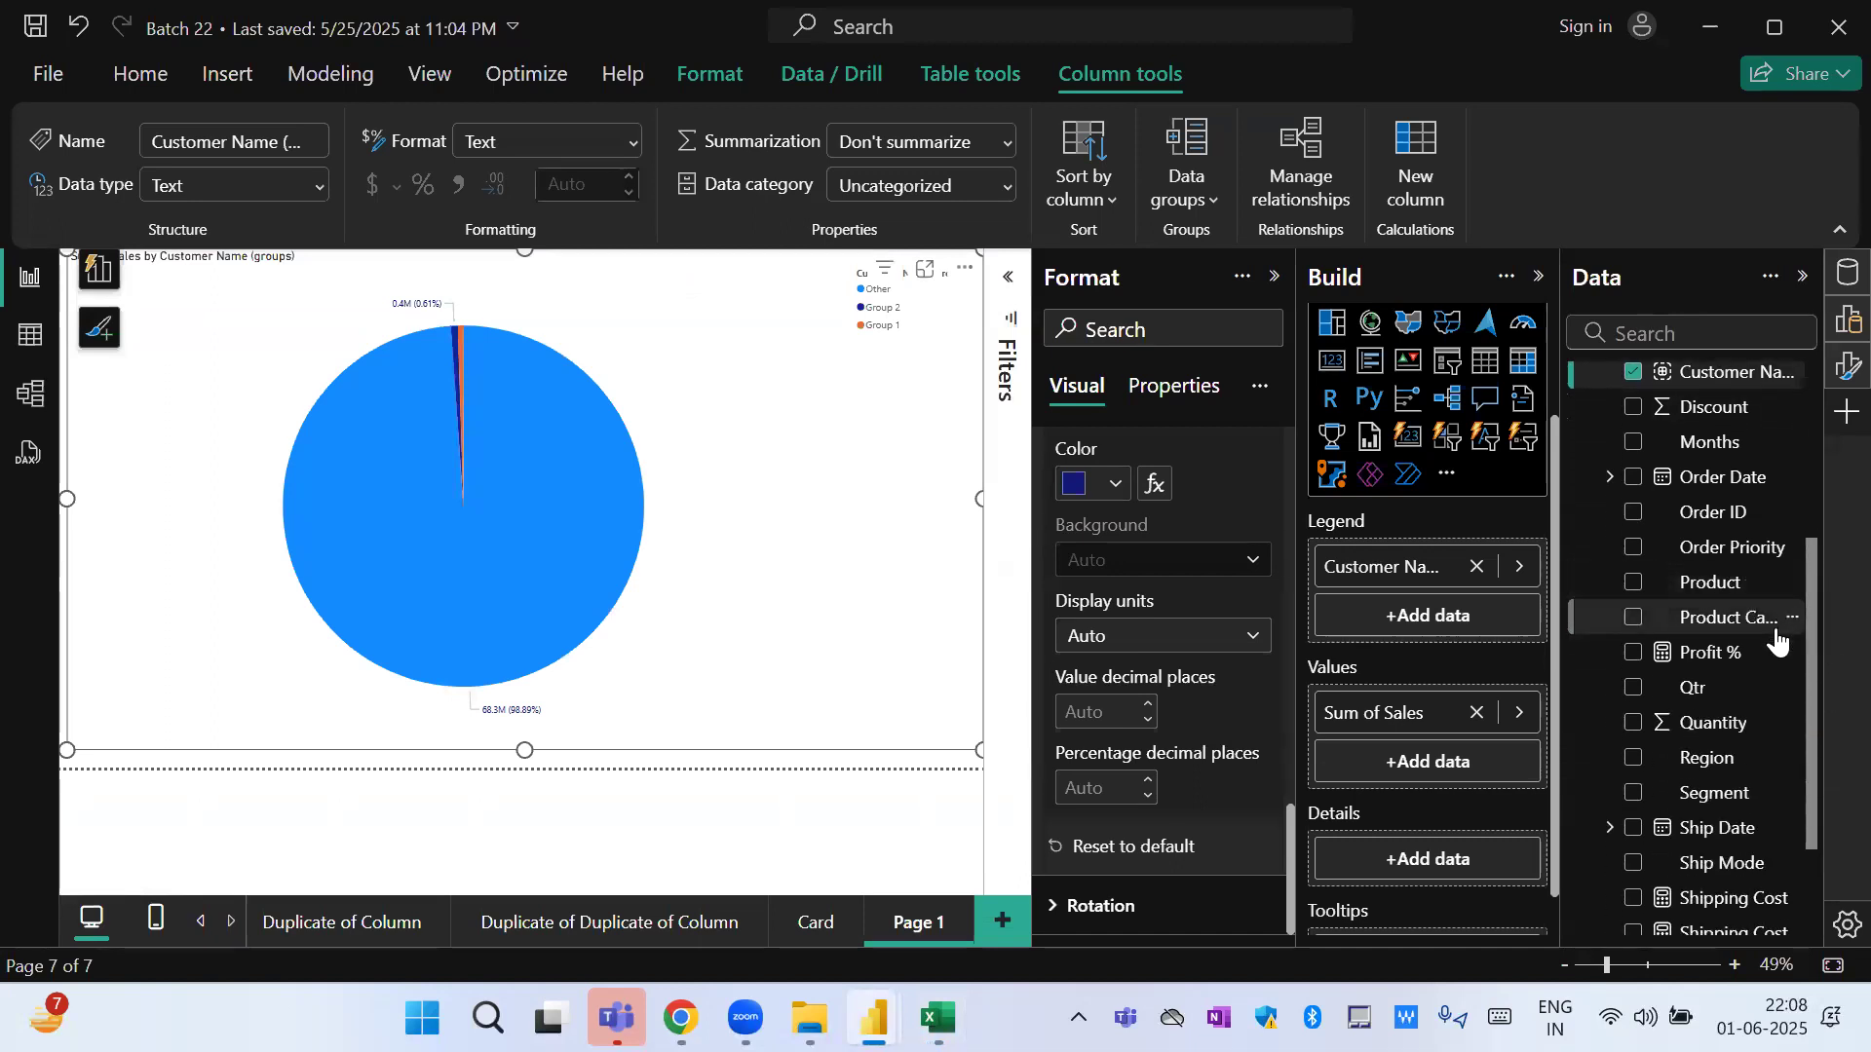
{"action": "left_click_drag", "start_coordinate": [1811, 800], "coordinate": [1820, 898]}
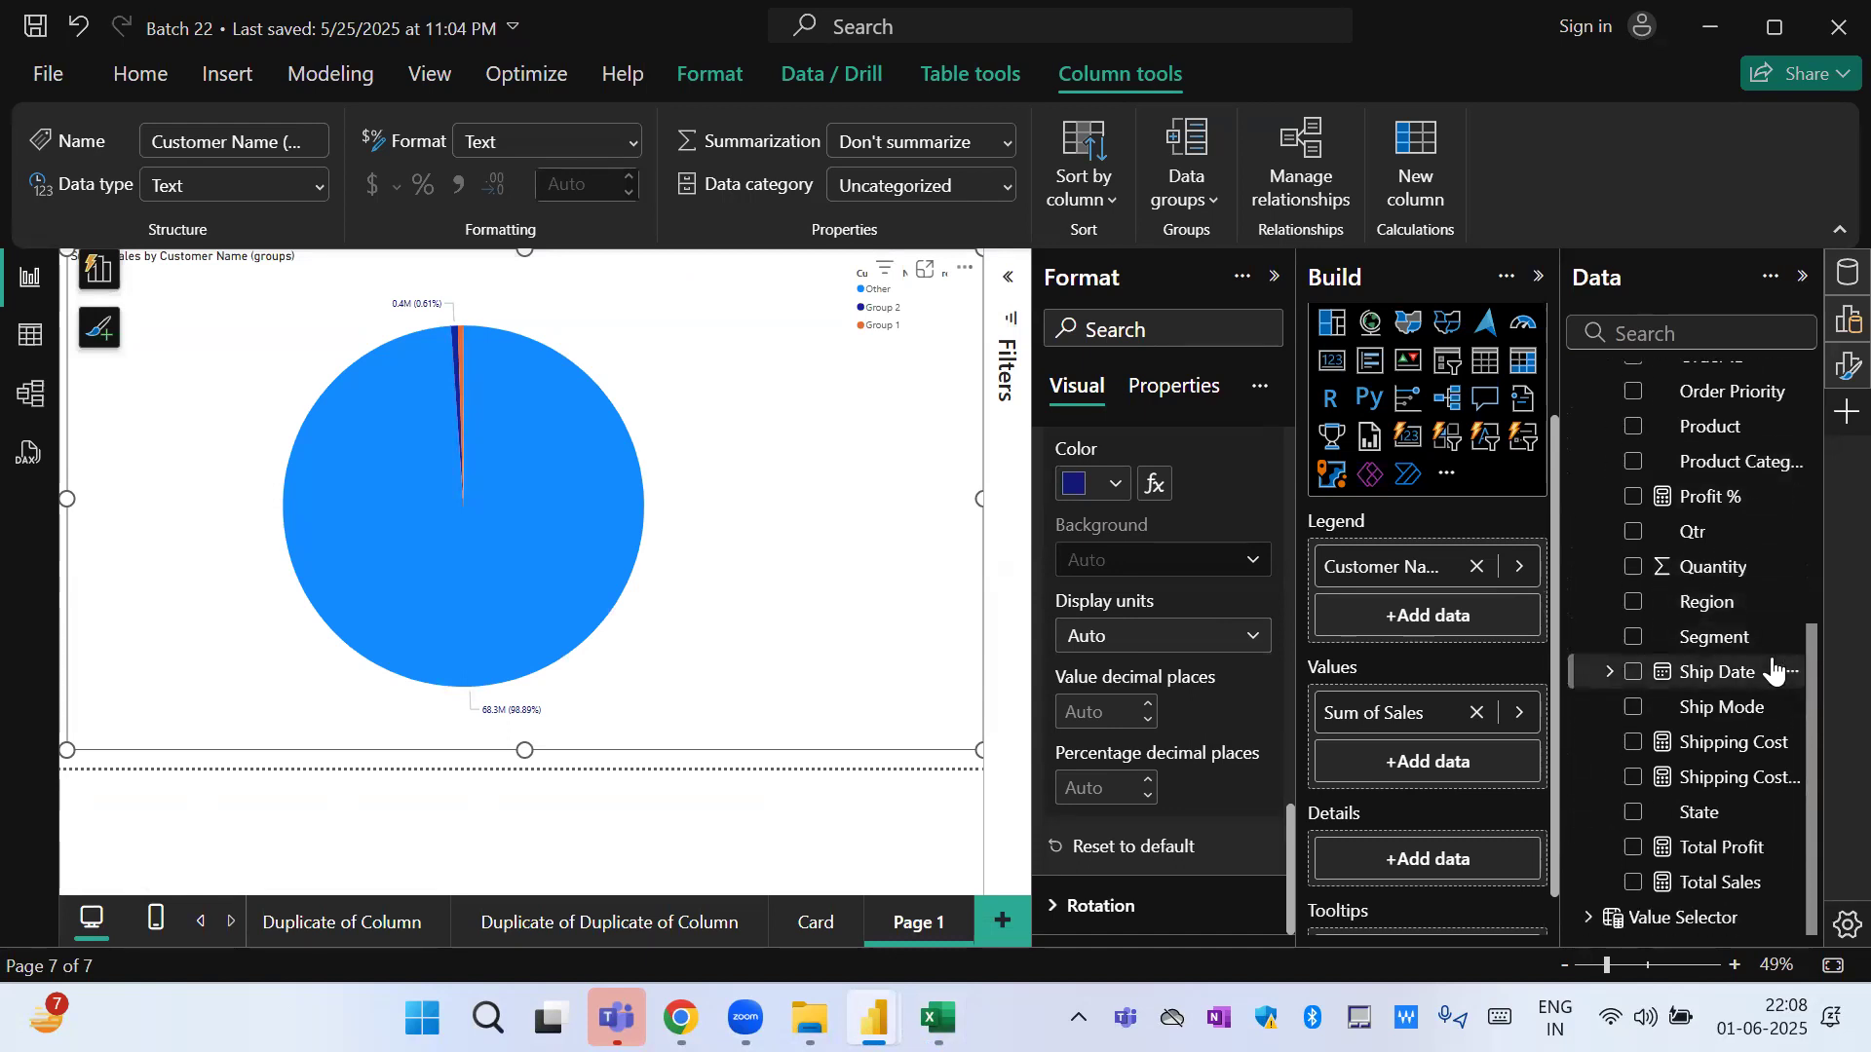
{"action": "left_click", "coordinate": [1477, 566]}
{"action": "left_click_drag", "start_coordinate": [1723, 604], "coordinate": [1425, 568]}
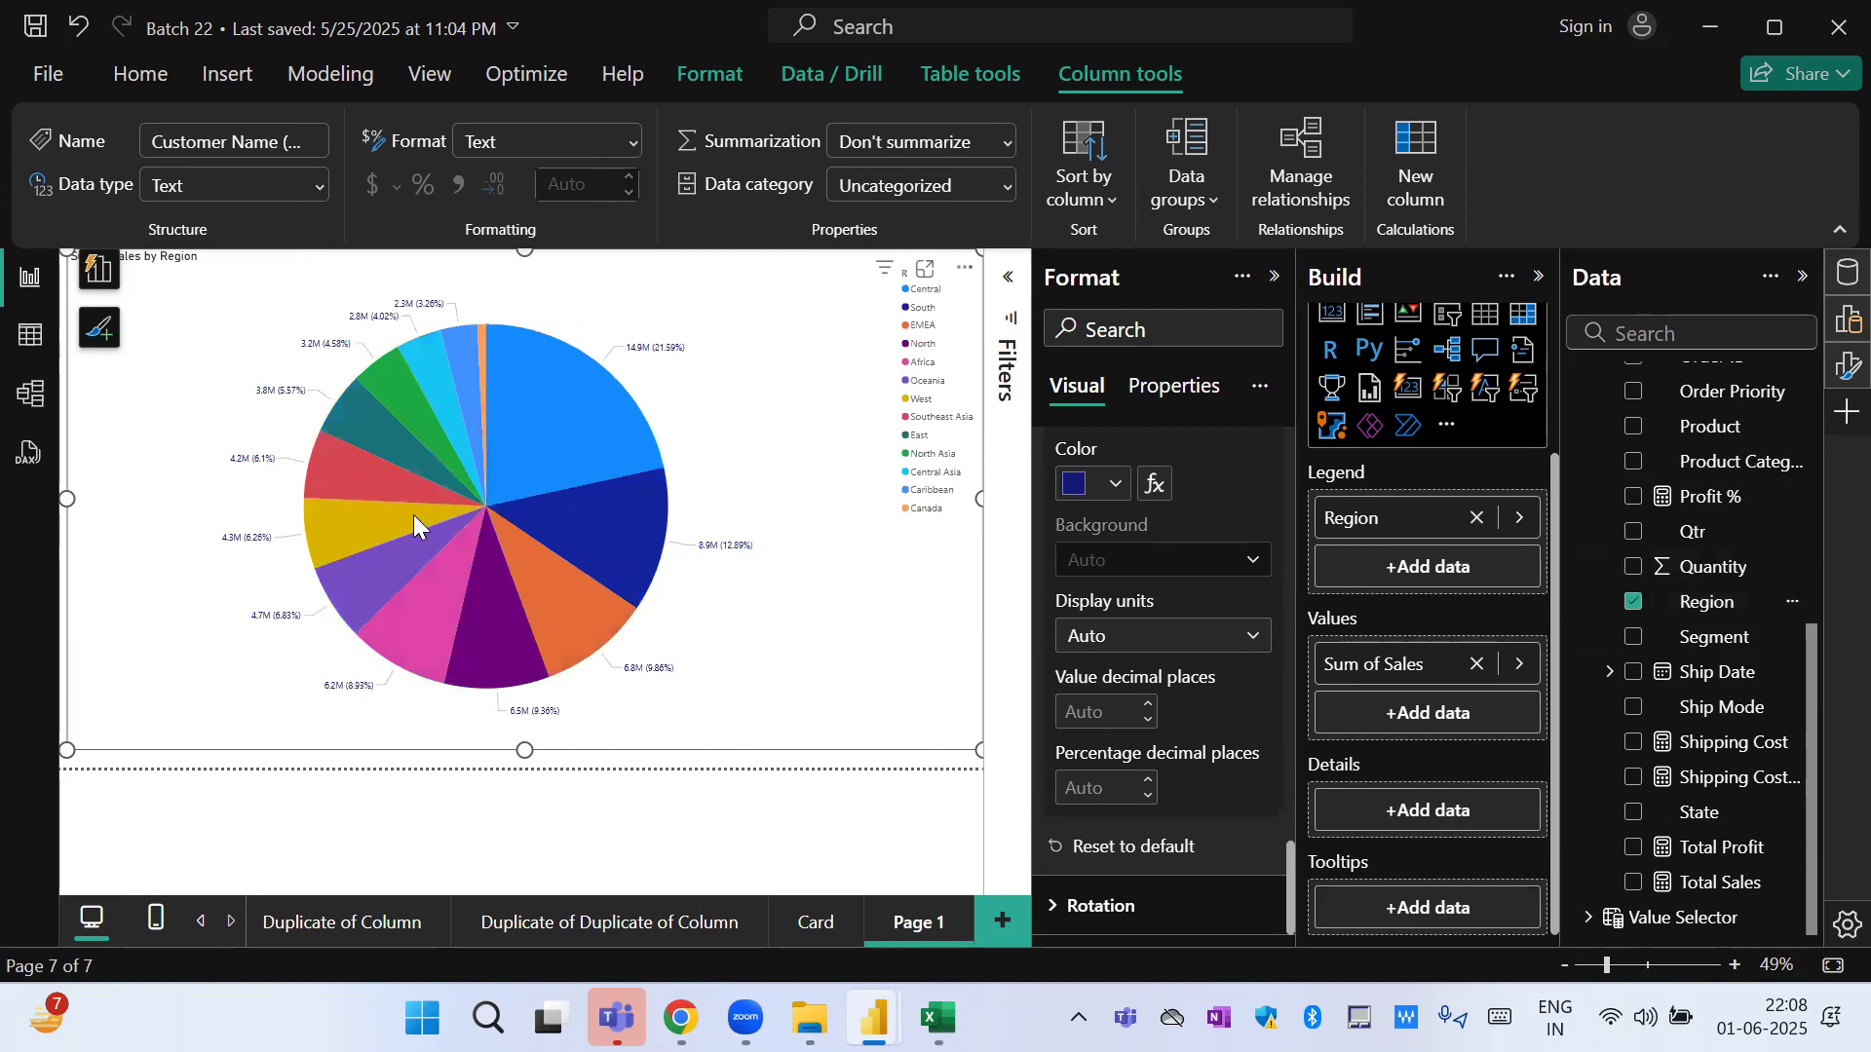
{"action": "mouse_move", "coordinate": [413, 516]}
Start a new grouping on the Region field with Central, EMEA and South each as a separate group.
{"action": "left_click", "coordinate": [1793, 603]}
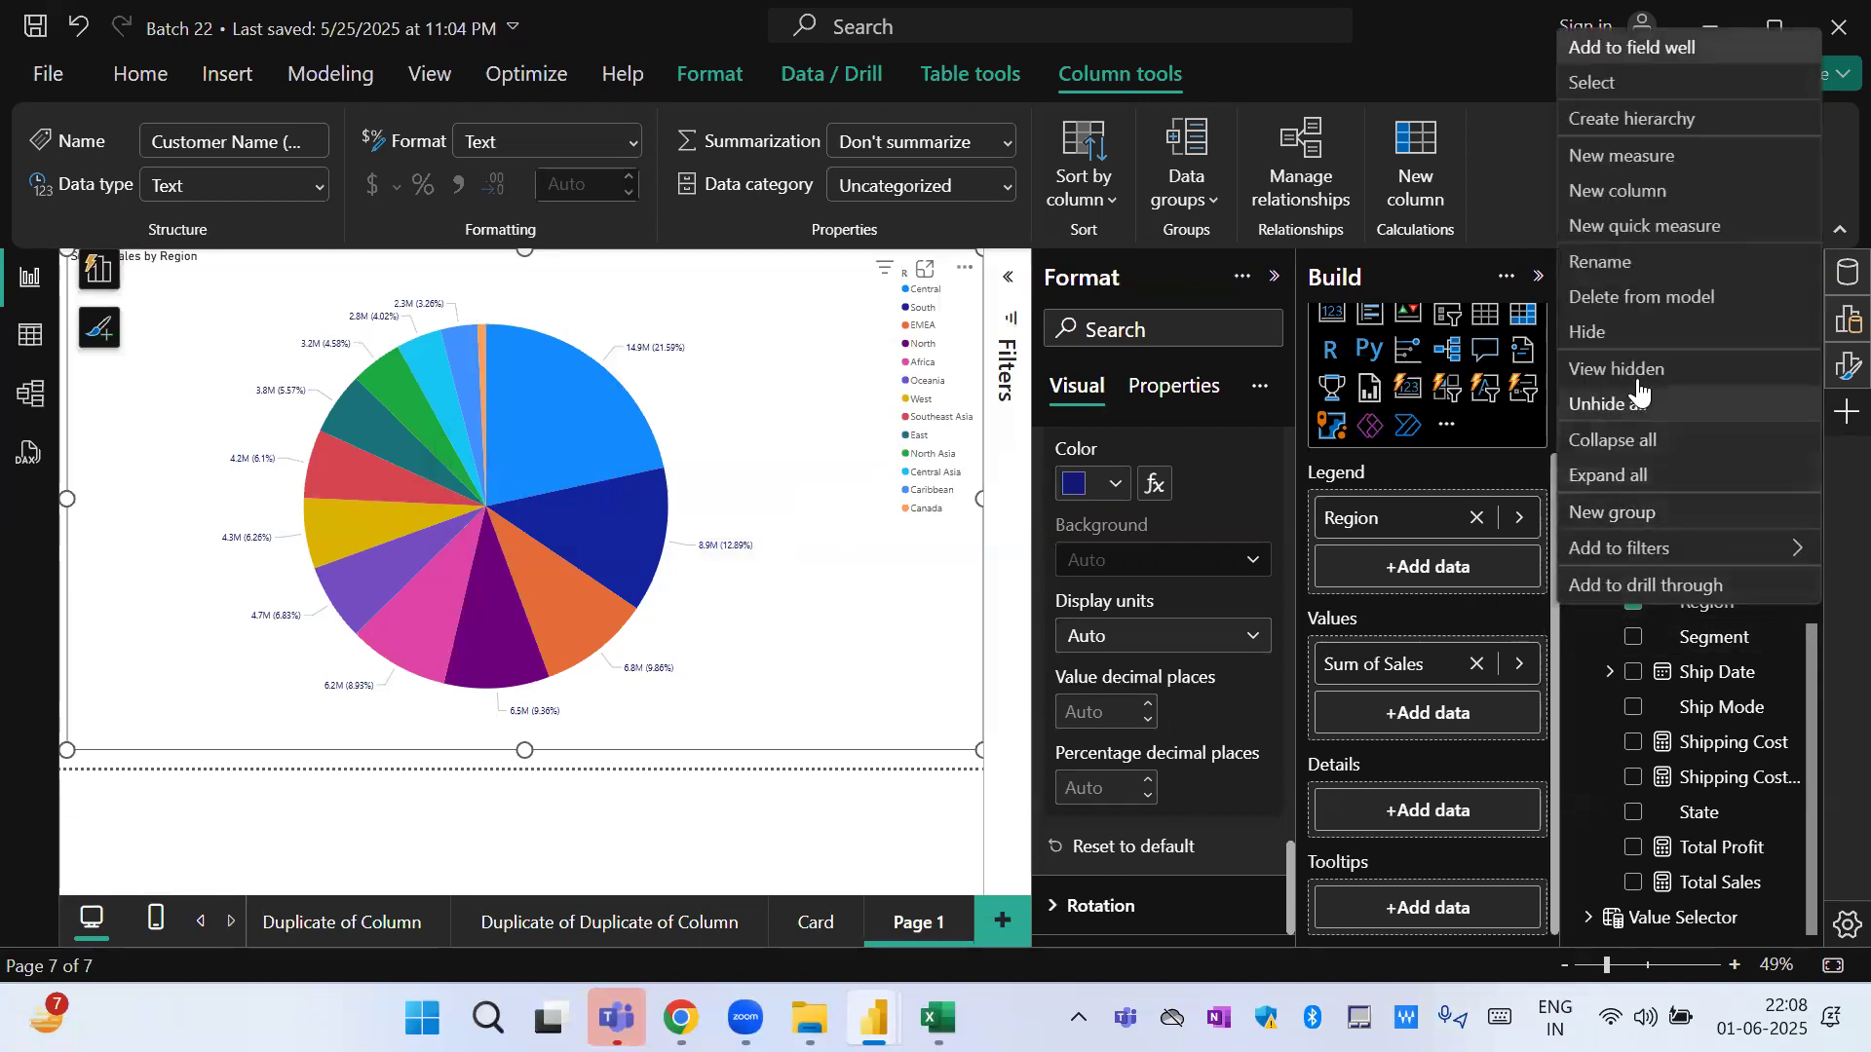
{"action": "left_click", "coordinate": [1625, 512]}
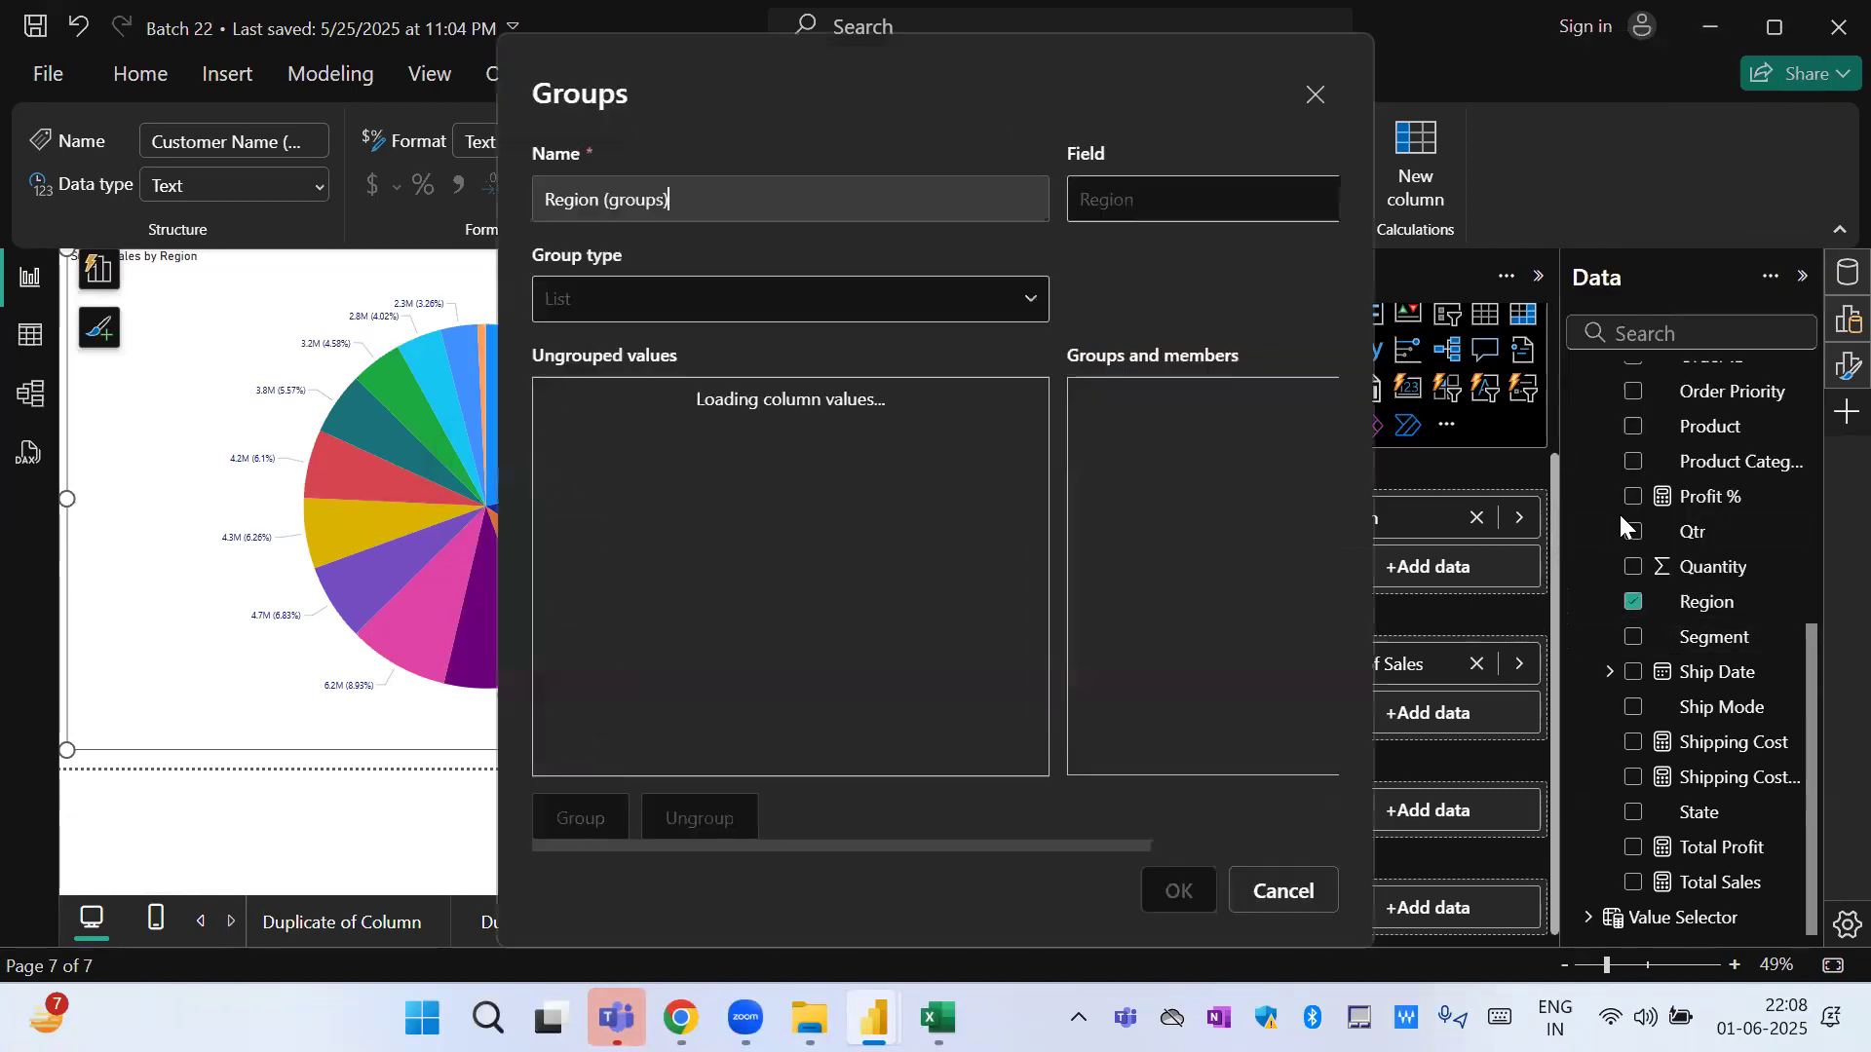
{"action": "left_click", "coordinate": [582, 505]}
{"action": "left_click", "coordinate": [608, 828]}
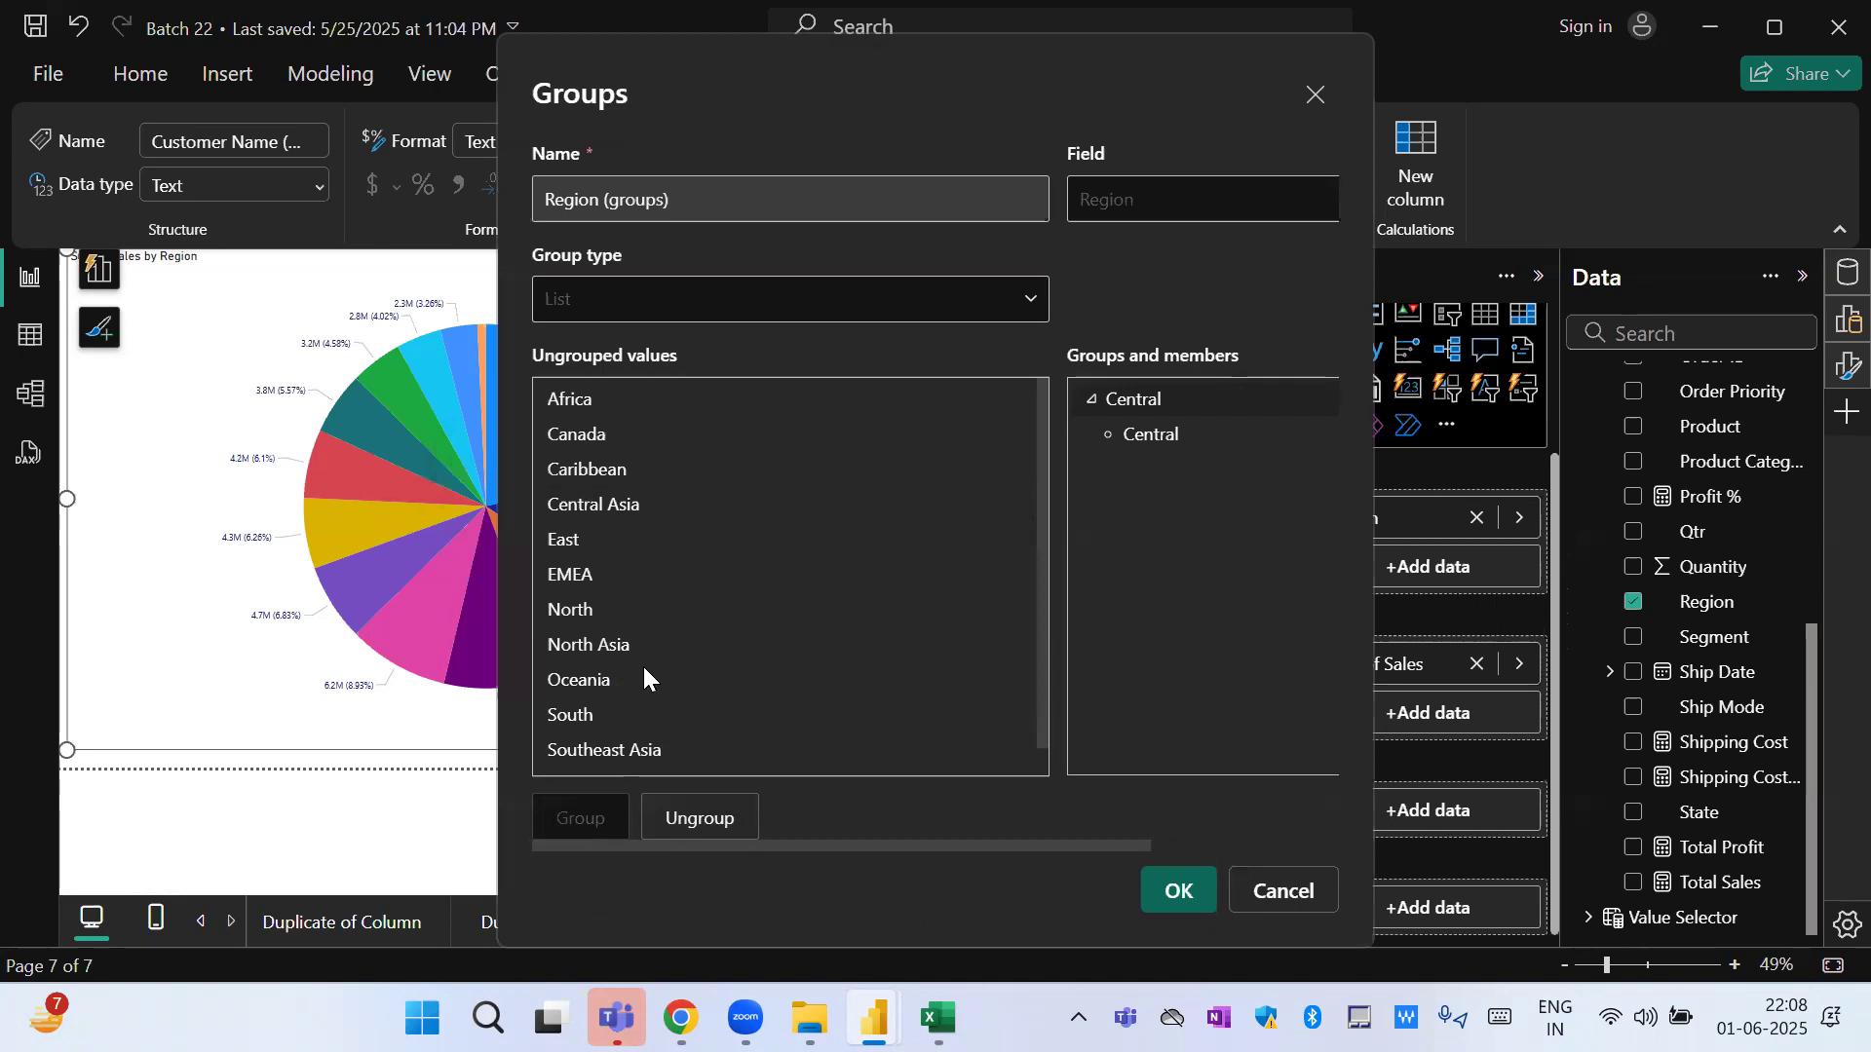
{"action": "left_click", "coordinate": [573, 573]}
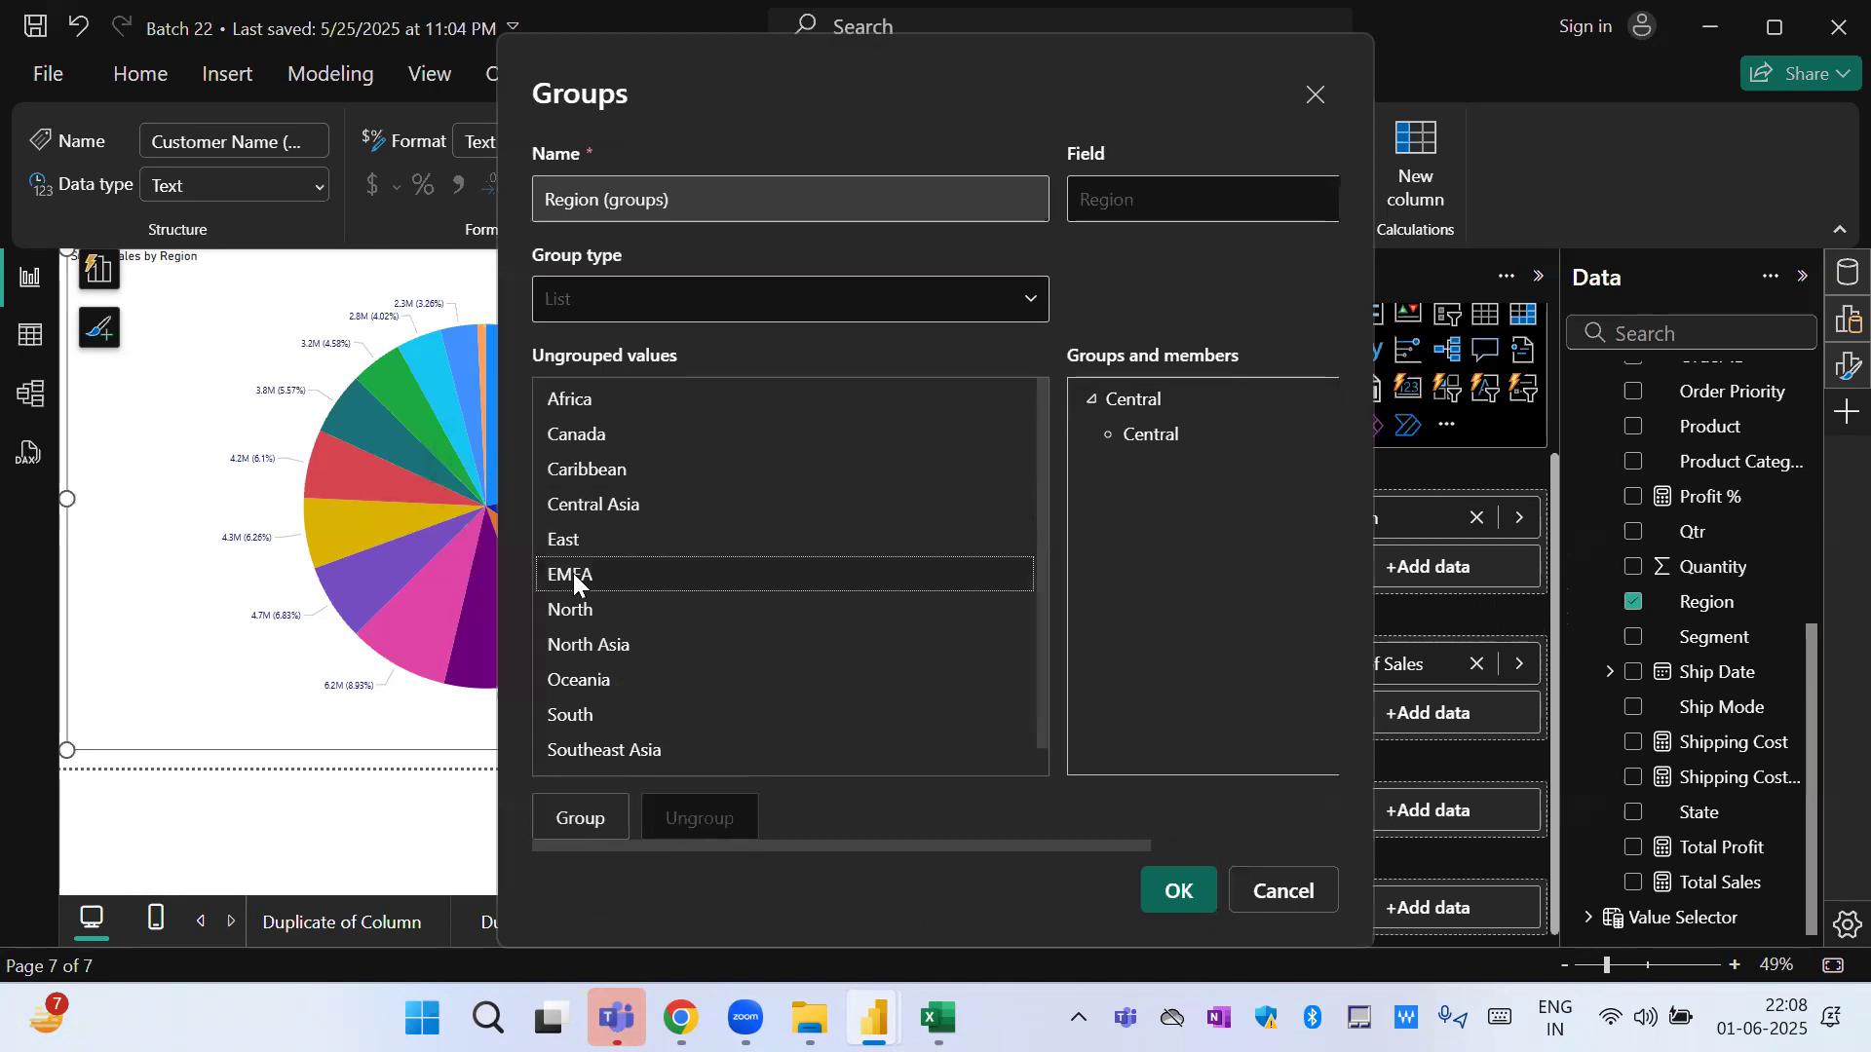
{"action": "left_click", "coordinate": [596, 823]}
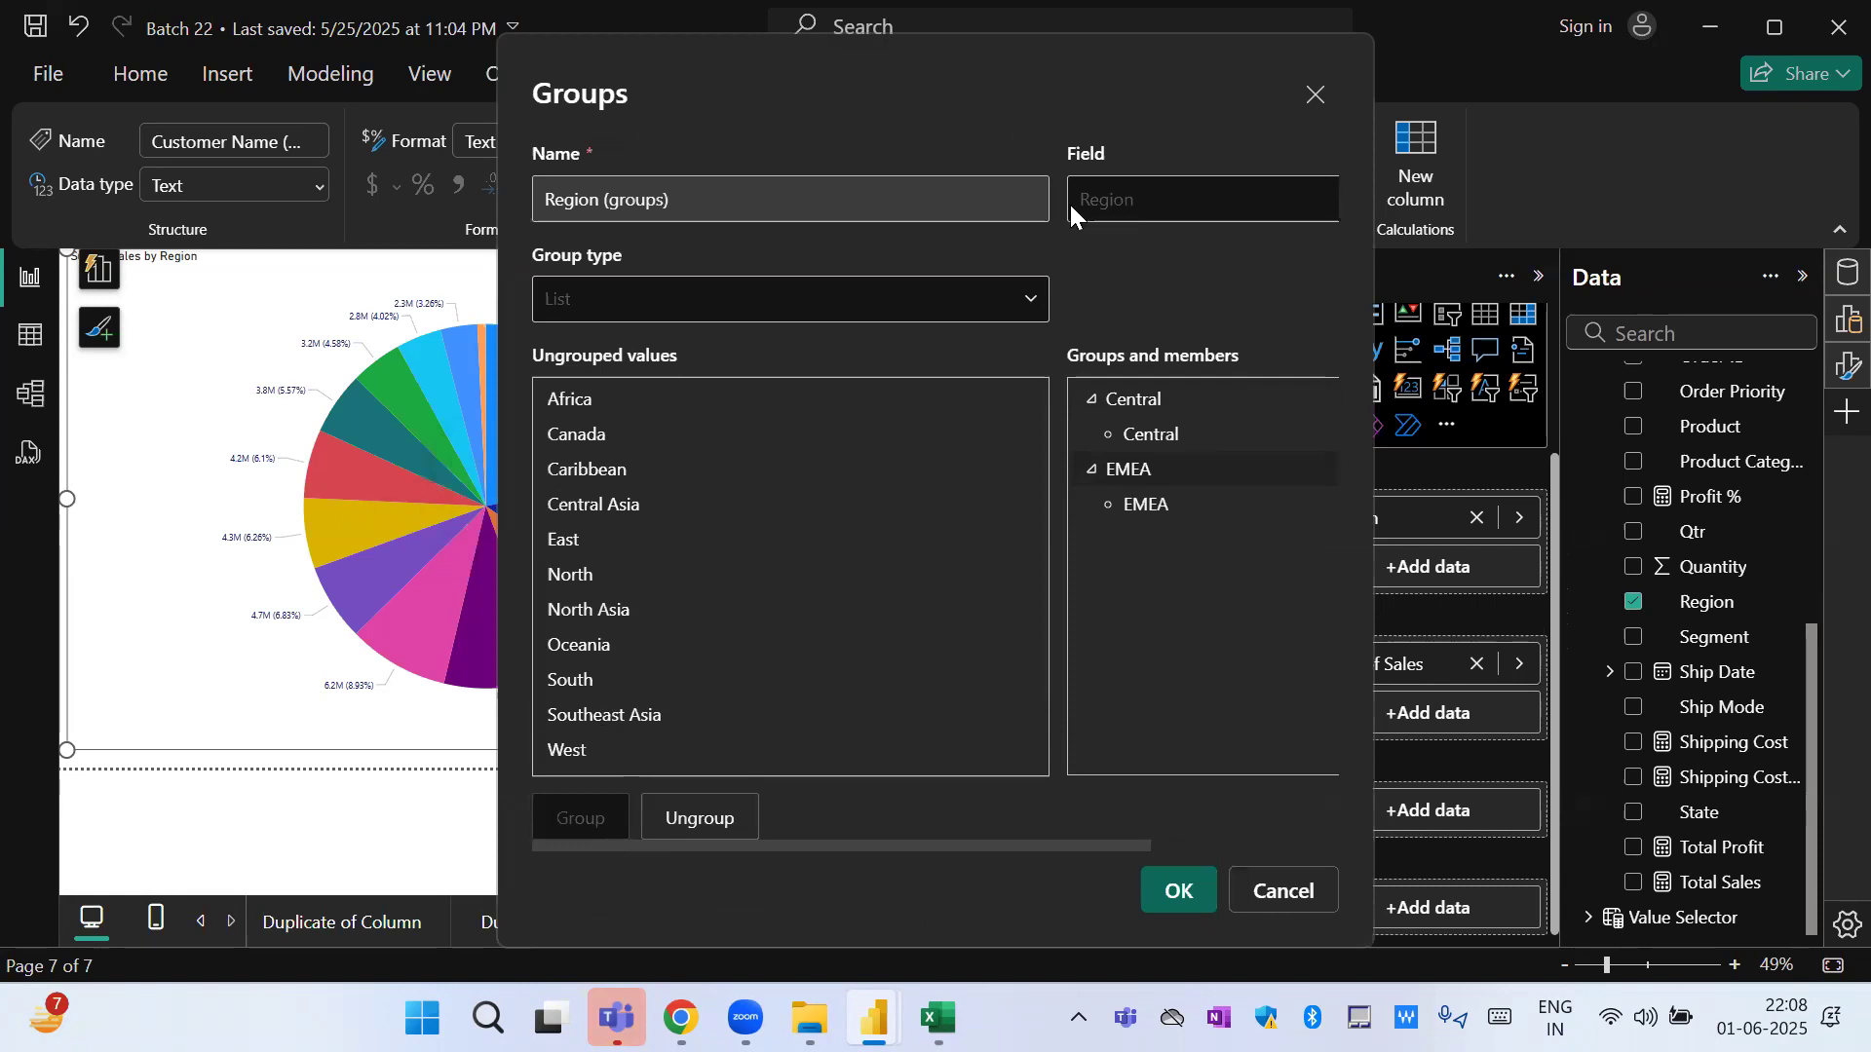
{"action": "left_click_drag", "start_coordinate": [1095, 80], "coordinate": [1556, 119]}
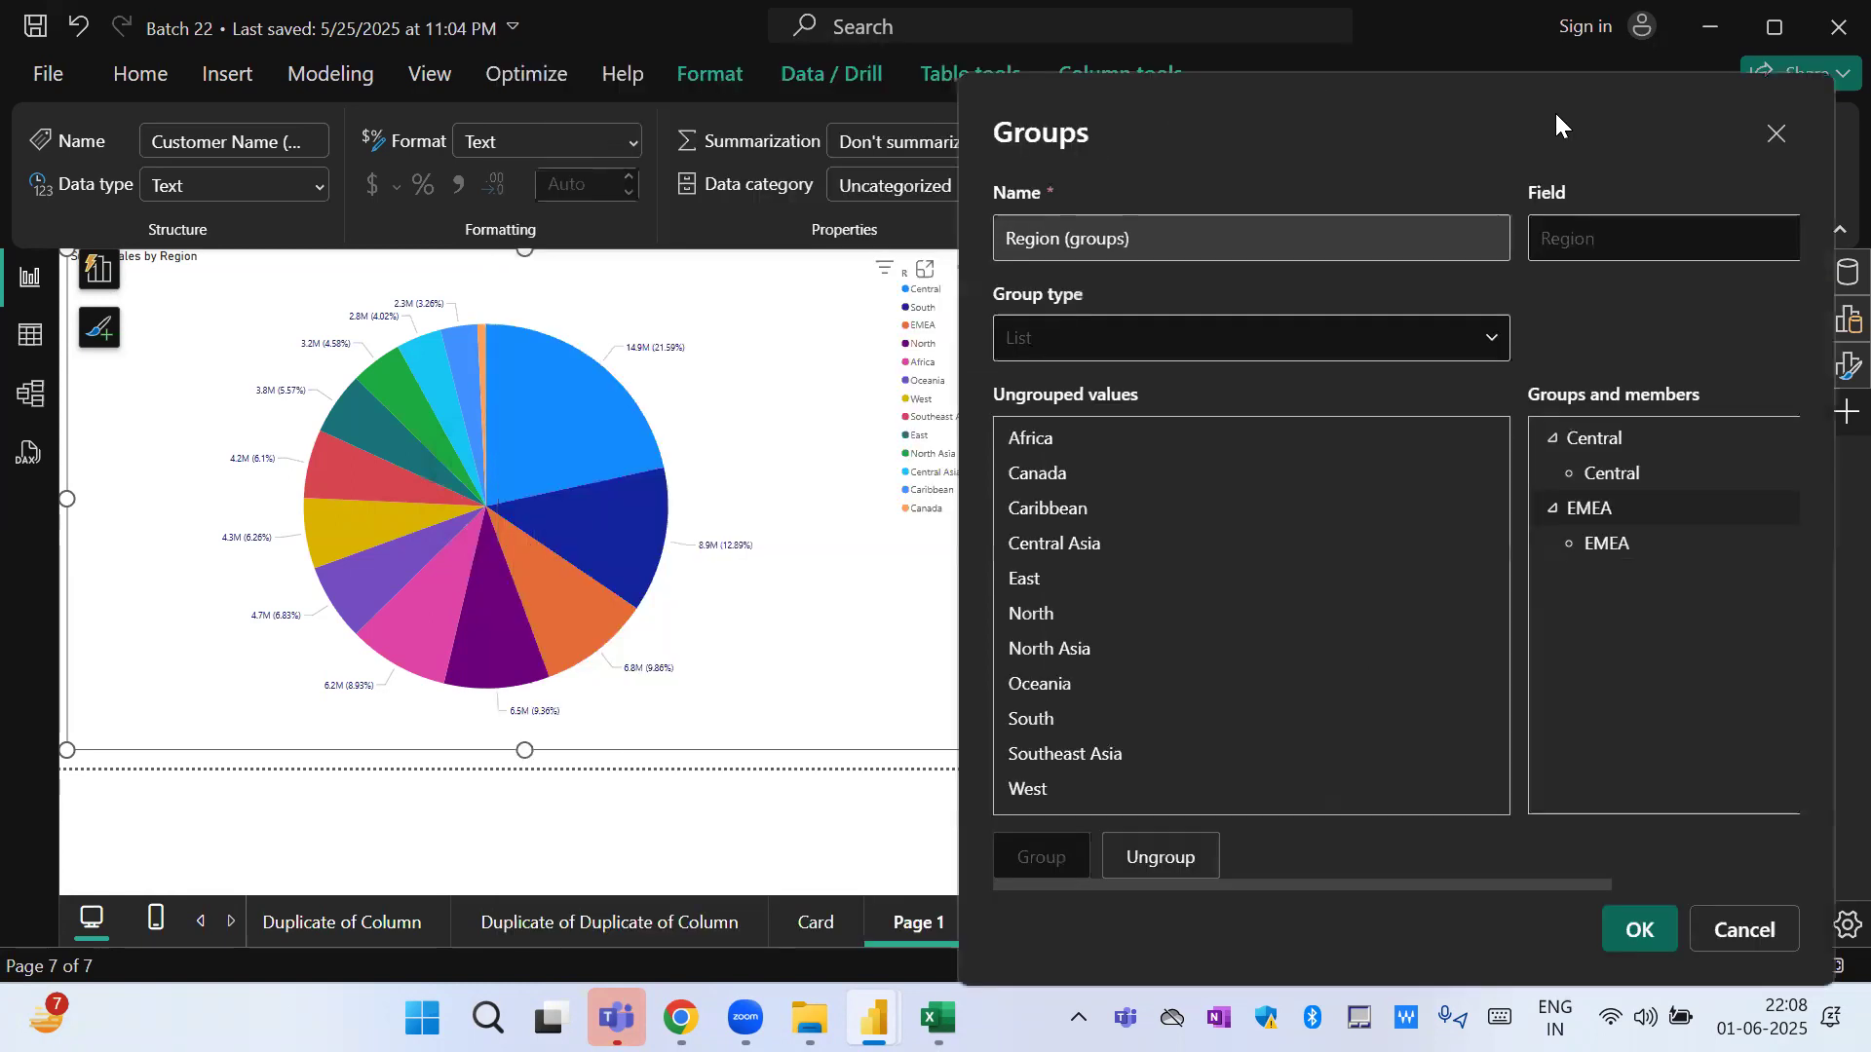
{"action": "left_click", "coordinate": [1037, 721]}
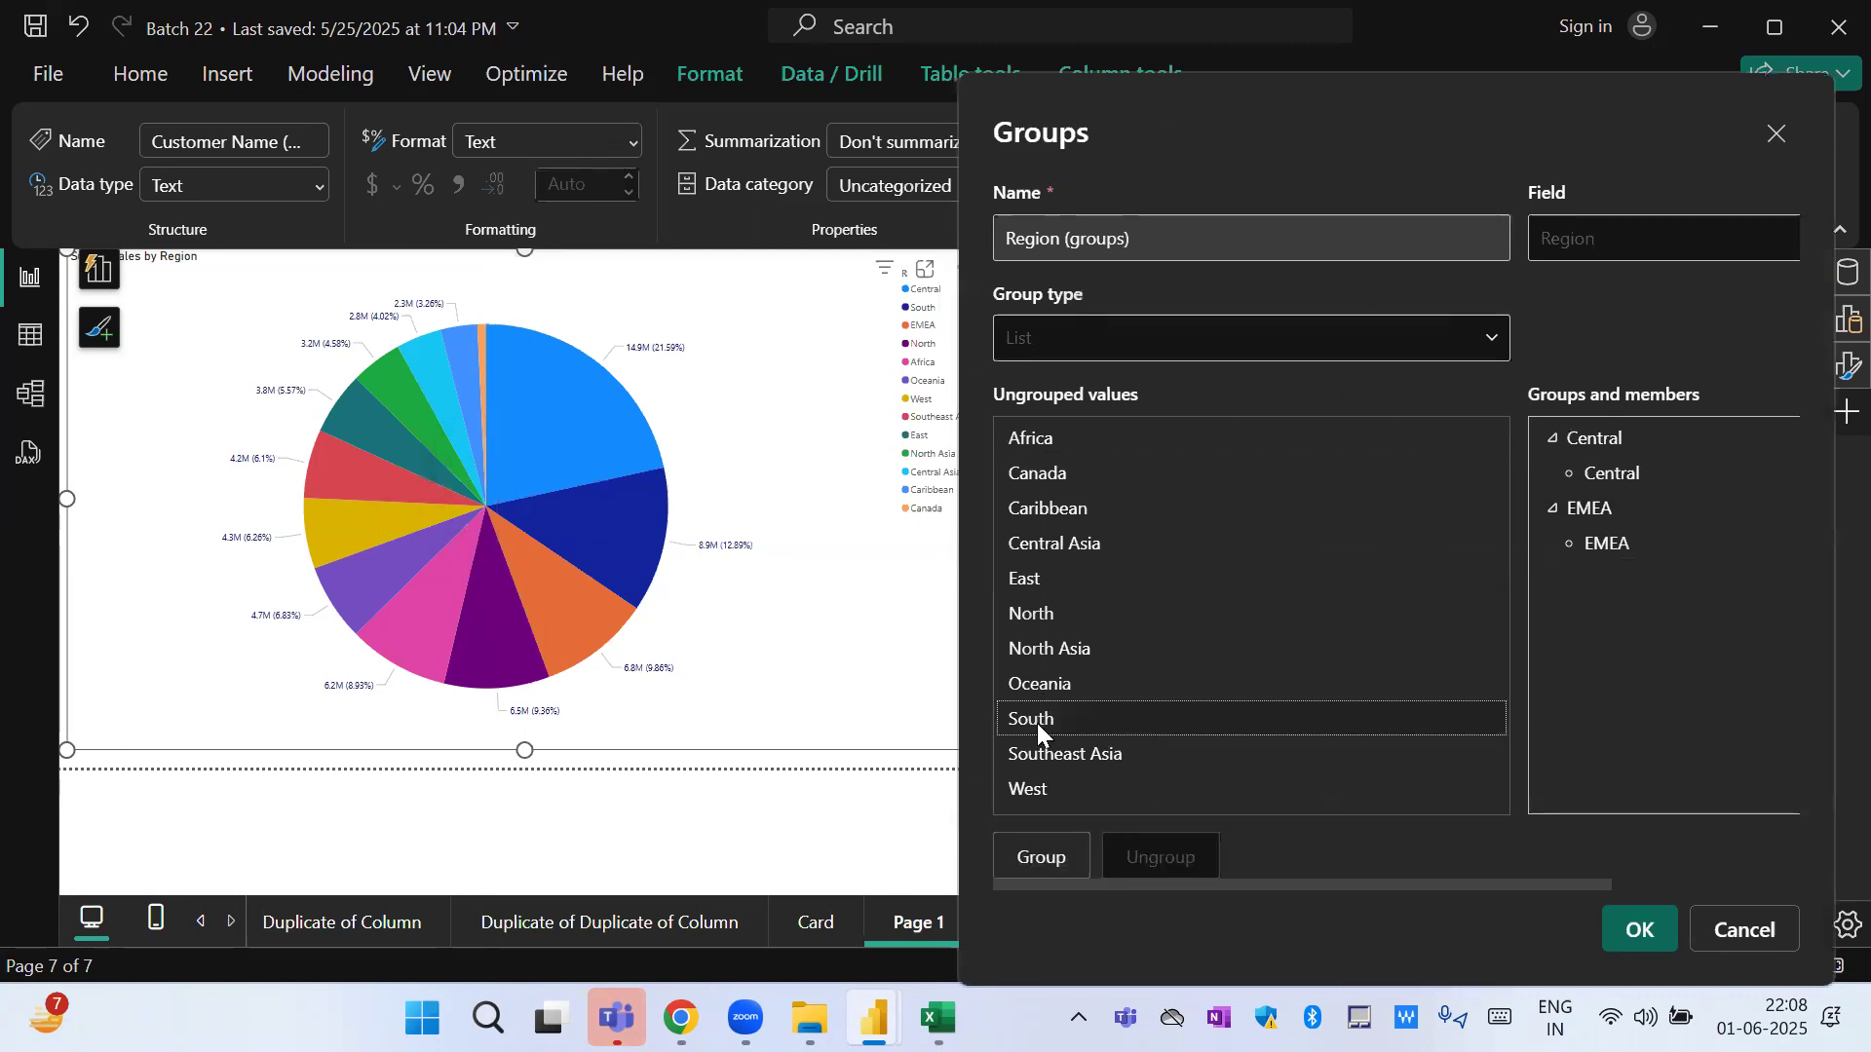
{"action": "left_click", "coordinate": [1043, 859]}
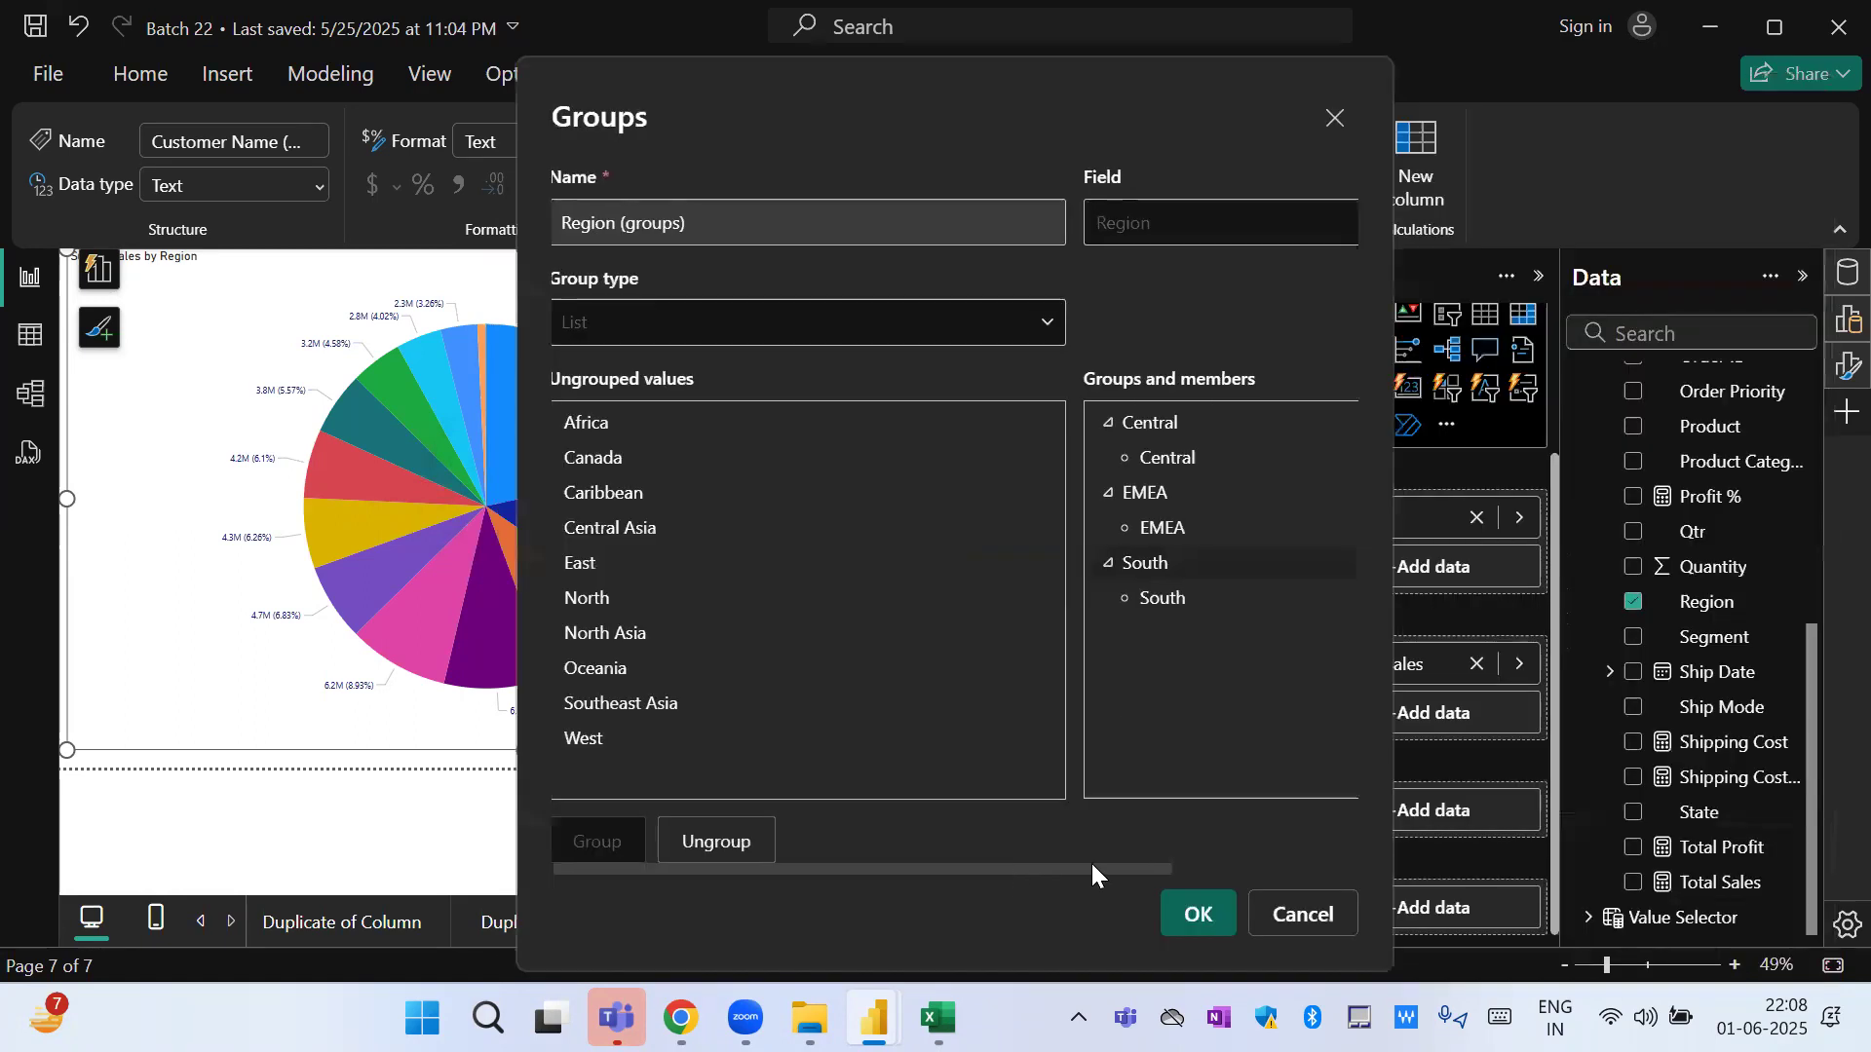
Include an Other group for all ungrouped regions and save the Region grouping.
{"action": "left_click_drag", "start_coordinate": [1092, 866], "coordinate": [1400, 839]}
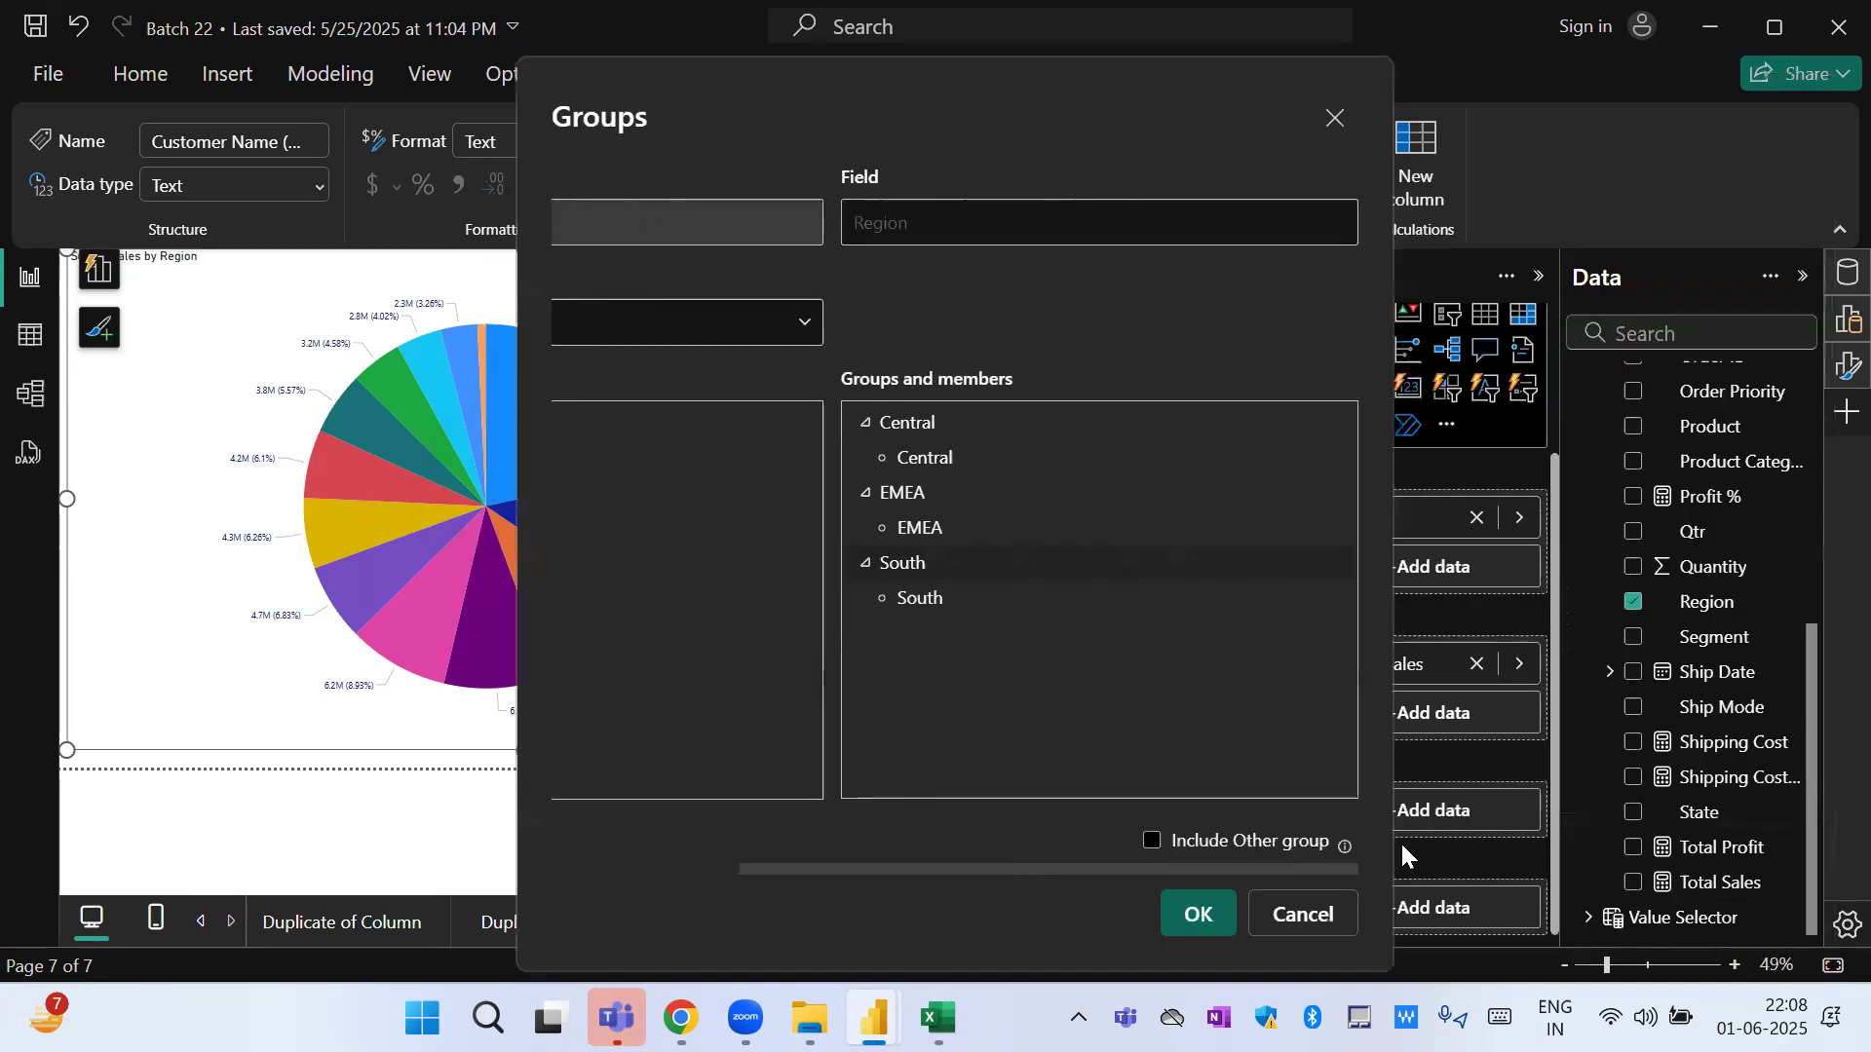
{"action": "left_click", "coordinate": [1152, 840]}
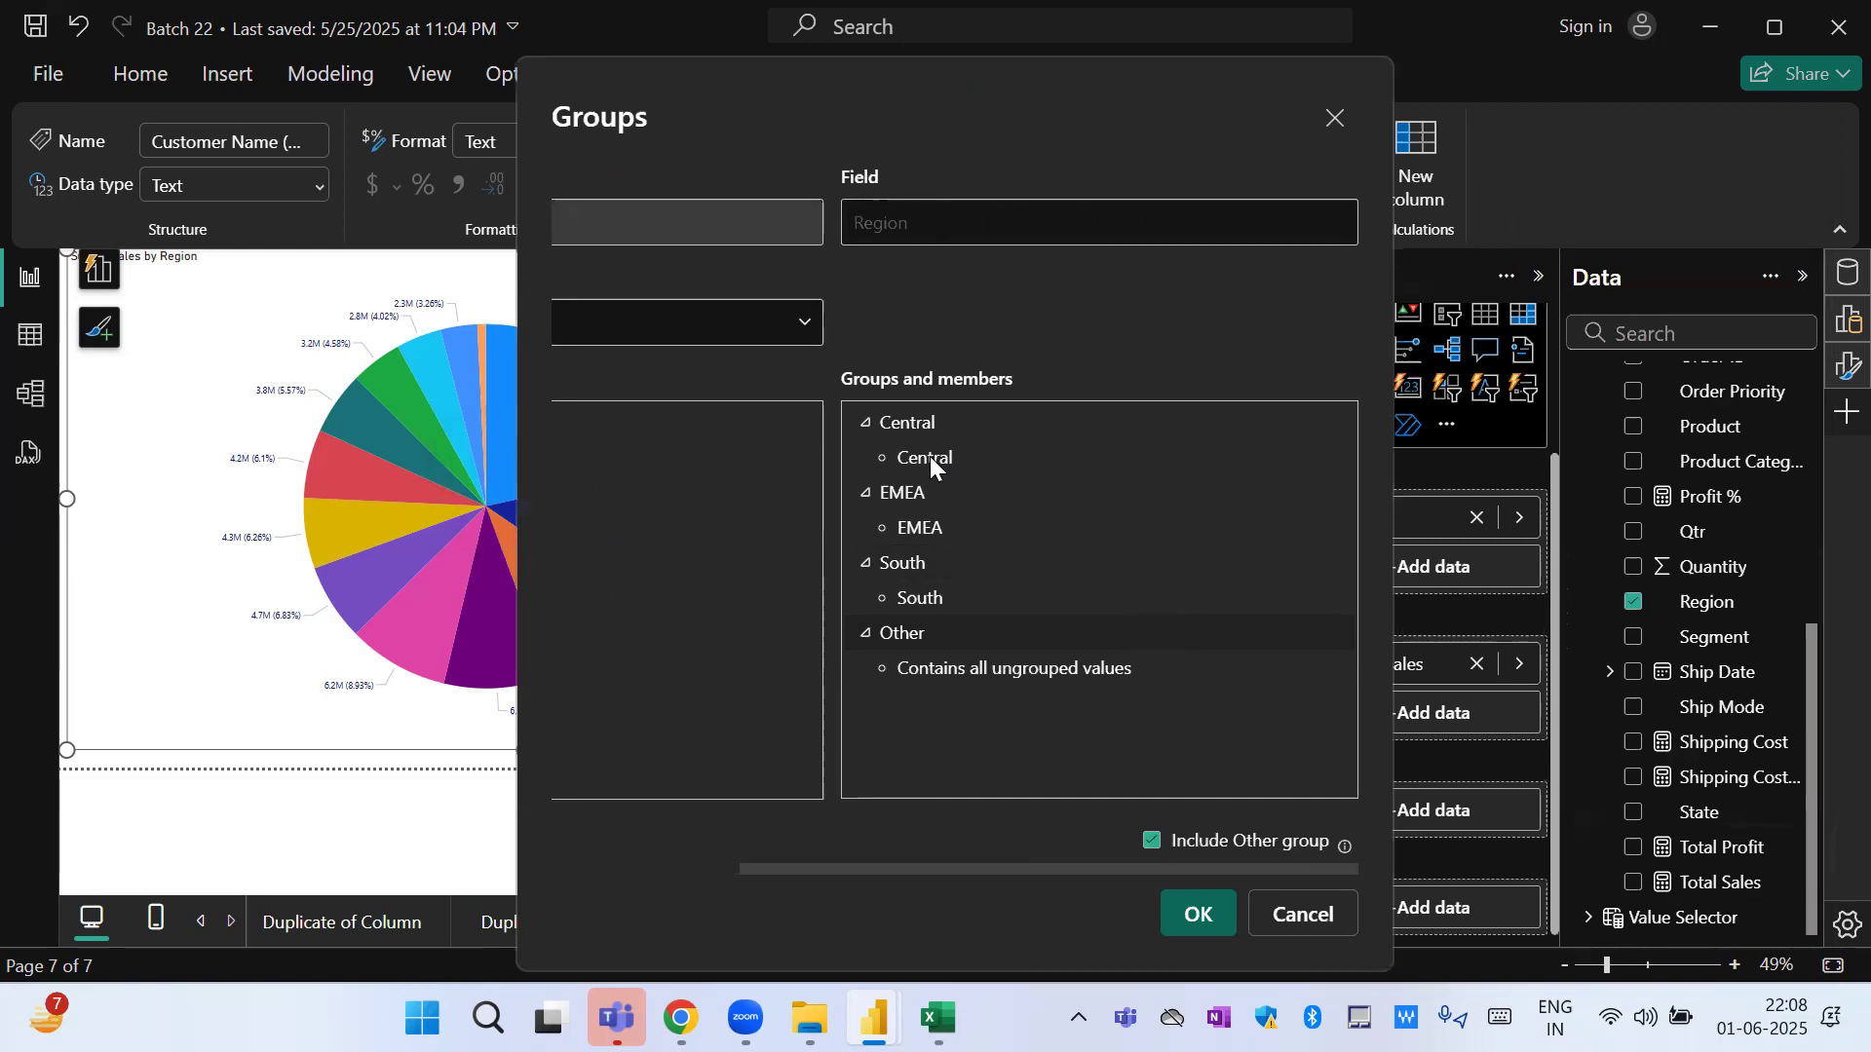
{"action": "left_click", "coordinate": [1191, 911]}
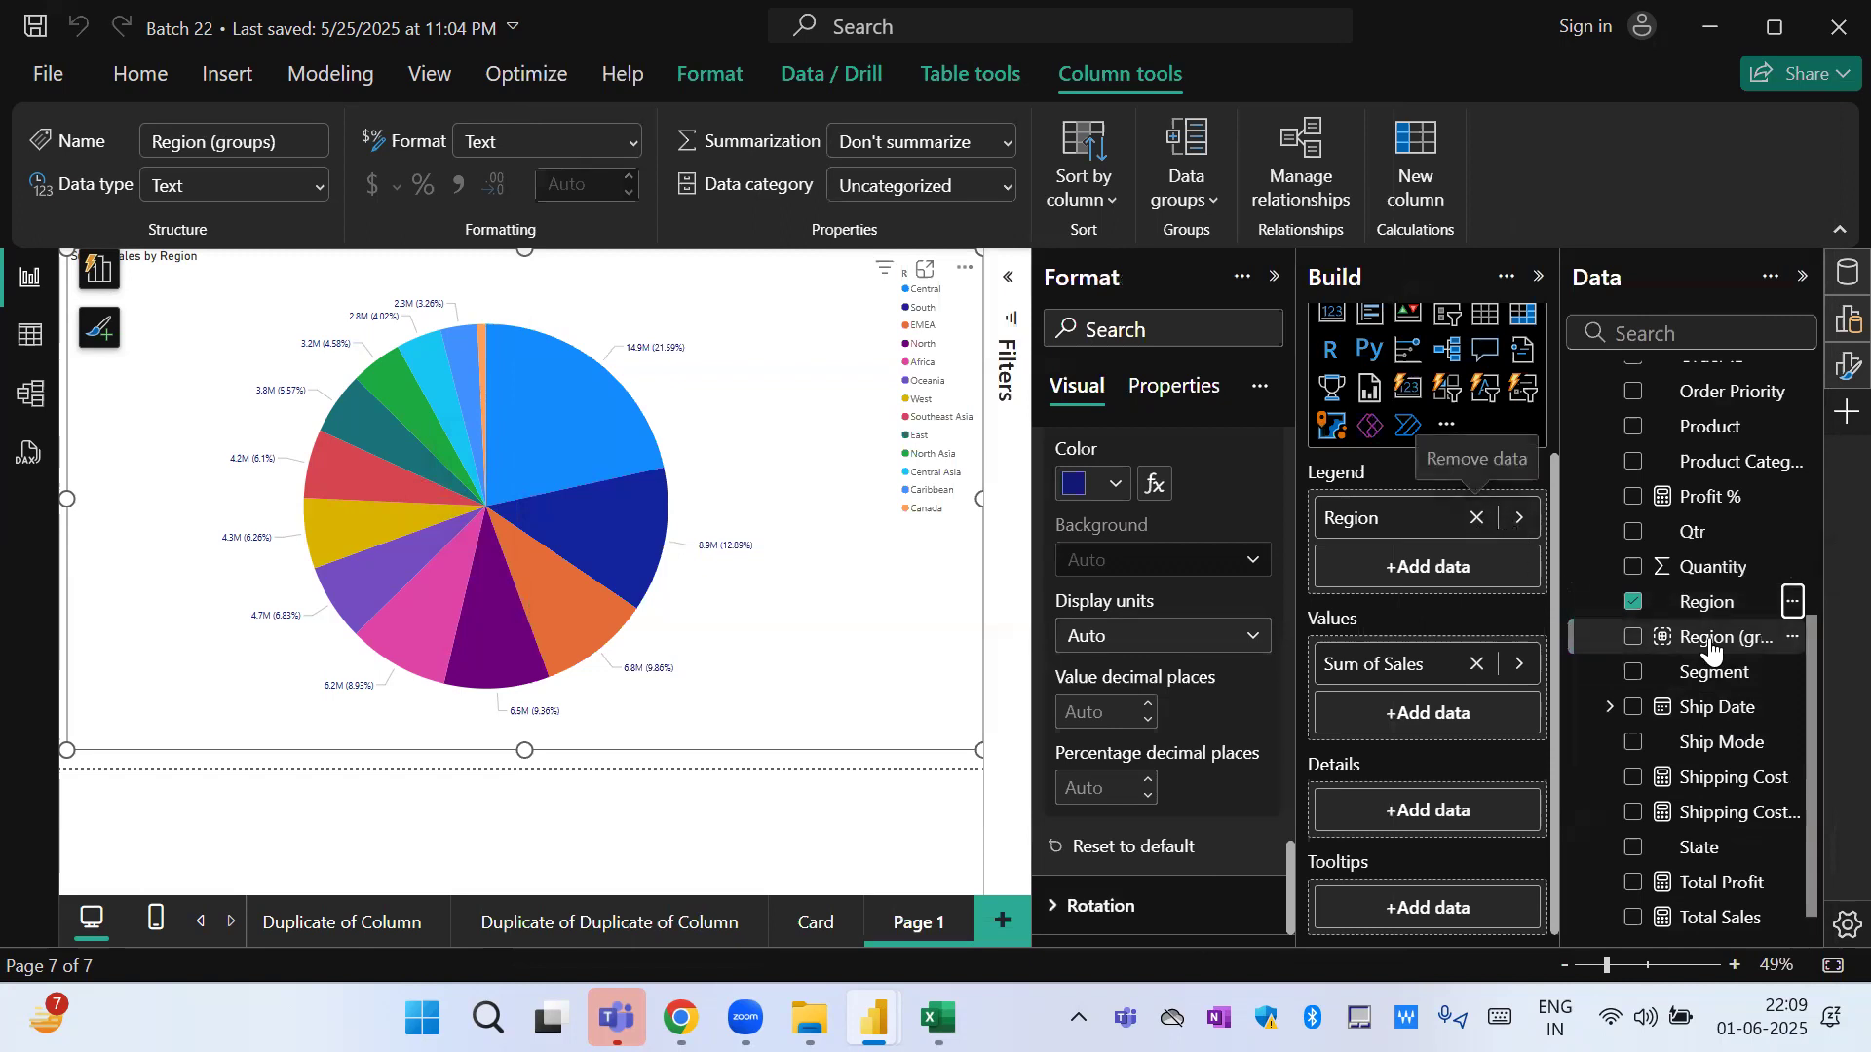
Replace Region with Region (groups) in the pie chart's legend.
{"action": "left_click_drag", "start_coordinate": [1707, 648], "coordinate": [1442, 494]}
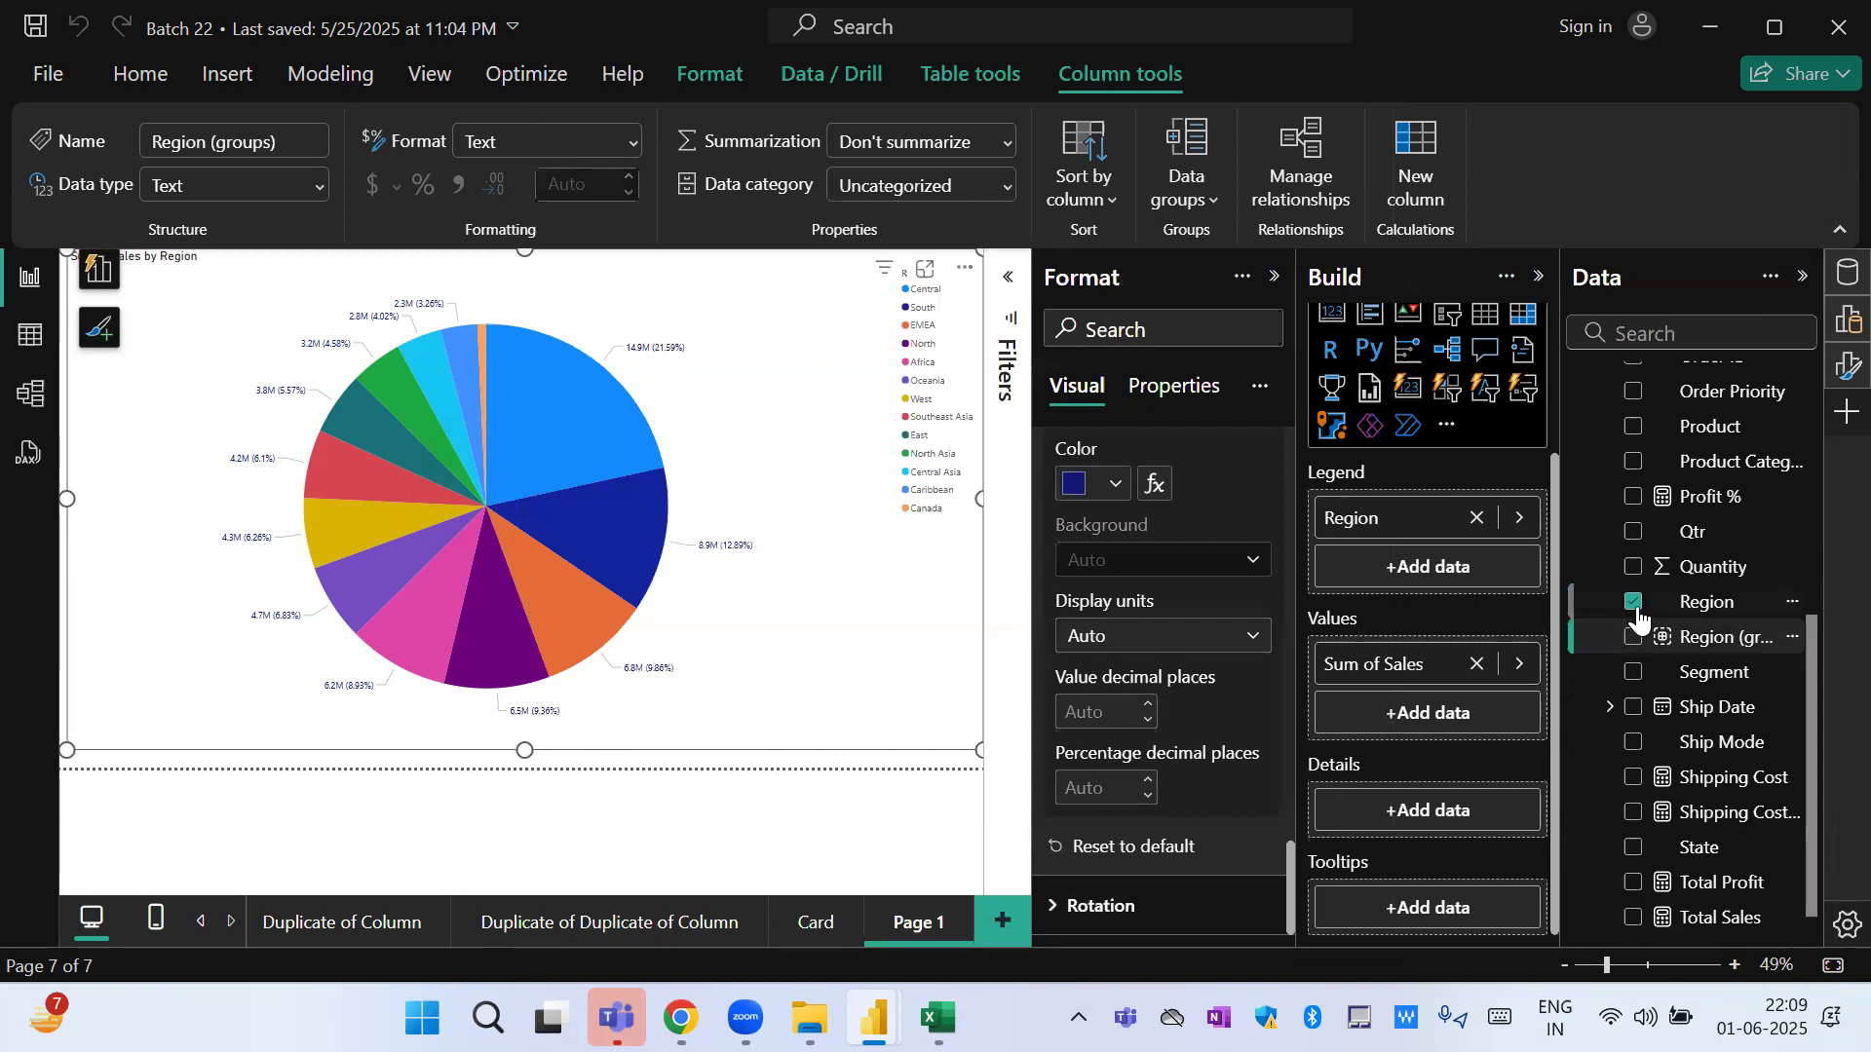
{"action": "left_click", "coordinate": [1476, 517]}
{"action": "left_click_drag", "start_coordinate": [1730, 641], "coordinate": [1403, 567]}
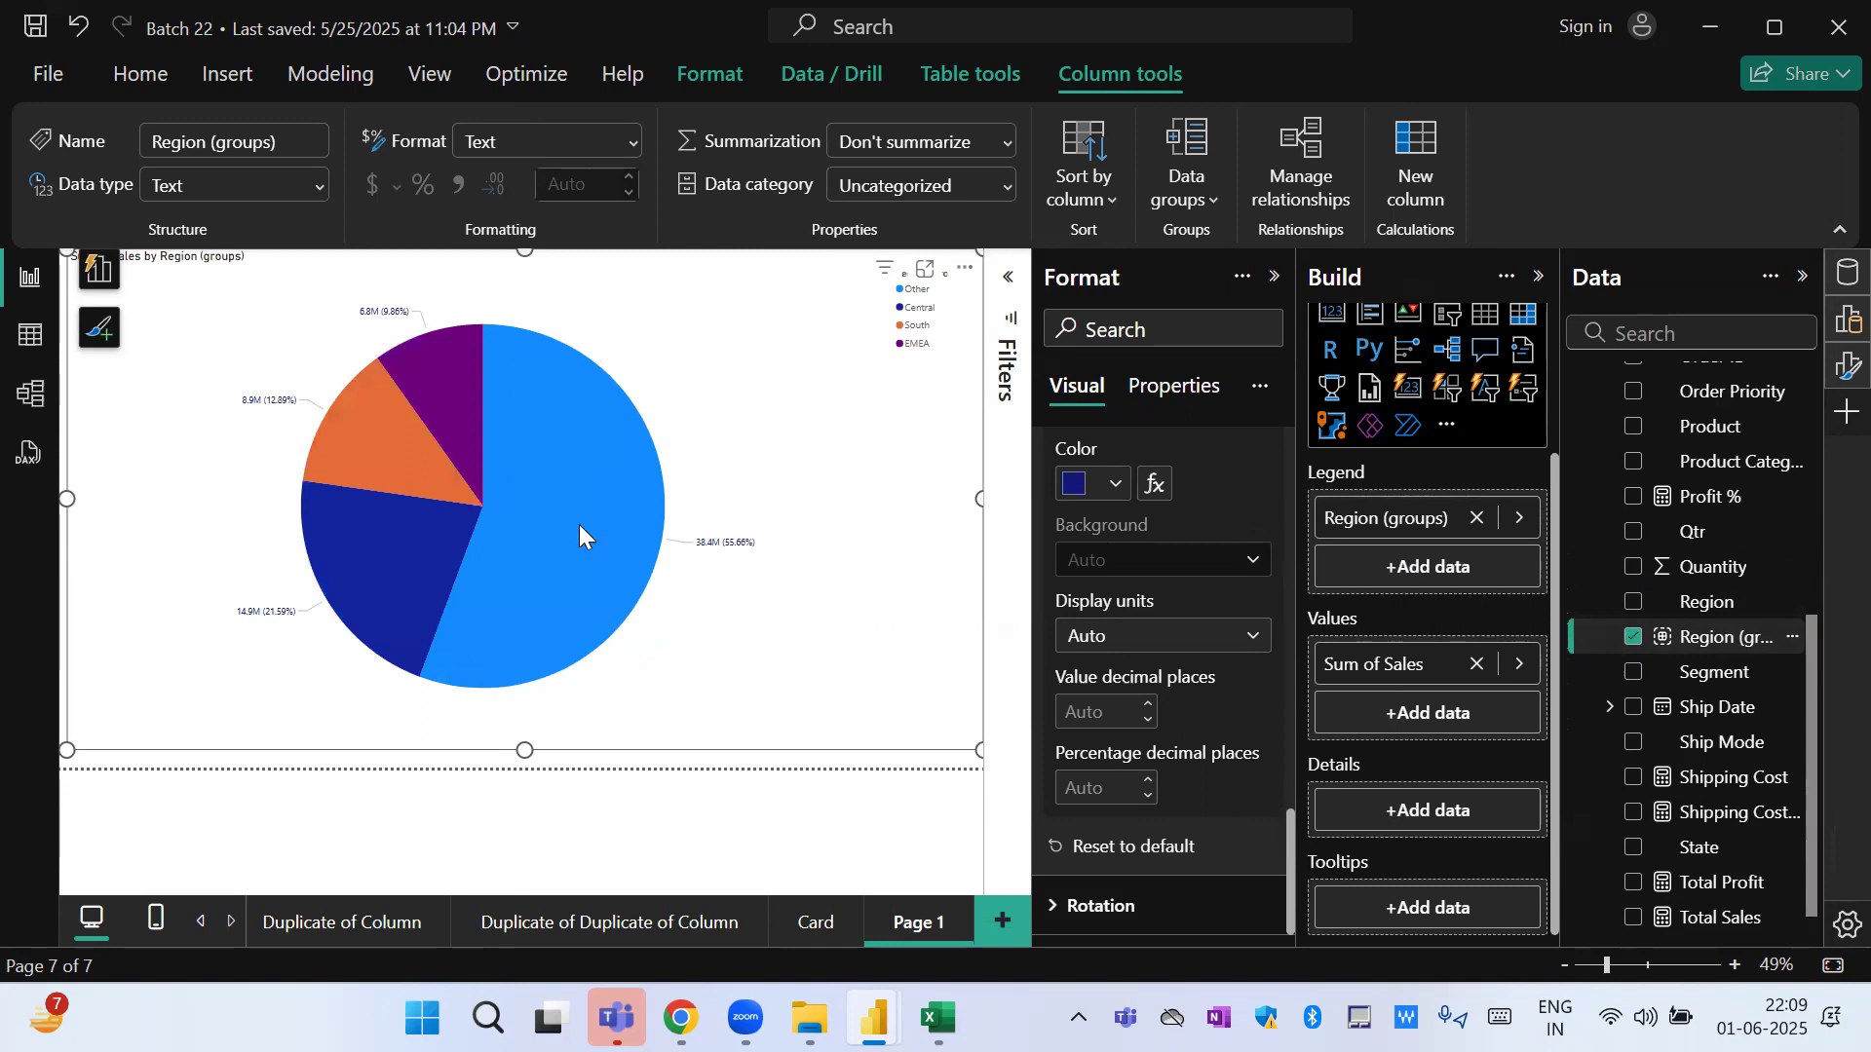
{"action": "mouse_move", "coordinate": [382, 592]}
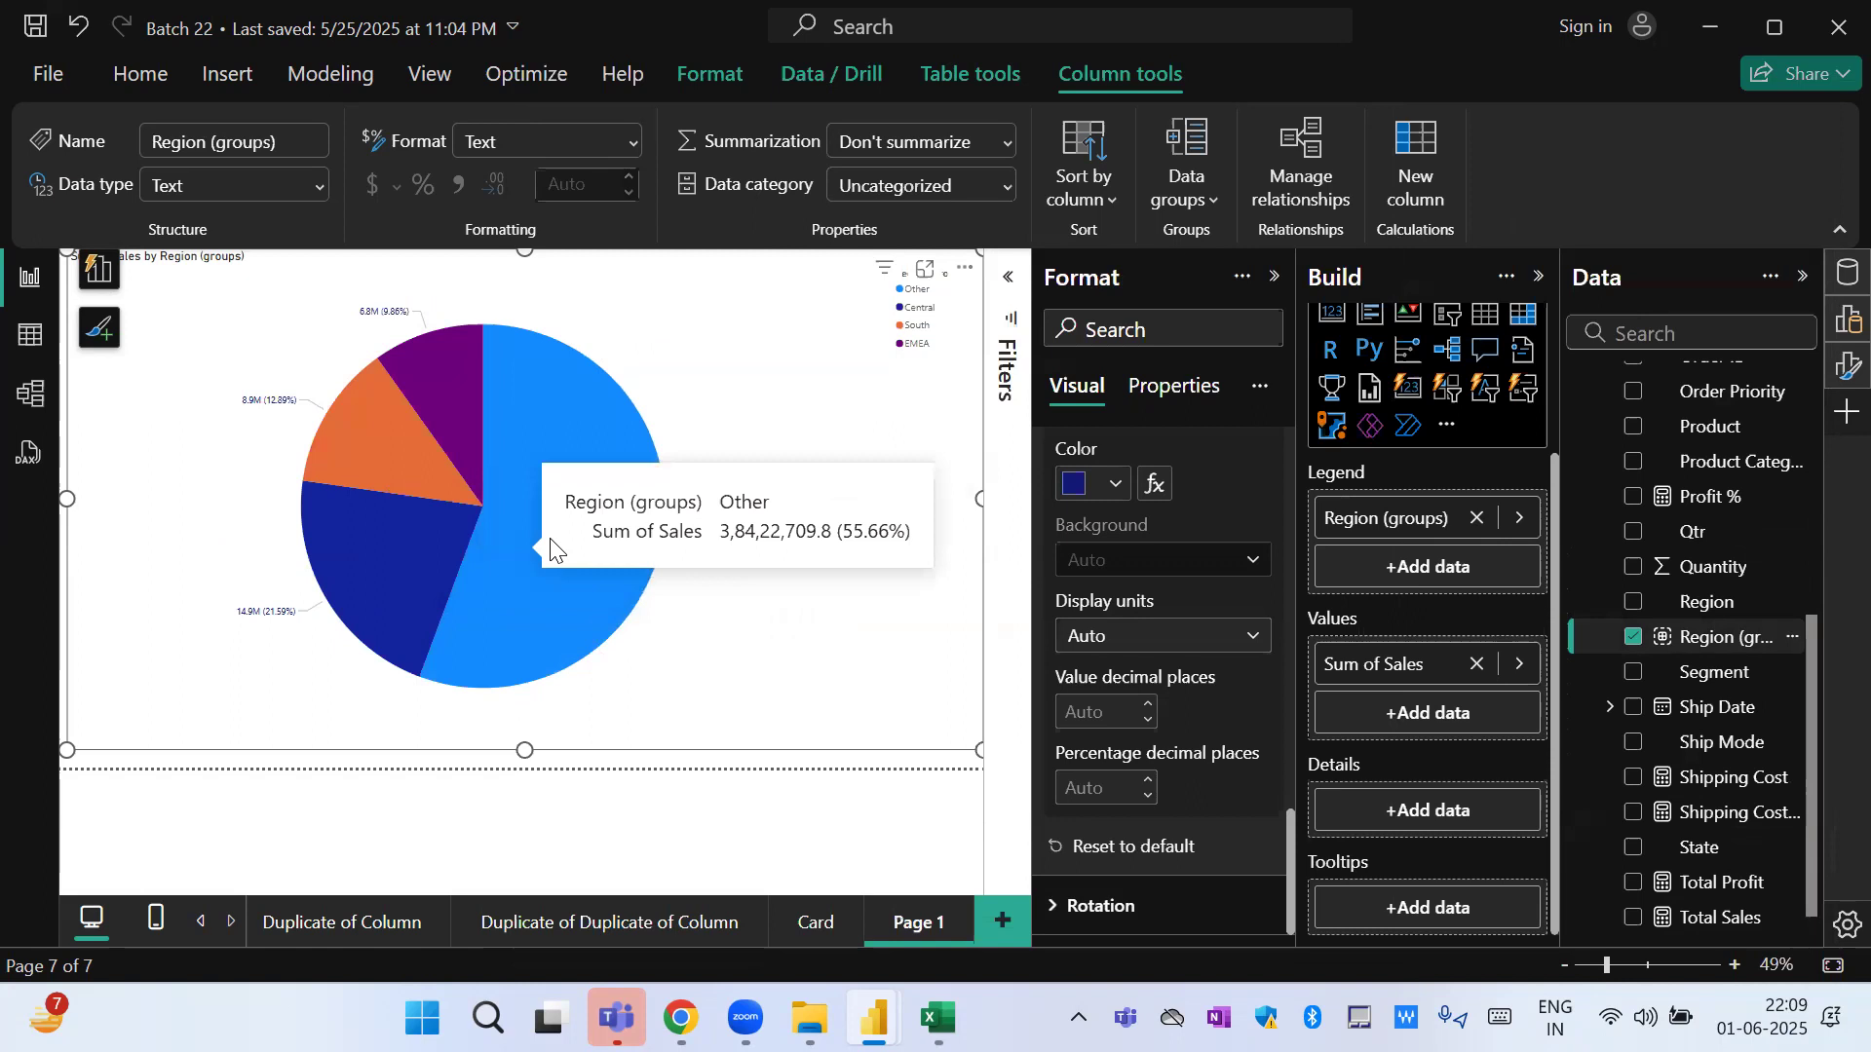
{"action": "mouse_move", "coordinate": [346, 448]}
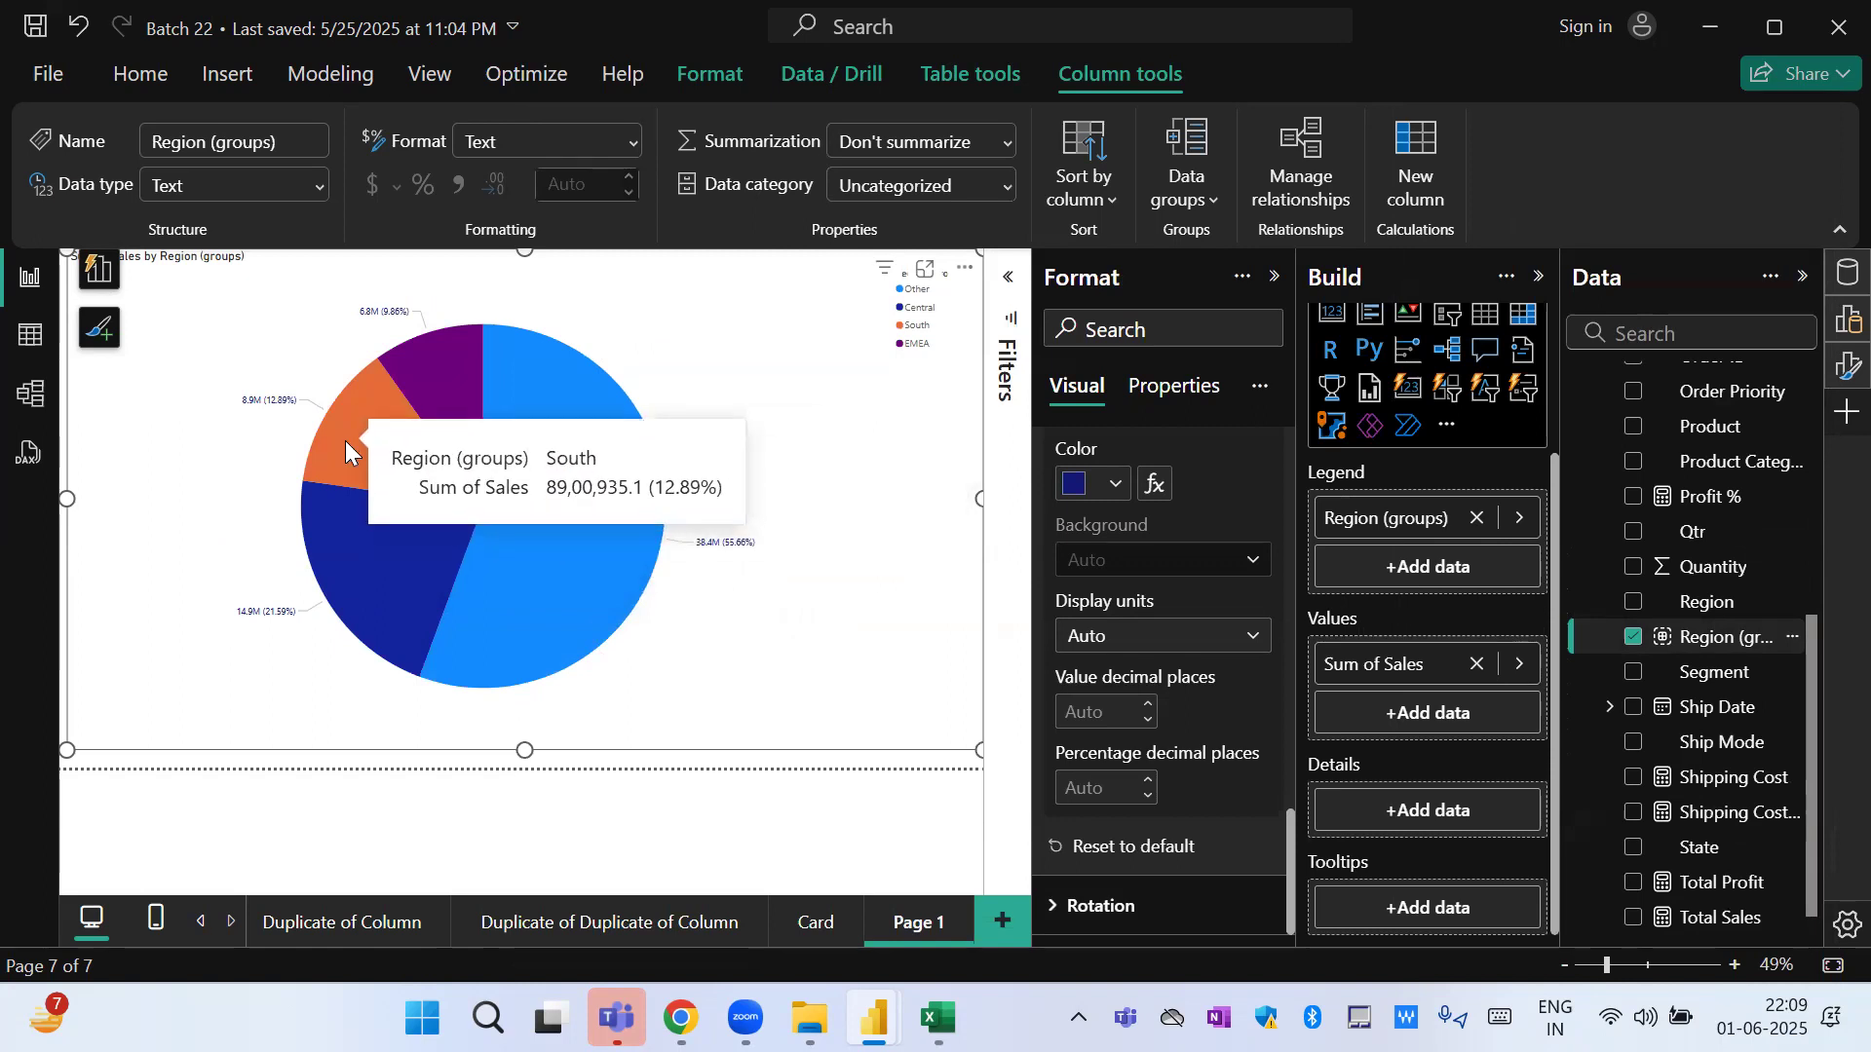
{"action": "mouse_move", "coordinate": [447, 336]}
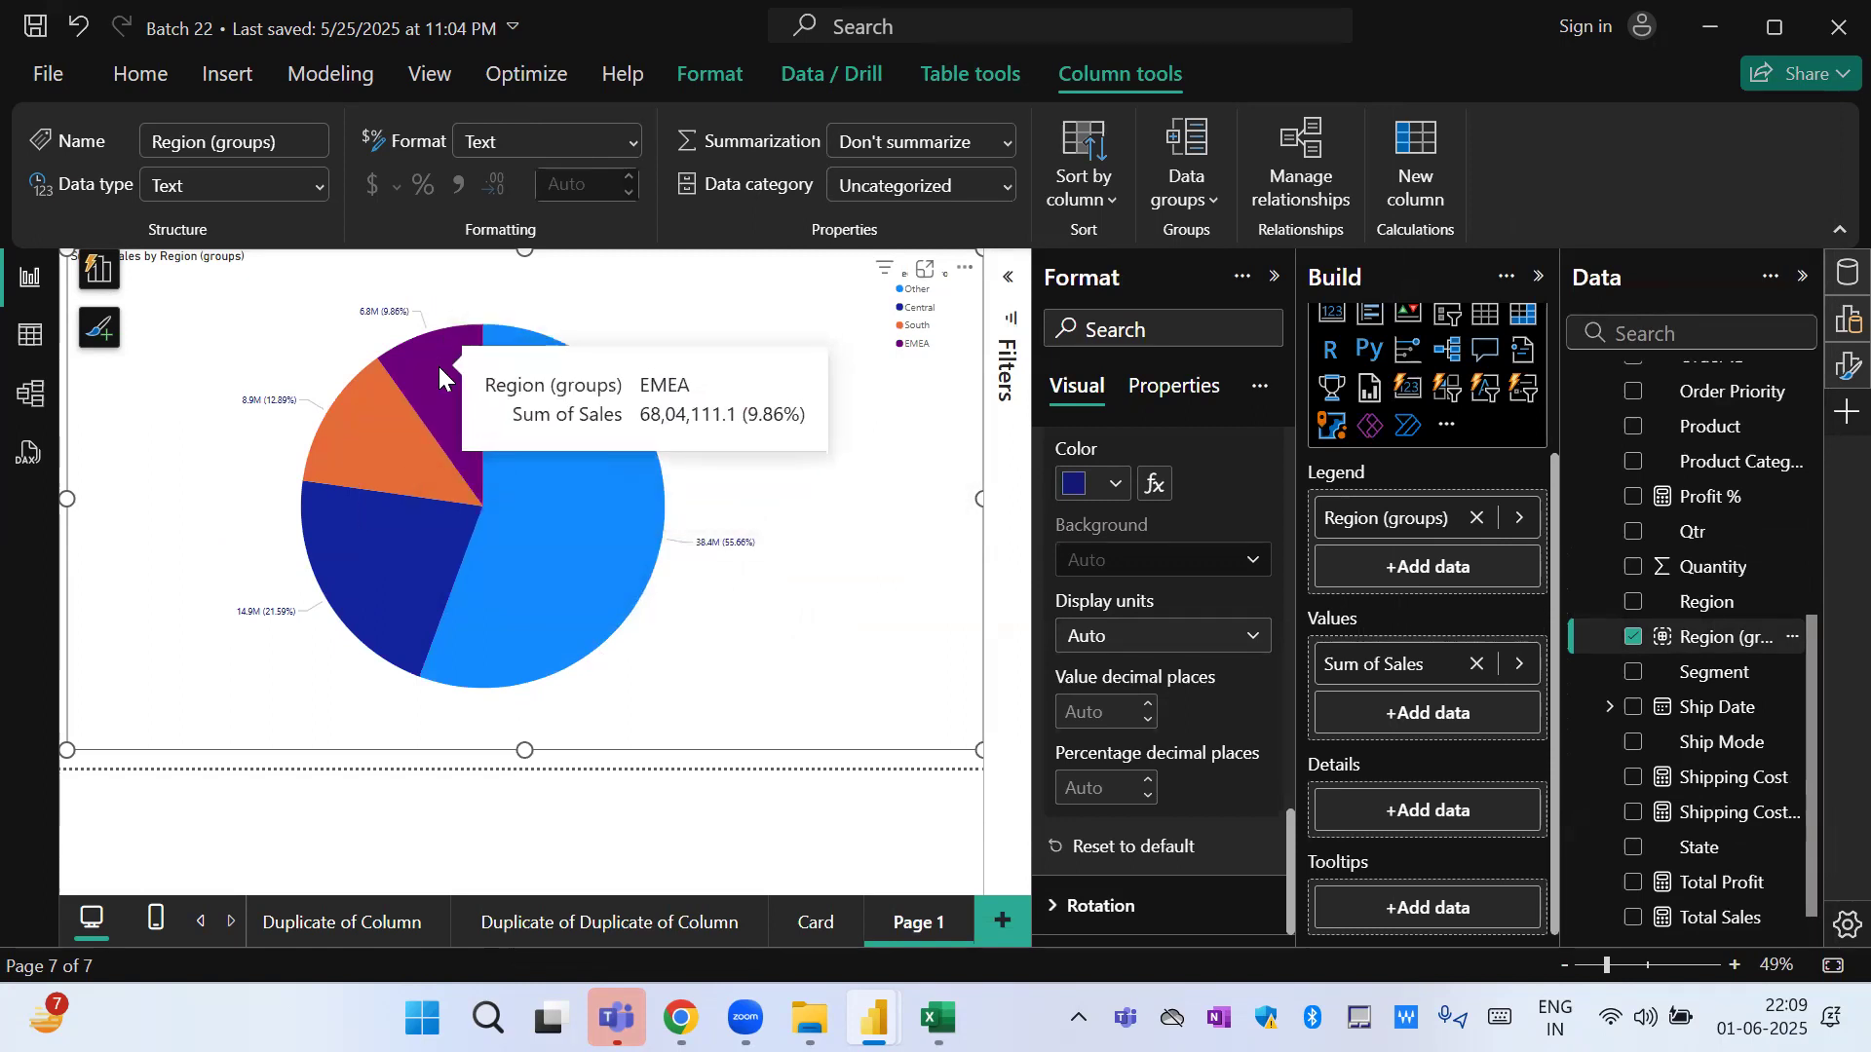
{"action": "mouse_move", "coordinate": [497, 585]}
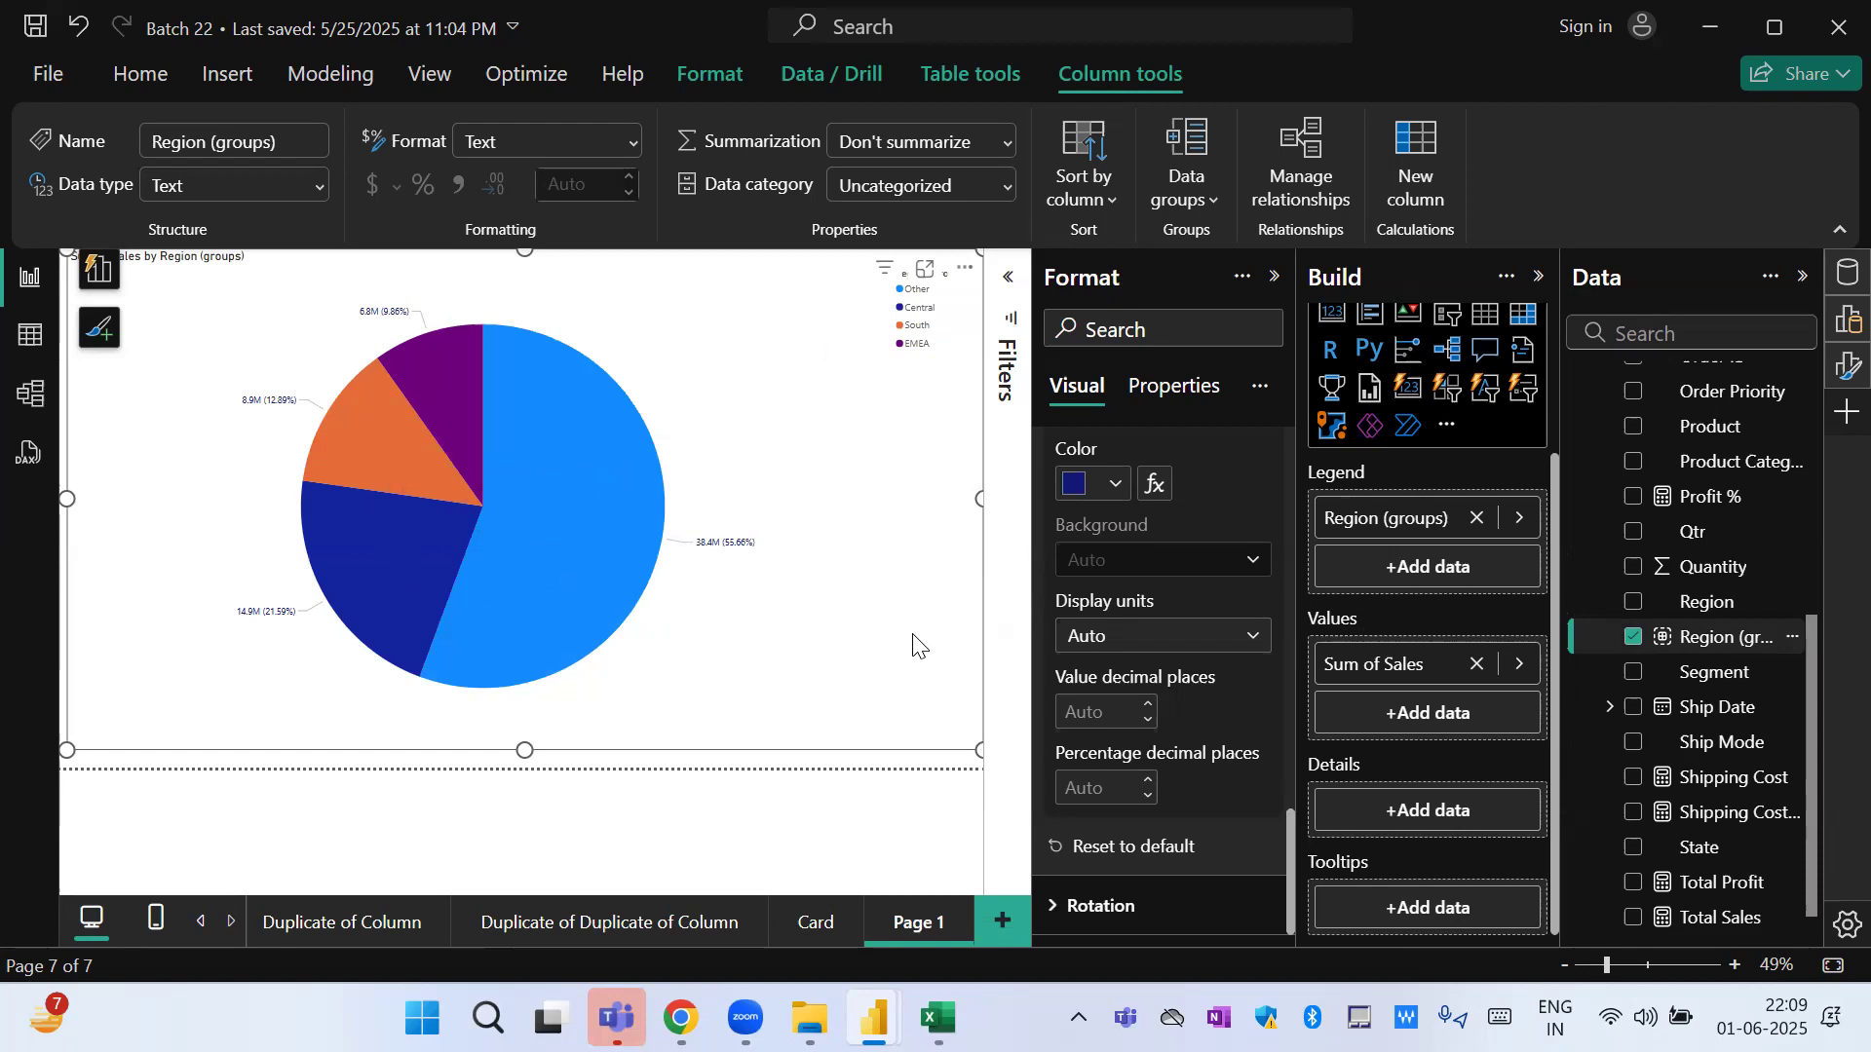
Add Region below Region (groups) as a second legend level and try drilling to the individual regions and back.
{"action": "left_click_drag", "start_coordinate": [1703, 602], "coordinate": [1446, 560]}
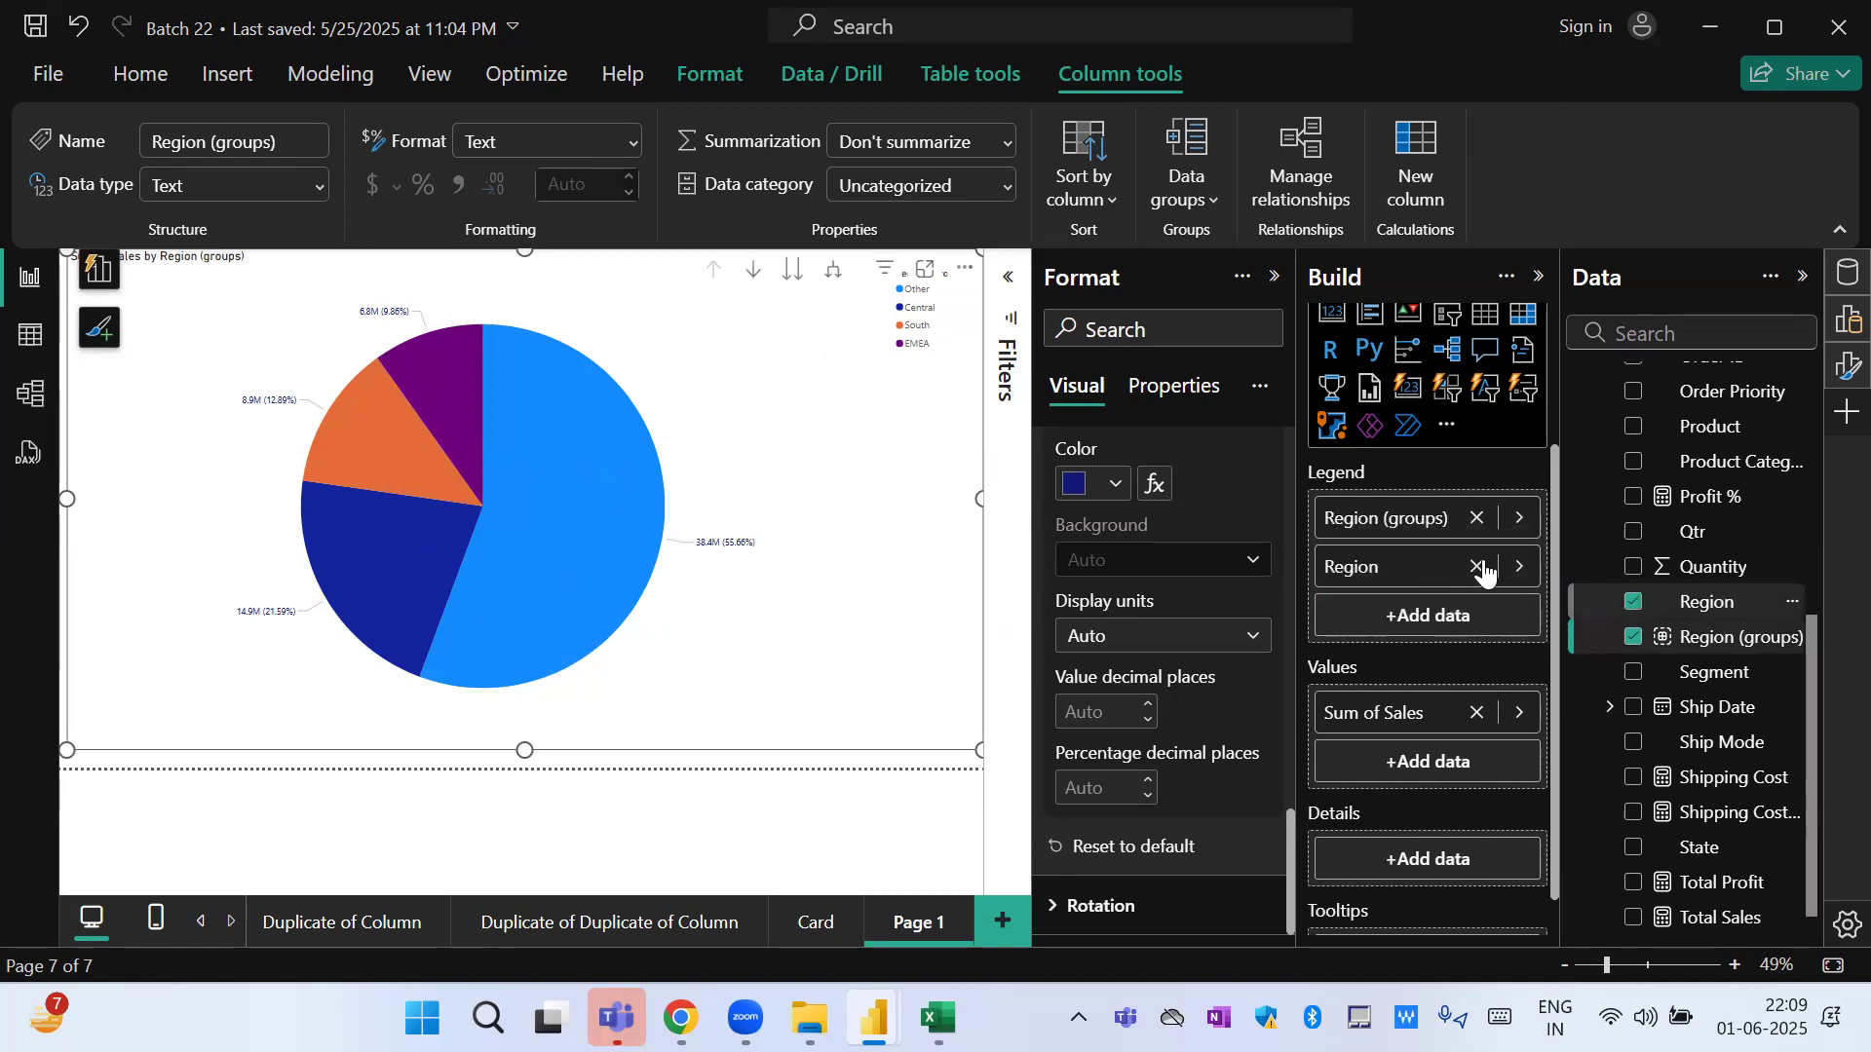
{"action": "left_click", "coordinate": [791, 281]}
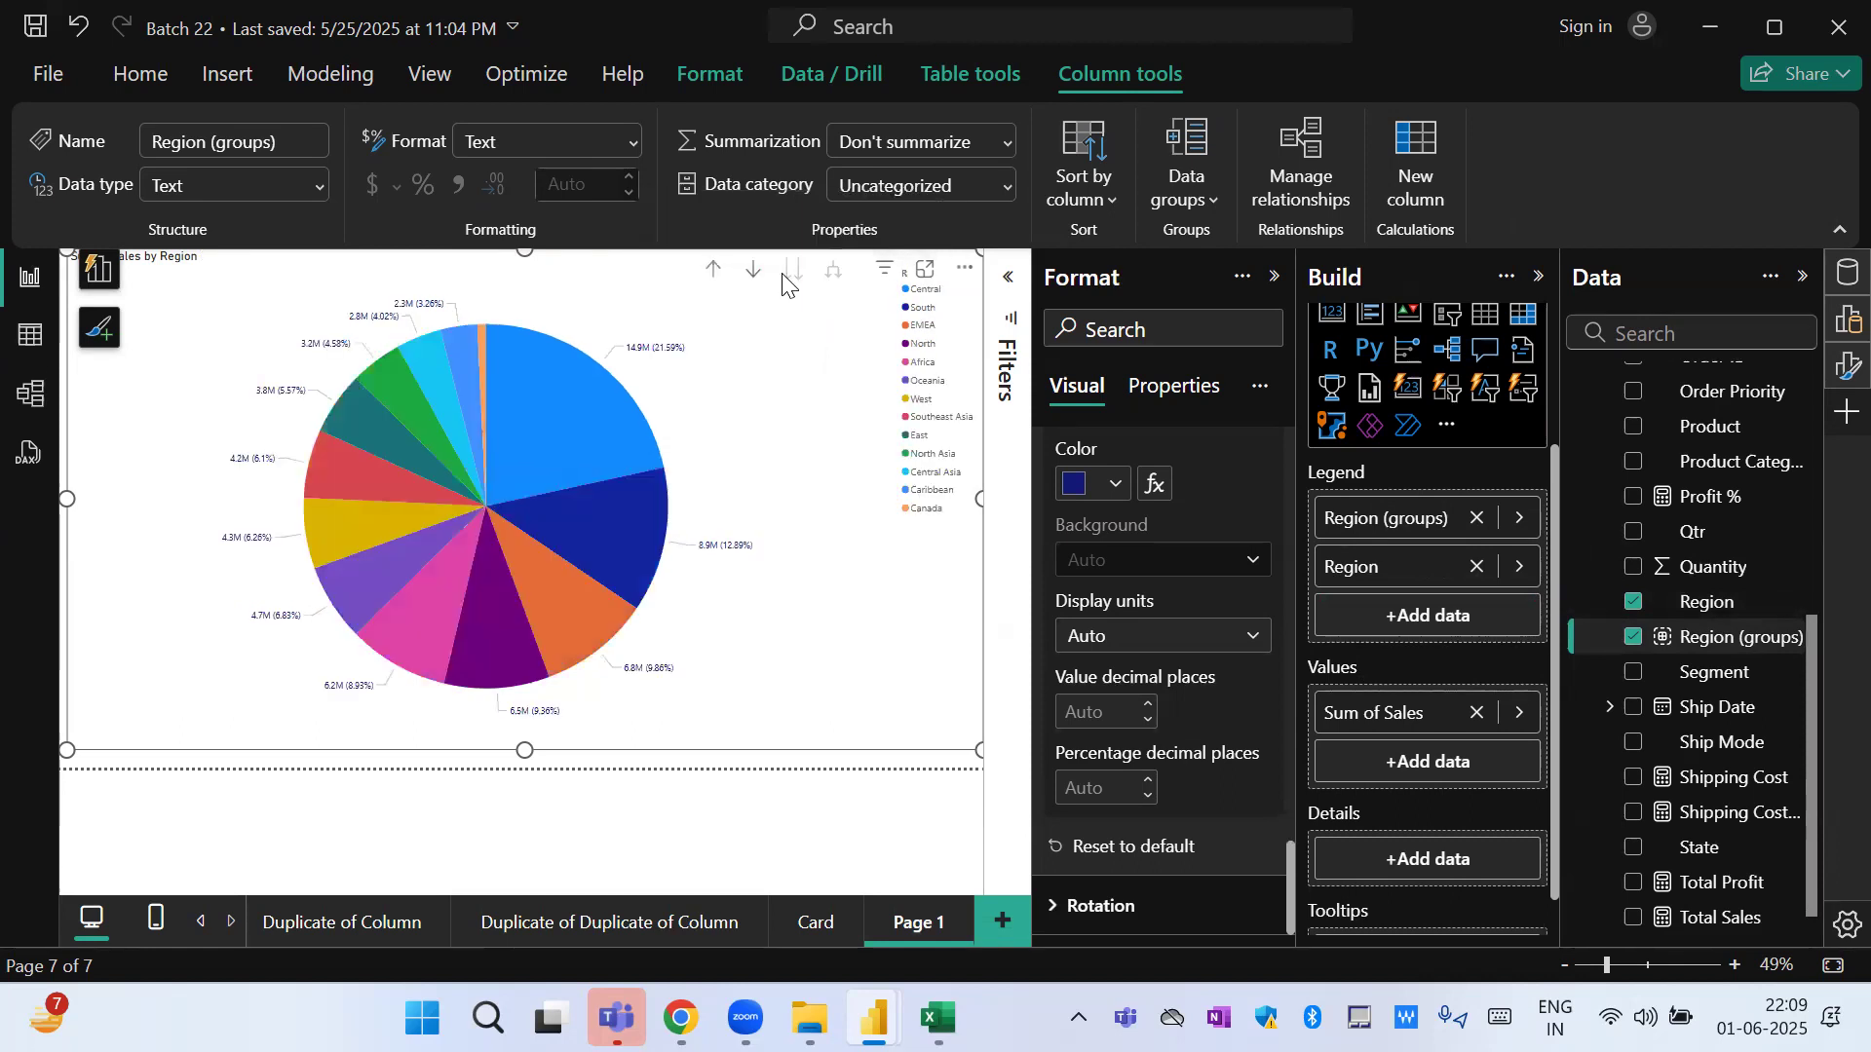
{"action": "mouse_move", "coordinate": [621, 463]}
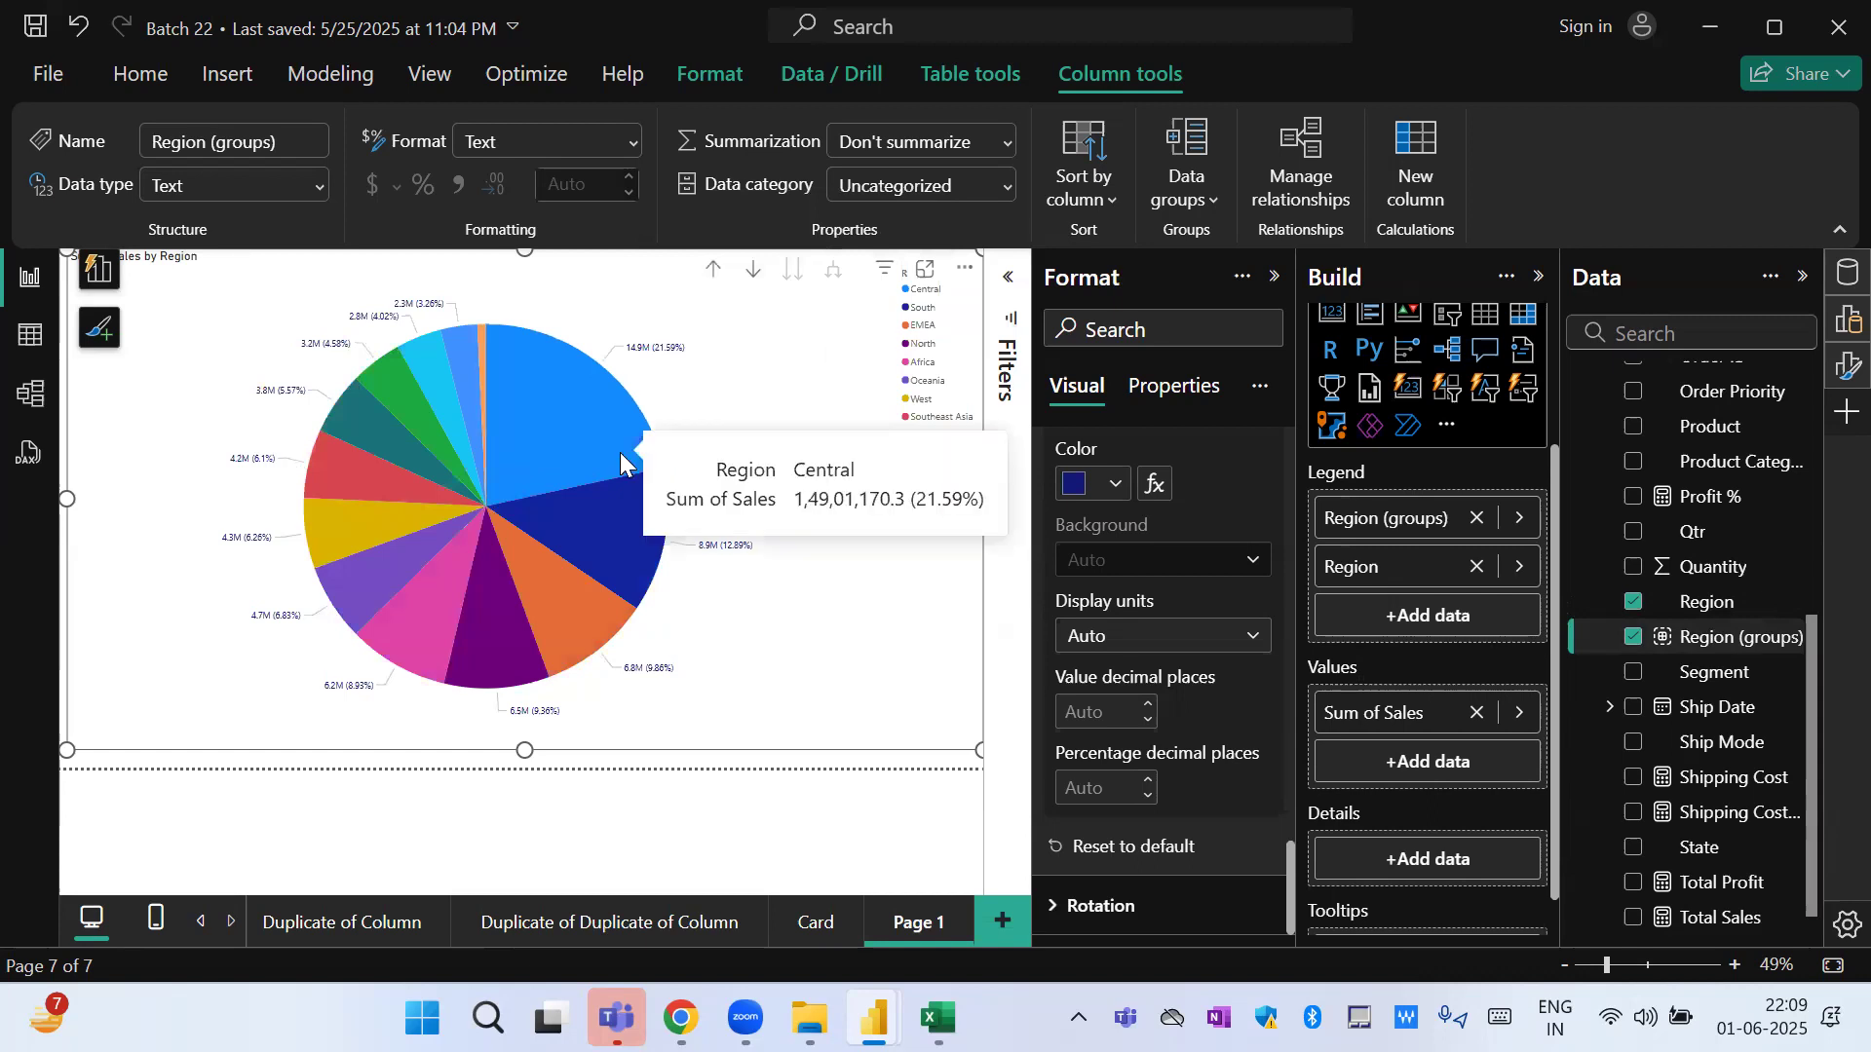
{"action": "left_click", "coordinate": [713, 271]}
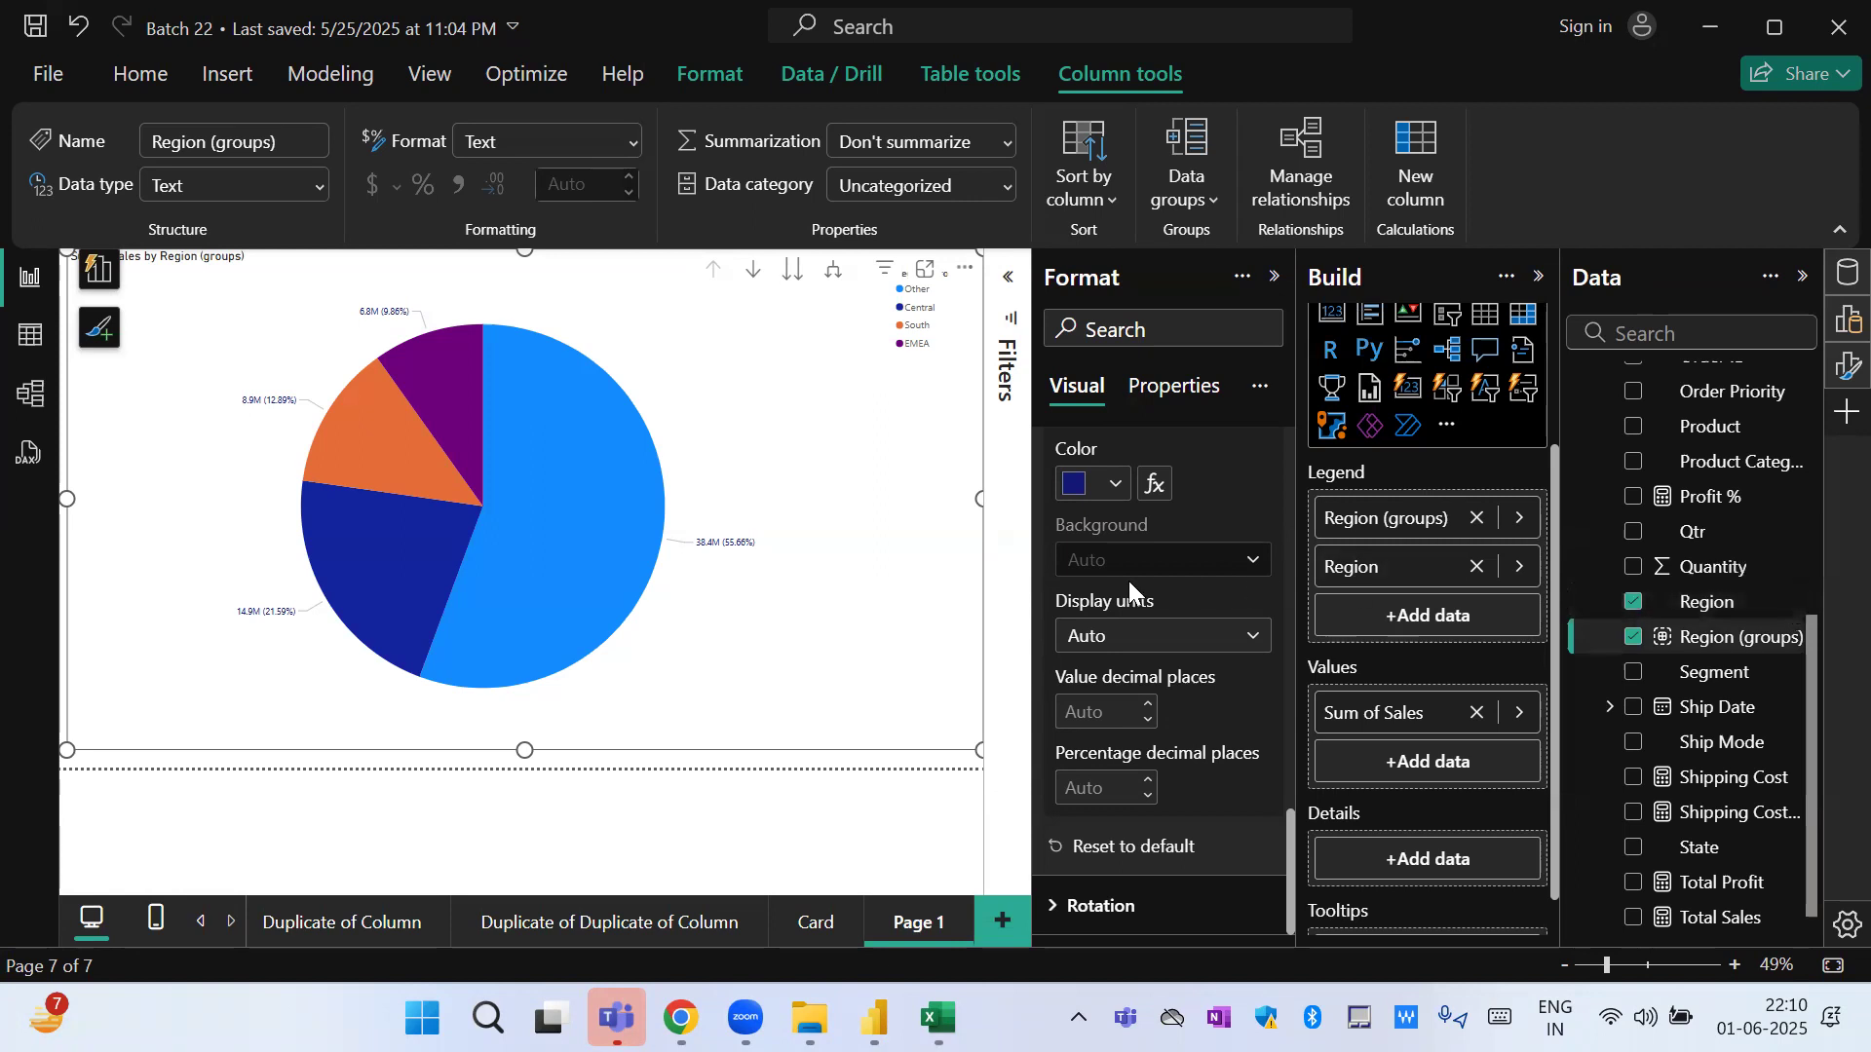
Show the pie chart at the individual region level and enlarge it in focus mode.
{"action": "mouse_move", "coordinate": [937, 1018]}
{"action": "left_click", "coordinate": [796, 277]}
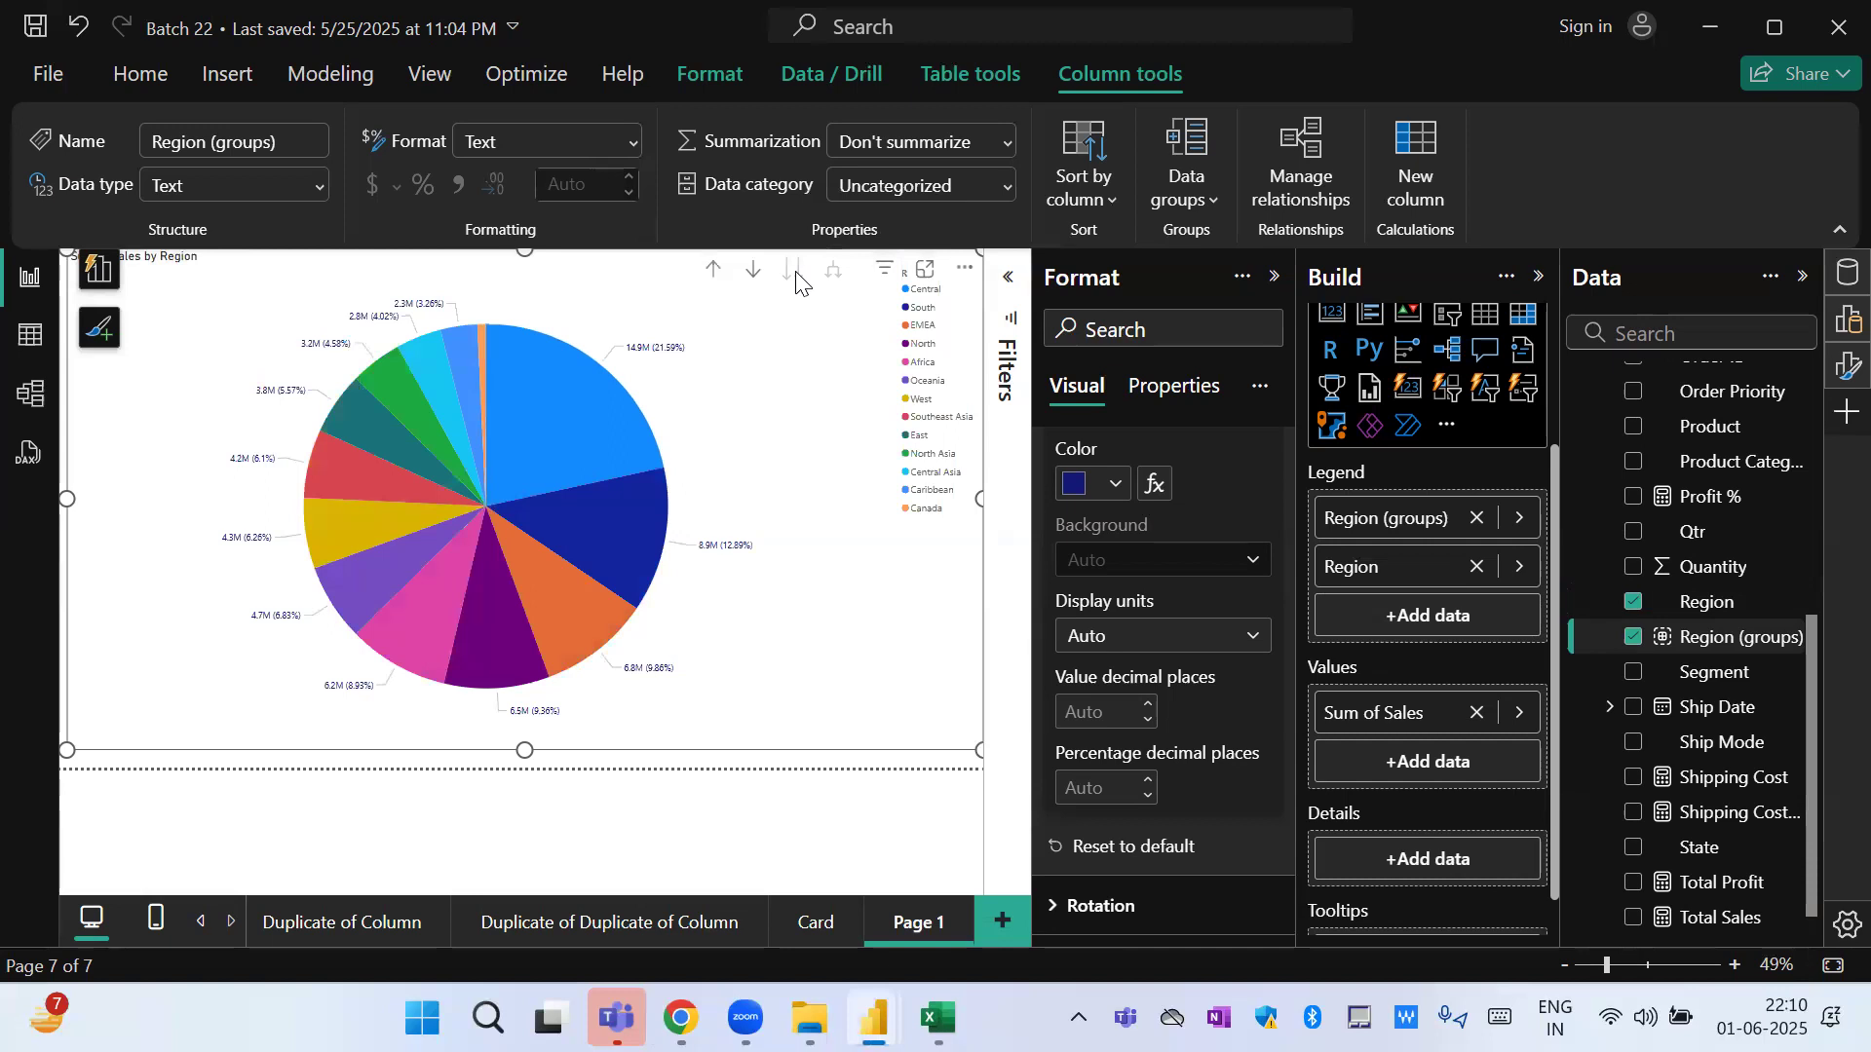
{"action": "left_click", "coordinate": [925, 270]}
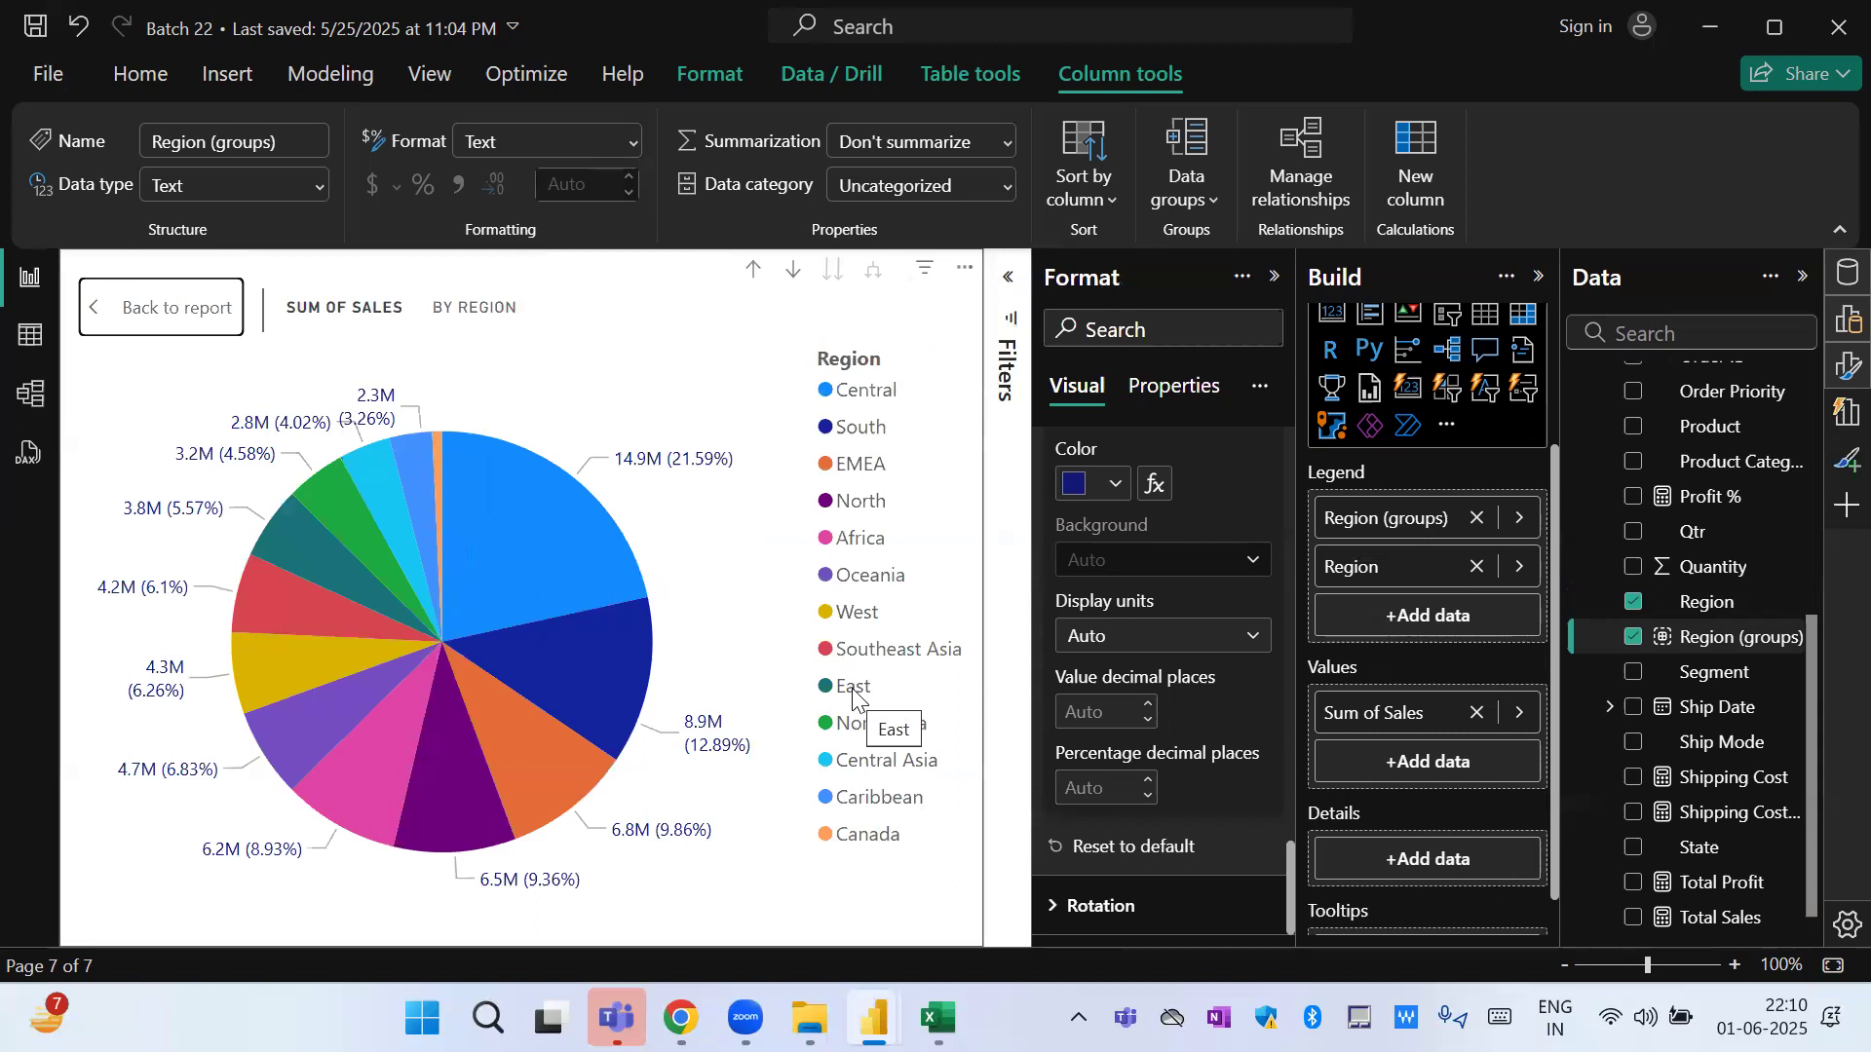
{"action": "mouse_move", "coordinate": [240, 588]}
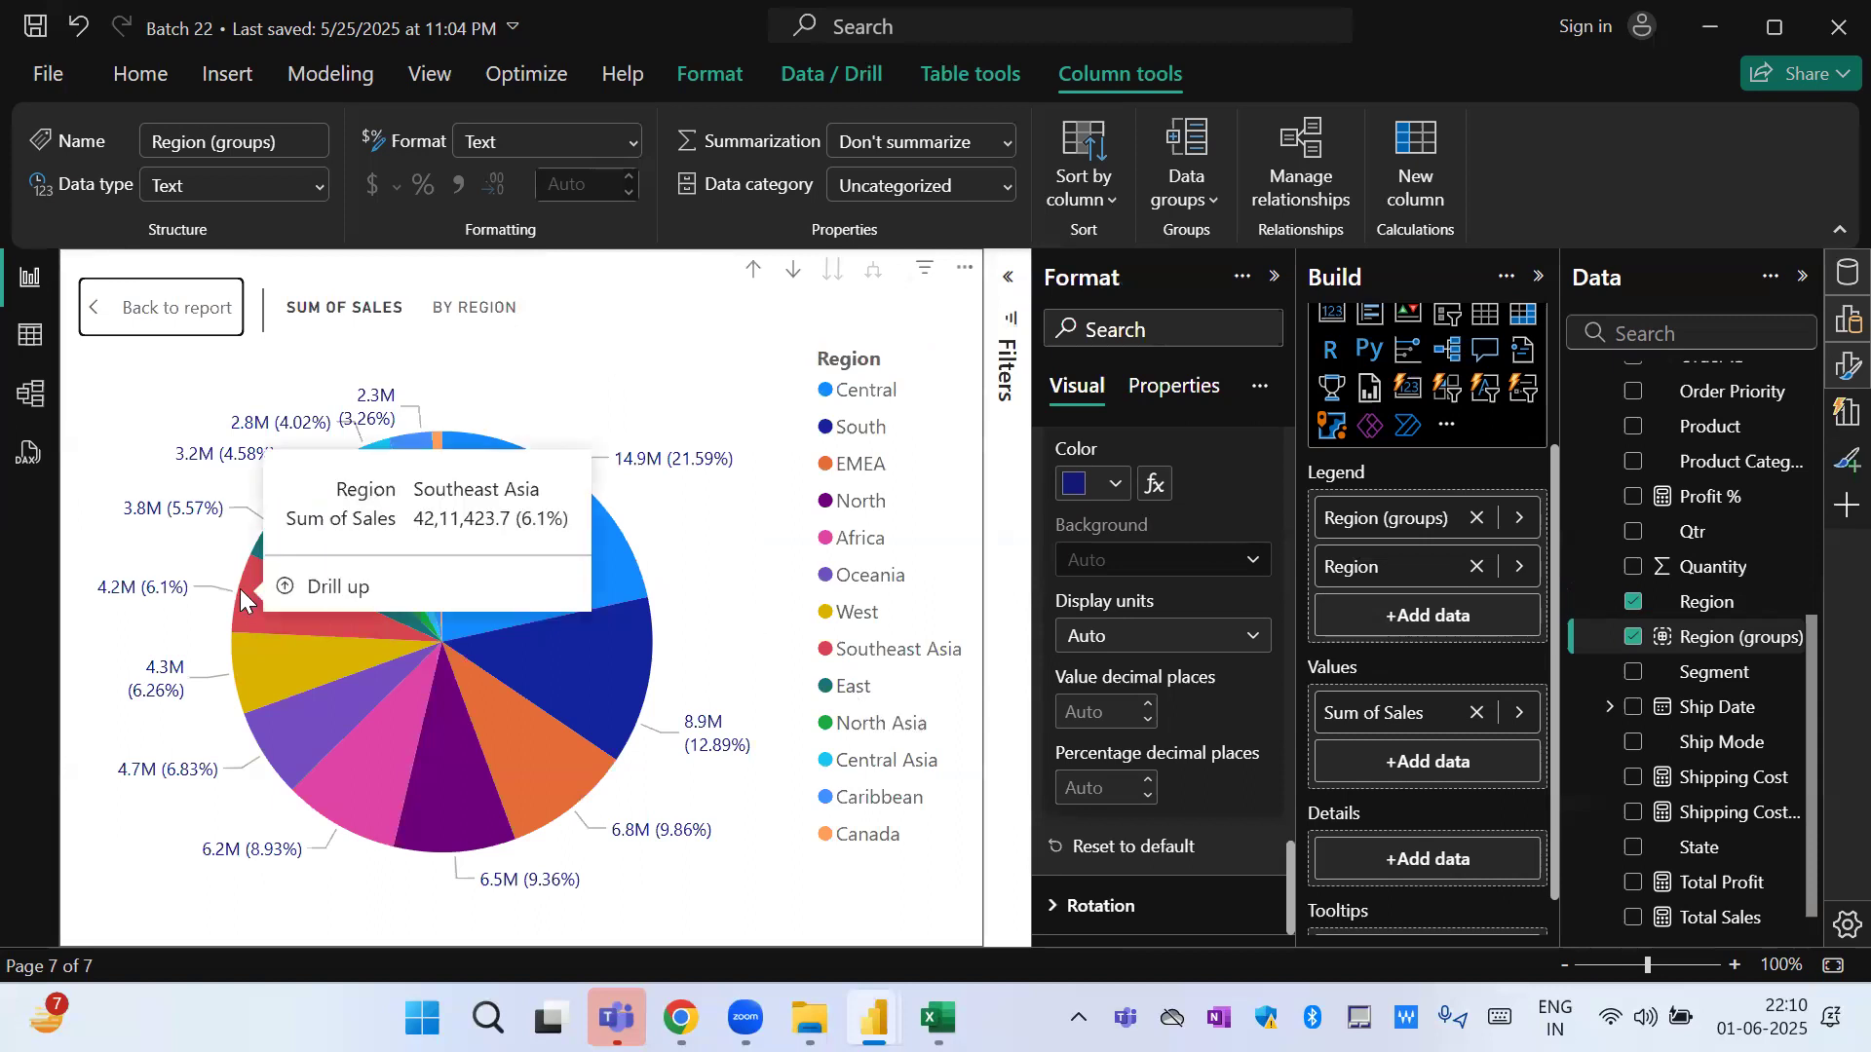
{"action": "mouse_move", "coordinate": [345, 783]}
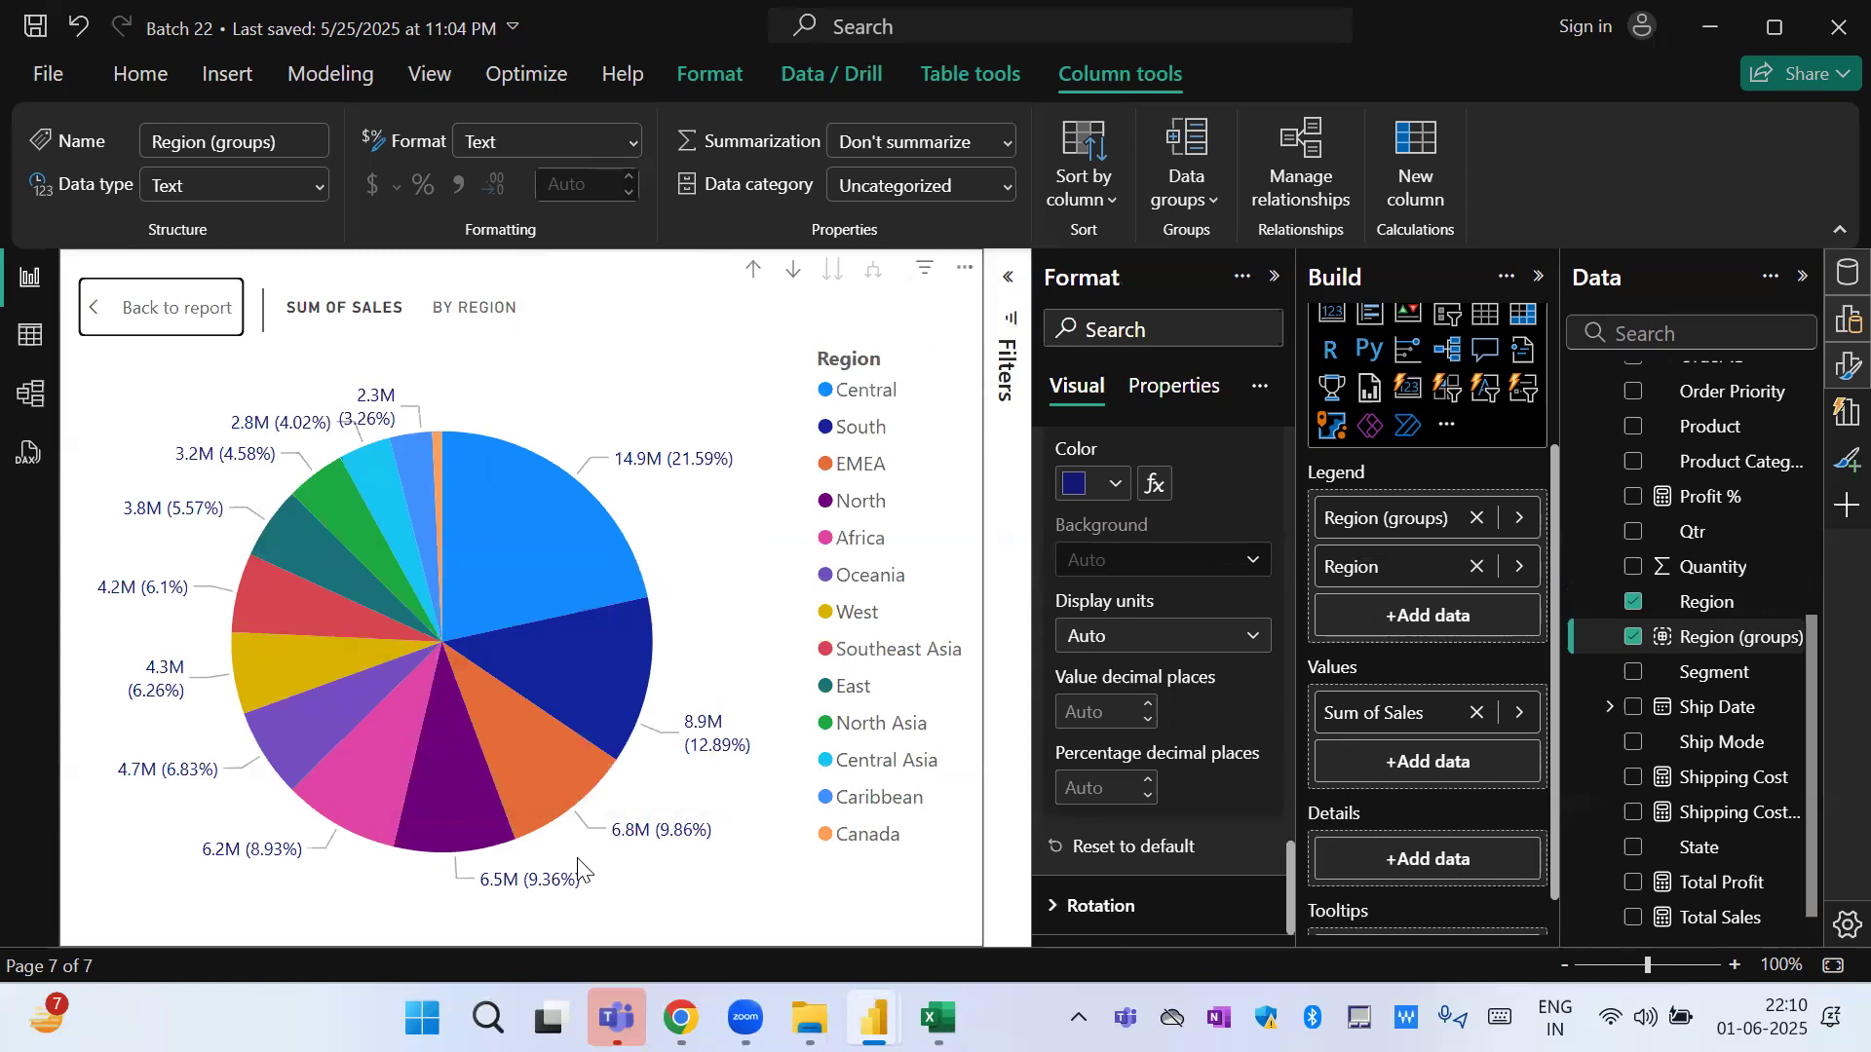
{"action": "mouse_move", "coordinate": [568, 588]}
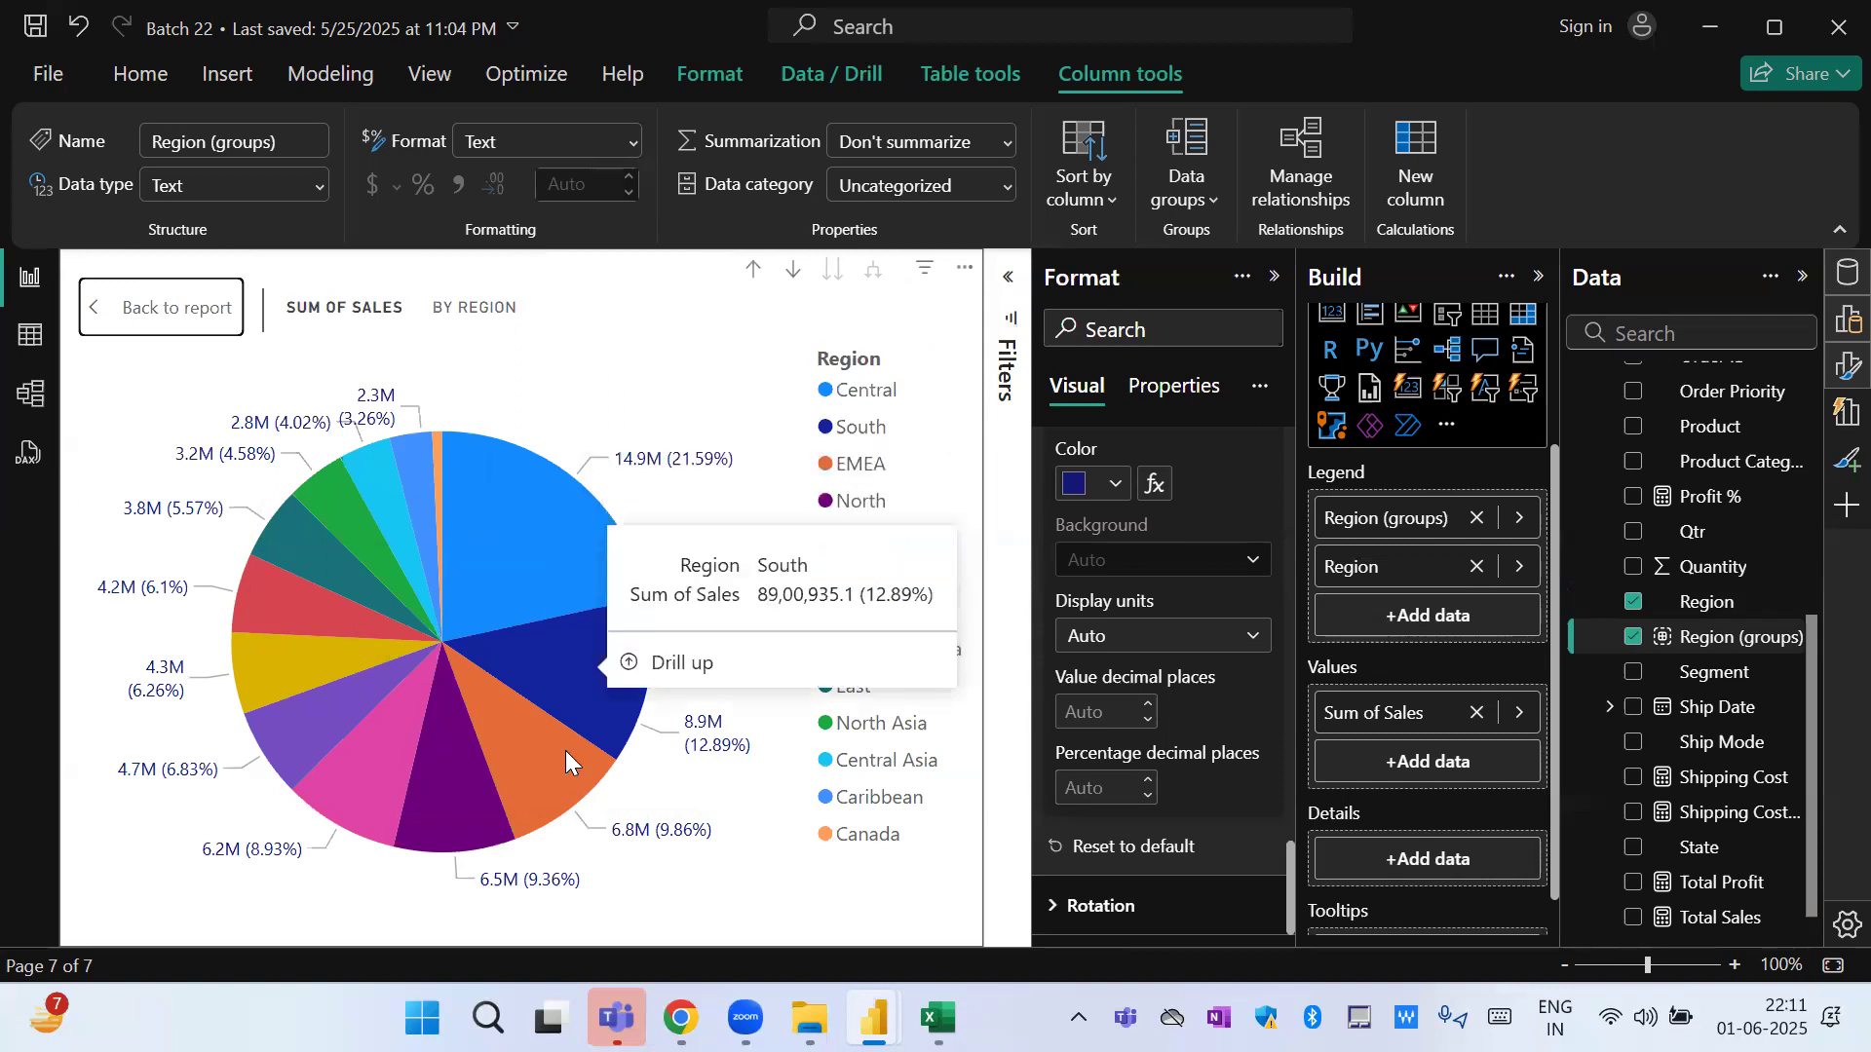
{"action": "mouse_move", "coordinate": [555, 750]}
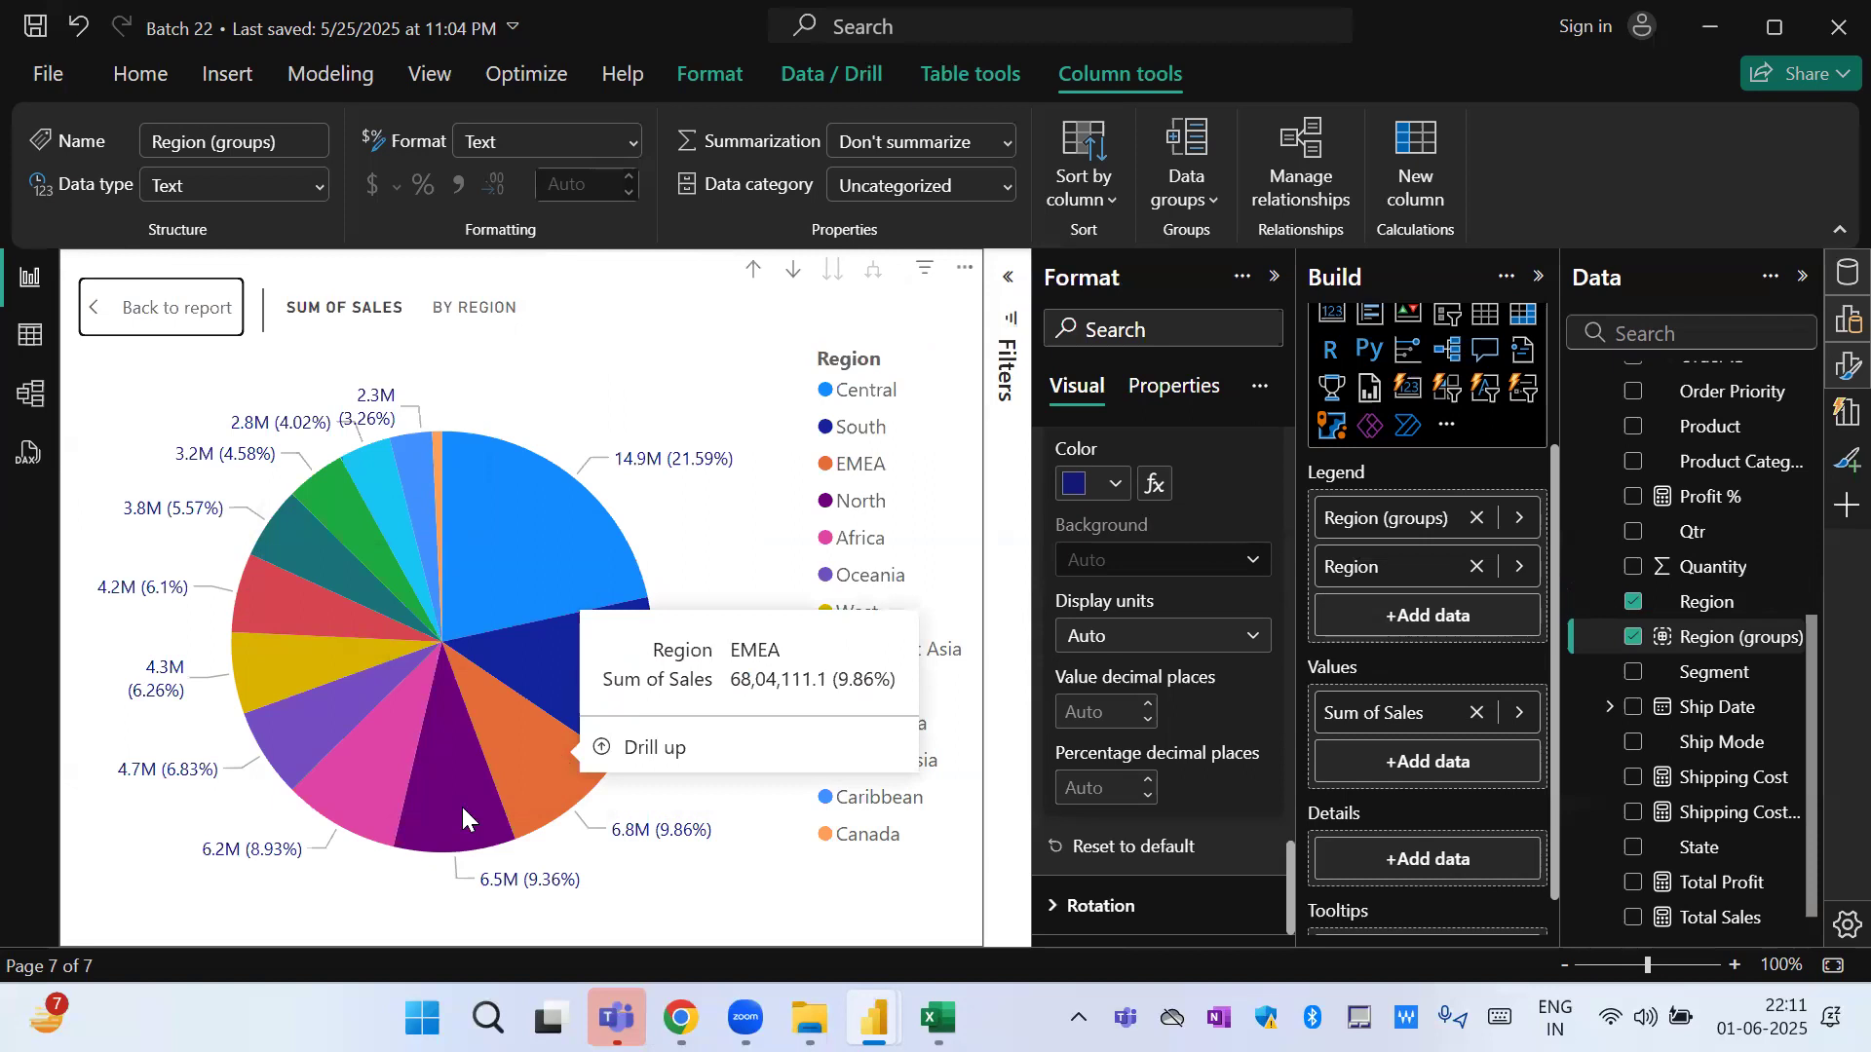
{"action": "mouse_move", "coordinate": [416, 477]}
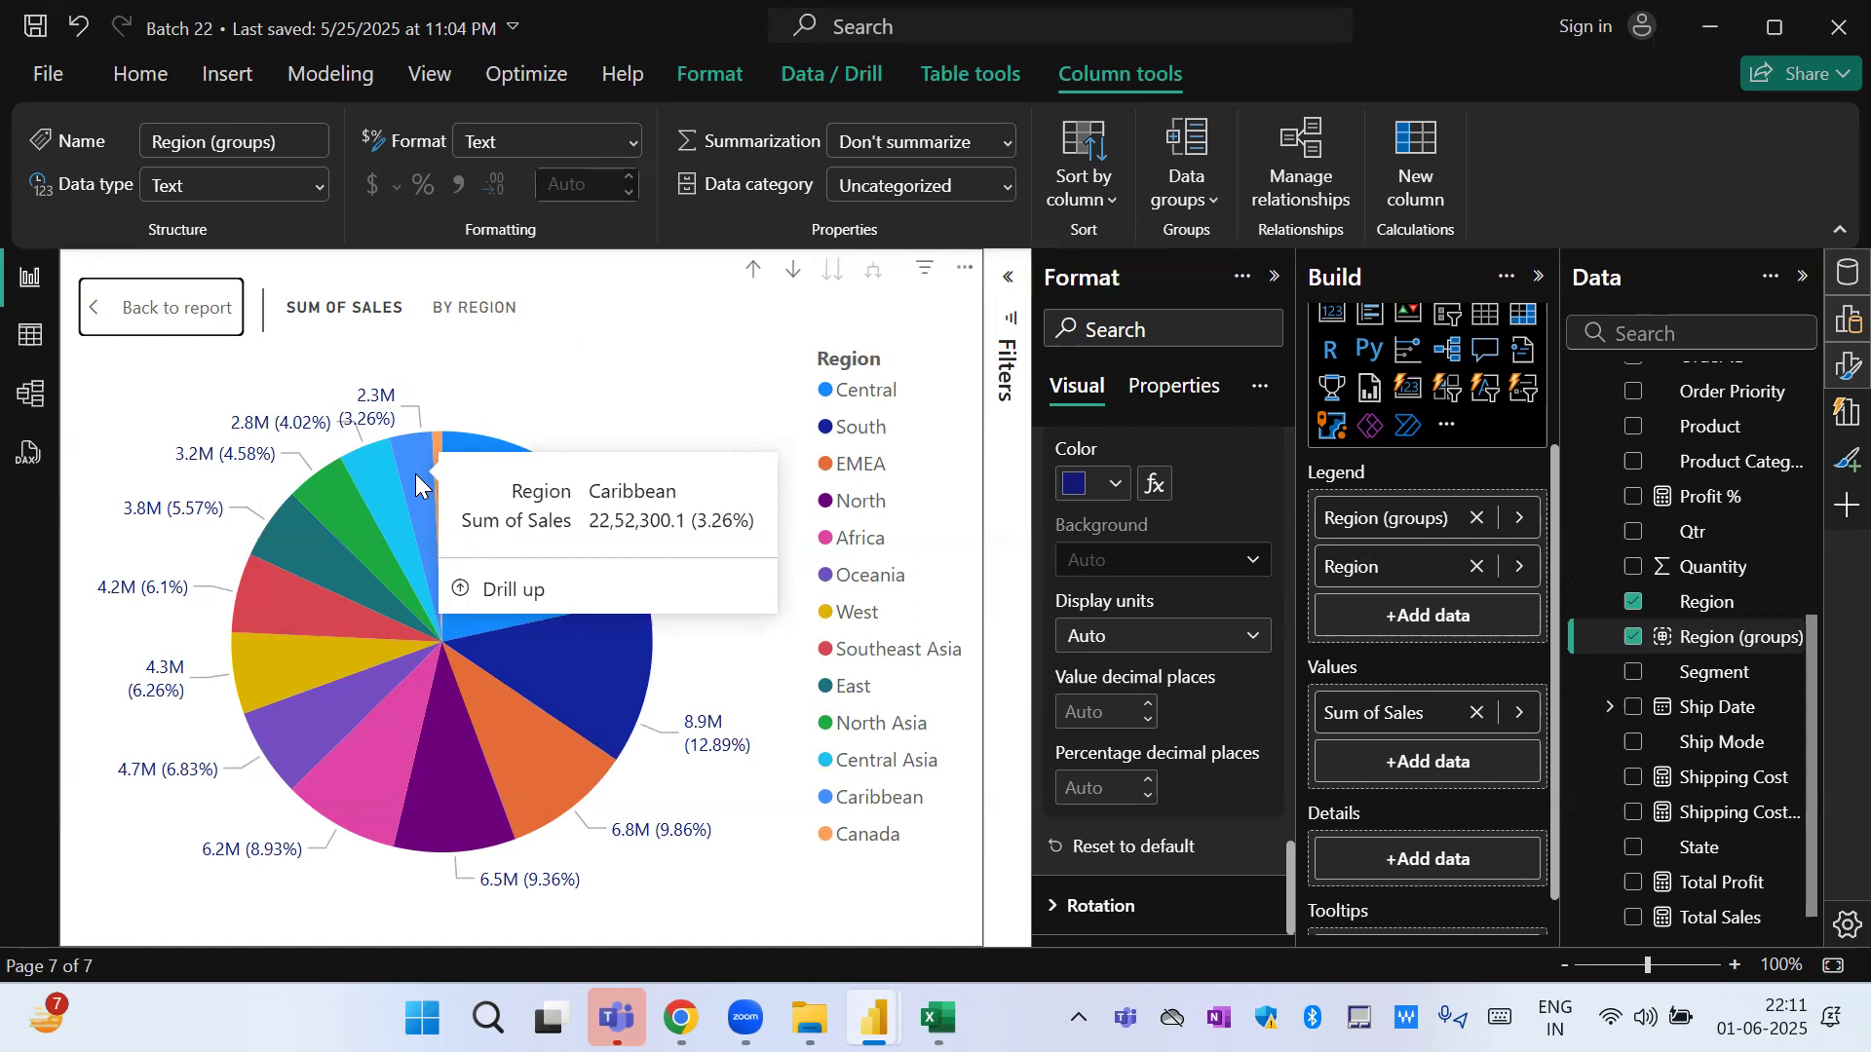
Drill the enlarged pie chart up to the region groups, down to the individual regions and back up to the groups.
{"action": "left_click", "coordinate": [753, 270]}
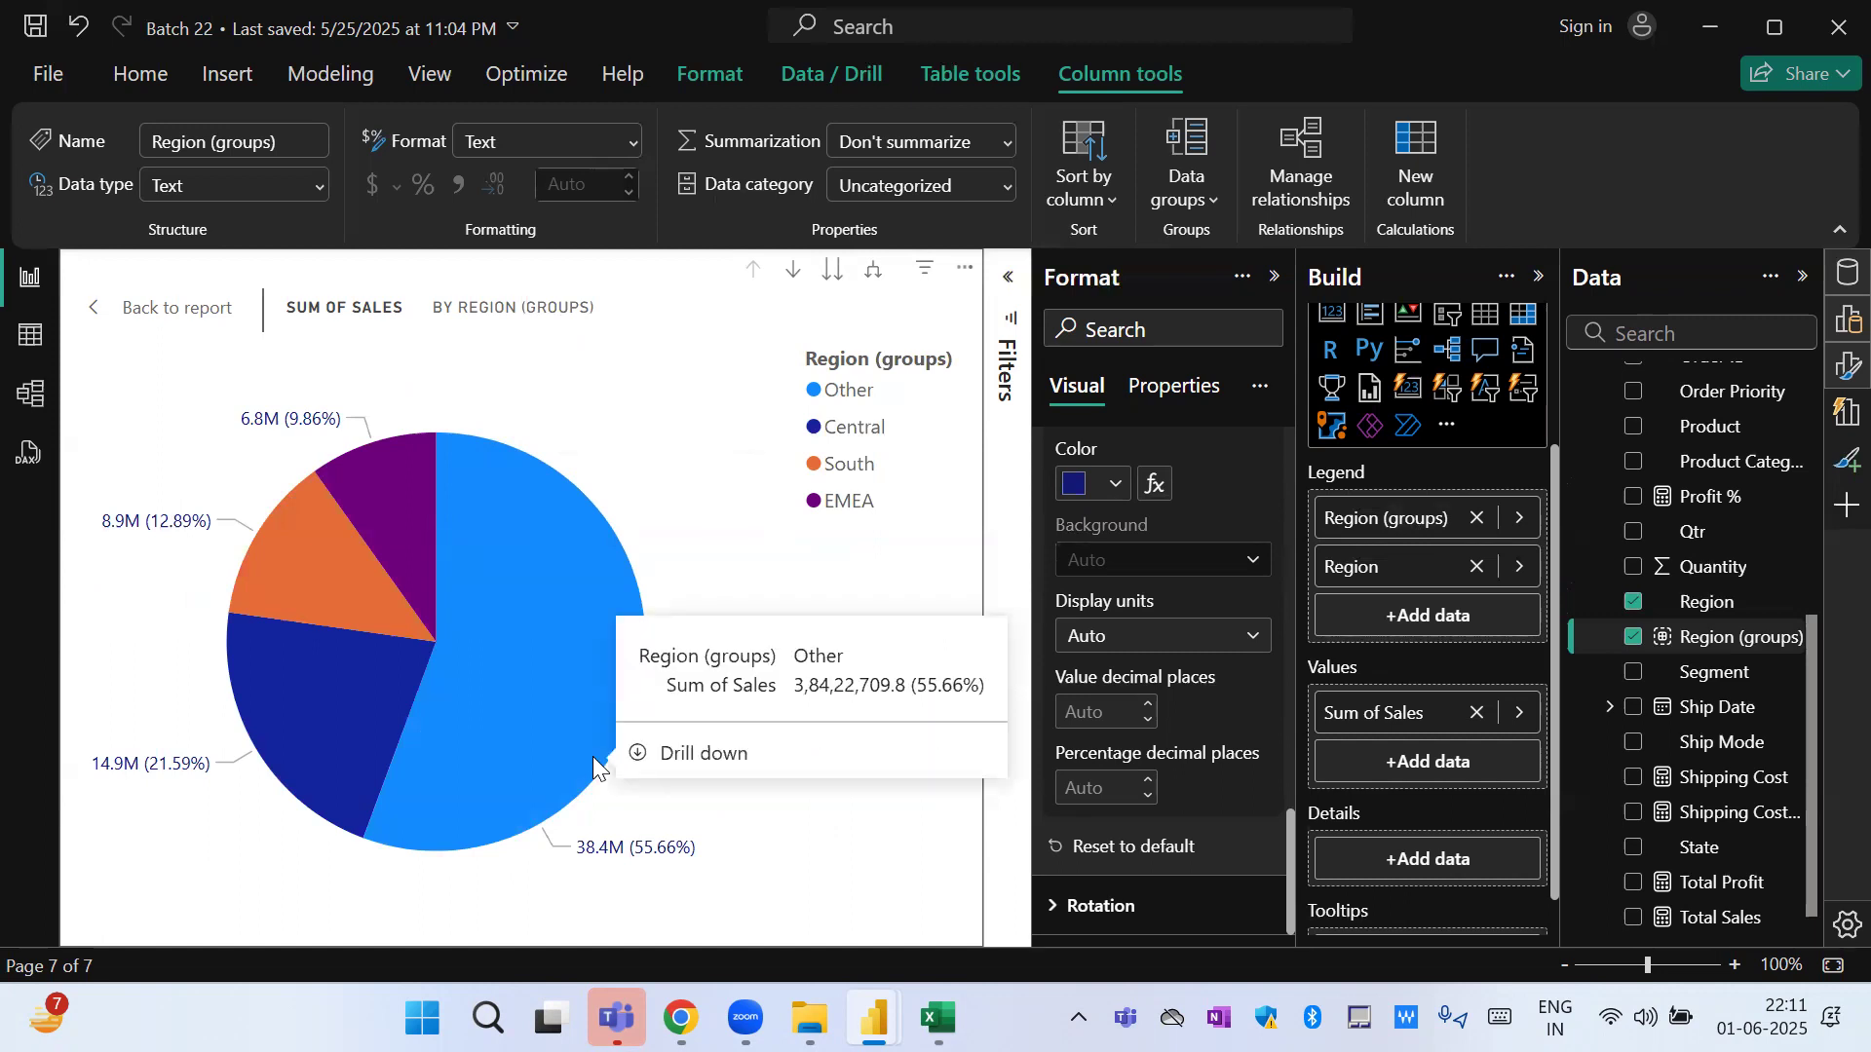
{"action": "mouse_move", "coordinate": [503, 660]}
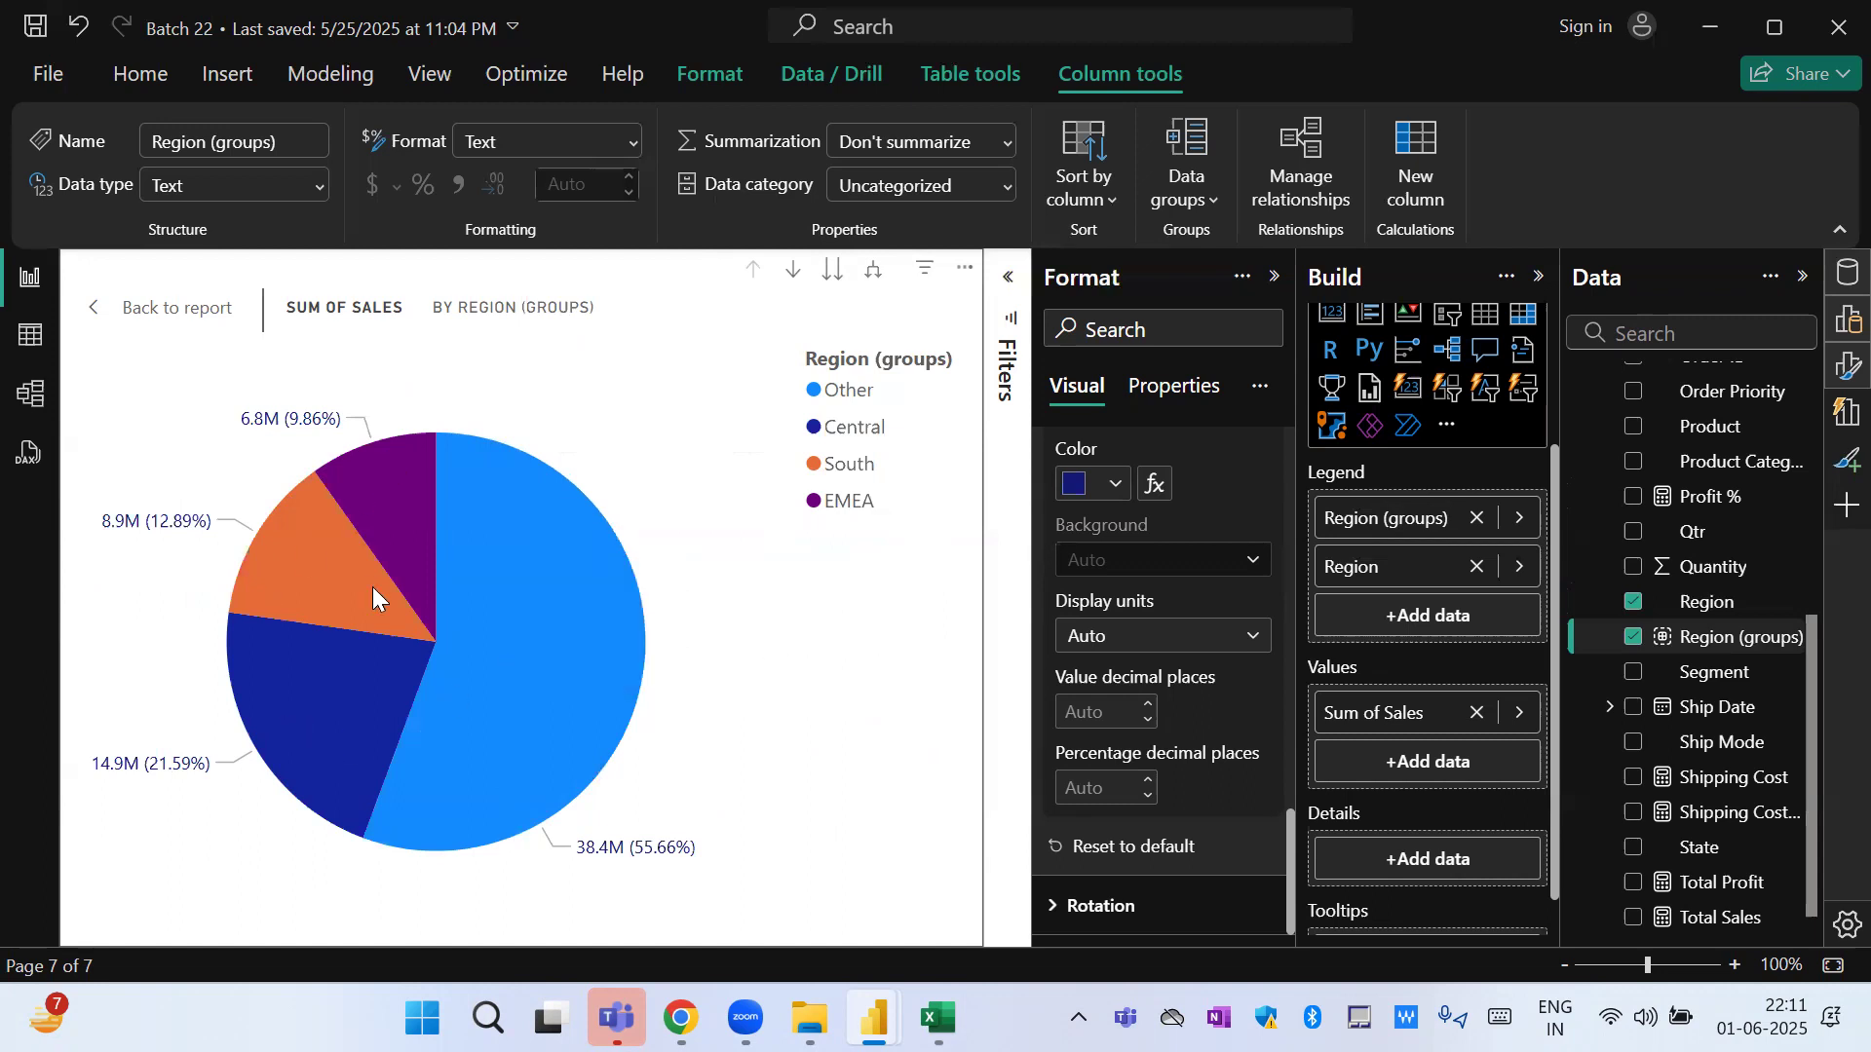
{"action": "left_click", "coordinate": [833, 270]}
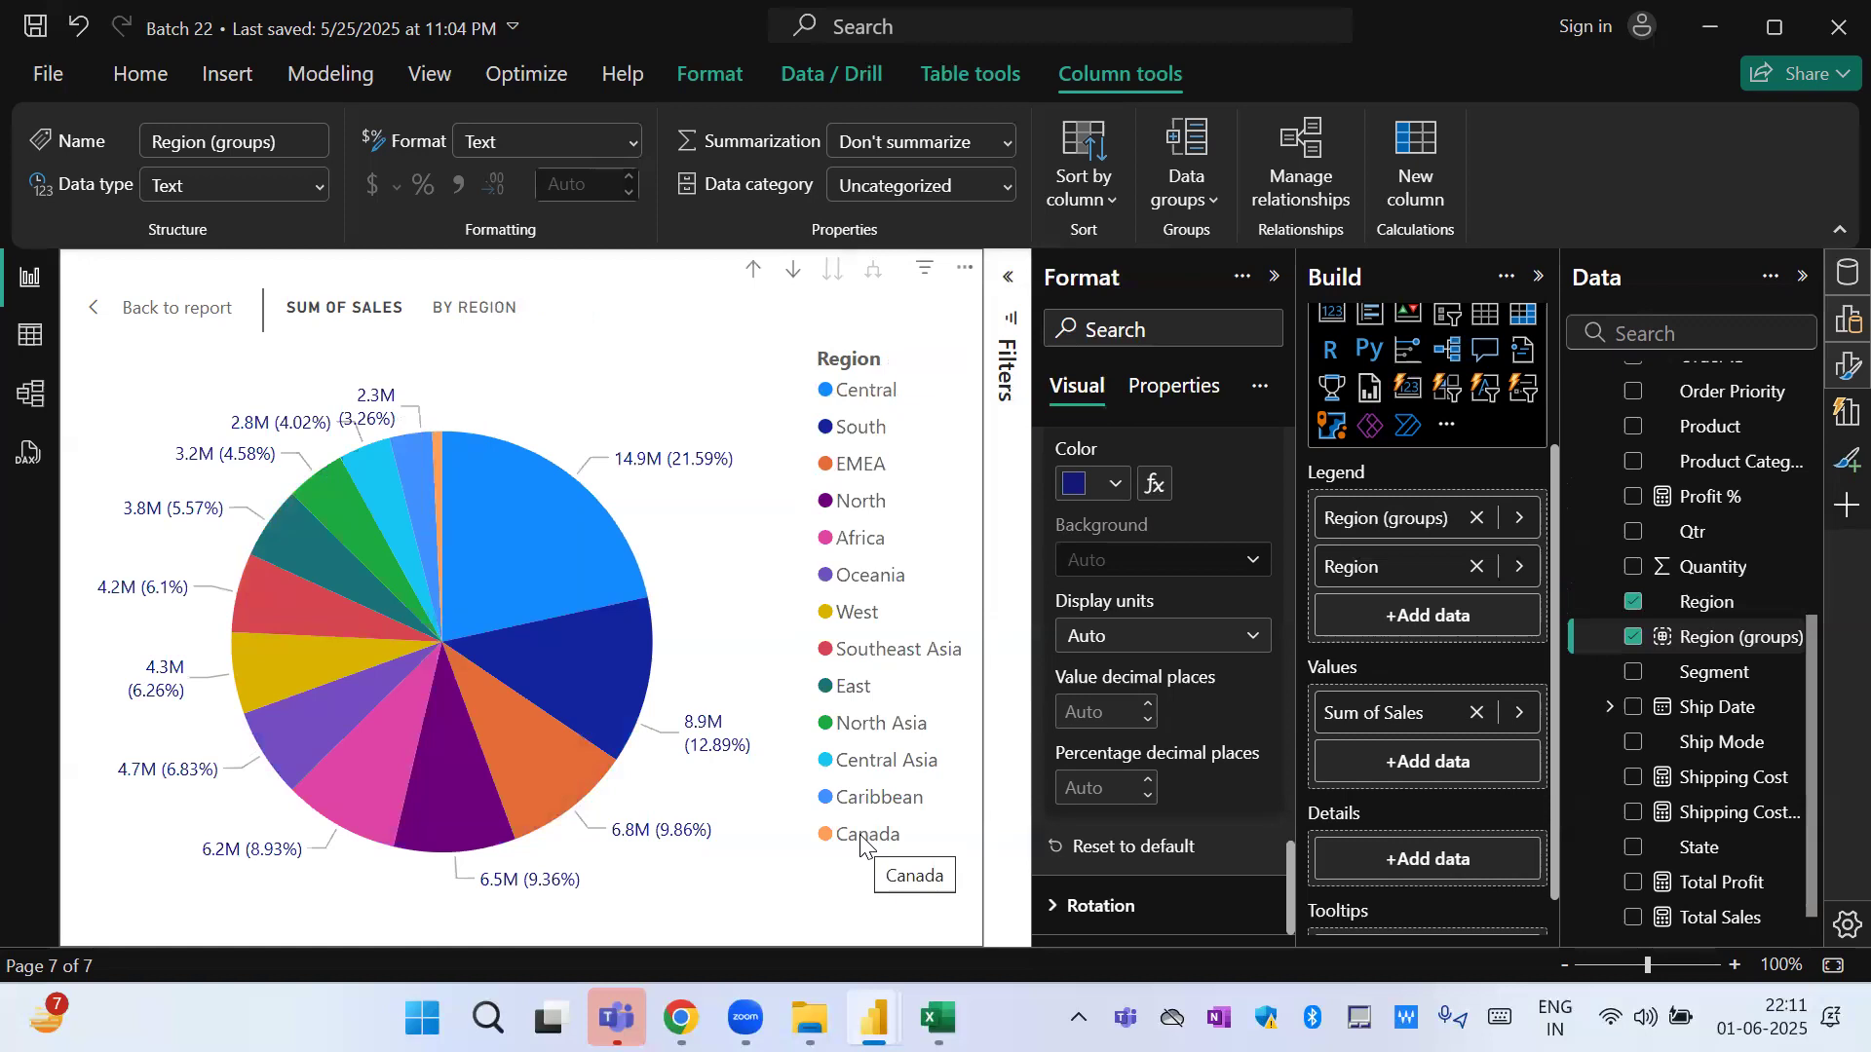
{"action": "left_click", "coordinate": [752, 271]}
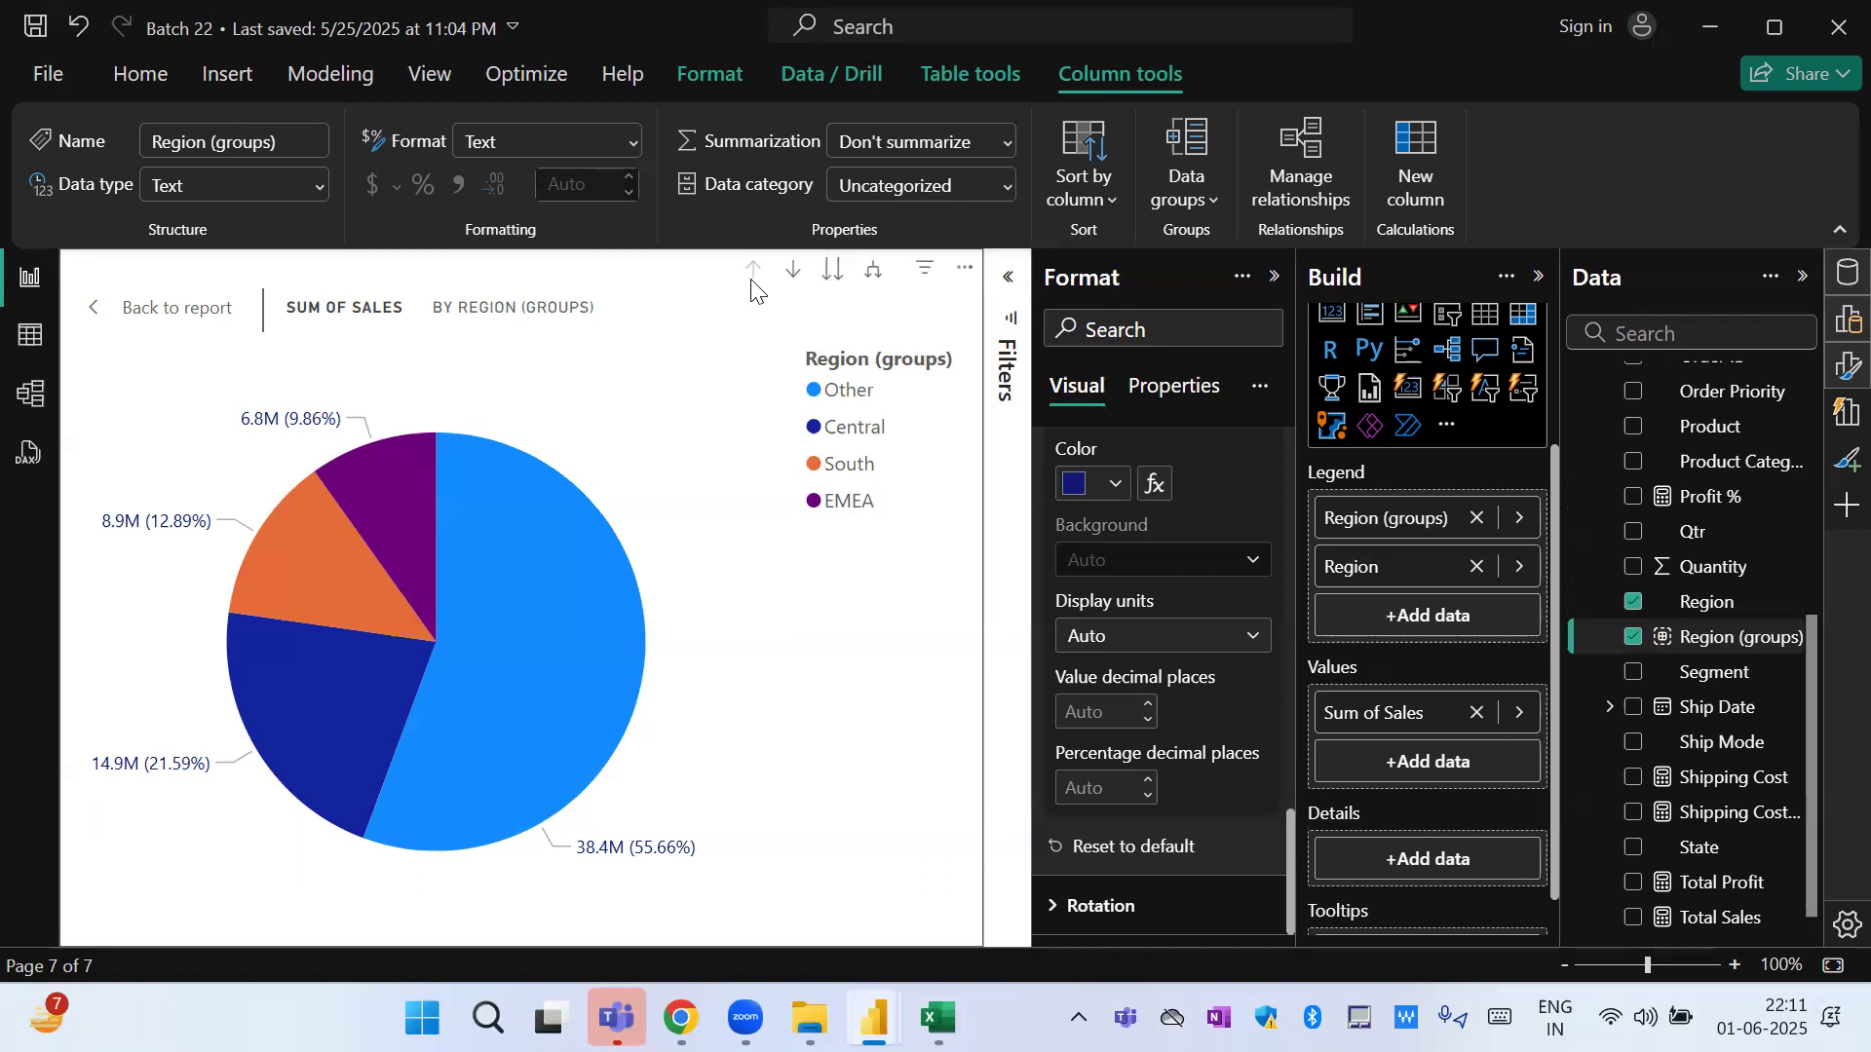